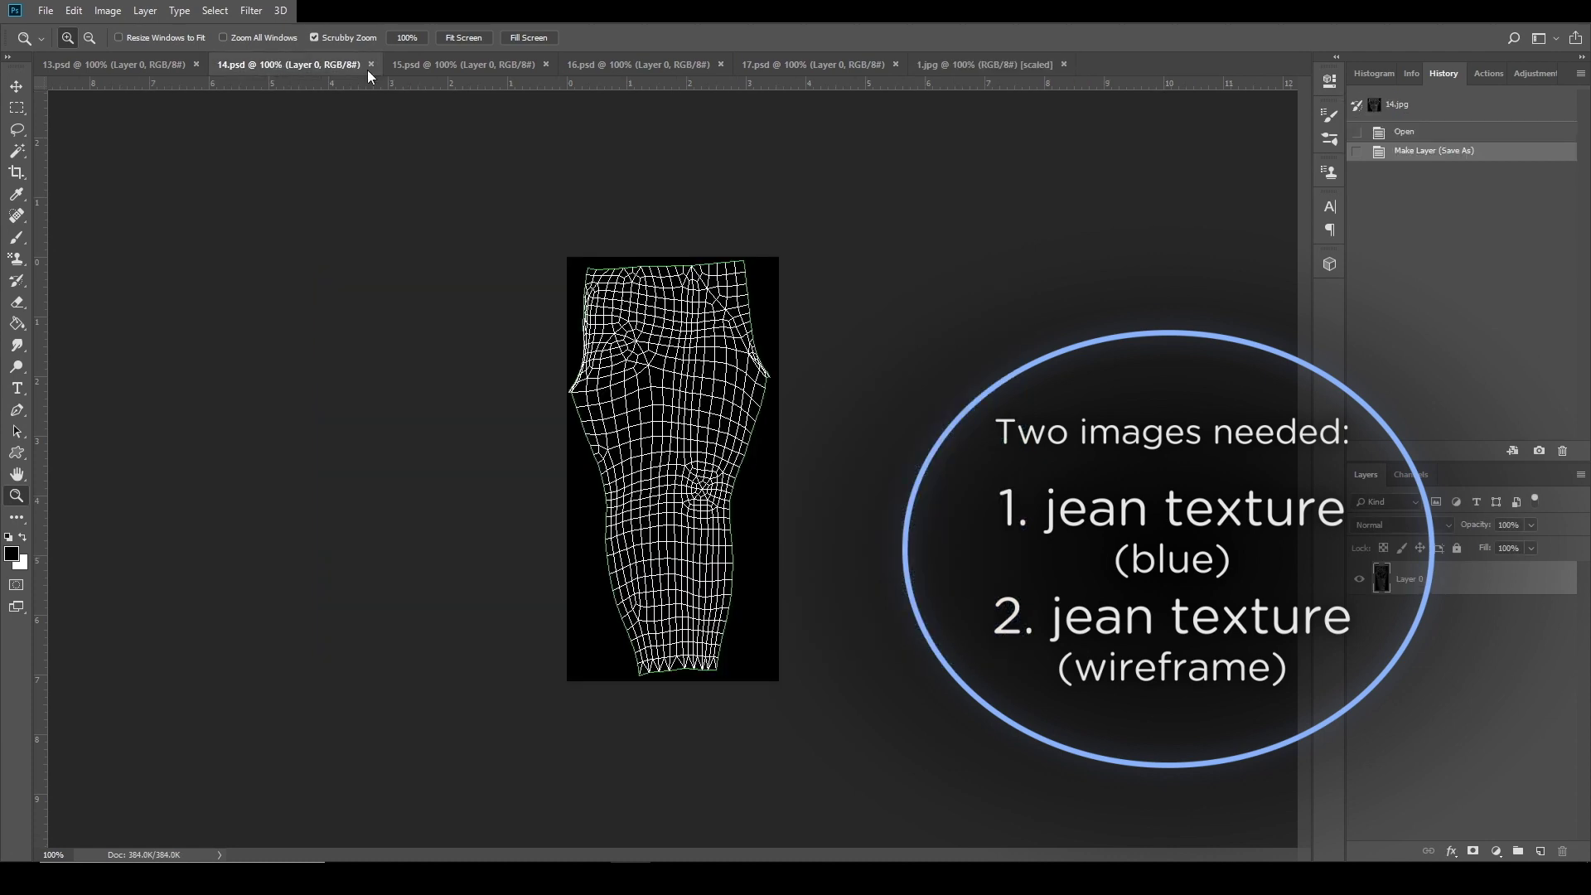
Invert the colours of the wireframe in 14.psd and place a new empty layer beneath Layer 0.
{"action": "key", "text": "ctrl+i"}
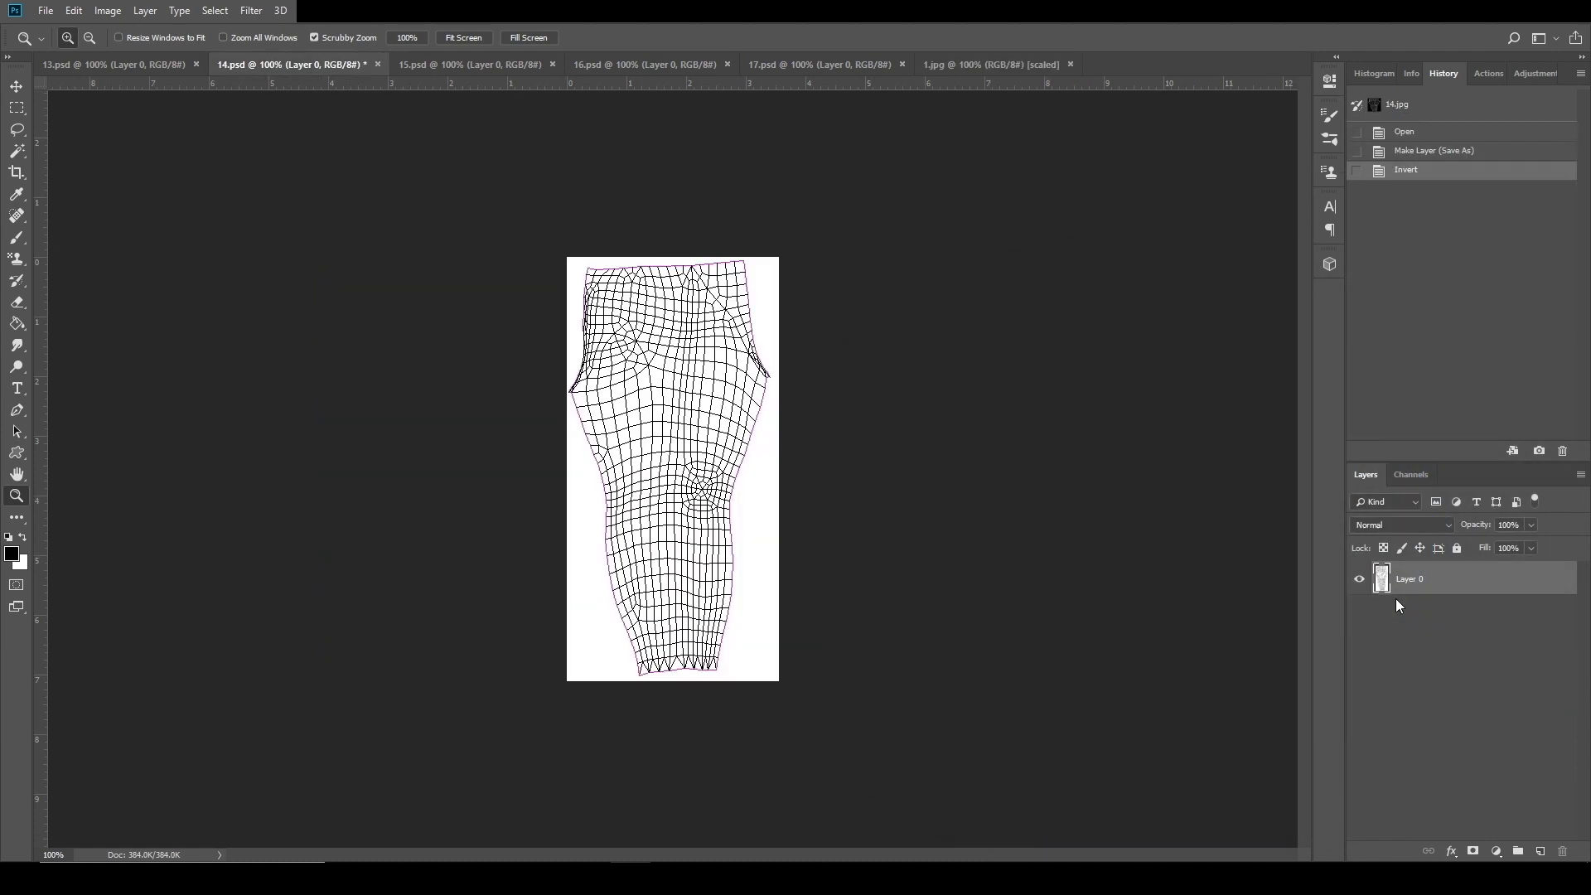
{"action": "left_click", "coordinate": [1540, 850]}
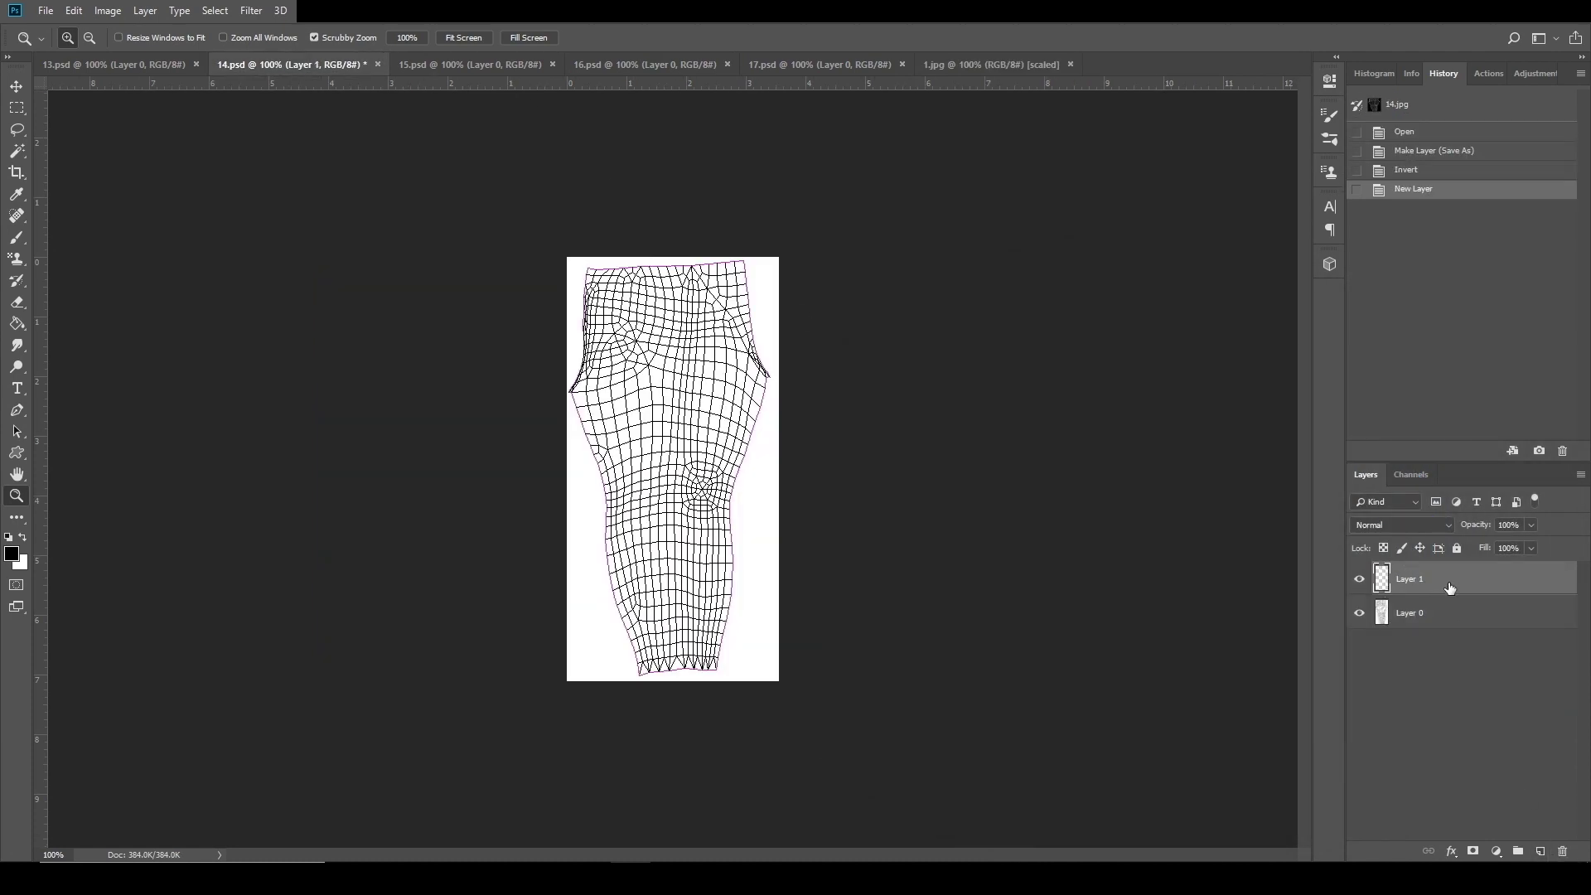
{"action": "left_click_drag", "start_coordinate": [1441, 585], "coordinate": [1430, 635]}
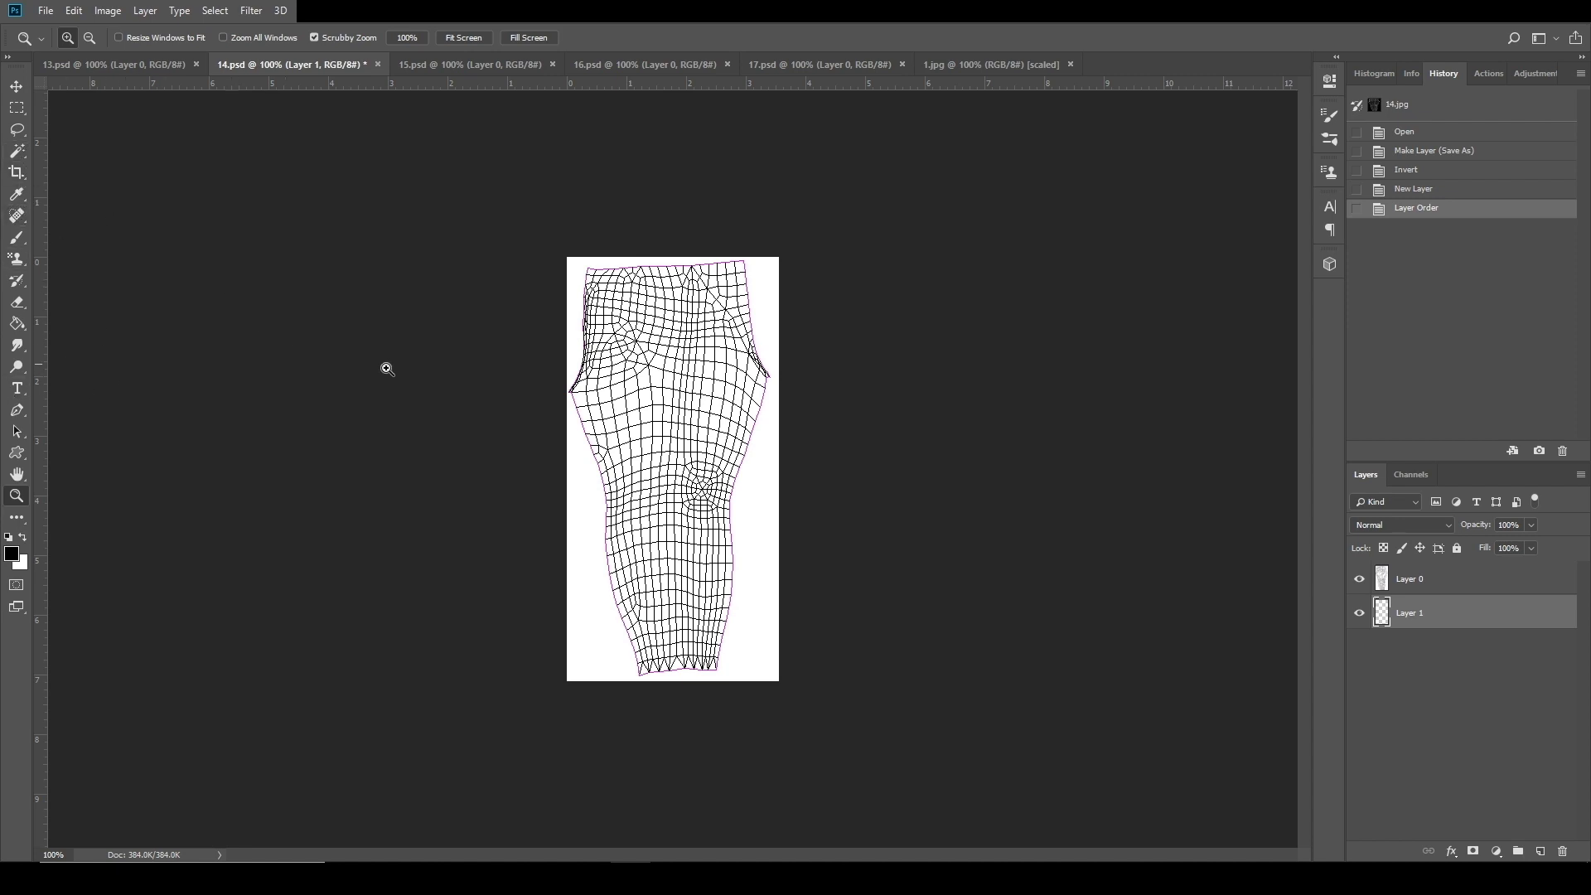
{"action": "left_click", "coordinate": [16, 410]}
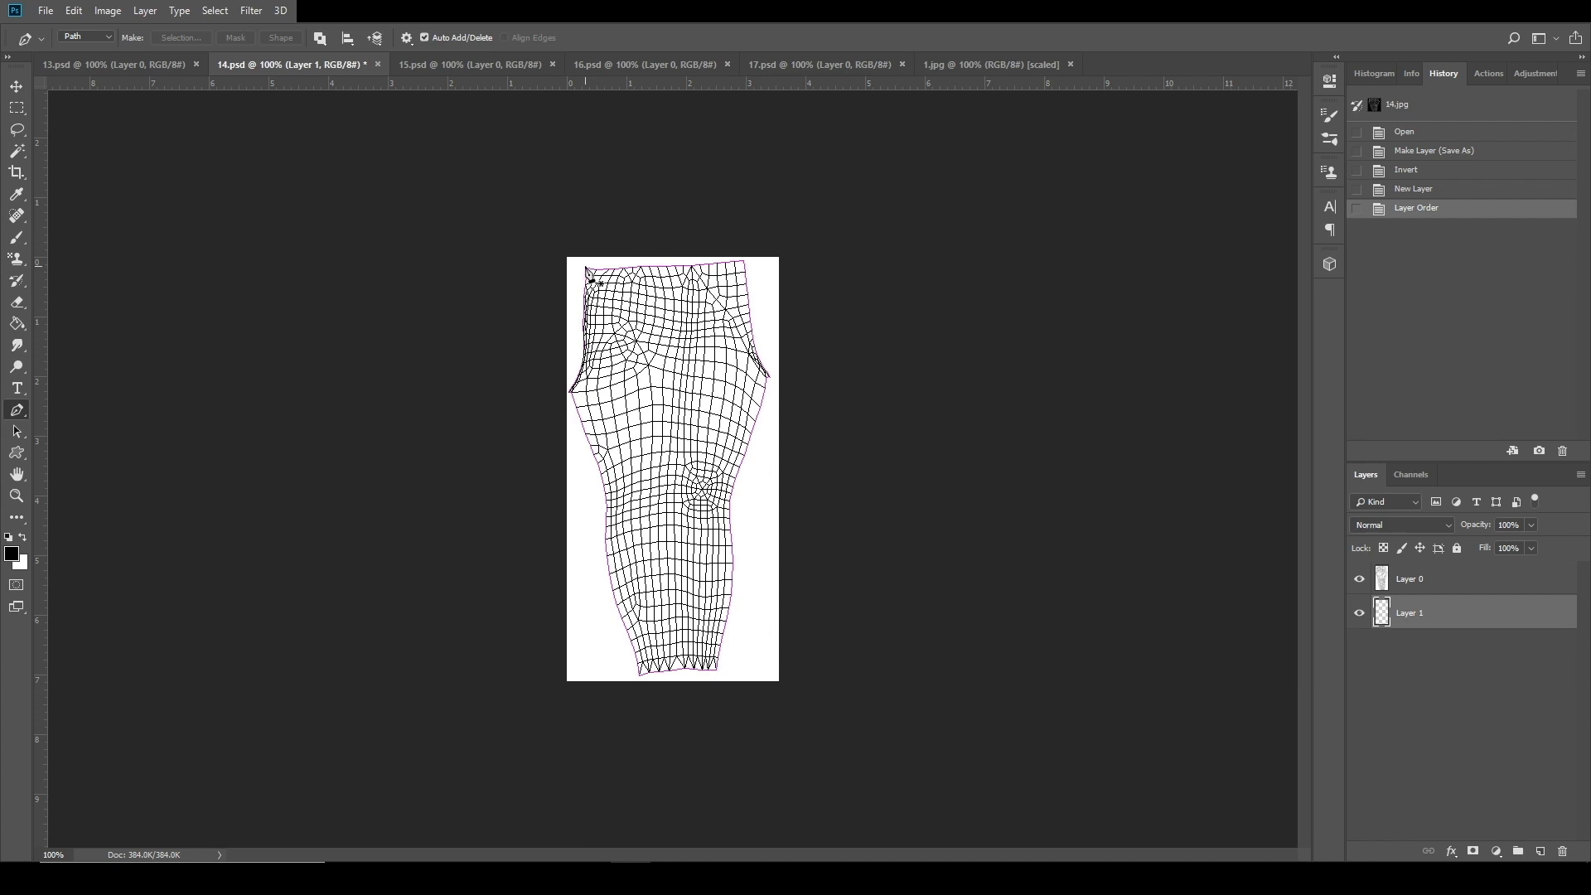
{"action": "left_click", "coordinate": [17, 152]}
{"action": "left_click", "coordinate": [585, 274]}
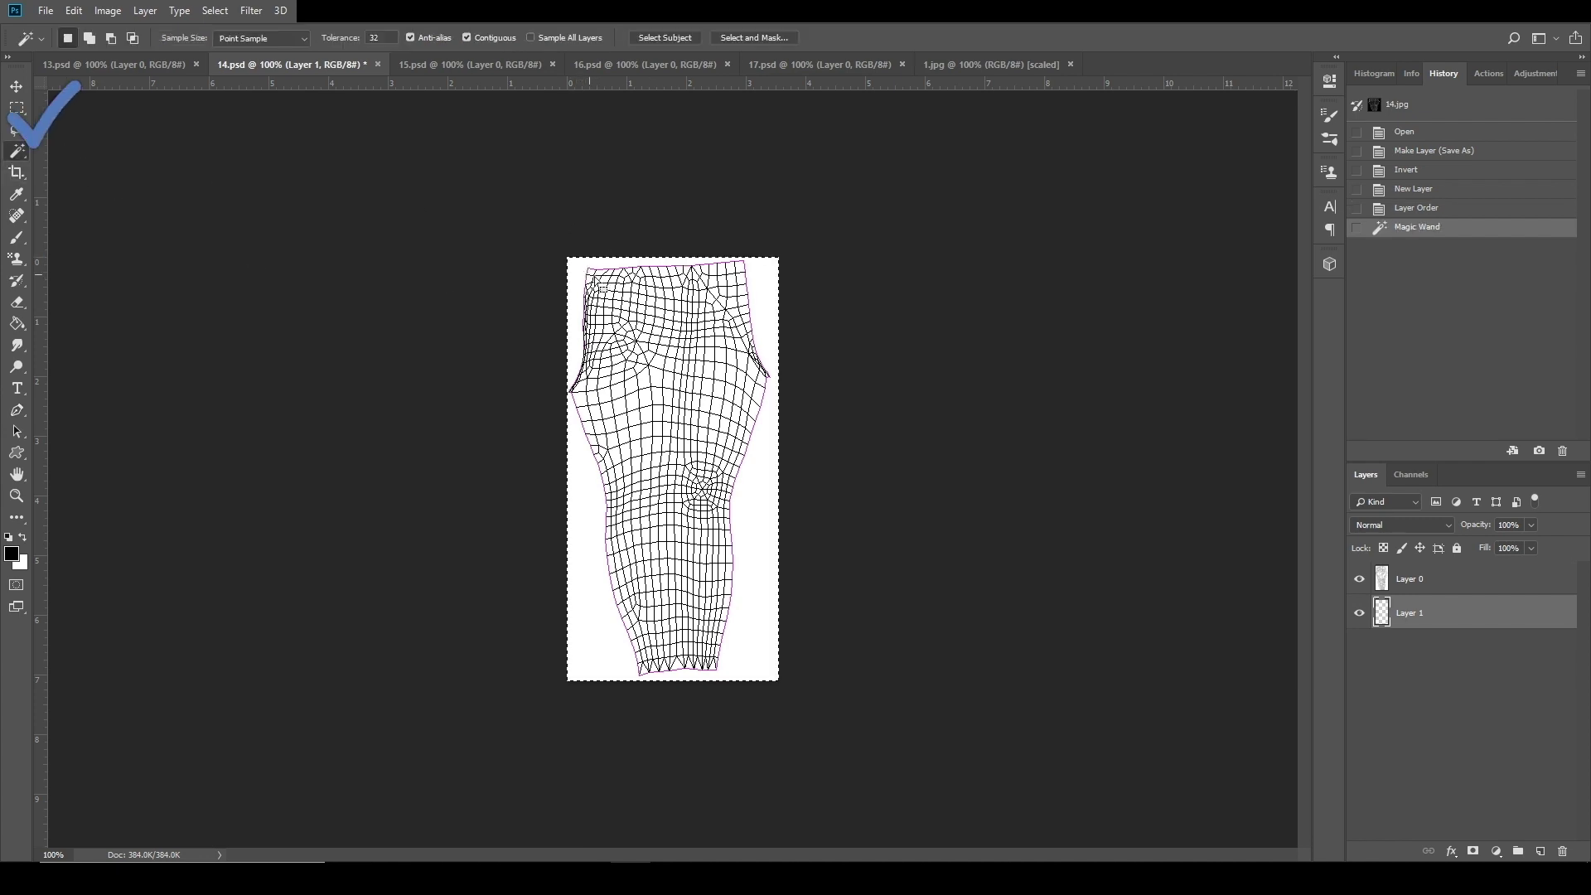
{"action": "right_click", "coordinate": [766, 326]}
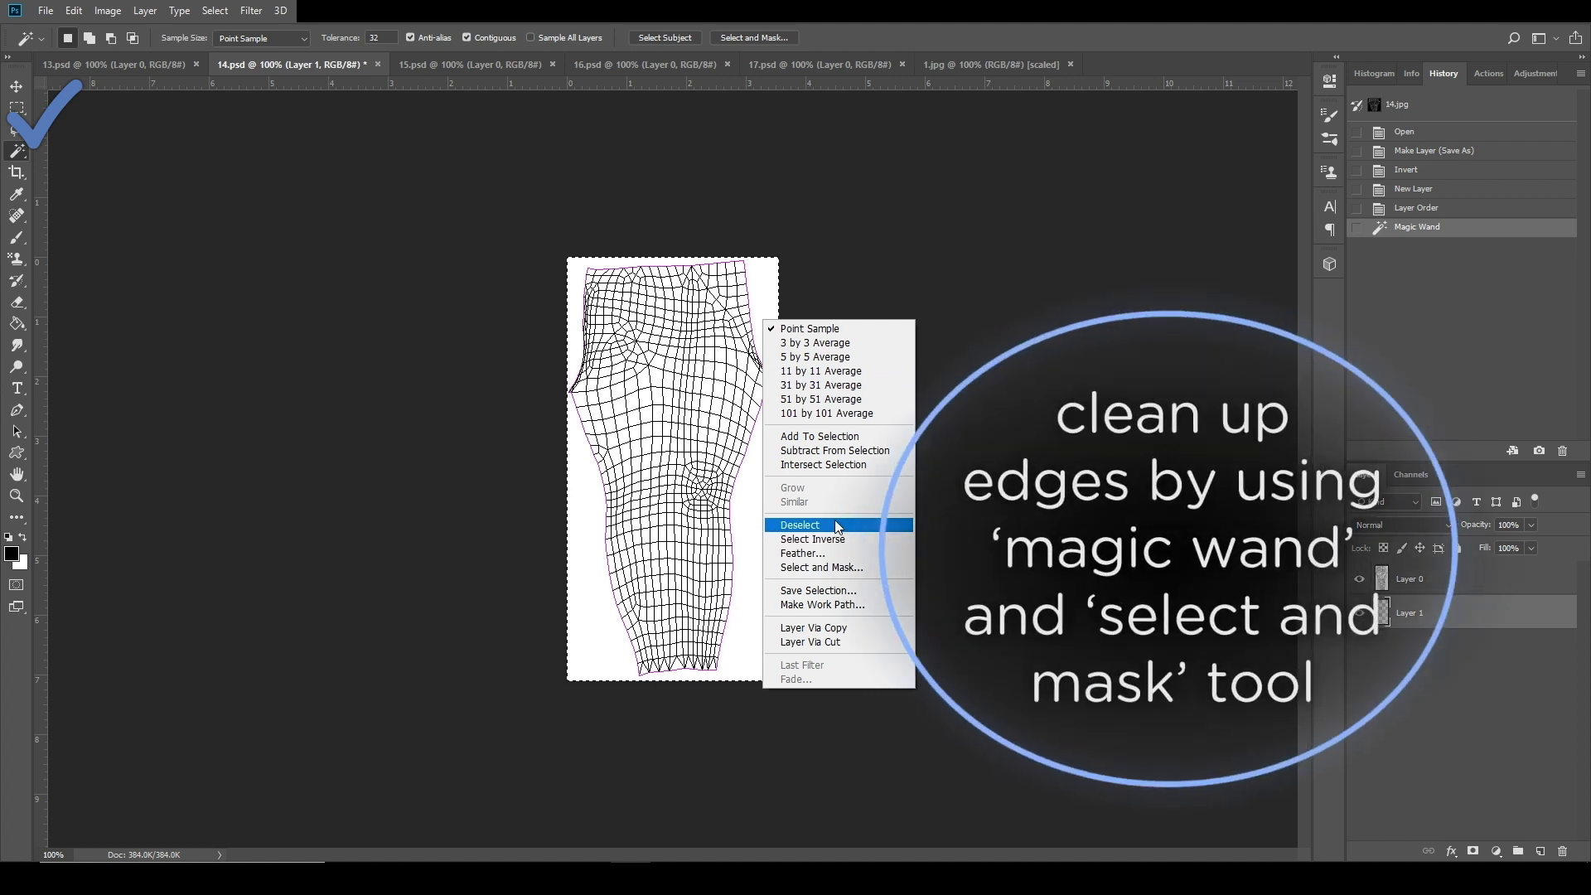
{"action": "left_click", "coordinate": [828, 526]}
Select the white background around the trouser wireframe on Layer 0 with the Magic Wand, and invert the selection.
{"action": "key", "text": "alt+bracketright"}
{"action": "left_click", "coordinate": [760, 541]}
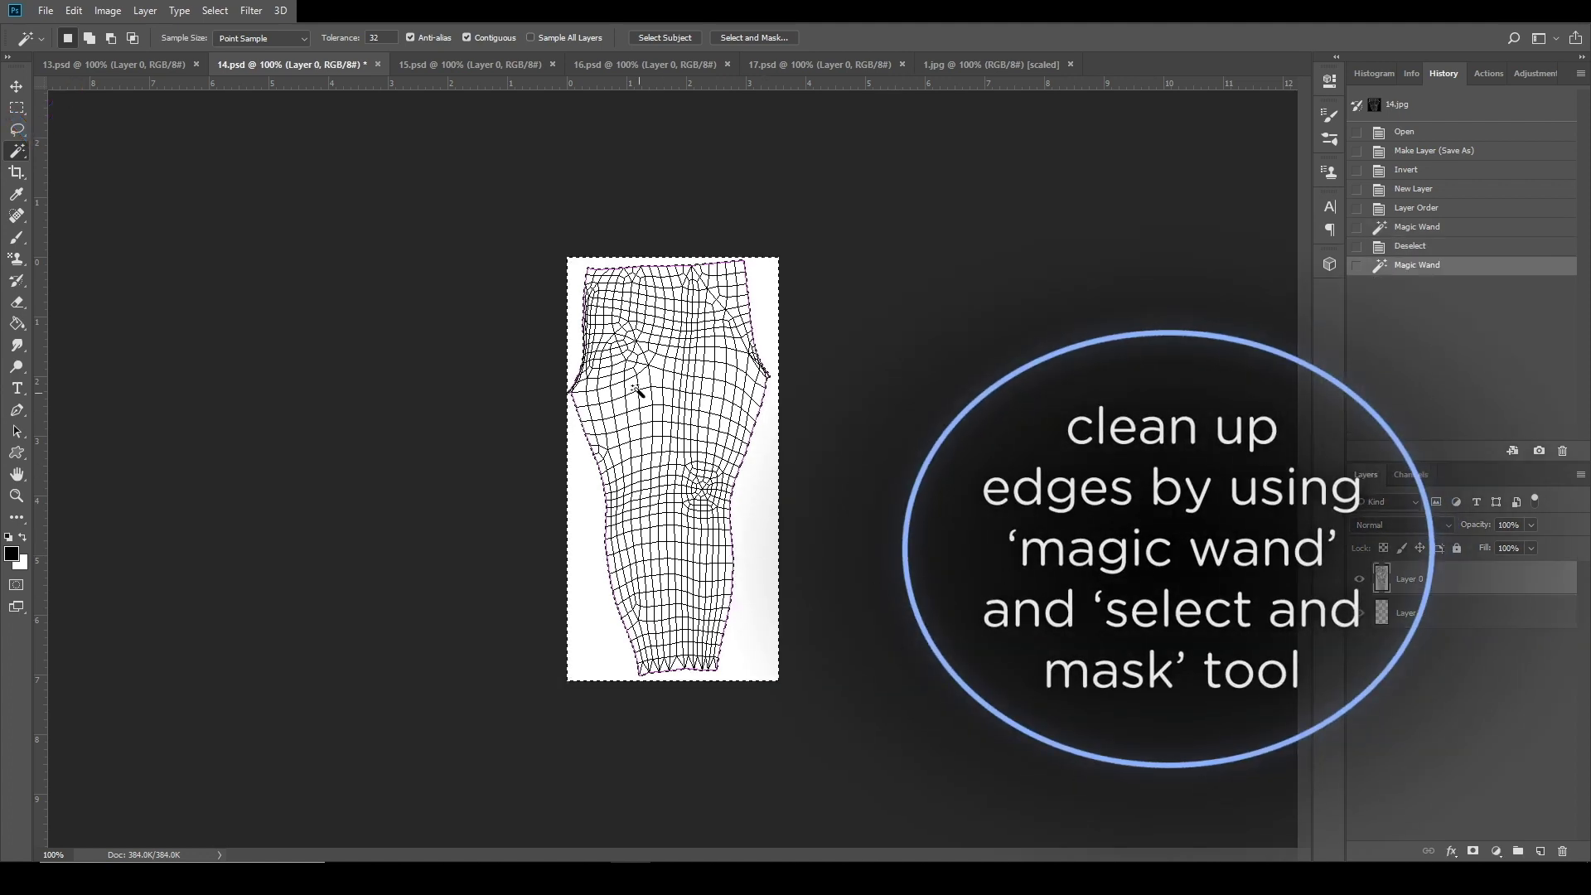
{"action": "right_click", "coordinate": [651, 363]}
{"action": "left_click", "coordinate": [701, 583]}
{"action": "left_click", "coordinate": [251, 10]}
{"action": "mouse_move", "coordinate": [214, 10]}
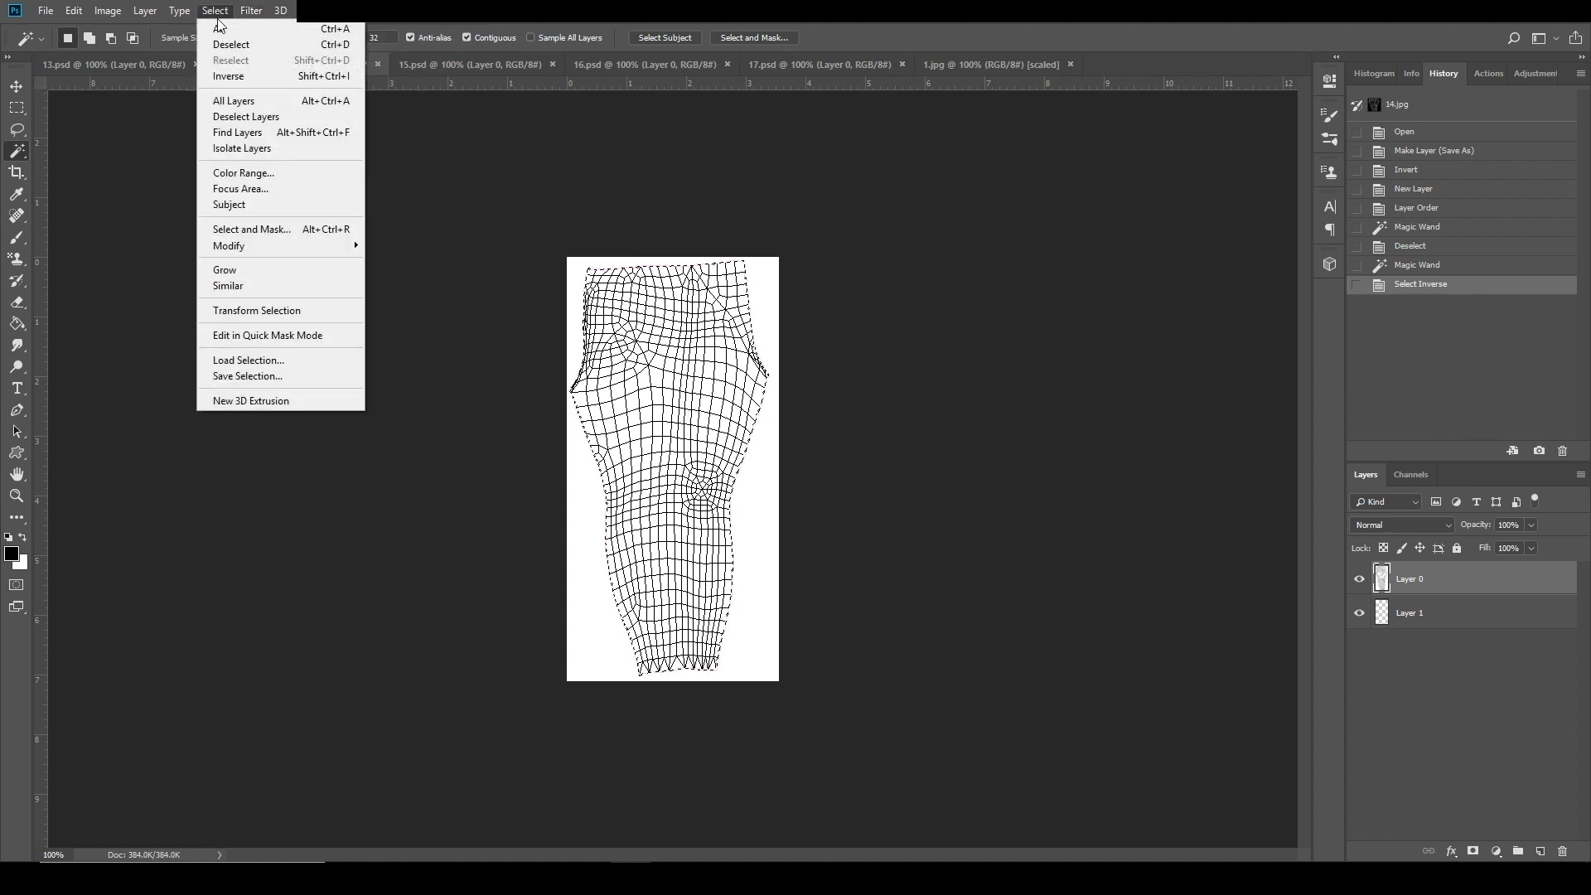
{"action": "left_click", "coordinate": [252, 229]}
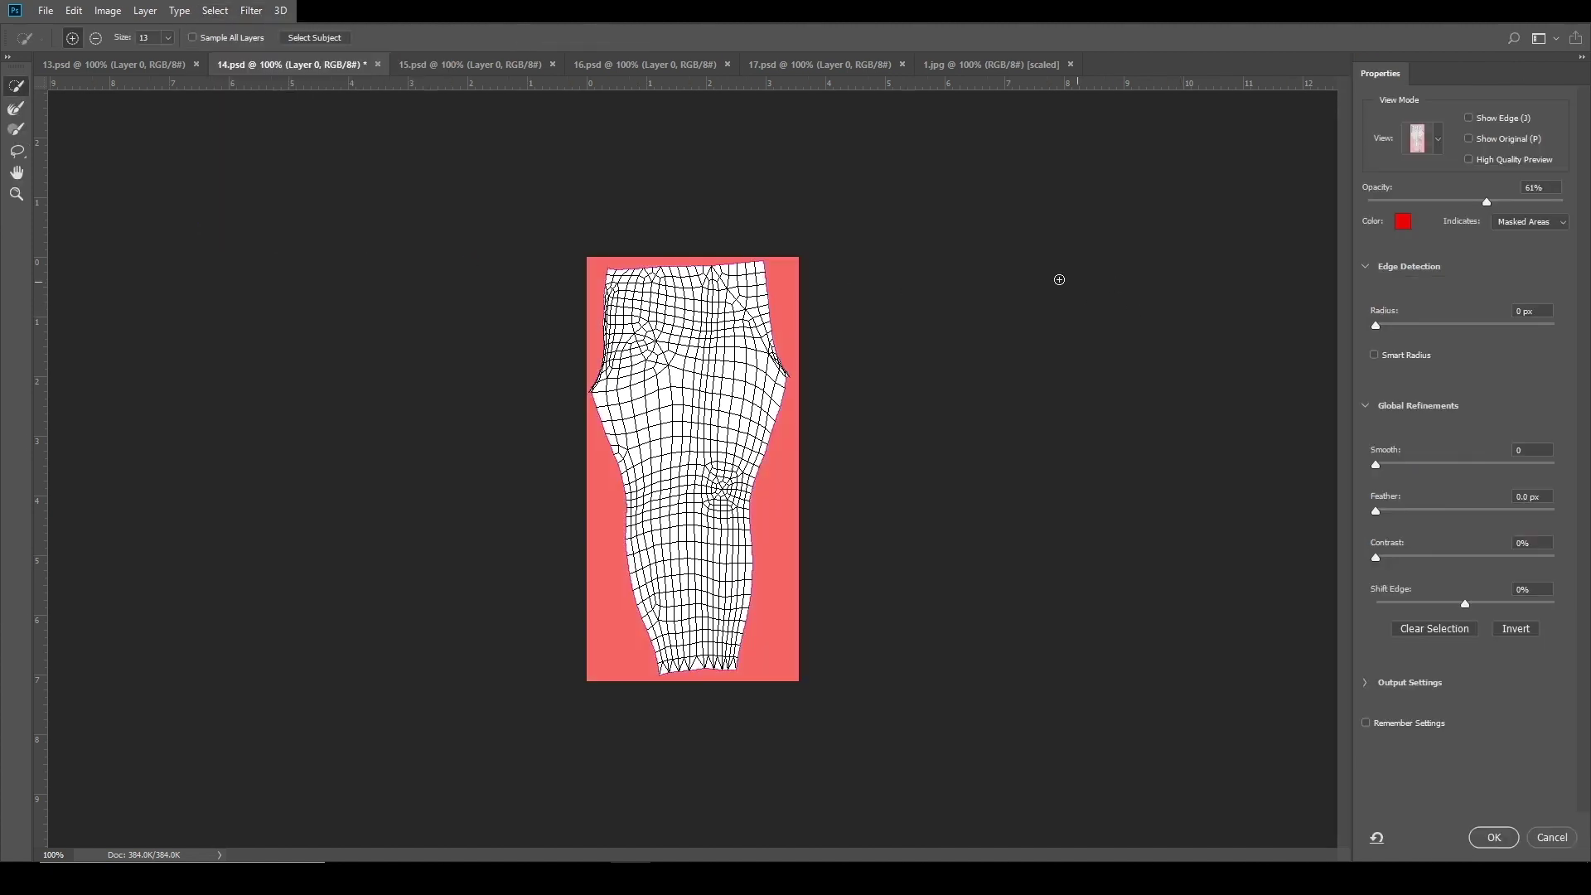
{"action": "left_click_drag", "start_coordinate": [1483, 603], "coordinate": [1506, 606]}
{"action": "left_click_drag", "start_coordinate": [1460, 693], "coordinate": [1306, 691]}
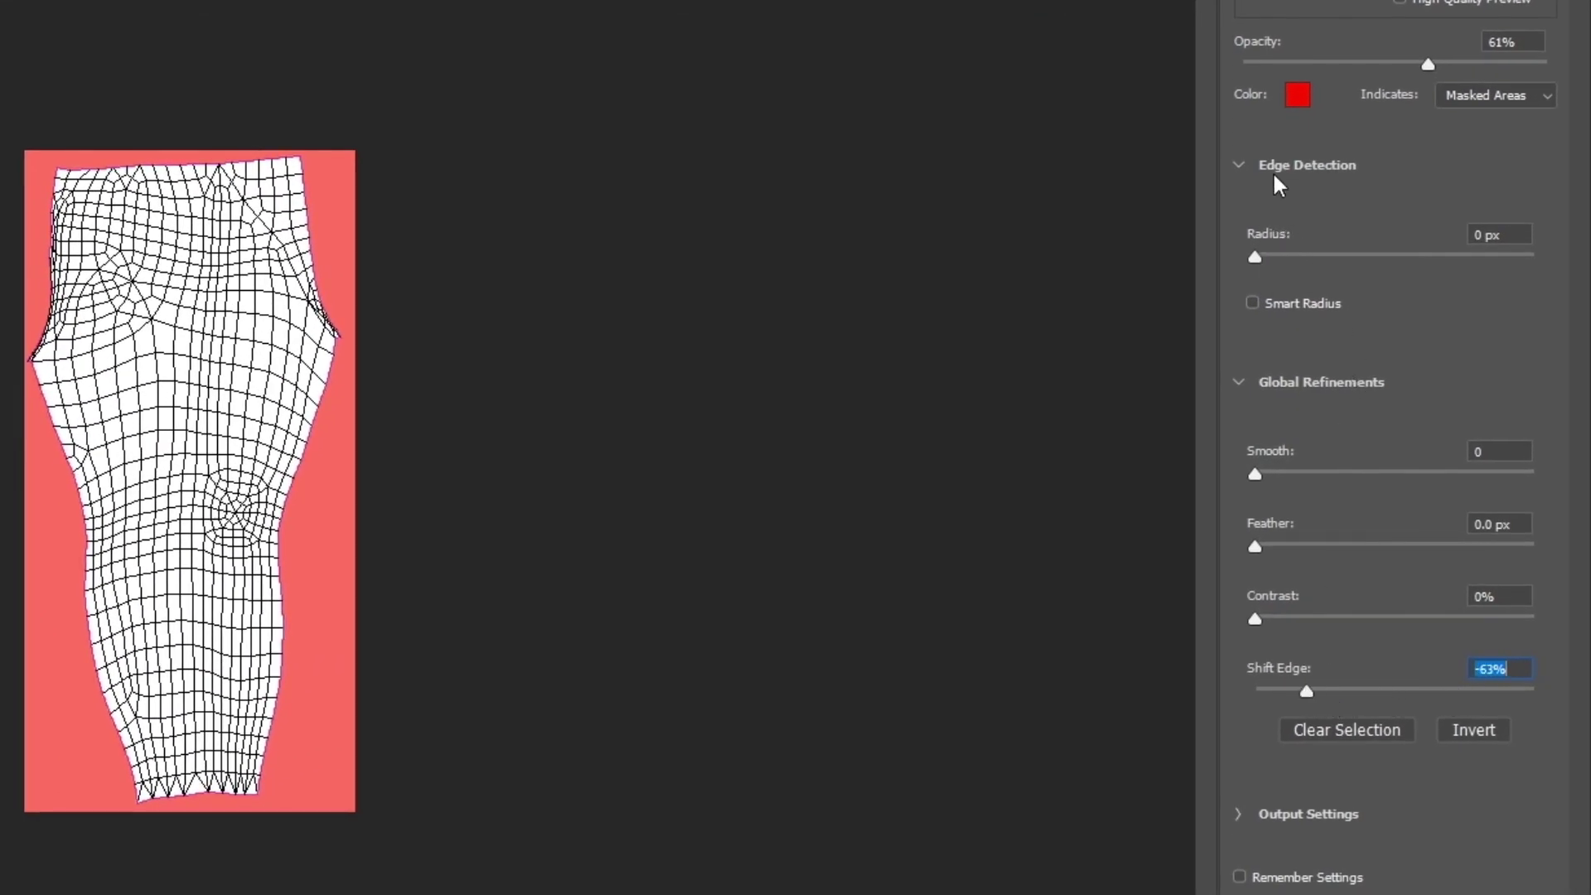
{"action": "left_click_drag", "start_coordinate": [1256, 257], "coordinate": [1306, 251]}
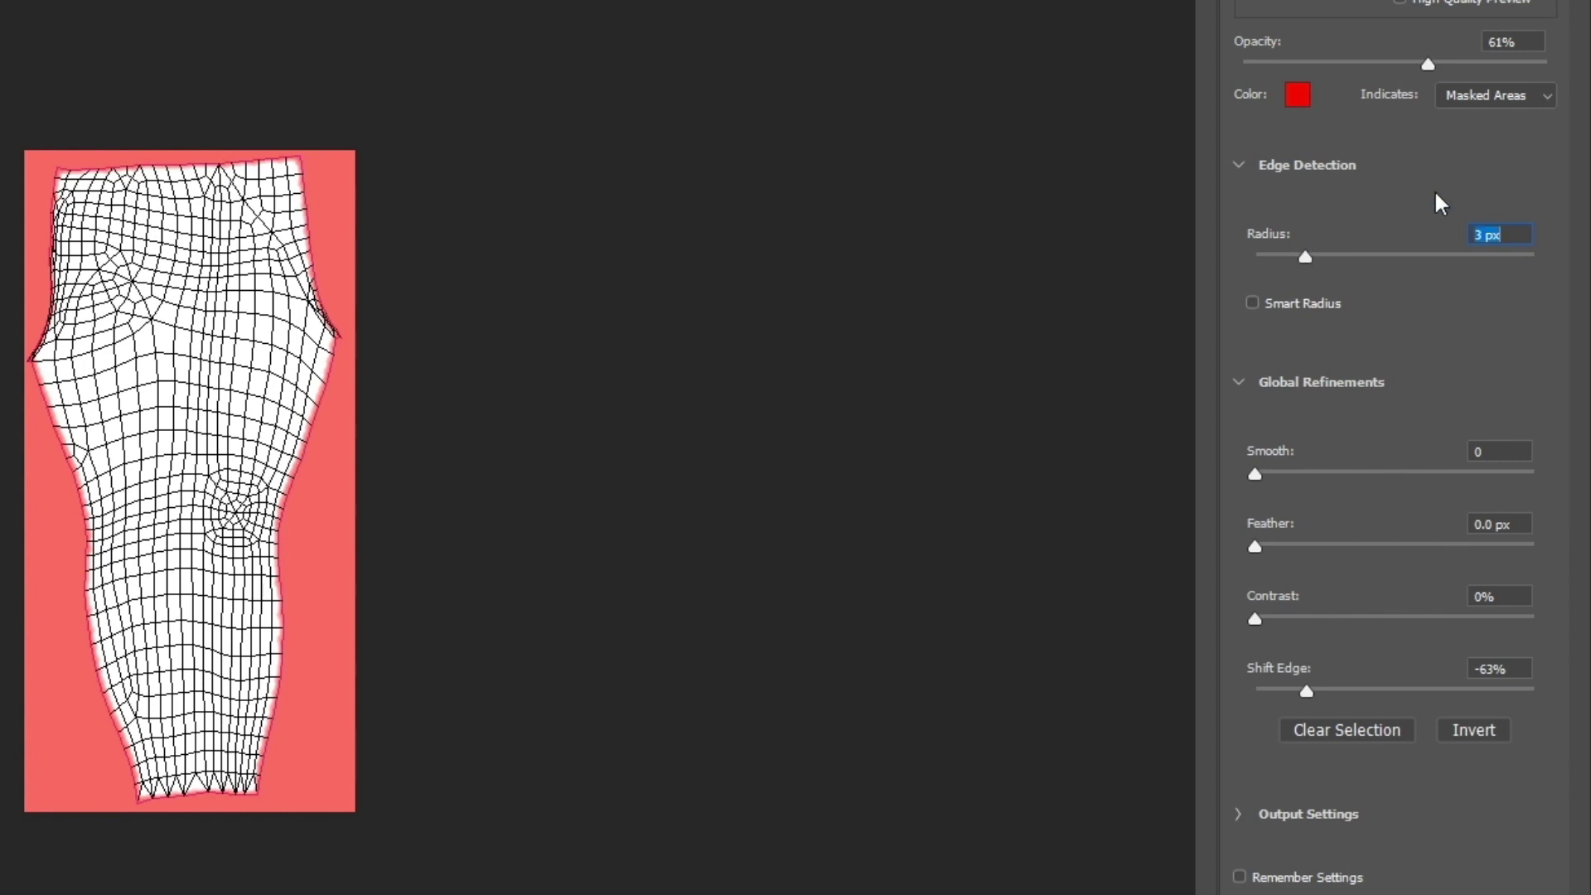
{"action": "left_click_drag", "start_coordinate": [1283, 256], "coordinate": [1254, 258]}
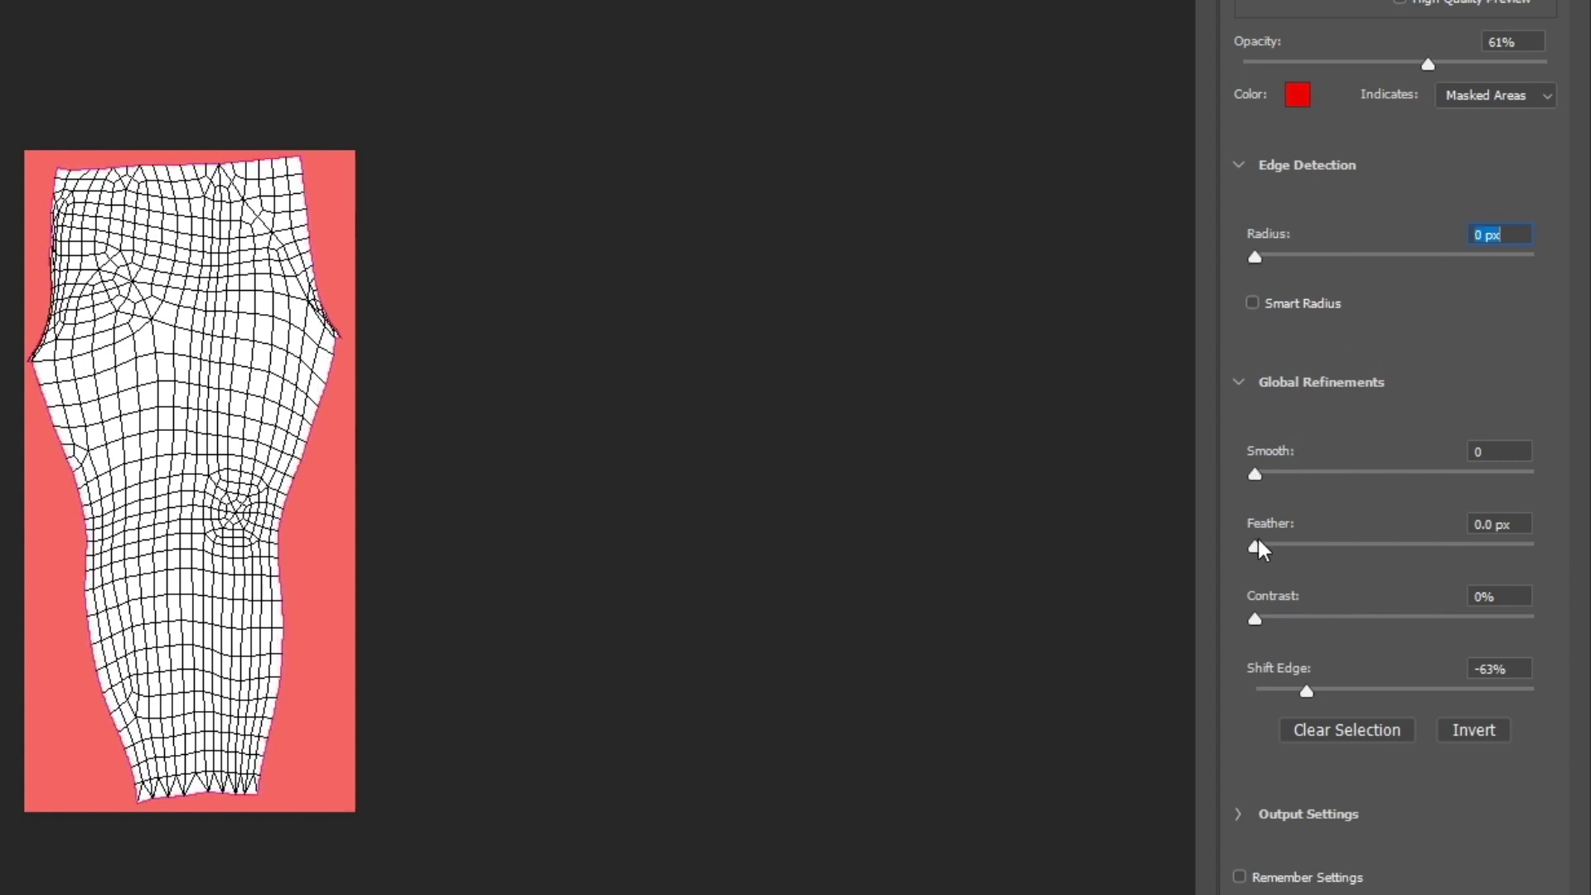
{"action": "left_click_drag", "start_coordinate": [1308, 691], "coordinate": [1283, 696]}
{"action": "left_click_drag", "start_coordinate": [1255, 619], "coordinate": [1372, 619]}
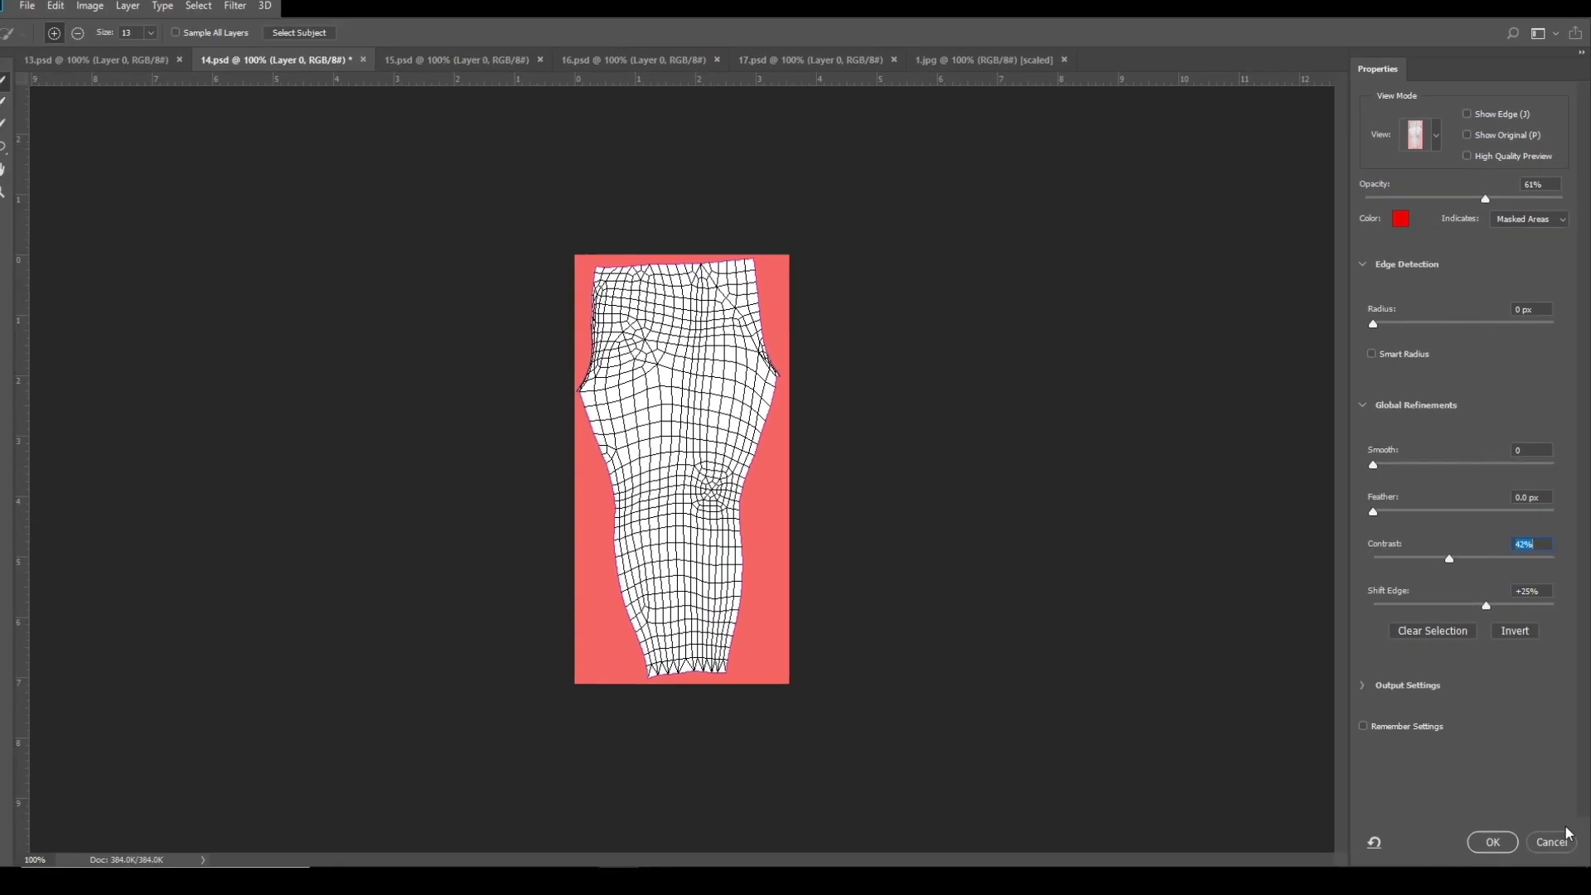
{"action": "left_click", "coordinate": [1561, 841]}
Invert the selection back to the background and refine its edge in Select and Mask with radius 8 px and shift edge -47%.
{"action": "right_click", "coordinate": [711, 456]}
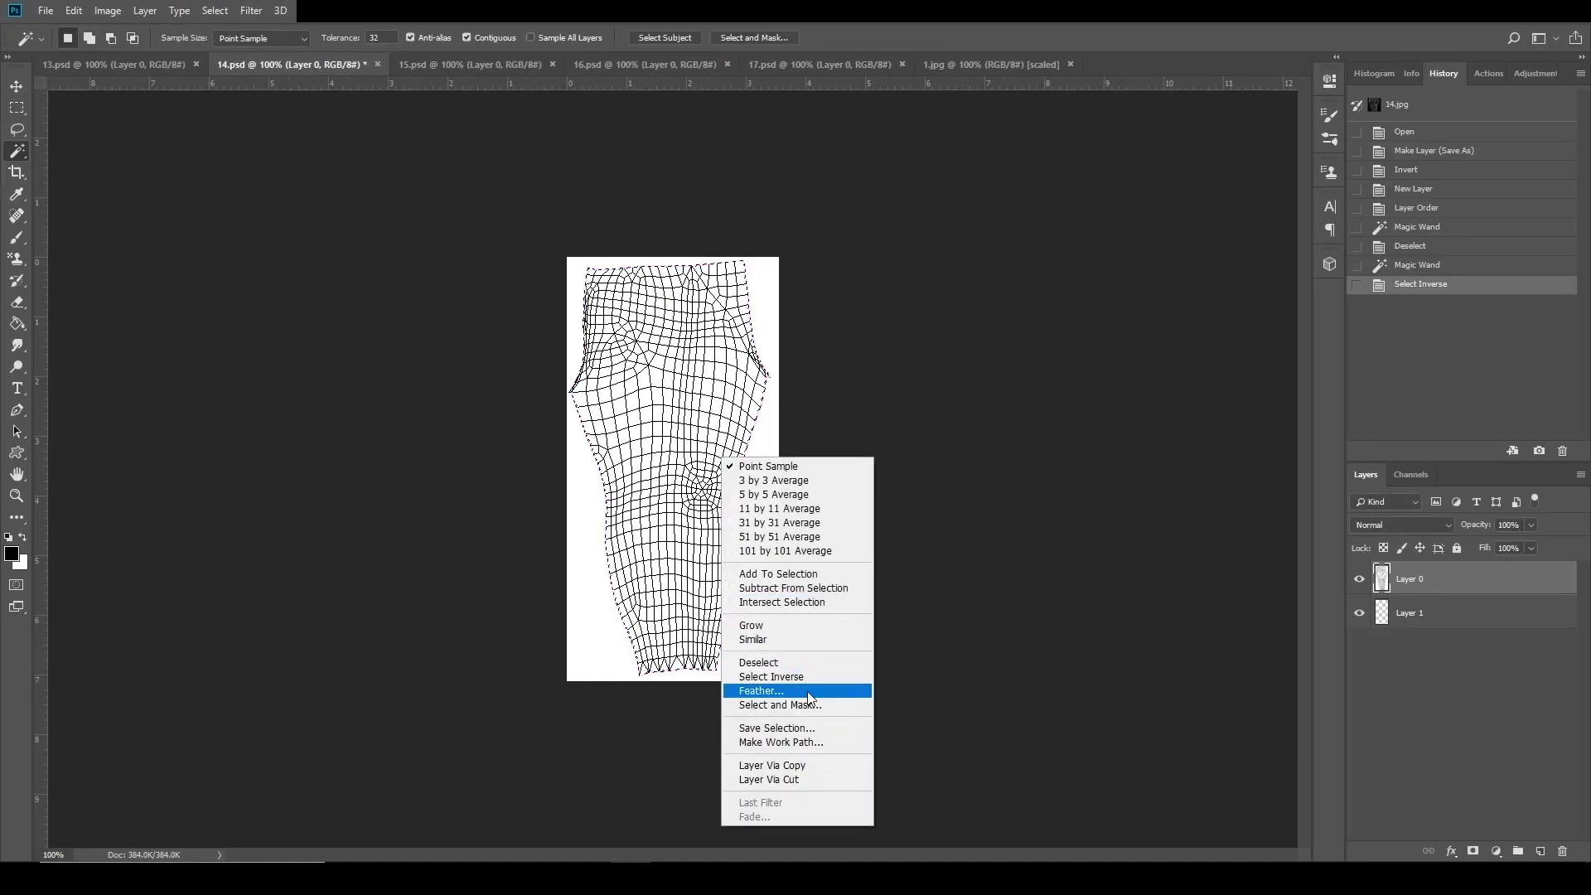
{"action": "left_click", "coordinate": [771, 676]}
{"action": "left_click", "coordinate": [113, 12]}
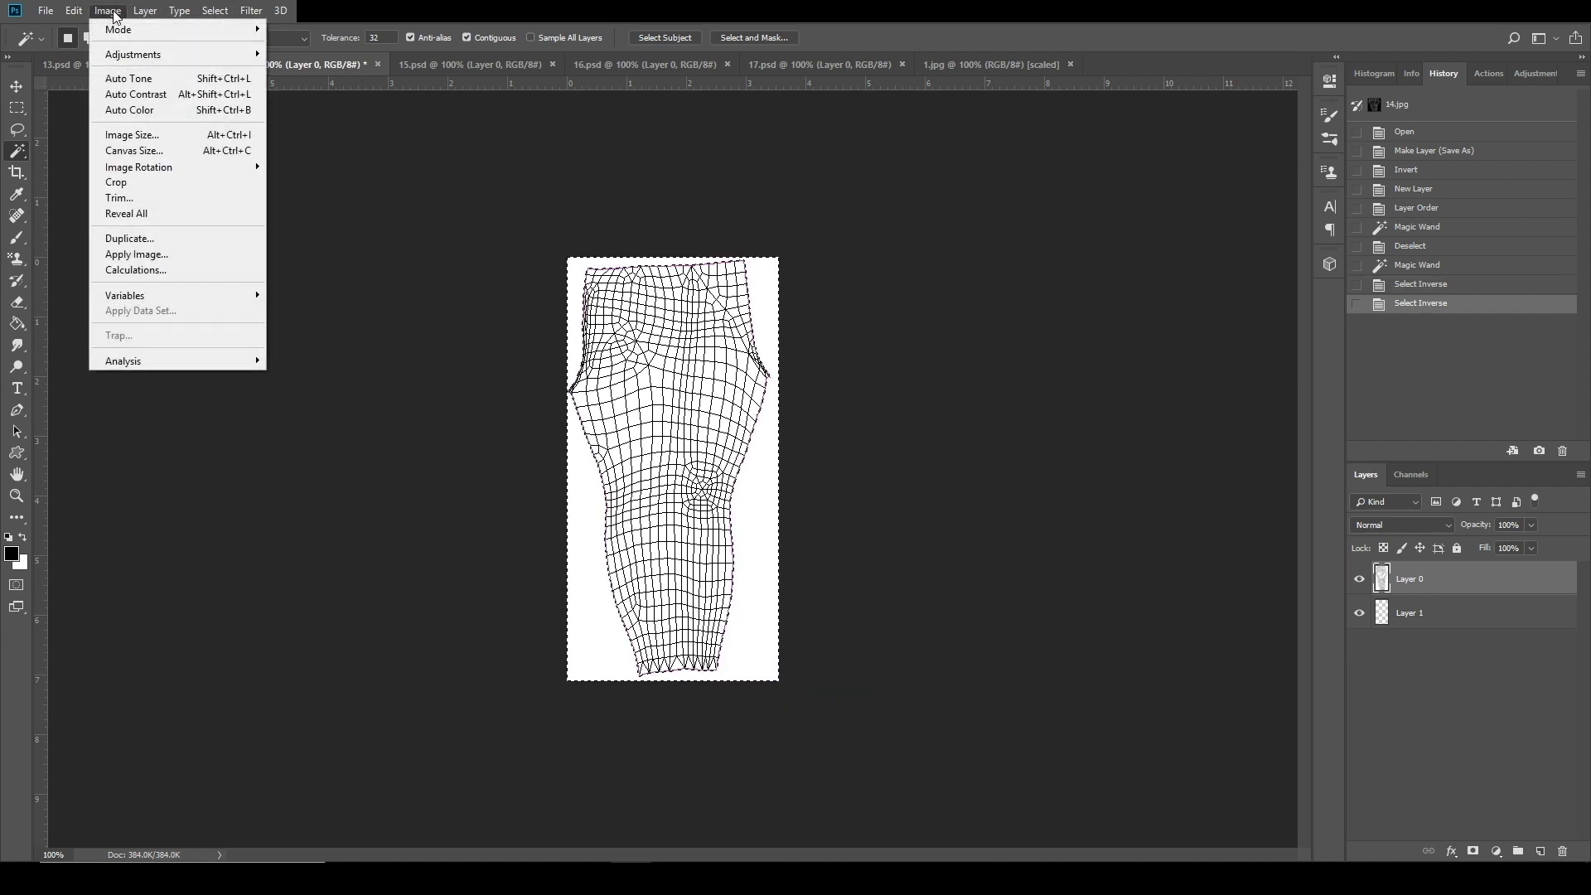
{"action": "left_click", "coordinate": [74, 10]}
{"action": "left_click", "coordinate": [215, 10]}
{"action": "left_click", "coordinate": [209, 16]}
{"action": "left_click", "coordinate": [209, 11]}
{"action": "left_click", "coordinate": [259, 238]}
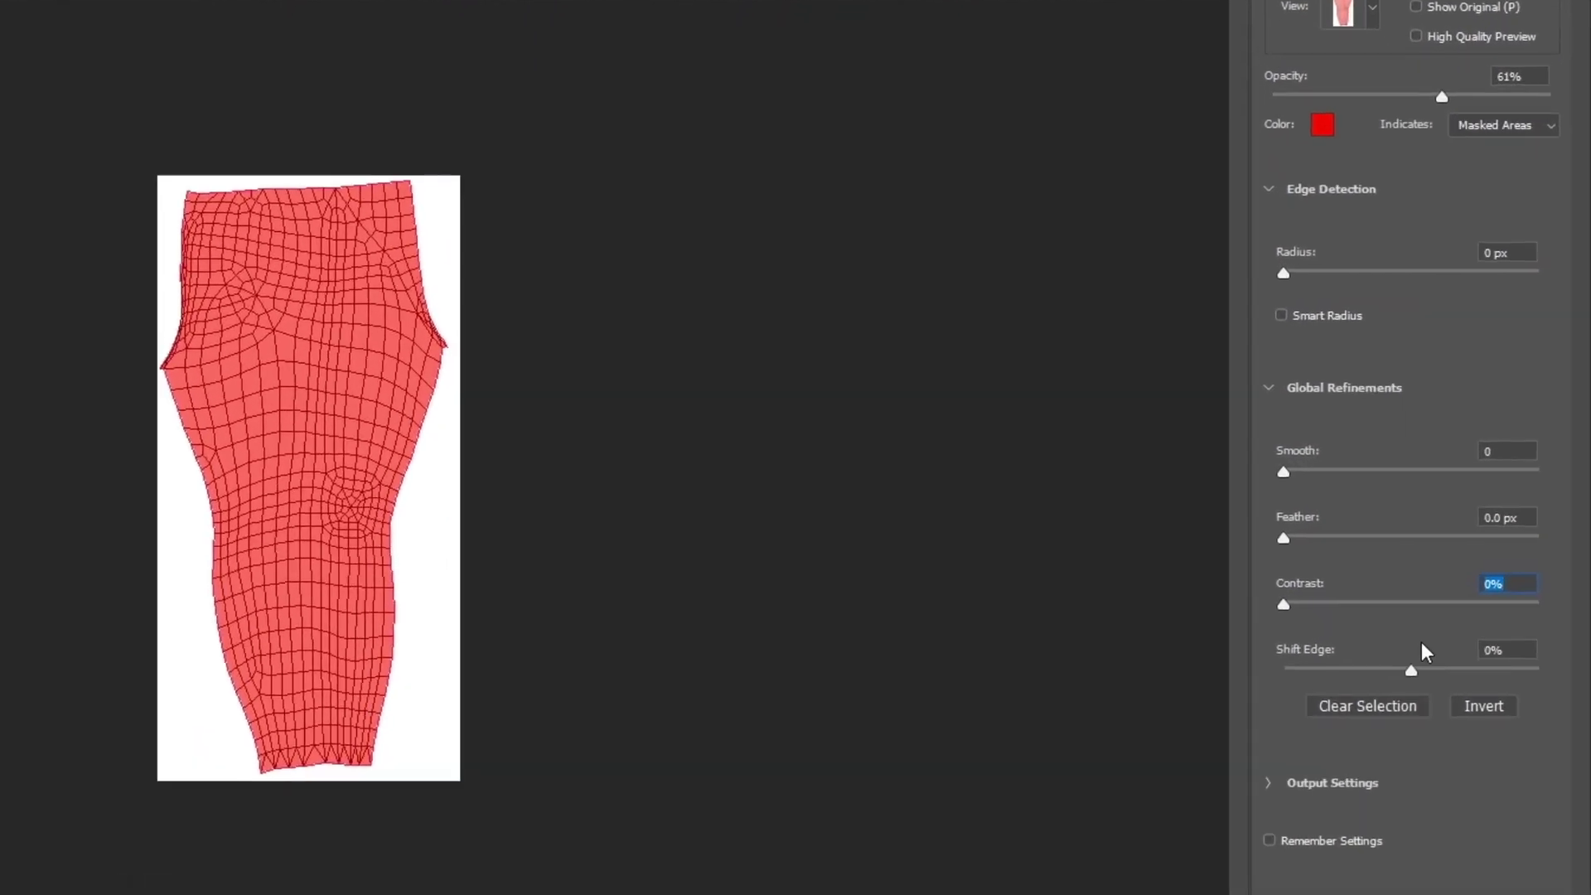
{"action": "mouse_move", "coordinate": [1407, 669]}
{"action": "left_mouse_down"}
{"action": "mouse_move", "coordinate": [1366, 671]}
{"action": "mouse_move", "coordinate": [1467, 690]}
{"action": "left_mouse_up"}
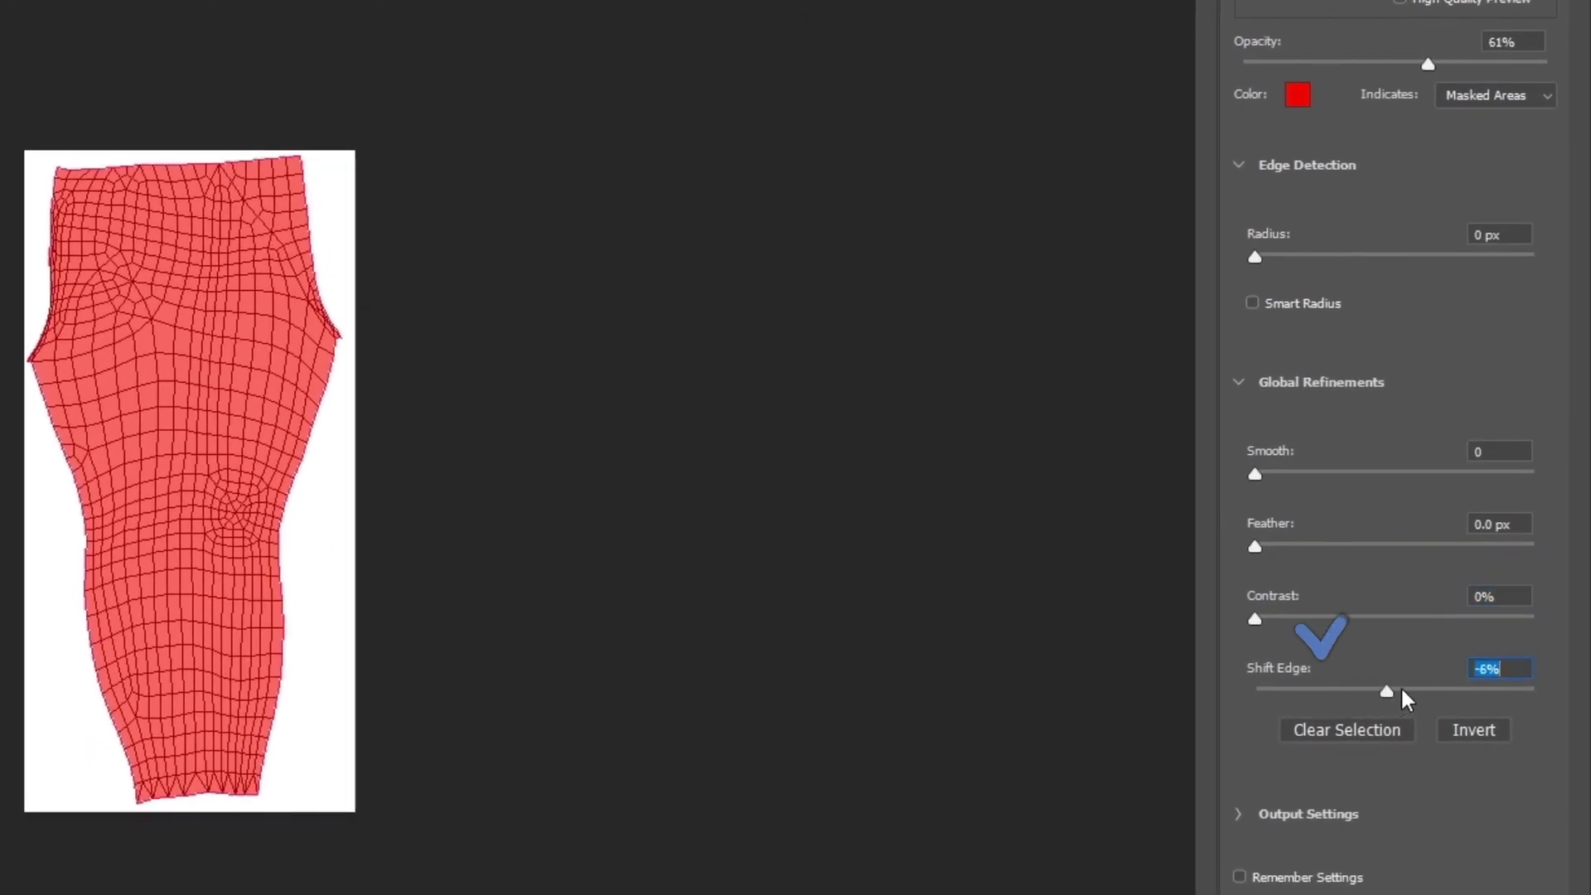
{"action": "left_click_drag", "start_coordinate": [1256, 256], "coordinate": [1357, 259]}
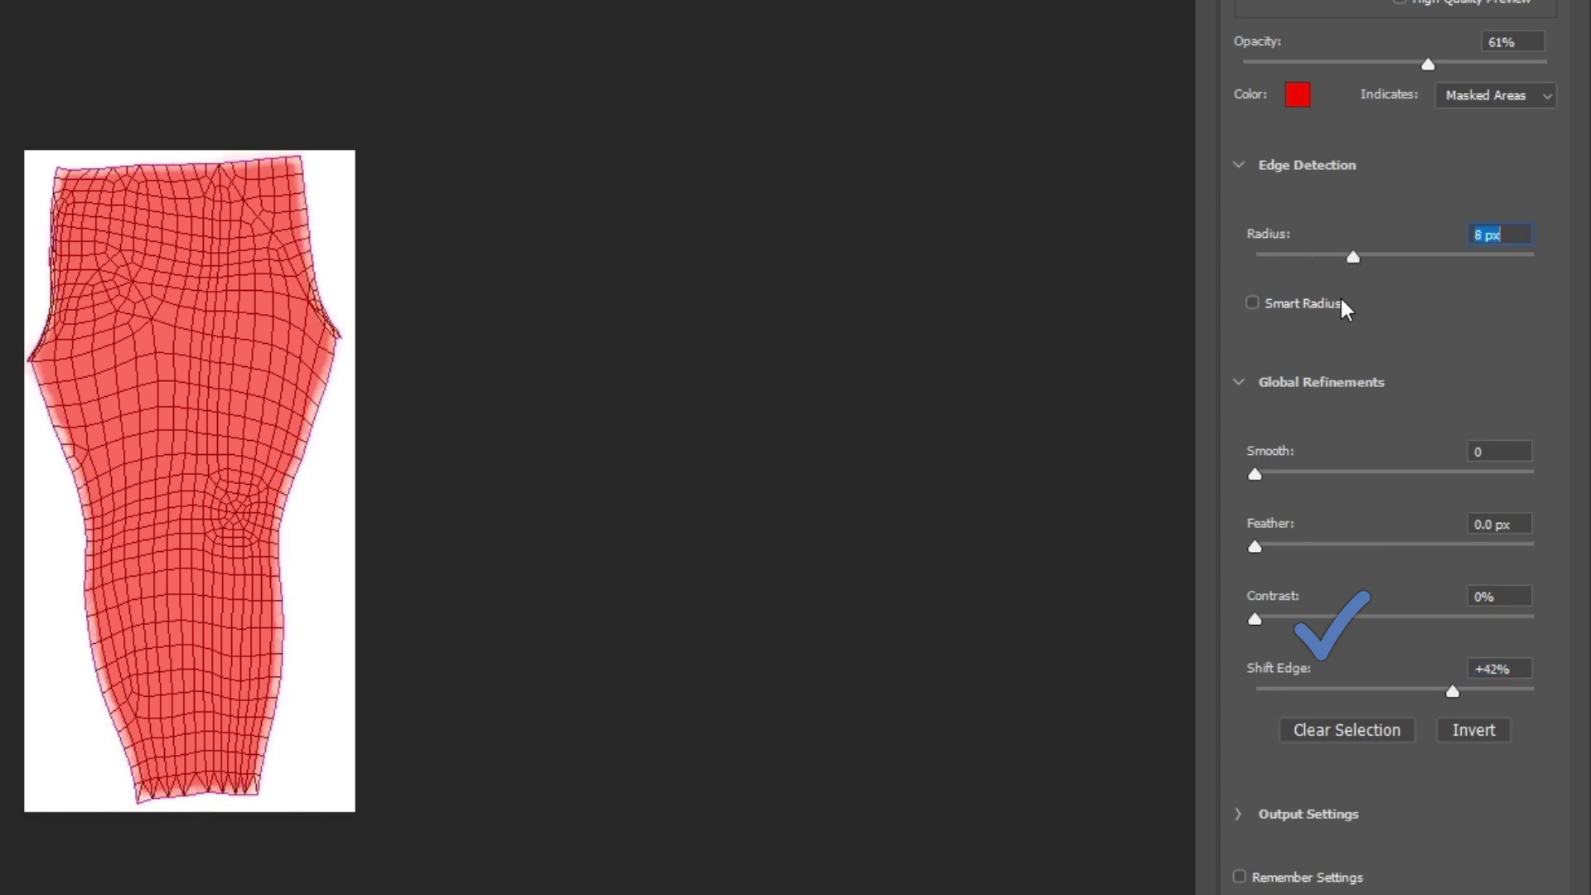
{"action": "left_click", "coordinate": [1330, 691]}
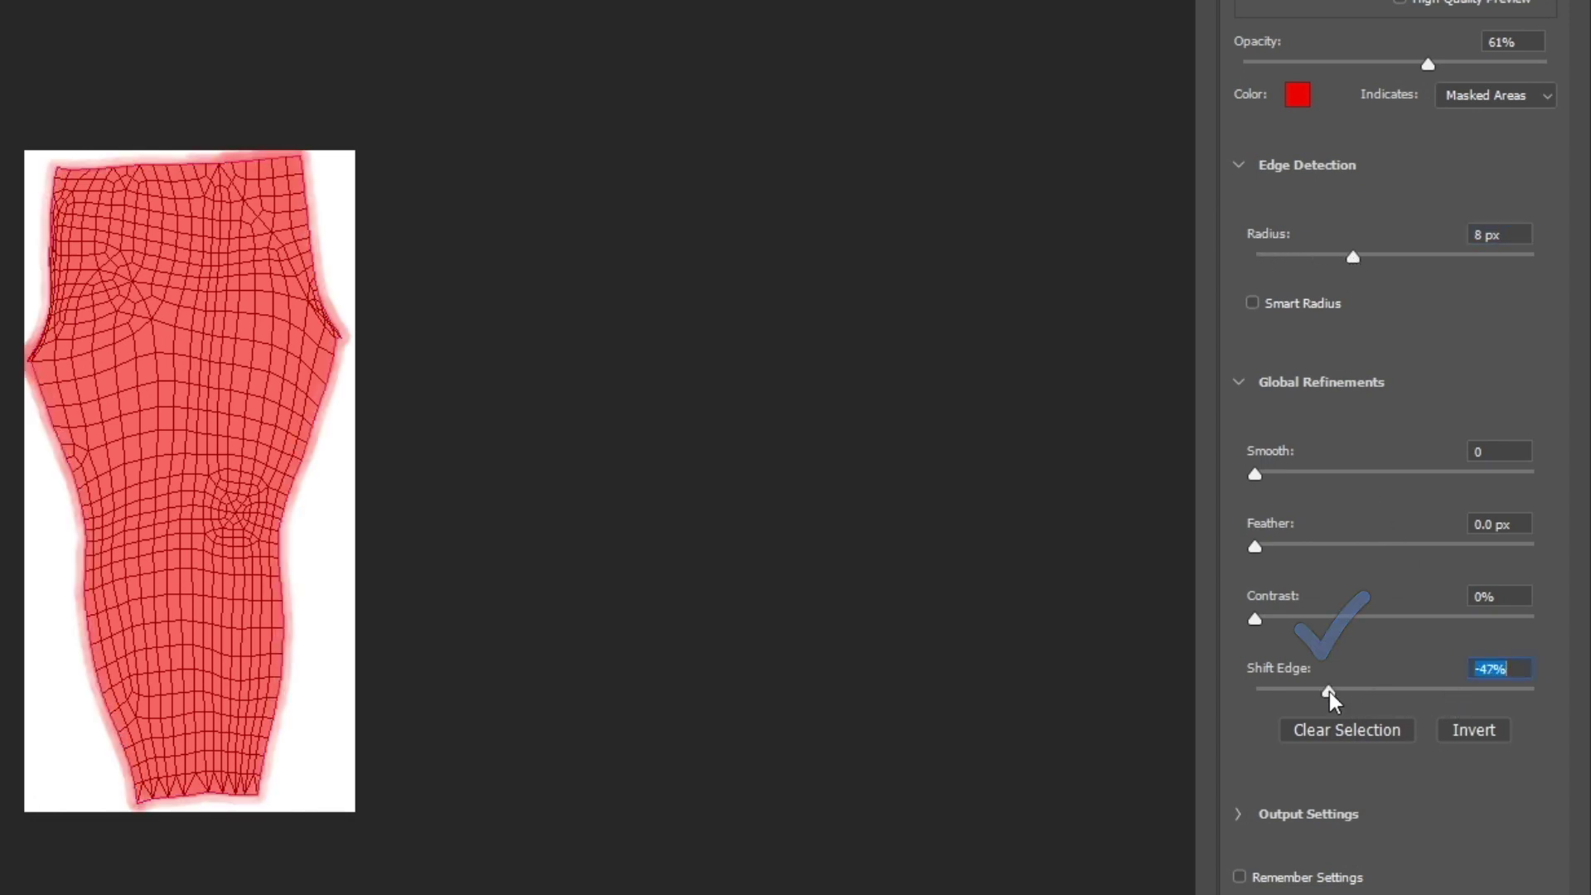
Invert the refined selection to the trouser shape and add a new layer directly beneath Layer 0.
{"action": "right_click", "coordinate": [720, 440]}
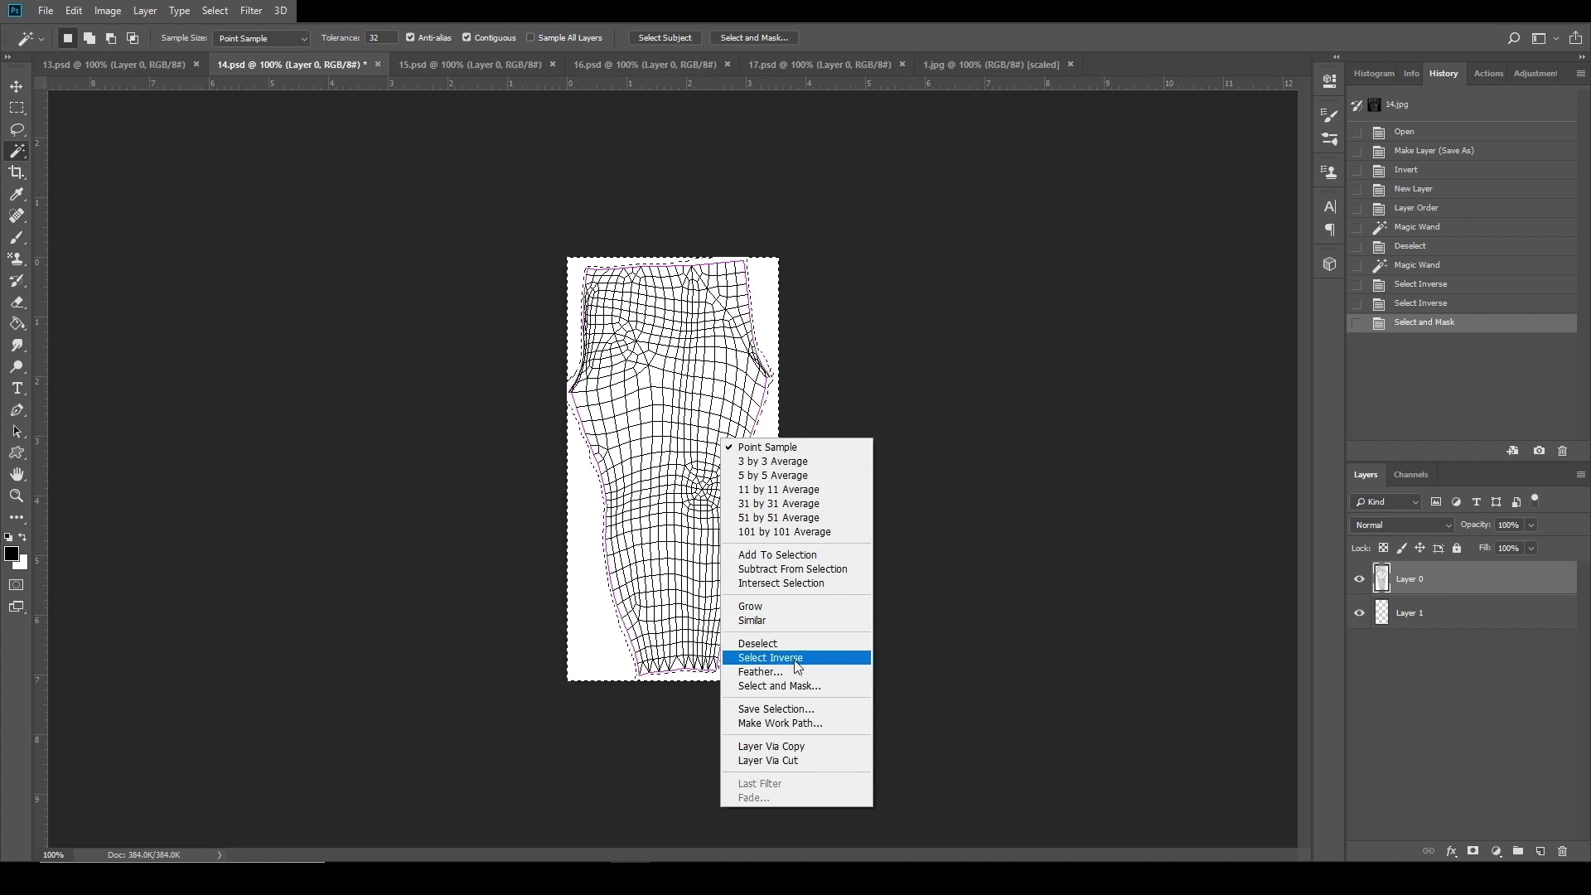
{"action": "left_click", "coordinate": [797, 658]}
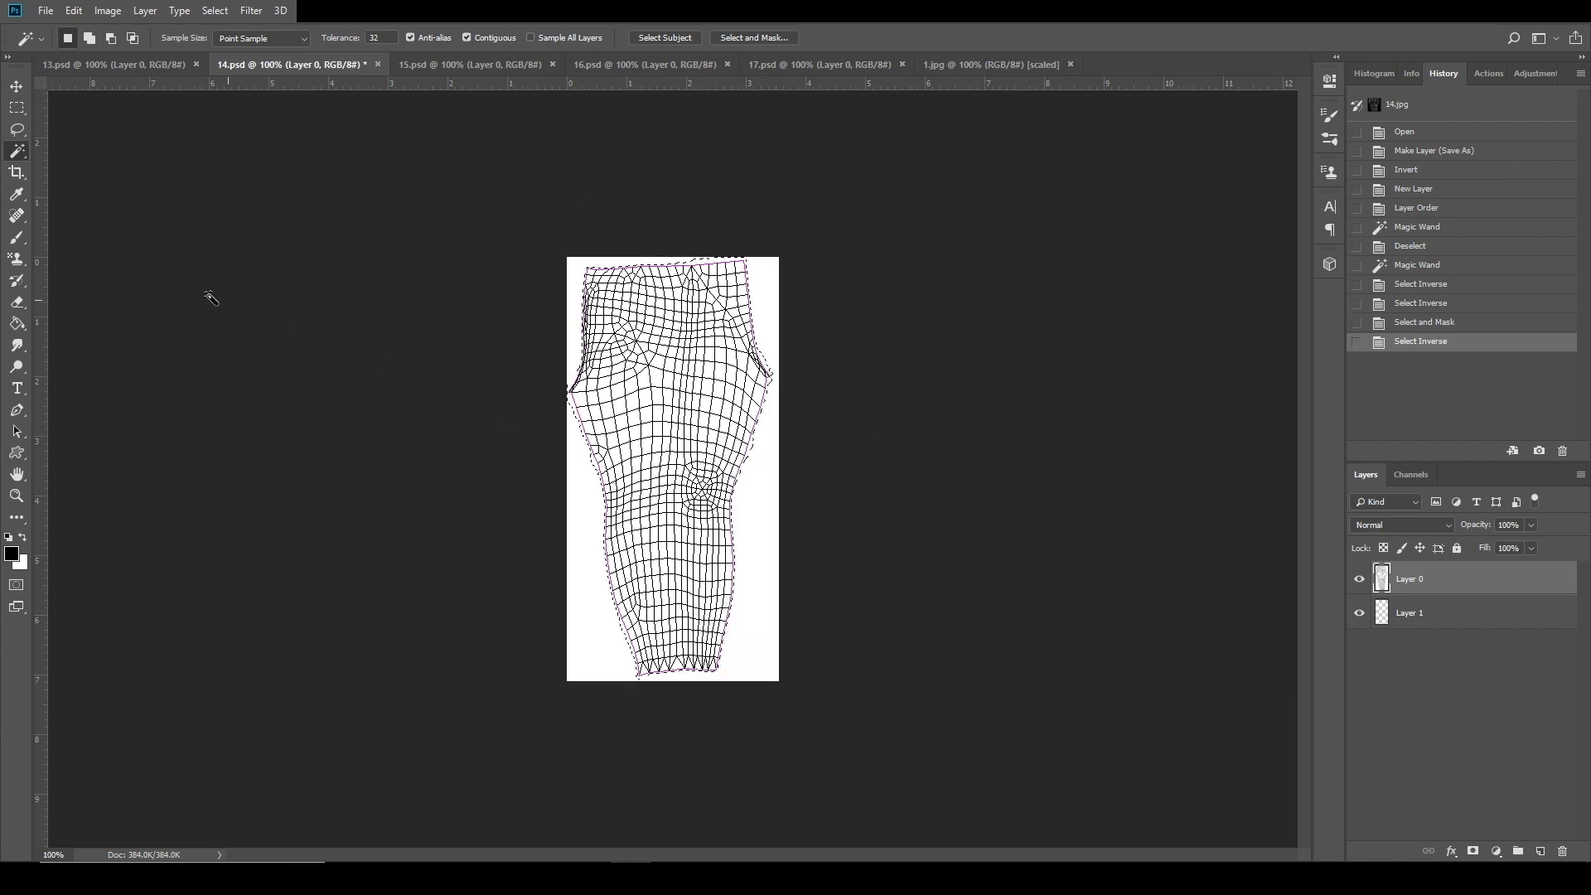
{"action": "left_click", "coordinate": [20, 325]}
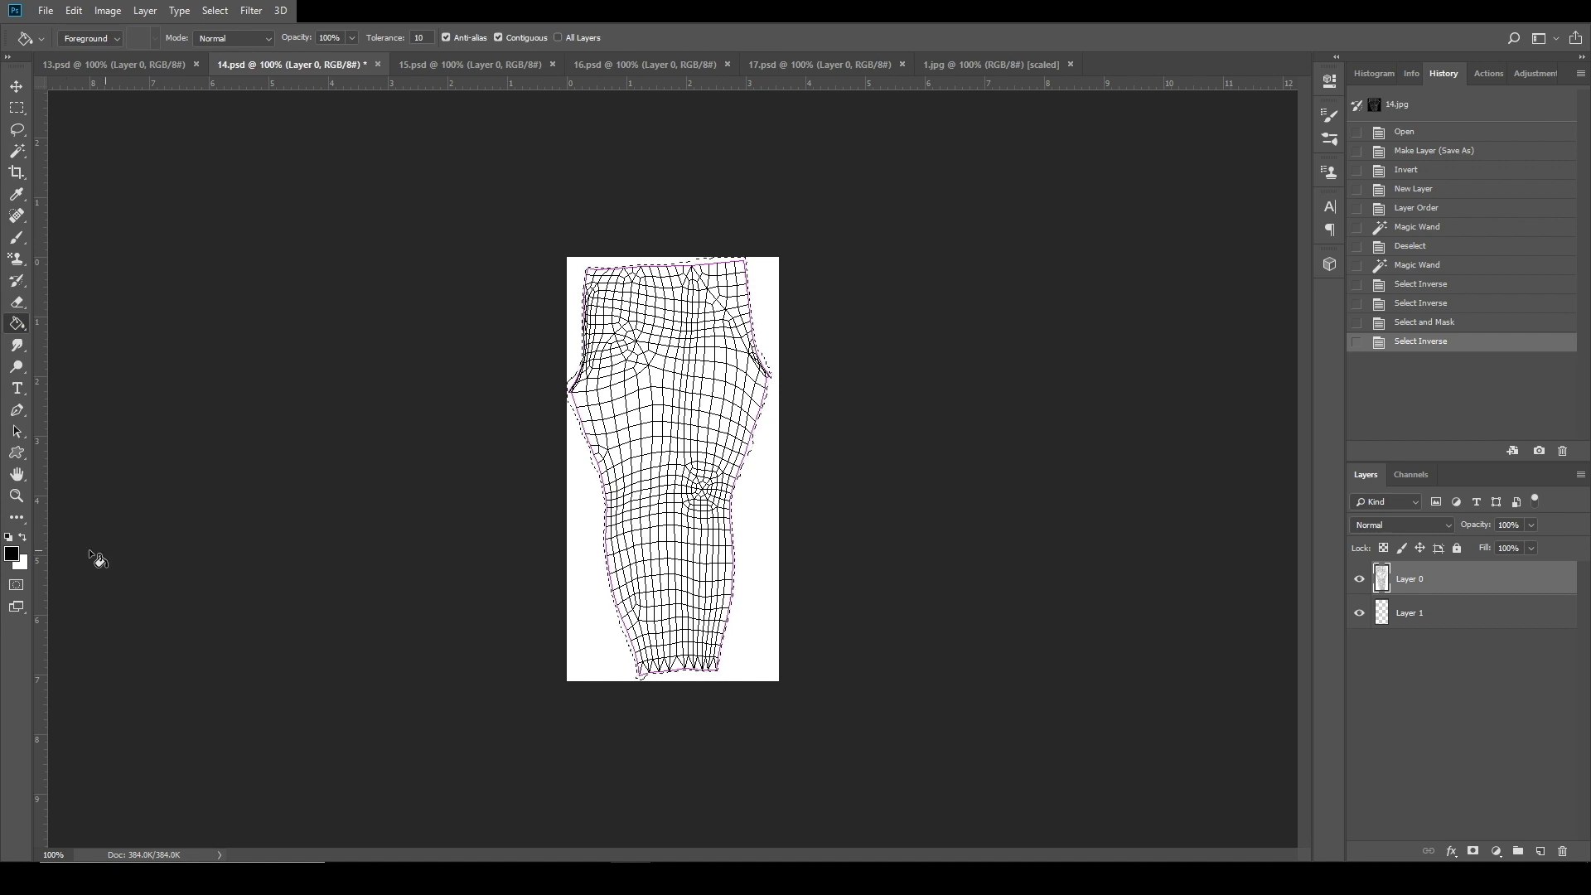
{"action": "left_click", "coordinate": [1541, 851]}
{"action": "left_click_drag", "start_coordinate": [1456, 584], "coordinate": [1452, 626]}
Set the foreground colour to a strong blue and fill the trouser selection on the new layer twice with the Paint Bucket.
{"action": "left_click", "coordinate": [11, 555]}
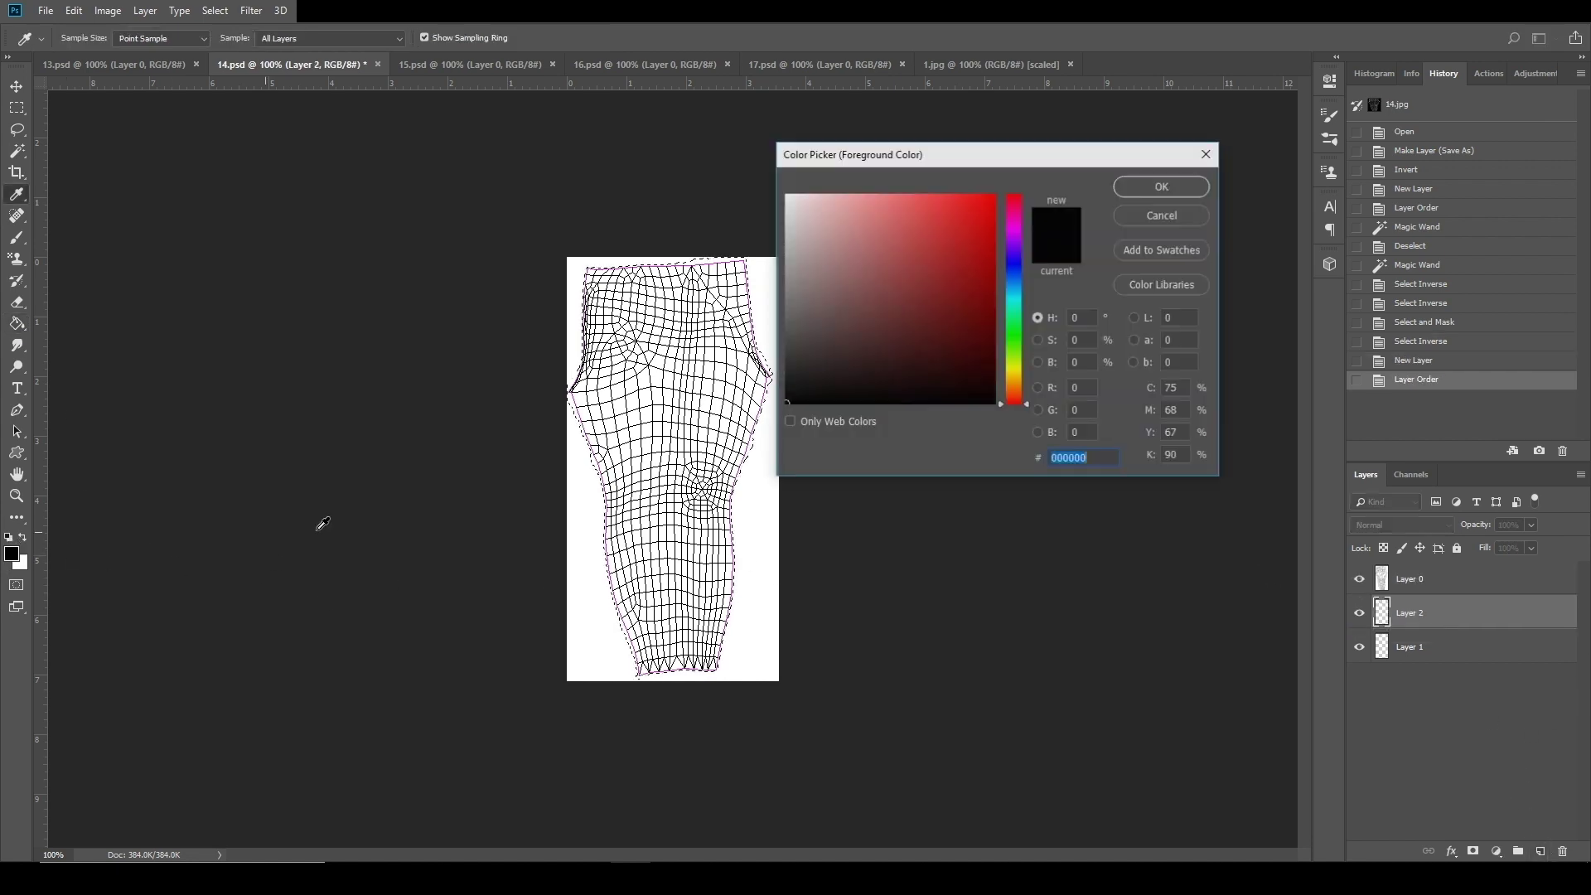
{"action": "left_click", "coordinate": [1015, 278]}
{"action": "left_click", "coordinate": [941, 275]}
{"action": "left_click", "coordinate": [994, 234]}
{"action": "left_click", "coordinate": [1163, 185]}
{"action": "left_click", "coordinate": [749, 429]}
{"action": "left_click", "coordinate": [750, 429]}
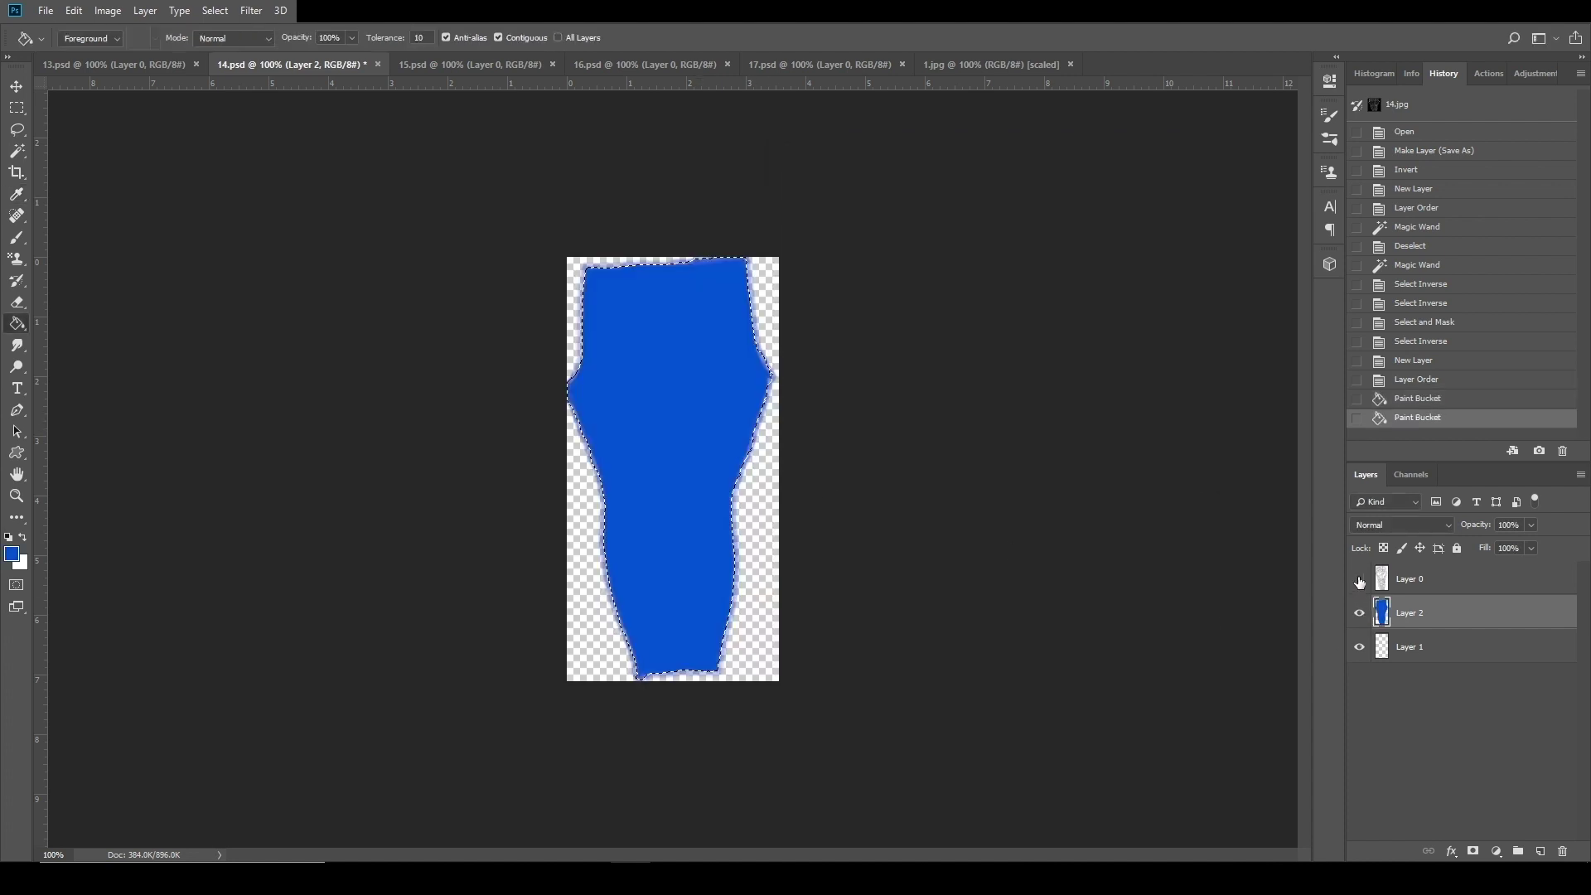
Select the empty bottom layer, Layer 1, and swap the colours so that white is the foreground.
{"action": "left_click", "coordinate": [1424, 646]}
{"action": "left_click", "coordinate": [23, 537]}
{"action": "left_click", "coordinate": [654, 609]}
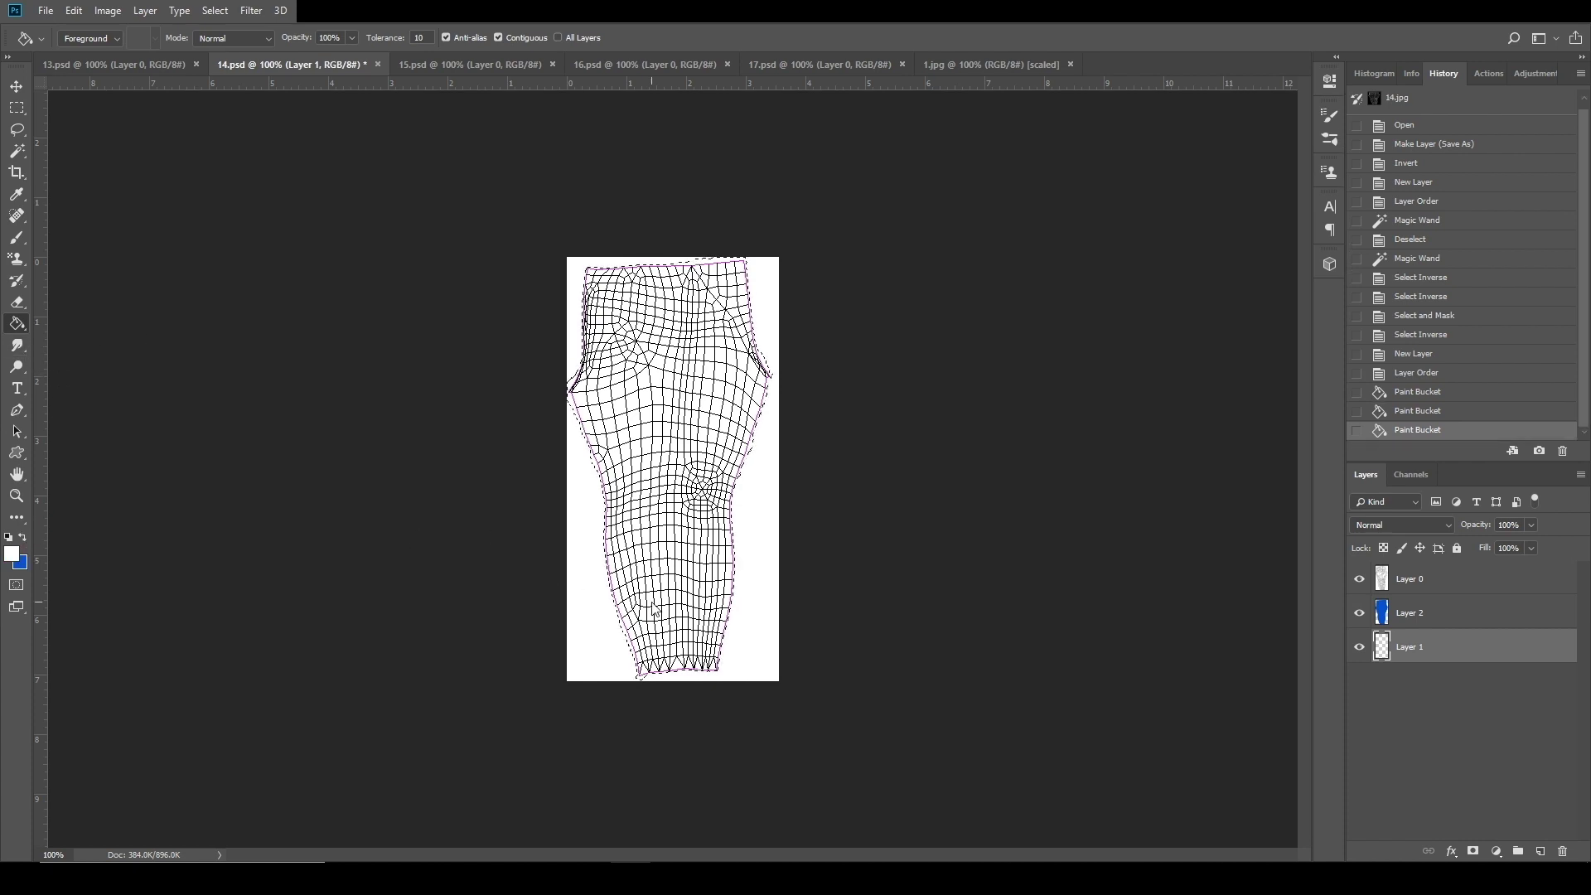
{"action": "right_click", "coordinate": [696, 480]}
{"action": "key", "text": "Escape"}
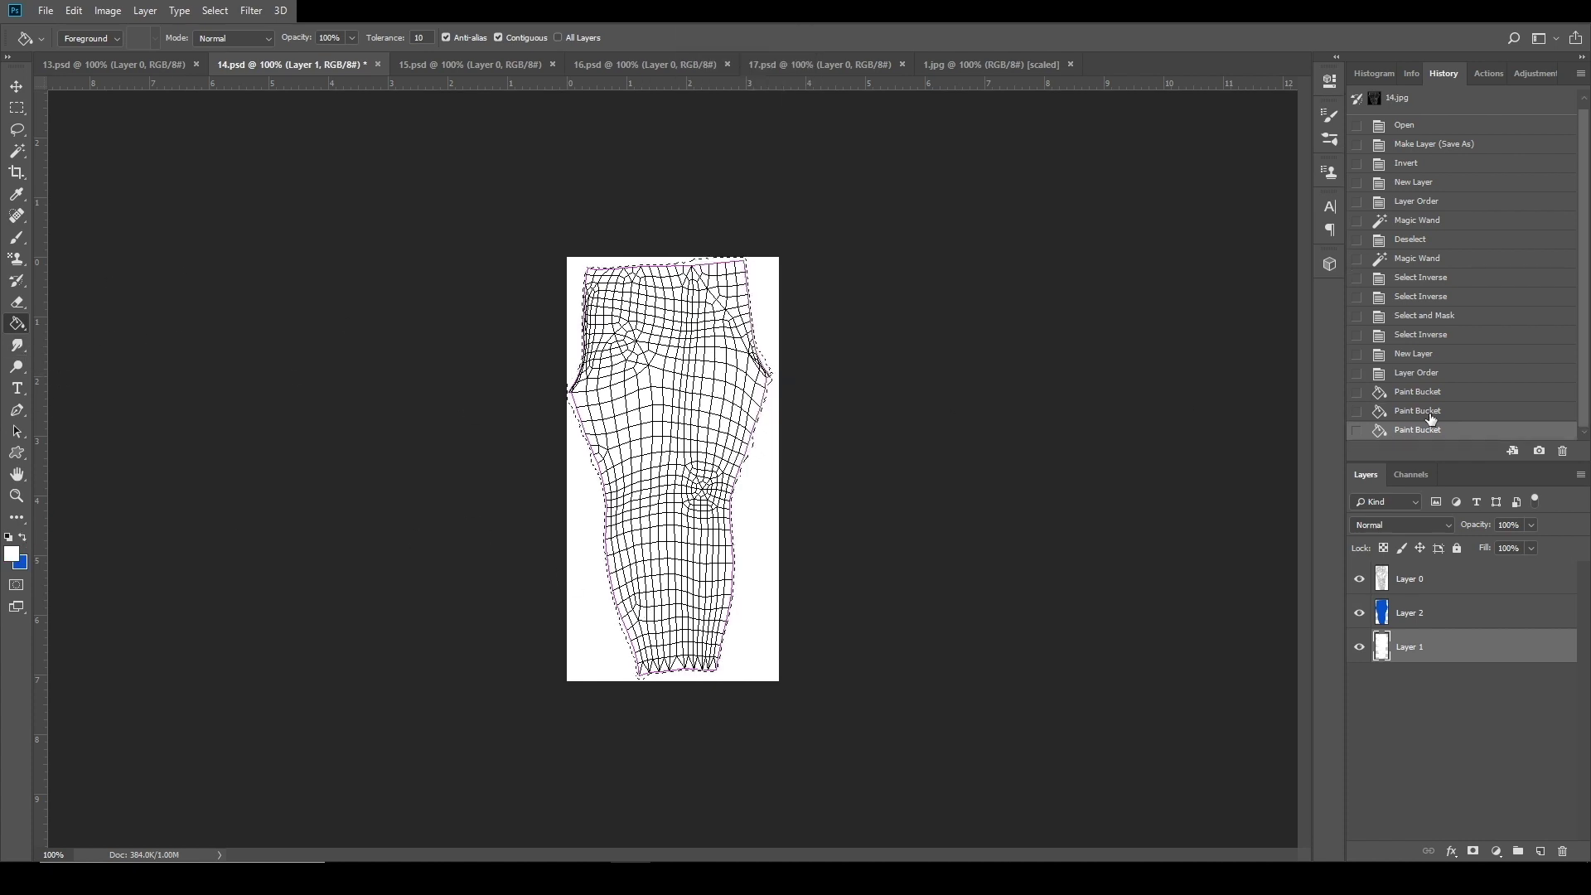
{"action": "left_click", "coordinate": [1416, 410]}
Deselect the trouser shape and fill the whole bottom layer with white using the Paint Bucket.
{"action": "left_click", "coordinate": [16, 151]}
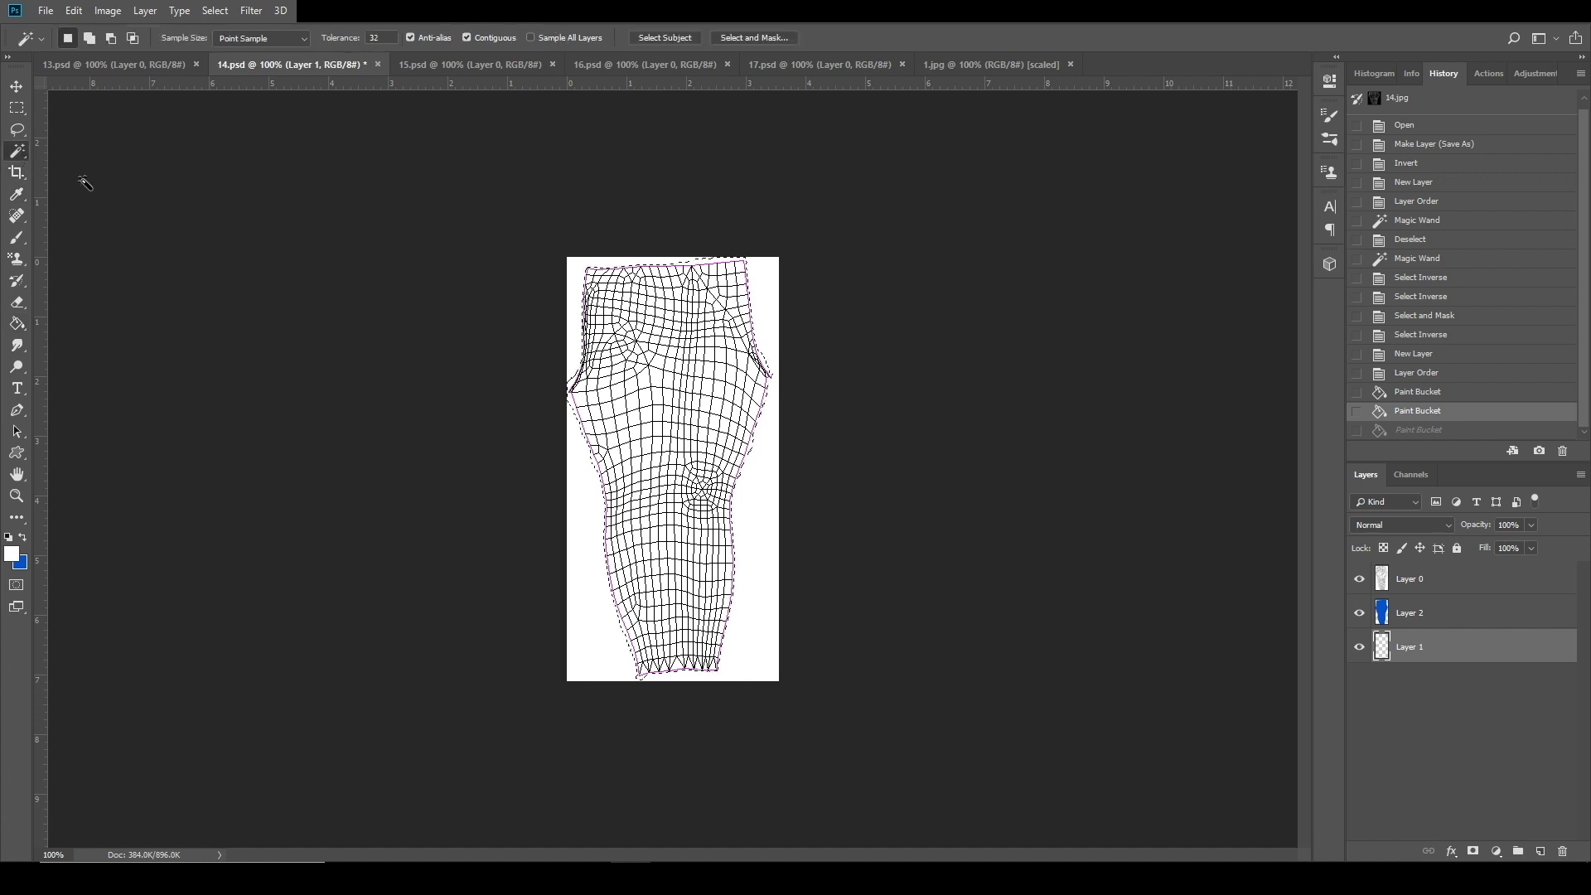
{"action": "right_click", "coordinate": [671, 382]}
{"action": "left_click", "coordinate": [695, 585]}
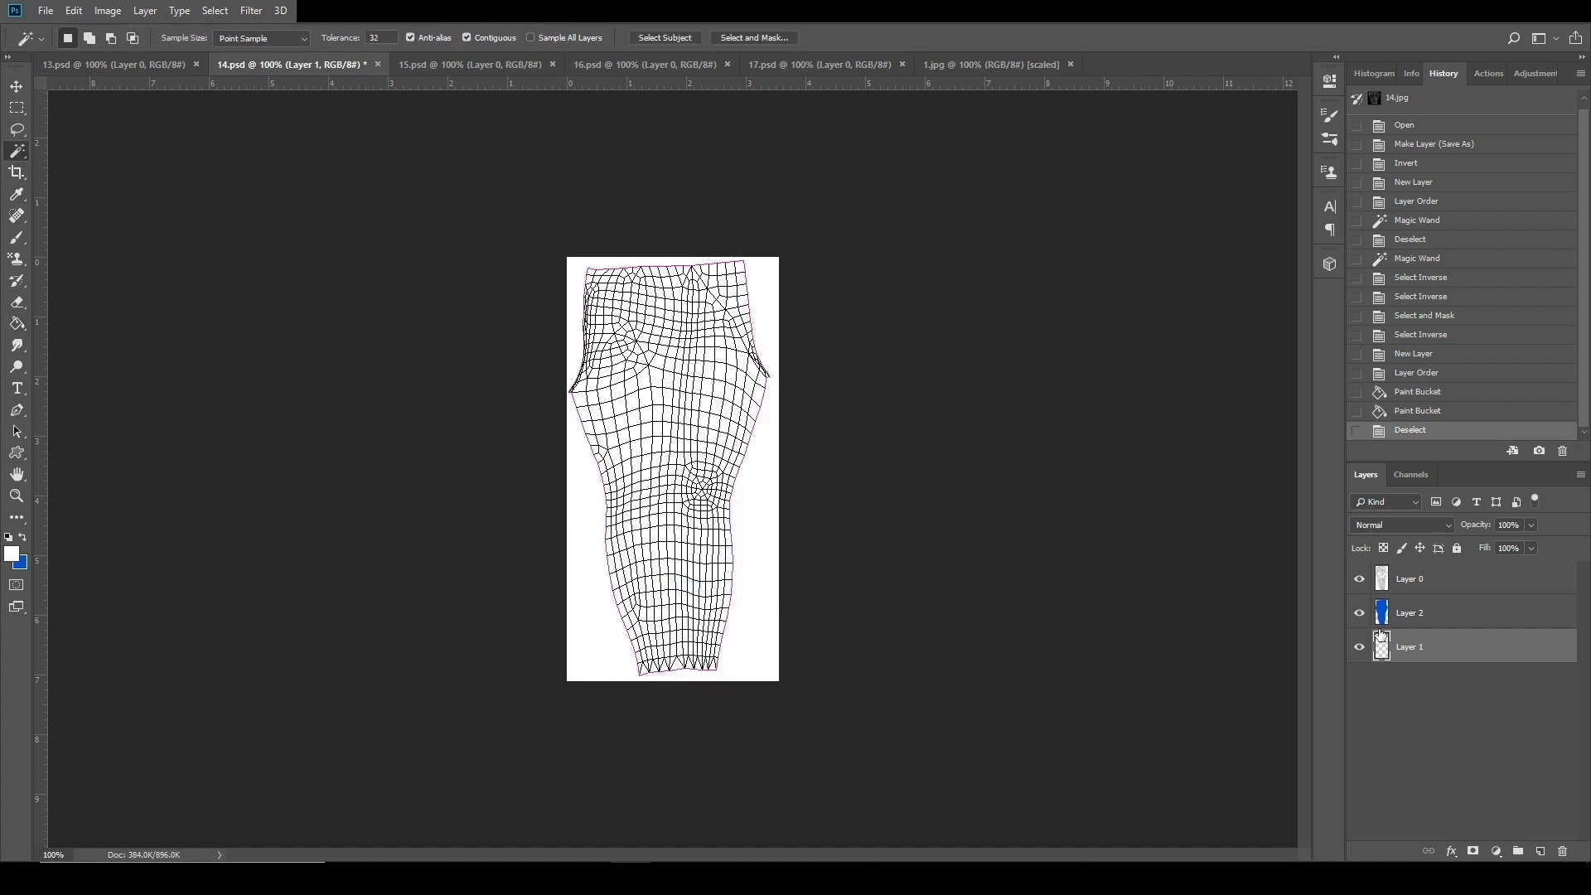
{"action": "left_click", "coordinate": [16, 323]}
{"action": "left_click", "coordinate": [682, 584]}
Set the wireframe layer, Layer 0, to Multiply blending with 25% opacity.
{"action": "left_click", "coordinate": [1436, 585]}
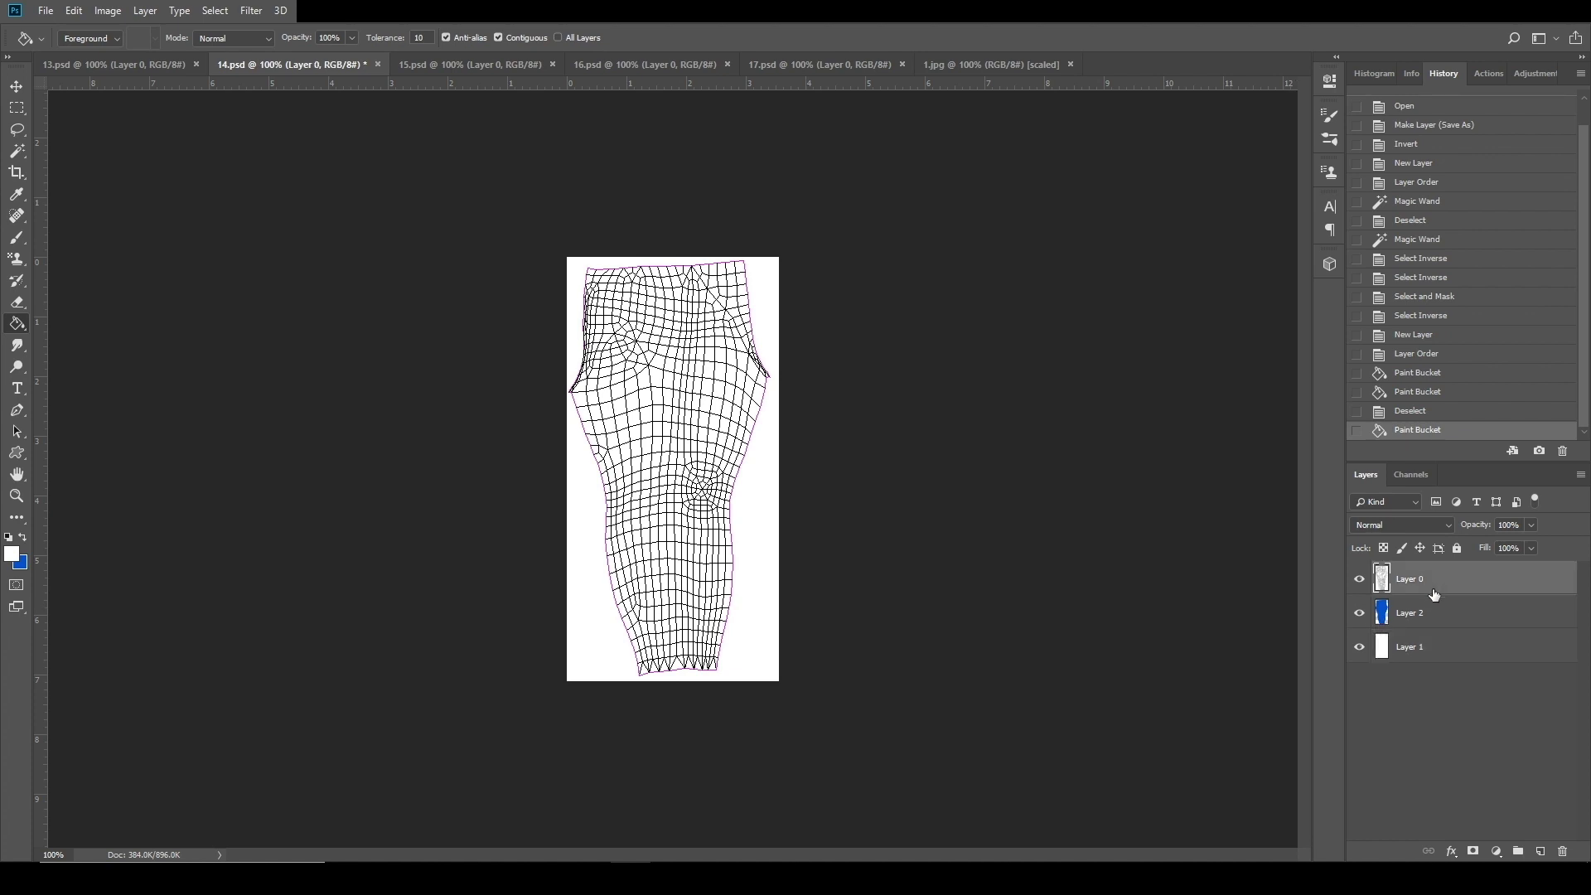
{"action": "left_click", "coordinate": [1450, 525]}
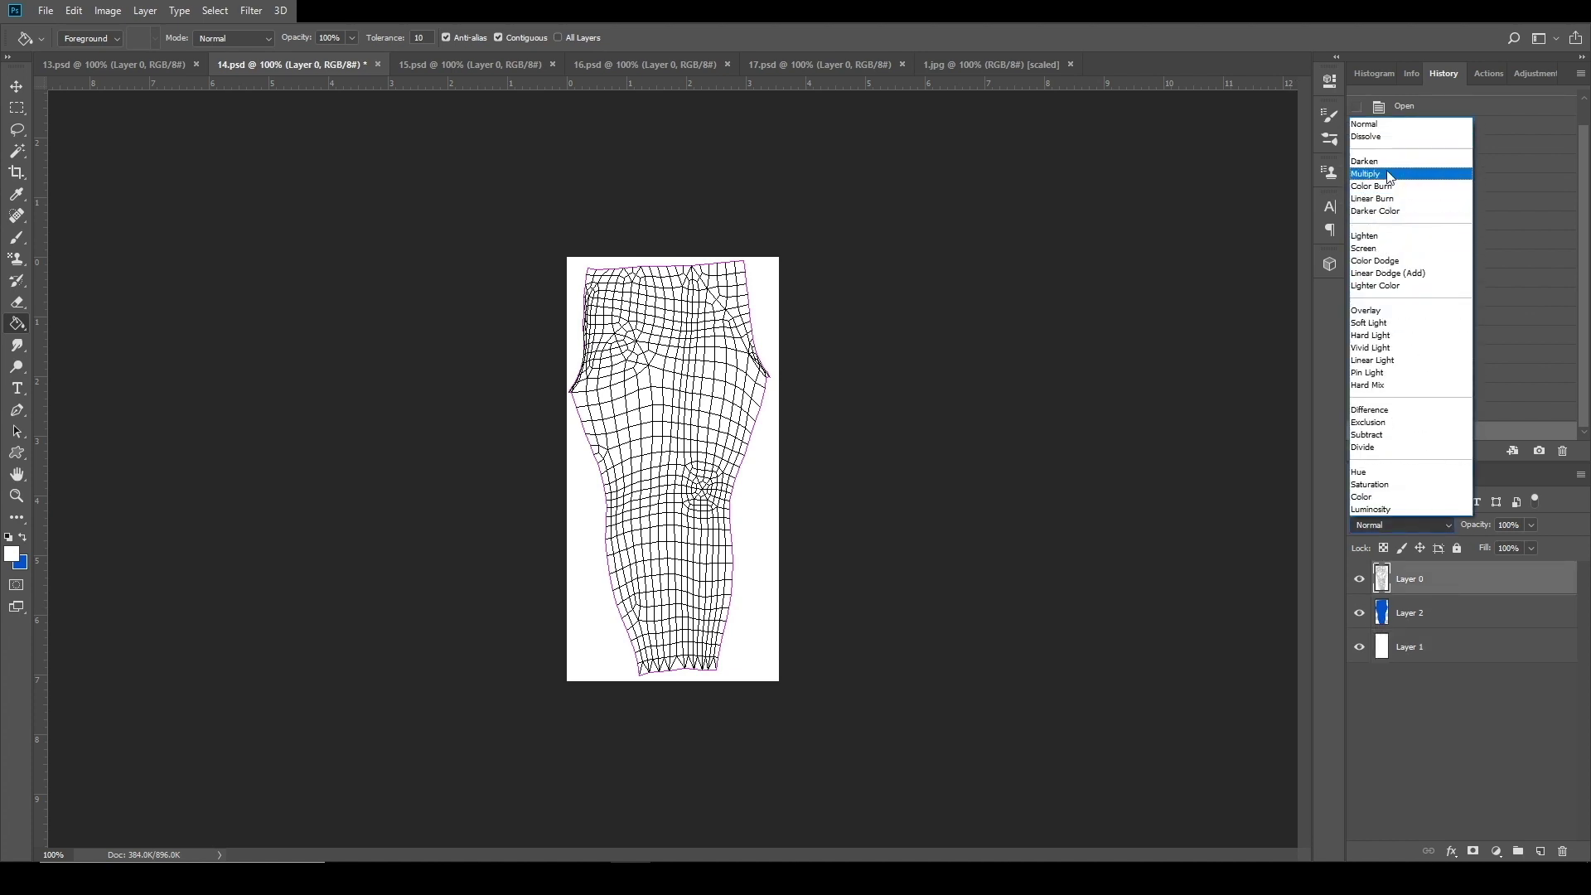
{"action": "left_click", "coordinate": [1409, 173]}
{"action": "left_click", "coordinate": [1530, 525]}
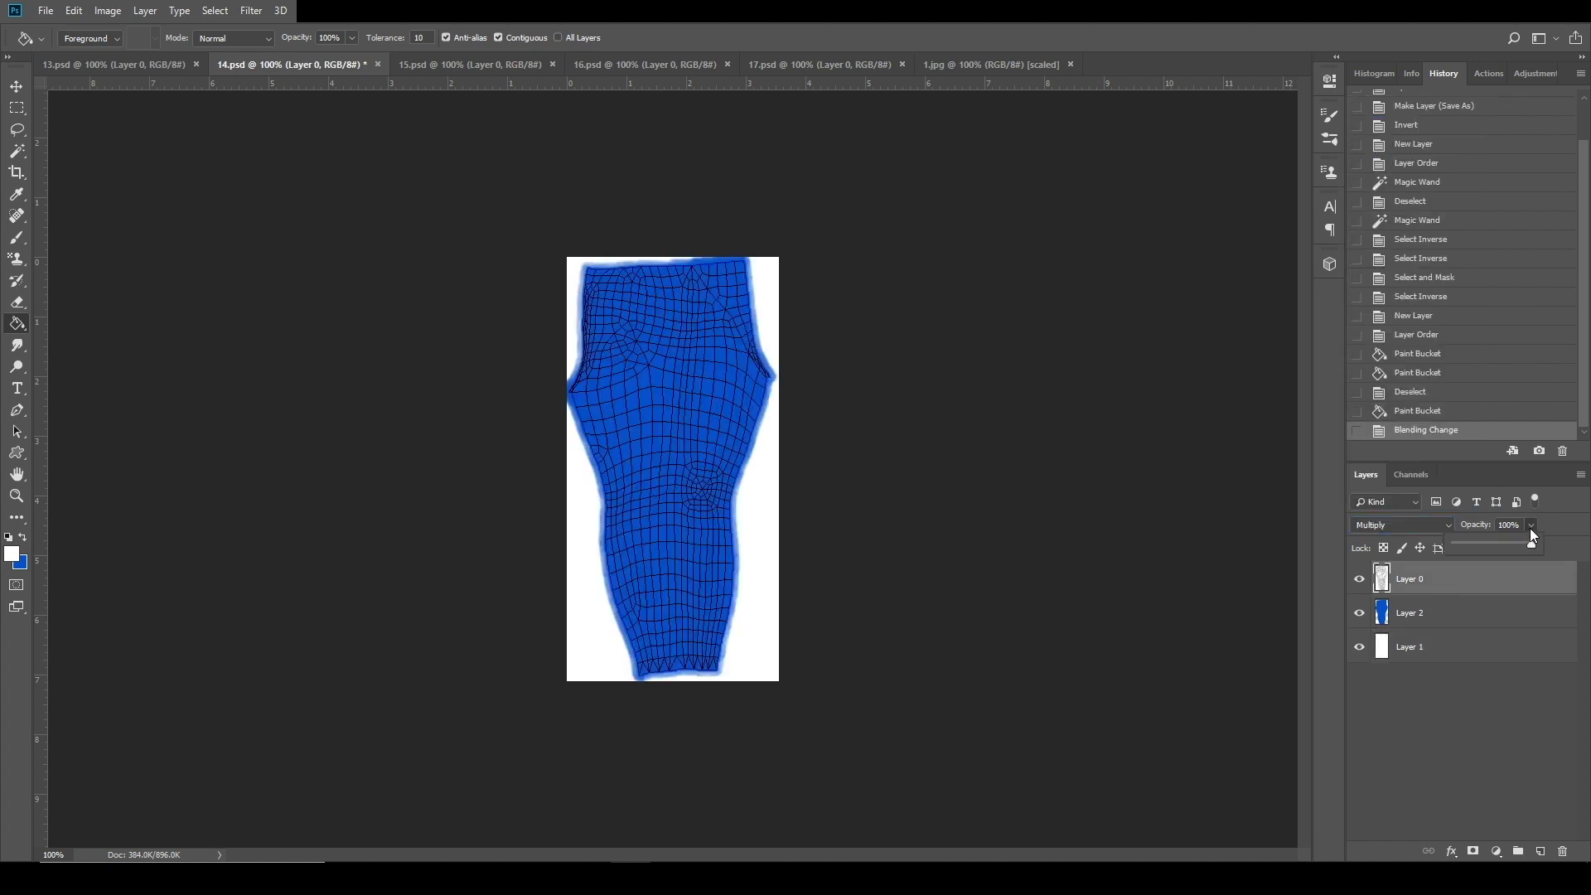
{"action": "left_click", "coordinate": [1482, 544]}
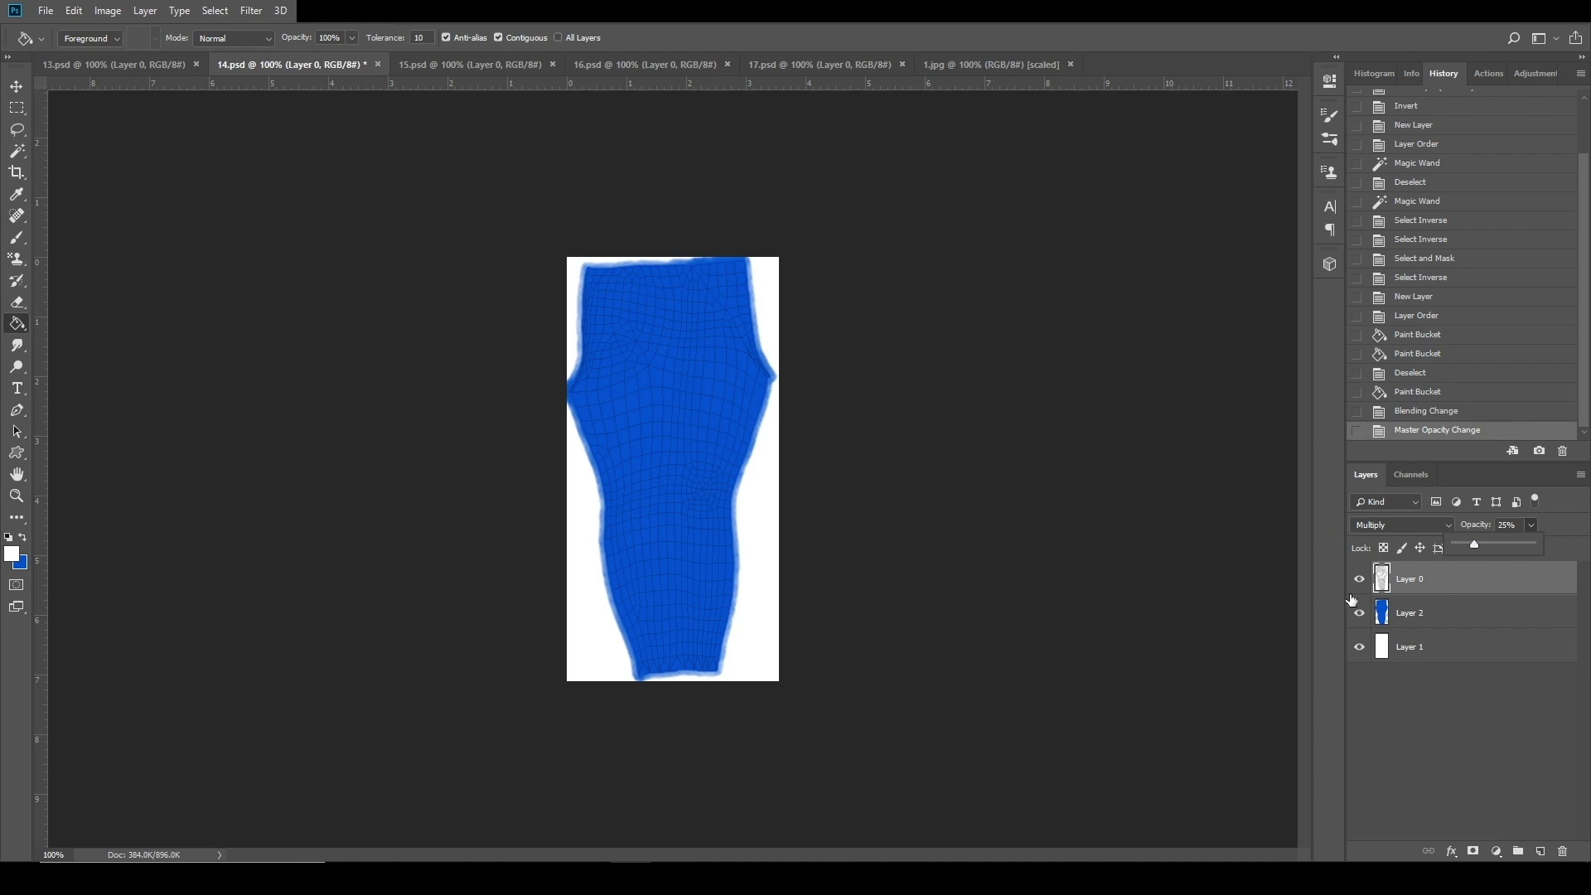
Select the entire canvas of the denim texture image 1.jpg.
{"action": "left_click", "coordinate": [977, 67]}
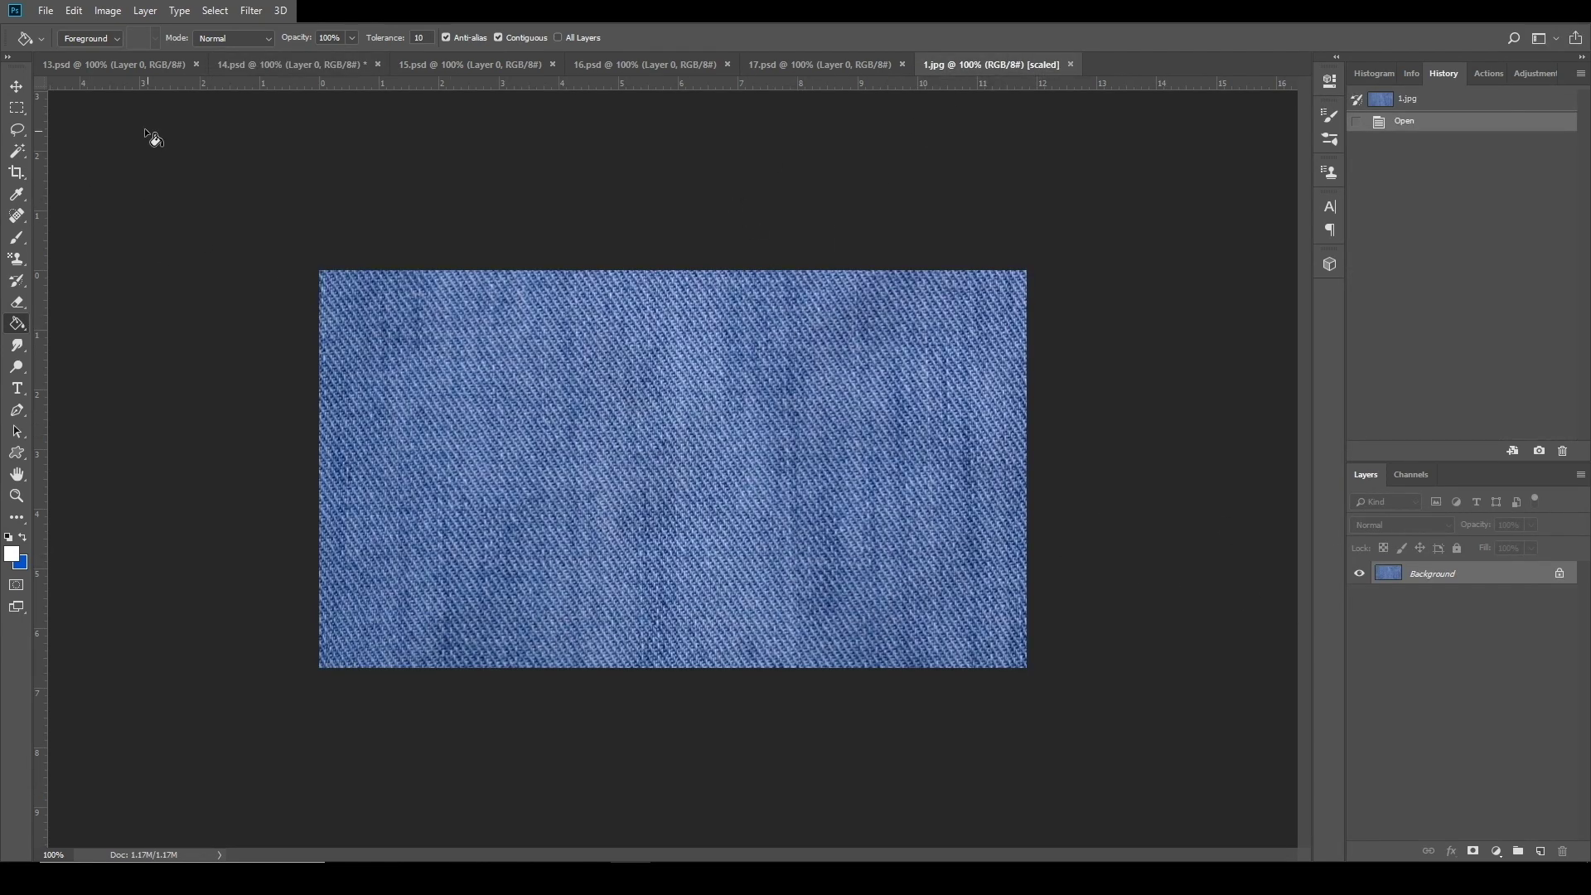
{"action": "left_click", "coordinate": [20, 151]}
{"action": "right_click", "coordinate": [397, 335]}
{"action": "left_click", "coordinate": [501, 455]}
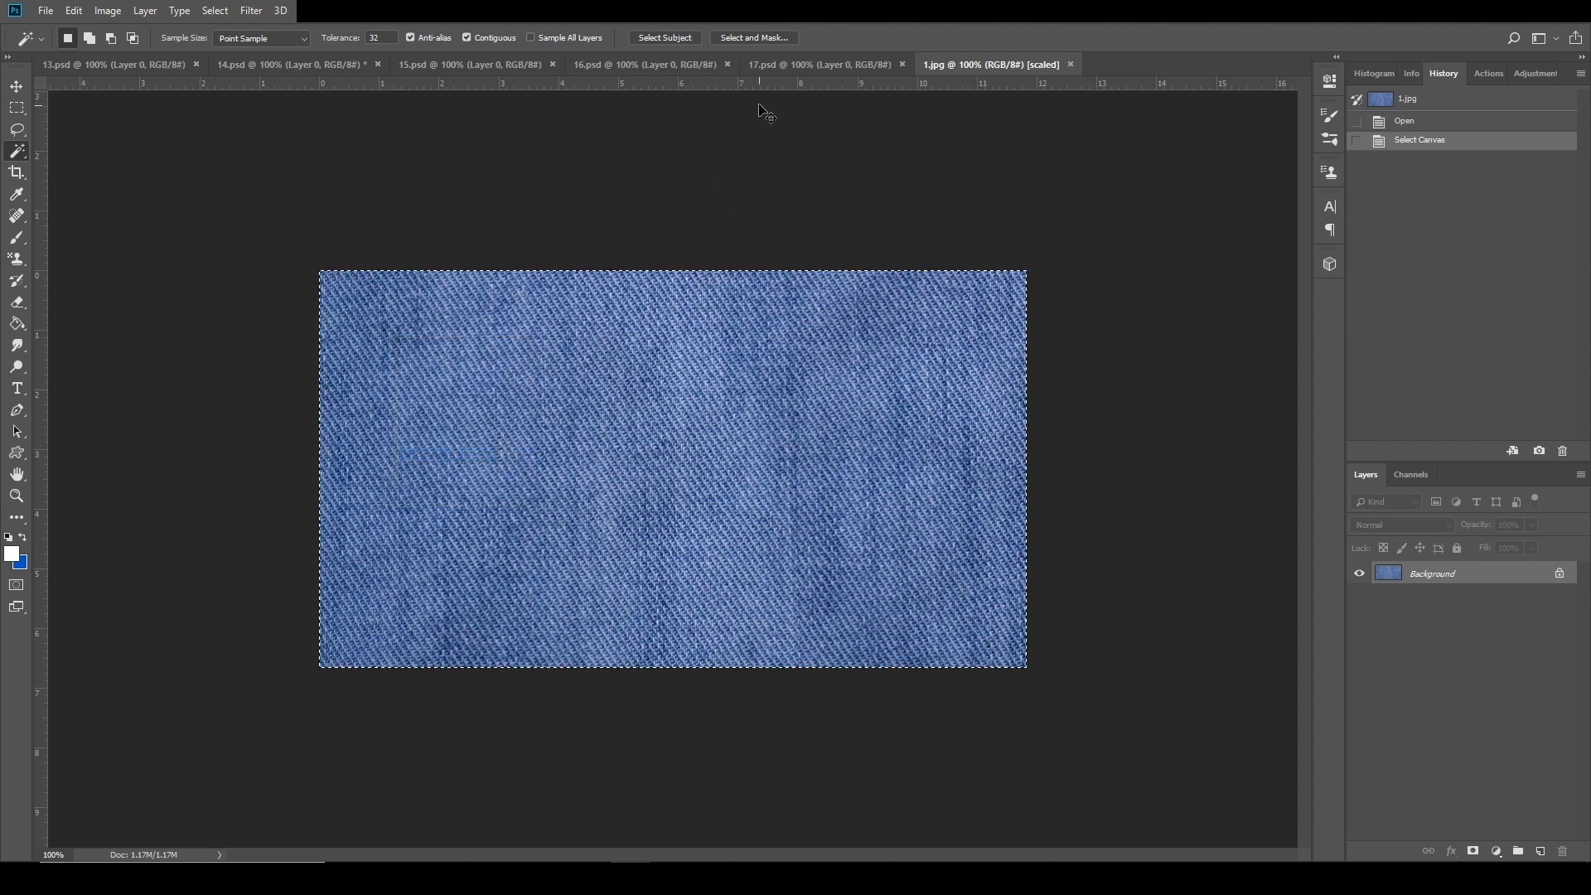
Switch to the trouser document 14.psd and paste the denim image as a new layer.
{"action": "left_click", "coordinate": [783, 66]}
{"action": "left_click", "coordinate": [638, 64]}
{"action": "left_click", "coordinate": [415, 65]}
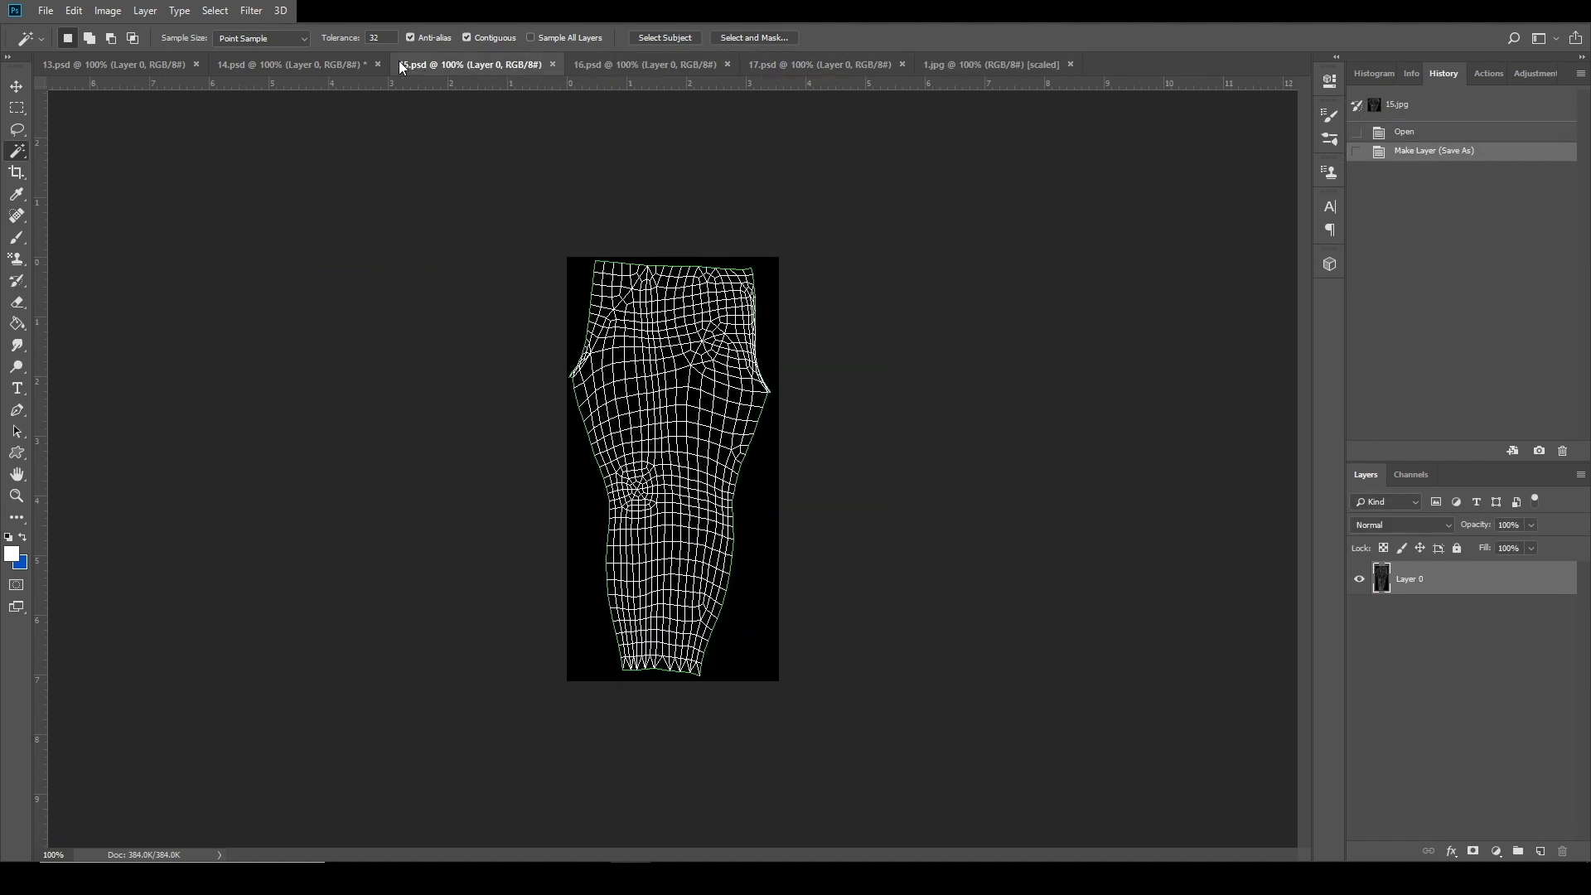
{"action": "left_click", "coordinate": [281, 65]}
{"action": "key", "text": "ctrl+v"}
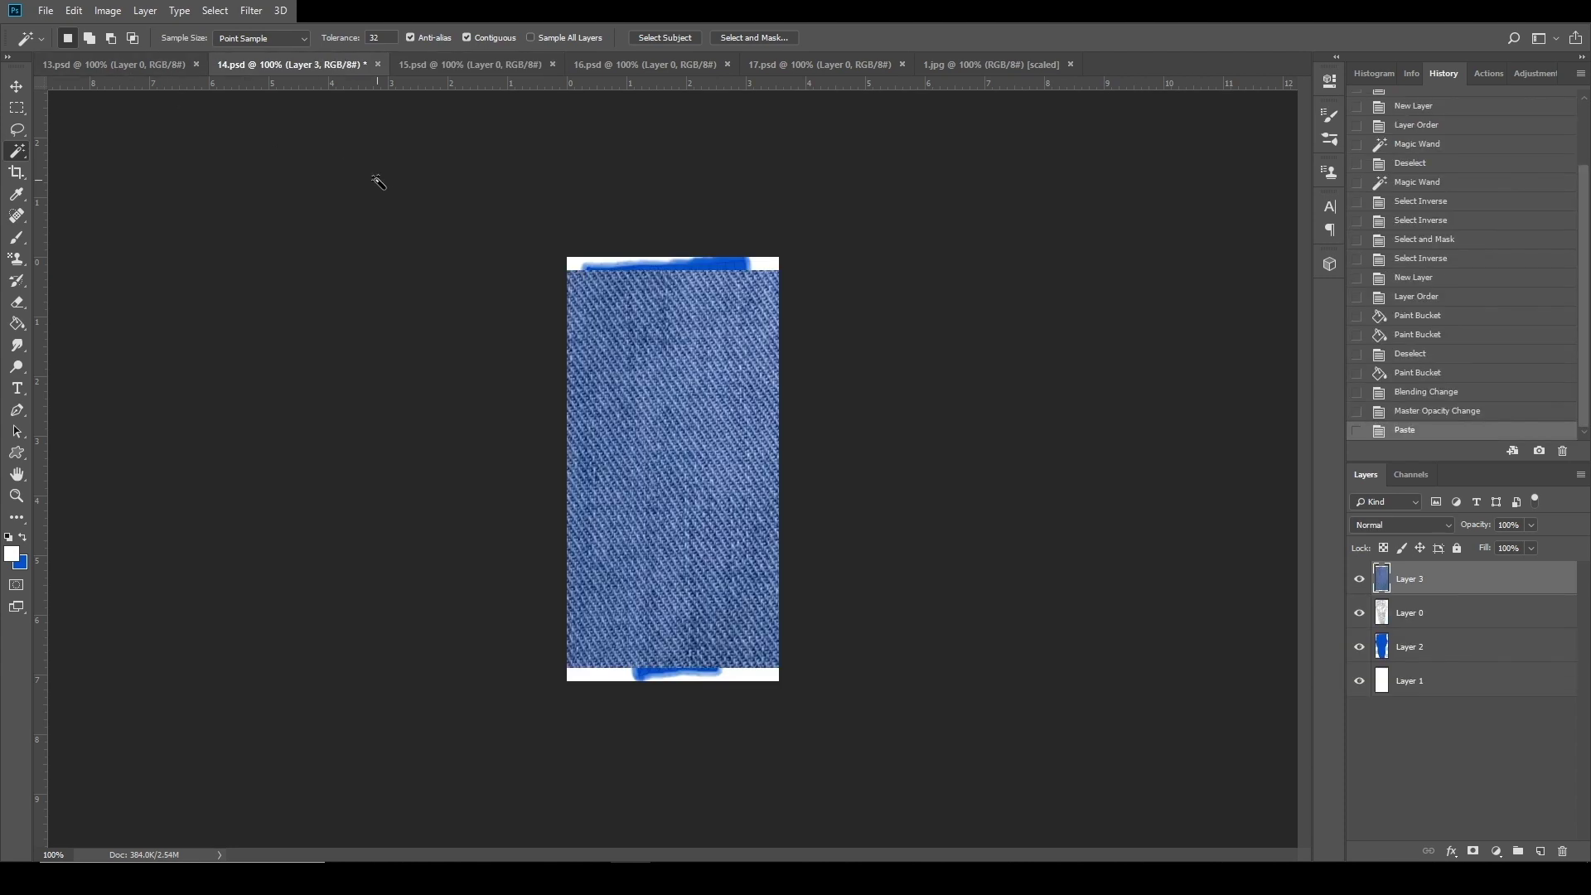
Scale the pasted denim down to roughly the canvas width and align it with the canvas's upper edge.
{"action": "left_click", "coordinate": [17, 89]}
{"action": "left_click_drag", "start_coordinate": [1266, 663], "coordinate": [846, 514]}
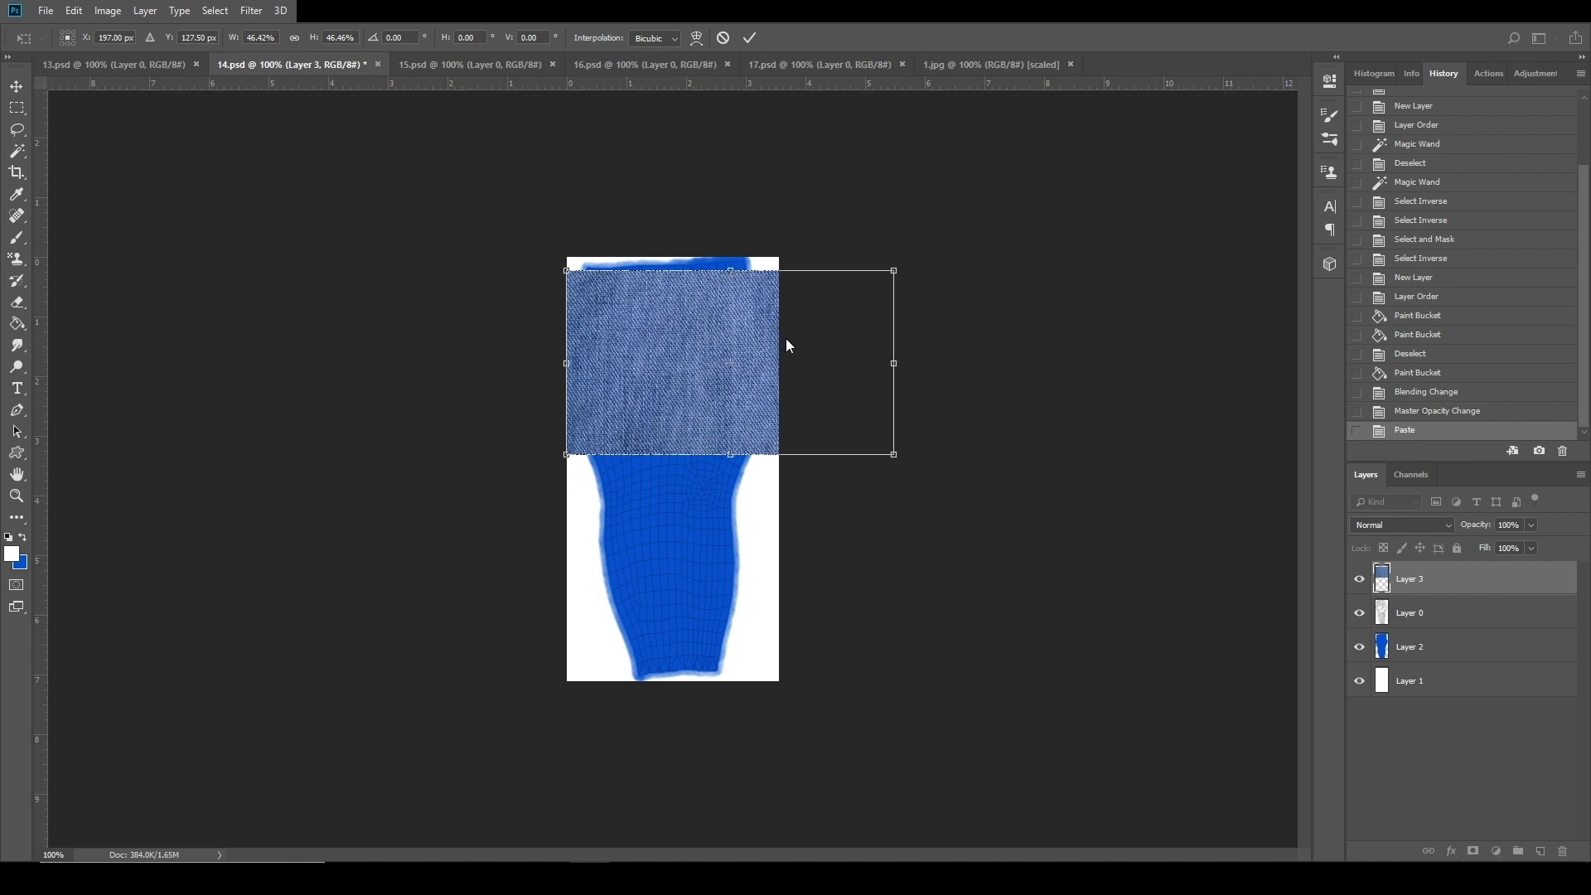
{"action": "left_click_drag", "start_coordinate": [748, 307], "coordinate": [632, 302]}
{"action": "left_click_drag", "start_coordinate": [862, 420], "coordinate": [776, 373]}
{"action": "mouse_move", "coordinate": [707, 333]}
{"action": "left_mouse_down"}
{"action": "mouse_move", "coordinate": [744, 386]}
{"action": "mouse_move", "coordinate": [710, 339]}
{"action": "mouse_move", "coordinate": [731, 346]}
{"action": "mouse_move", "coordinate": [717, 361]}
{"action": "mouse_move", "coordinate": [718, 316]}
{"action": "left_mouse_up"}
{"action": "left_click", "coordinate": [749, 38]}
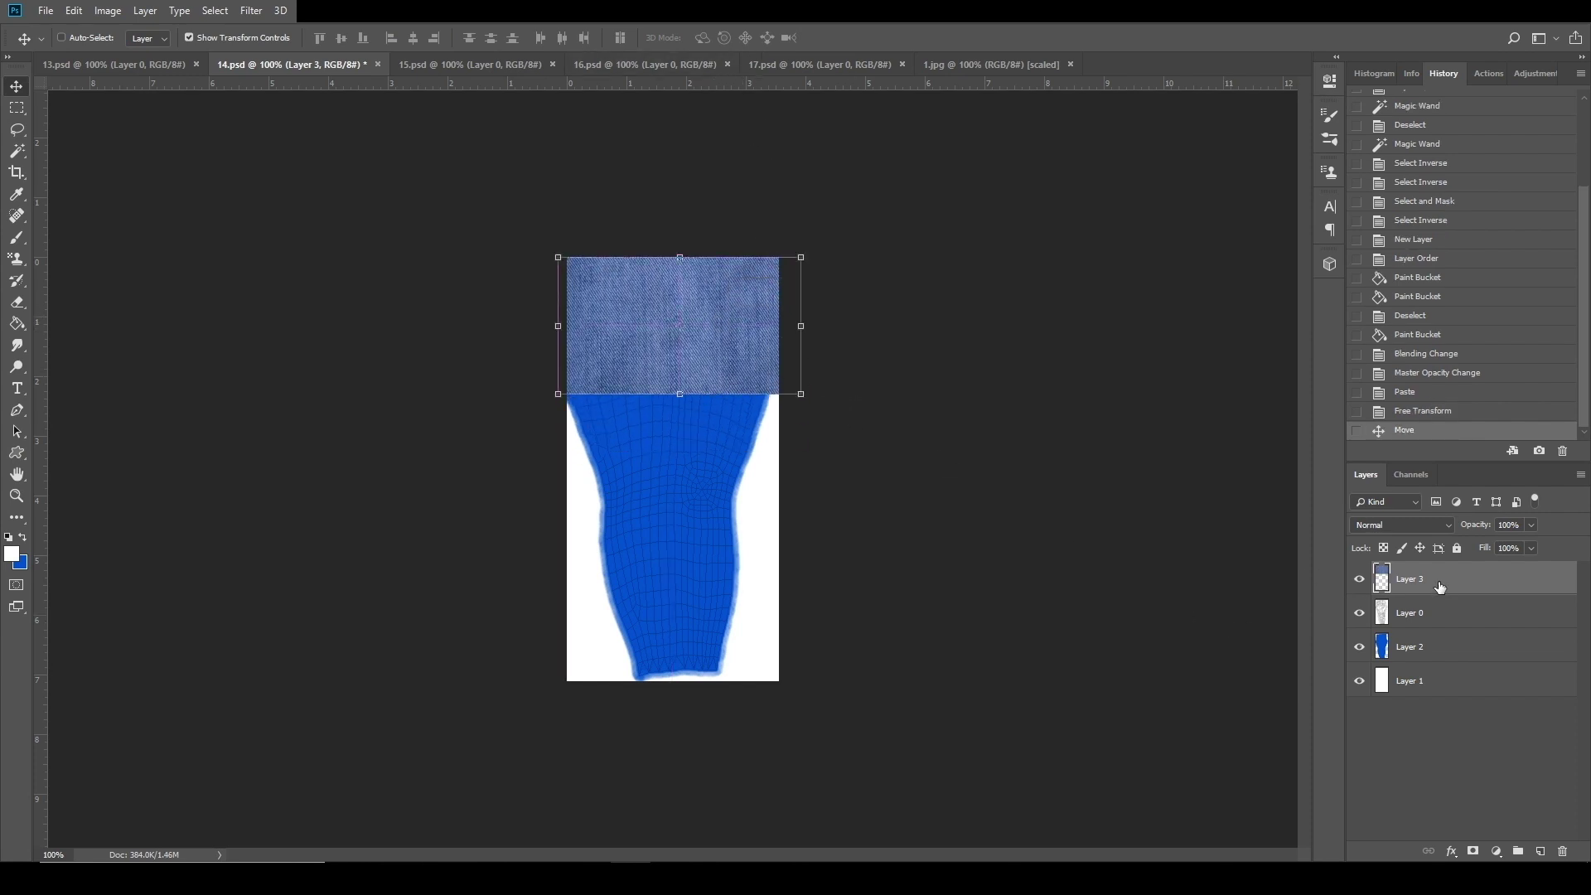
Duplicate the denim layer three times and stack the copies downwards with slight overlaps until the whole canvas is covered.
{"action": "right_click", "coordinate": [1439, 587]}
{"action": "left_click", "coordinate": [1349, 276]}
{"action": "left_click", "coordinate": [928, 246]}
{"action": "left_click_drag", "start_coordinate": [702, 369], "coordinate": [703, 474]}
{"action": "right_click", "coordinate": [1419, 571]}
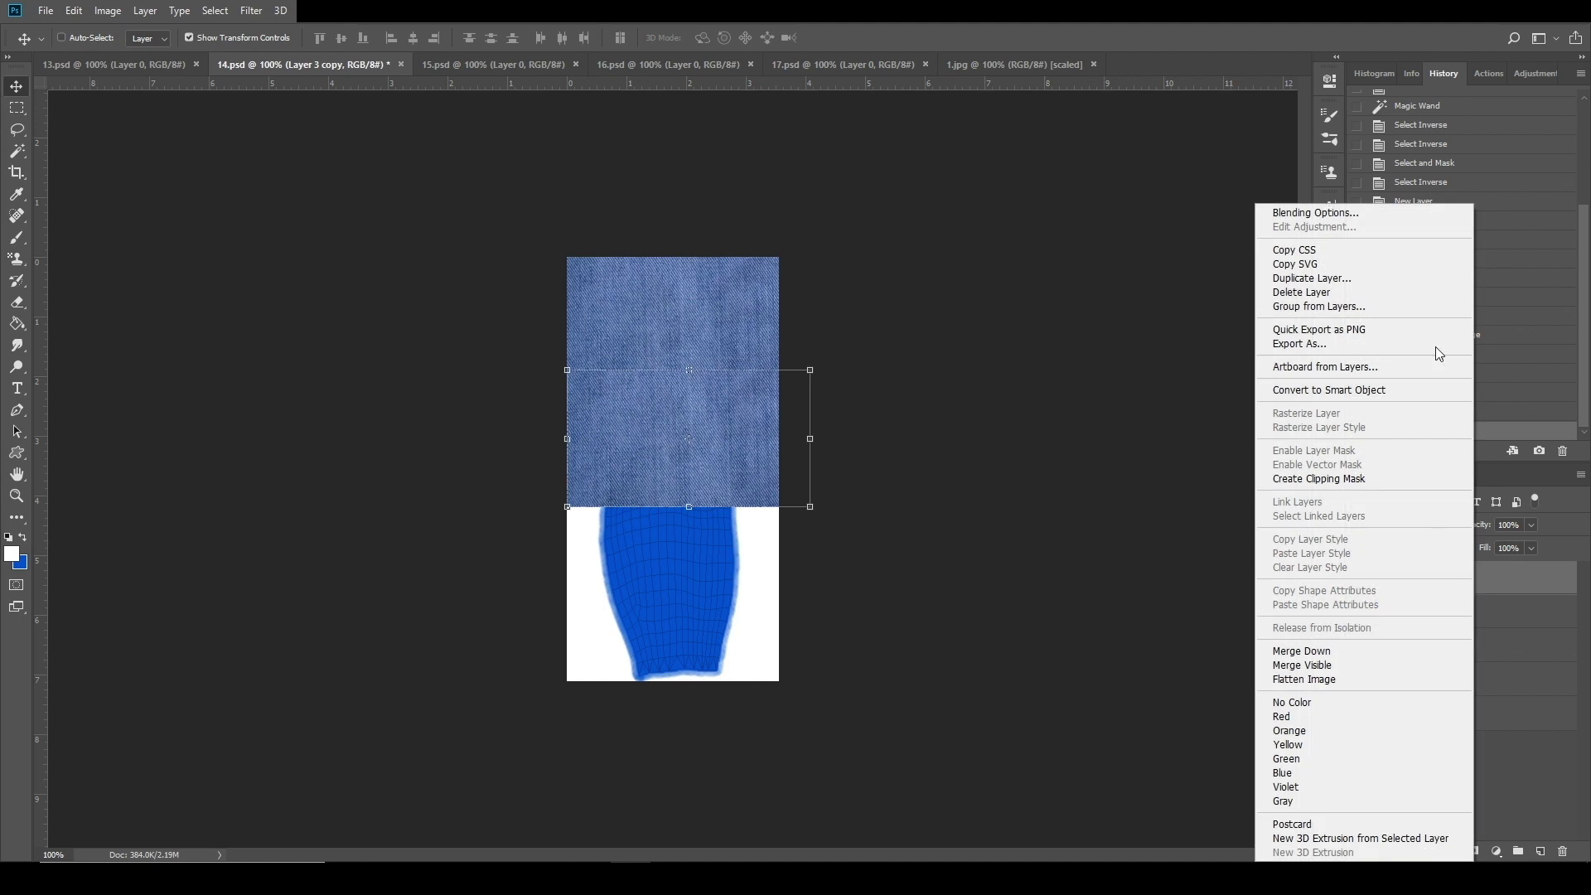
{"action": "left_click", "coordinate": [1311, 278]}
{"action": "left_click", "coordinate": [932, 245]}
{"action": "left_click_drag", "start_coordinate": [759, 462], "coordinate": [742, 554]}
{"action": "right_click", "coordinate": [1506, 586]}
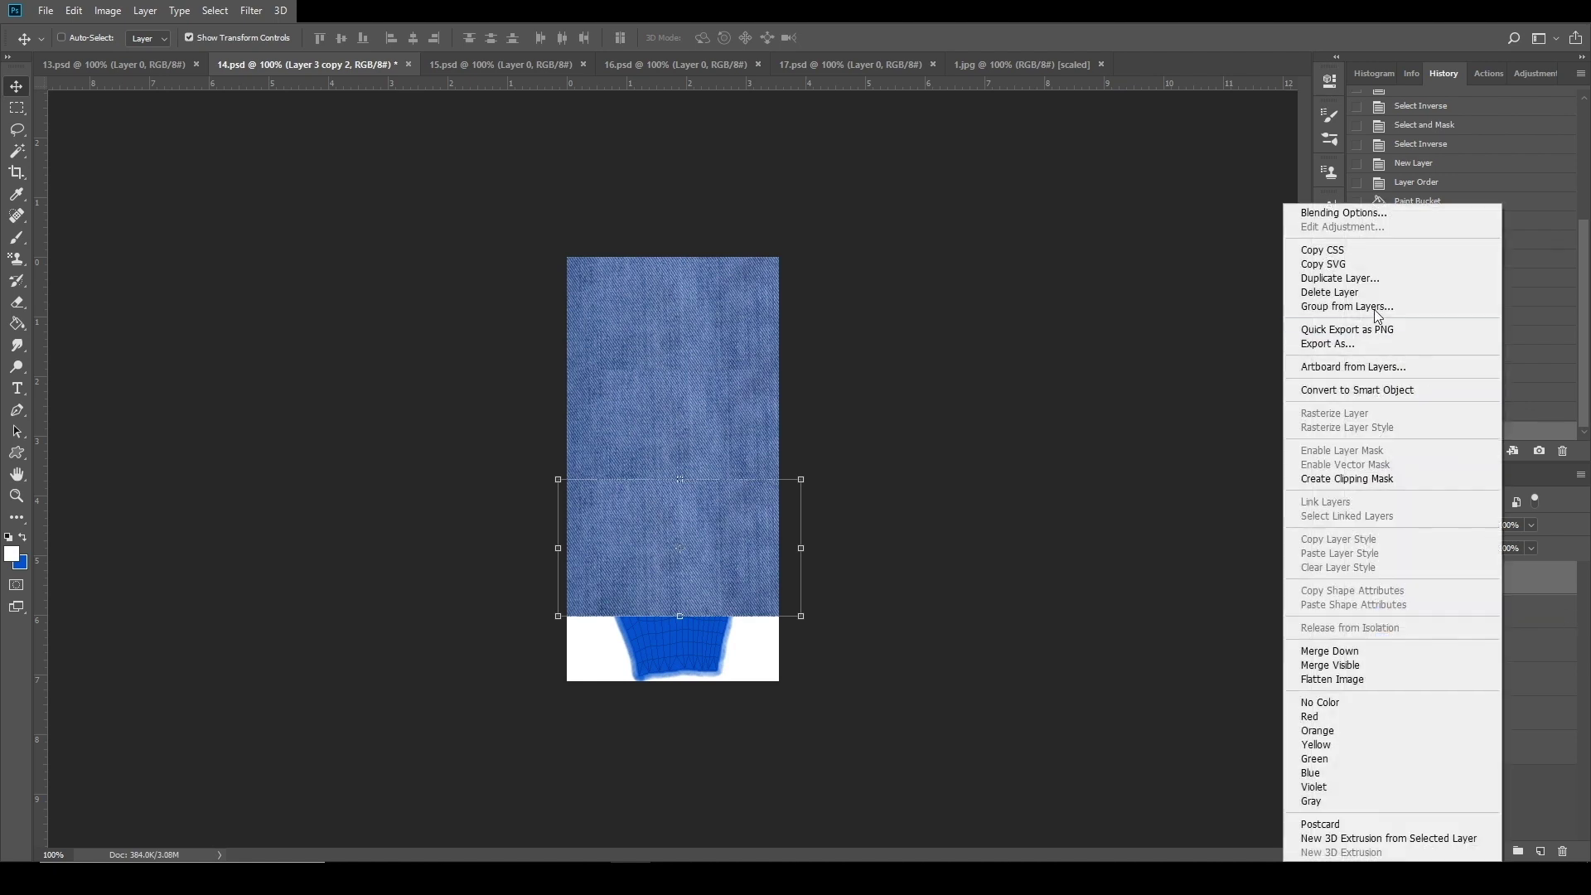
{"action": "left_click", "coordinate": [1313, 280]}
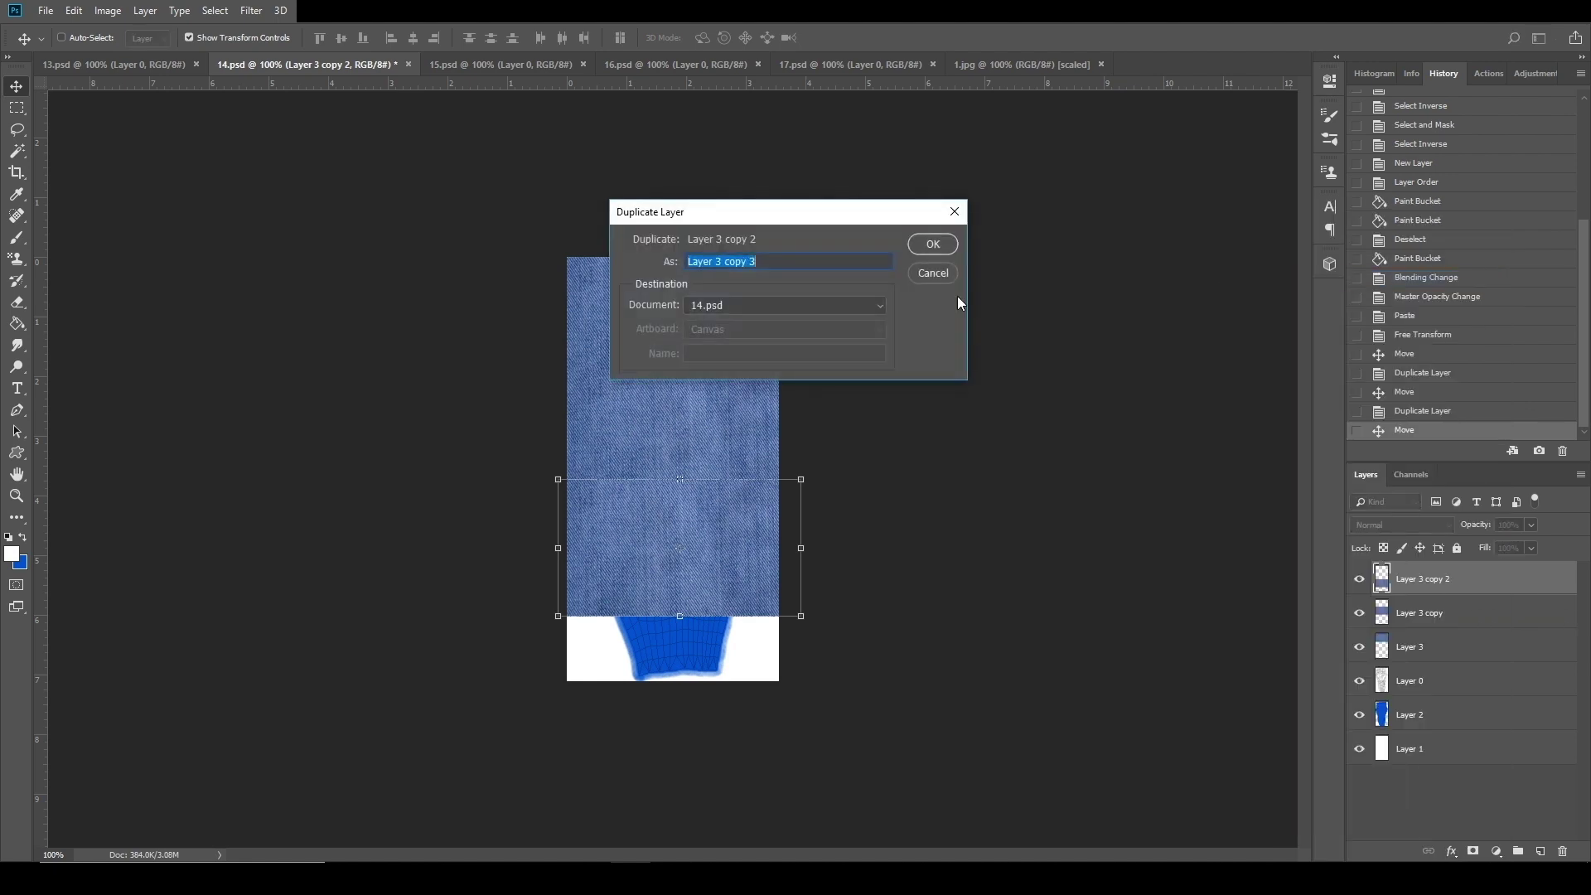
{"action": "left_click", "coordinate": [932, 244]}
{"action": "left_click_drag", "start_coordinate": [718, 550], "coordinate": [712, 629]}
Merge the original denim layer and its three copies into one layer.
{"action": "left_click", "coordinate": [1483, 680], "text": "shift"}
{"action": "right_click", "coordinate": [1485, 652]}
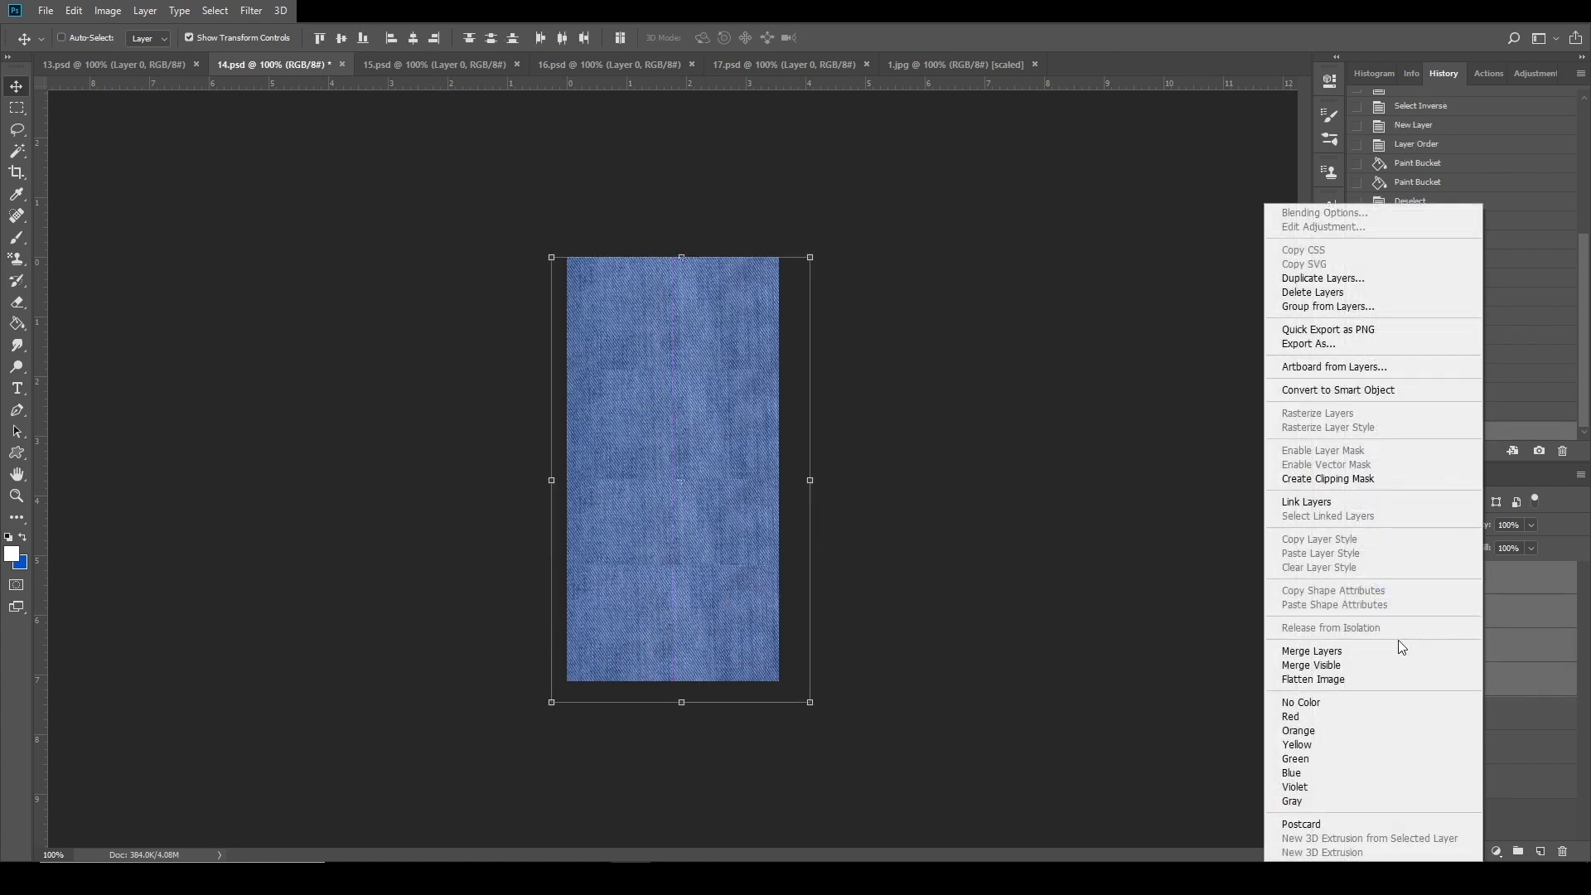
{"action": "left_click", "coordinate": [1352, 653]}
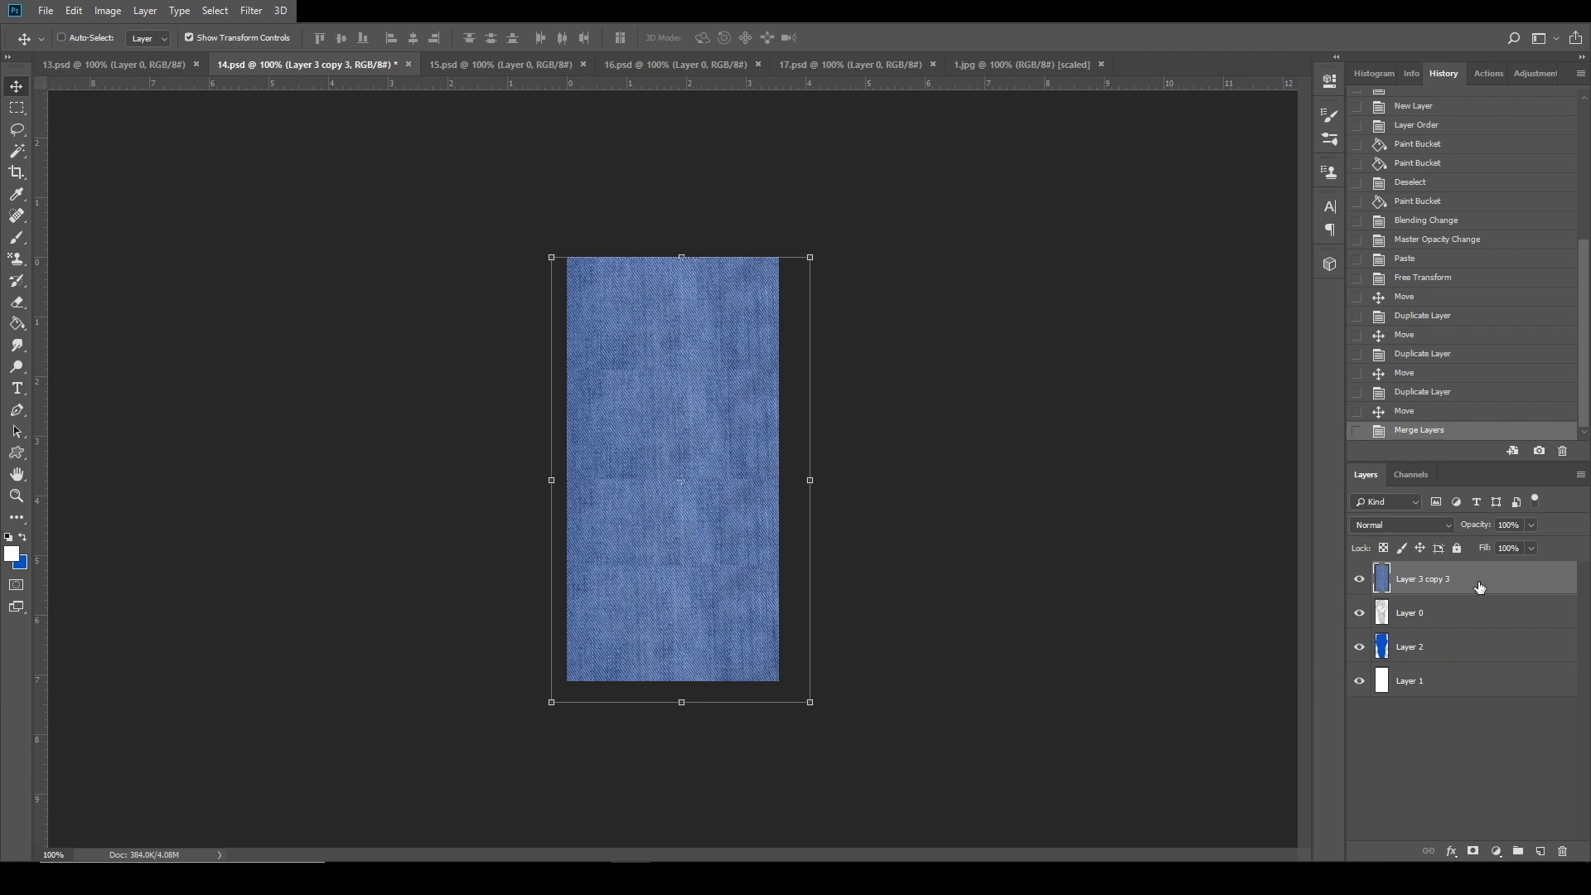
Place the merged denim layer between Layer 0 and Layer 2 and clip it to the trouser shape on Layer 2.
{"action": "left_click_drag", "start_coordinate": [1464, 585], "coordinate": [1464, 628]}
{"action": "key", "text": "ctrl+alt+g"}
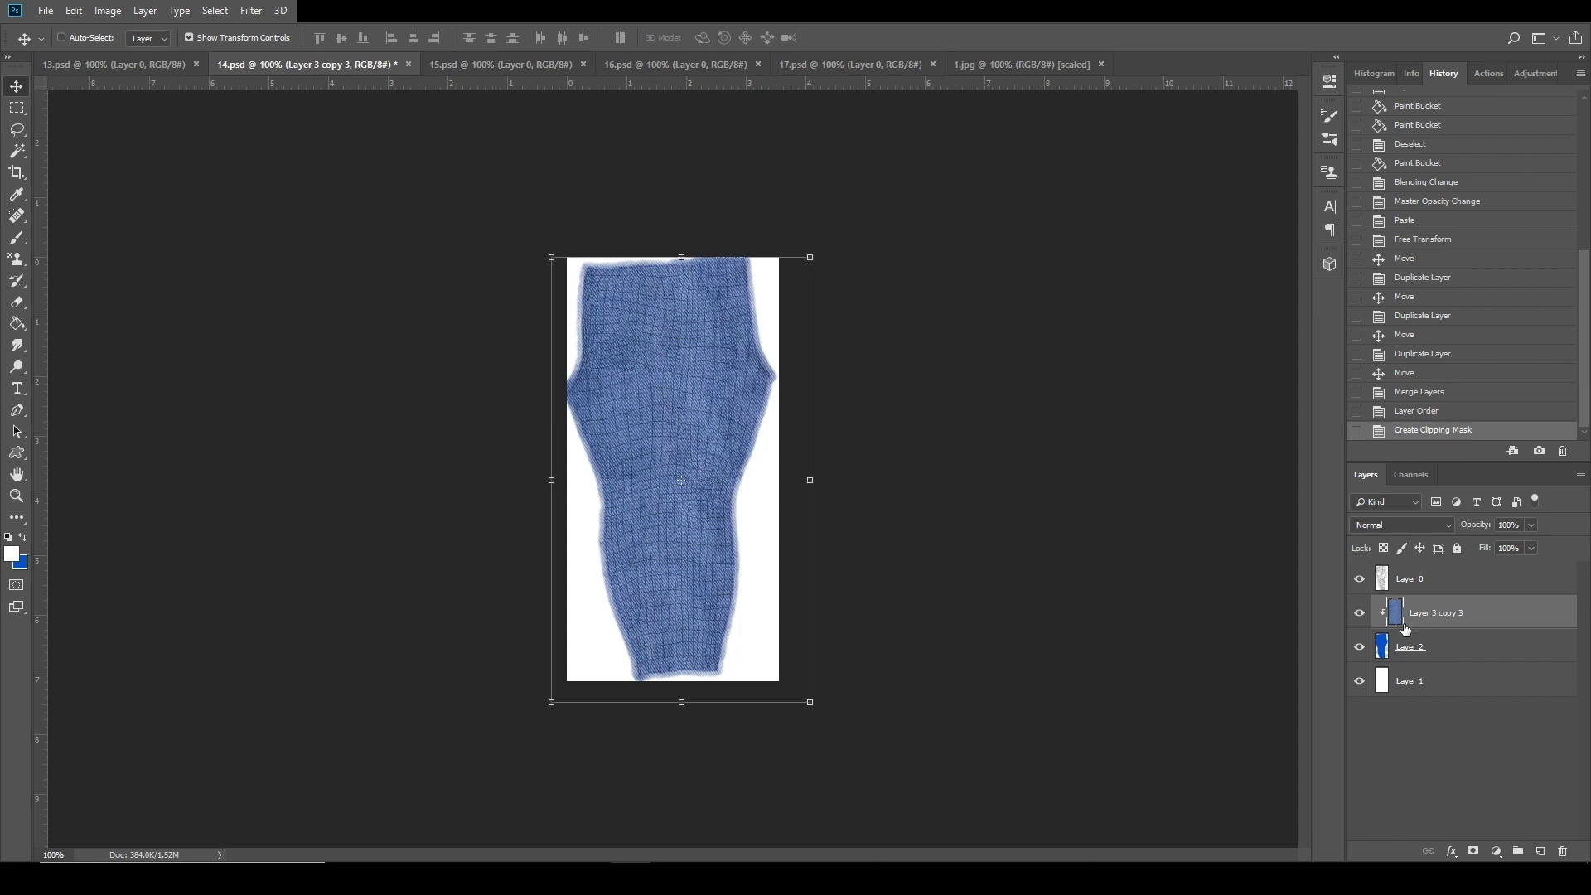
{"action": "key", "text": "ctrl+alt+g"}
{"action": "key", "text": "ctrl+alt+g"}
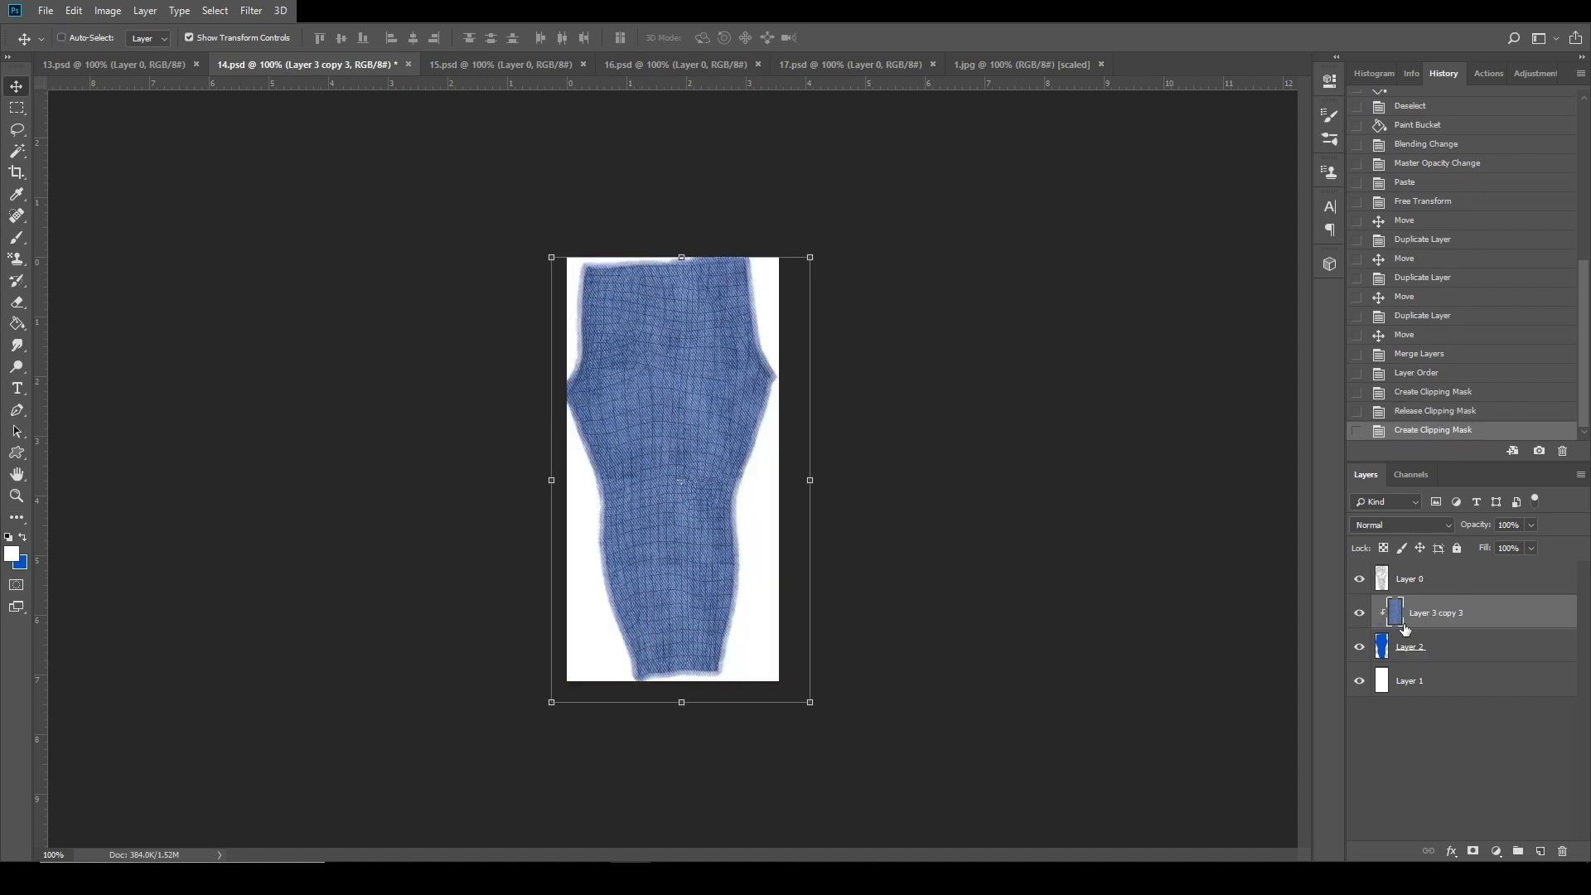
Add a clipped Hue/Saturation adjustment above the denim with saturation -87 and lightness -28, and hide the wireframe layer.
{"action": "left_click", "coordinate": [1535, 73]}
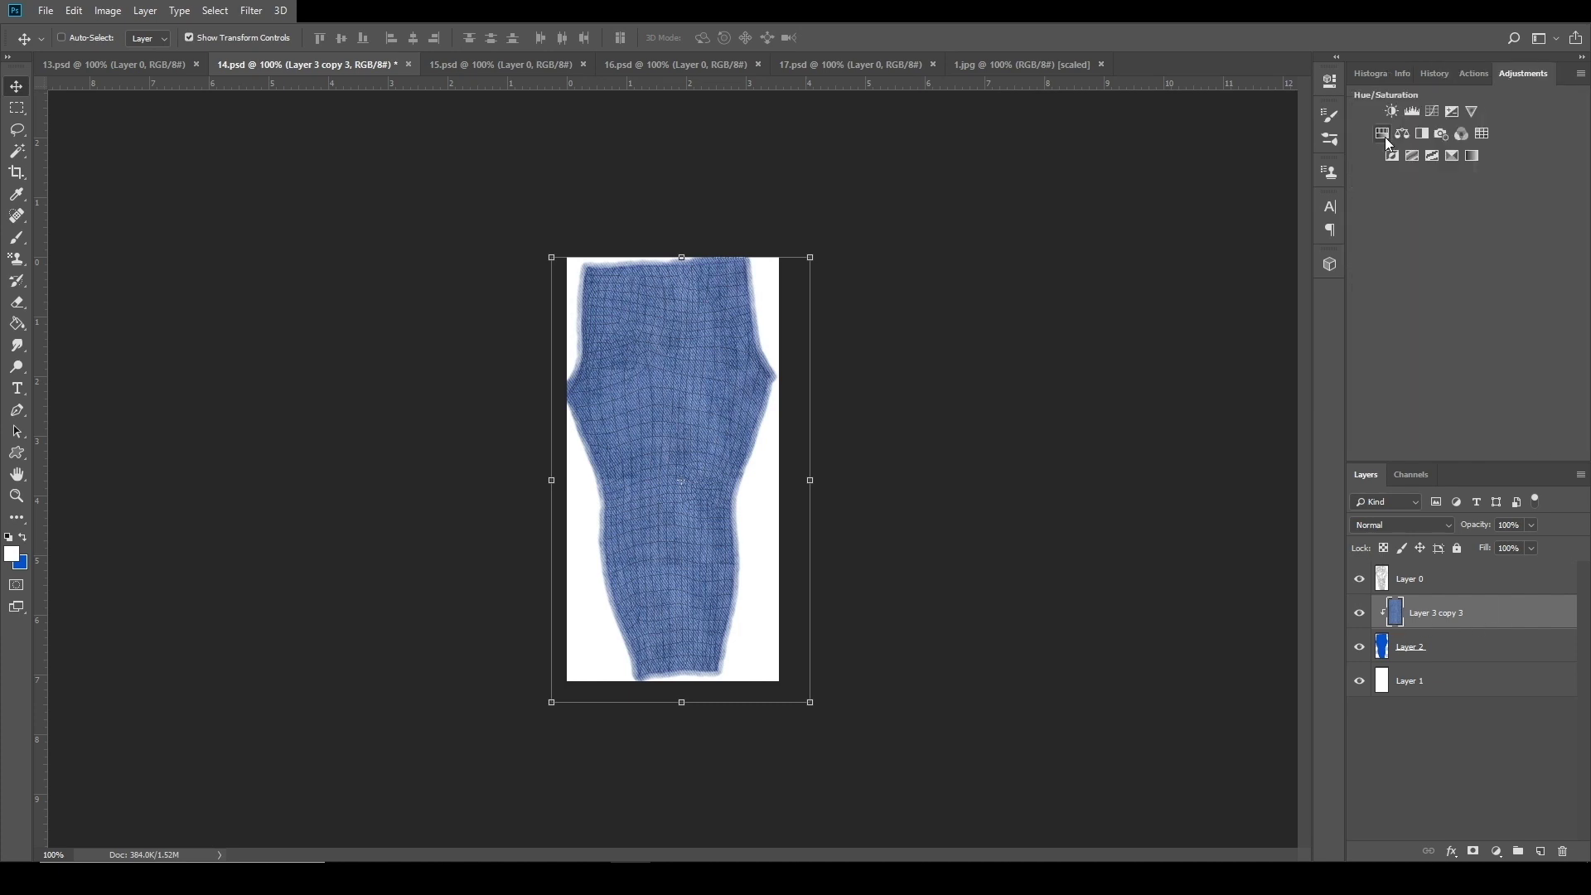
{"action": "left_click", "coordinate": [1383, 136]}
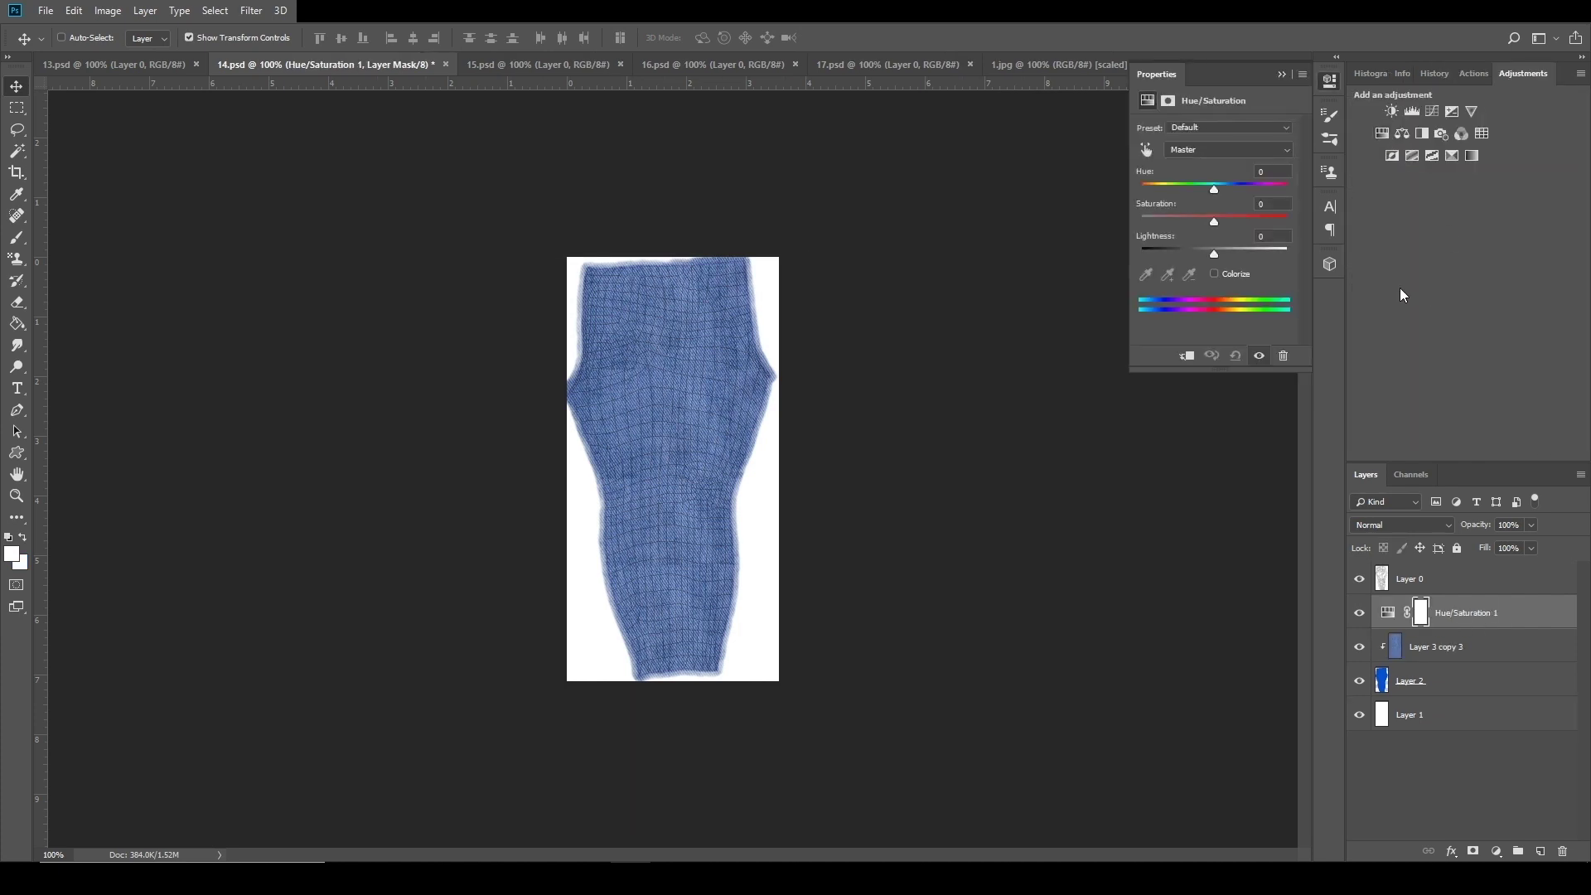
{"action": "key", "text": "ctrl+alt+g"}
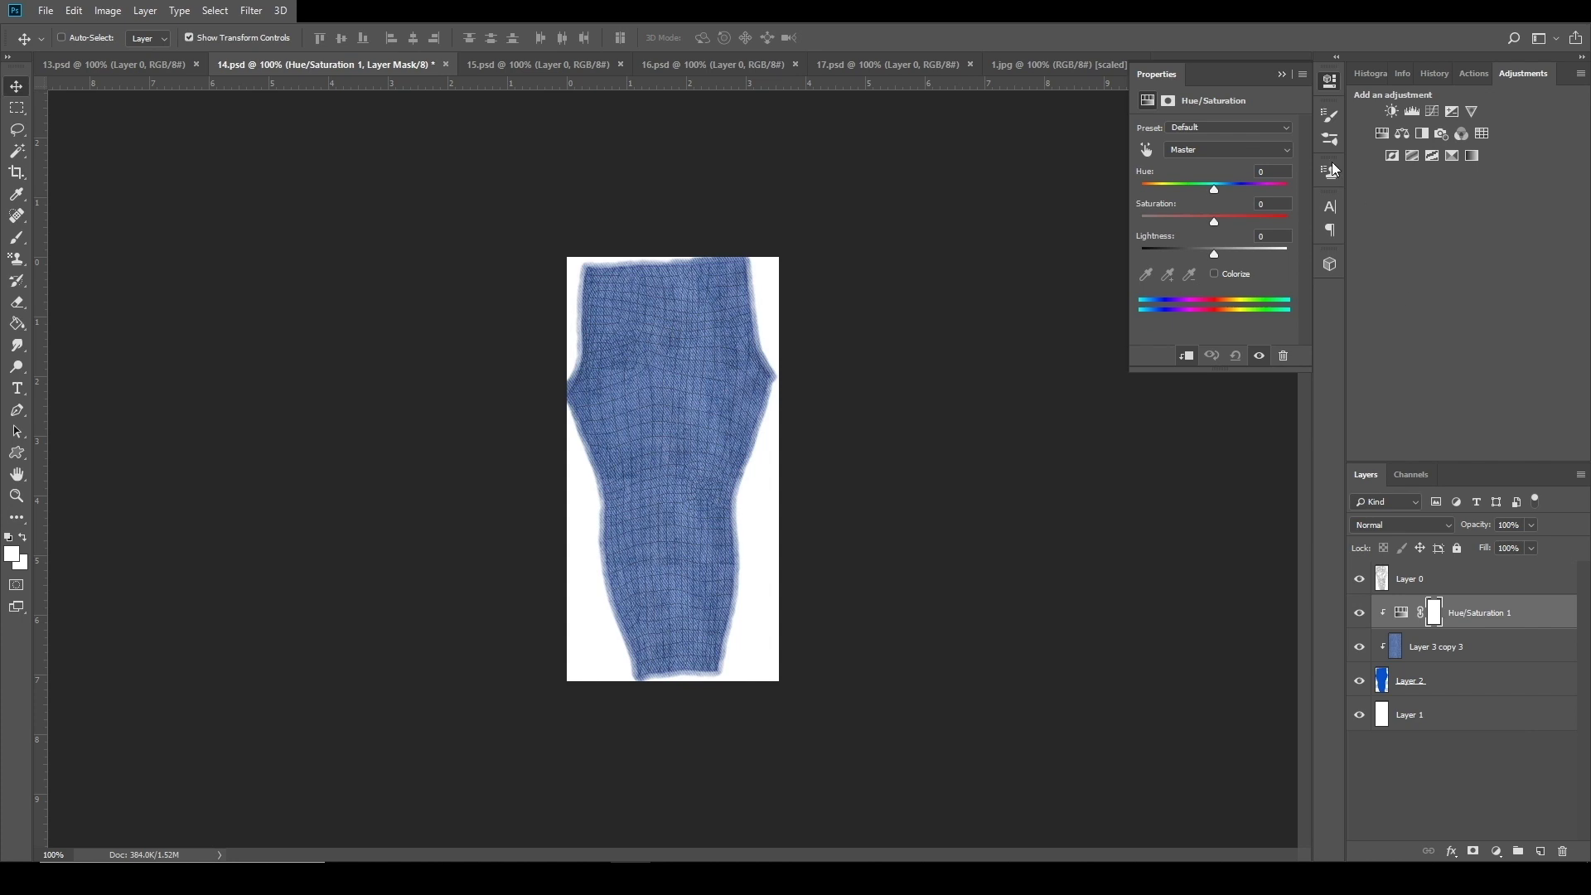
{"action": "left_click_drag", "start_coordinate": [1229, 248], "coordinate": [1155, 226]}
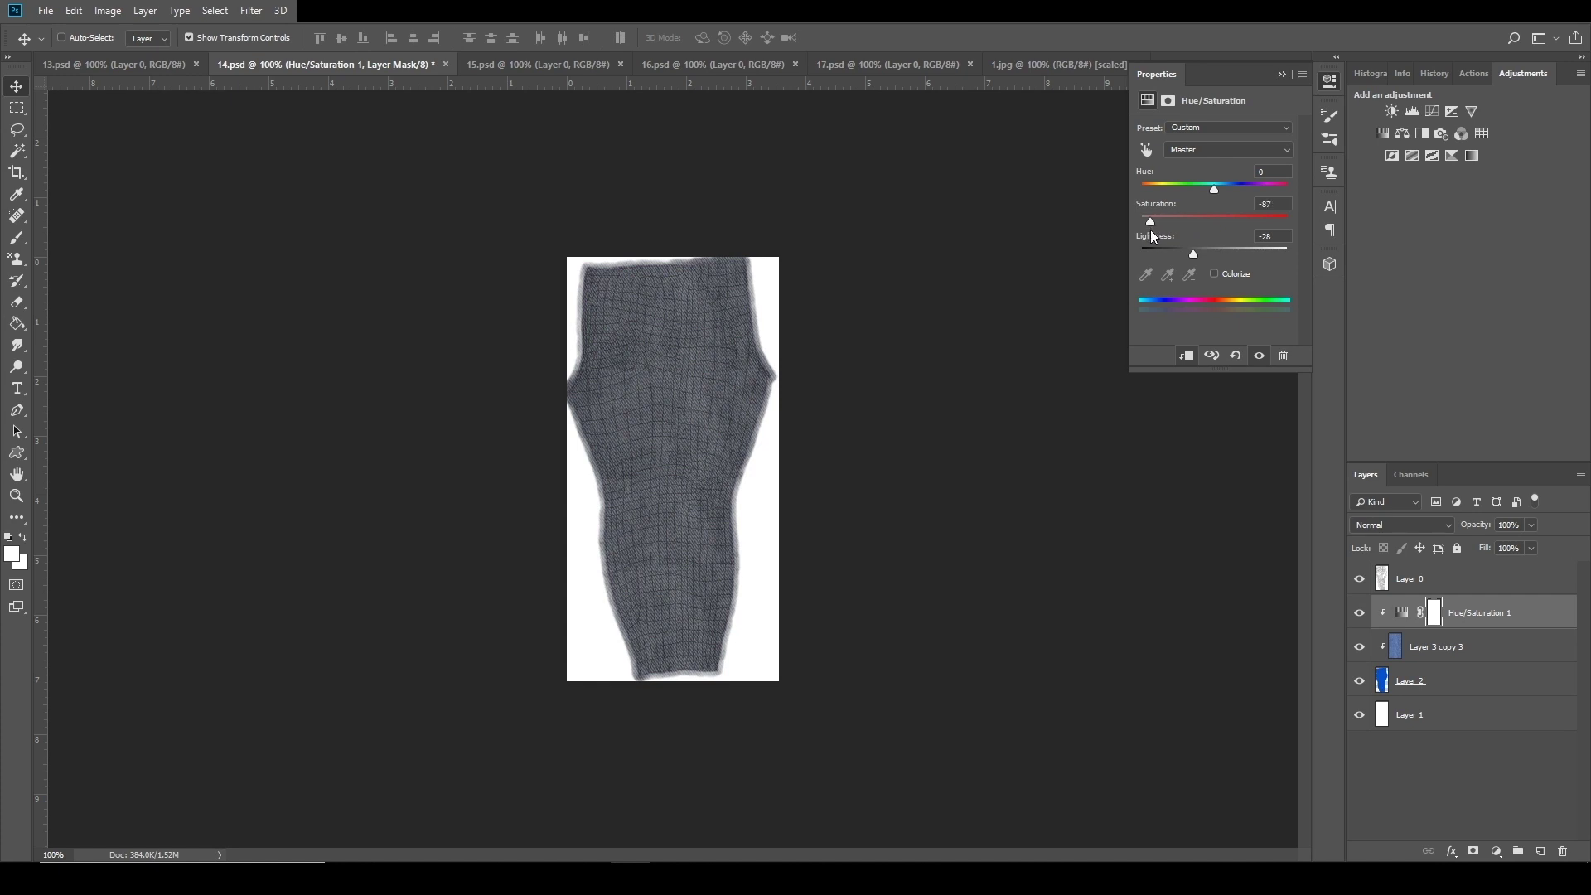
{"action": "left_click", "coordinate": [1359, 578]}
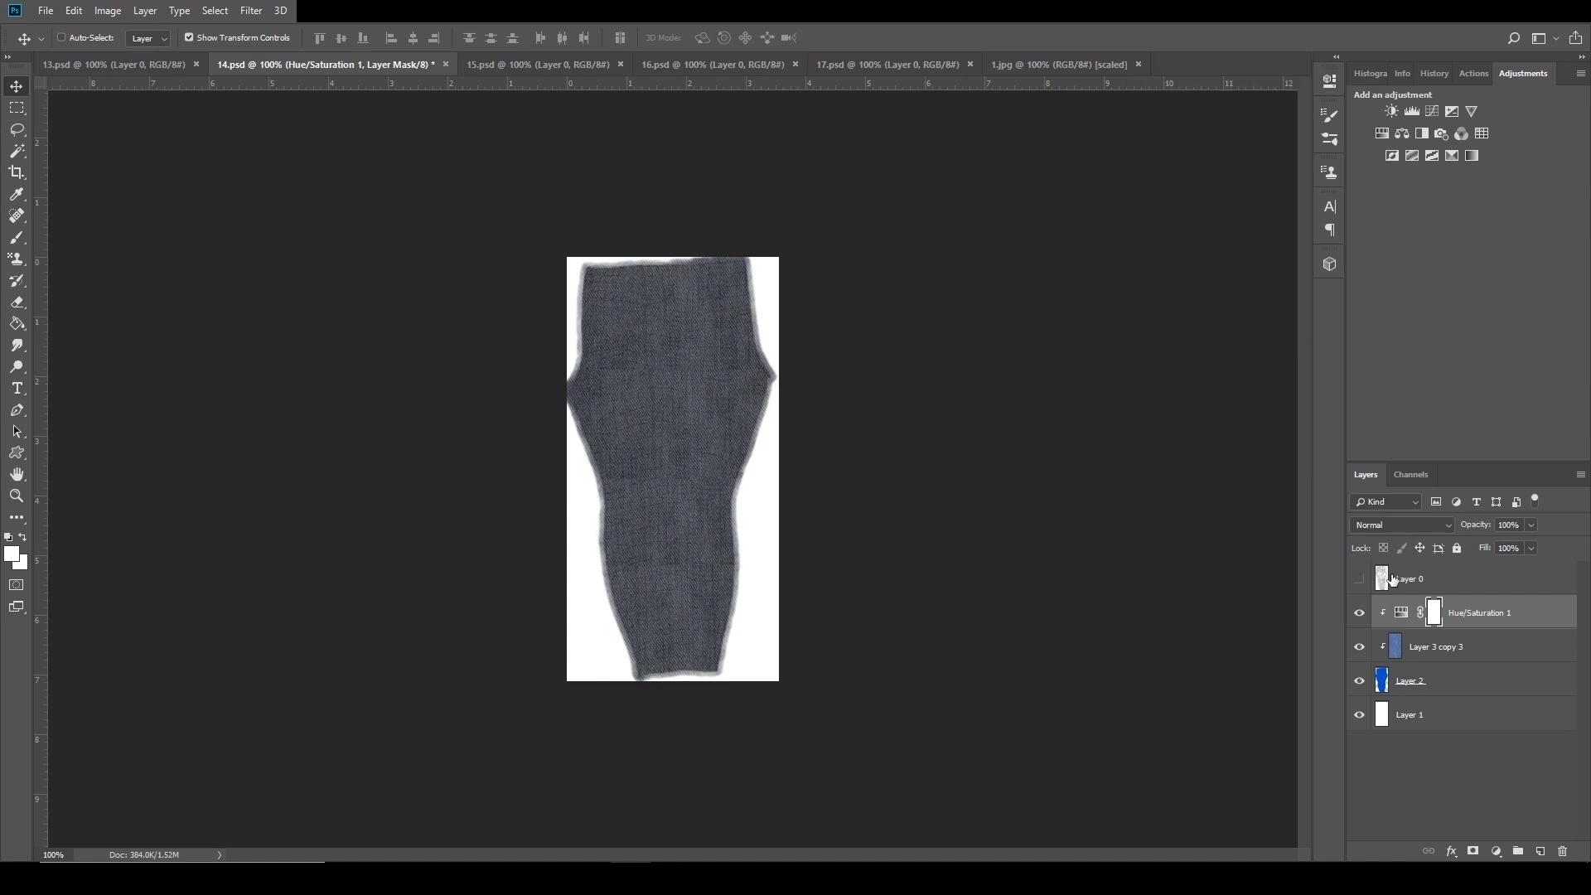
Group the Hue/Saturation, denim and trouser shape layers, and clip the denim and adjustment to Layer 2 again.
{"action": "left_click", "coordinate": [1517, 851]}
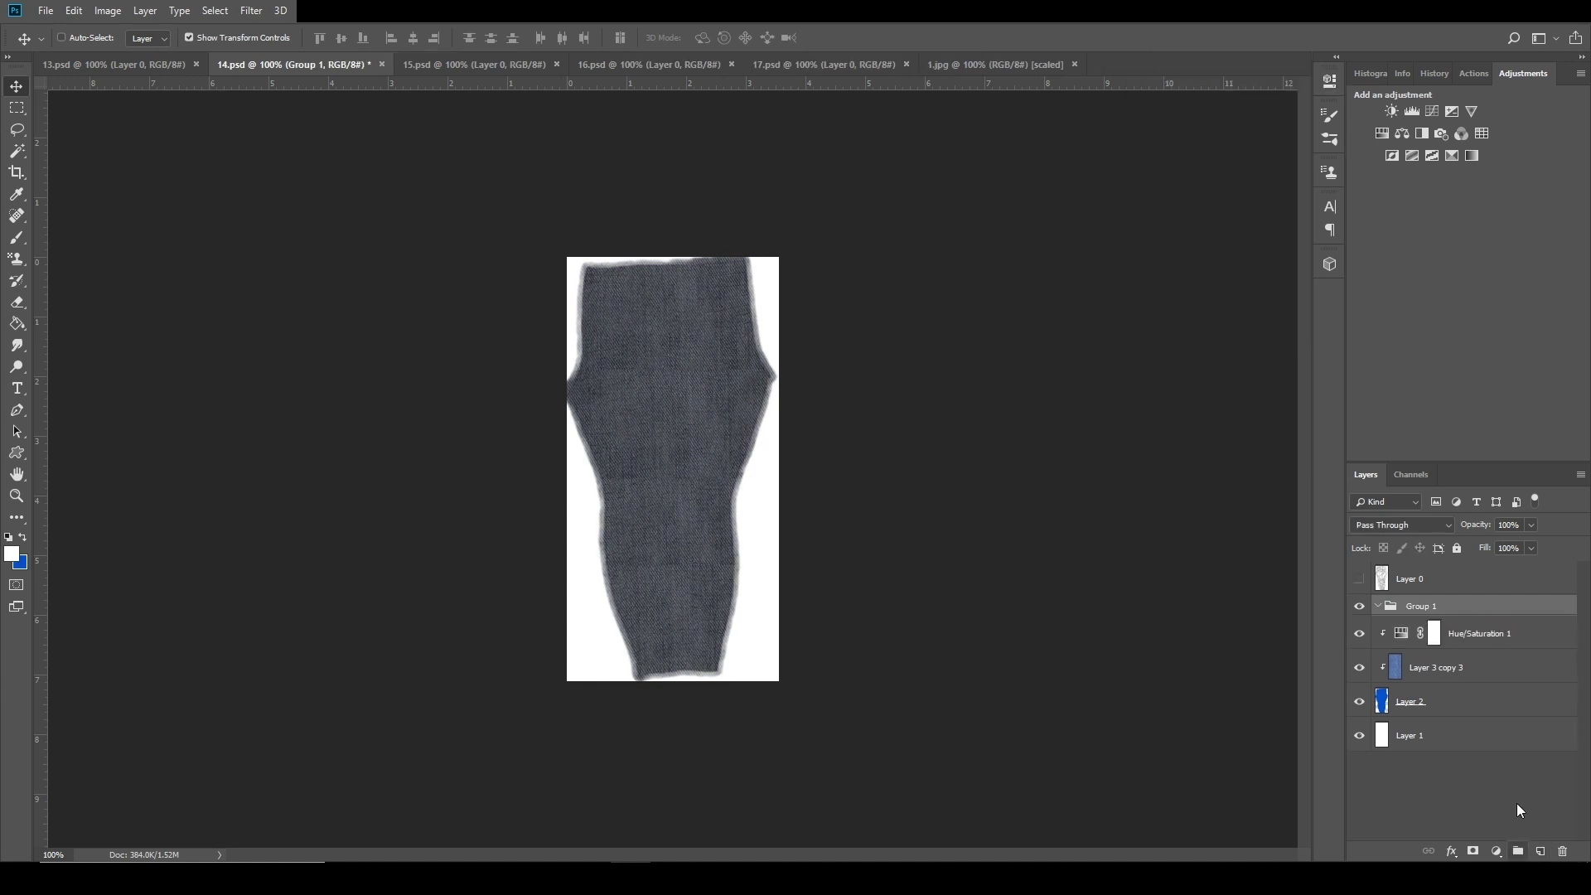
{"action": "left_click_drag", "start_coordinate": [1483, 646], "coordinate": [1462, 681]}
{"action": "left_click", "coordinate": [1446, 669]}
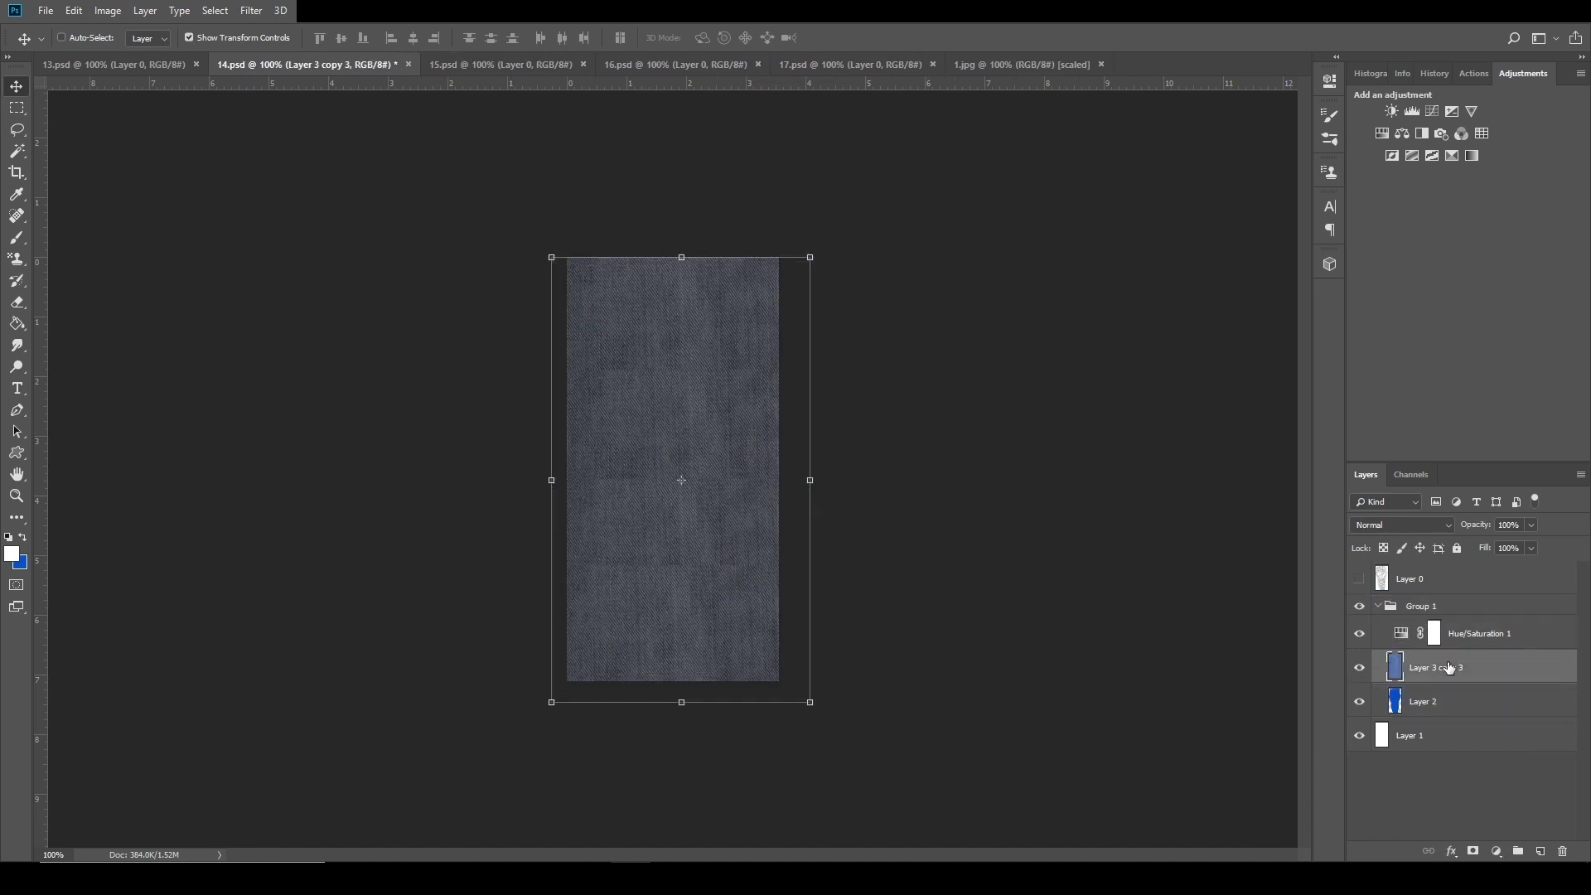
{"action": "key", "text": "ctrl+alt+g"}
{"action": "left_click", "coordinate": [1480, 633]}
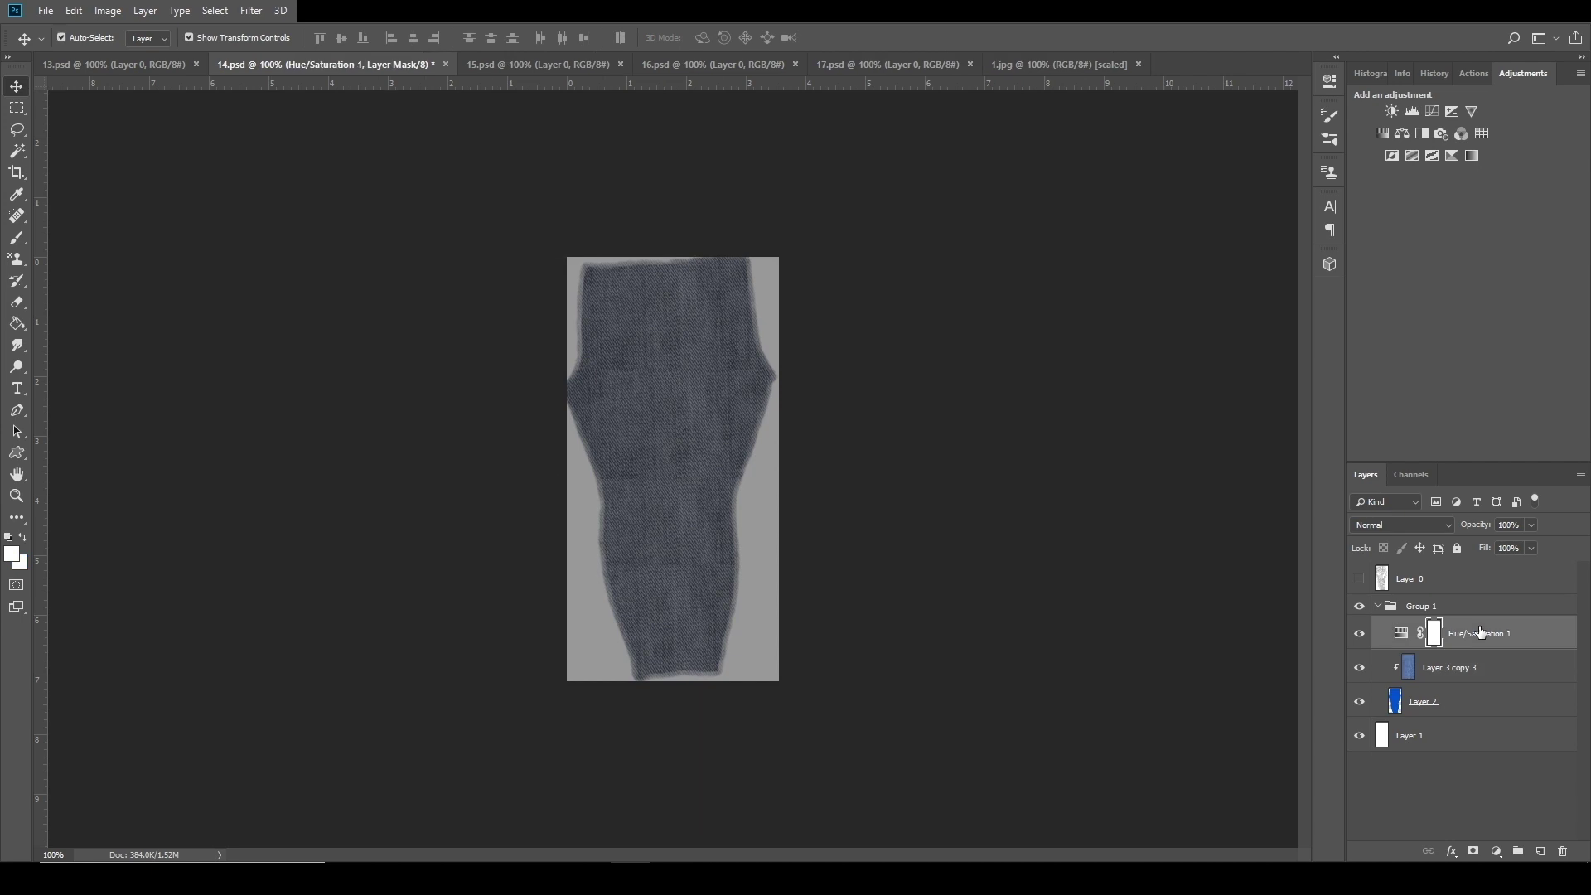
{"action": "key", "text": "ctrl+alt+g"}
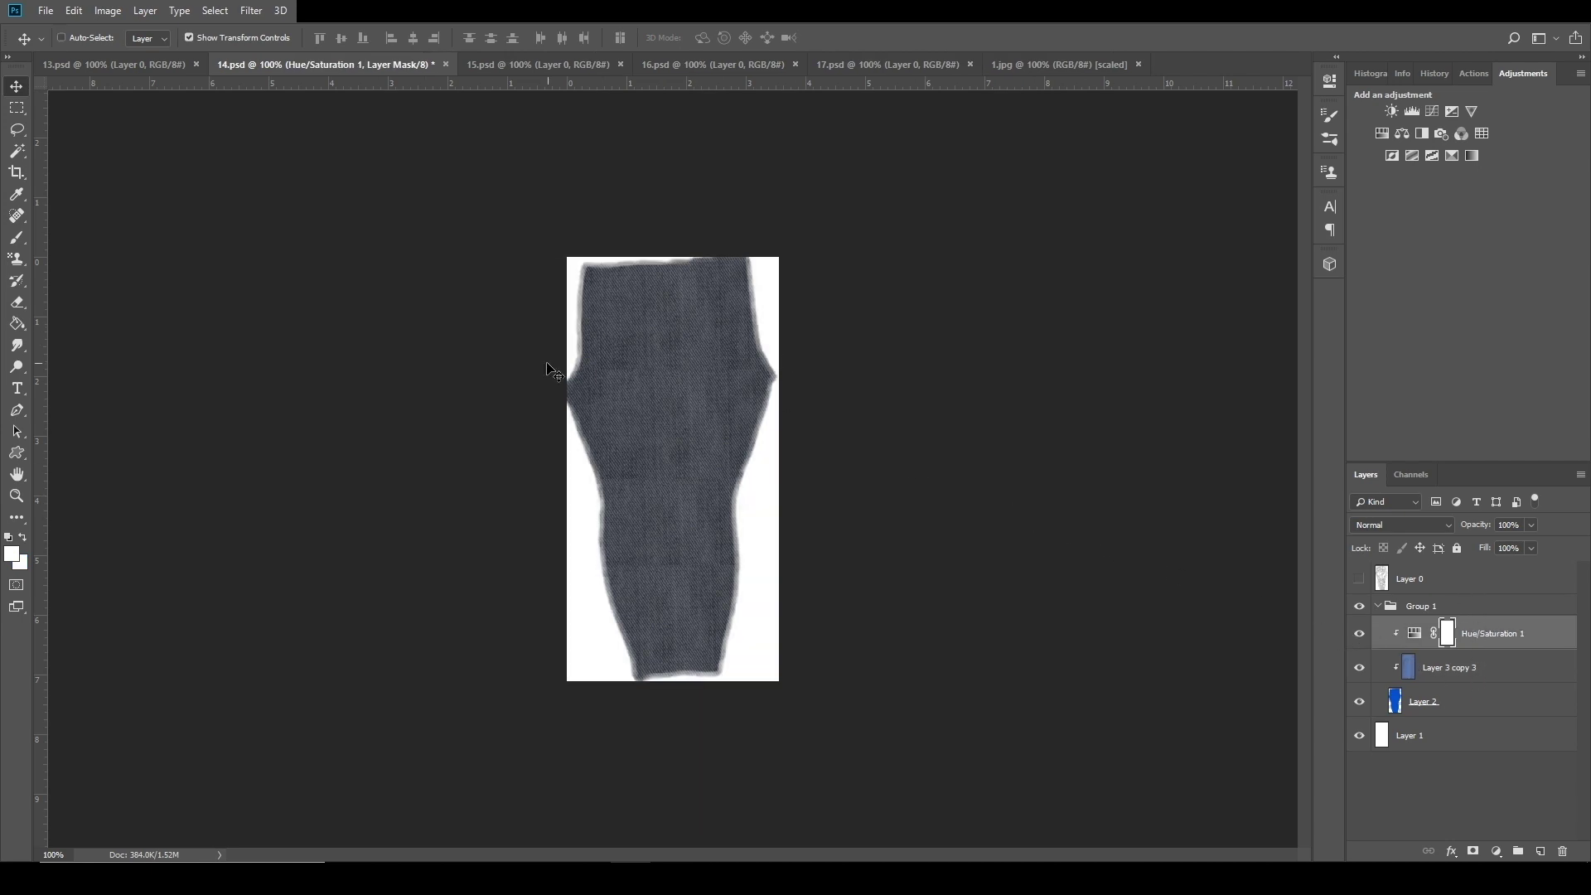
Show the wireframe layer, Layer 0, over the trouser shape again.
{"action": "key", "text": "z"}
{"action": "left_click", "coordinate": [532, 221]}
{"action": "scroll", "coordinate": [745, 291], "scroll_direction": "up", "scroll_amount": 2}
{"action": "left_click", "coordinate": [1358, 578]}
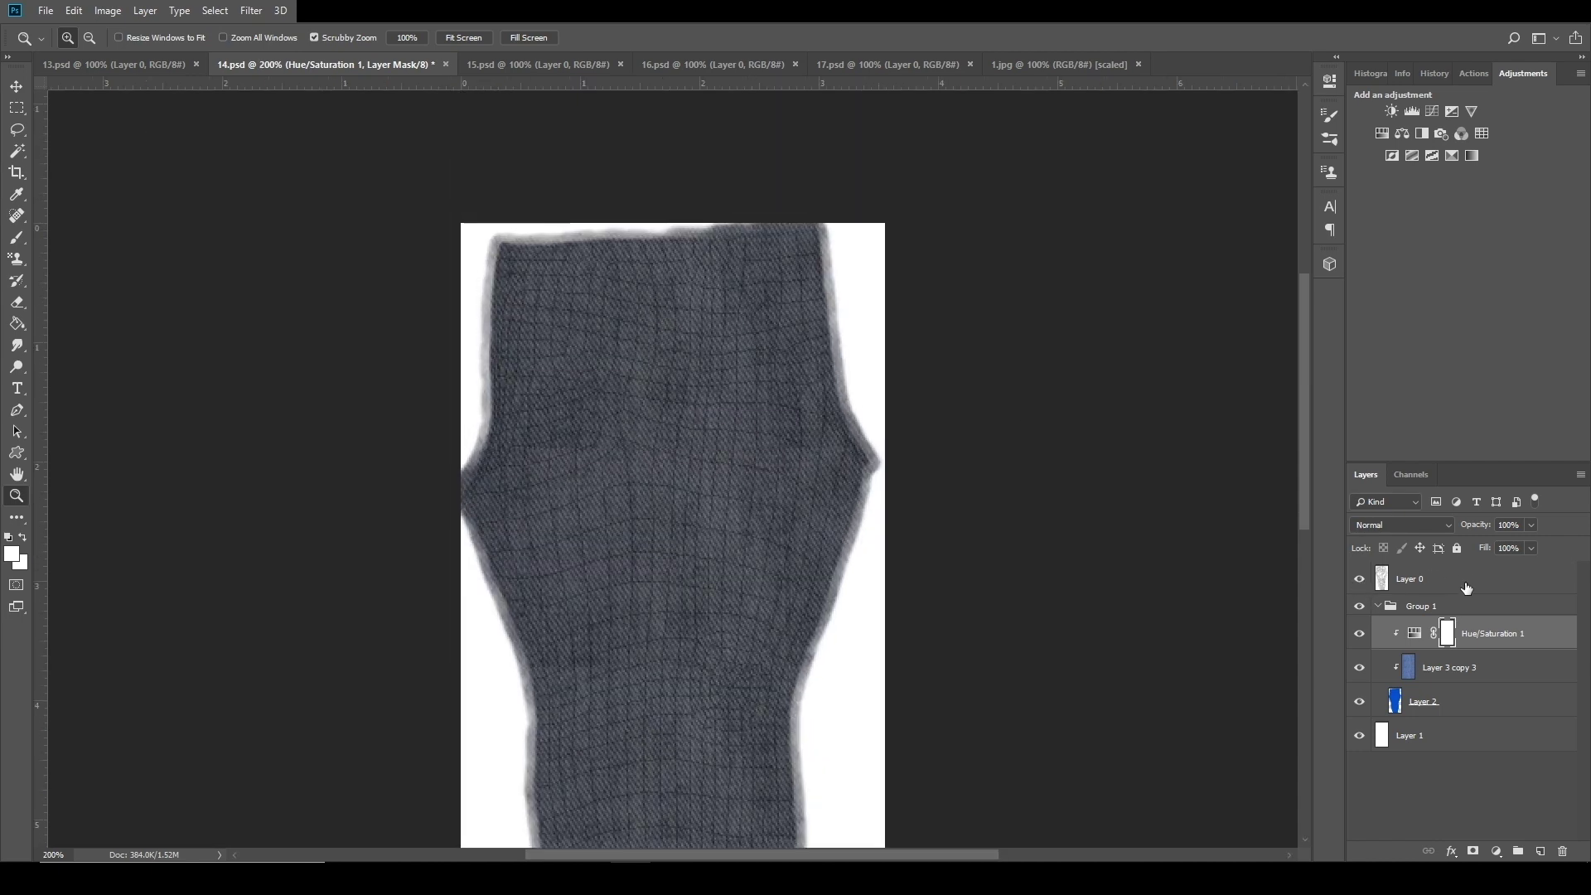
Create a new layer above the Hue/Saturation adjustment and draw a slightly curved Pen path across the trousers just below the waist edge.
{"action": "left_click", "coordinate": [17, 411]}
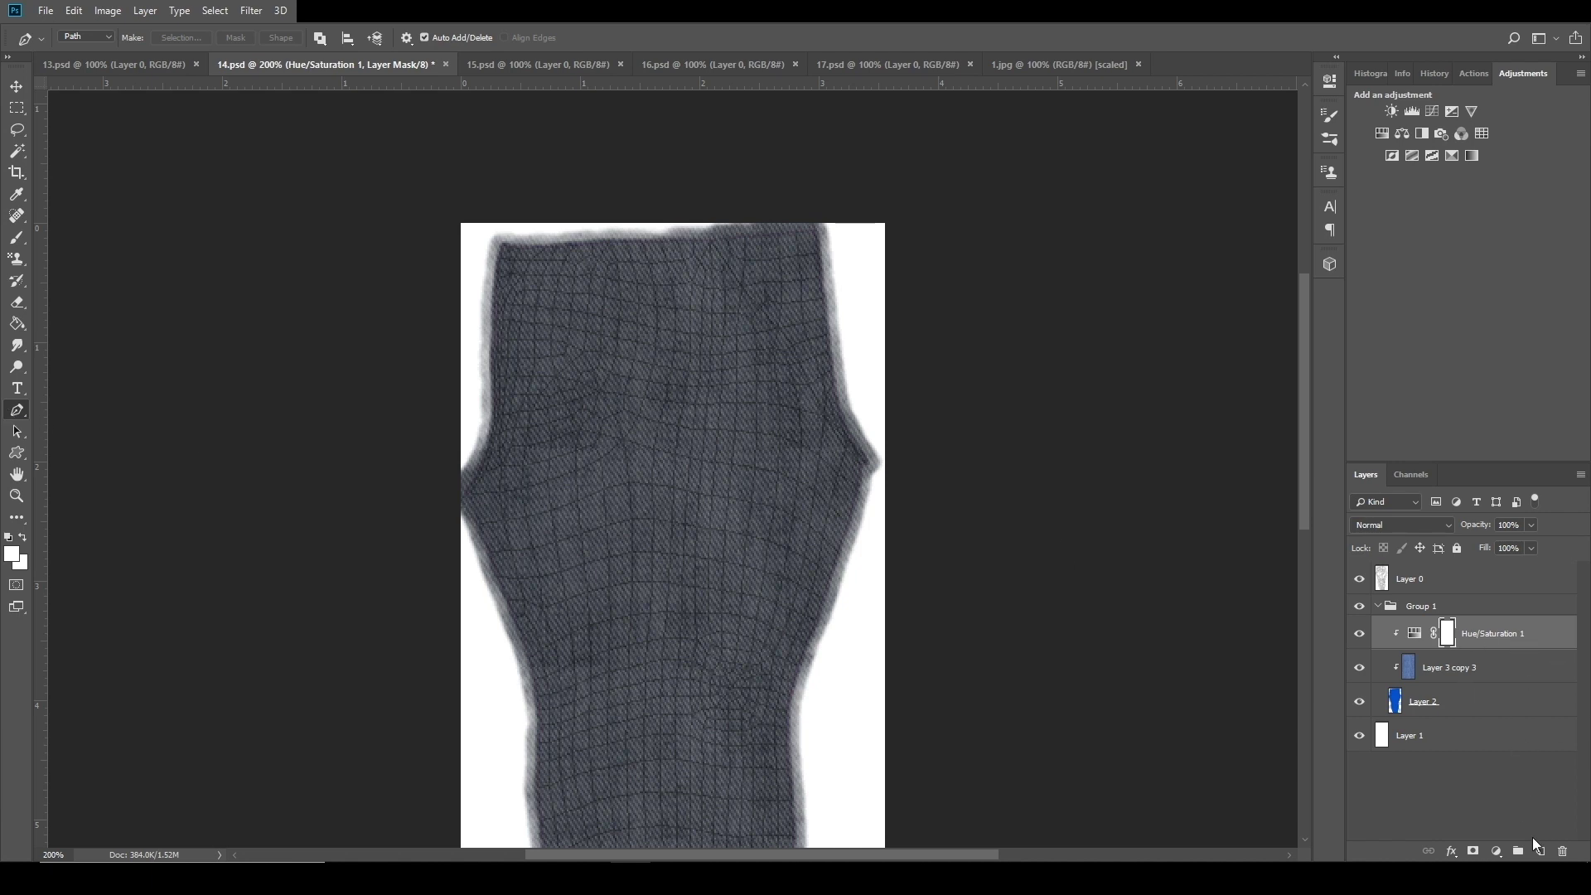
{"action": "left_click", "coordinate": [1538, 853]}
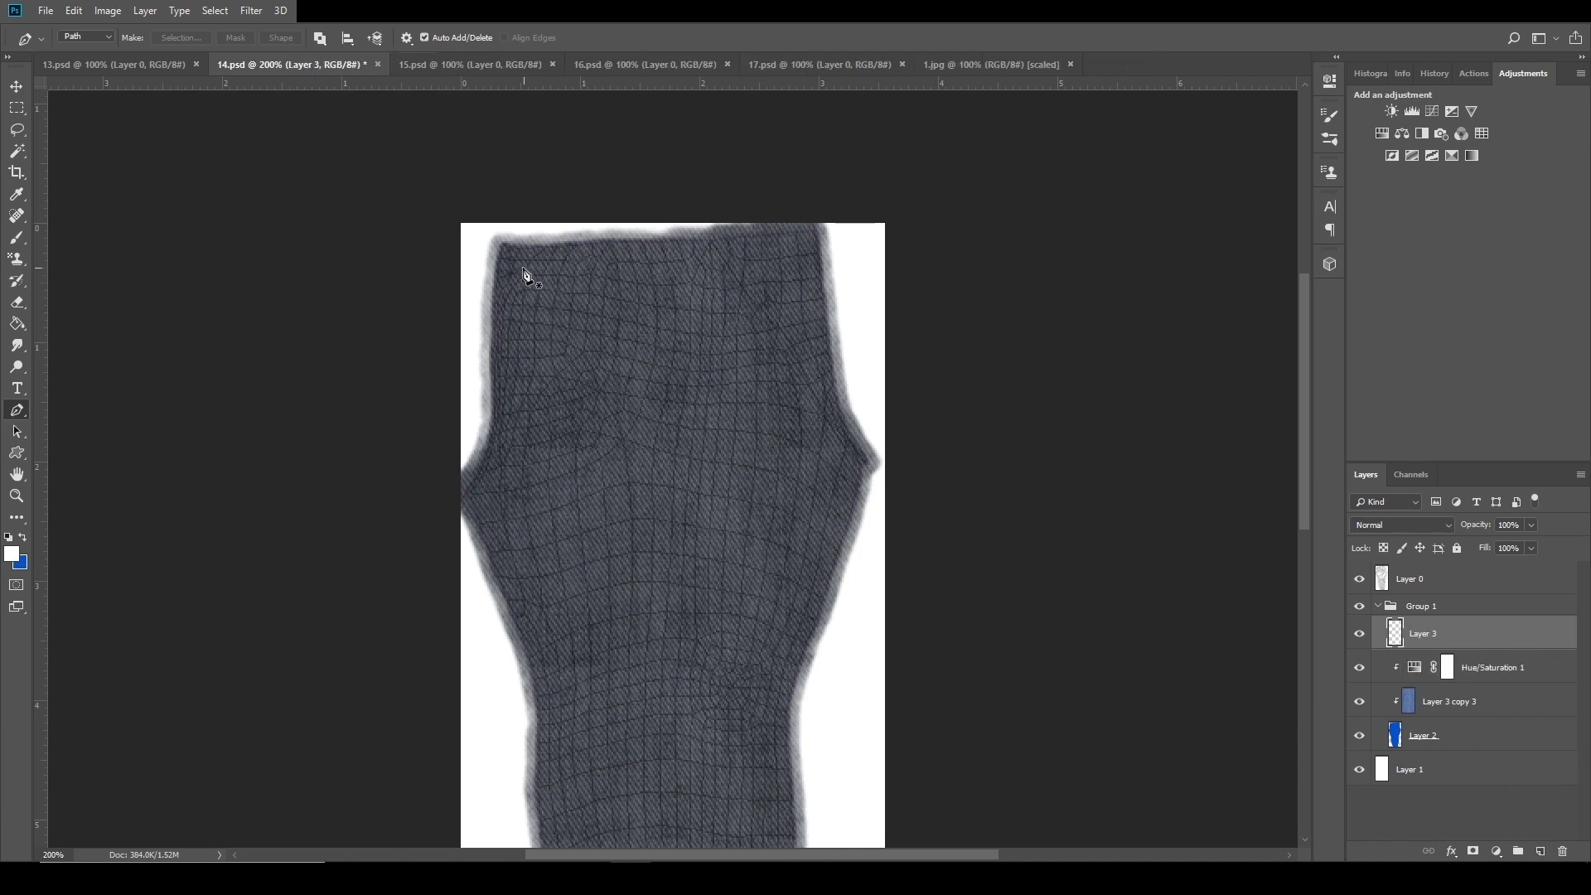
{"action": "left_click", "coordinate": [497, 260]}
{"action": "left_click_drag", "start_coordinate": [824, 246], "coordinate": [966, 232]}
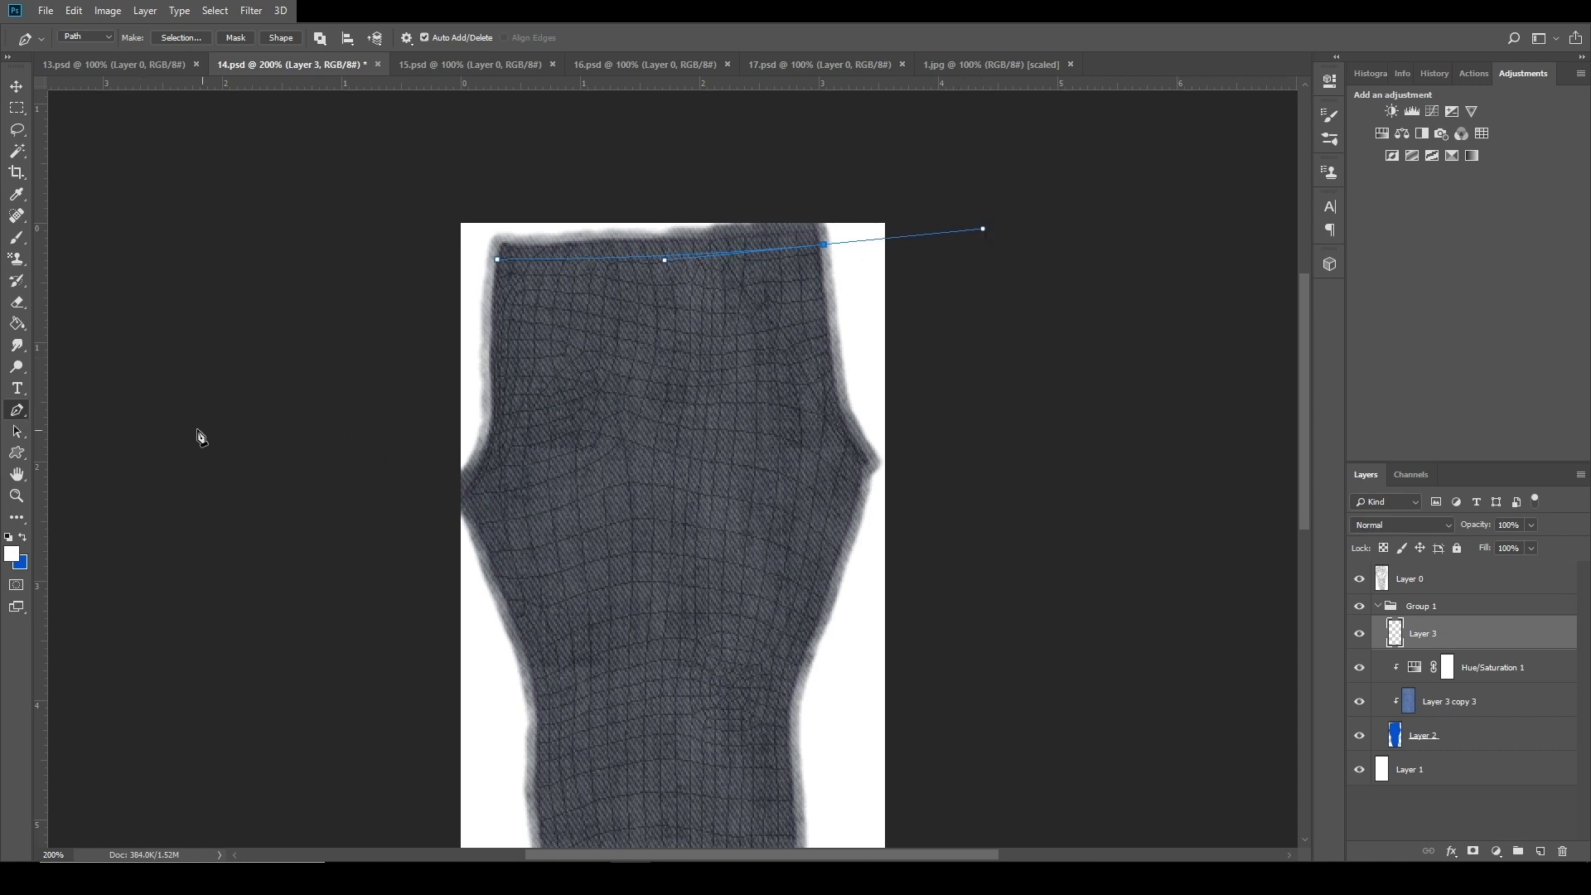
{"action": "left_click", "coordinate": [13, 553]}
{"action": "left_click_drag", "start_coordinate": [837, 367], "coordinate": [756, 418]}
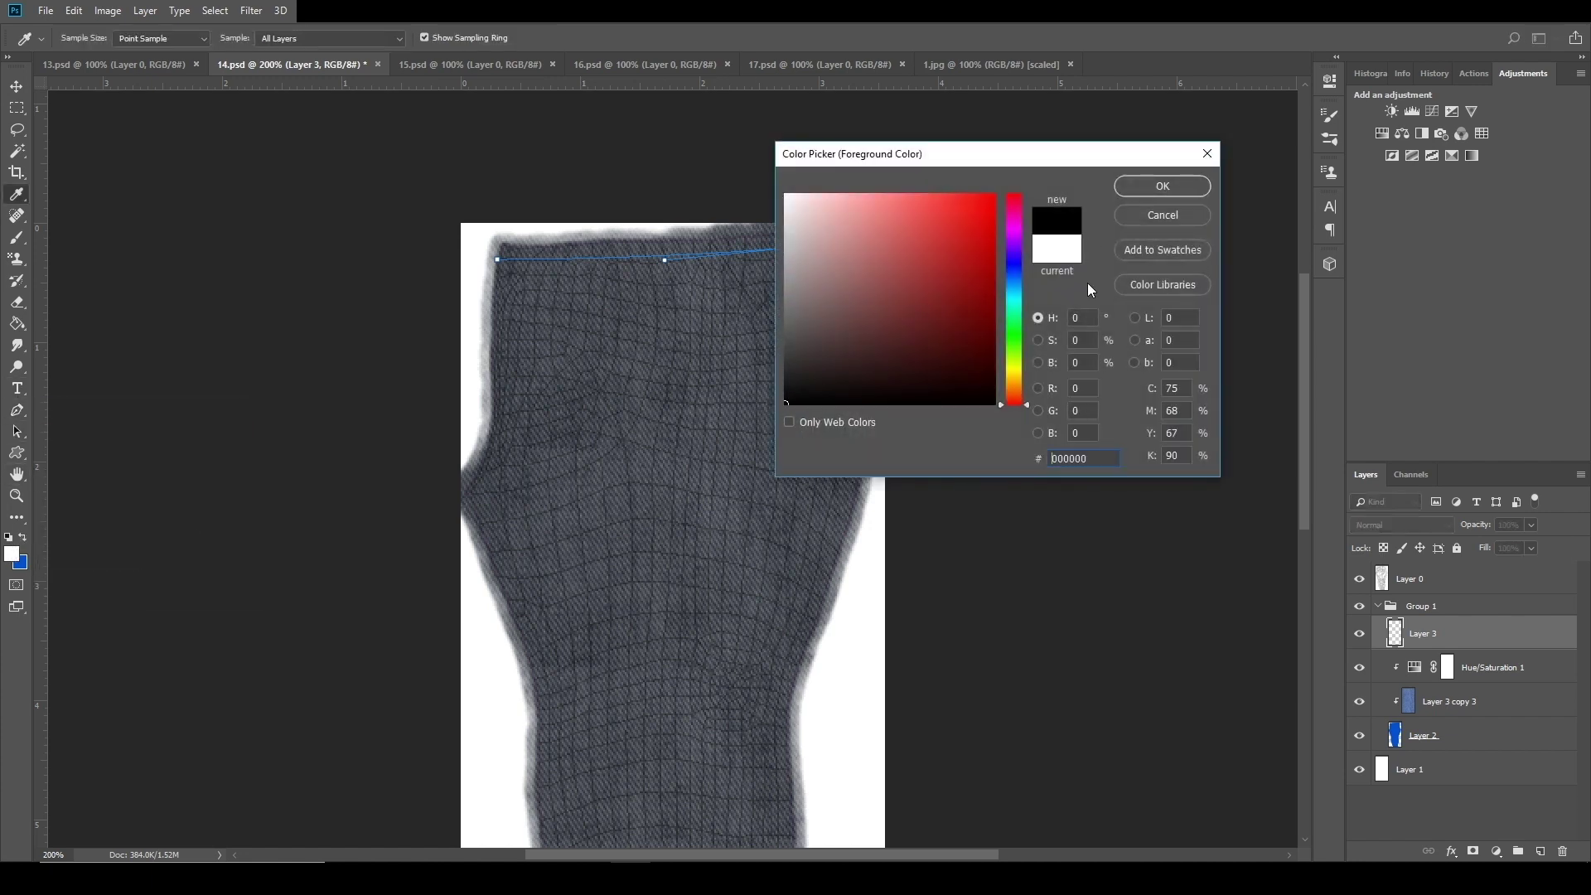
{"action": "left_click", "coordinate": [1168, 186]}
{"action": "left_click", "coordinate": [17, 242]}
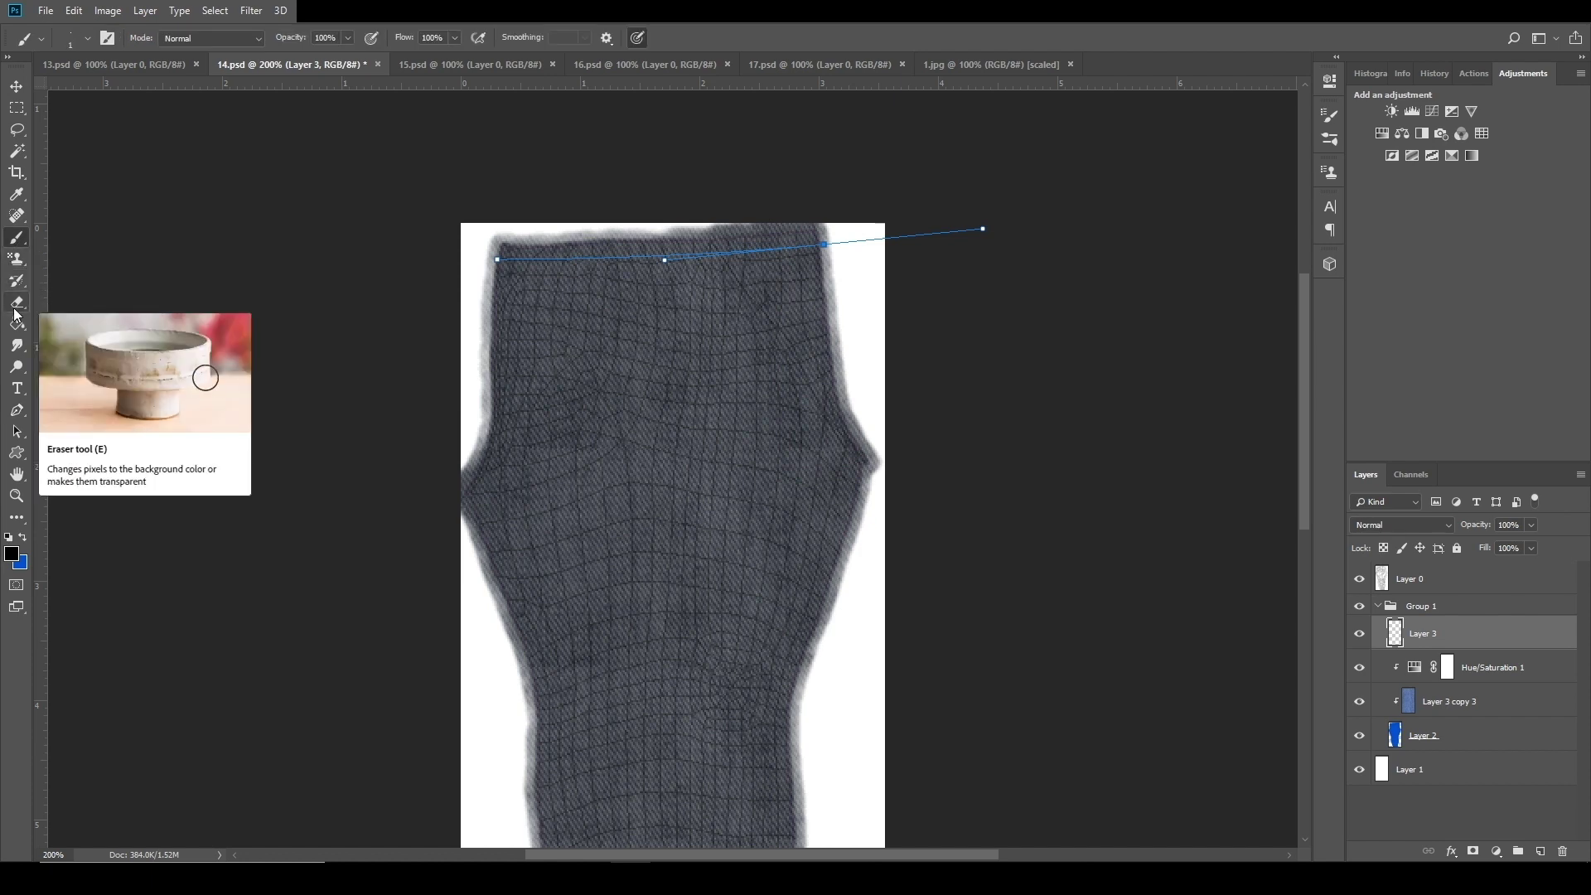
{"action": "left_click", "coordinate": [12, 555]}
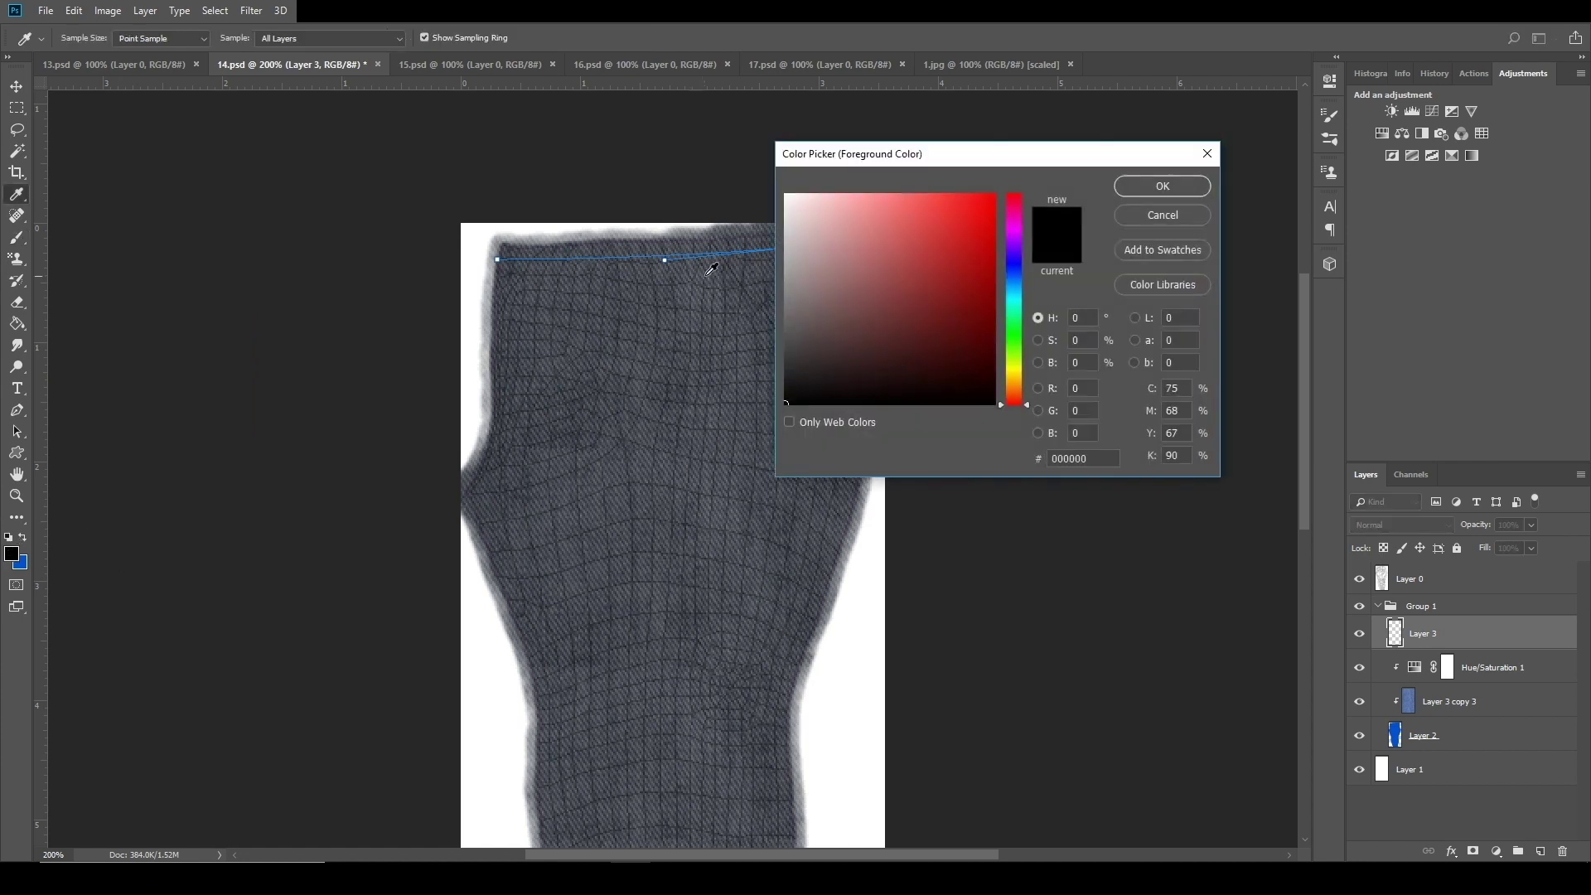
{"action": "left_click", "coordinate": [1144, 188]}
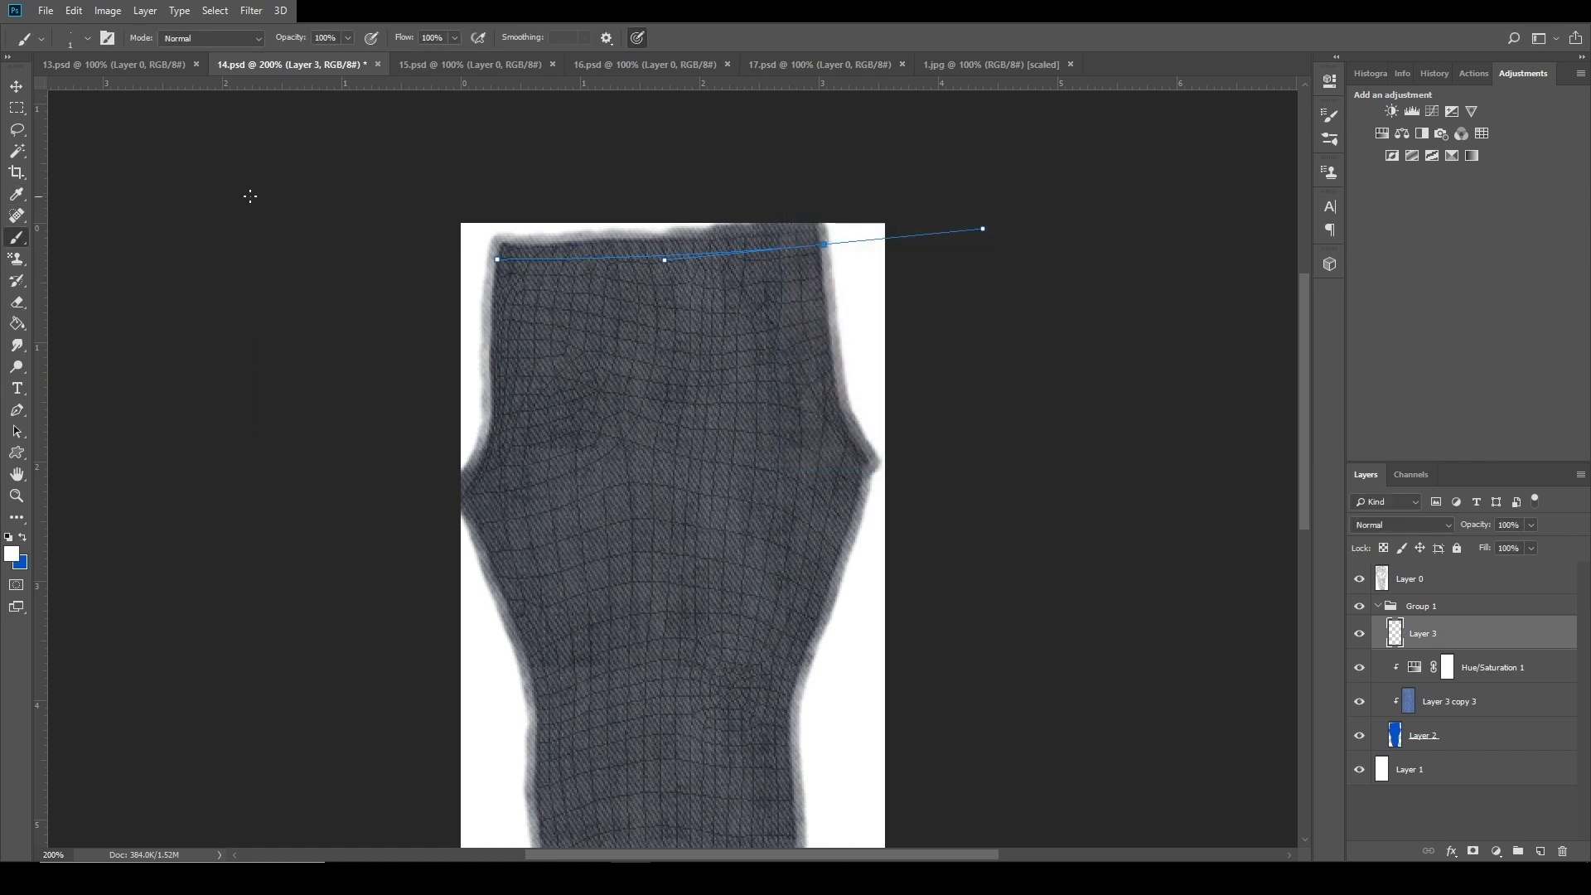
Stroke the waist path with the 1 px white brush on the new layer, and delete the path.
{"action": "left_click", "coordinate": [79, 33]}
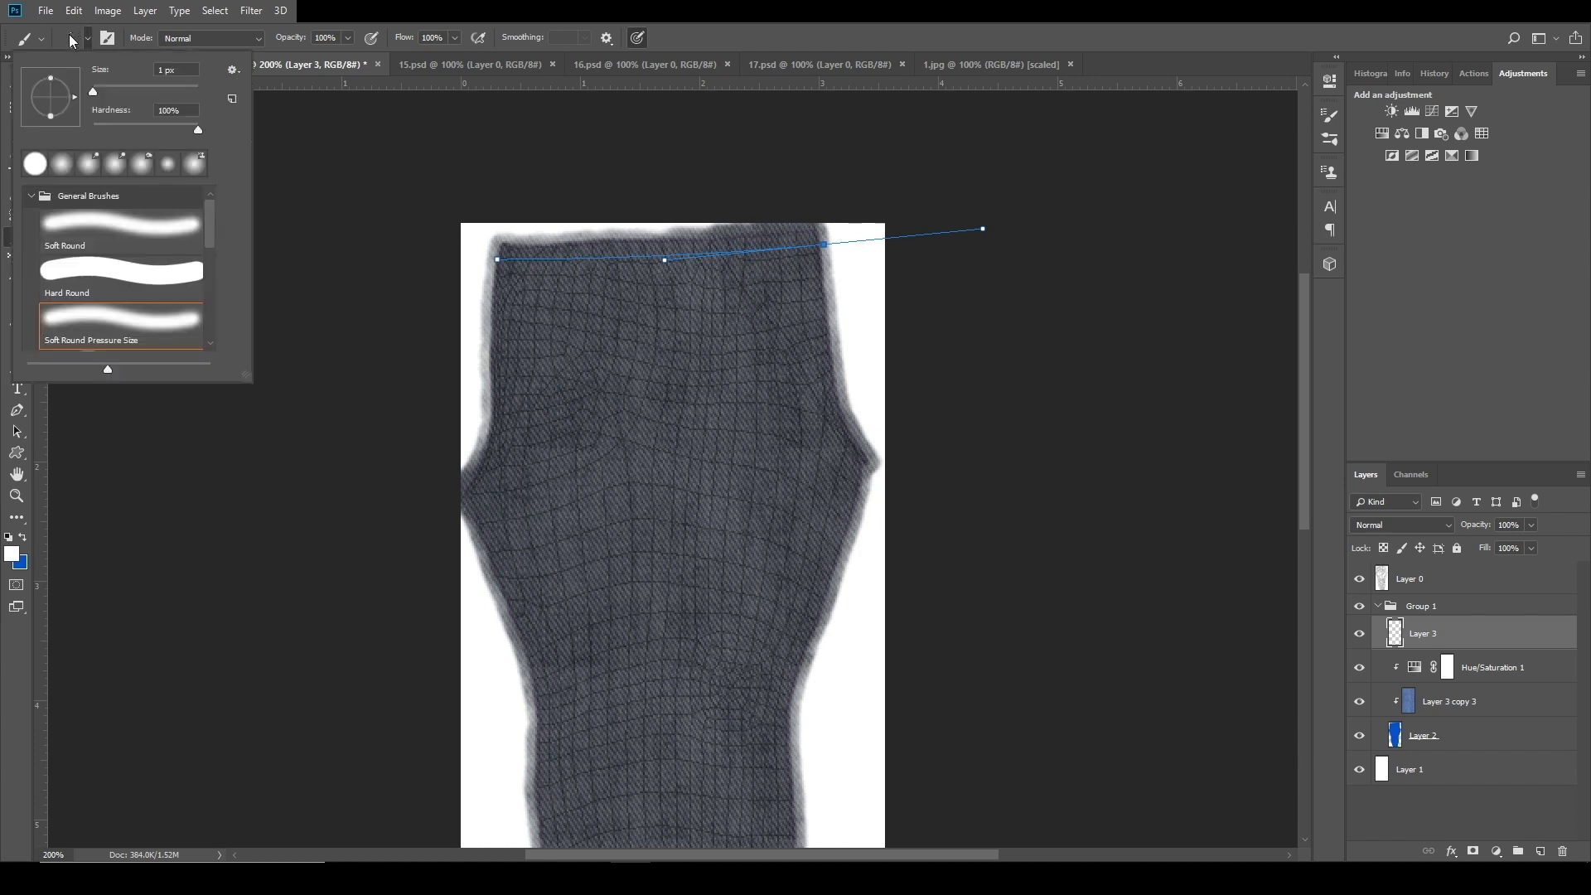
{"action": "left_click", "coordinate": [72, 41]}
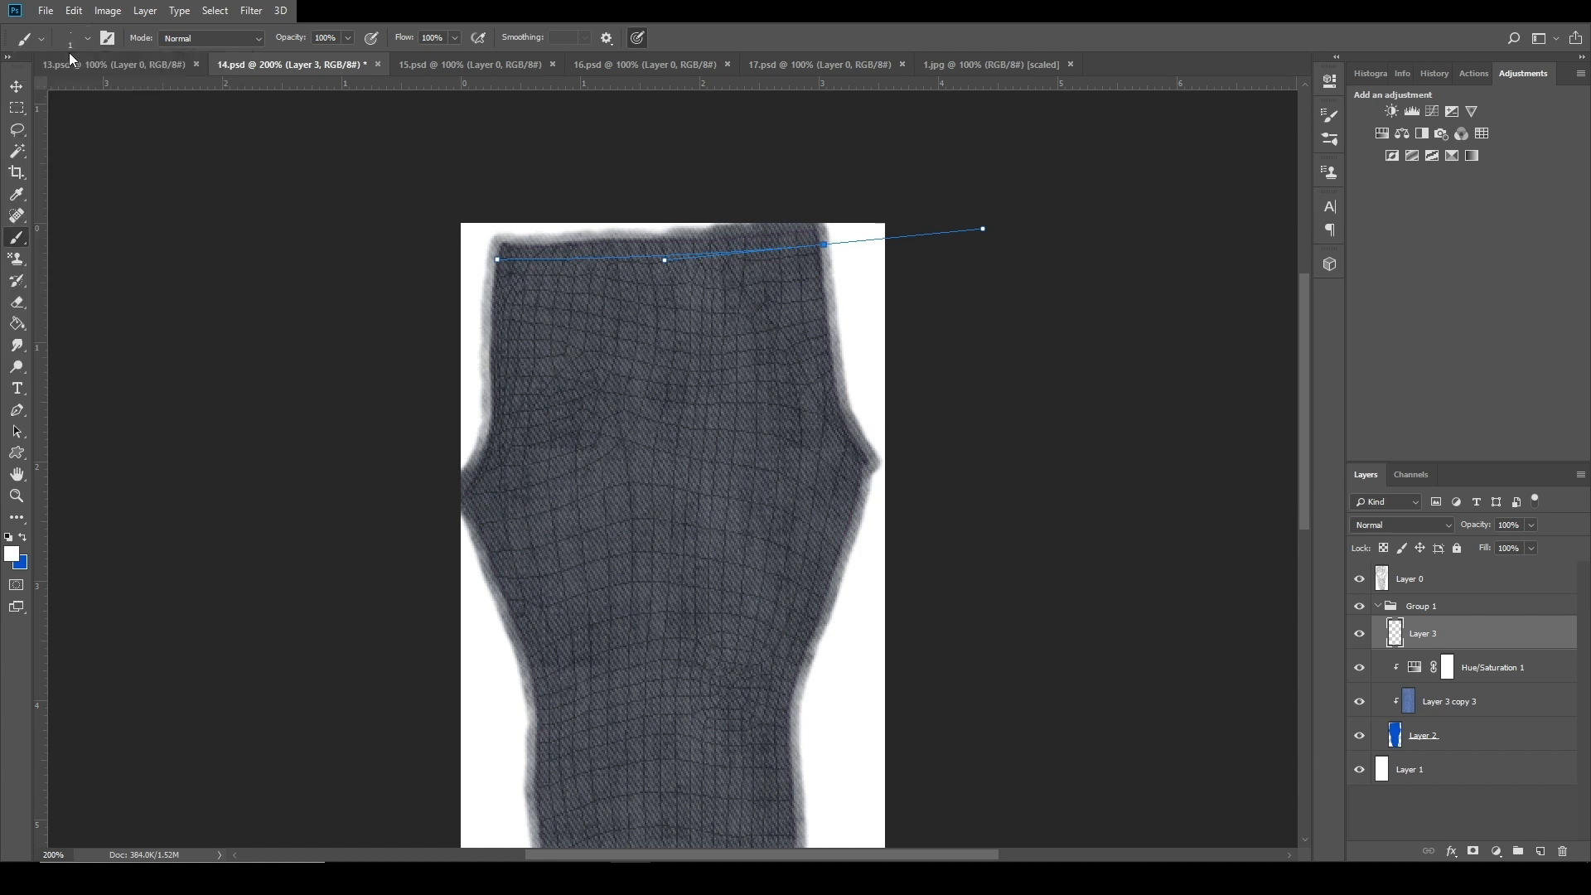
{"action": "left_click", "coordinate": [16, 410]}
{"action": "right_click", "coordinate": [676, 262]}
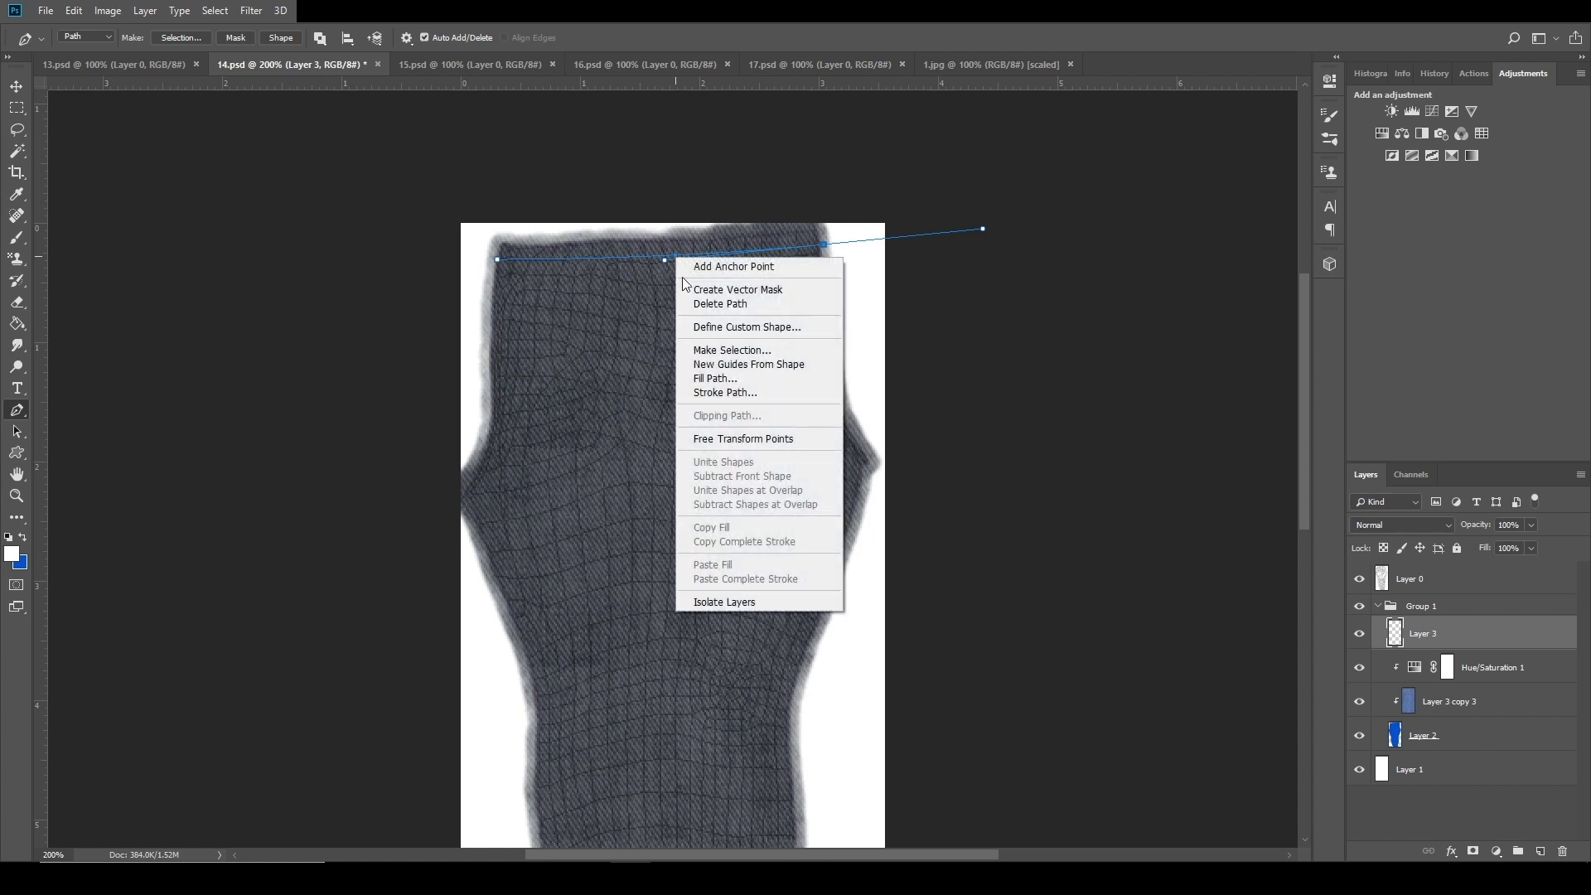
{"action": "left_click", "coordinate": [725, 393]}
{"action": "left_click", "coordinate": [880, 275]}
{"action": "right_click", "coordinate": [729, 274]}
{"action": "left_click", "coordinate": [791, 299]}
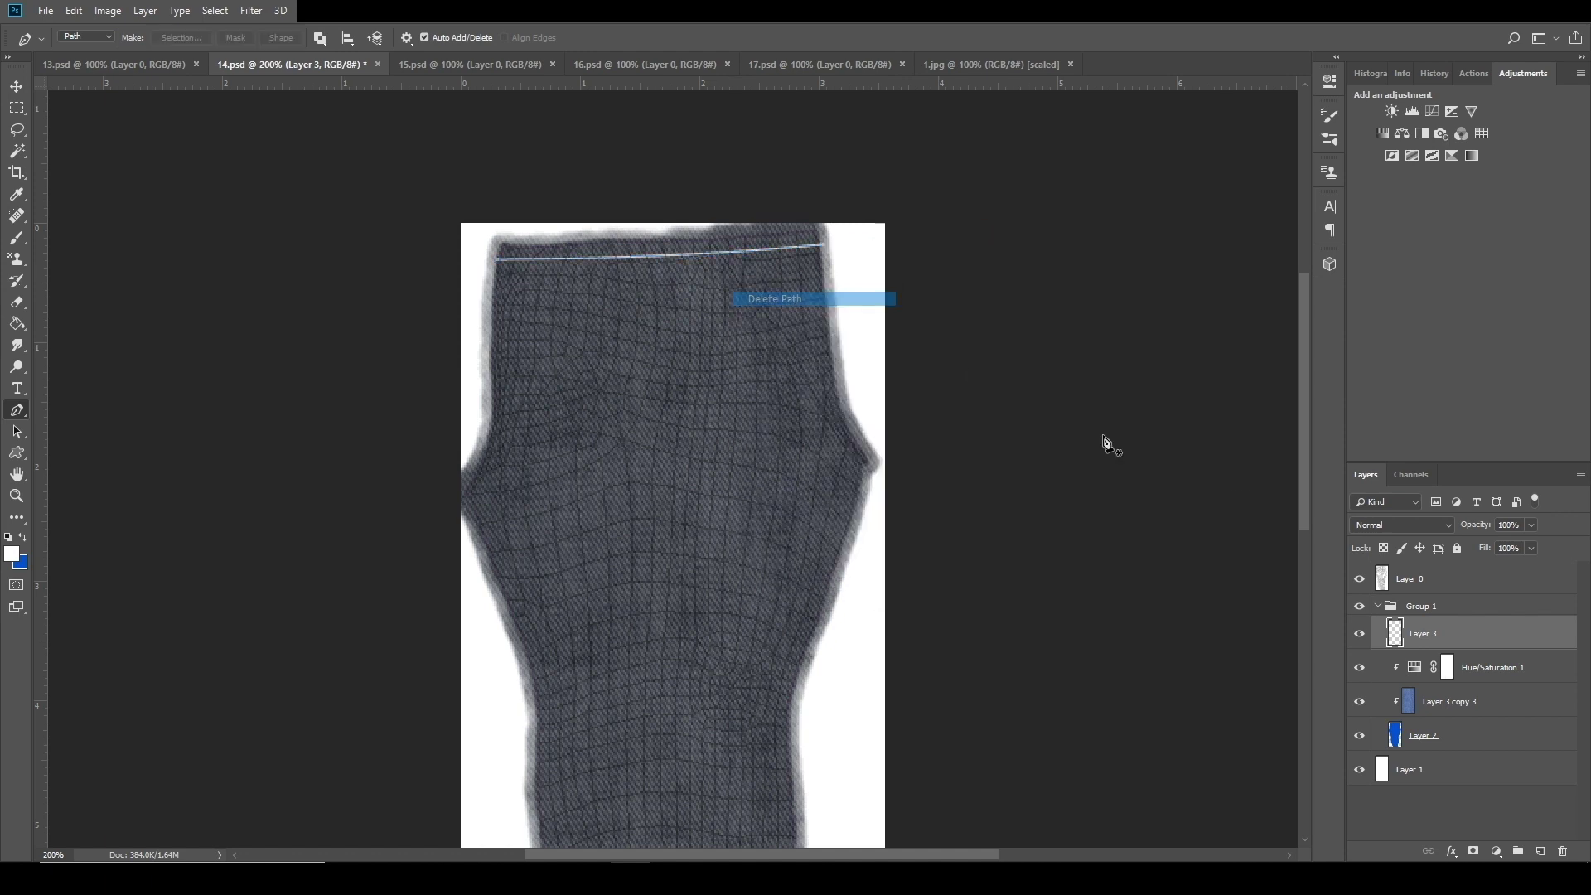
Hide Layer 0 and add a black Outer Glow to the stitch line on Layer 3, adjusting the glow's range and size.
{"action": "left_click", "coordinate": [1360, 579]}
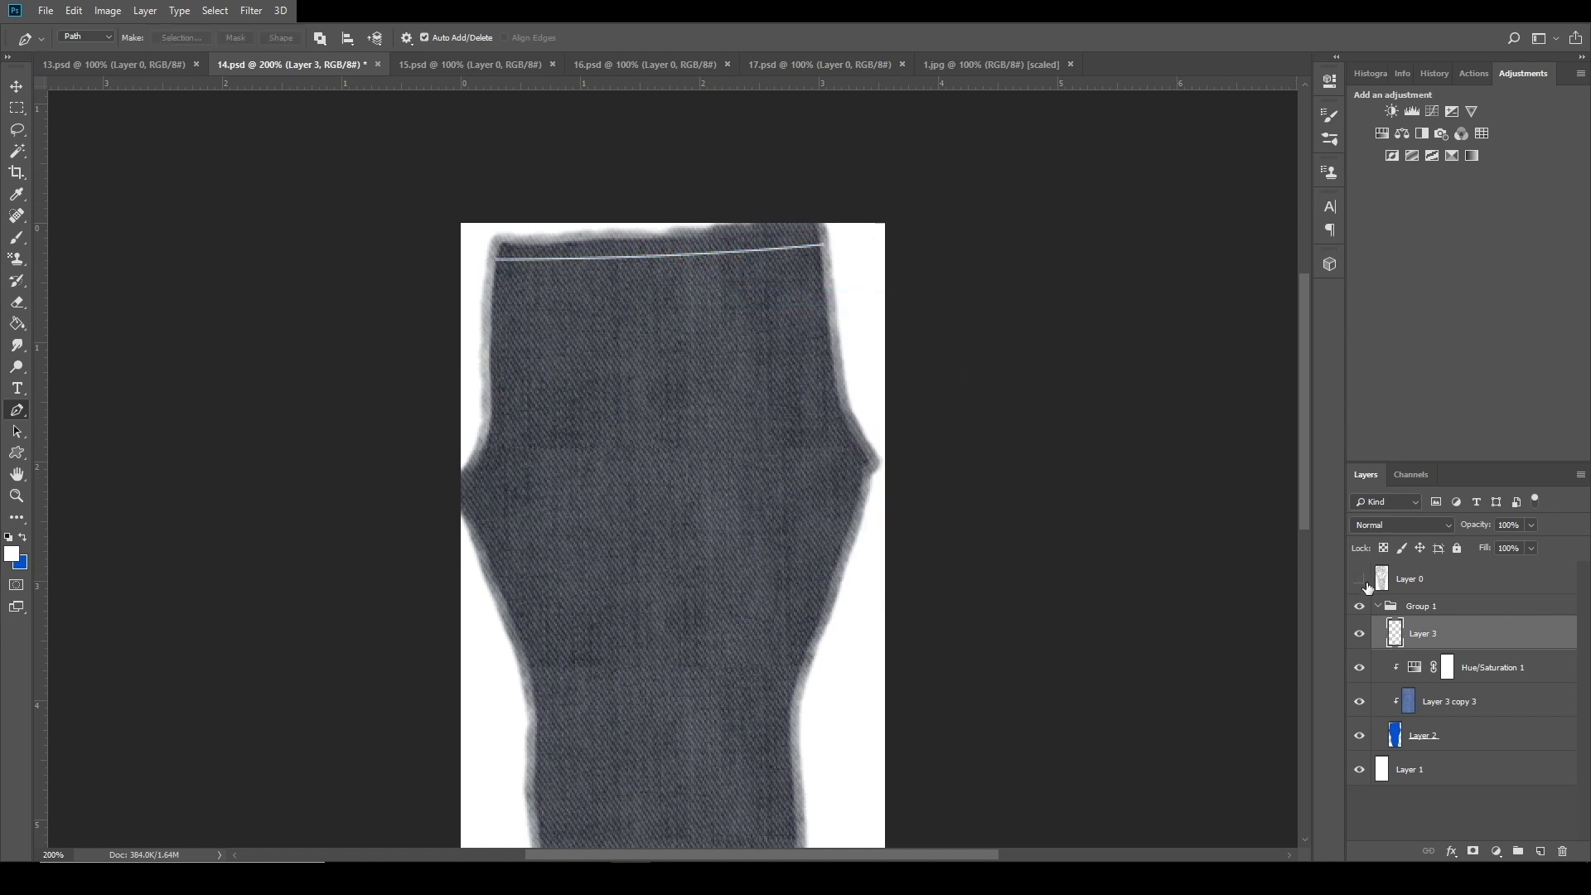
{"action": "double_click", "coordinate": [1467, 625]}
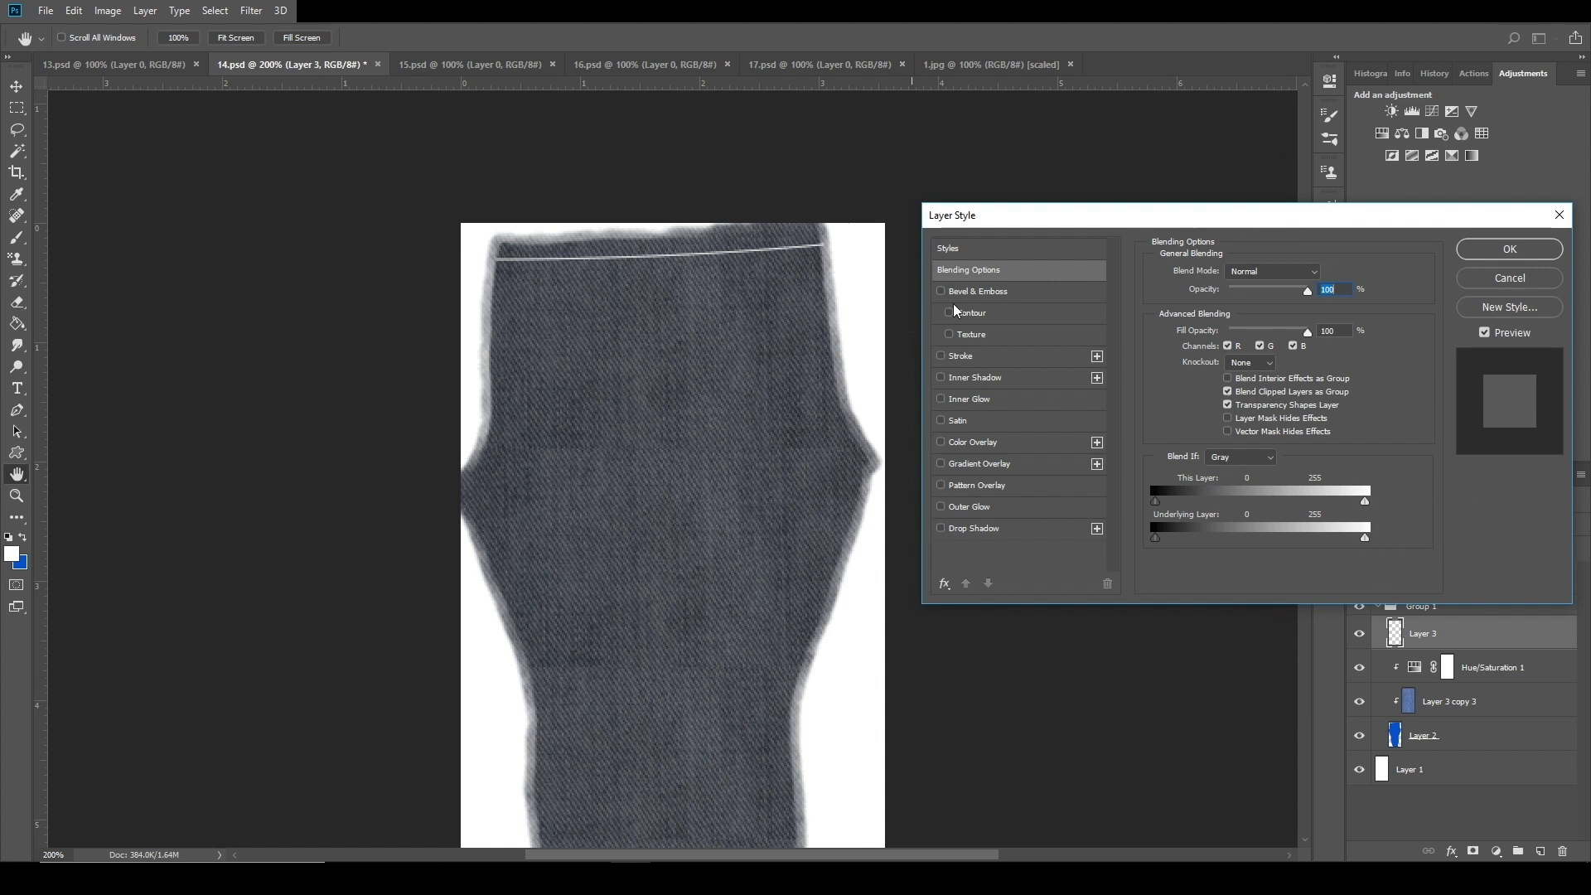
{"action": "left_click", "coordinate": [942, 507]}
{"action": "left_click", "coordinate": [972, 505]}
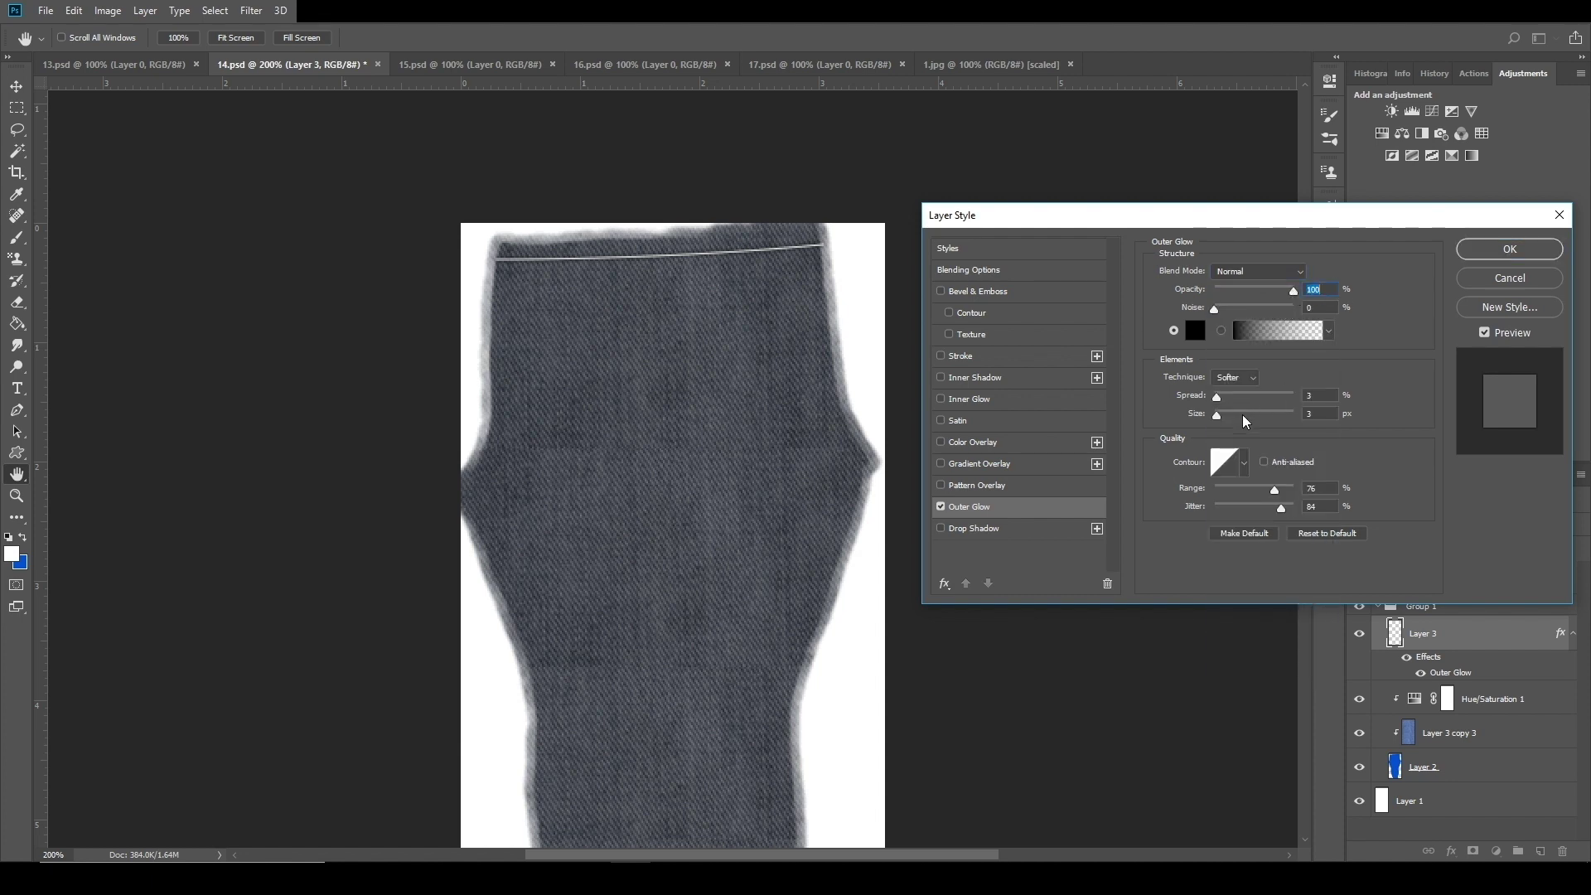
{"action": "mouse_move", "coordinate": [1274, 493]}
{"action": "left_mouse_down"}
{"action": "mouse_move", "coordinate": [1224, 495]}
{"action": "mouse_move", "coordinate": [1250, 496]}
{"action": "left_mouse_up"}
{"action": "left_click_drag", "start_coordinate": [1217, 414], "coordinate": [1220, 416]}
{"action": "key", "text": "p"}
{"action": "left_click", "coordinate": [1471, 279]}
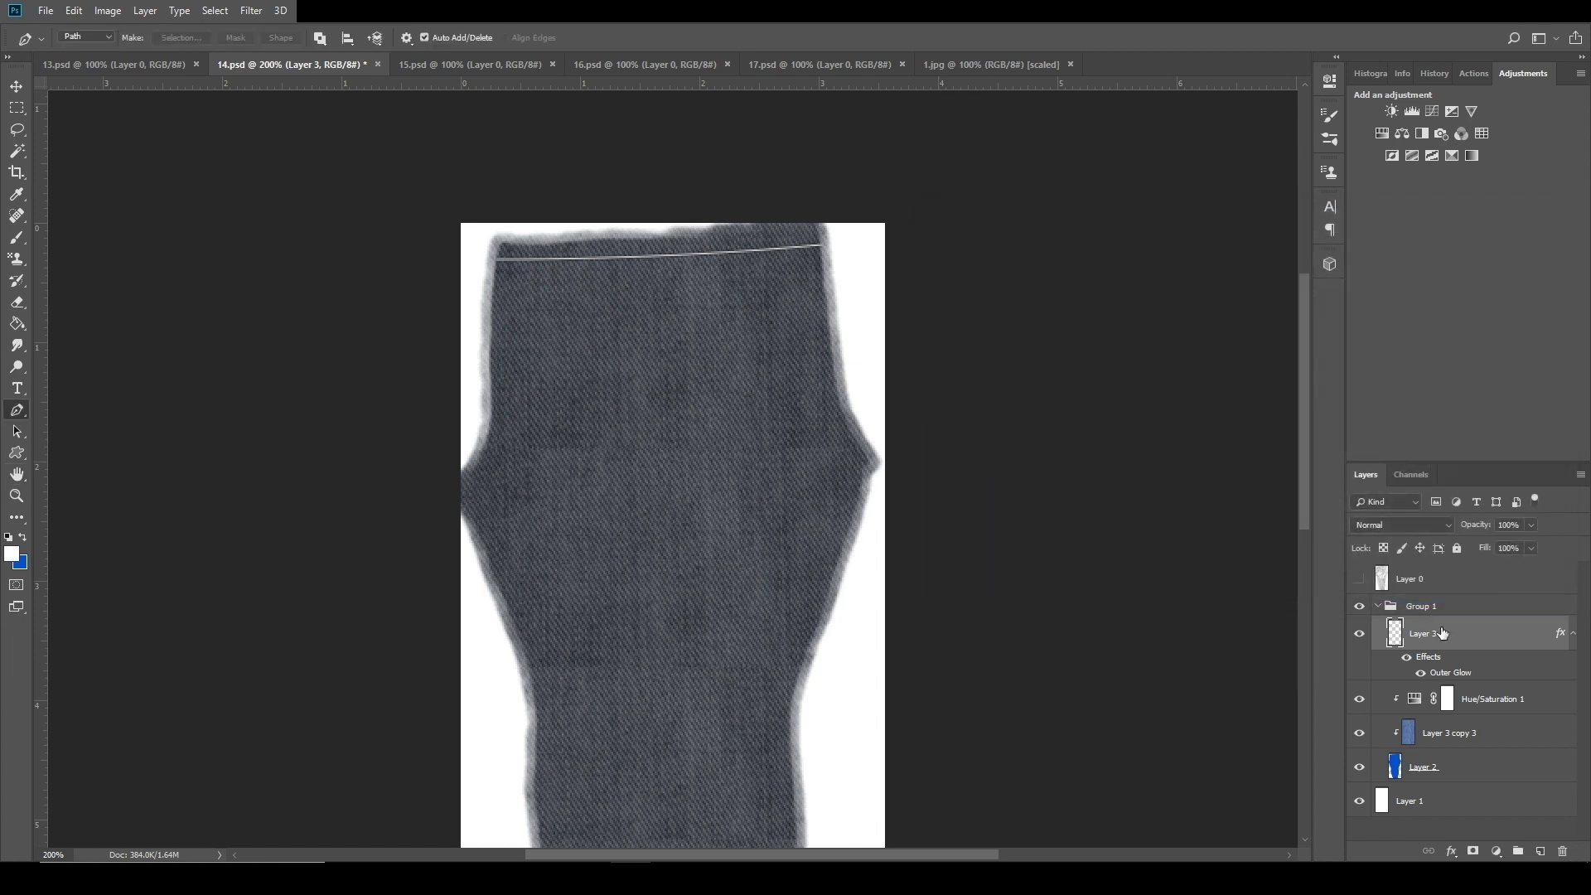
Try Color Burn, Screen, Lighter Color and Overlay blending on the stitch line layer, then return it to Normal.
{"action": "left_click", "coordinate": [1446, 525]}
{"action": "left_click", "coordinate": [1409, 167]}
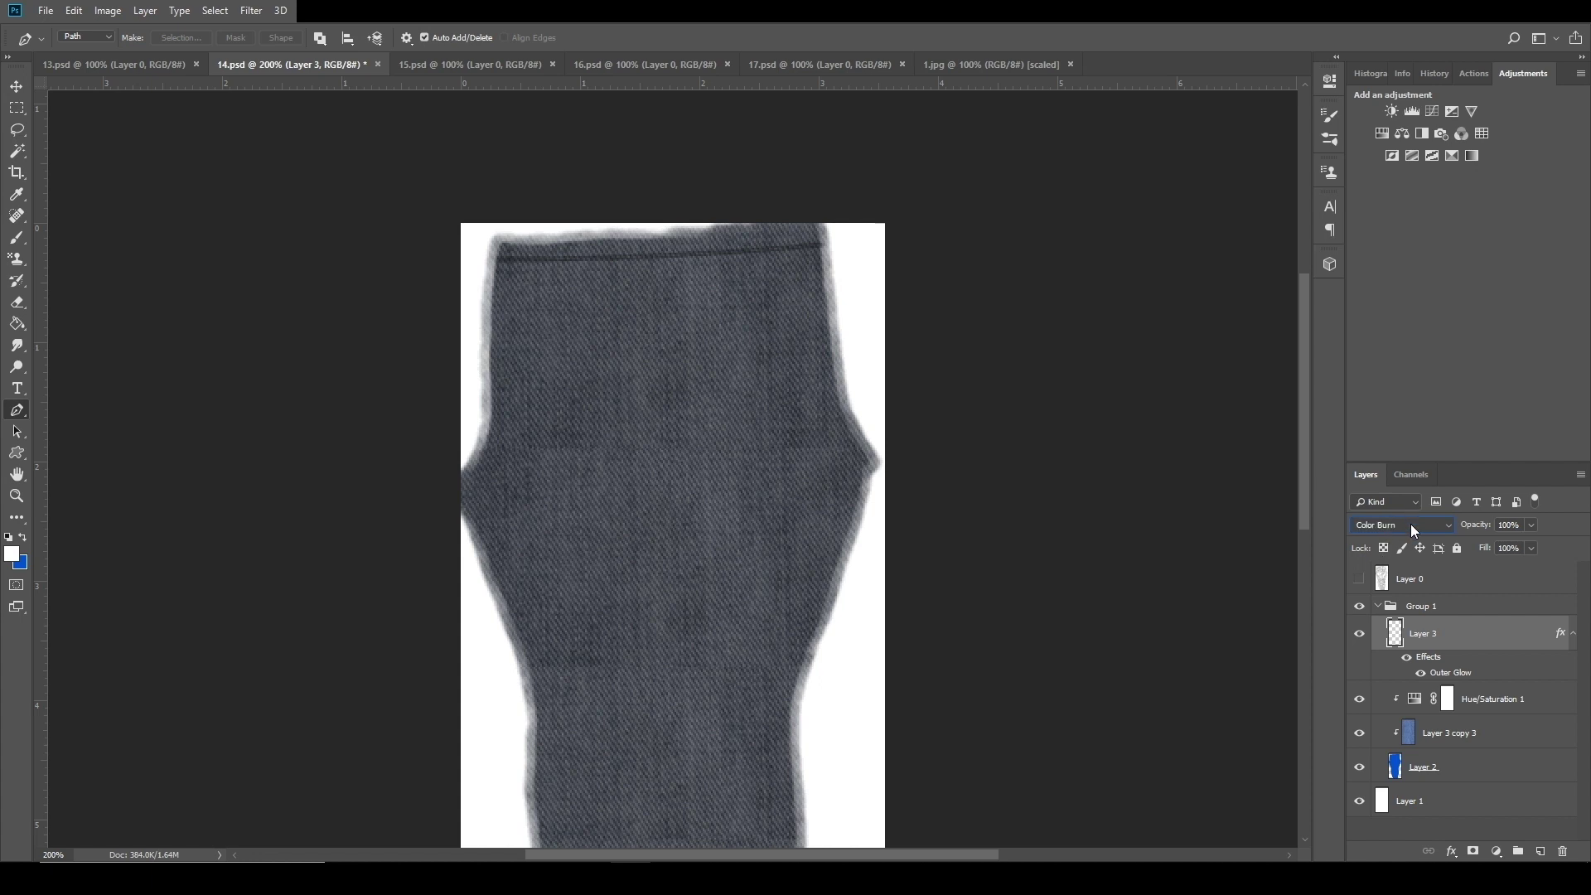
{"action": "scroll", "coordinate": [1419, 524], "scroll_direction": "down", "scroll_amount": 1}
{"action": "scroll", "coordinate": [1419, 523], "scroll_direction": "down", "scroll_amount": 1}
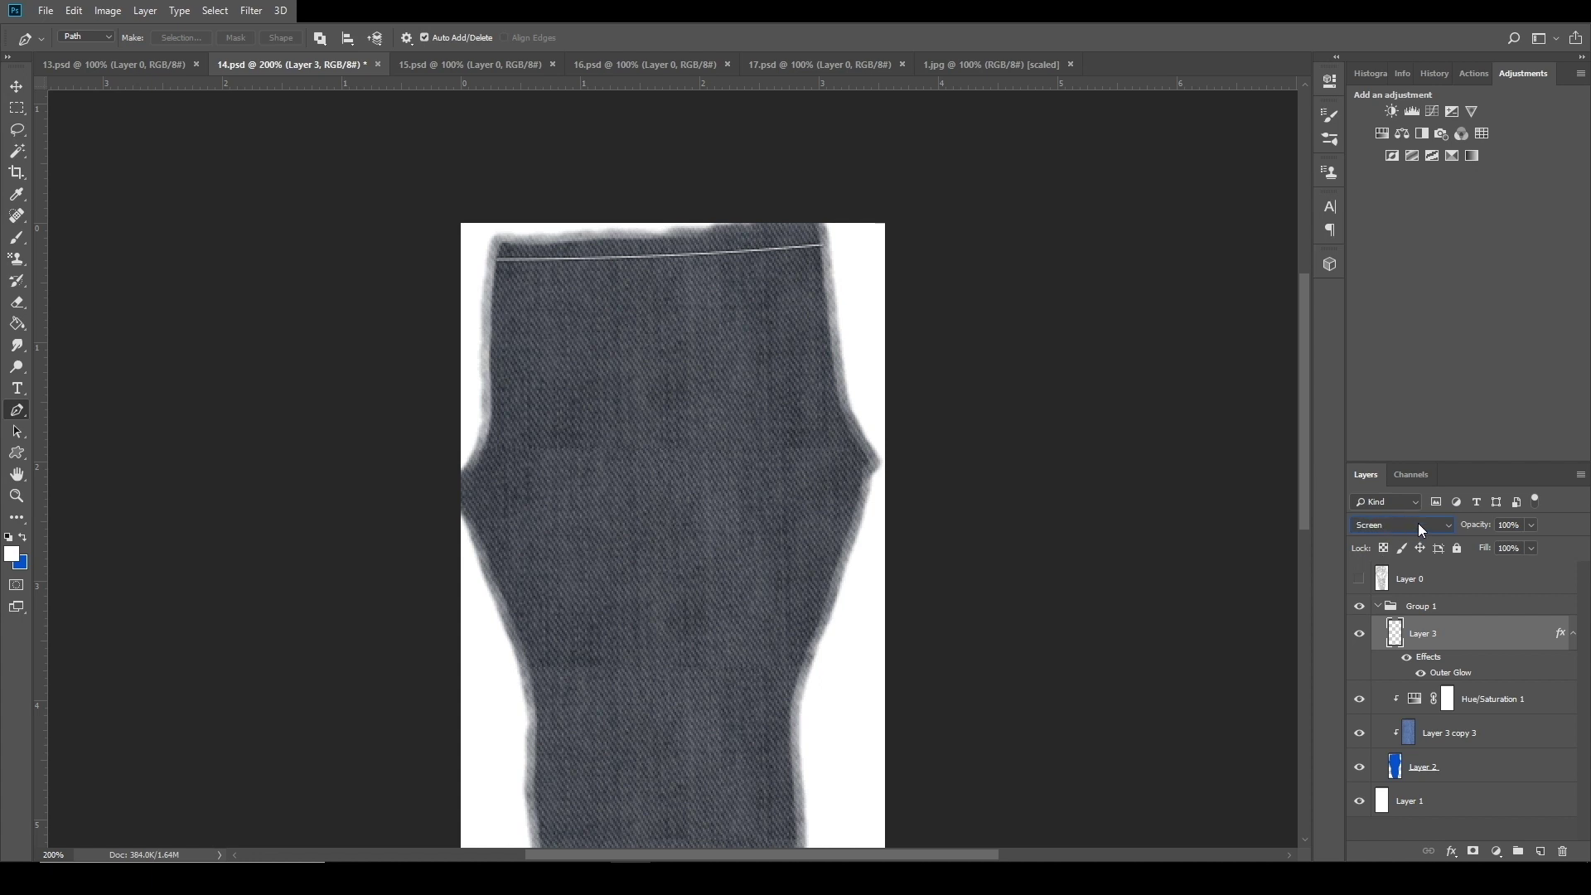
{"action": "scroll", "coordinate": [1418, 523], "scroll_direction": "down", "scroll_amount": 1}
{"action": "left_click", "coordinate": [1419, 524]}
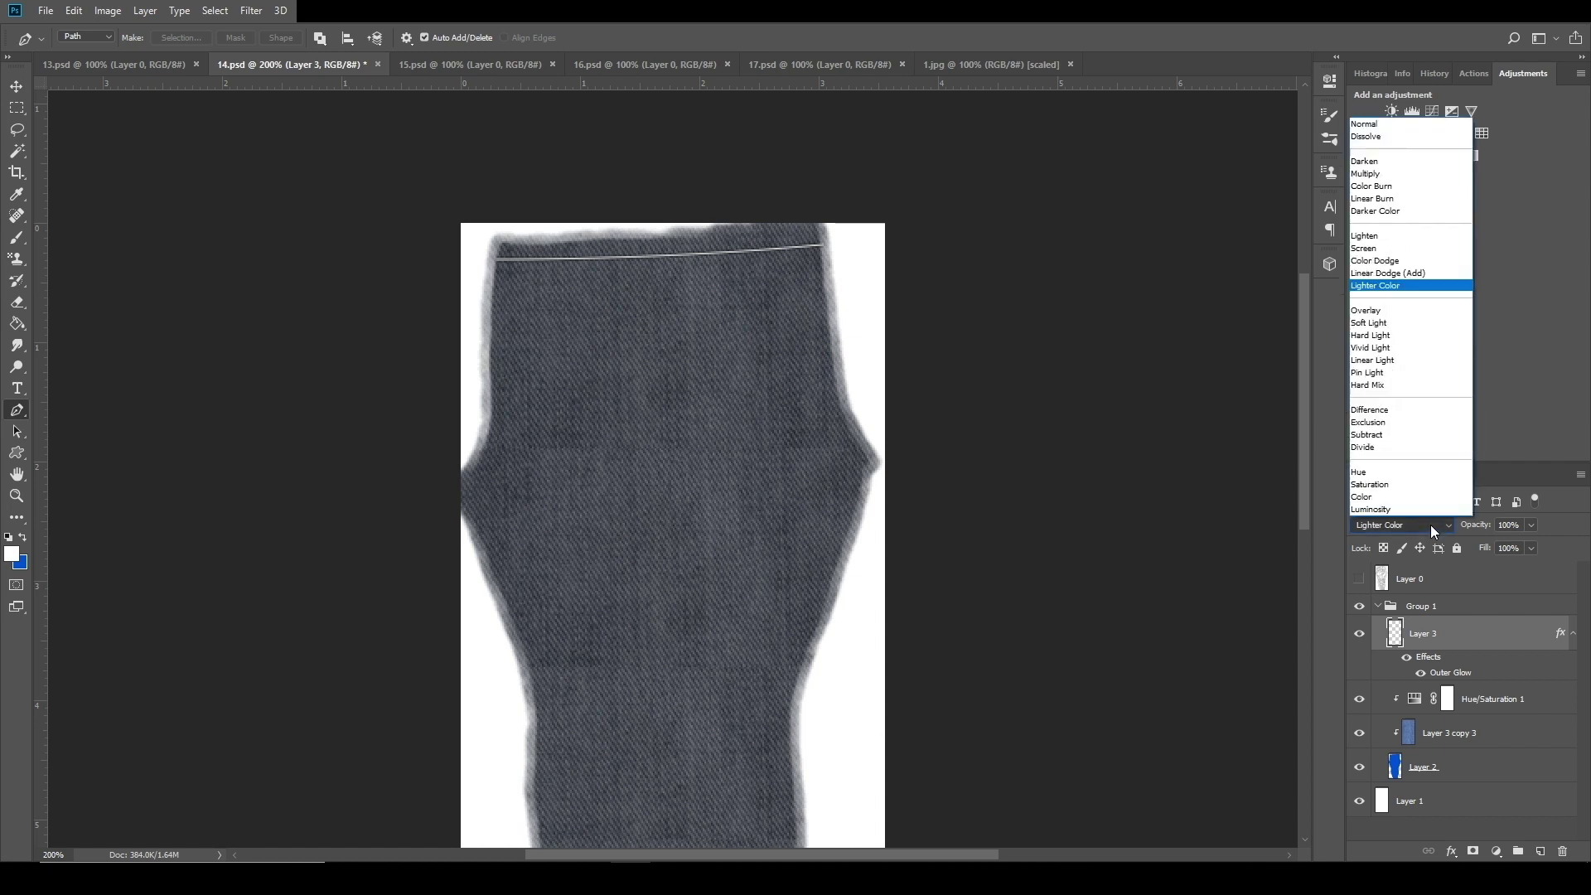
{"action": "left_click", "coordinate": [1385, 312]}
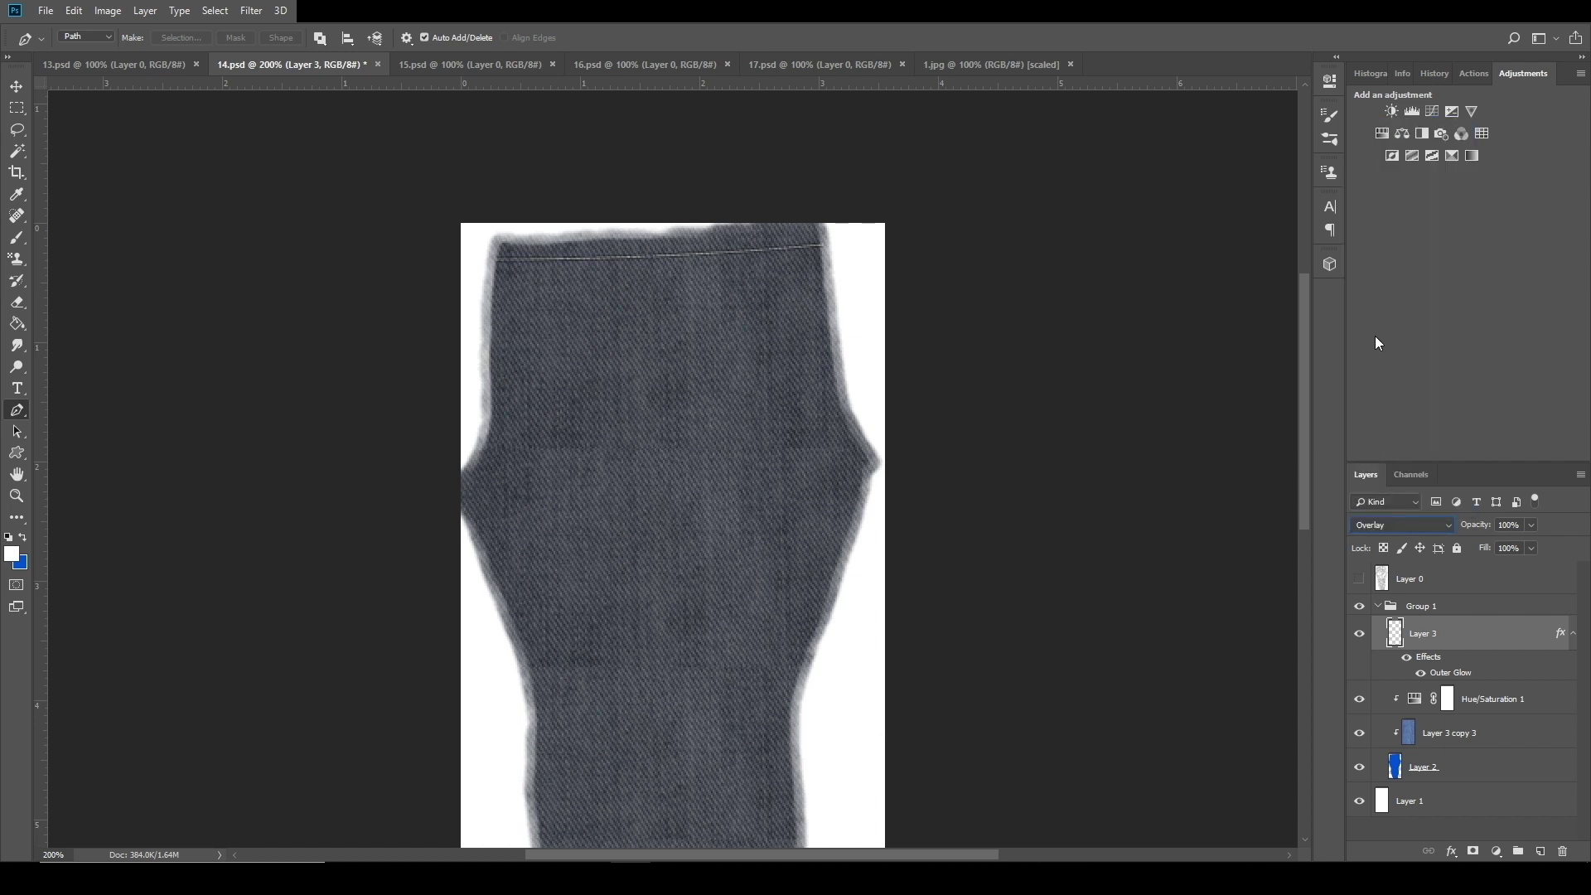
{"action": "left_click", "coordinate": [1399, 519]}
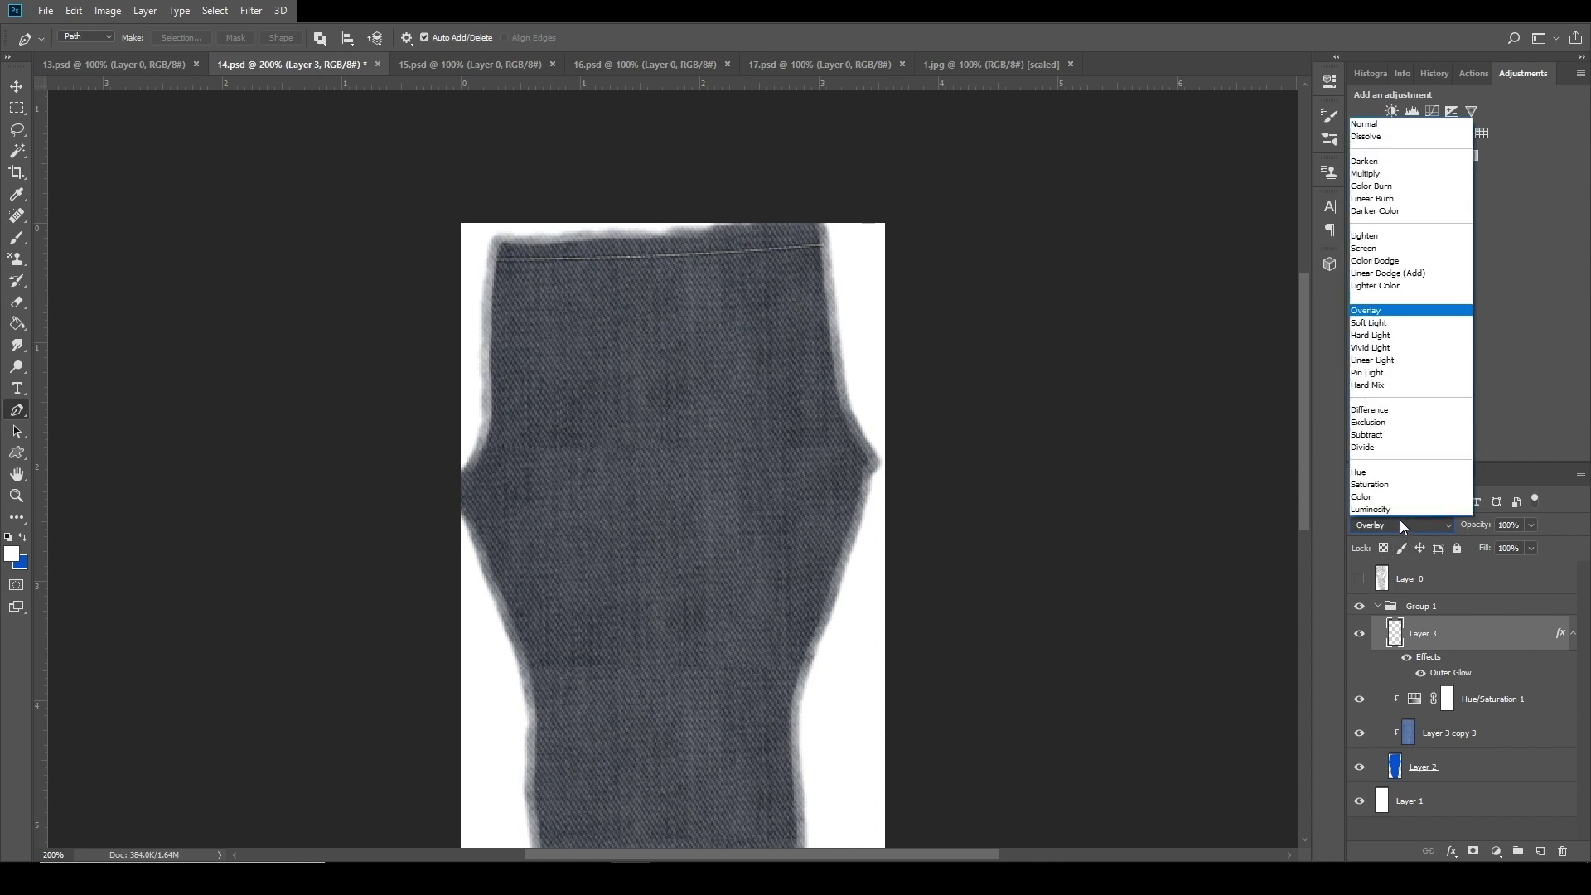
{"action": "left_click", "coordinate": [1385, 126]}
Zoom out to 100% and save the texture as the JPEG 14.jpg in the Textures folder at Maximum quality 12.
{"action": "left_click", "coordinate": [16, 495]}
{"action": "left_click", "coordinate": [89, 38]}
{"action": "left_click", "coordinate": [654, 417]}
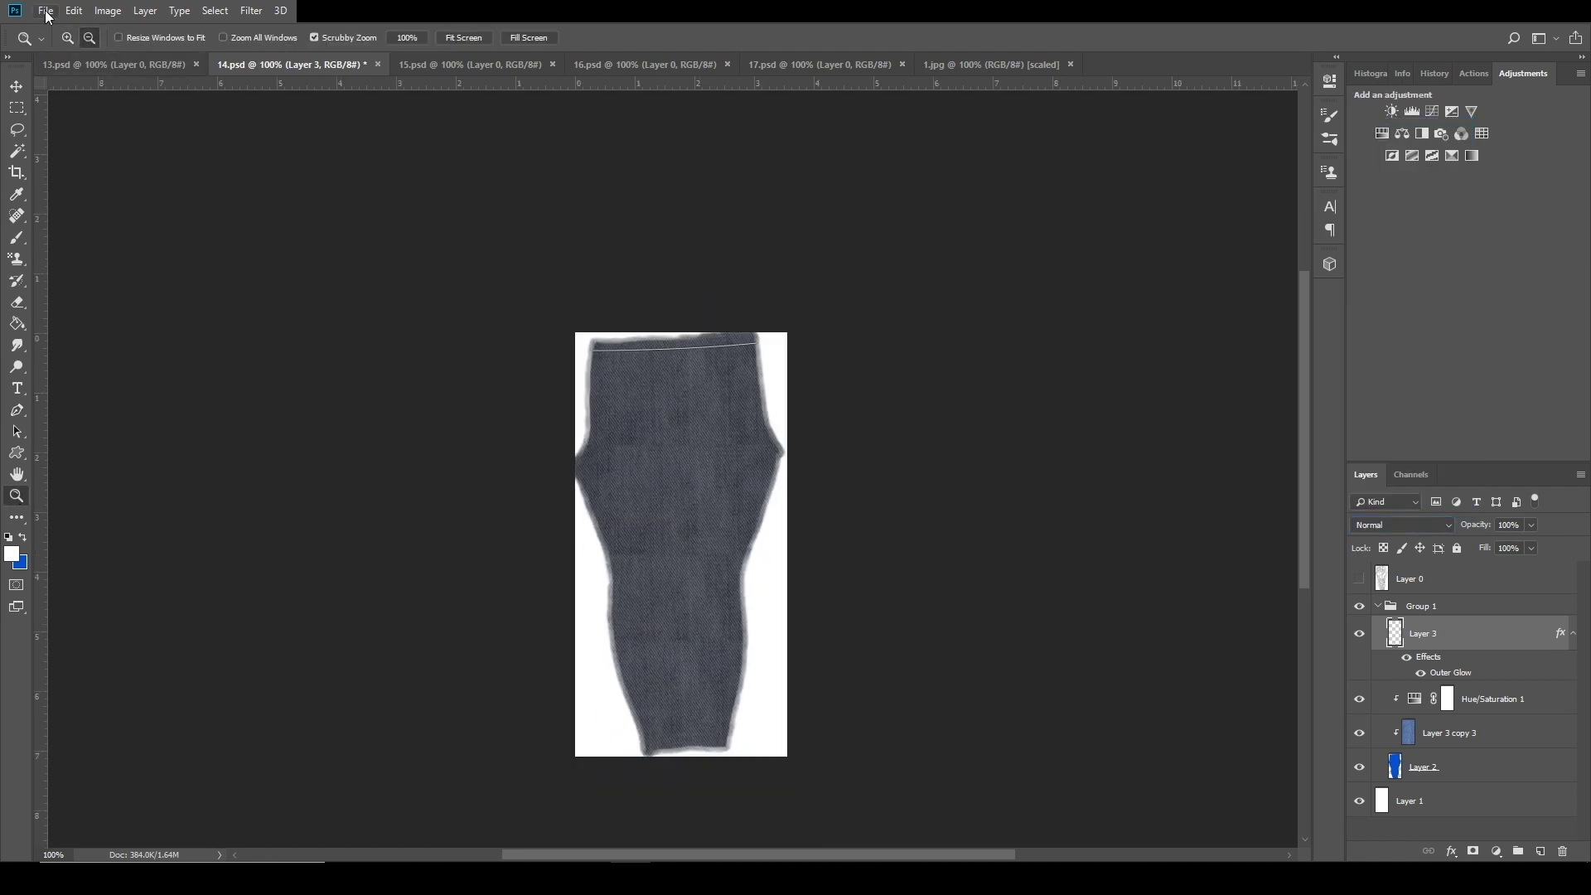
{"action": "left_click", "coordinate": [46, 10]}
{"action": "left_click", "coordinate": [83, 195]}
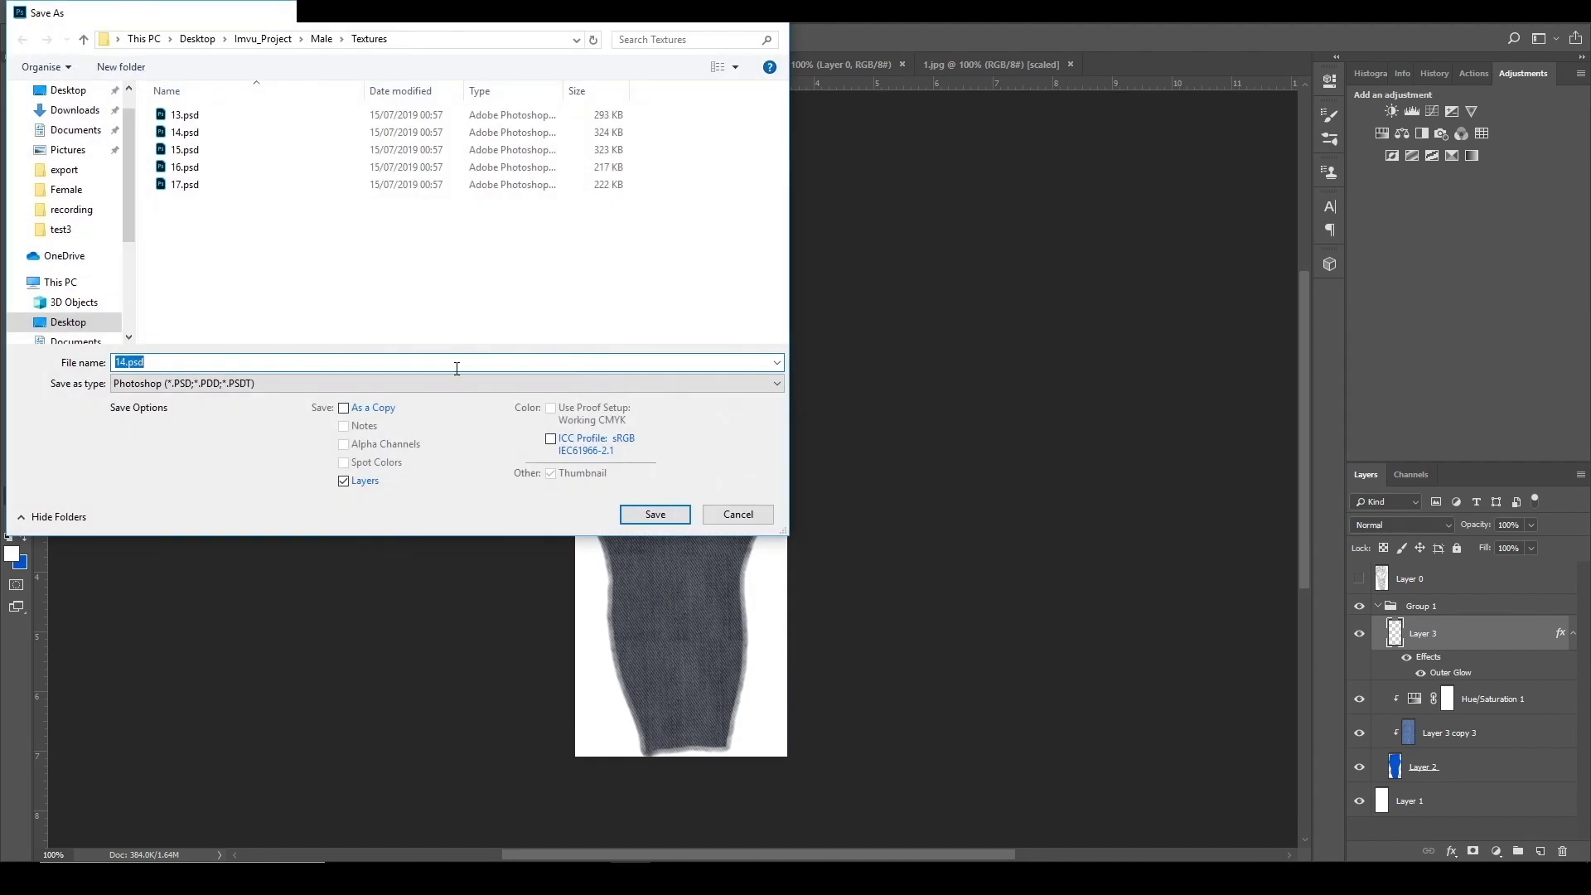
{"action": "left_click", "coordinate": [249, 384]}
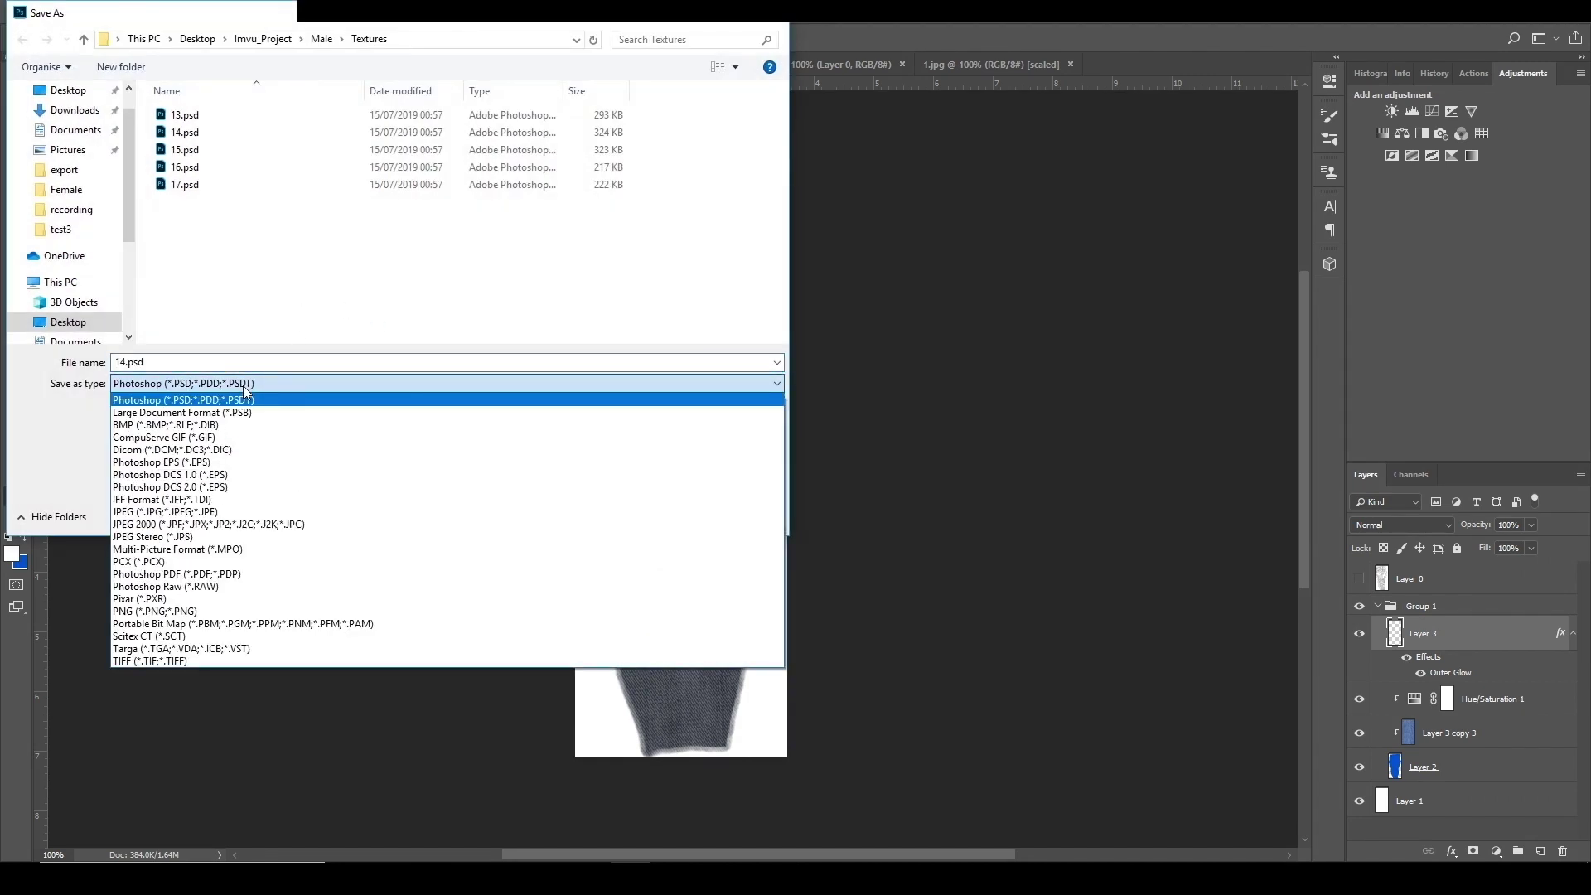
{"action": "left_click", "coordinate": [593, 512]}
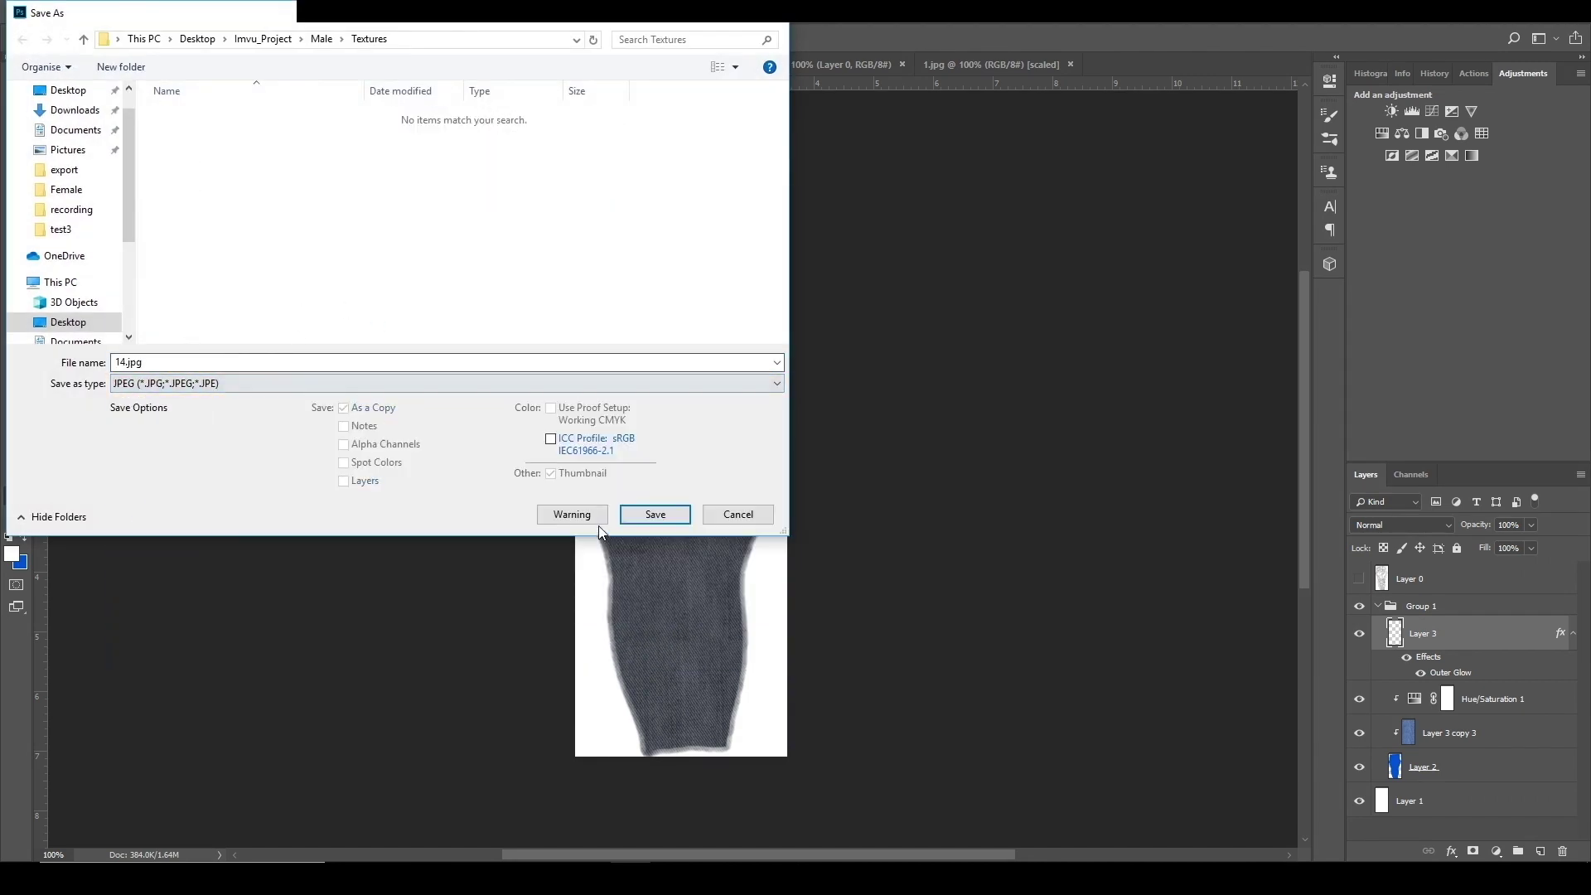
{"action": "left_click", "coordinate": [653, 515]}
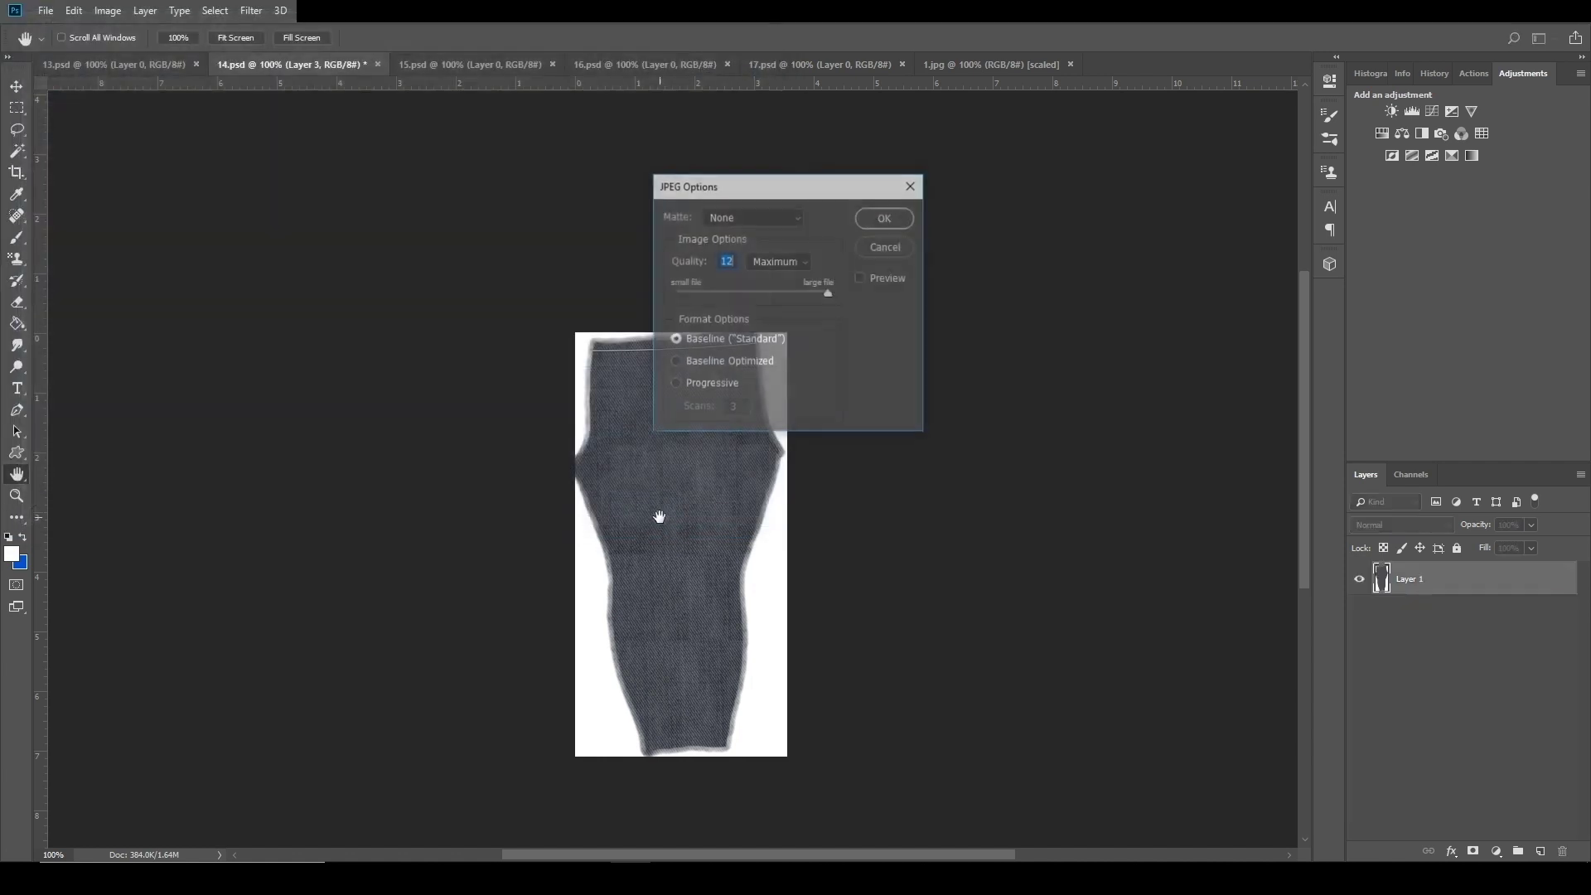
{"action": "left_click", "coordinate": [886, 217]}
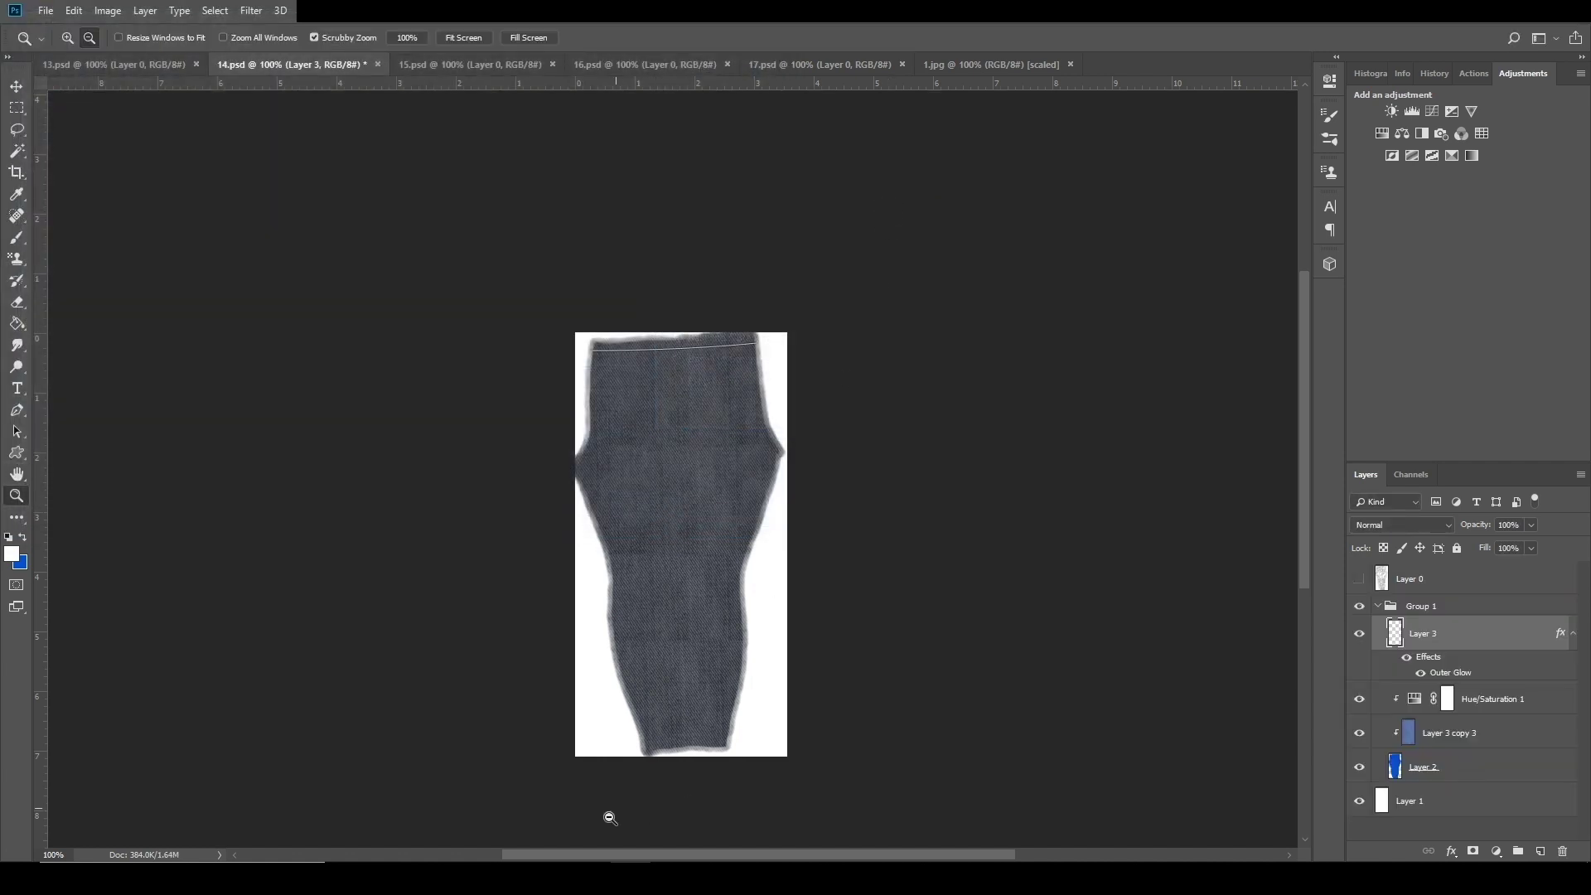
Switch to the IMVU editor and load the saved 14.jpg from the Male project's Textures folder as the texture of material 14.
{"action": "key", "text": "alt+Tab"}
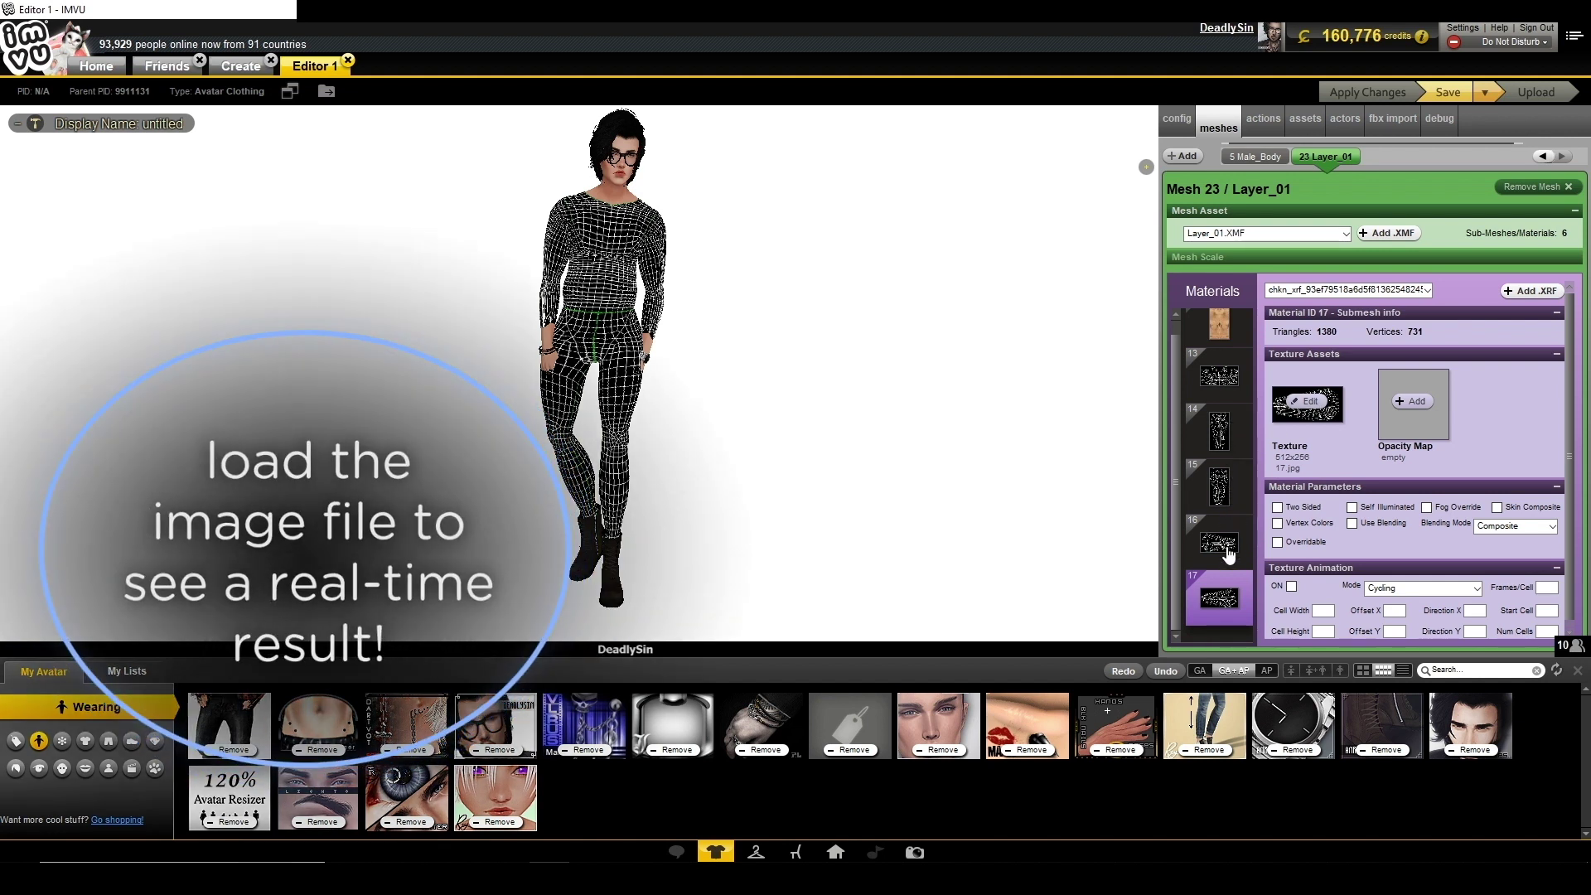
{"action": "left_click", "coordinate": [1225, 473]}
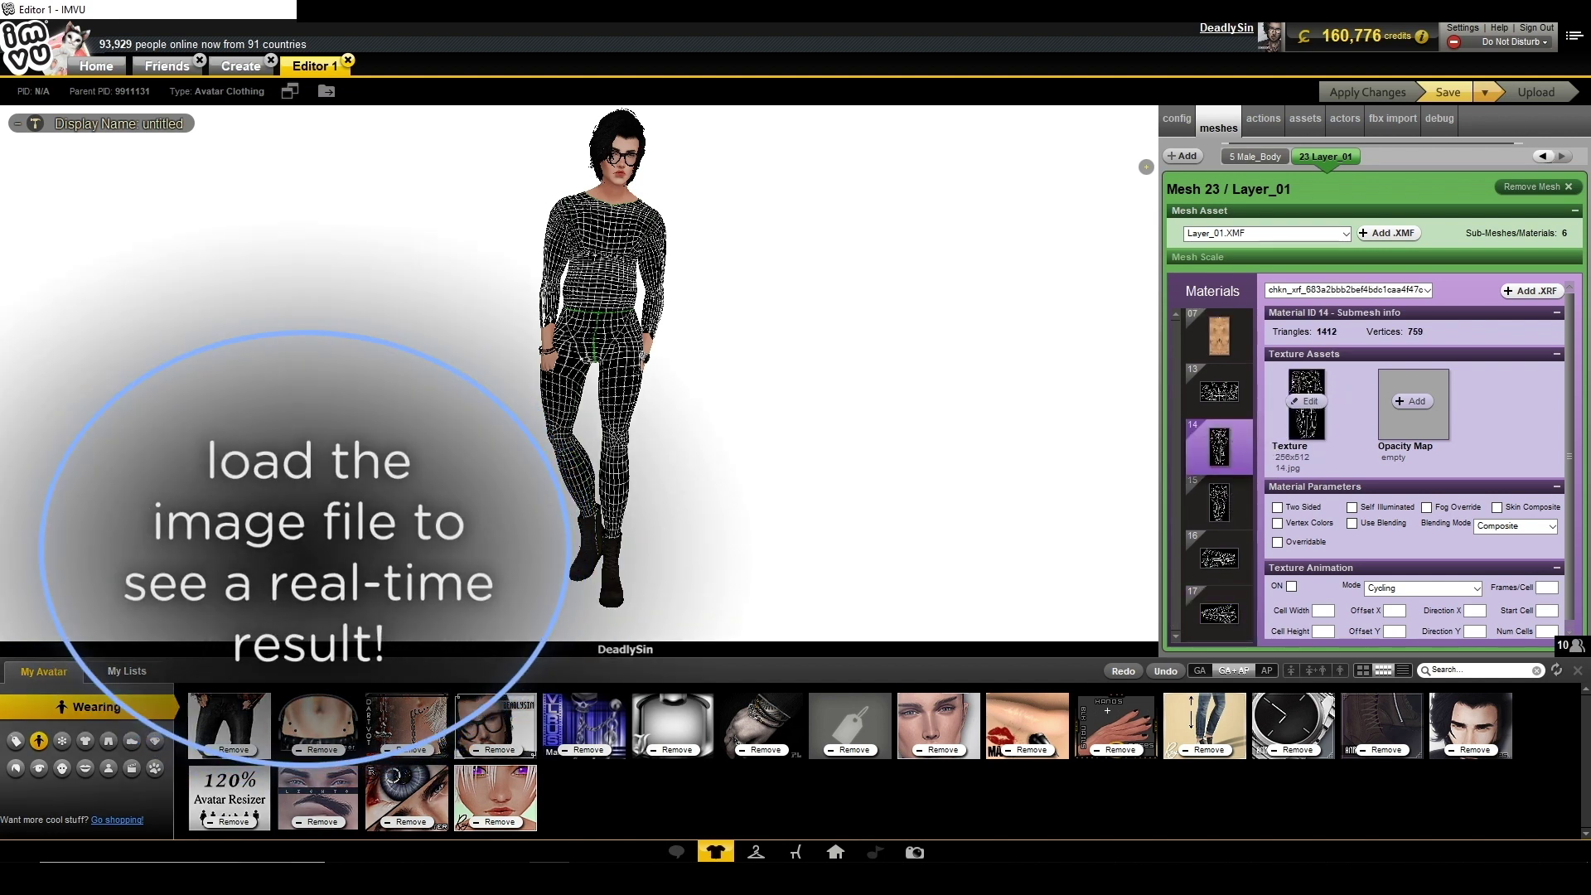
{"action": "key", "text": "alt+Tab"}
{"action": "key", "text": "alt+Tab"}
{"action": "left_click", "coordinate": [1307, 401]}
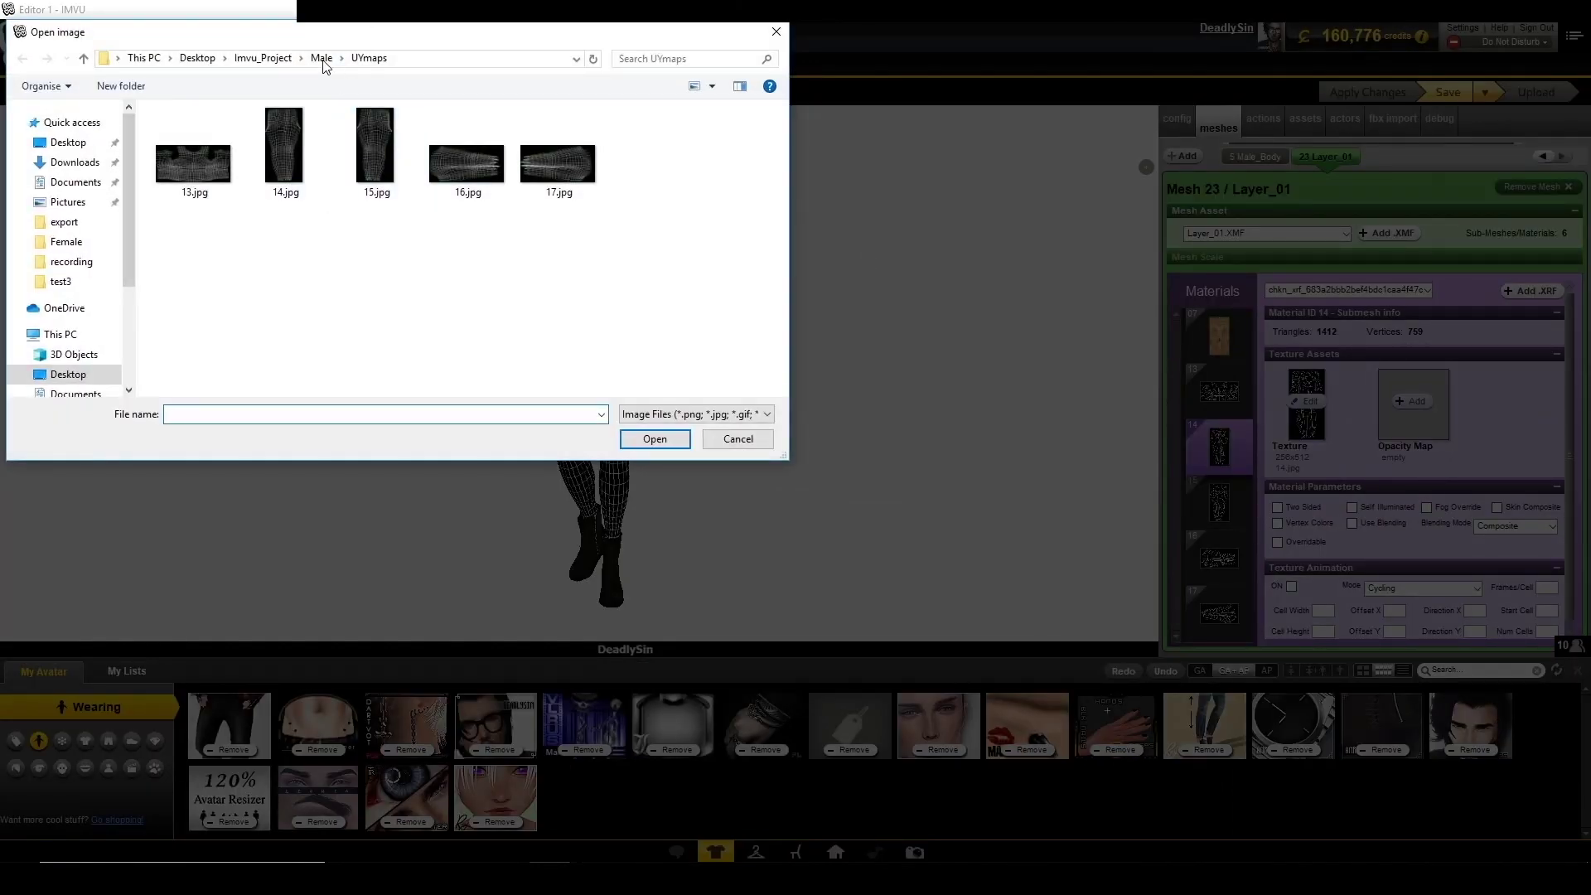
{"action": "left_click", "coordinate": [193, 58]}
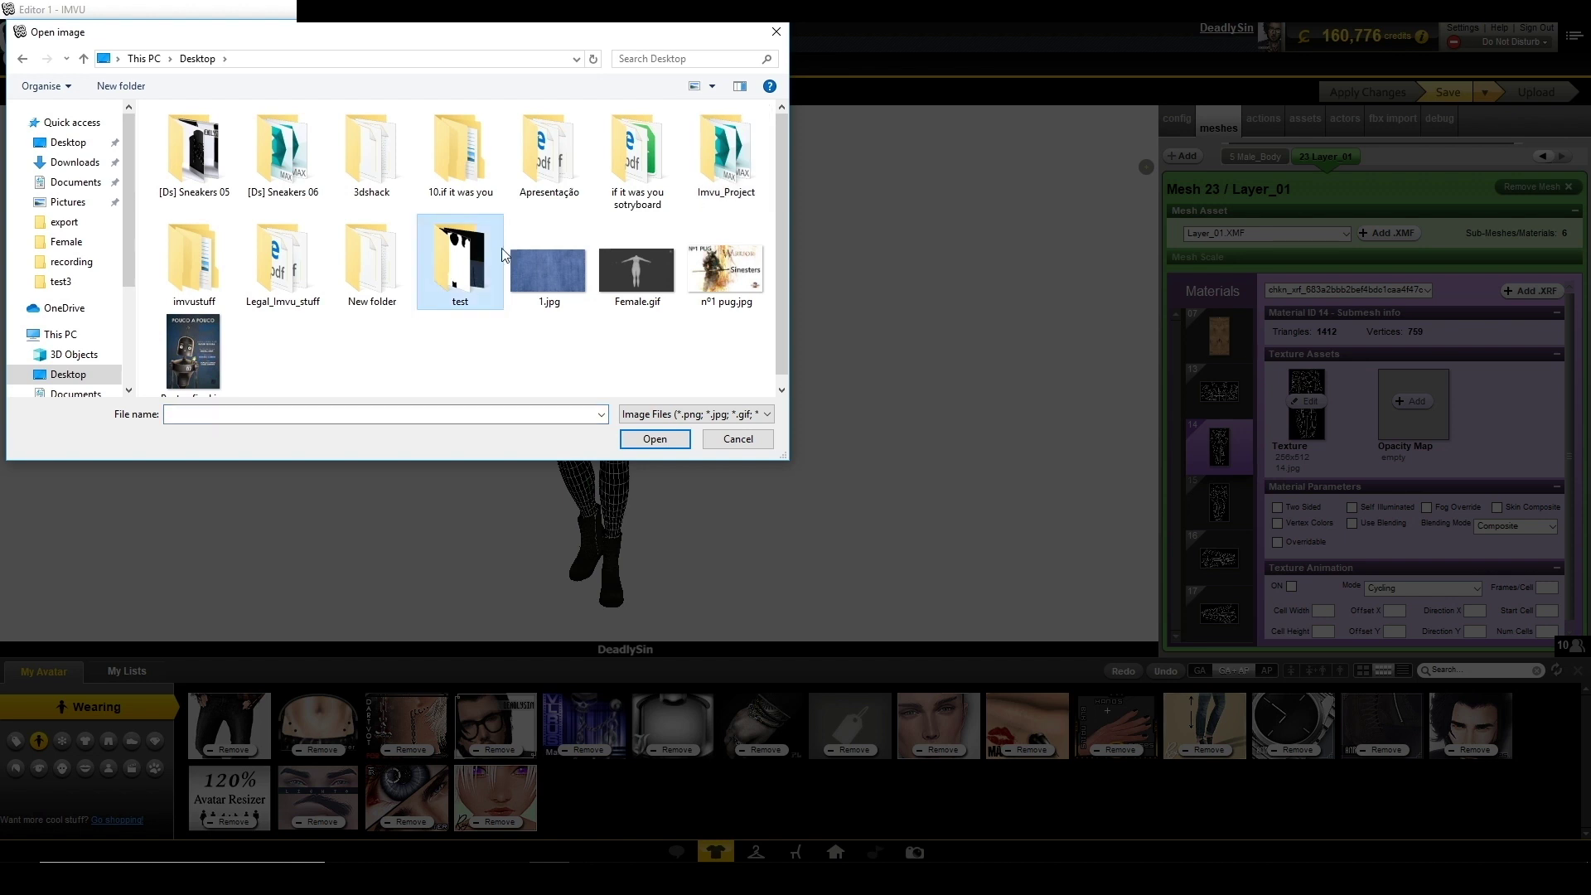
{"action": "double_click", "coordinate": [758, 177]}
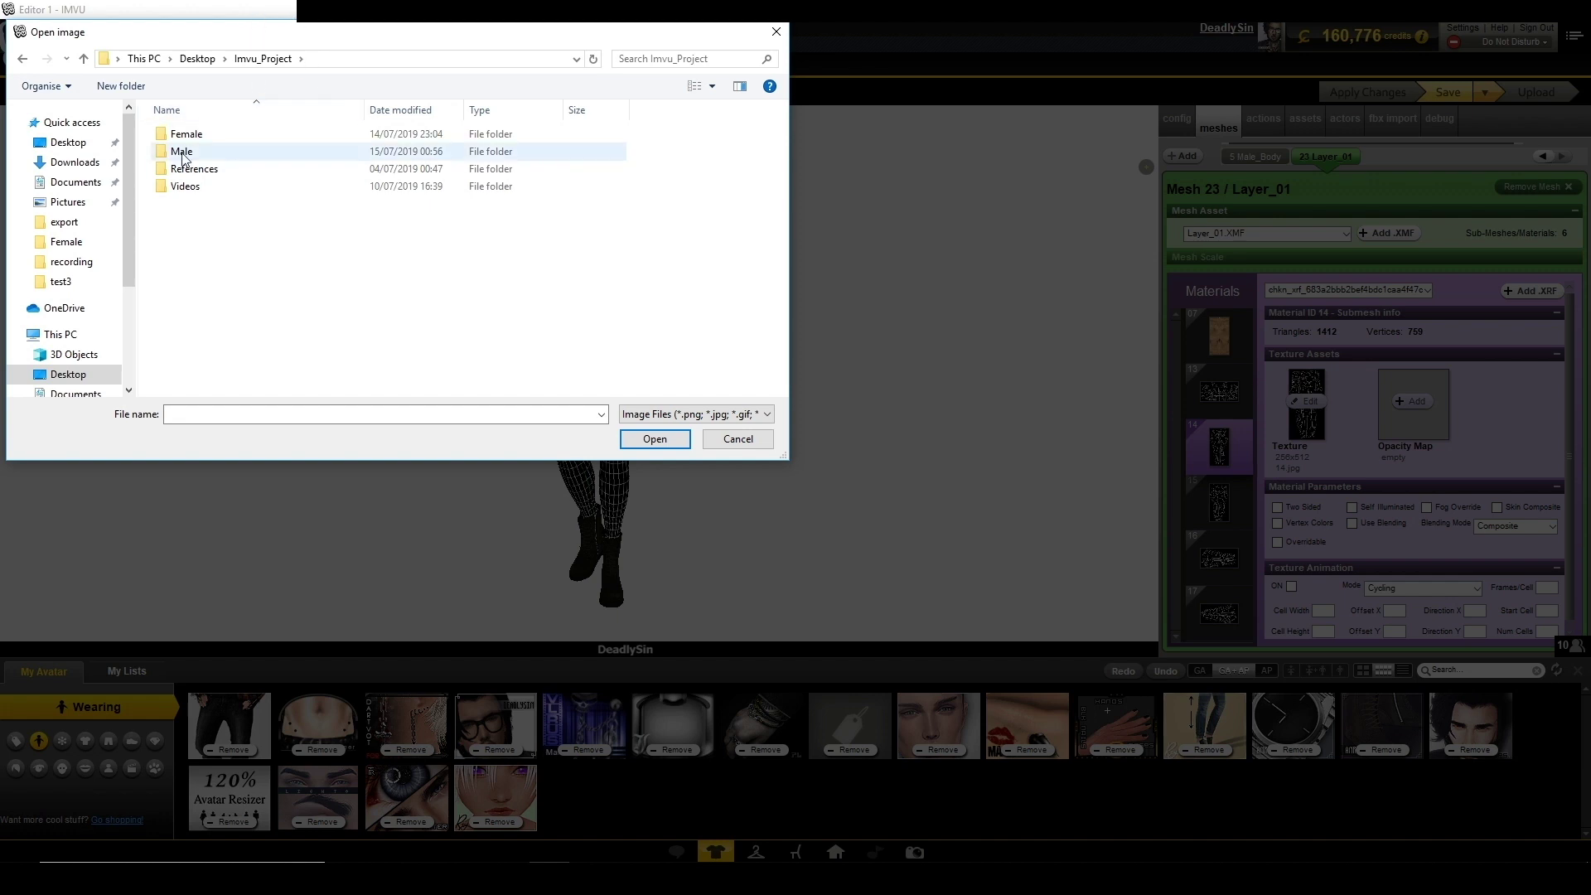
{"action": "double_click", "coordinate": [179, 151]}
{"action": "left_click_drag", "start_coordinate": [453, 38], "coordinate": [0, 150]}
{"action": "key", "text": "Escape"}
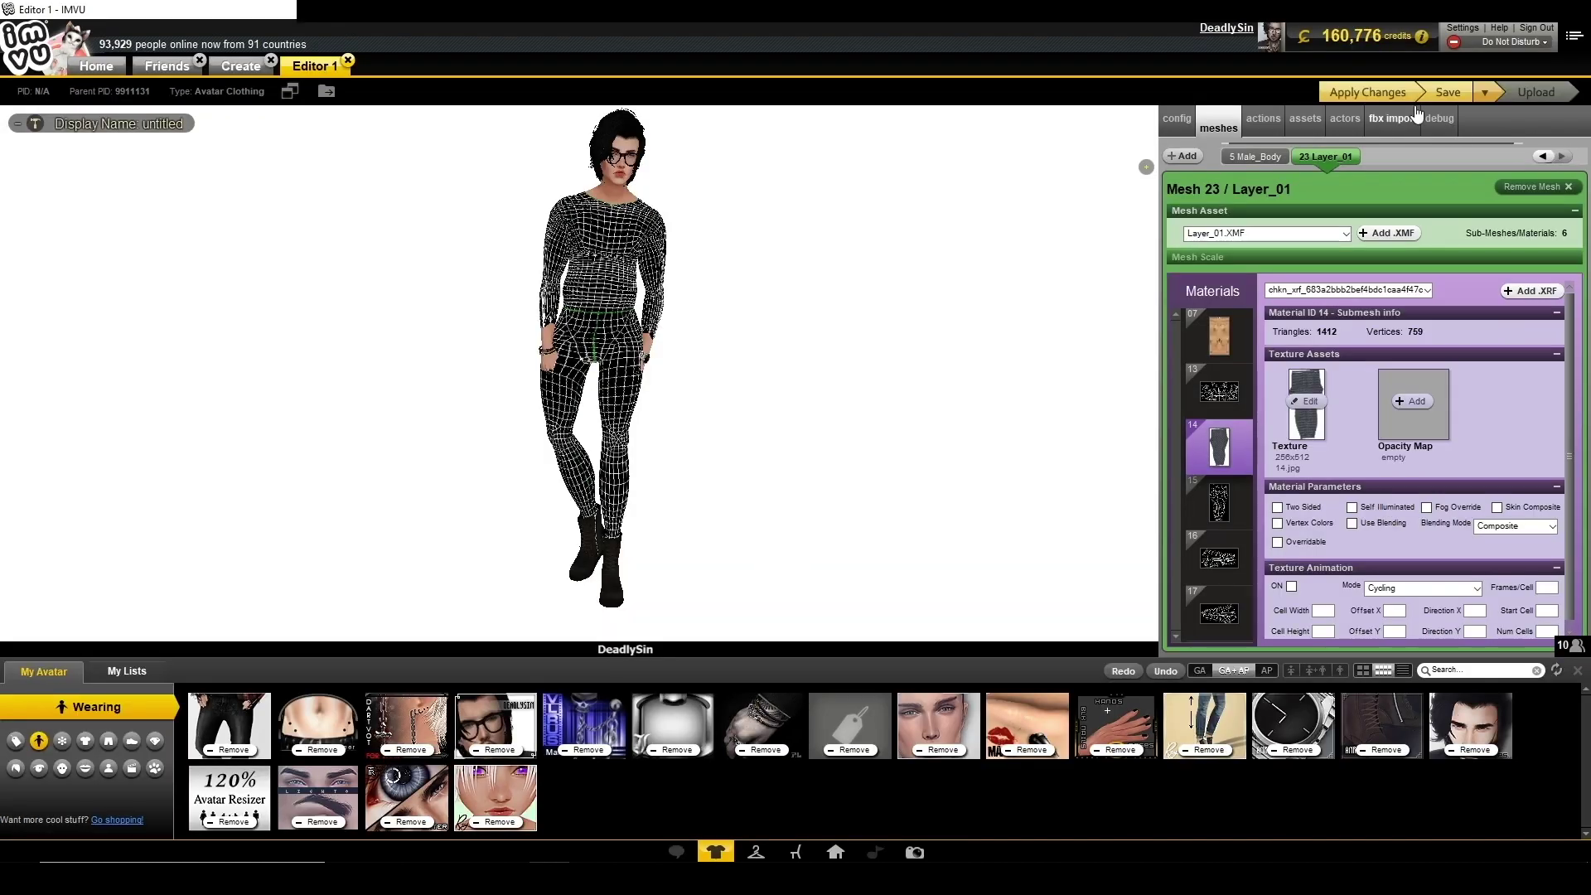
Apply the texture change to the avatar and examine the denim leg up close from the side.
{"action": "left_click", "coordinate": [1347, 93]}
{"action": "scroll", "coordinate": [739, 390], "scroll_direction": "up", "scroll_amount": 5}
{"action": "left_click_drag", "start_coordinate": [817, 419], "coordinate": [667, 806]}
{"action": "scroll", "coordinate": [856, 429], "scroll_direction": "down", "scroll_amount": 3}
{"action": "scroll", "coordinate": [703, 426], "scroll_direction": "up", "scroll_amount": 3}
{"action": "scroll", "coordinate": [827, 419], "scroll_direction": "down", "scroll_amount": 3}
{"action": "scroll", "coordinate": [828, 423], "scroll_direction": "up", "scroll_amount": 2}
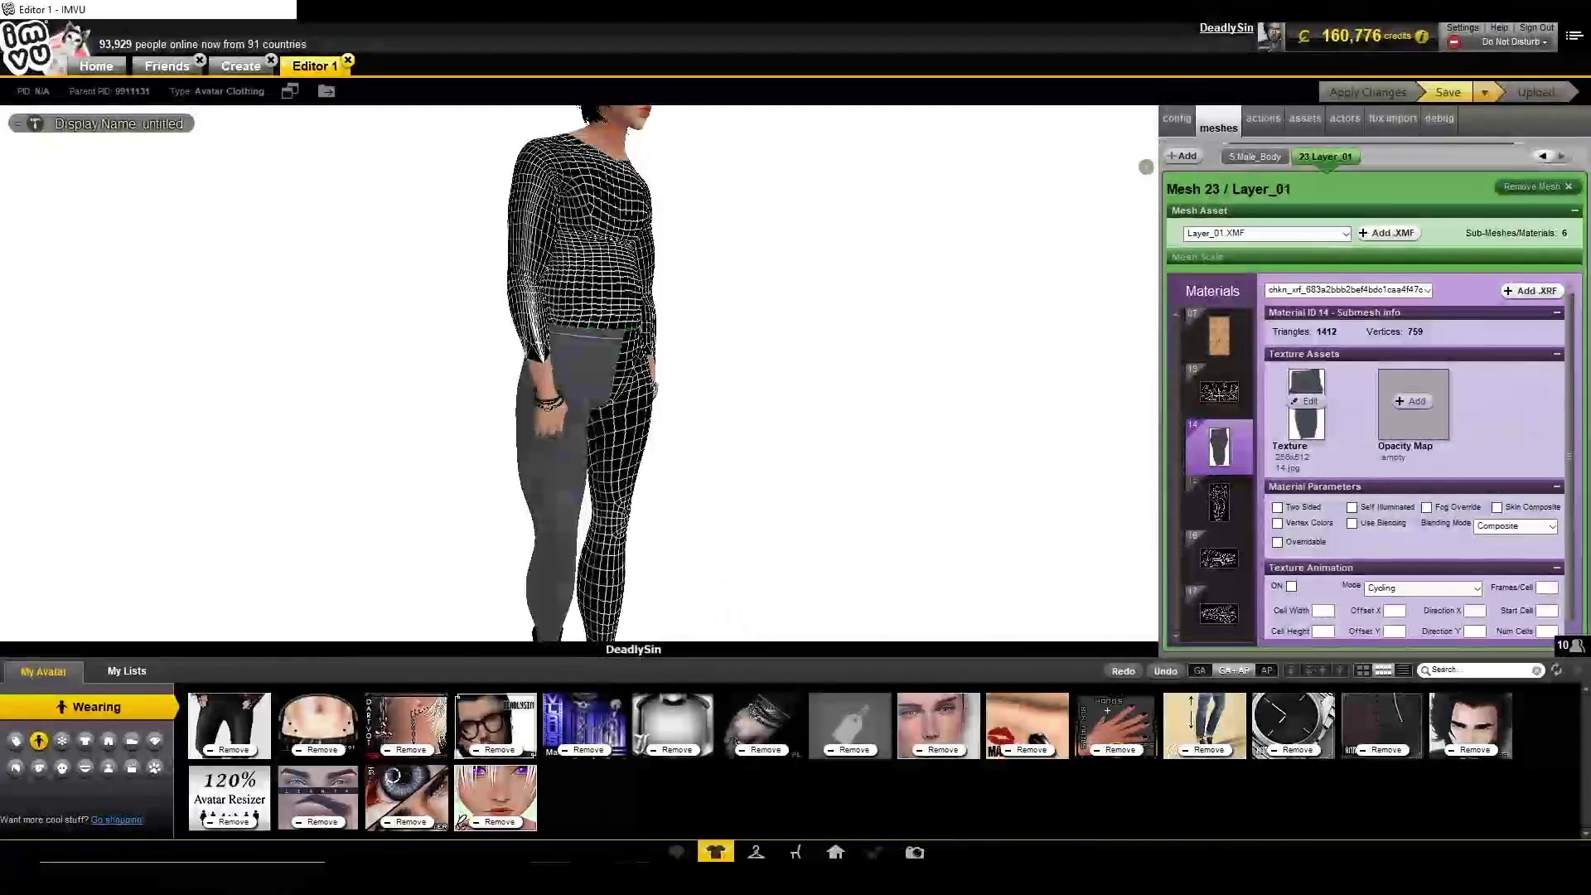
Switch back to Photoshop and scale down the denim on Layer 3 copy 3, placing it over the upper trousers at the canvas's right edge.
{"action": "key", "text": "alt+Tab"}
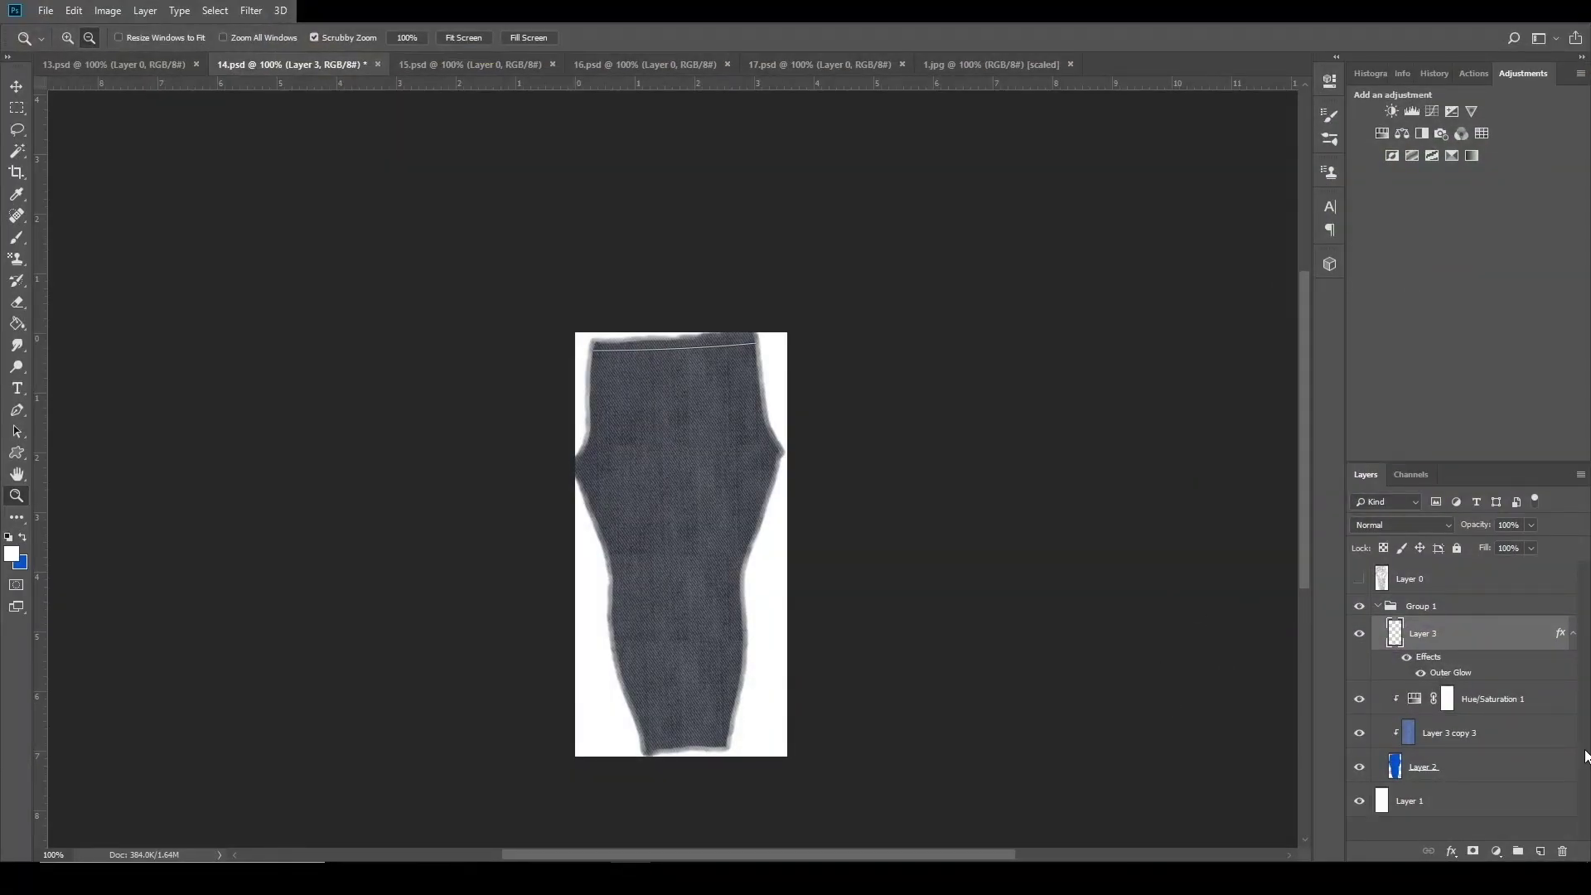
{"action": "left_click", "coordinate": [1517, 744]}
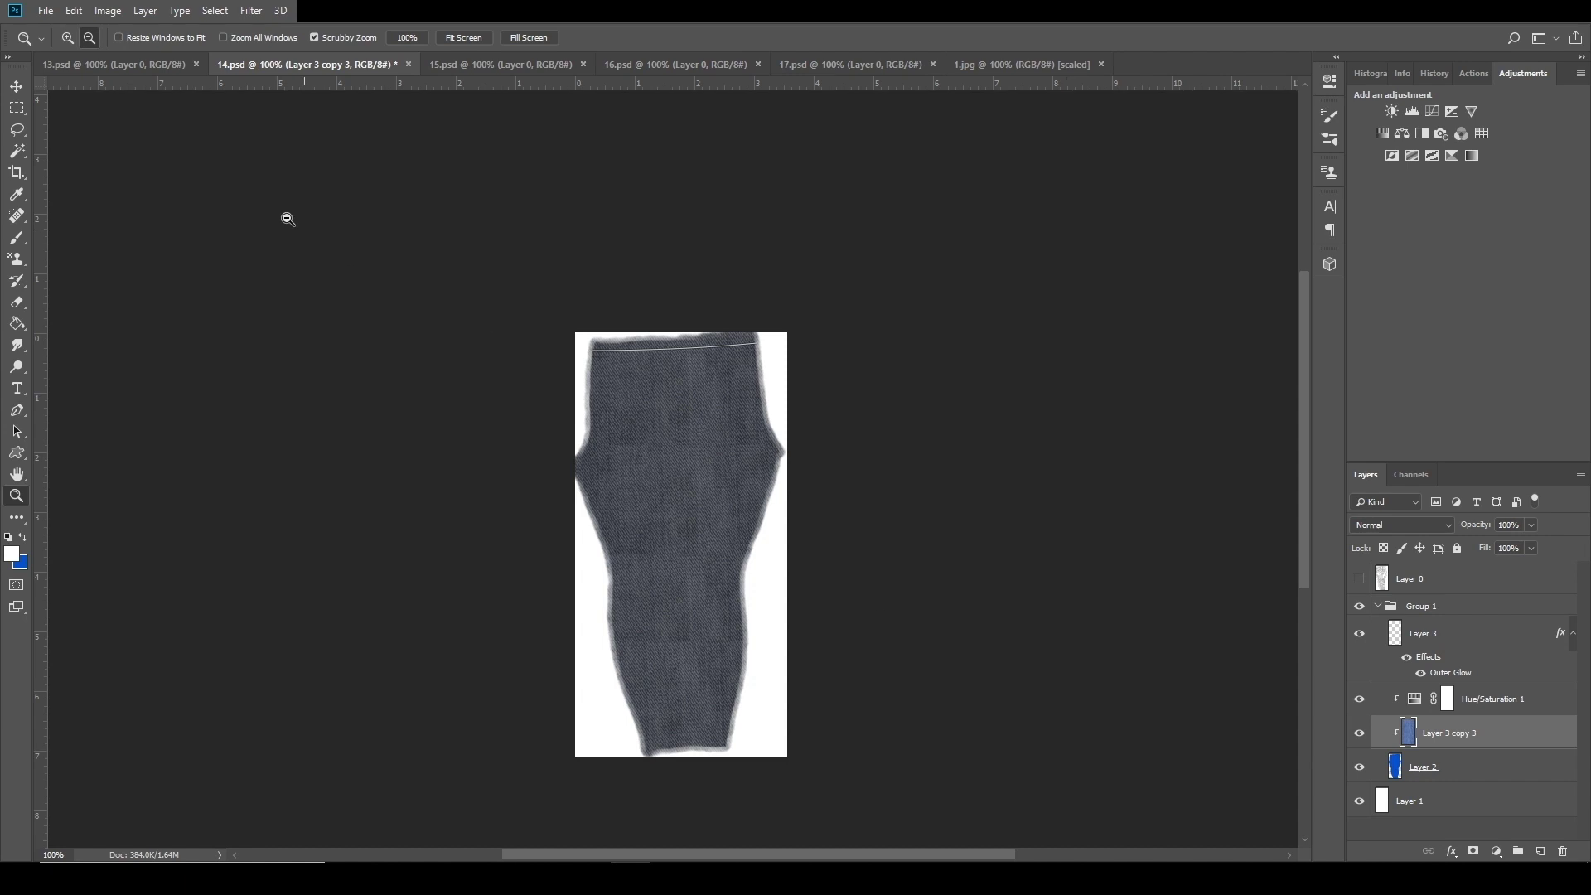
{"action": "left_click", "coordinate": [16, 86]}
{"action": "left_click_drag", "start_coordinate": [826, 781], "coordinate": [726, 604]}
{"action": "left_click_drag", "start_coordinate": [673, 493], "coordinate": [668, 455]}
Duplicate the scaled denim layer and move the copy left to cover the rest of the upper trousers.
{"action": "right_click", "coordinate": [1458, 733]}
{"action": "left_click", "coordinate": [1425, 152]}
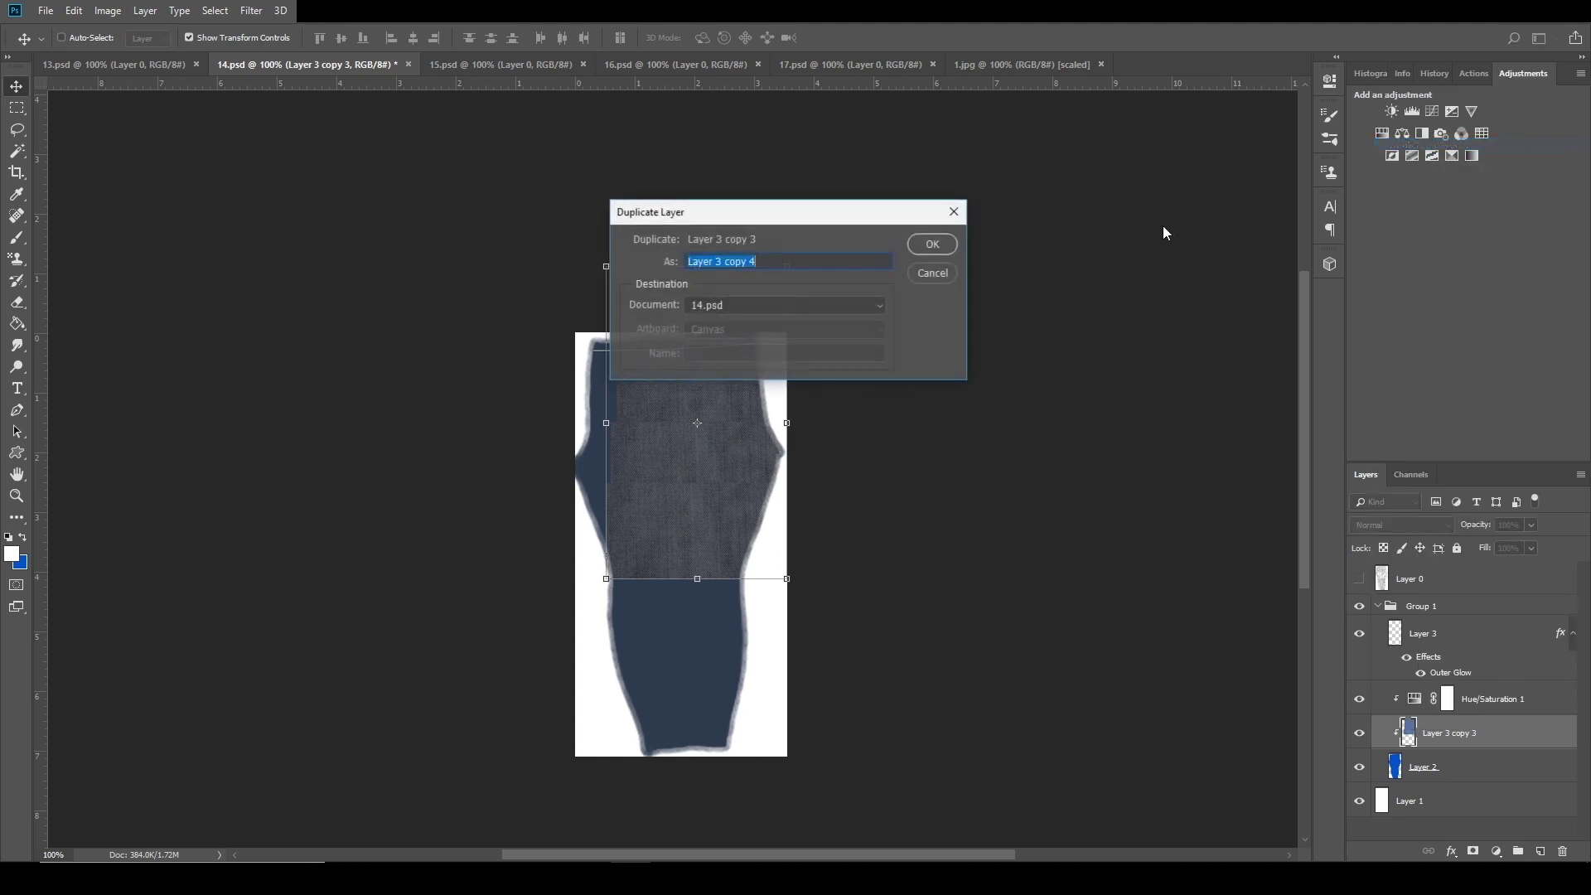
{"action": "left_click", "coordinate": [931, 244]}
{"action": "left_click_drag", "start_coordinate": [728, 472], "coordinate": [621, 479]}
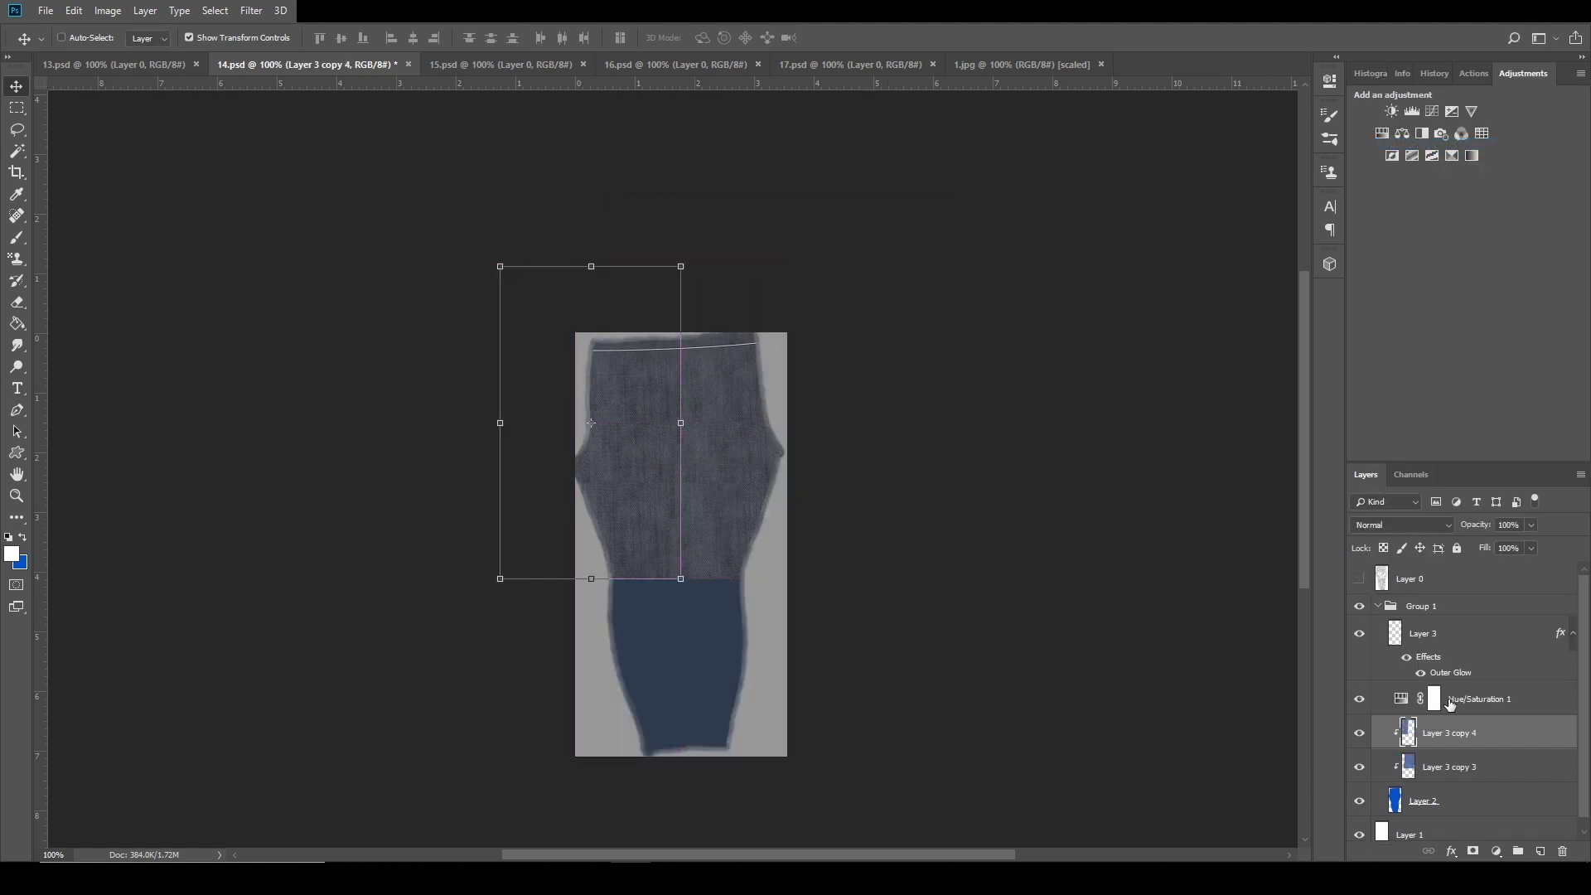
With the Hue/Saturation adjustment hidden, duplicate the denim down over the lower leg and merge the denim into one layer.
{"action": "left_click", "coordinate": [1359, 701]}
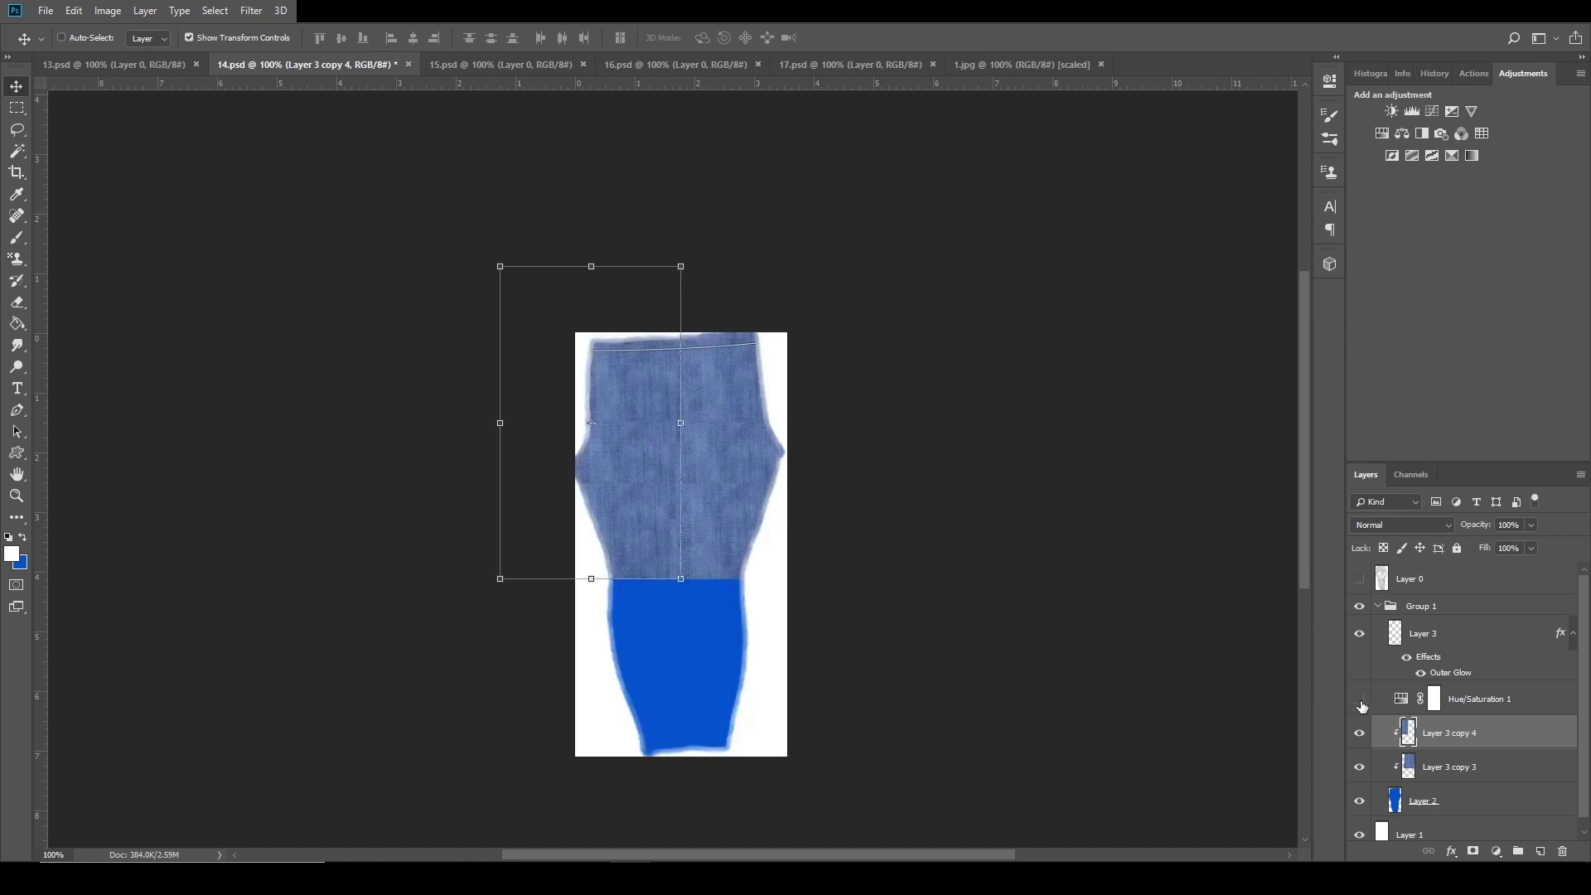
{"action": "right_click", "coordinate": [1522, 742]}
{"action": "left_click", "coordinate": [1425, 153]}
{"action": "key", "text": "Return"}
{"action": "mouse_move", "coordinate": [644, 464]}
{"action": "left_mouse_down"}
{"action": "mouse_move", "coordinate": [725, 705]}
{"action": "mouse_move", "coordinate": [719, 684]}
{"action": "left_mouse_up"}
{"action": "key", "text": "ctrl+e"}
Blend the horizontal tile seams at the thigh, knee and lower leg of the merged denim with the Spot Healing Brush.
{"action": "key", "text": "j"}
{"action": "left_click_drag", "start_coordinate": [626, 536], "coordinate": [745, 540]}
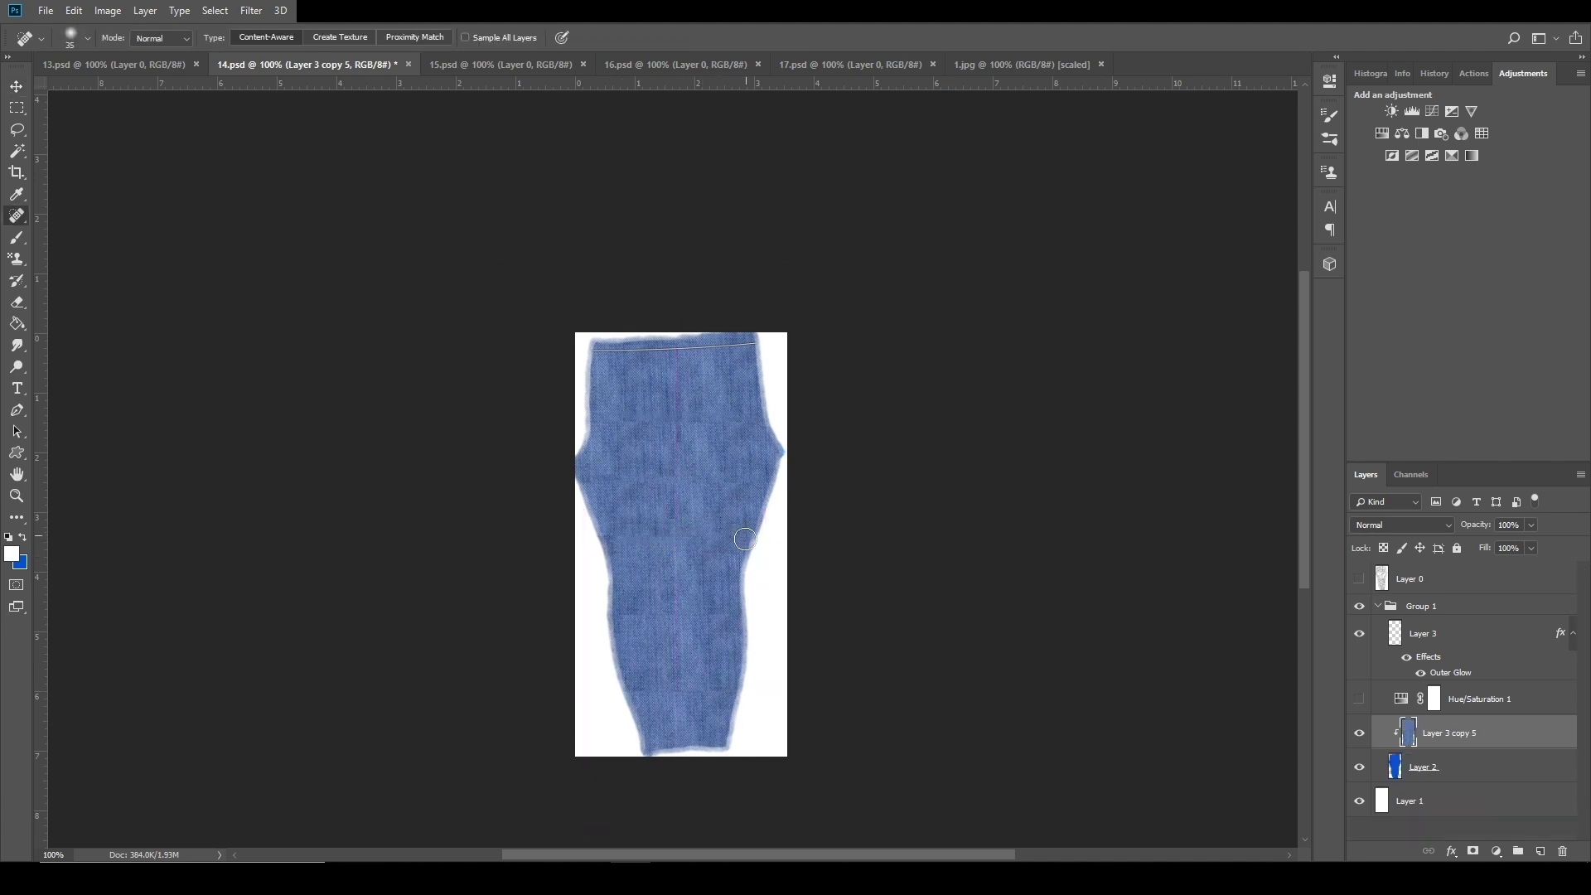
{"action": "left_click_drag", "start_coordinate": [633, 619], "coordinate": [737, 616]}
{"action": "left_click_drag", "start_coordinate": [632, 694], "coordinate": [711, 691]}
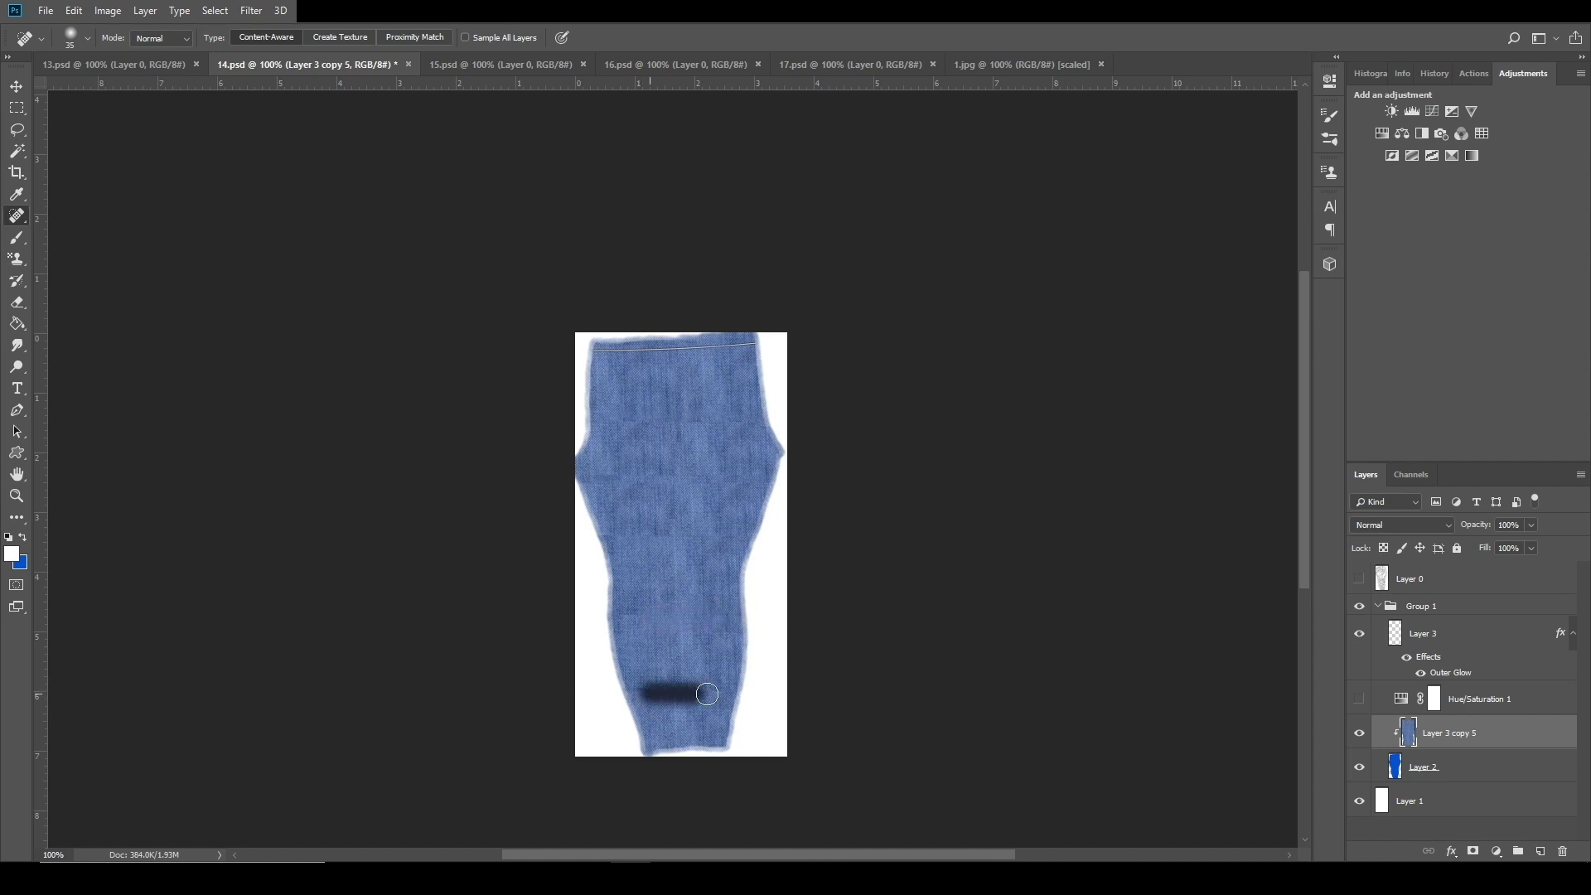
{"action": "left_click", "coordinate": [1444, 530]}
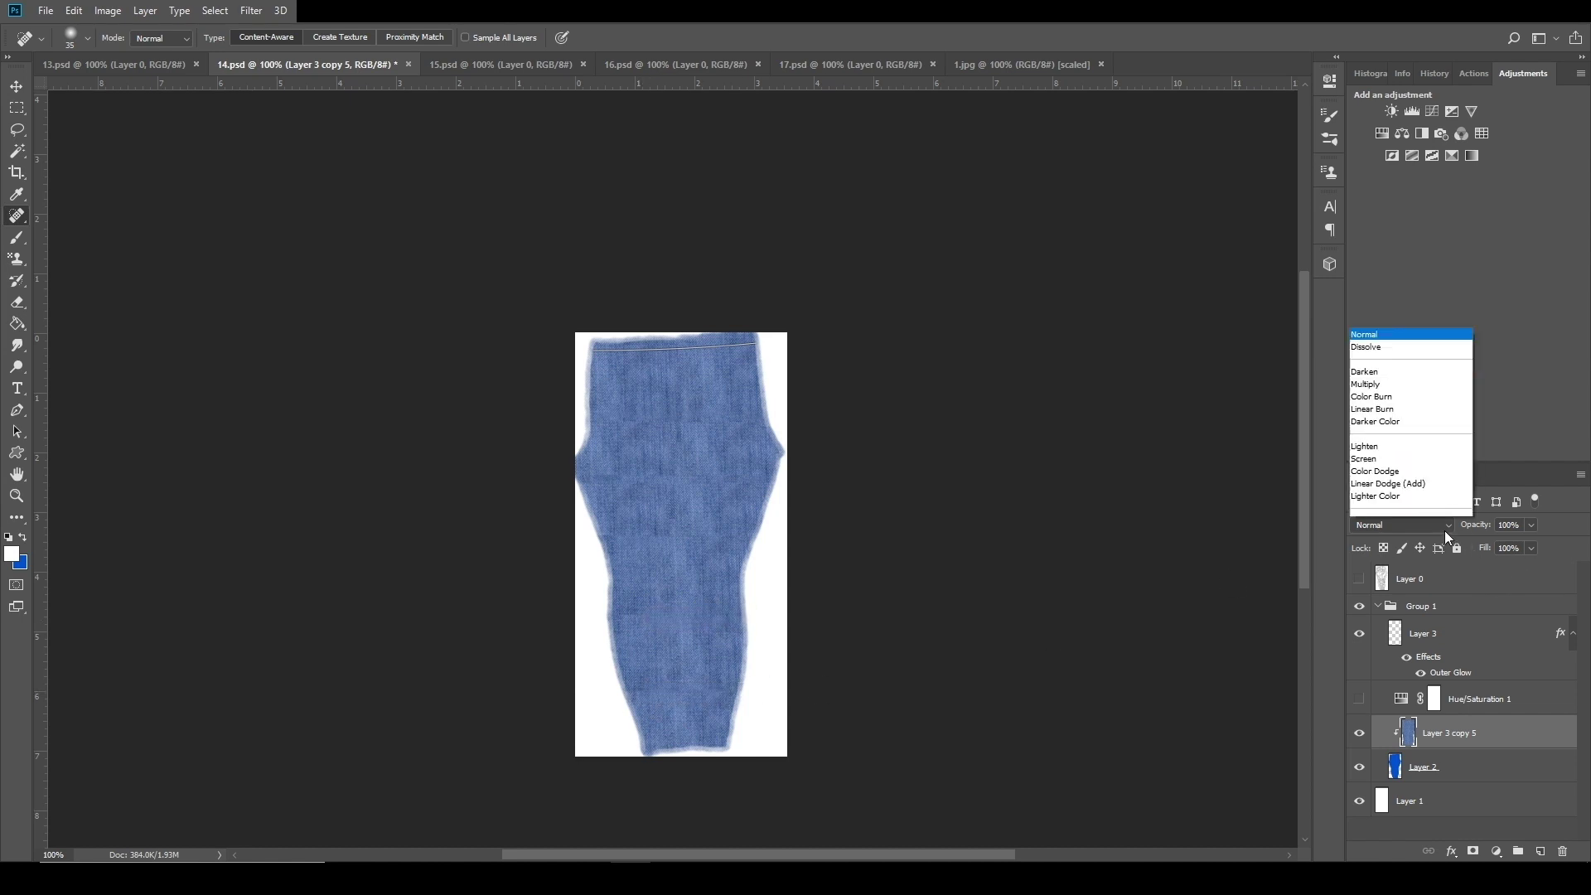
{"action": "left_click", "coordinate": [1444, 530]}
Show the Hue/Saturation adjustment again and clip it to the merged denim layer below.
{"action": "left_click", "coordinate": [1360, 701]}
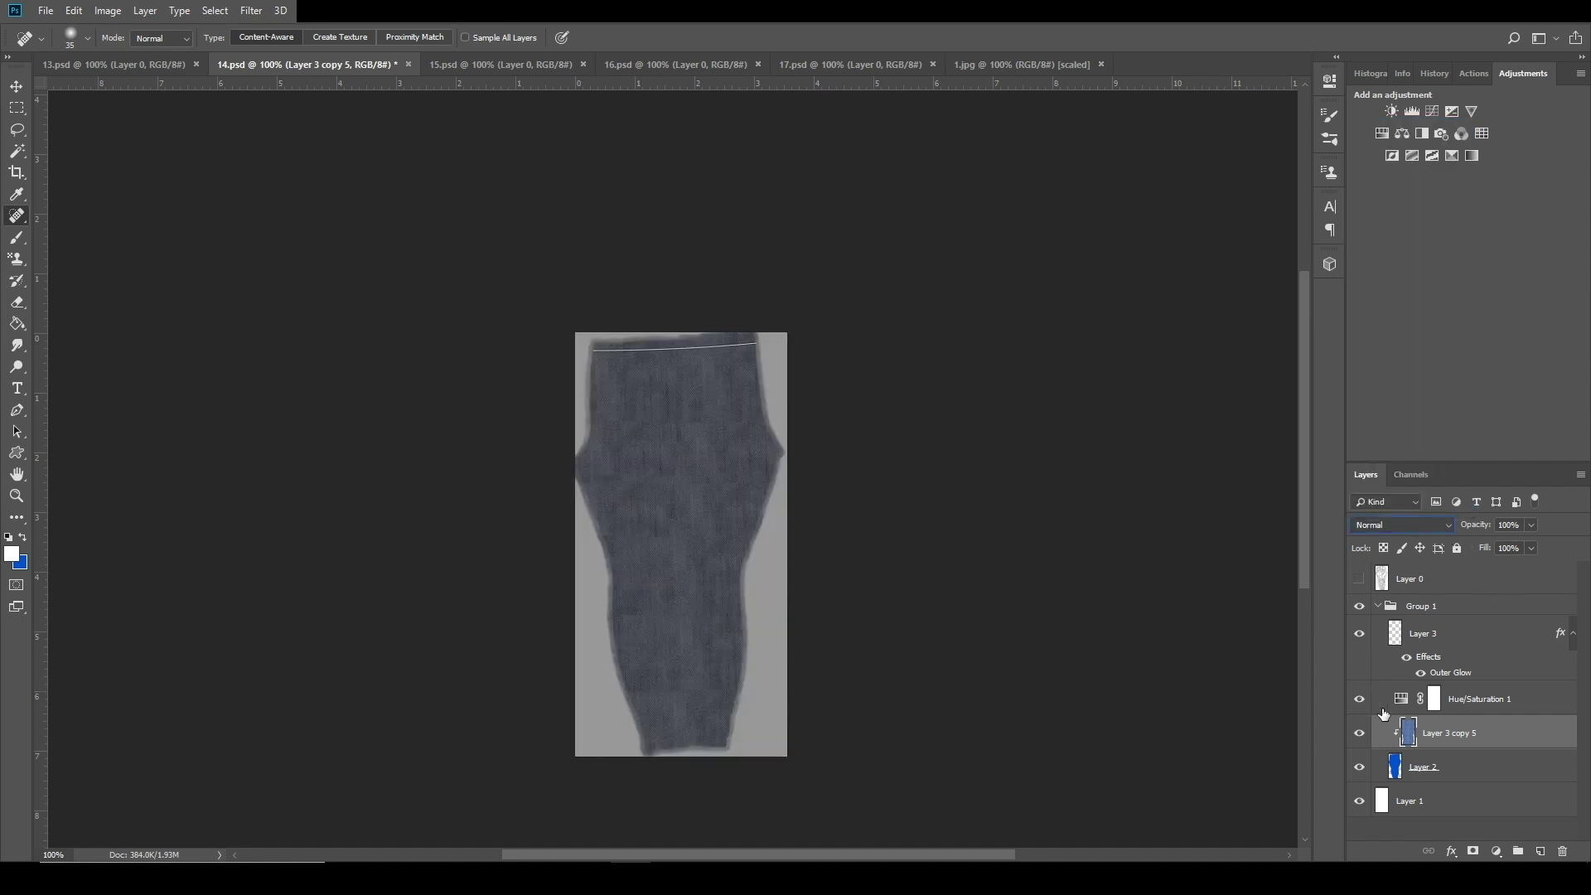
{"action": "left_click", "coordinate": [1541, 711]}
{"action": "key", "text": "ctrl+alt+g"}
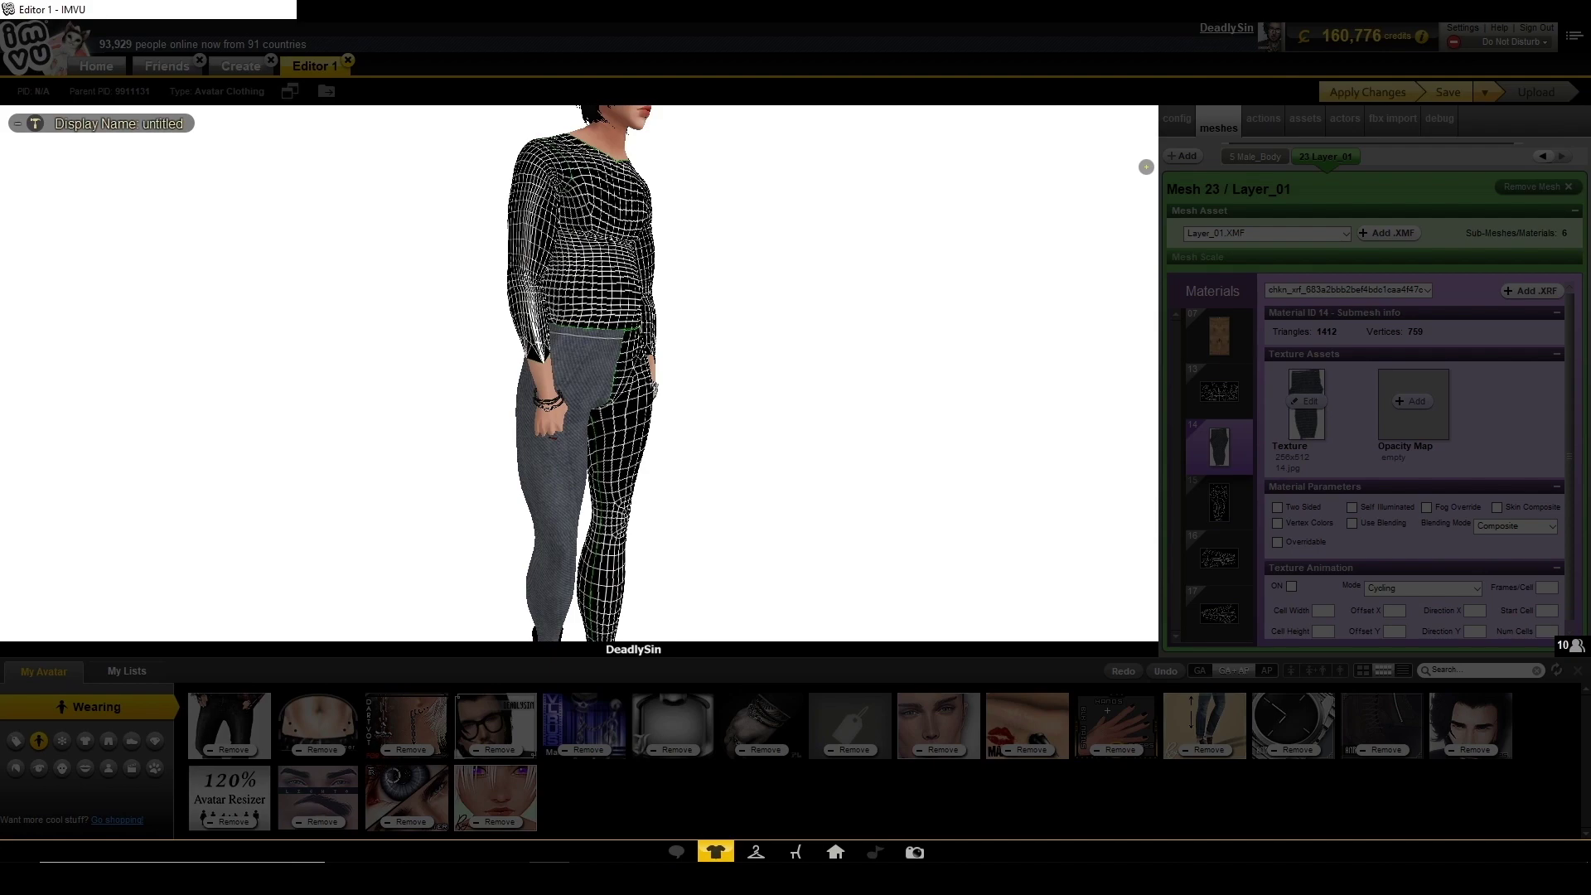
Apply the updated denim texture to the avatar in IMVU and examine the jeans leg from several angles and distances.
{"action": "left_click", "coordinate": [899, 569]}
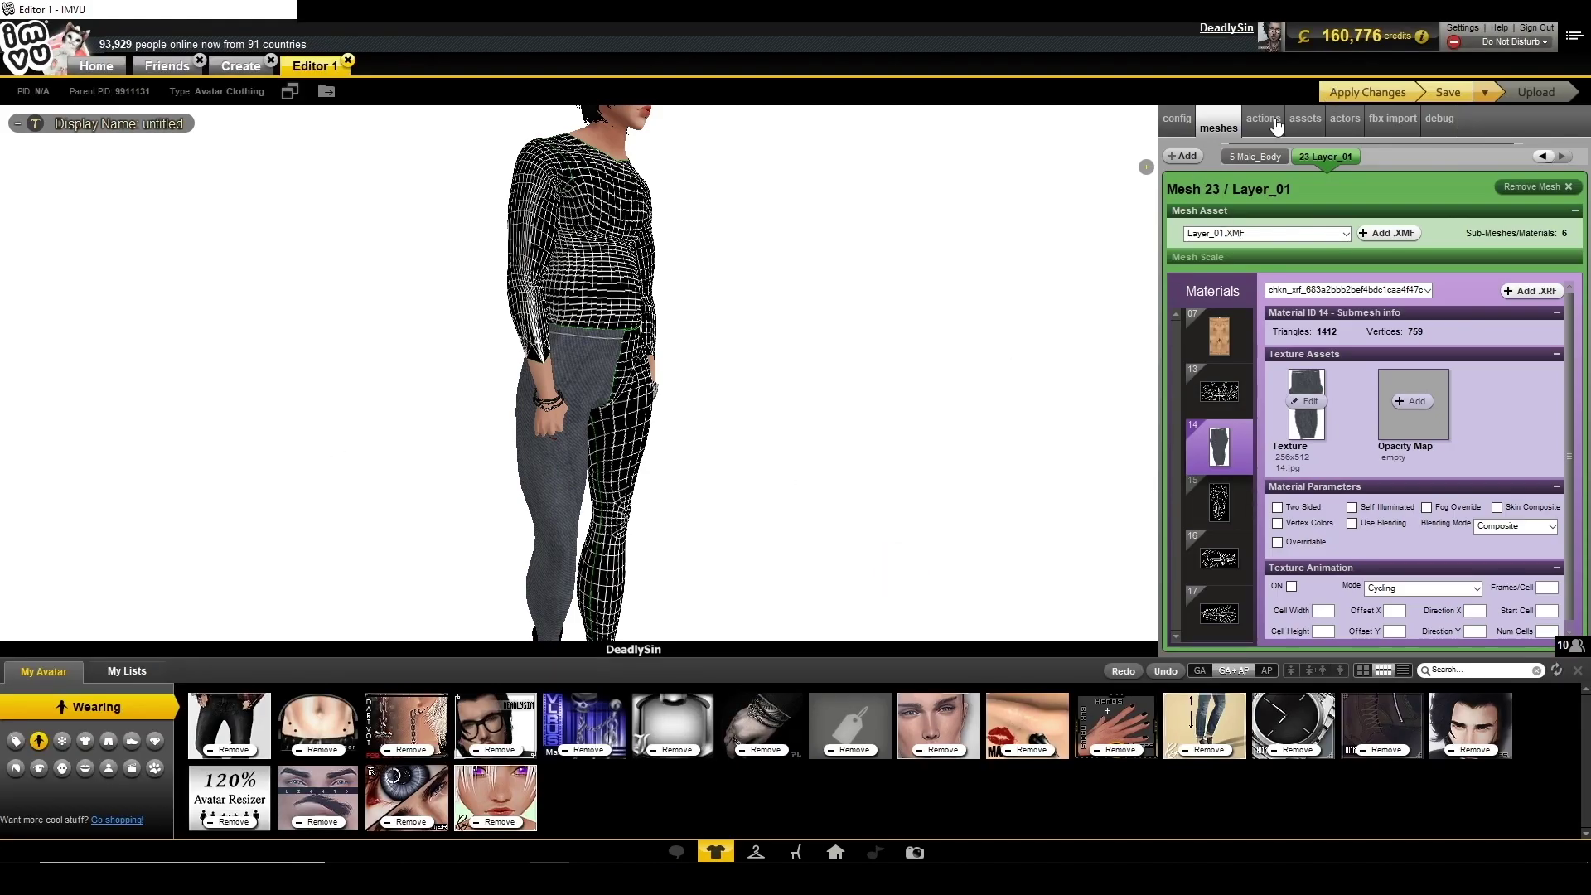
{"action": "scroll", "coordinate": [802, 406], "scroll_direction": "up", "scroll_amount": 3}
{"action": "left_click_drag", "start_coordinate": [802, 406], "coordinate": [703, 422]}
{"action": "scroll", "coordinate": [802, 427], "scroll_direction": "up", "scroll_amount": 3}
{"action": "left_click_drag", "start_coordinate": [802, 427], "coordinate": [848, 433]}
{"action": "scroll", "coordinate": [787, 433], "scroll_direction": "down", "scroll_amount": 3}
{"action": "scroll", "coordinate": [788, 434], "scroll_direction": "up", "scroll_amount": 3}
{"action": "scroll", "coordinate": [748, 429], "scroll_direction": "up", "scroll_amount": 3}
{"action": "scroll", "coordinate": [838, 440], "scroll_direction": "down", "scroll_amount": 3}
{"action": "scroll", "coordinate": [770, 464], "scroll_direction": "up", "scroll_amount": 3}
{"action": "scroll", "coordinate": [770, 464], "scroll_direction": "down", "scroll_amount": 3}
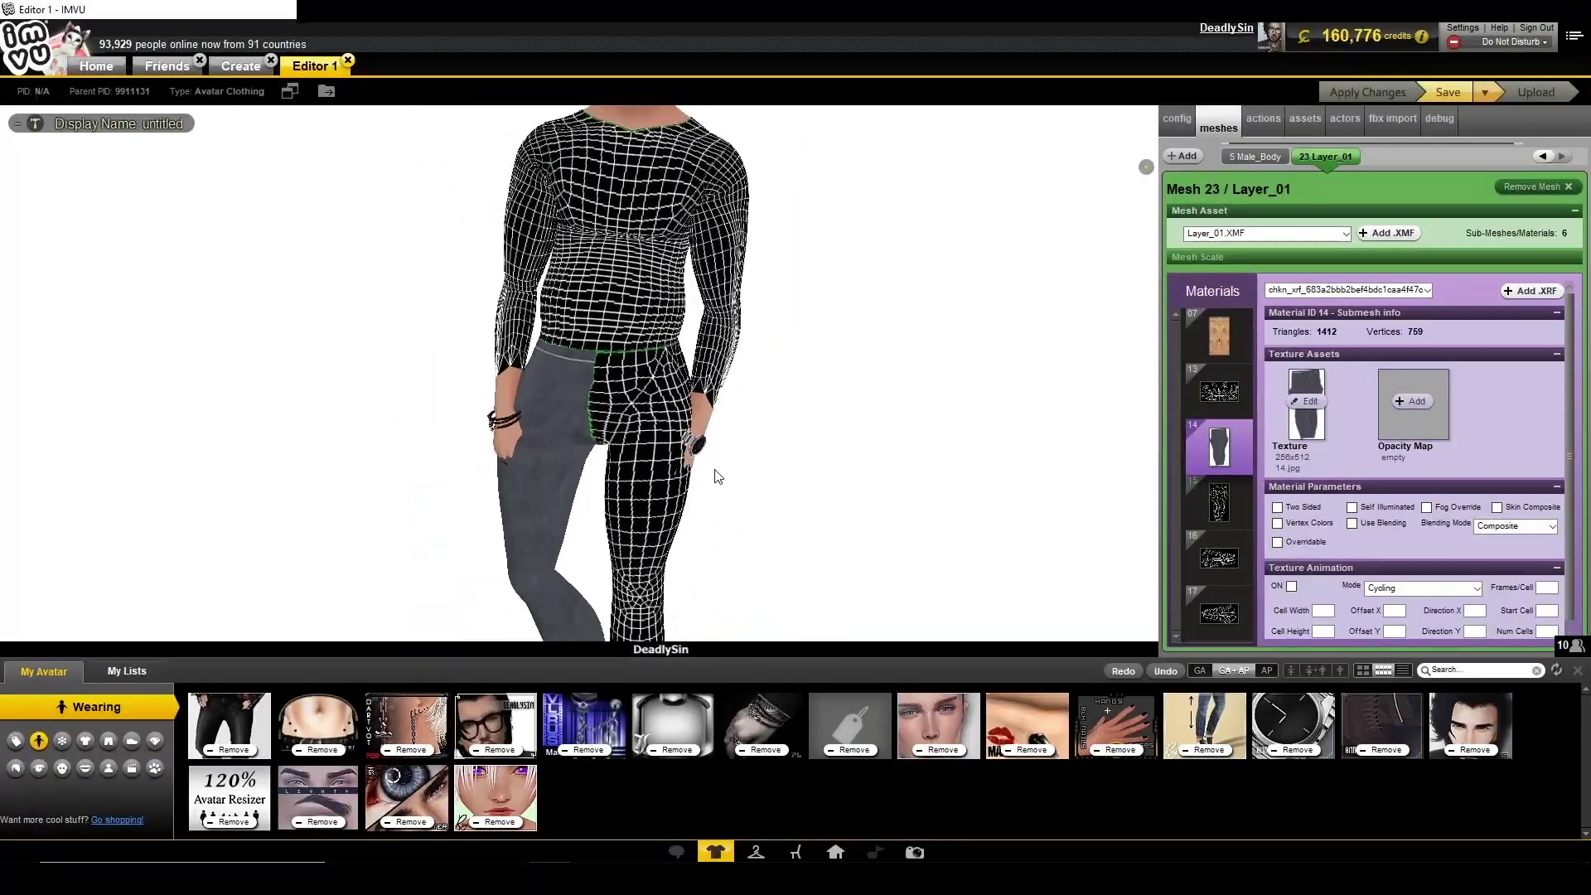
{"action": "left_click_drag", "start_coordinate": [713, 473], "coordinate": [745, 494]}
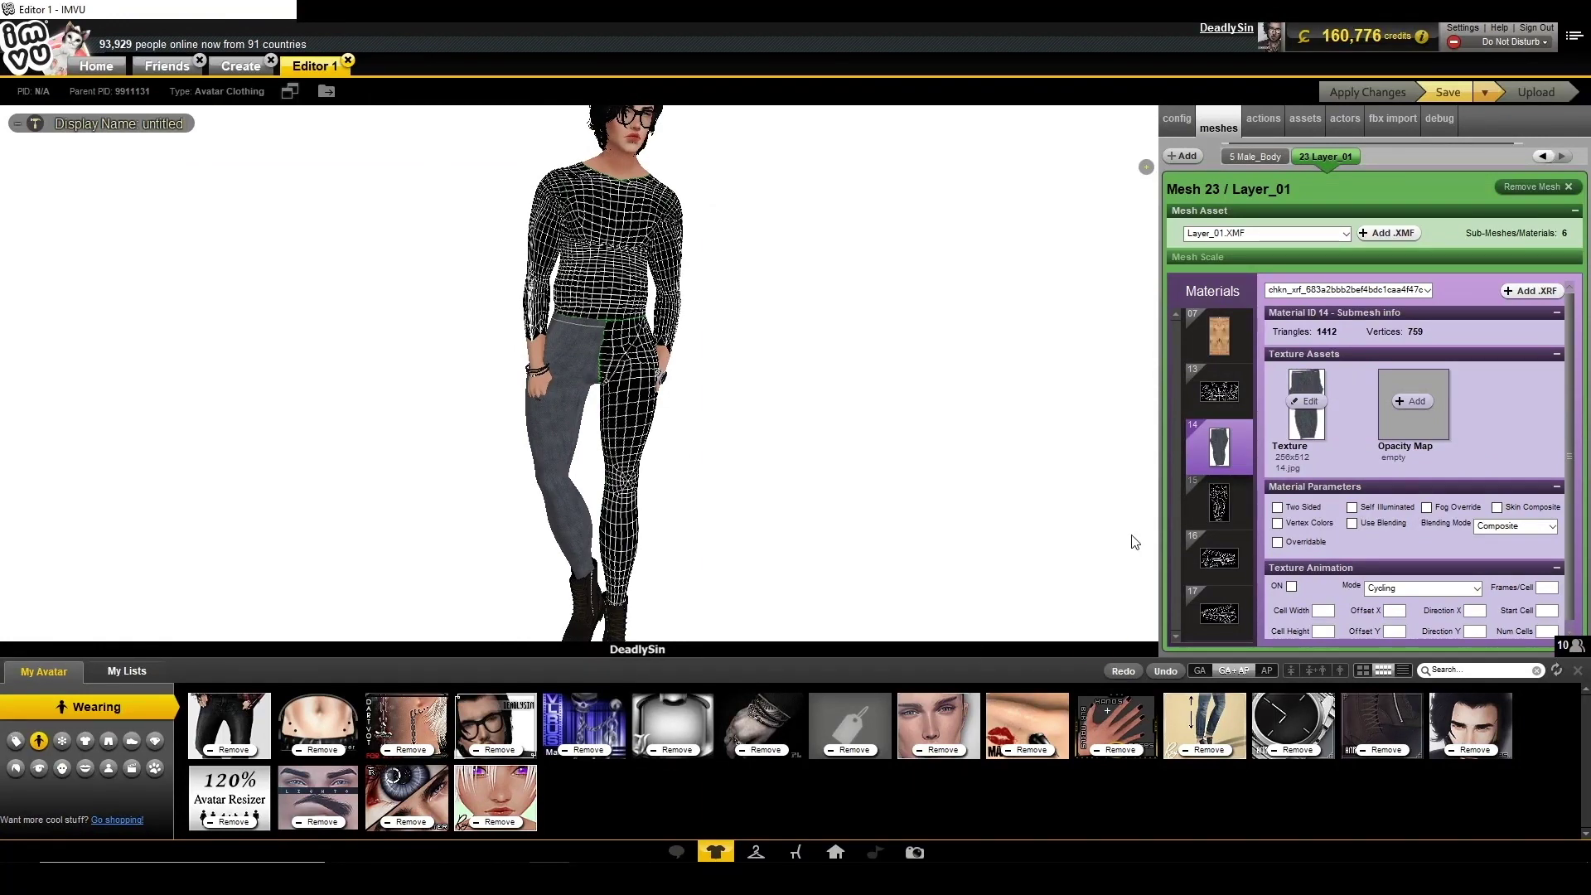
Switch to Photoshop, float the 14.psd document in its own window and copy its Group 1 onto the 15.psd wireframe.
{"action": "key", "text": "alt+Tab"}
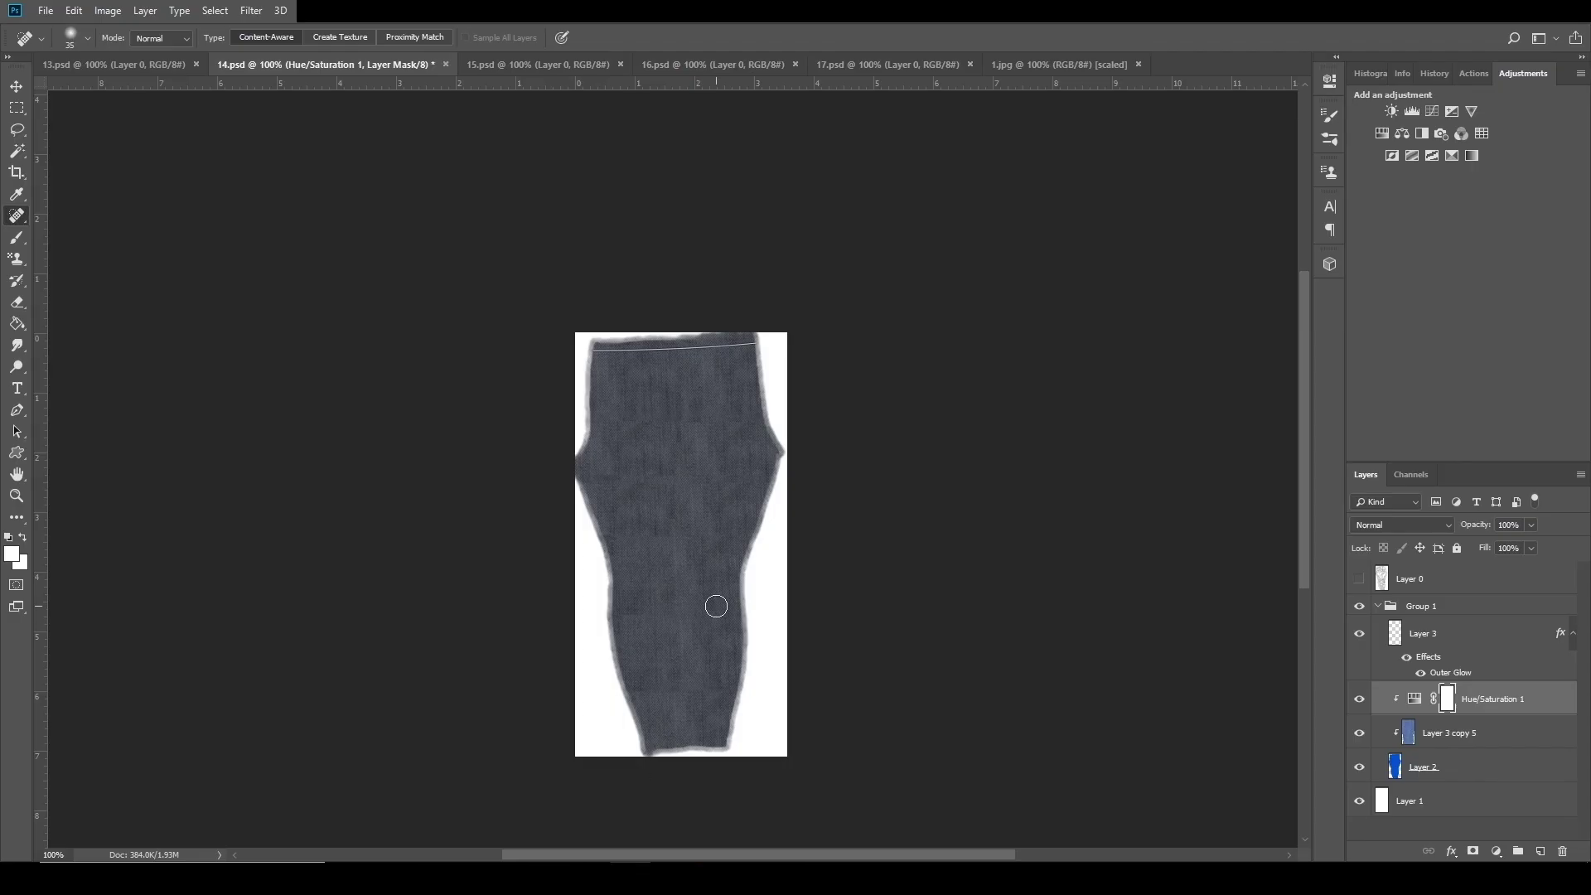
{"action": "scroll", "coordinate": [745, 536], "scroll_direction": "down", "scroll_amount": 2}
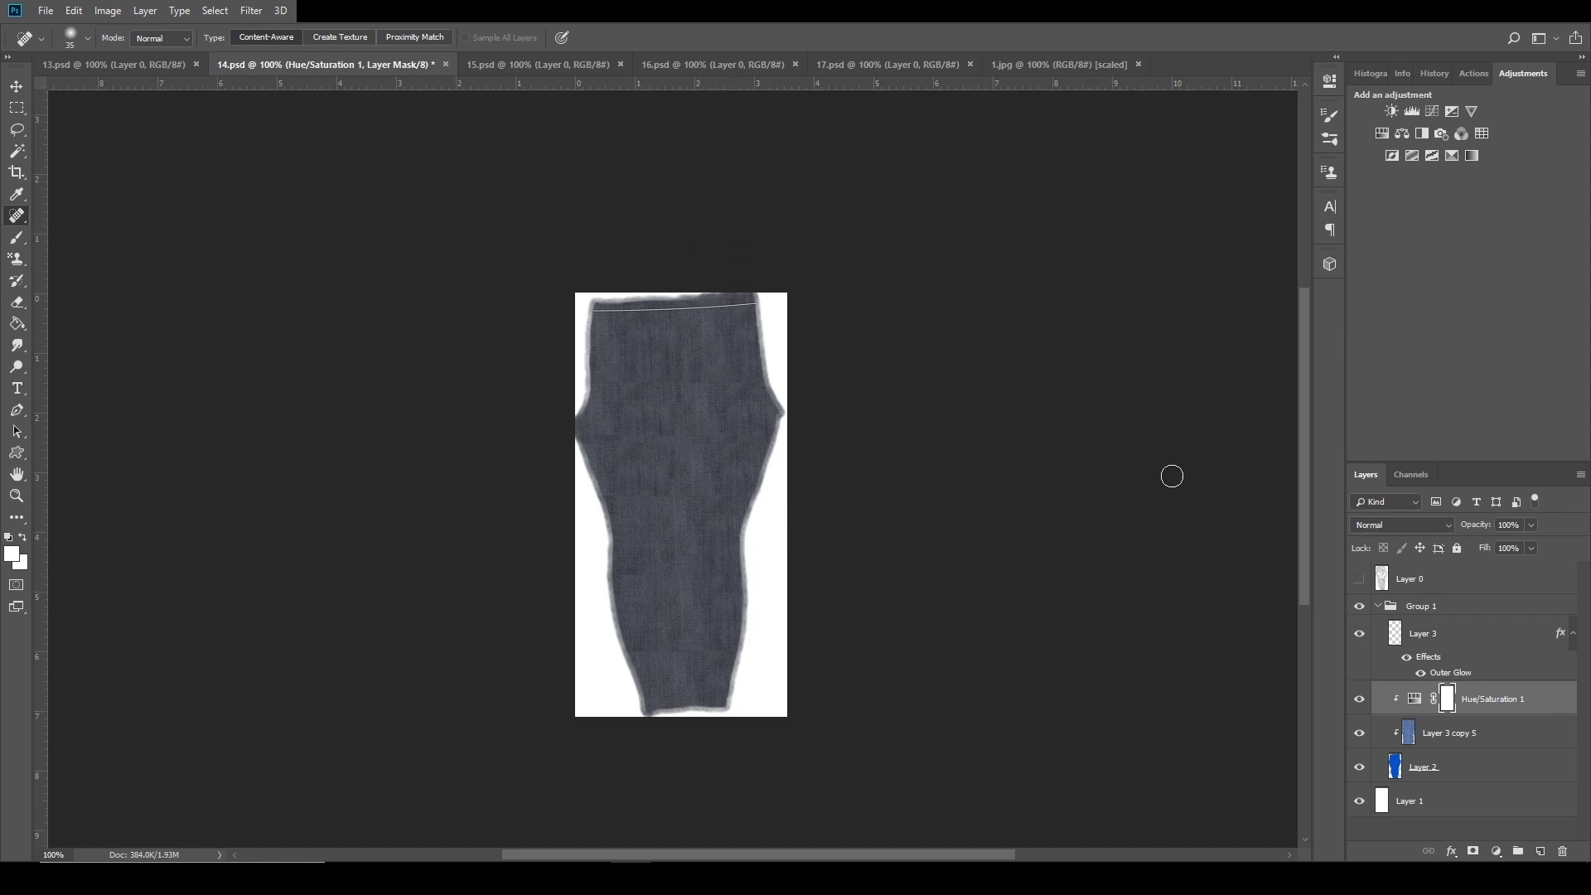
{"action": "left_click", "coordinate": [522, 67]}
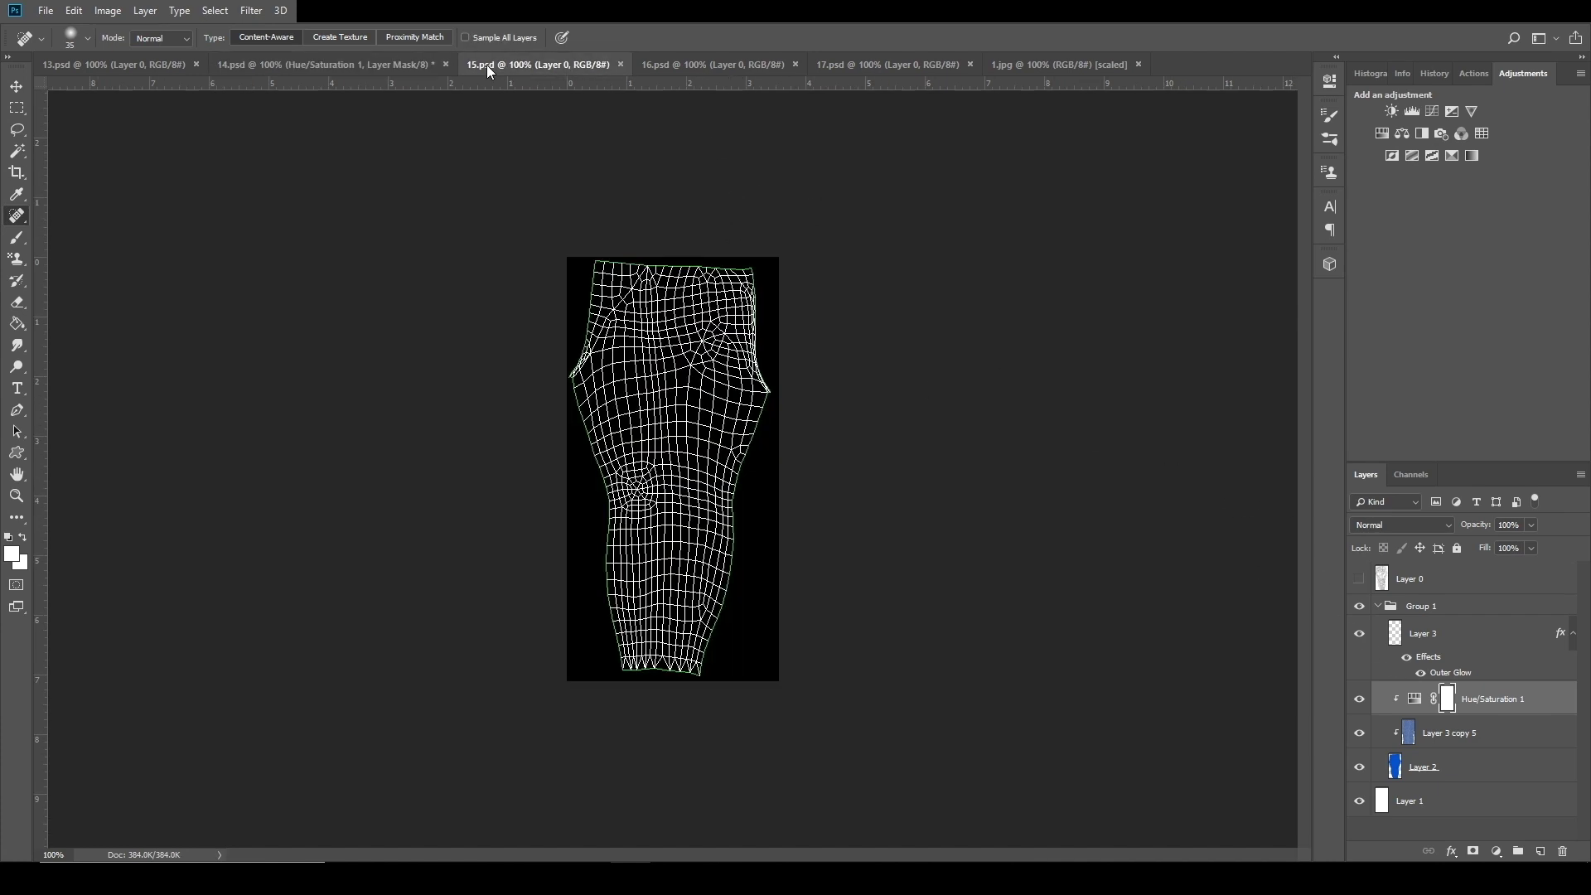
{"action": "left_click", "coordinate": [351, 65]}
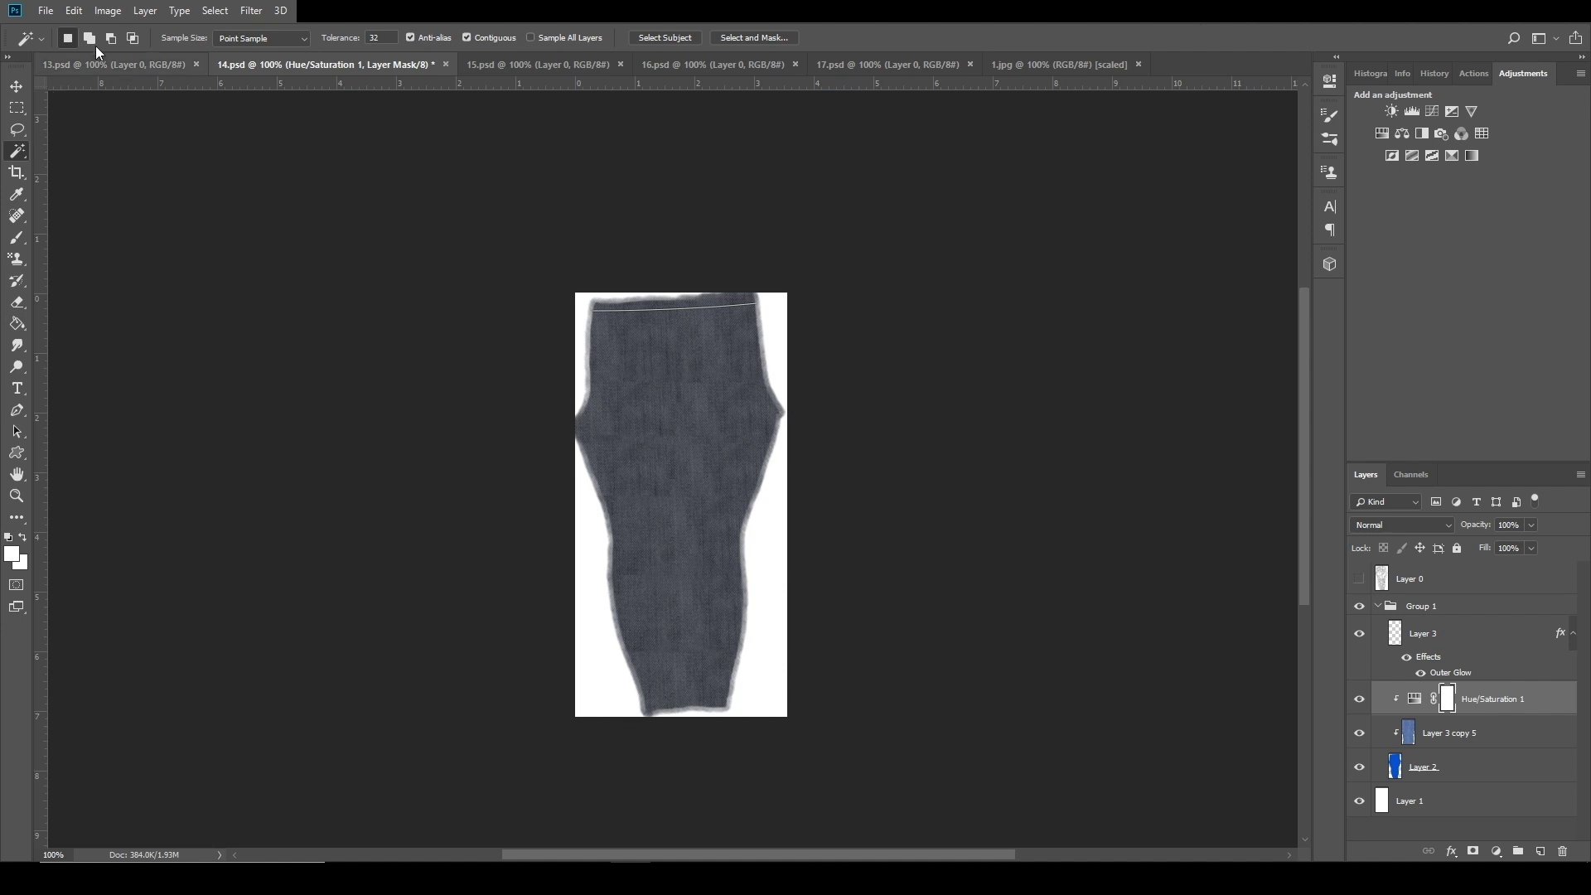
{"action": "left_click_drag", "start_coordinate": [370, 67], "coordinate": [249, 554]}
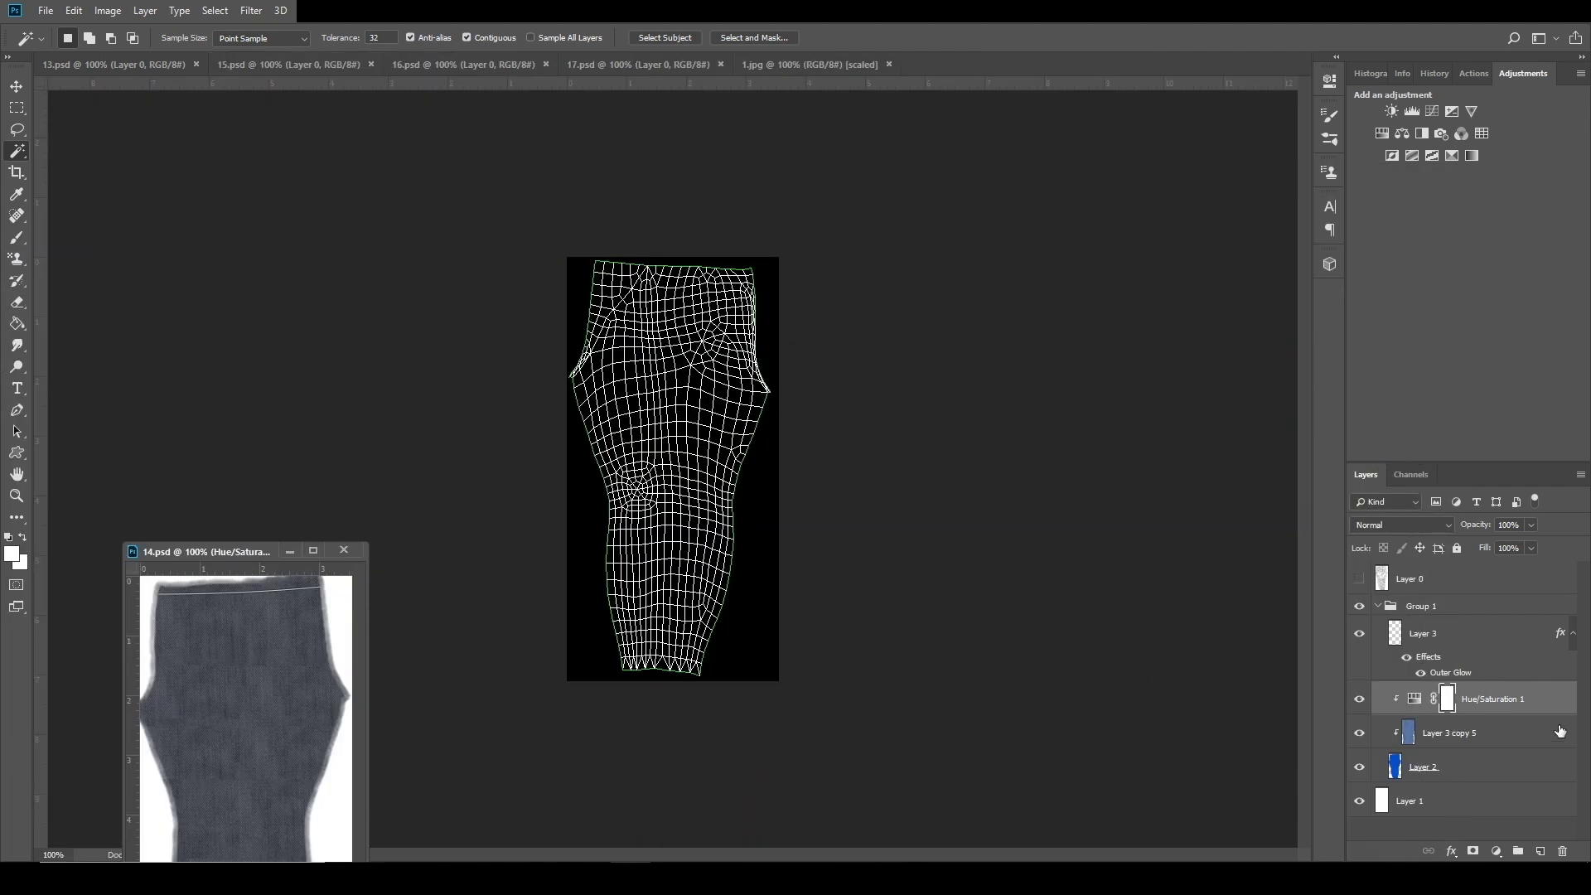
{"action": "left_click", "coordinate": [1465, 607]}
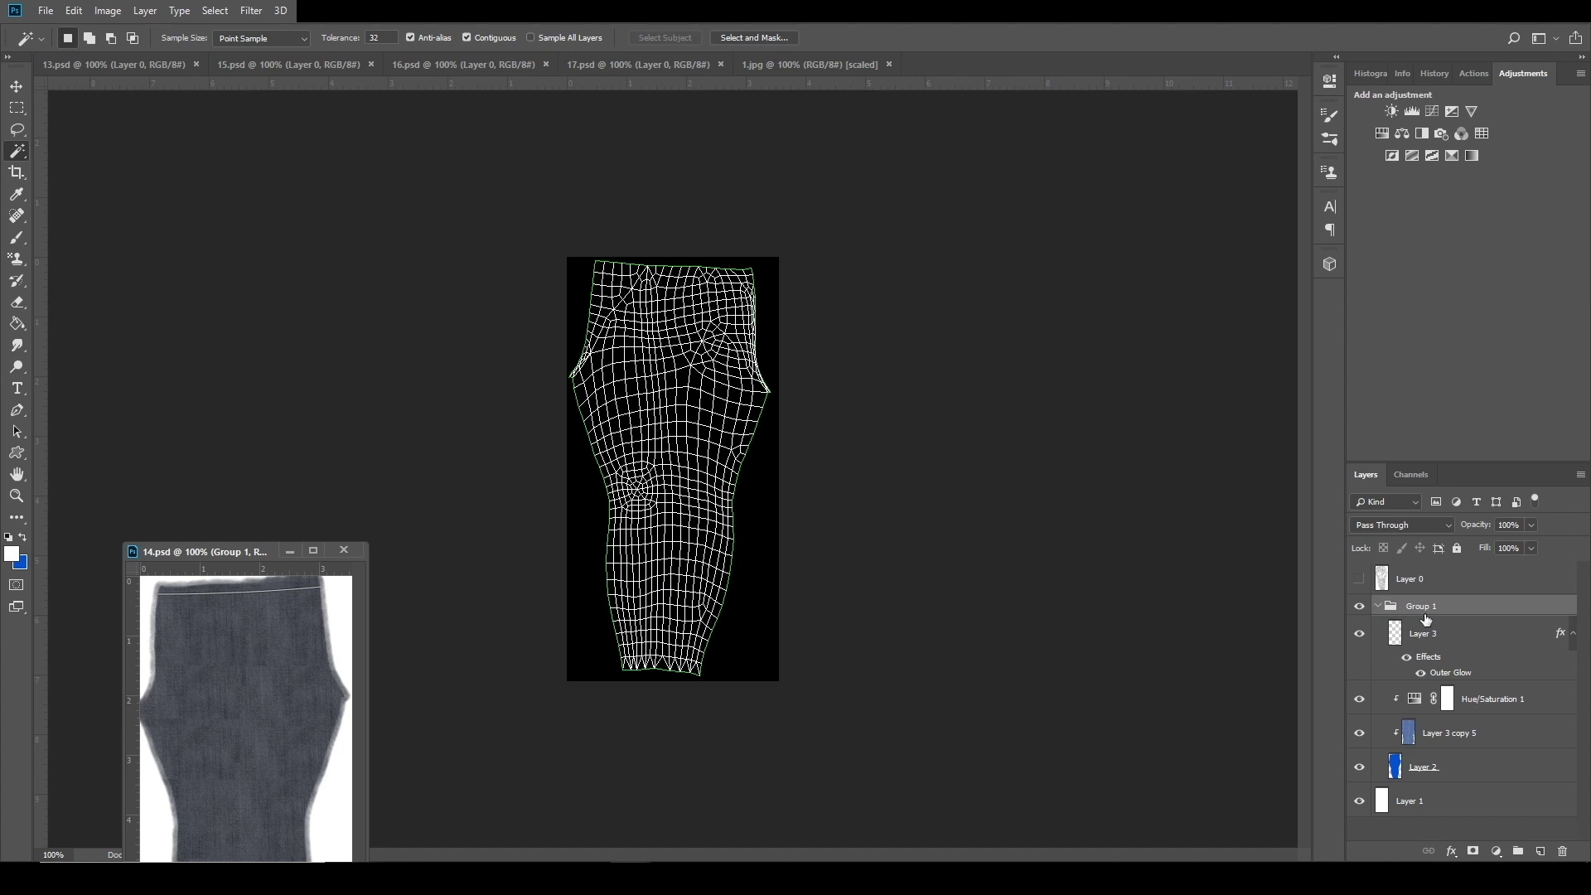
{"action": "left_click", "coordinate": [1377, 606]}
{"action": "left_click_drag", "start_coordinate": [1416, 607], "coordinate": [882, 487]}
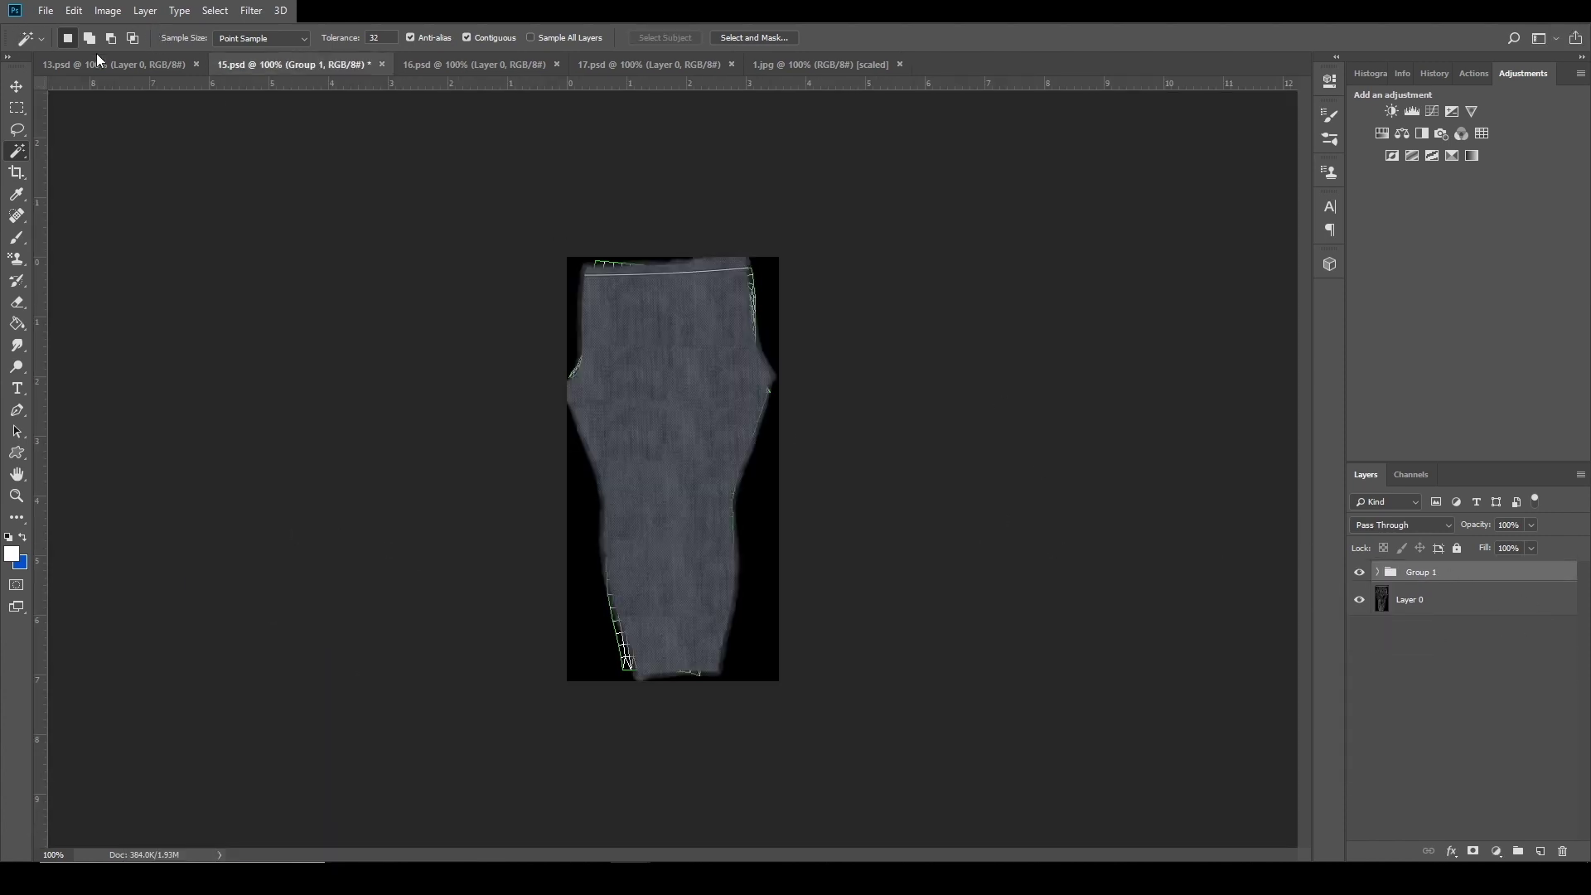
Flip the copied Group 1 horizontally and move it to fit the second leg's wireframe in 15.psd.
{"action": "left_click", "coordinate": [18, 88]}
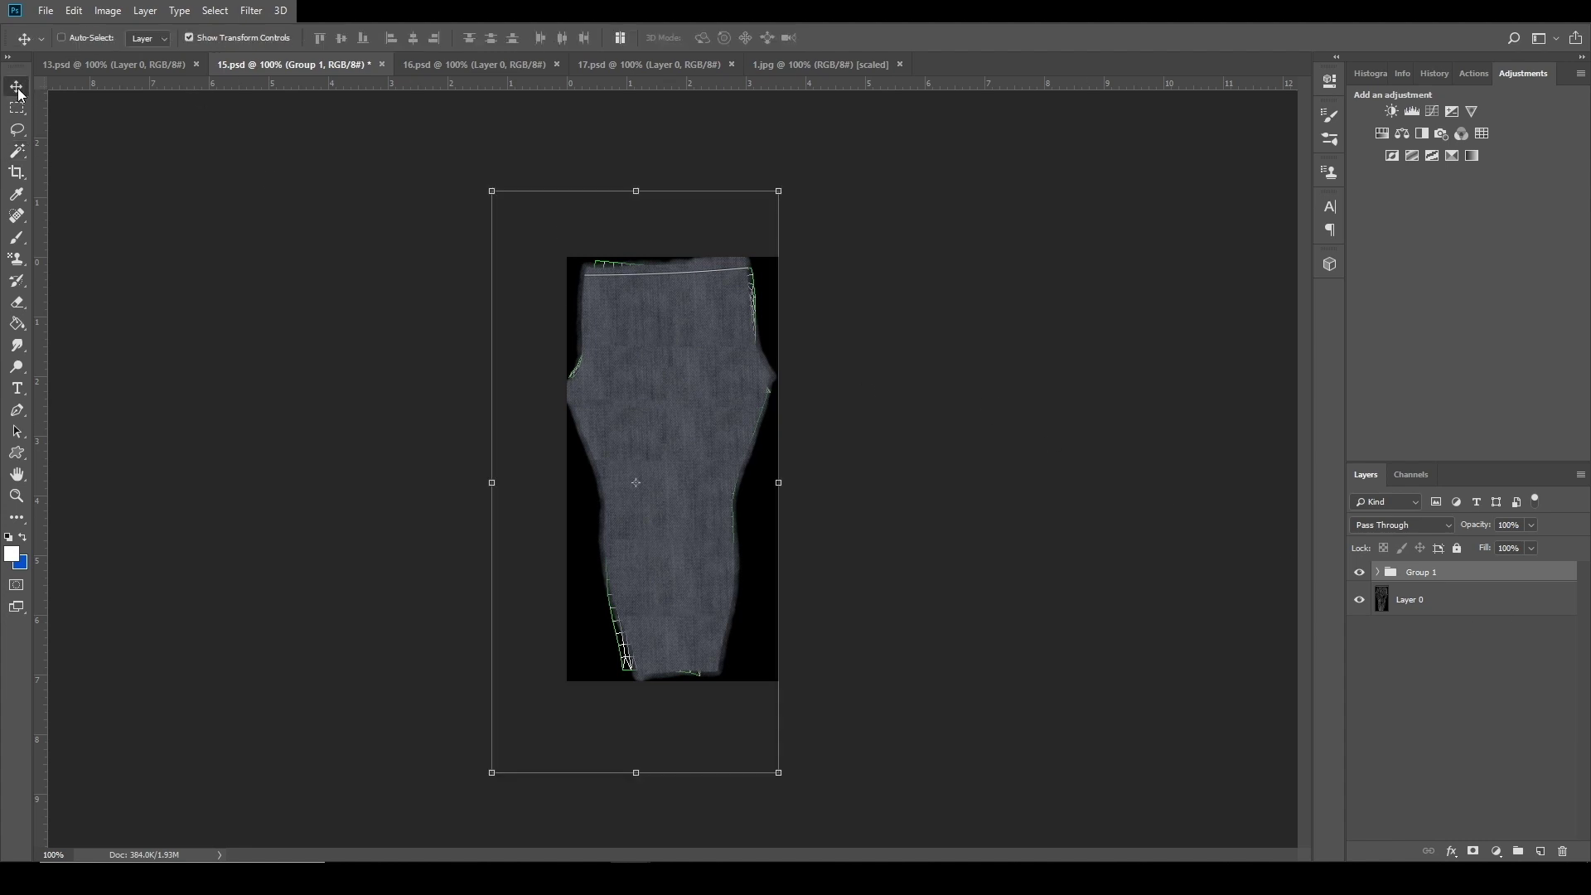
{"action": "left_click", "coordinate": [777, 192]}
{"action": "right_click", "coordinate": [714, 311]}
{"action": "left_click", "coordinate": [762, 210]}
{"action": "right_click", "coordinate": [655, 406]}
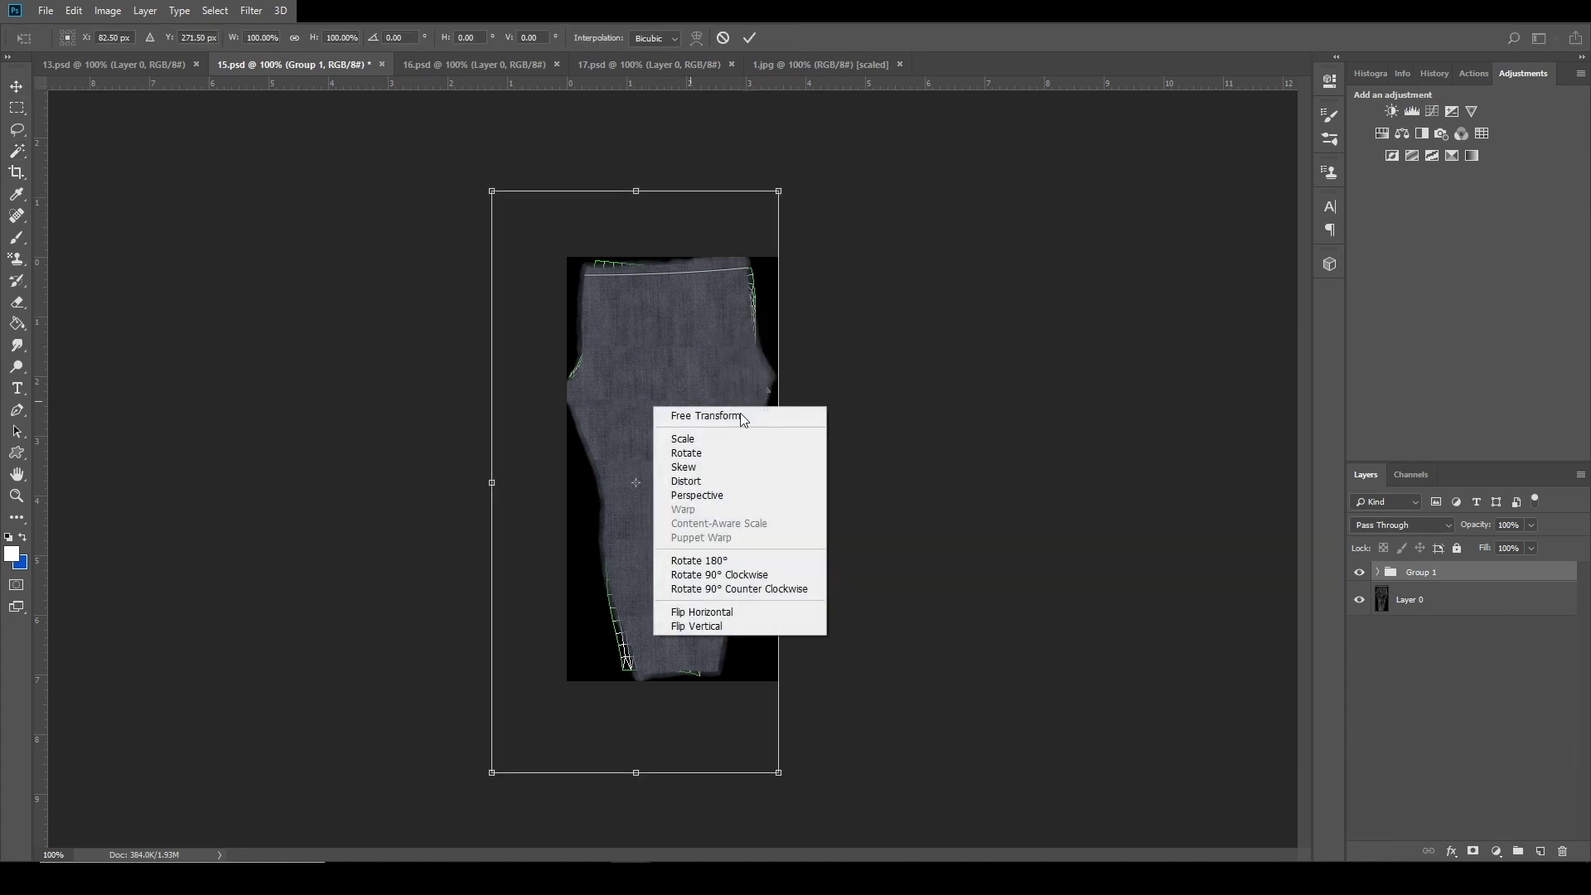
{"action": "left_click", "coordinate": [714, 613]}
{"action": "left_click_drag", "start_coordinate": [575, 468], "coordinate": [647, 470]}
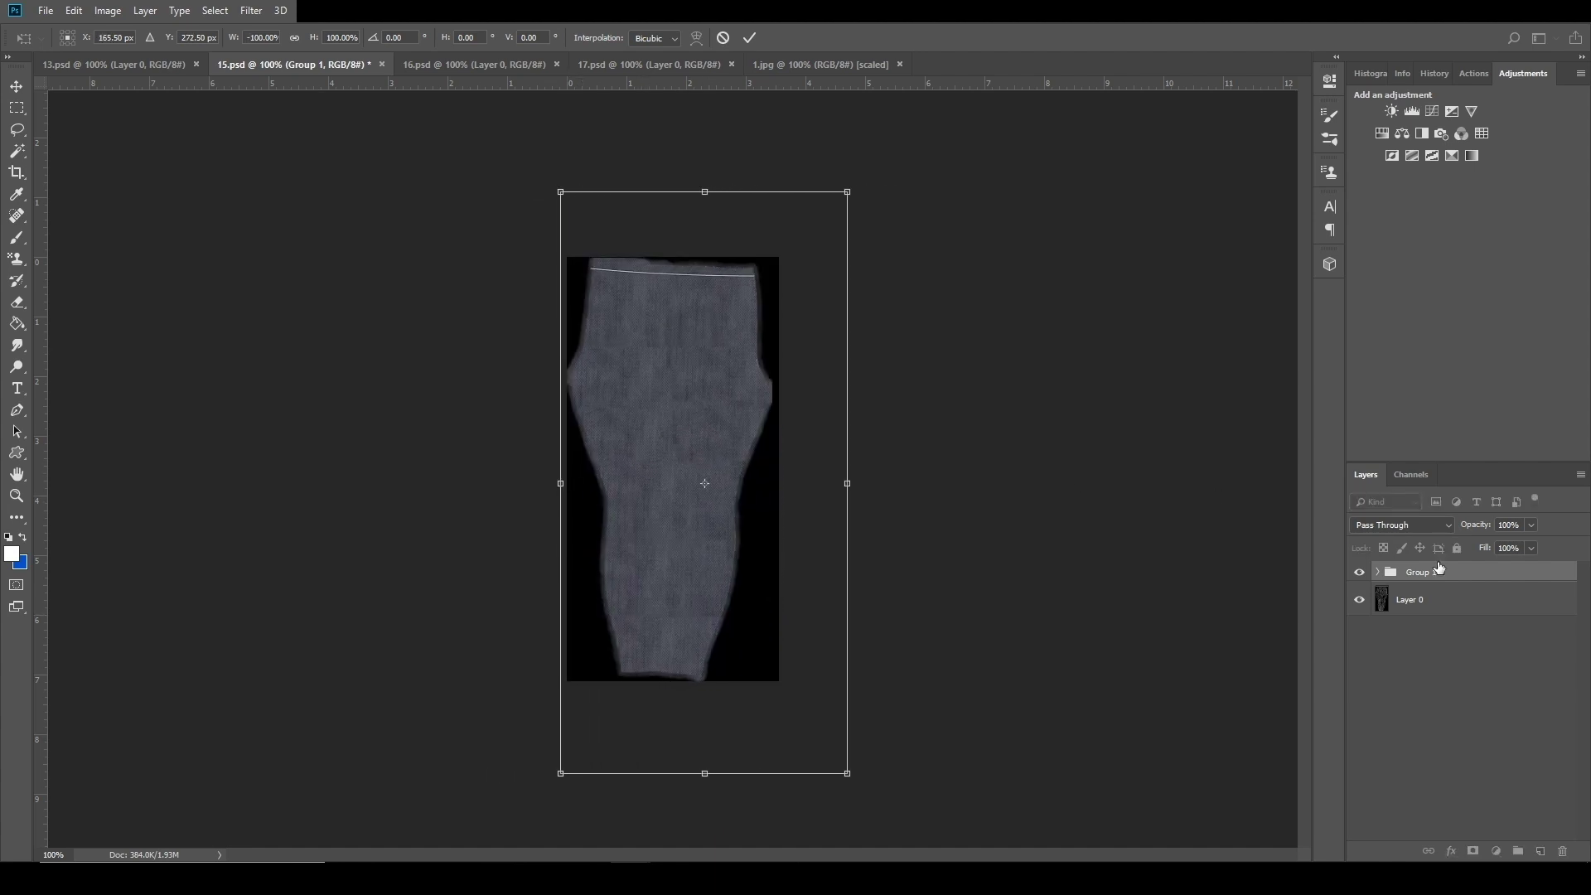
{"action": "left_click", "coordinate": [749, 37]}
Place the wireframe Layer 0 above Group 1, and invert its colours with the Multiply blending mode.
{"action": "left_click_drag", "start_coordinate": [1439, 579], "coordinate": [1454, 601]}
{"action": "left_click", "coordinate": [1460, 588]}
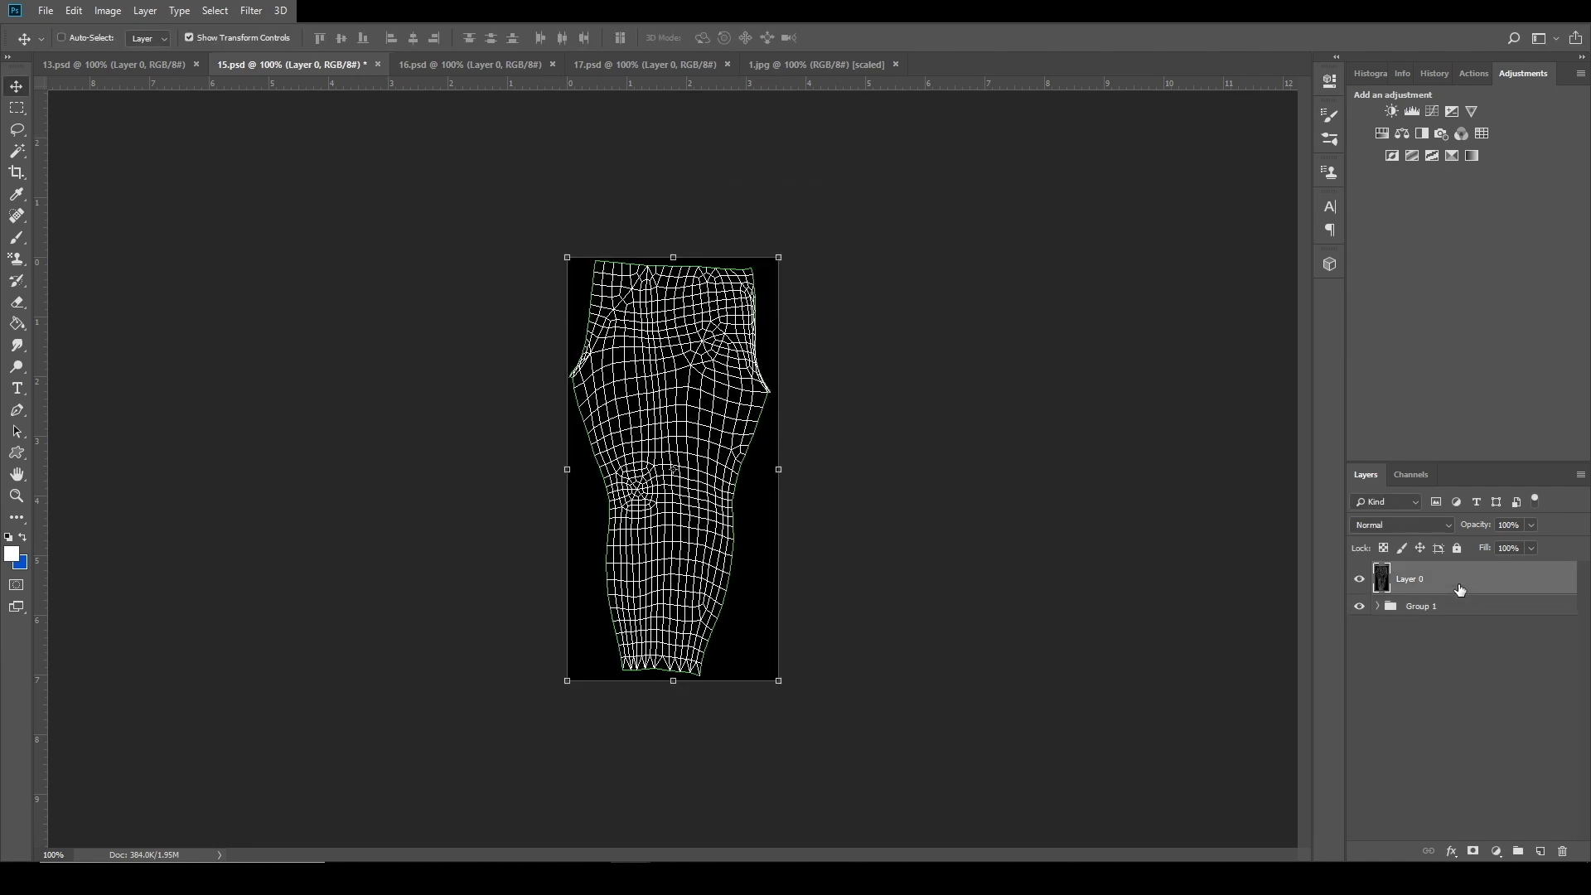
{"action": "key", "text": "ctrl+i"}
{"action": "left_click", "coordinate": [1420, 531]}
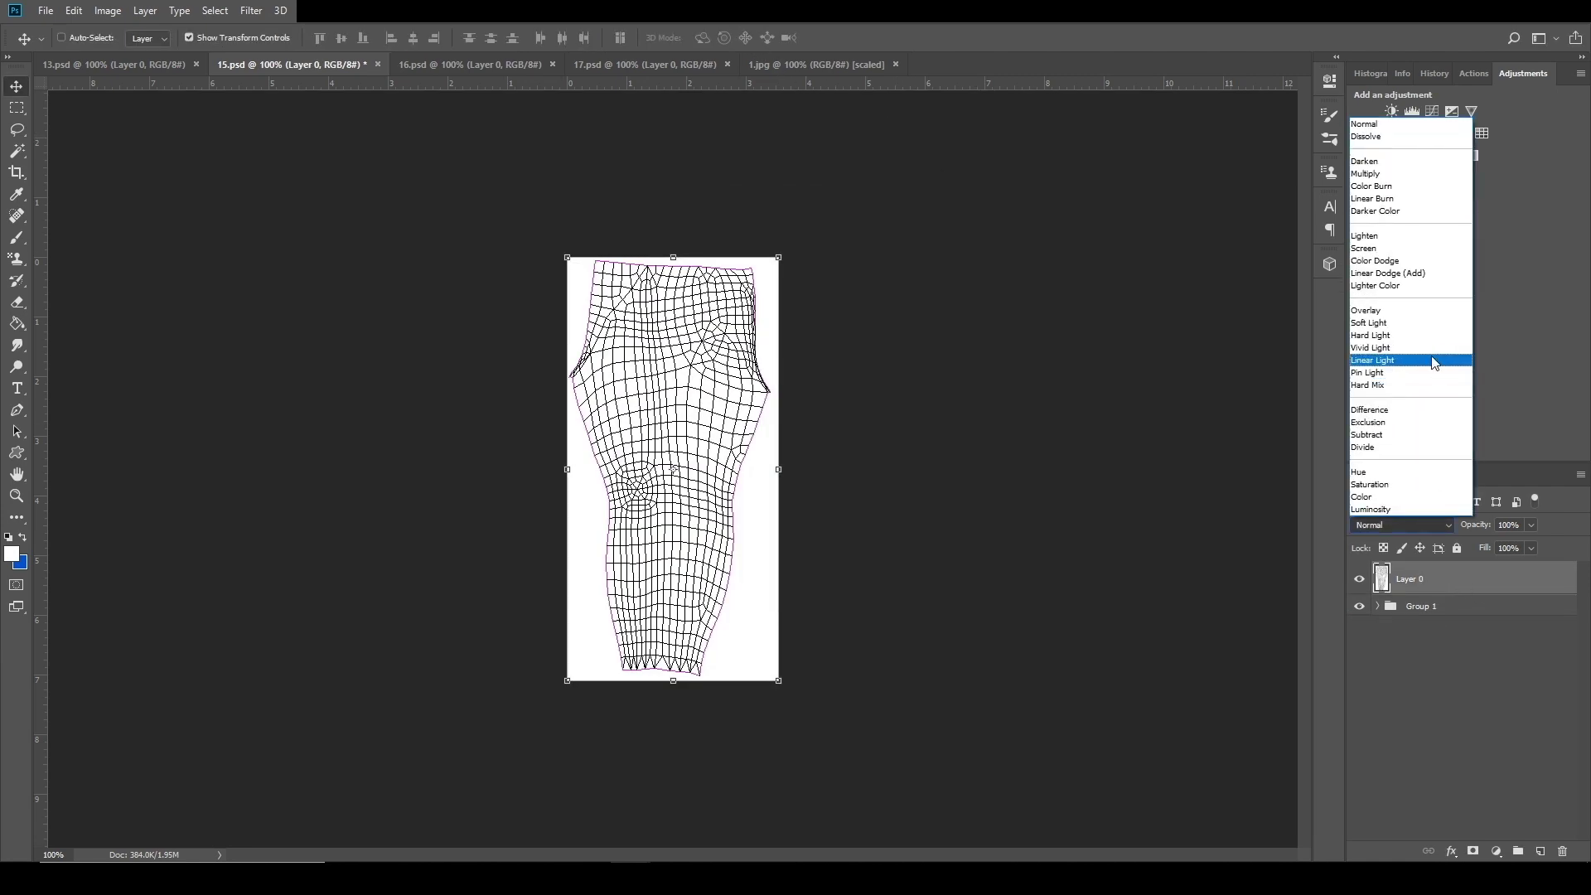
{"action": "left_click", "coordinate": [1381, 186]}
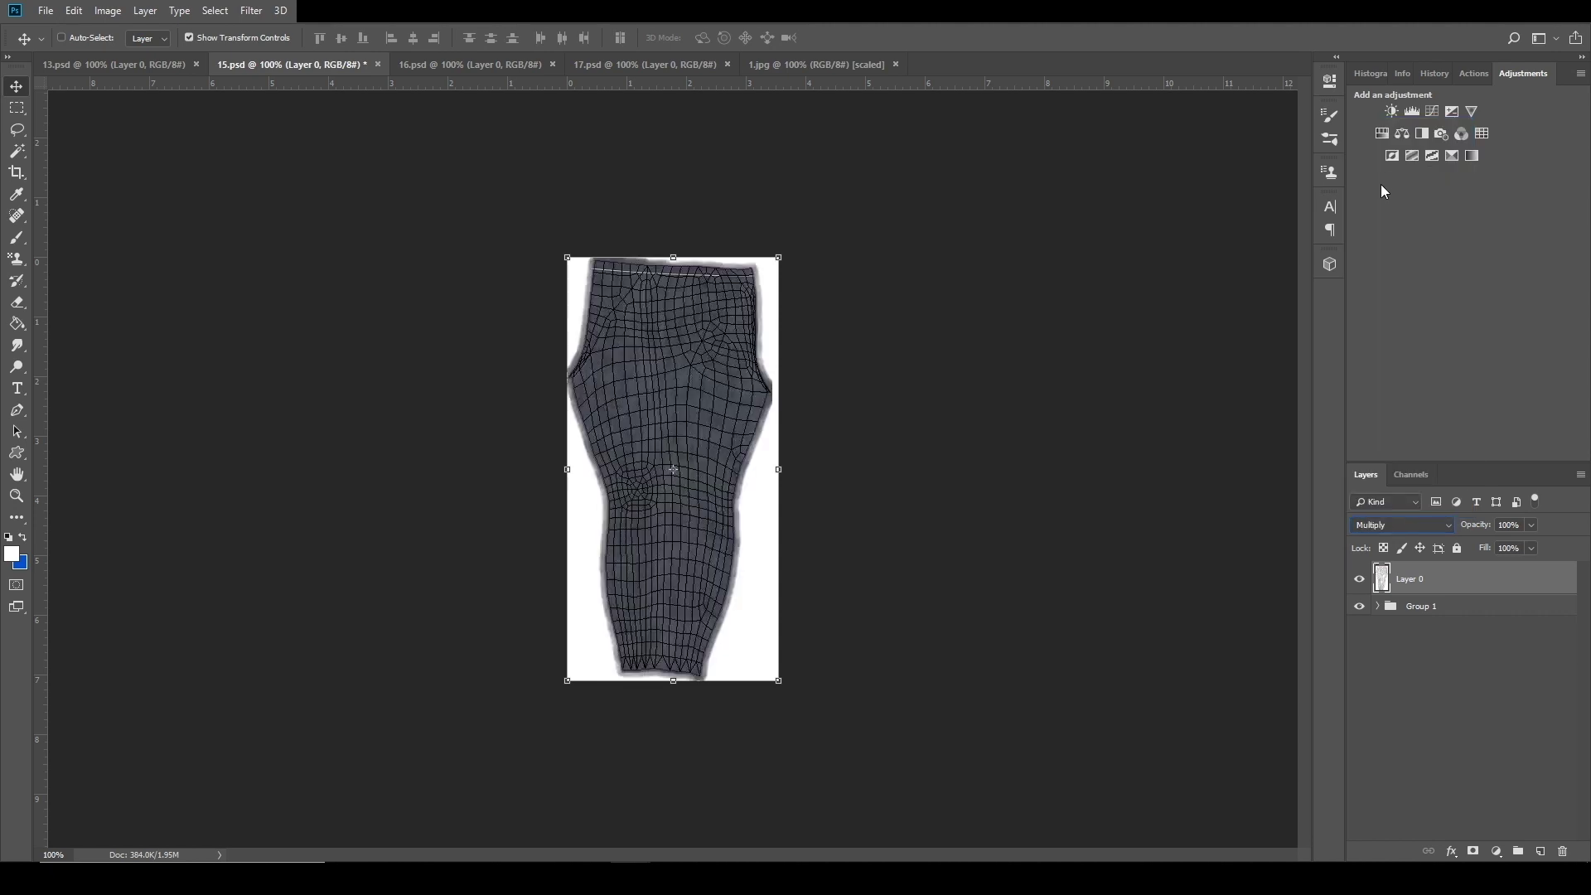
Try the Dissolve blending mode on Group 1.
{"action": "left_click", "coordinate": [1448, 604]}
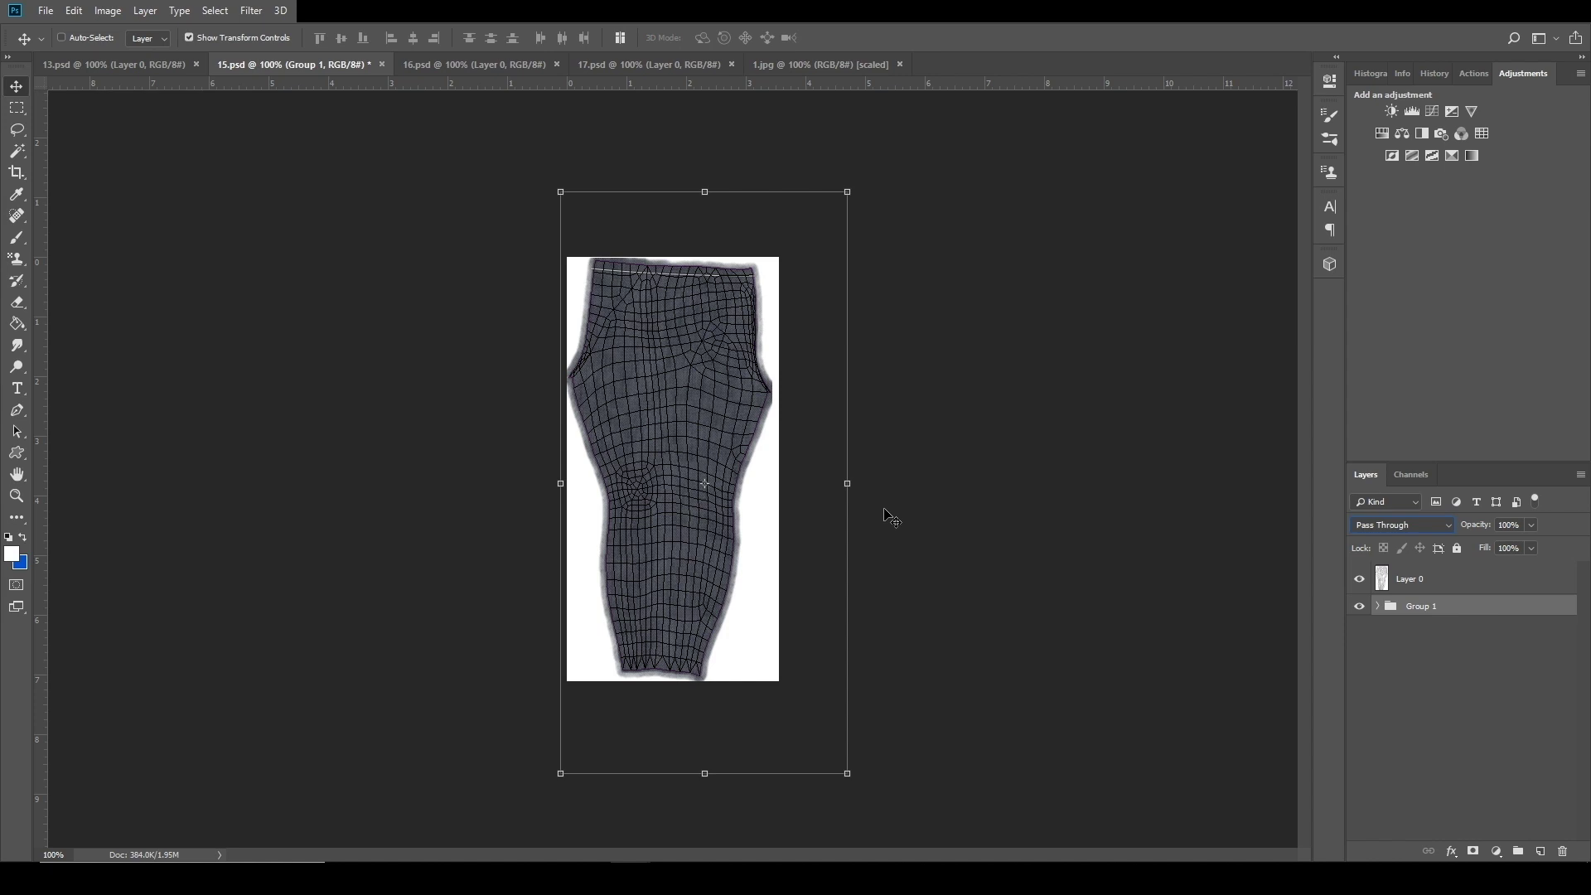
{"action": "left_click", "coordinate": [1380, 529]}
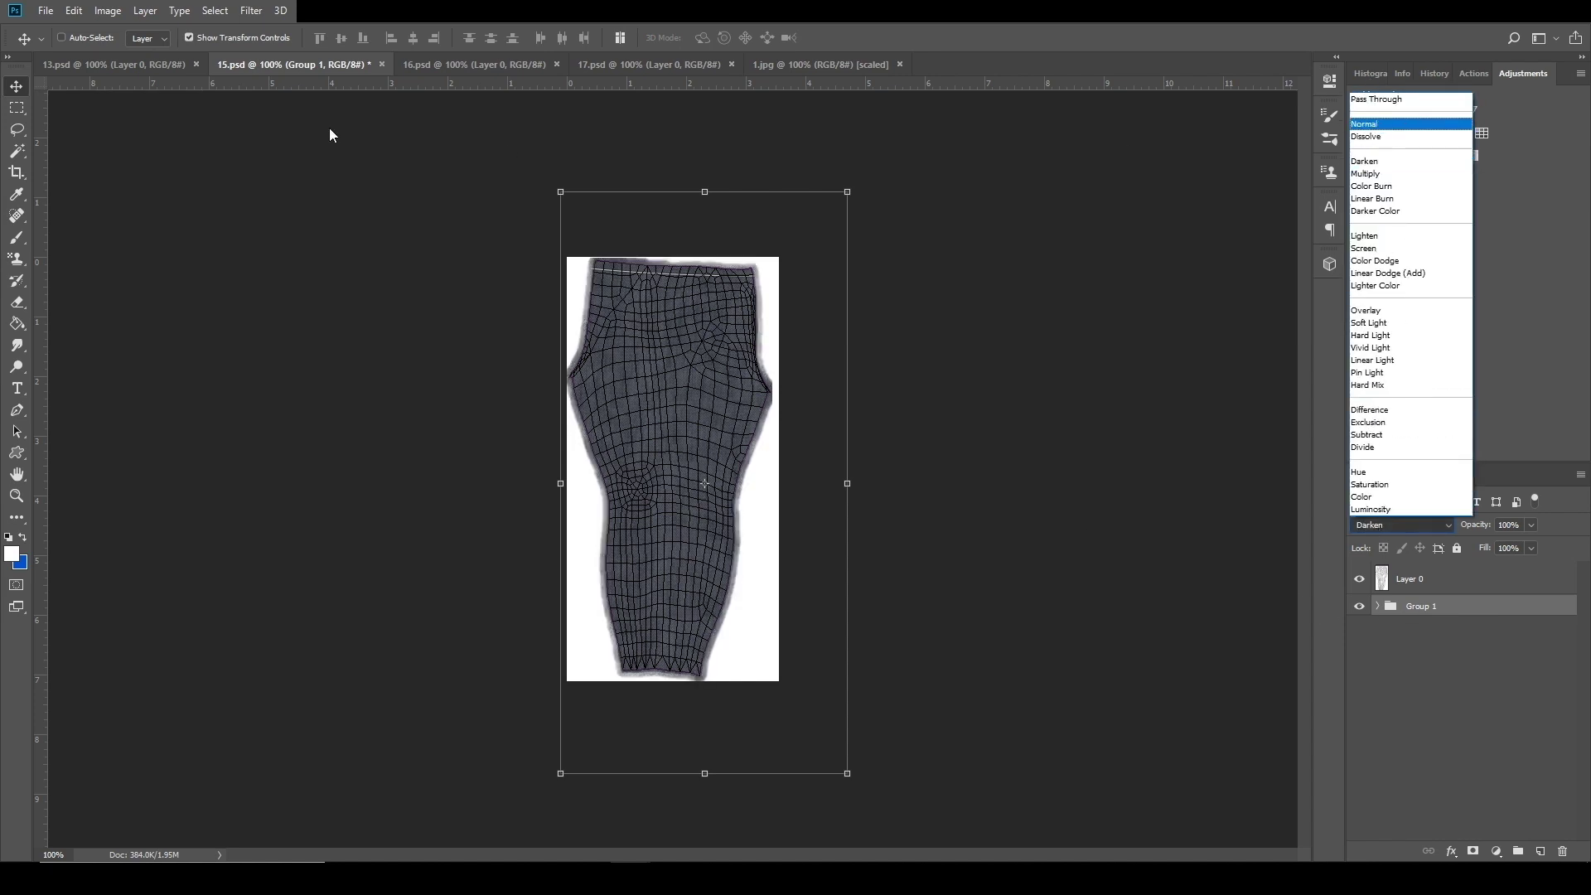
{"action": "key", "text": "Down"}
{"action": "key", "text": "Return"}
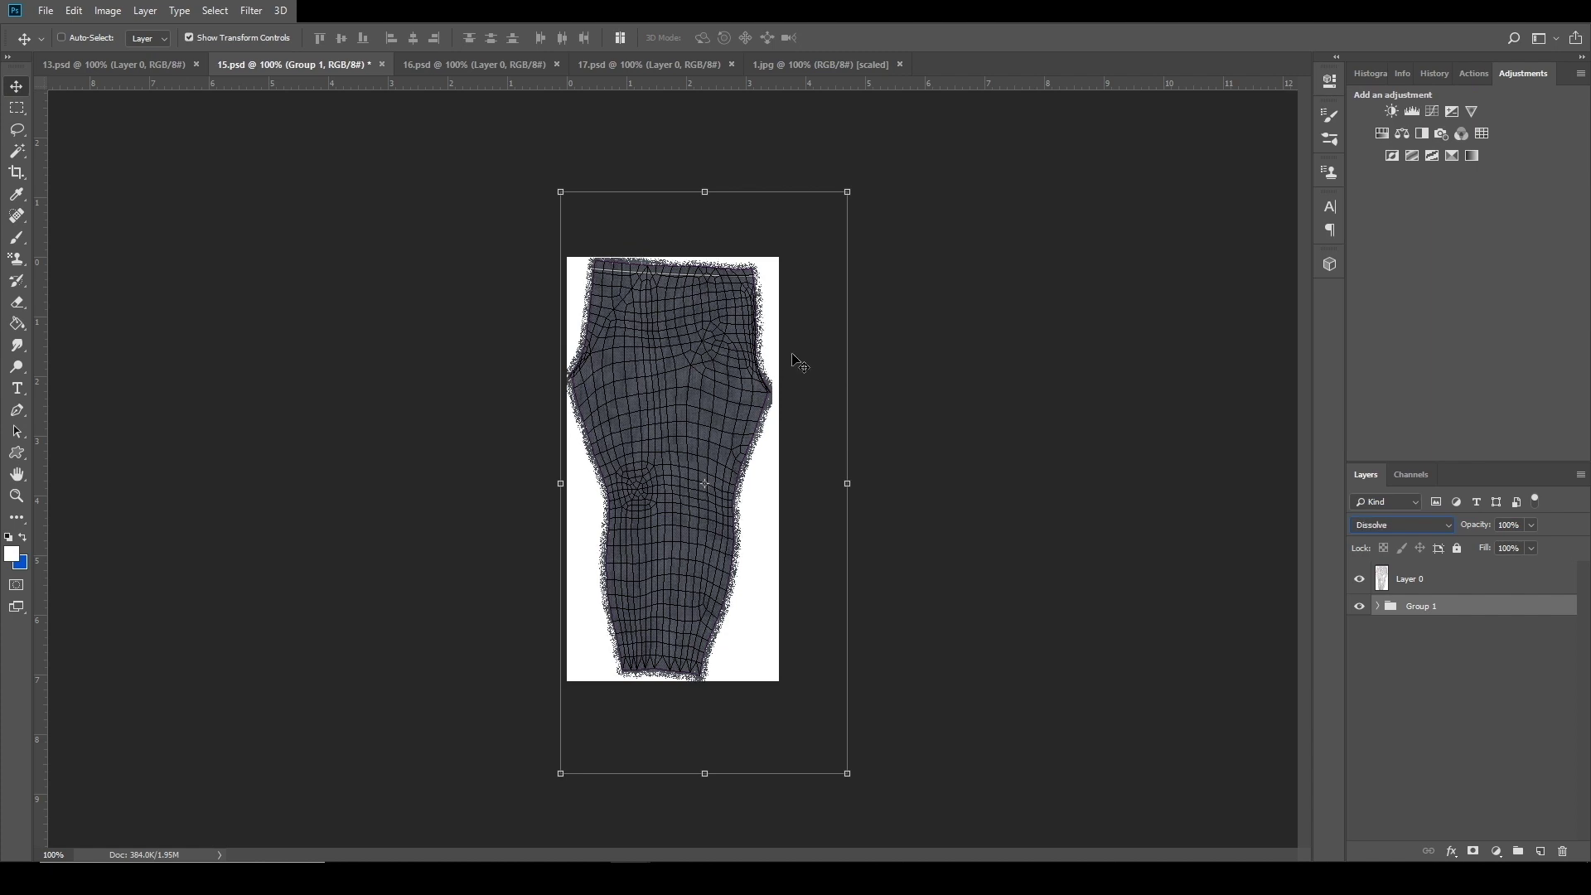
Set Group 1's blending mode to Normal.
{"action": "left_click", "coordinate": [1391, 526]}
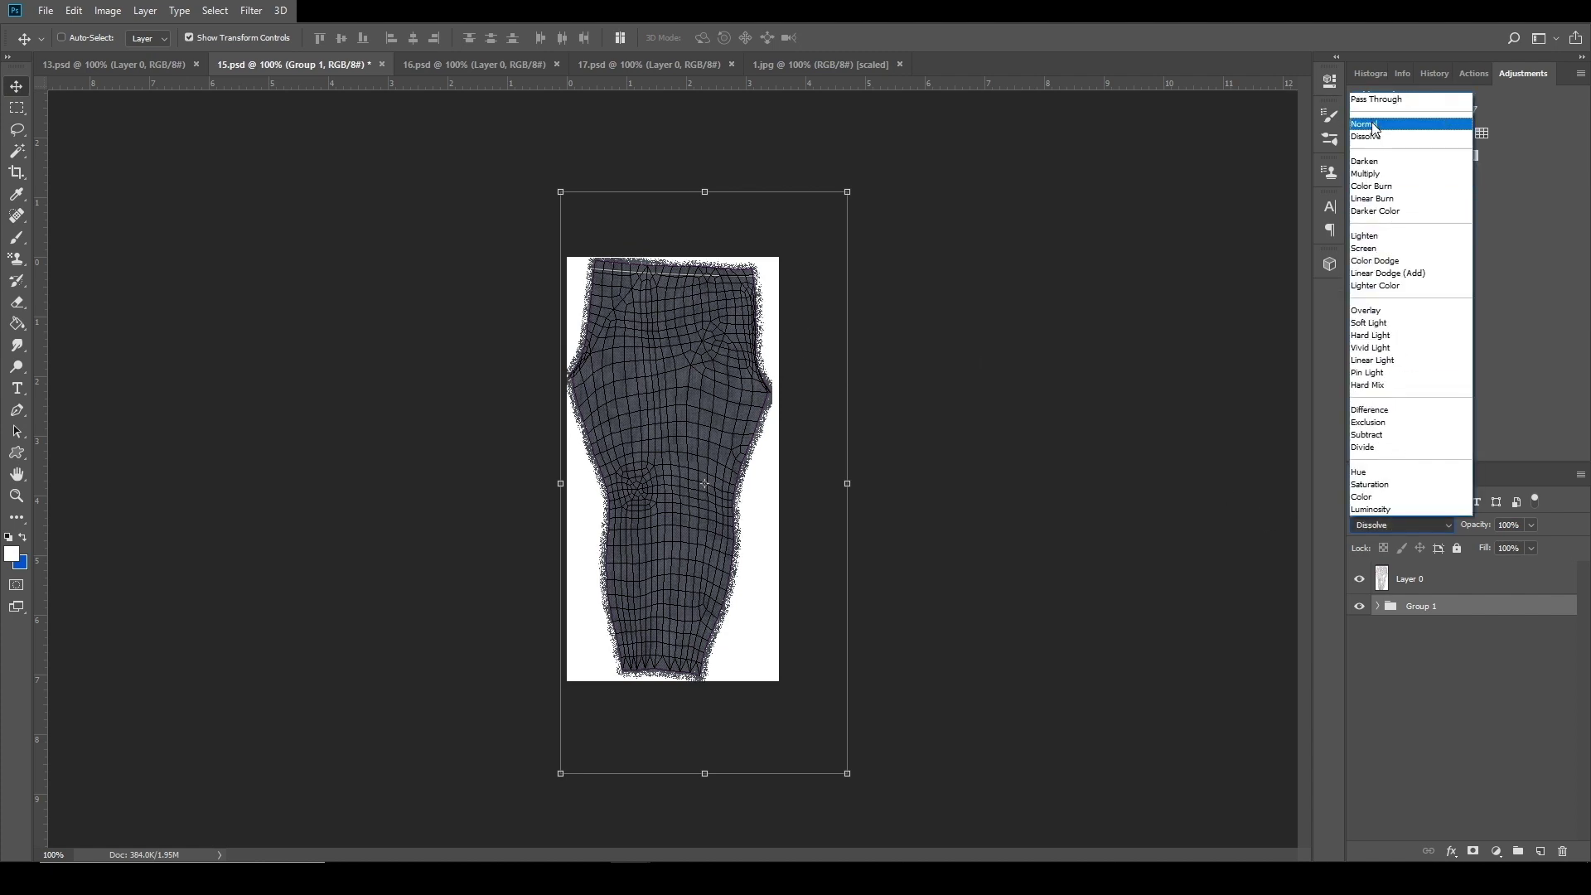
{"action": "left_click", "coordinate": [1371, 100]}
{"action": "left_click", "coordinate": [1551, 665]}
{"action": "left_click", "coordinate": [1442, 609]}
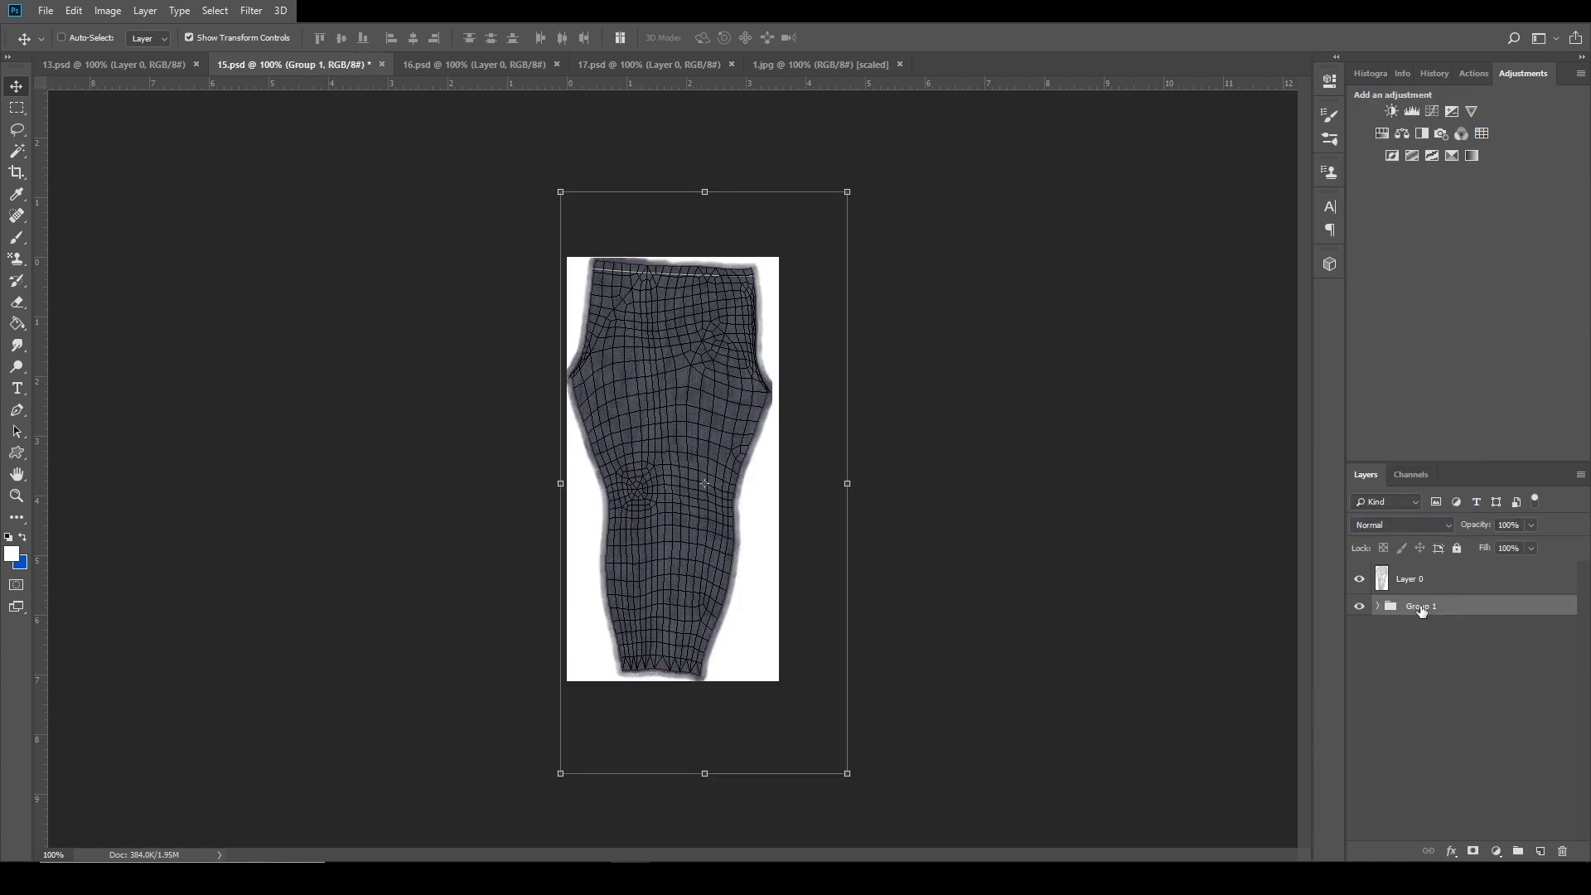
Nudge Group 1 vertically to align the denim with the wireframe.
{"action": "key", "text": "Down"}
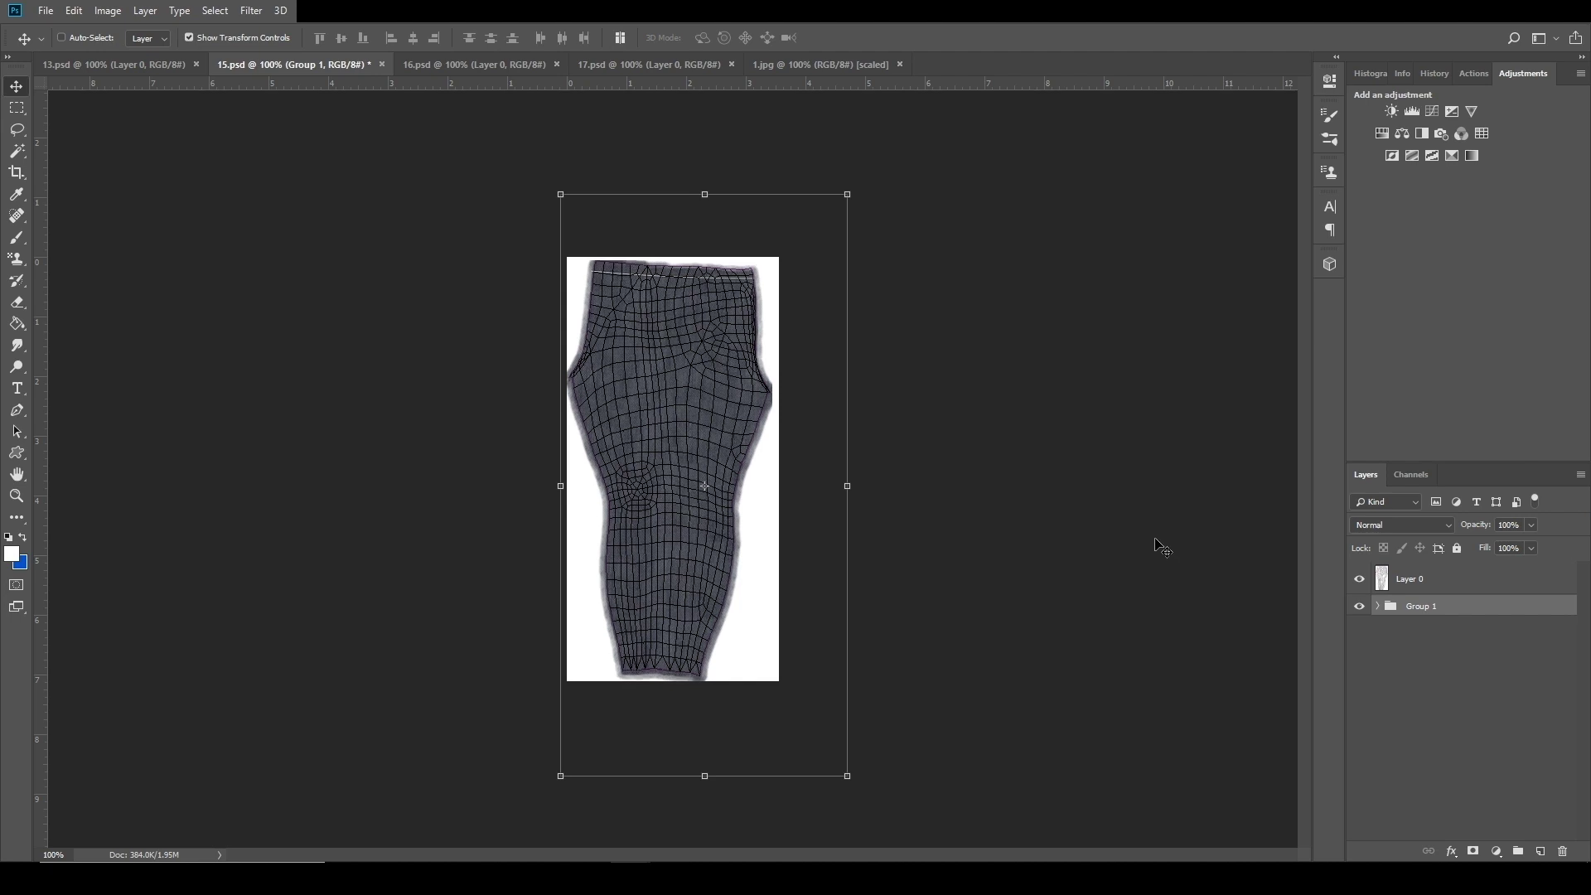
{"action": "key", "text": "Up"}
{"action": "key", "text": "Up"}
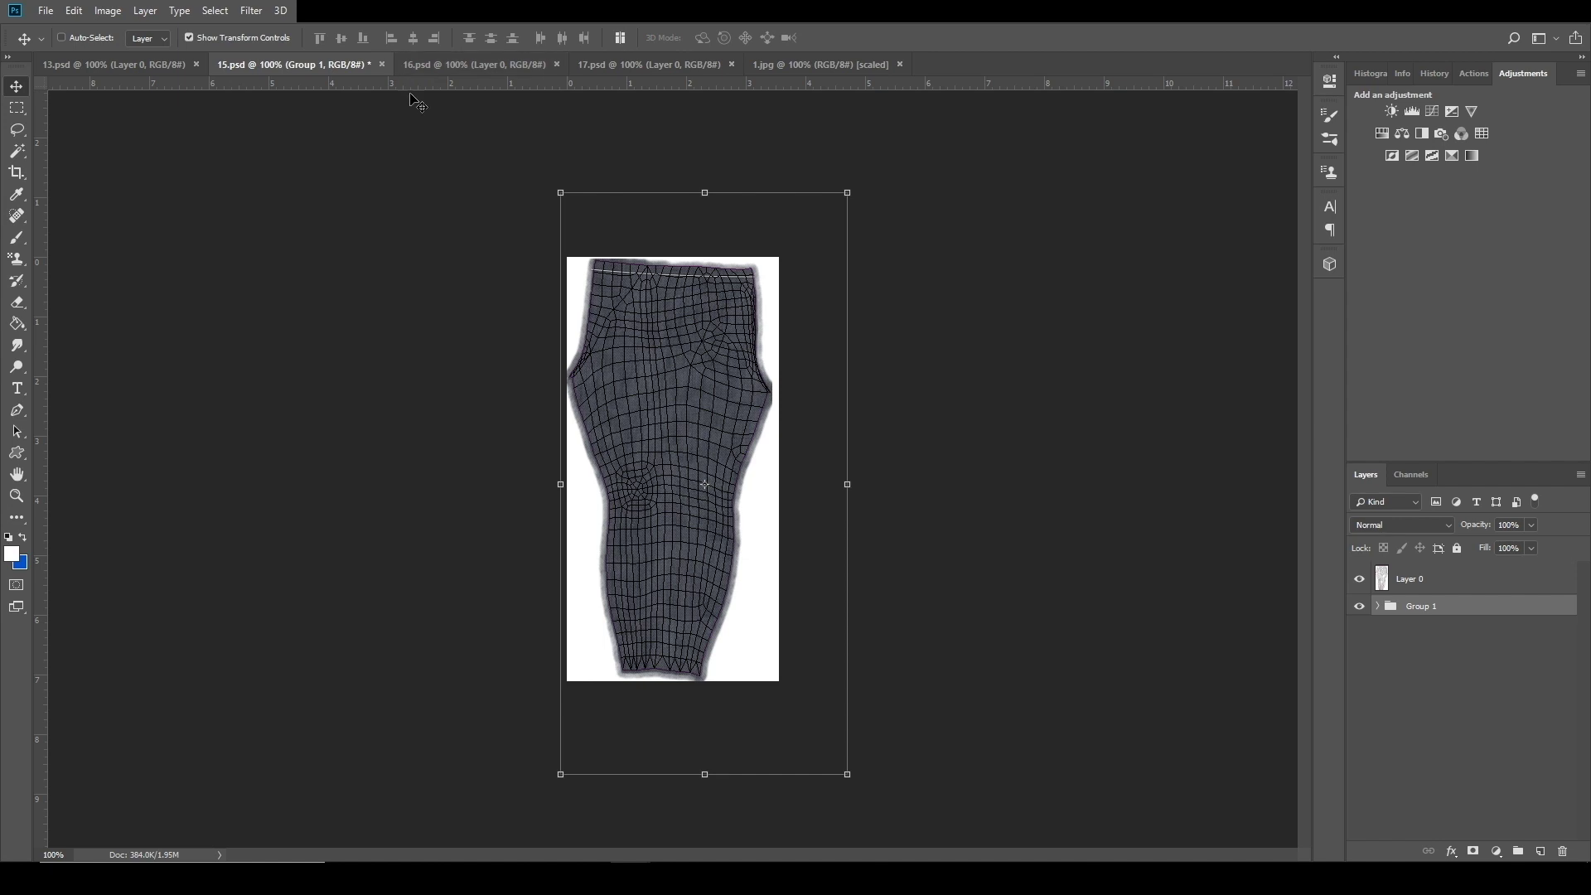
Dock the floating 14.psd window back among the other open documents.
{"action": "left_click", "coordinate": [159, 62]}
{"action": "left_click", "coordinate": [328, 63]}
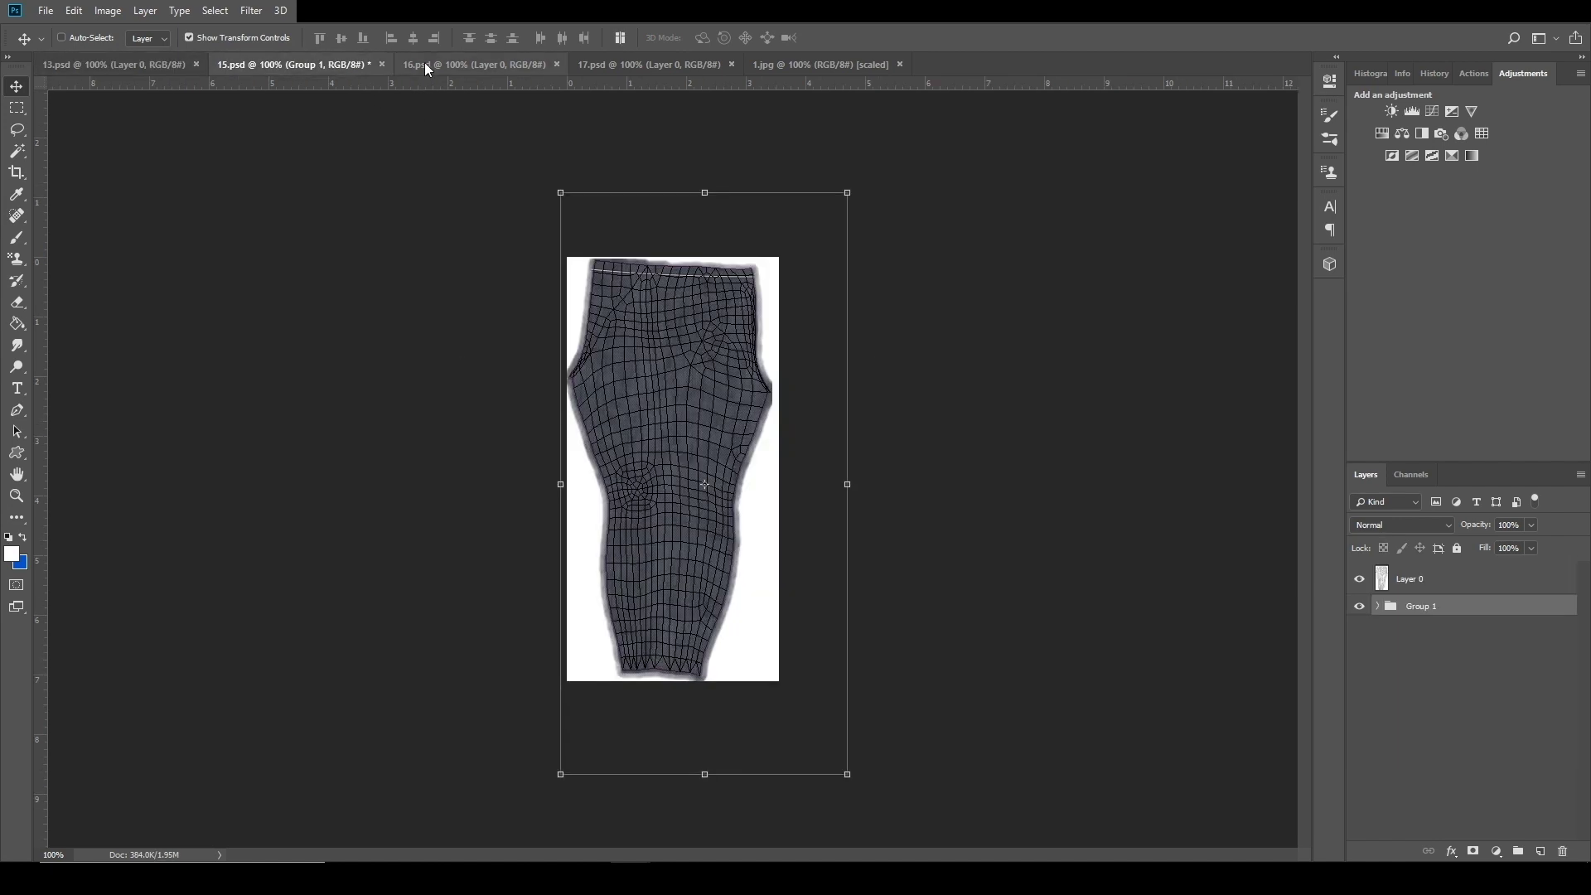
{"action": "mouse_move", "coordinate": [632, 879]}
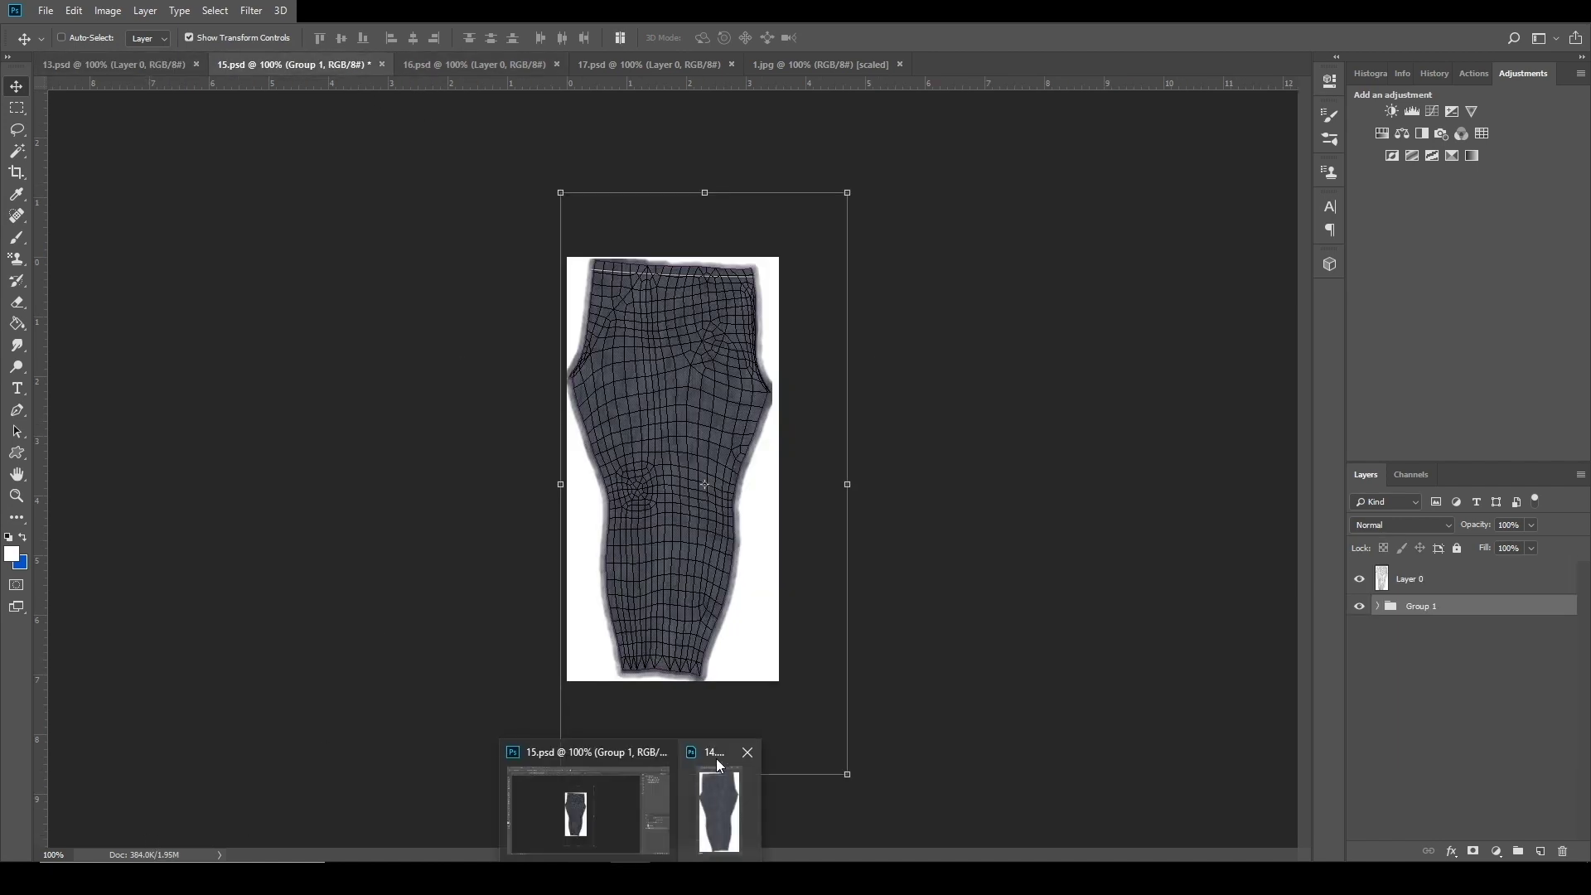
{"action": "left_click", "coordinate": [717, 800]}
{"action": "left_click_drag", "start_coordinate": [233, 555], "coordinate": [385, 67]}
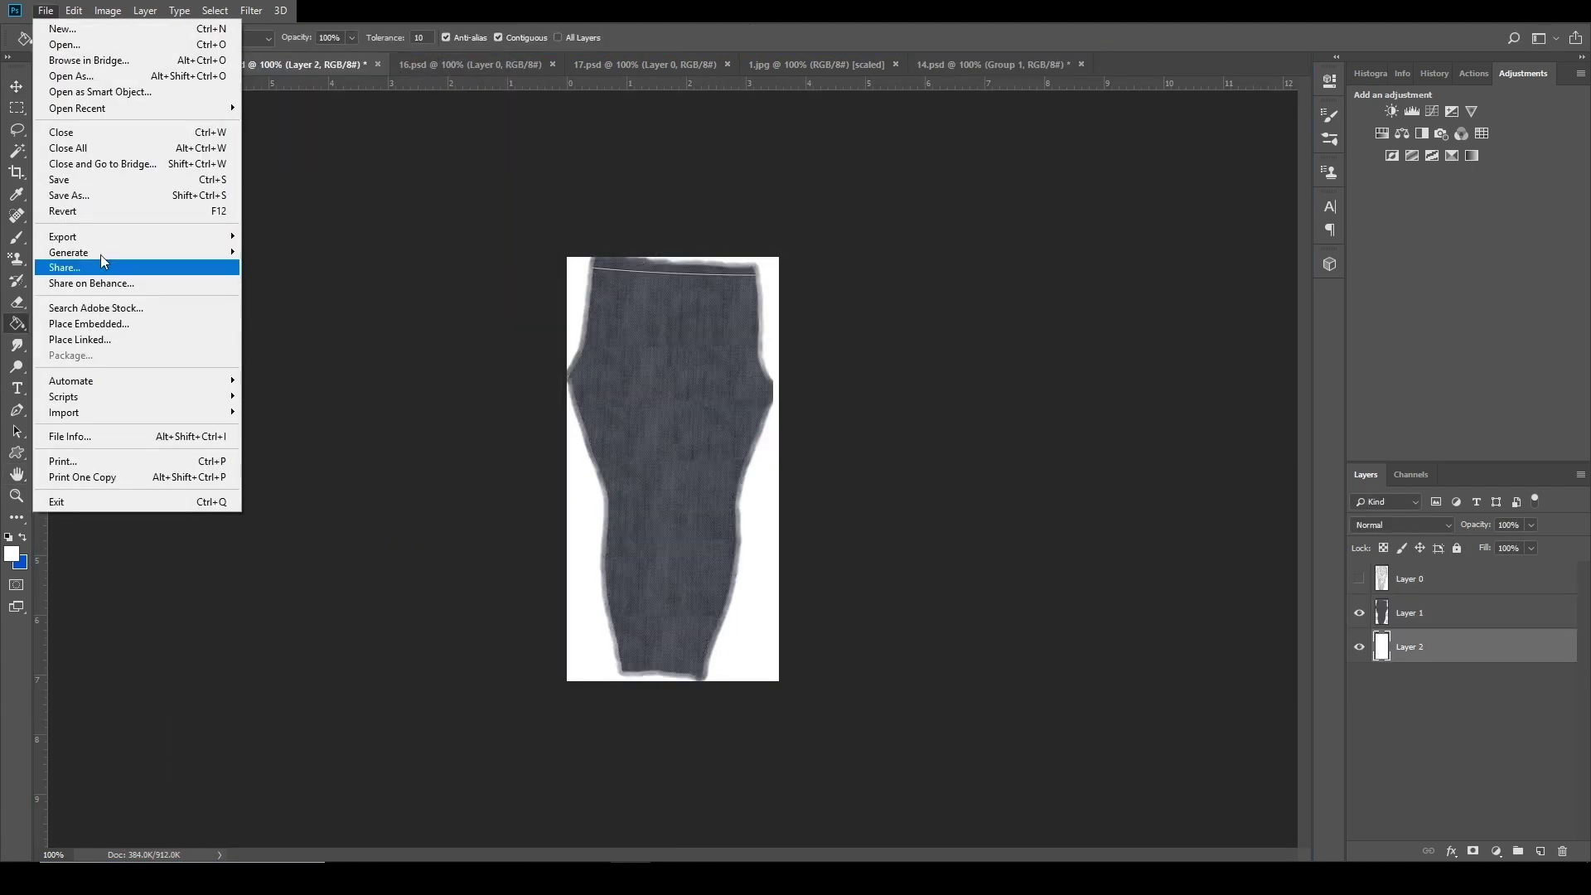
Save the second leg texture as a JPEG in the Textures folder, replacing the existing 15.jpg.
{"action": "left_click", "coordinate": [99, 194]}
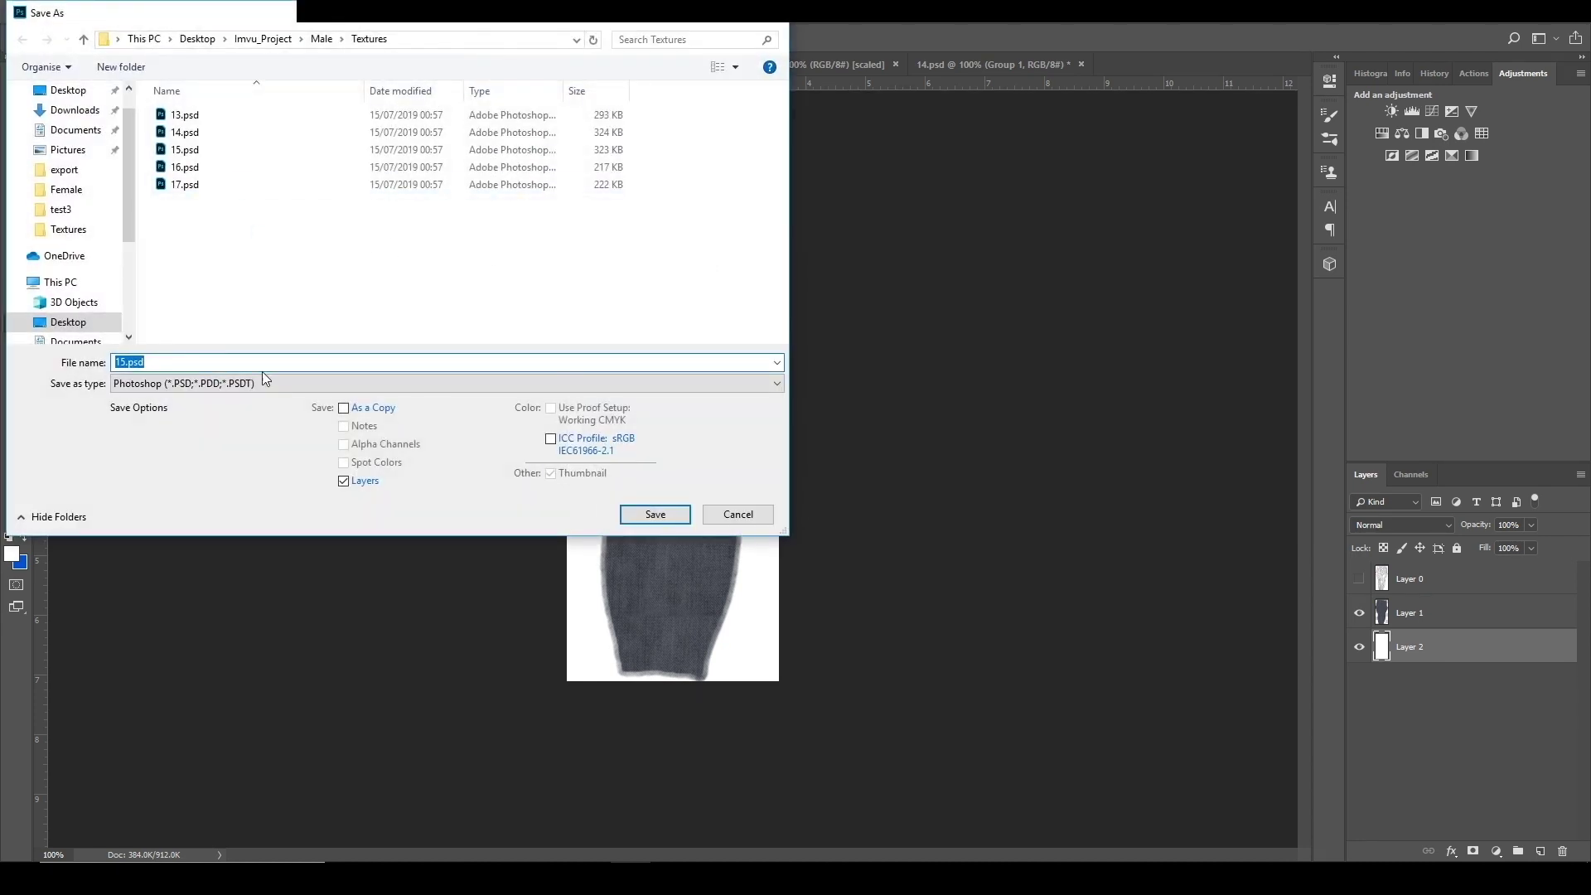
{"action": "left_click", "coordinate": [204, 386]}
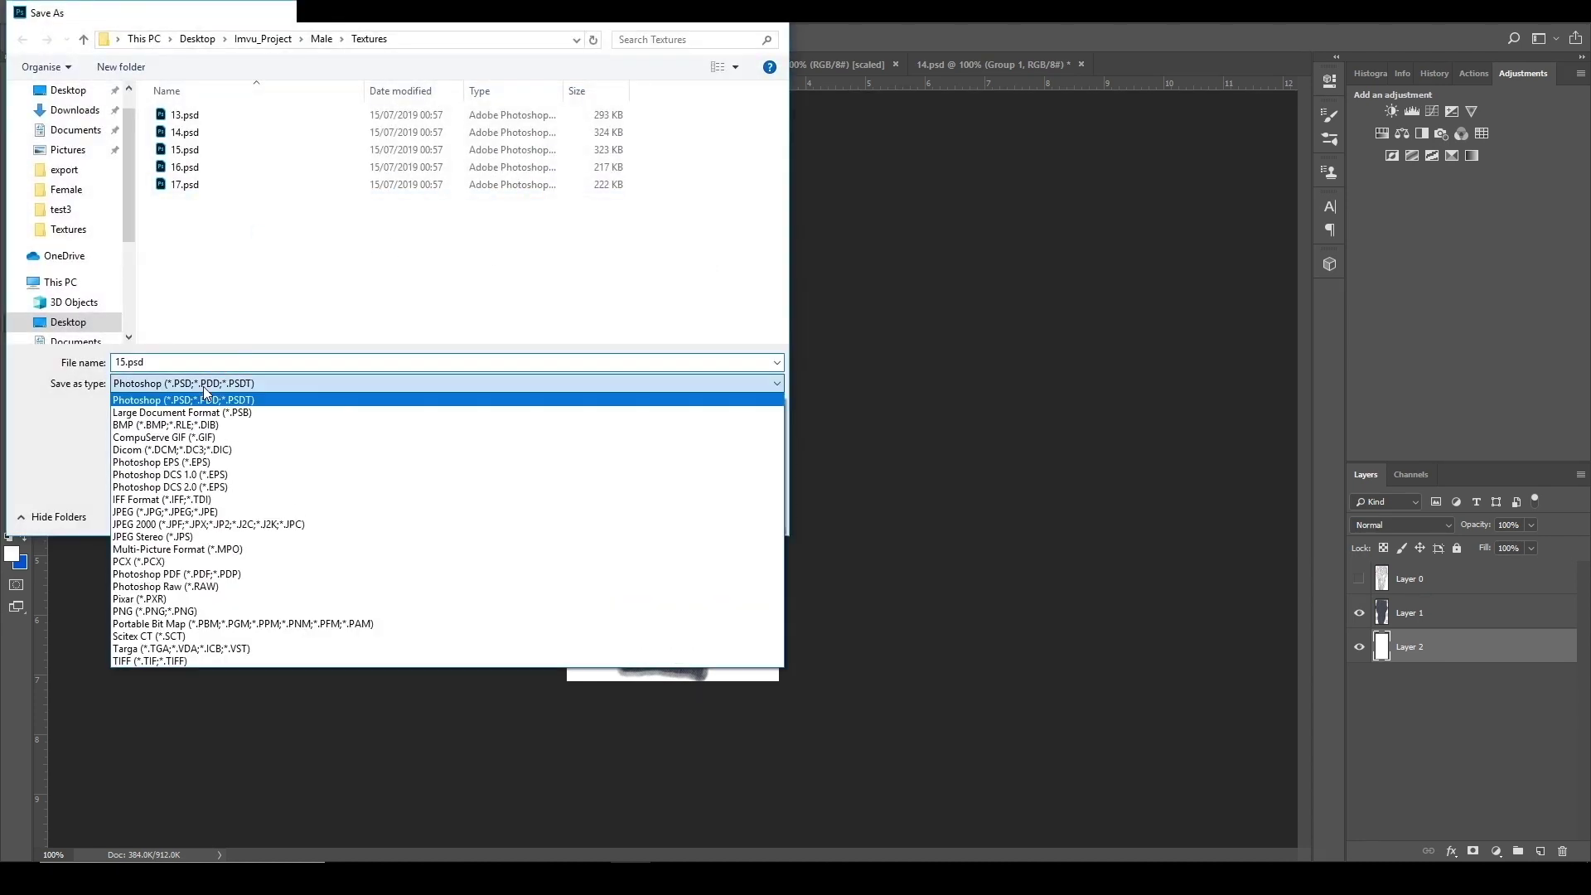
{"action": "left_click", "coordinate": [121, 511]}
{"action": "left_click", "coordinate": [194, 137]}
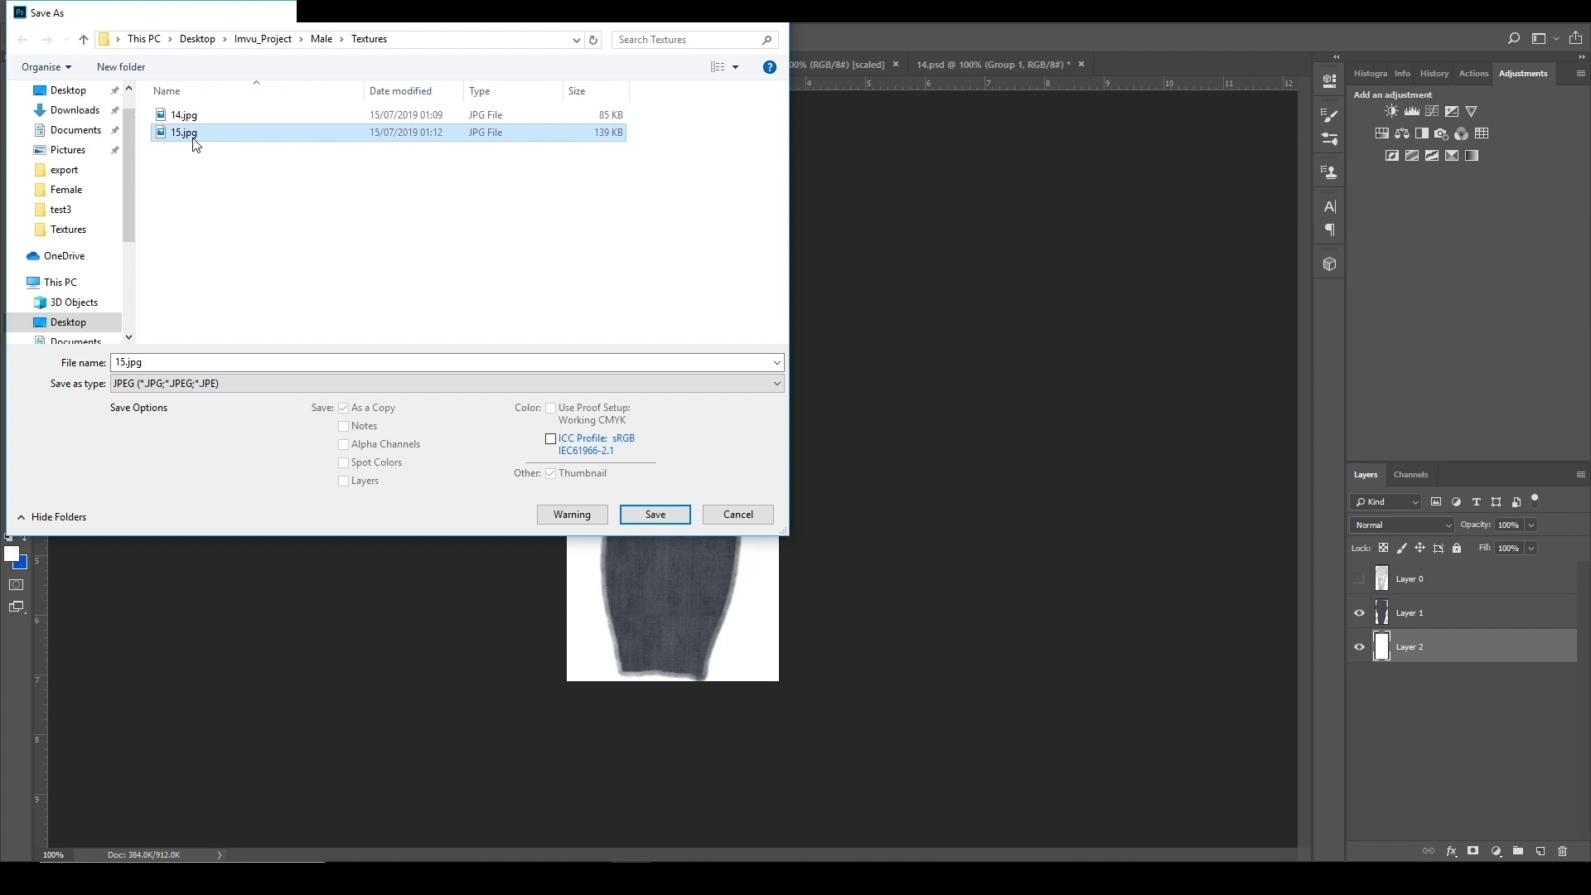
{"action": "double_click", "coordinate": [194, 137]}
{"action": "left_click", "coordinate": [842, 445]}
{"action": "left_click", "coordinate": [884, 220]}
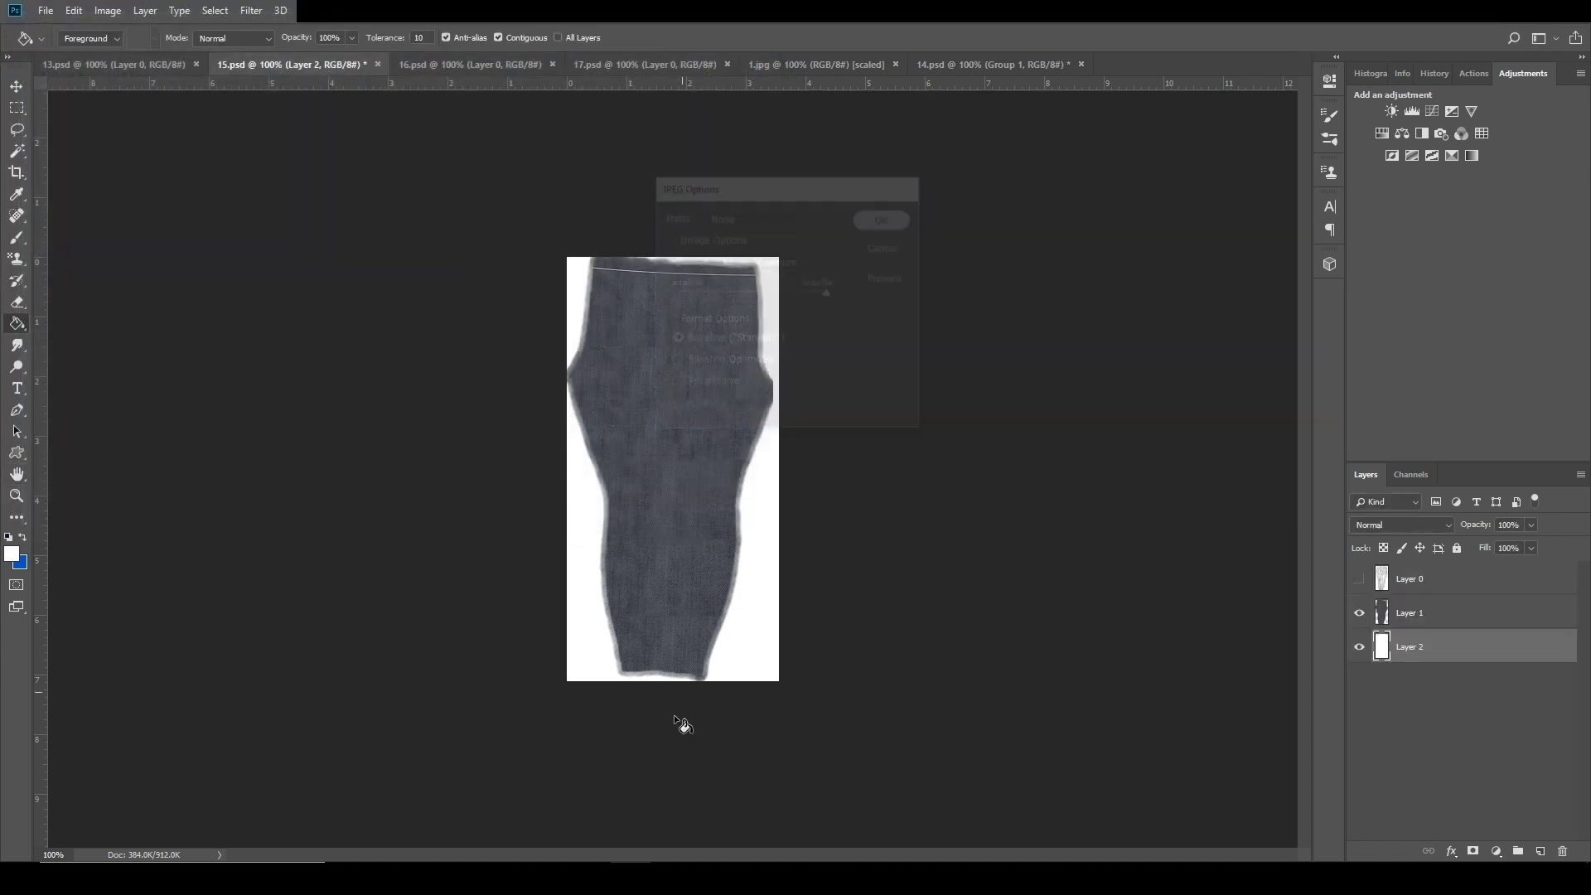
Switch to IMVU, apply the 15.jpg texture to the avatar and examine both jeans legs from different distances and angles.
{"action": "key", "text": "alt+Tab"}
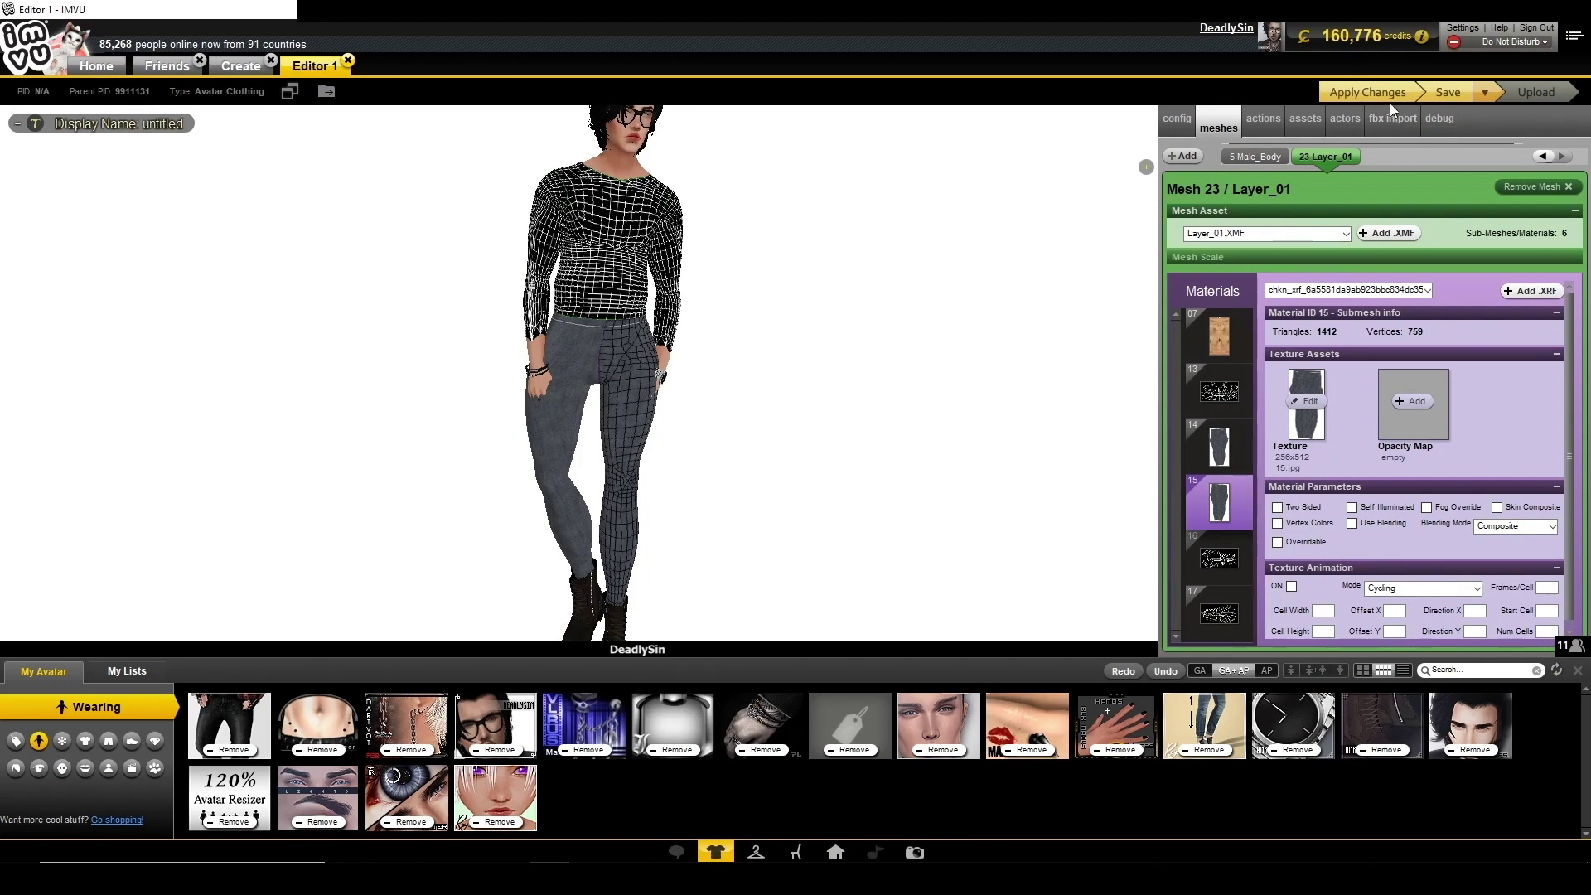
{"action": "left_click", "coordinate": [1369, 93]}
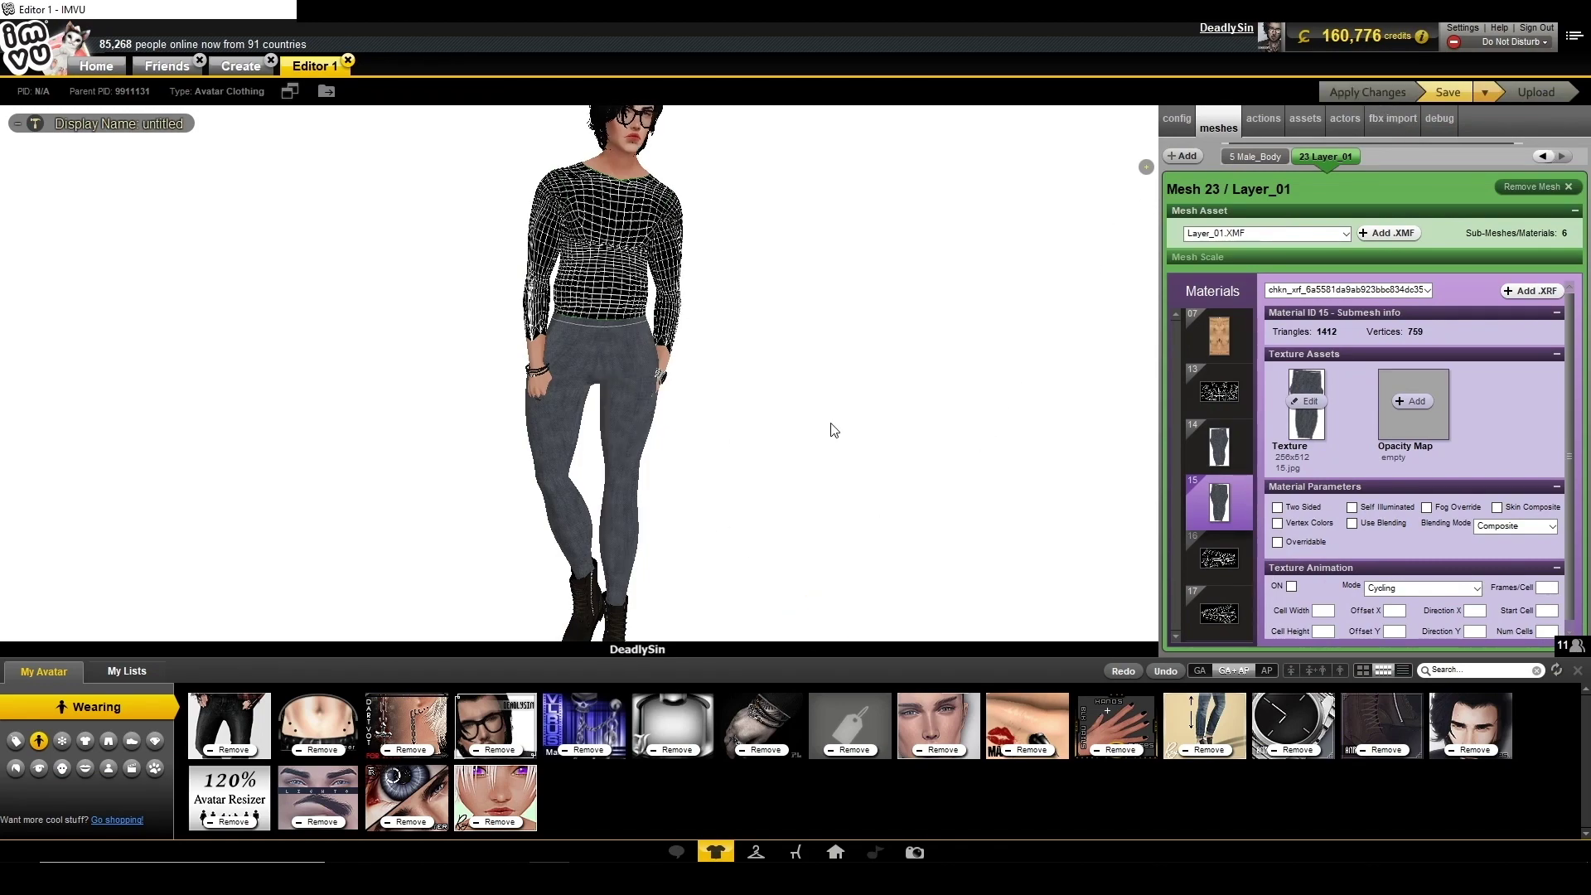
{"action": "scroll", "coordinate": [820, 415], "scroll_direction": "up", "scroll_amount": 3}
{"action": "scroll", "coordinate": [779, 397], "scroll_direction": "down", "scroll_amount": 3}
{"action": "scroll", "coordinate": [788, 415], "scroll_direction": "up", "scroll_amount": 6}
{"action": "scroll", "coordinate": [973, 412], "scroll_direction": "down", "scroll_amount": 5}
{"action": "scroll", "coordinate": [817, 430], "scroll_direction": "up", "scroll_amount": 5}
{"action": "left_click_drag", "start_coordinate": [511, 412], "coordinate": [778, 383]}
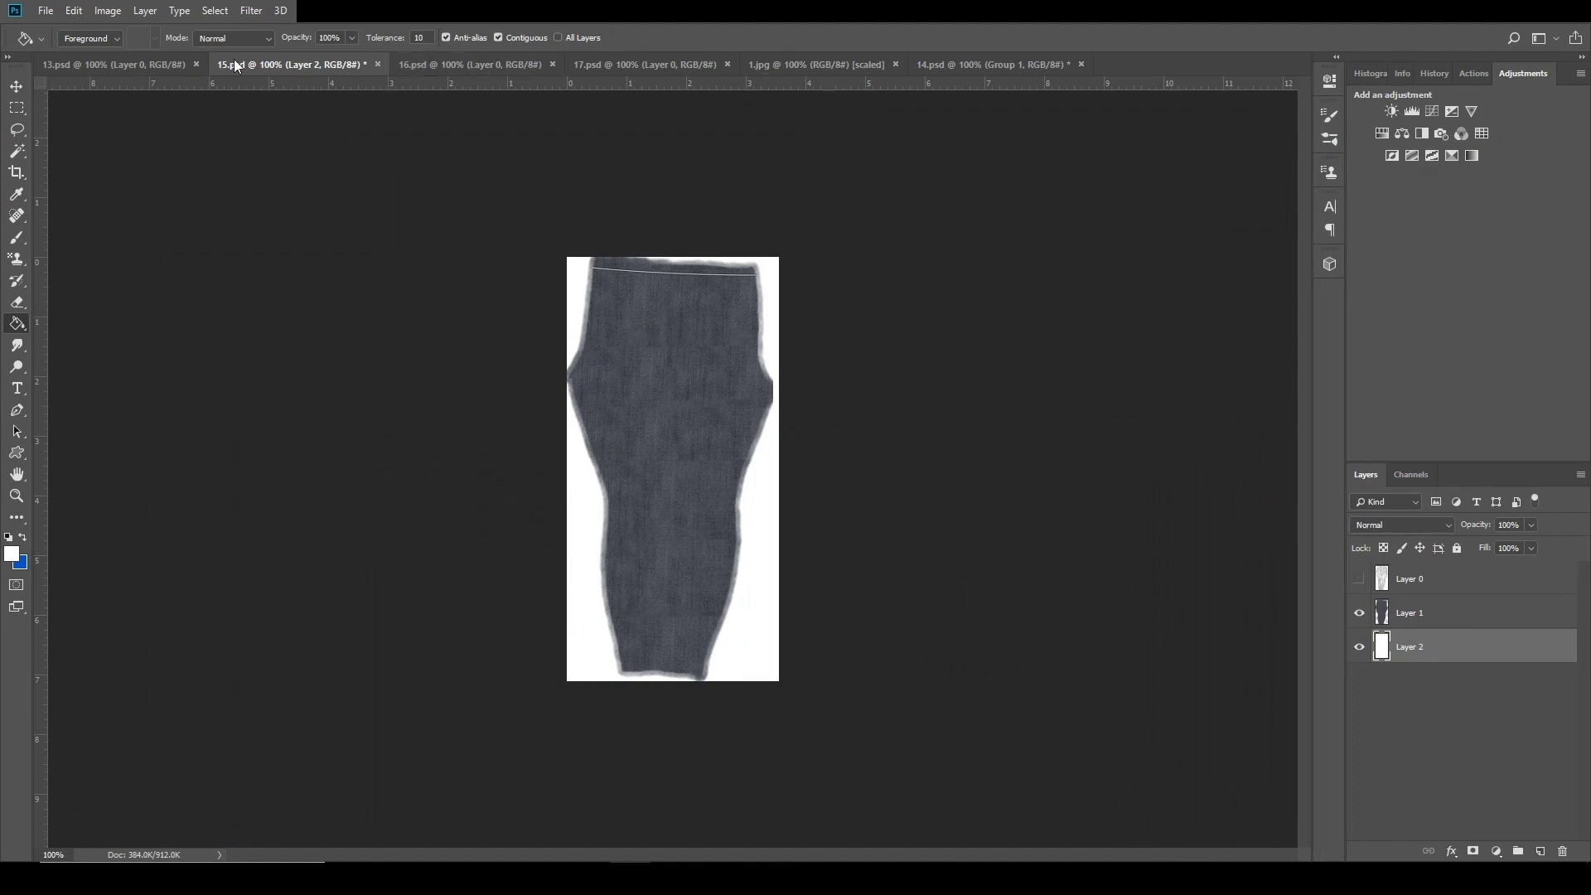
In Photoshop's 14.psd, show the wireframe Layer 0 and revert the history to the Create Clipping Mask state before the group merge.
{"action": "left_click", "coordinate": [961, 63]}
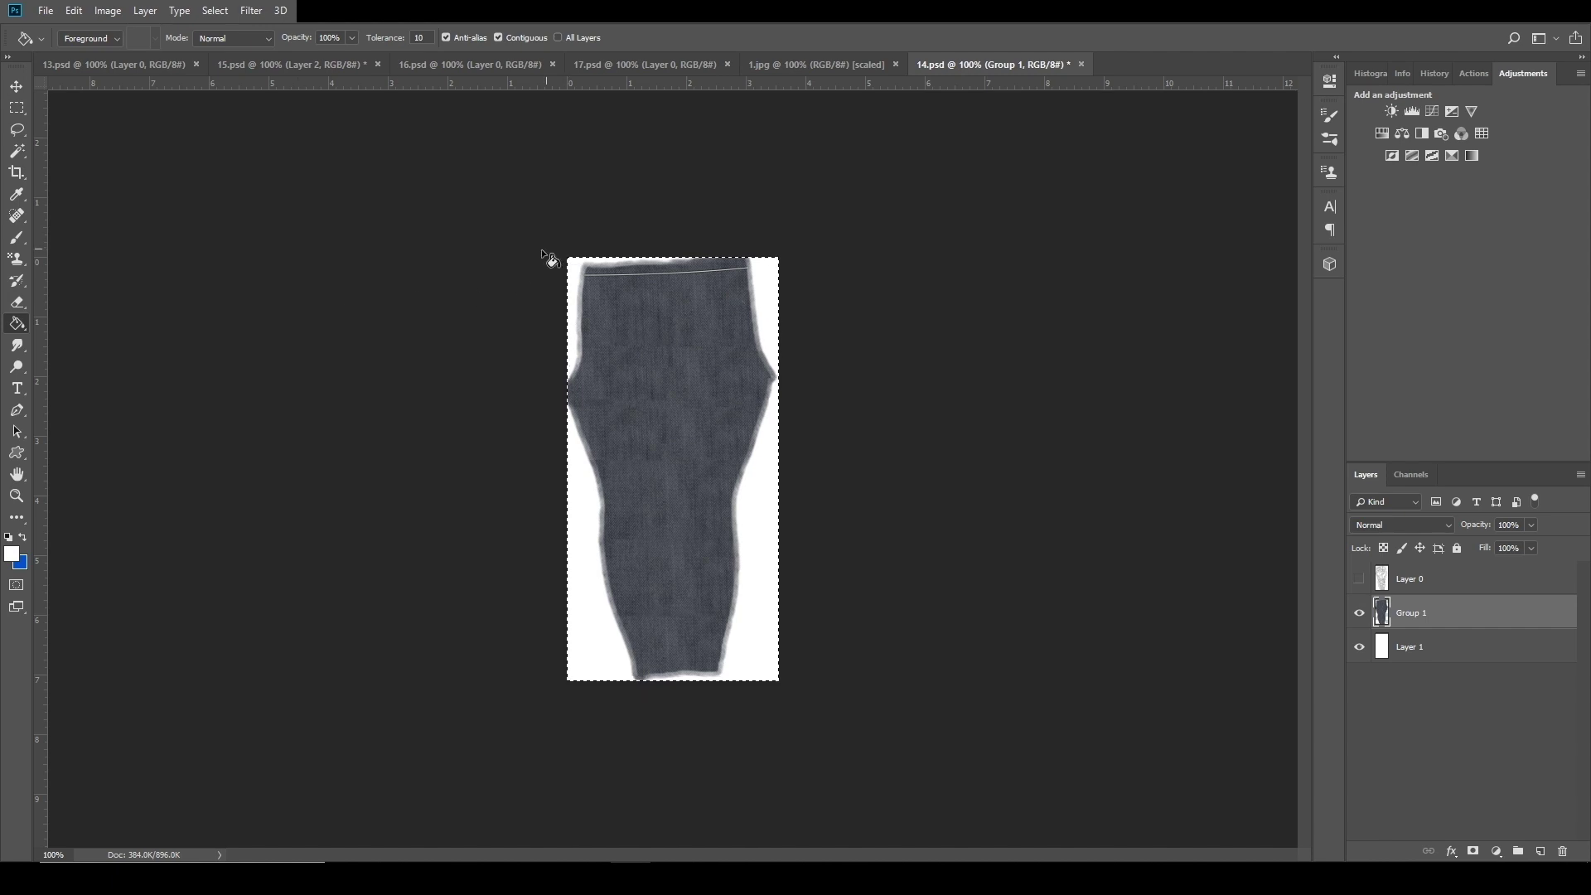
{"action": "left_click", "coordinate": [1360, 579]}
{"action": "left_click", "coordinate": [16, 412]}
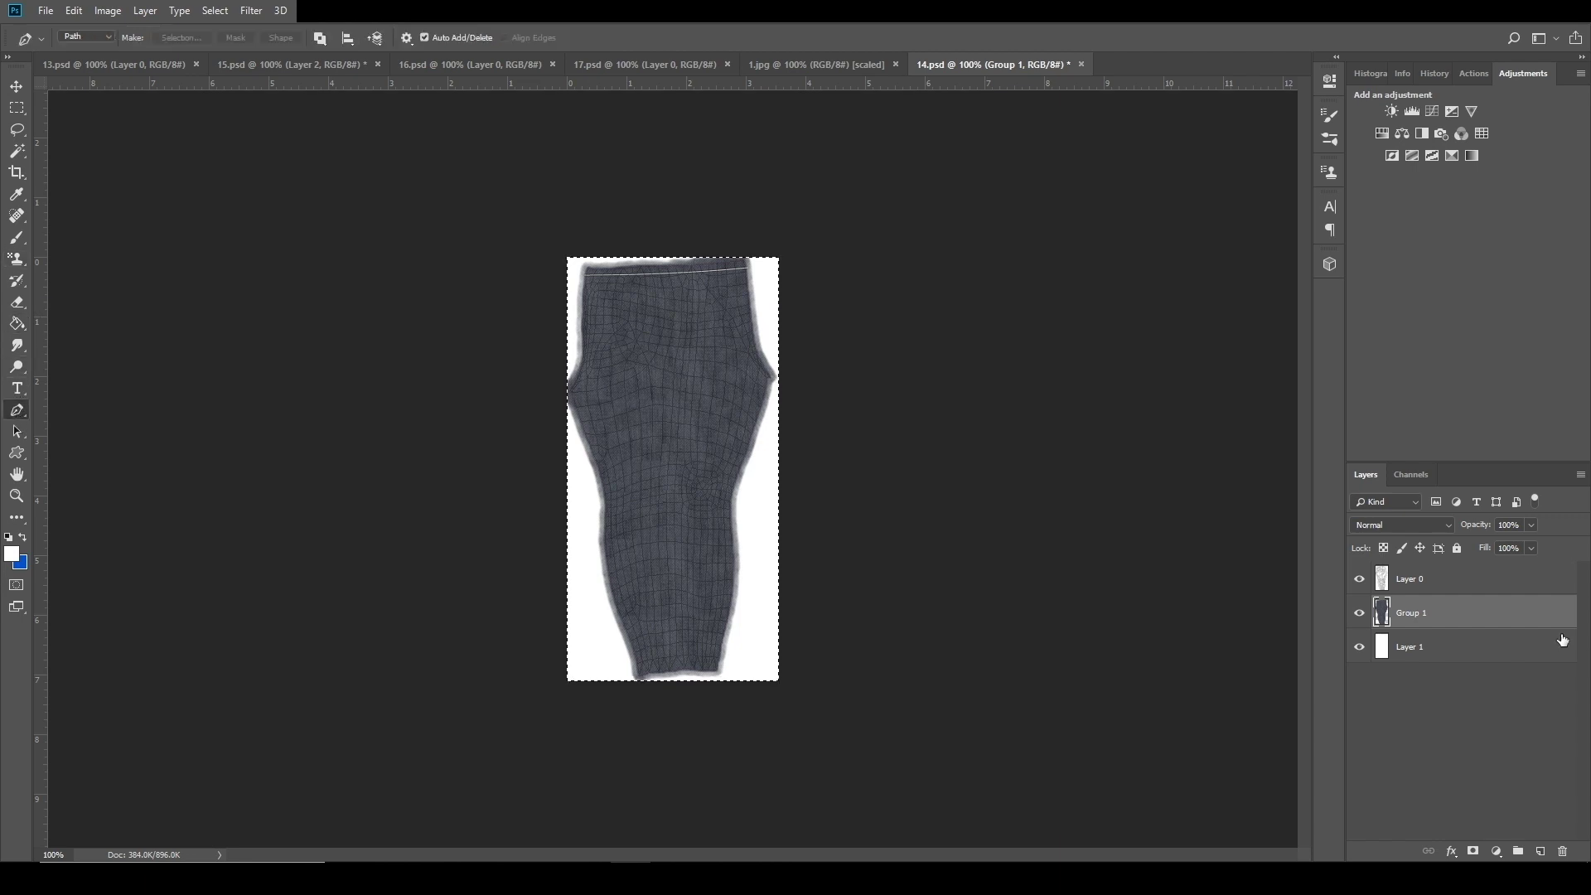
{"action": "left_click", "coordinate": [1434, 73]}
{"action": "scroll", "coordinate": [1467, 265], "scroll_direction": "up", "scroll_amount": 3}
{"action": "left_click_drag", "start_coordinate": [1583, 274], "coordinate": [1580, 444]}
{"action": "left_click", "coordinate": [1445, 394]}
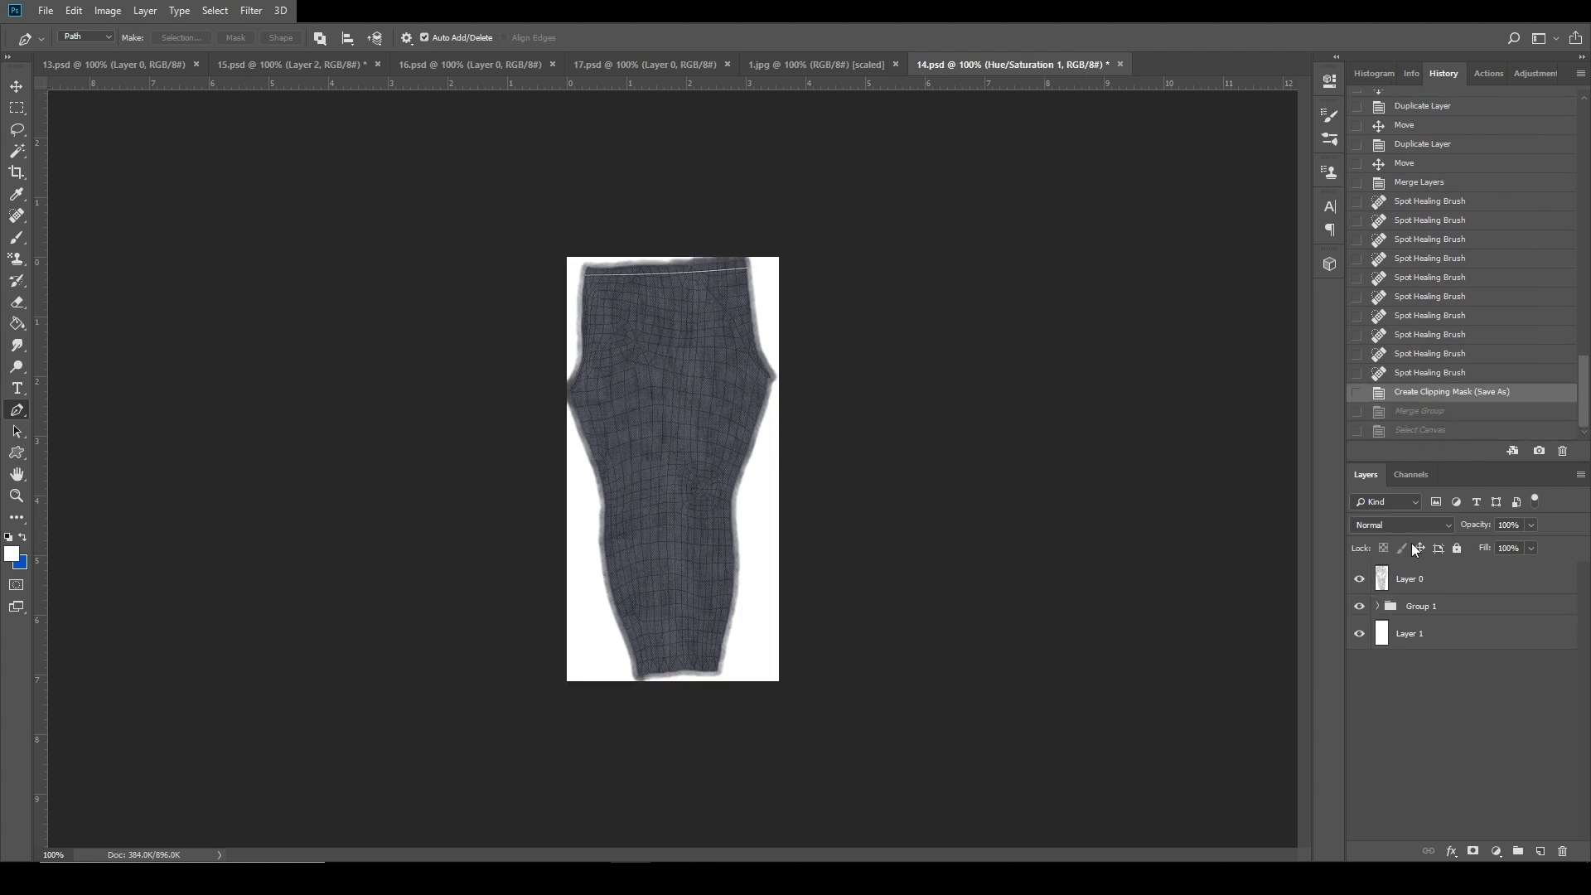
Expand Group 1 and add a new empty layer above Layer 3.
{"action": "left_click", "coordinate": [1379, 609]}
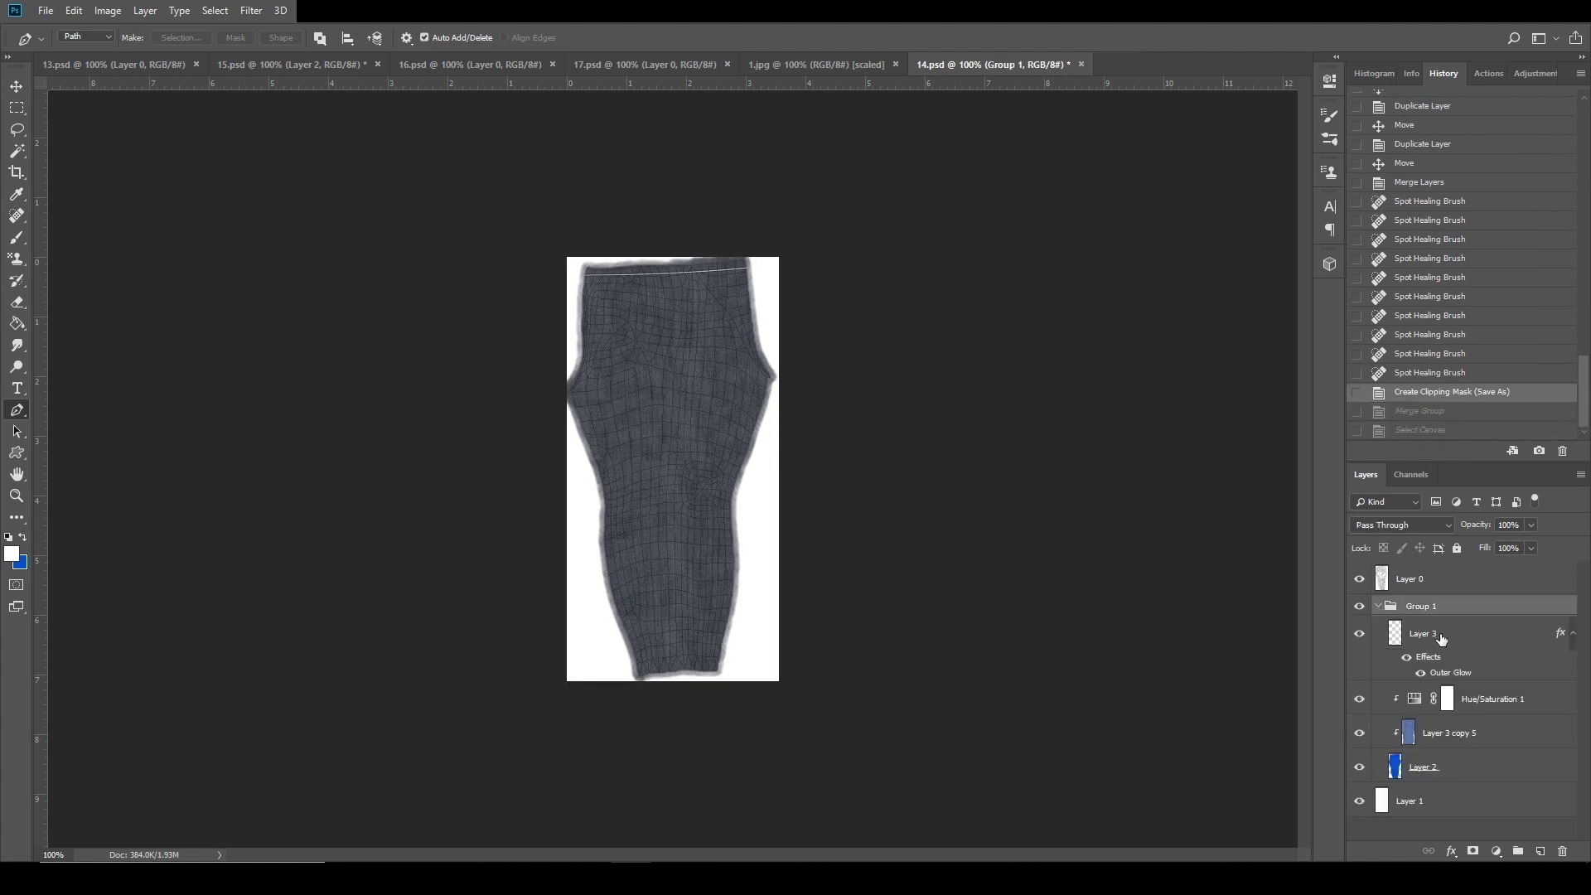
{"action": "left_click", "coordinate": [1442, 638]}
{"action": "left_click", "coordinate": [1540, 851]}
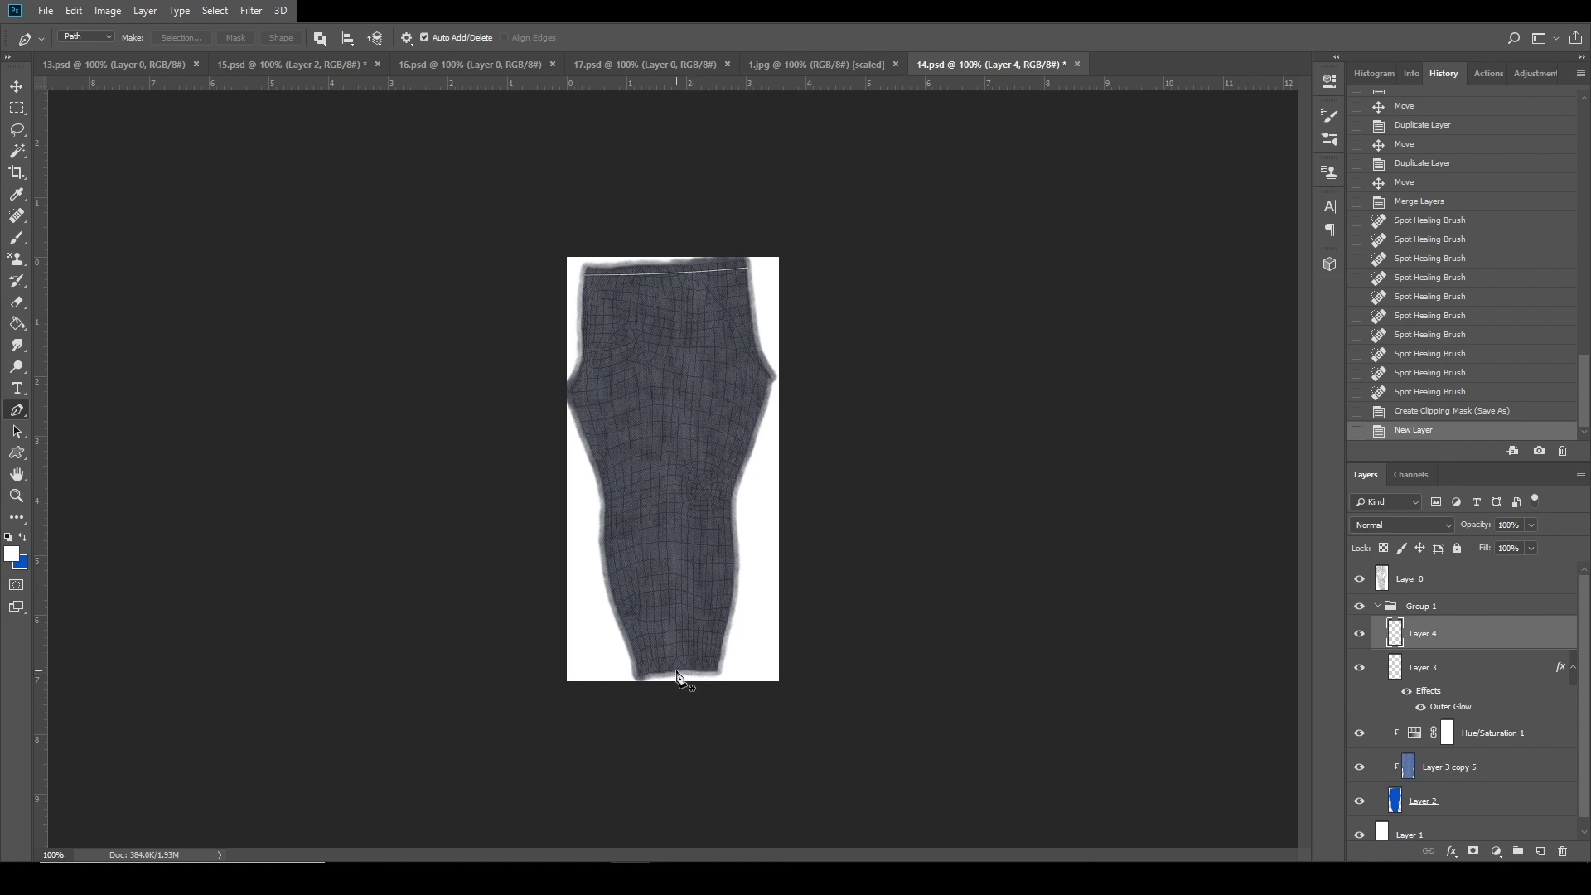
Draw a curved Pen path from the middle of the waistband line down to the upper thigh, adjusting its curve handles.
{"action": "left_click", "coordinate": [669, 274]}
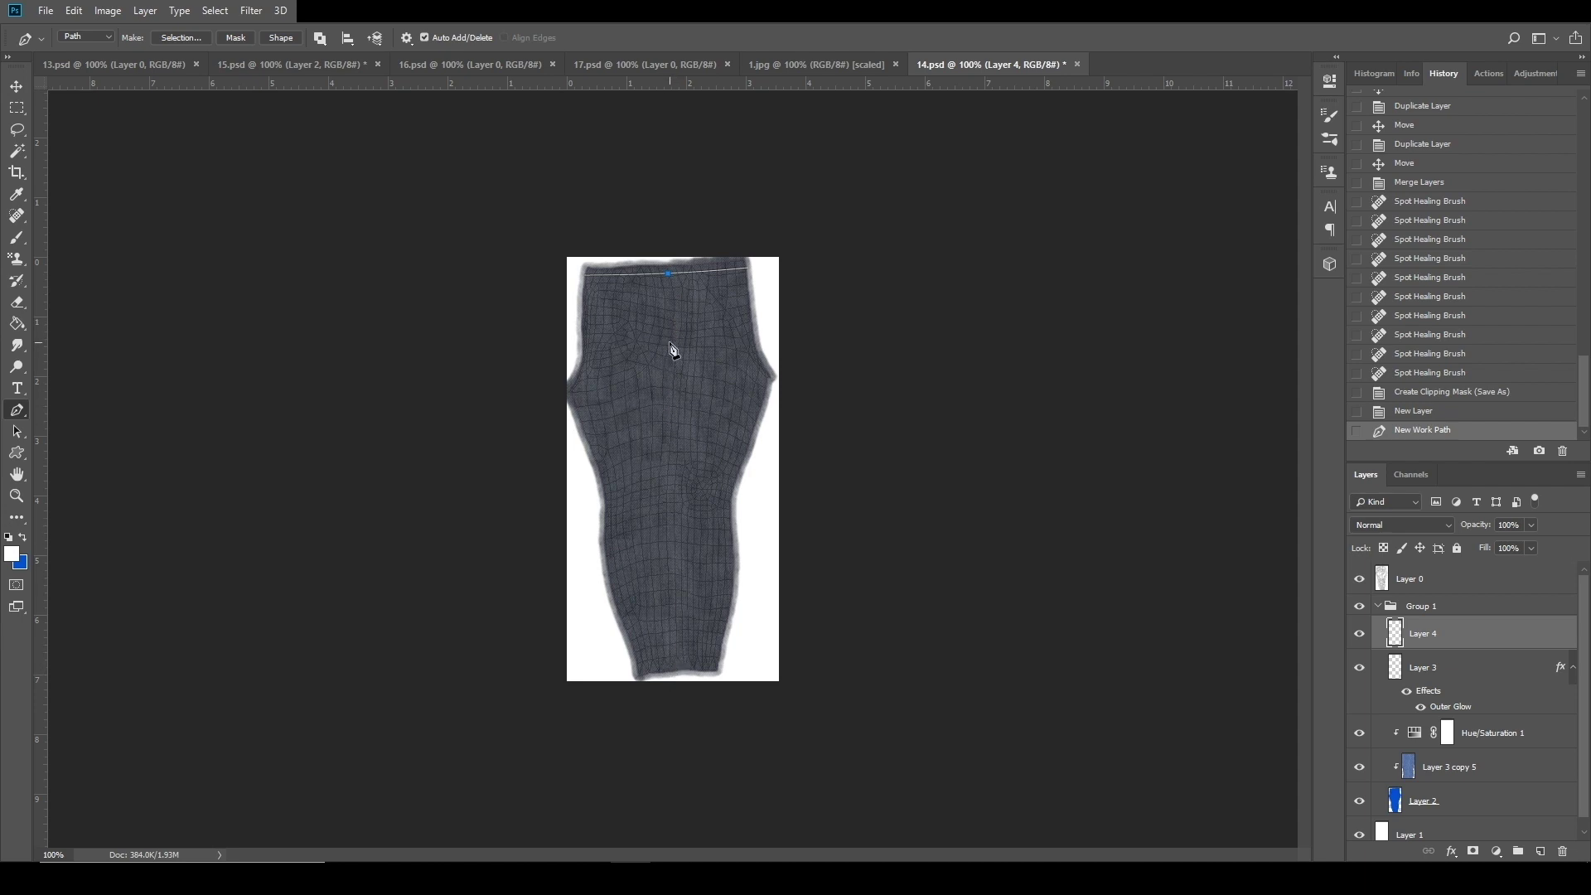
{"action": "left_click_drag", "start_coordinate": [664, 373], "coordinate": [640, 433]}
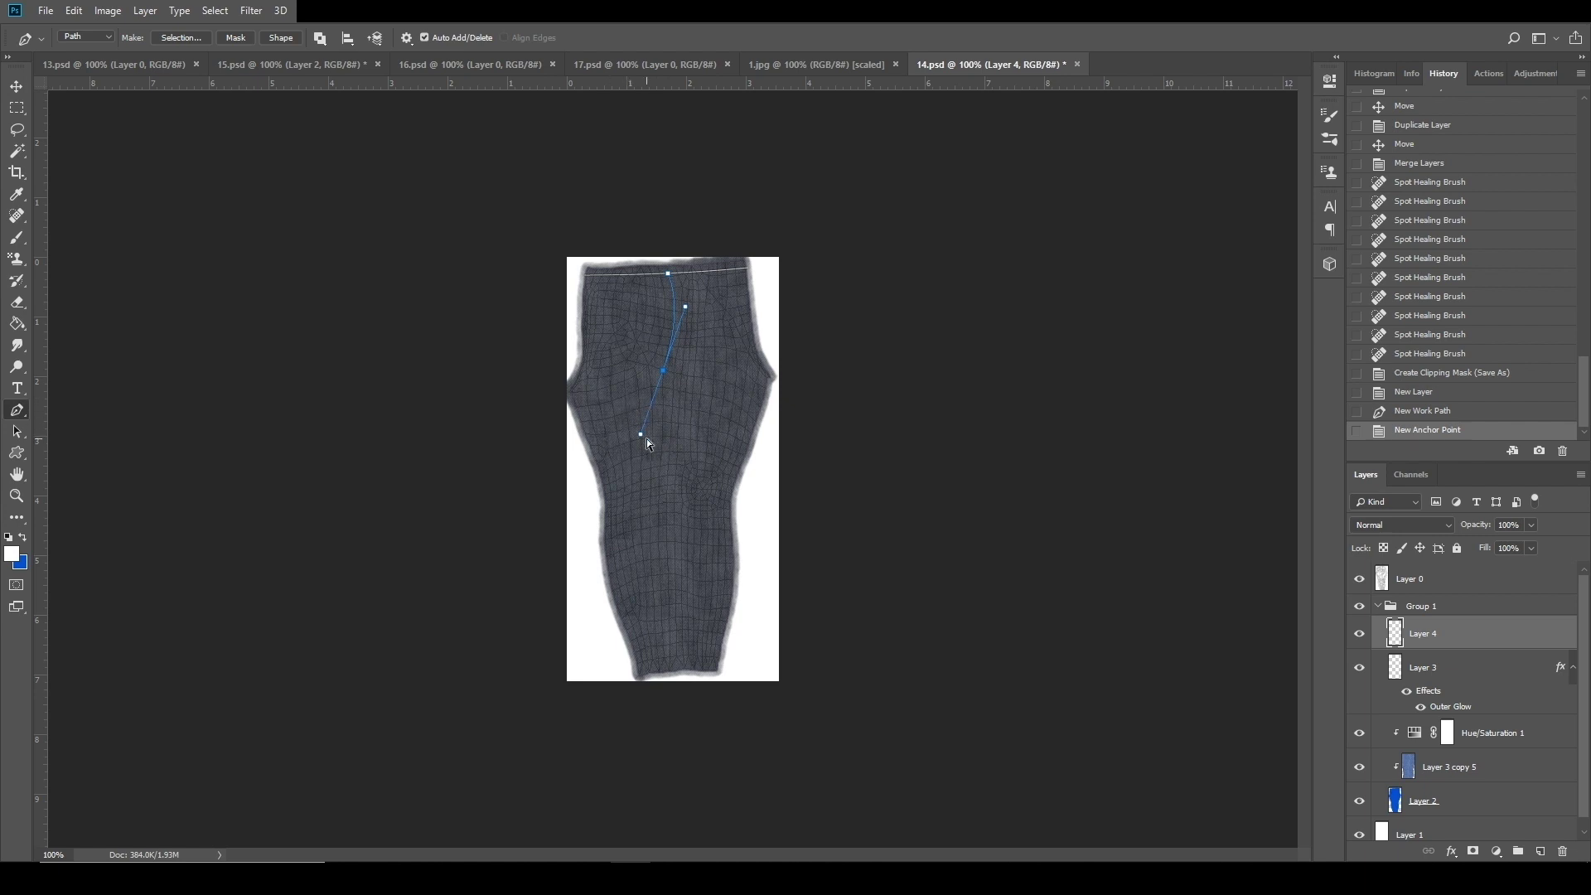
{"action": "left_click", "coordinate": [662, 435]}
{"action": "left_click_drag", "start_coordinate": [640, 434], "coordinate": [660, 381]}
{"action": "left_click_drag", "start_coordinate": [675, 302], "coordinate": [686, 304]}
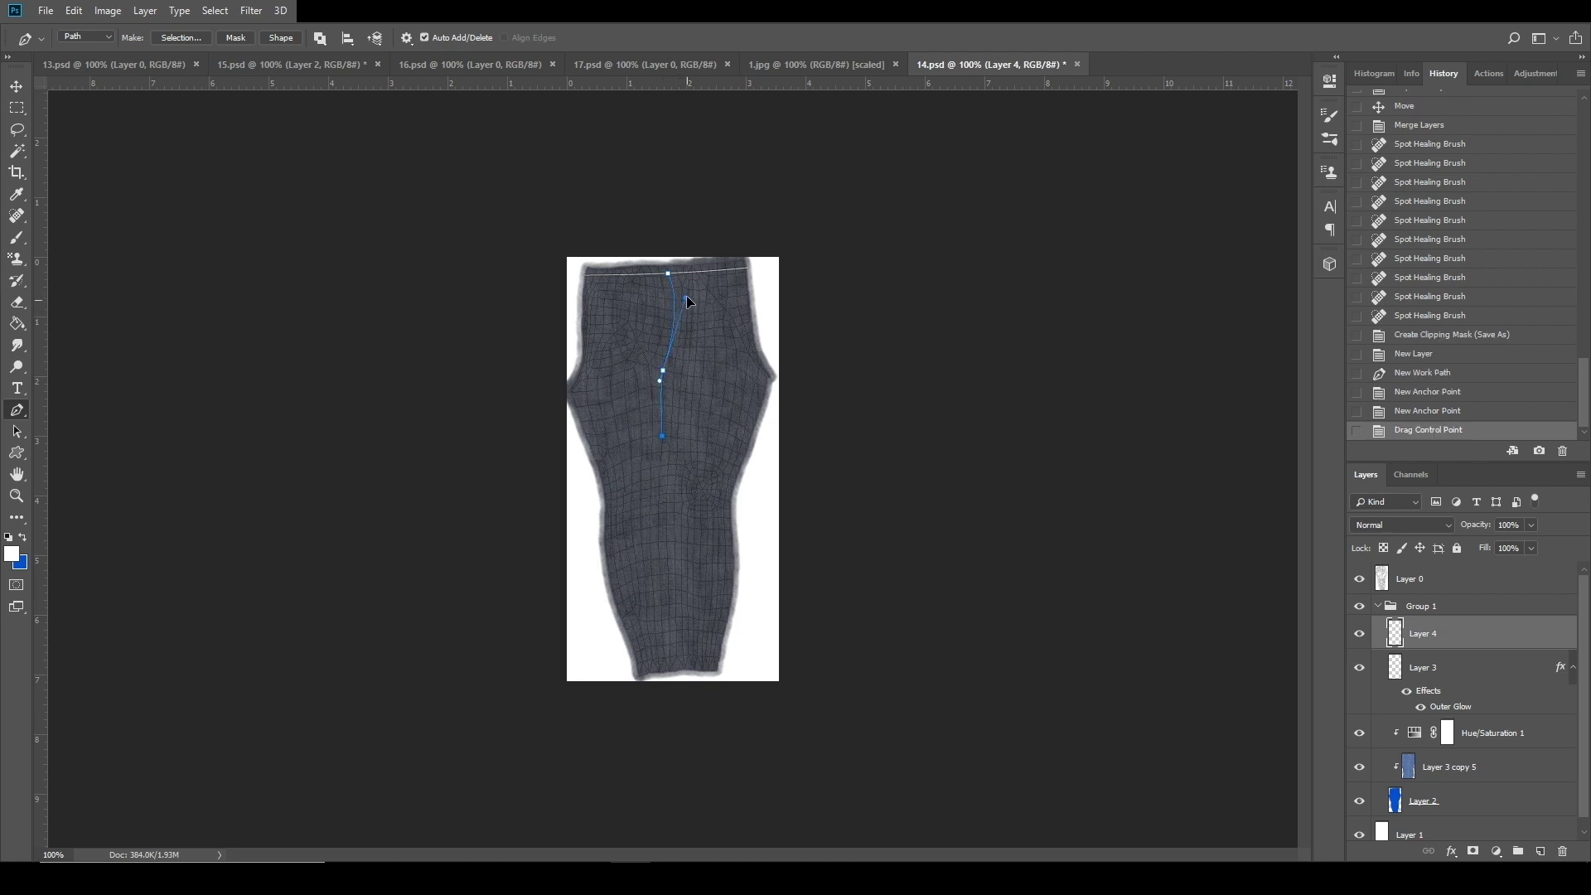
{"action": "left_click_drag", "start_coordinate": [685, 286], "coordinate": [684, 288]}
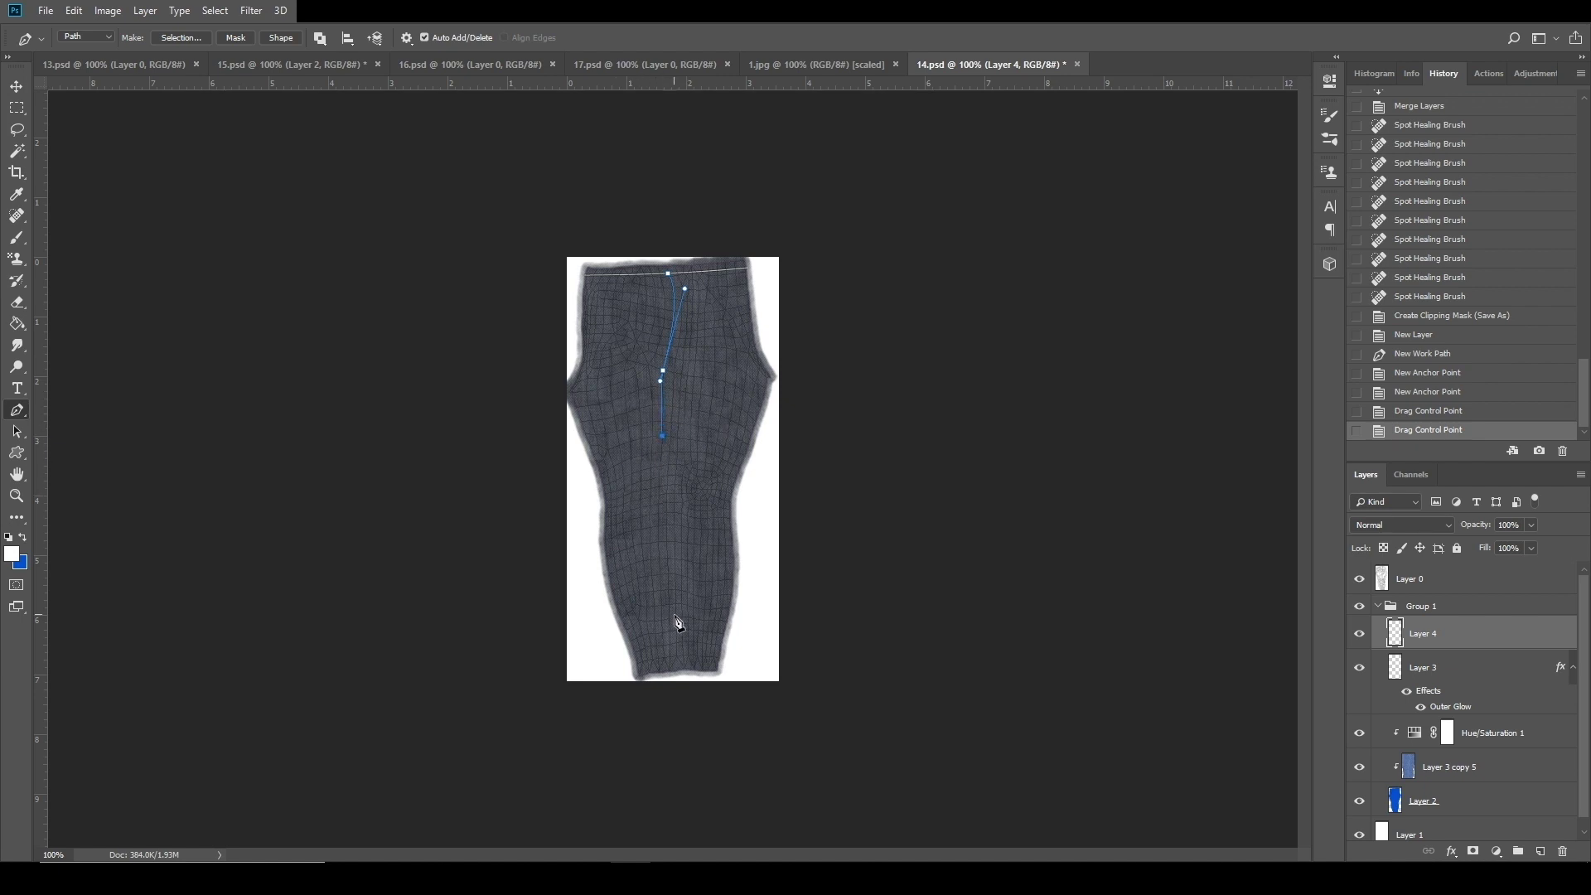
Extend the side-seam path down to the middle of the hem and fine-tune its anchor points.
{"action": "left_click", "coordinate": [659, 559]}
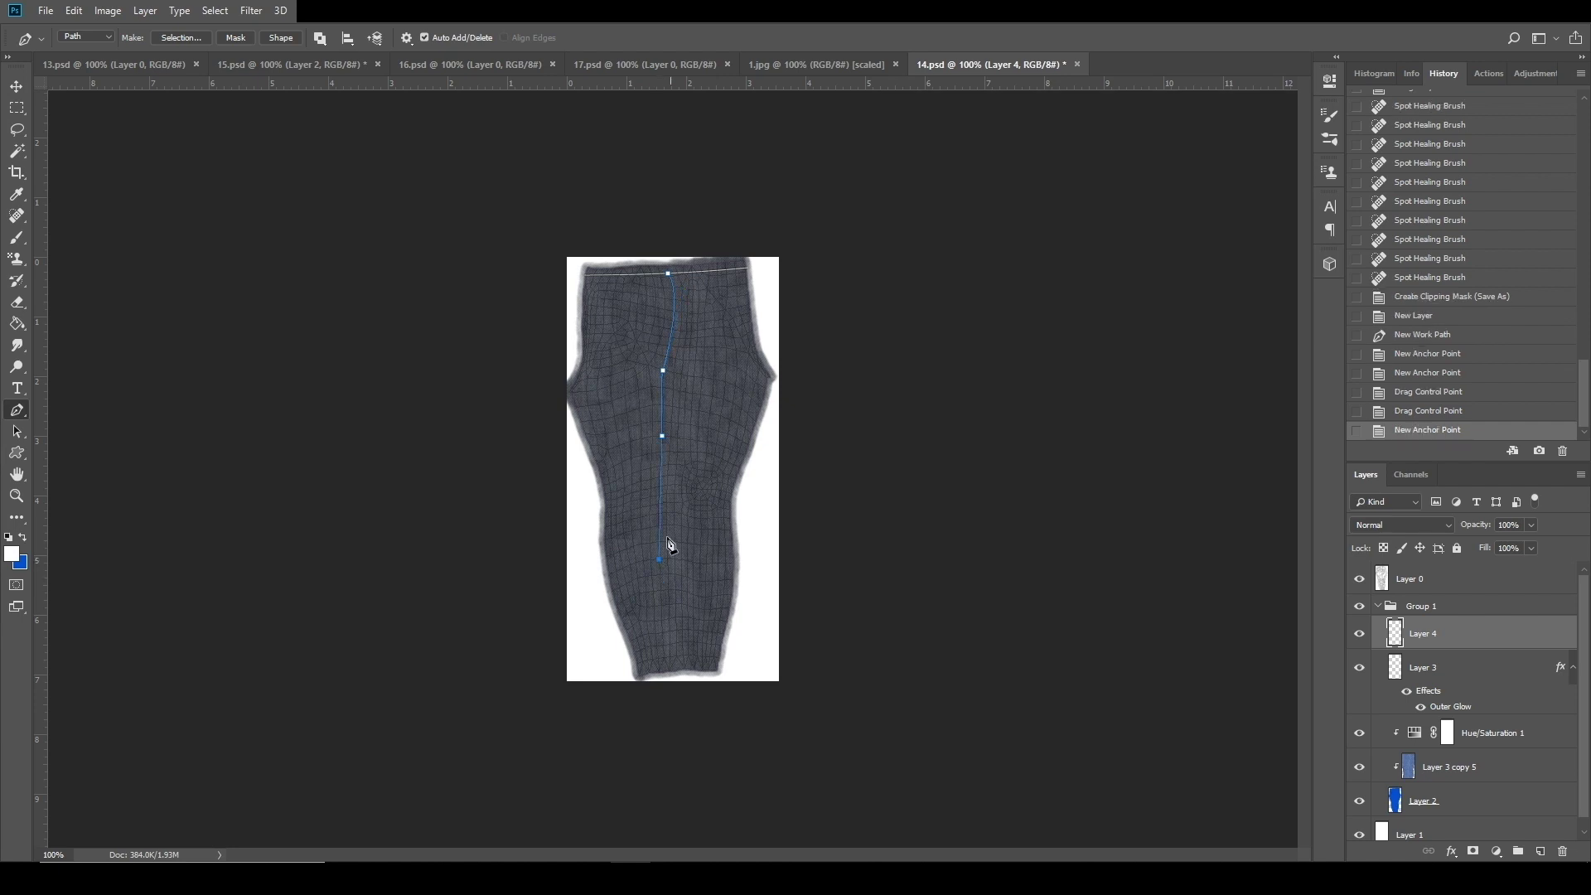
{"action": "left_click_drag", "start_coordinate": [662, 437], "coordinate": [660, 441]}
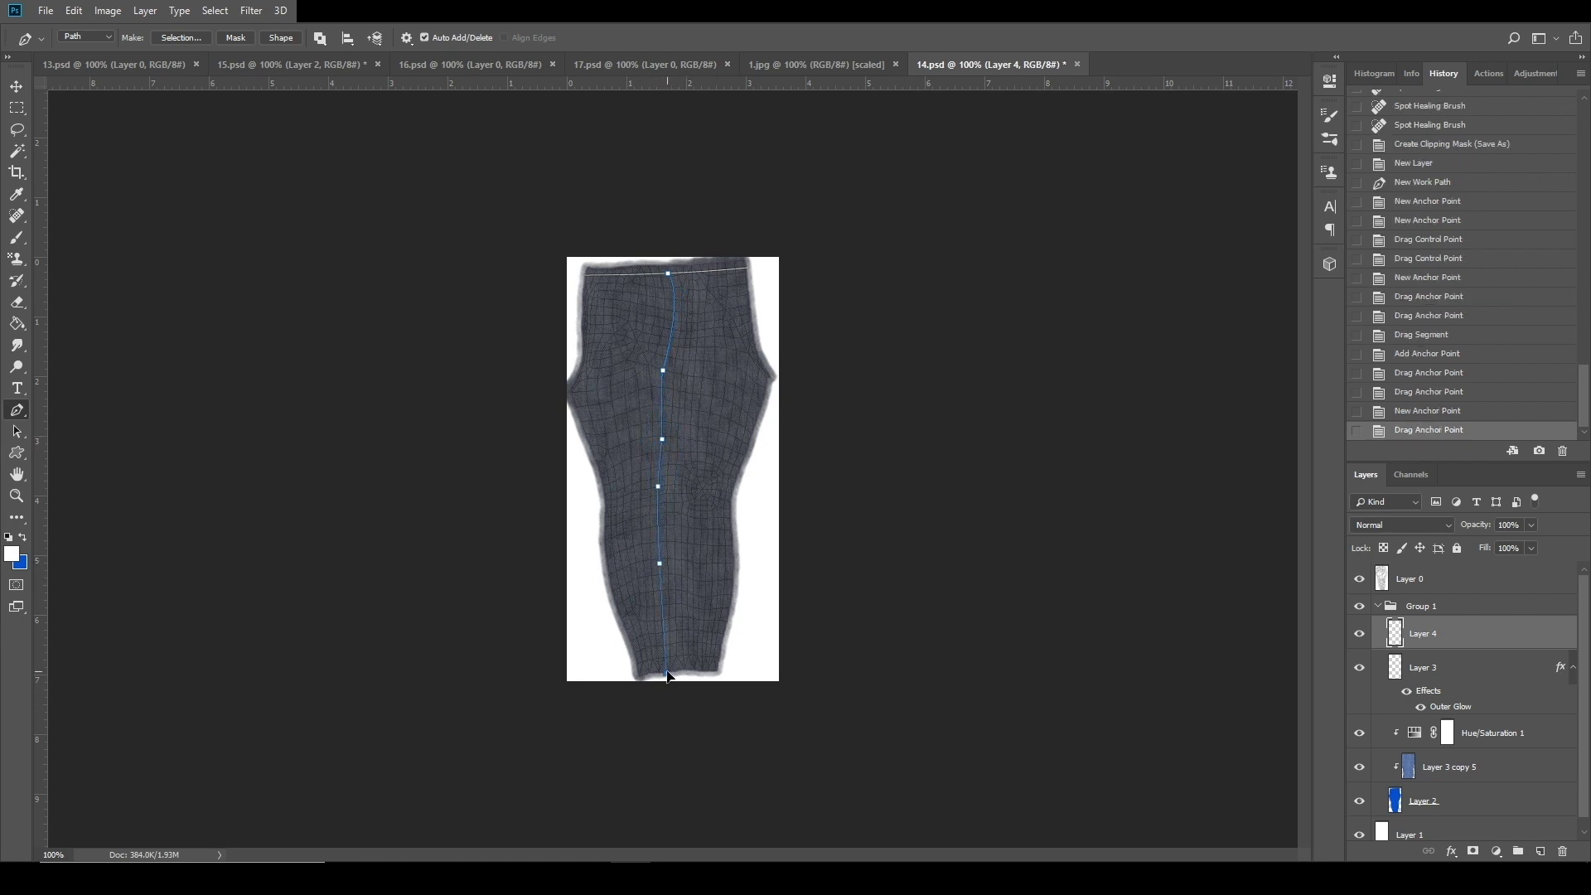
{"action": "left_click", "coordinate": [667, 673]}
{"action": "left_click", "coordinate": [667, 673]}
{"action": "left_click", "coordinate": [667, 673]}
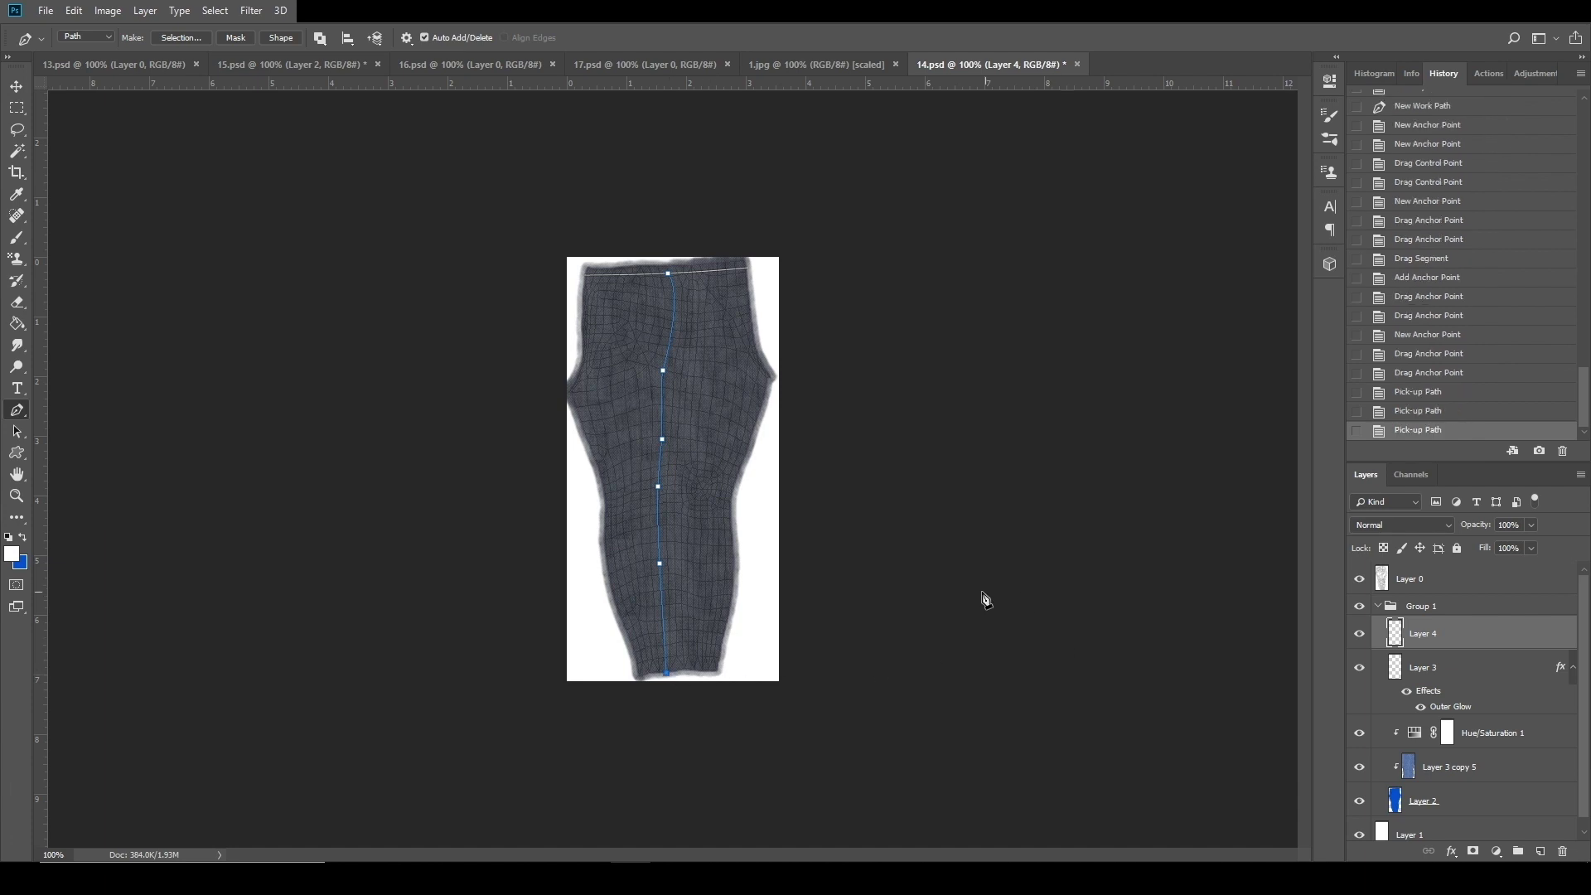
Stroke the curved side-seam path onto Layer 4 and delete the path.
{"action": "right_click", "coordinate": [687, 479]}
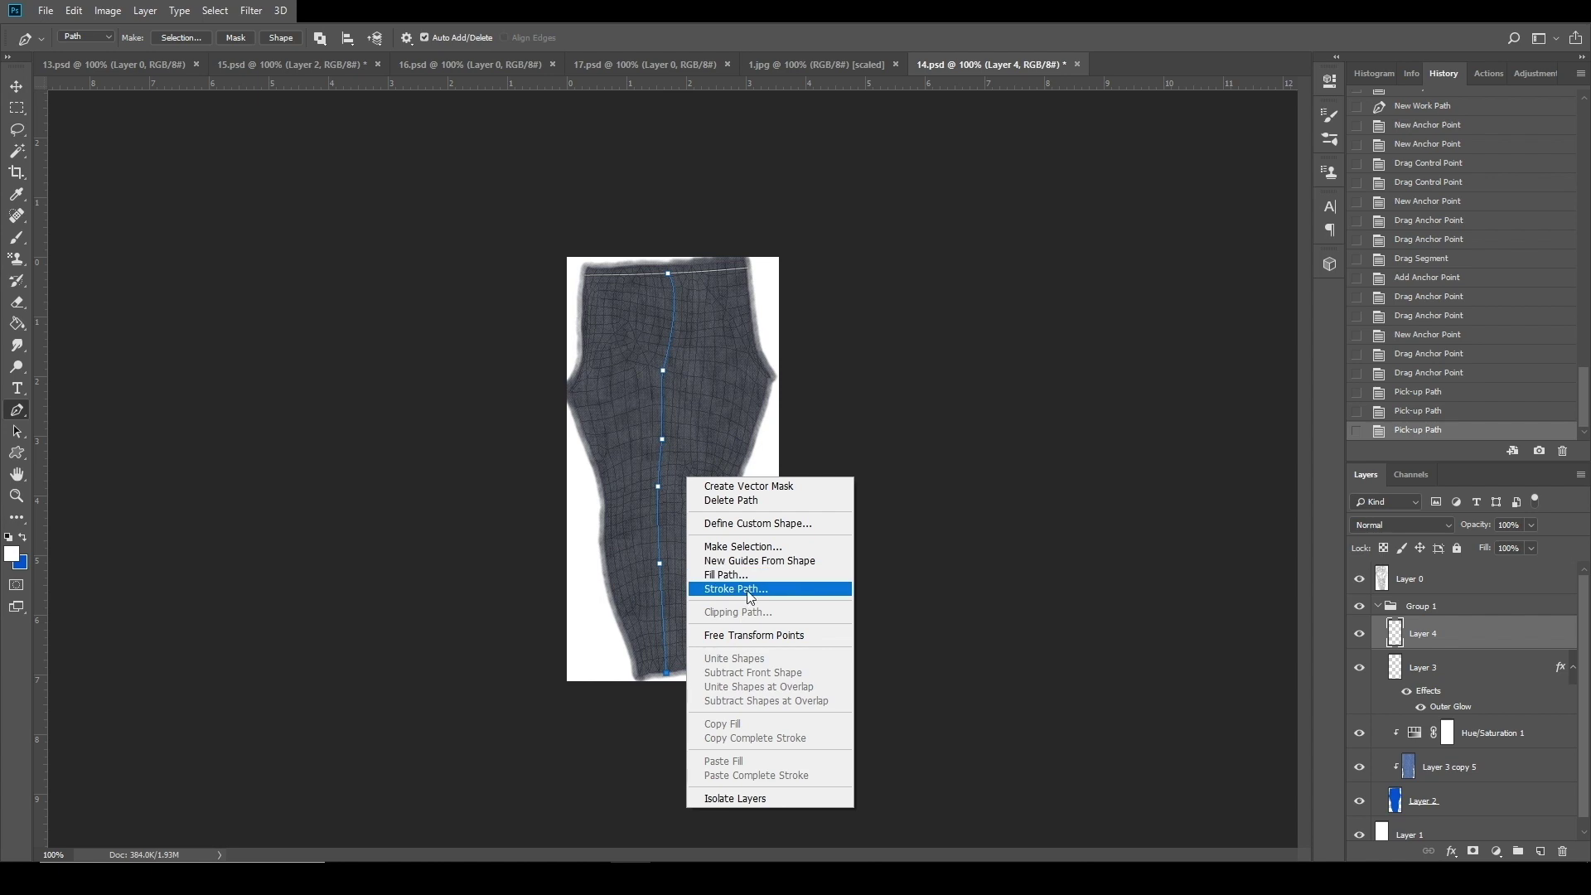
{"action": "left_click", "coordinate": [736, 588]}
{"action": "left_click", "coordinate": [900, 274]}
{"action": "right_click", "coordinate": [714, 426]}
{"action": "left_click", "coordinate": [779, 455]}
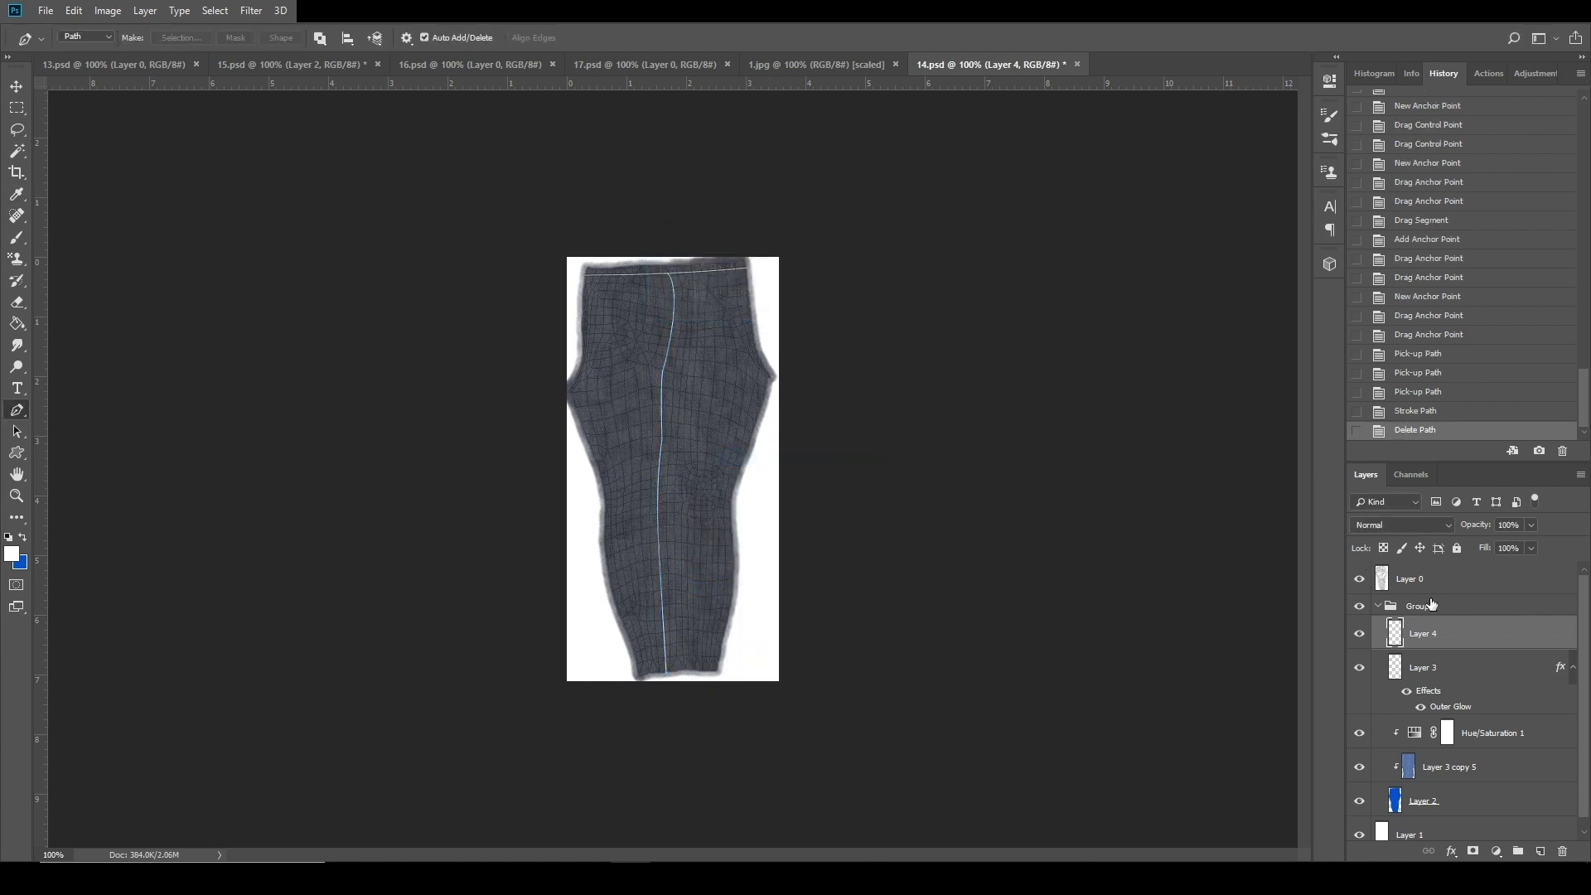
Copy Layer 3's layer style and paste it onto the seam line on Layer 4.
{"action": "scroll", "coordinate": [1499, 714], "scroll_direction": "down", "scroll_amount": 1}
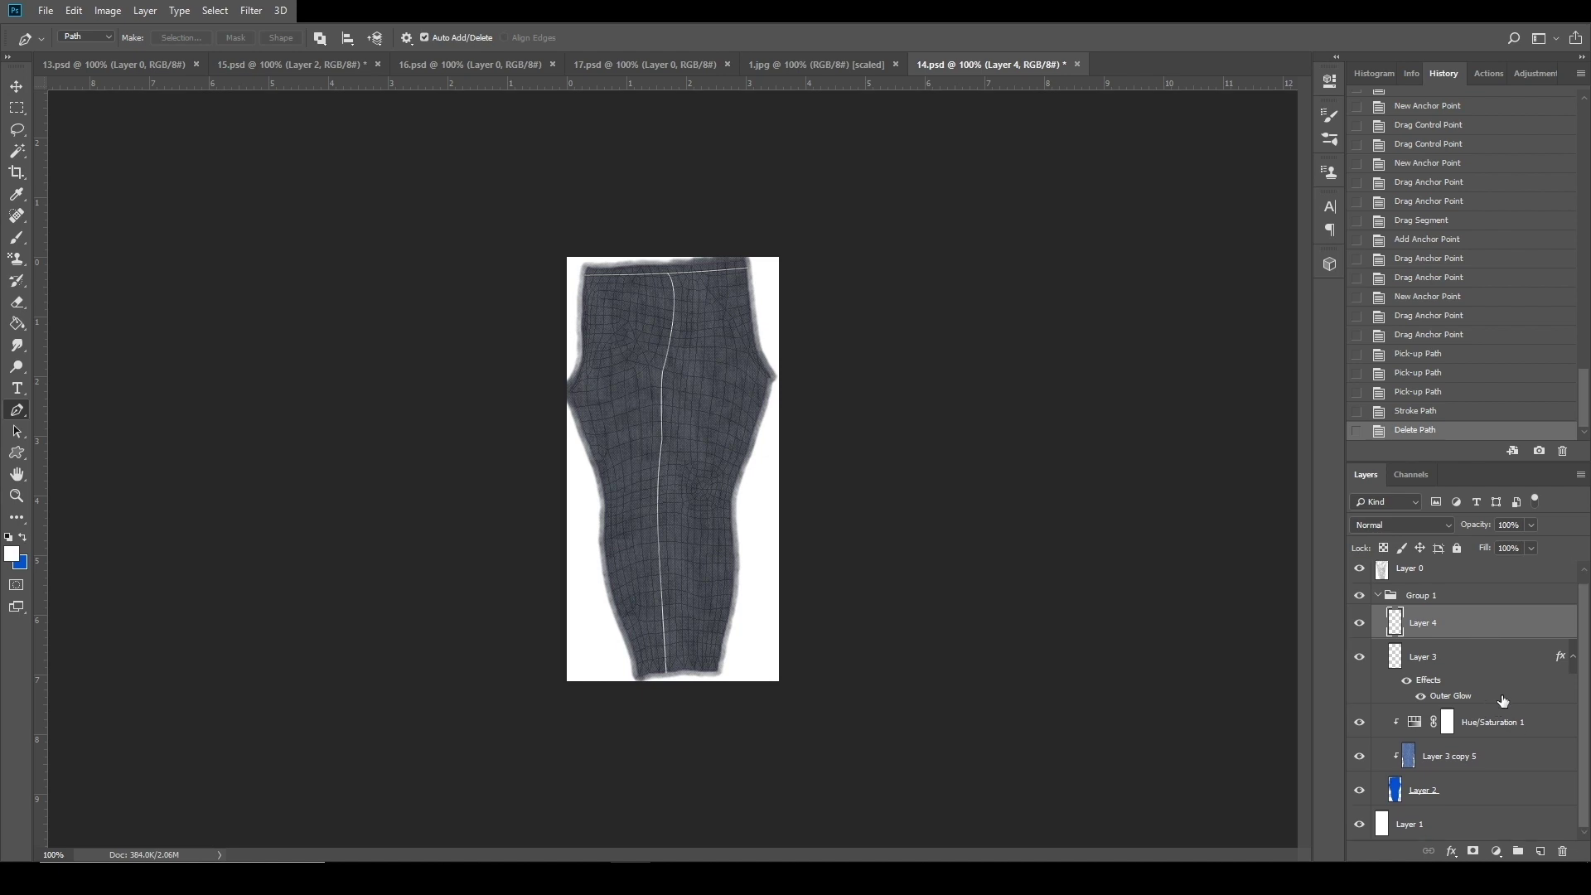
{"action": "right_click", "coordinate": [1511, 677]}
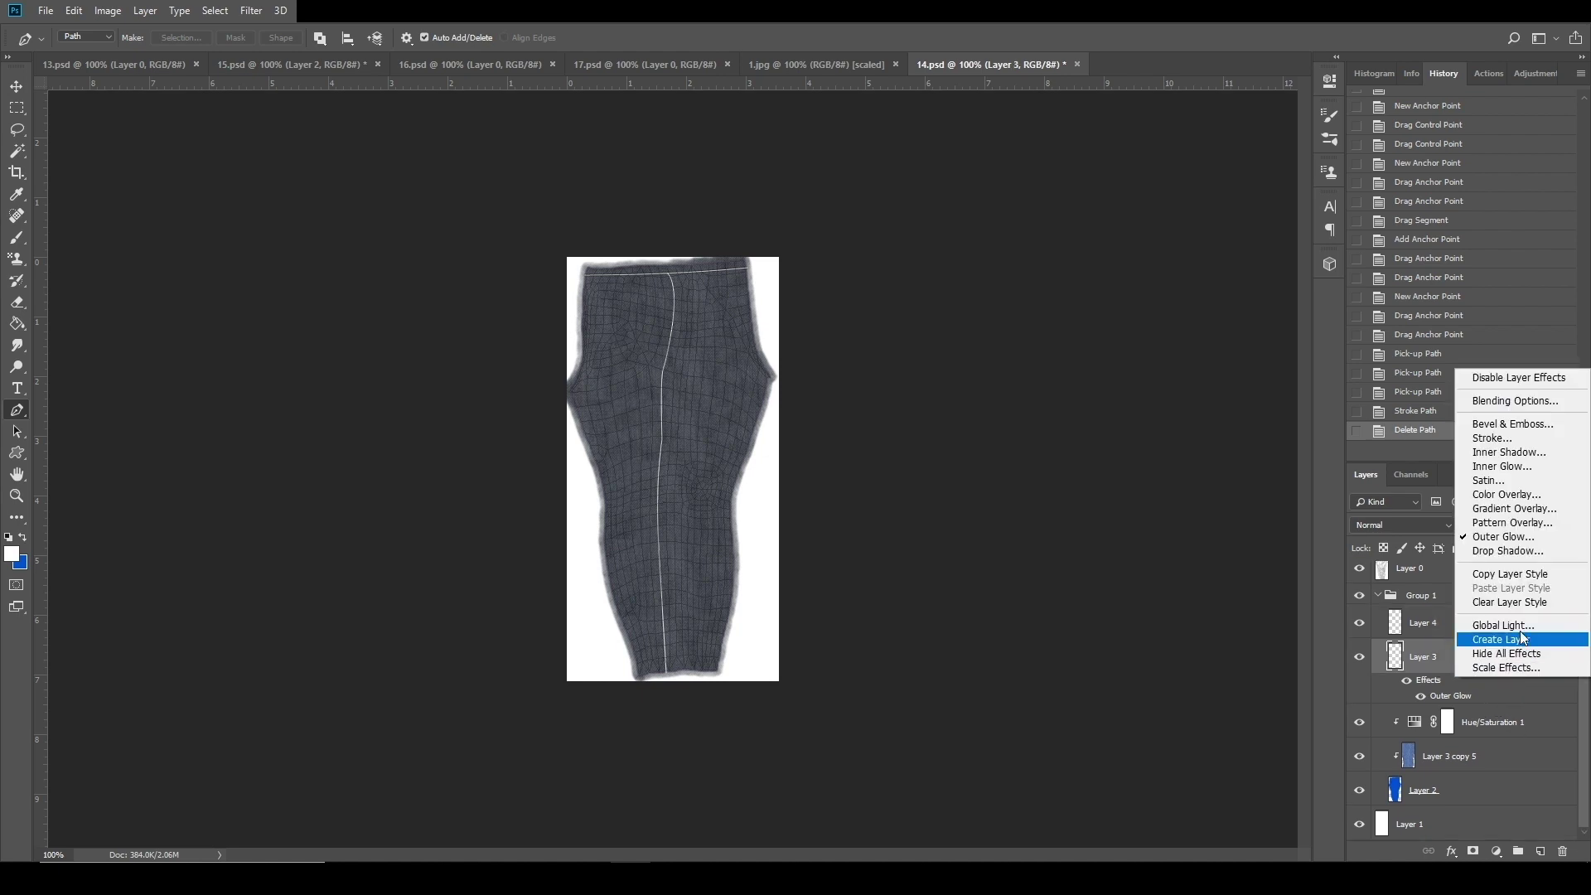
{"action": "left_click", "coordinate": [1463, 624]}
{"action": "right_click", "coordinate": [1460, 623]}
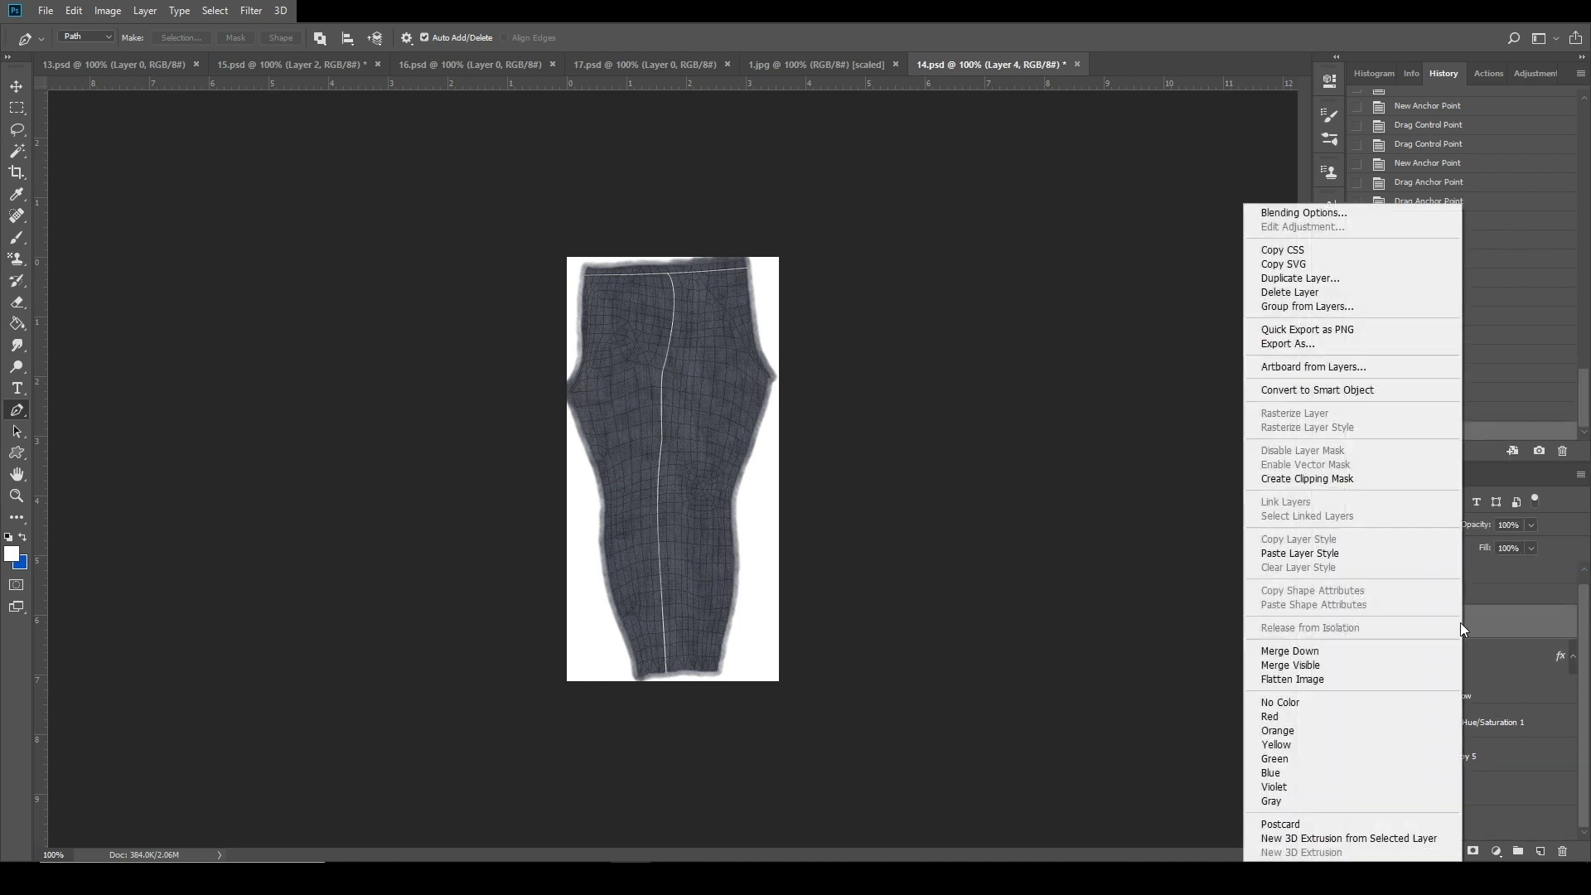
{"action": "left_click", "coordinate": [1319, 553]}
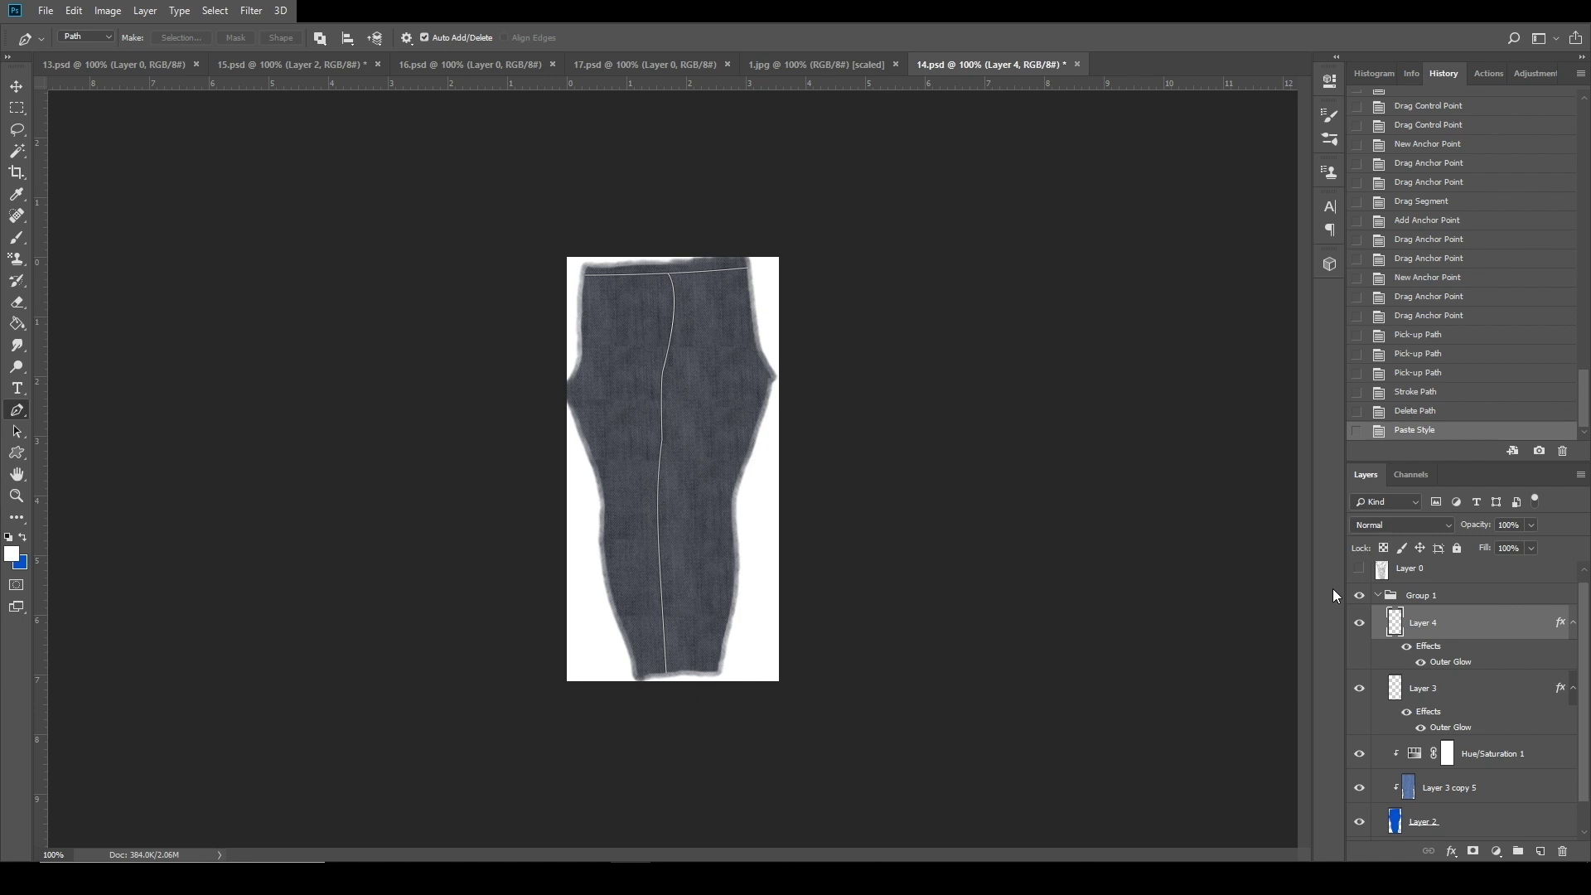
Switch to IMVU, apply the 14.jpg texture to material 14 and examine the side seam from the side and back.
{"action": "left_click", "coordinate": [538, 808]}
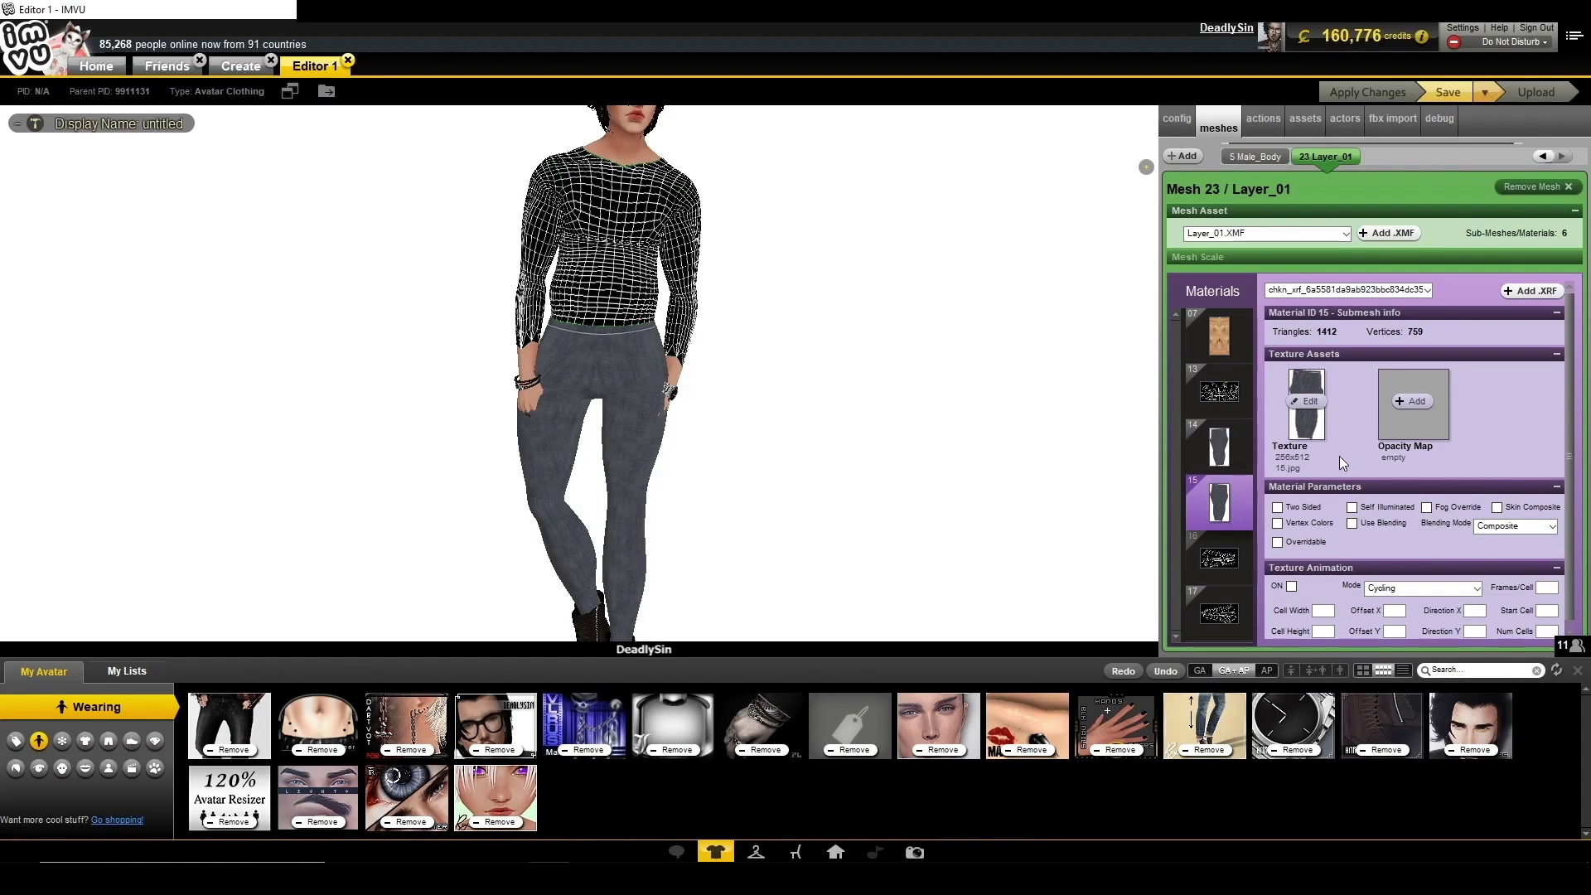
{"action": "left_click", "coordinate": [1218, 448]}
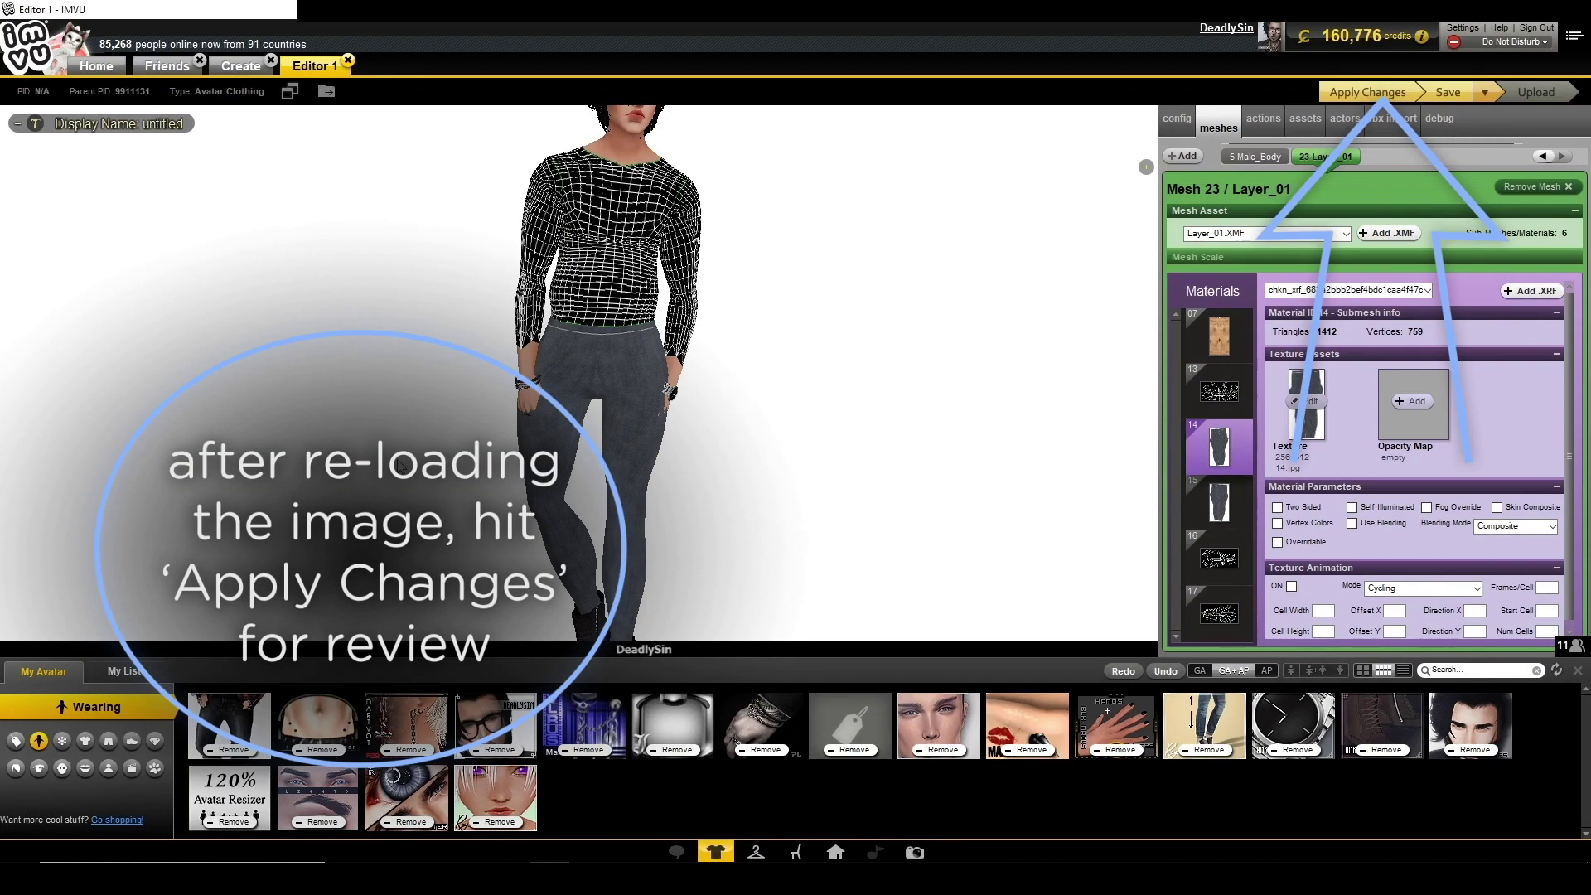
{"action": "left_click", "coordinate": [1367, 92]}
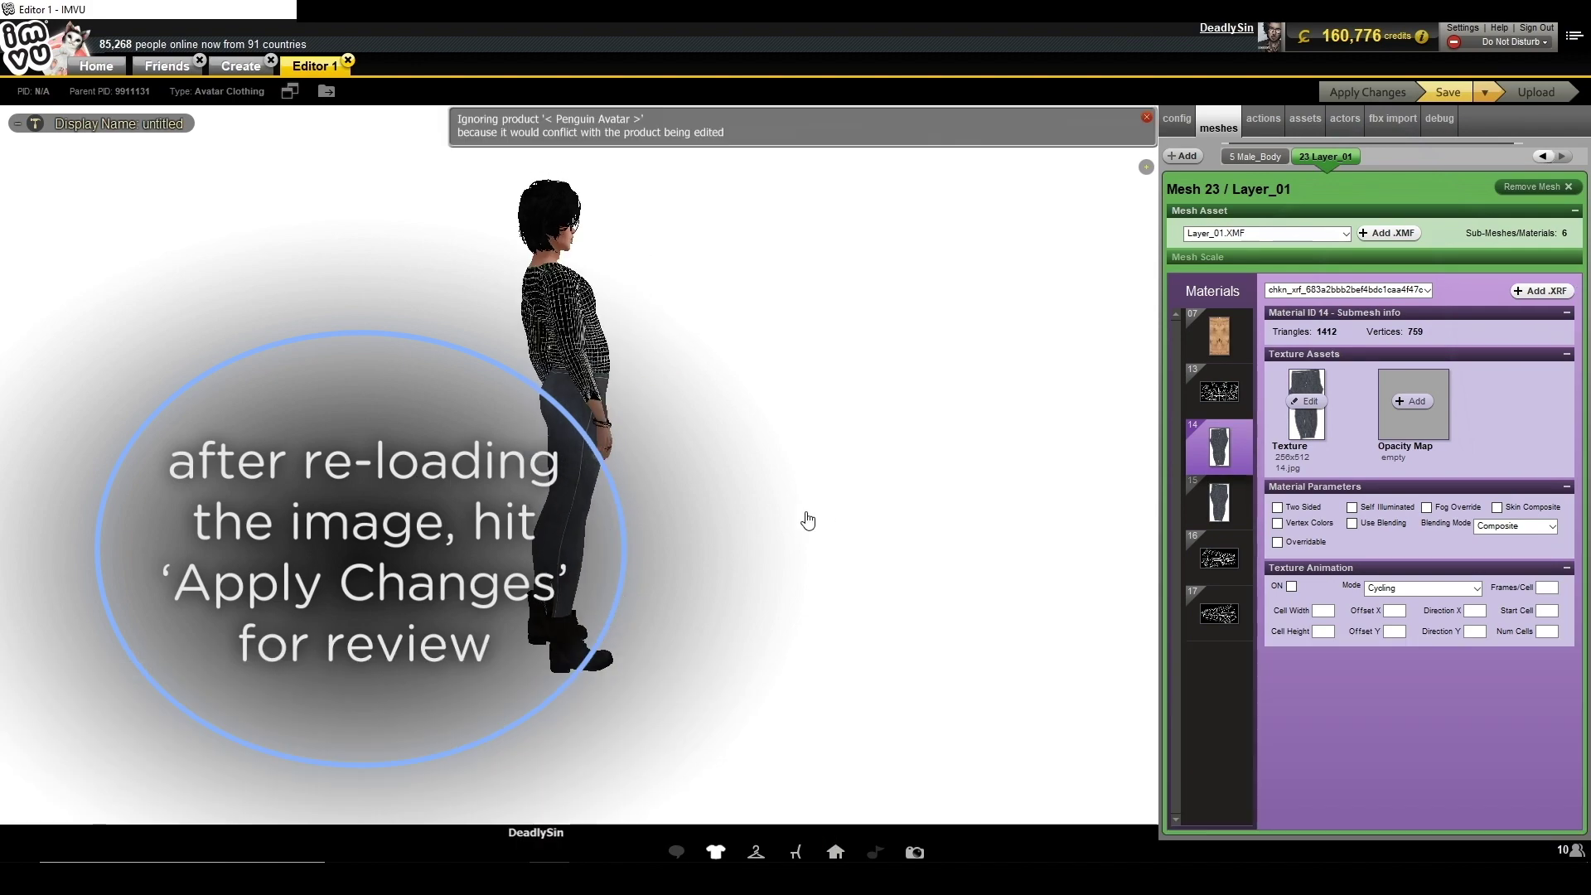
{"action": "left_click", "coordinate": [807, 535]}
{"action": "left_click", "coordinate": [630, 595]}
{"action": "left_click", "coordinate": [706, 544]}
{"action": "left_click_drag", "start_coordinate": [705, 544], "coordinate": [794, 610]}
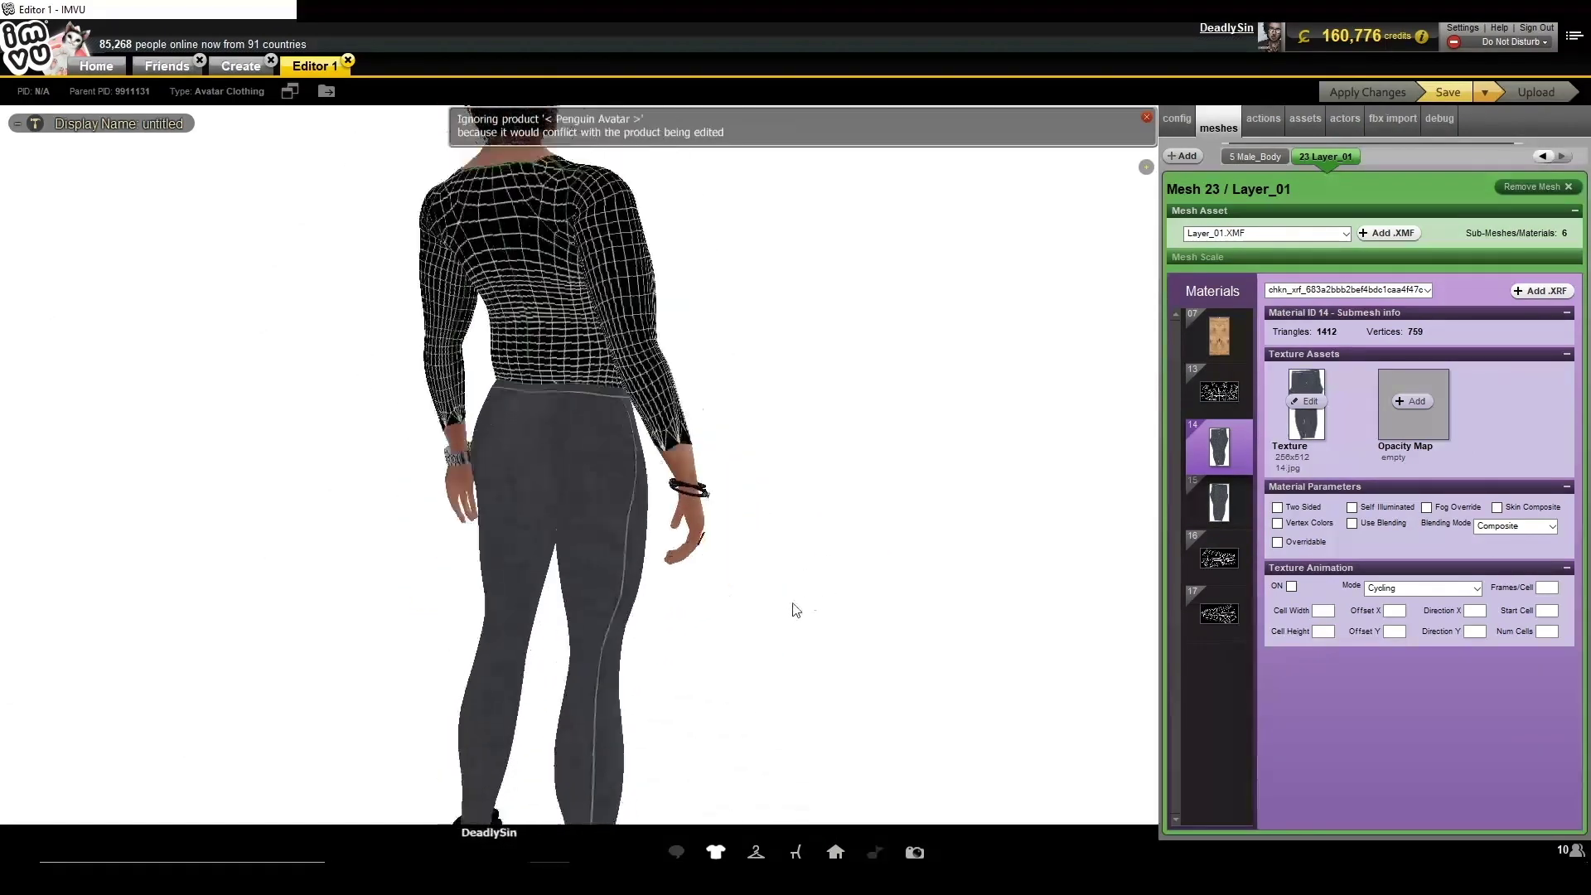
{"action": "left_click", "coordinate": [671, 704]}
In Photoshop, draw a new, straighter seam path on a fresh Layer 4 from the middle of the hem up to the waistband line.
{"action": "key", "text": "alt+Tab"}
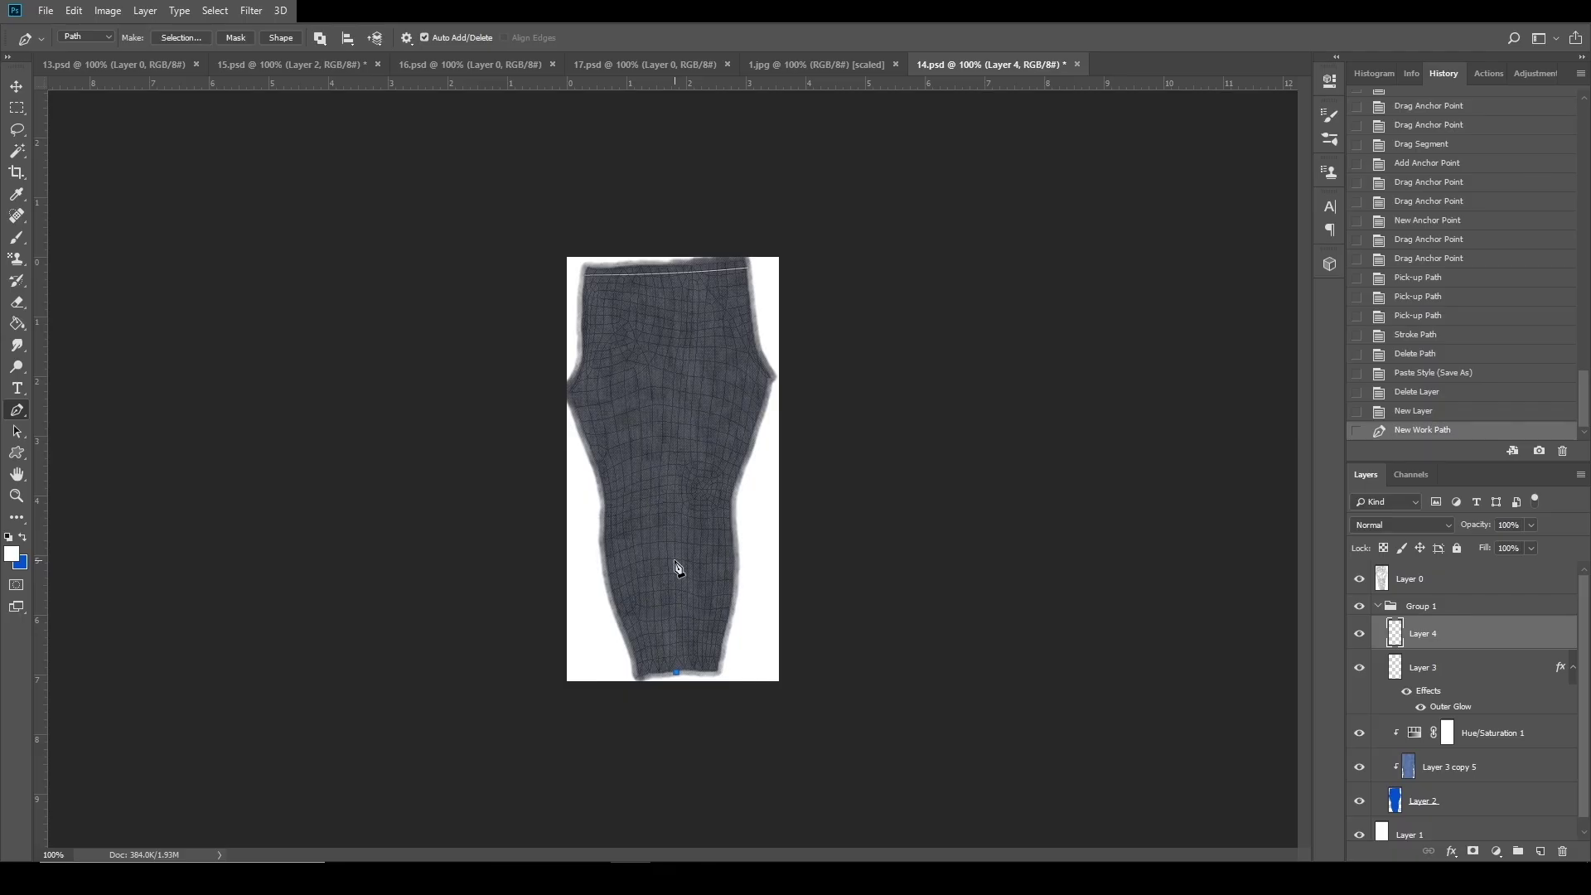
{"action": "left_click", "coordinate": [675, 494]}
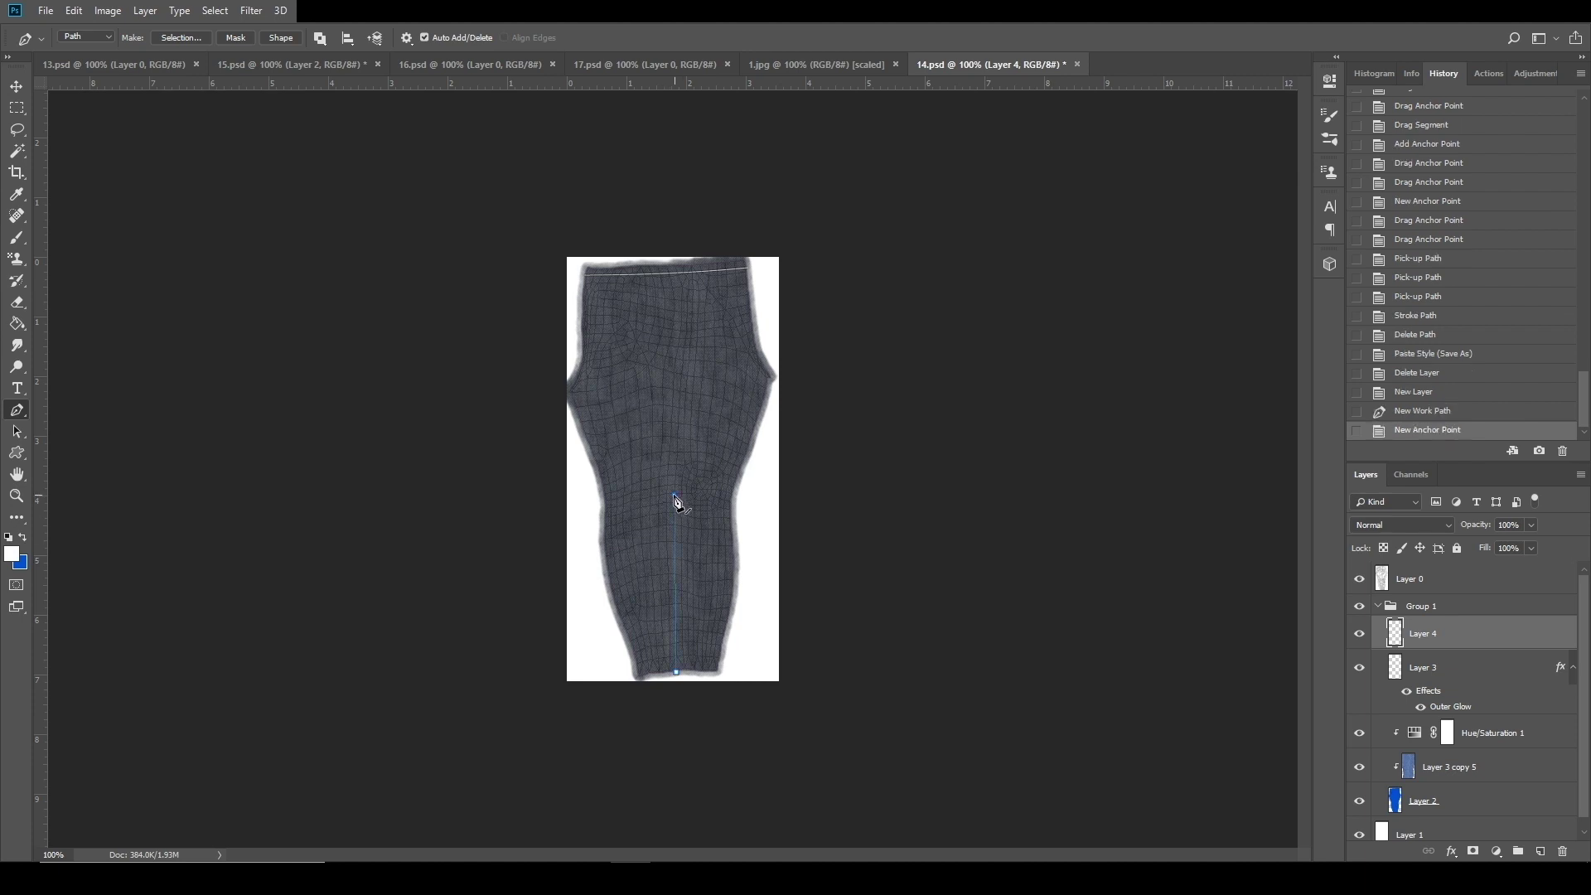
{"action": "left_click", "coordinate": [684, 349]}
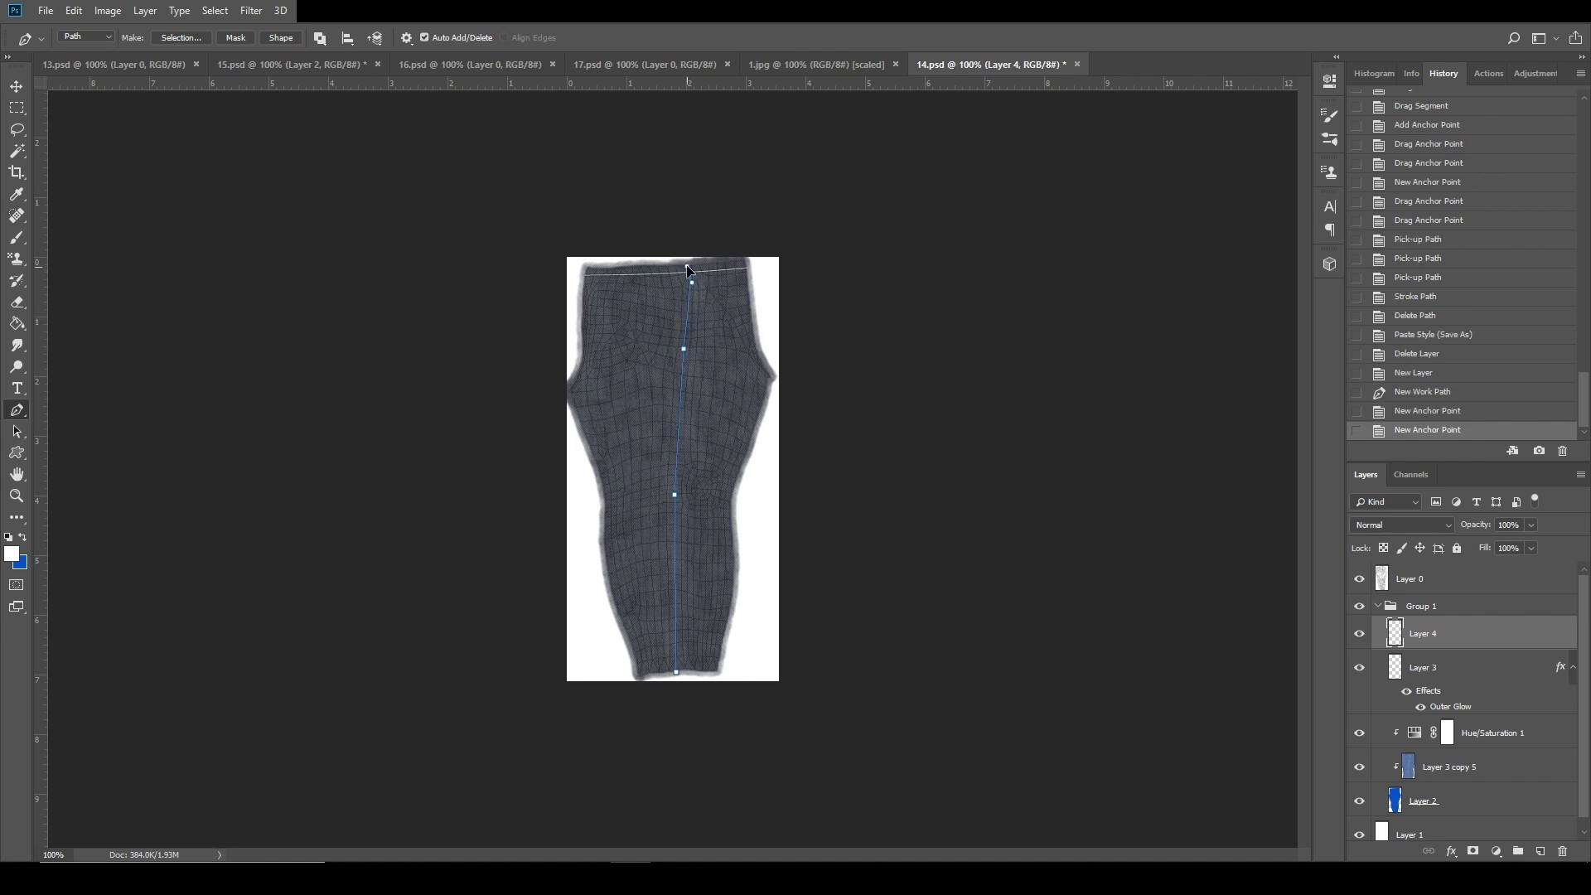
{"action": "left_click_drag", "start_coordinate": [686, 259], "coordinate": [691, 260]}
Stroke the straighter seam path onto Layer 4 and delete the path.
{"action": "right_click", "coordinate": [697, 461]}
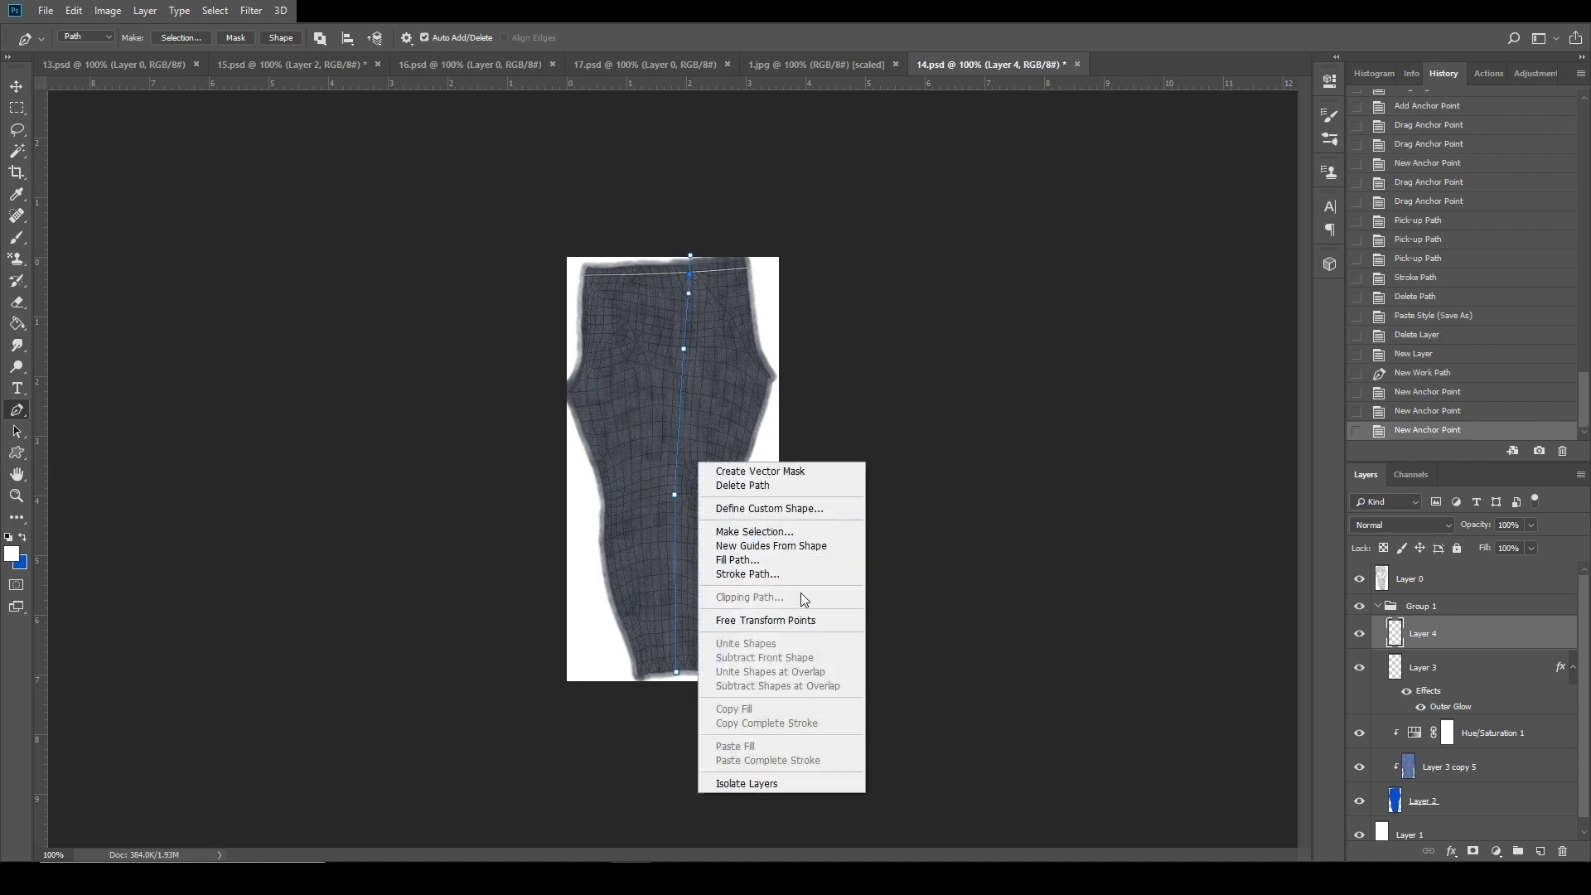
{"action": "left_click", "coordinate": [777, 578]}
{"action": "left_click", "coordinate": [897, 270]}
{"action": "right_click", "coordinate": [721, 441]}
{"action": "left_click", "coordinate": [769, 465]}
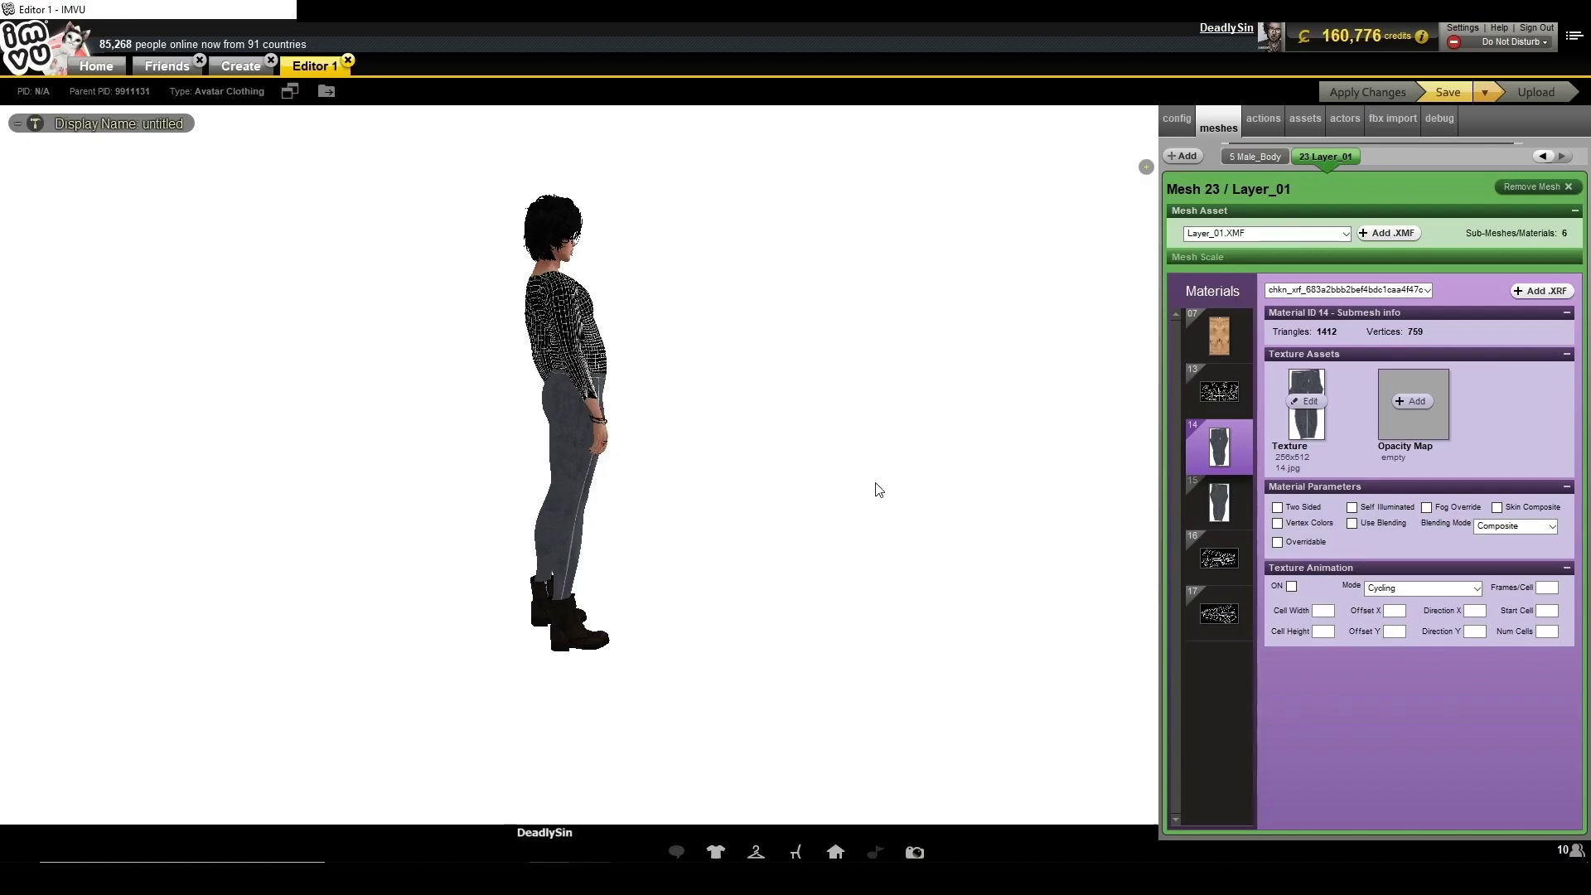
Examine the straighter side seam on the IMVU avatar's leg from close up and from a distance.
{"action": "scroll", "coordinate": [771, 496], "scroll_direction": "up", "scroll_amount": 6}
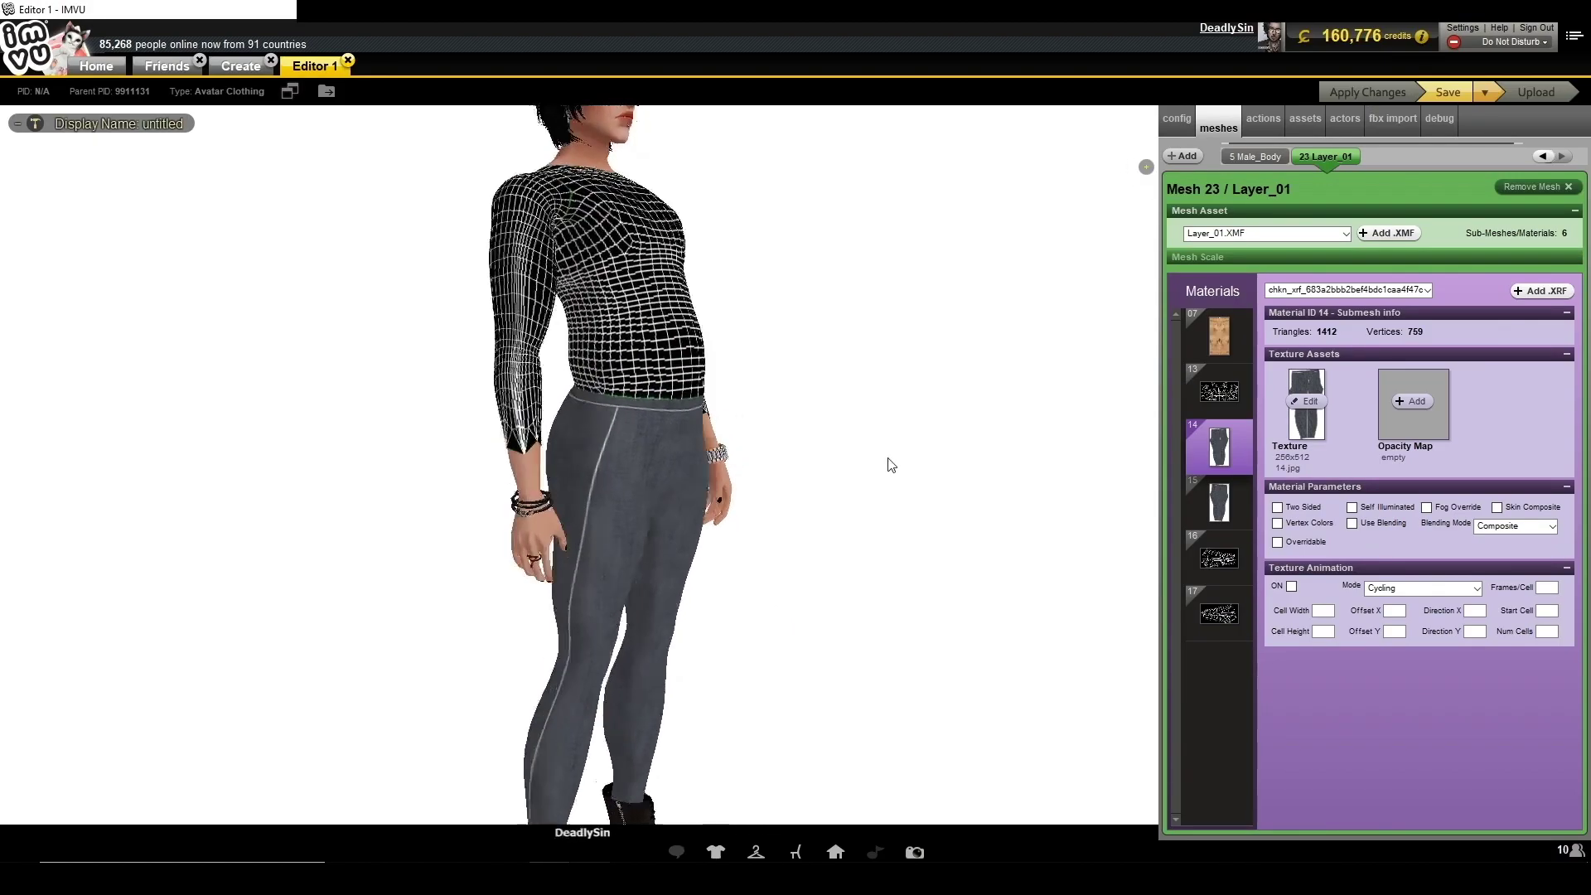
{"action": "scroll", "coordinate": [882, 460], "scroll_direction": "down", "scroll_amount": 6}
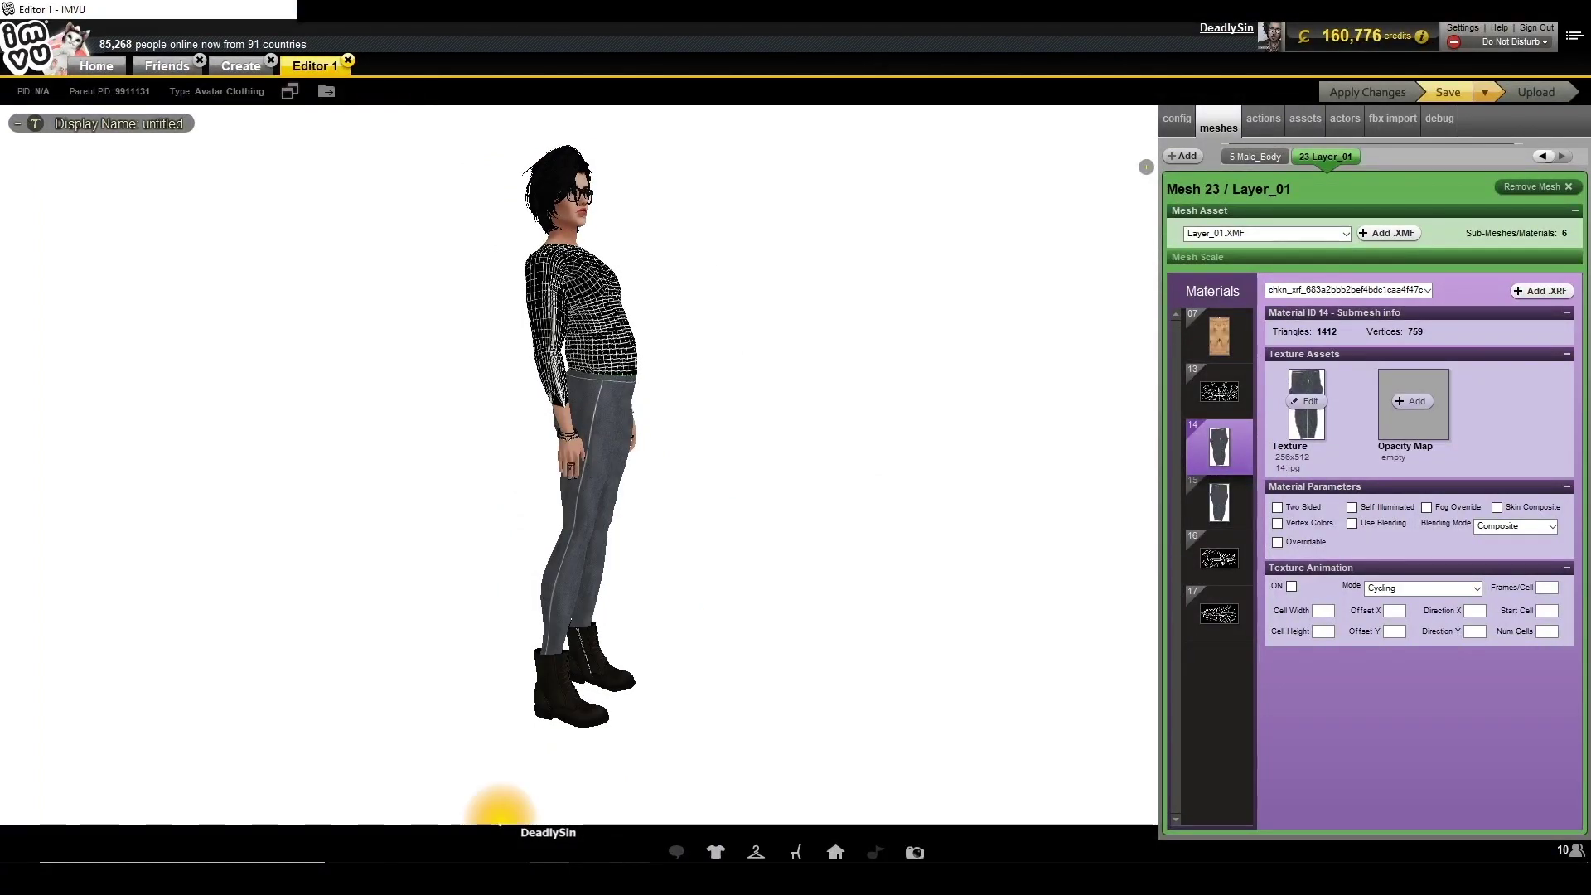
In Photoshop, transform and warp the seam line on Layer 4 to shift its upper end toward the middle of the waistband.
{"action": "key", "text": "alt+Tab"}
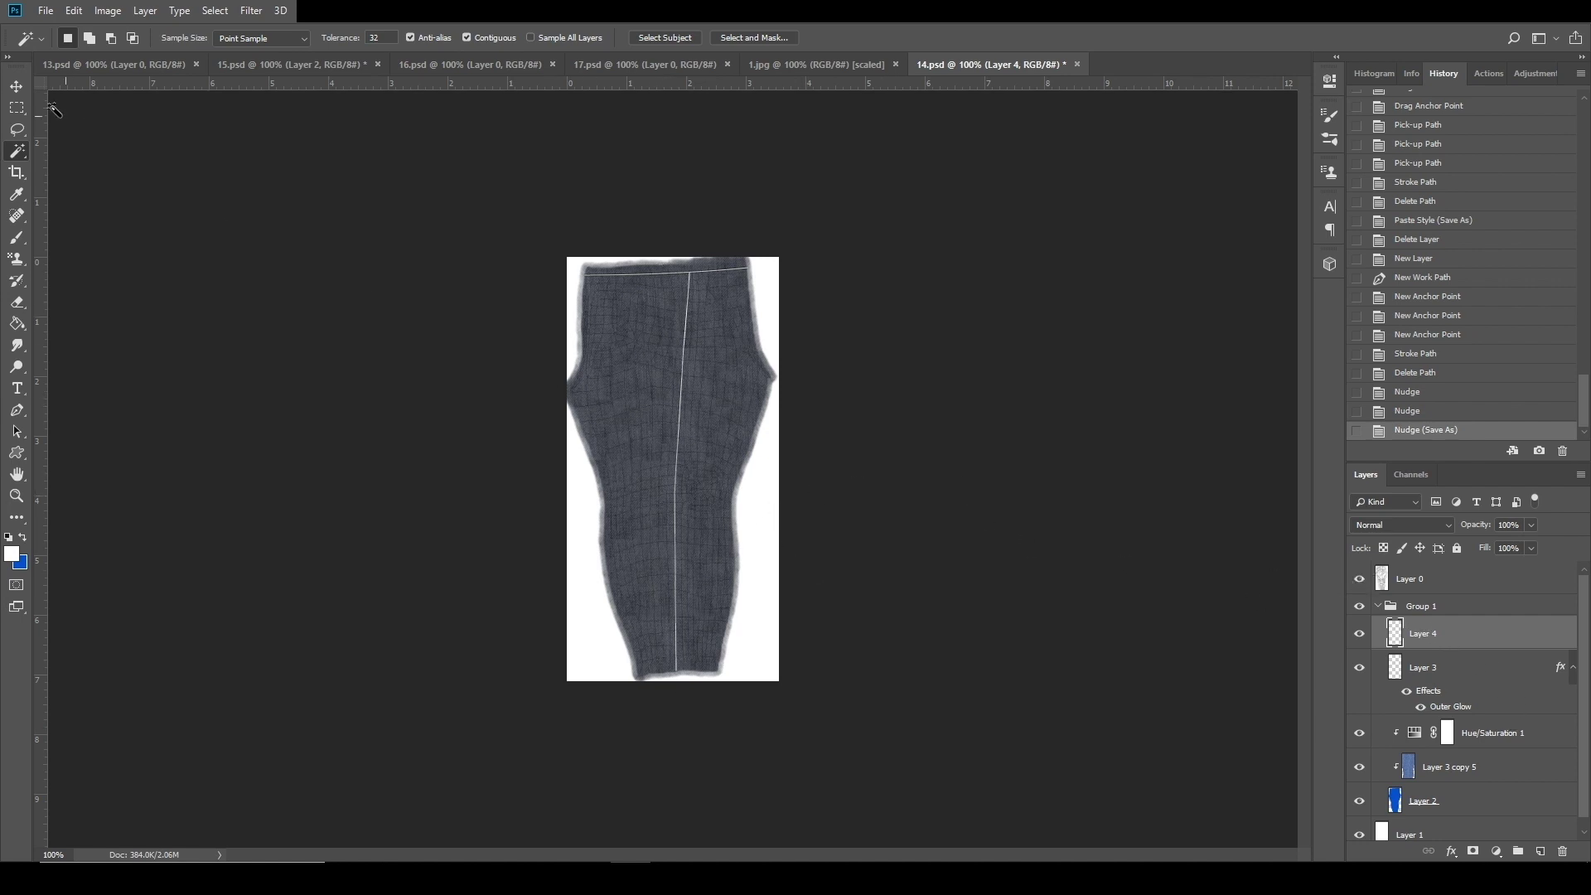
{"action": "left_click", "coordinate": [16, 86]}
{"action": "key", "text": "ctrl"}
{"action": "left_click_drag", "start_coordinate": [673, 272], "coordinate": [690, 271]}
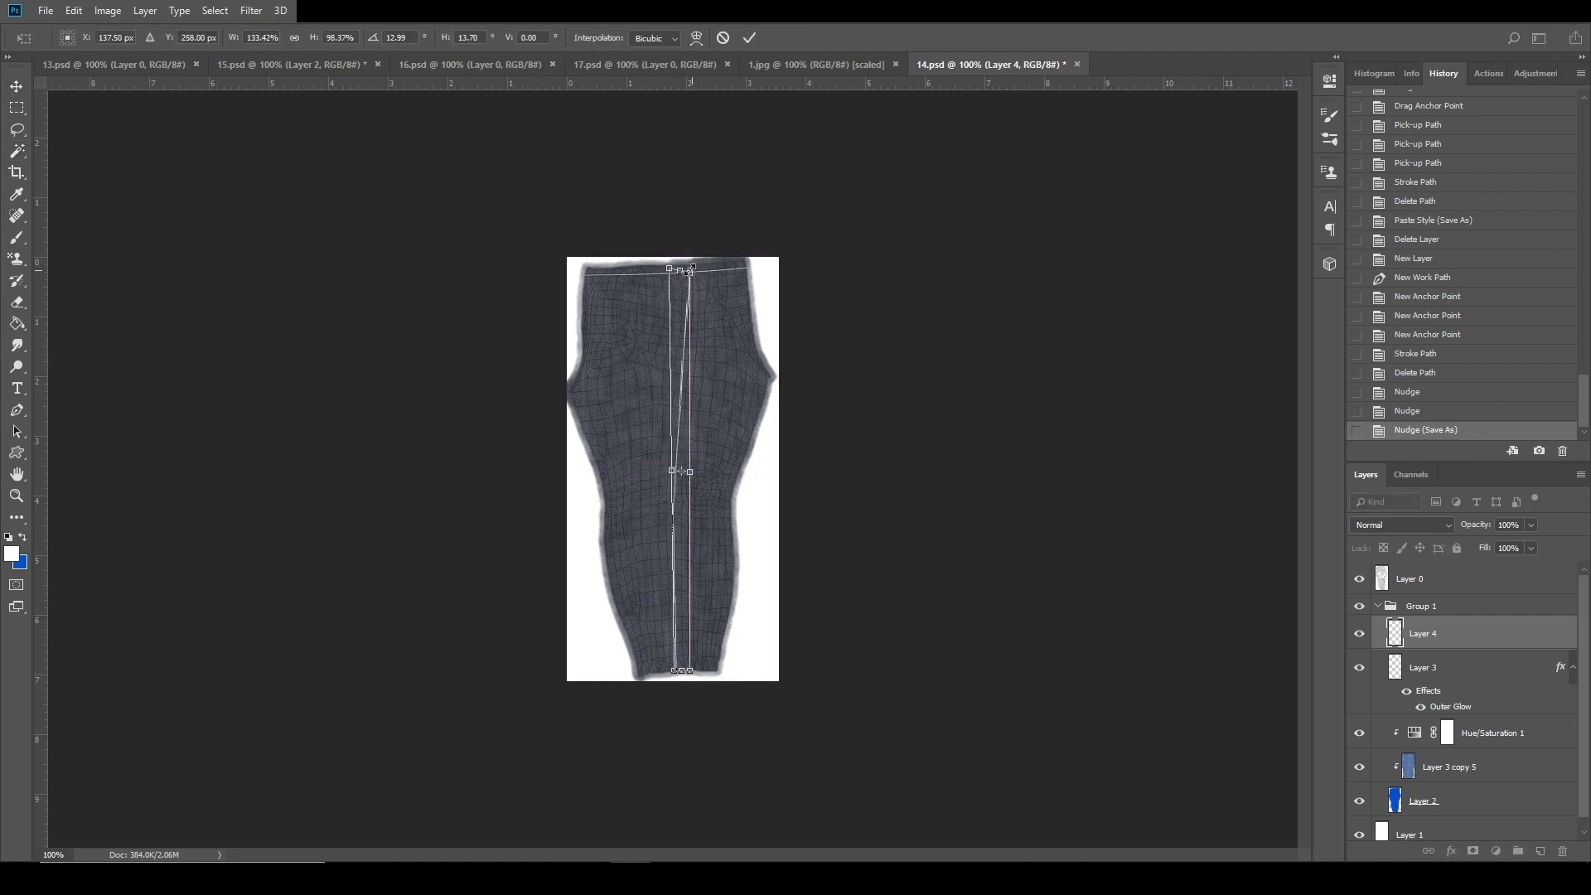
{"action": "left_click", "coordinate": [696, 38]}
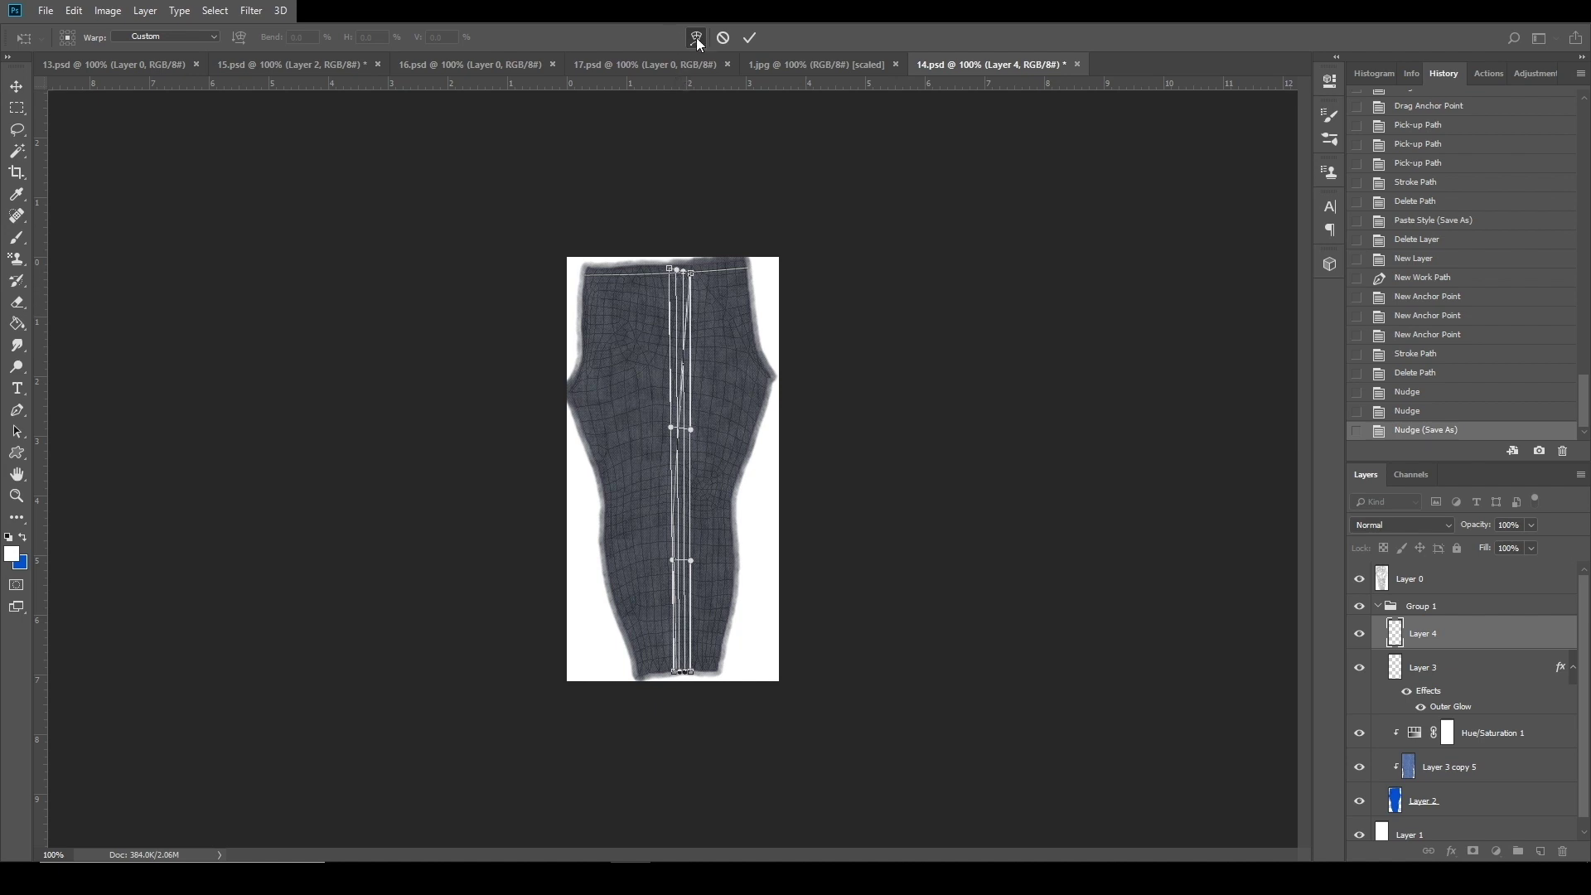
{"action": "left_click_drag", "start_coordinate": [688, 275], "coordinate": [687, 275]}
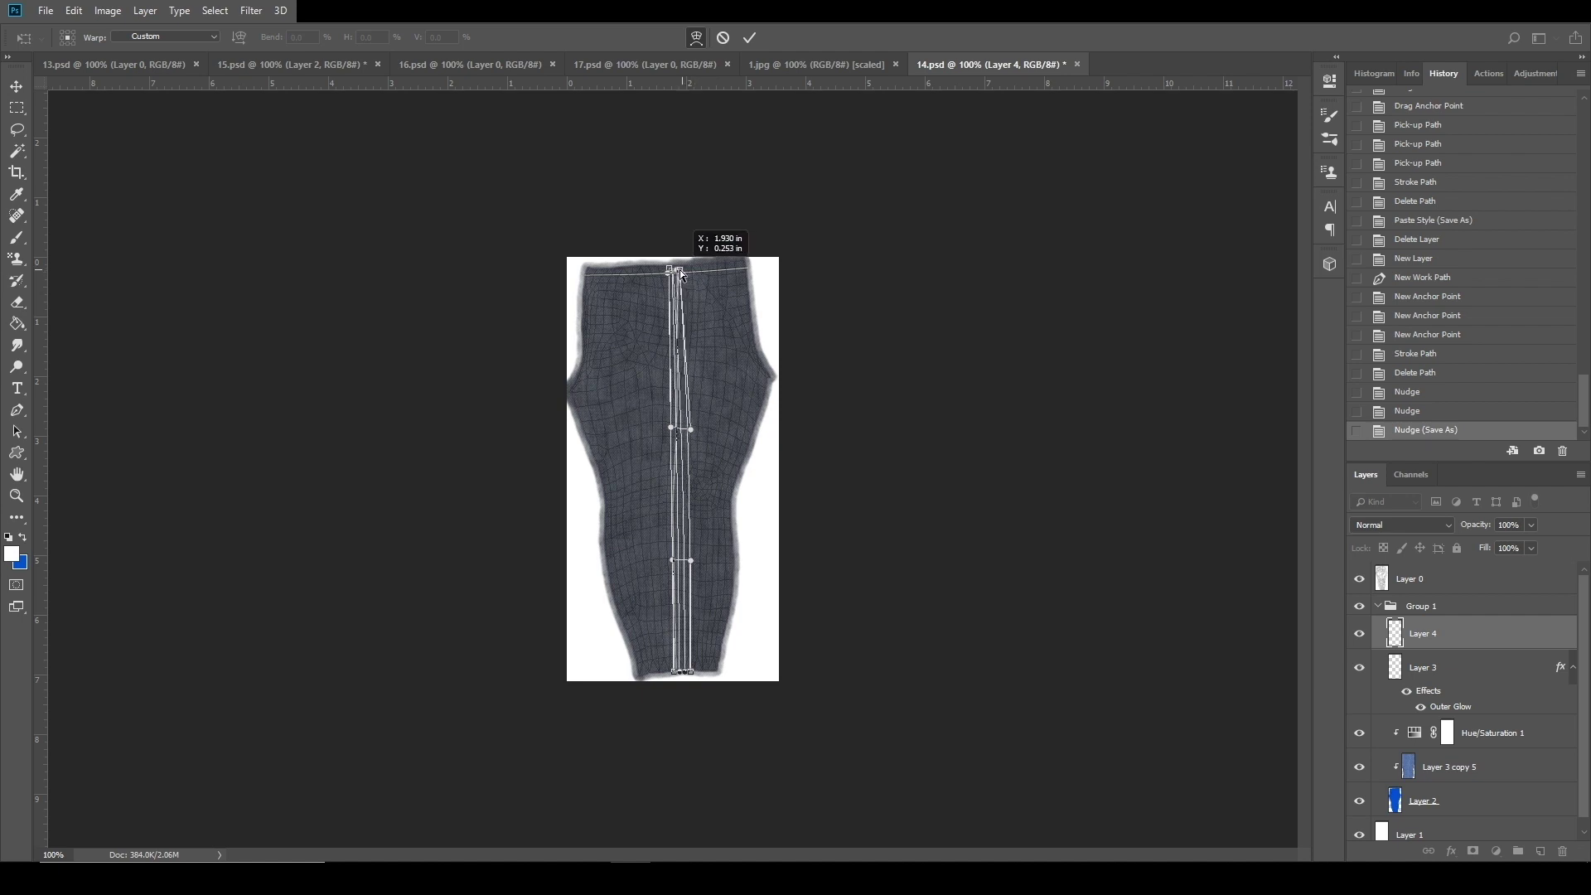
{"action": "left_click", "coordinate": [749, 37]}
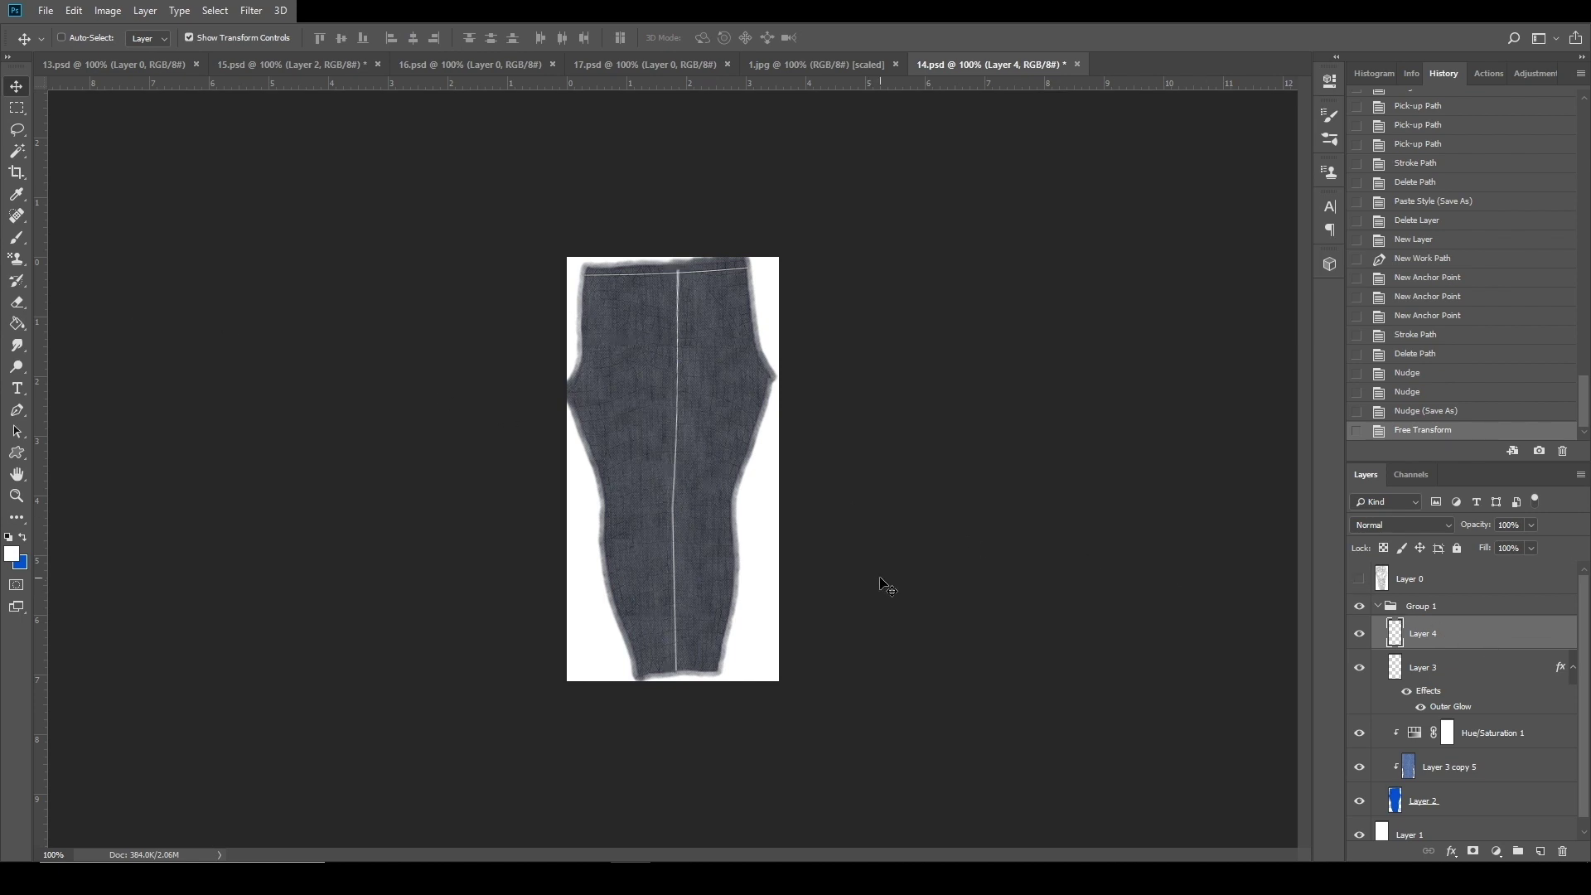
Copy Layer 3's Outer Glow style and paste it onto the redrawn vertical seam line on Layer 4.
{"action": "left_click", "coordinate": [1471, 669]}
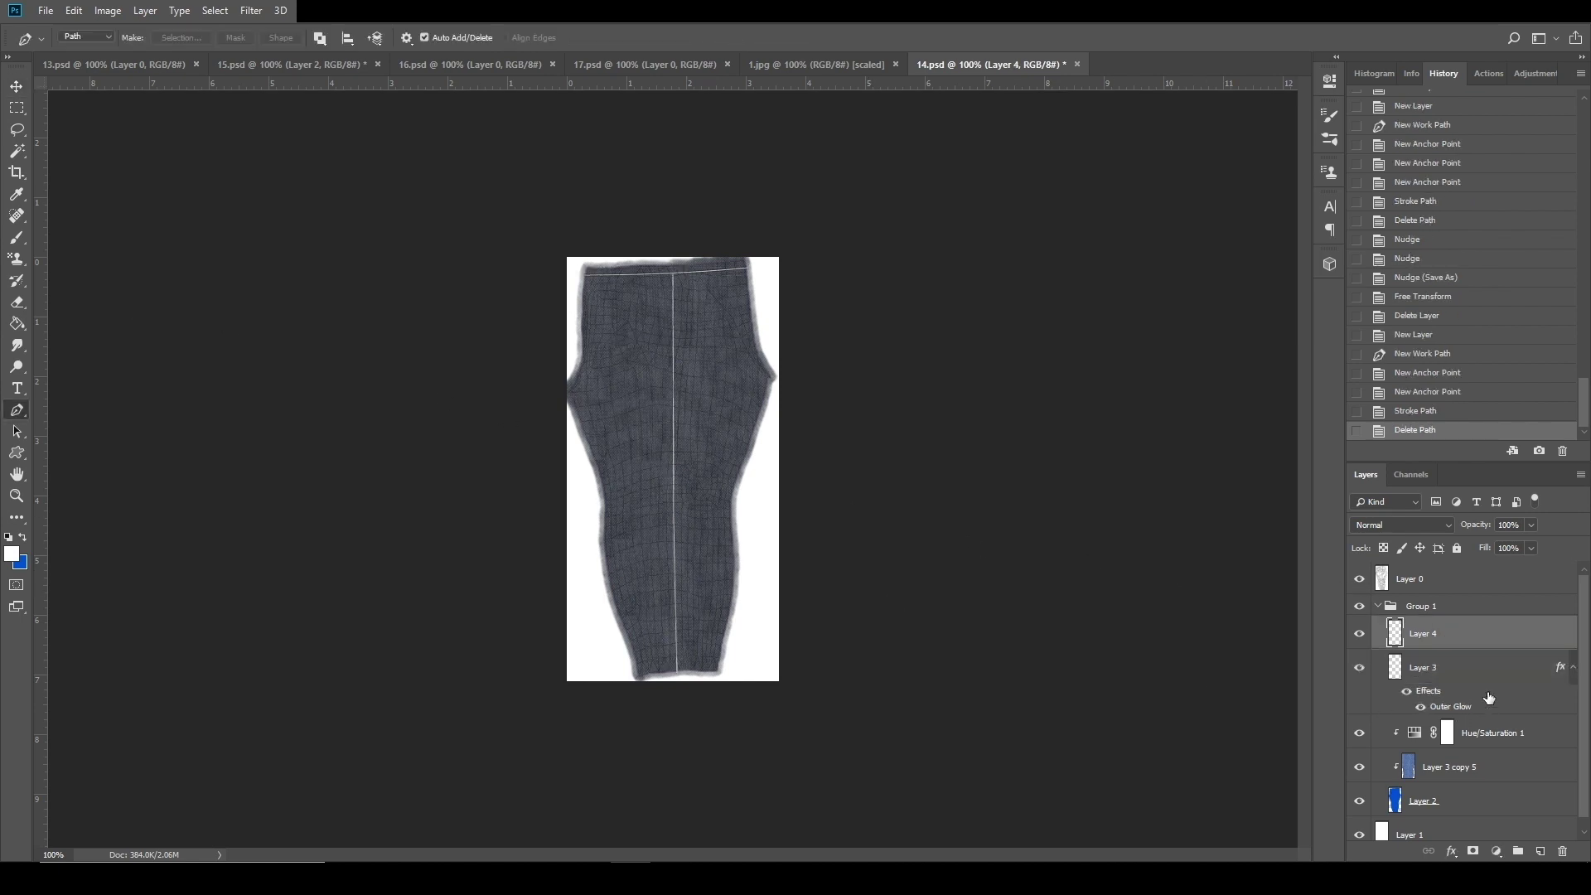
{"action": "right_click", "coordinate": [1487, 693]}
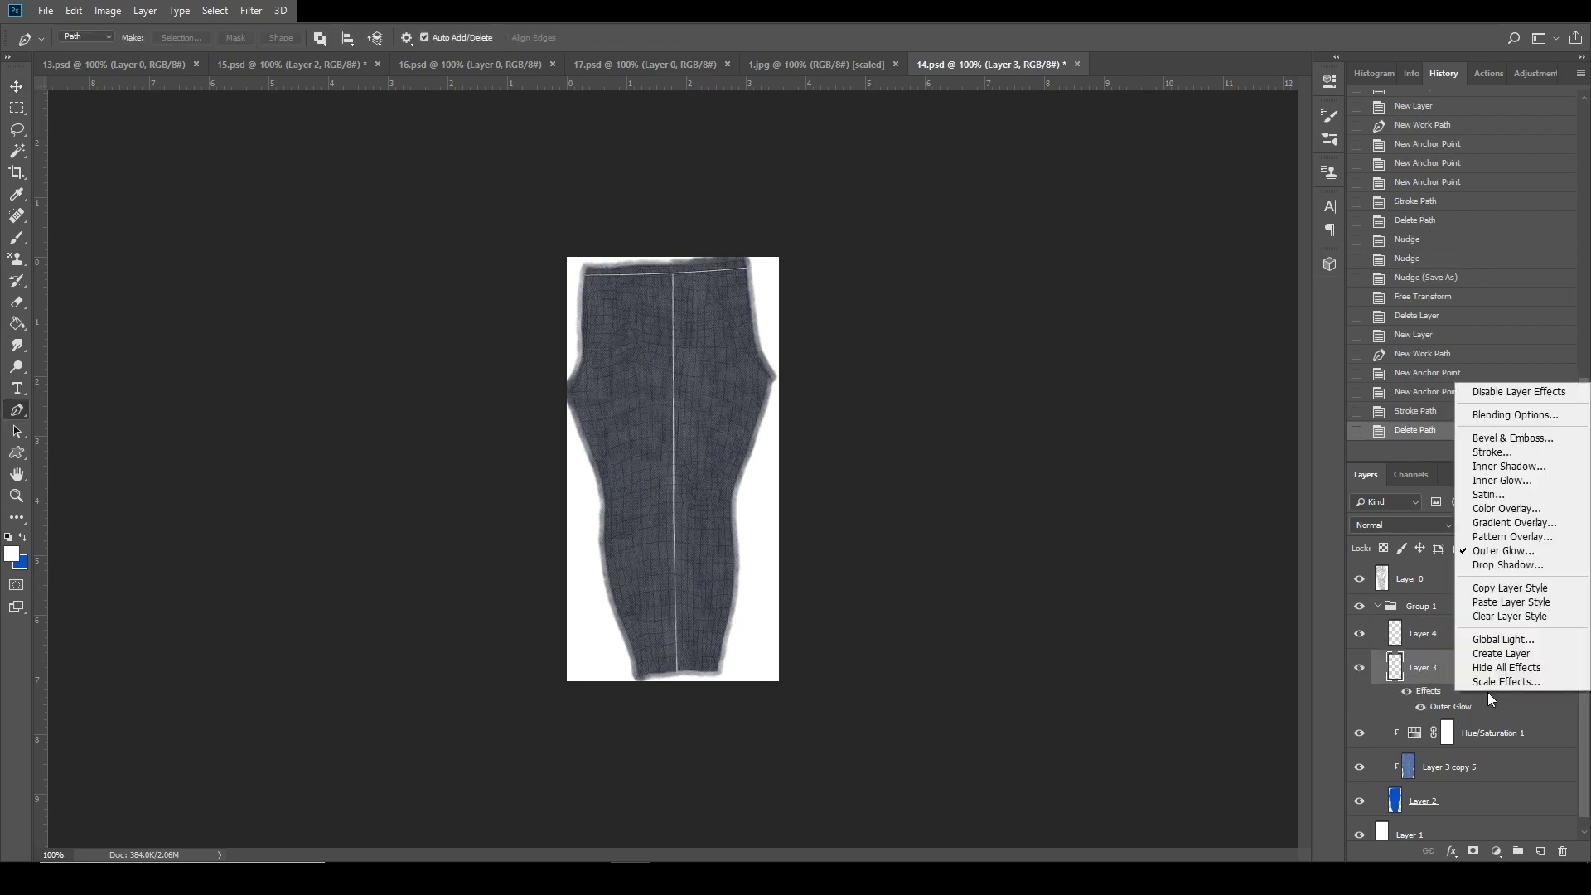
{"action": "left_click", "coordinate": [1513, 590]}
{"action": "left_click", "coordinate": [1465, 633]}
{"action": "right_click", "coordinate": [1465, 633]}
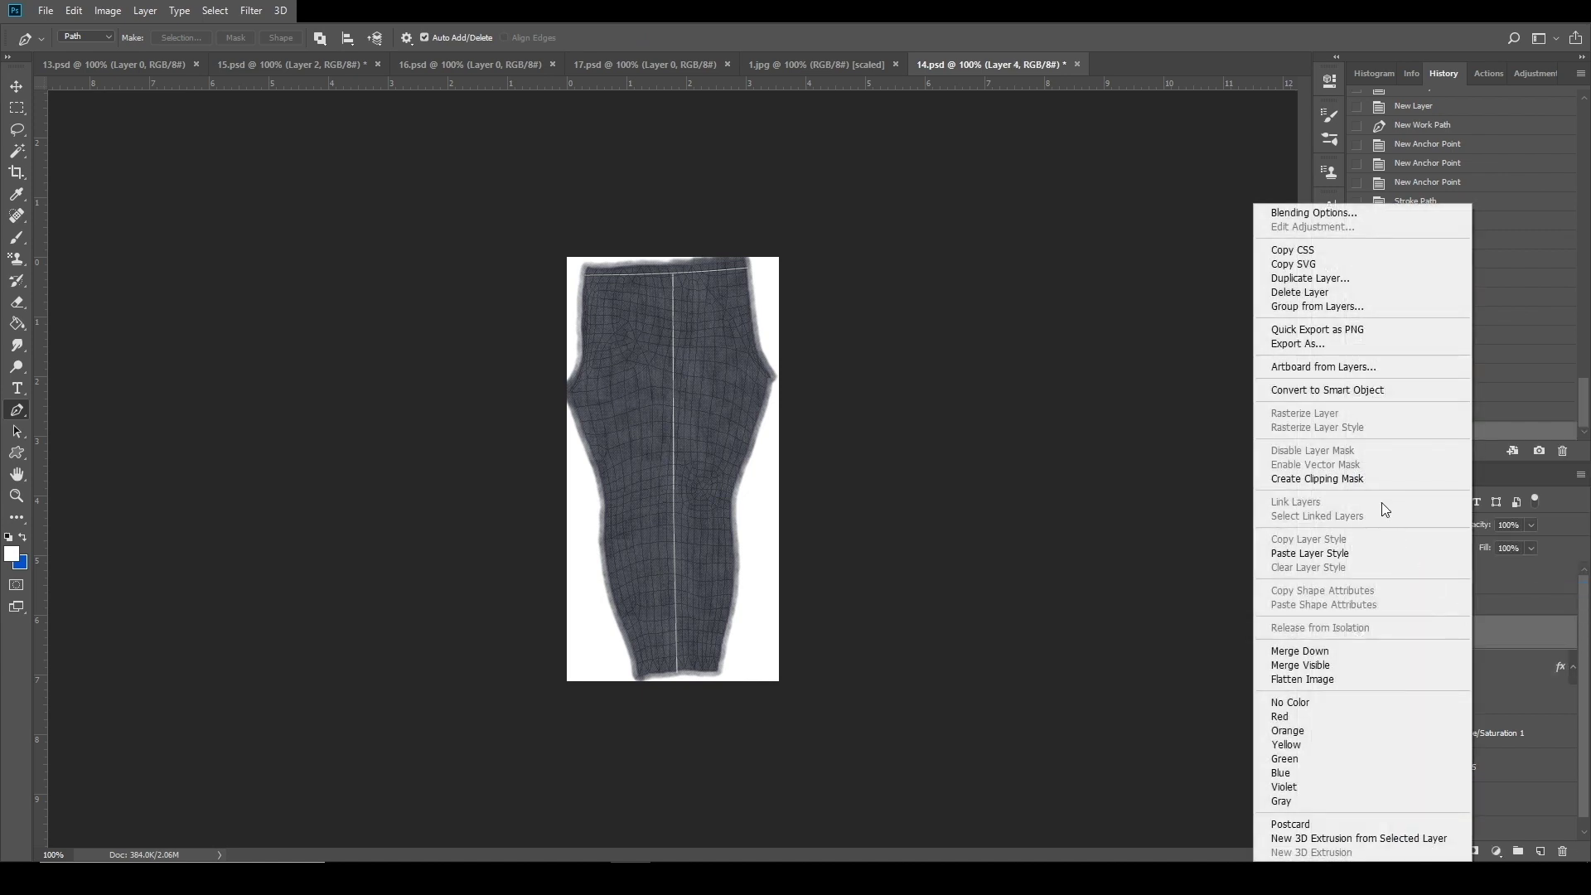
{"action": "left_click", "coordinate": [1352, 552]}
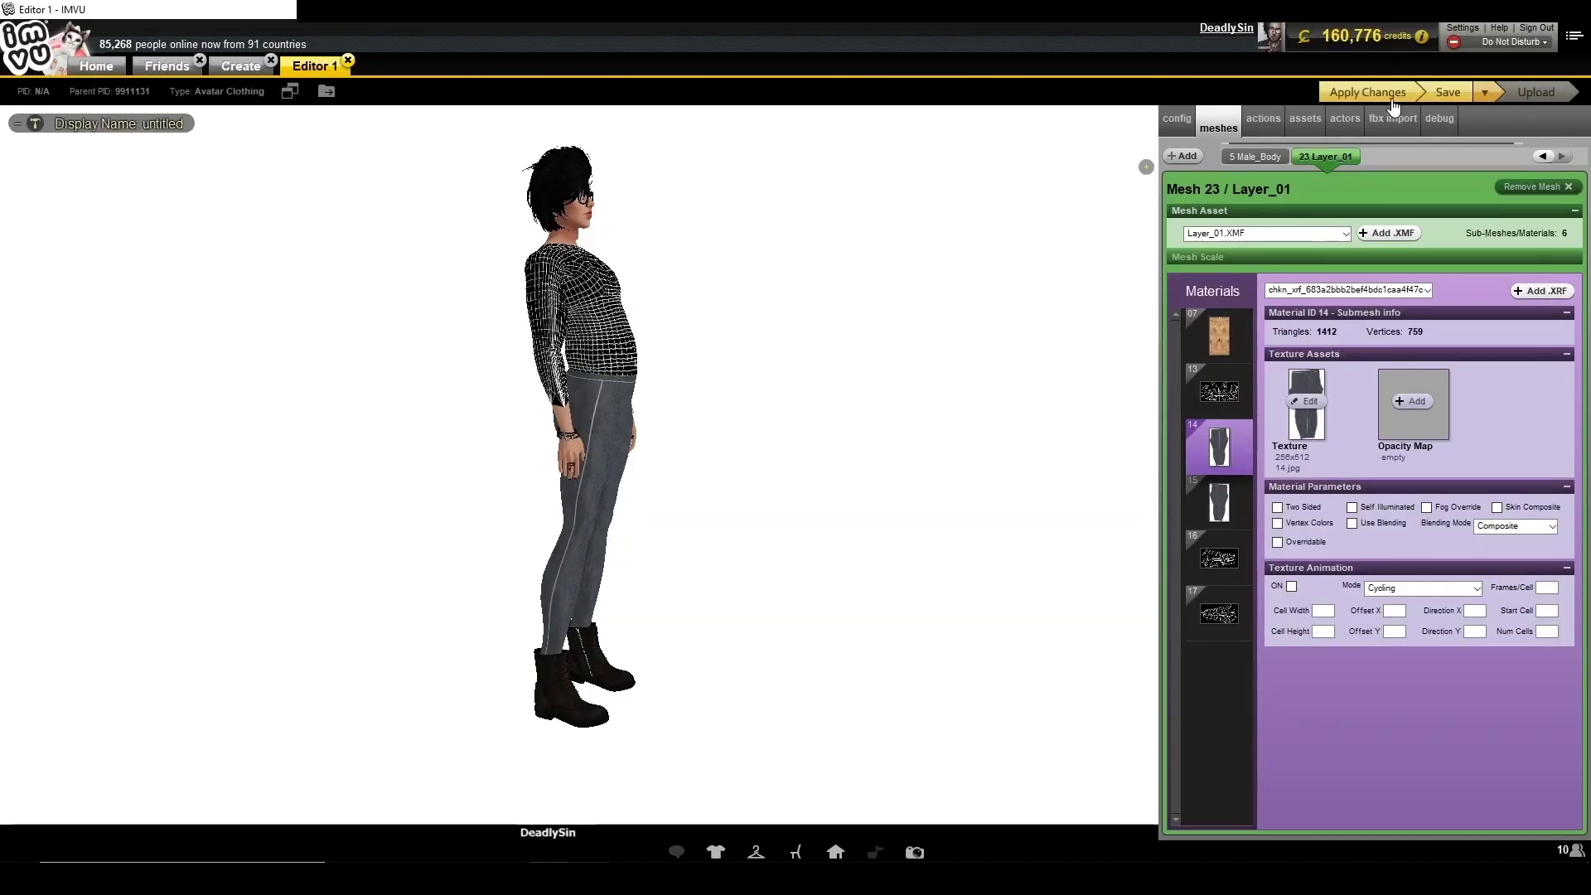
In IMVU, apply the updated 14.jpg texture and rotate the avatar to check the redrawn side seam.
{"action": "left_click", "coordinate": [1393, 100]}
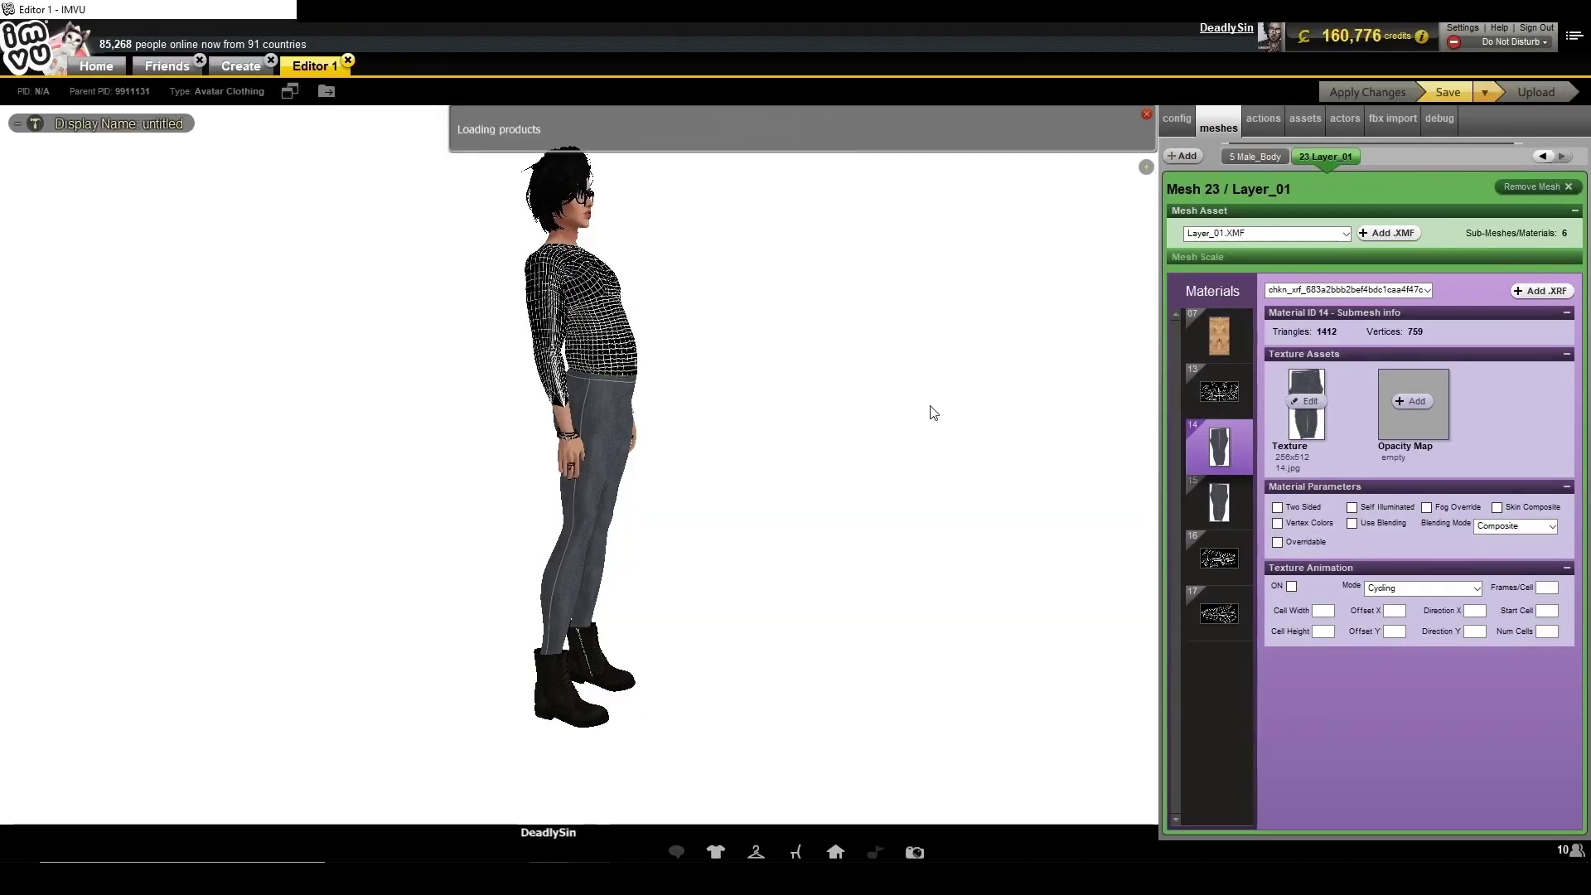
{"action": "left_click_drag", "start_coordinate": [738, 462], "coordinate": [867, 497]}
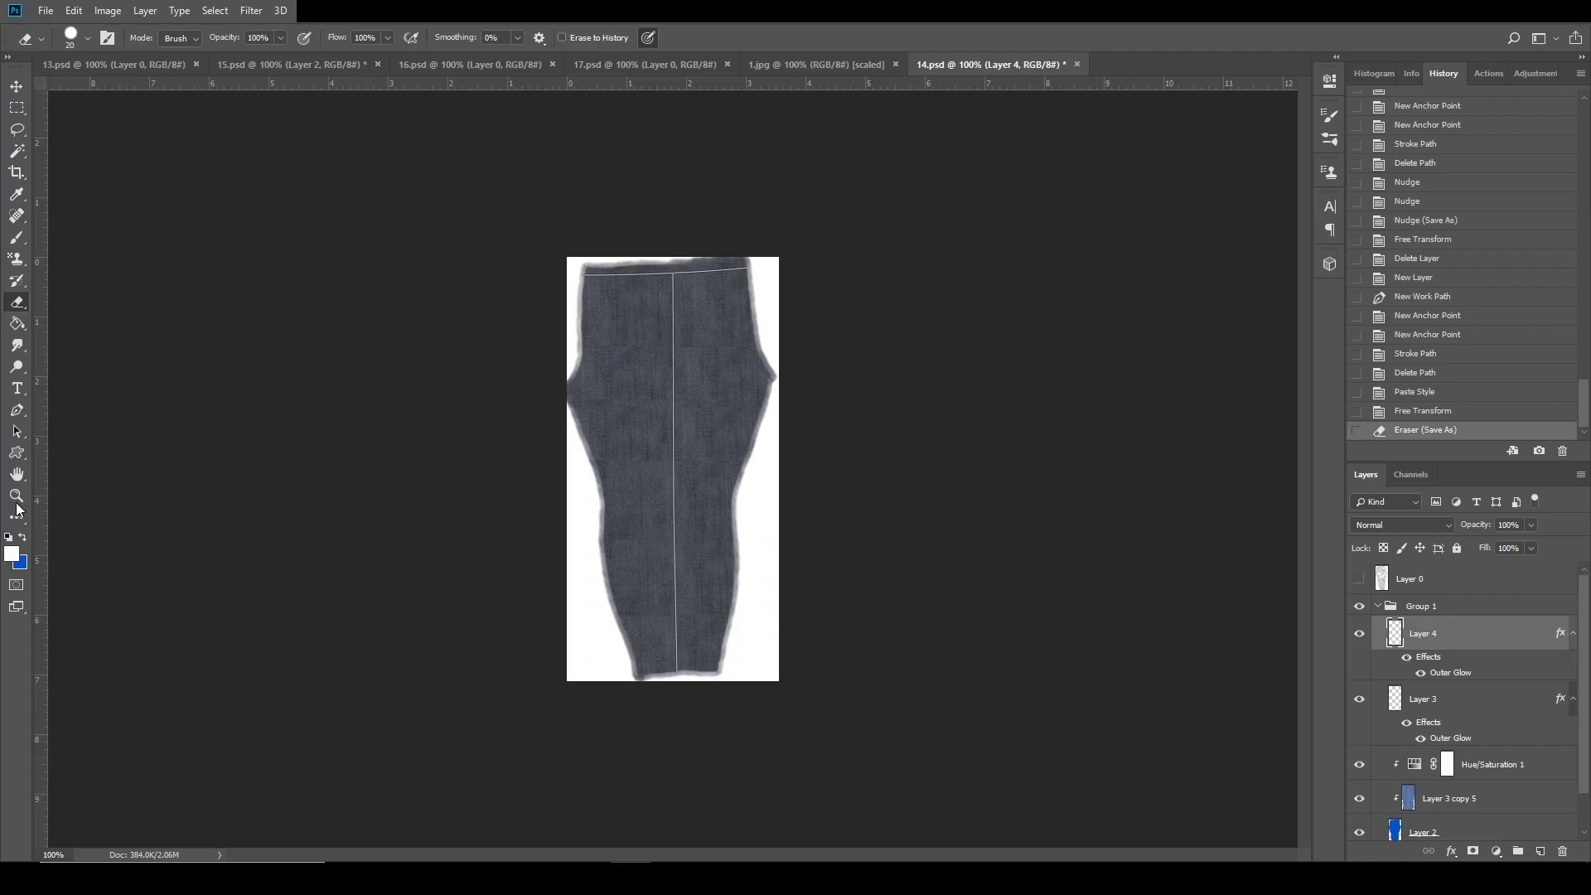
Show the Layer 0 wireframe, add a new layer above Layer 4 and draw a curved pocket path from the side seam to the waistband.
{"action": "left_click", "coordinate": [16, 499]}
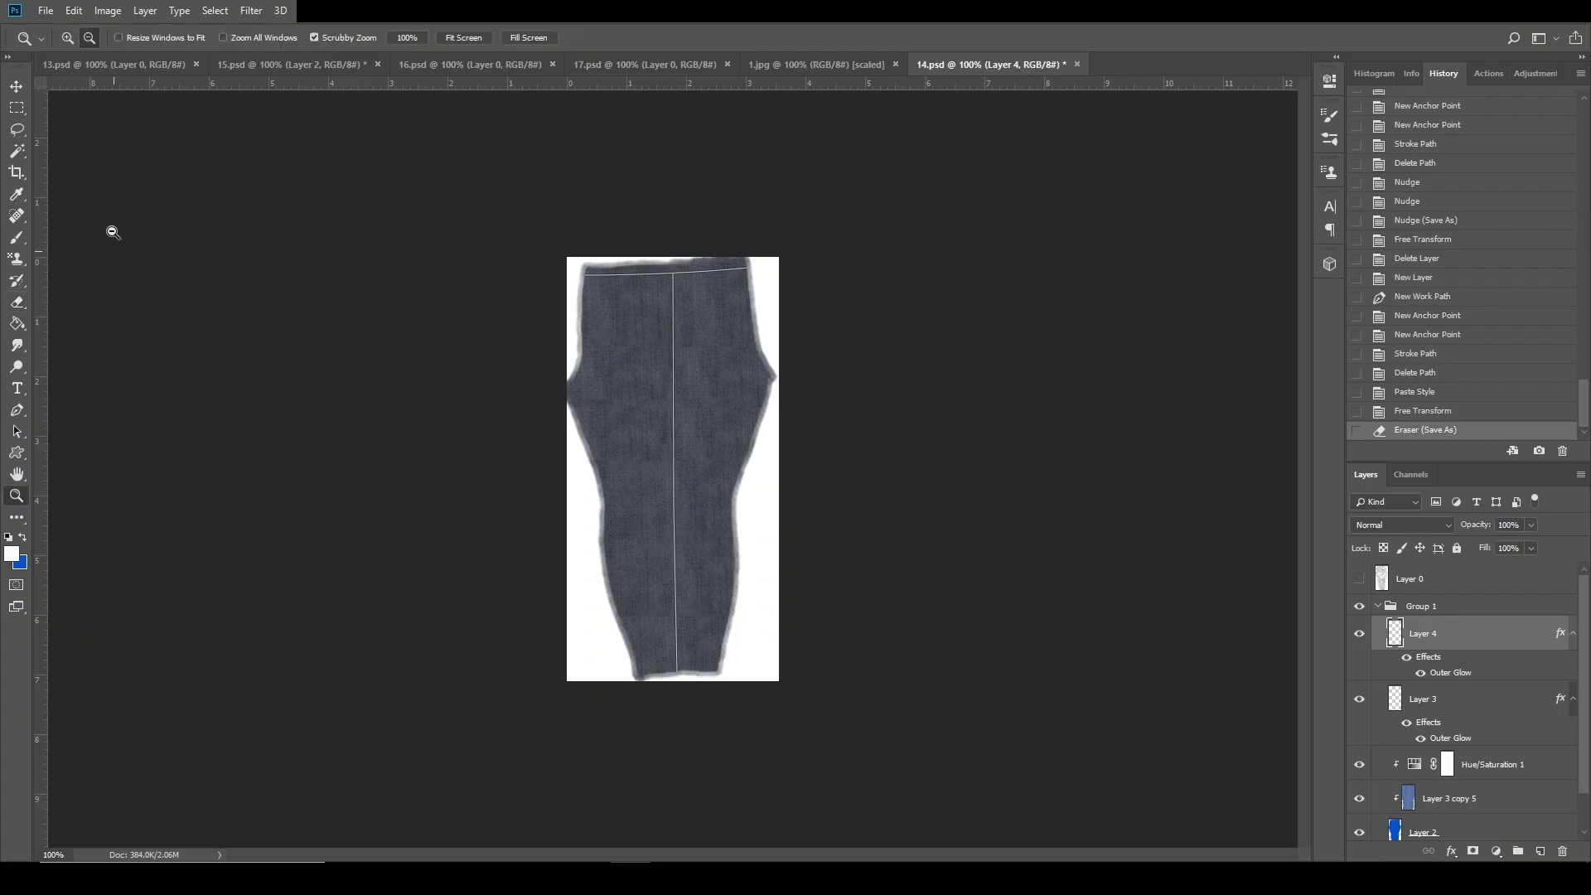
{"action": "left_click", "coordinate": [786, 286]}
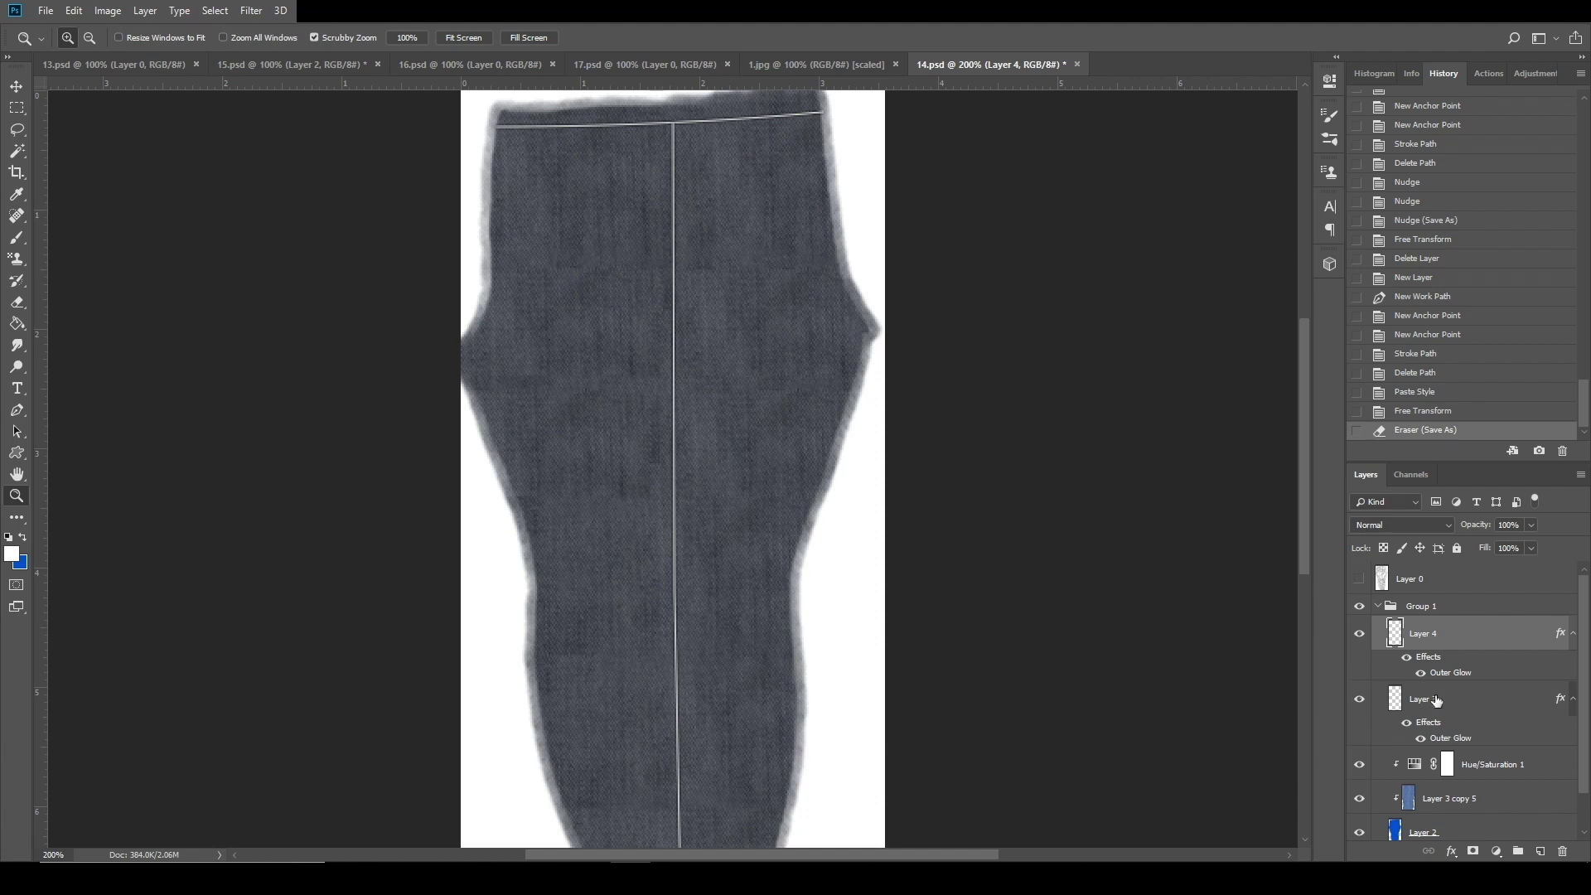
{"action": "left_click", "coordinate": [1360, 579]}
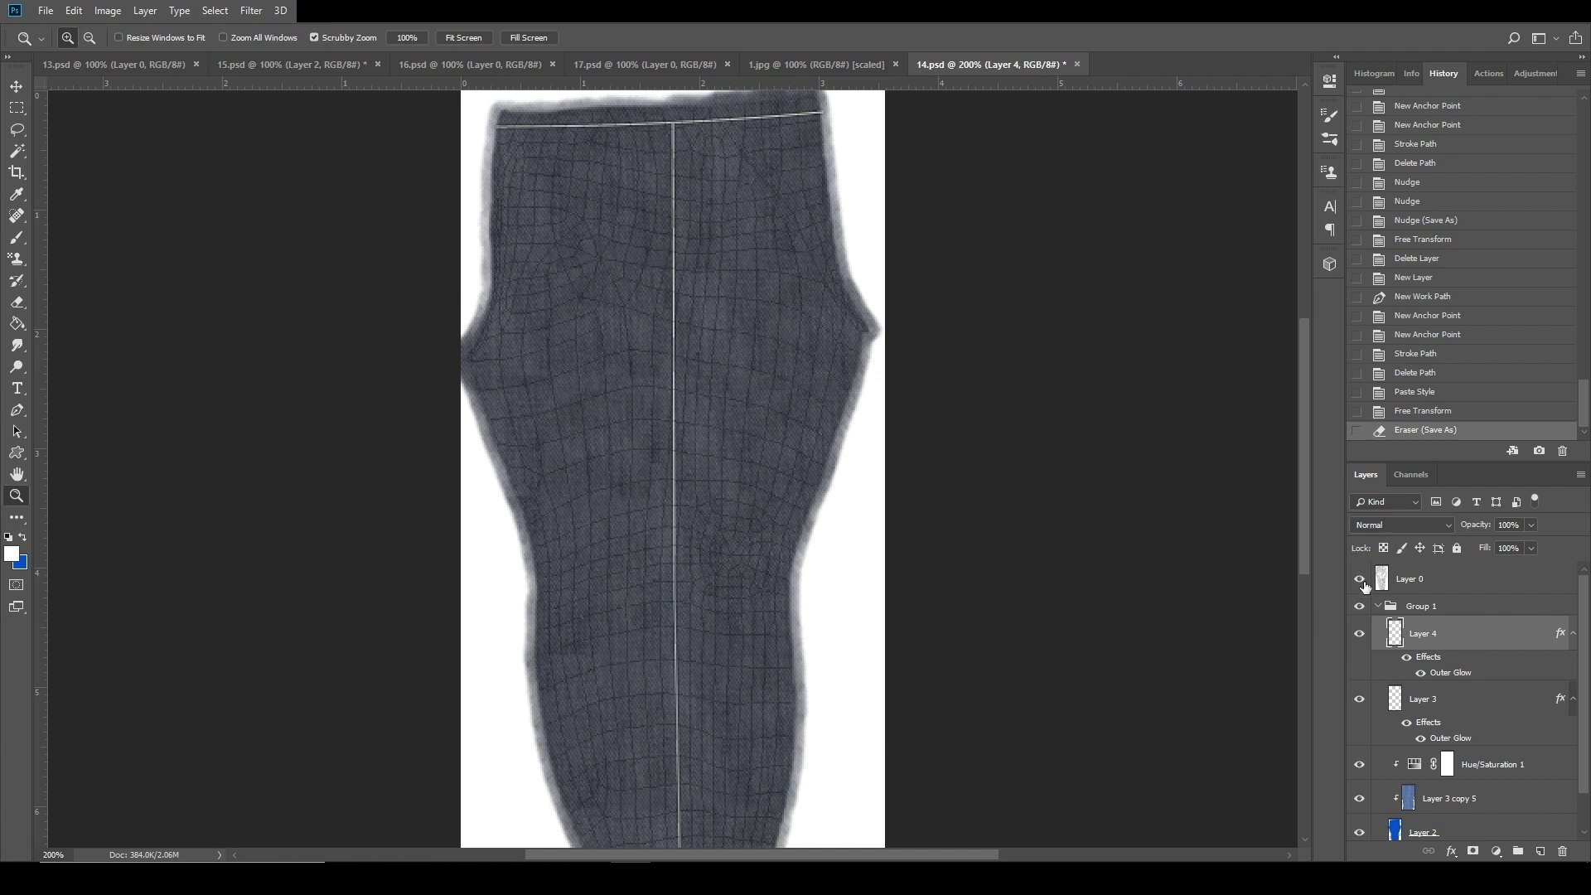
{"action": "left_click", "coordinate": [1531, 851]}
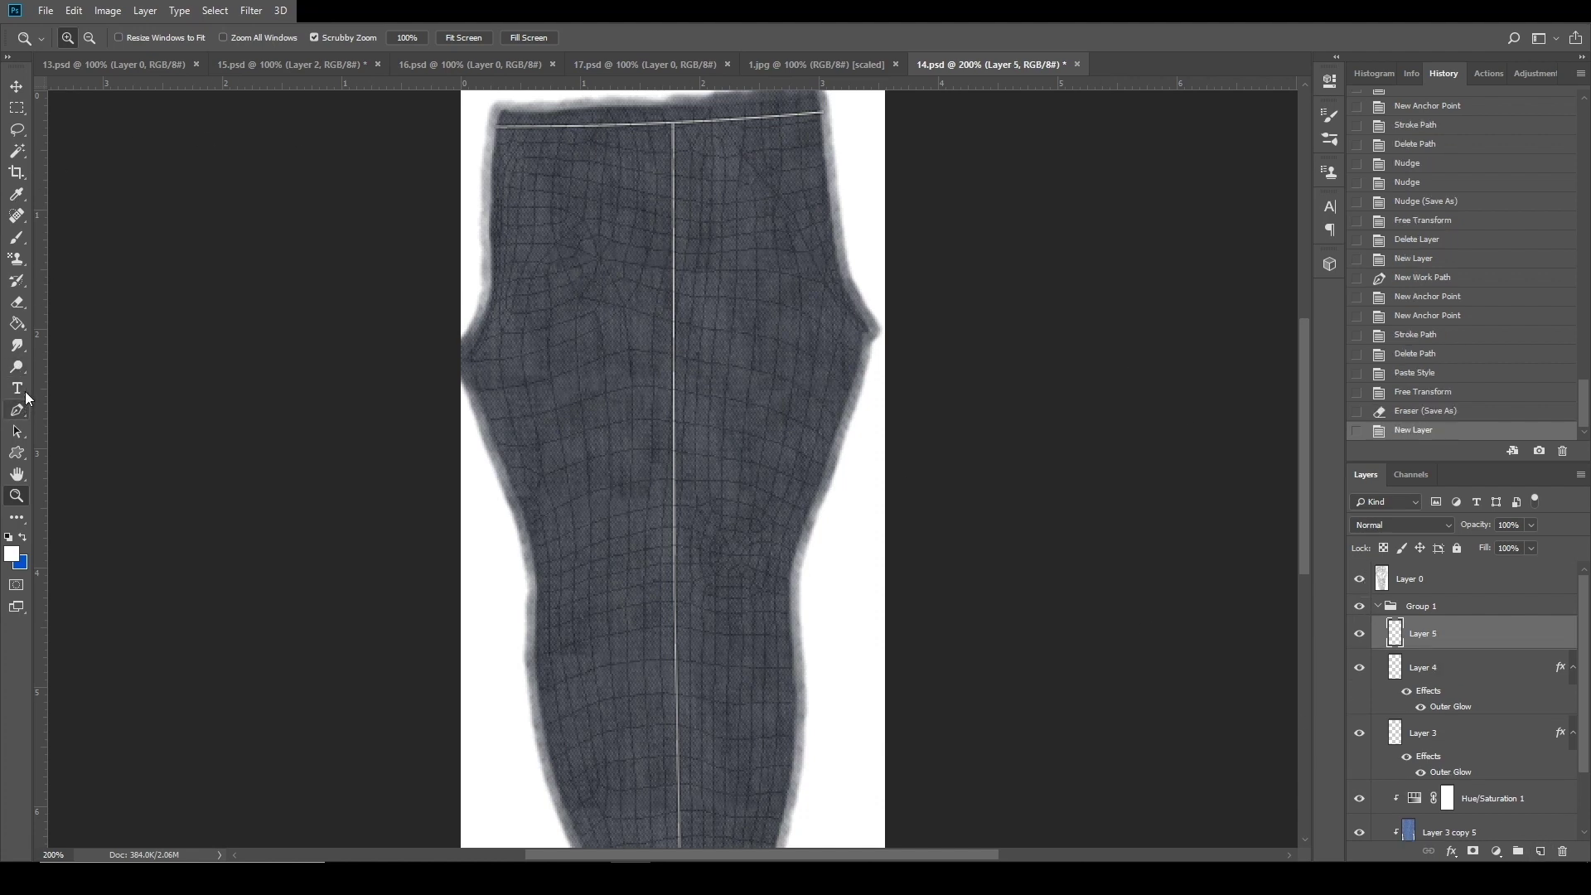
{"action": "left_click", "coordinate": [17, 410]}
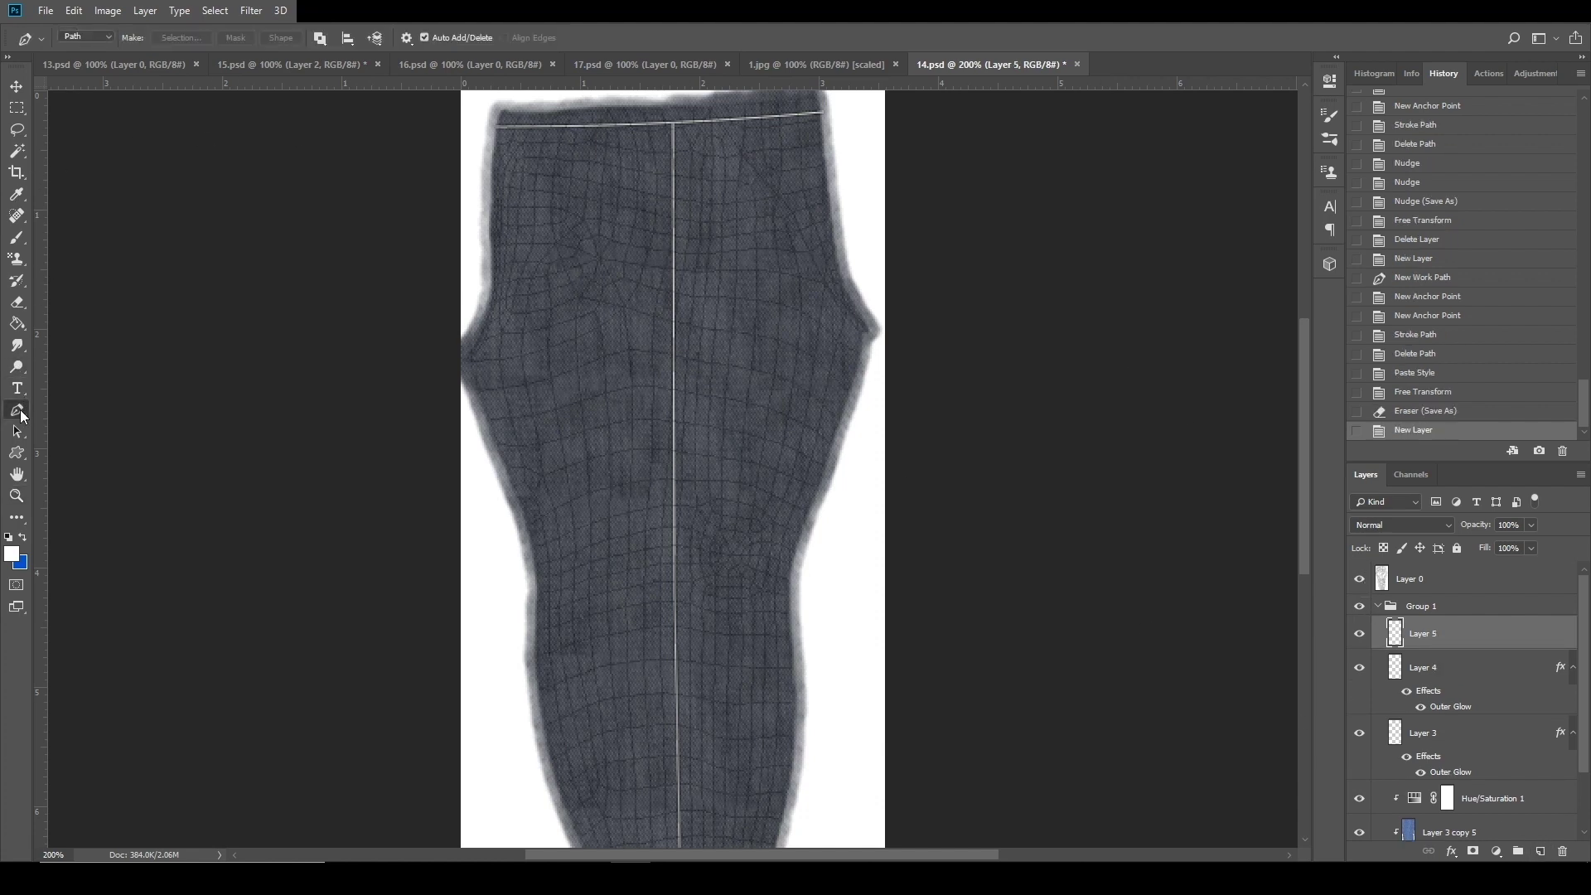
{"action": "left_click", "coordinate": [675, 177]}
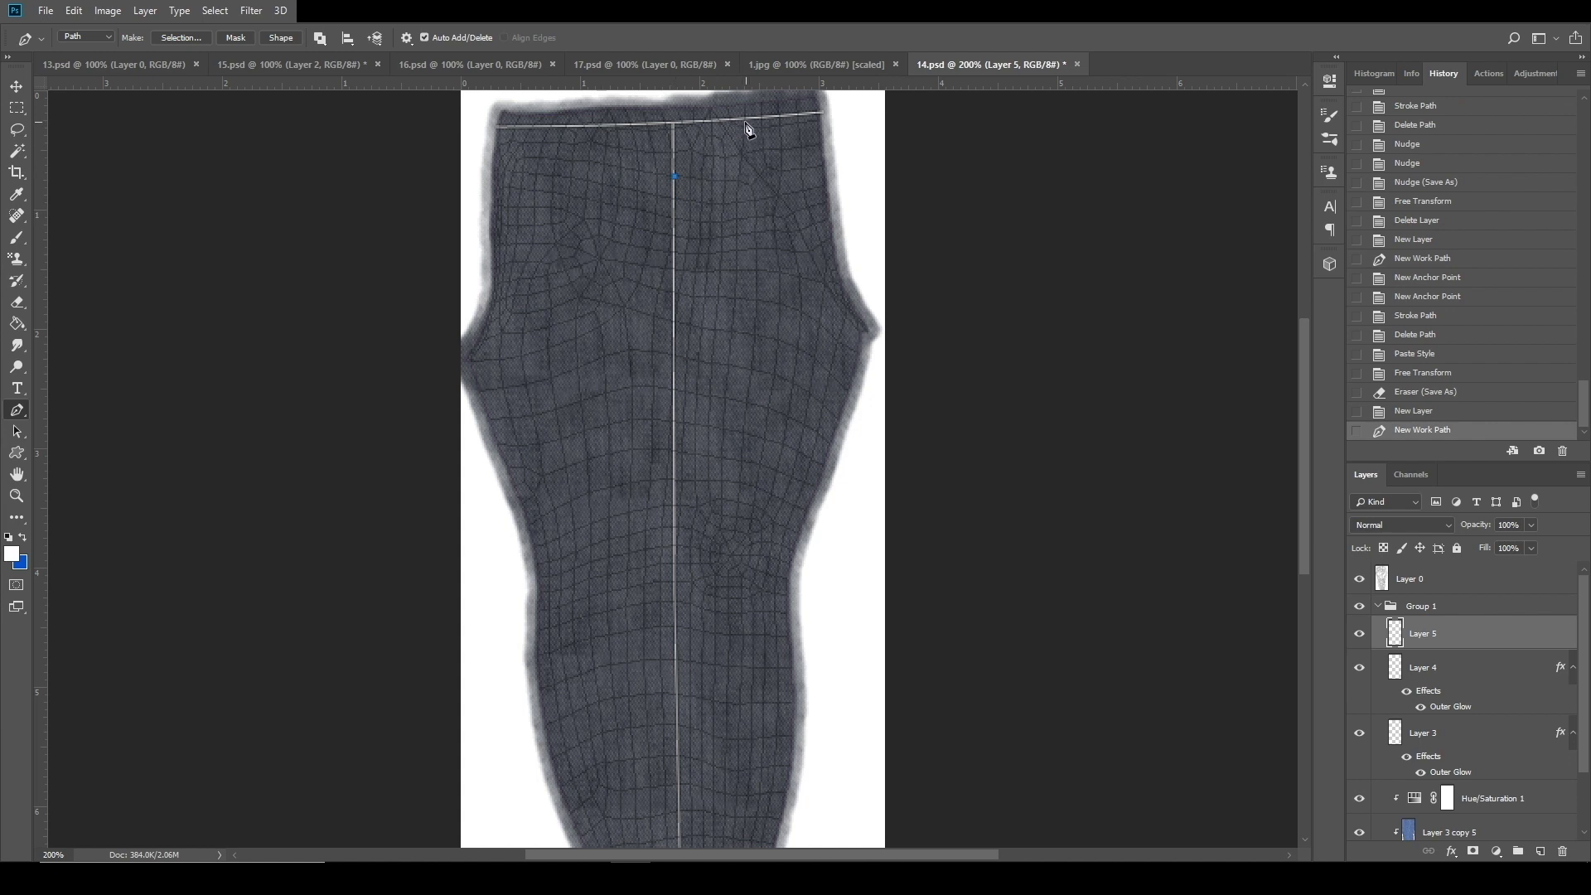
{"action": "left_click_drag", "start_coordinate": [746, 88], "coordinate": [746, 127]}
Stroke the pocket path with the Brush, without simulated pressure, and delete the path.
{"action": "right_click", "coordinate": [727, 228]}
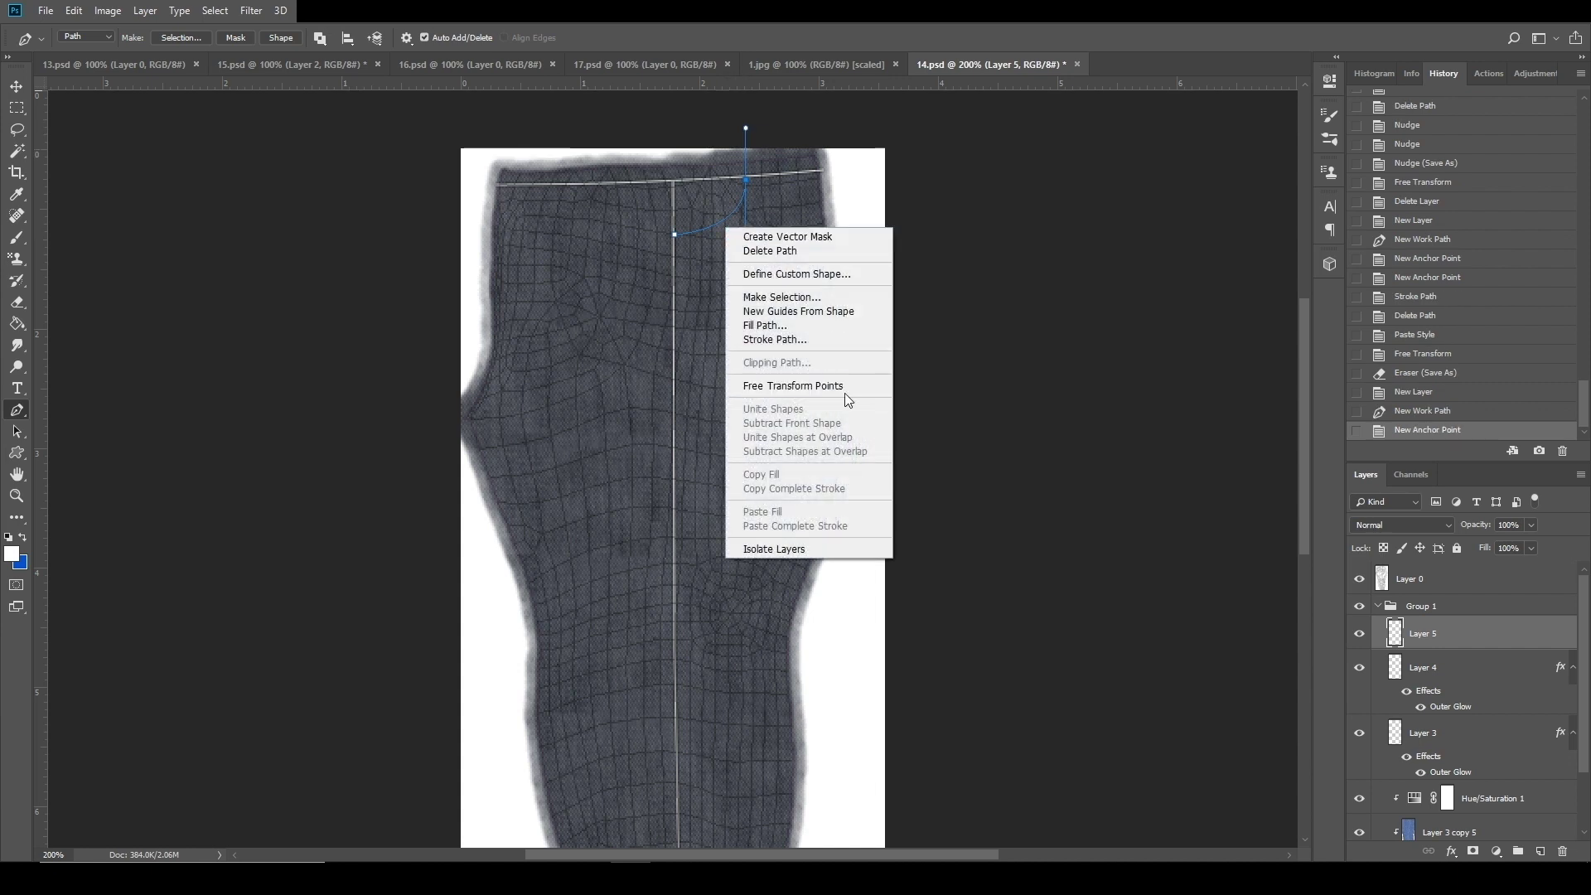
{"action": "left_click", "coordinate": [796, 339]}
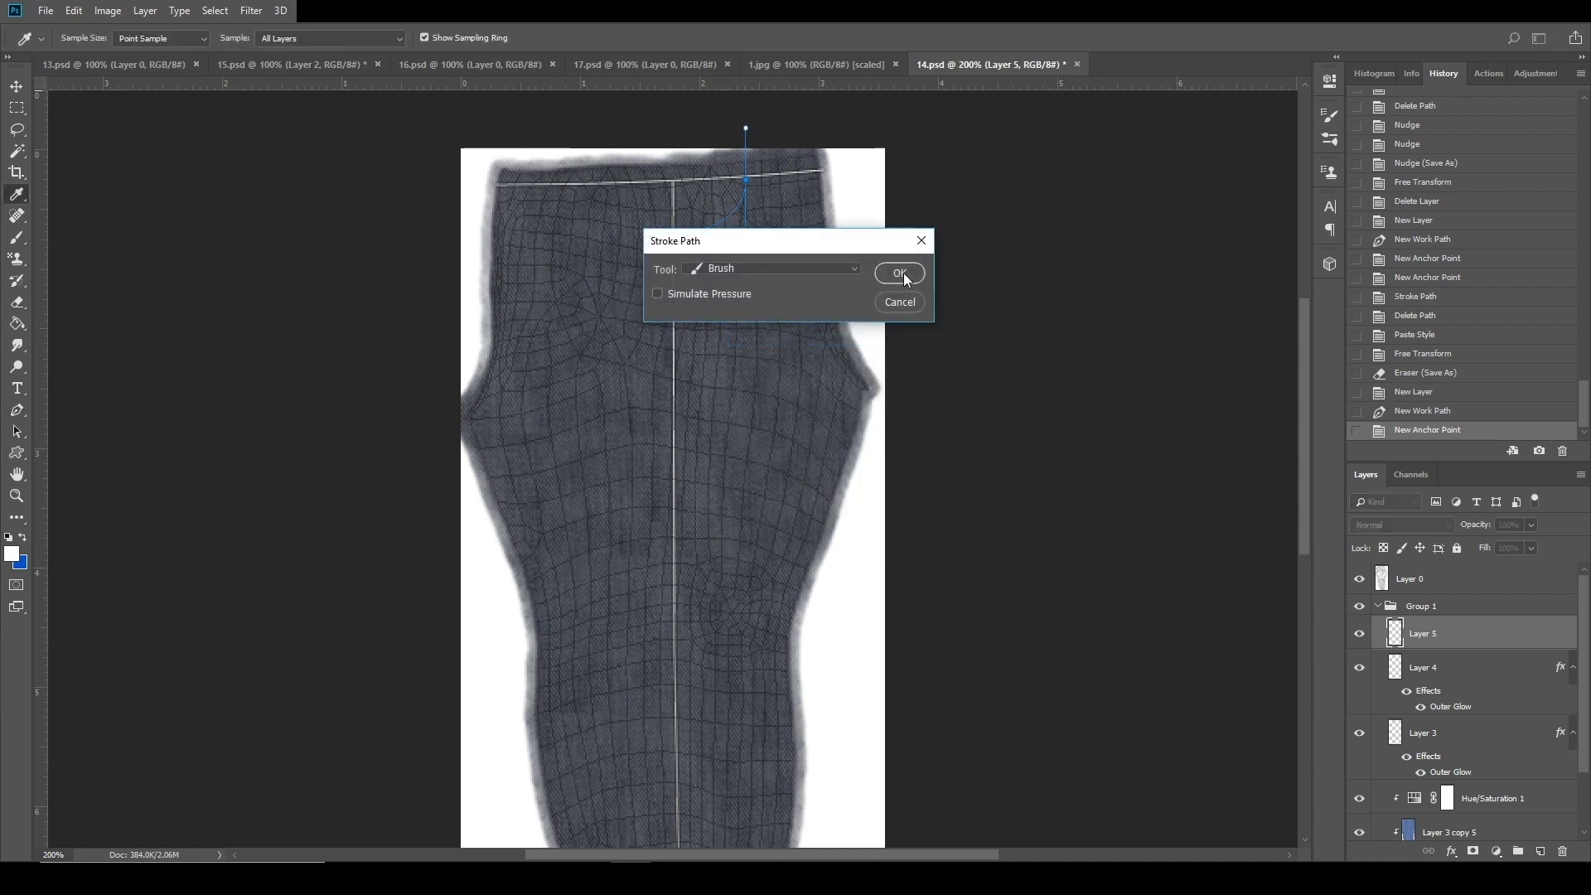
{"action": "left_click", "coordinate": [900, 273]}
{"action": "right_click", "coordinate": [729, 247]}
{"action": "left_click", "coordinate": [787, 273]}
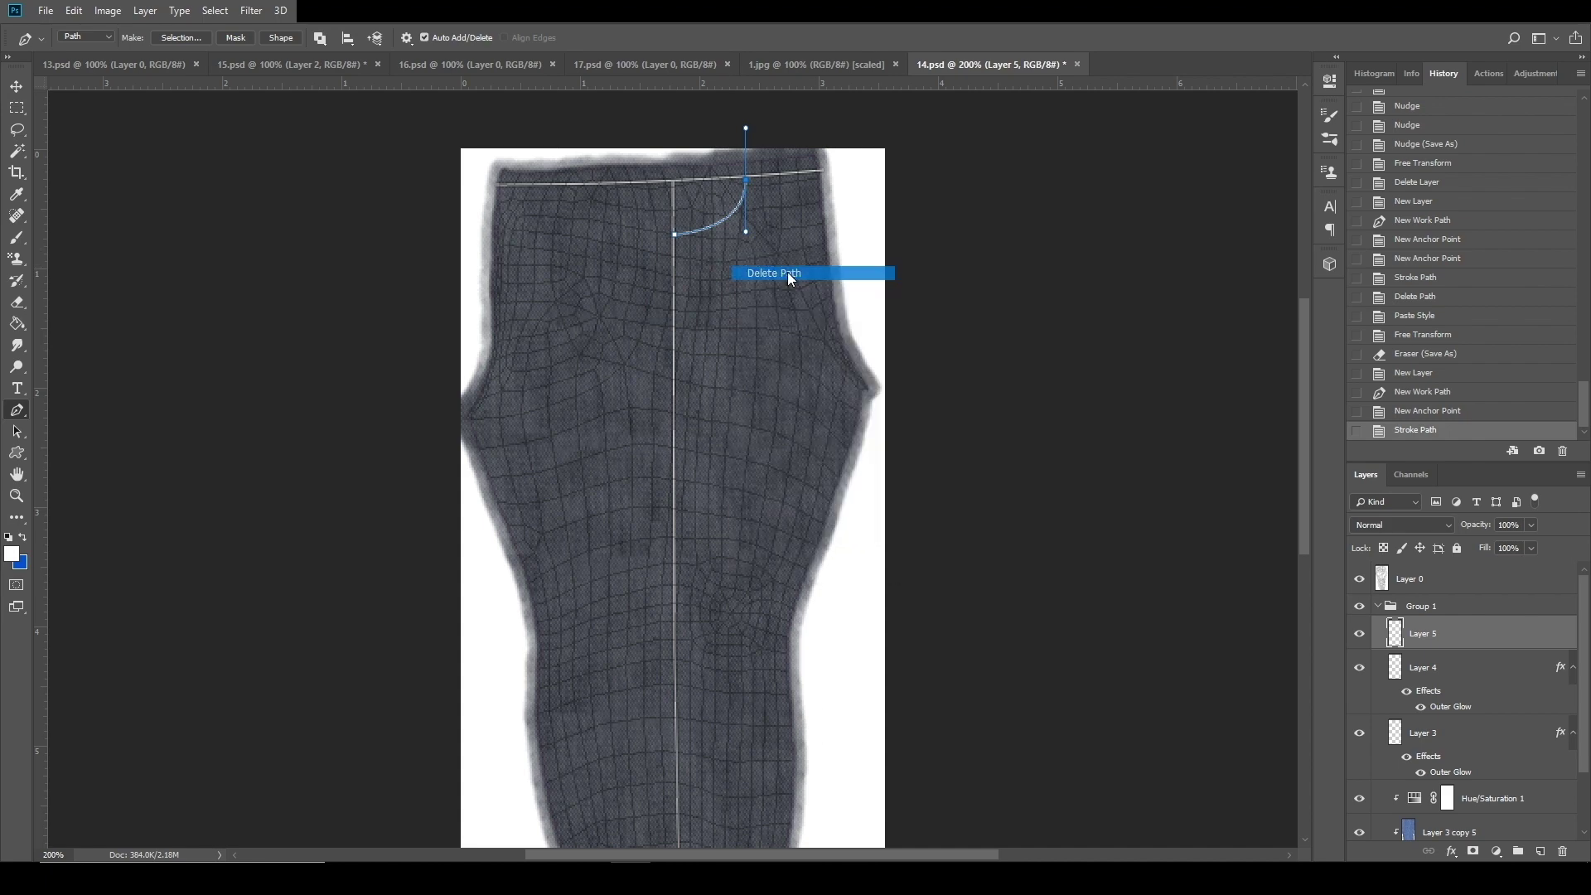
Copy Layer 4's Outer Glow style and paste it onto the pocket curve on Layer 5.
{"action": "double_click", "coordinate": [1501, 643]}
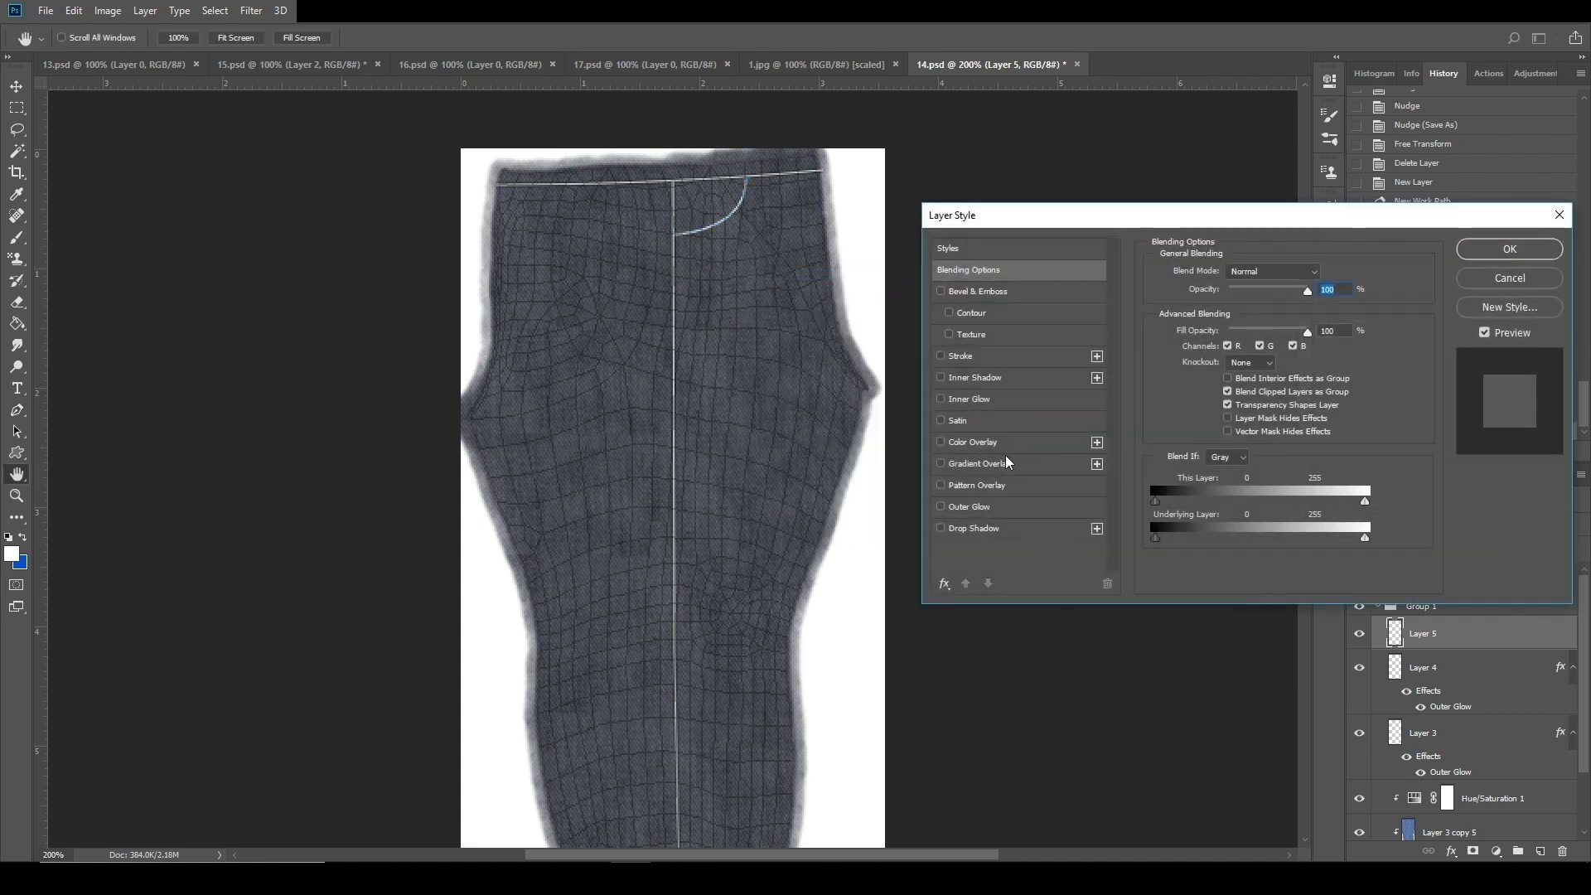
{"action": "left_click", "coordinate": [1558, 215]}
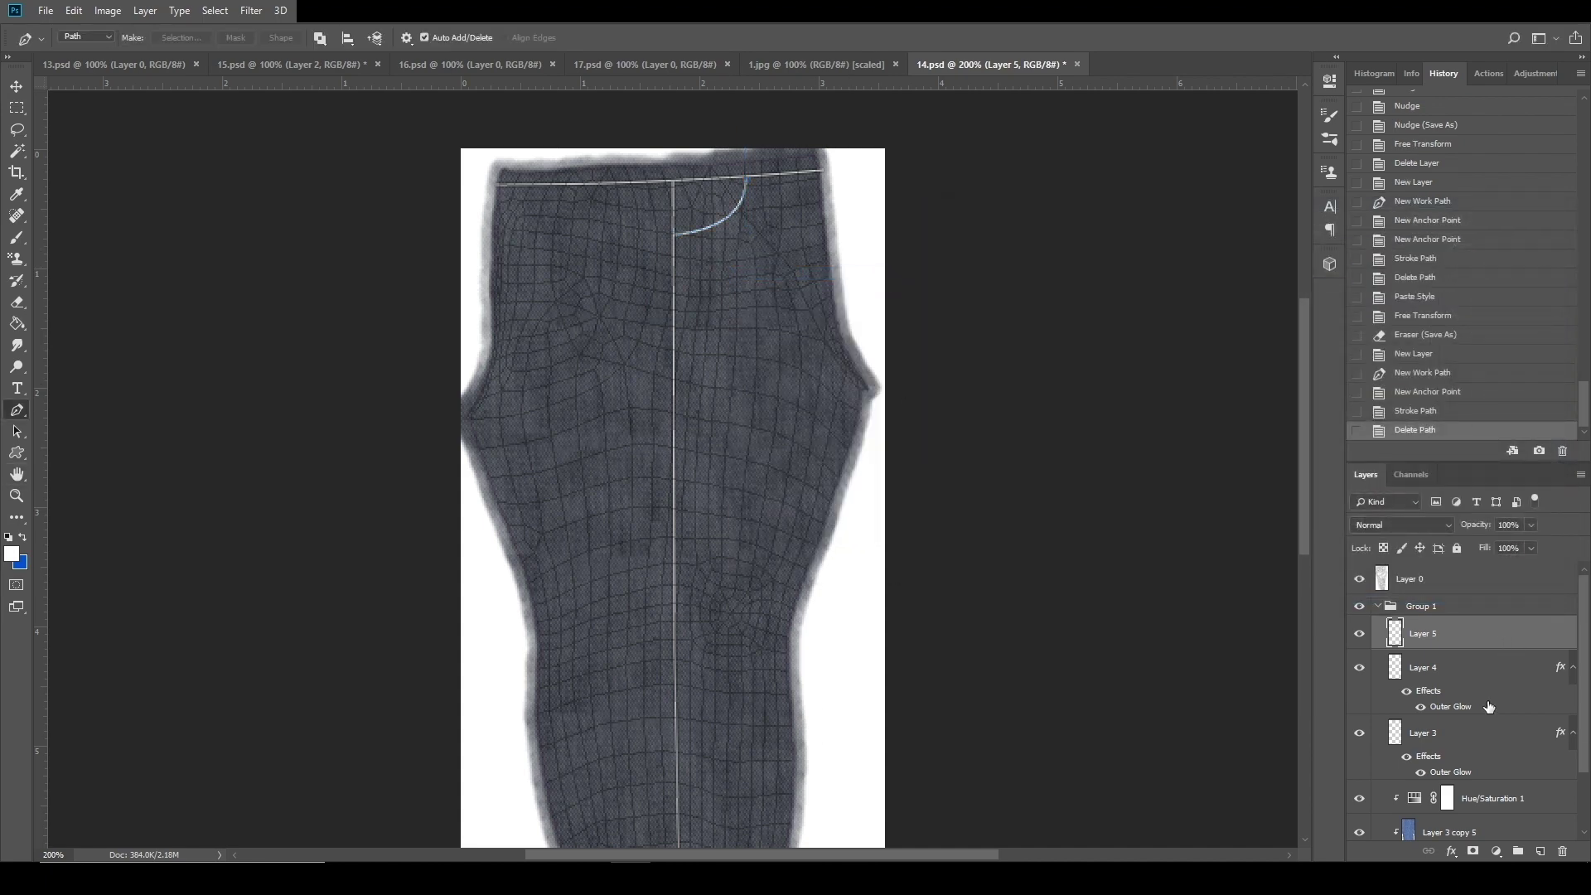
{"action": "right_click", "coordinate": [1488, 688]}
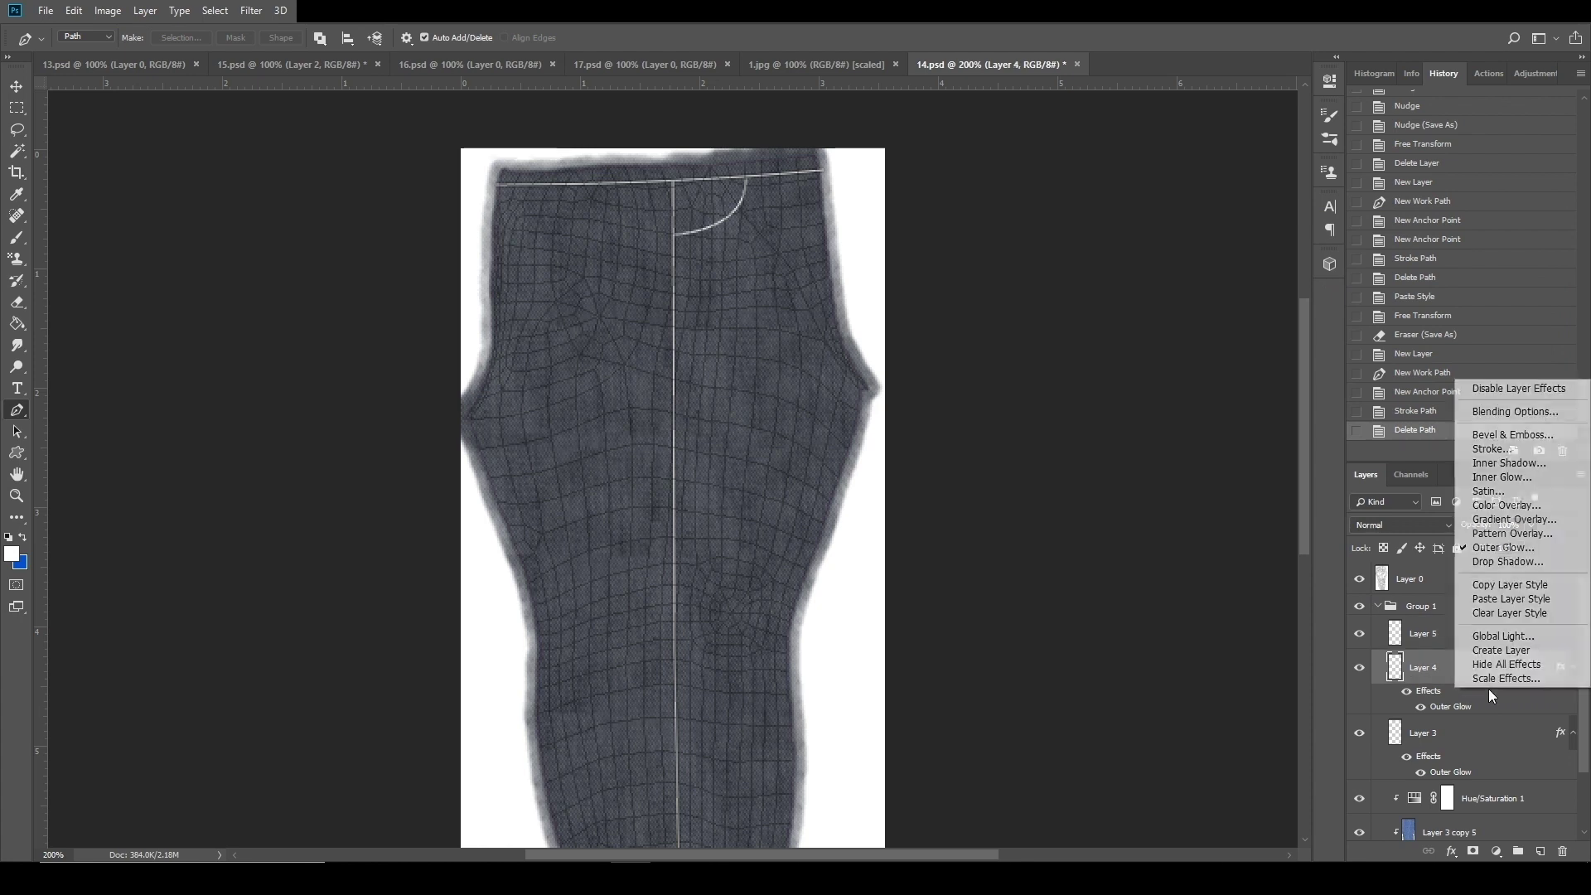
{"action": "left_click", "coordinate": [1525, 587]}
{"action": "right_click", "coordinate": [1450, 633]}
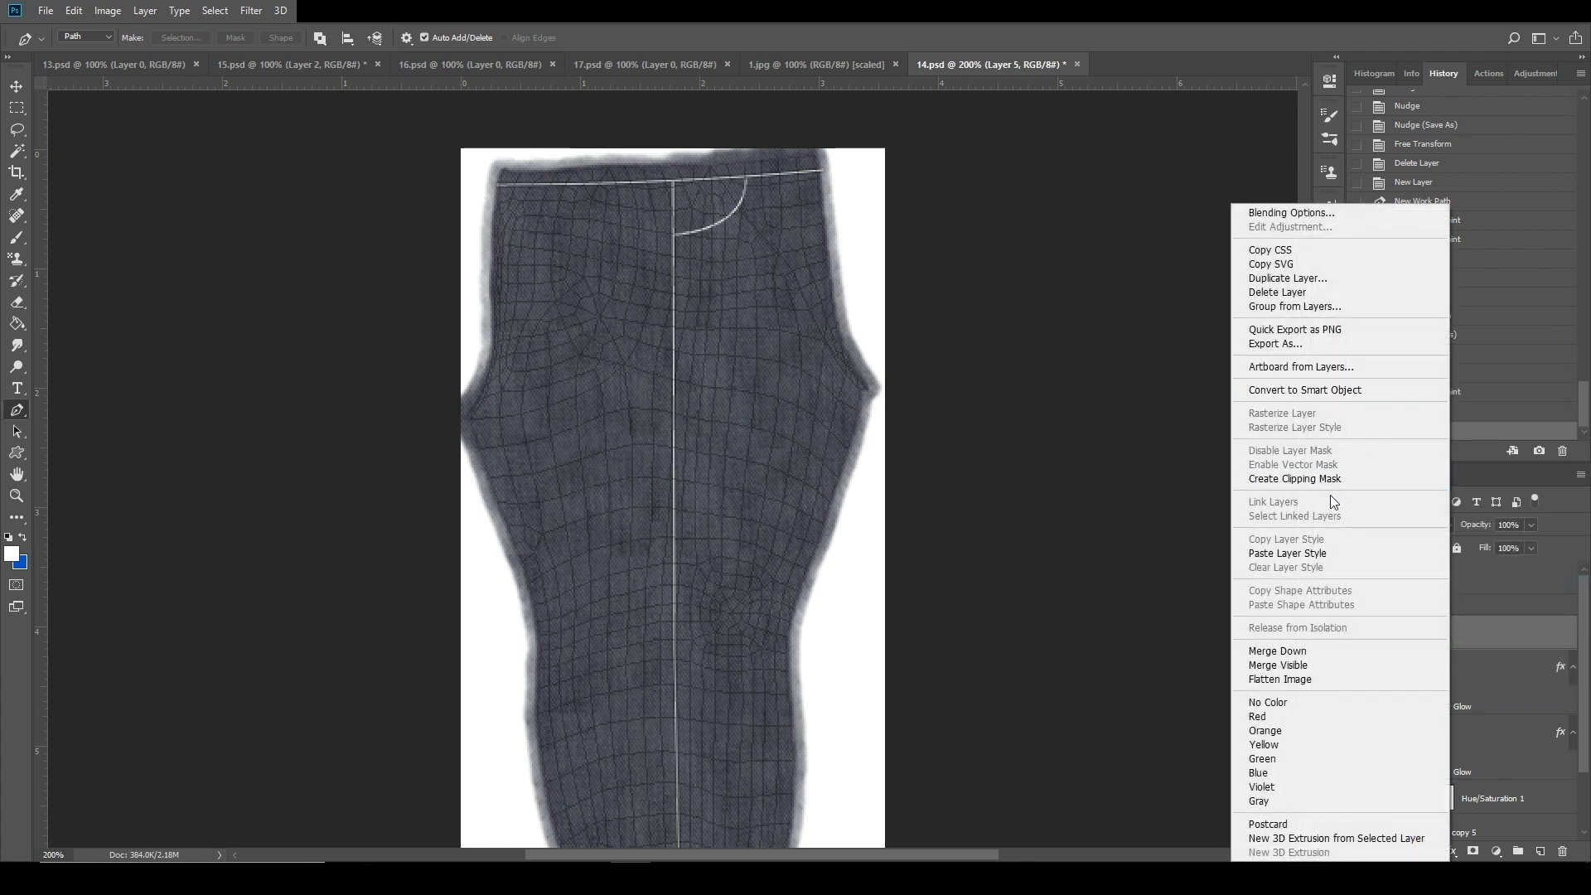
{"action": "left_click", "coordinate": [1312, 555]}
{"action": "right_click", "coordinate": [773, 336]}
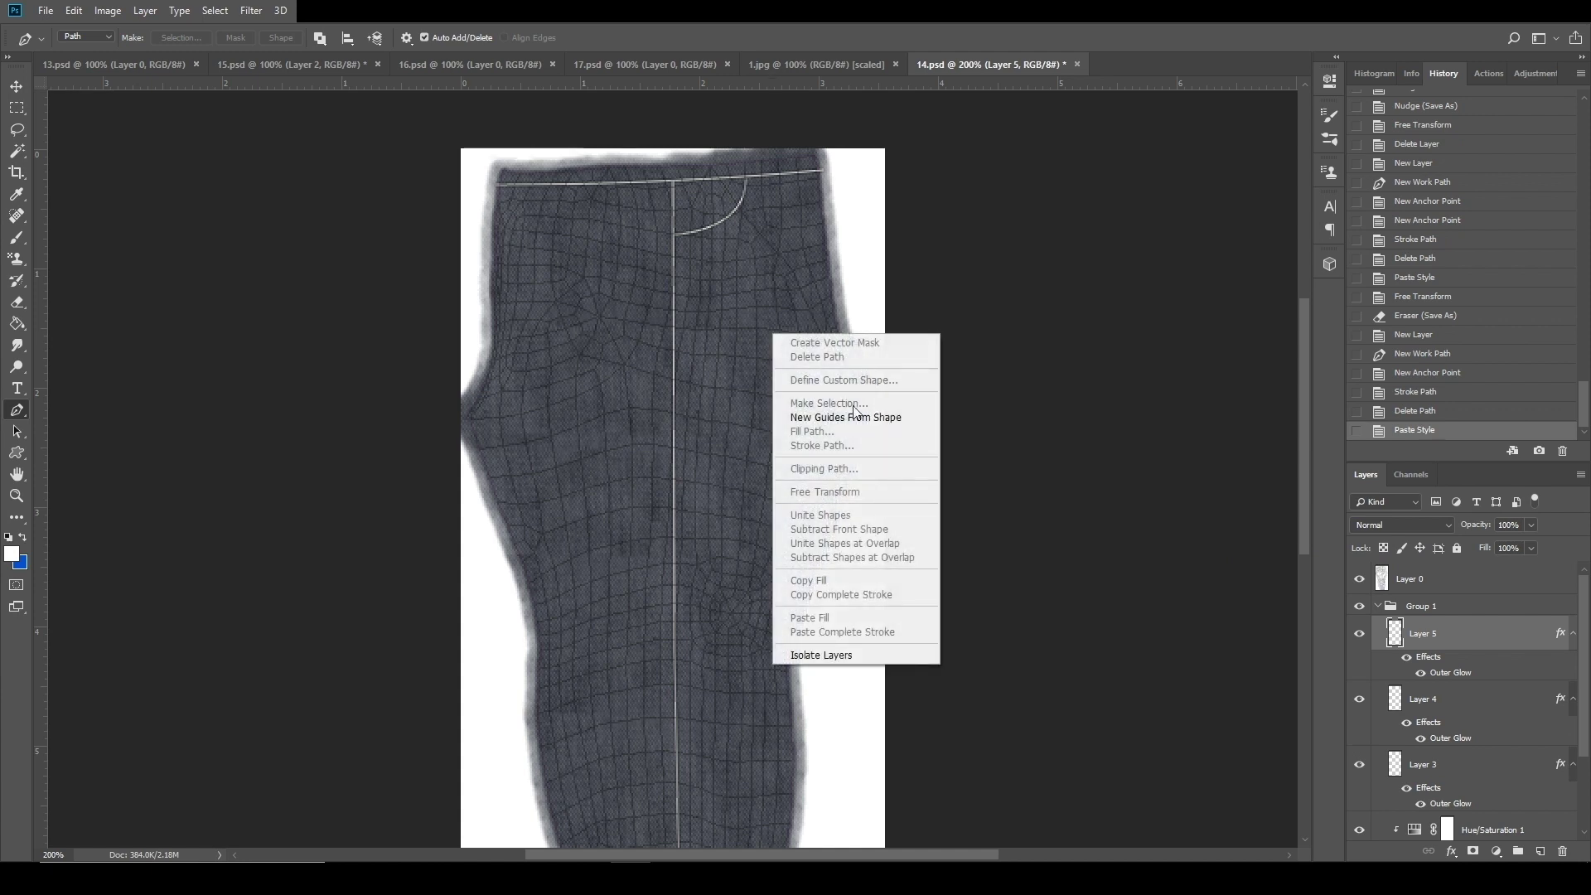
{"action": "left_click", "coordinate": [1138, 474]}
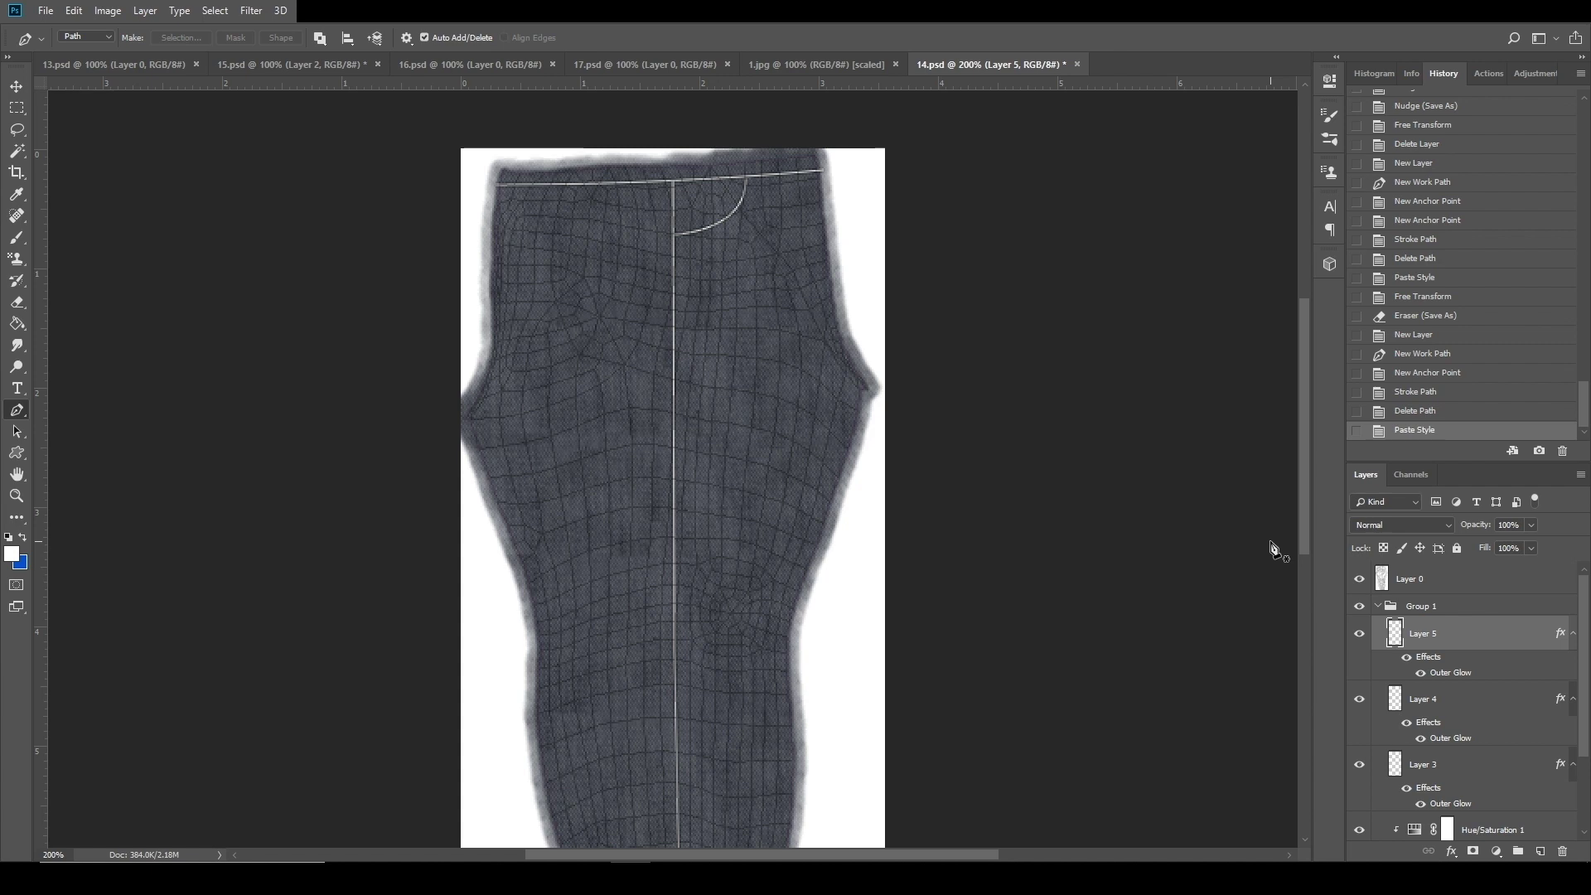
Draw a slightly arched path across the ankle hem with the Pen tool, using the Layer 0 wireframe as a guide.
{"action": "left_click", "coordinate": [1359, 578]}
{"action": "scroll", "coordinate": [1292, 555], "scroll_direction": "down", "scroll_amount": 5}
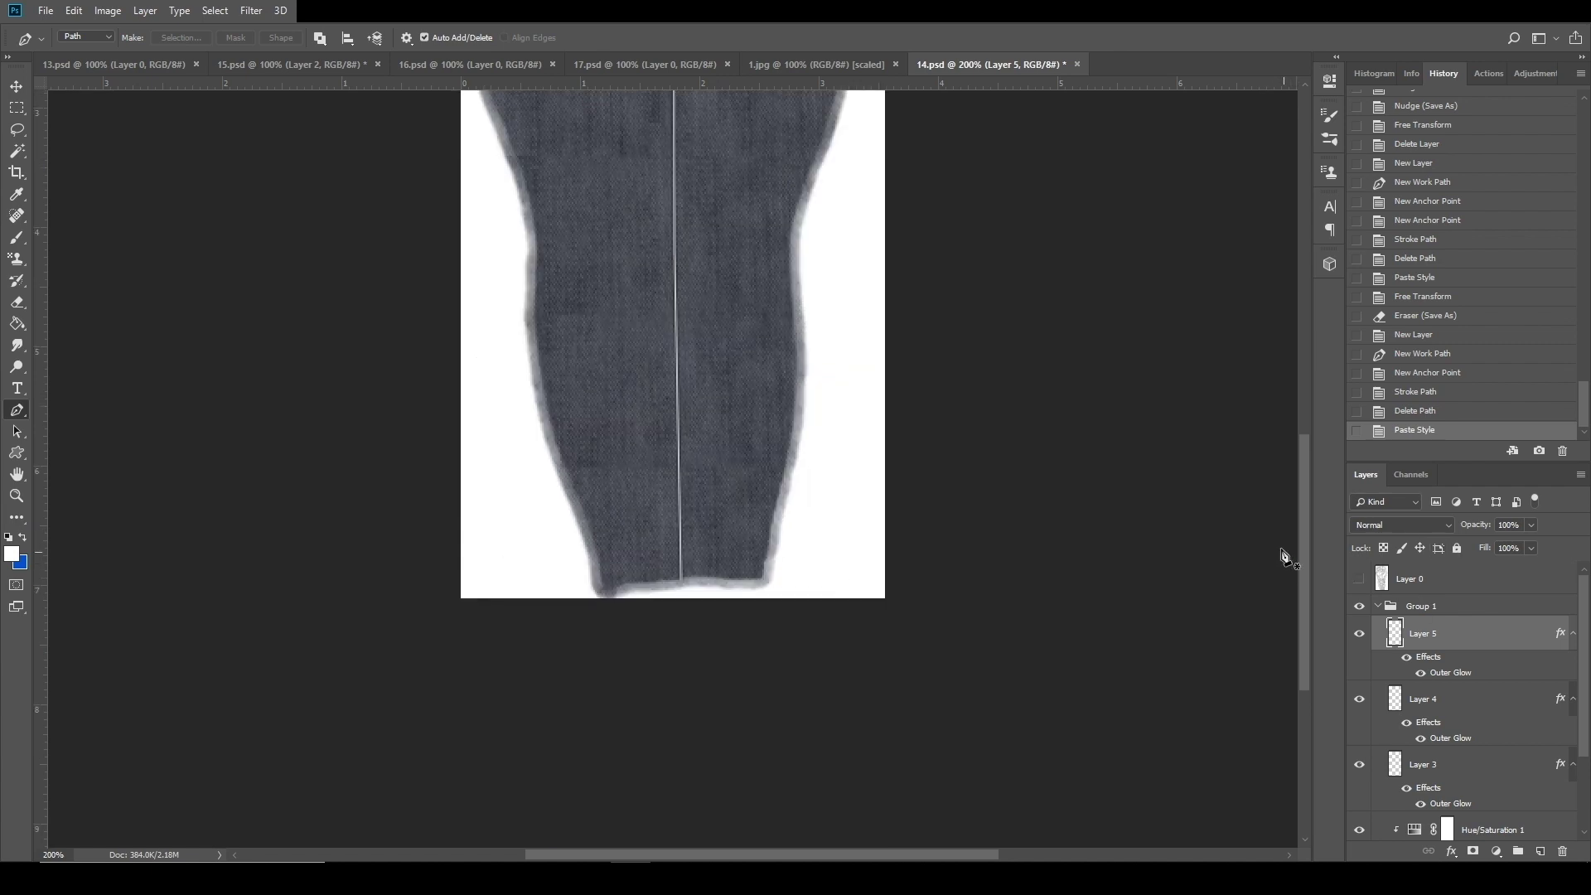
{"action": "left_click", "coordinate": [1359, 578]}
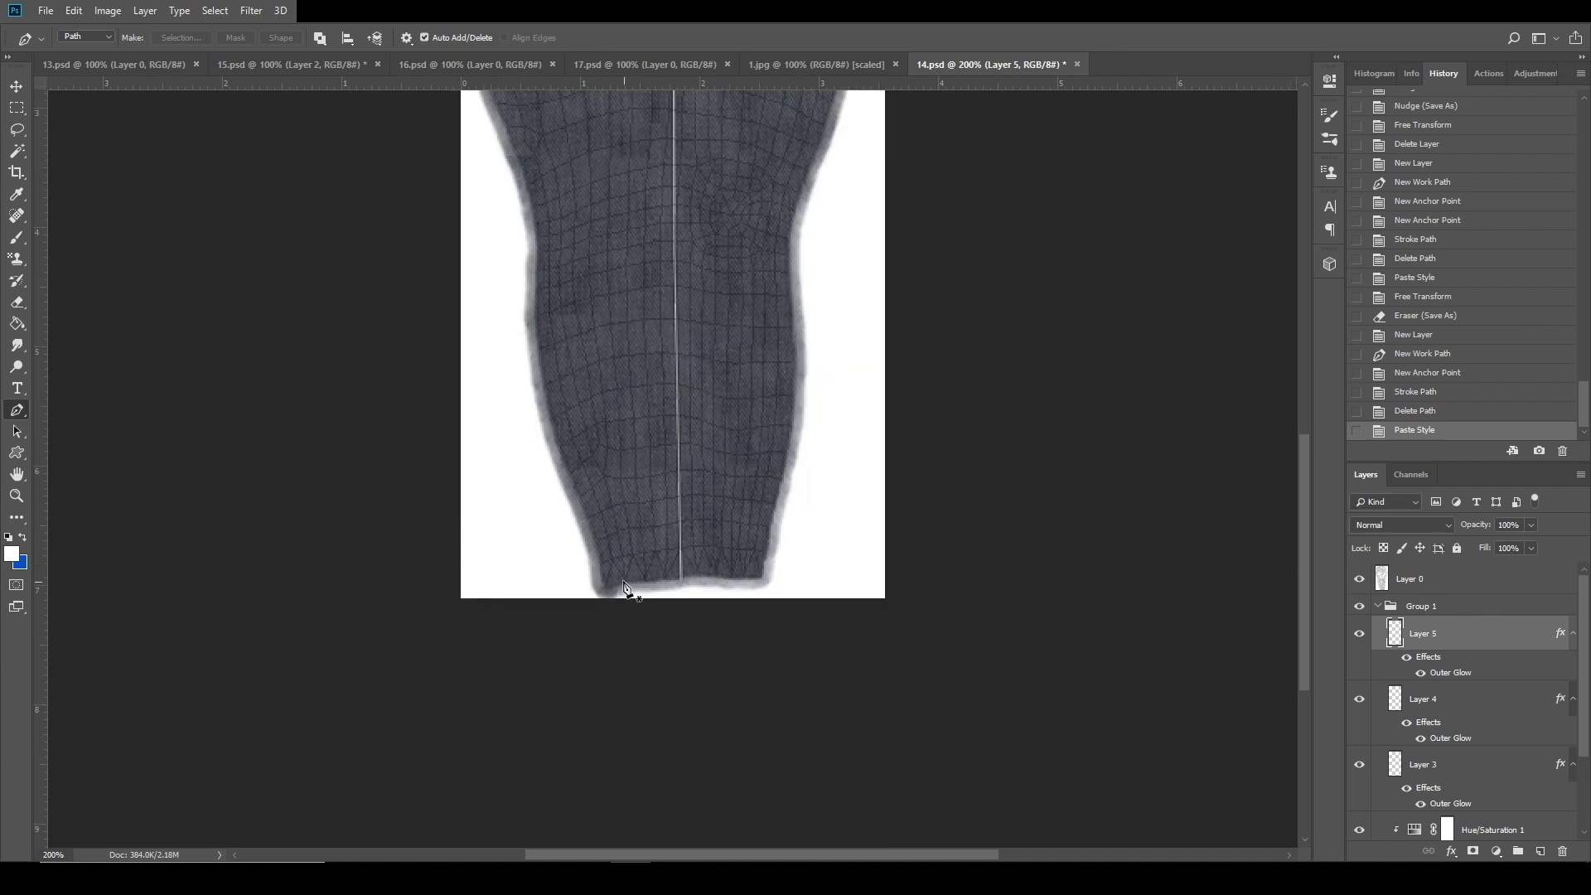
{"action": "left_click", "coordinate": [606, 585]}
{"action": "left_click_drag", "start_coordinate": [767, 587], "coordinate": [848, 581]}
{"action": "left_click_drag", "start_coordinate": [605, 585], "coordinate": [604, 579]}
Stroke the ankle hem path with the Brush on Layer 5 and delete the path.
{"action": "right_click", "coordinate": [665, 579]}
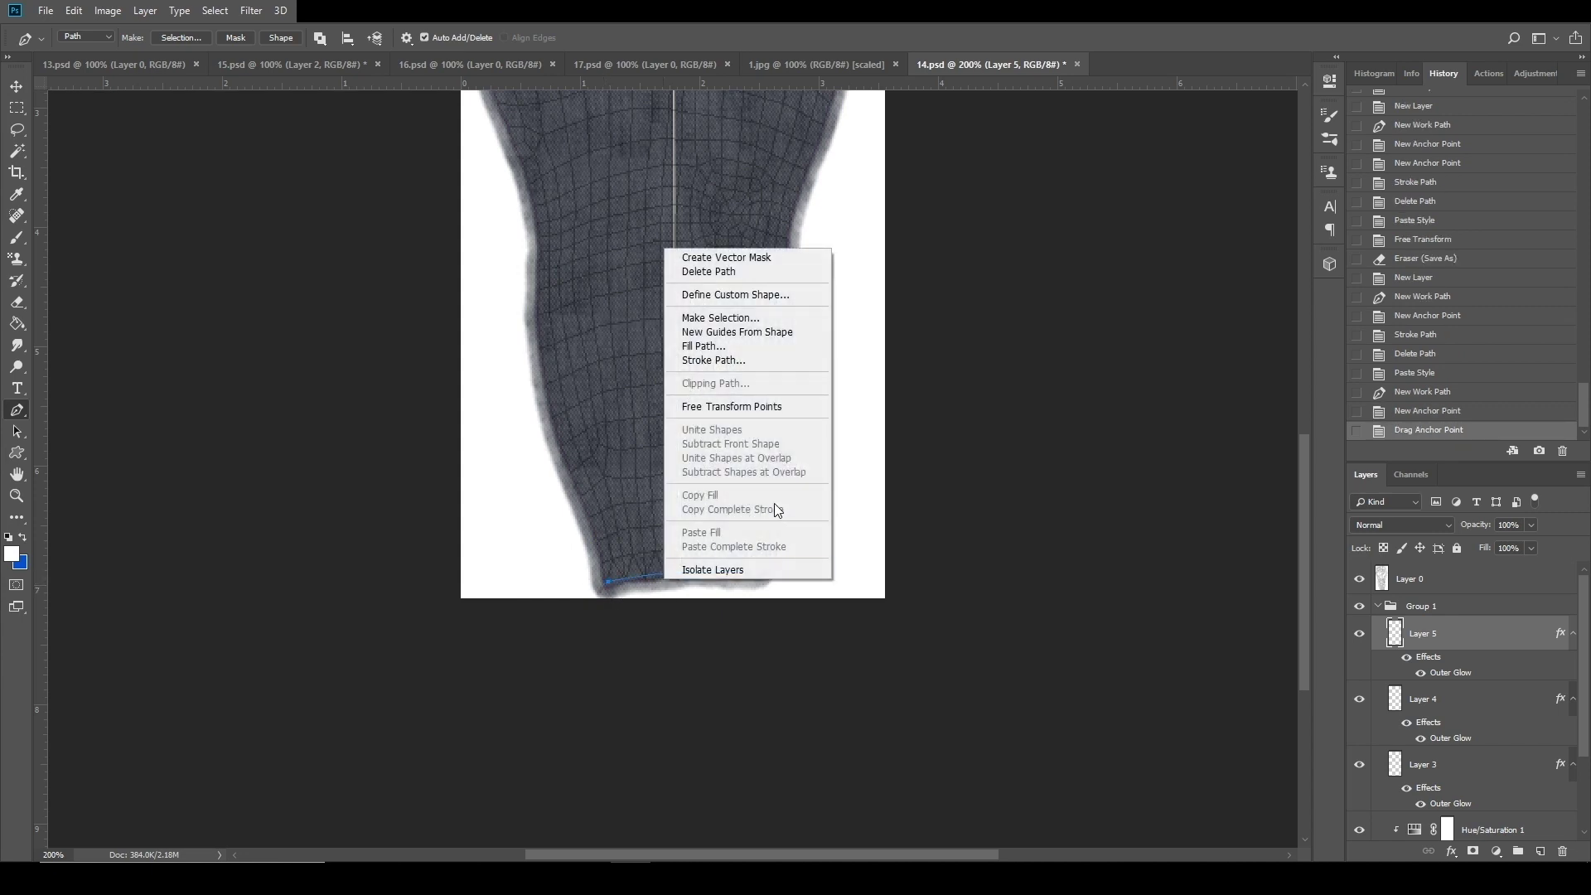
{"action": "left_click", "coordinate": [716, 360]}
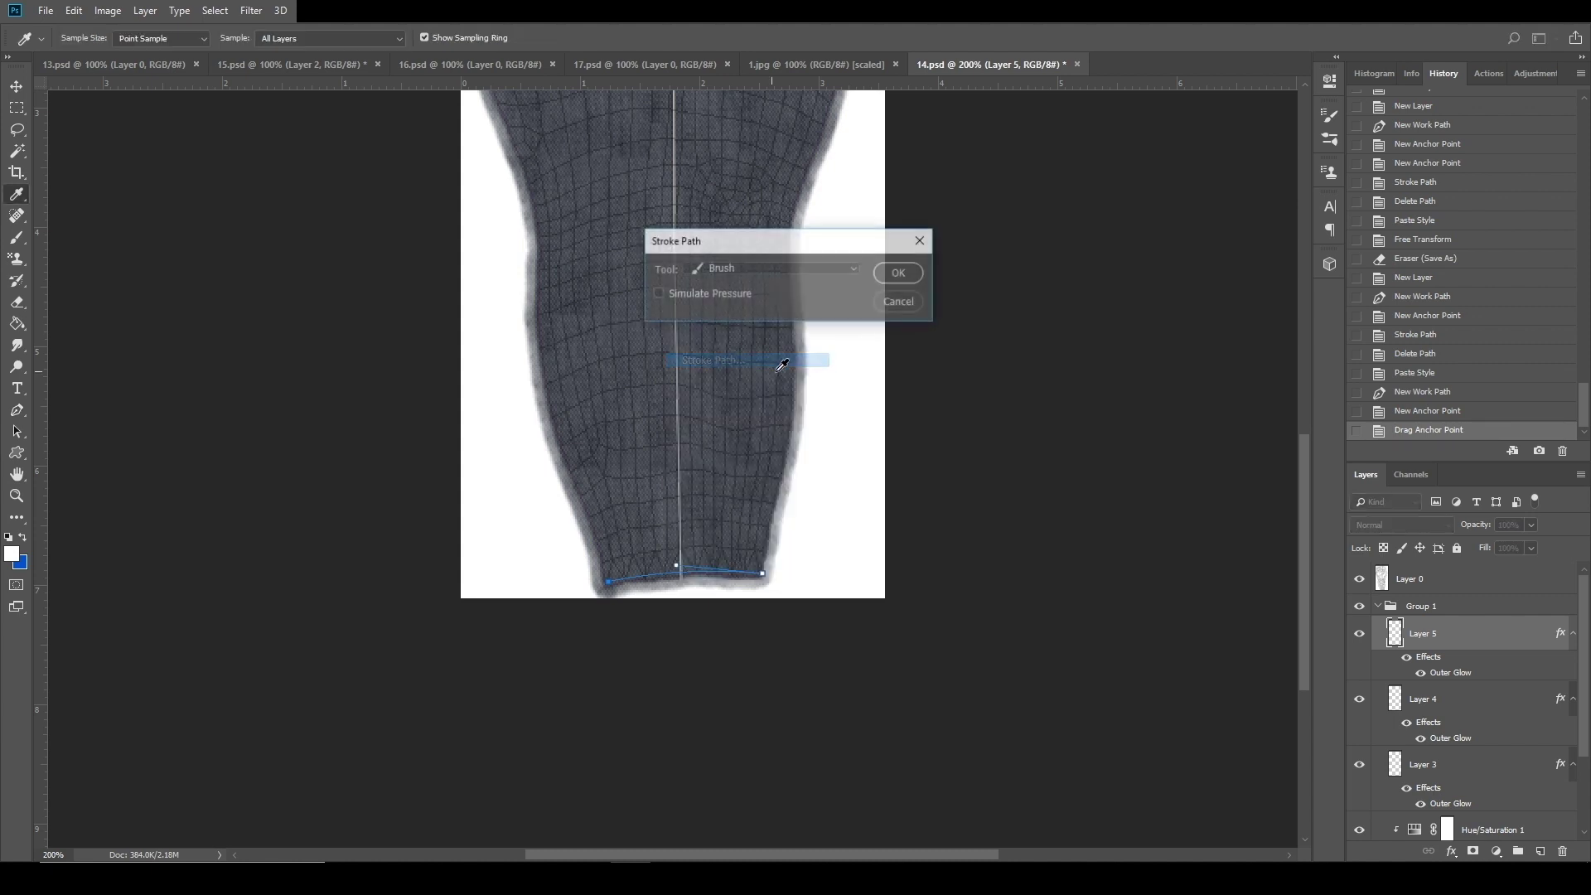
{"action": "left_click", "coordinate": [895, 272]}
{"action": "right_click", "coordinate": [749, 558]}
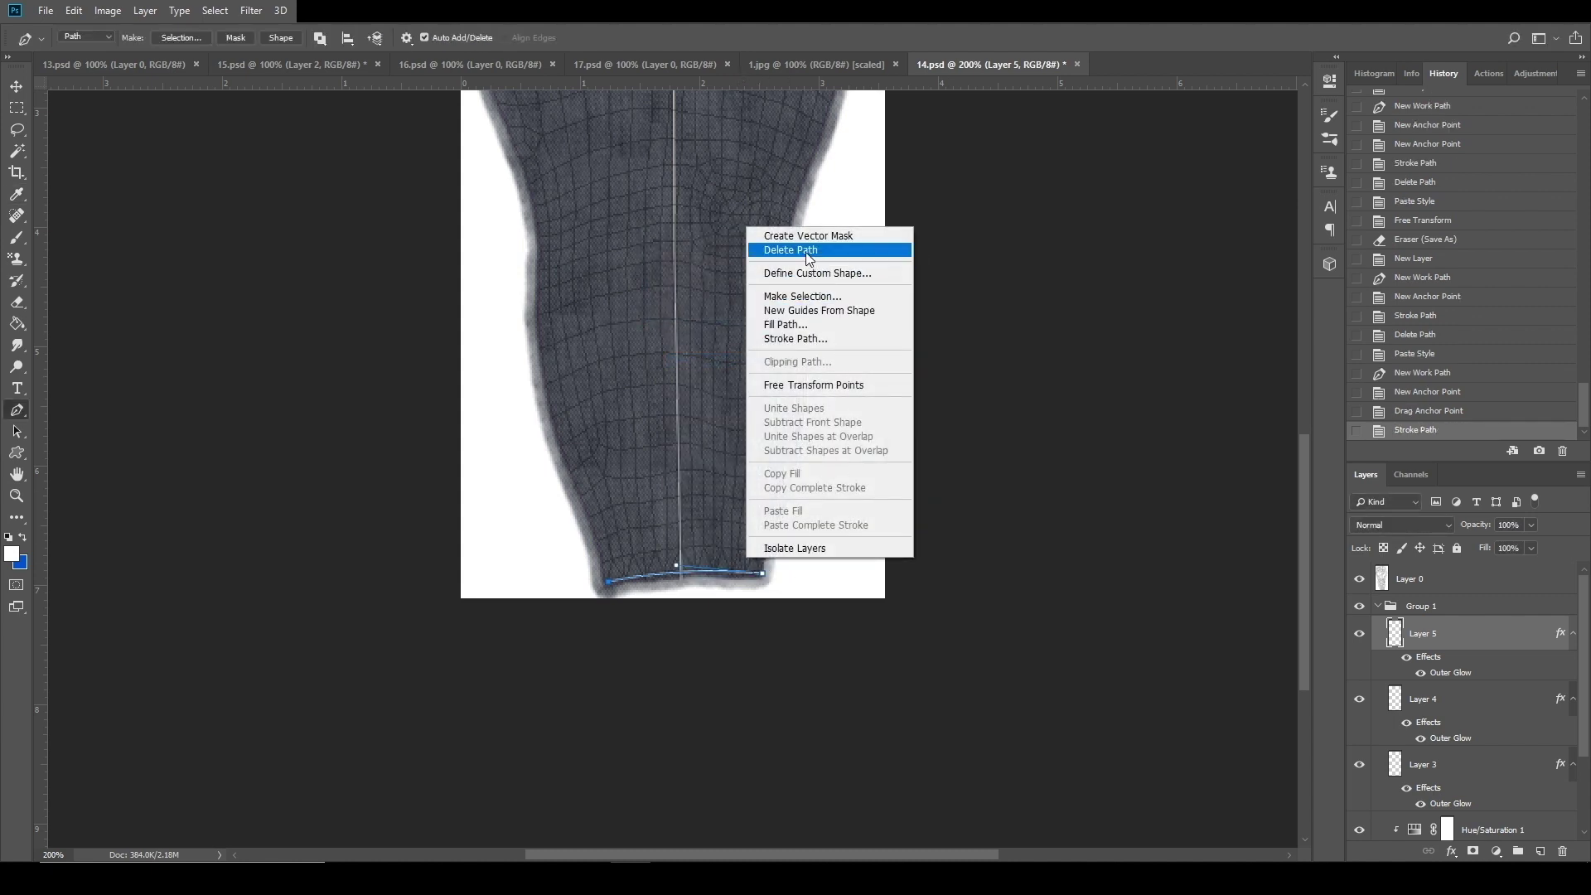
{"action": "left_click", "coordinate": [791, 249]}
Duplicate Layer 5 and nudge the copy slightly upward to form a double stitch line at the hem.
{"action": "right_click", "coordinate": [1485, 630]}
{"action": "left_click", "coordinate": [1392, 279]}
{"action": "left_click", "coordinate": [933, 245]}
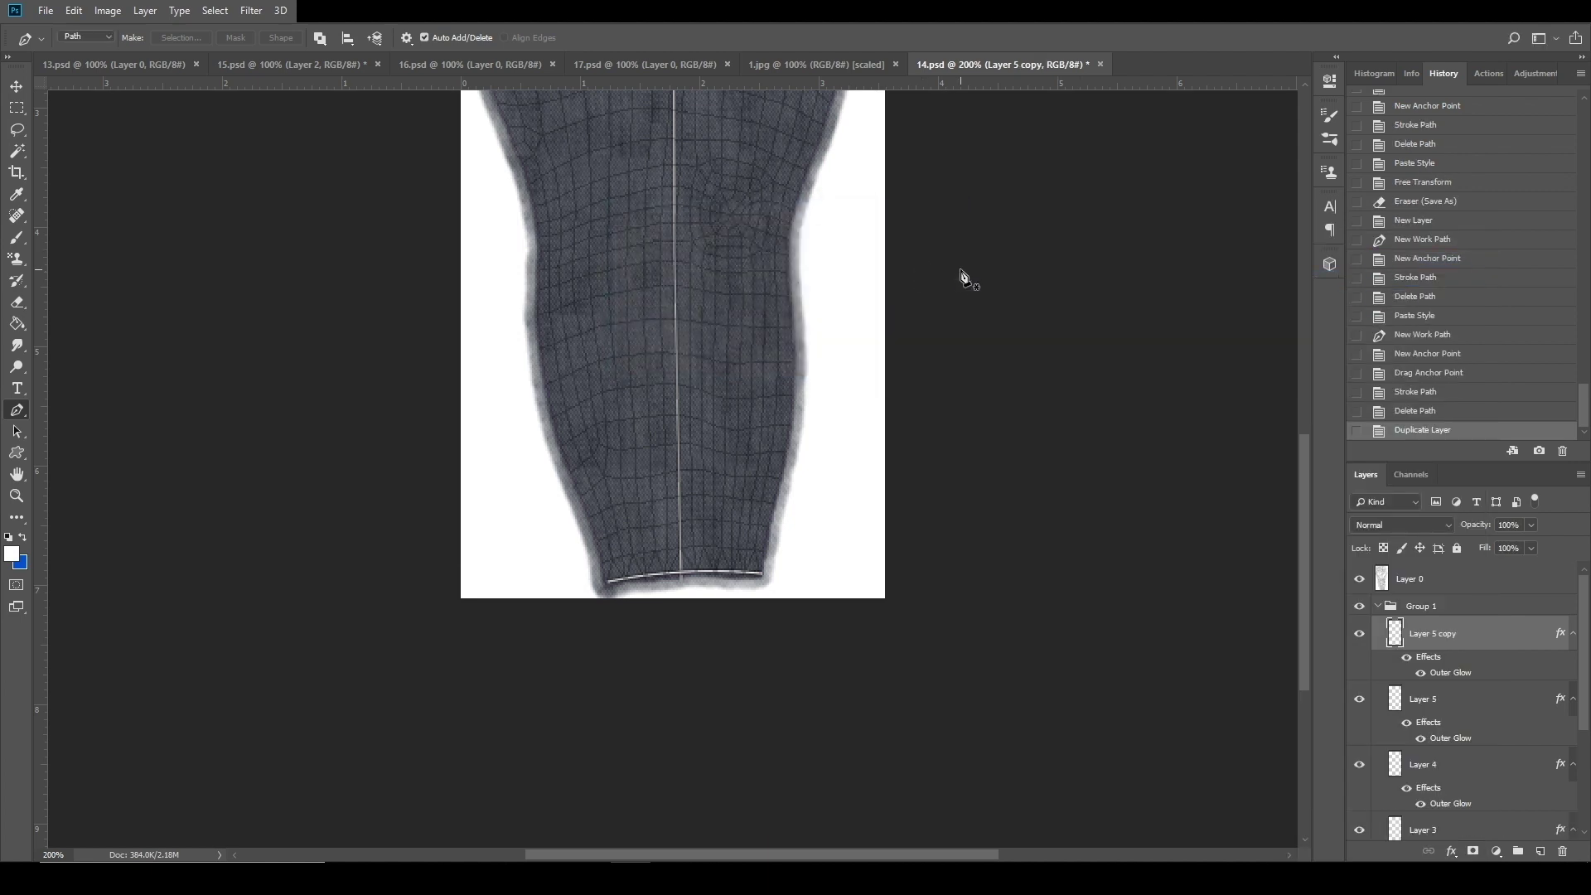
{"action": "key", "text": "v"}
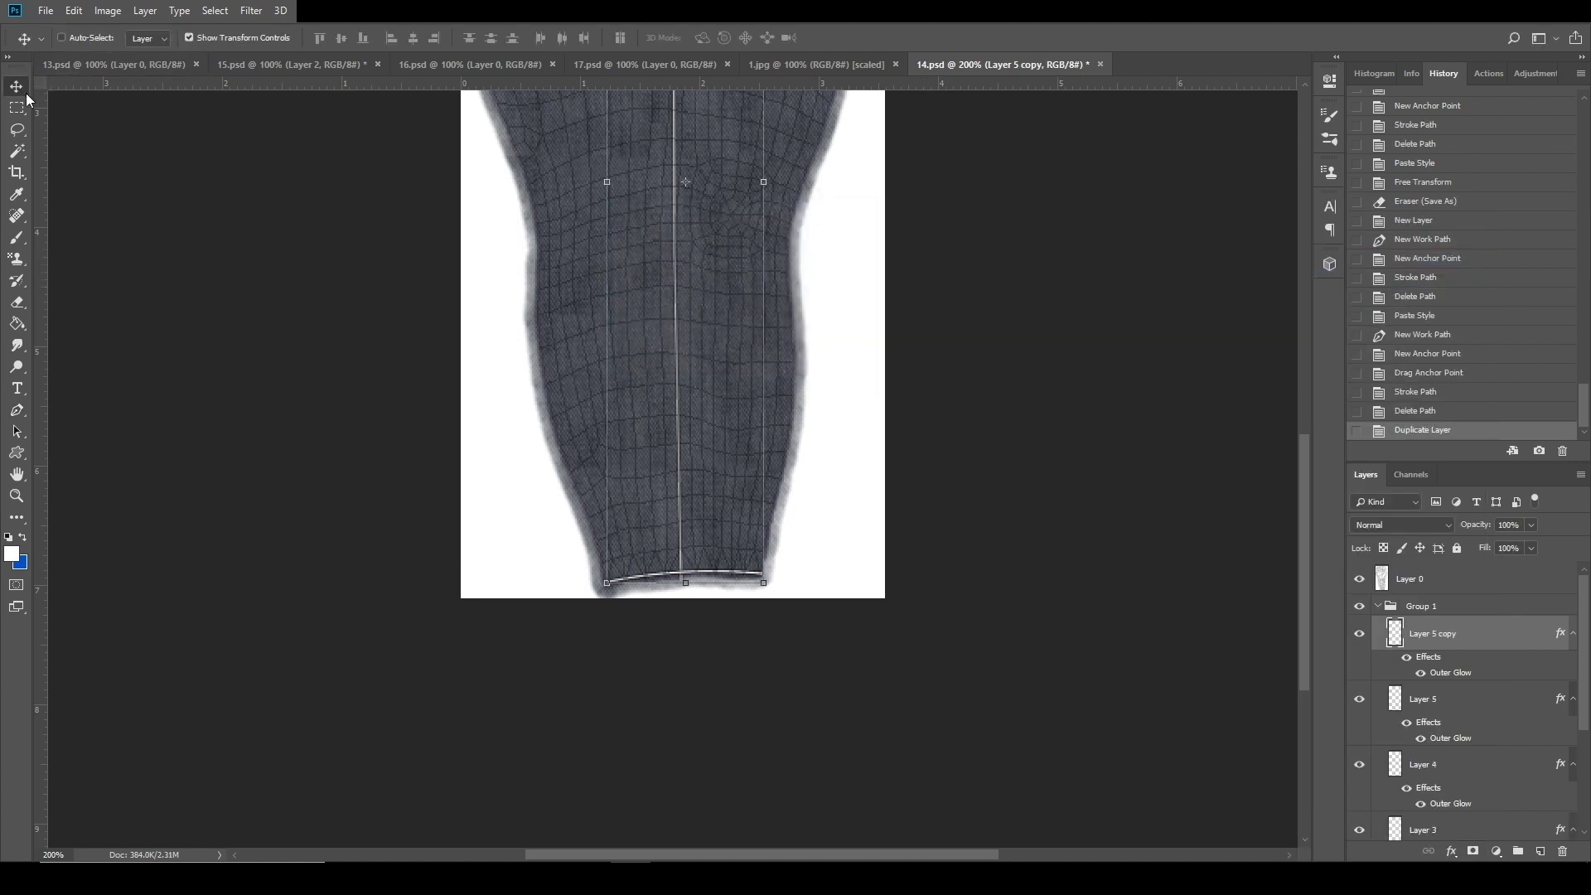
{"action": "key", "text": "Down"}
{"action": "key", "text": "Up"}
{"action": "key", "text": "Up"}
{"action": "key", "text": "Up"}
{"action": "key", "text": "Up"}
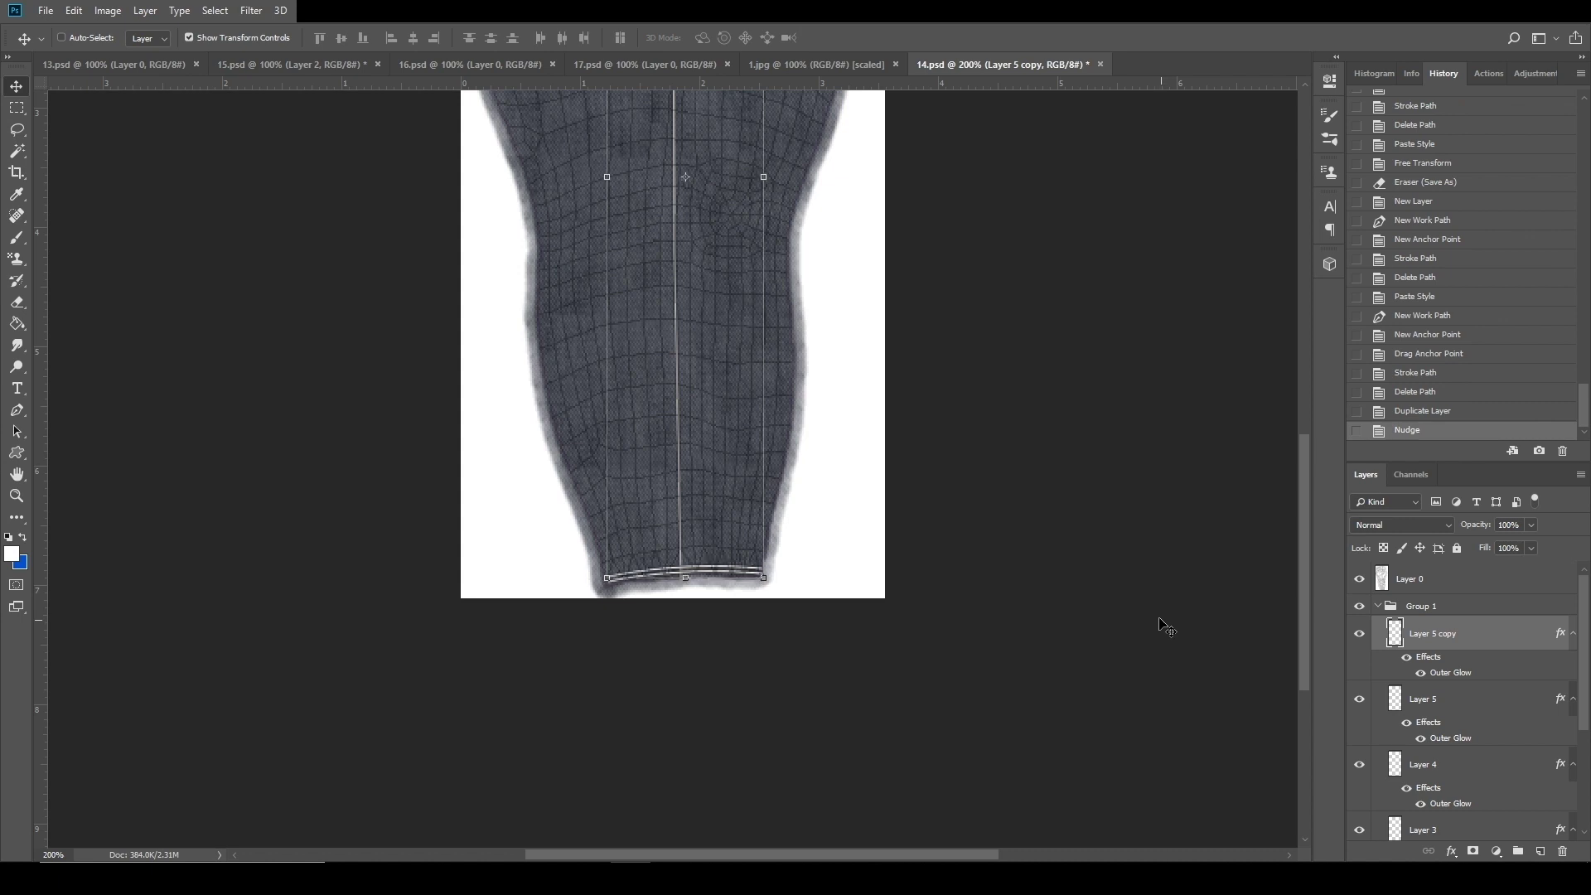
{"action": "key", "text": "Down"}
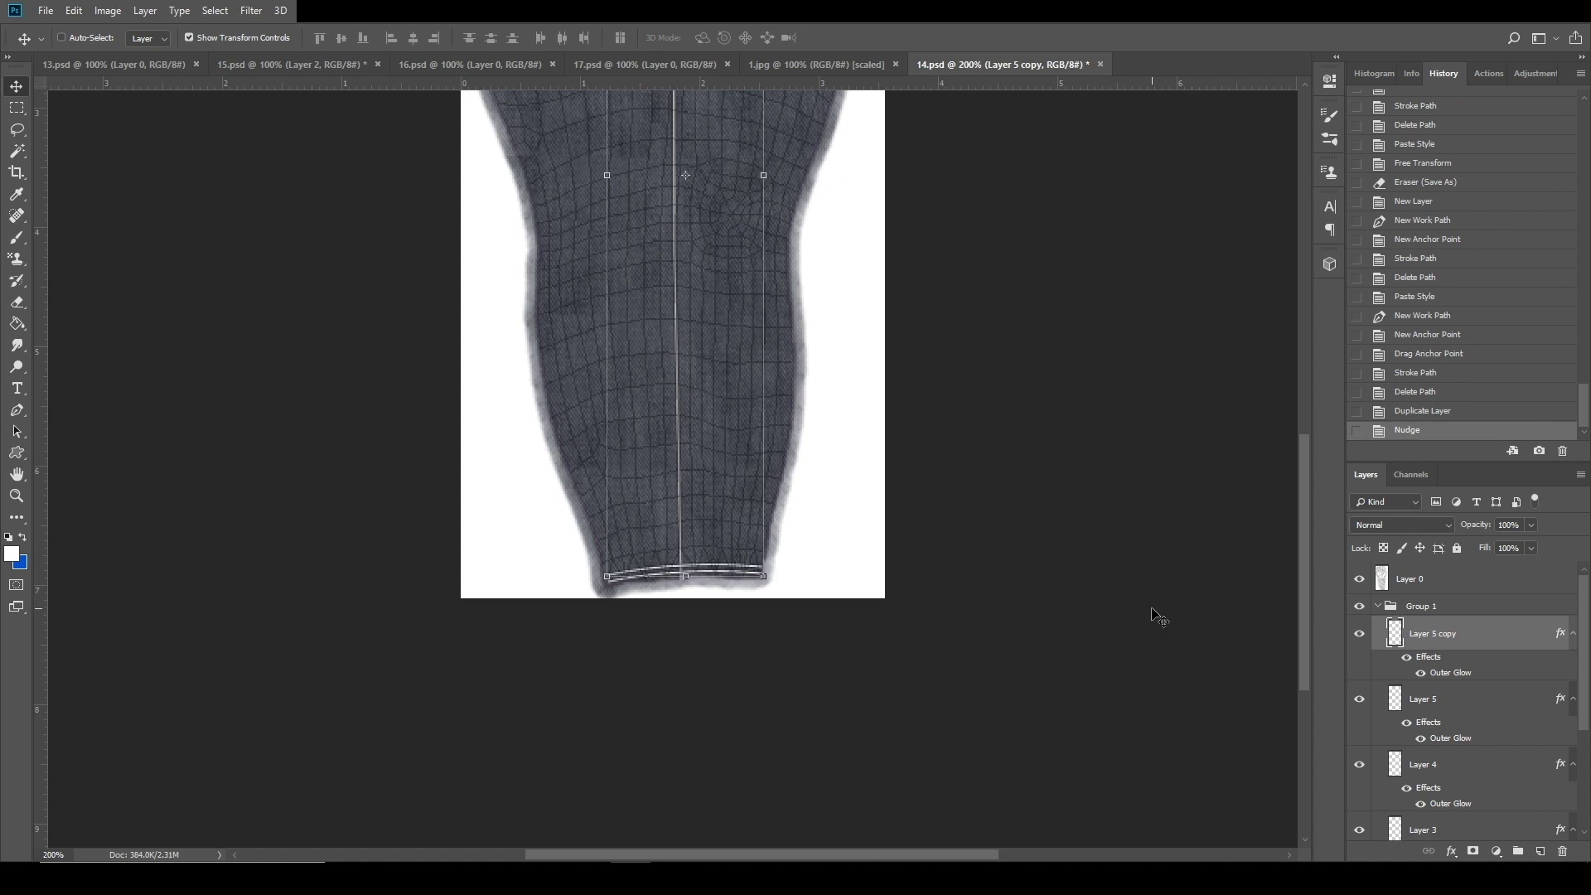
Erase the lower end of the vertical side seam on Layer 4 where it crosses the ankle hem stitching.
{"action": "left_click", "coordinate": [1467, 784]}
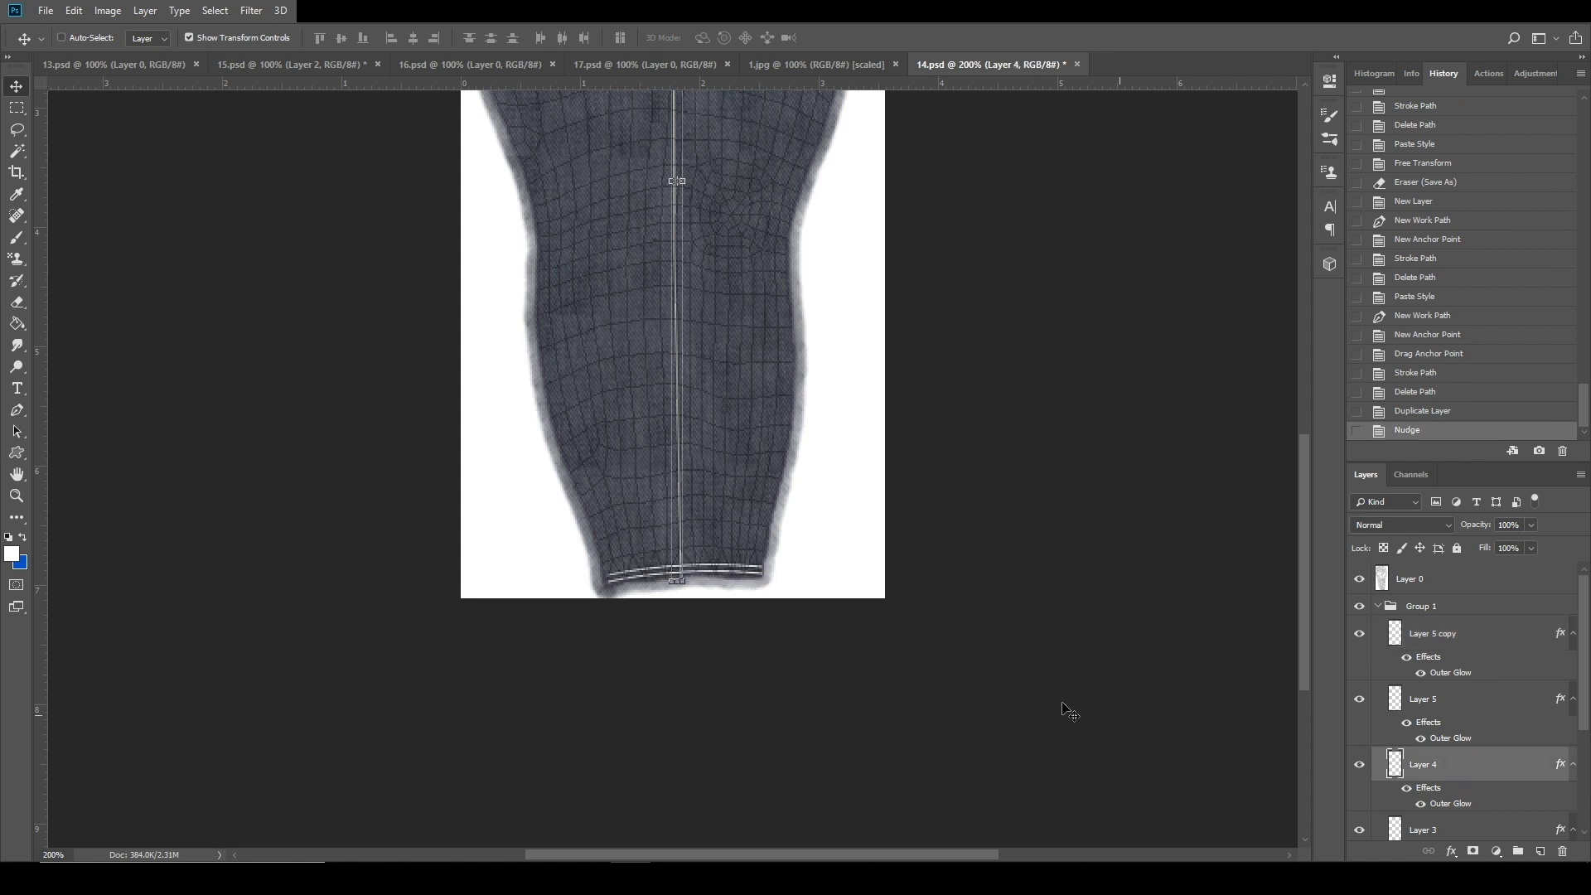
{"action": "left_click", "coordinate": [26, 306]}
{"action": "left_click", "coordinate": [676, 584]}
{"action": "left_click_drag", "start_coordinate": [675, 584], "coordinate": [737, 590]}
Erase the pocket curve on Layer 5, keeping only the one on Layer 5 copy.
{"action": "scroll", "coordinate": [909, 554], "scroll_direction": "up", "scroll_amount": 5}
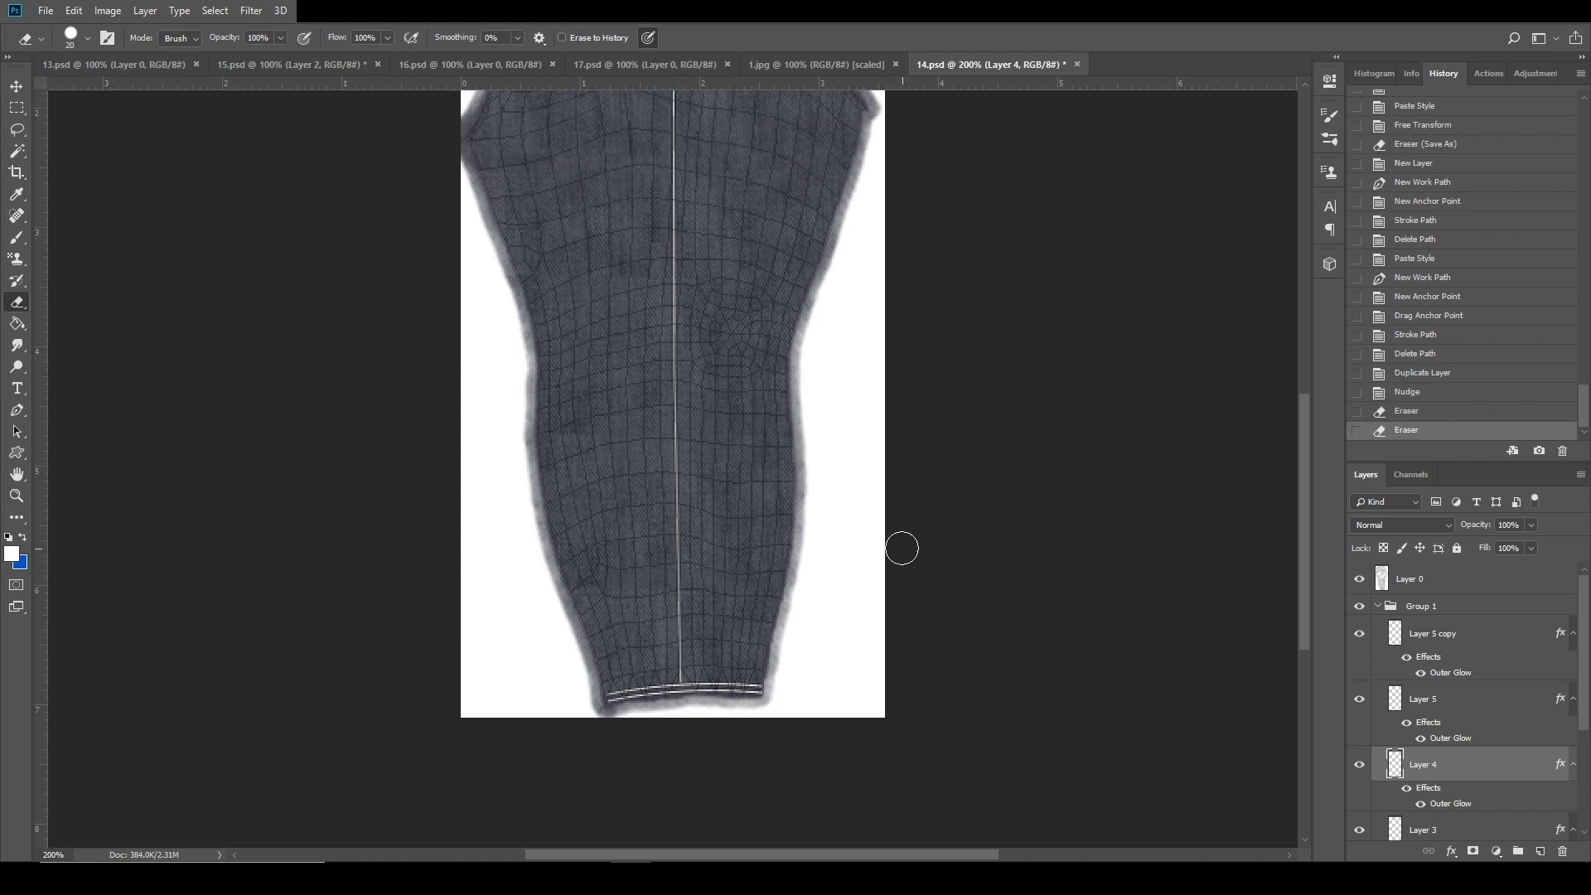
{"action": "scroll", "coordinate": [879, 527], "scroll_direction": "up", "scroll_amount": 3}
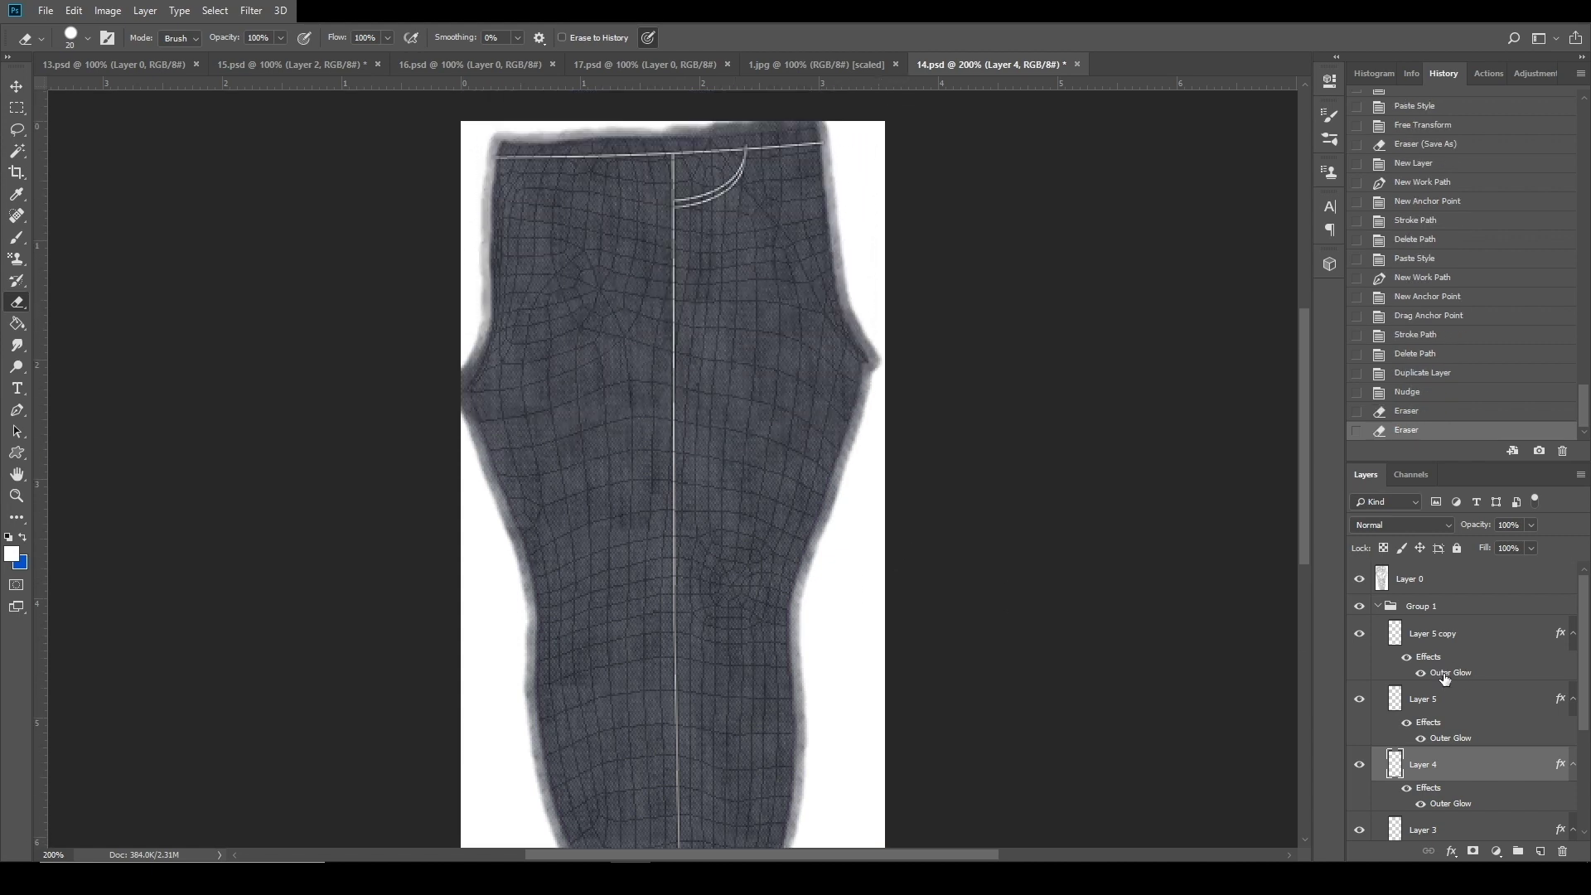
{"action": "left_click", "coordinate": [1446, 700]}
{"action": "left_click", "coordinate": [1359, 700]}
{"action": "left_click", "coordinate": [1359, 700]}
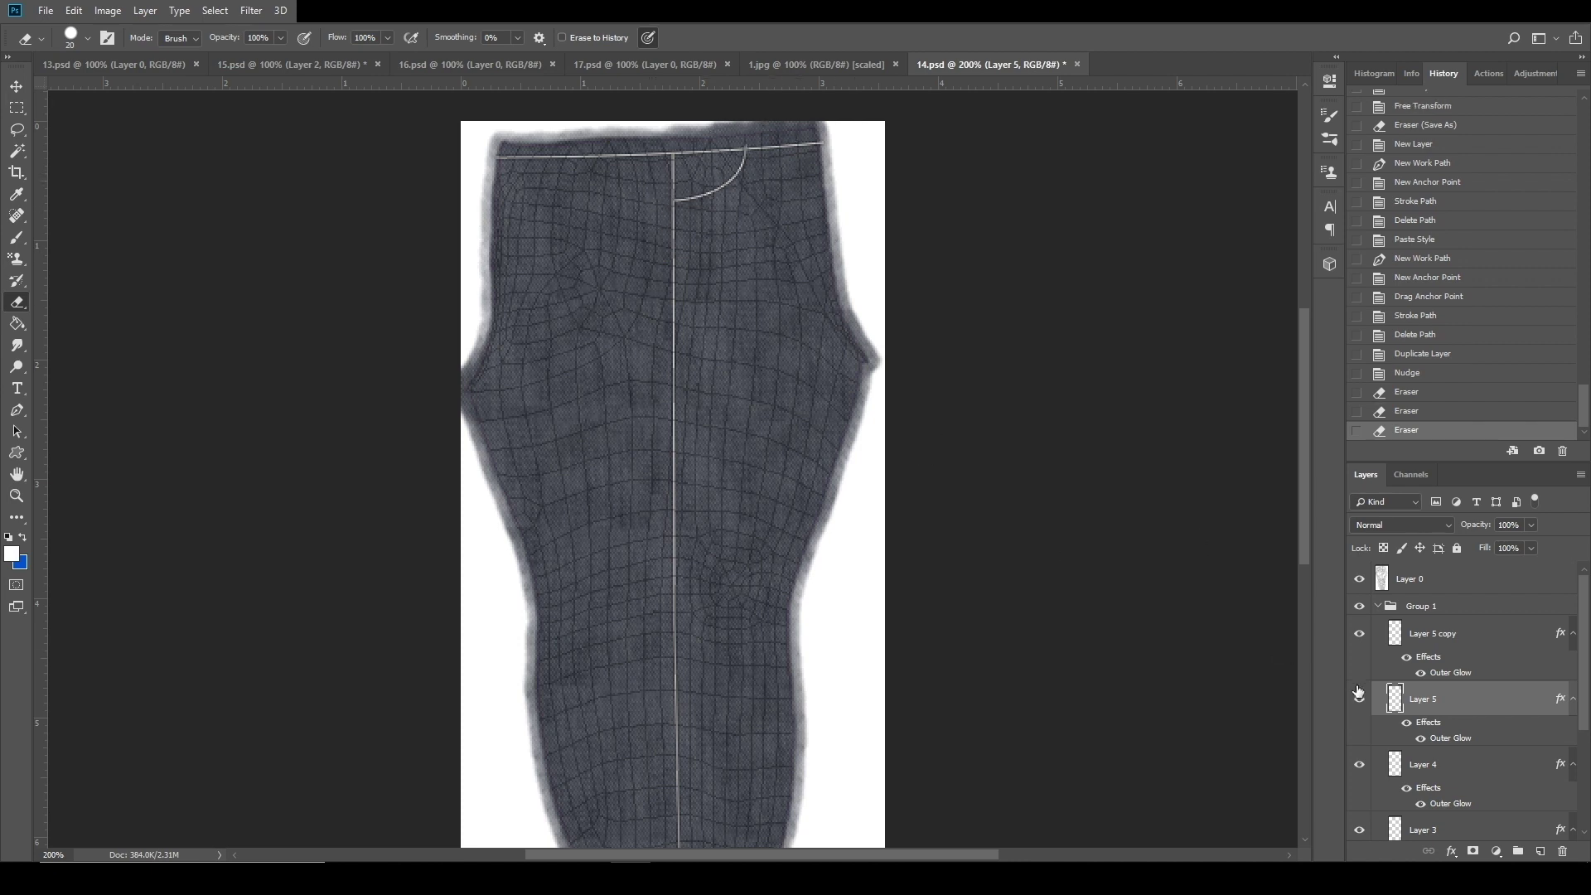
Draw a second pocket curve path just outside the existing one on Layer 5 copy and adjust its anchor points to run parallel.
{"action": "left_click", "coordinate": [1446, 764]}
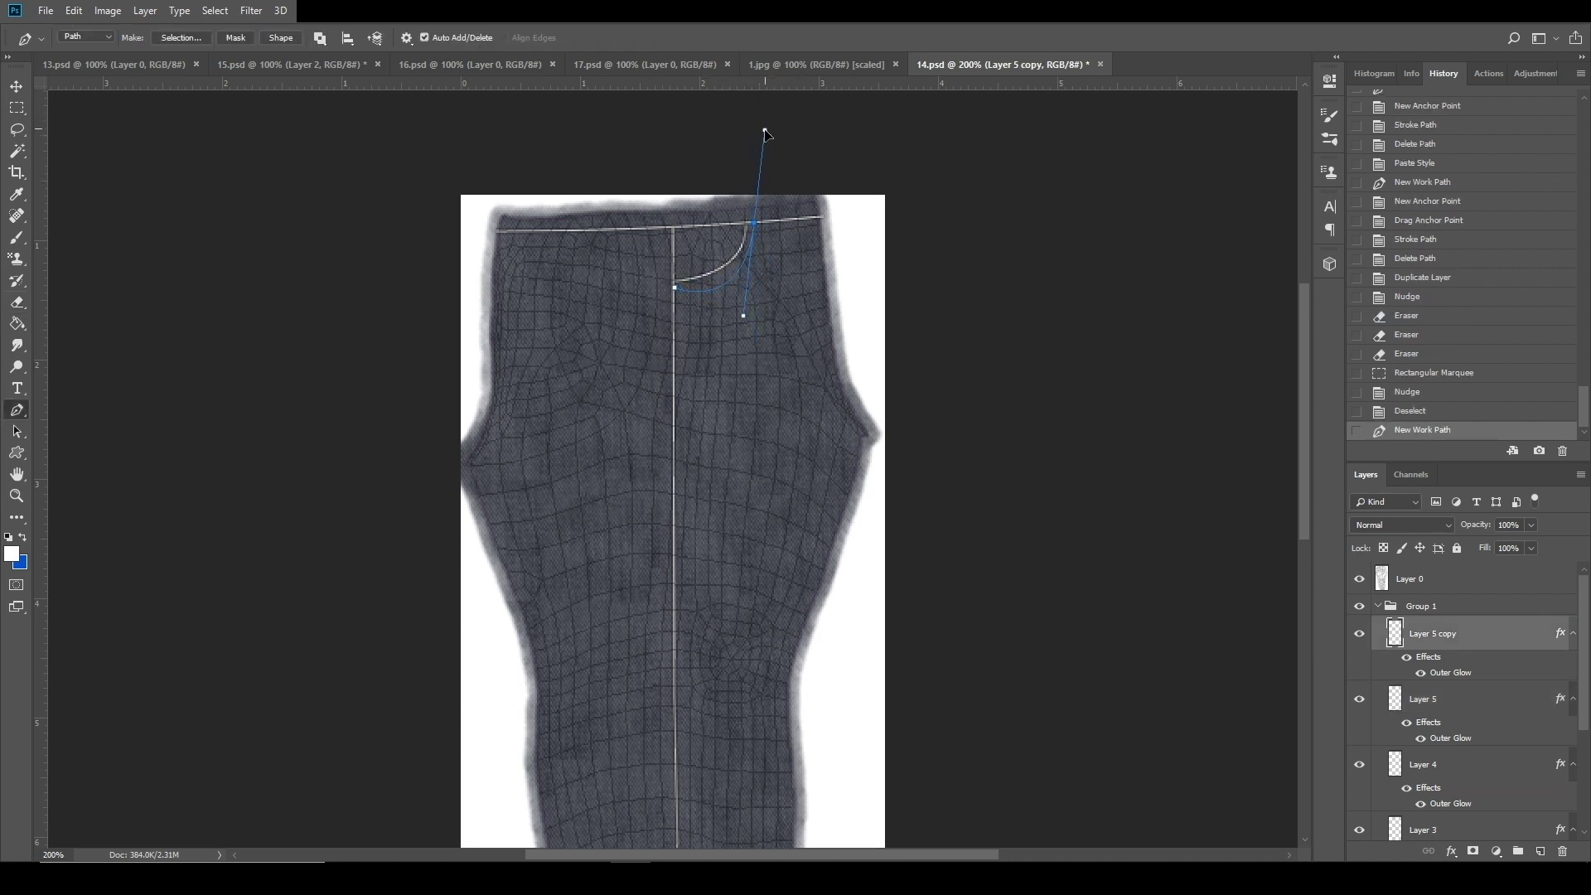
{"action": "left_click_drag", "start_coordinate": [763, 130], "coordinate": [760, 149]}
{"action": "mouse_move", "coordinate": [756, 169]}
{"action": "left_mouse_down"}
{"action": "mouse_move", "coordinate": [734, 157]}
{"action": "mouse_move", "coordinate": [756, 159]}
{"action": "left_mouse_up"}
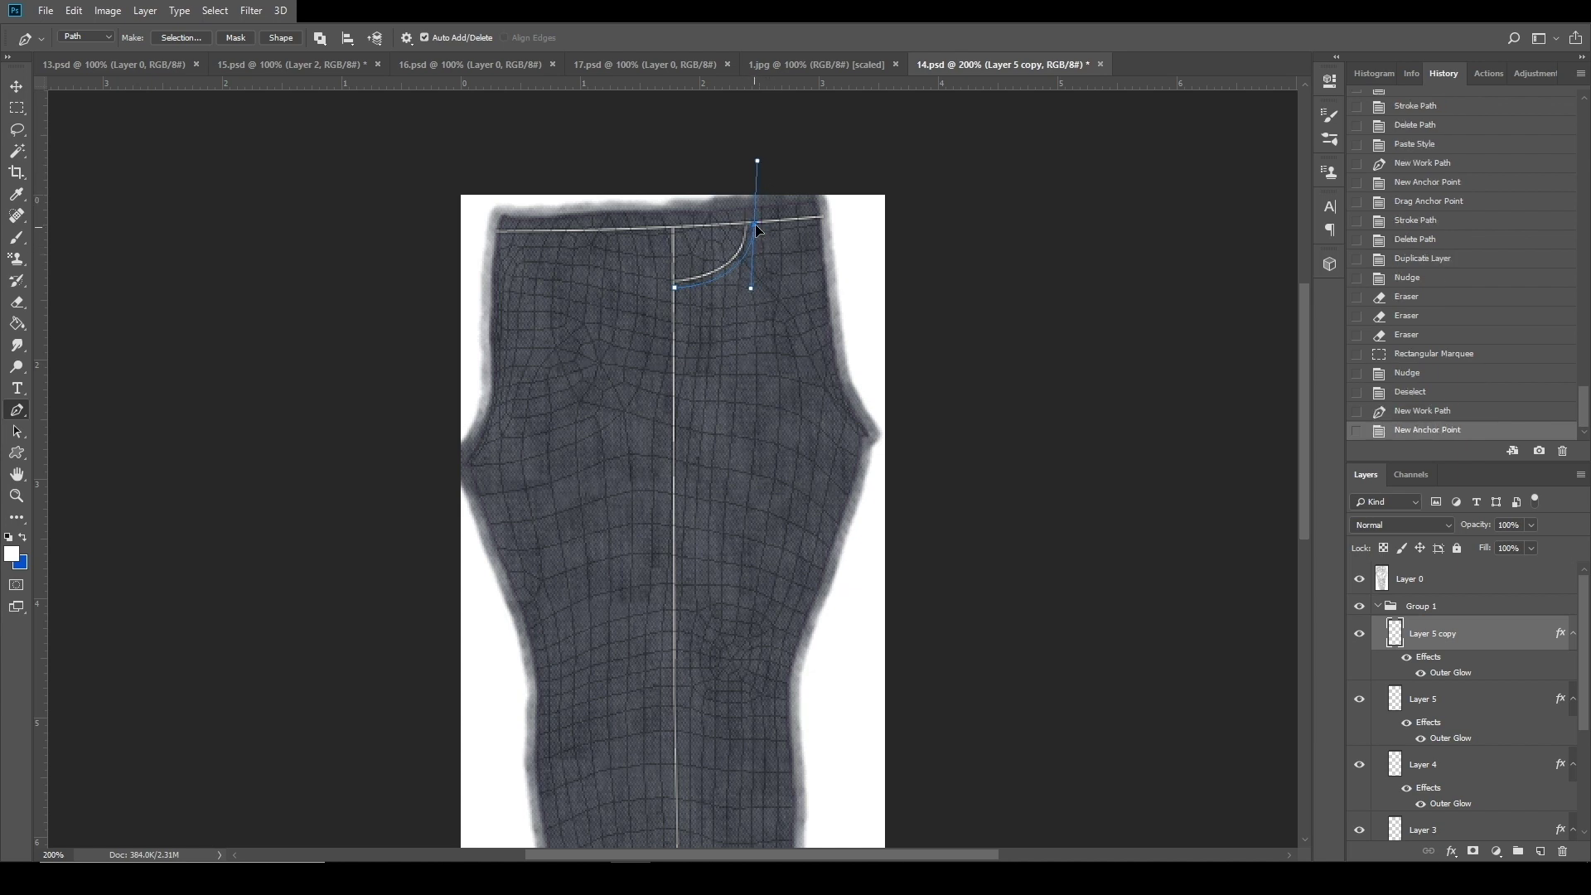
{"action": "left_click_drag", "start_coordinate": [756, 224], "coordinate": [755, 225]}
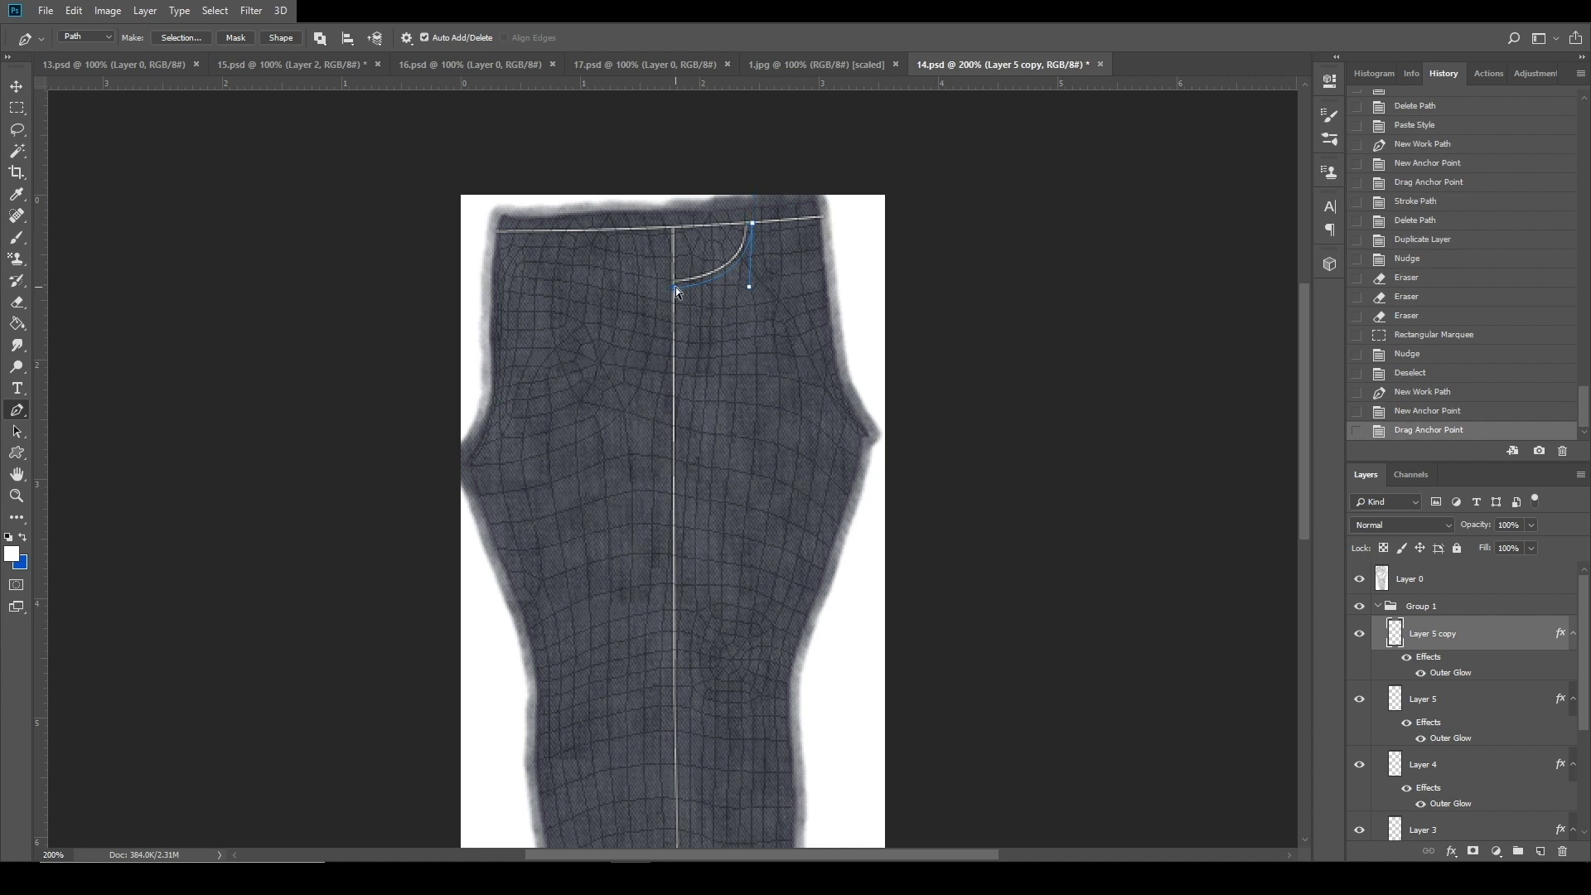
{"action": "mouse_move", "coordinate": [678, 287]}
{"action": "left_mouse_down"}
{"action": "mouse_move", "coordinate": [720, 298]}
{"action": "mouse_move", "coordinate": [674, 285]}
{"action": "mouse_move", "coordinate": [689, 282]}
{"action": "left_mouse_up"}
Stroke the outer pocket path with the Brush on Layer 5 copy and delete the path.
{"action": "right_click", "coordinate": [689, 280]}
{"action": "left_click", "coordinate": [738, 394]}
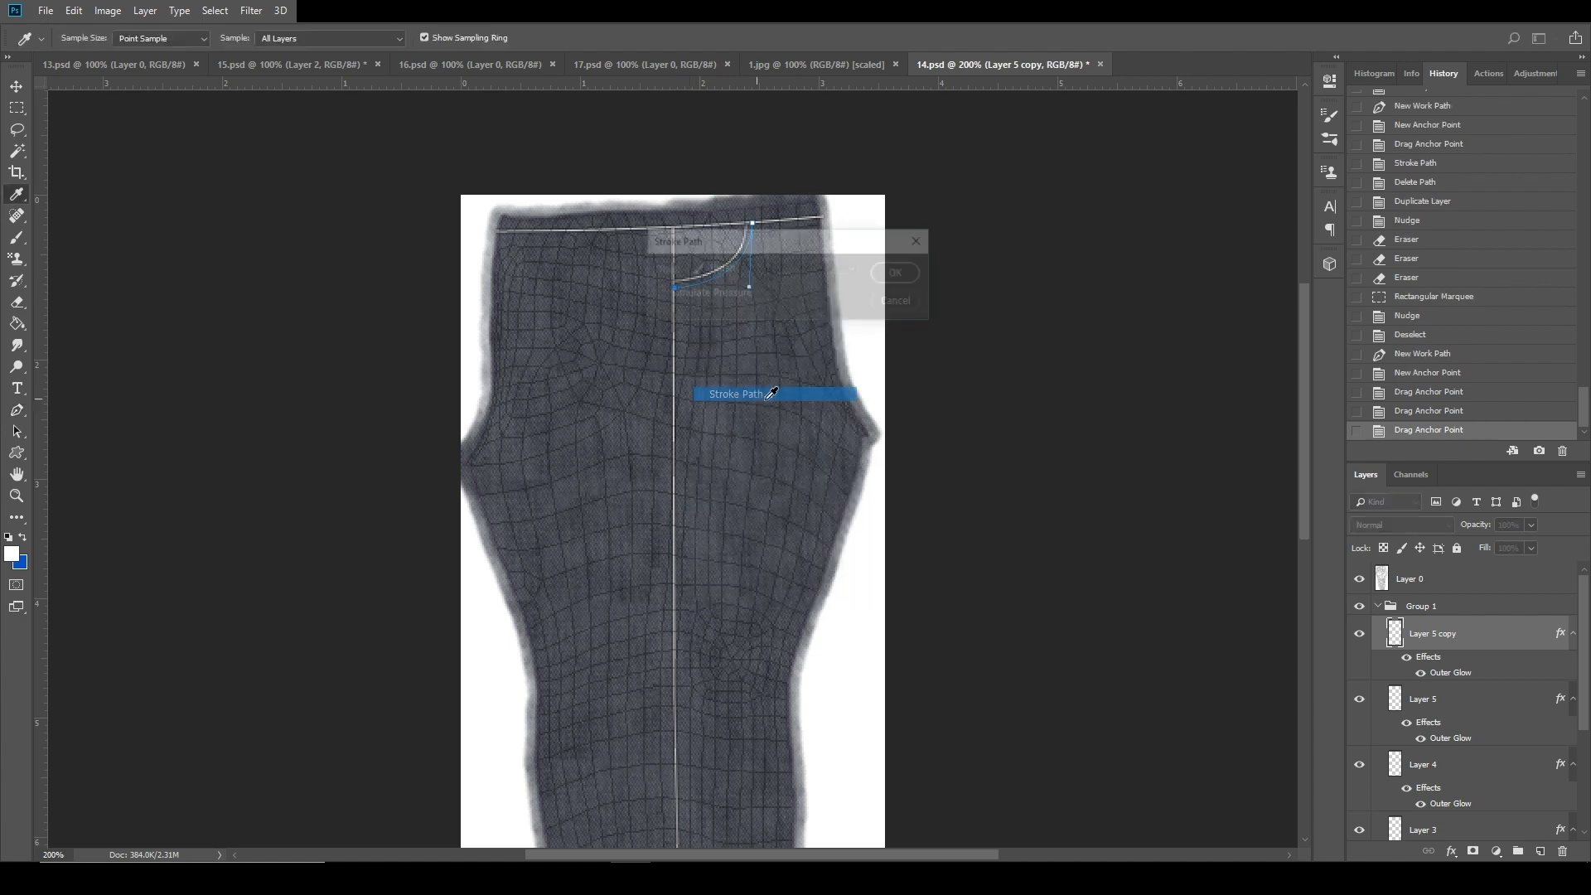
{"action": "left_click", "coordinate": [899, 273]}
{"action": "right_click", "coordinate": [691, 284]}
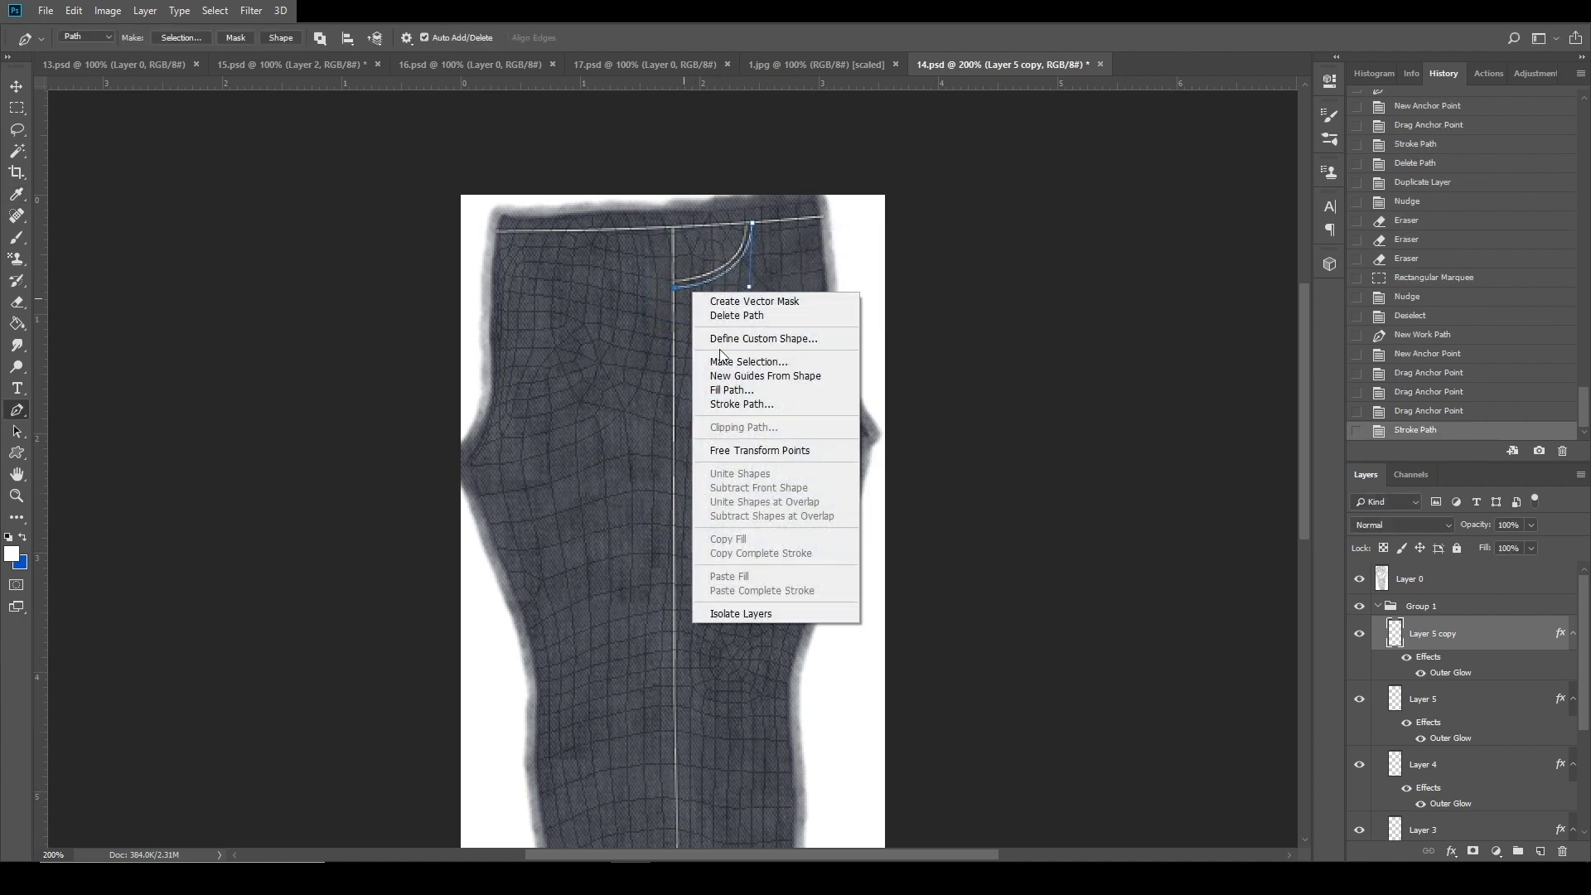
{"action": "left_click", "coordinate": [824, 316]}
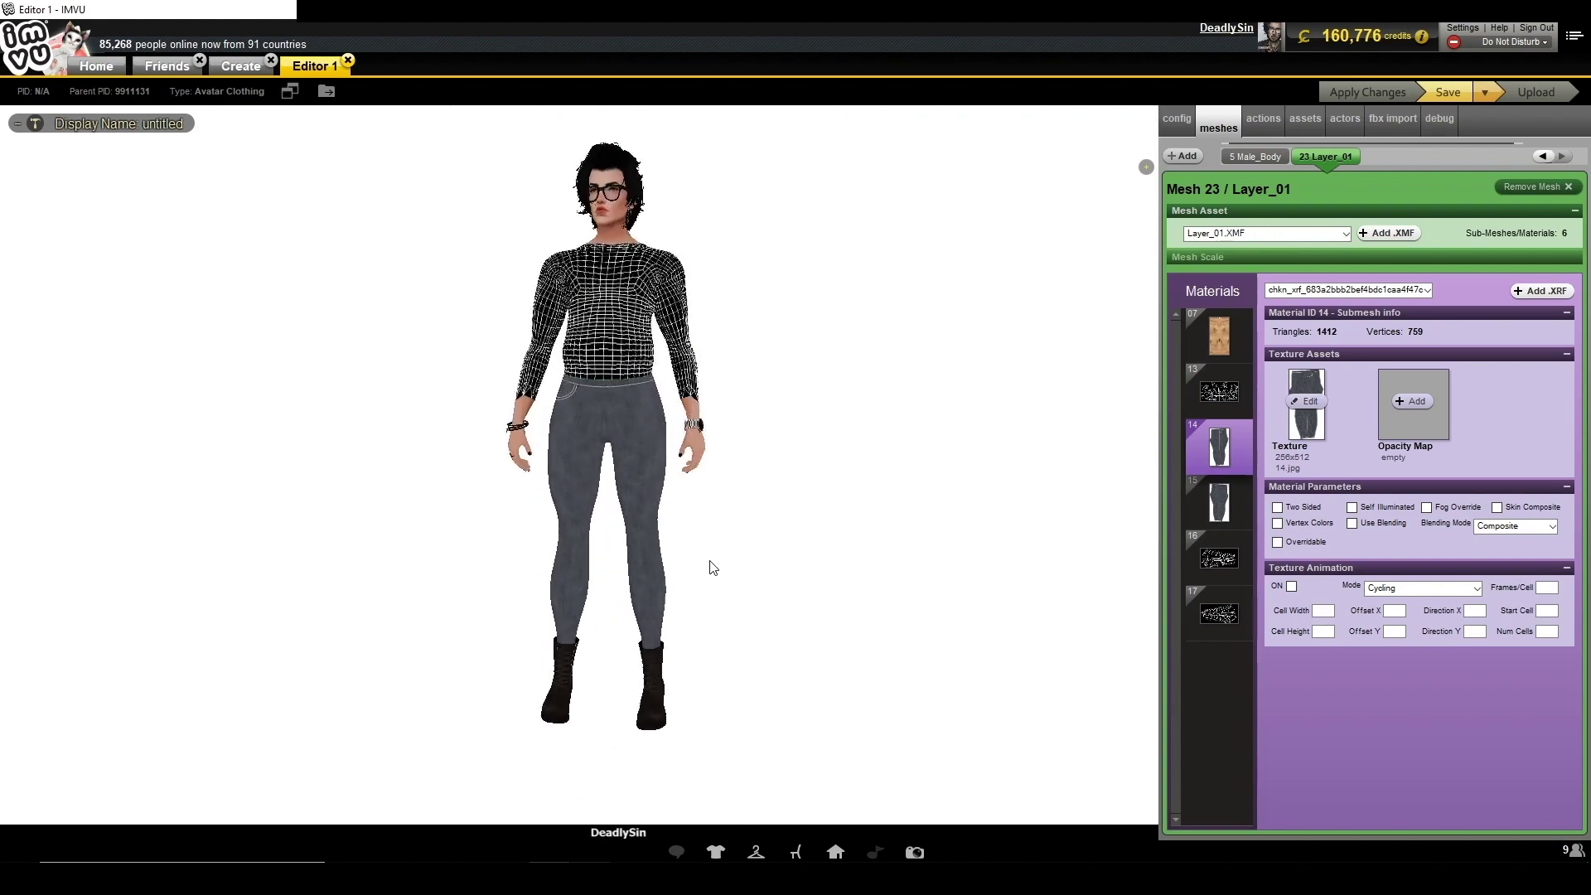
In IMVU, rotate the avatar to check the pocket and hem stitching of 14.jpg on the trousers.
{"action": "mouse_move", "coordinate": [750, 566]}
{"action": "left_mouse_down"}
{"action": "mouse_move", "coordinate": [977, 551]}
{"action": "mouse_move", "coordinate": [745, 574]}
{"action": "left_mouse_up"}
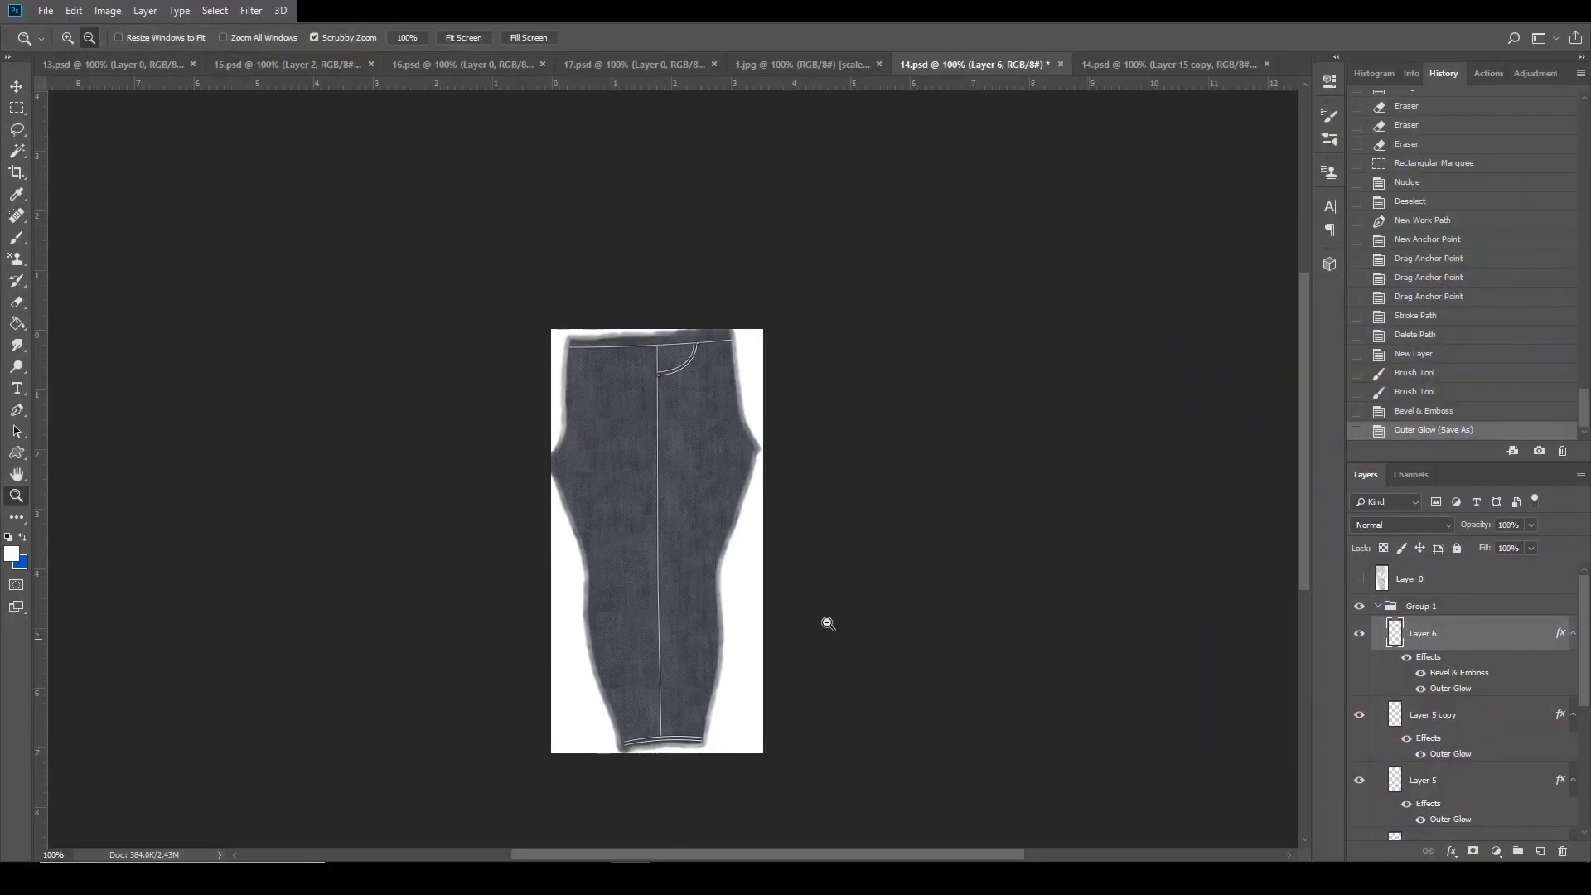
Add a new layer above Layer 6 and draw a short horizontal path for a back pocket's top edge on the left half of the jeans.
{"action": "scroll", "coordinate": [567, 477], "scroll_direction": "up", "scroll_amount": 1}
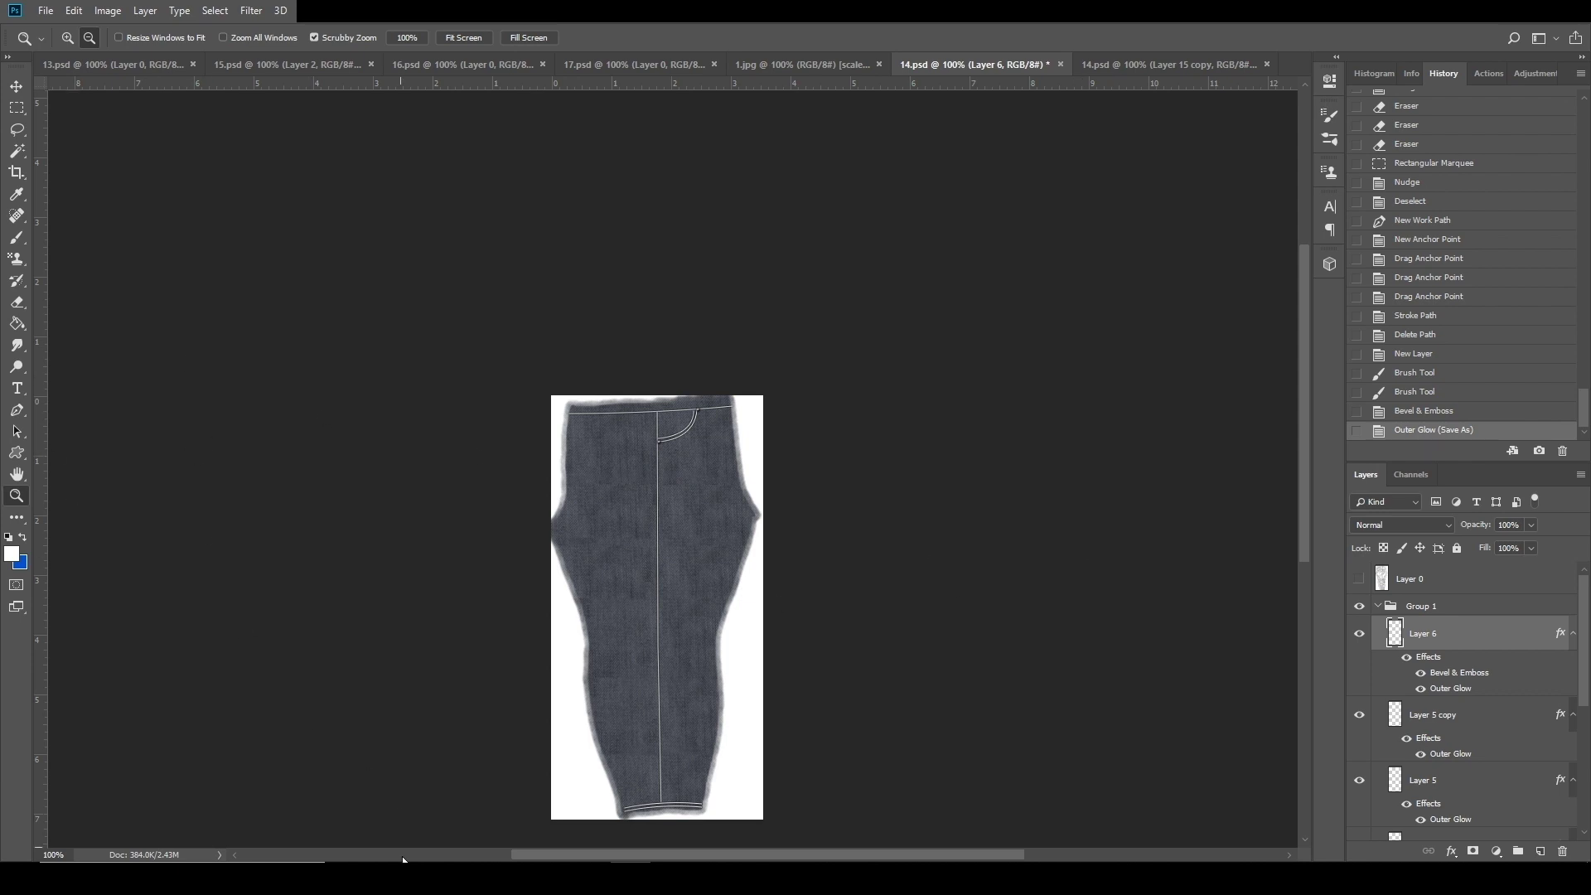
{"action": "left_click", "coordinate": [729, 487]}
{"action": "key", "text": "p"}
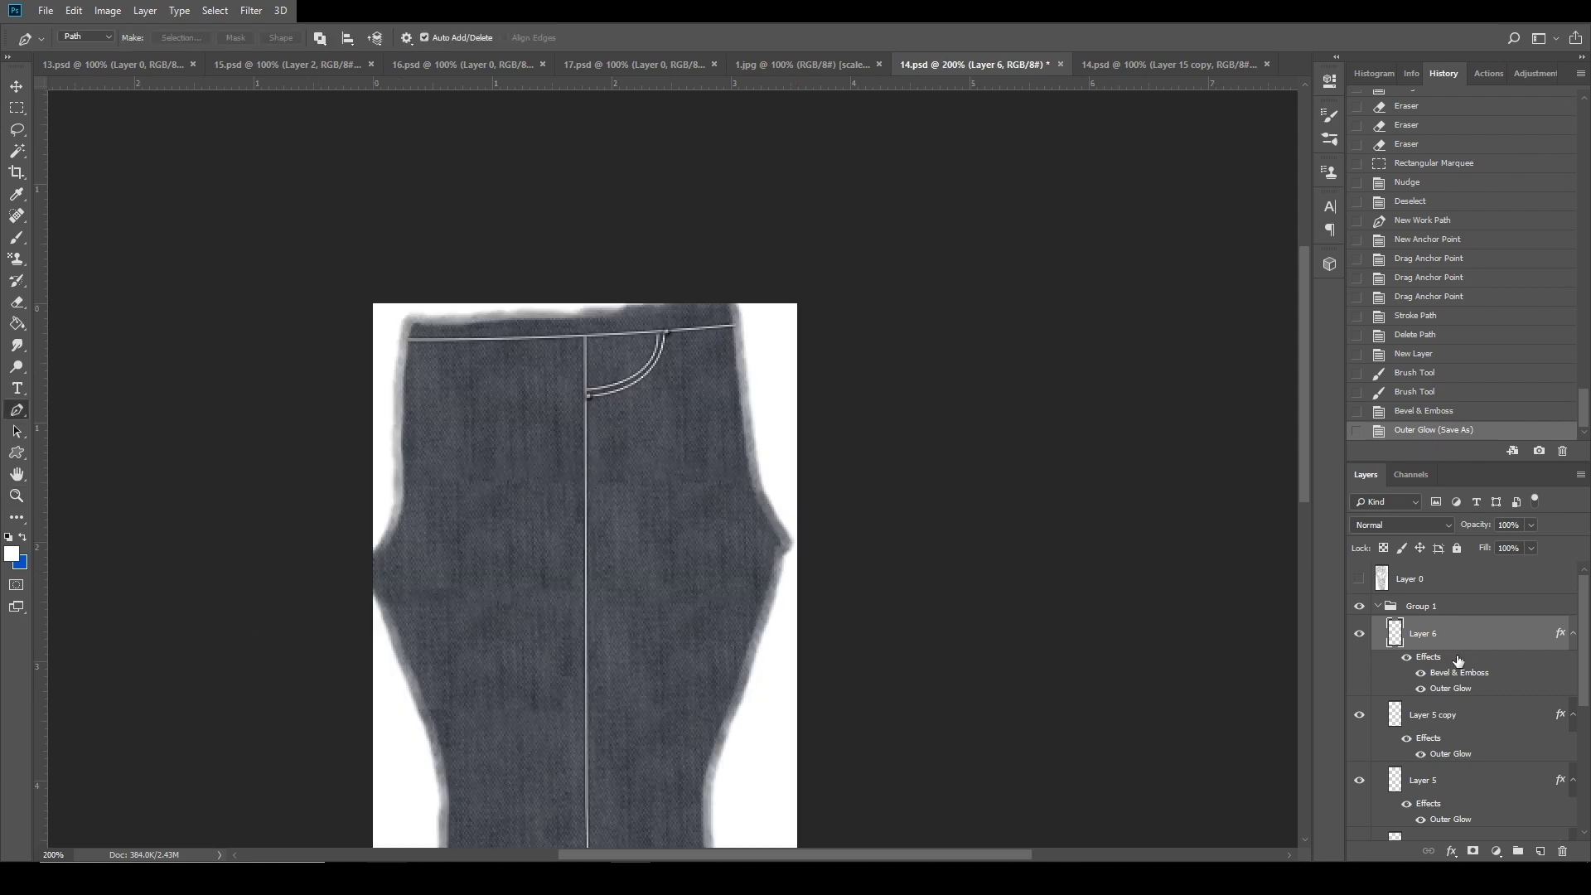
{"action": "left_click", "coordinate": [1543, 853]}
{"action": "left_click", "coordinate": [426, 397]}
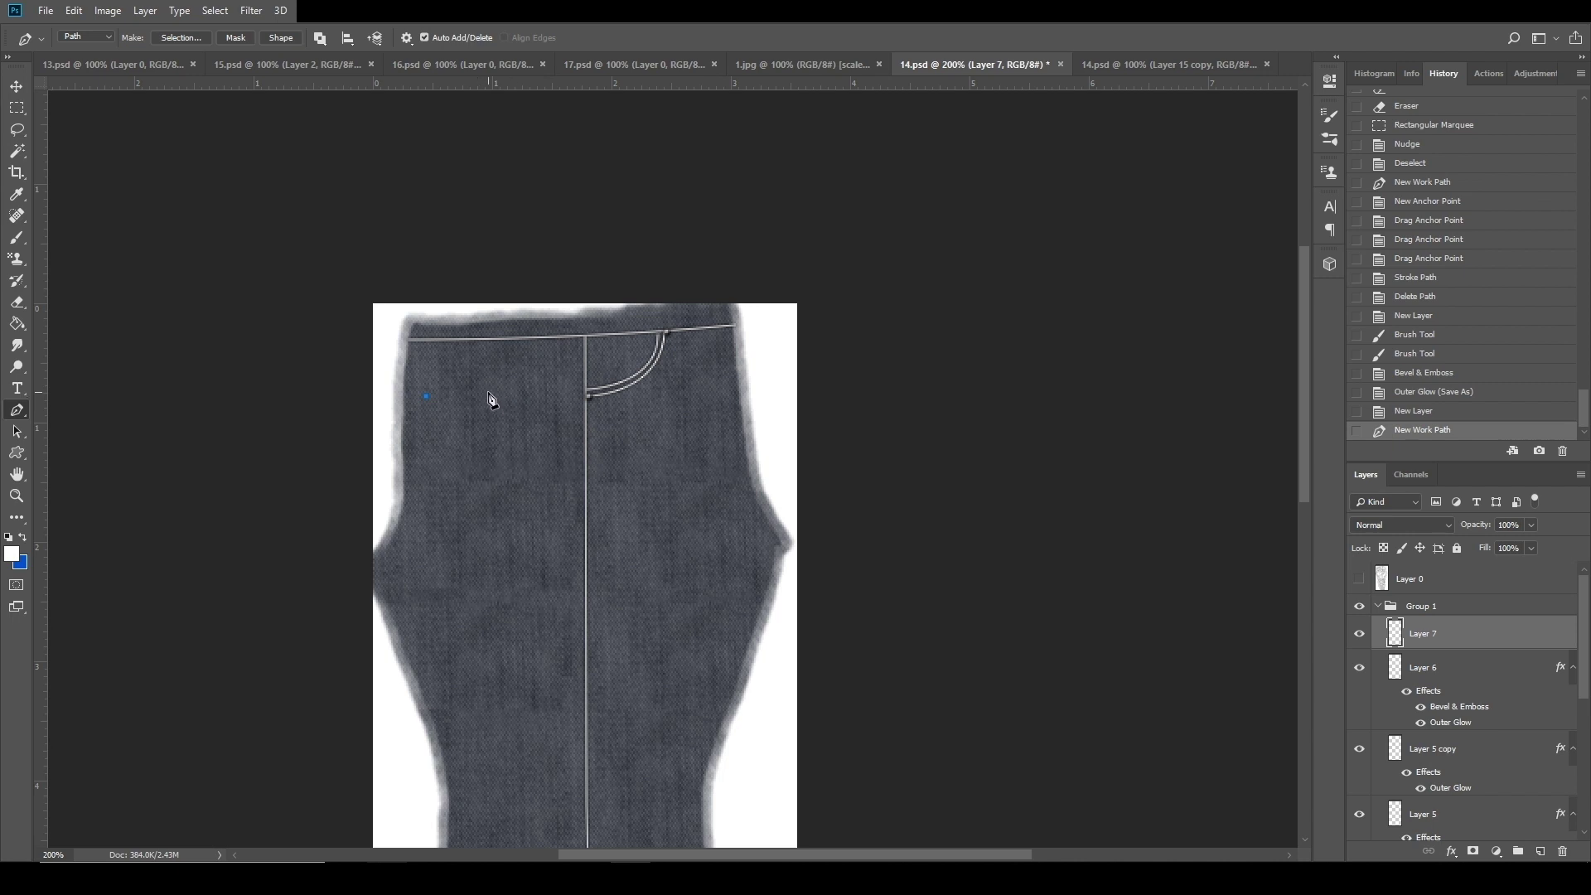
{"action": "left_click", "coordinate": [490, 396]}
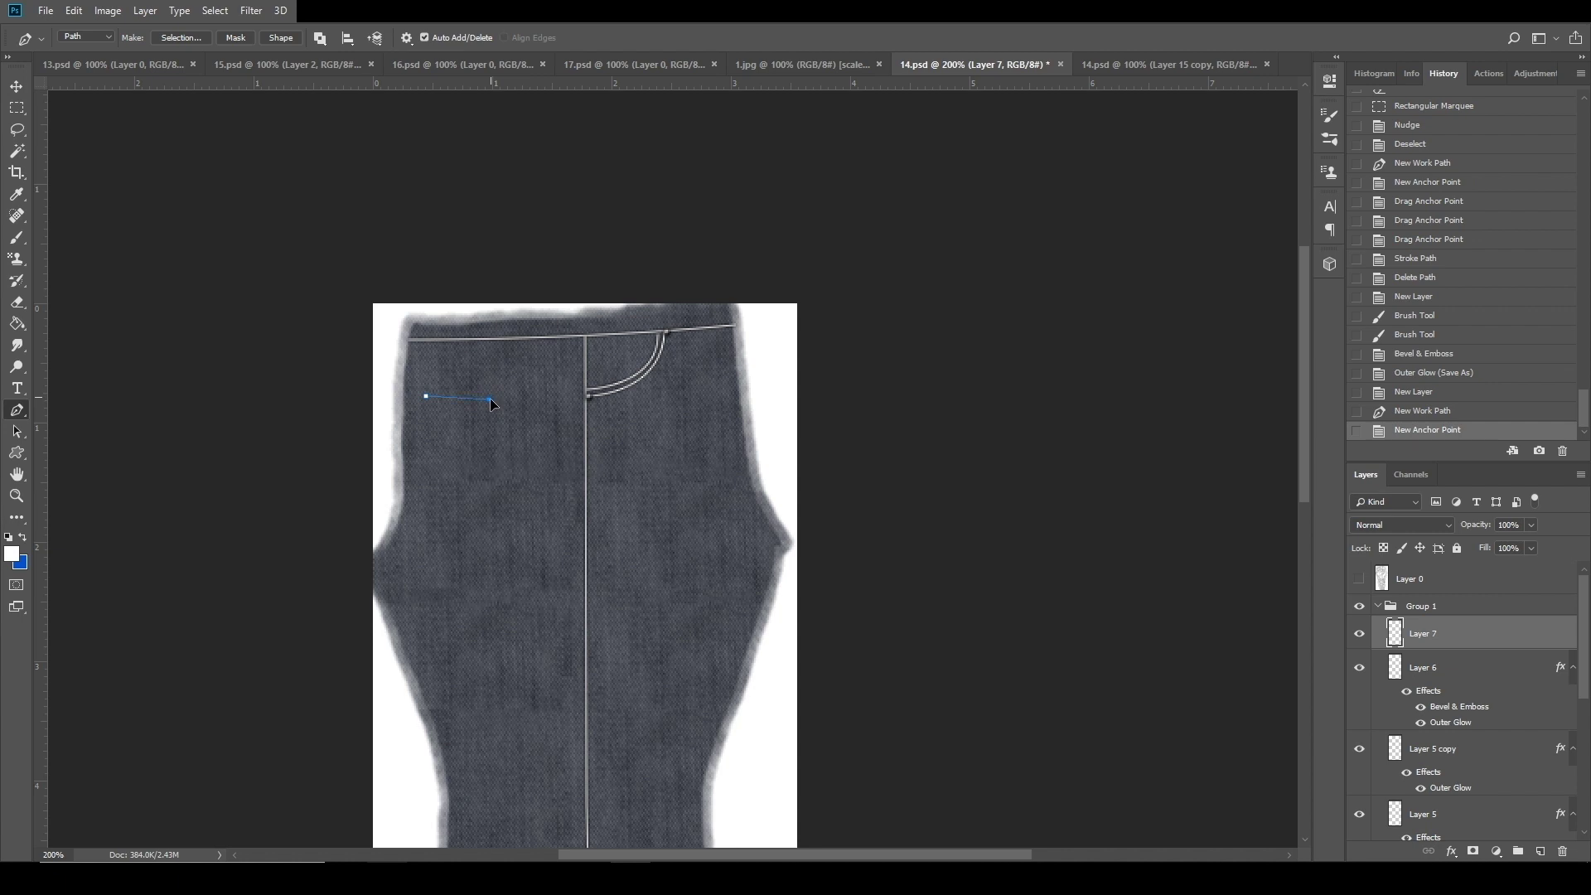
{"action": "left_click_drag", "start_coordinate": [489, 395], "coordinate": [491, 397]}
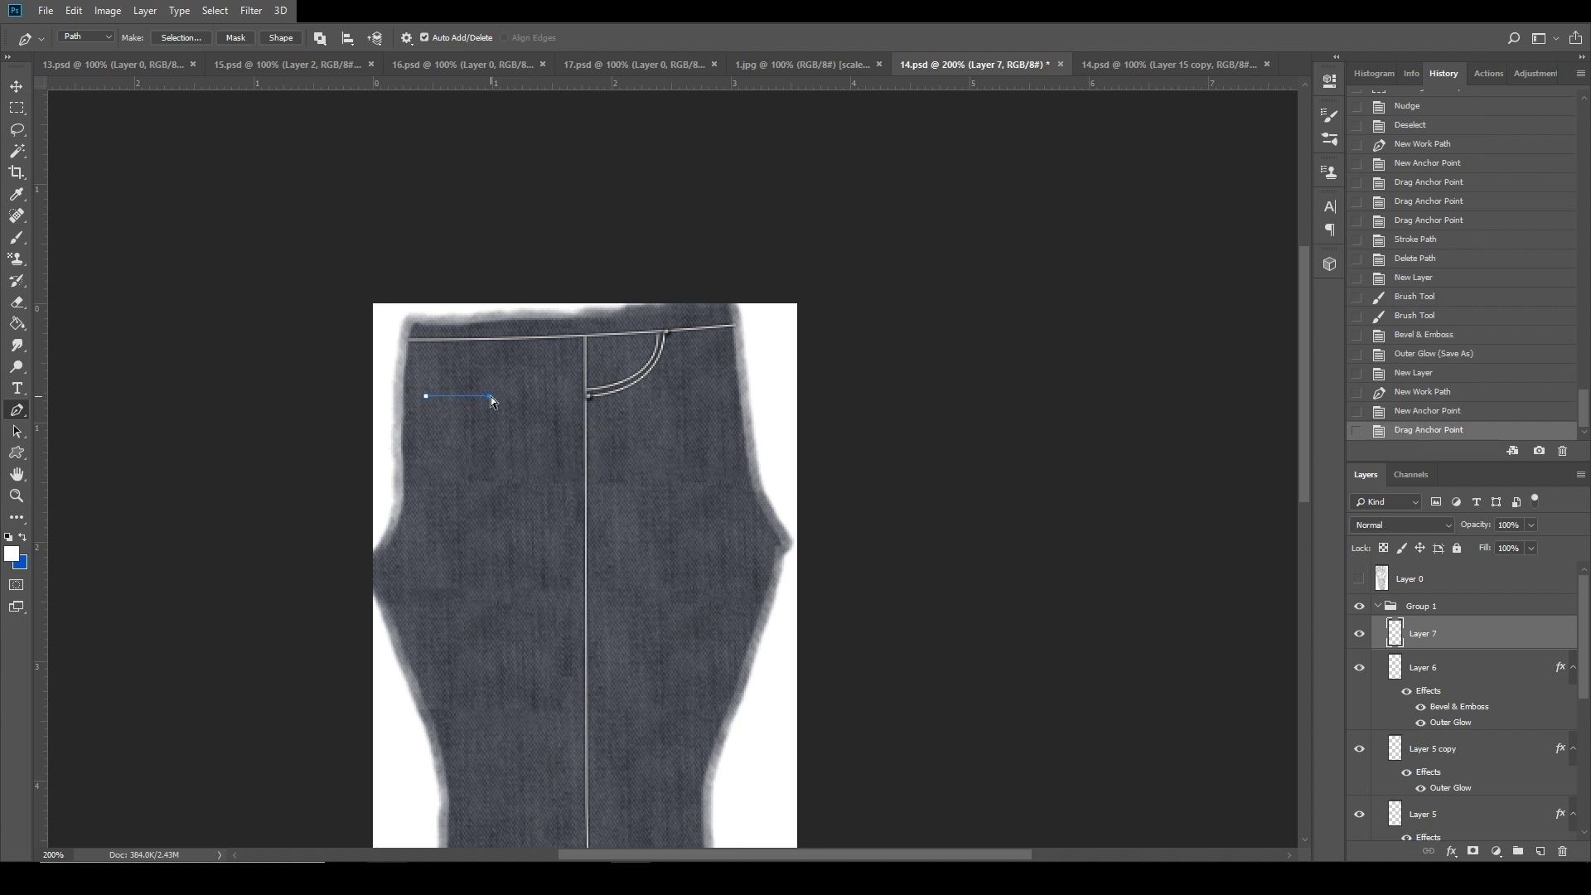
Complete the path as a closed five-sided pocket outline with a pointed bottom and shift it slightly down.
{"action": "left_click", "coordinate": [488, 453]}
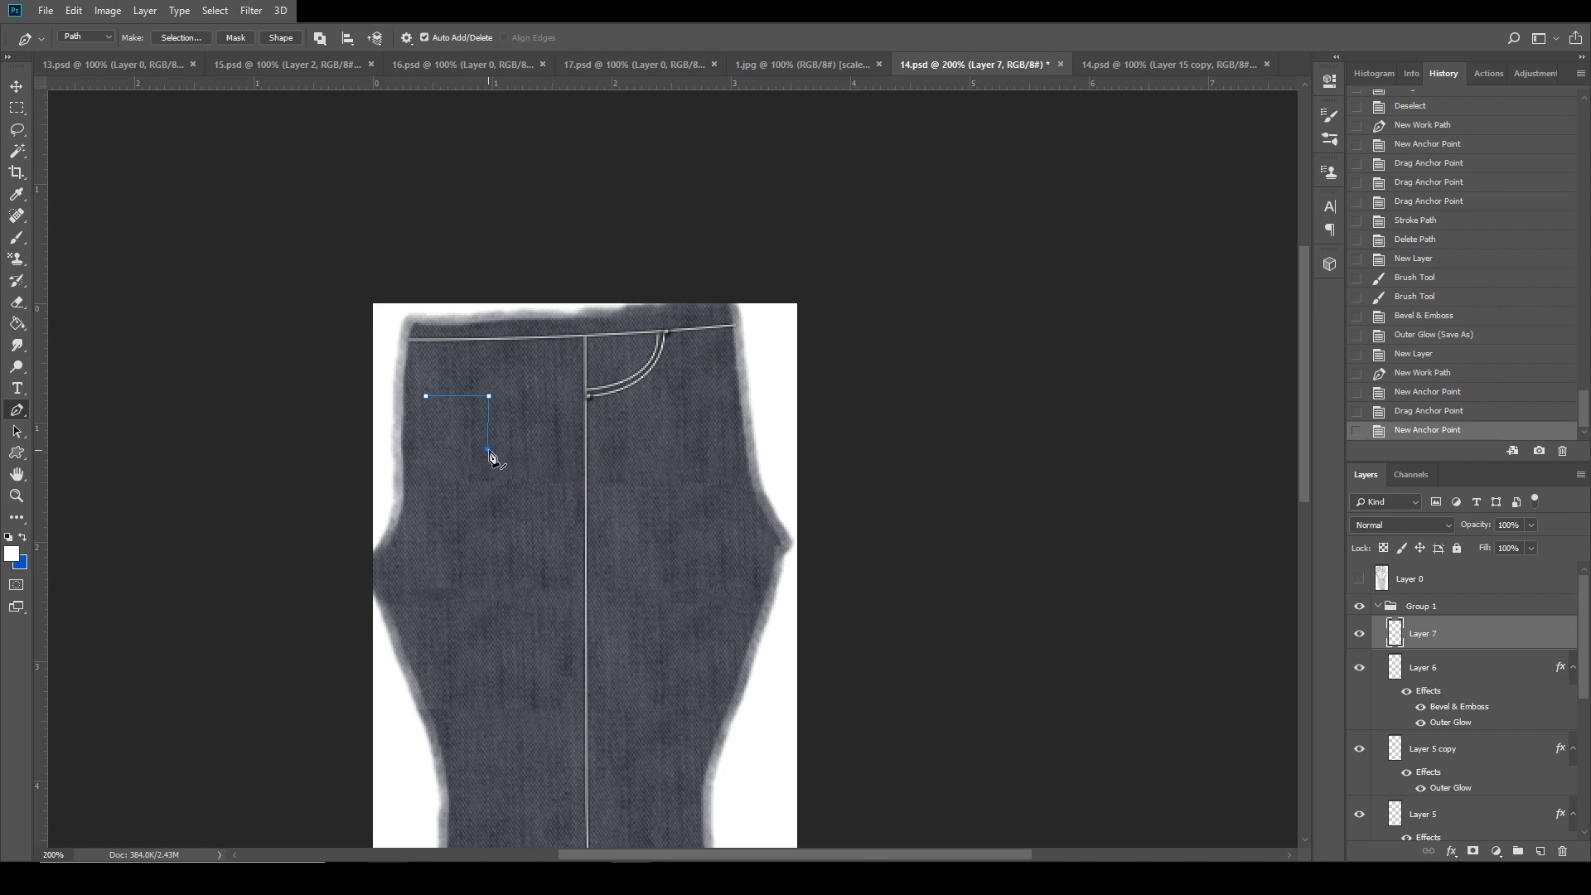
{"action": "left_click", "coordinate": [493, 457]}
{"action": "left_click", "coordinate": [488, 453]}
{"action": "left_click_drag", "start_coordinate": [487, 449], "coordinate": [488, 451]}
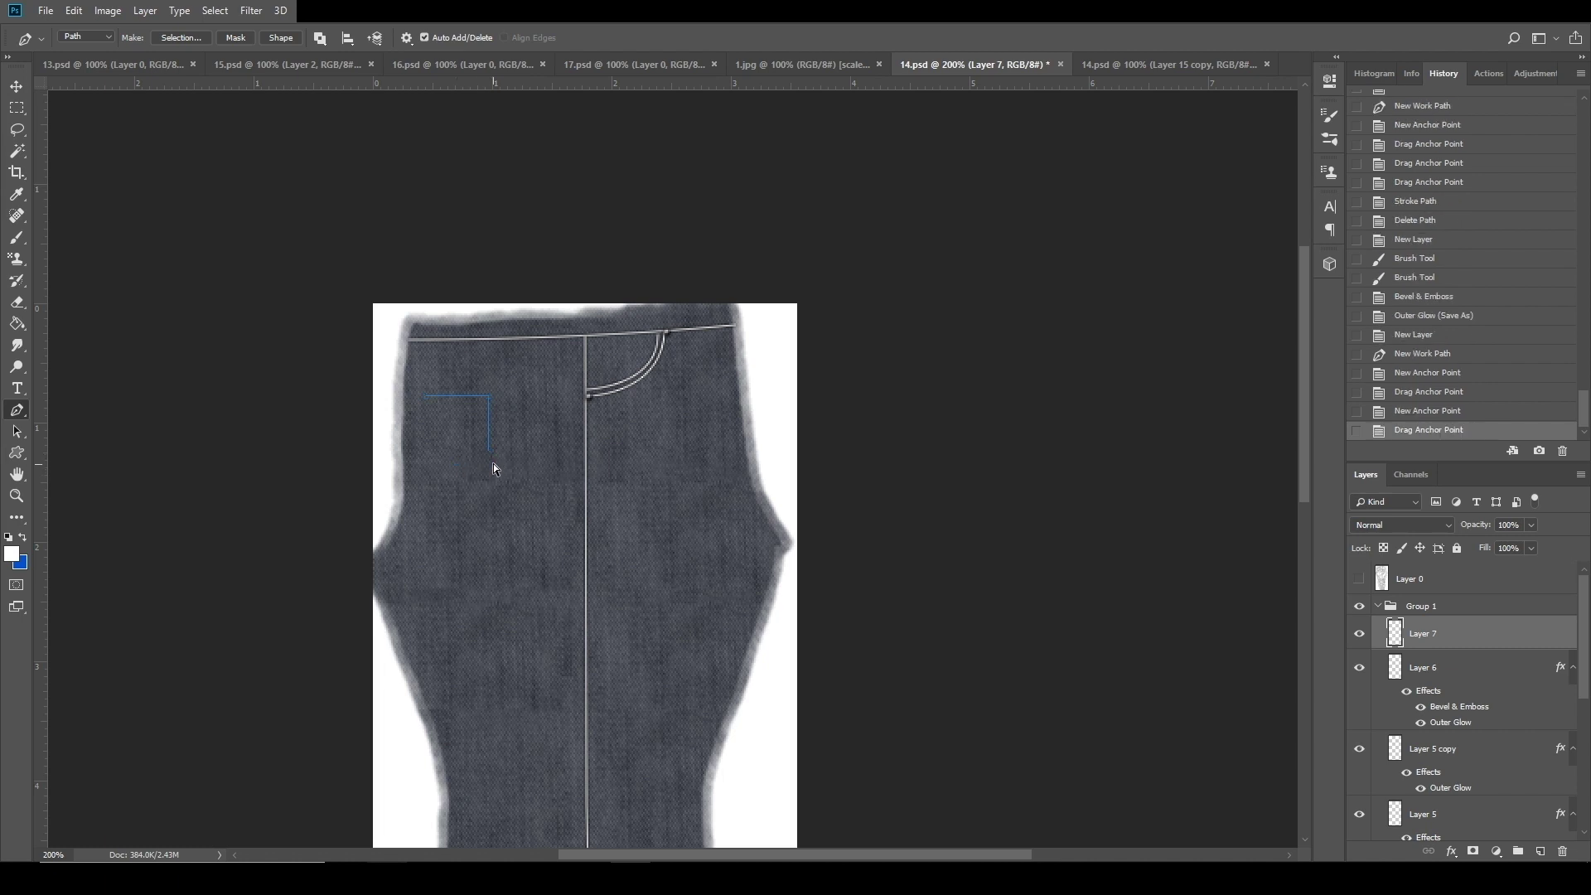
{"action": "left_click", "coordinate": [1424, 411]}
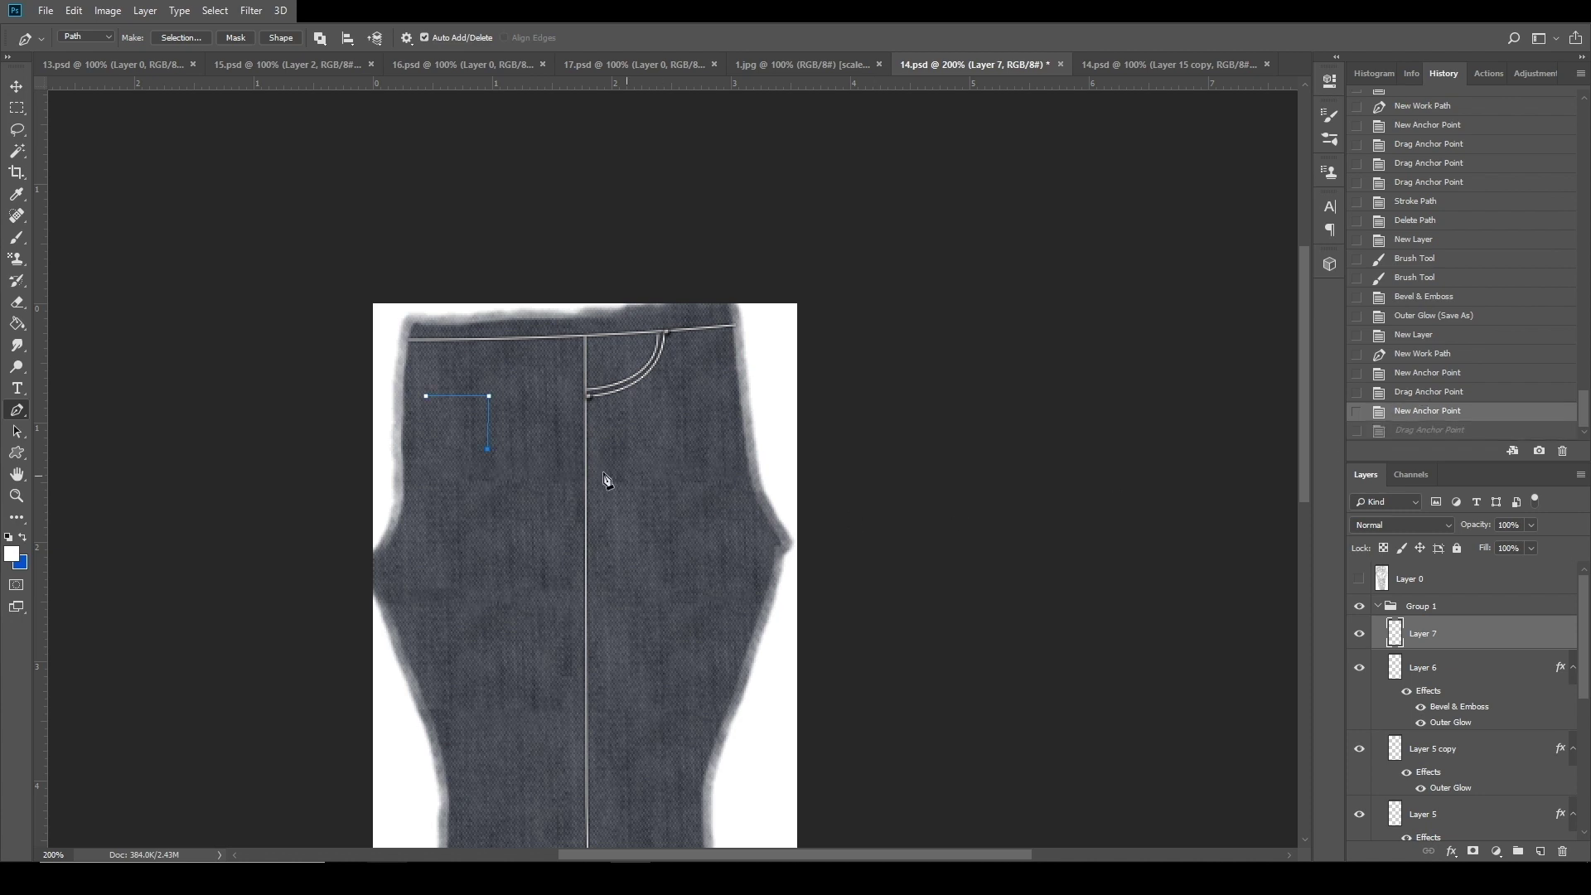
{"action": "left_click", "coordinate": [447, 465]}
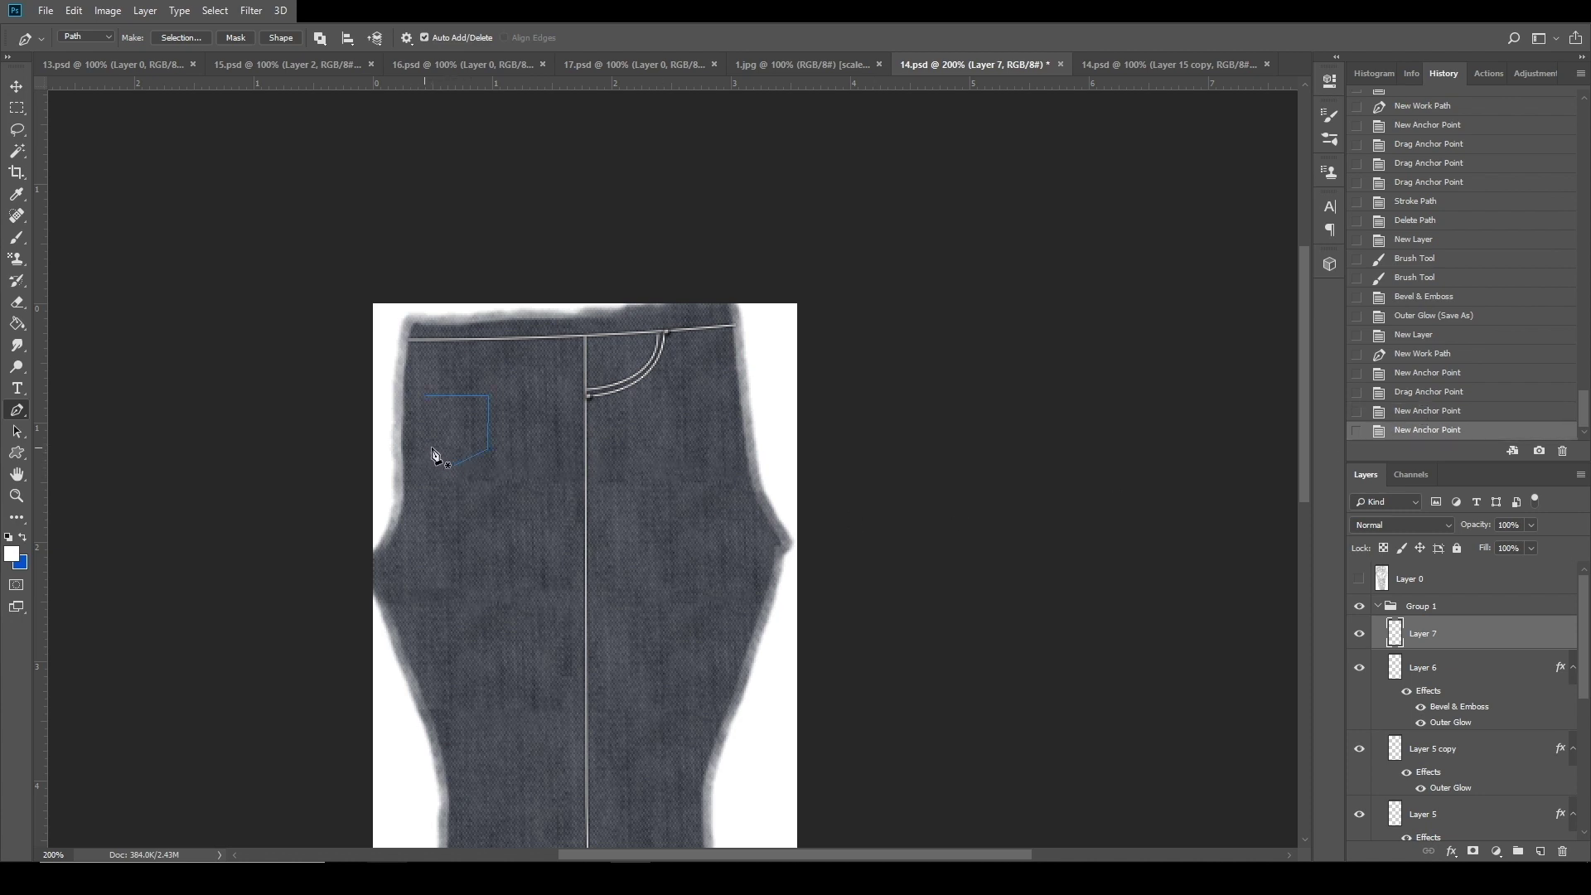
{"action": "left_click", "coordinate": [1488, 428]}
{"action": "left_click", "coordinate": [422, 449]}
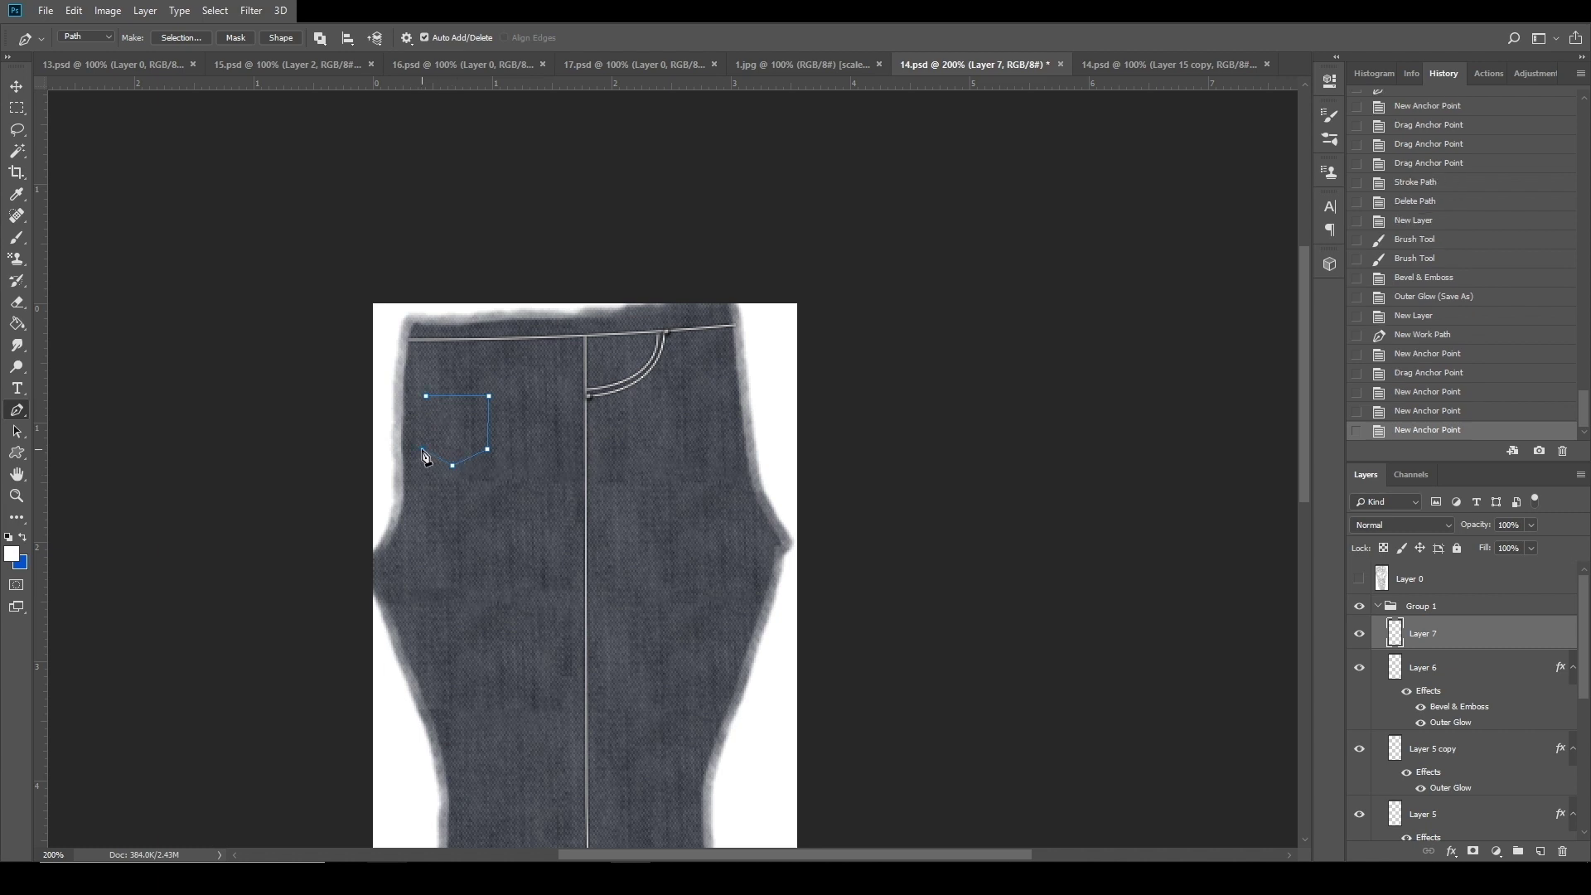
{"action": "left_click", "coordinate": [428, 400]}
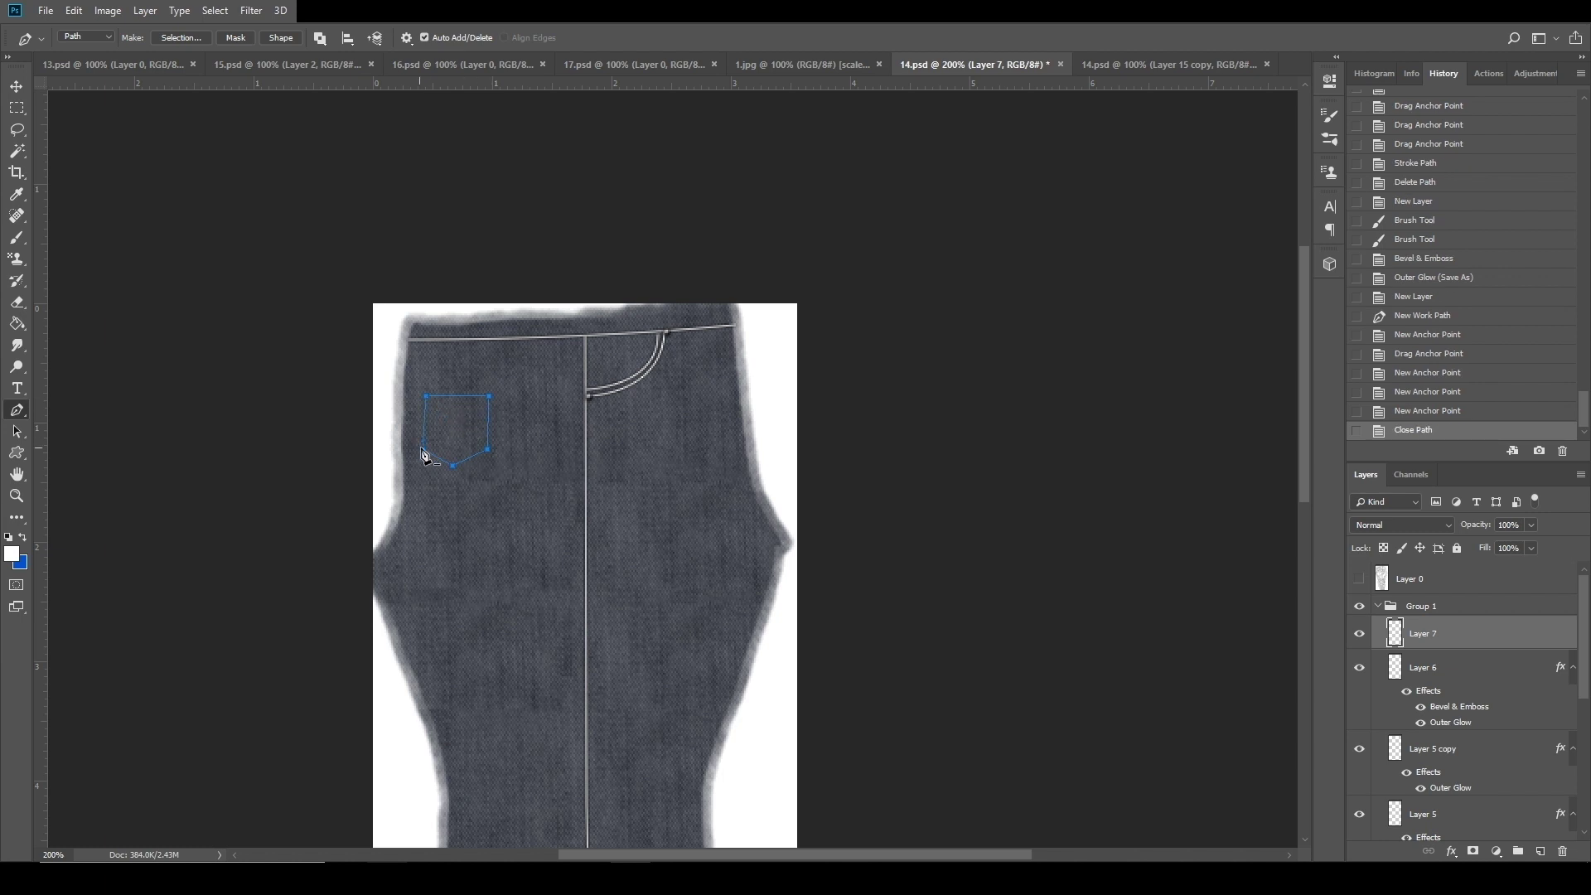
{"action": "left_click_drag", "start_coordinate": [424, 456], "coordinate": [422, 464]}
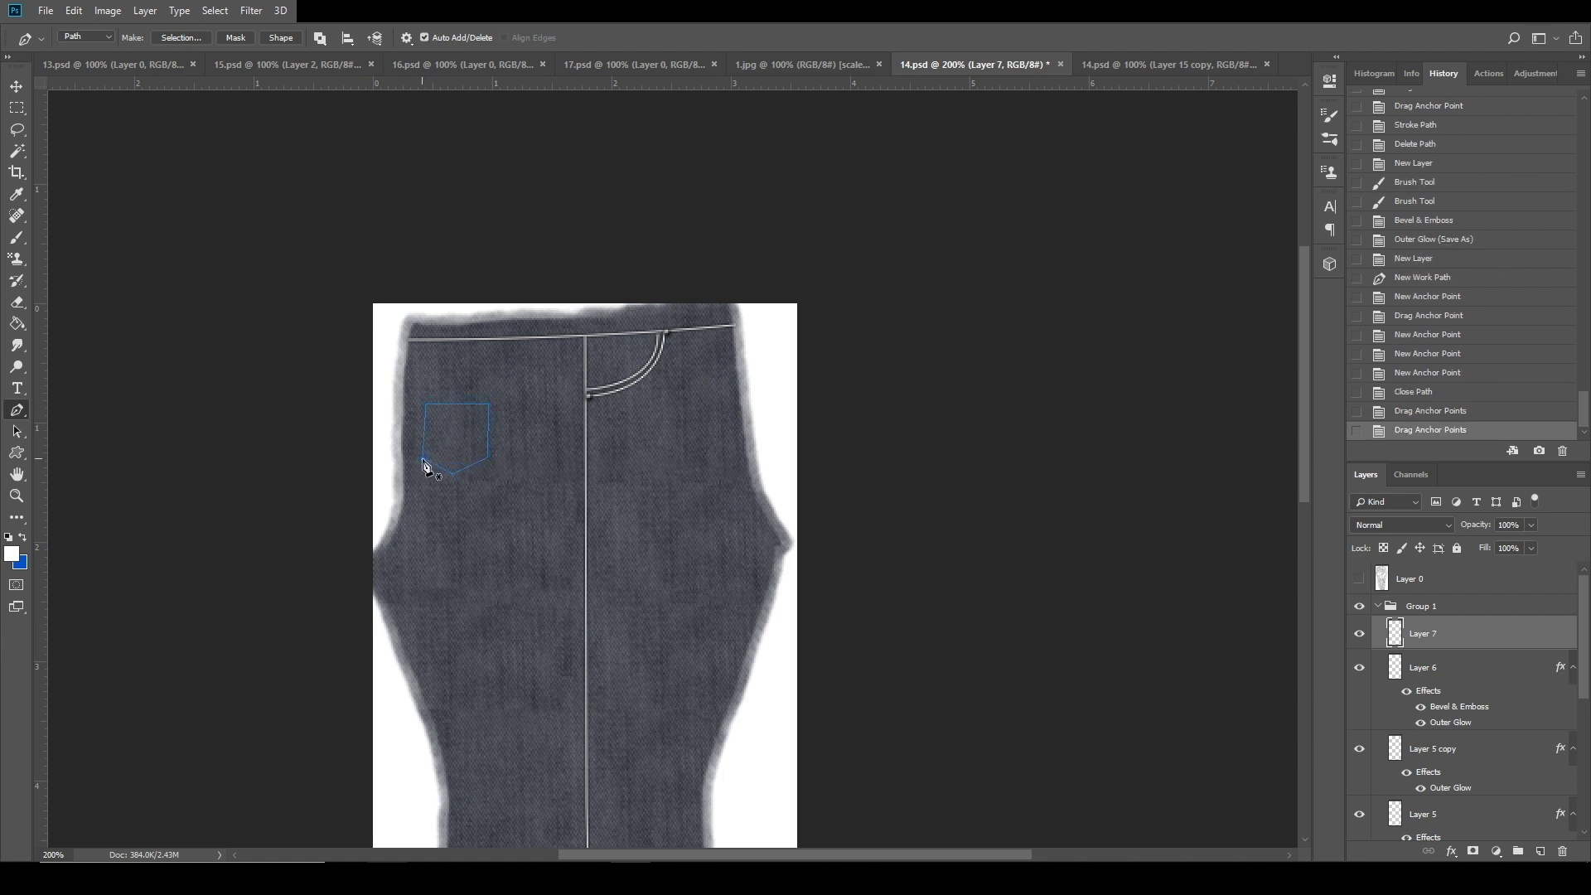
Try stroking the back pocket path with the Brush on Layer 7, and undo the stroke.
{"action": "right_click", "coordinate": [454, 430]}
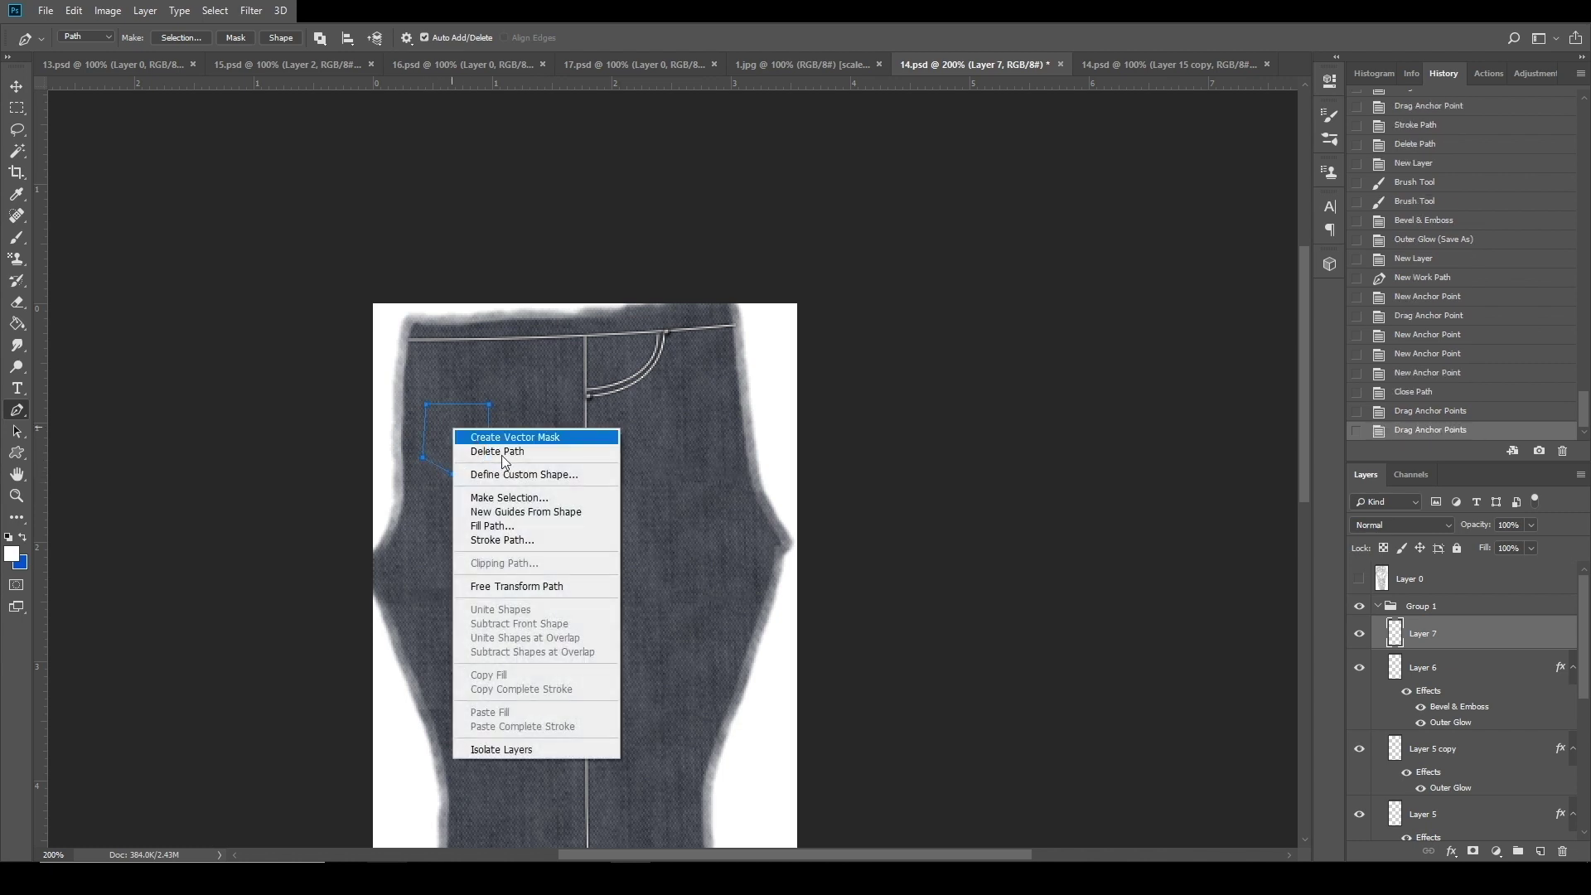
{"action": "left_click", "coordinate": [530, 539]}
{"action": "left_click", "coordinate": [907, 279]}
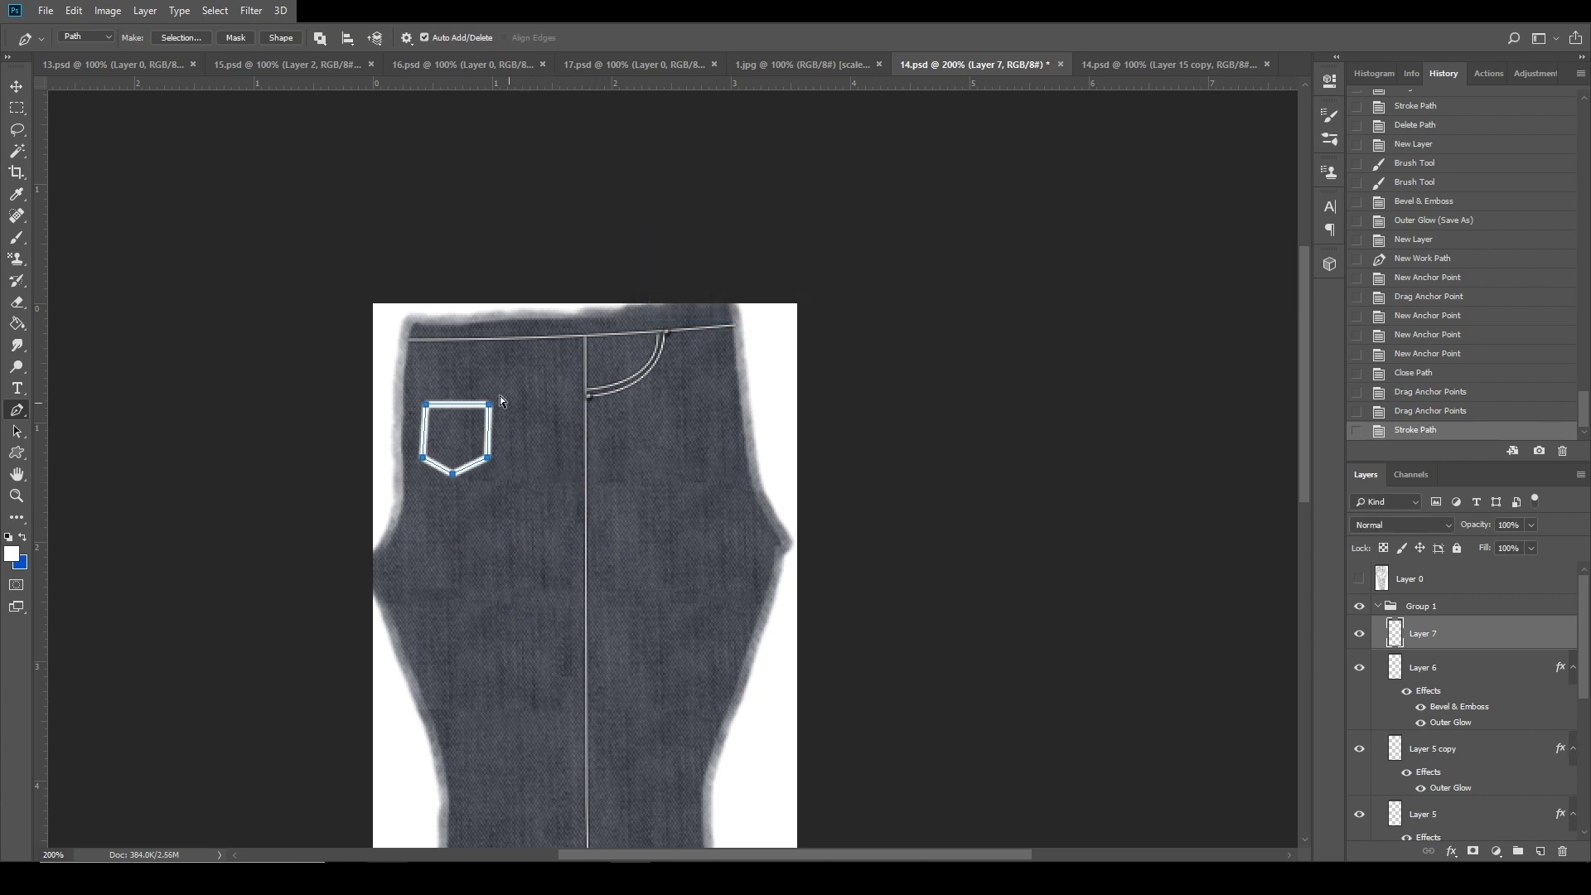
{"action": "key", "text": "ctrl+z"}
Reduce the brush size and stroke the back pocket path with the thinner Brush on Layer 7.
{"action": "left_click", "coordinate": [17, 237]}
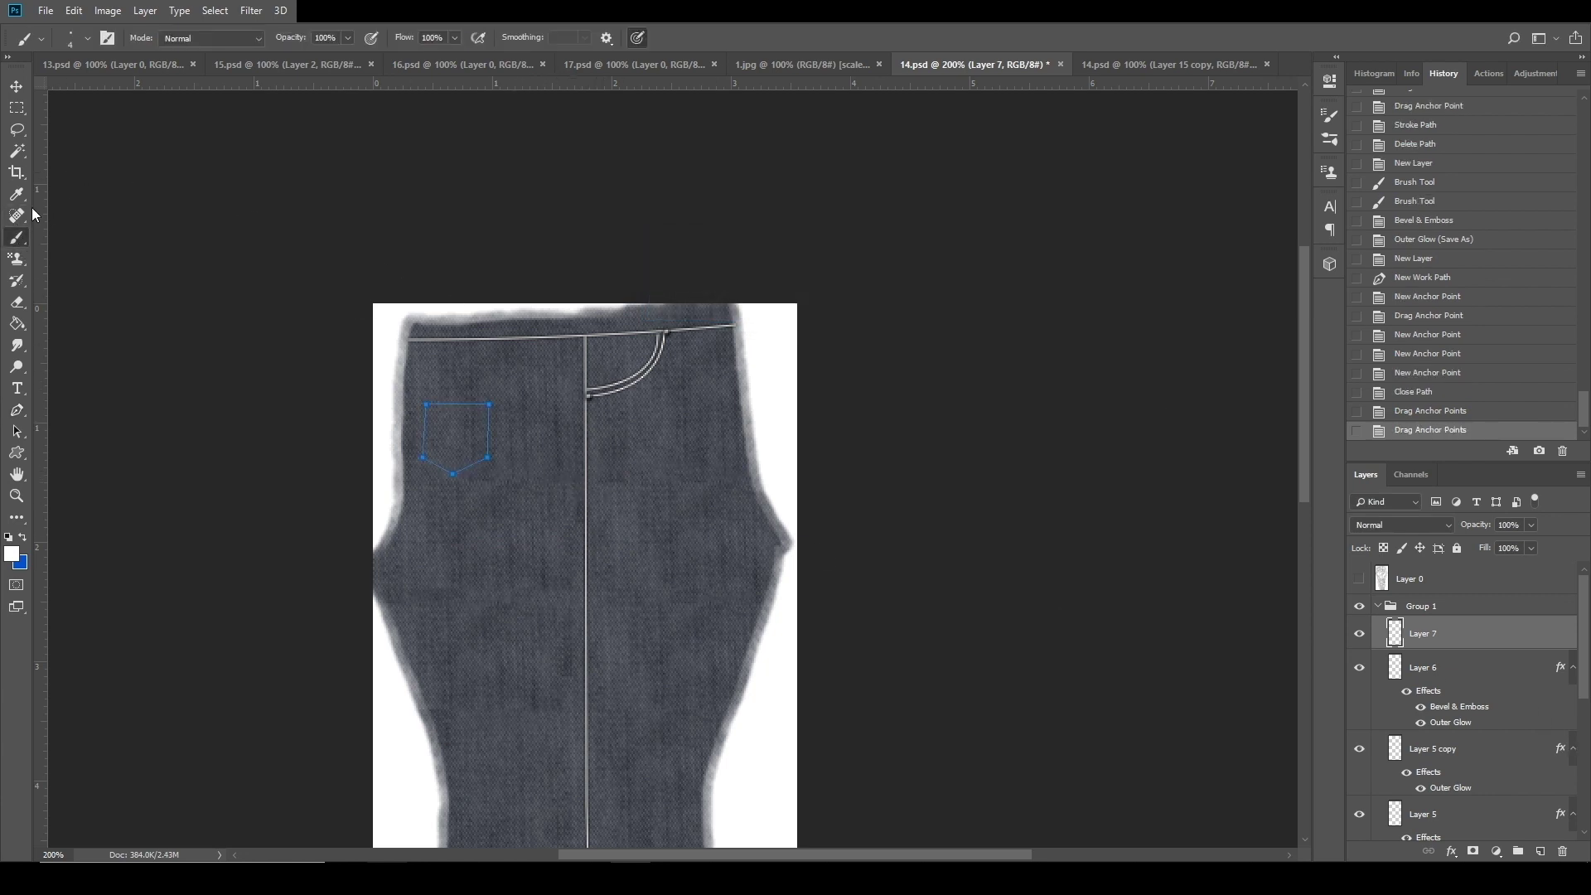
{"action": "left_click", "coordinate": [88, 39]}
{"action": "left_click_drag", "start_coordinate": [93, 95], "coordinate": [89, 95]}
{"action": "left_click", "coordinate": [378, 138]}
{"action": "left_click", "coordinate": [17, 409]}
{"action": "right_click", "coordinate": [446, 461]}
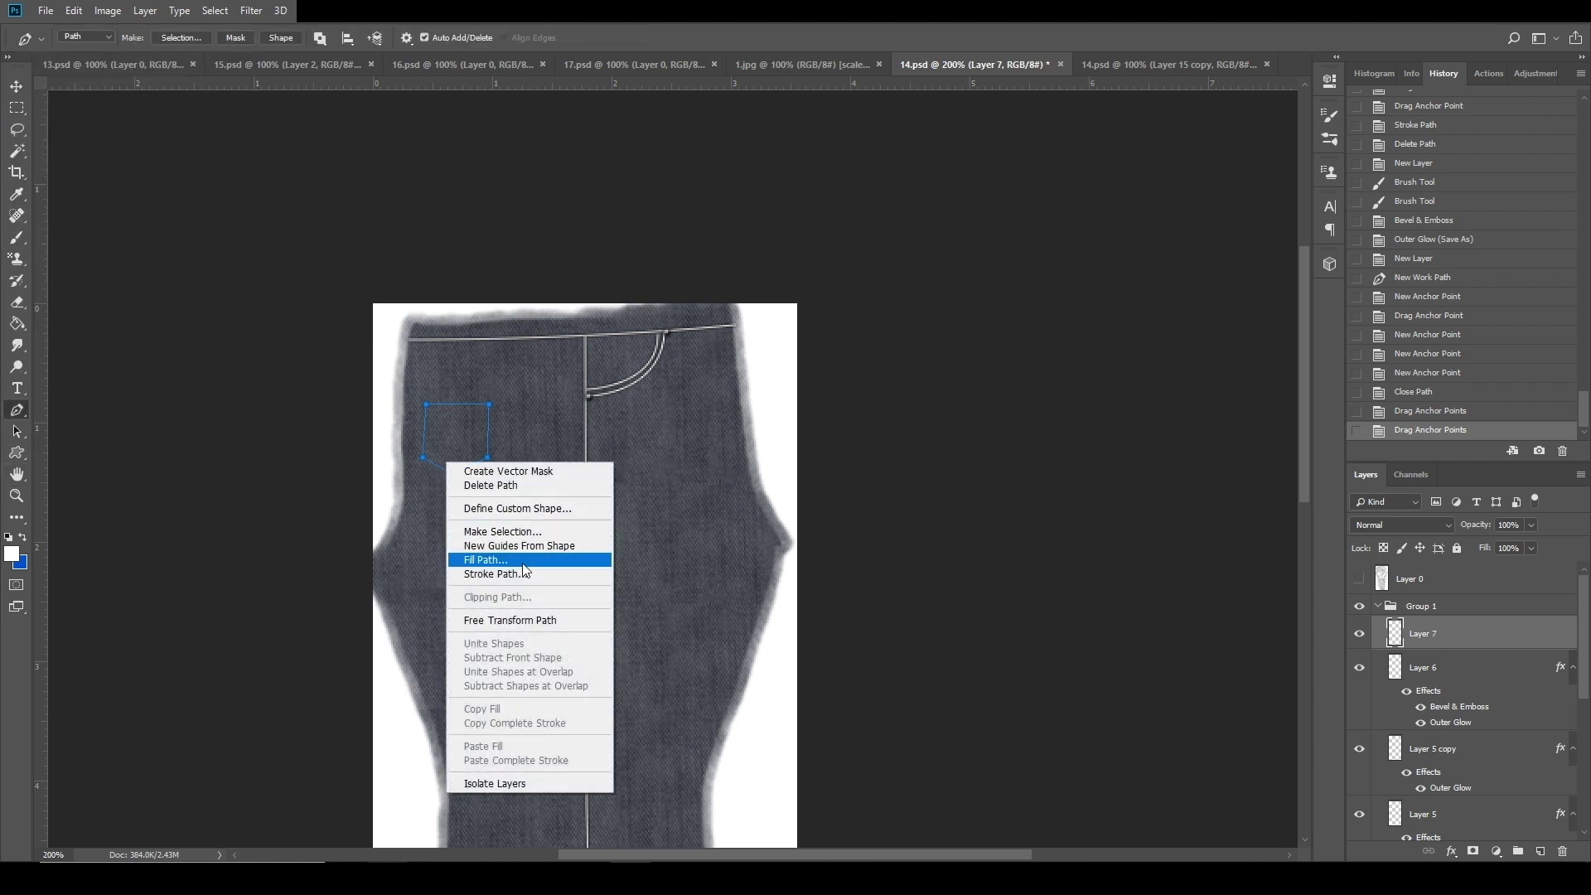
{"action": "left_click", "coordinate": [495, 573]}
{"action": "left_click", "coordinate": [899, 271]}
Delete the pocket path and move the stroked pocket a little right, toward the side seam.
{"action": "right_click", "coordinate": [457, 436]}
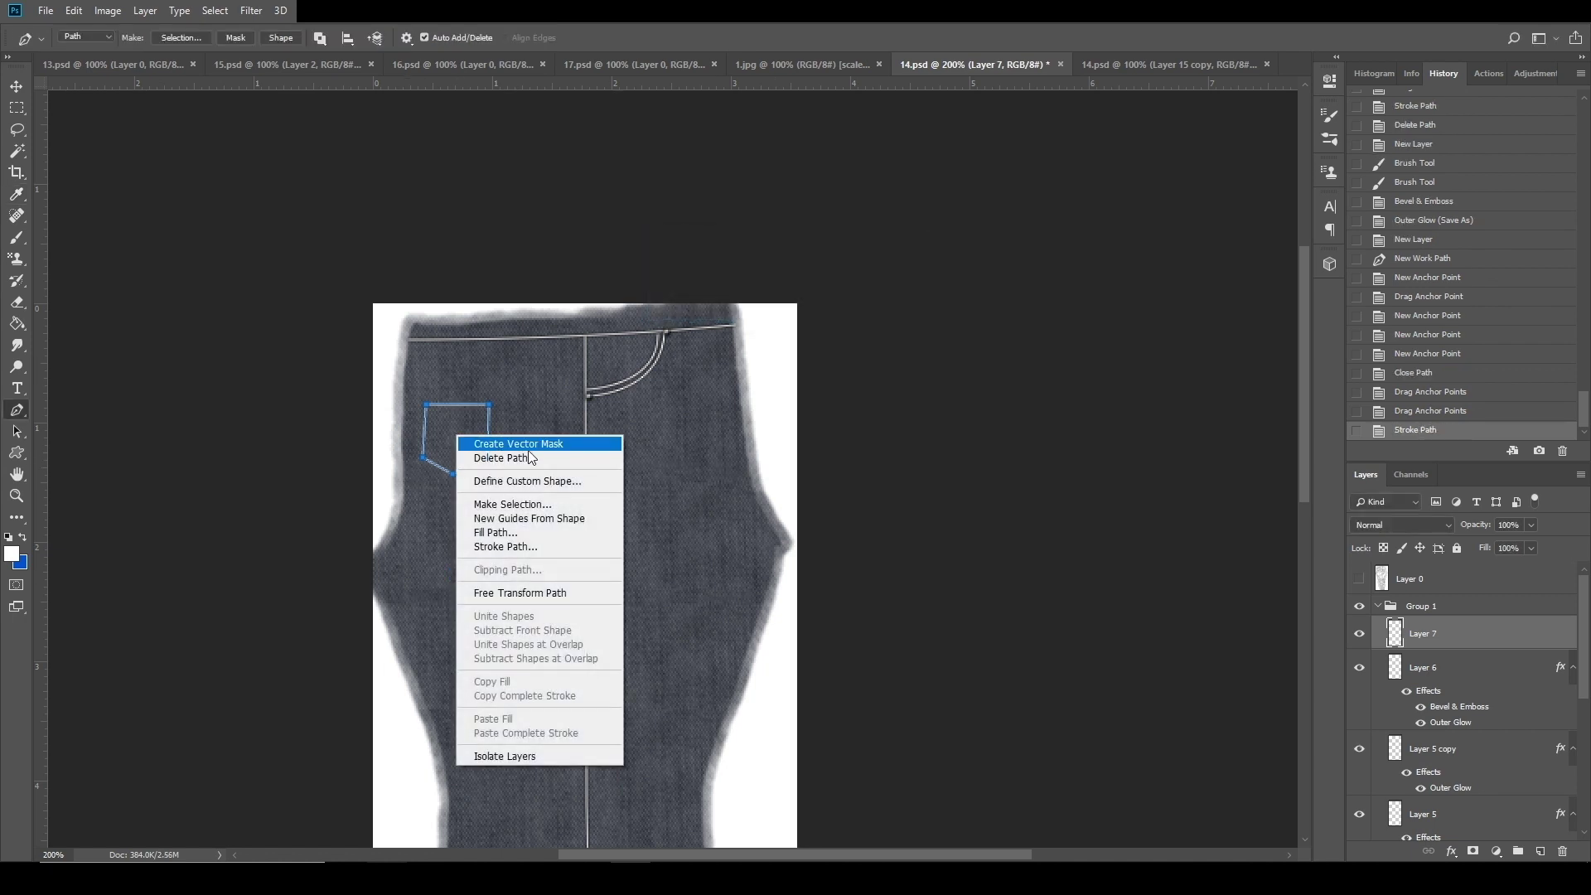
{"action": "left_click", "coordinate": [530, 458]}
{"action": "key", "text": "v"}
{"action": "mouse_move", "coordinate": [487, 448]}
{"action": "left_mouse_down"}
{"action": "mouse_move", "coordinate": [505, 446]}
{"action": "mouse_move", "coordinate": [498, 427]}
{"action": "mouse_move", "coordinate": [492, 439]}
{"action": "left_mouse_up"}
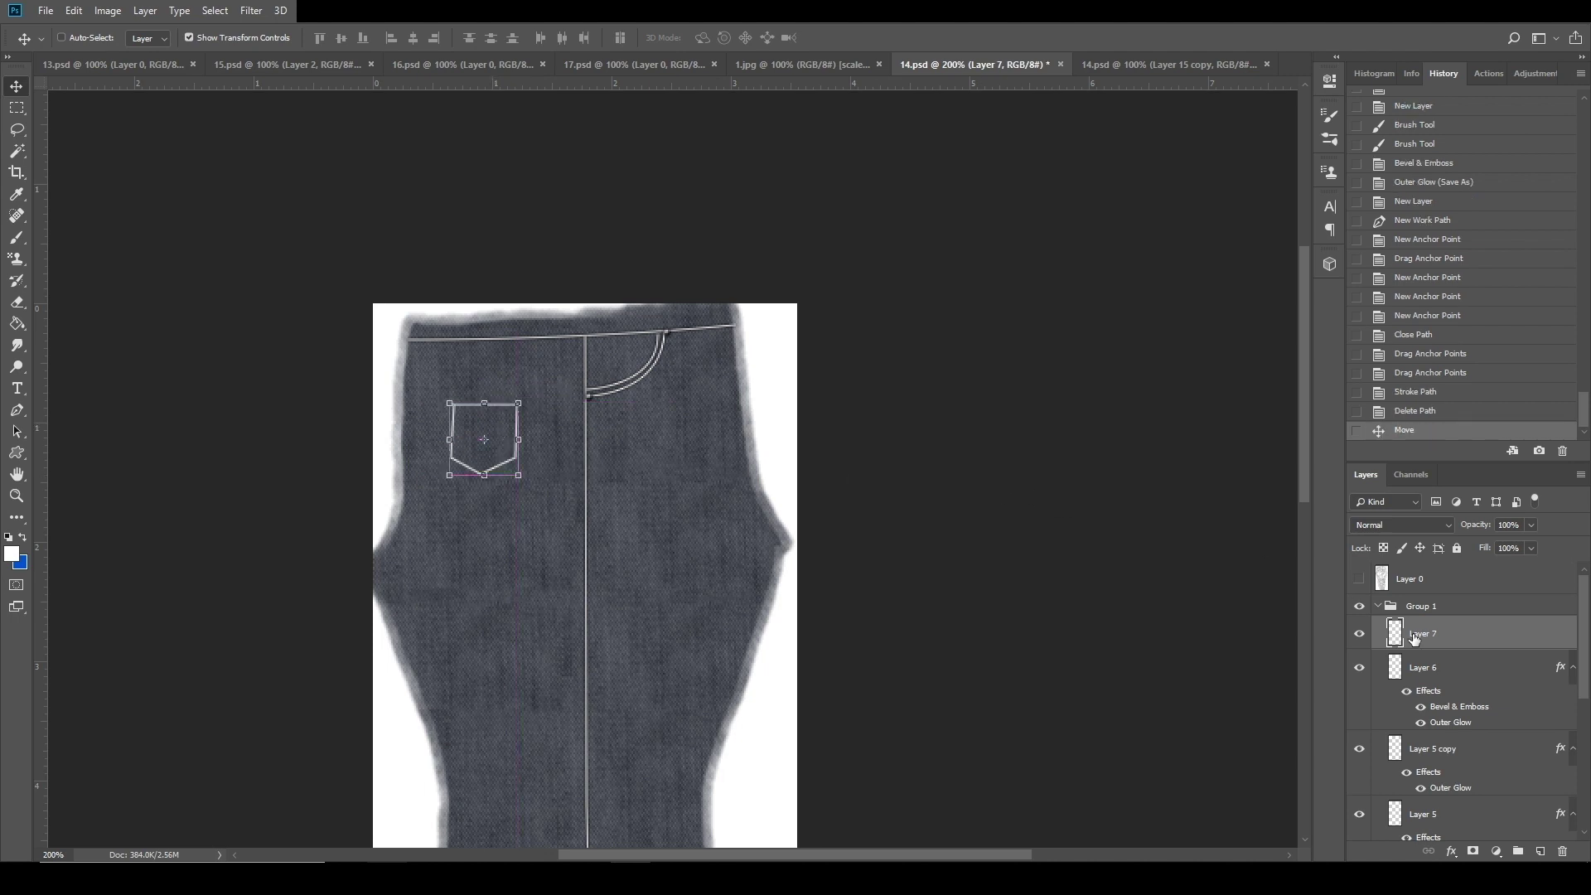
{"action": "double_click", "coordinate": [1490, 638]}
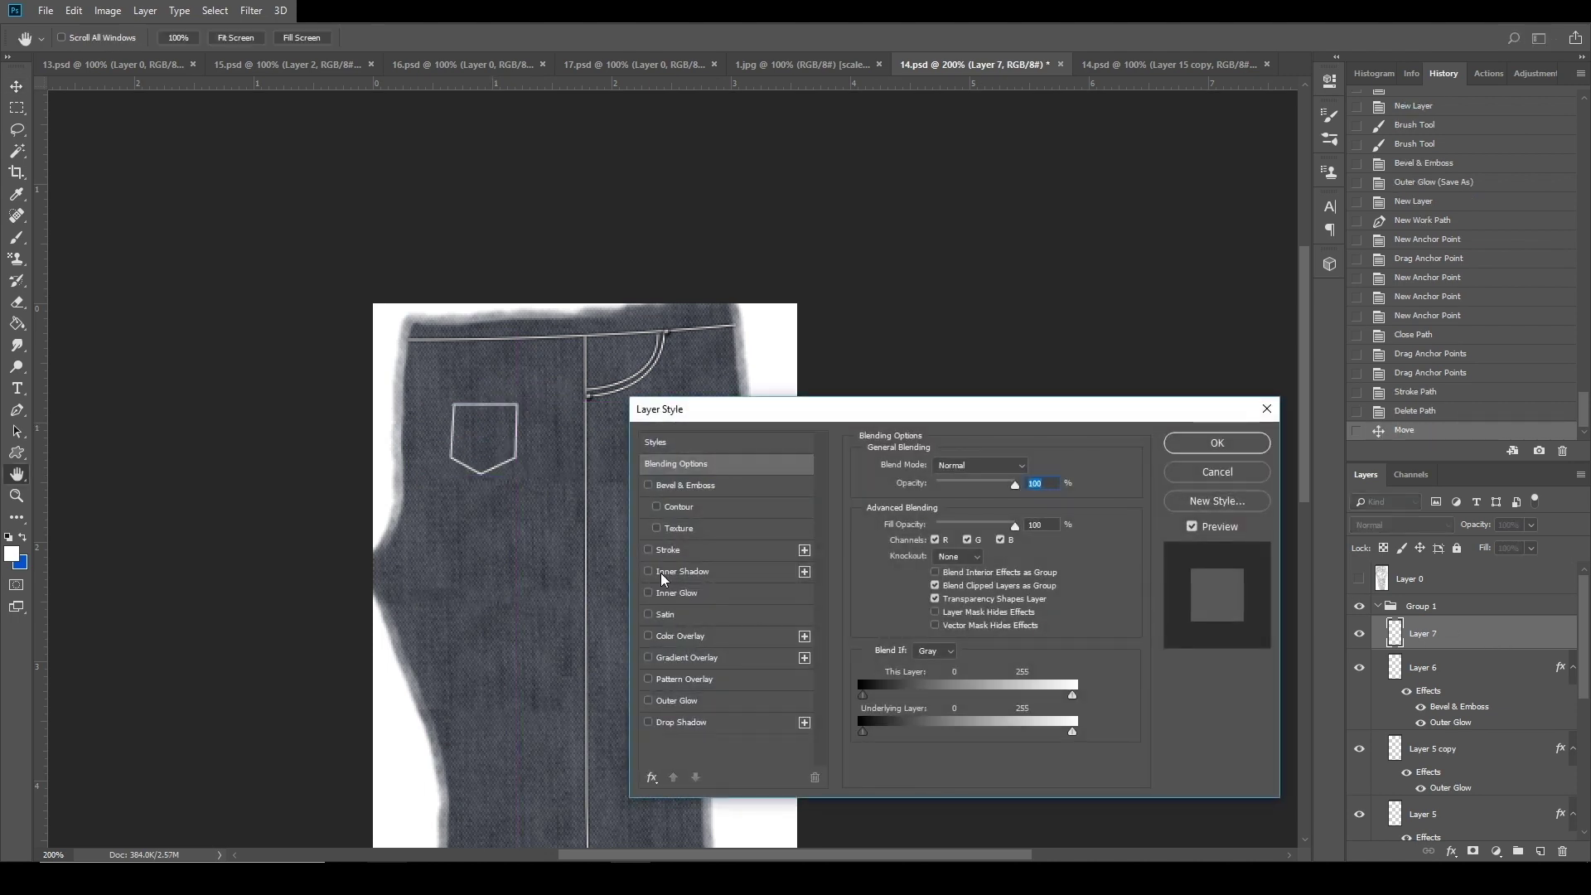
{"action": "left_click", "coordinate": [1266, 408]}
{"action": "left_click", "coordinate": [1483, 748]}
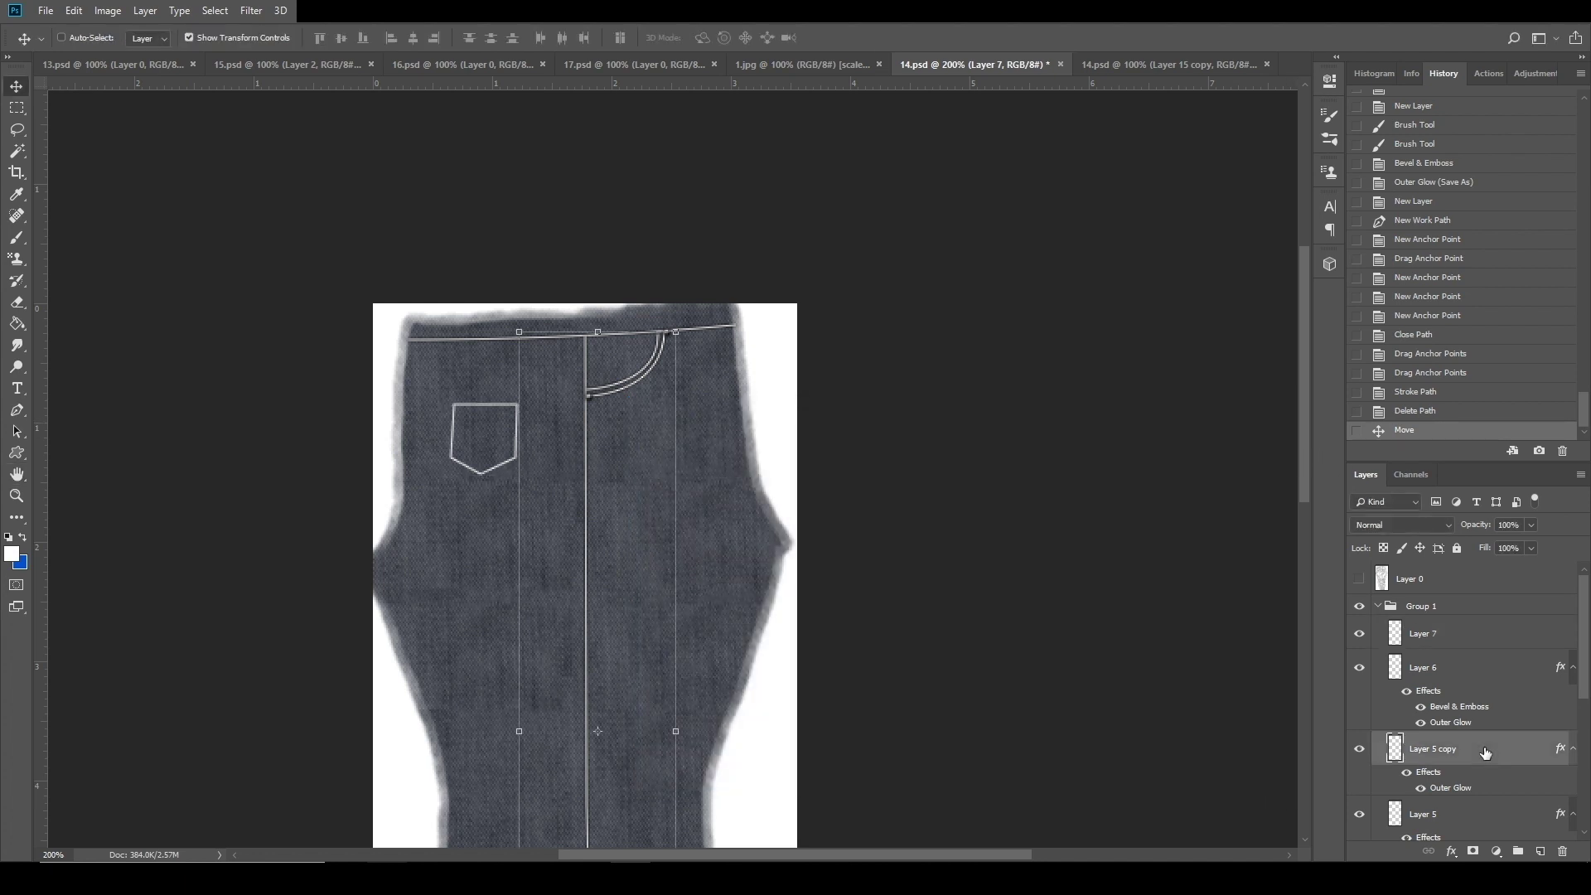
{"action": "scroll", "coordinate": [1485, 752], "scroll_direction": "down", "scroll_amount": 1}
{"action": "right_click", "coordinate": [1483, 722]}
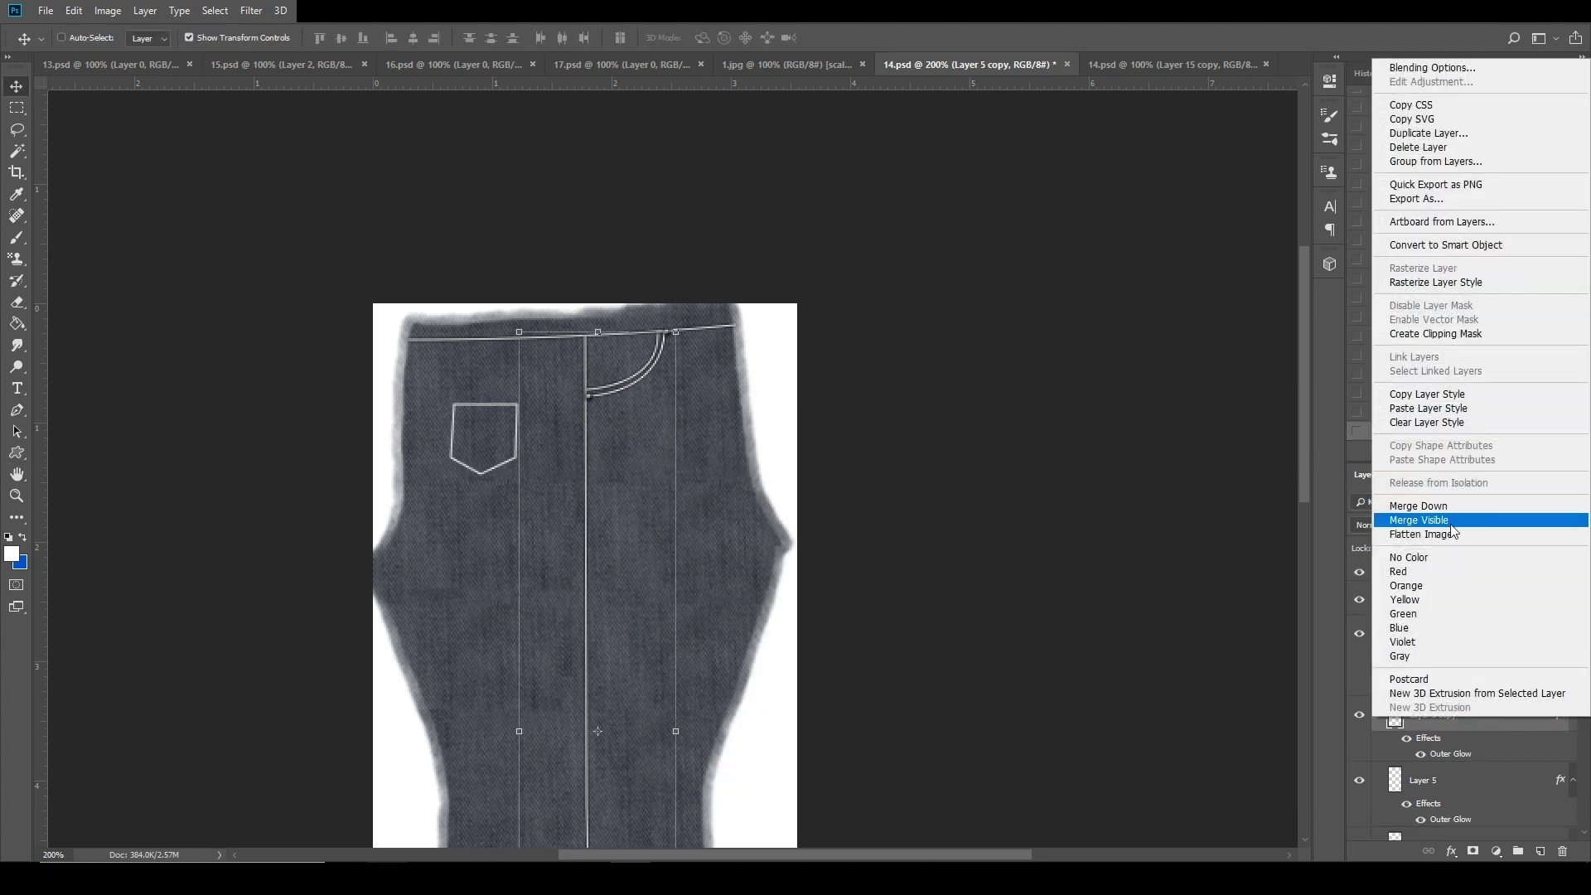
{"action": "left_click", "coordinate": [1490, 747]}
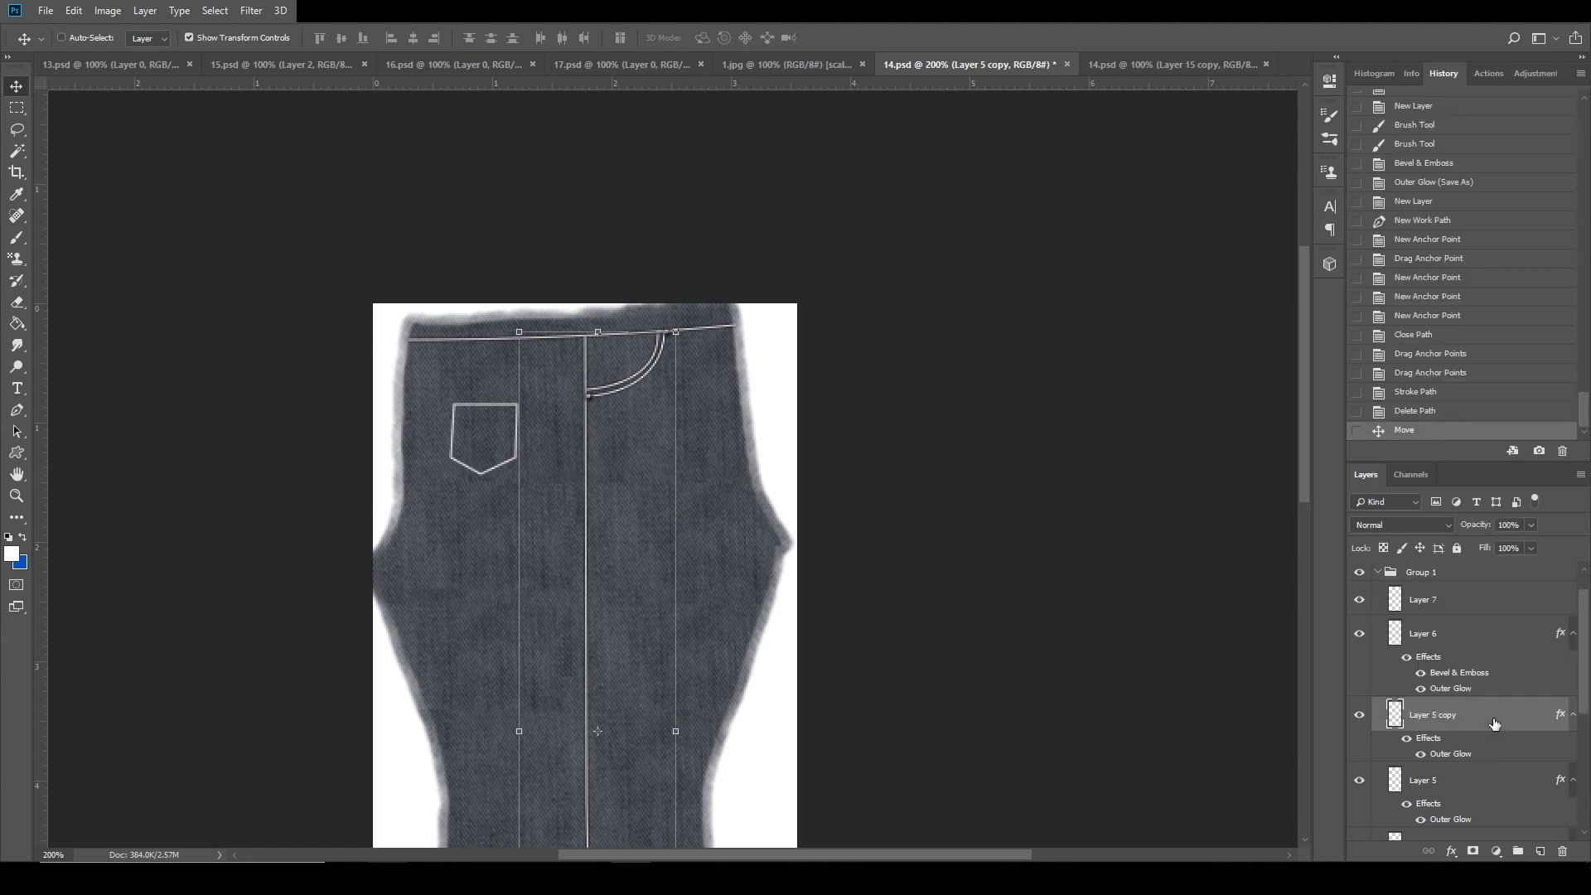
{"action": "right_click", "coordinate": [1488, 722]}
{"action": "left_click", "coordinate": [1488, 723]}
{"action": "right_click", "coordinate": [1488, 714]}
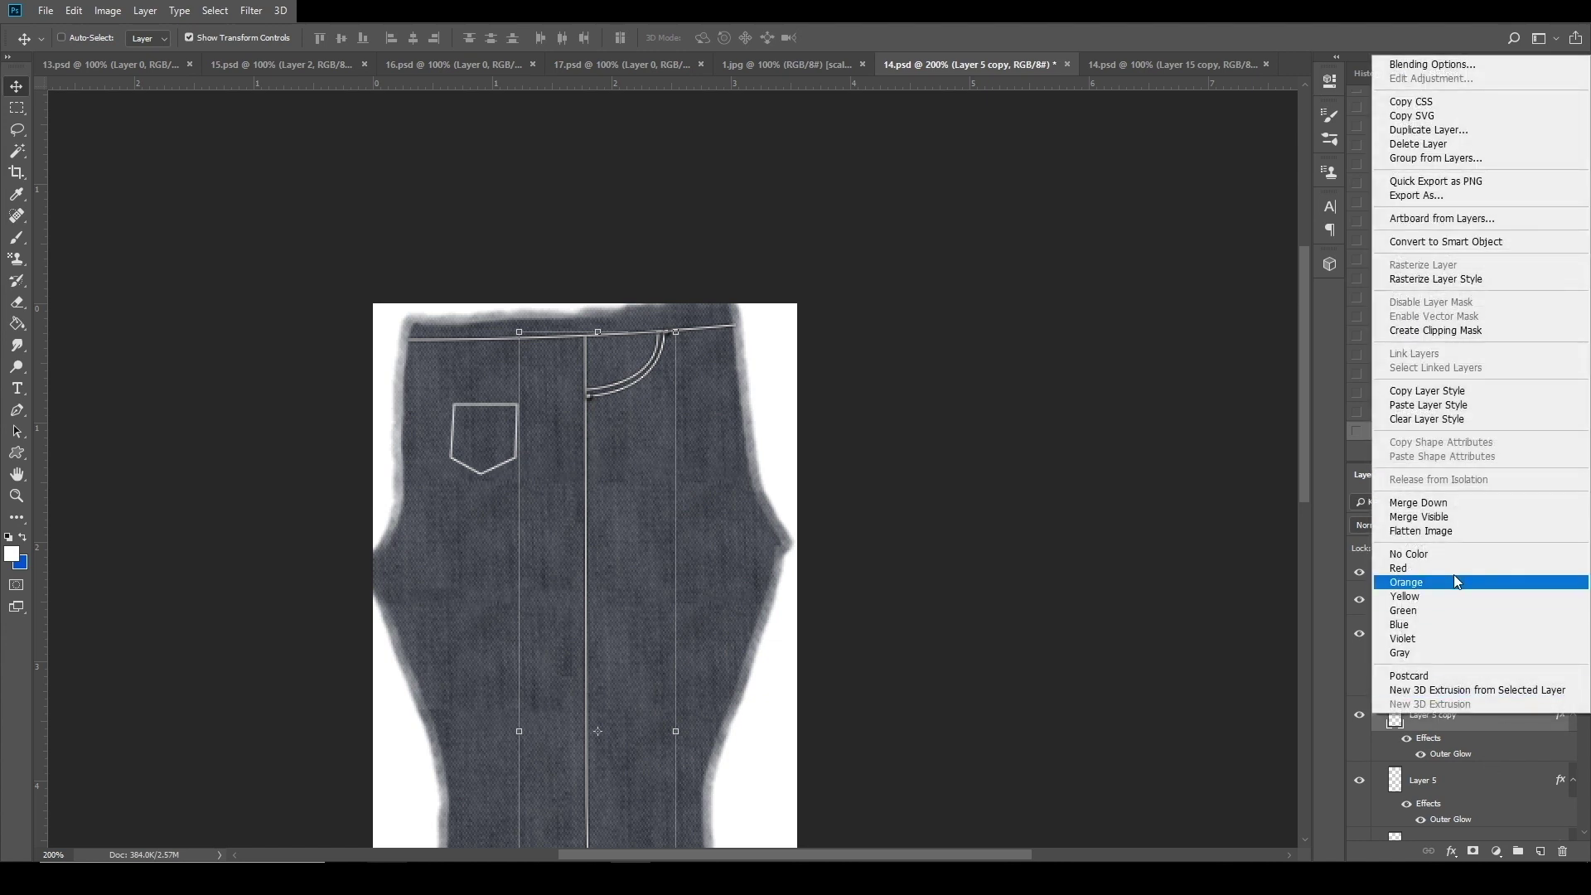
{"action": "left_click", "coordinate": [1463, 734]}
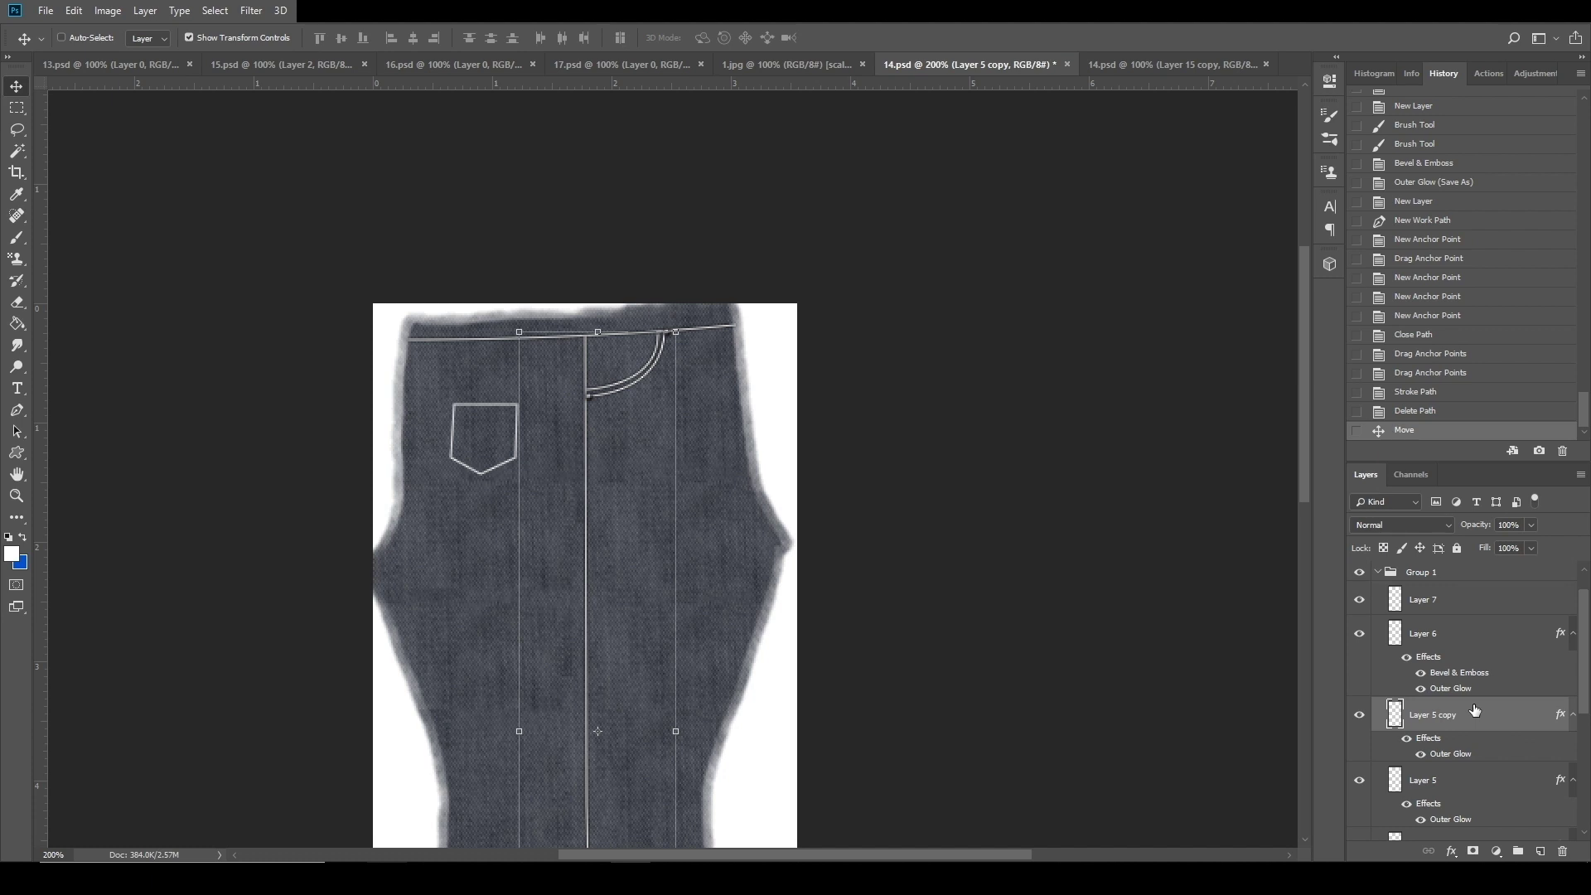
{"action": "scroll", "coordinate": [1474, 710], "scroll_direction": "down", "scroll_amount": 3}
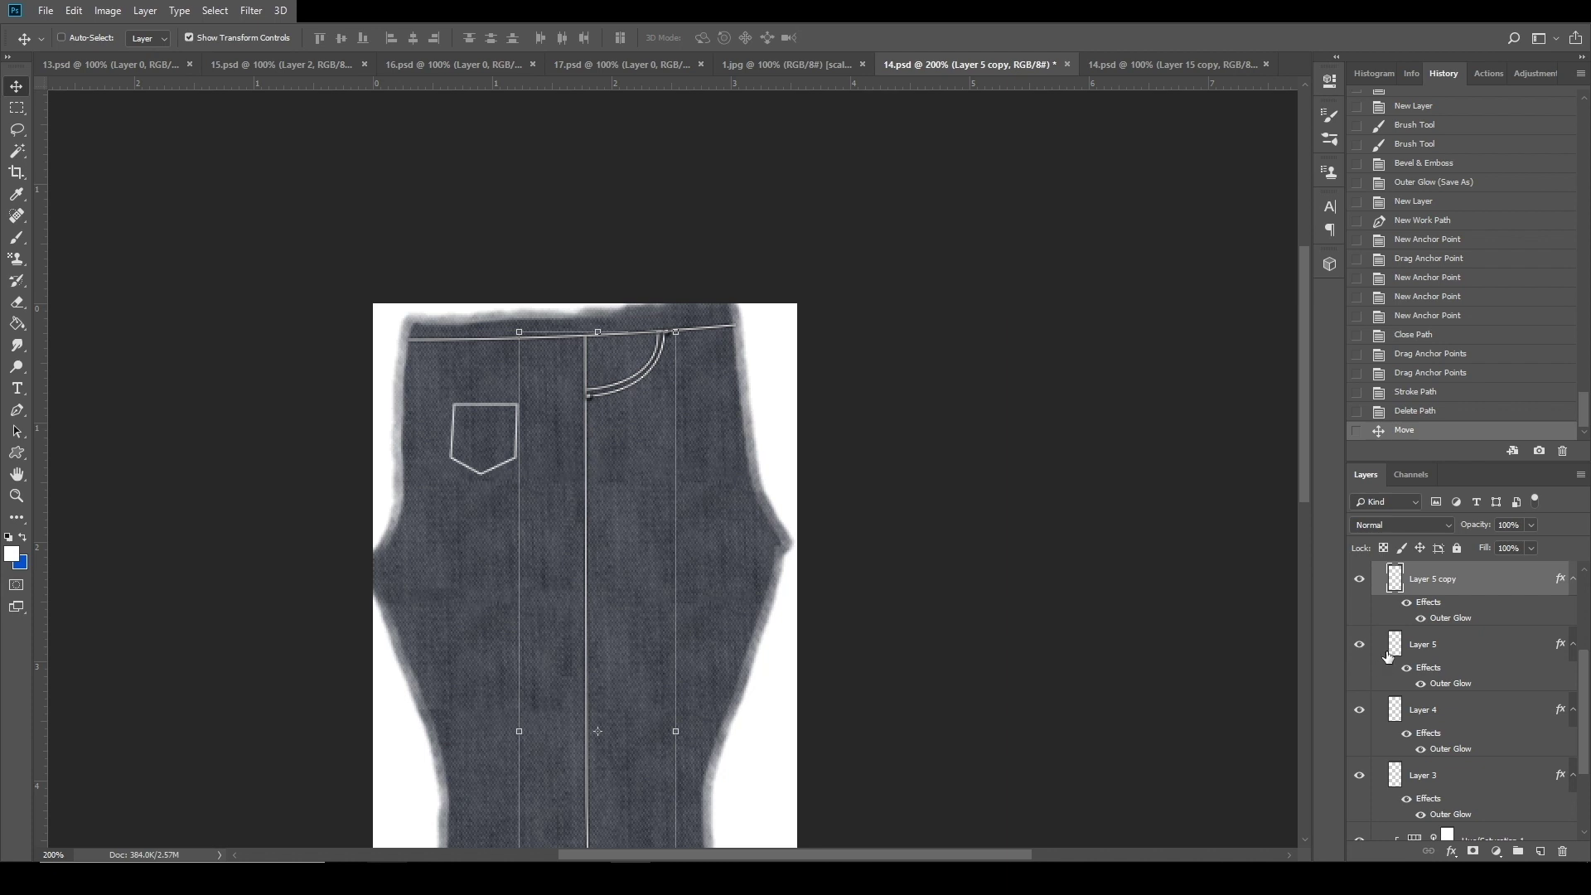
{"action": "double_click", "coordinate": [1494, 582]}
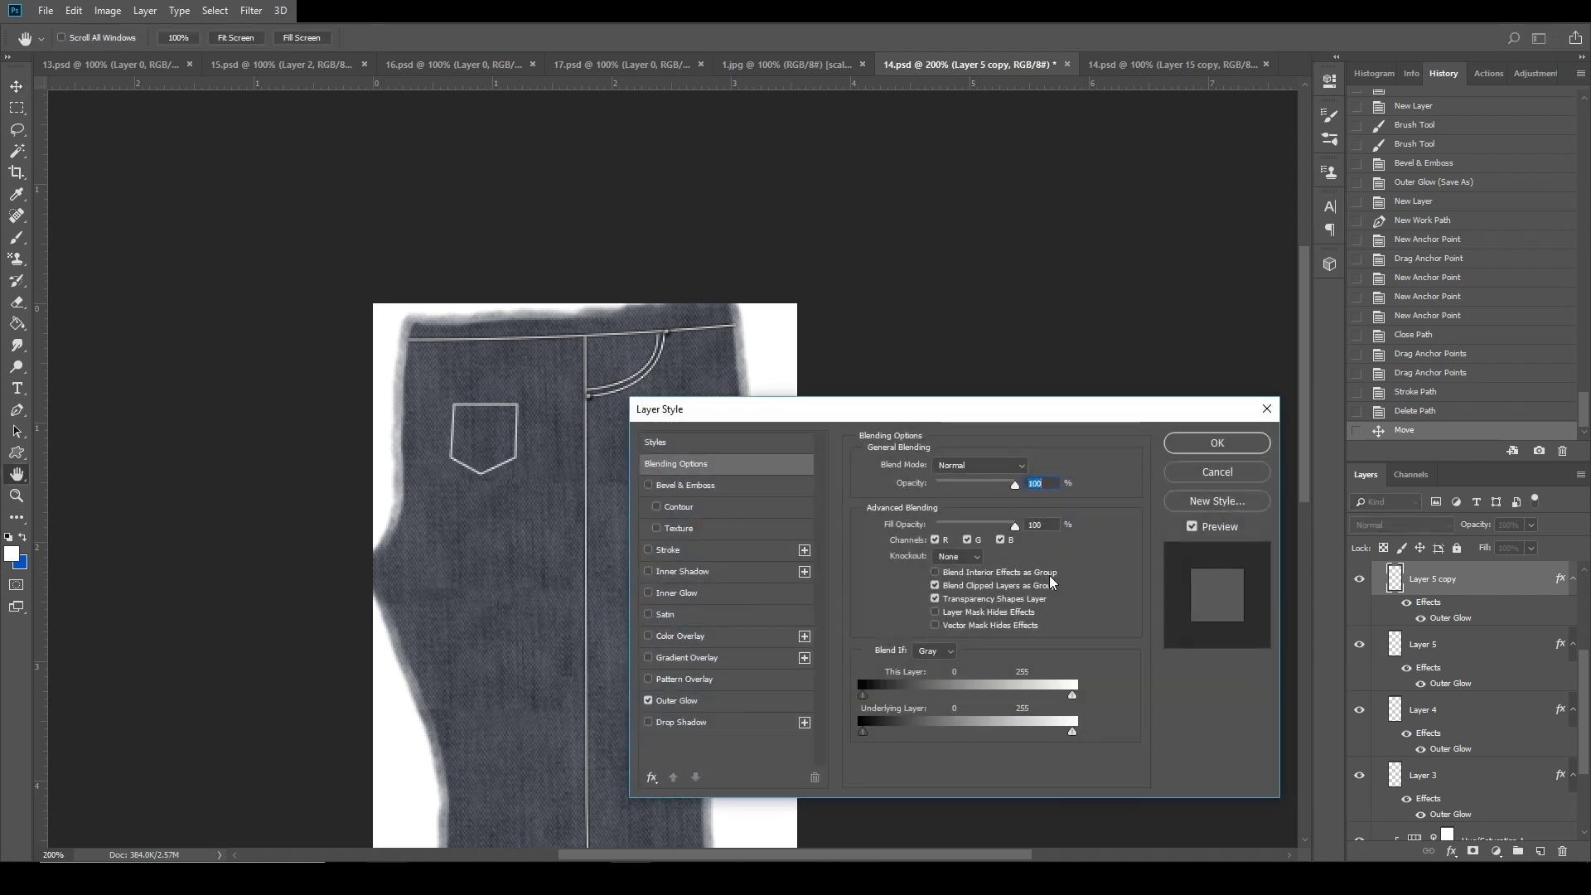
{"action": "left_click", "coordinate": [695, 700]}
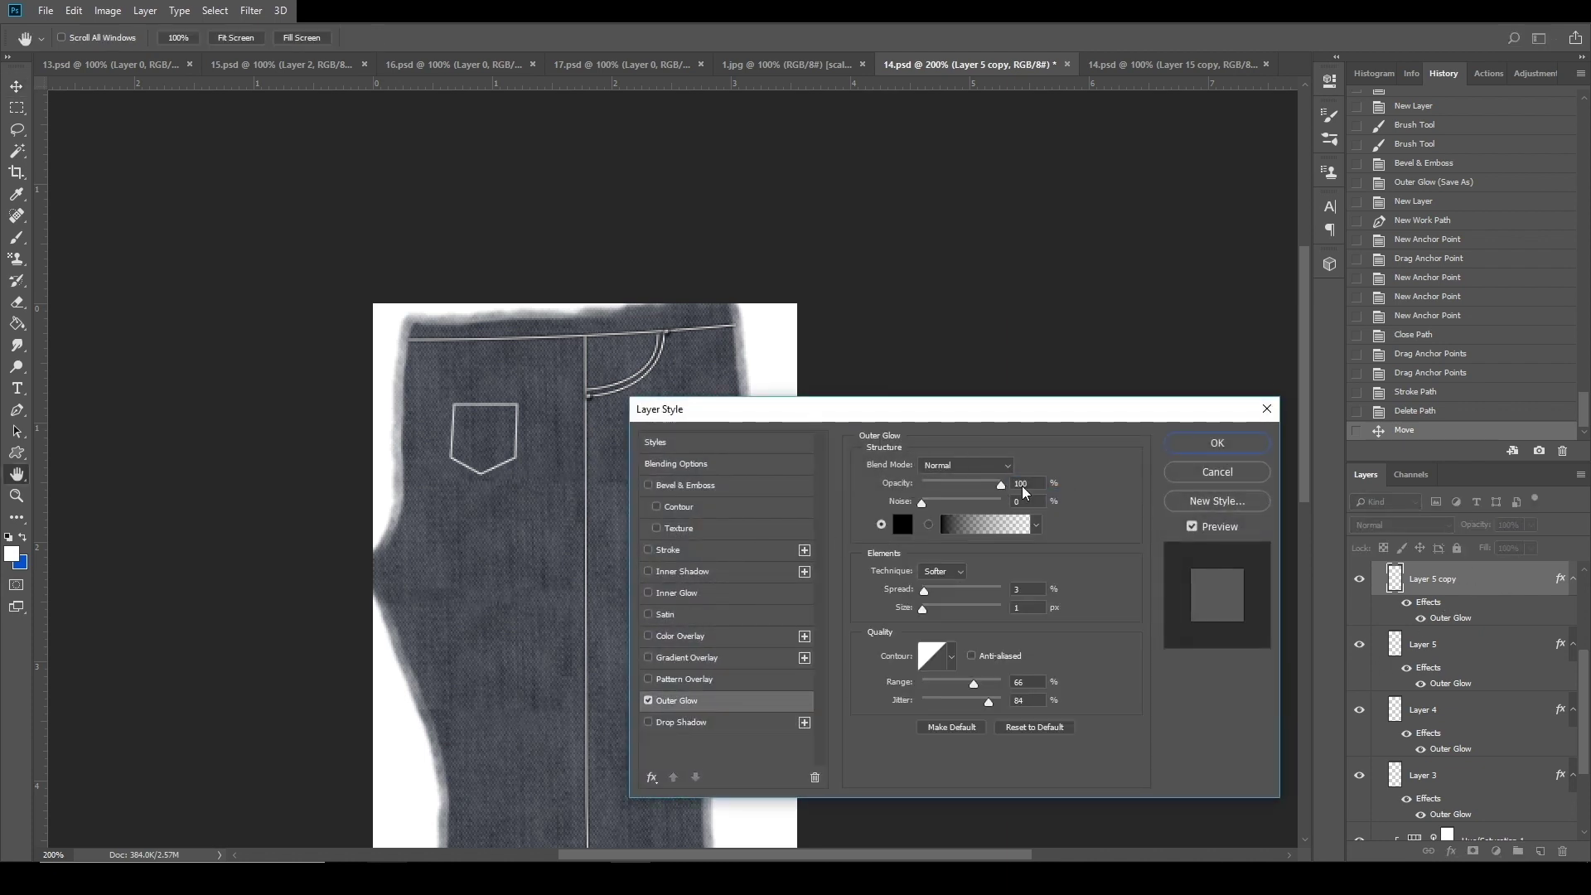
{"action": "left_click_drag", "start_coordinate": [976, 688], "coordinate": [955, 680]}
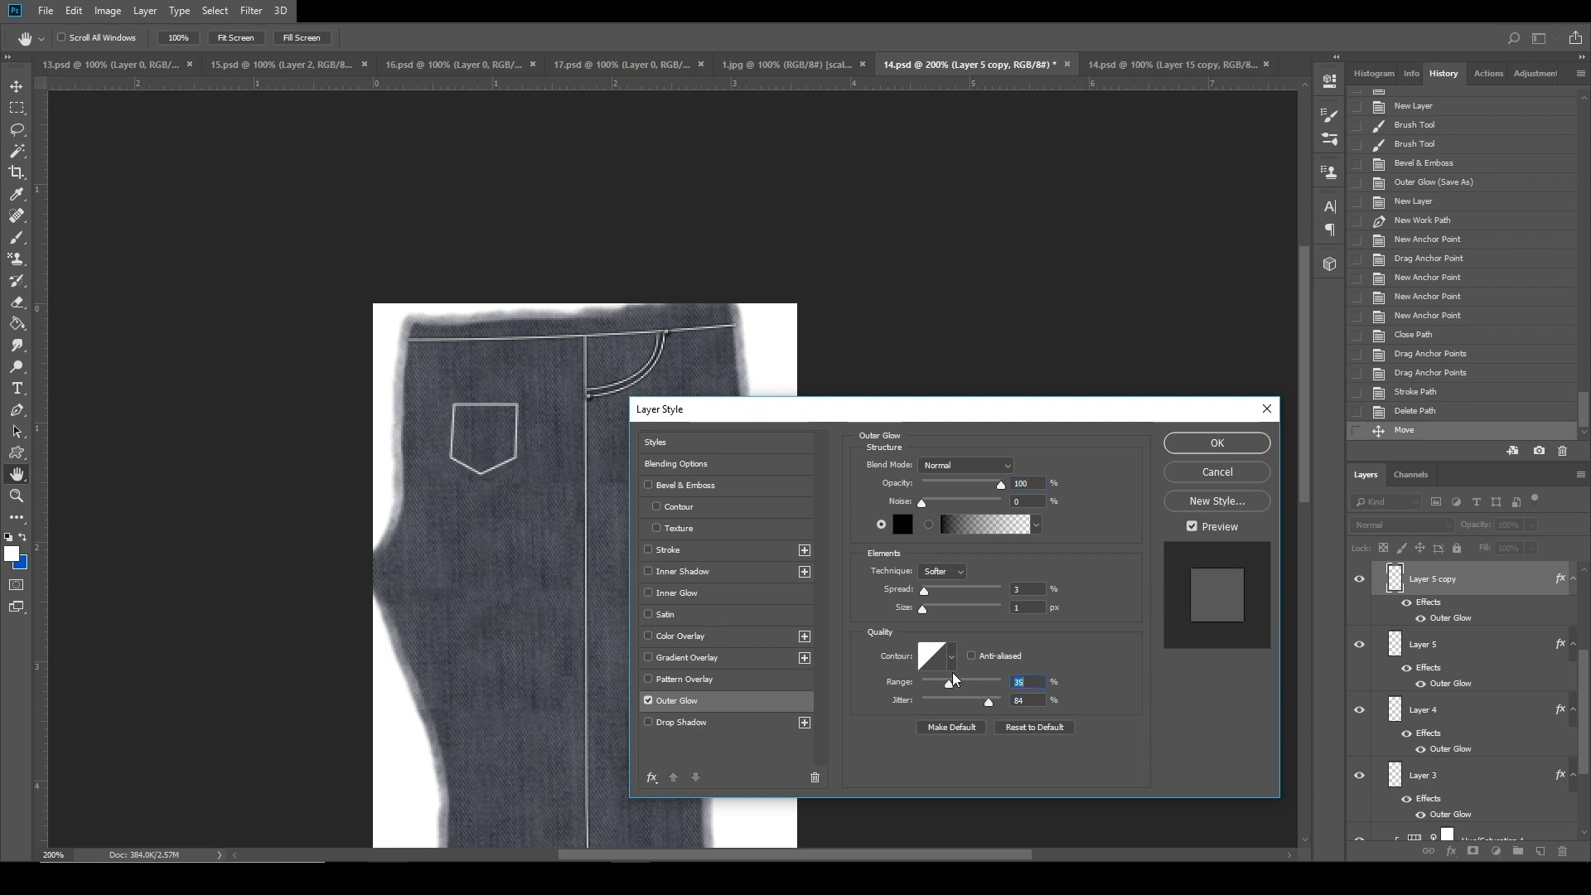
{"action": "mouse_move", "coordinate": [925, 605]}
{"action": "left_mouse_down"}
{"action": "mouse_move", "coordinate": [952, 608]}
{"action": "mouse_move", "coordinate": [921, 608]}
{"action": "left_mouse_up"}
{"action": "left_click", "coordinate": [1203, 474]}
{"action": "key", "text": "v"}
Copy the layer style of Layer 5 copy and paste it onto Layer 7.
{"action": "scroll", "coordinate": [1458, 663], "scroll_direction": "up", "scroll_amount": 3}
{"action": "left_click", "coordinate": [1422, 633]}
{"action": "scroll", "coordinate": [1416, 612], "scroll_direction": "up", "scroll_amount": 1}
{"action": "left_click", "coordinate": [1436, 633]}
{"action": "right_click", "coordinate": [1485, 754]}
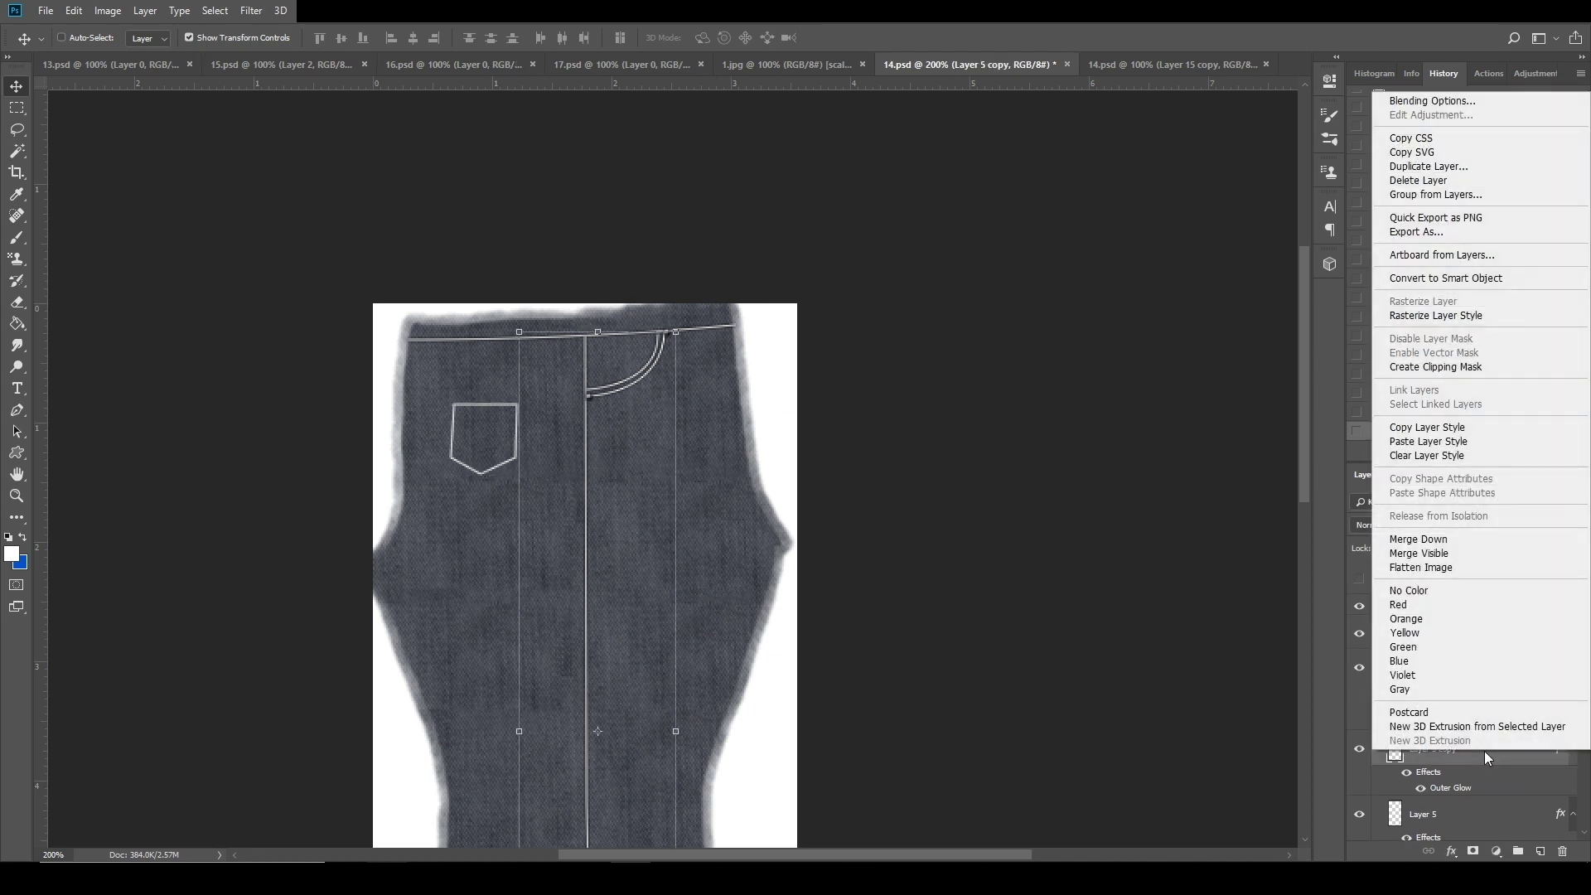
{"action": "left_click", "coordinate": [1461, 429]}
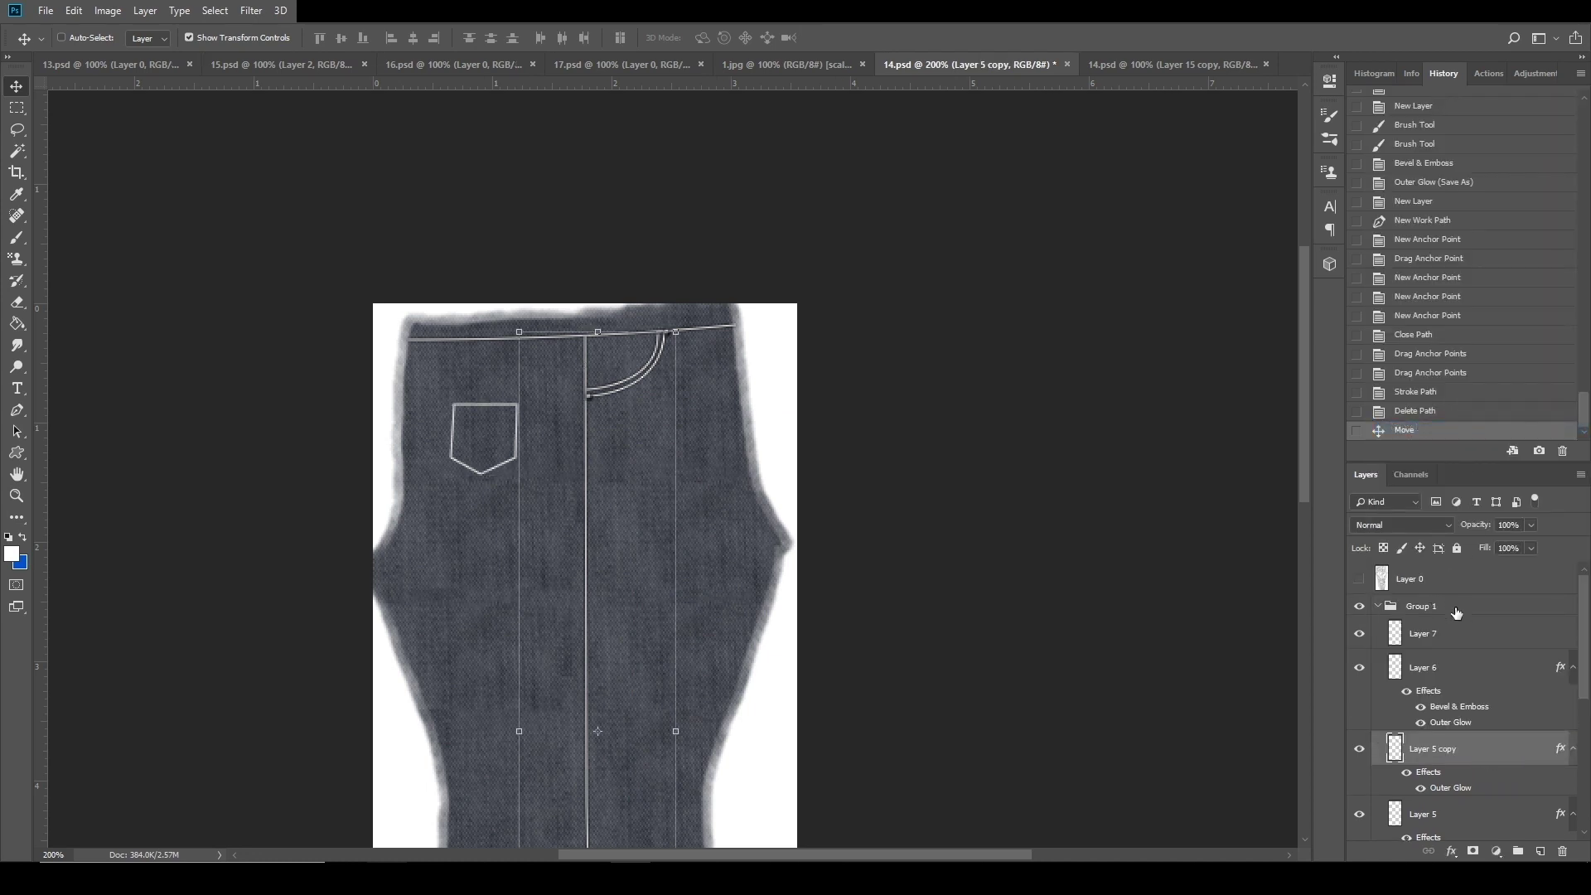
{"action": "right_click", "coordinate": [1461, 634]}
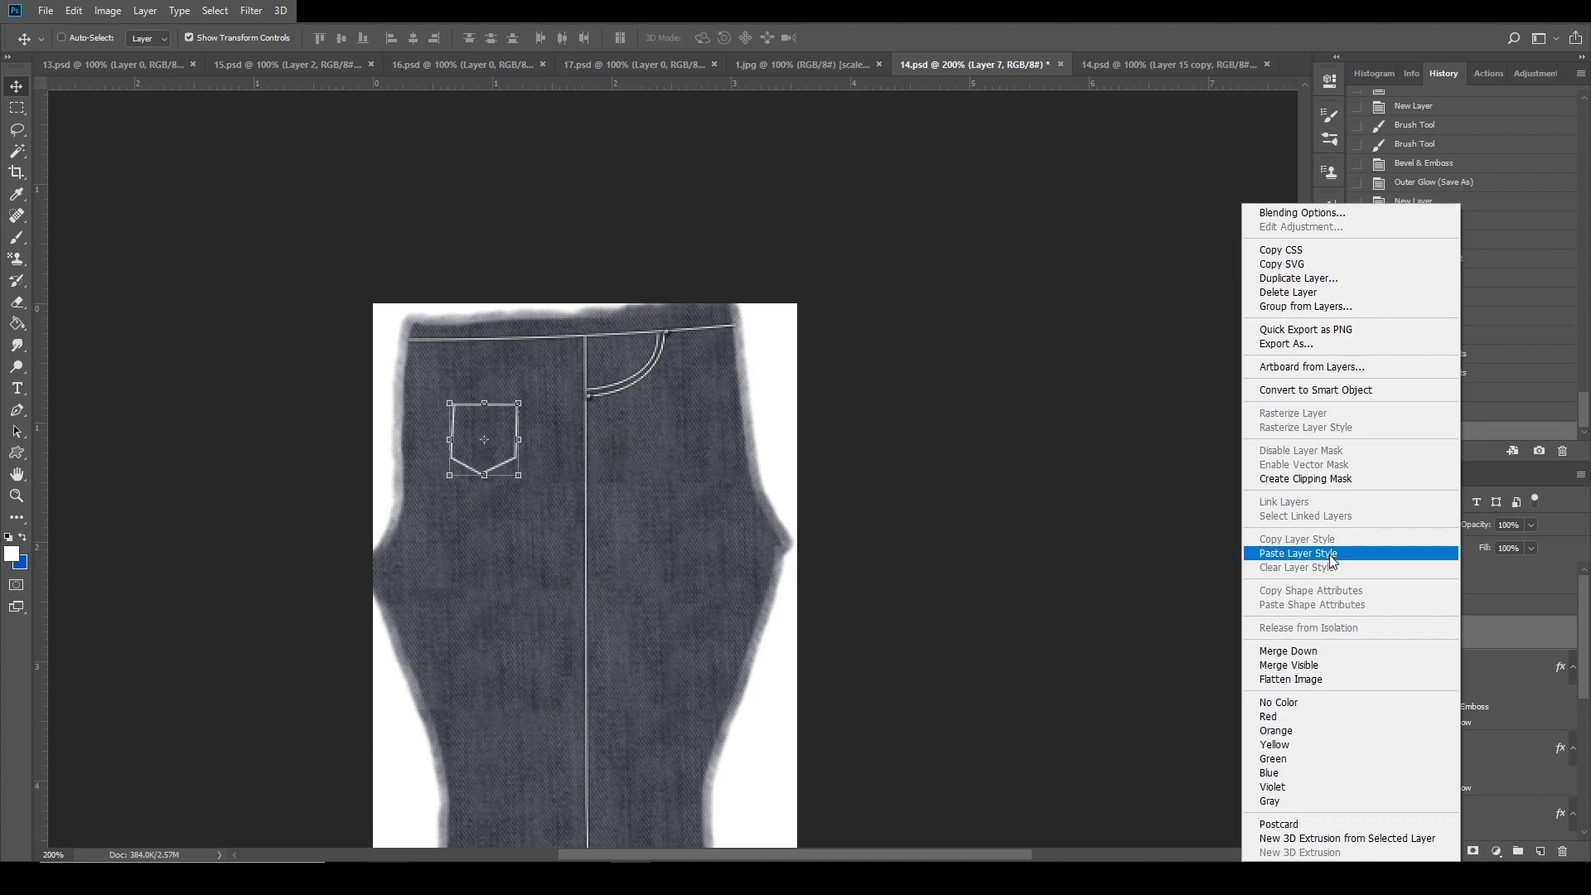
{"action": "left_click", "coordinate": [1325, 561]}
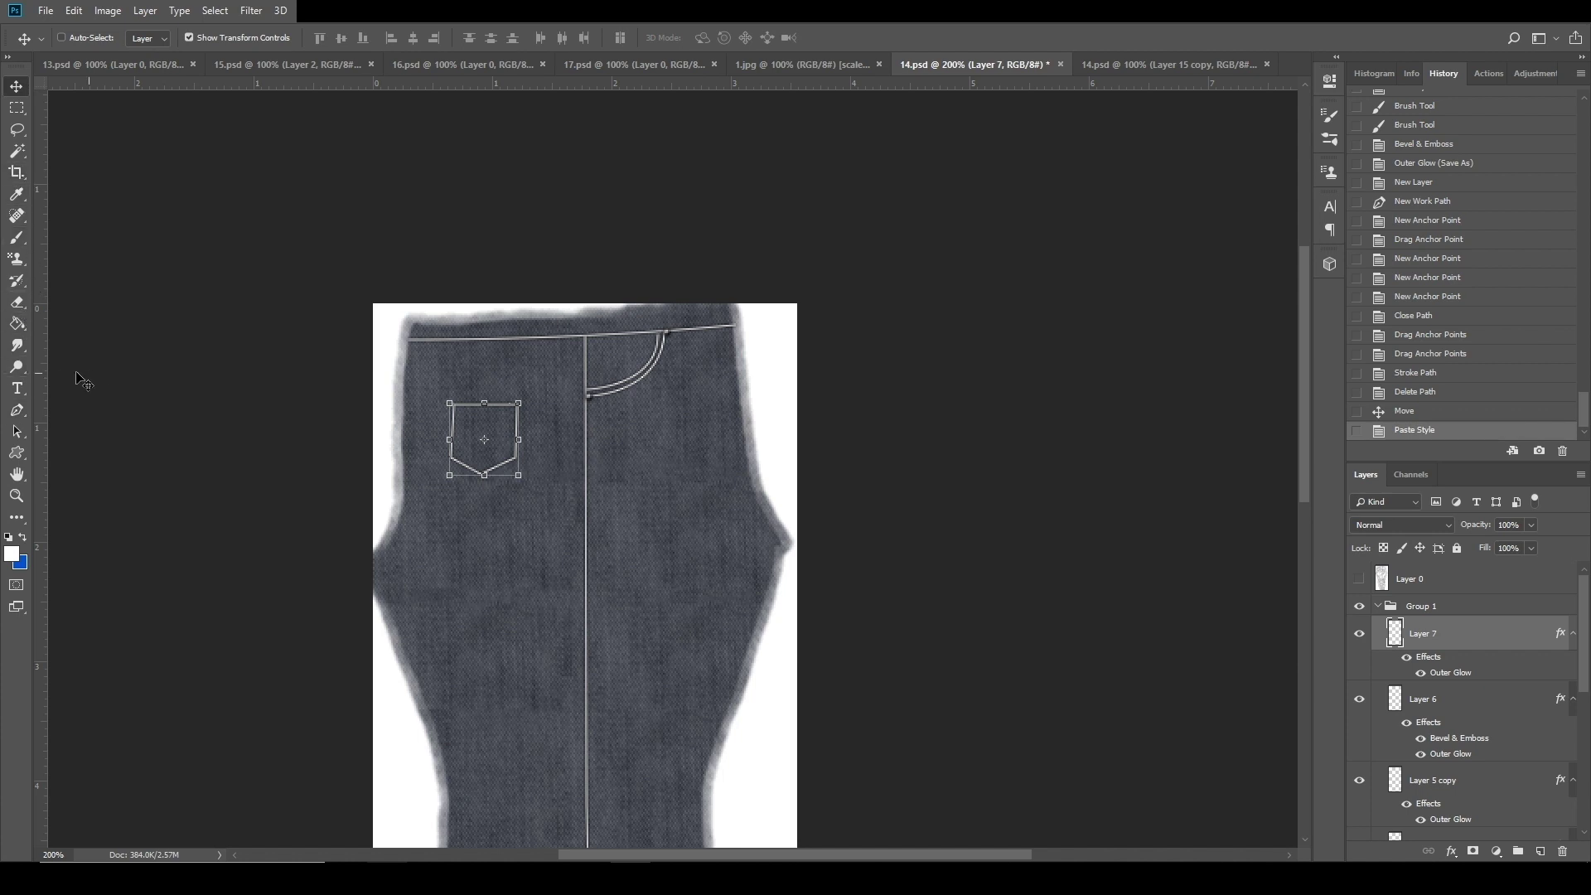
Draw a horizontal path just below the back pocket's top edge, stroke it with the Brush on Layer 7, and delete the path.
{"action": "left_click", "coordinate": [18, 410]}
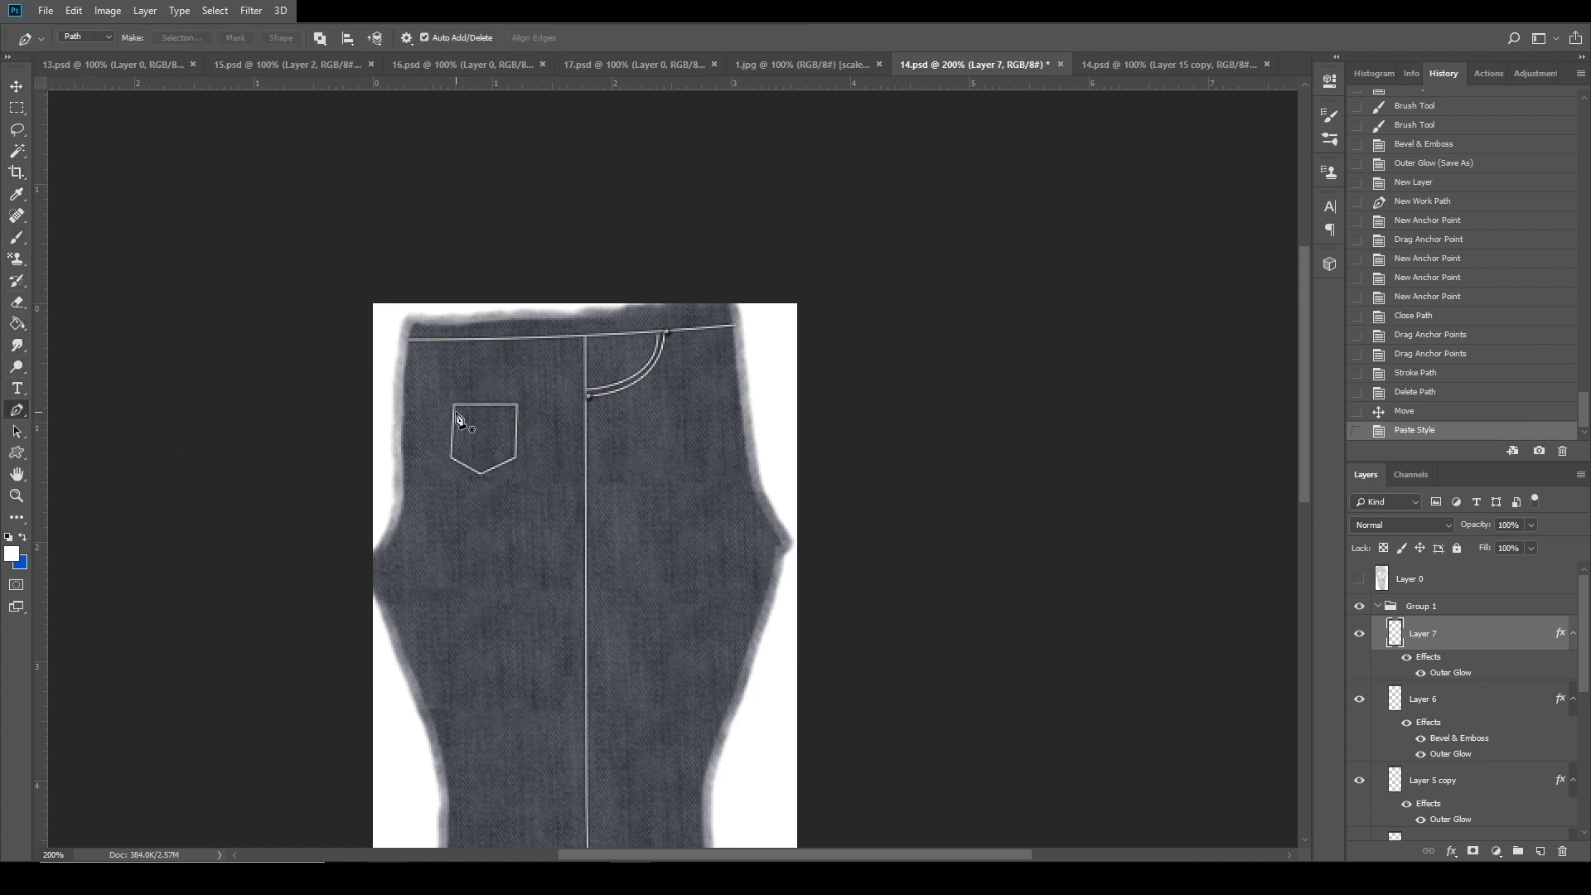
{"action": "left_click", "coordinate": [454, 411]}
{"action": "left_click", "coordinate": [518, 410]}
{"action": "right_click", "coordinate": [518, 410]}
{"action": "left_click", "coordinate": [597, 551]}
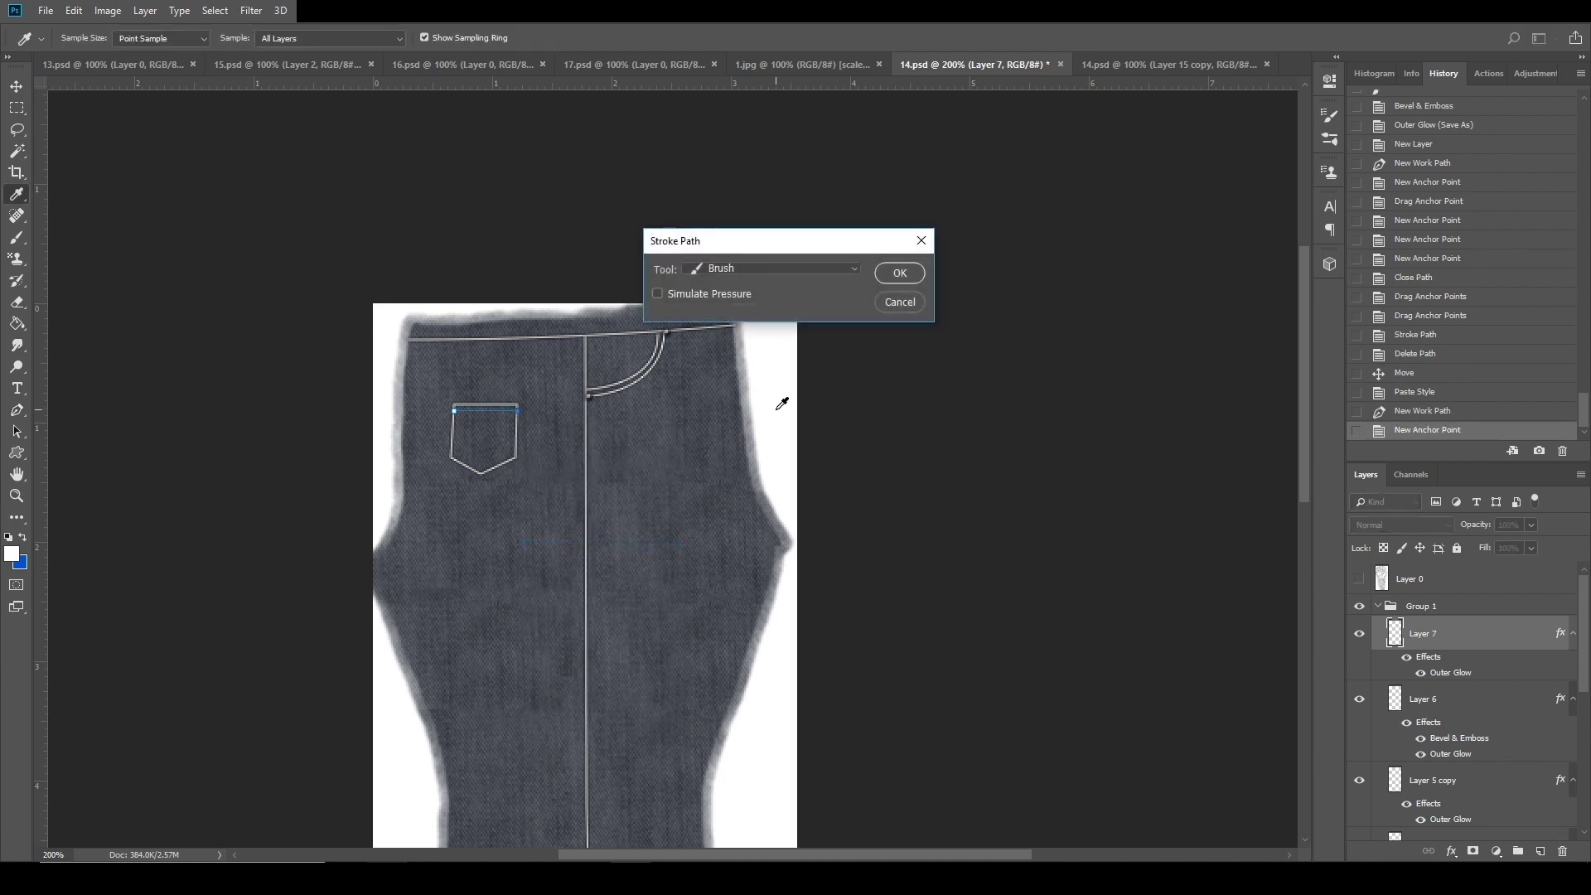
{"action": "left_click", "coordinate": [900, 274]}
{"action": "right_click", "coordinate": [525, 448]}
{"action": "left_click", "coordinate": [577, 470]}
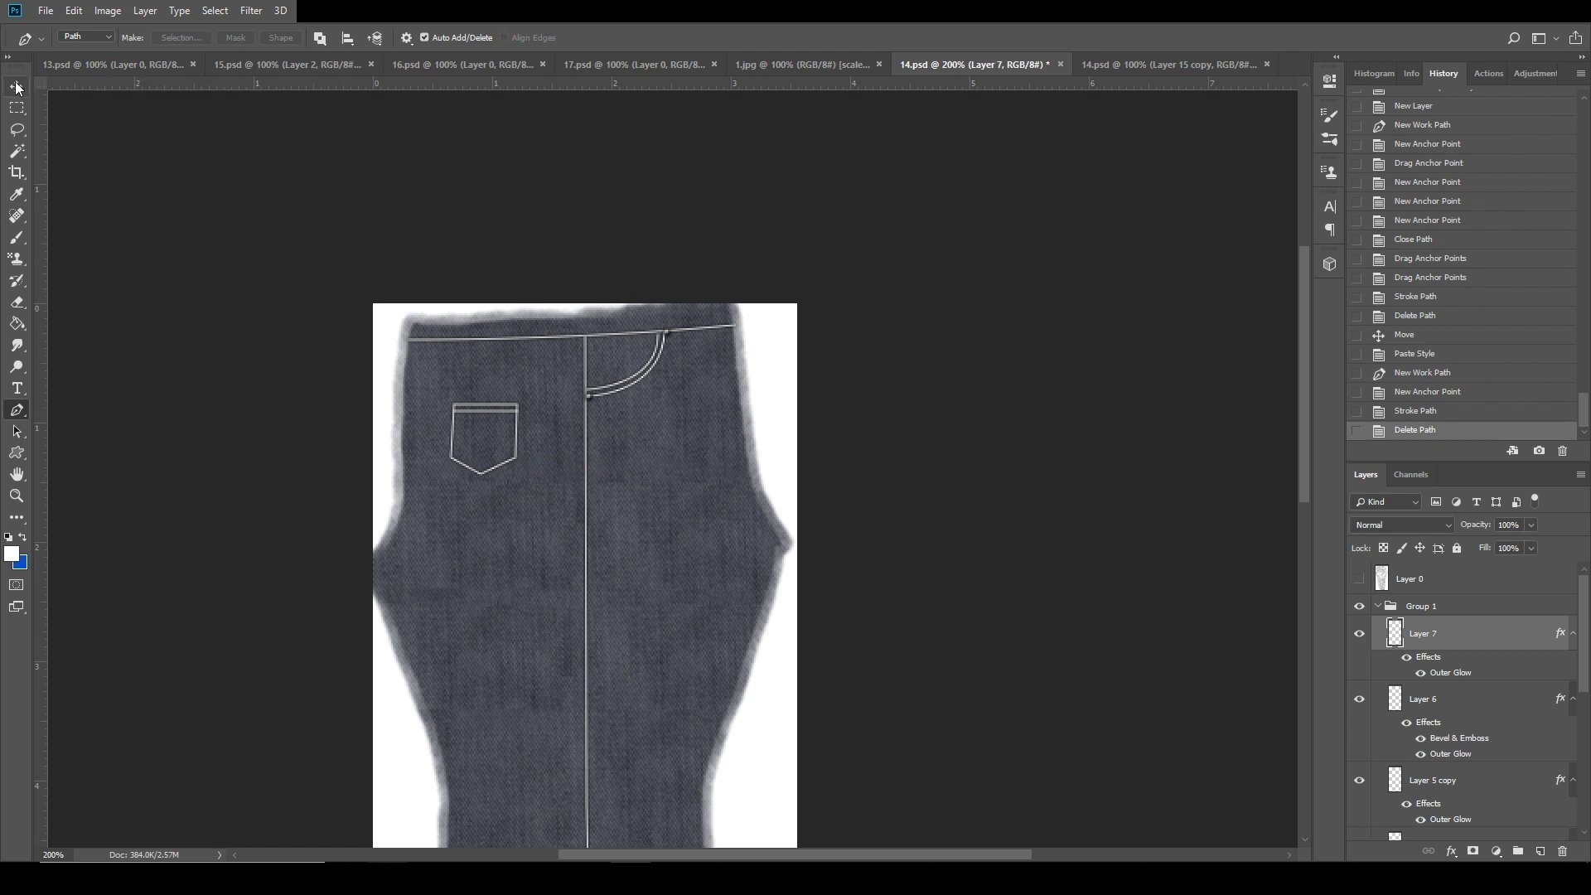
Save the updated leg texture as the JPEG file 14.jpg in the Textures folder.
{"action": "left_click", "coordinate": [46, 11]}
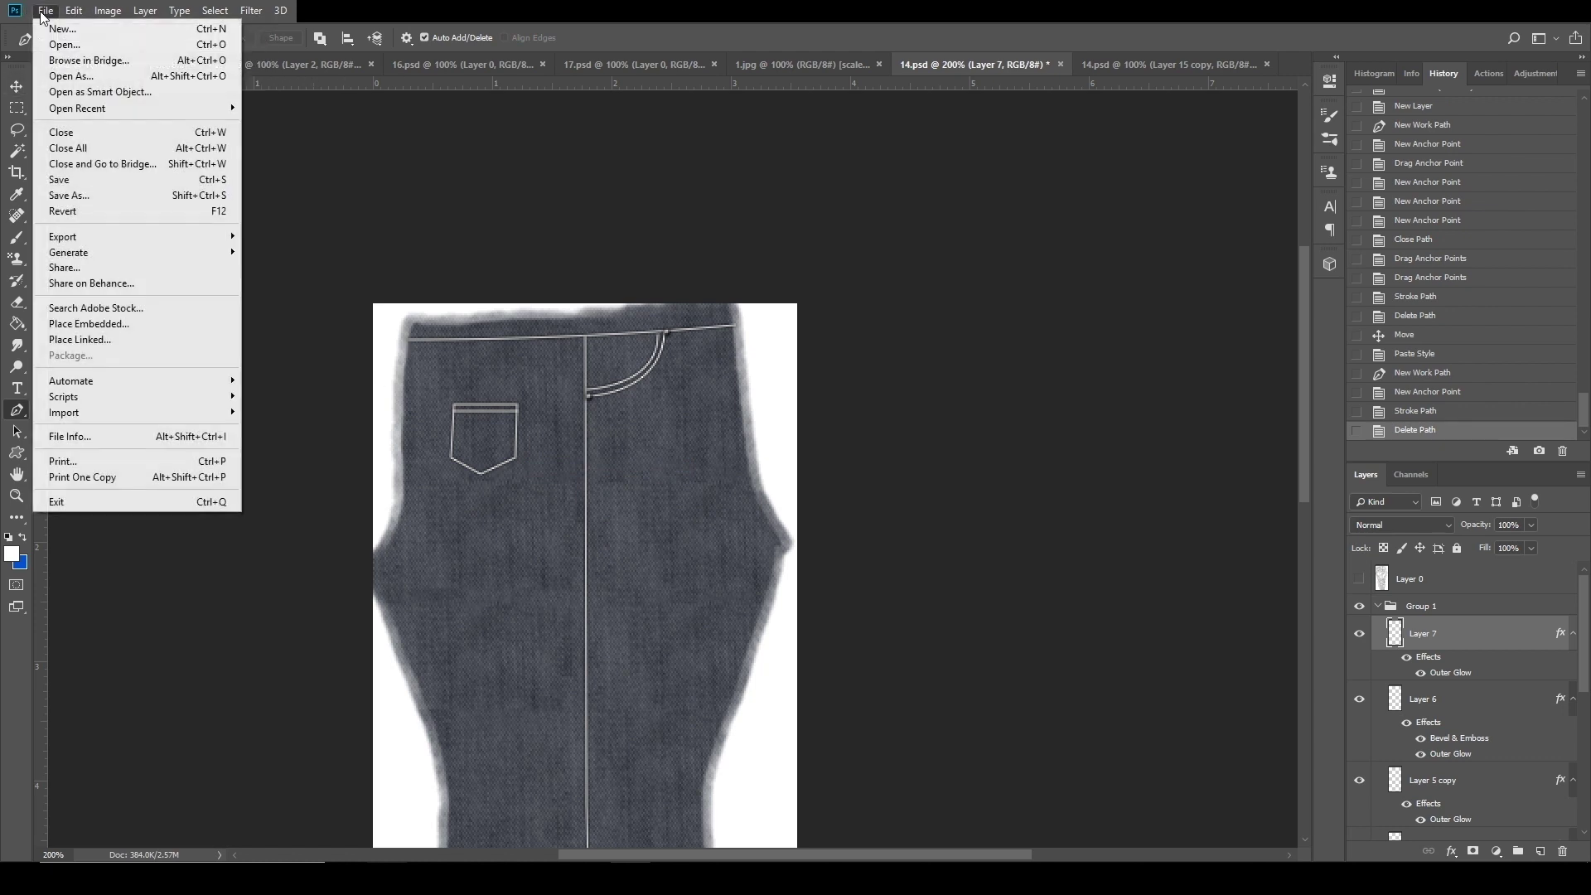
{"action": "left_click", "coordinate": [93, 199]}
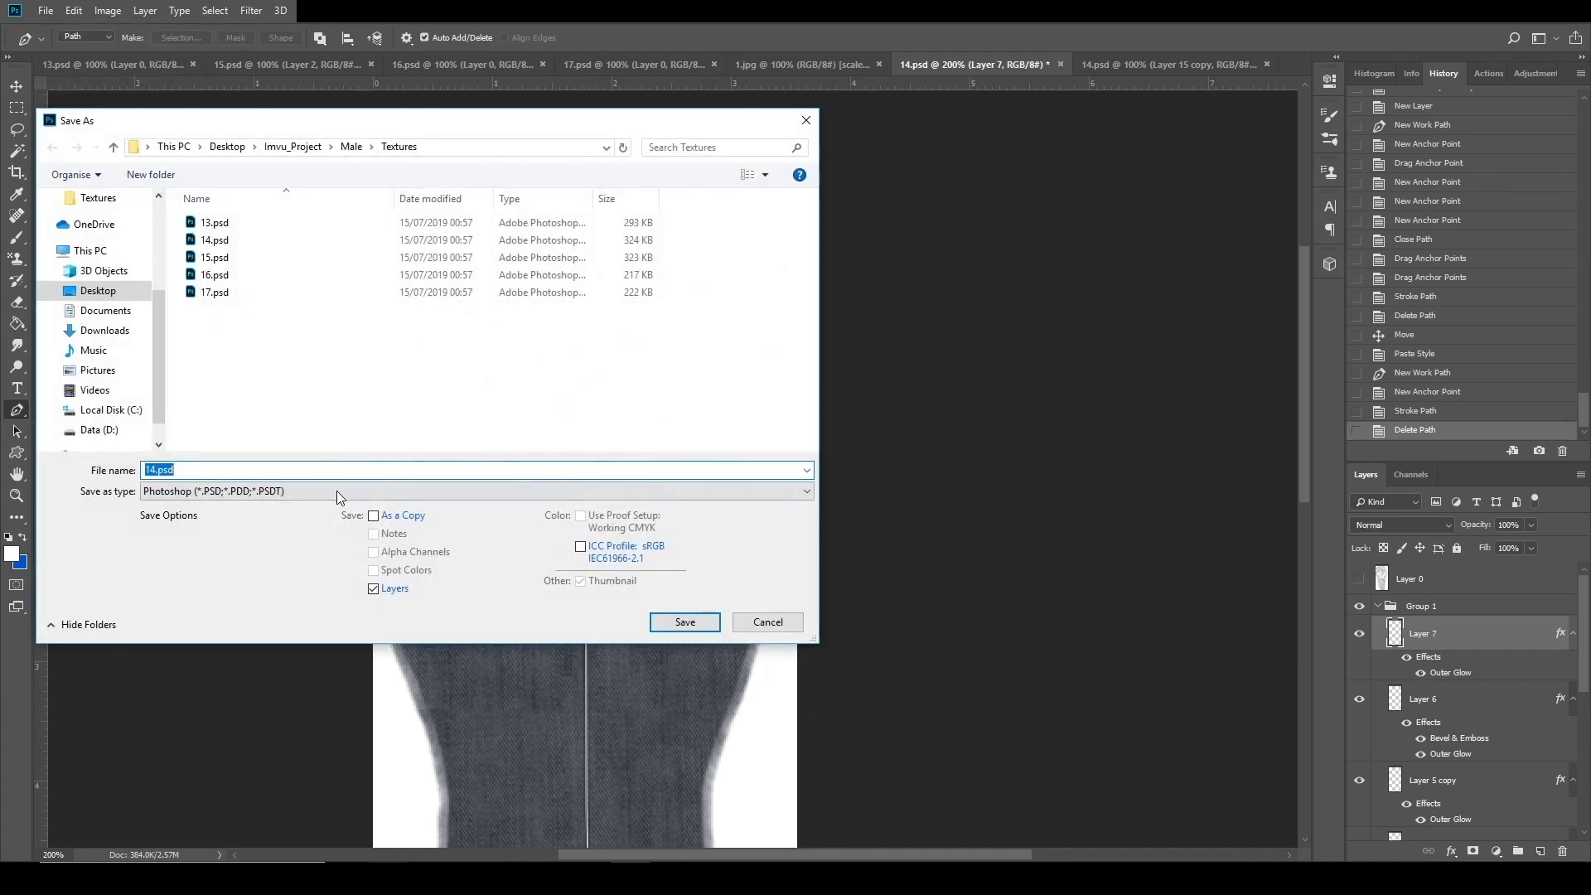
{"action": "left_click", "coordinate": [344, 492]}
{"action": "left_click", "coordinate": [194, 621]}
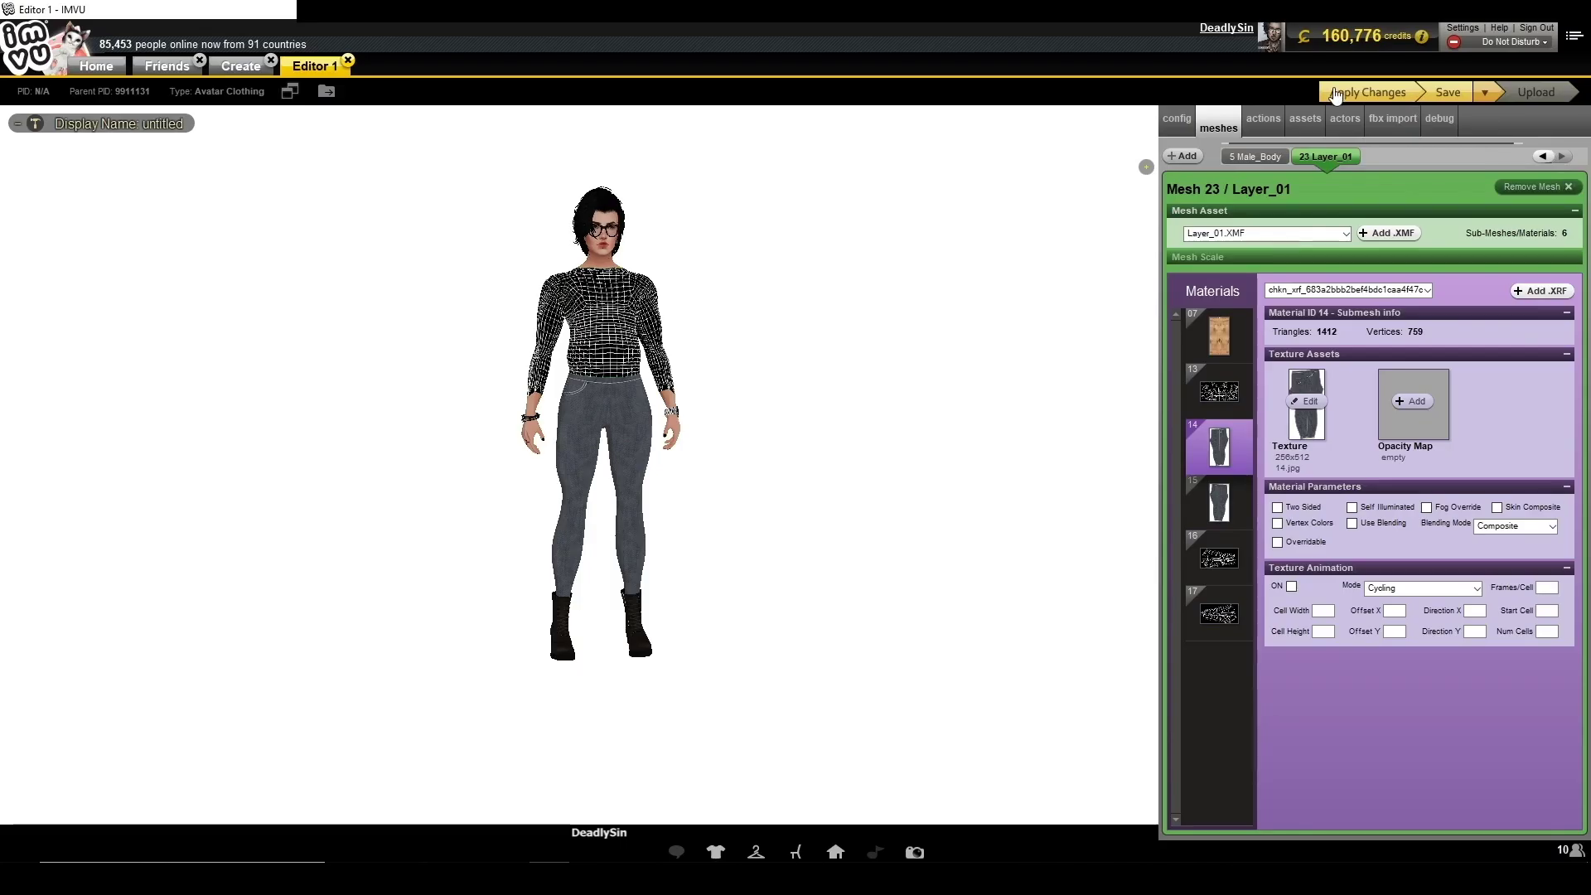
Switch to the IMVU editor, apply the changes, and examine the back pocket from behind on the avatar.
{"action": "left_click", "coordinate": [1335, 93]}
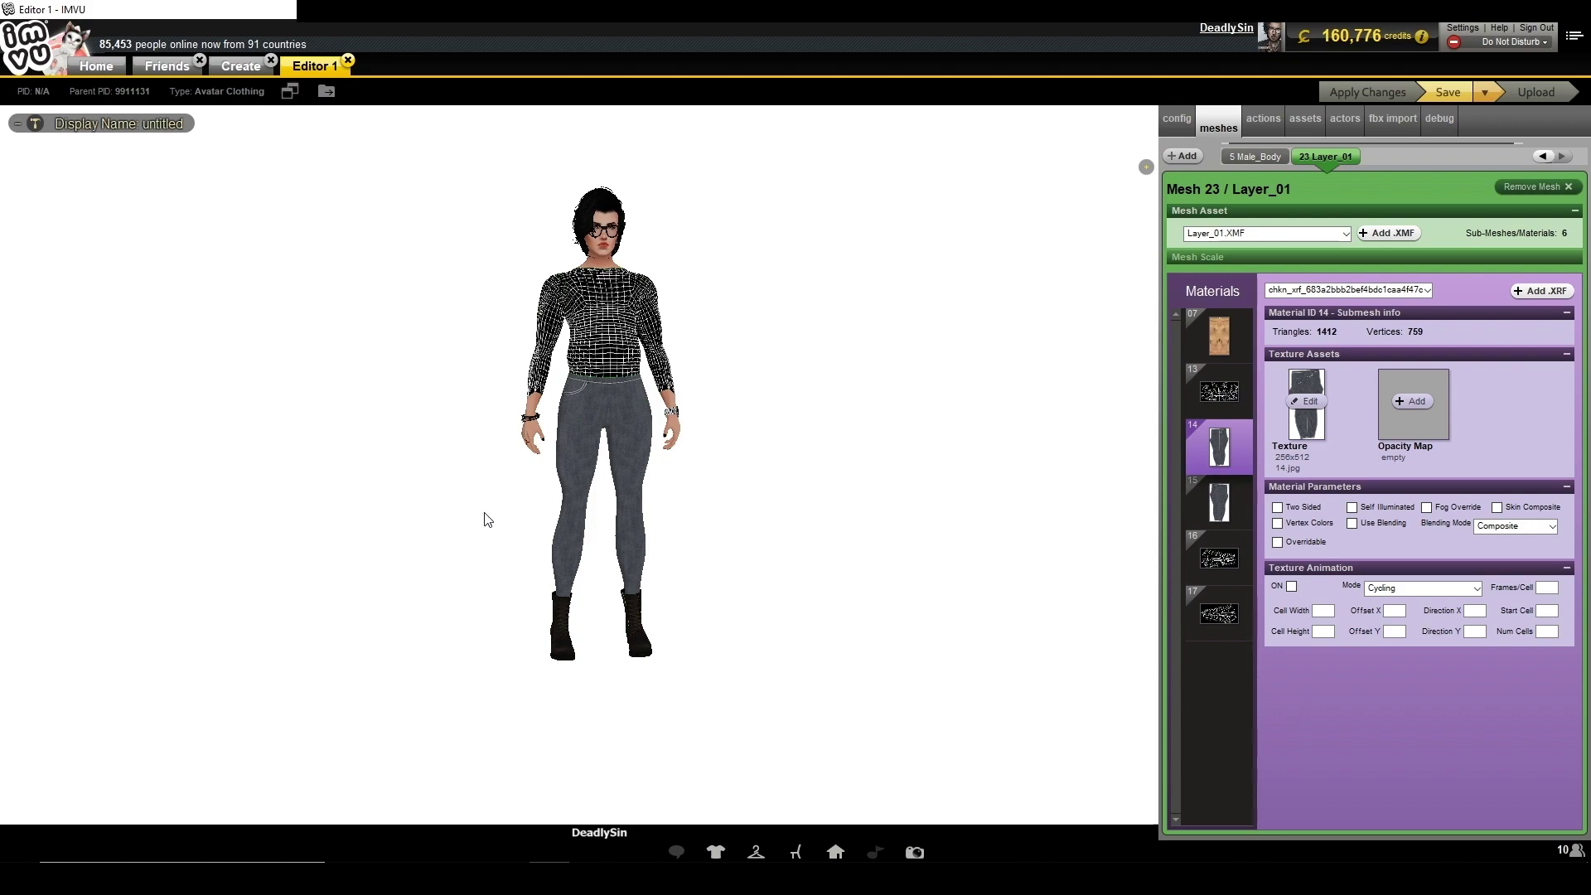
{"action": "left_click_drag", "start_coordinate": [557, 537], "coordinate": [725, 537]}
{"action": "scroll", "coordinate": [725, 537], "scroll_direction": "up", "scroll_amount": 8}
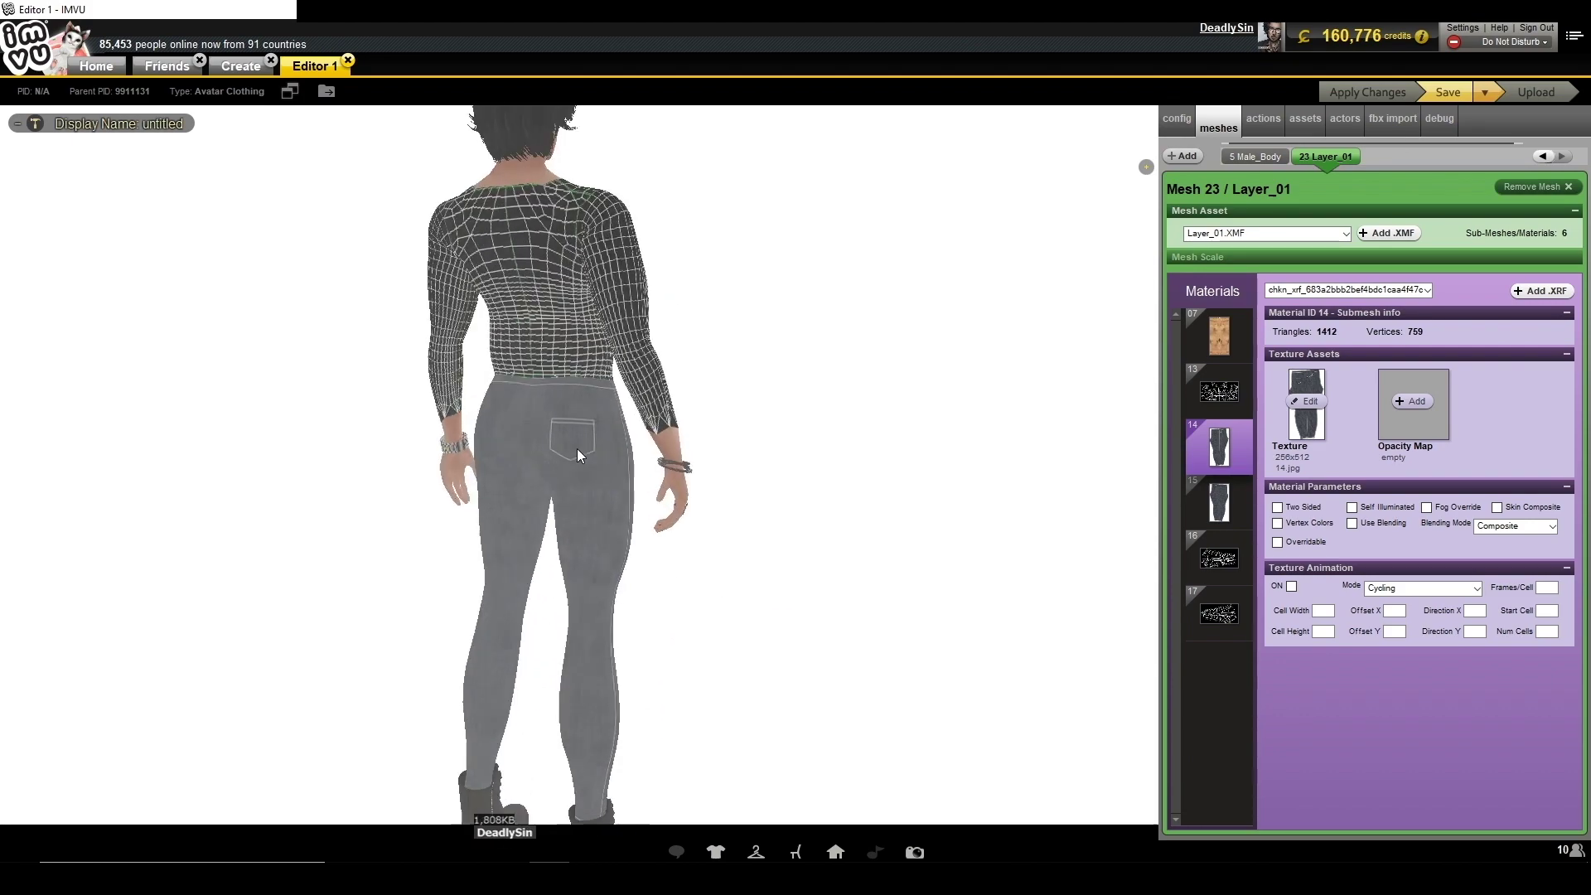
Return to Photoshop and nudge the back pocket on Layer 7 a few pixels up toward the waistband.
{"action": "key", "text": "alt+Tab"}
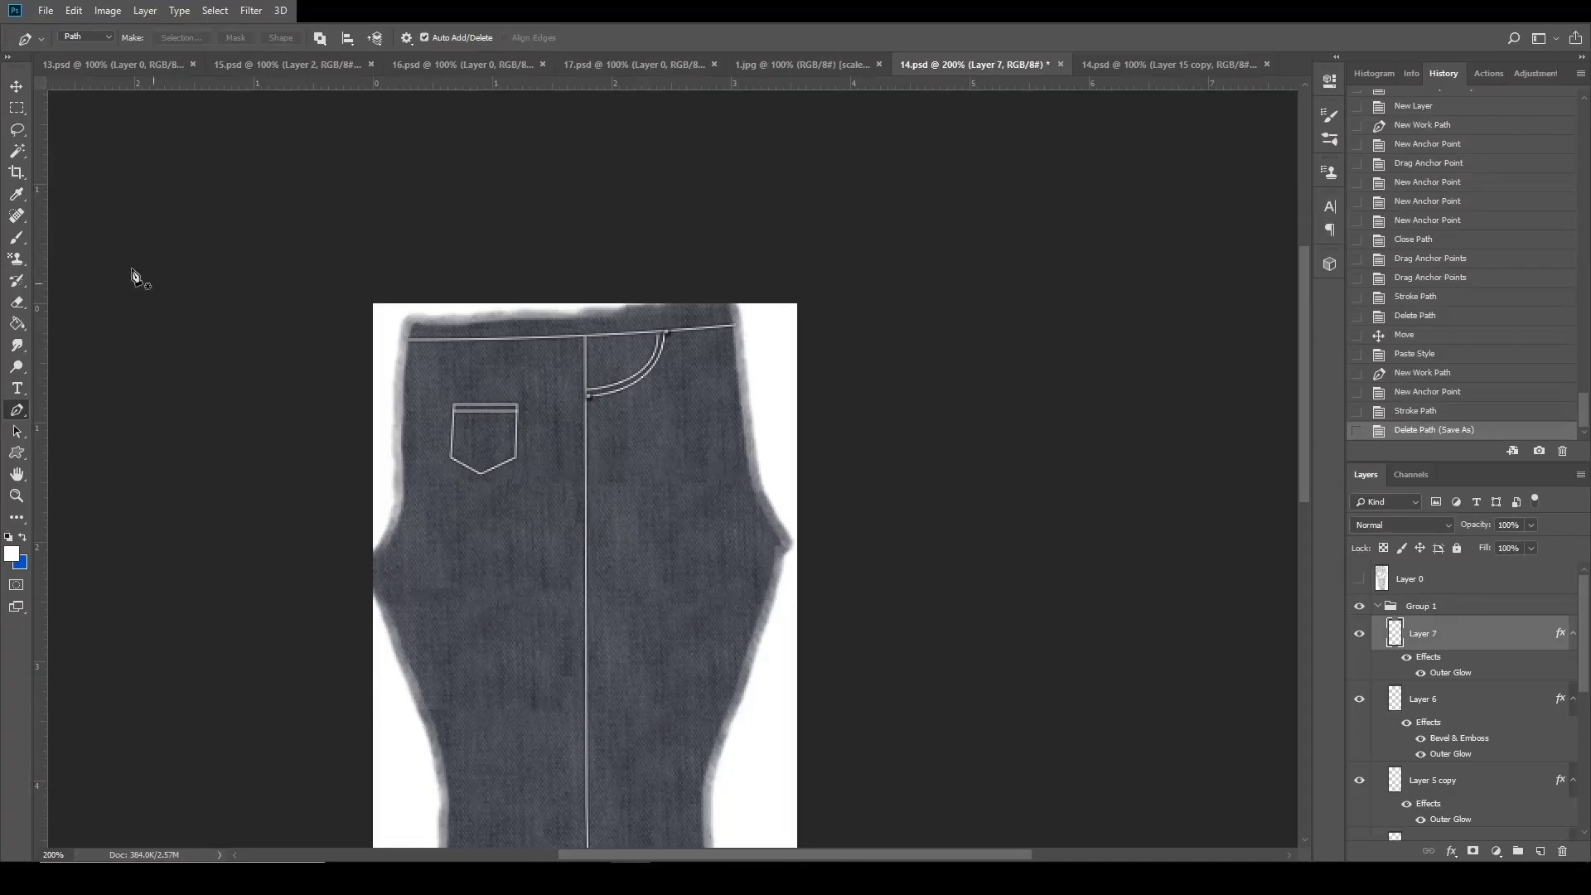
{"action": "left_click", "coordinate": [20, 90]}
{"action": "key", "text": "Up"}
{"action": "key", "text": "Up"}
{"action": "key", "text": "Up"}
{"action": "key", "text": "Up"}
{"action": "key", "text": "Up"}
{"action": "key", "text": "Up"}
{"action": "key", "text": "Up"}
{"action": "key", "text": "Up"}
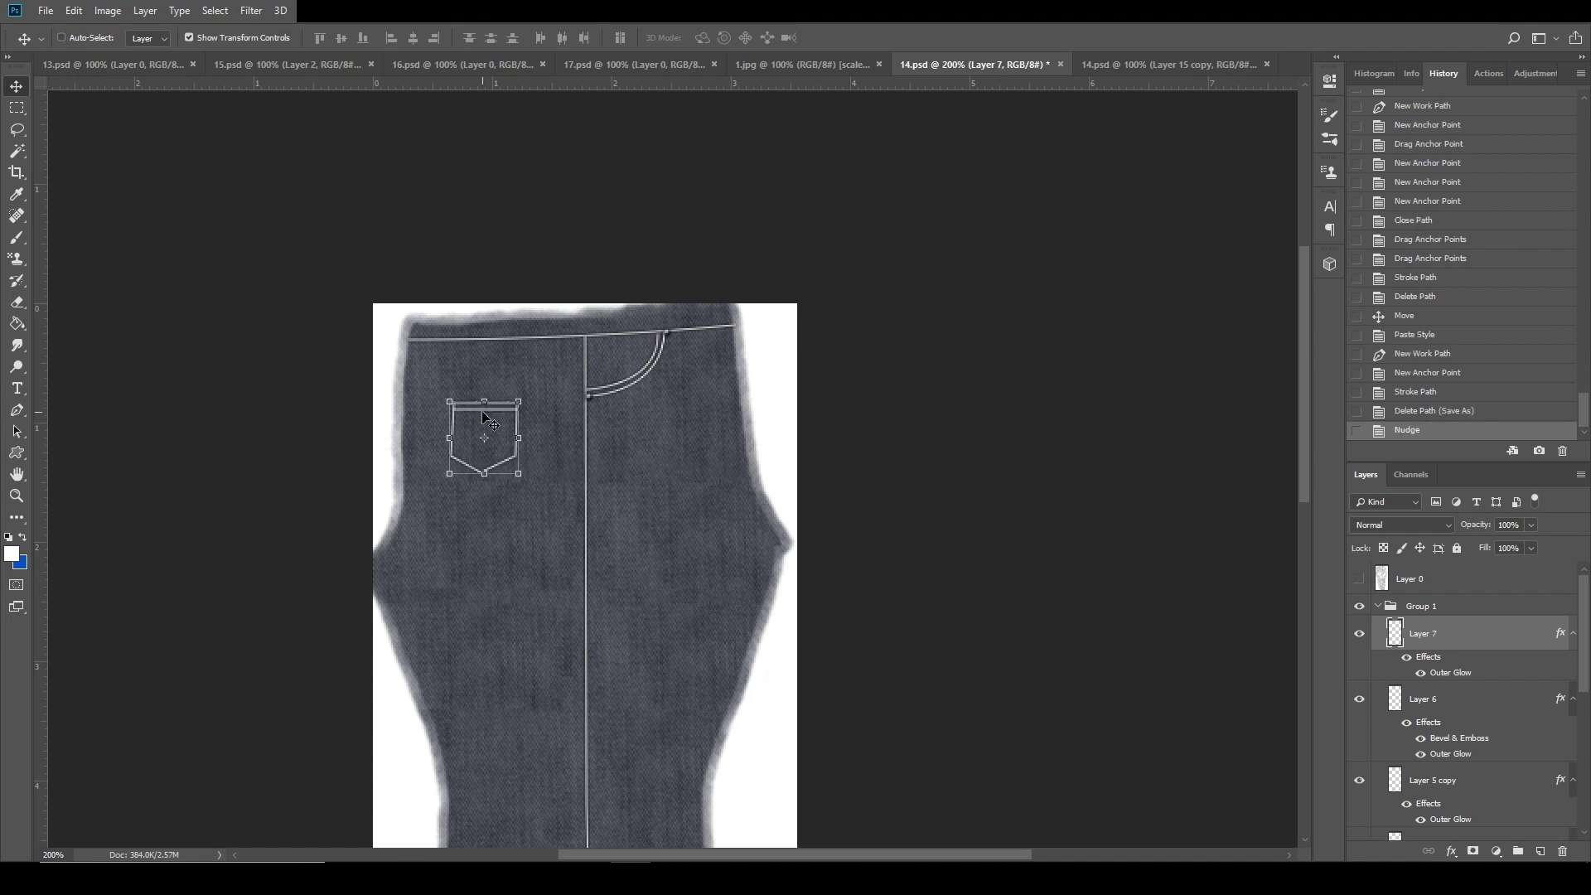
{"action": "key", "text": "Down"}
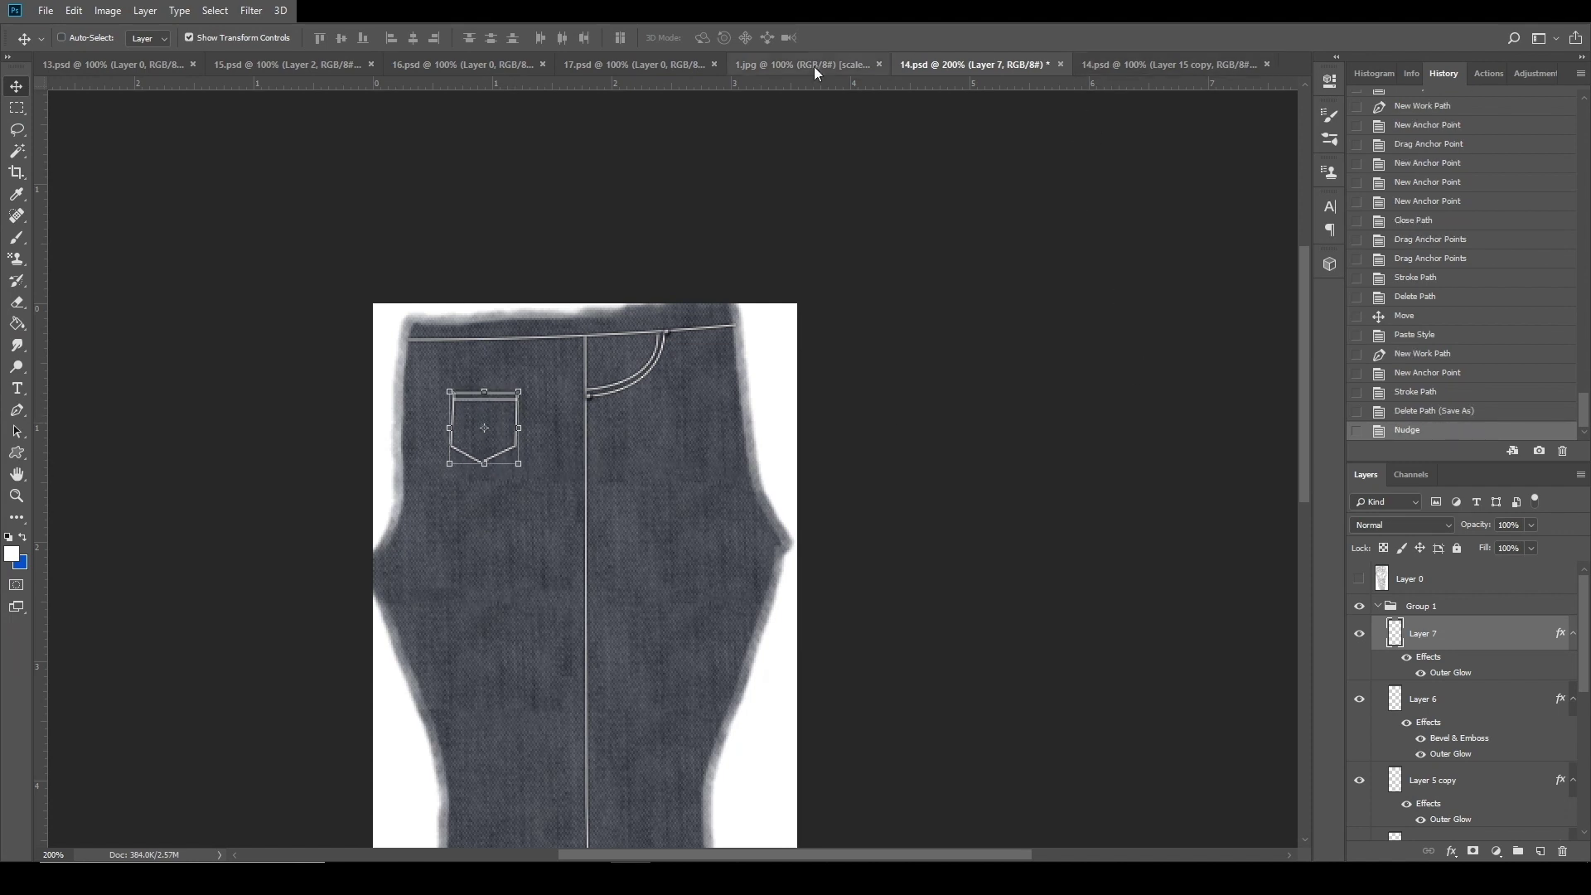
{"action": "key", "text": "Down"}
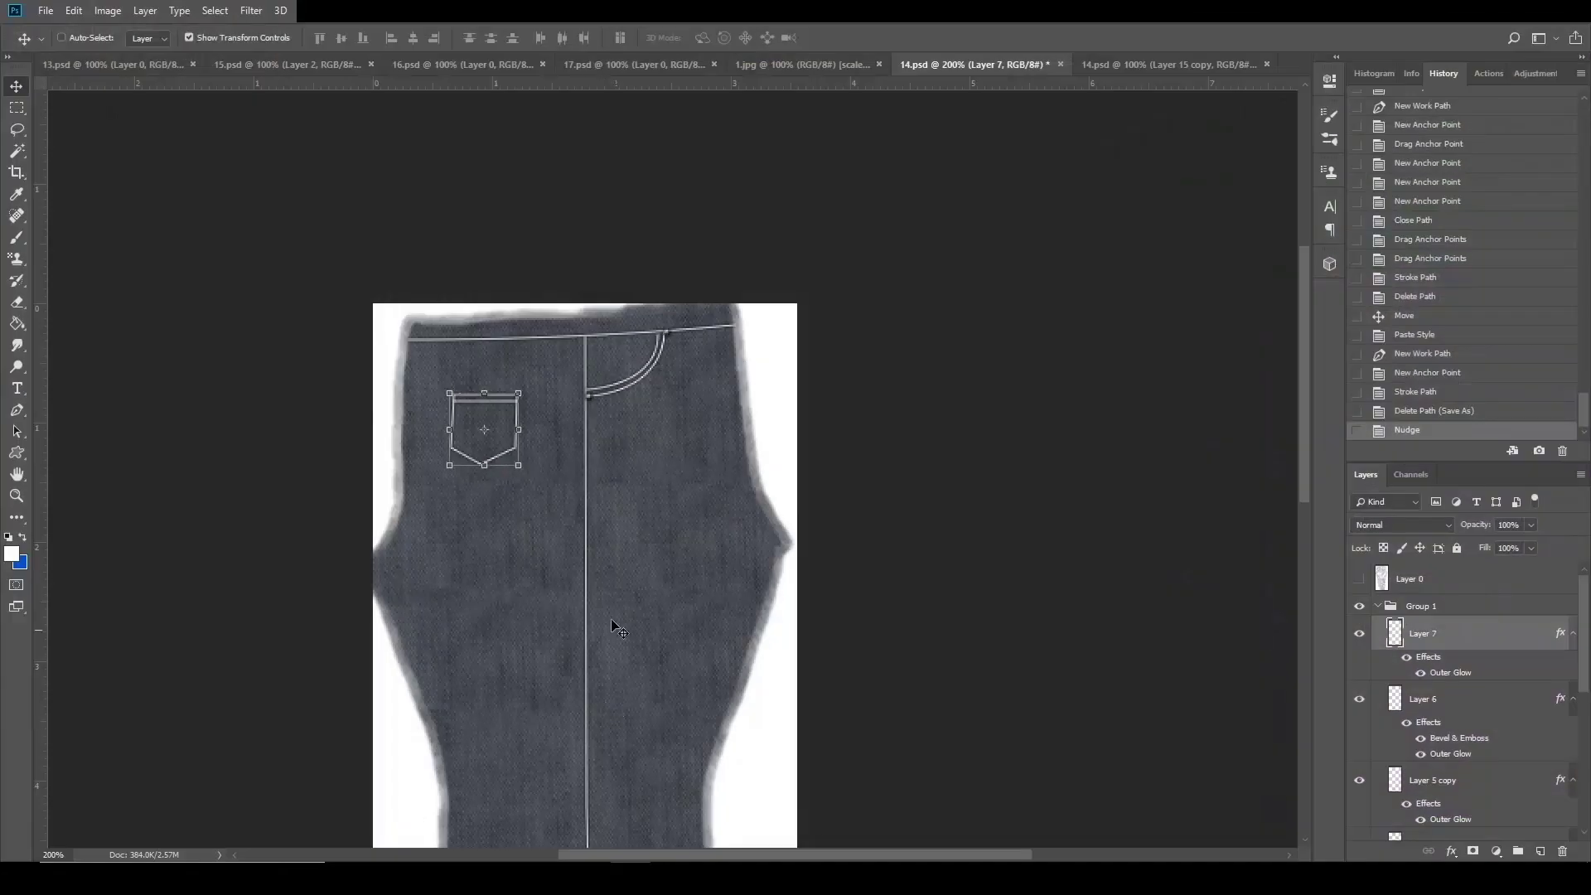
Enlarge the back pocket to about 124% width and 123% height, and shift it 5 px down.
{"action": "left_click_drag", "start_coordinate": [519, 393], "coordinate": [535, 376]}
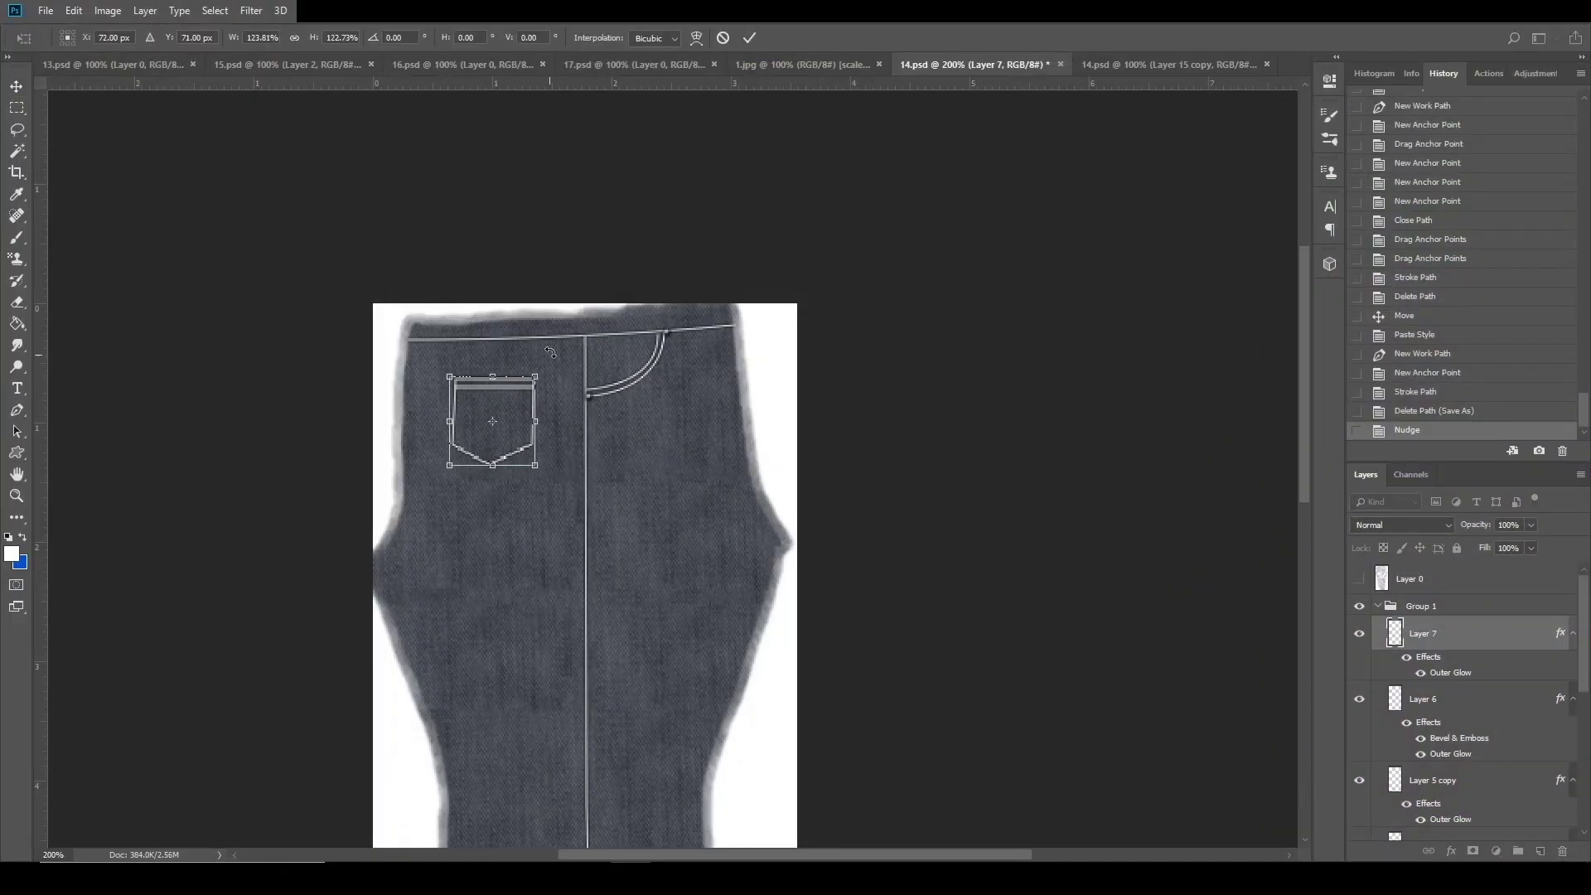
{"action": "key", "text": "Down"}
{"action": "key", "text": "Down"}
{"action": "key", "text": "Down"}
{"action": "key", "text": "Down"}
{"action": "key", "text": "Down"}
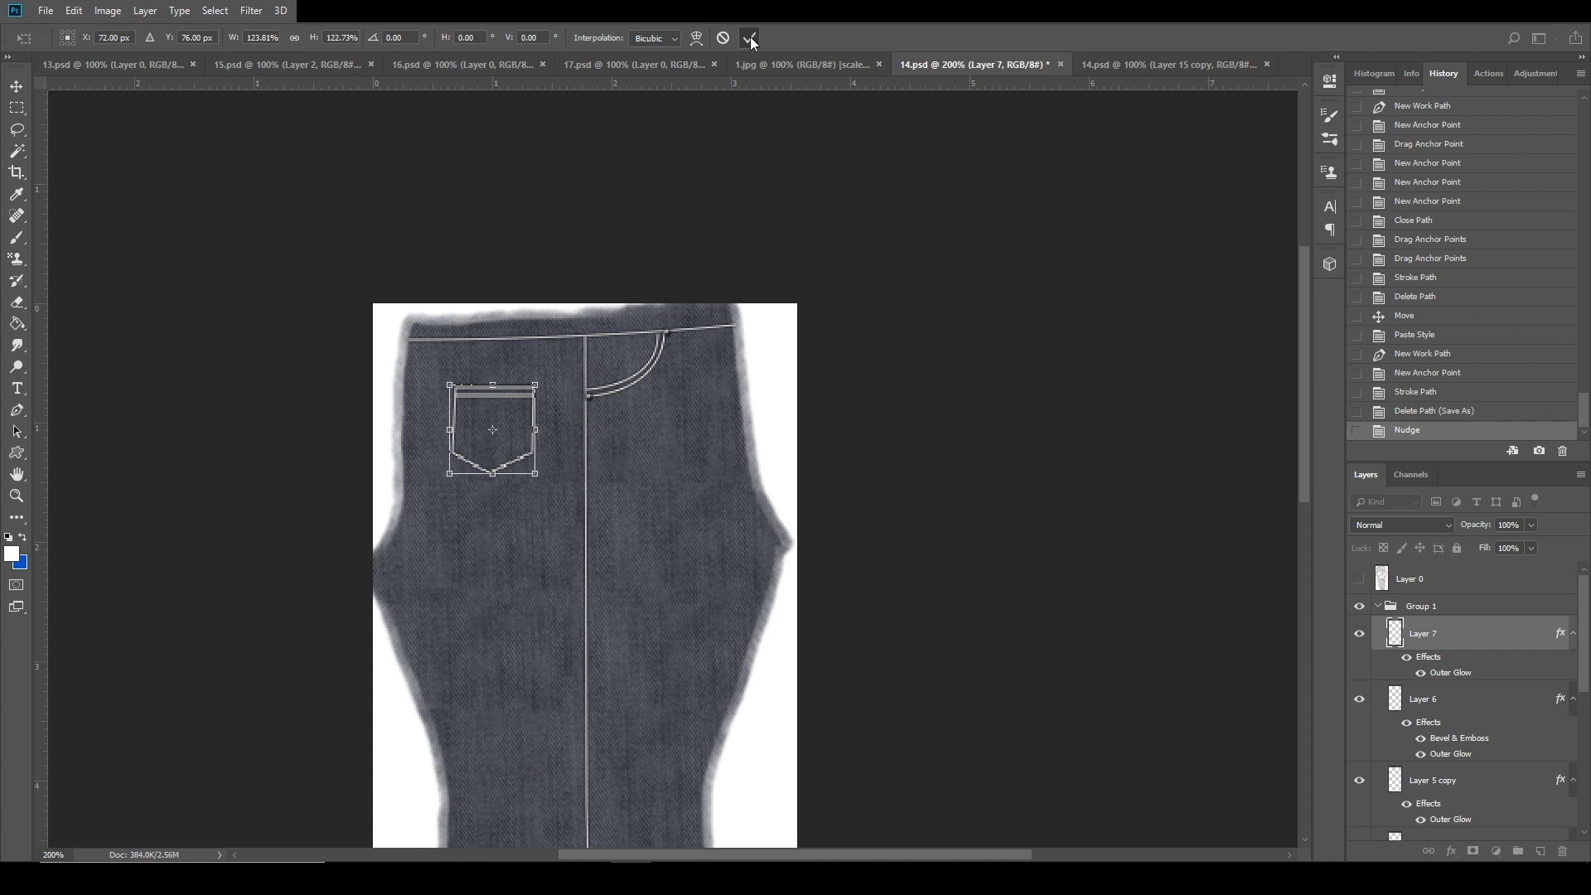
{"action": "left_click", "coordinate": [749, 37]}
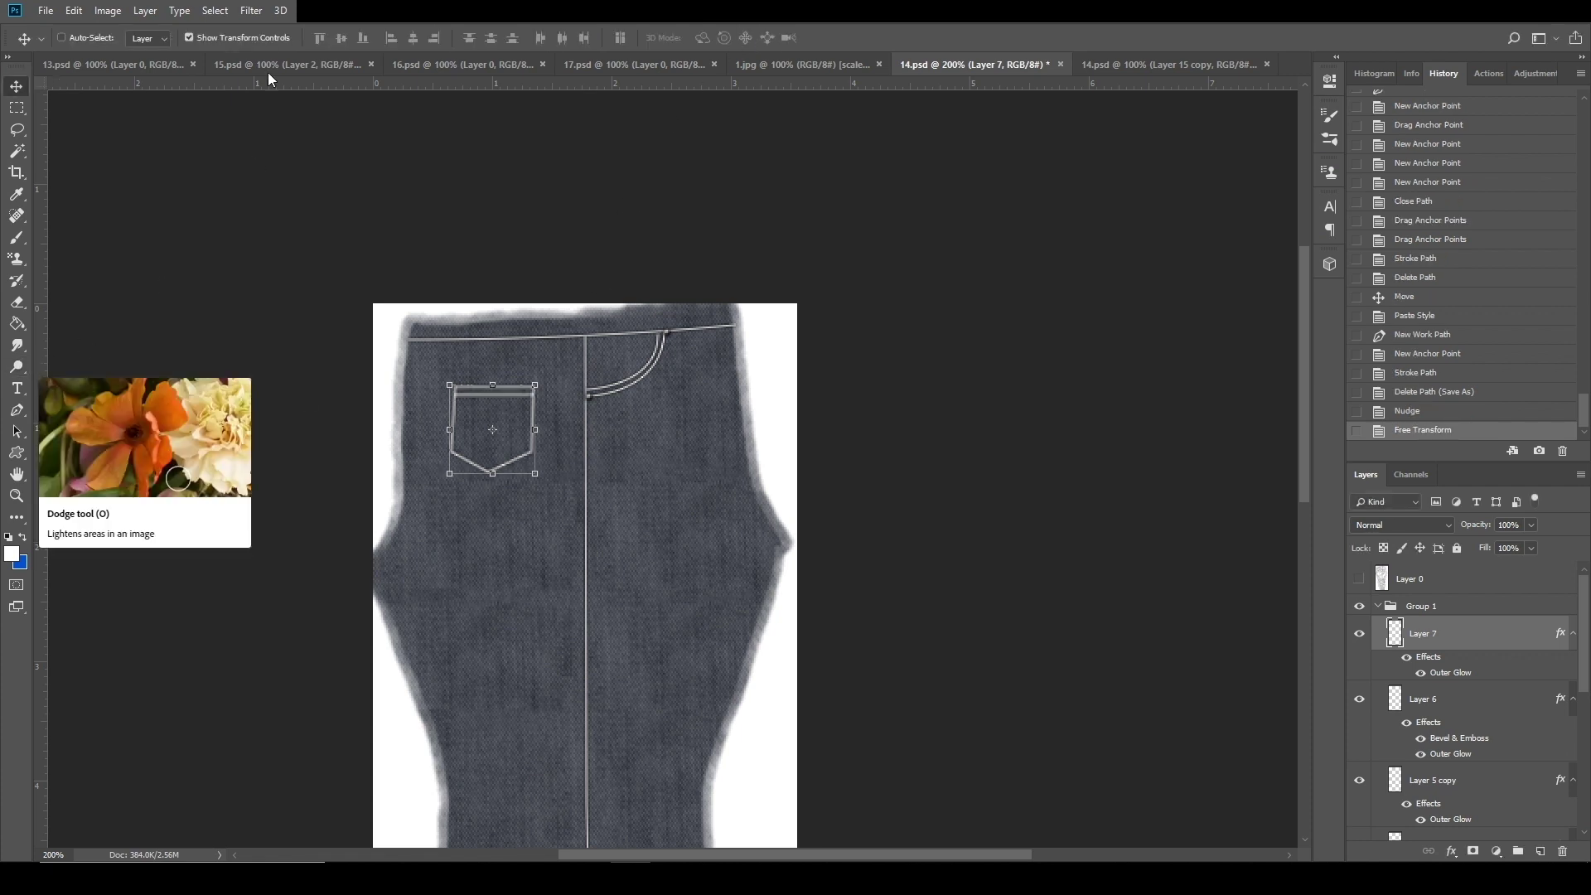
Apply the Sharpen filter to the enlarged back pocket on Layer 7.
{"action": "left_click", "coordinate": [251, 10]}
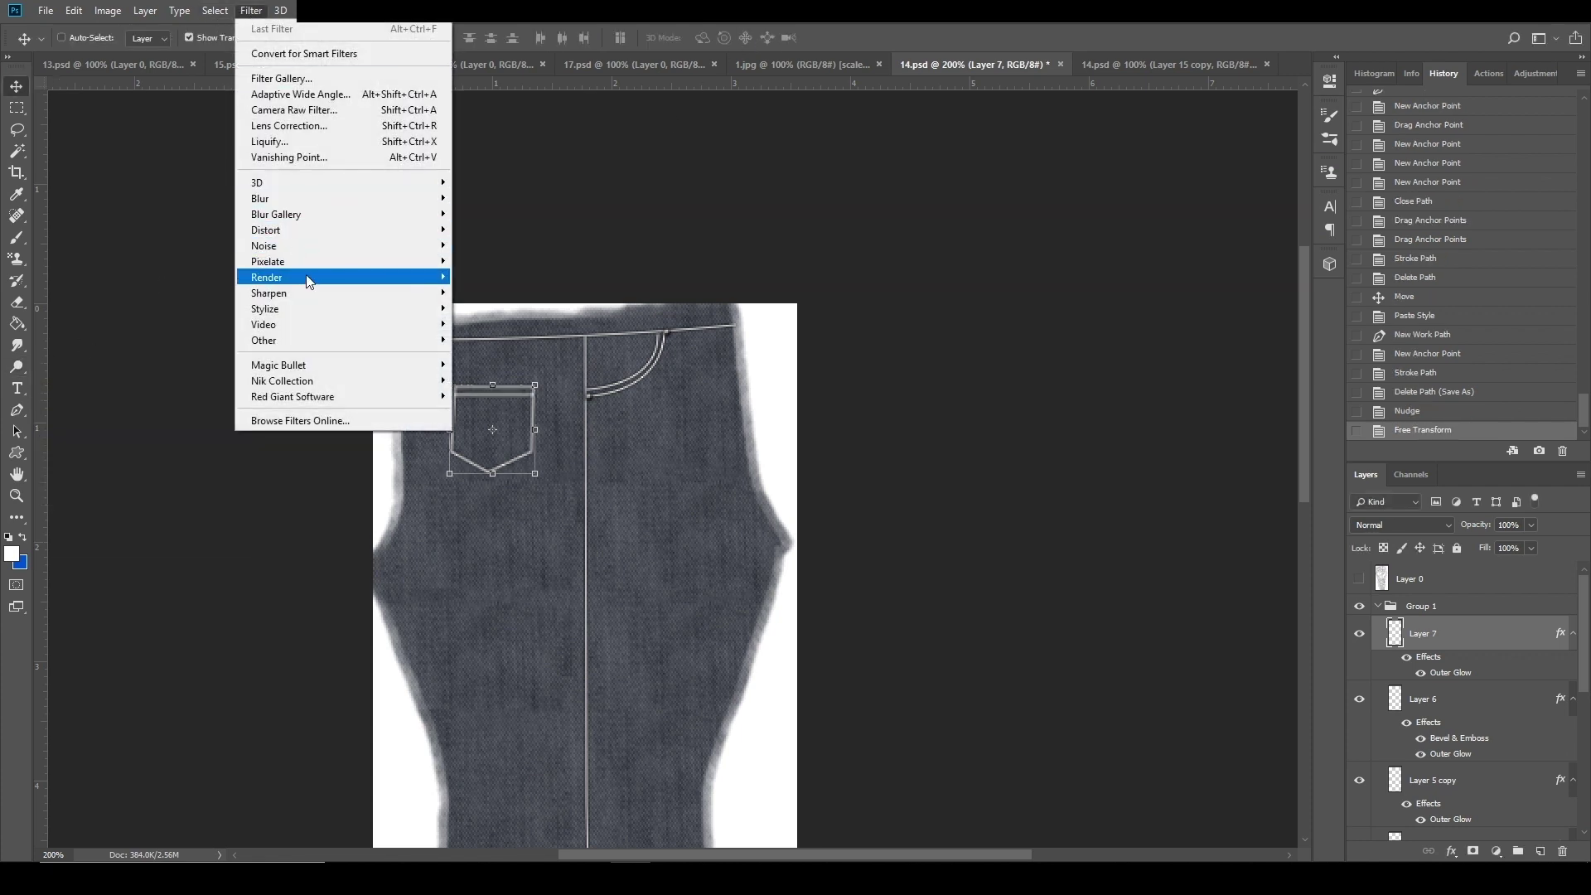
{"action": "mouse_move", "coordinate": [340, 293]}
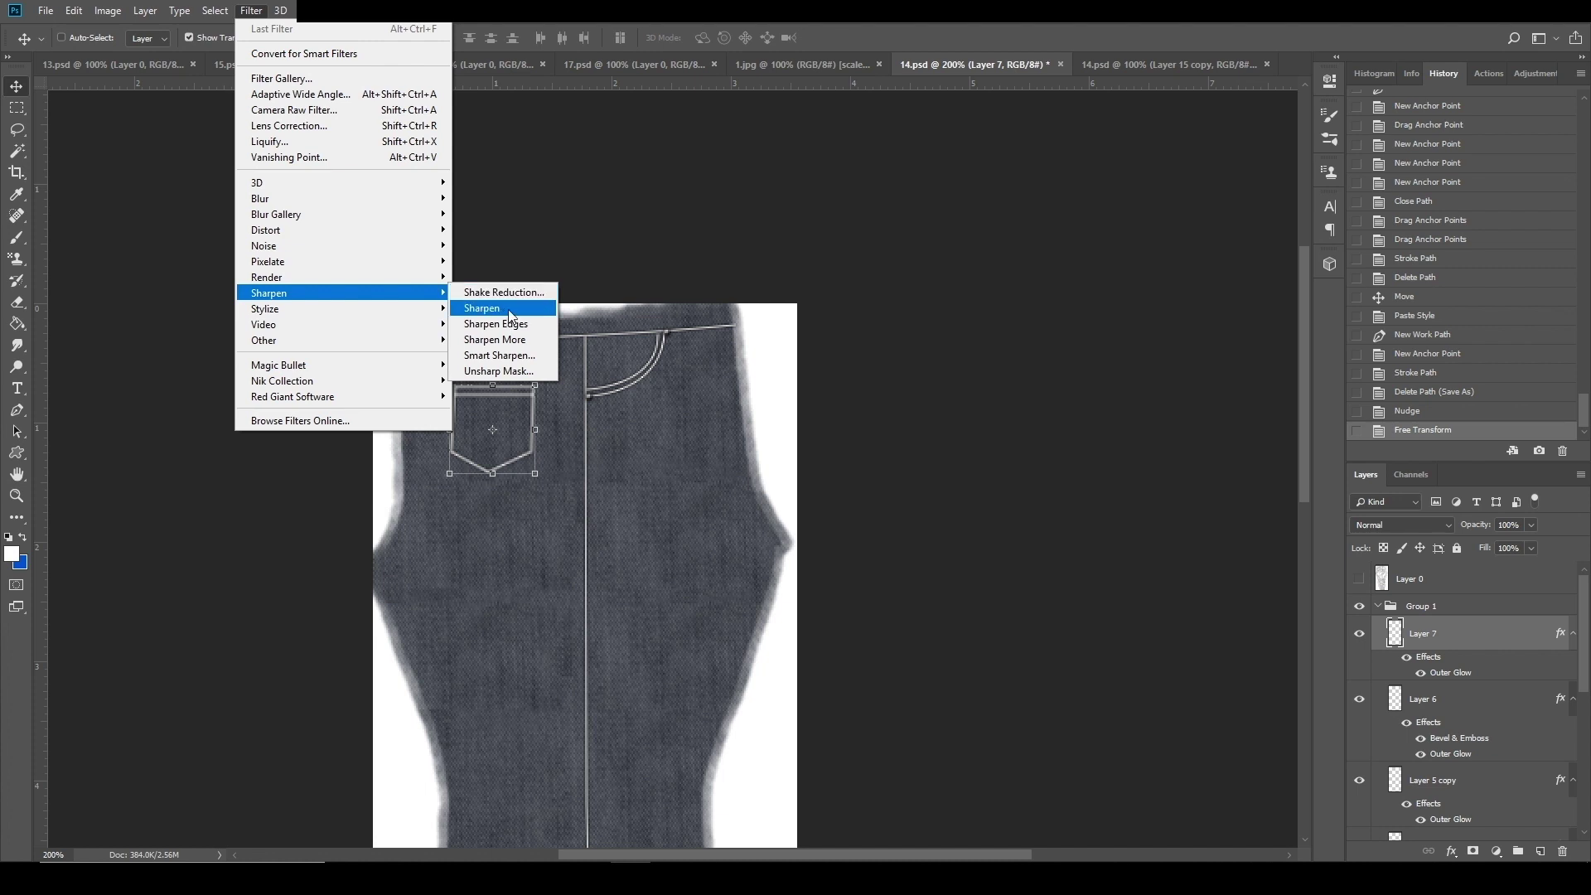
{"action": "left_click", "coordinate": [508, 313]}
{"action": "right_click", "coordinate": [534, 447]}
Save the texture as JPEG over the existing 14.jpg and check the enlarged back pocket on the avatar in IMVU.
{"action": "left_click", "coordinate": [106, 14]}
{"action": "left_click", "coordinate": [46, 10]}
{"action": "left_click", "coordinate": [100, 195]}
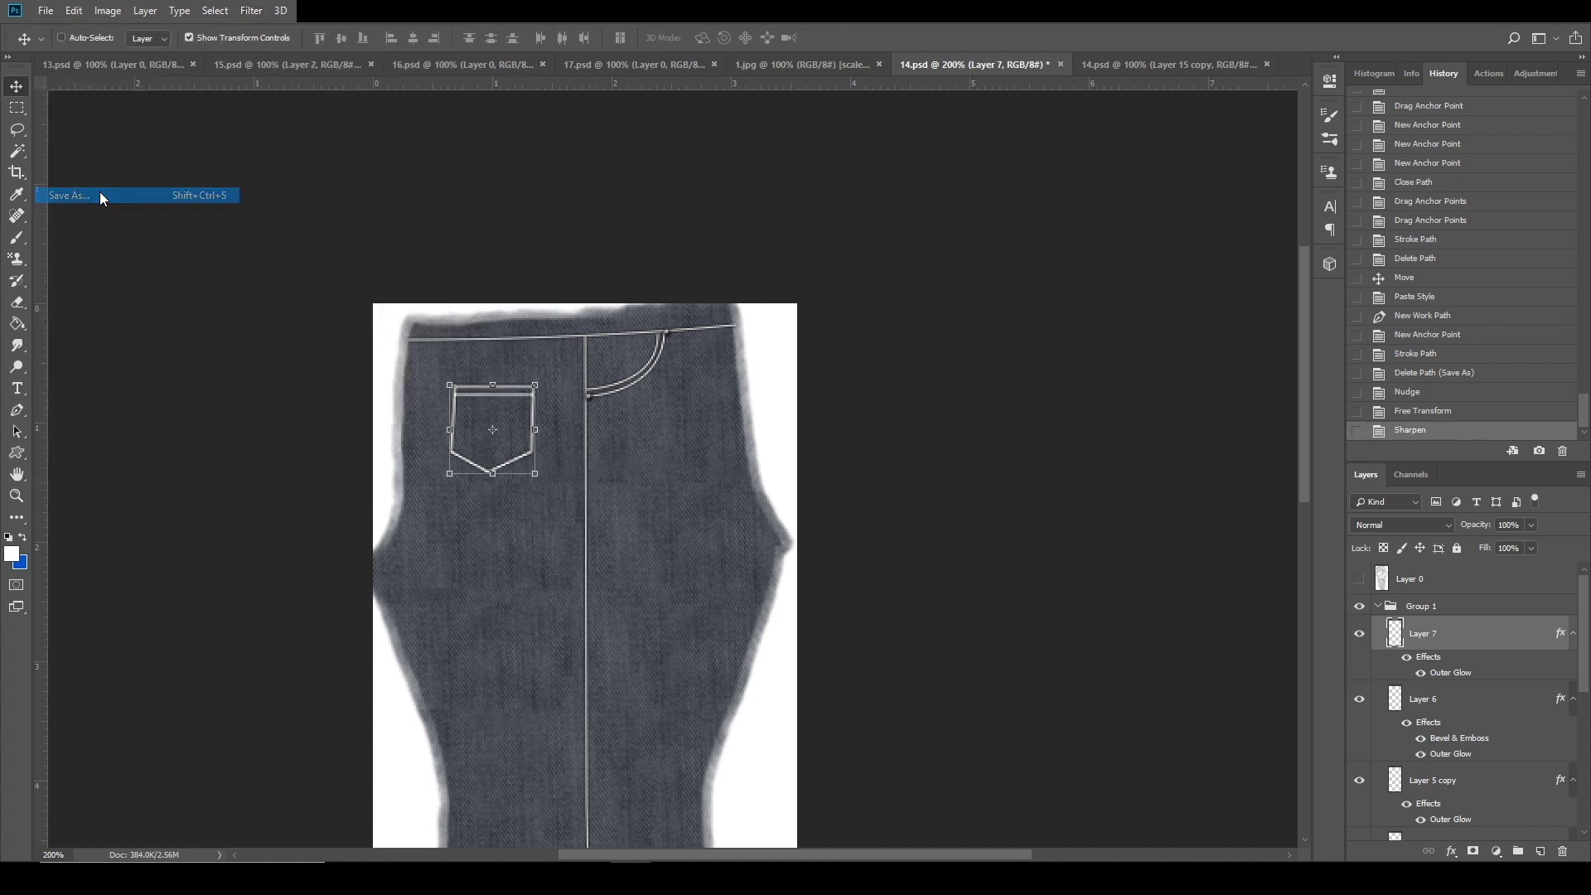
{"action": "left_click", "coordinate": [285, 494]}
{"action": "left_click", "coordinate": [285, 495]}
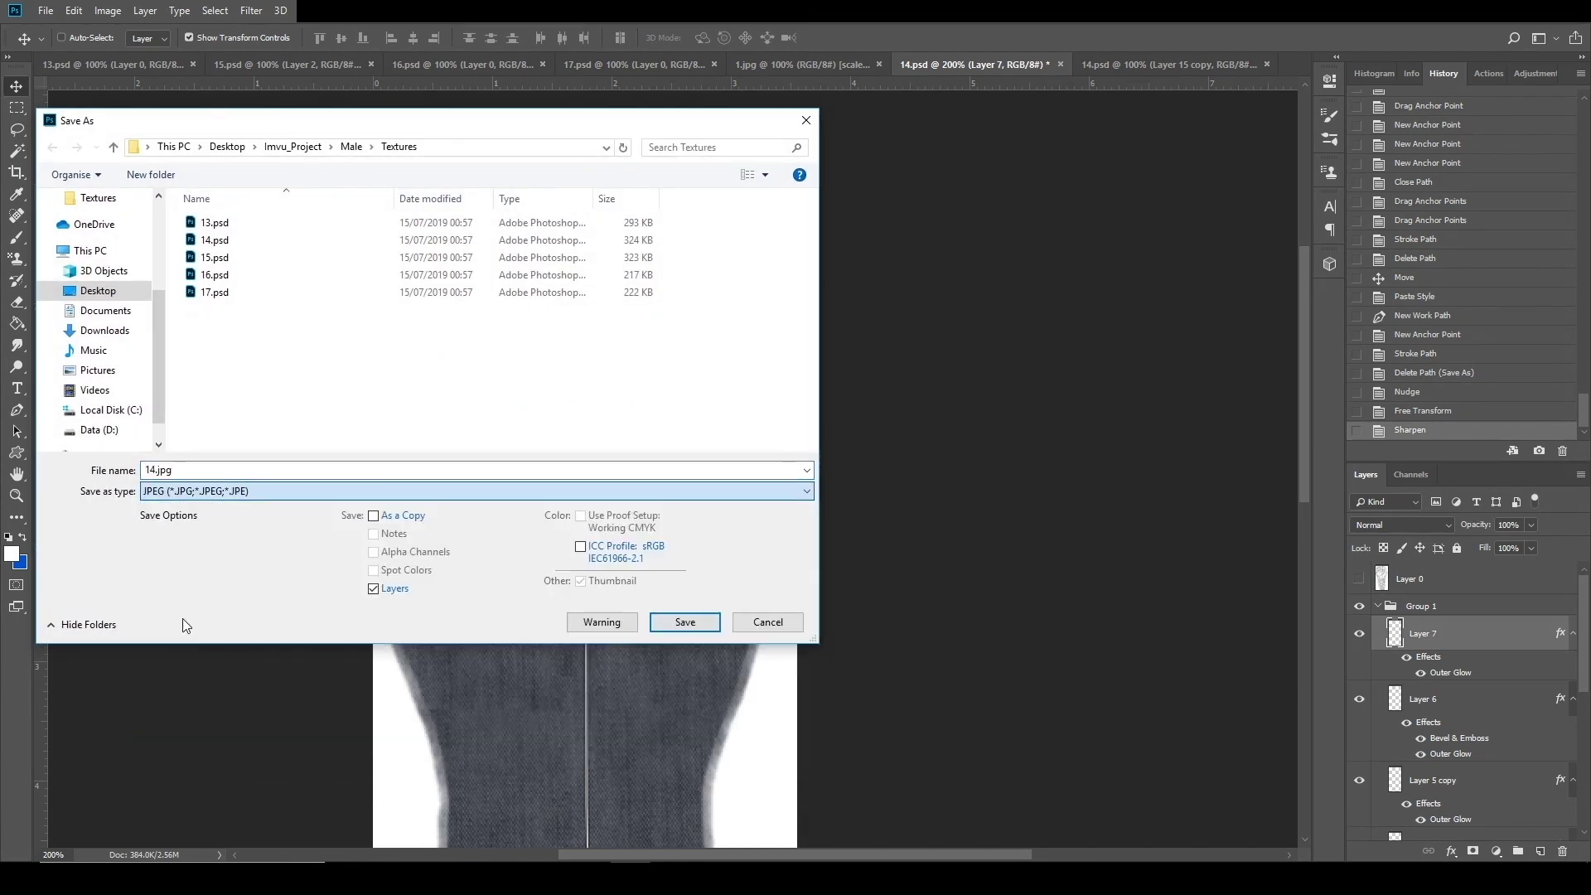
{"action": "key", "text": "j"}
{"action": "left_click", "coordinate": [217, 224]}
{"action": "left_click", "coordinate": [685, 621]}
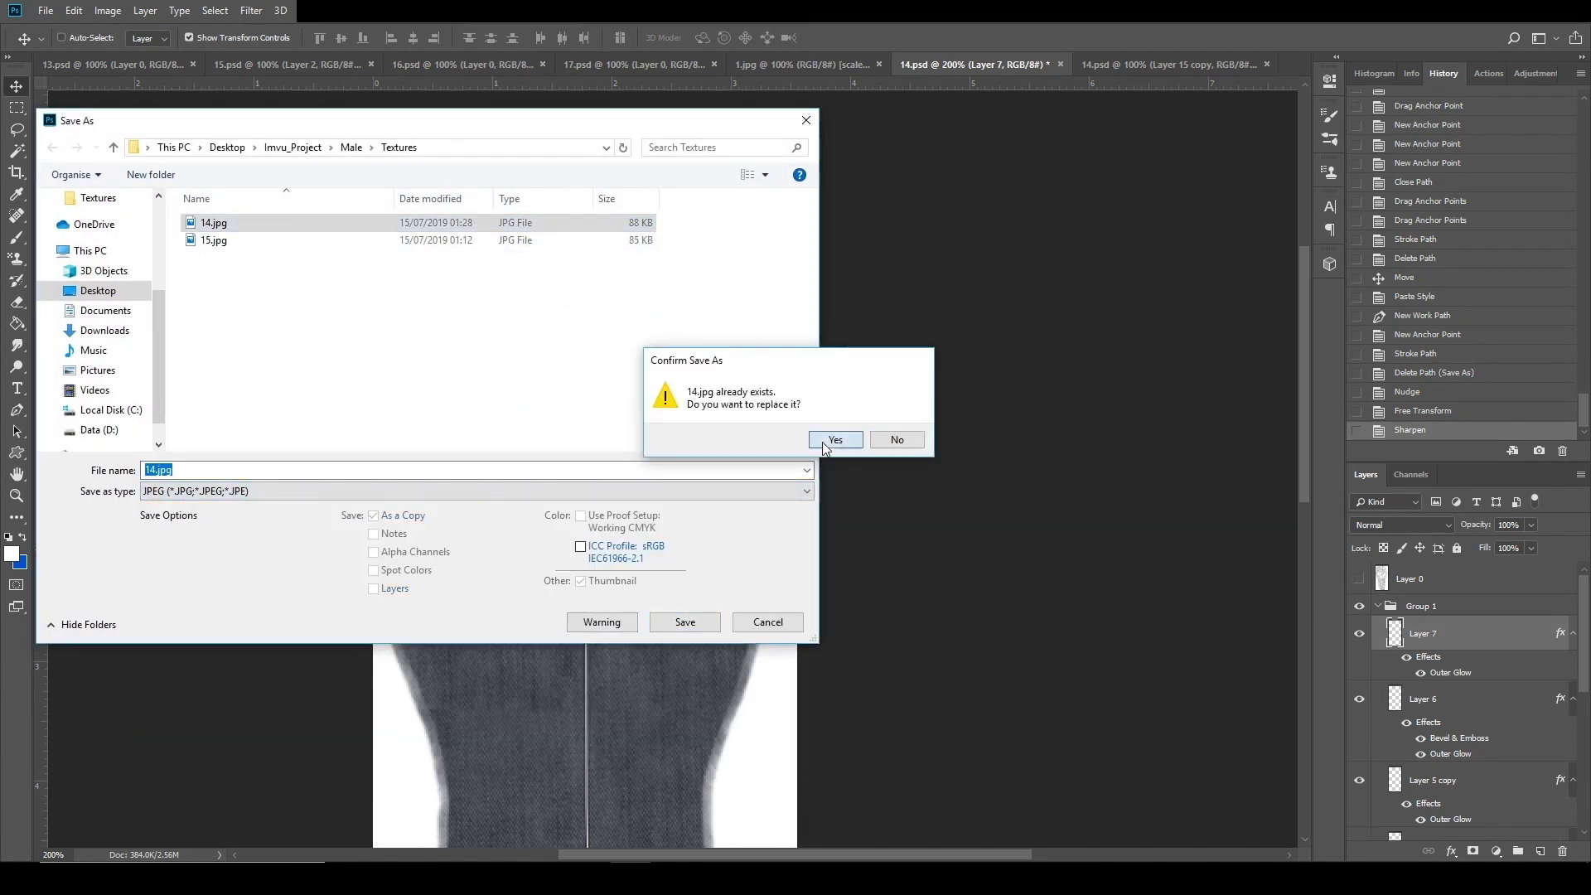
{"action": "left_click", "coordinate": [825, 445]}
{"action": "left_click", "coordinate": [885, 217]}
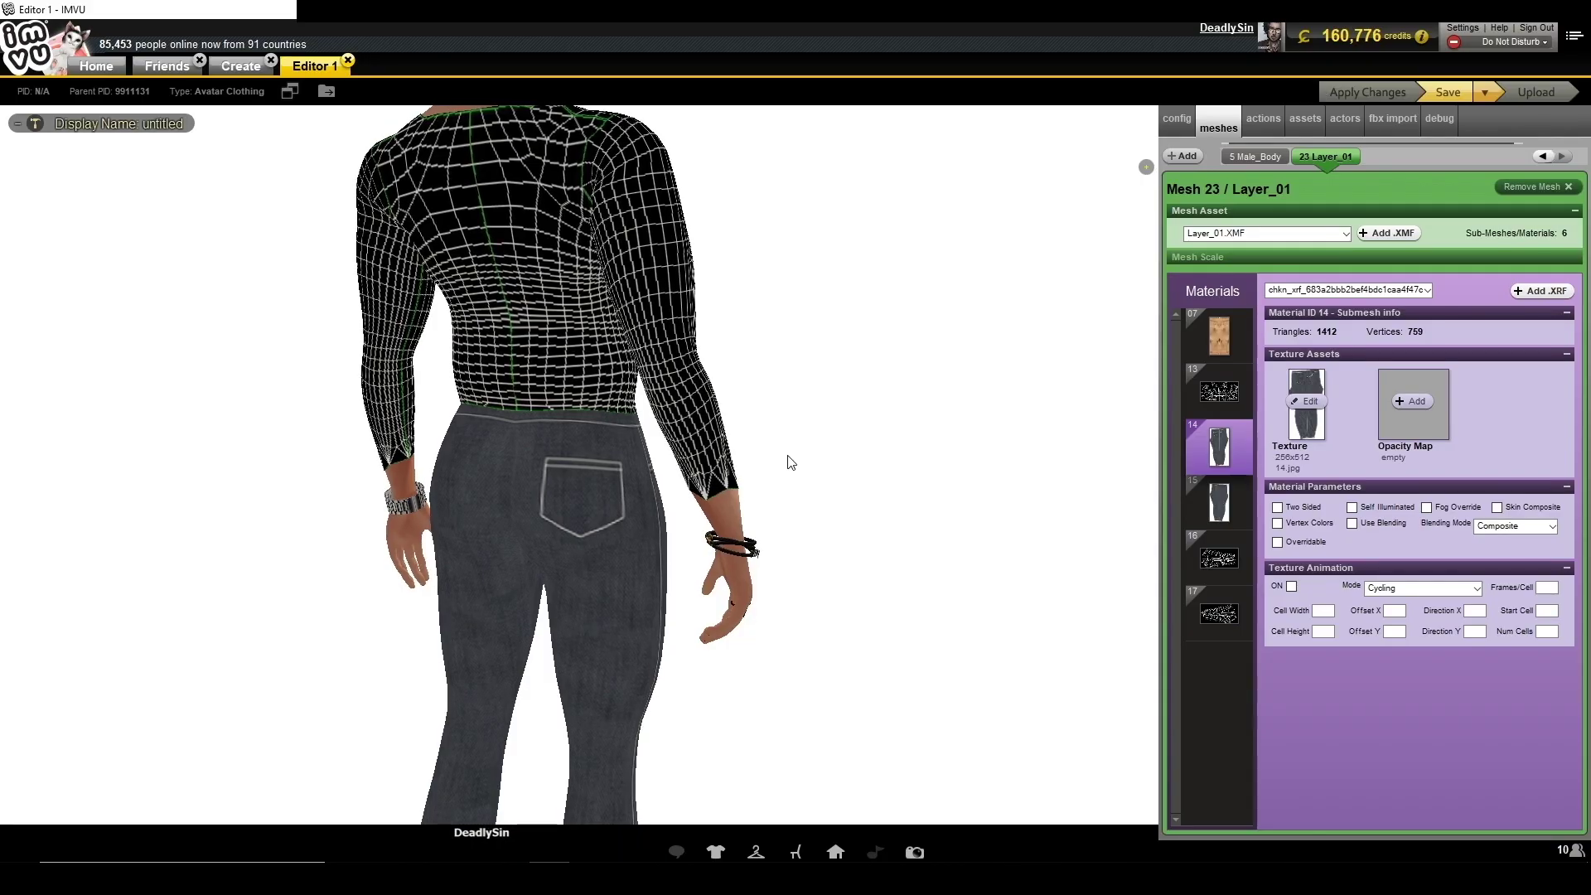
{"action": "left_click_drag", "start_coordinate": [784, 458], "coordinate": [813, 440]}
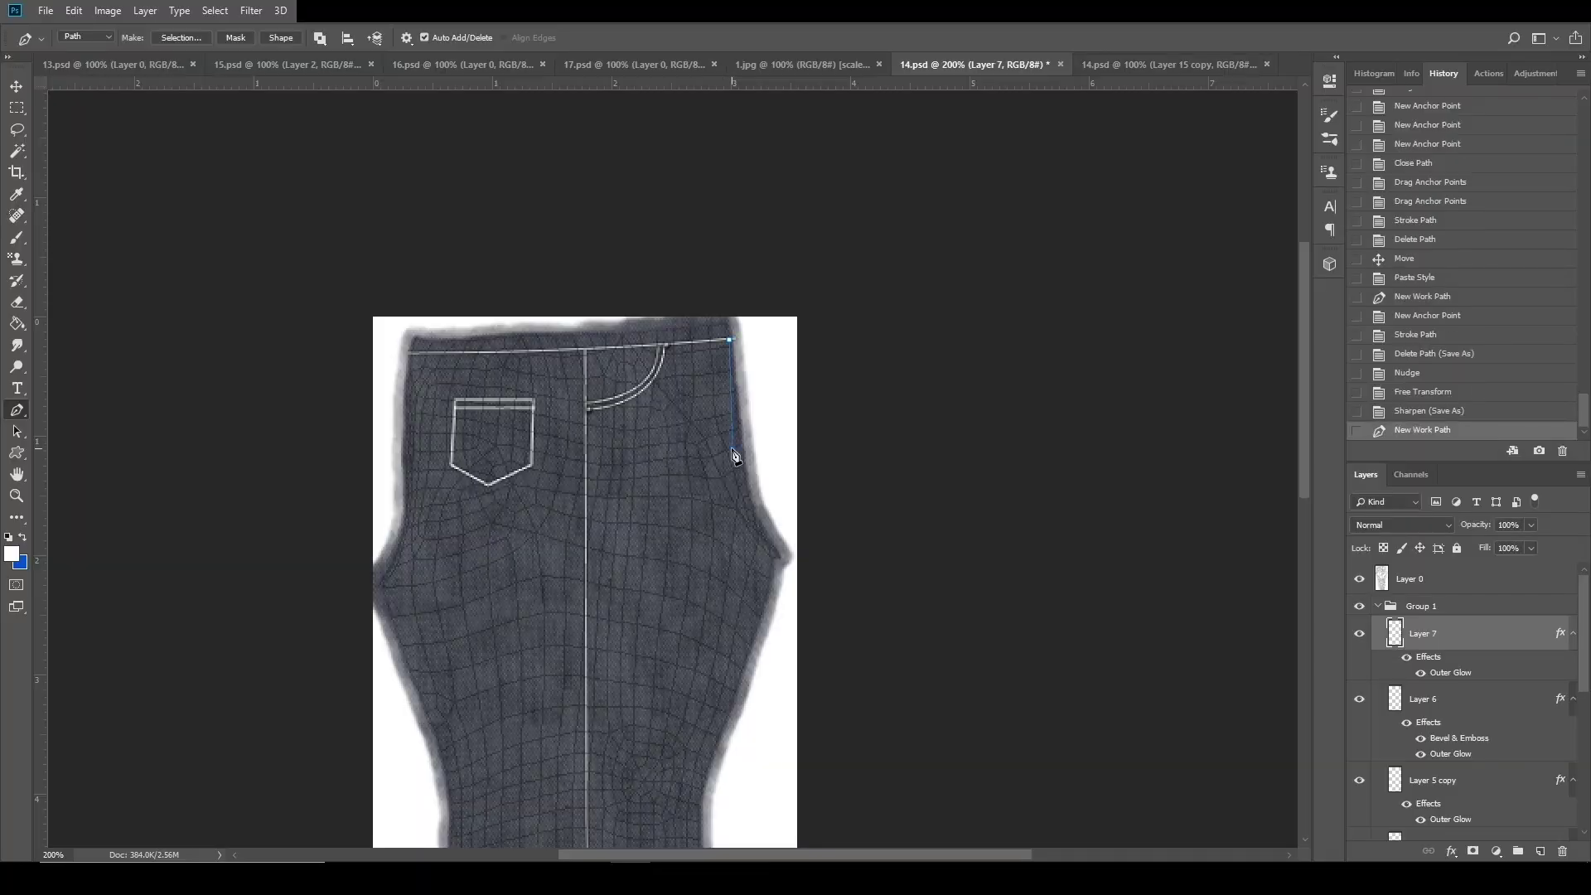
With Layer 0 shown, draw a vertical fly path down from the waistband near the front edge, stroke it with the Brush on Layer 7, and delete it.
{"action": "left_click", "coordinate": [729, 452]}
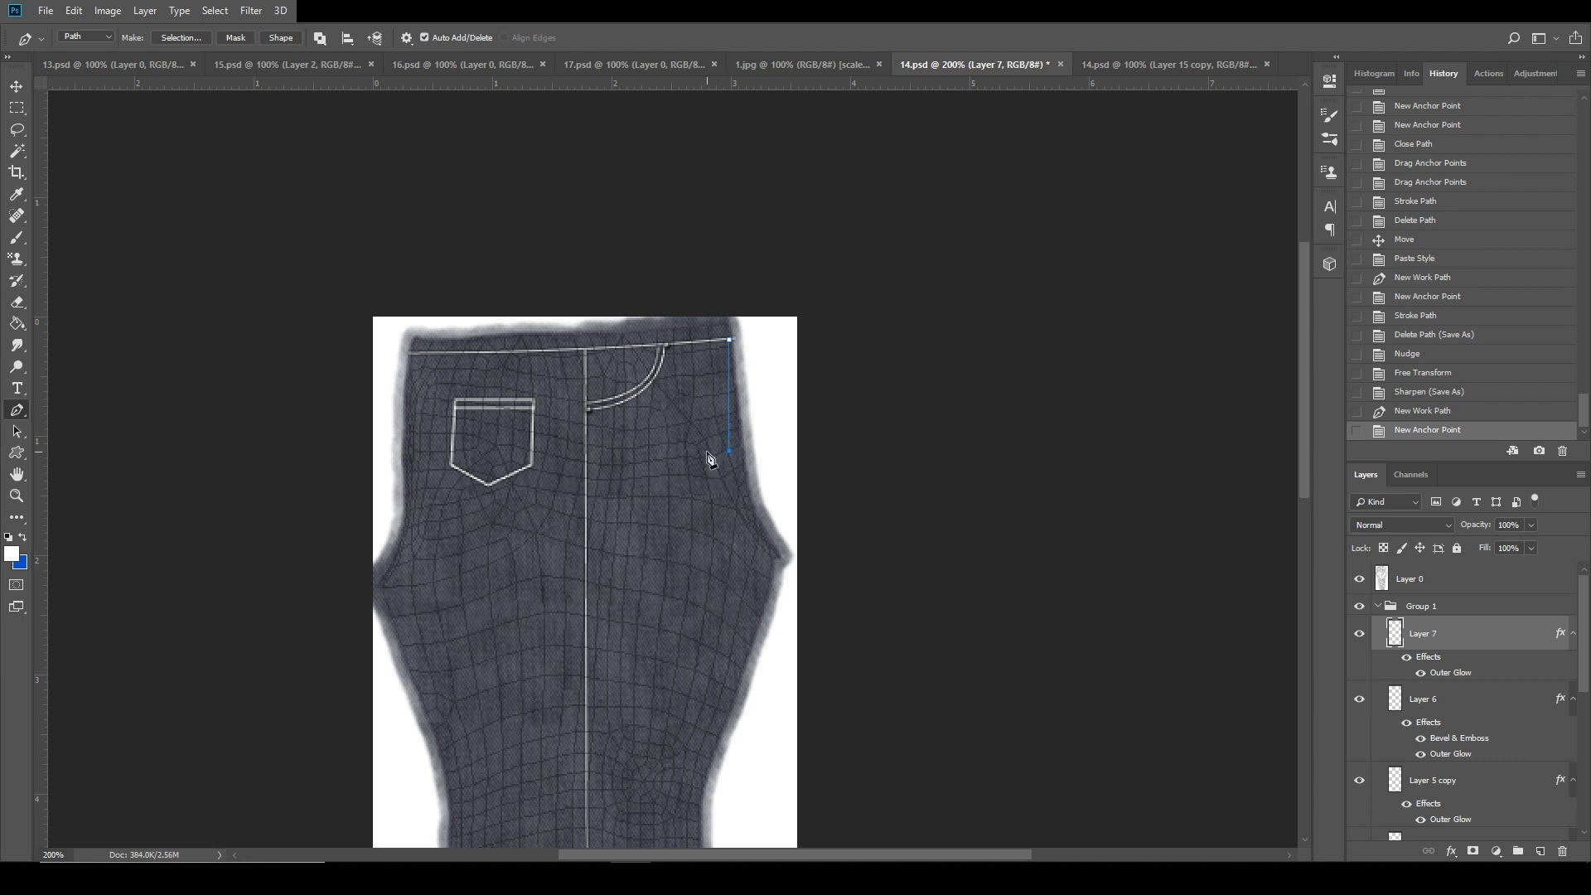
{"action": "right_click", "coordinate": [727, 434]}
{"action": "left_click", "coordinate": [779, 571]}
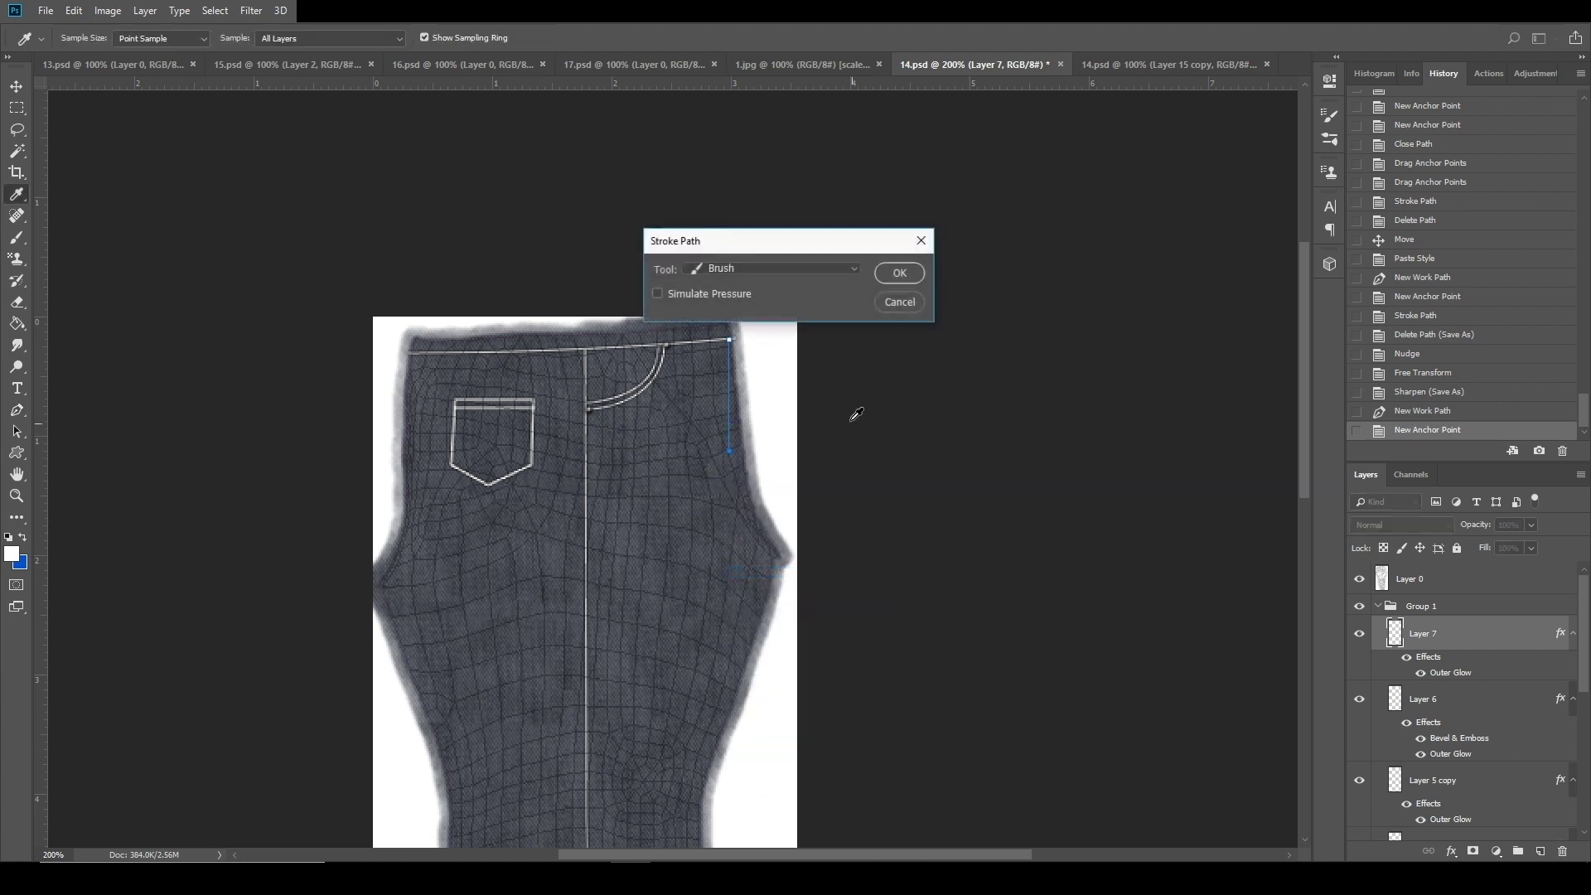
{"action": "left_click", "coordinate": [899, 273]}
{"action": "right_click", "coordinate": [751, 417]}
{"action": "left_click", "coordinate": [816, 442]}
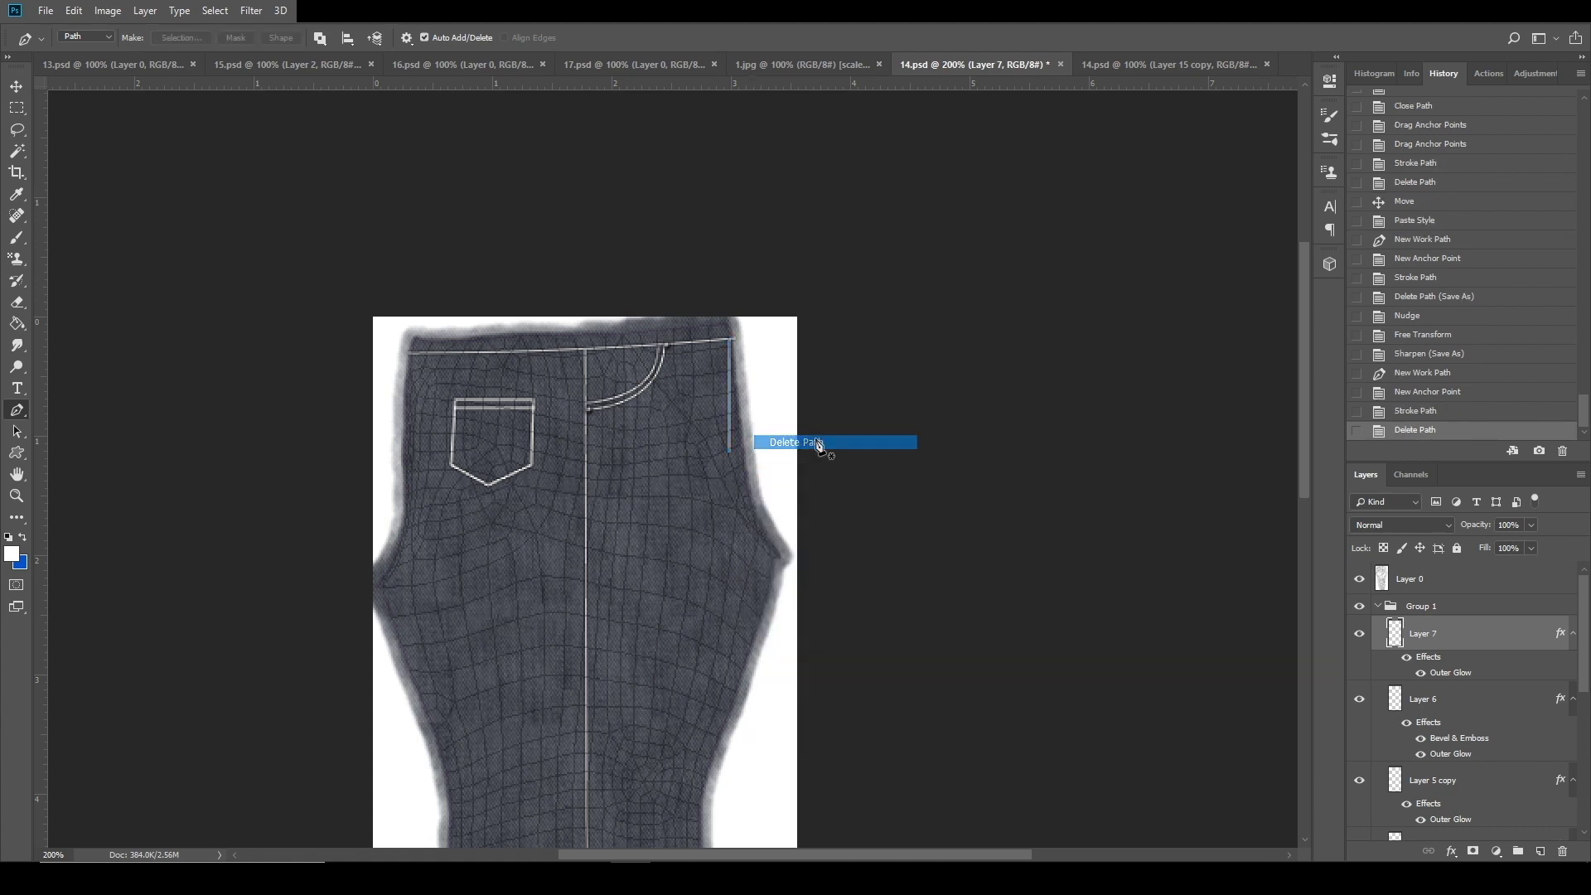
Add a second vertical stitch line just inside the first fly line using a Brush-stroked path on Layer 7, and delete the path.
{"action": "left_click", "coordinate": [726, 343]}
{"action": "left_click", "coordinate": [726, 452]}
{"action": "right_click", "coordinate": [726, 452]}
{"action": "left_click", "coordinate": [811, 586]}
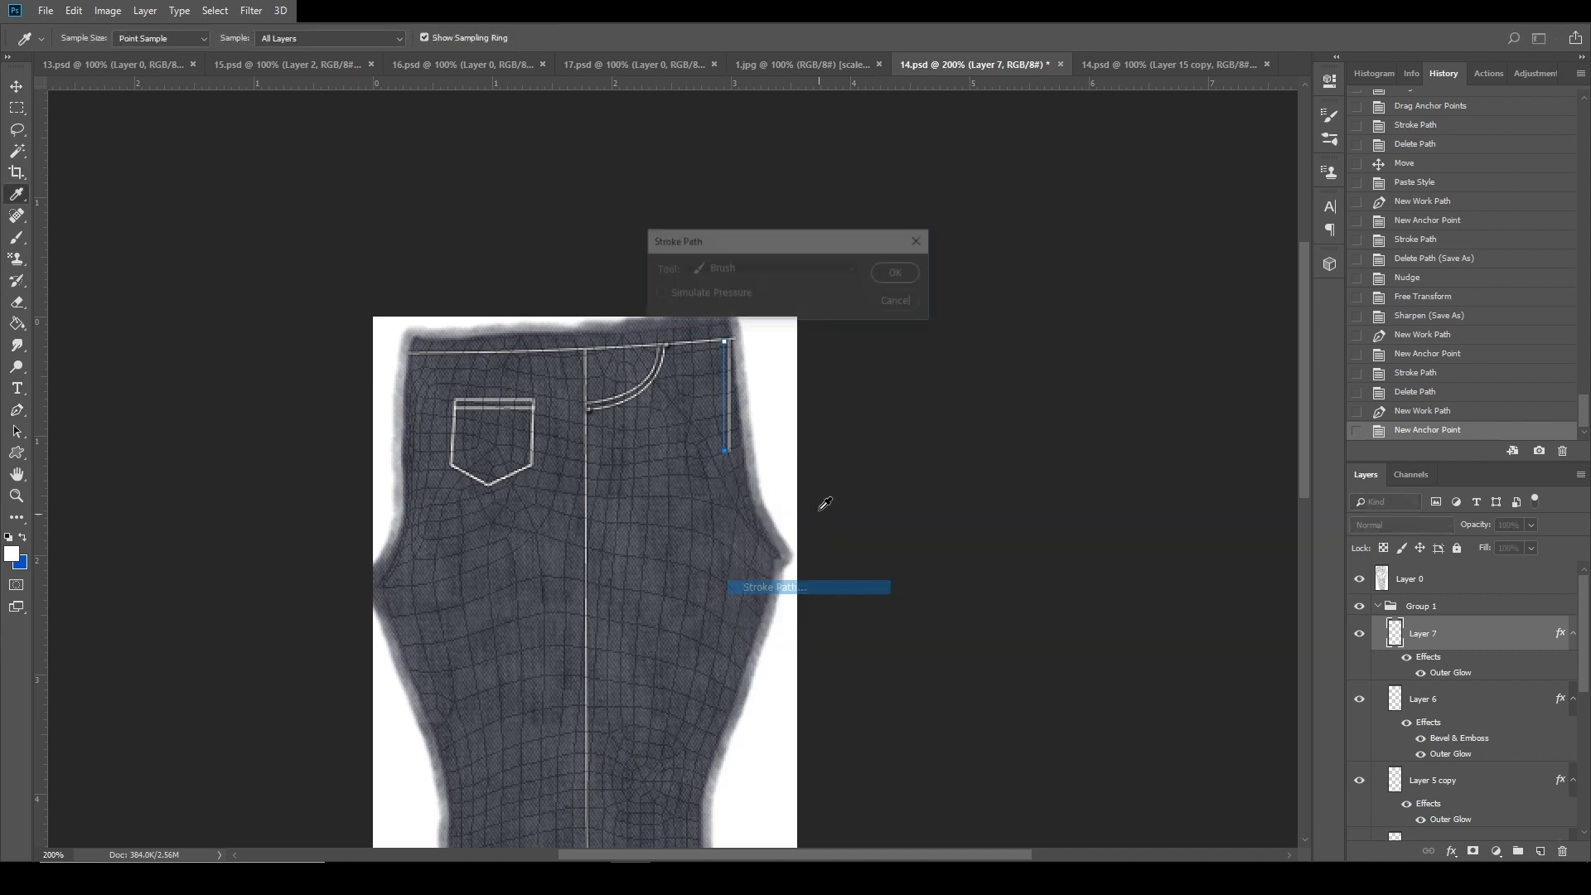
{"action": "left_click", "coordinate": [896, 273]}
{"action": "left_click", "coordinate": [726, 453]}
{"action": "right_click", "coordinate": [732, 454]}
{"action": "left_click", "coordinate": [802, 475]}
Join the lower ends of the two fly lines with a short Brush-stroked path on Layer 7, and delete the path.
{"action": "left_click", "coordinate": [725, 454]}
{"action": "left_click", "coordinate": [730, 453]}
{"action": "right_click", "coordinate": [732, 453]}
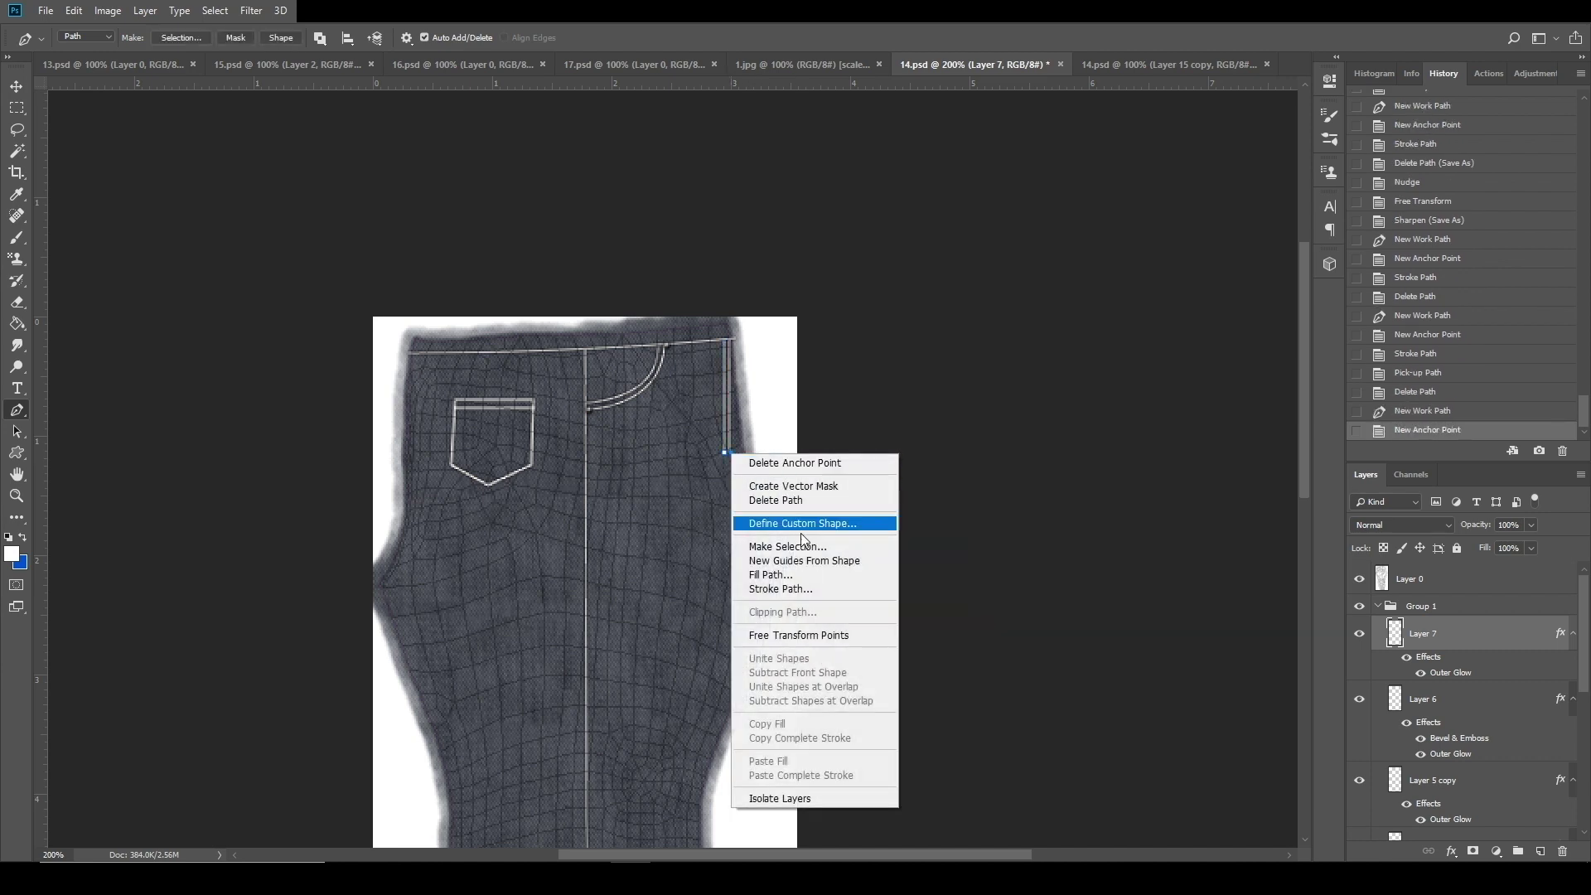
{"action": "left_click", "coordinate": [802, 586]}
{"action": "left_click", "coordinate": [896, 274]}
{"action": "right_click", "coordinate": [733, 452]}
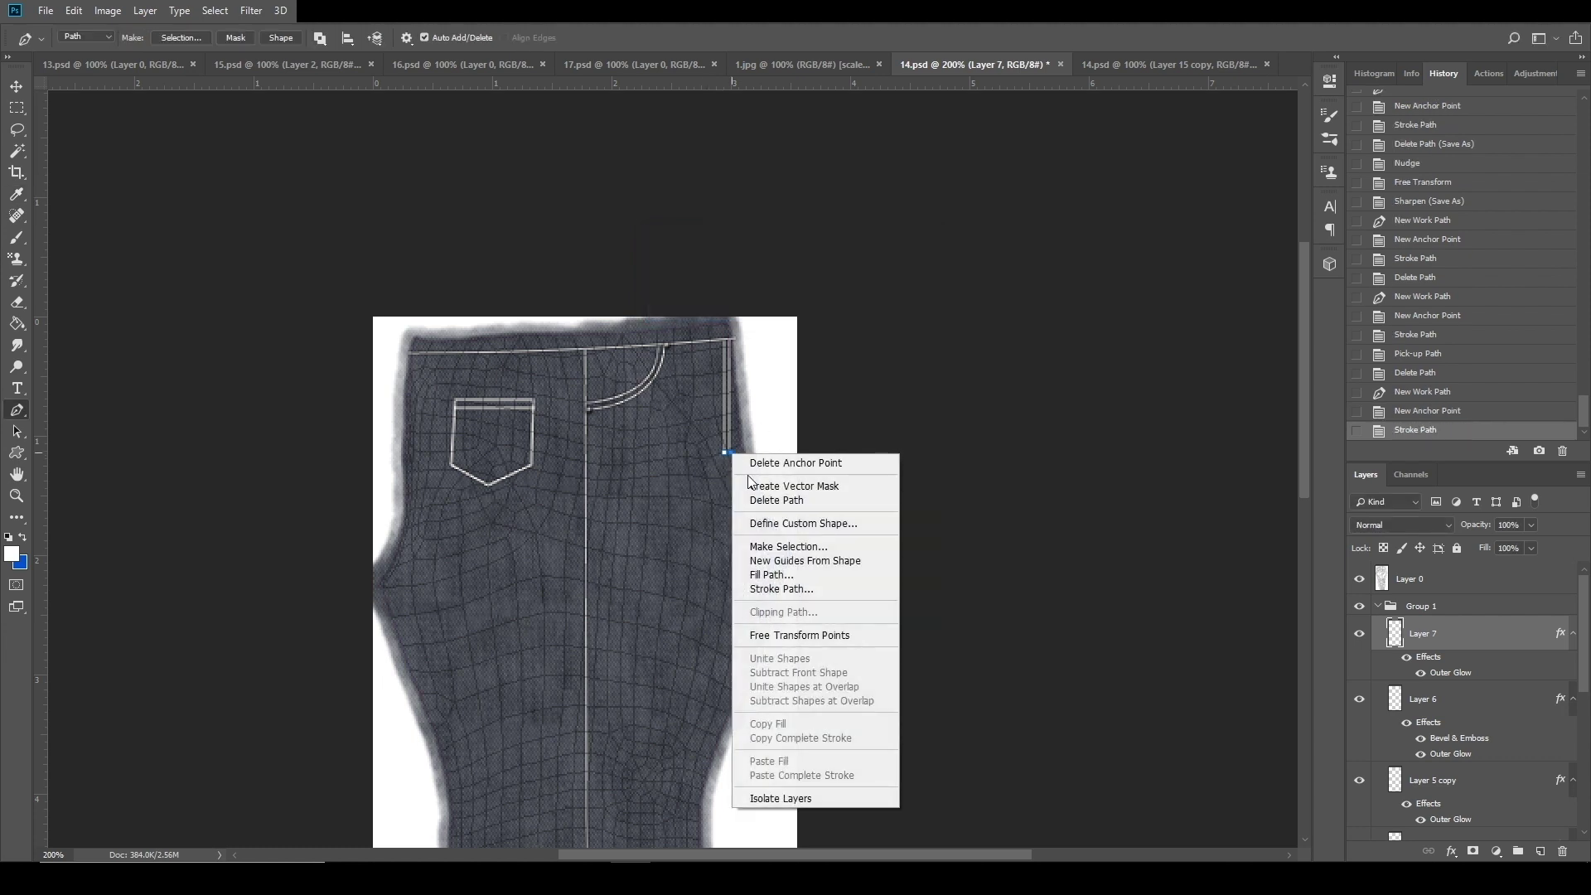
{"action": "left_click", "coordinate": [746, 496]}
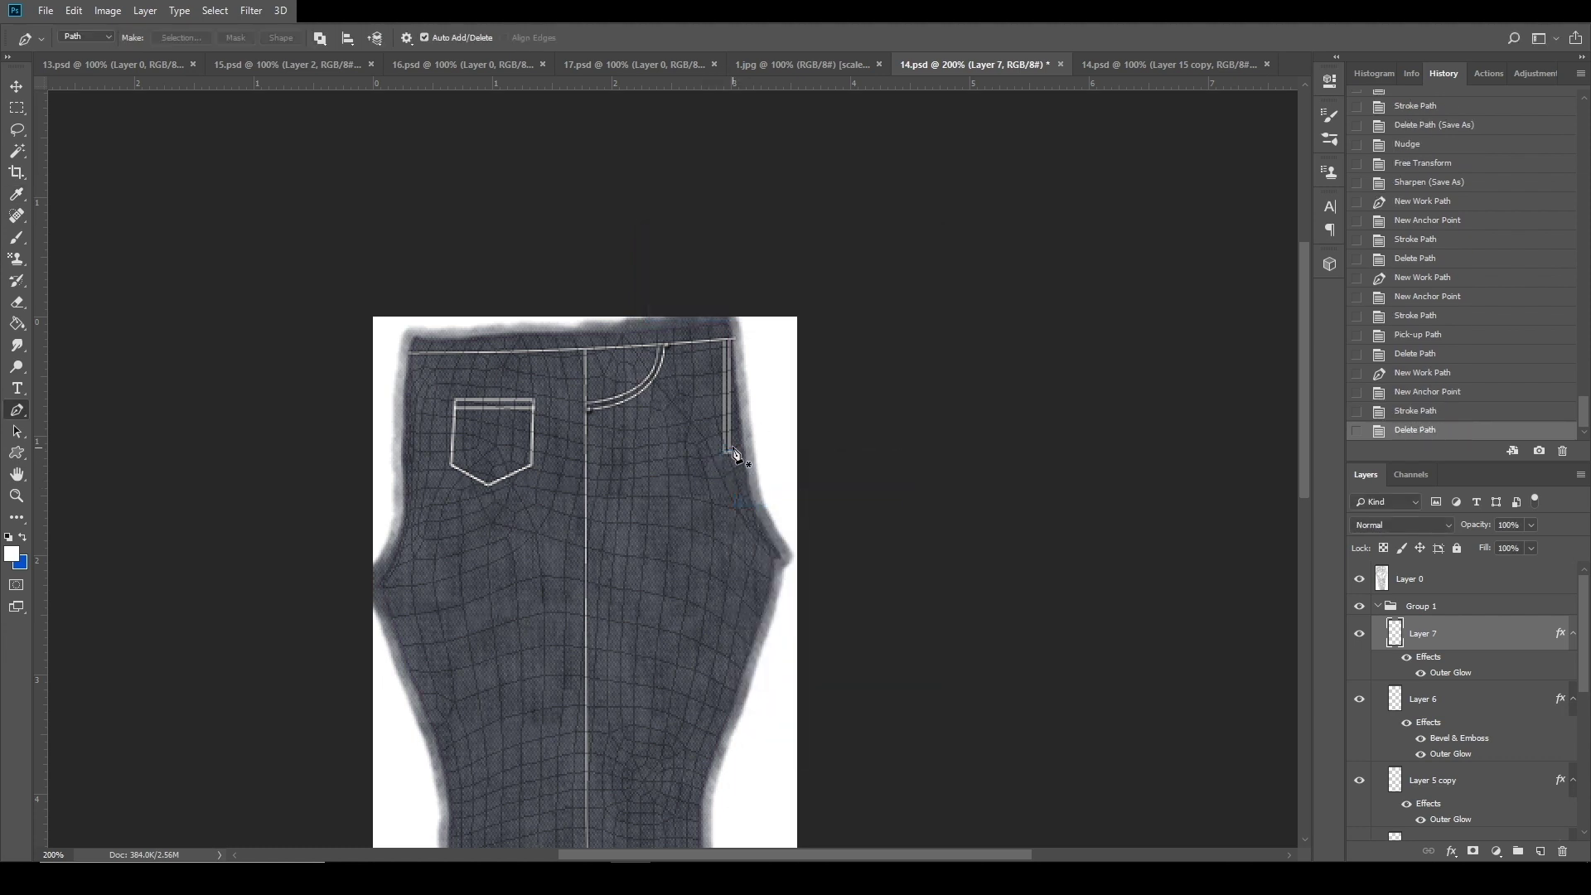
Begin a short curved path at the lower end of the fly stitching and adjust its anchor point.
{"action": "left_click", "coordinate": [725, 453]}
{"action": "key", "text": "ctrl+z"}
{"action": "left_click", "coordinate": [698, 450]}
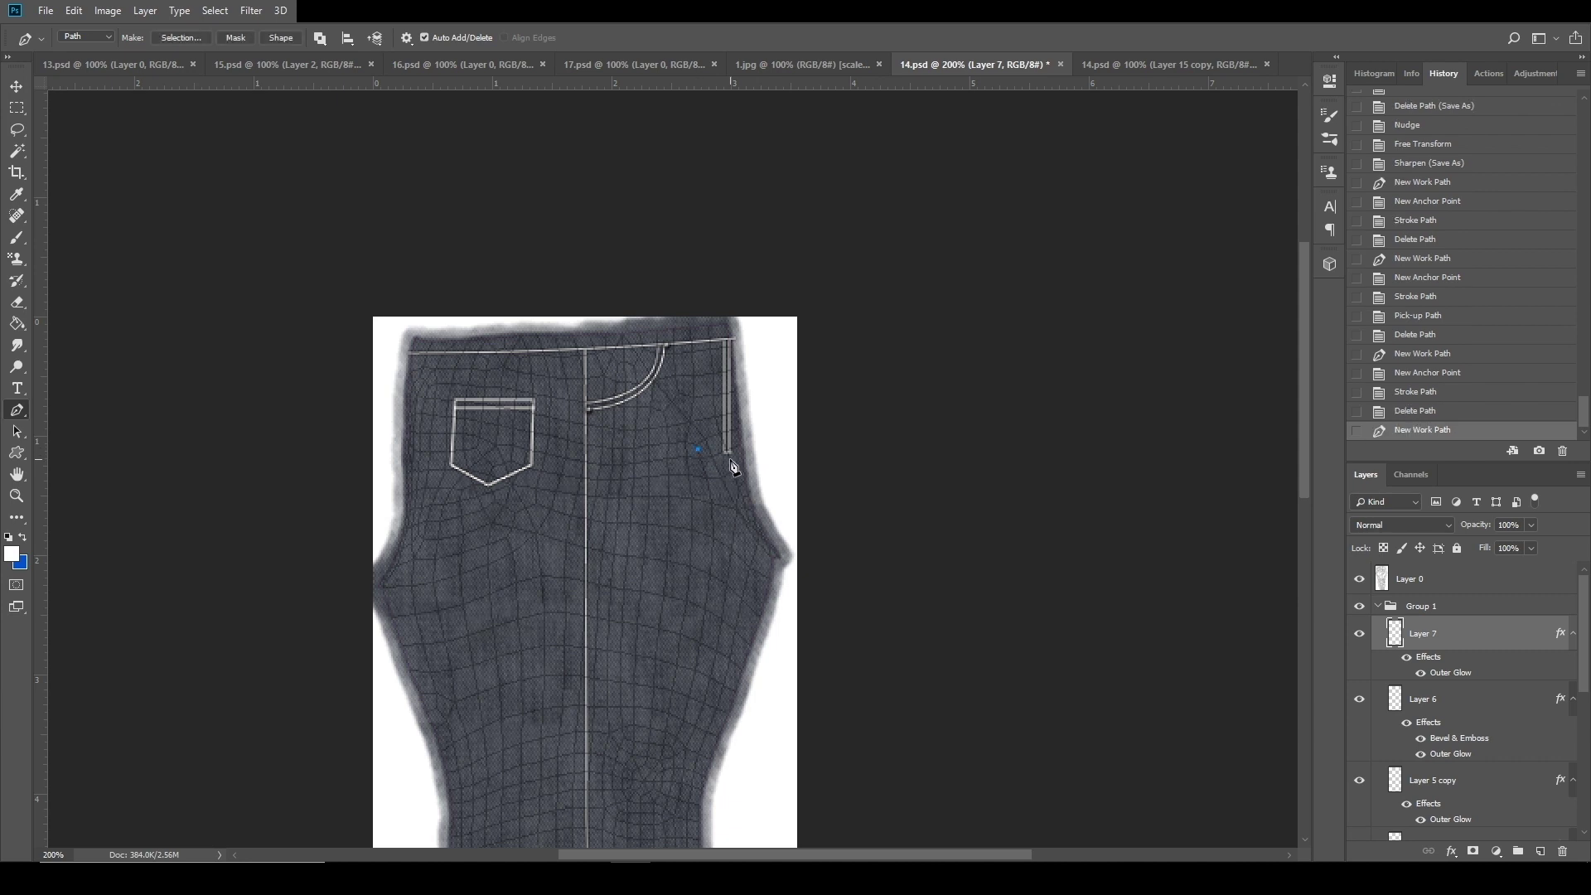
{"action": "left_click_drag", "start_coordinate": [729, 453], "coordinate": [756, 454]}
{"action": "left_click_drag", "start_coordinate": [751, 444], "coordinate": [751, 438]}
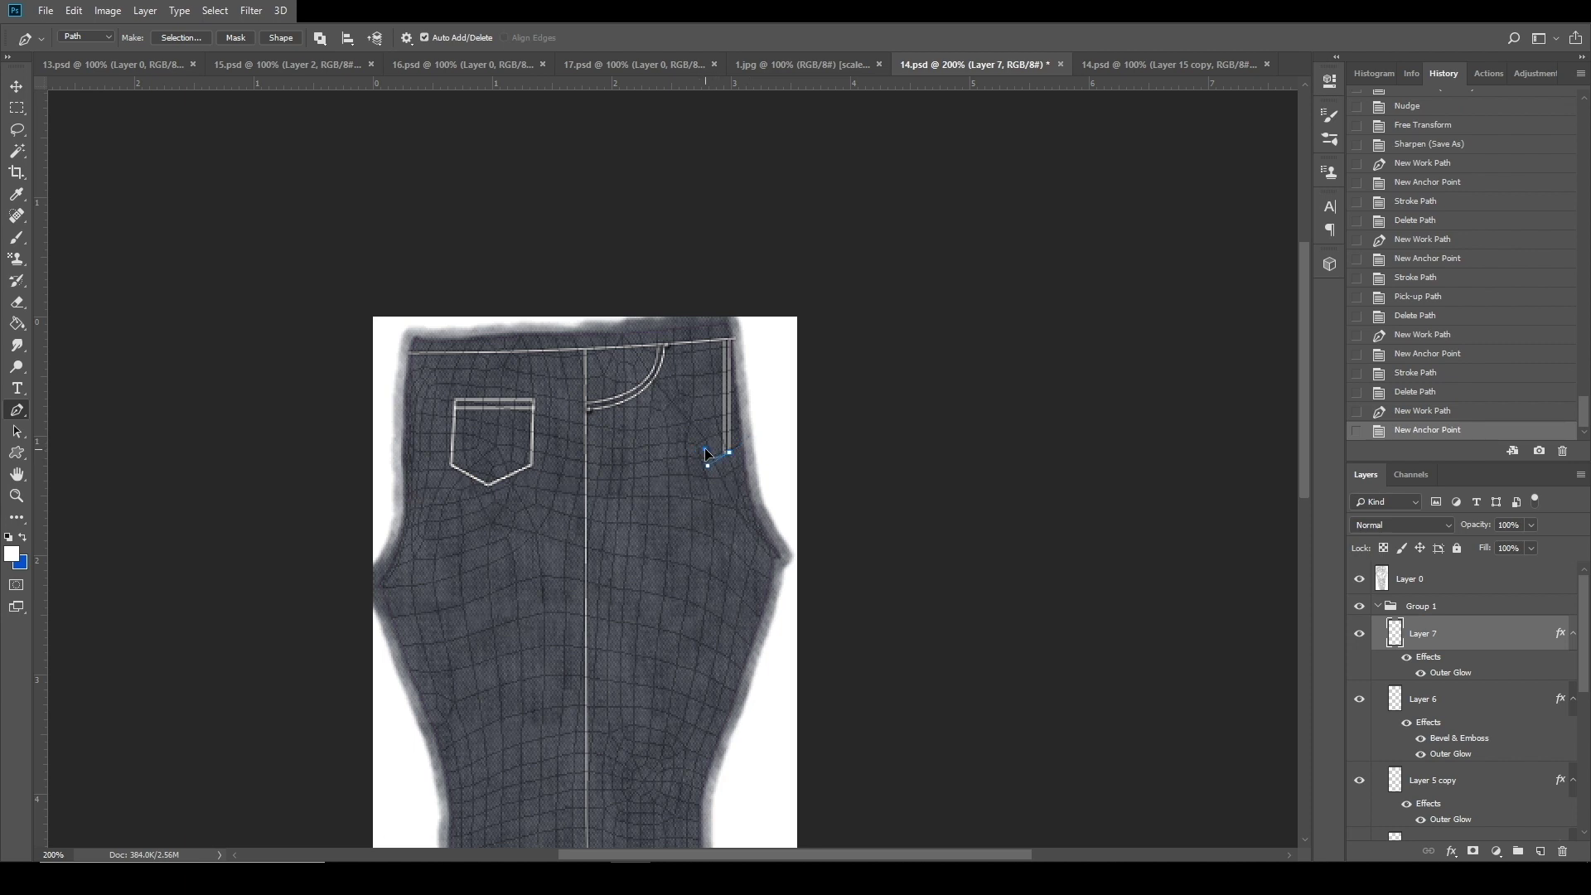
{"action": "left_click_drag", "start_coordinate": [708, 453], "coordinate": [725, 467]}
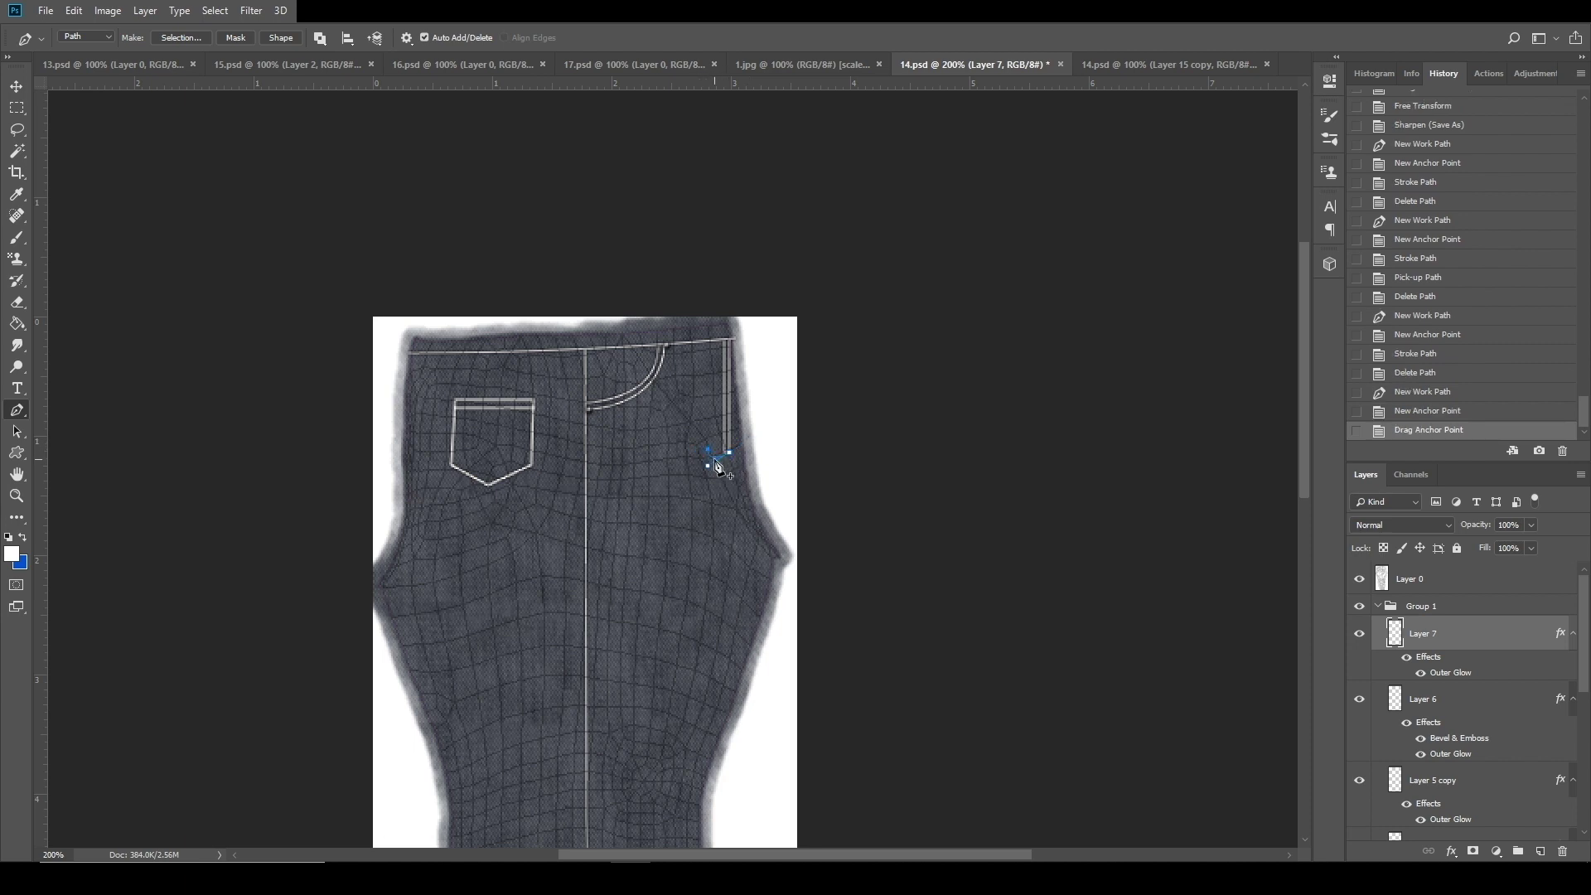
{"action": "left_click", "coordinate": [751, 438]}
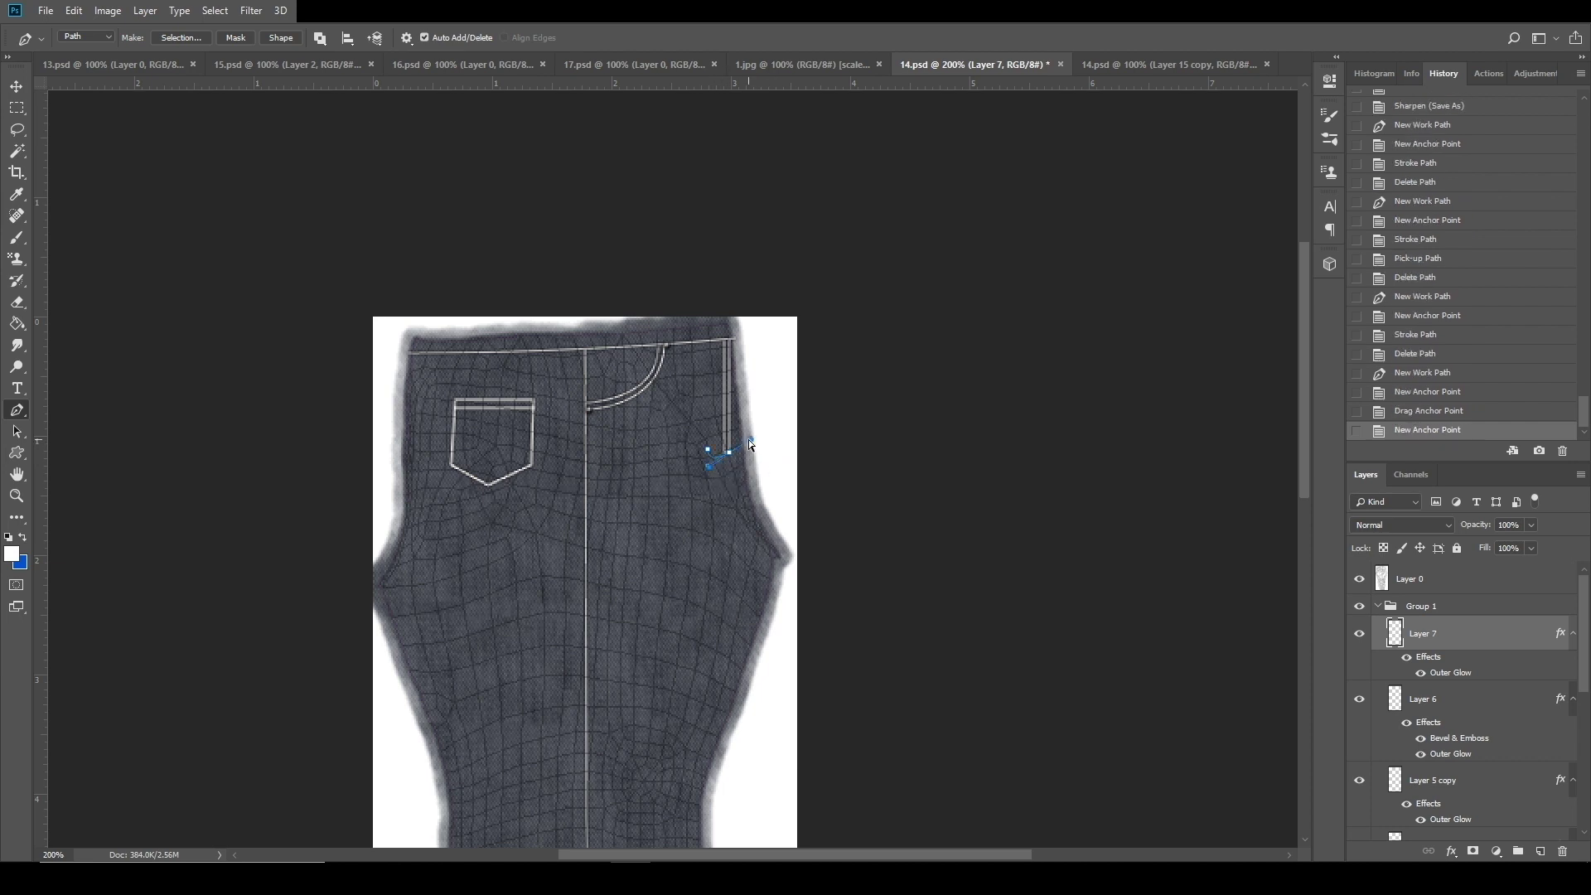
{"action": "left_click_drag", "start_coordinate": [743, 437], "coordinate": [745, 442]}
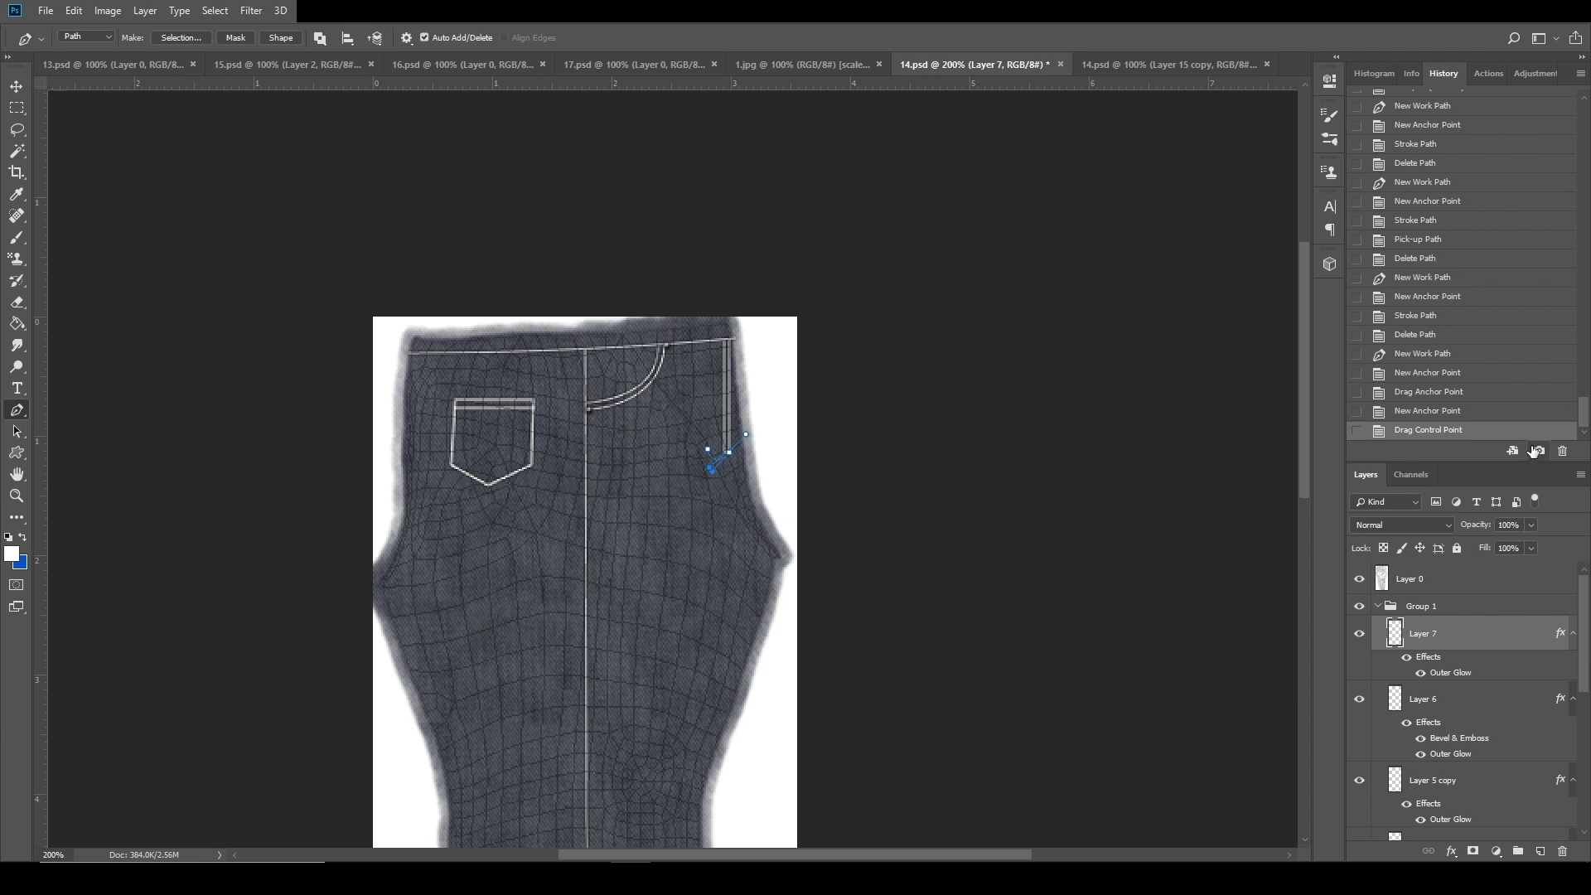
{"action": "left_click", "coordinate": [1430, 392]}
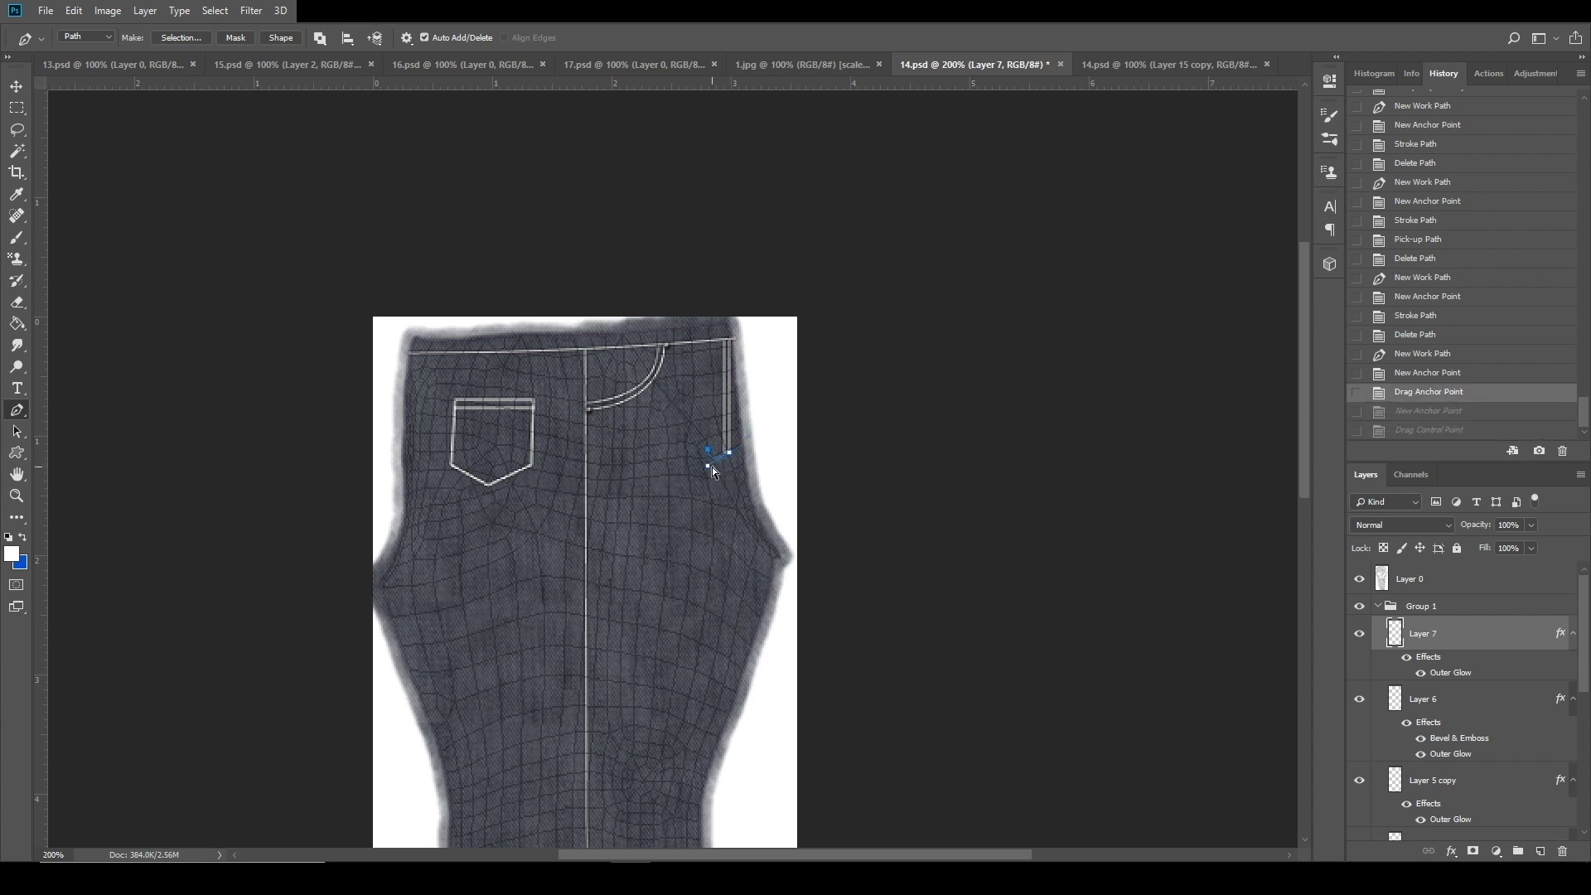
{"action": "left_click", "coordinate": [1363, 412]}
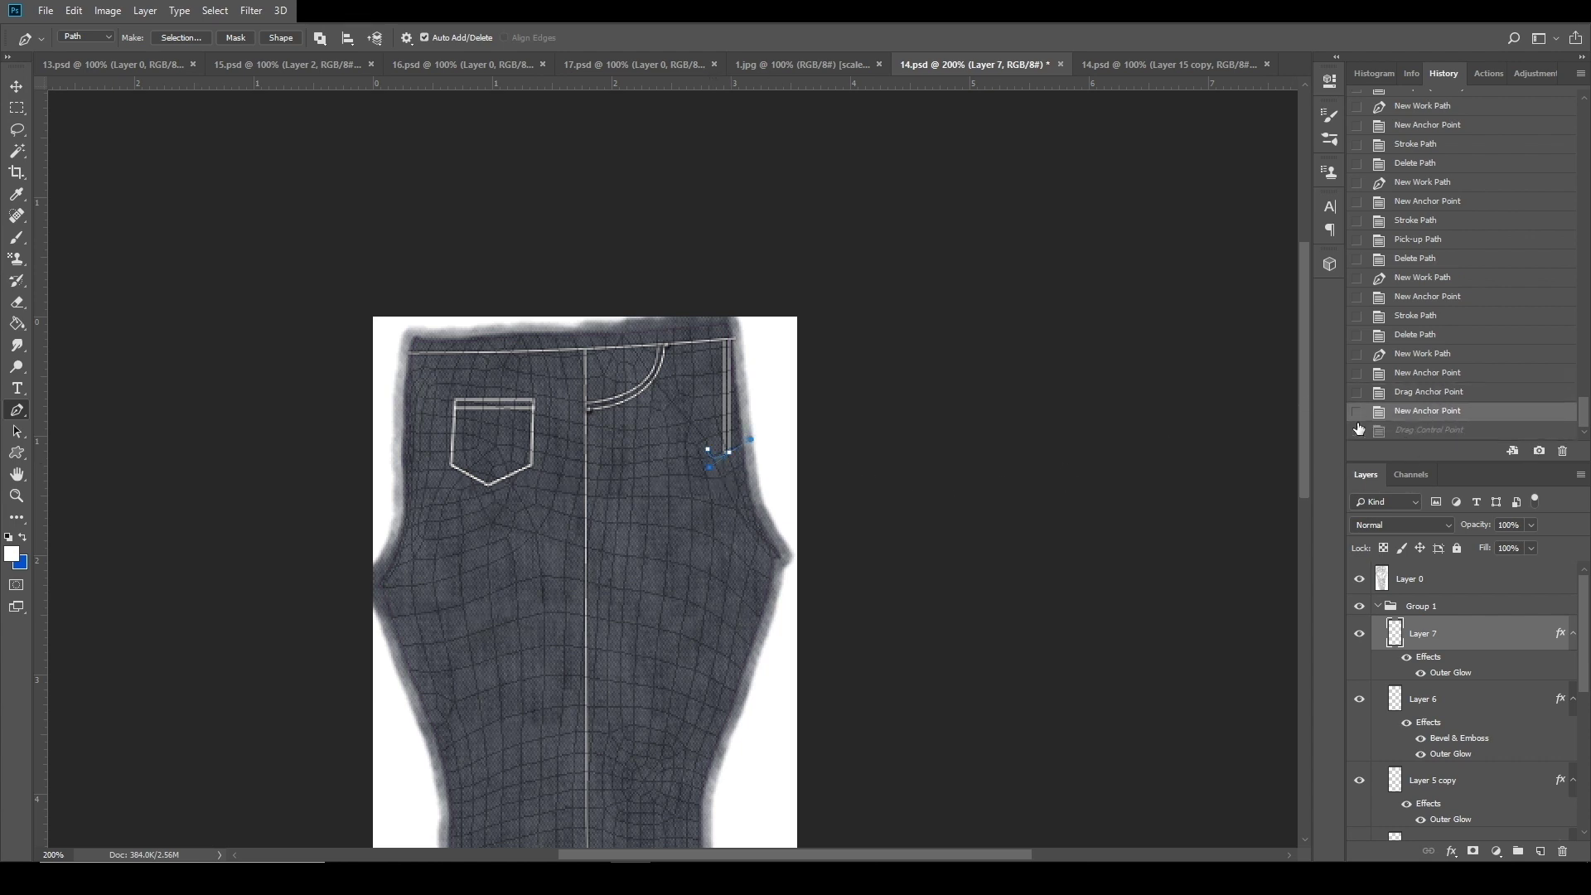
{"action": "left_click_drag", "start_coordinate": [726, 464], "coordinate": [777, 436]}
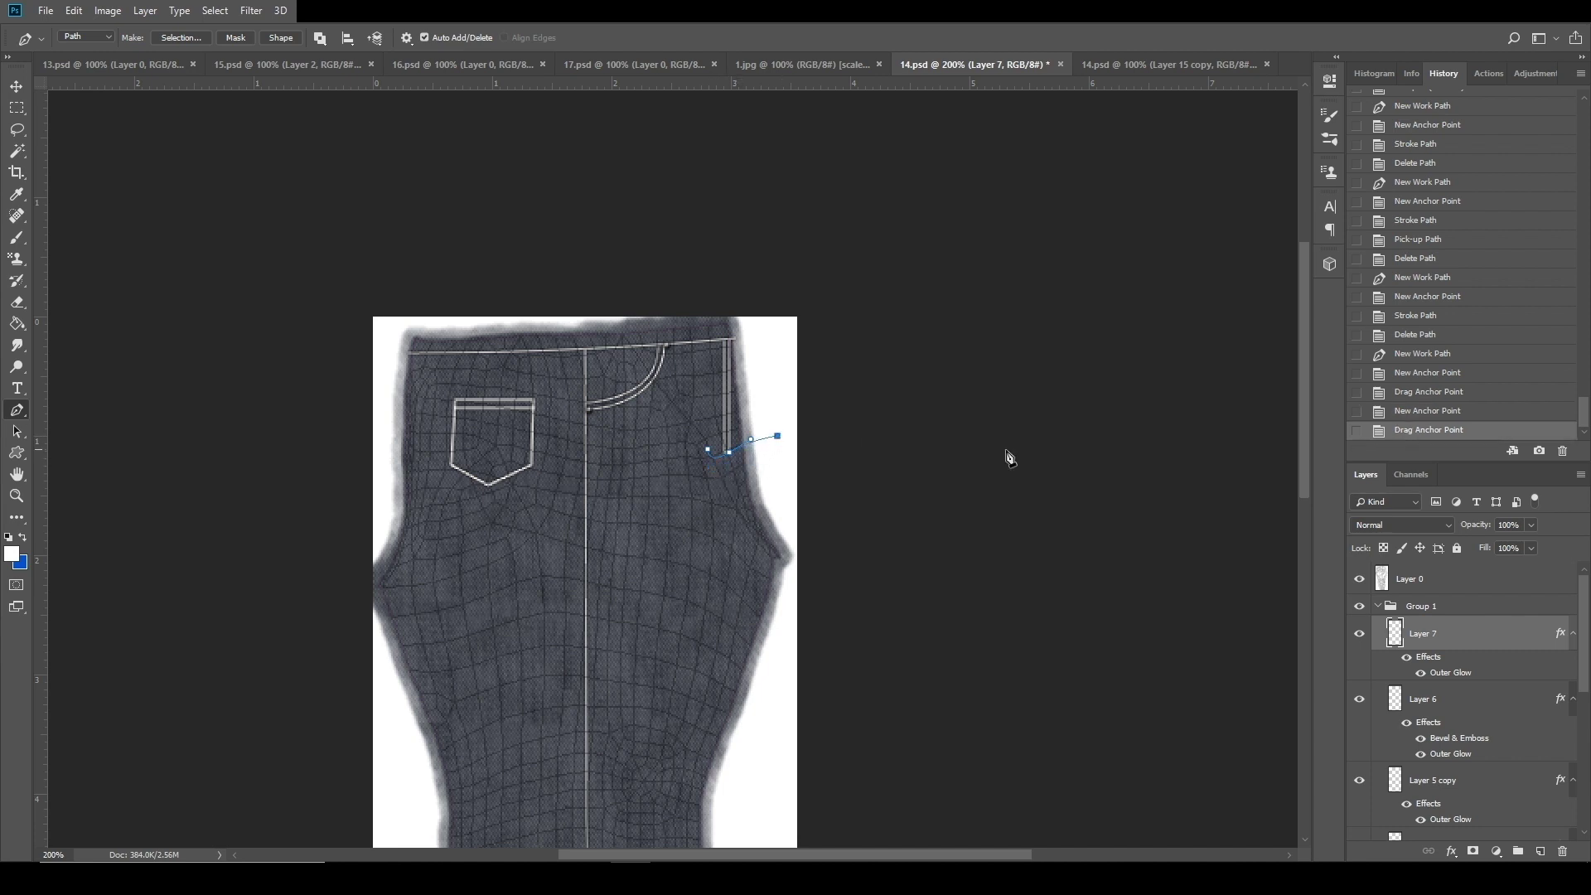
{"action": "left_click", "coordinate": [1433, 392]}
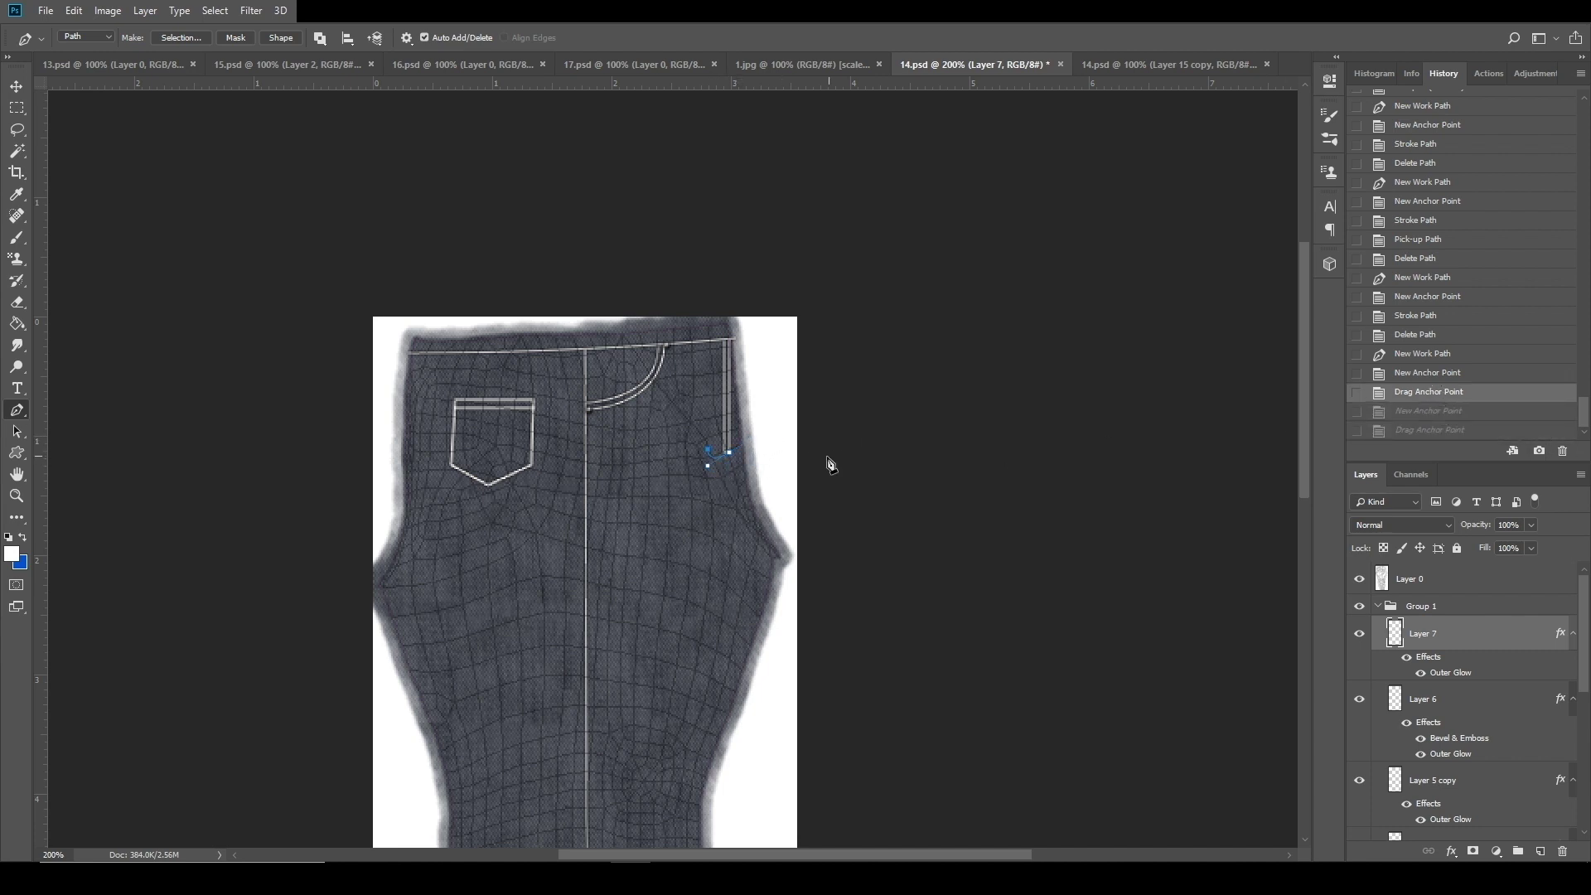
Curve the short path at the fly's lower end, stroke it with the Brush on Layer 7, delete the path, and hide Layer 0.
{"action": "left_click_drag", "start_coordinate": [718, 467], "coordinate": [718, 460]}
{"action": "right_click", "coordinate": [720, 456]}
{"action": "left_click", "coordinate": [779, 590]}
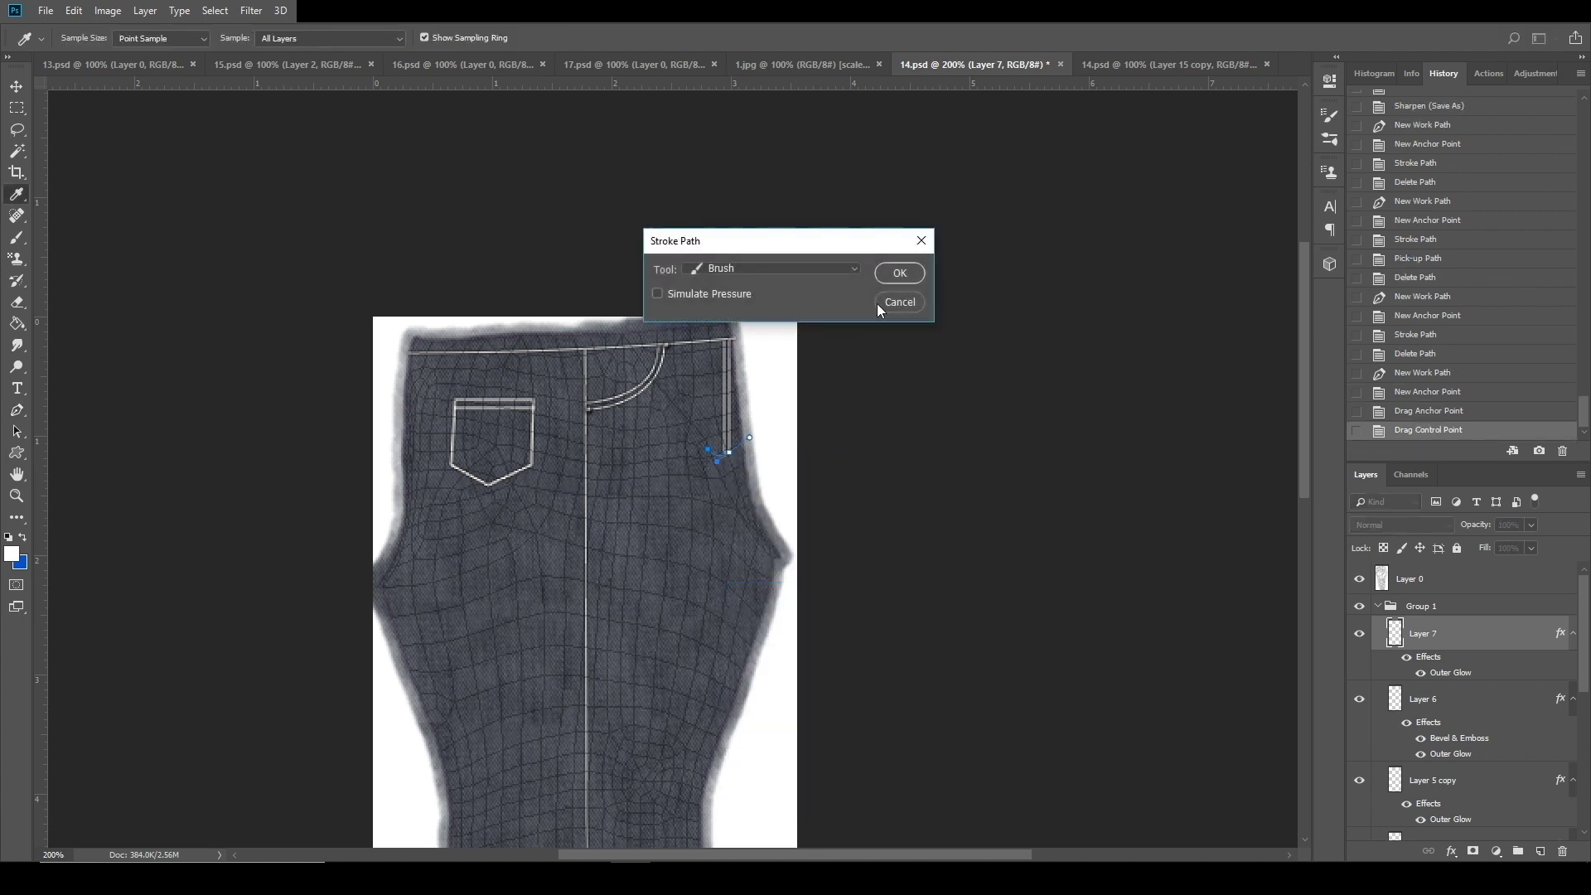
{"action": "key", "text": "Return"}
{"action": "right_click", "coordinate": [749, 456]}
{"action": "left_click", "coordinate": [820, 485]}
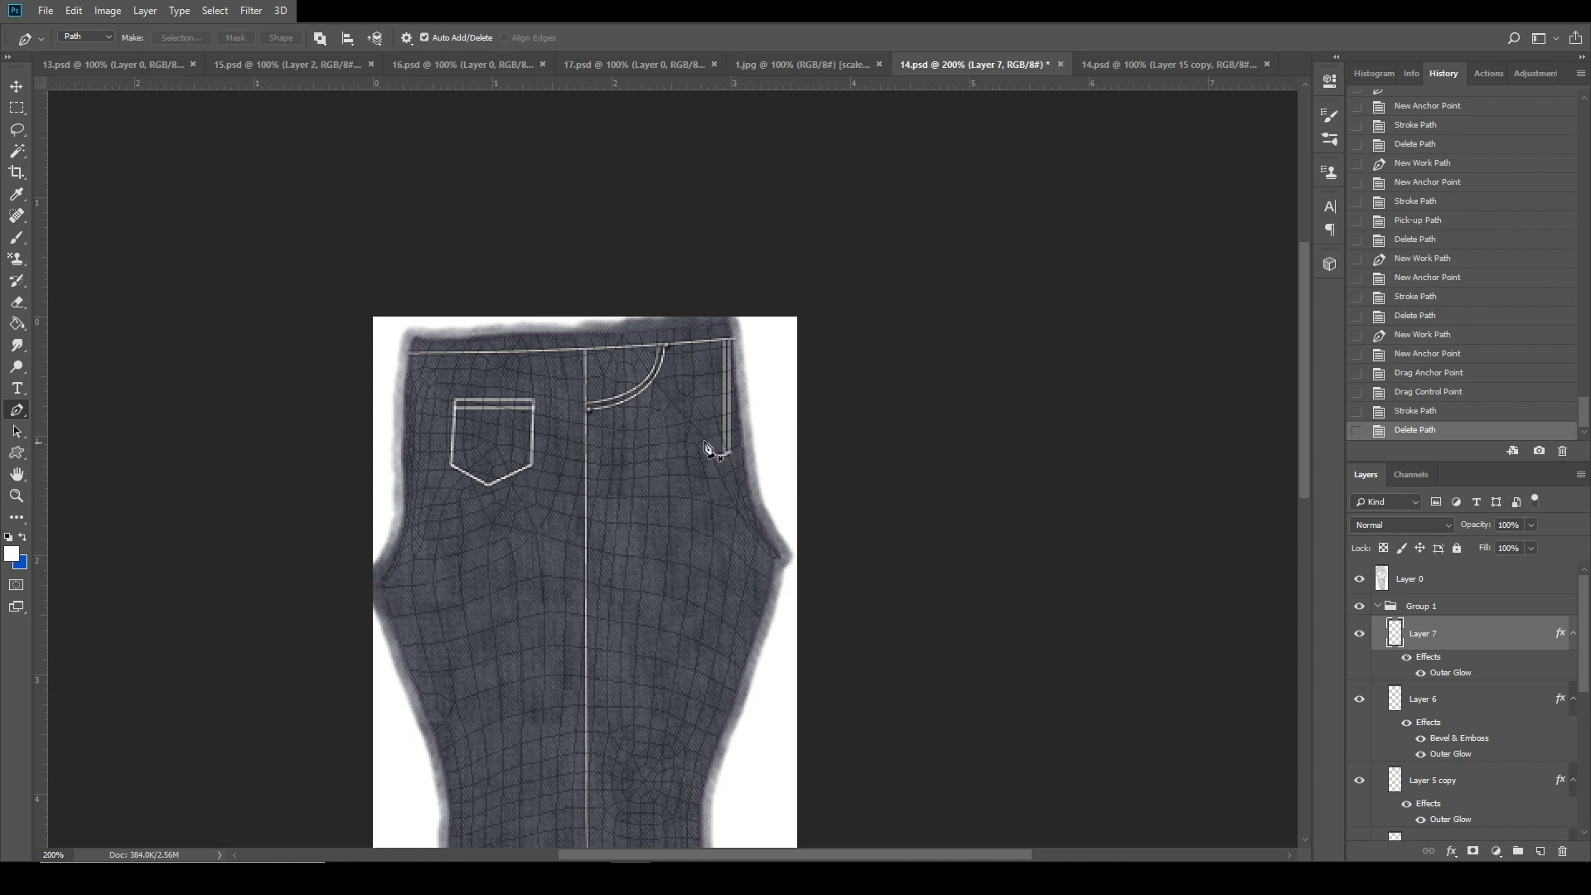
{"action": "left_click", "coordinate": [1358, 579]}
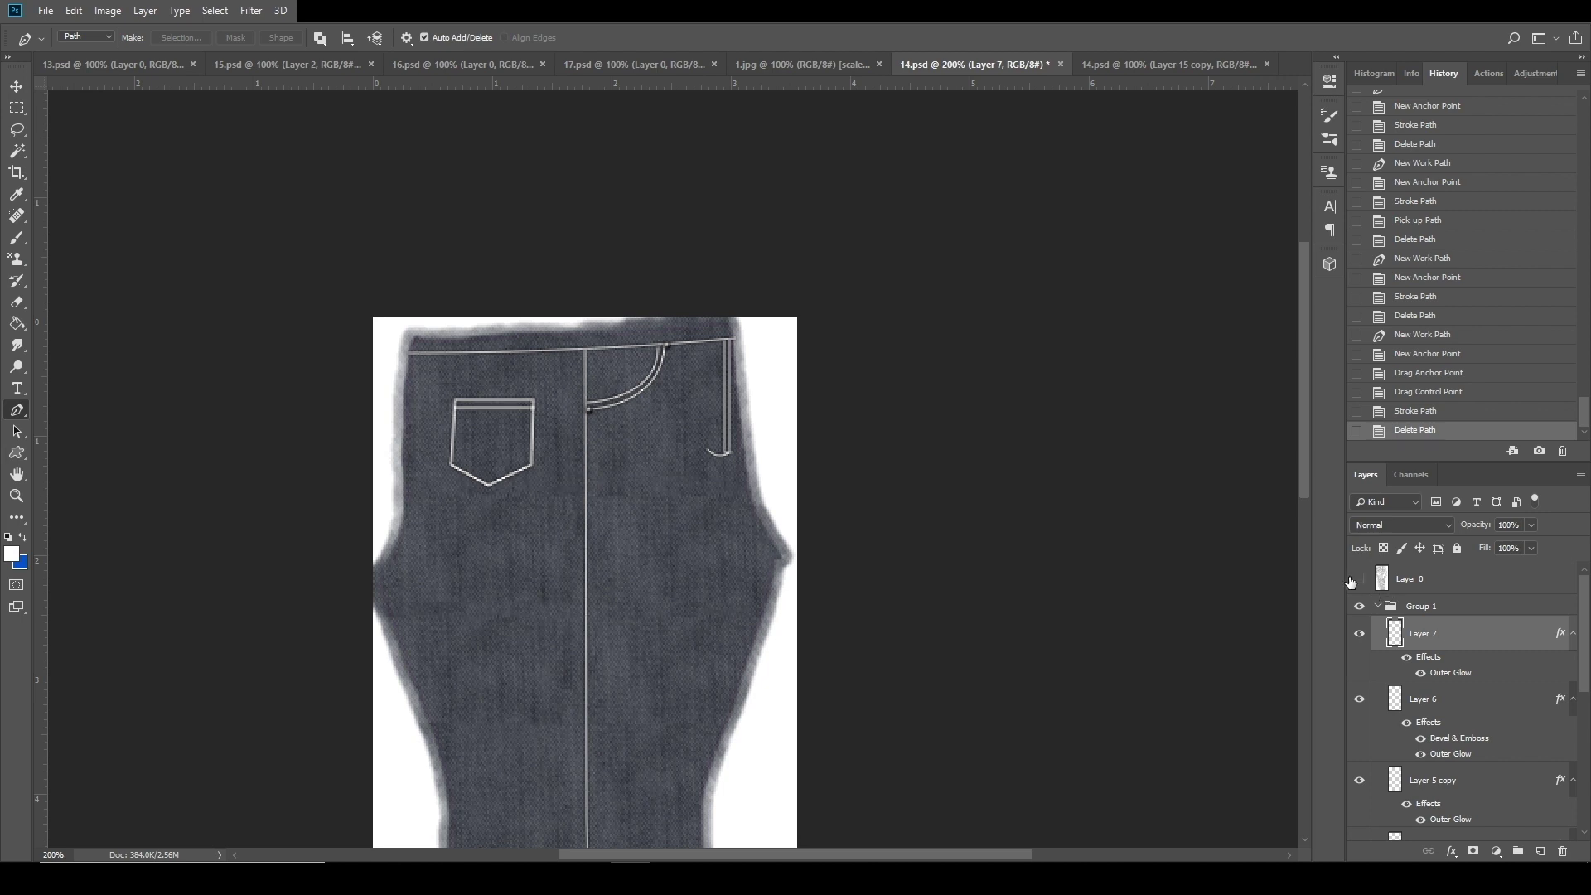
{"action": "scroll", "coordinate": [802, 534], "scroll_direction": "down", "scroll_amount": 1}
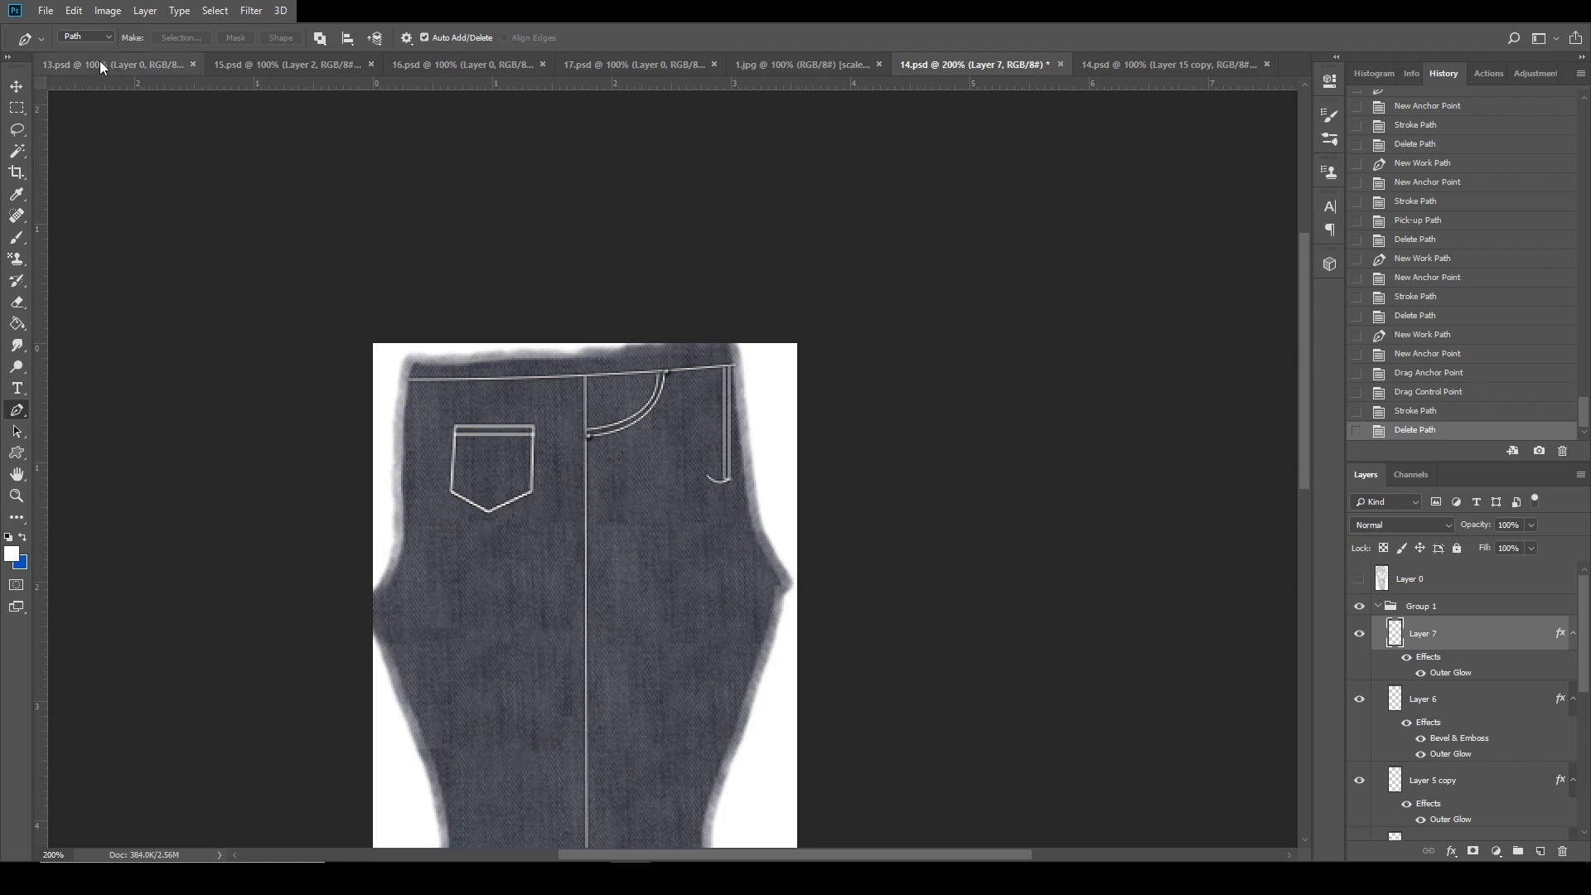
Undo the curved stitch stroke at the lower end of the fly, back to its unstroked path.
{"action": "key", "text": "ctrl+alt+z"}
{"action": "key", "text": "ctrl+alt+z"}
{"action": "key", "text": "ctrl+alt+z"}
{"action": "key", "text": "ctrl+alt+z"}
{"action": "key", "text": "ctrl+alt+z"}
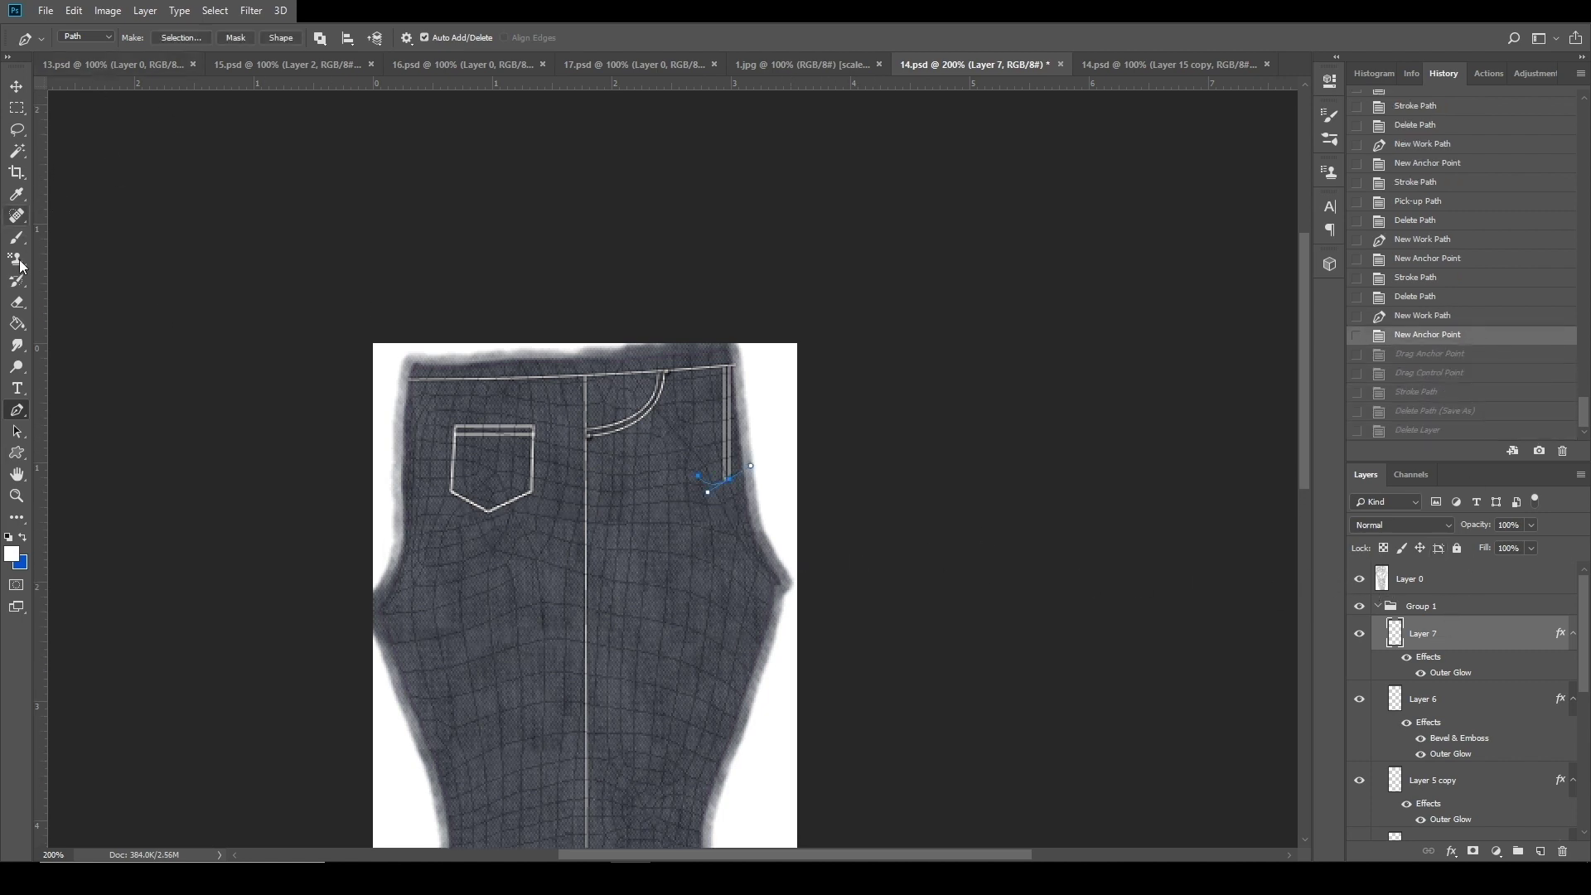
Erase the fly stitching from Layer 7 and delete the remaining work path.
{"action": "left_click", "coordinate": [15, 304]}
{"action": "left_click", "coordinate": [726, 550]}
{"action": "left_click", "coordinate": [16, 150]}
{"action": "right_click", "coordinate": [659, 446]}
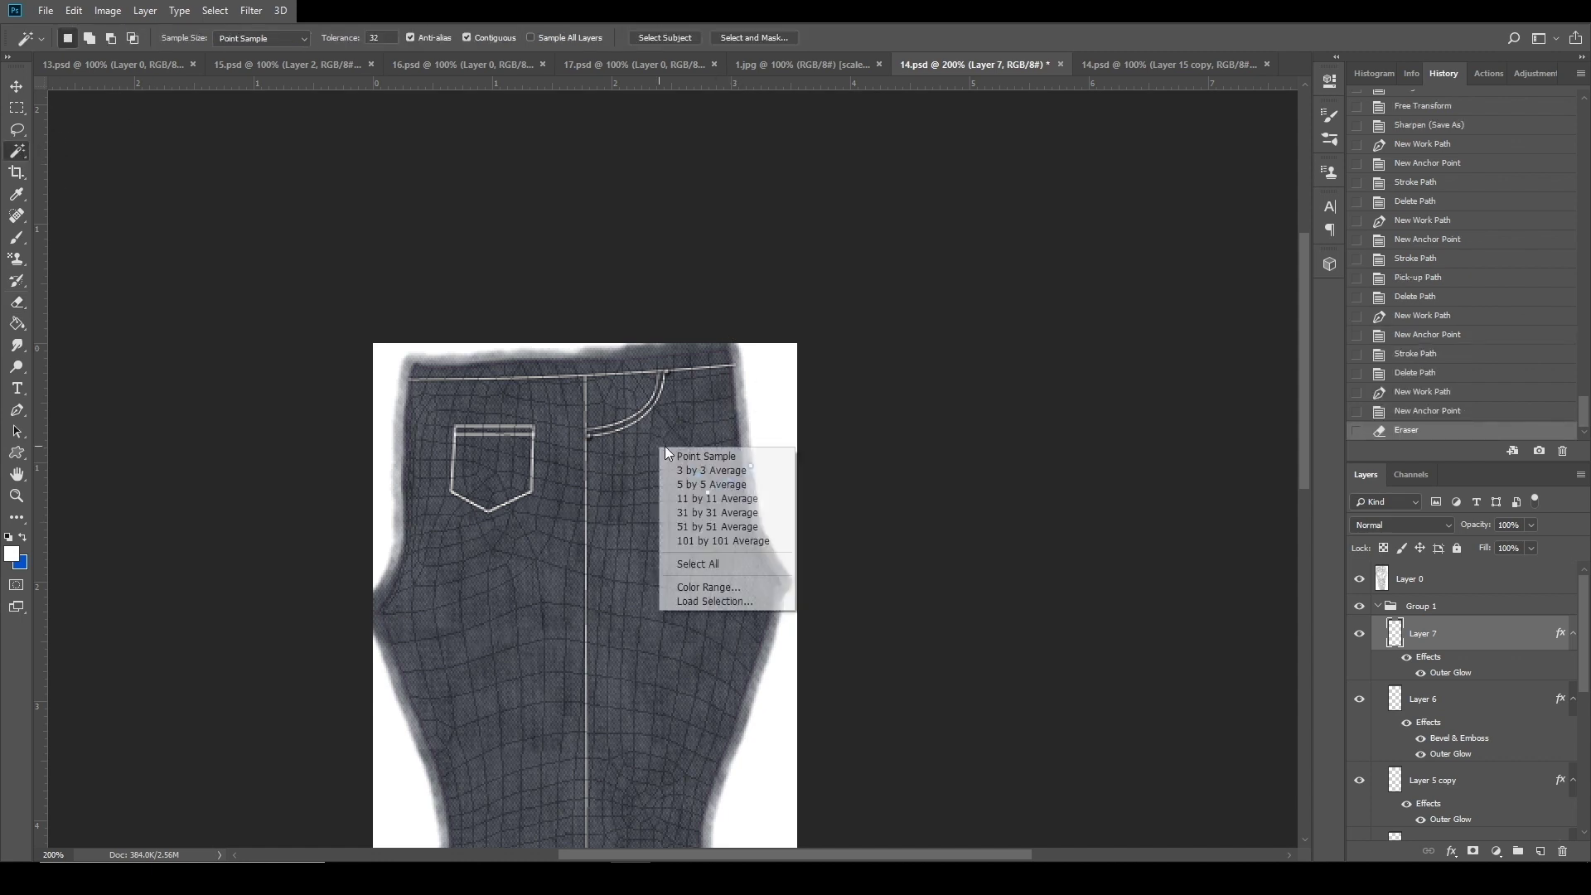
{"action": "left_click", "coordinate": [17, 409]}
{"action": "left_click", "coordinate": [17, 409]}
{"action": "right_click", "coordinate": [686, 450]}
{"action": "left_click", "coordinate": [742, 474]}
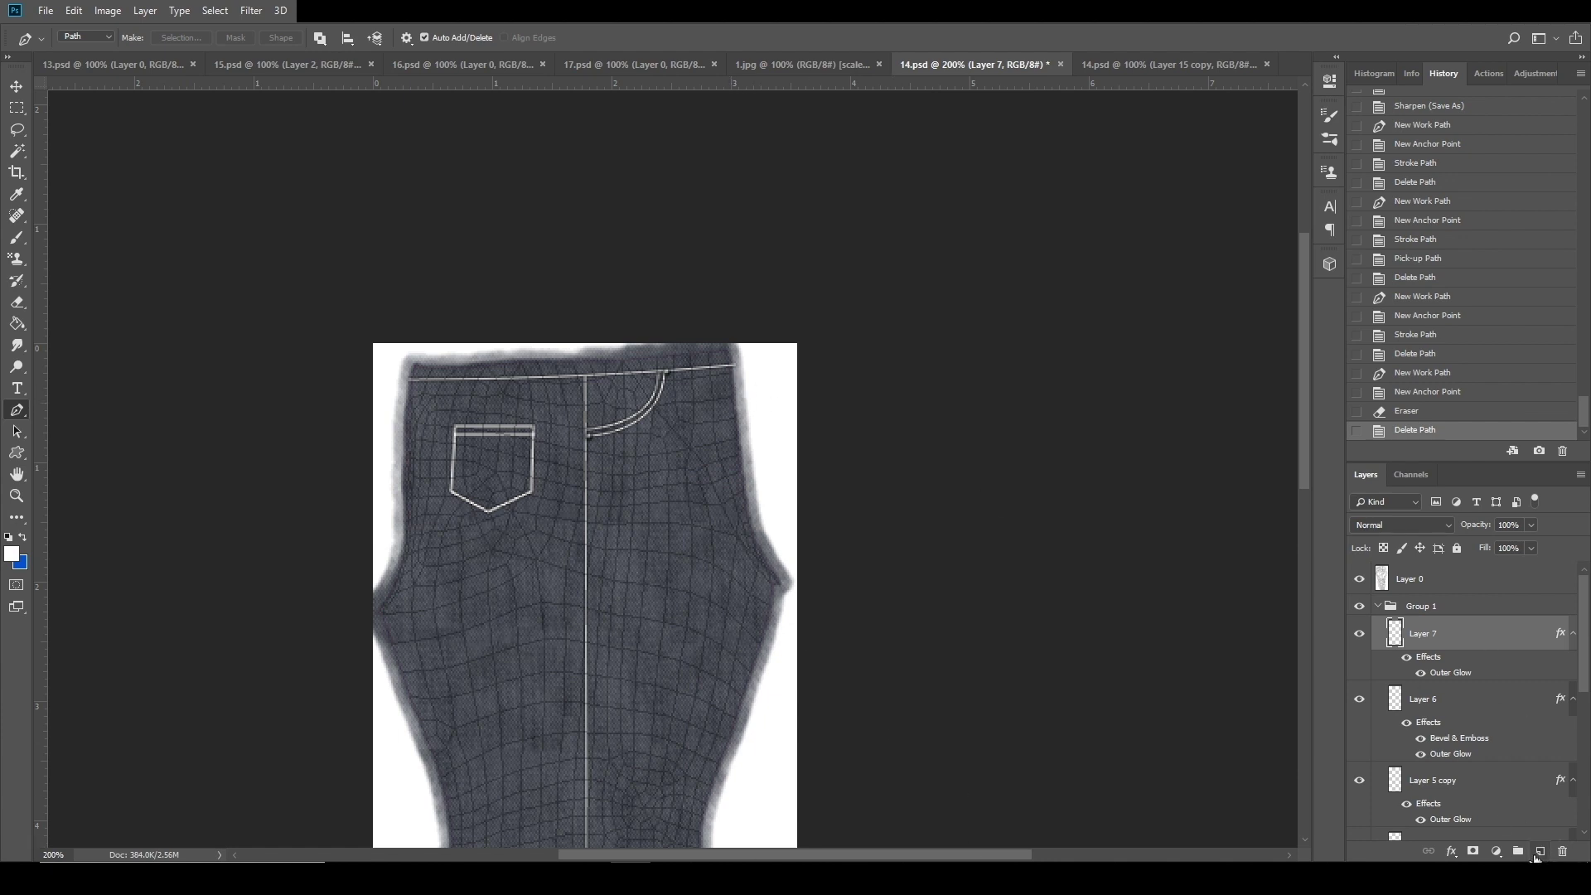
On a new layer, stroke a Brush path down from the waistband near the front edge and inward at its lower end, and delete the path.
{"action": "left_click", "coordinate": [1538, 853]}
{"action": "left_click", "coordinate": [730, 366]}
{"action": "left_click", "coordinate": [738, 457]}
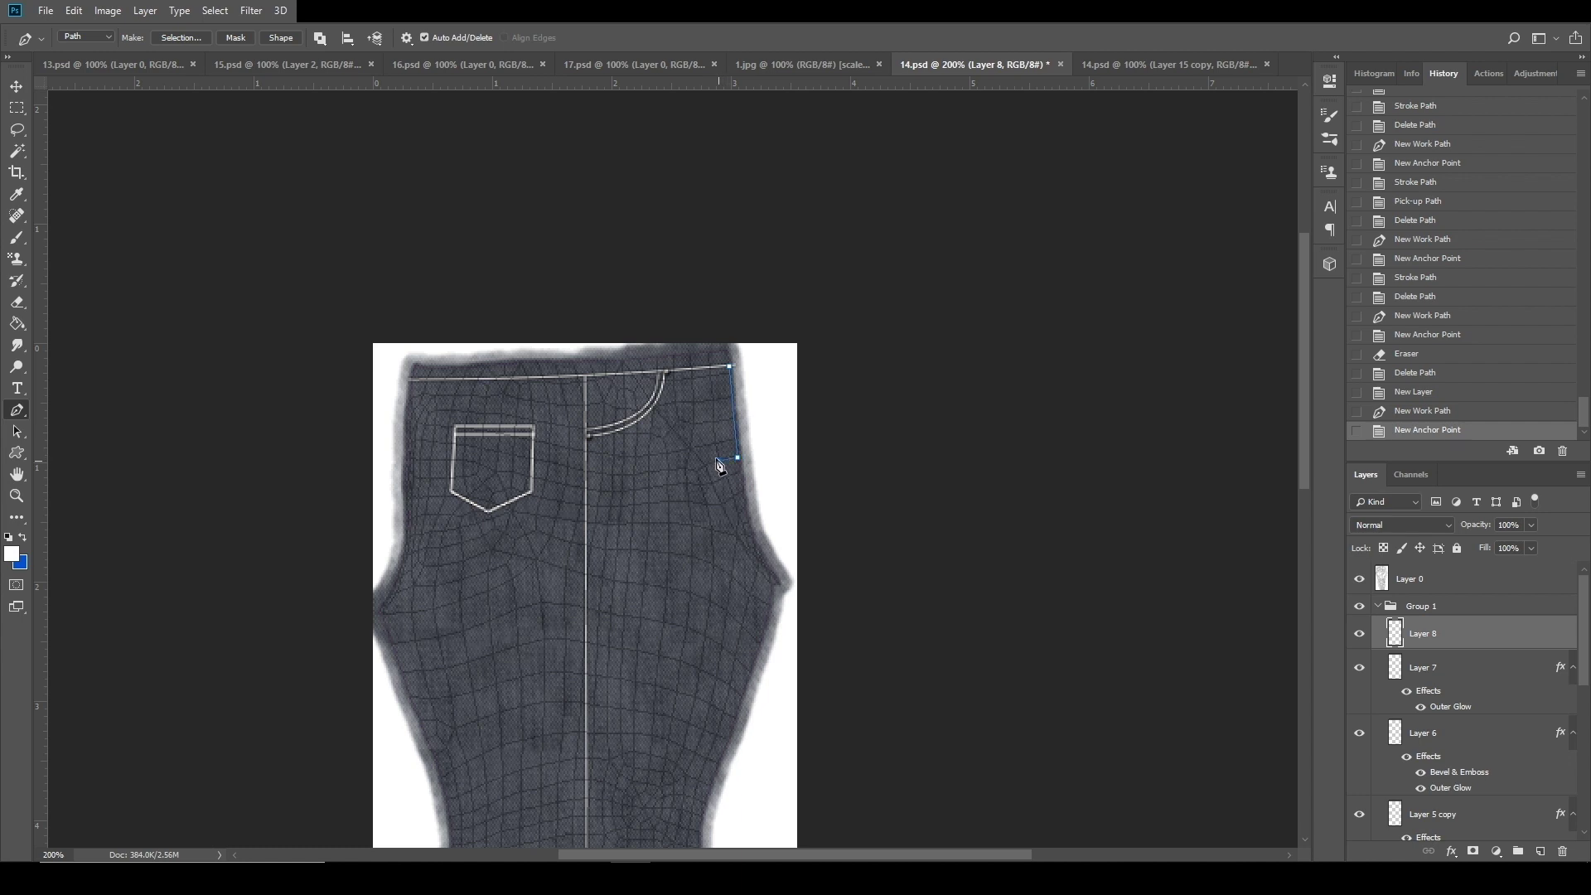
{"action": "left_click", "coordinate": [712, 461]}
{"action": "right_click", "coordinate": [720, 455]}
{"action": "left_click", "coordinate": [762, 597]}
{"action": "left_click", "coordinate": [893, 275]}
{"action": "right_click", "coordinate": [710, 420]}
{"action": "left_click", "coordinate": [754, 453]}
Add a second fly stitch line just inside the first with a Brush-stroked path on Layer 8, delete the path, and hide Layer 0.
{"action": "left_click", "coordinate": [730, 377]}
{"action": "left_click", "coordinate": [729, 370]}
{"action": "left_click_drag", "start_coordinate": [734, 460], "coordinate": [733, 460]}
{"action": "right_click", "coordinate": [732, 460]}
{"action": "left_click", "coordinate": [770, 560]}
{"action": "left_click", "coordinate": [893, 275]}
{"action": "right_click", "coordinate": [771, 451]}
{"action": "left_click", "coordinate": [813, 472]}
{"action": "left_click", "coordinate": [1359, 578]}
{"action": "left_click", "coordinate": [64, 10]}
{"action": "left_click", "coordinate": [91, 286]}
{"action": "key", "text": "Escape"}
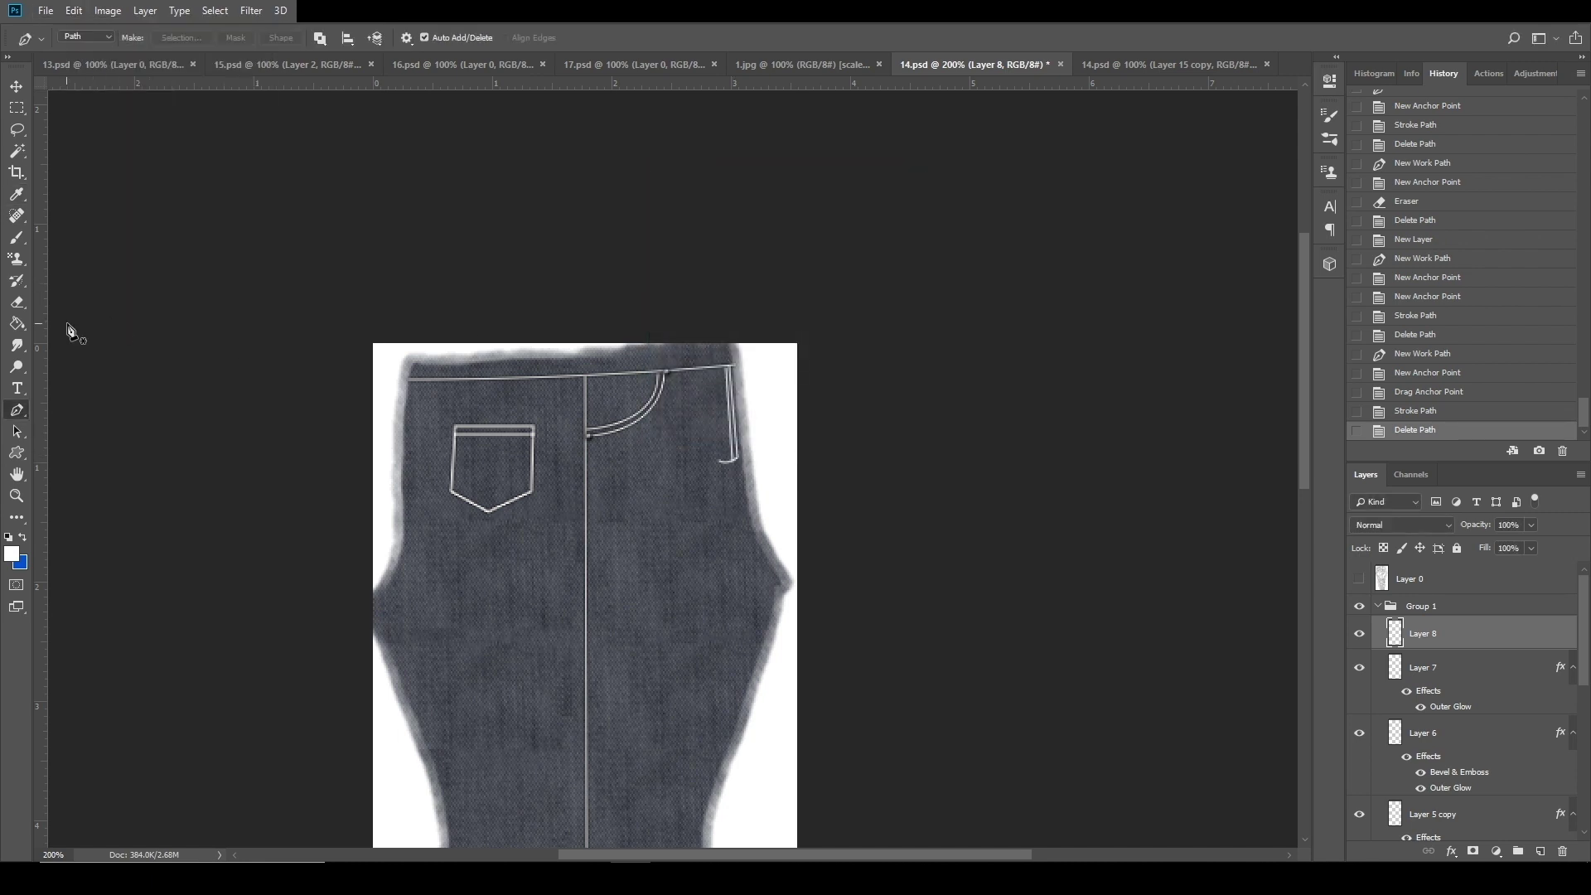
Try dabbing a row of small Brush marks down between the two fly lines on Layer 8, and undo them.
{"action": "key", "text": "b"}
{"action": "left_click", "coordinate": [729, 371]}
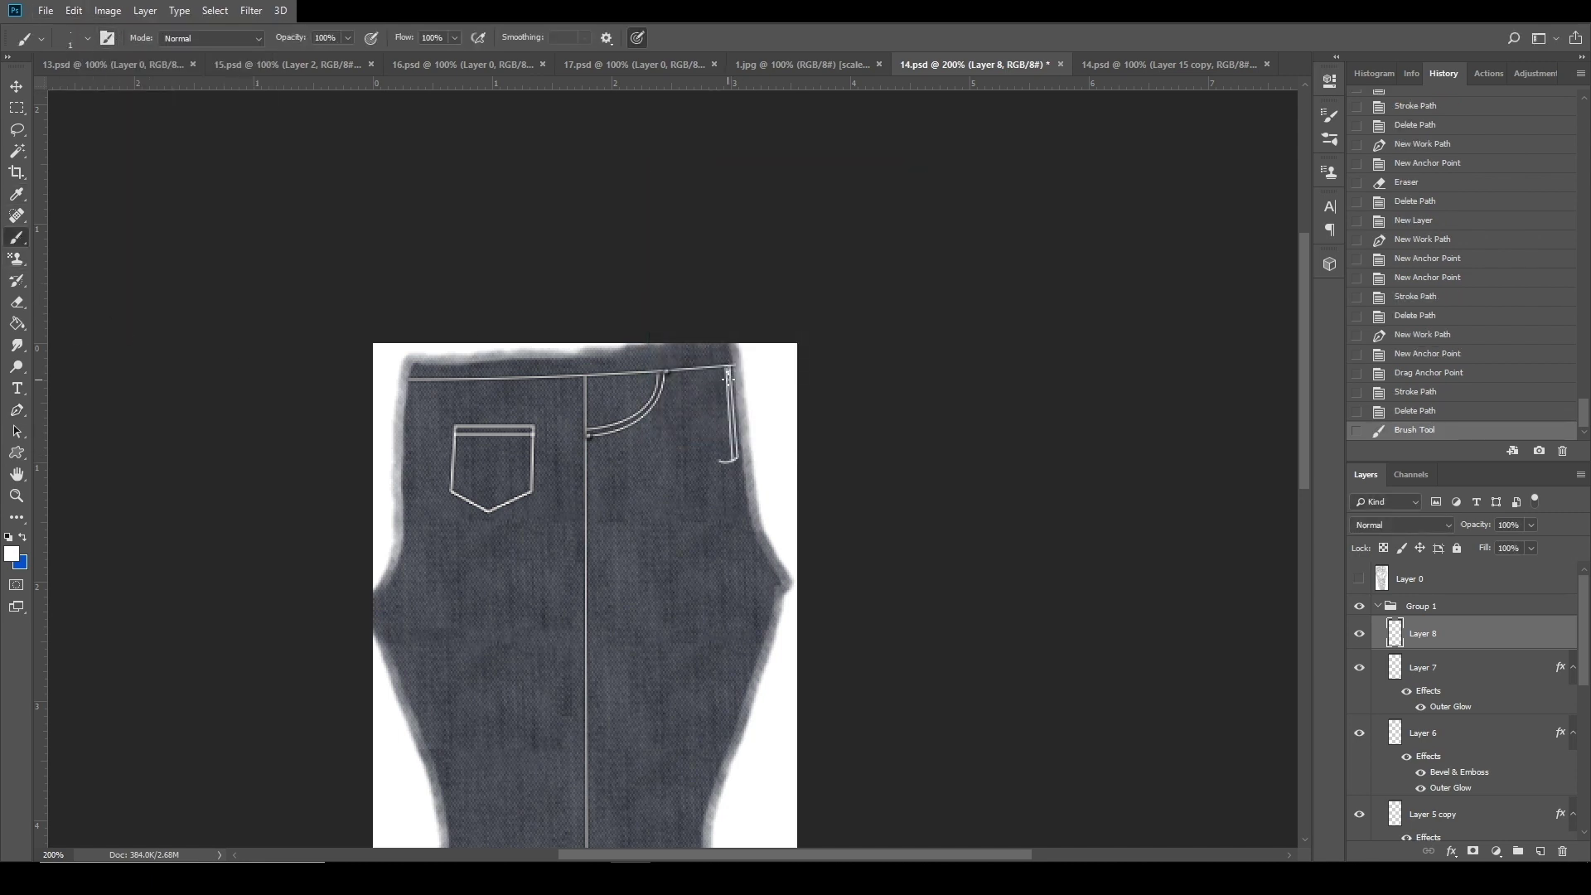
{"action": "left_click", "coordinate": [729, 392]}
{"action": "left_click", "coordinate": [727, 388]}
{"action": "left_click", "coordinate": [729, 398]}
{"action": "left_click", "coordinate": [729, 406]}
{"action": "left_click", "coordinate": [730, 414]}
{"action": "left_click", "coordinate": [726, 421]}
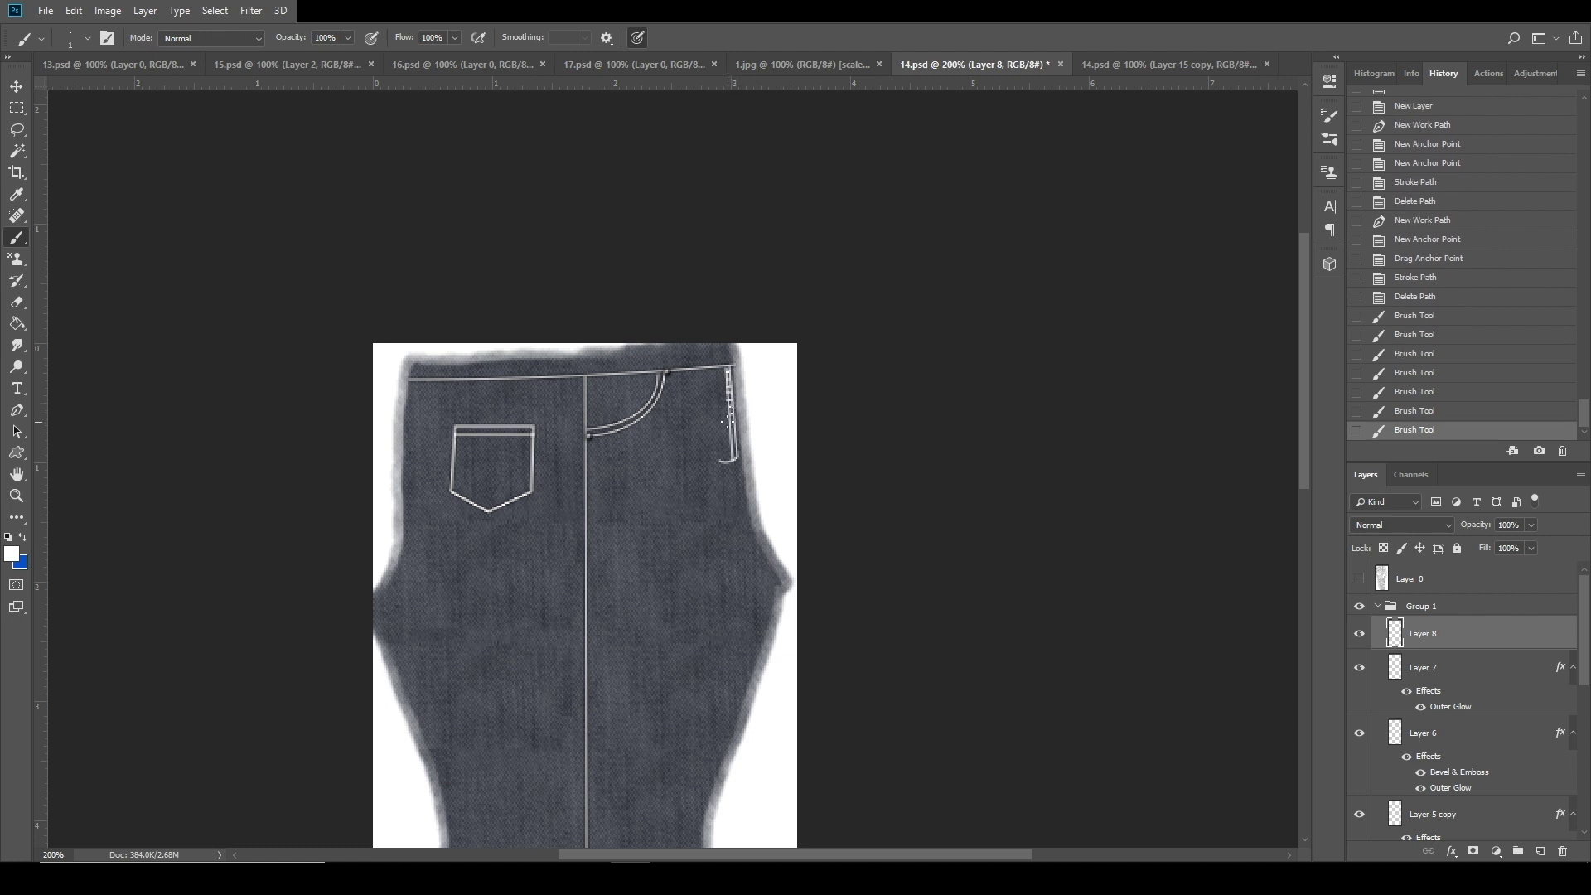
{"action": "key", "text": "ctrl+alt+z"}
{"action": "key", "text": "ctrl+alt+z"}
{"action": "key", "text": "ctrl+alt+z"}
{"action": "key", "text": "ctrl+alt+z"}
{"action": "key", "text": "ctrl+alt+z"}
{"action": "key", "text": "ctrl+alt+z"}
{"action": "key", "text": "ctrl+alt+z"}
{"action": "key", "text": "ctrl+alt+z"}
Try four more Brush dabs along the upper part of the fly on Layer 8, and undo them.
{"action": "left_click", "coordinate": [87, 38]}
{"action": "left_click", "coordinate": [697, 343]}
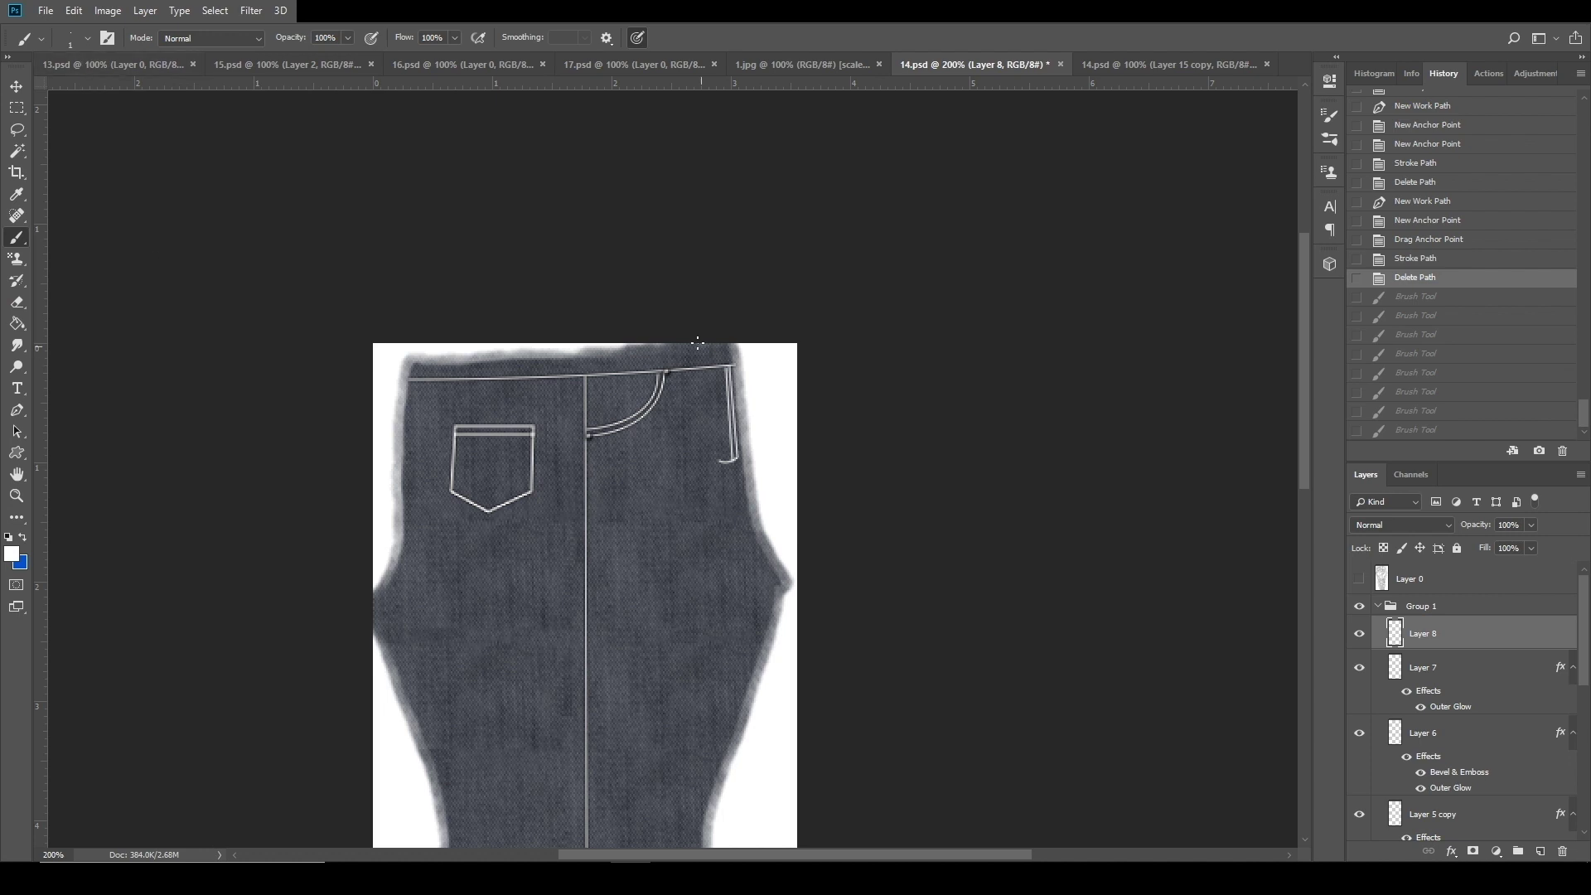
{"action": "left_click", "coordinate": [729, 372]}
{"action": "left_click", "coordinate": [727, 380]}
{"action": "left_click", "coordinate": [728, 388]}
{"action": "left_click", "coordinate": [726, 402]}
{"action": "key", "text": "ctrl+alt+z"}
{"action": "key", "text": "ctrl+alt+z"}
{"action": "key", "text": "ctrl+alt+z"}
{"action": "key", "text": "ctrl+alt+z"}
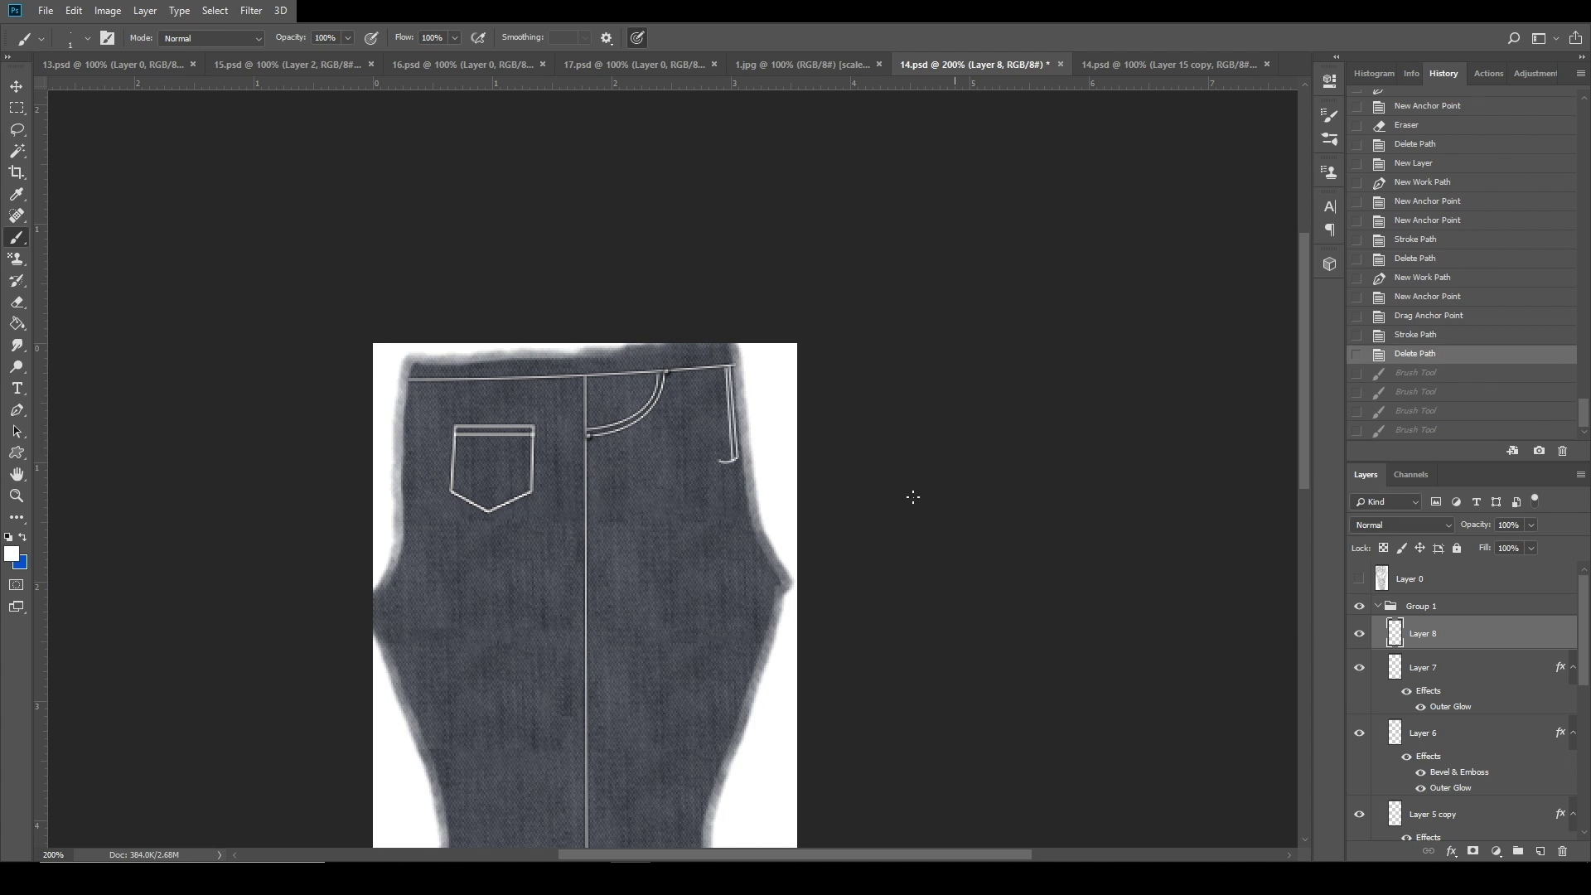
Paint spaced Brush dabs along the full length of the fly on Layer 8, from the waistband to its lower end.
{"action": "left_click", "coordinate": [727, 376]}
{"action": "left_click", "coordinate": [729, 385]}
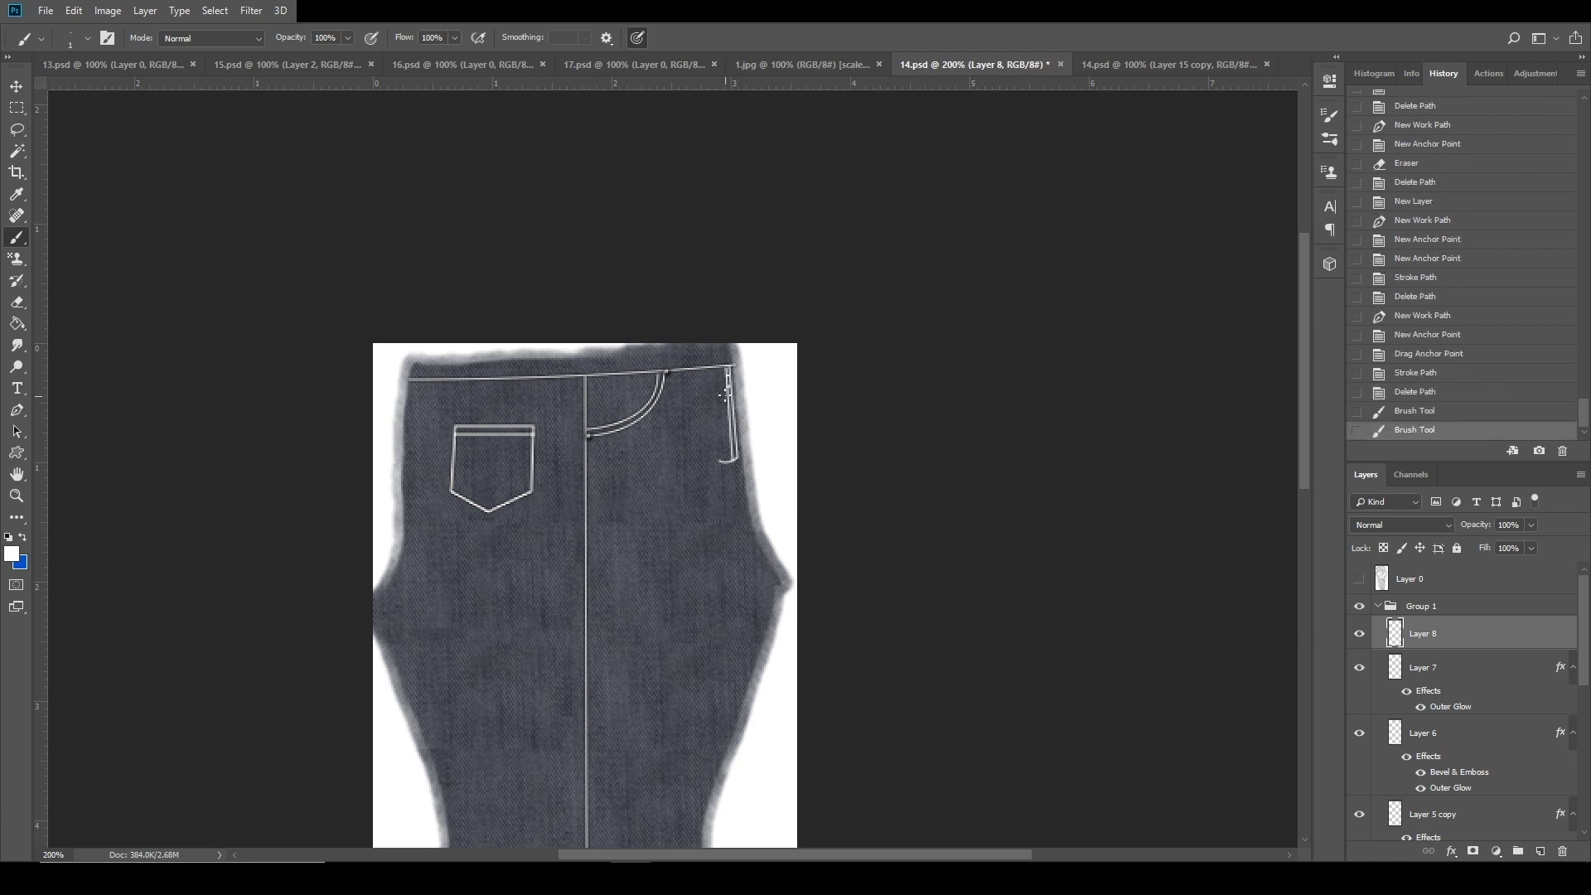
{"action": "left_click", "coordinate": [729, 393]}
{"action": "left_click", "coordinate": [730, 406]}
{"action": "left_click", "coordinate": [726, 420]}
{"action": "left_click", "coordinate": [730, 430]}
{"action": "left_click", "coordinate": [731, 443]}
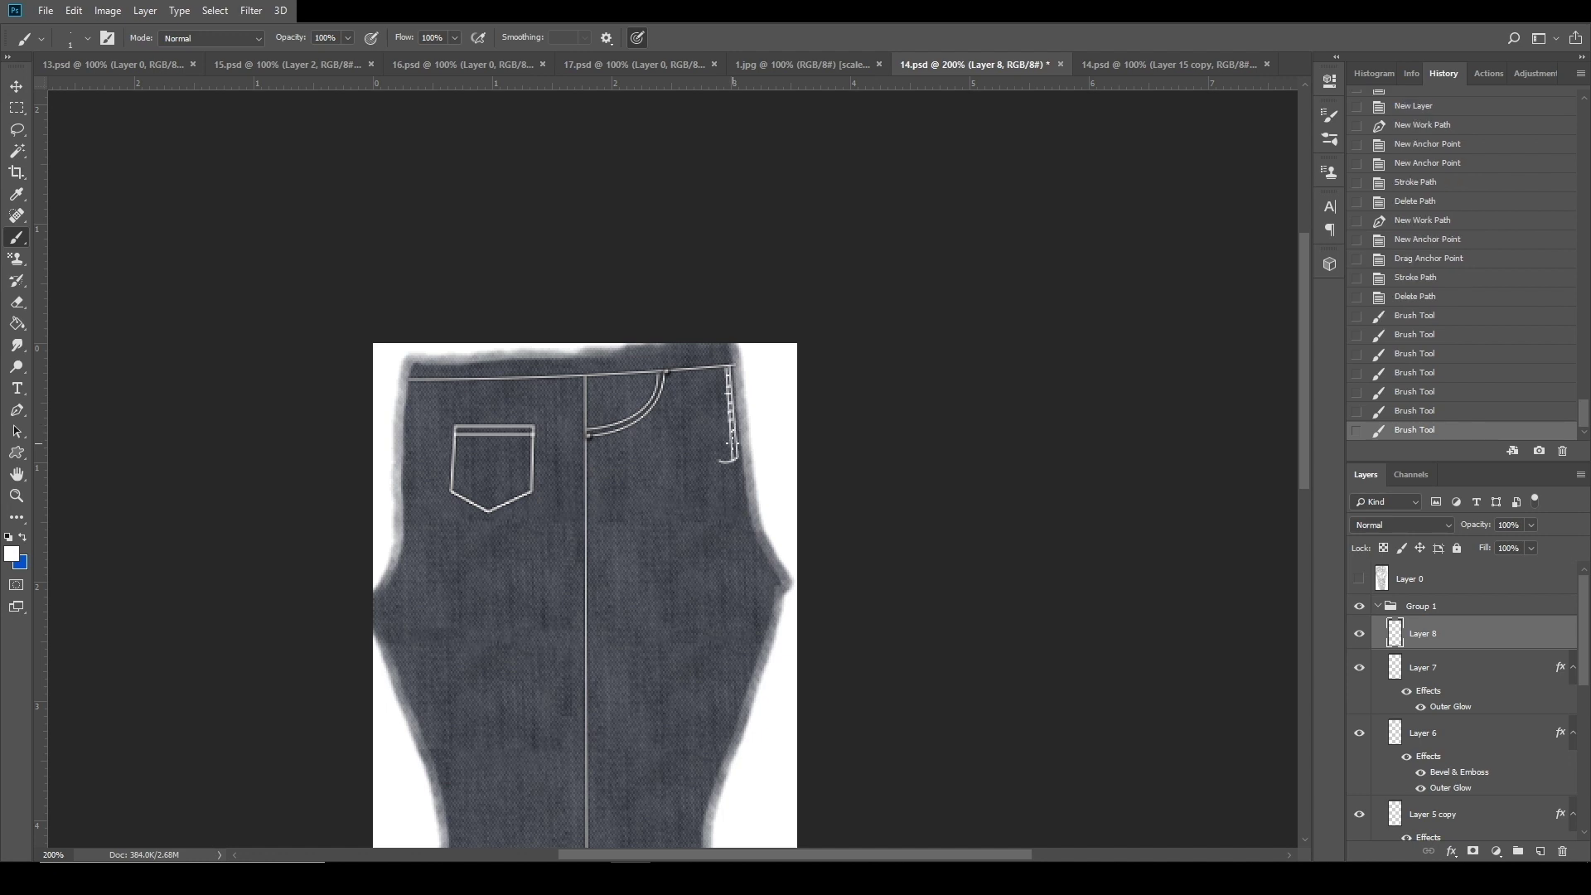
{"action": "left_click", "coordinate": [732, 452]}
{"action": "left_click", "coordinate": [739, 452]}
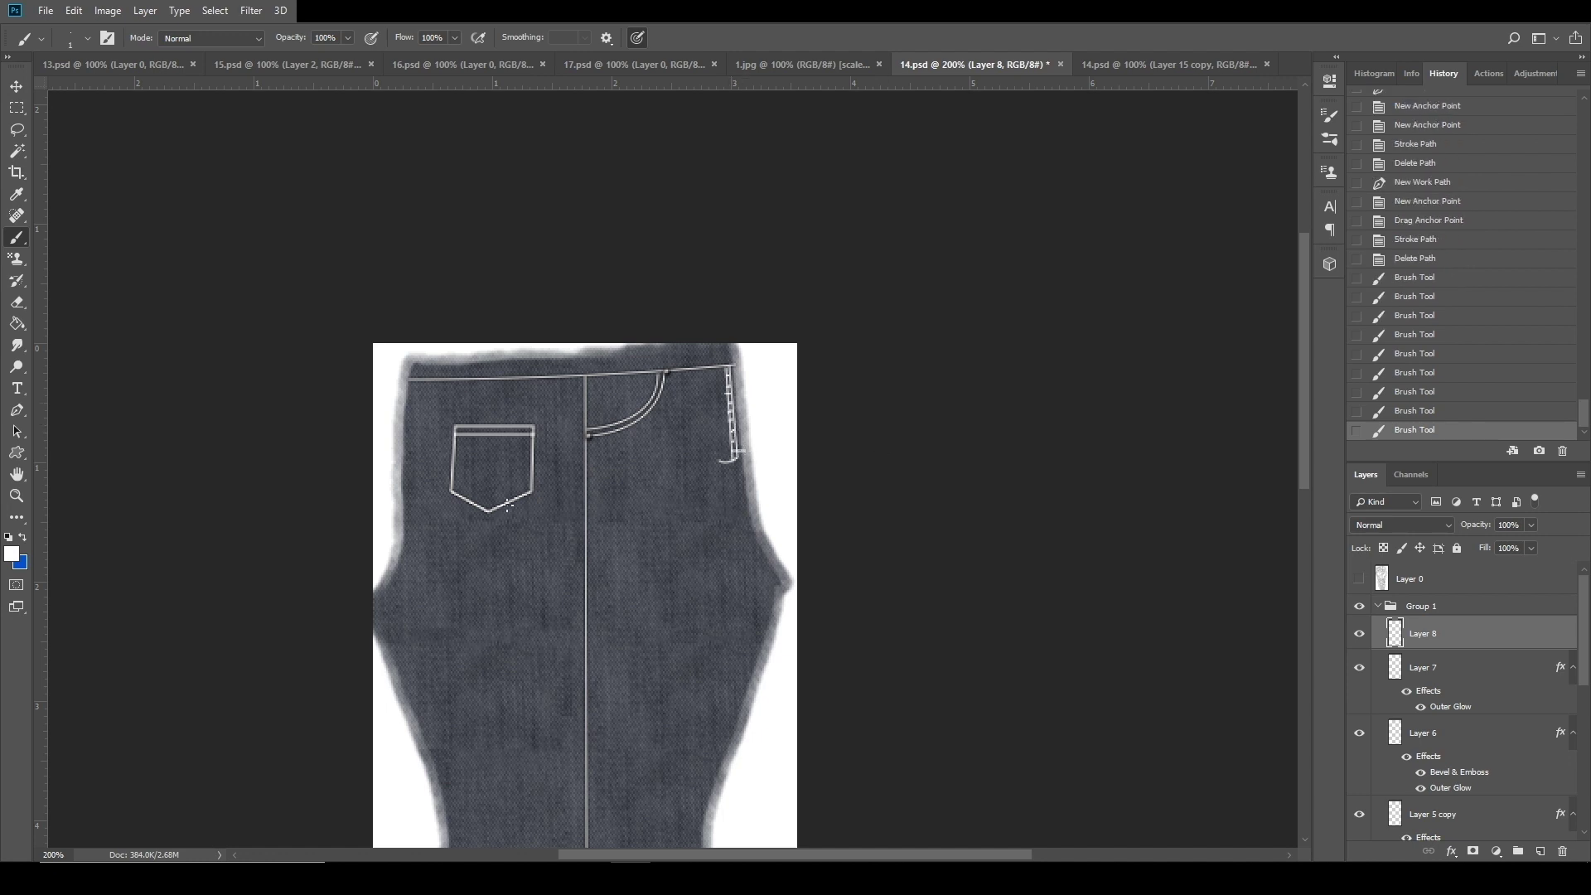
Erase the stray mark beside the fly's lower end, and revert the document to the state before the Brush dabs.
{"action": "left_click", "coordinate": [18, 303]}
{"action": "left_click", "coordinate": [750, 448]}
{"action": "left_click", "coordinate": [757, 451]}
{"action": "key", "text": "ctrl+z"}
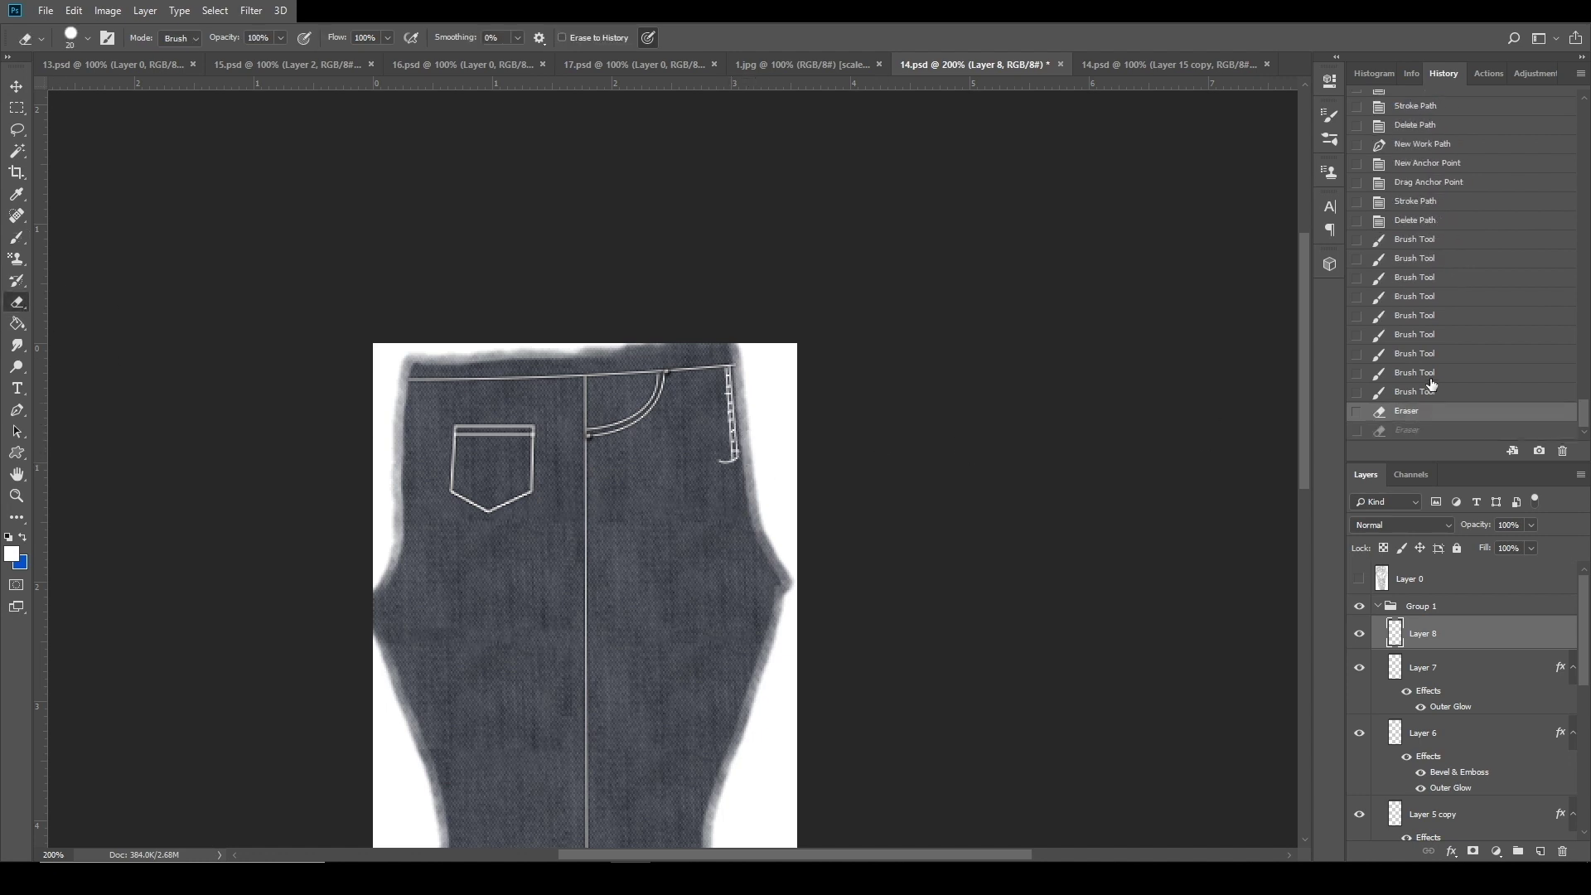
{"action": "left_click", "coordinate": [1431, 383]}
{"action": "left_click", "coordinate": [1414, 220]}
Save the texture, inspect the fly stitching on the avatar in IMVU, and return to Photoshop.
{"action": "left_click", "coordinate": [55, 14]}
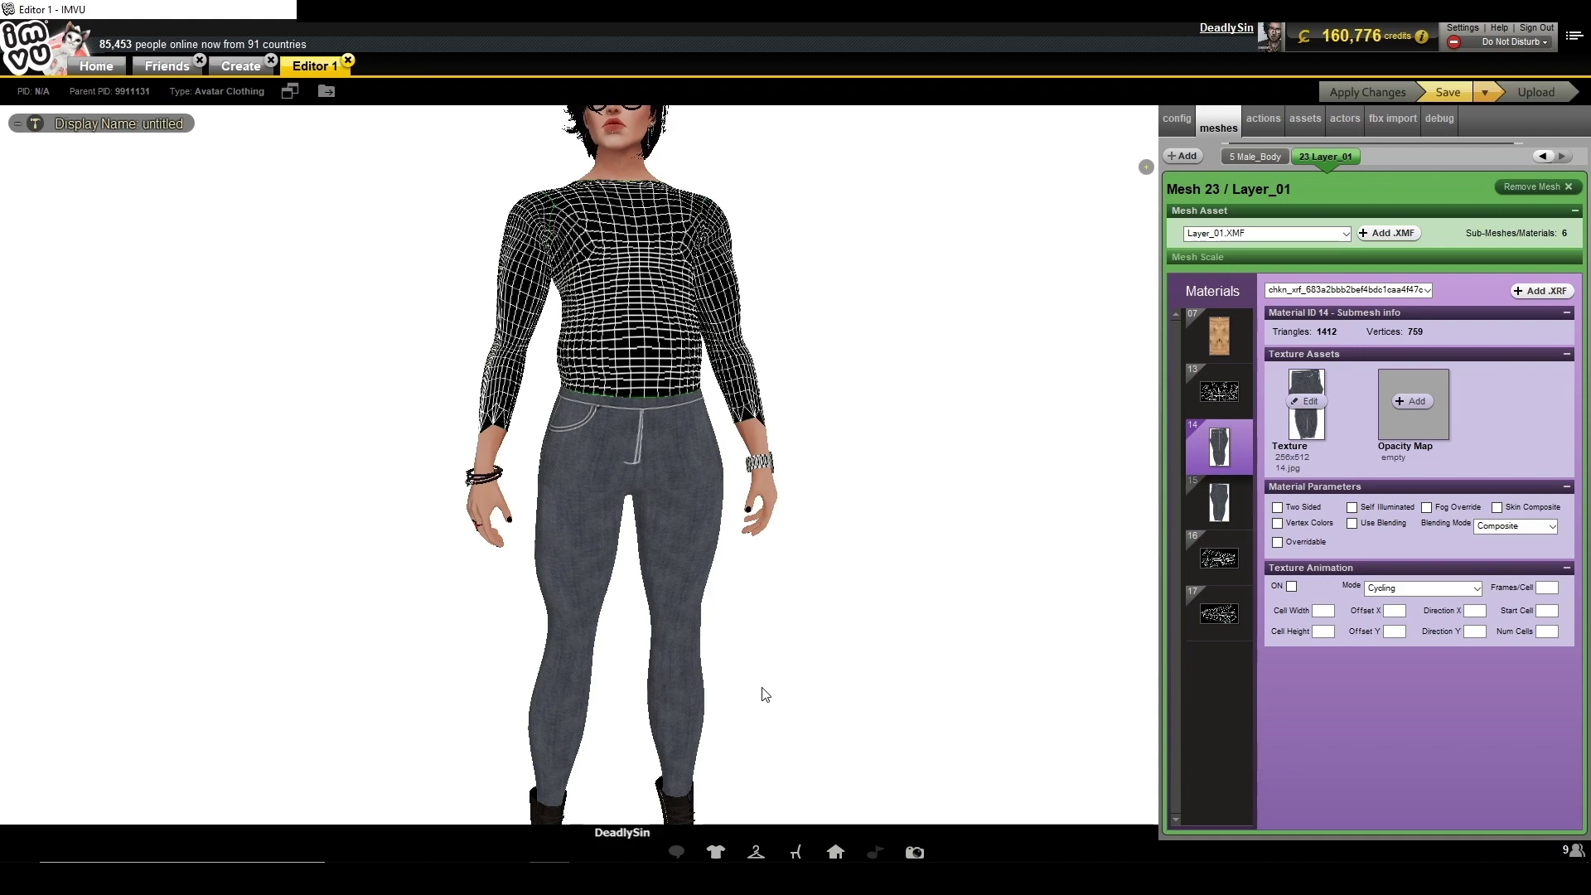
{"action": "scroll", "coordinate": [842, 558], "scroll_direction": "up", "scroll_amount": 3}
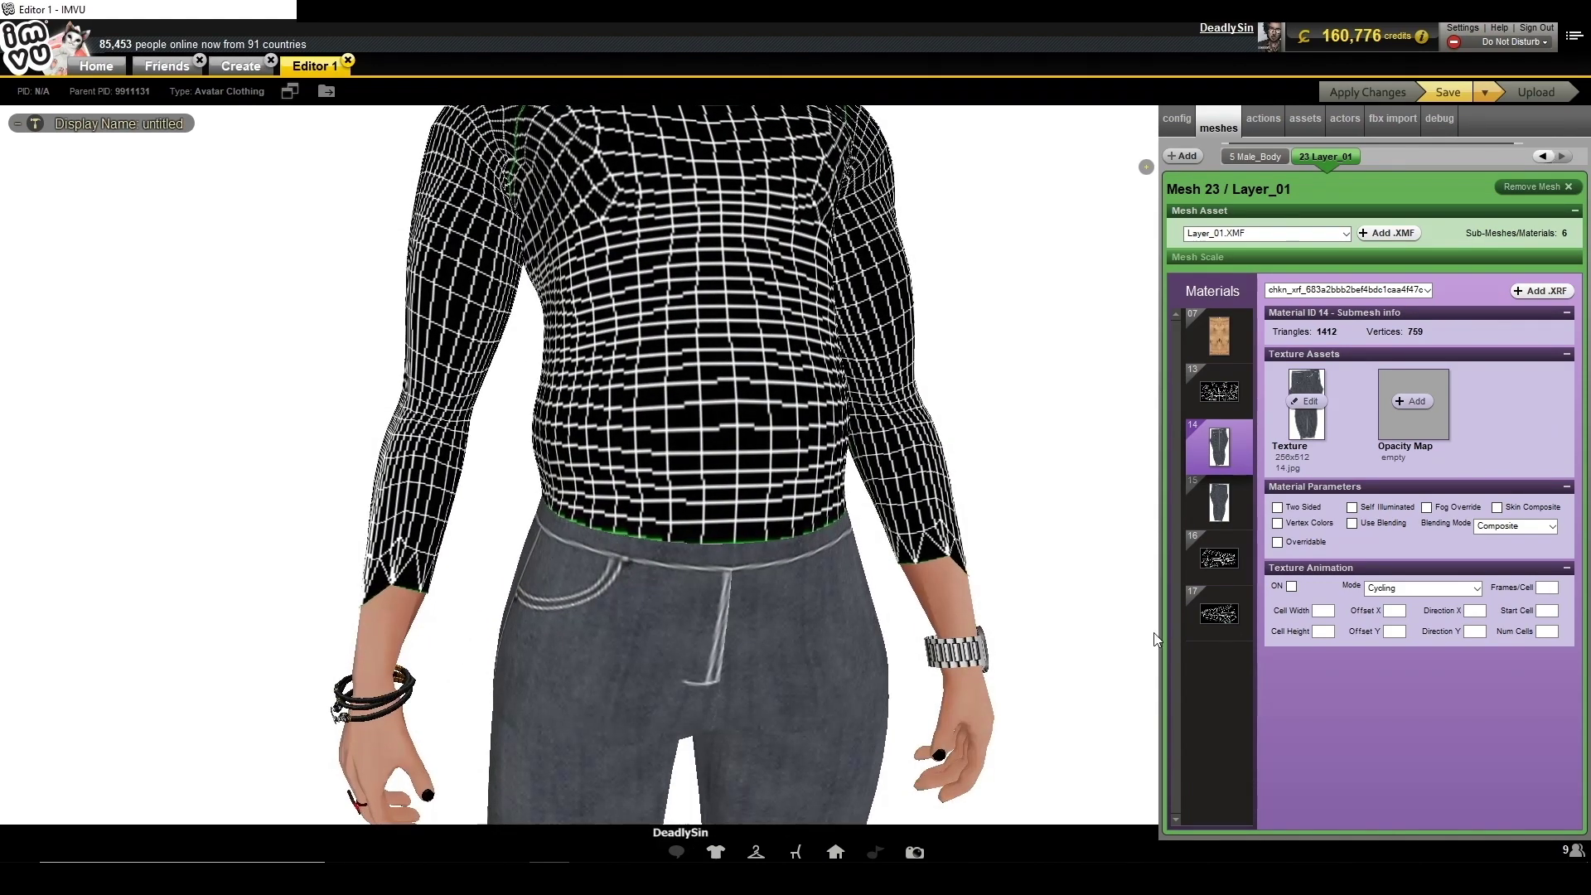
{"action": "scroll", "coordinate": [915, 575], "scroll_direction": "down", "scroll_amount": 3}
{"action": "key", "text": "alt+Tab"}
{"action": "scroll", "coordinate": [1133, 643], "scroll_direction": "down", "scroll_amount": 1}
{"action": "scroll", "coordinate": [1133, 643], "scroll_direction": "down", "scroll_amount": 1}
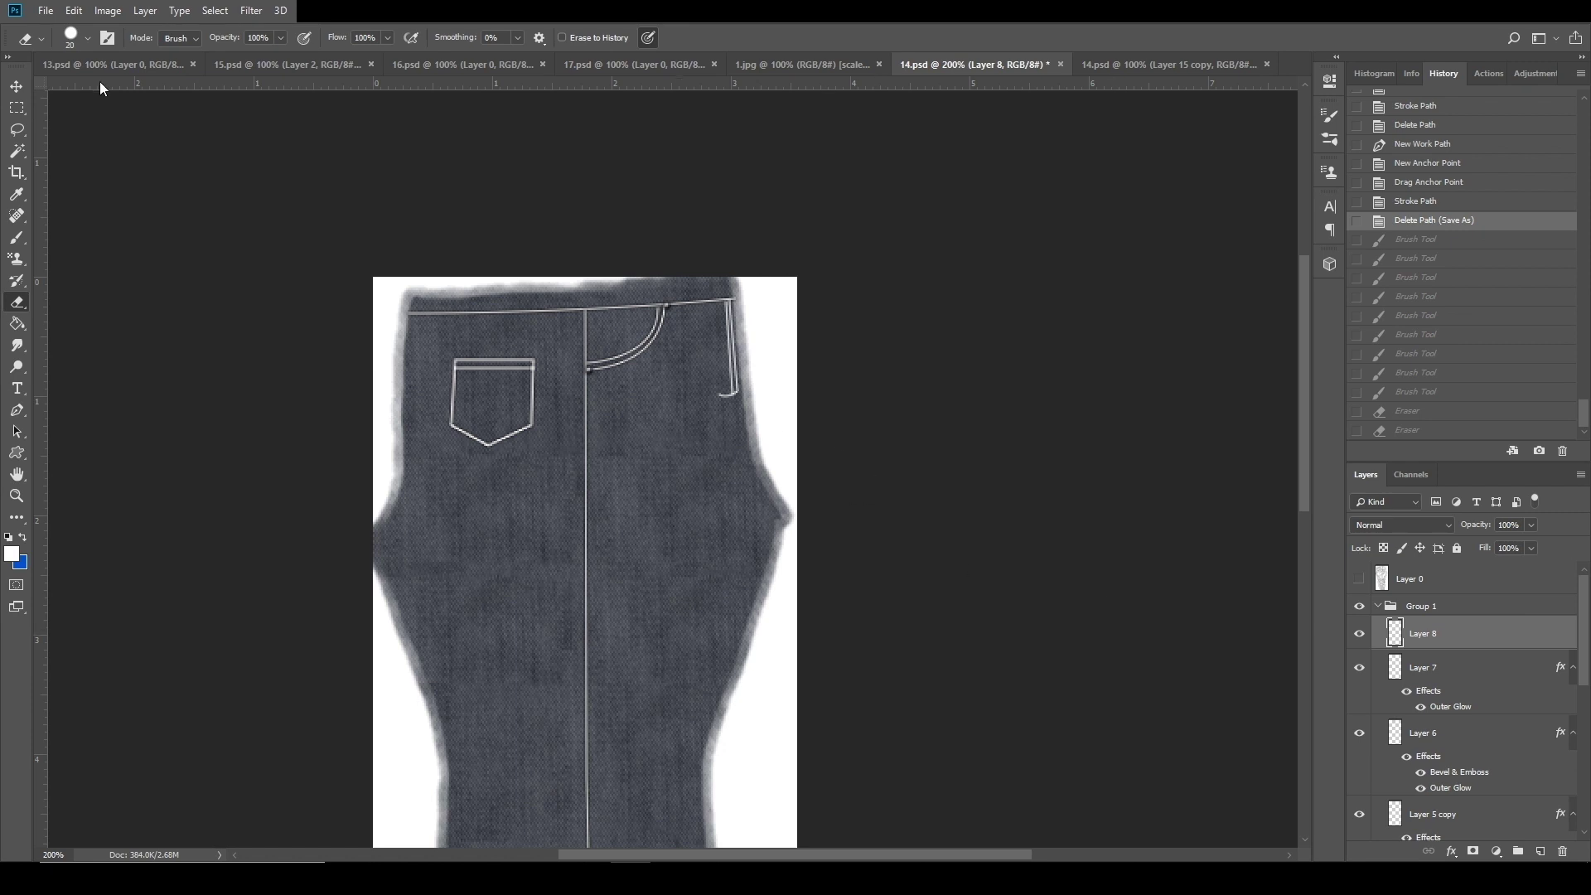
Flip the fly stitching on Layer 8 horizontally, rotate it about -10.1 degrees, and save the texture.
{"action": "key", "text": "v"}
{"action": "right_click", "coordinate": [740, 348]}
{"action": "key", "text": "Escape"}
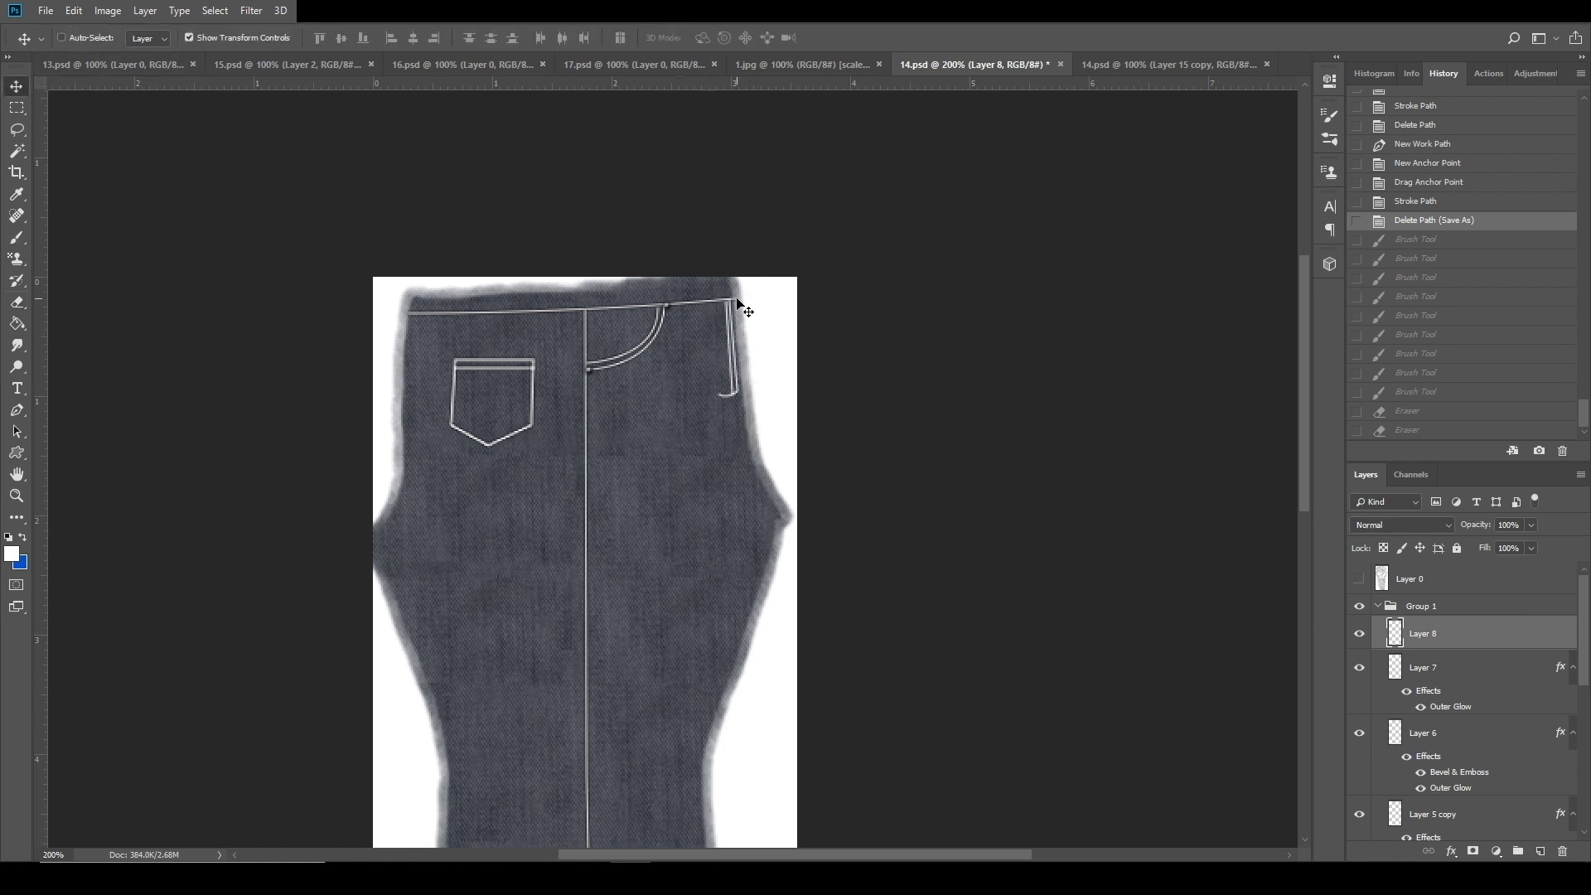
{"action": "key", "text": "ctrl+t"}
{"action": "right_click", "coordinate": [732, 326]}
{"action": "left_click", "coordinate": [810, 534]}
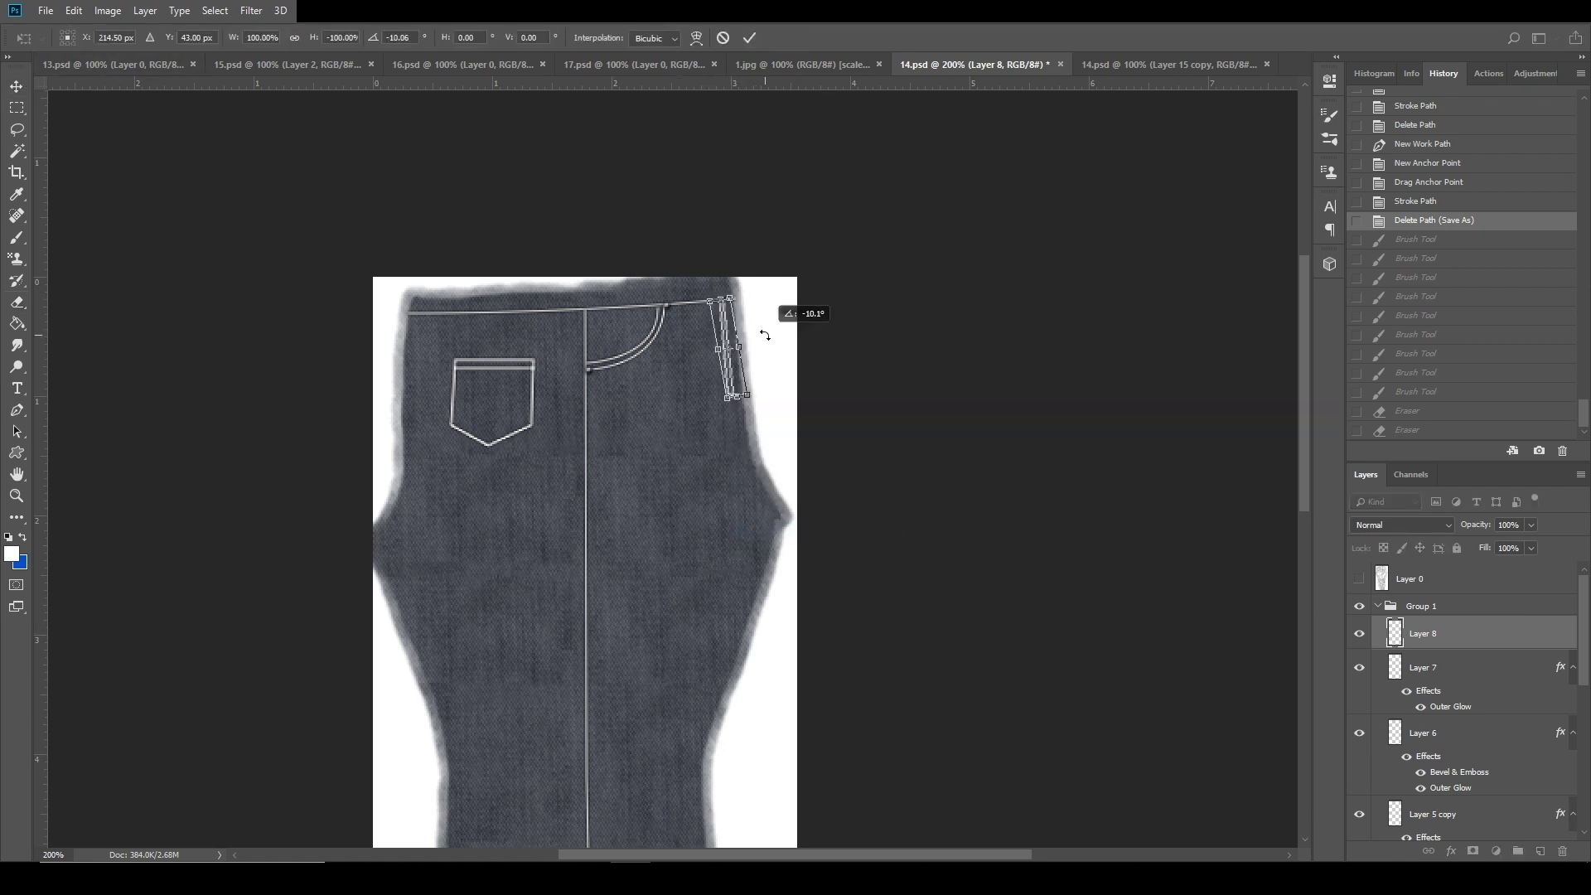
{"action": "left_click", "coordinate": [749, 37]}
{"action": "left_click", "coordinate": [1516, 680]}
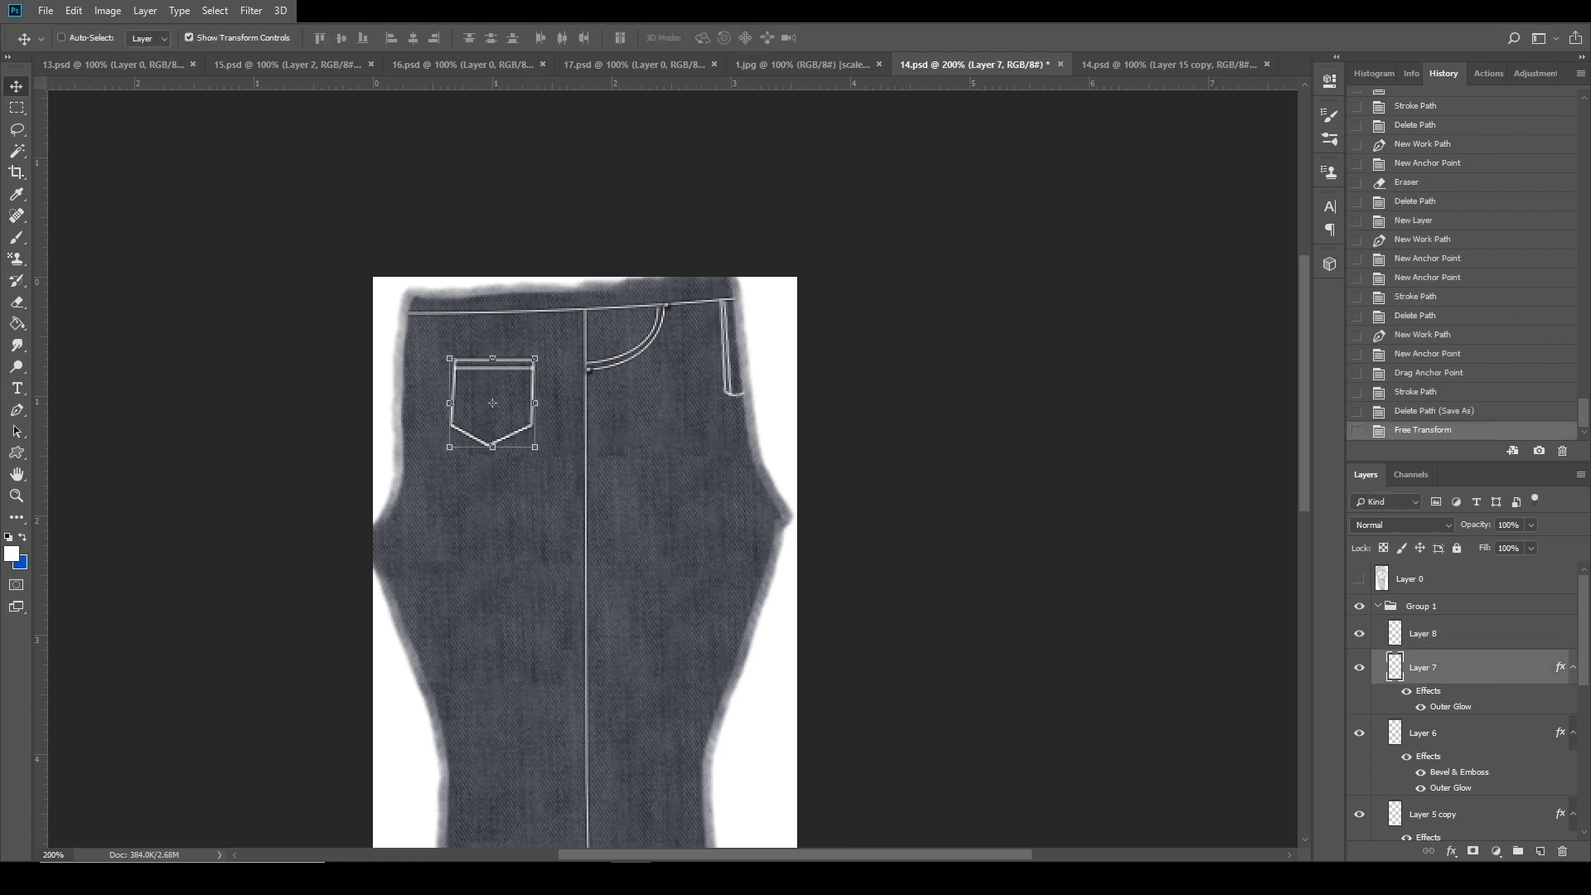
{"action": "left_click", "coordinate": [45, 10]}
Rotate the fly stitching on Layer 8 to a stronger slant, and apply the saved texture to the avatar in IMVU.
{"action": "left_click", "coordinate": [1447, 631]}
{"action": "mouse_move", "coordinate": [761, 351]}
{"action": "left_mouse_down"}
{"action": "mouse_move", "coordinate": [745, 355]}
{"action": "mouse_move", "coordinate": [755, 344]}
{"action": "left_mouse_up"}
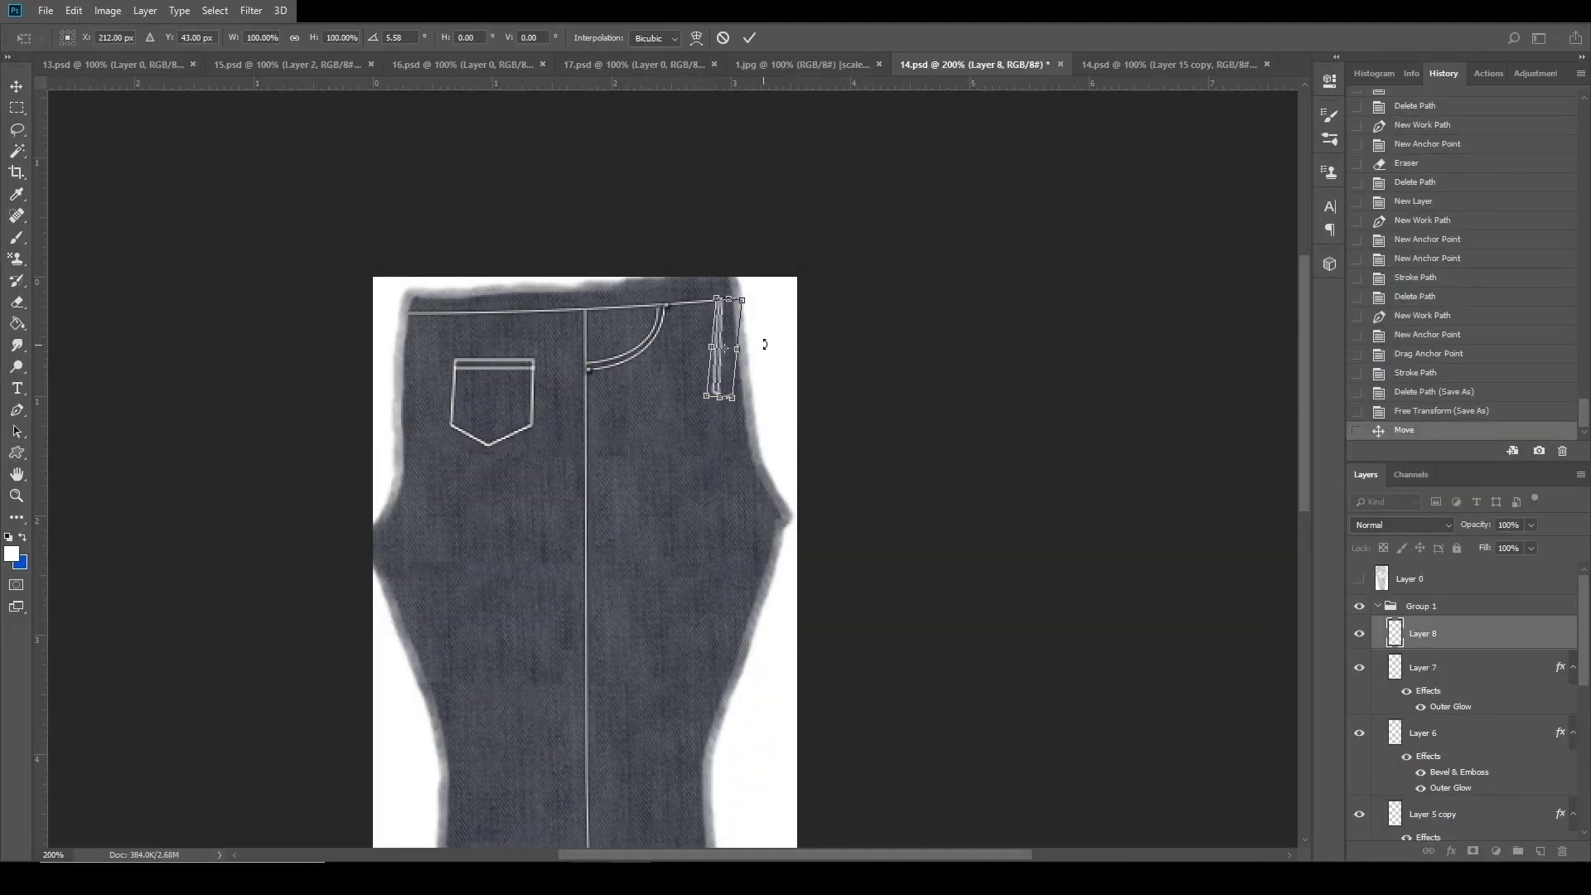
{"action": "mouse_move", "coordinate": [760, 340]}
{"action": "left_mouse_down"}
{"action": "mouse_move", "coordinate": [777, 317]}
{"action": "mouse_move", "coordinate": [766, 325]}
{"action": "left_mouse_up"}
{"action": "left_click", "coordinate": [749, 37]}
{"action": "left_click", "coordinate": [46, 10]}
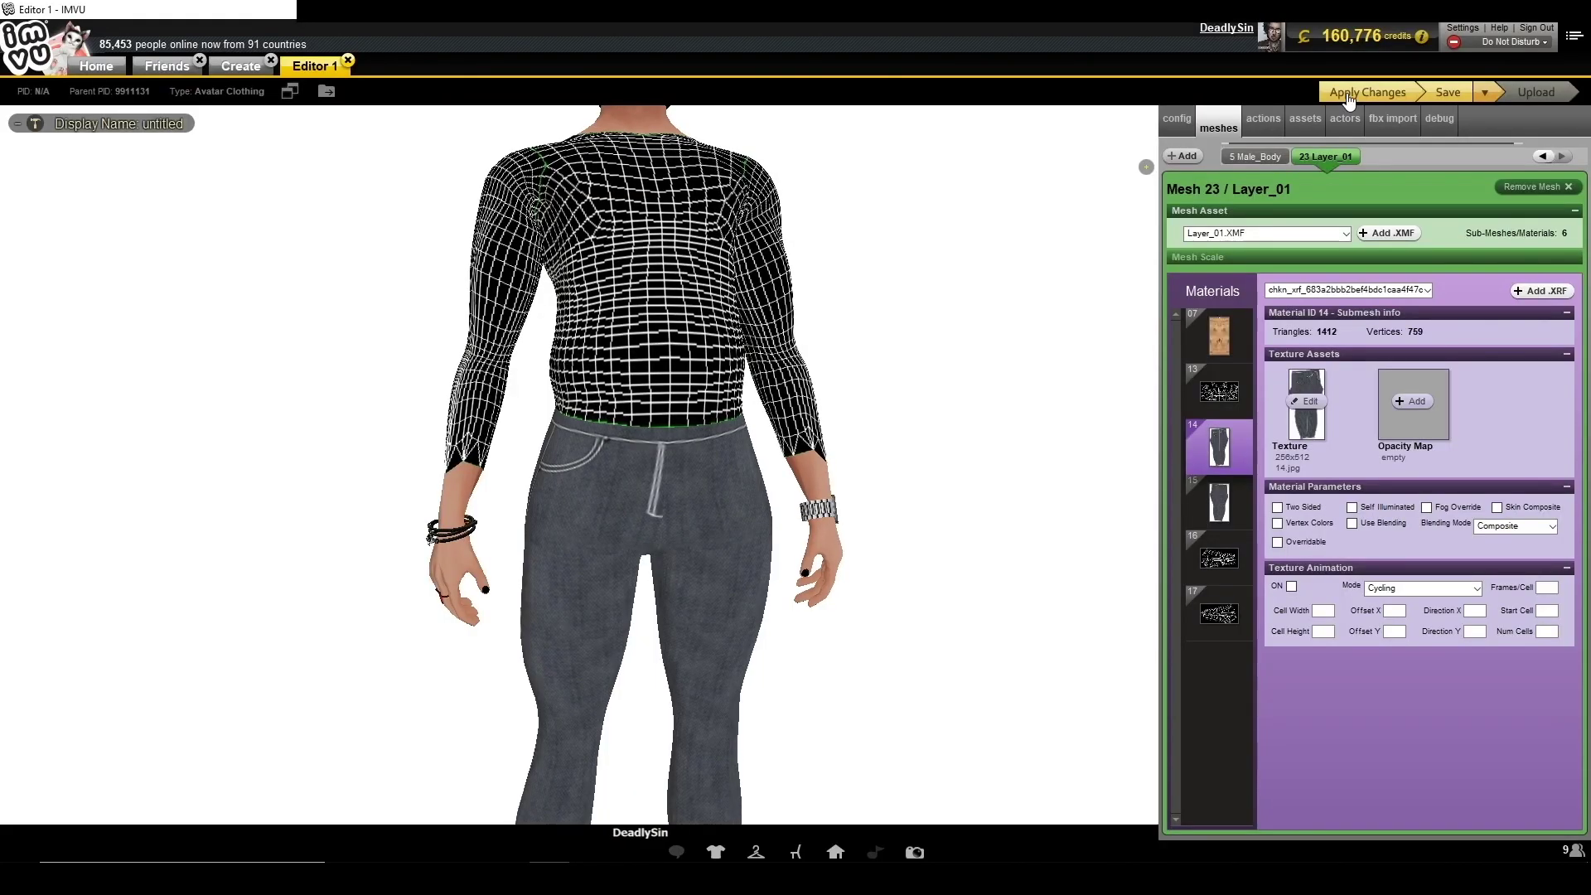
{"action": "left_click", "coordinate": [1348, 93]}
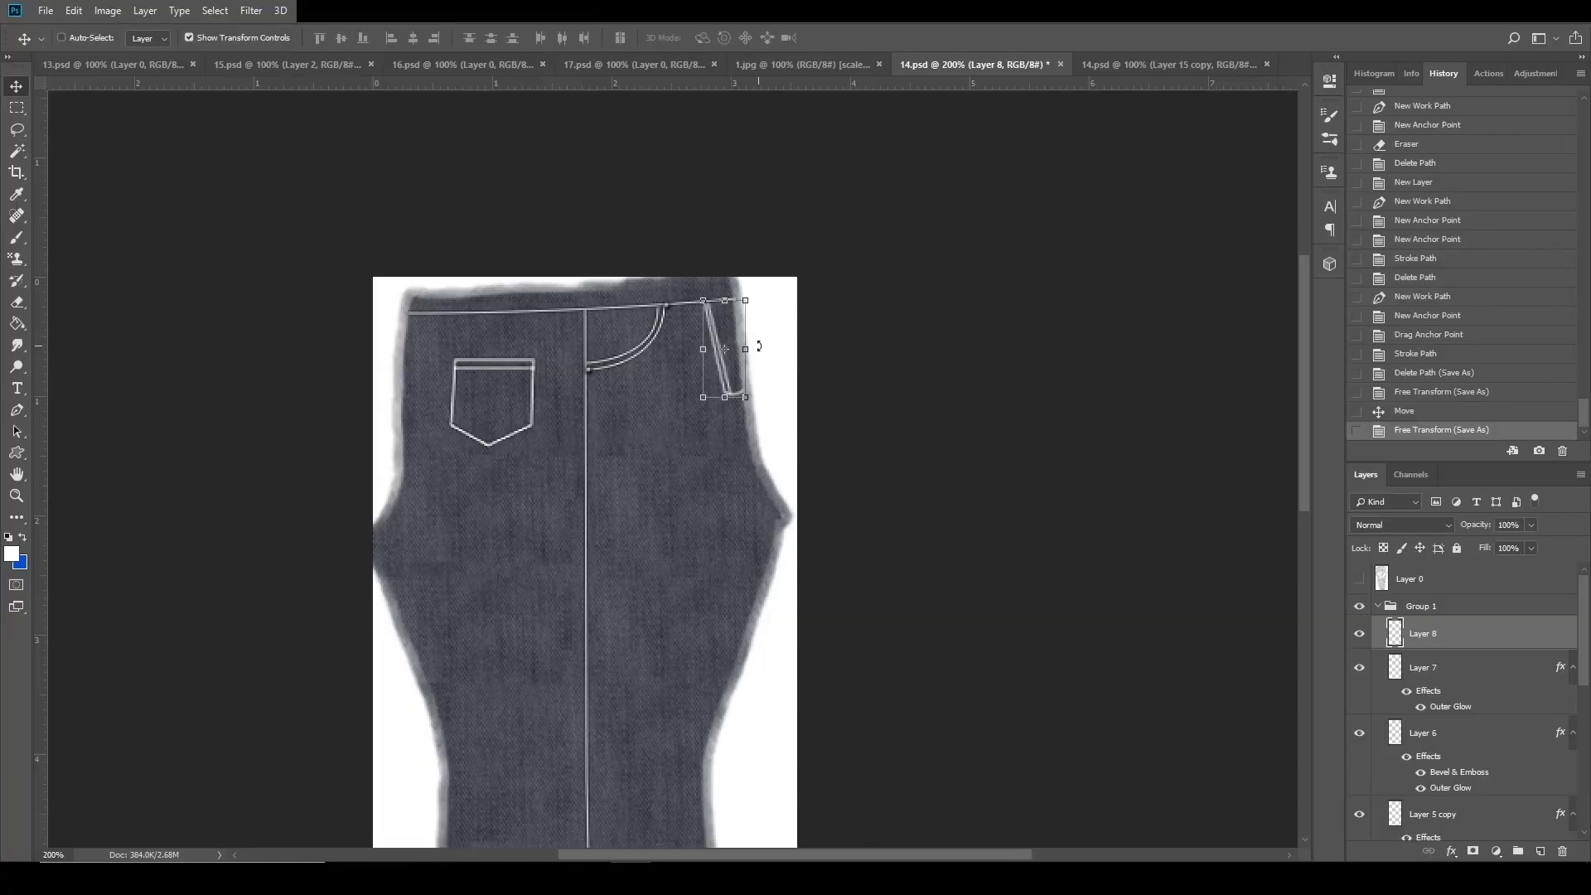
In Photoshop, rotate the fly stitching back about 4.1 degrees, and inspect the updated texture close up on the IMVU avatar.
{"action": "left_click_drag", "start_coordinate": [758, 346], "coordinate": [758, 348]}
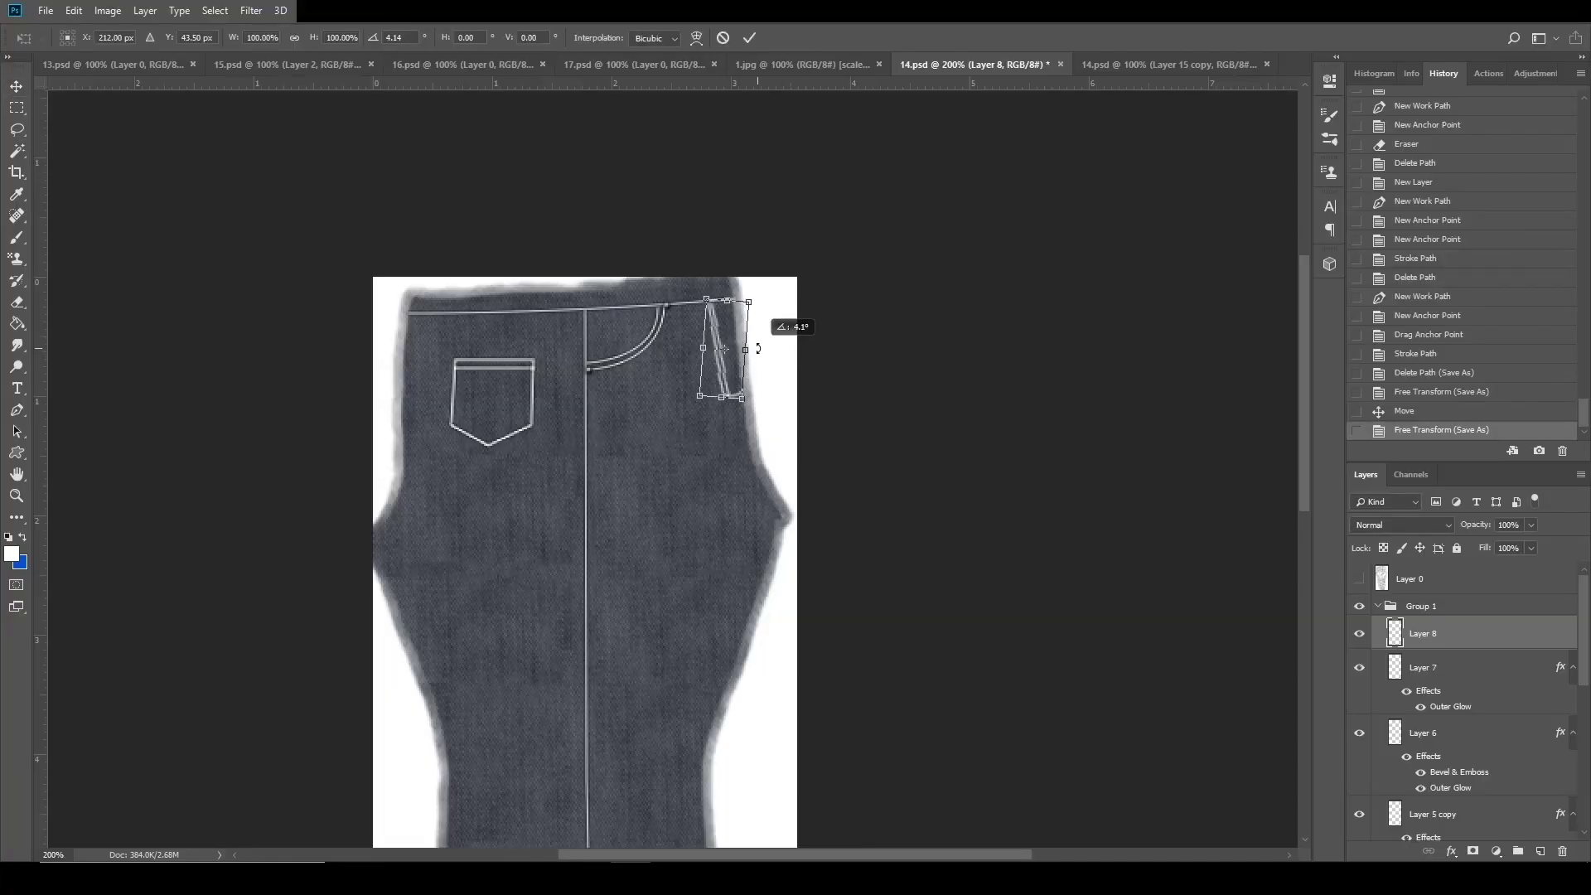
{"action": "left_click", "coordinate": [749, 38]}
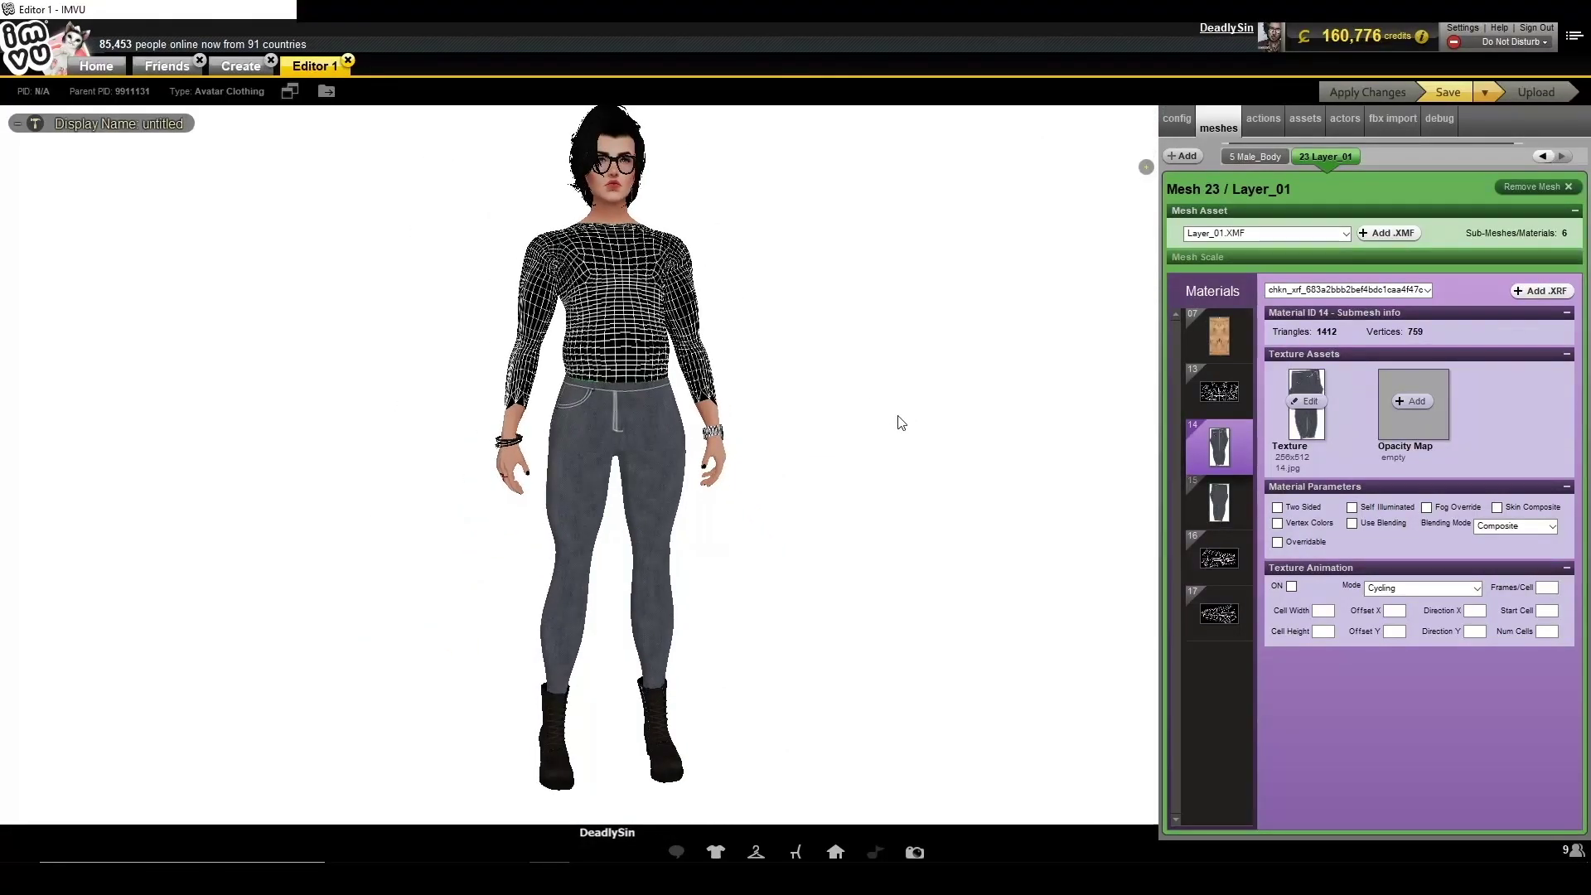
{"action": "scroll", "coordinate": [901, 423], "scroll_direction": "up", "scroll_amount": 4}
{"action": "scroll", "coordinate": [870, 429], "scroll_direction": "up", "scroll_amount": 2}
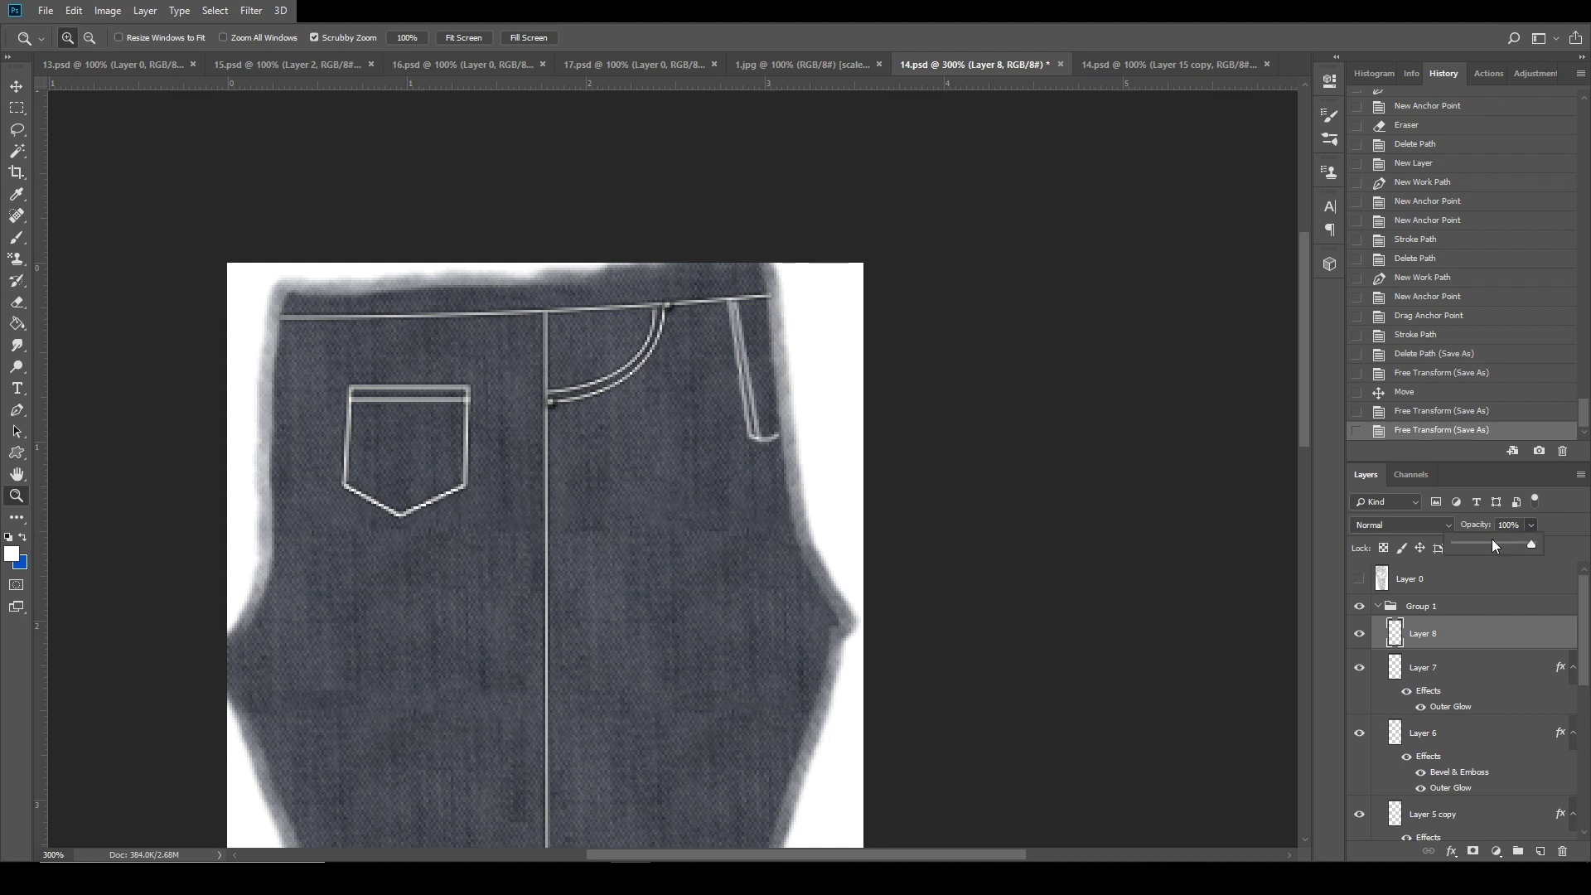
Lower the opacity of Layer 8 in Photoshop to 36%.
{"action": "left_click_drag", "start_coordinate": [1492, 540], "coordinate": [1462, 548]}
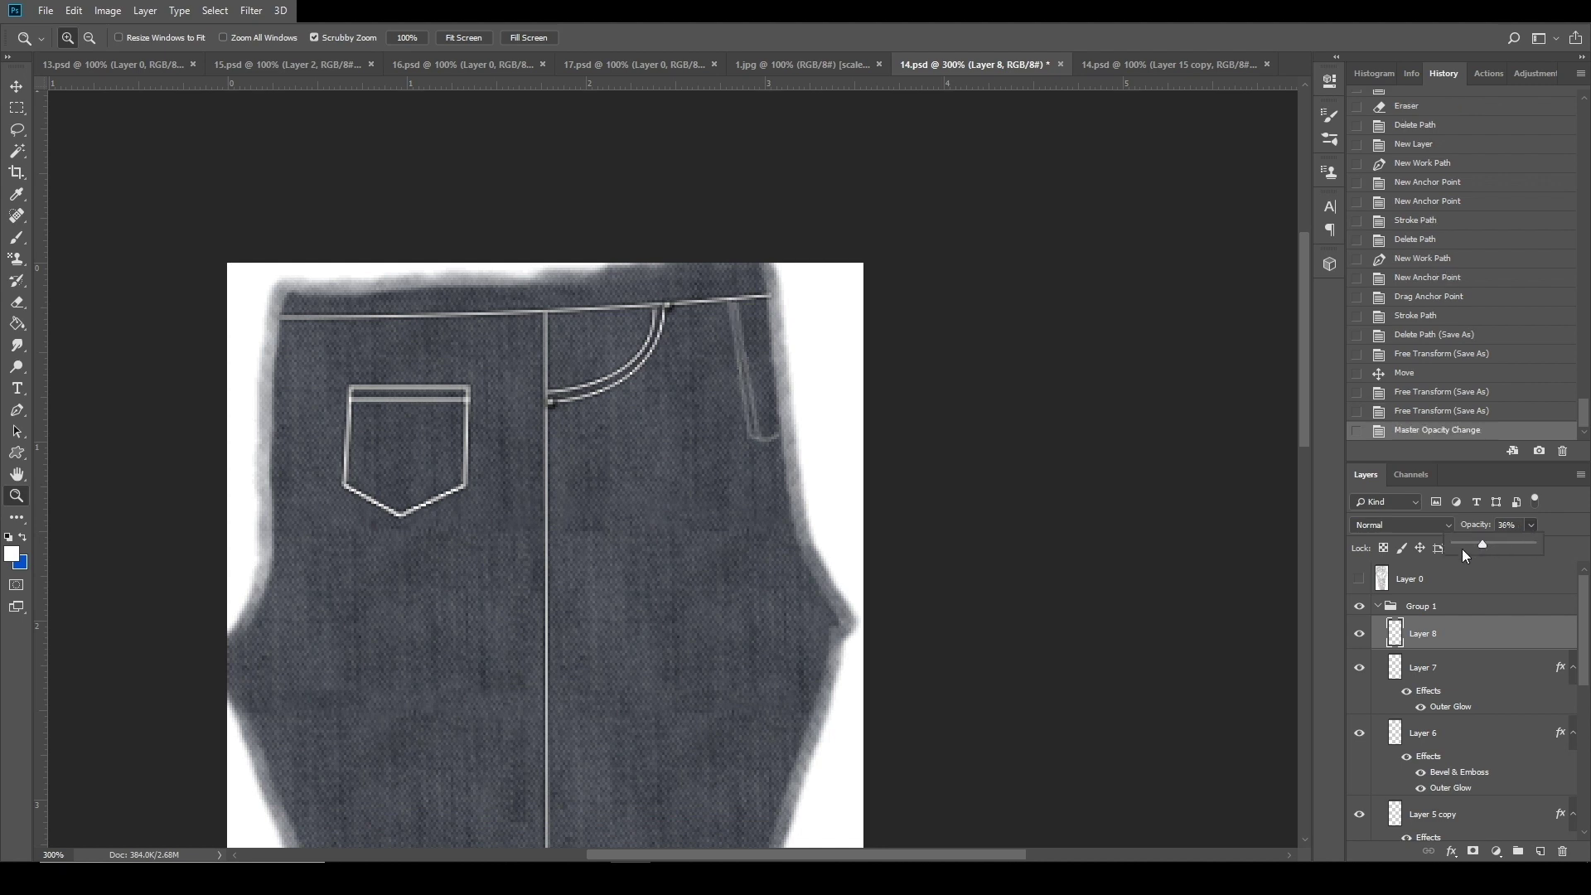
{"action": "left_click", "coordinate": [1540, 852]}
{"action": "key", "text": "p"}
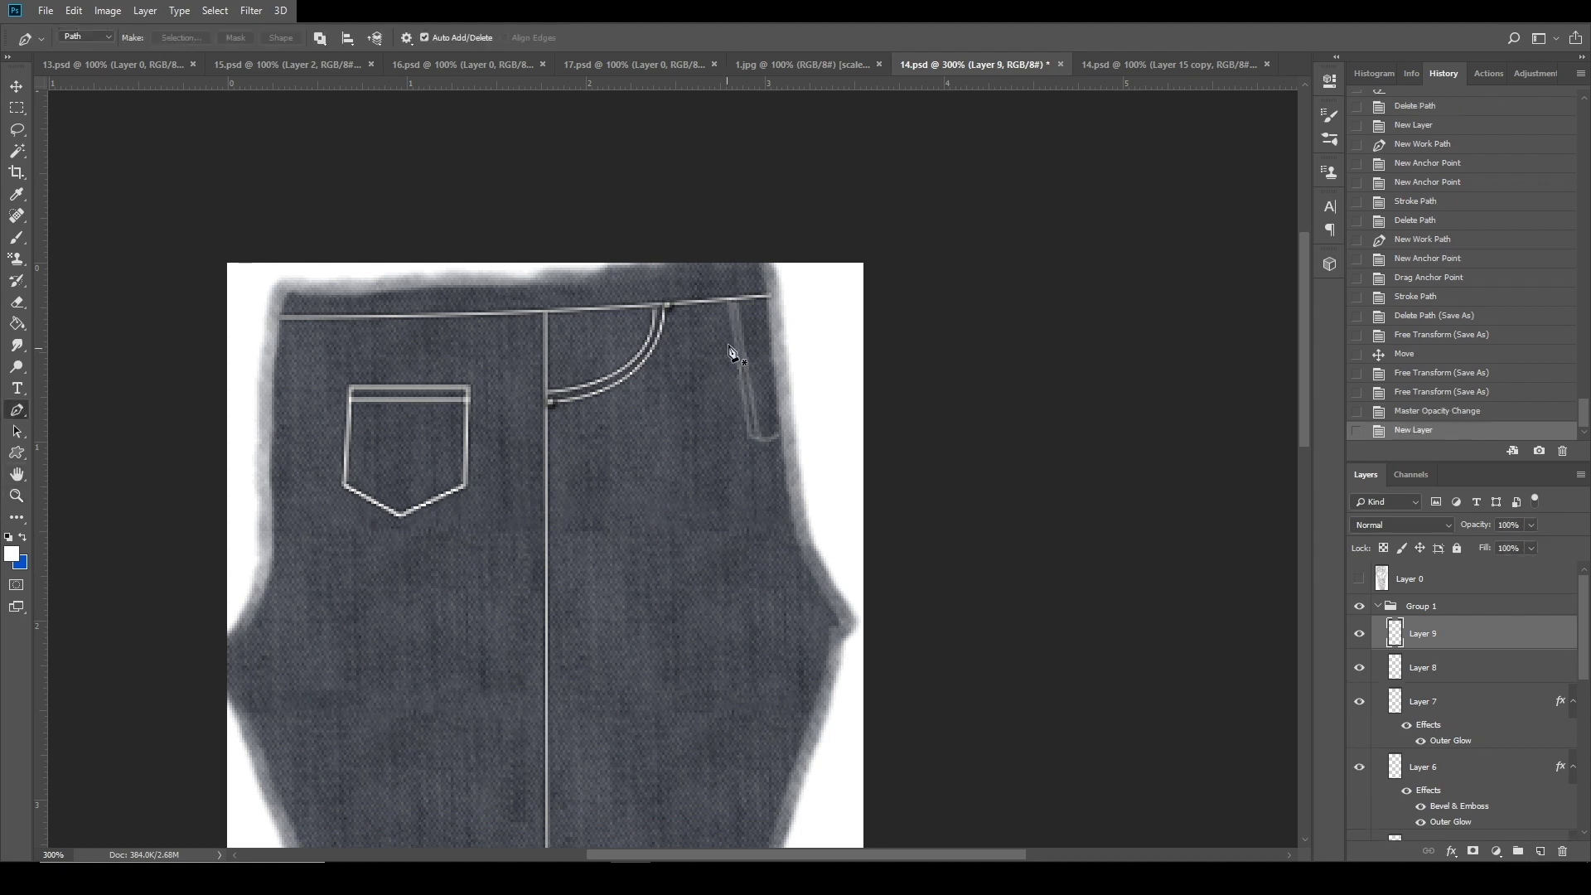
{"action": "left_click", "coordinate": [736, 300]}
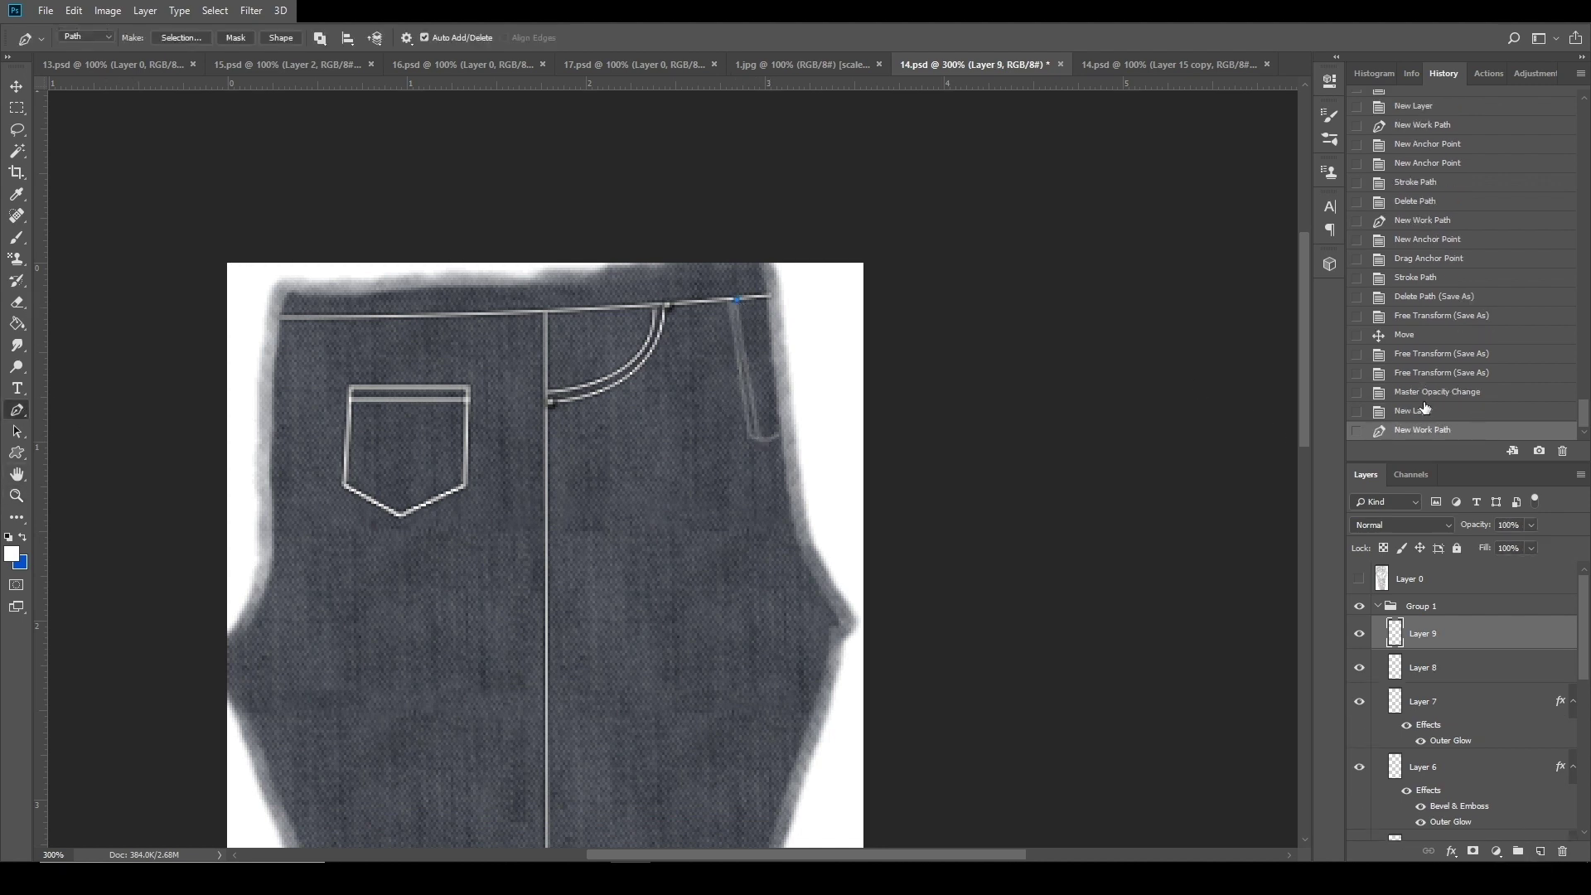
{"action": "left_click", "coordinate": [1430, 395]}
Trace the slanted fly line and its curved lower end with a path, stroke it with the Brush on Layer 8, and delete the path.
{"action": "left_click", "coordinate": [730, 300]}
{"action": "left_click", "coordinate": [751, 436]}
{"action": "left_click_drag", "start_coordinate": [803, 429], "coordinate": [802, 428]}
{"action": "right_click", "coordinate": [776, 438]}
{"action": "left_click", "coordinate": [862, 569]}
{"action": "key", "text": "Return"}
{"action": "right_click", "coordinate": [776, 400]}
{"action": "left_click", "coordinate": [828, 422]}
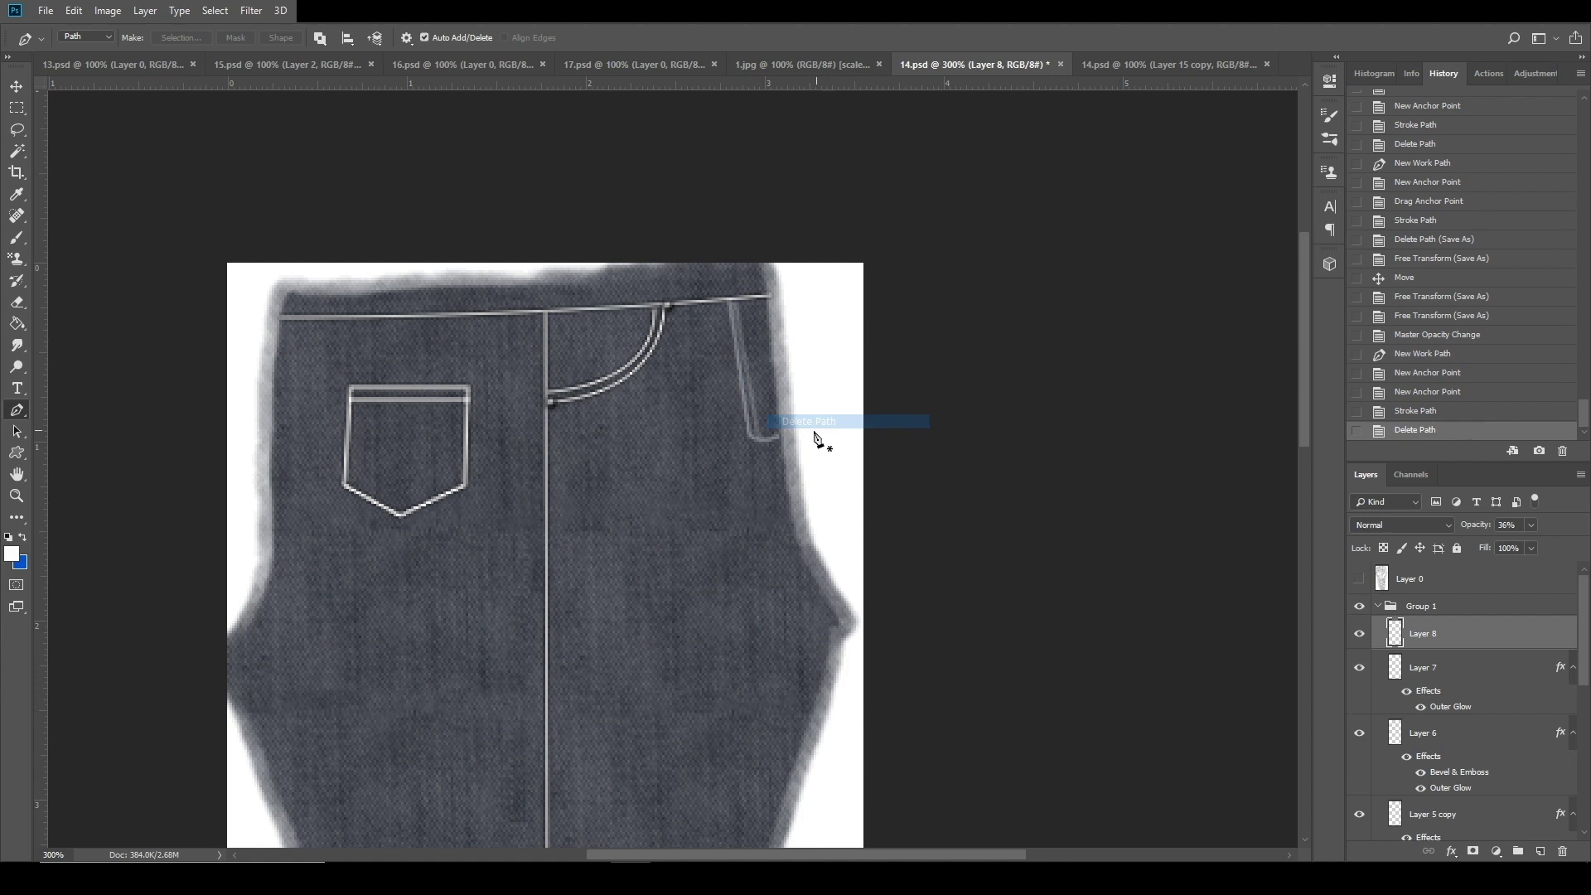
Restore the deleted fly path, stroke it with the Brush on a new layer above Layer 8, and delete the path.
{"action": "left_click", "coordinate": [16, 237]}
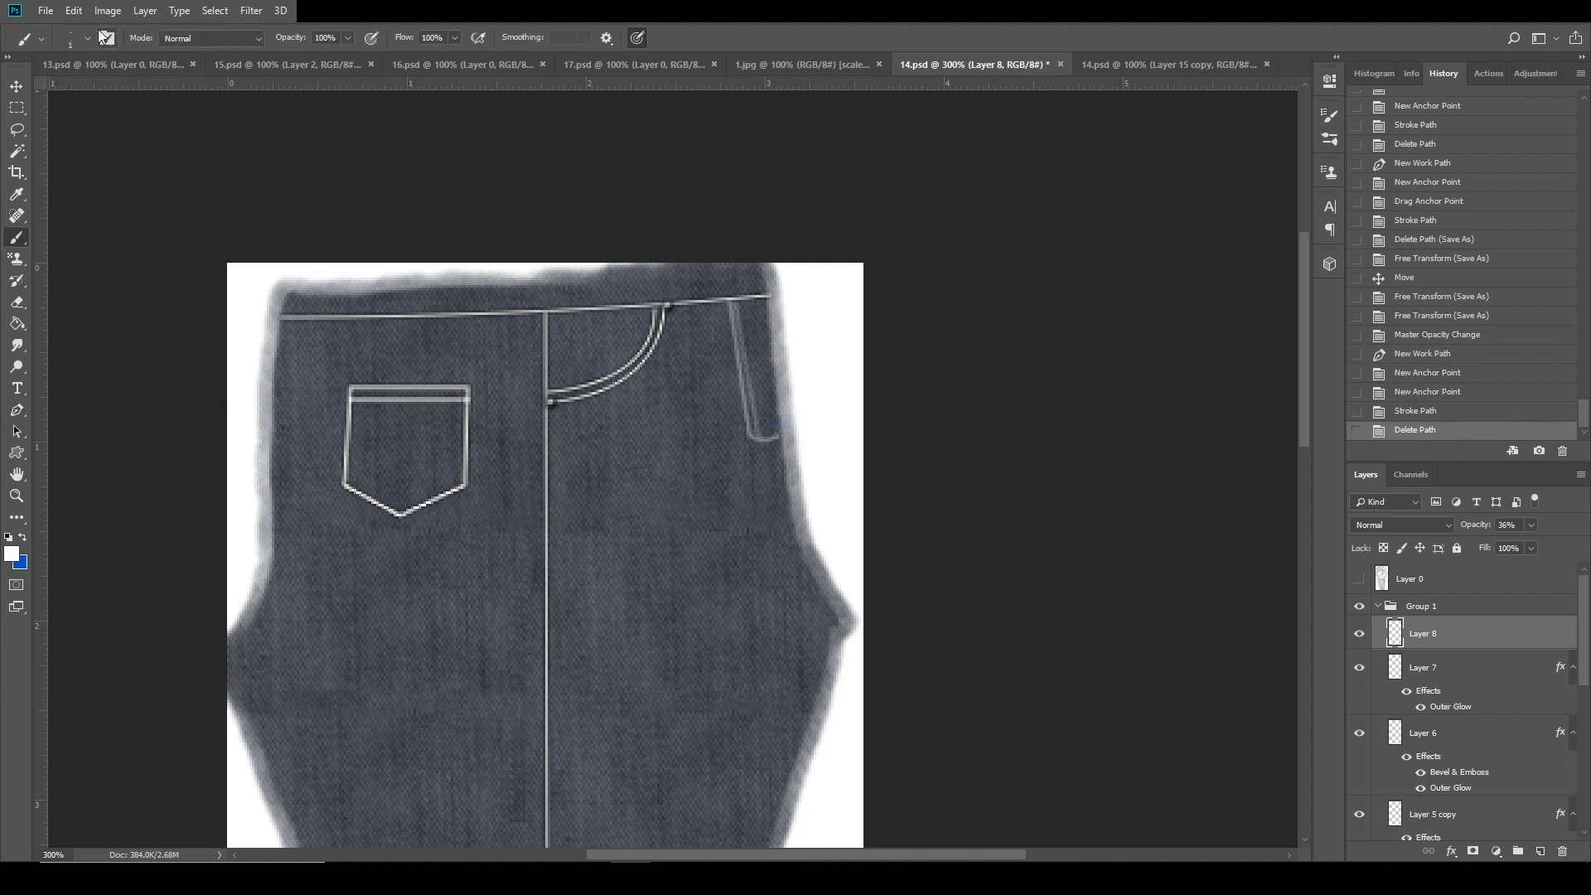
{"action": "key", "text": "ctrl+z"}
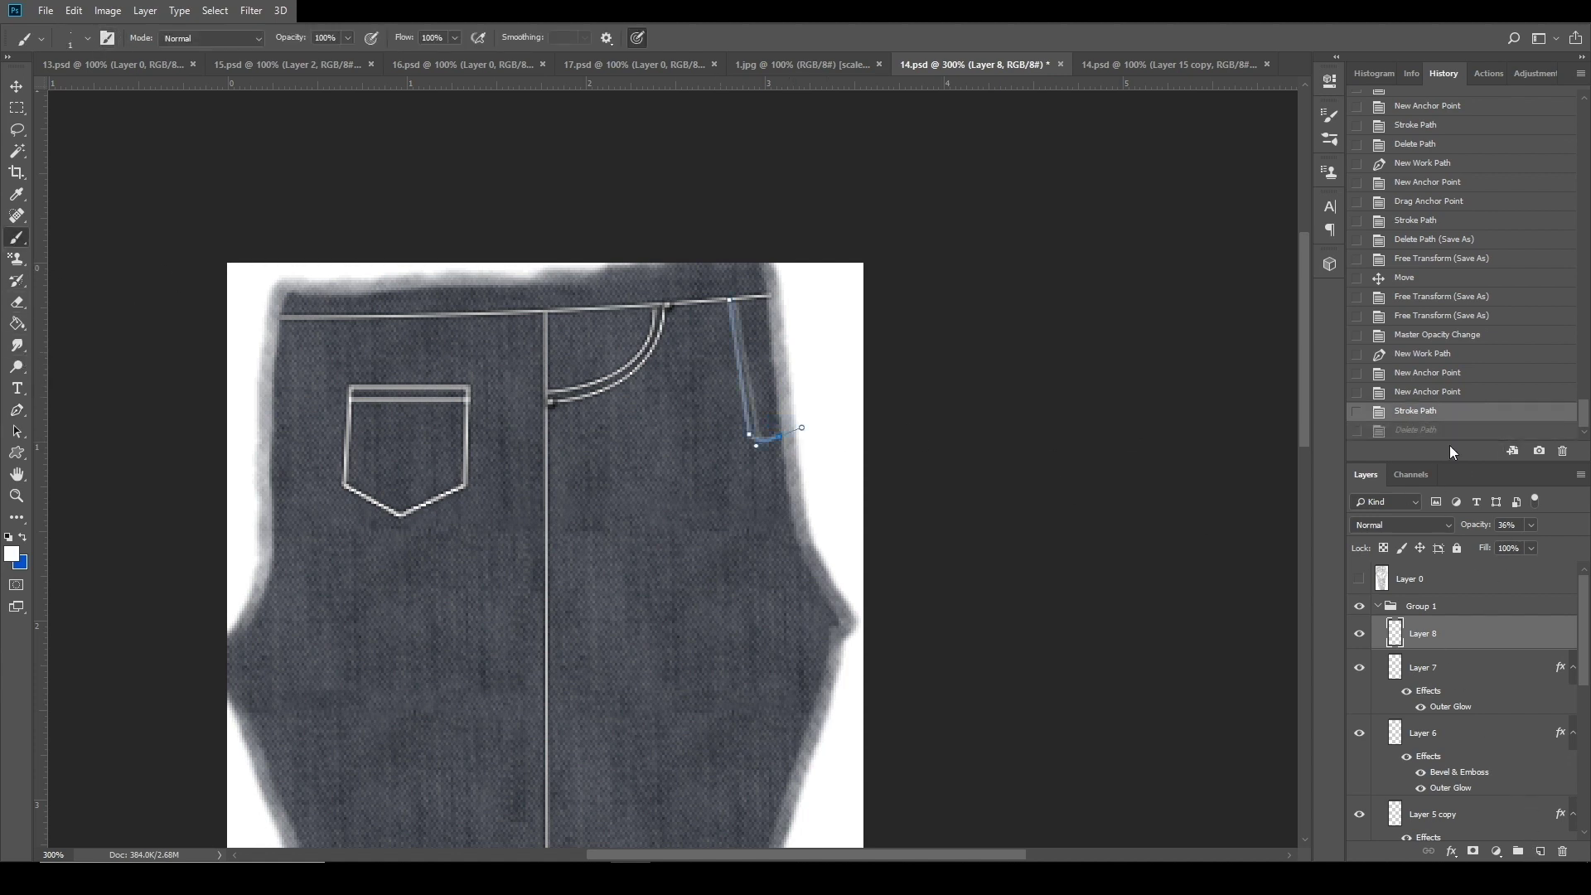
{"action": "left_click", "coordinate": [1539, 851]}
{"action": "right_click", "coordinate": [777, 399]}
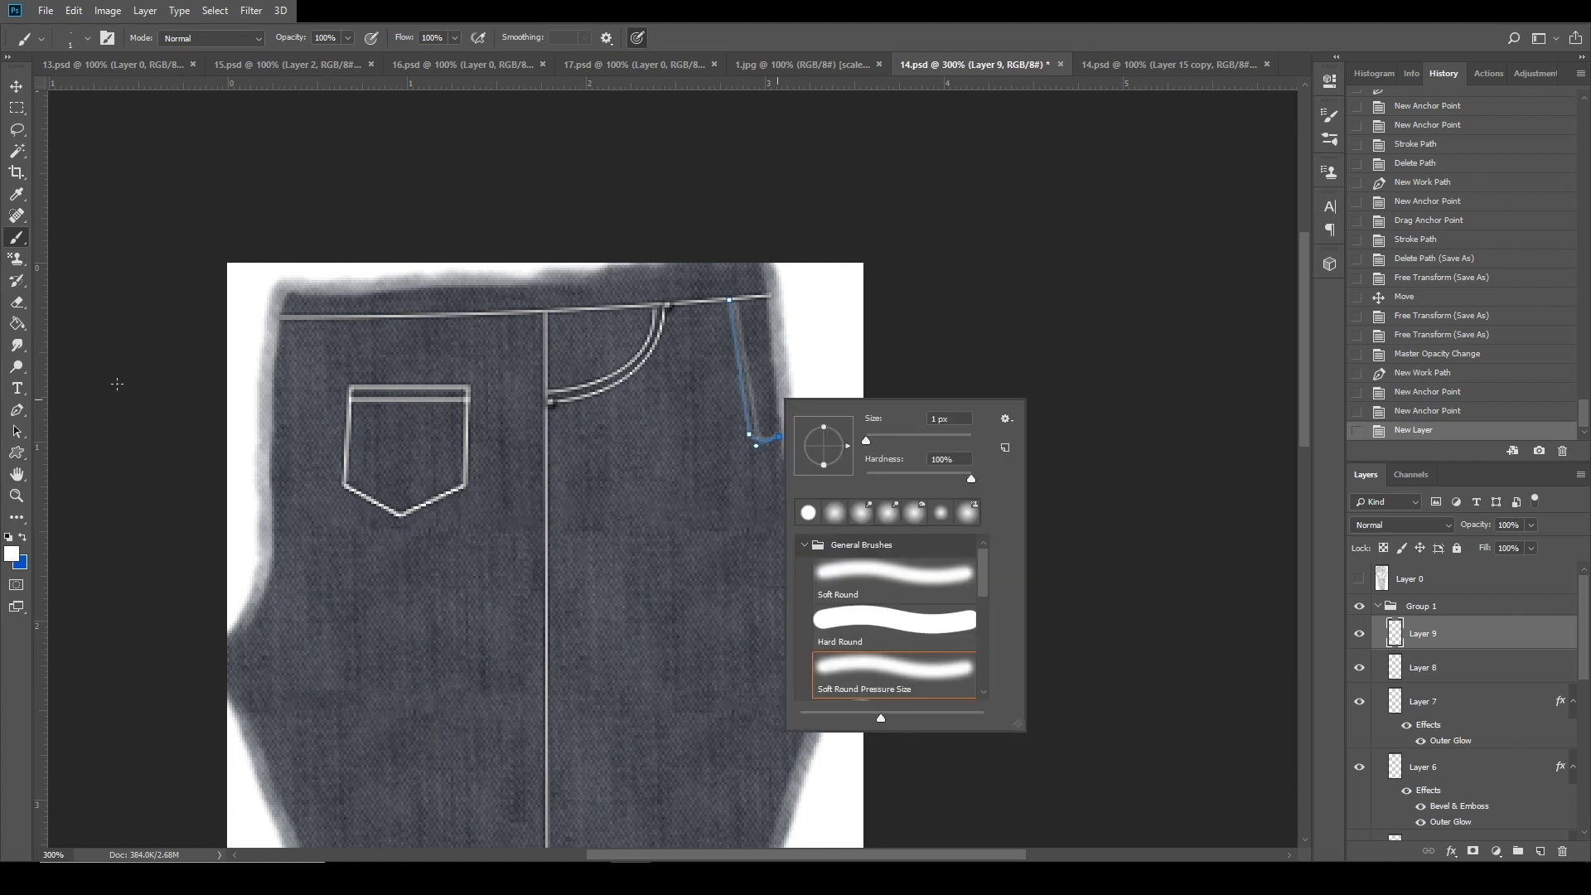
{"action": "left_click", "coordinate": [16, 410]}
{"action": "right_click", "coordinate": [704, 399]}
{"action": "left_click", "coordinate": [745, 494]}
{"action": "left_click", "coordinate": [903, 271]}
{"action": "right_click", "coordinate": [885, 431]}
{"action": "right_click", "coordinate": [701, 429]}
{"action": "left_click", "coordinate": [763, 456]}
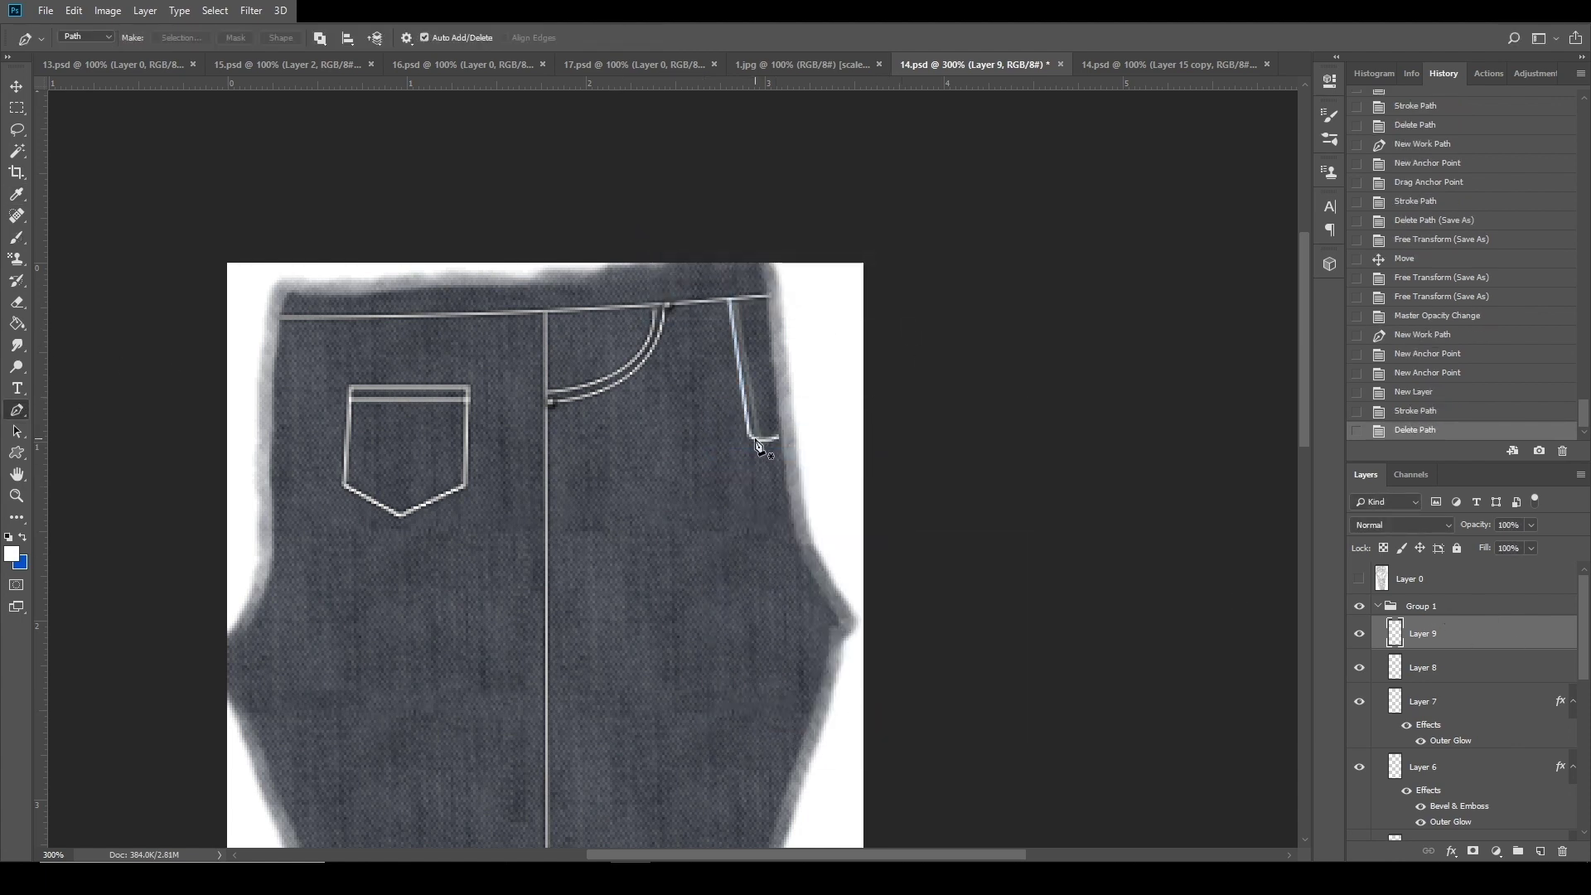
Draw a second line just inside the slanted fly stitching, stroke it with the Brush on Layer 9, and delete its path.
{"action": "left_click", "coordinate": [736, 297]}
{"action": "left_click", "coordinate": [753, 437]}
{"action": "right_click", "coordinate": [753, 434]}
{"action": "left_click", "coordinate": [812, 574]}
{"action": "left_click", "coordinate": [908, 280]}
{"action": "right_click", "coordinate": [794, 399]}
{"action": "left_click", "coordinate": [837, 423]}
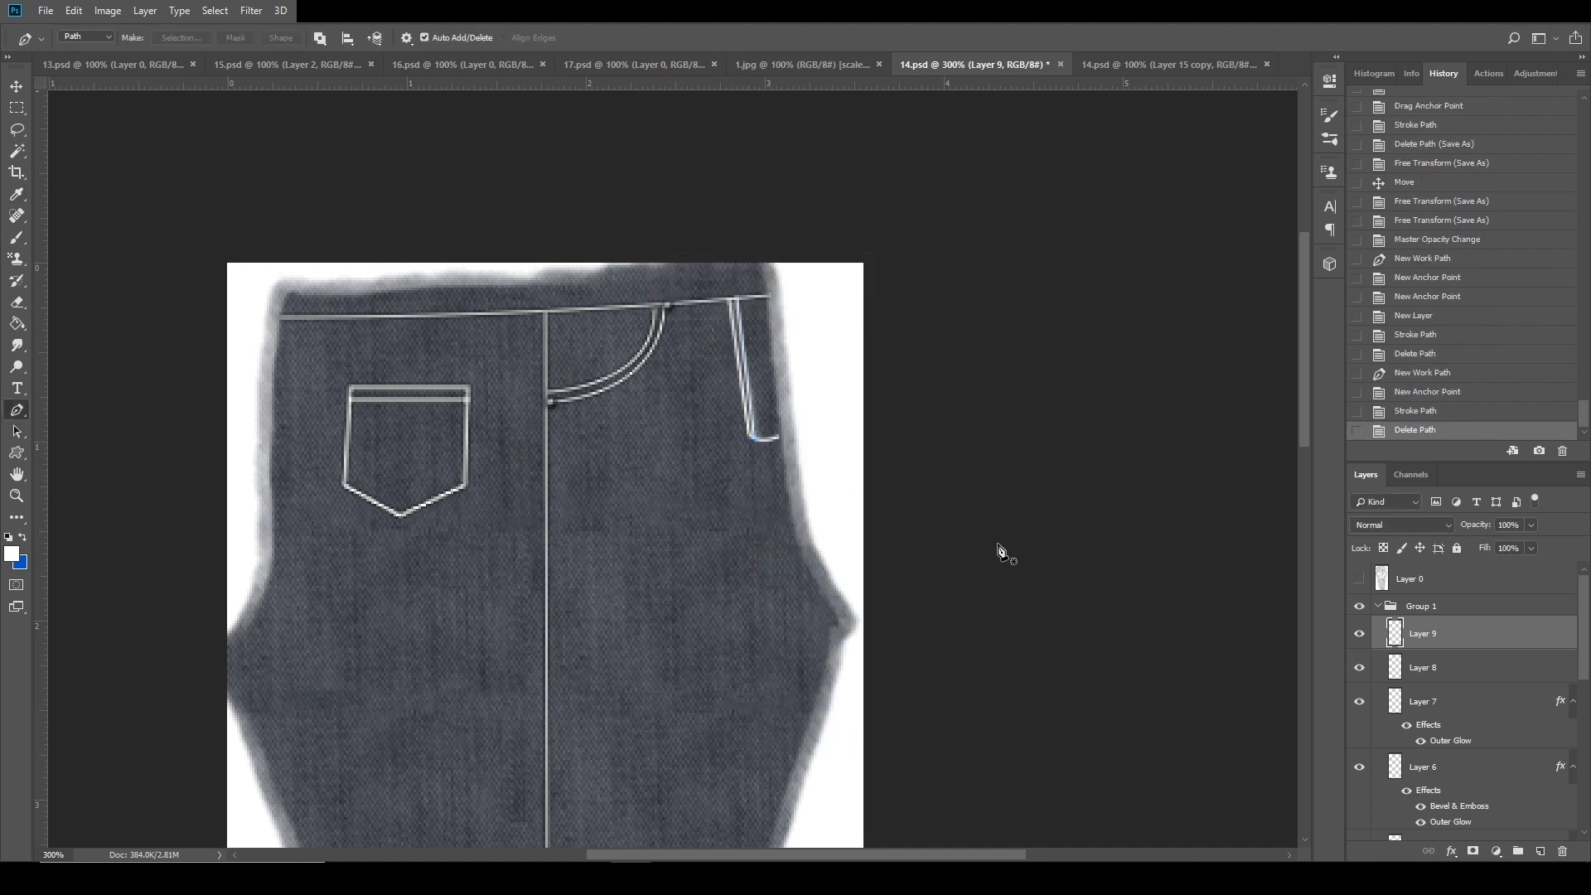
Go back to the unstroked inner fly path, shift its lower anchor point slightly up, stroke it again on Layer 9, and delete the path.
{"action": "left_click", "coordinate": [1427, 392]}
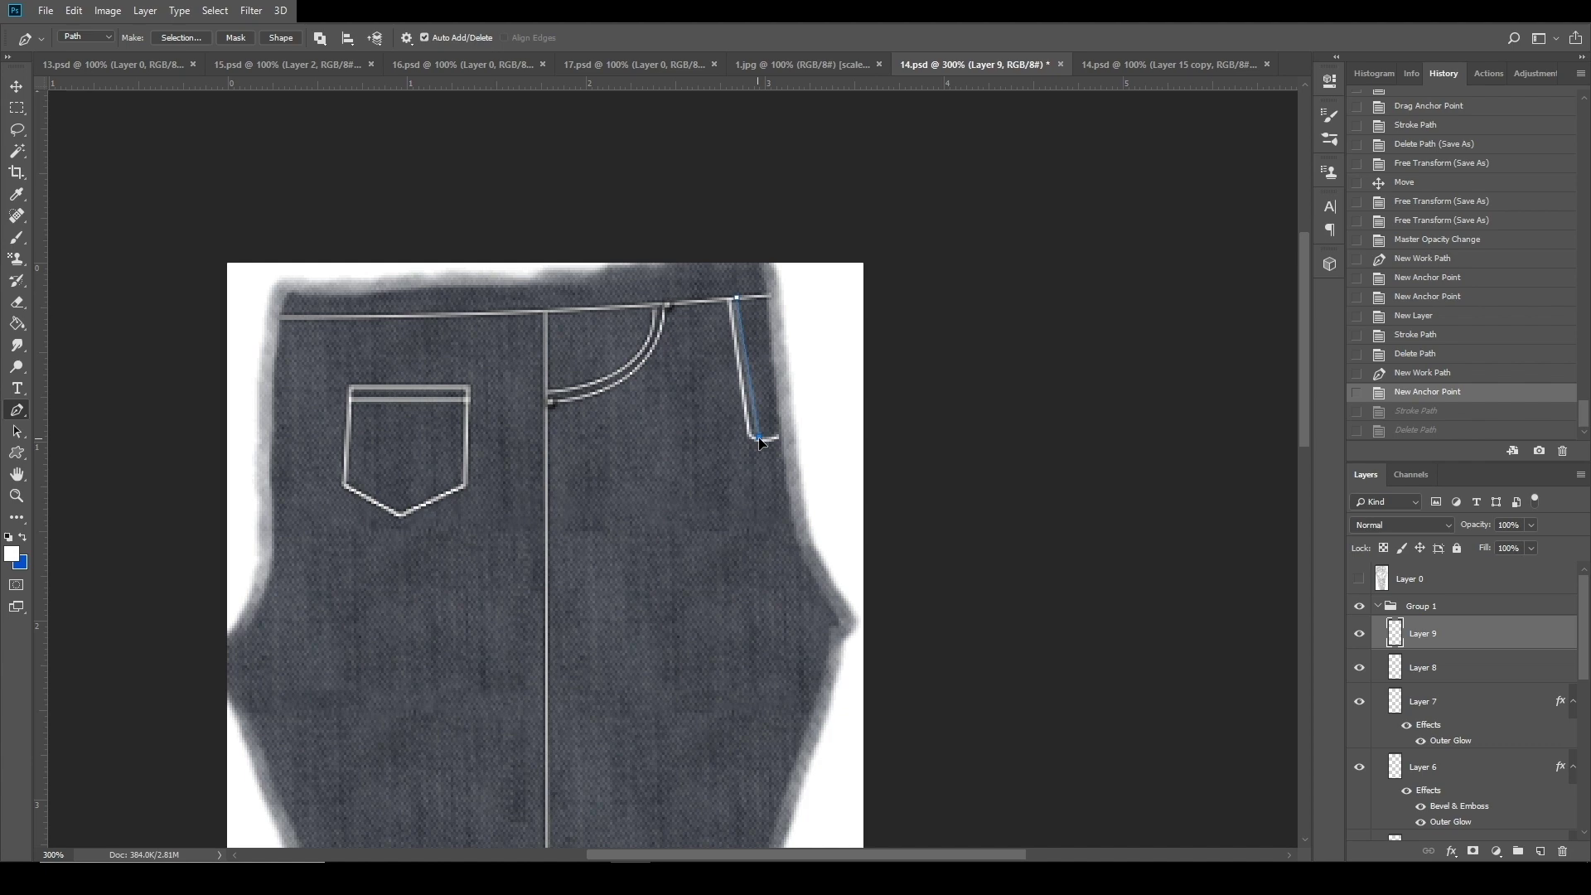
{"action": "left_click_drag", "start_coordinate": [756, 442], "coordinate": [757, 437]}
{"action": "right_click", "coordinate": [778, 385]}
{"action": "left_click", "coordinate": [840, 547]}
{"action": "left_click", "coordinate": [908, 280]}
{"action": "right_click", "coordinate": [788, 419]}
{"action": "left_click", "coordinate": [832, 442]}
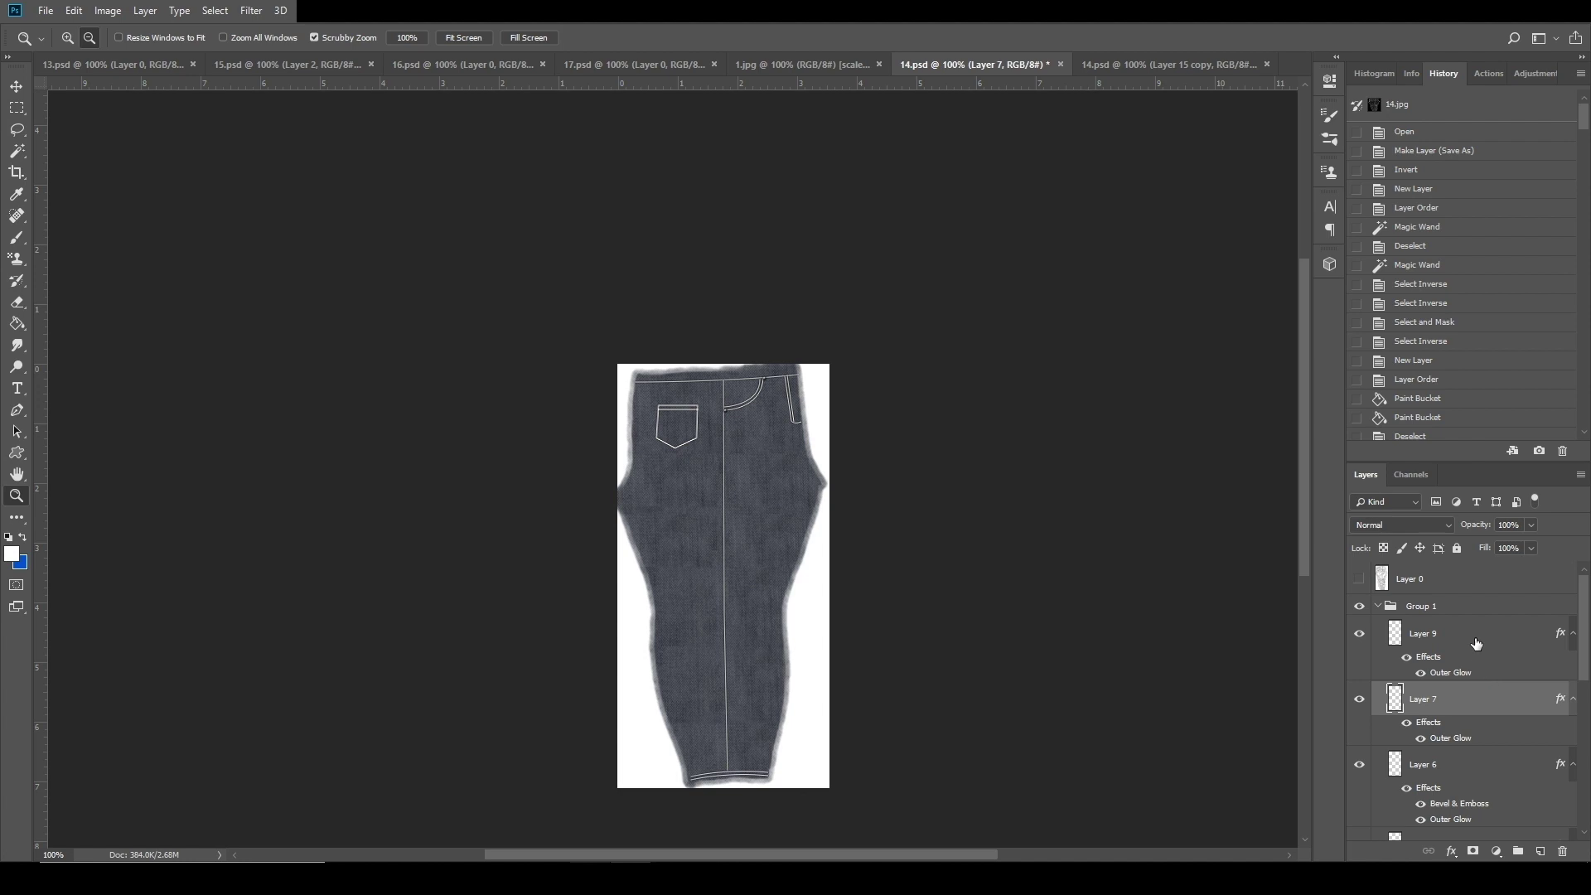
Add a new layer above Layer 9 and set the Brush to 120 px with 0% hardness.
{"action": "left_click", "coordinate": [1475, 640]}
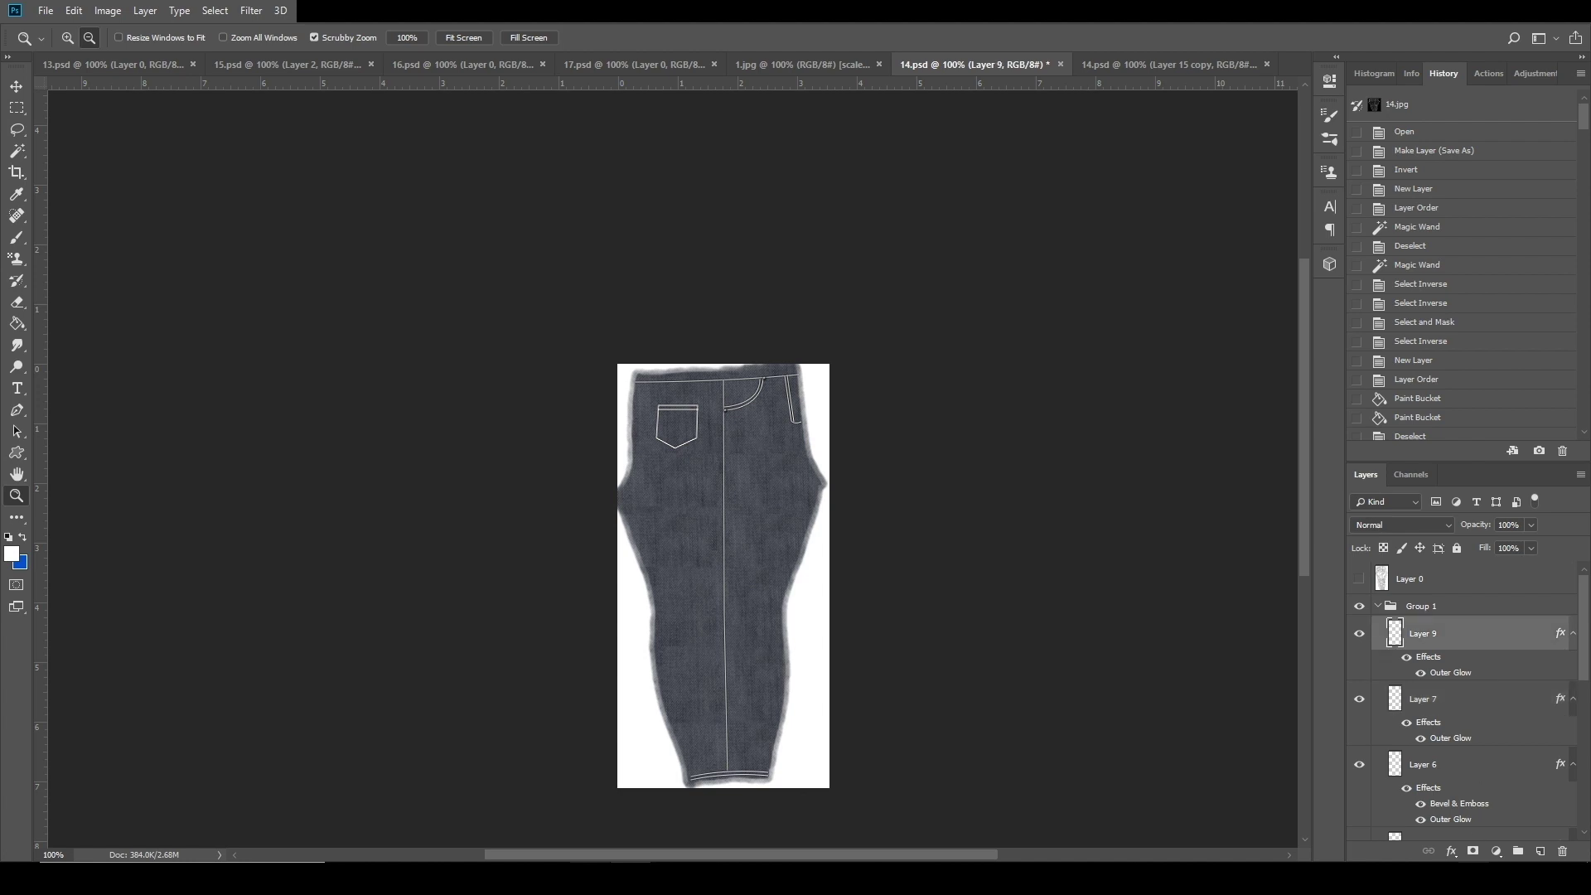
{"action": "left_click", "coordinate": [1543, 853]}
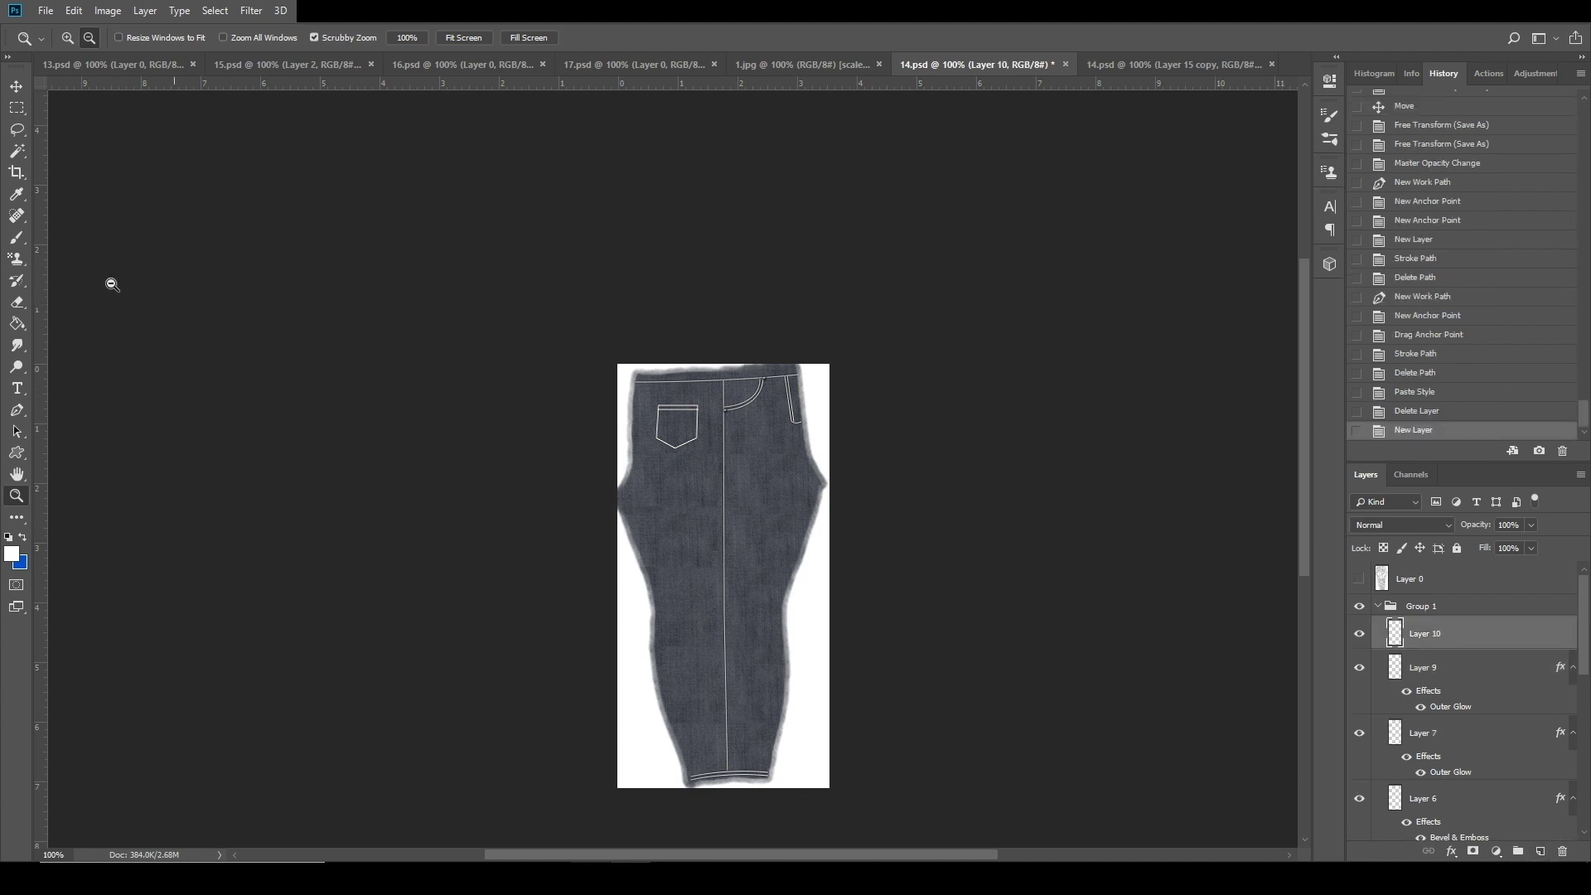
{"action": "left_click", "coordinate": [16, 237]}
{"action": "left_click", "coordinate": [88, 39]}
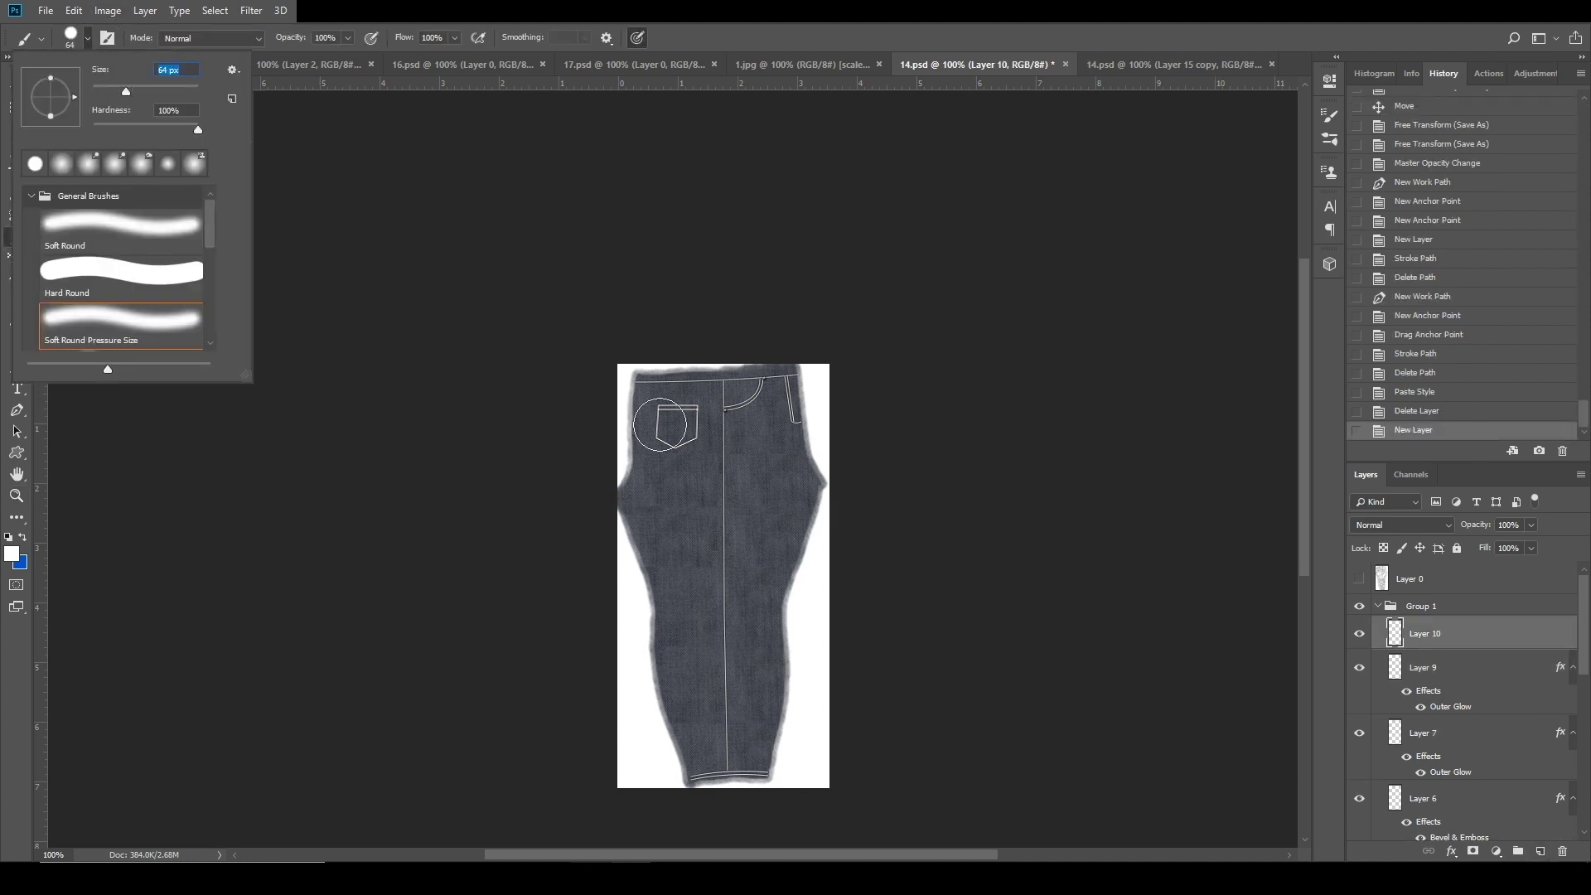
{"action": "left_click_drag", "start_coordinate": [126, 91], "coordinate": [136, 88]}
{"action": "mouse_move", "coordinate": [198, 129]}
{"action": "left_mouse_down"}
{"action": "mouse_move", "coordinate": [93, 129]}
{"action": "mouse_move", "coordinate": [151, 88]}
{"action": "left_mouse_up"}
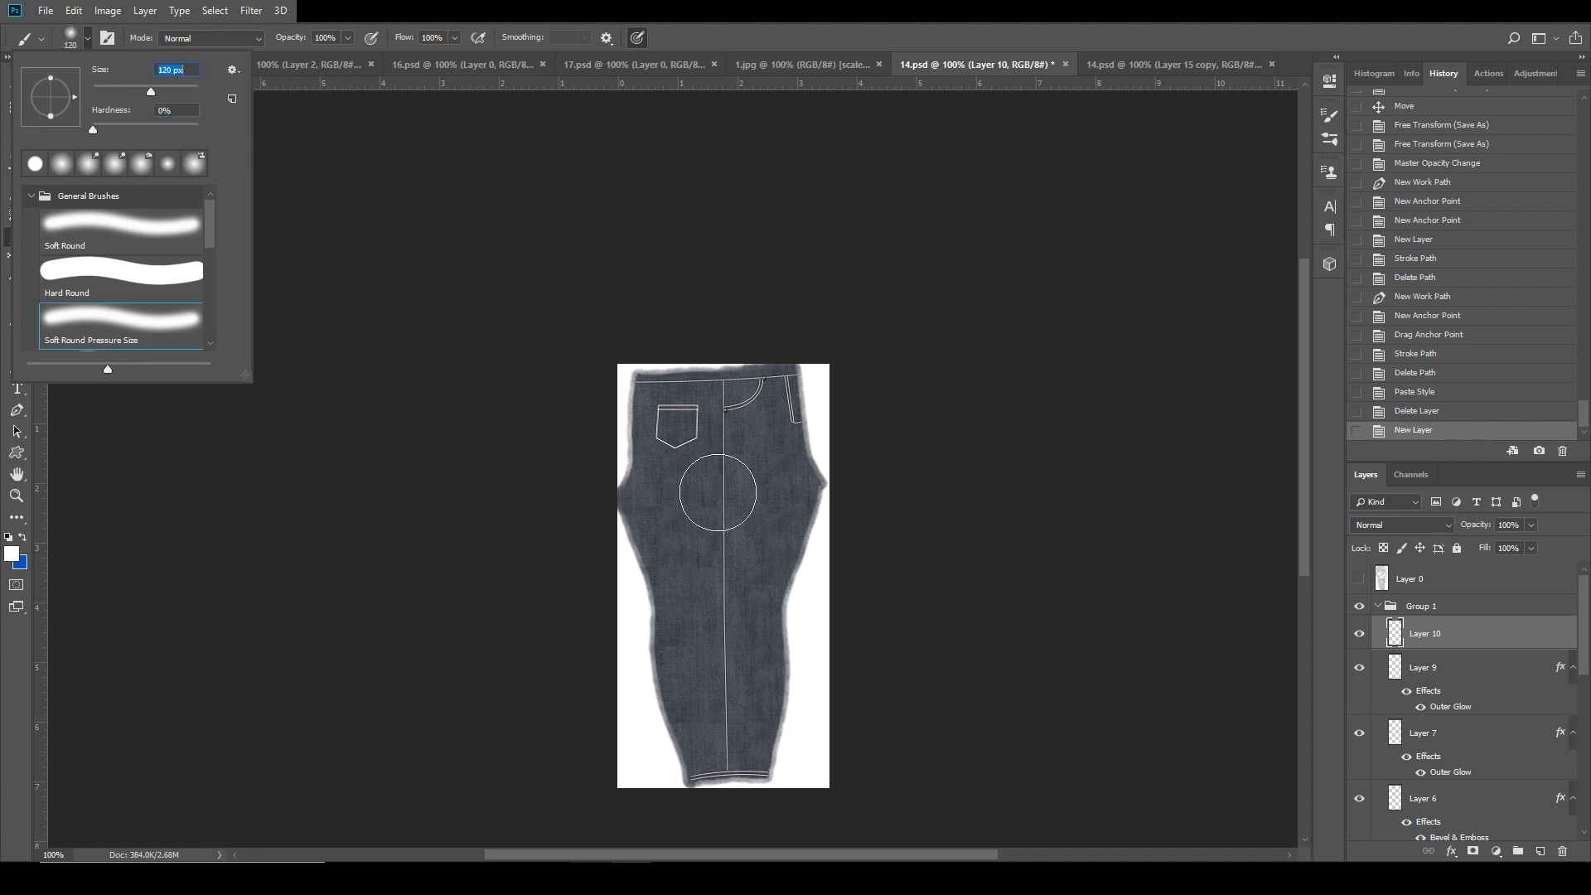
Swap the foreground and background colors, and set the foreground color to dark gray #2a2b2d.
{"action": "left_click", "coordinate": [23, 539]}
{"action": "left_click", "coordinate": [12, 553]}
{"action": "mouse_move", "coordinate": [813, 359]}
{"action": "left_mouse_down"}
{"action": "mouse_move", "coordinate": [808, 377]}
{"action": "mouse_move", "coordinate": [799, 362]}
{"action": "left_mouse_up"}
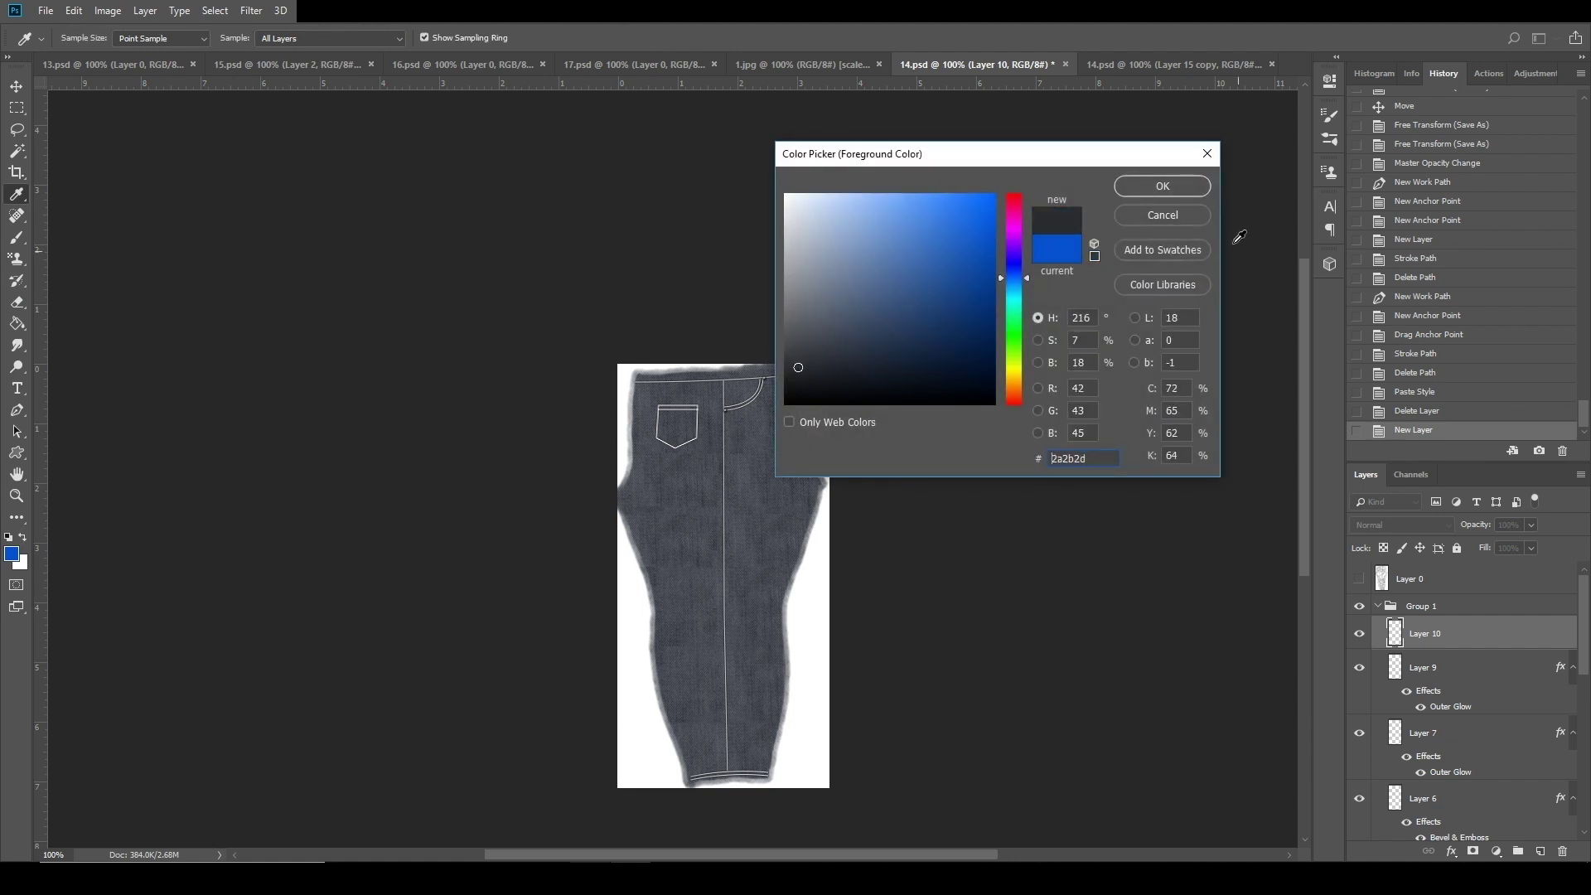
{"action": "key", "text": "Return"}
Set Layer 10 to Multiply and paint a soft shadow along both side edges and the waistband of the jeans.
{"action": "left_click", "coordinate": [1391, 522]}
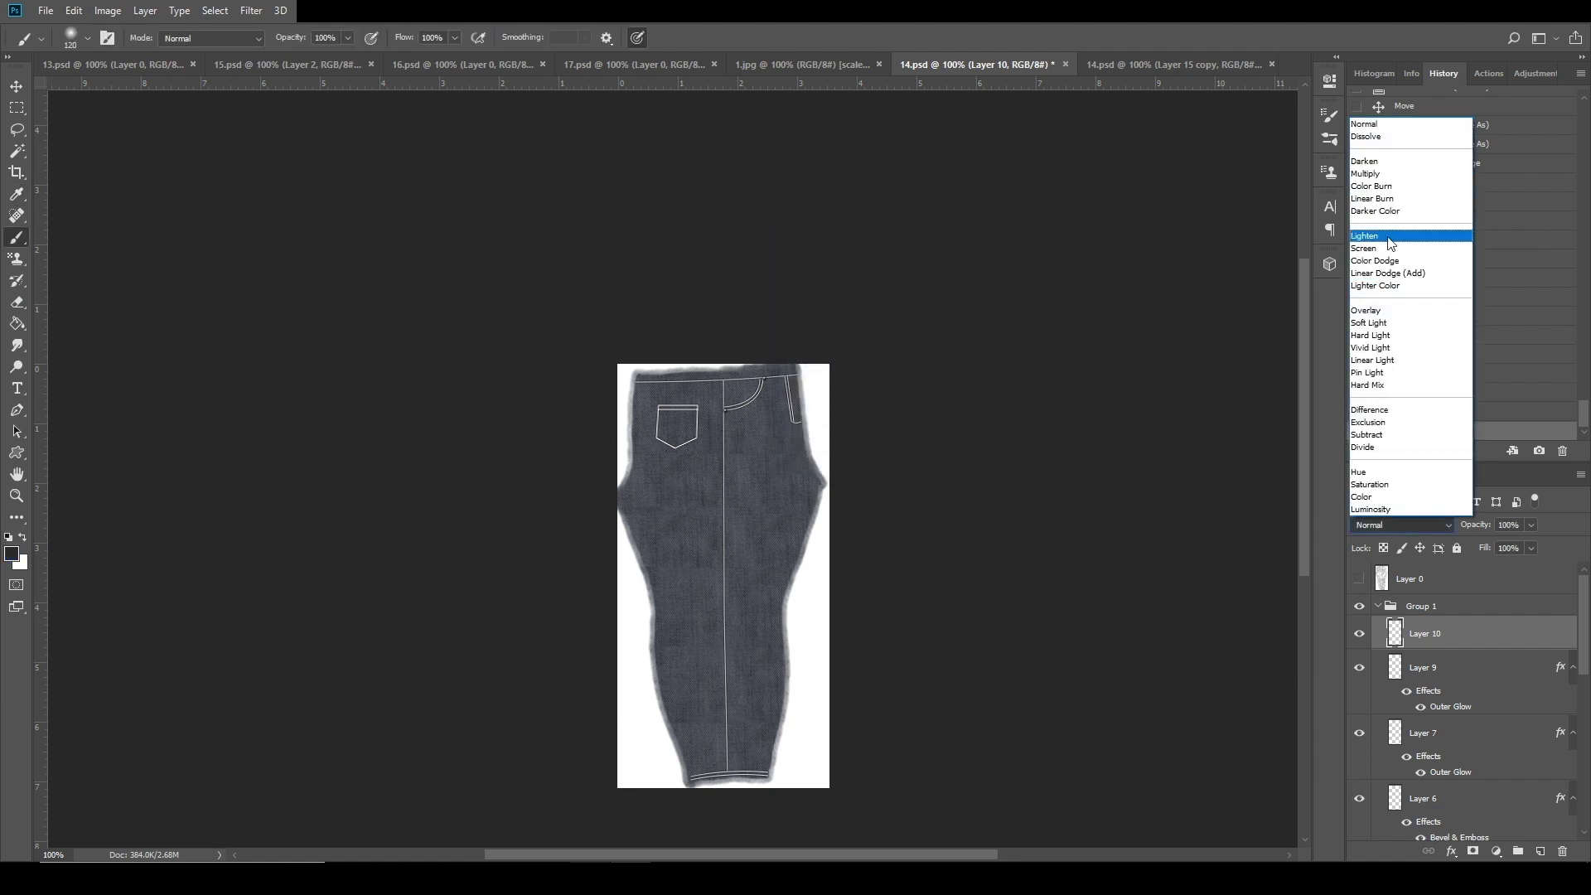
{"action": "left_click", "coordinate": [1376, 173]}
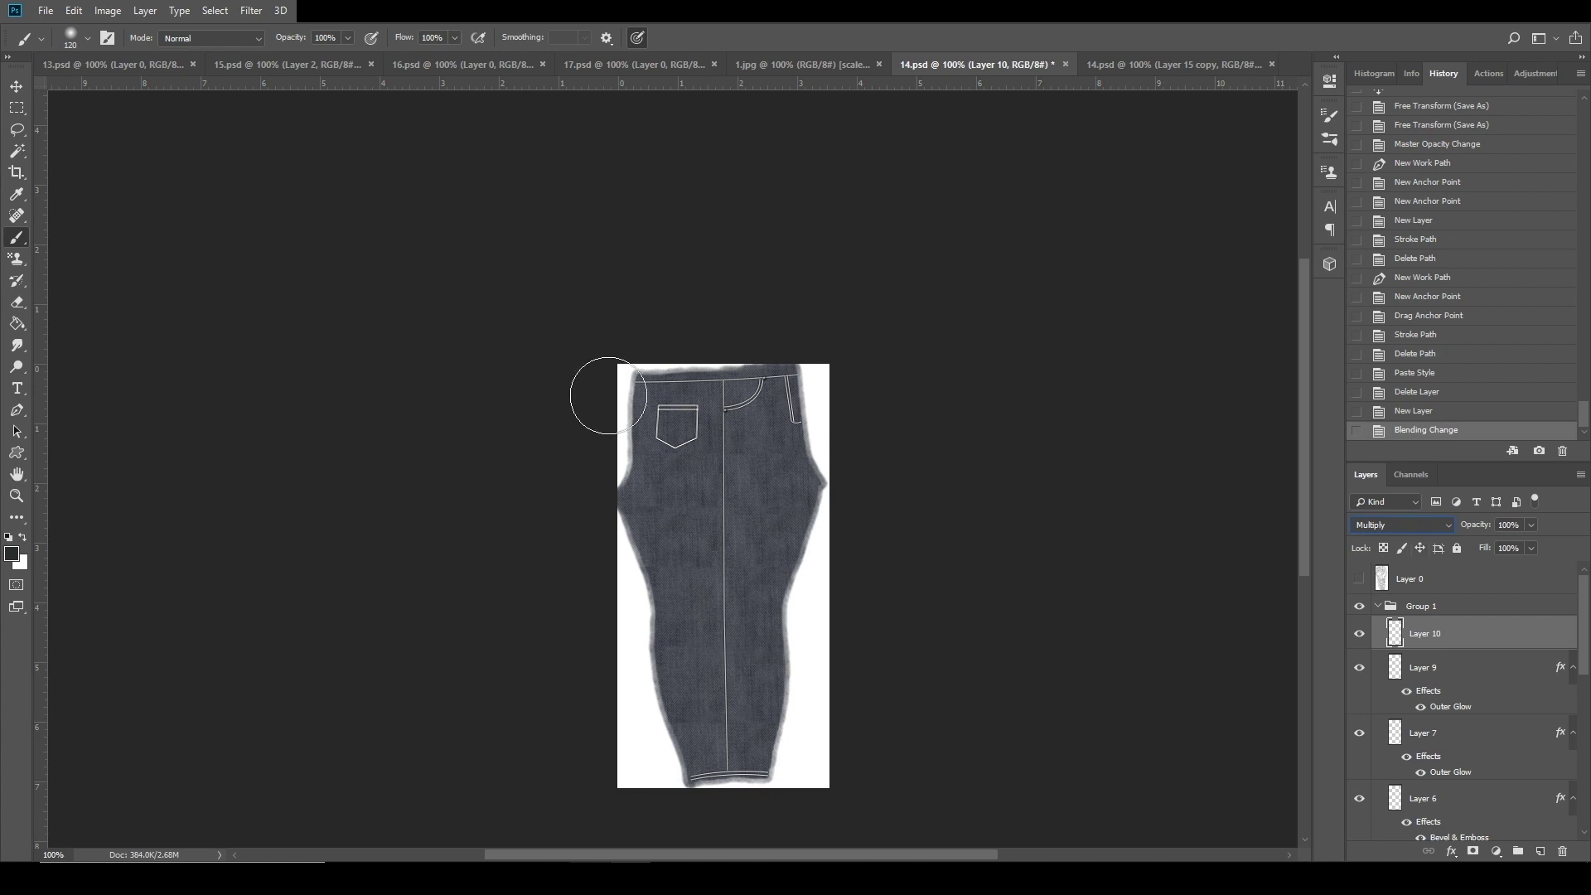
{"action": "mouse_move", "coordinate": [639, 356]}
{"action": "left_mouse_down"}
{"action": "mouse_move", "coordinate": [687, 485]}
{"action": "mouse_move", "coordinate": [625, 585]}
{"action": "mouse_move", "coordinate": [685, 824]}
{"action": "mouse_move", "coordinate": [754, 779]}
{"action": "left_mouse_up"}
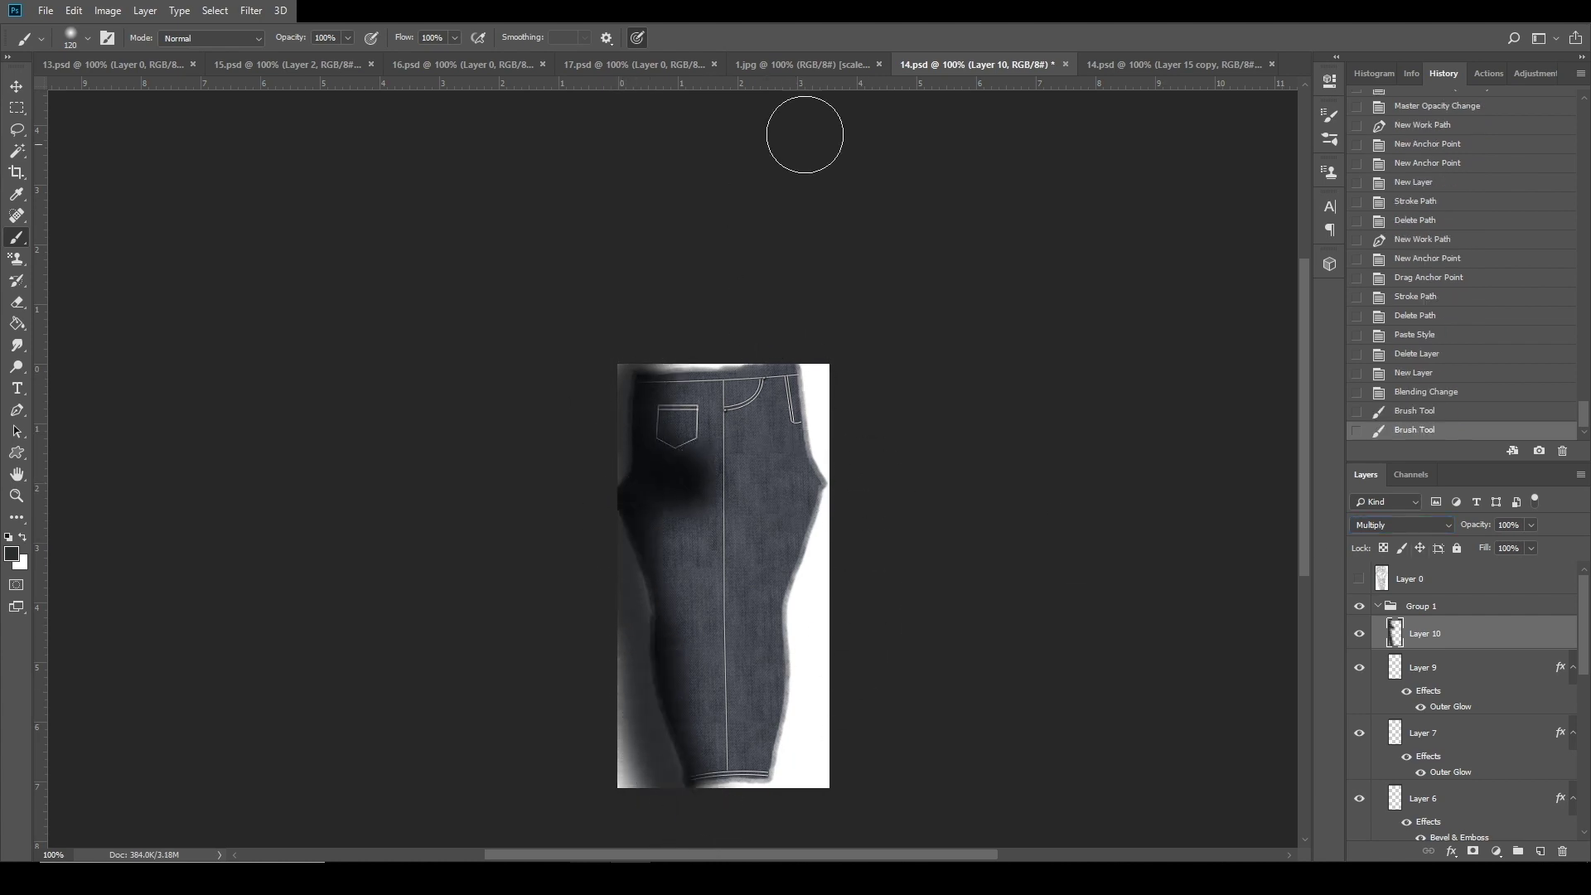
{"action": "mouse_move", "coordinate": [849, 312]}
{"action": "left_mouse_down"}
{"action": "mouse_move", "coordinate": [842, 377]}
{"action": "mouse_move", "coordinate": [816, 365]}
{"action": "mouse_move", "coordinate": [852, 461]}
{"action": "left_mouse_up"}
{"action": "mouse_move", "coordinate": [813, 380]}
{"action": "left_mouse_down"}
{"action": "mouse_move", "coordinate": [841, 451]}
{"action": "mouse_move", "coordinate": [819, 535]}
{"action": "mouse_move", "coordinate": [802, 774]}
{"action": "mouse_move", "coordinate": [735, 794]}
{"action": "mouse_move", "coordinate": [662, 787]}
{"action": "left_mouse_up"}
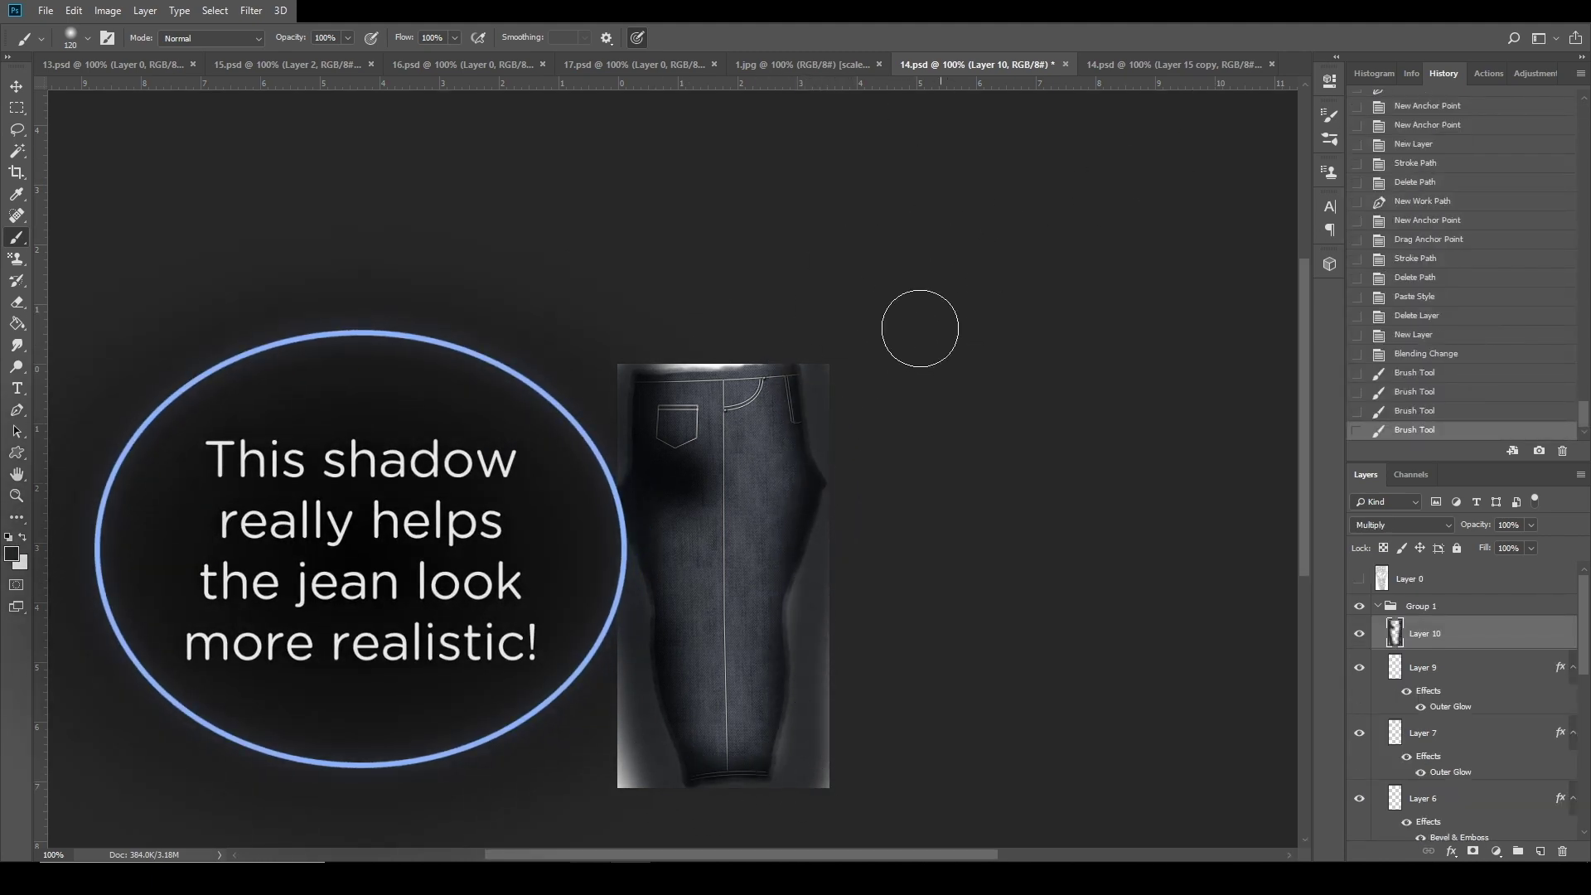
{"action": "left_click_drag", "start_coordinate": [757, 337], "coordinate": [676, 333]}
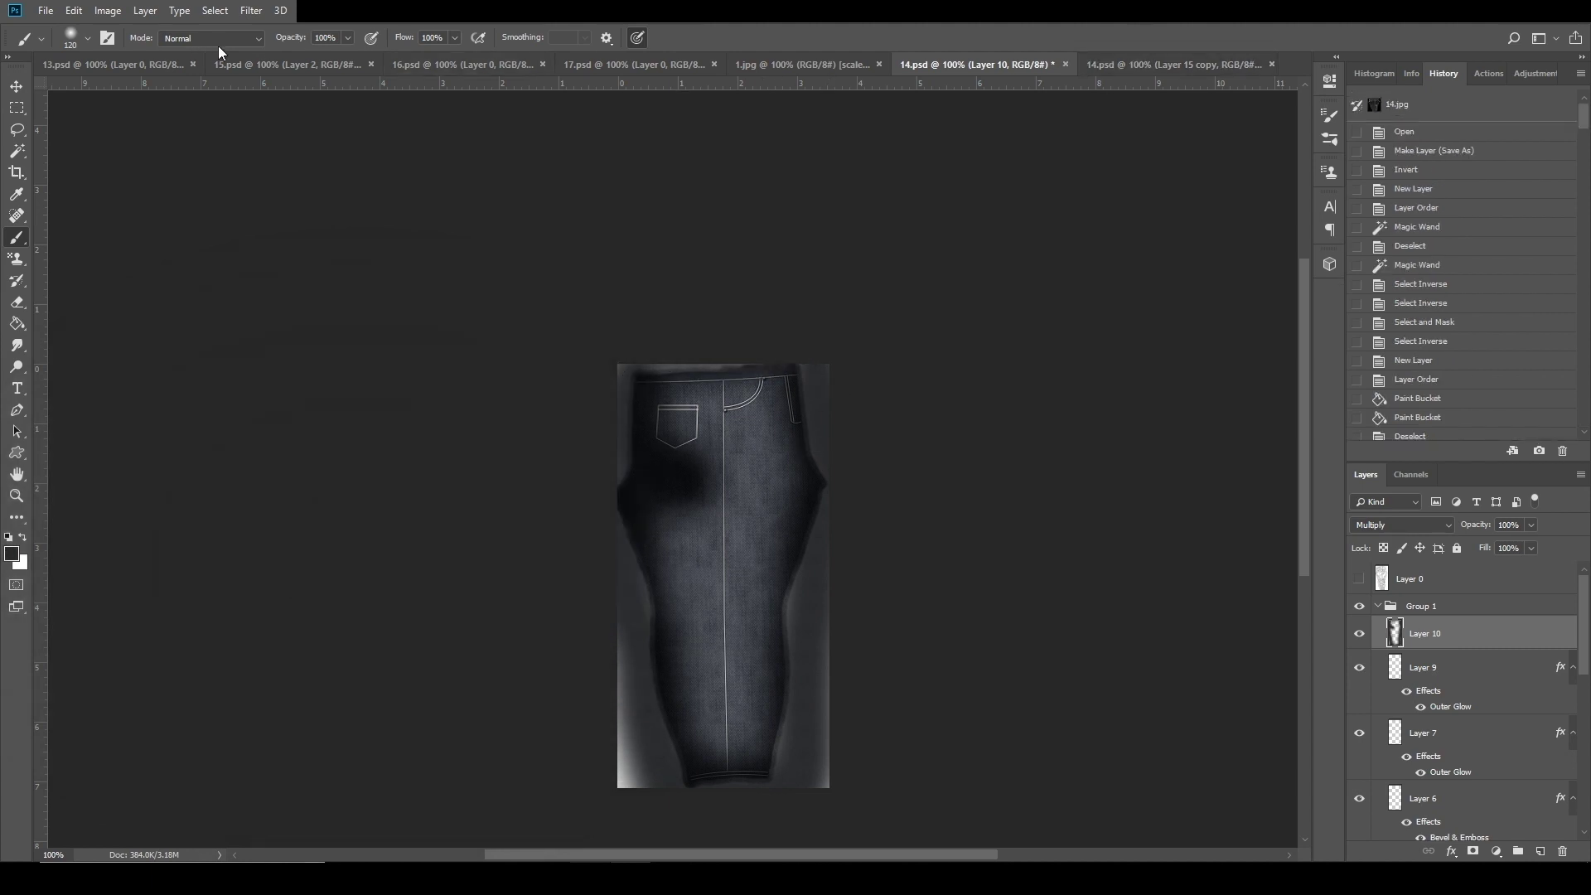
Paint a shadow down the central seam on Layer 10 with a 36 px brush.
{"action": "left_click", "coordinate": [87, 40]}
{"action": "type", "text": "36"}
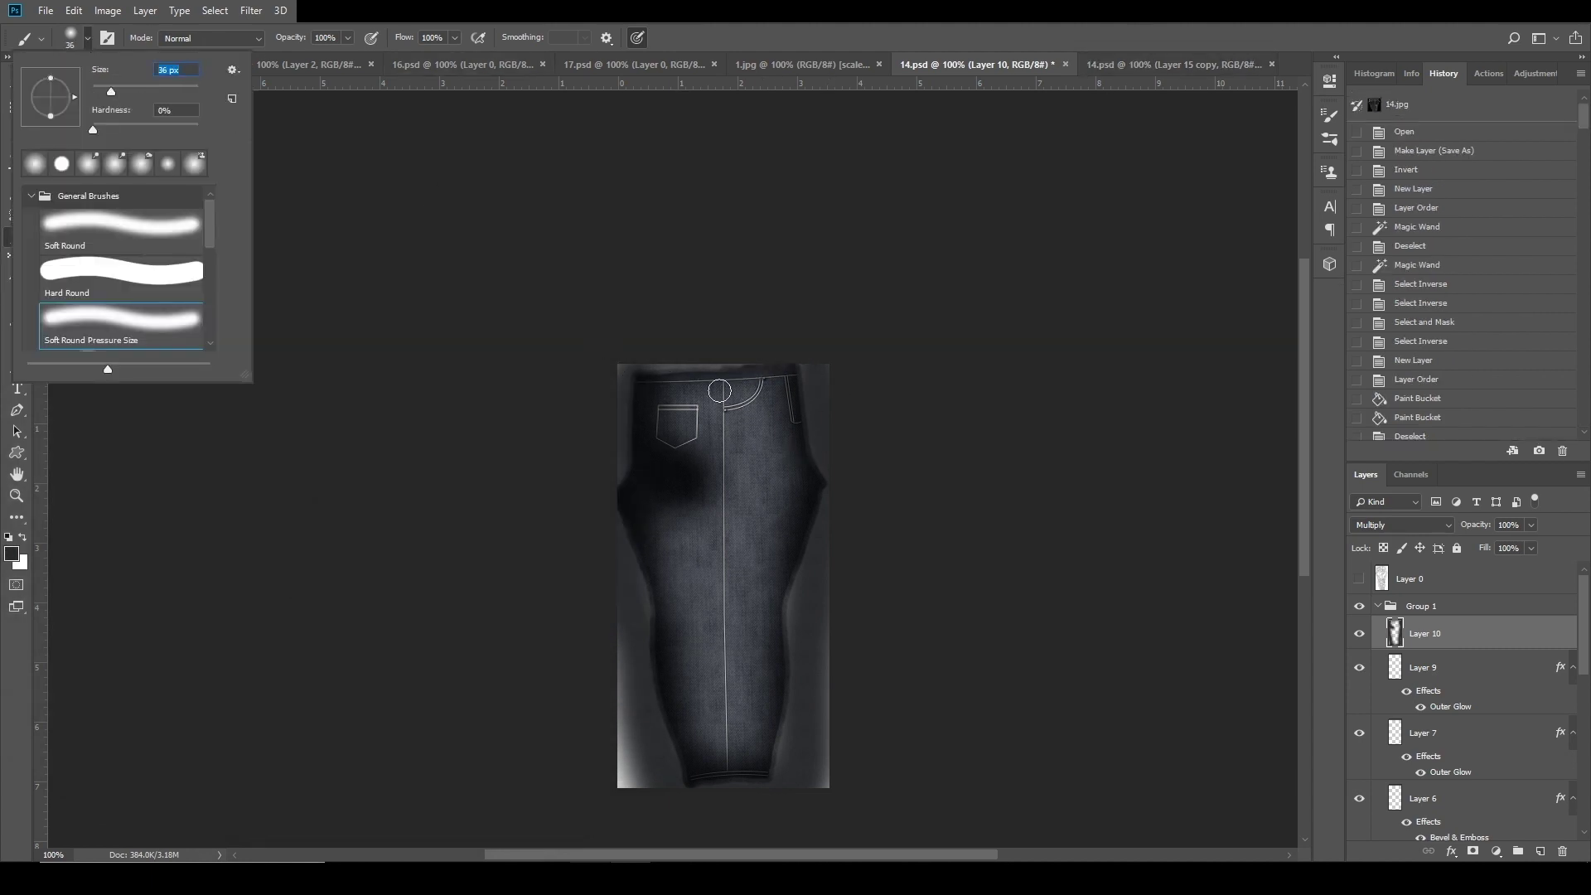
{"action": "left_click_drag", "start_coordinate": [723, 378], "coordinate": [722, 769]}
Lower the opacity of Layer 10 to 59% and soften its shadow with a Gaussian Blur.
{"action": "left_click_drag", "start_coordinate": [1529, 527], "coordinate": [1503, 547]}
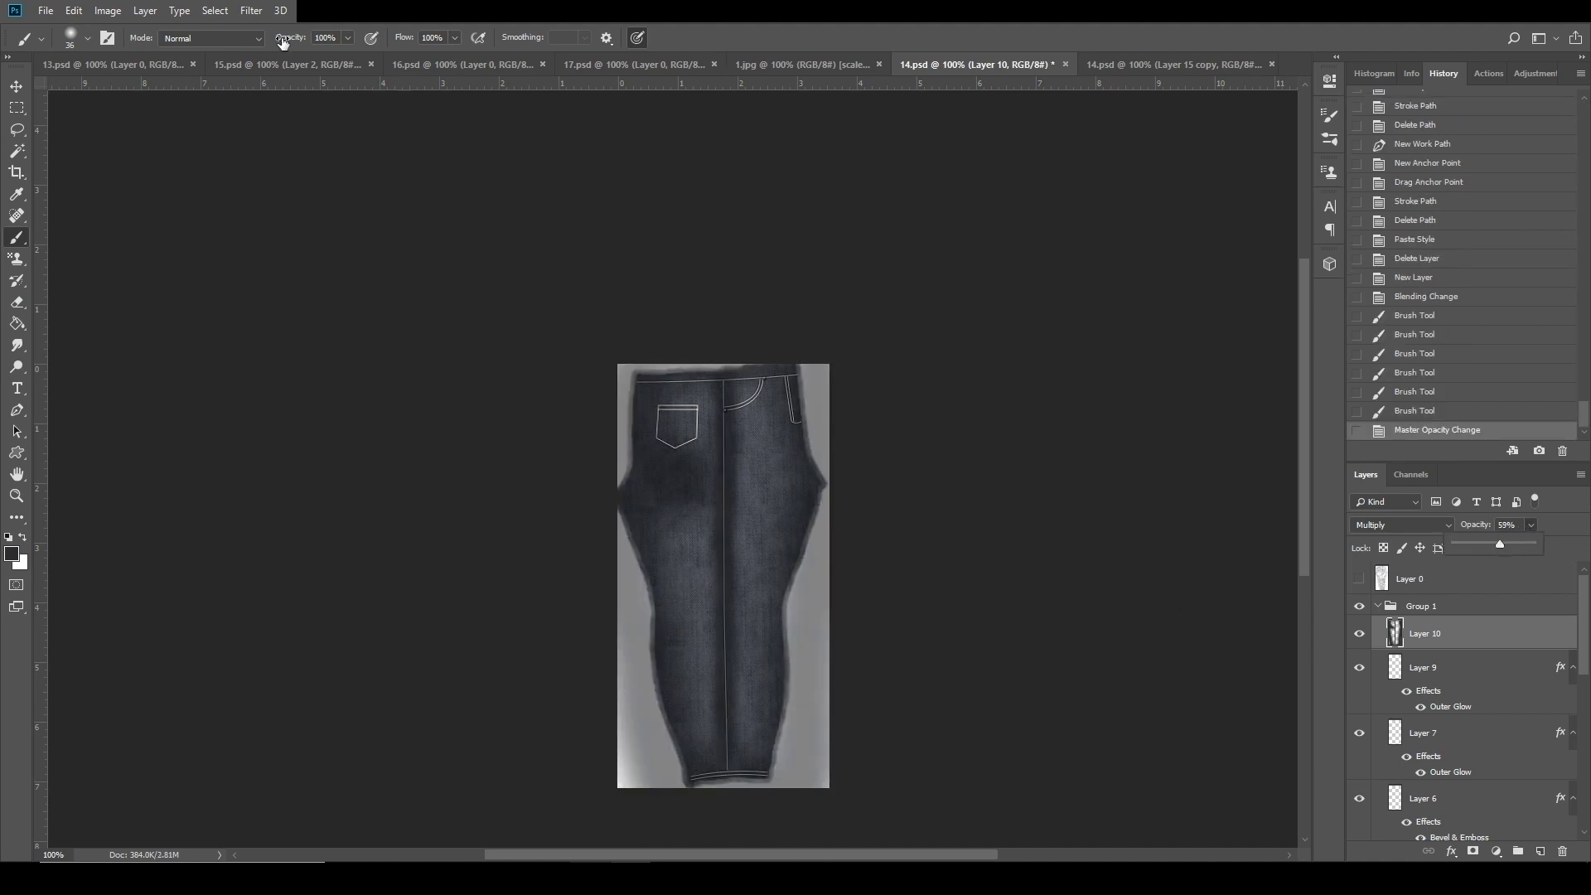
{"action": "left_click", "coordinate": [253, 12]}
{"action": "mouse_move", "coordinate": [415, 181]}
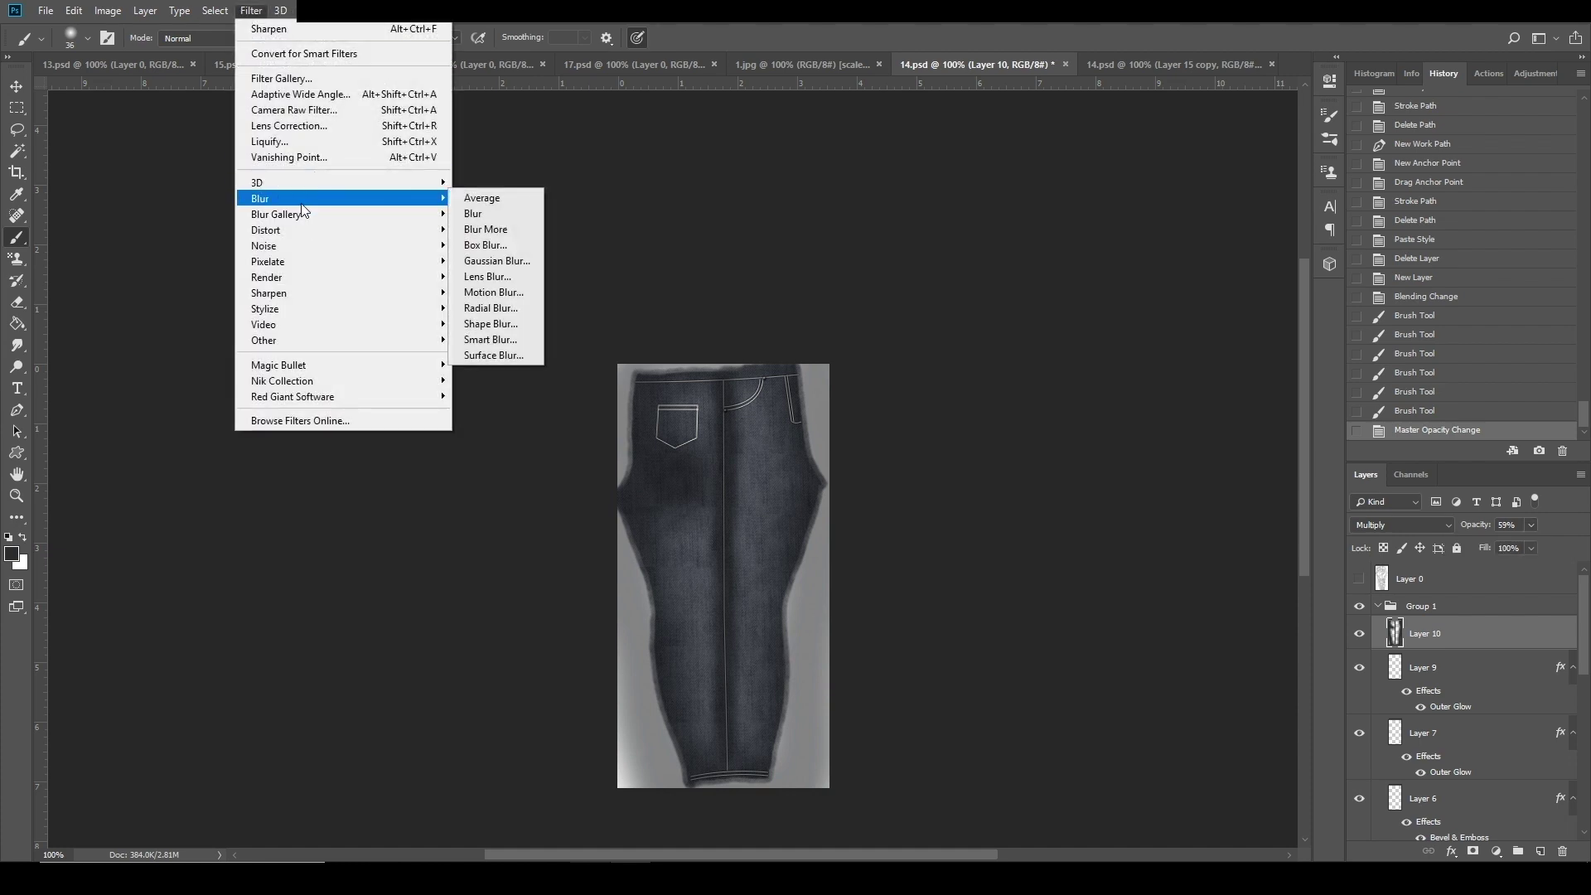
{"action": "left_click", "coordinate": [512, 261]}
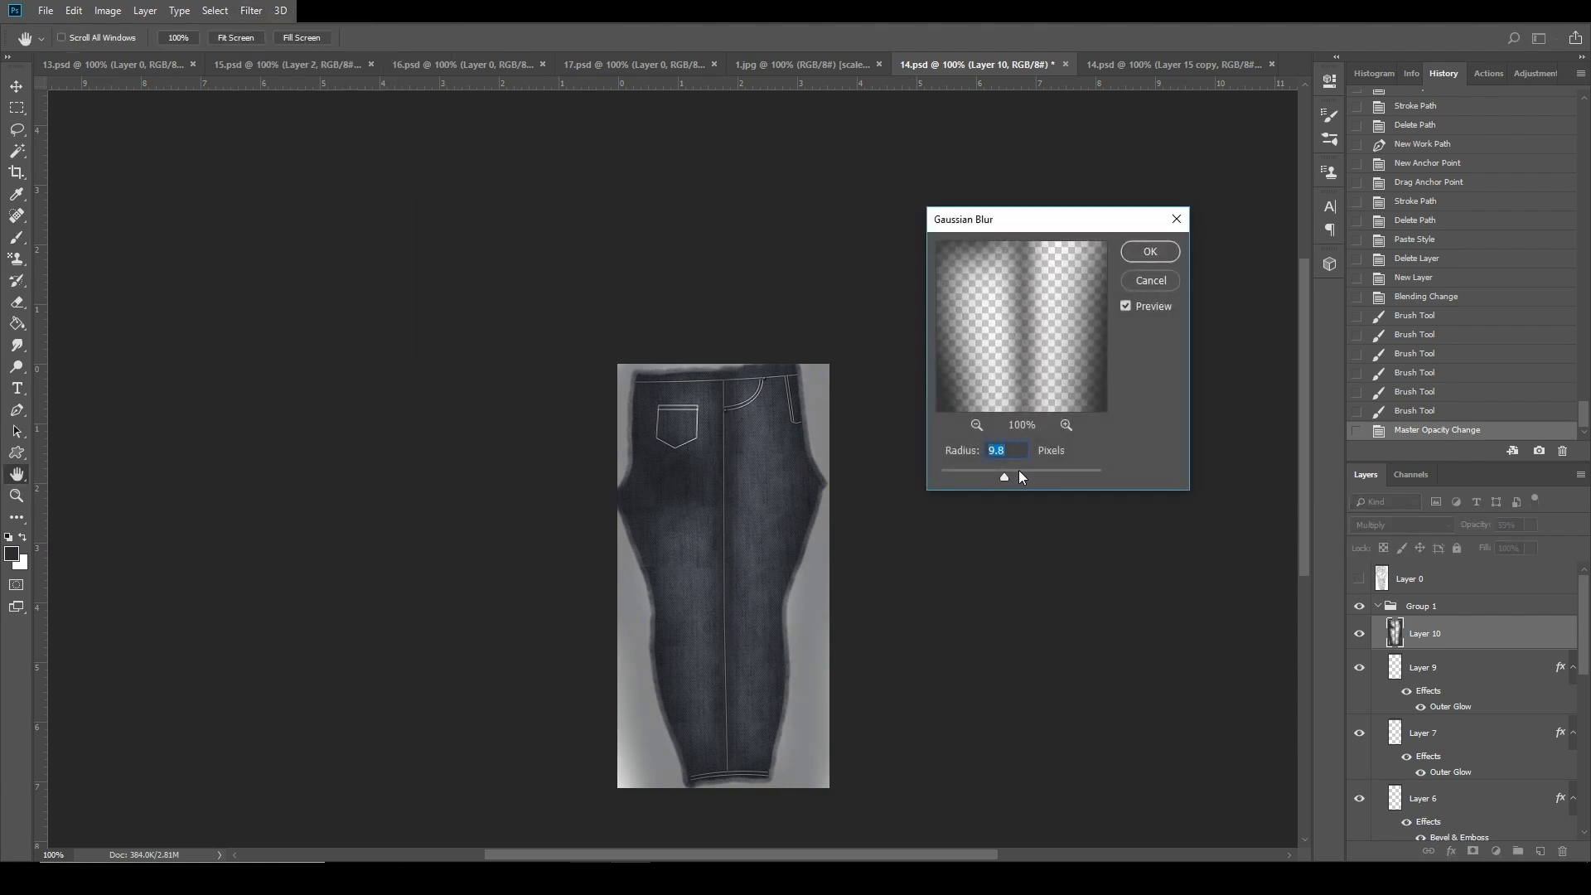
{"action": "left_click_drag", "start_coordinate": [1004, 478], "coordinate": [990, 479]}
{"action": "left_click", "coordinate": [1124, 252]}
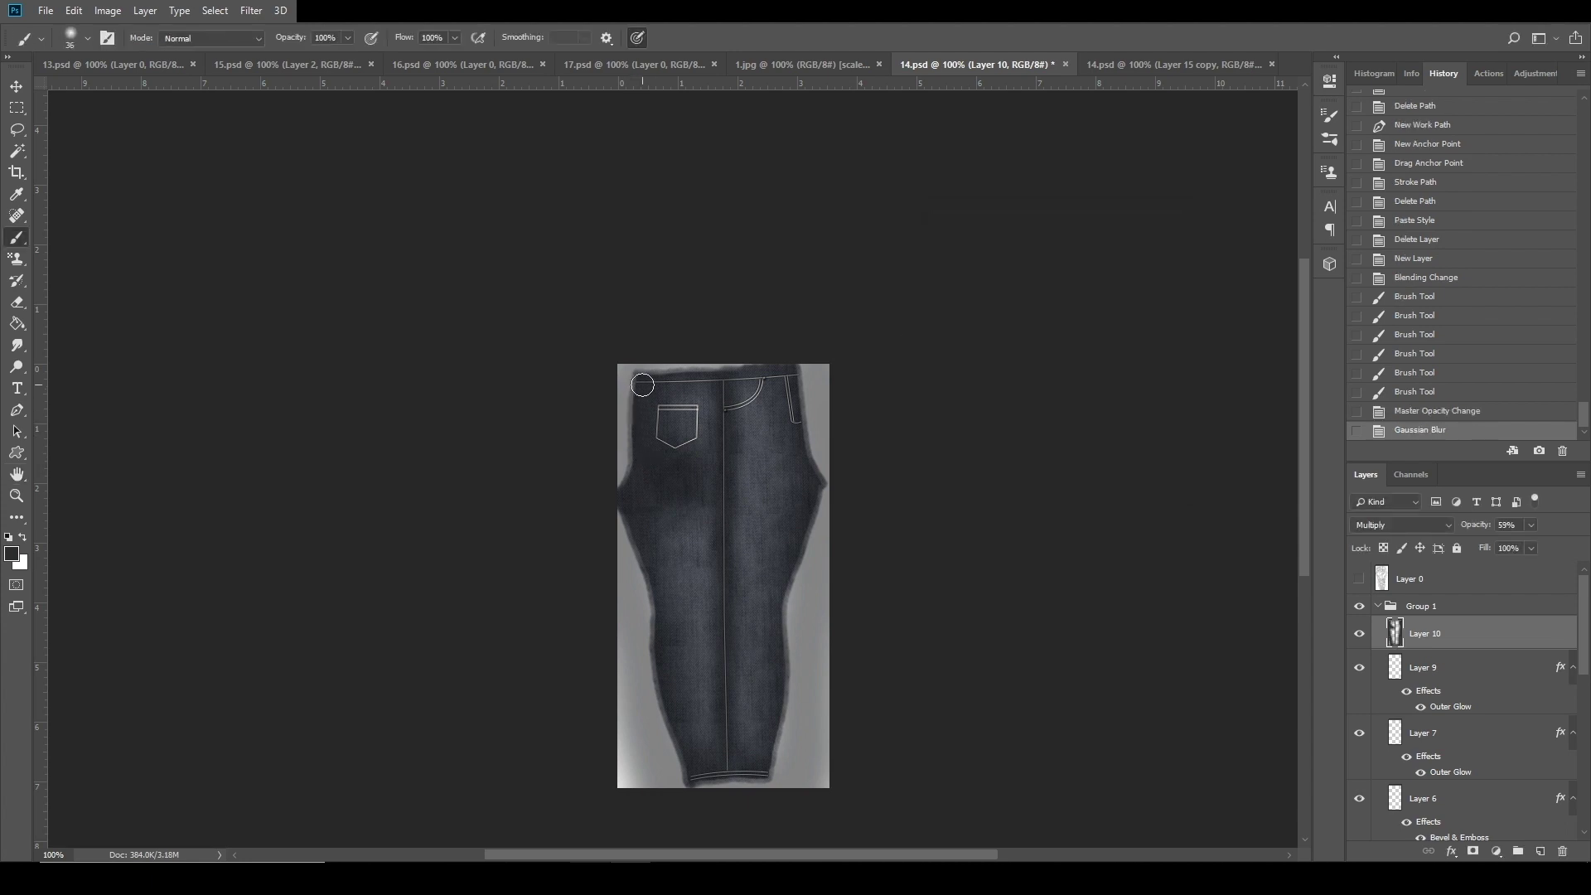
Brush extra shadow below the back pocket, and delete the shadow layer, Layer 10.
{"action": "mouse_move", "coordinate": [677, 480]}
{"action": "left_mouse_down"}
{"action": "mouse_move", "coordinate": [648, 421]}
{"action": "mouse_move", "coordinate": [634, 454]}
{"action": "mouse_move", "coordinate": [669, 485]}
{"action": "left_mouse_up"}
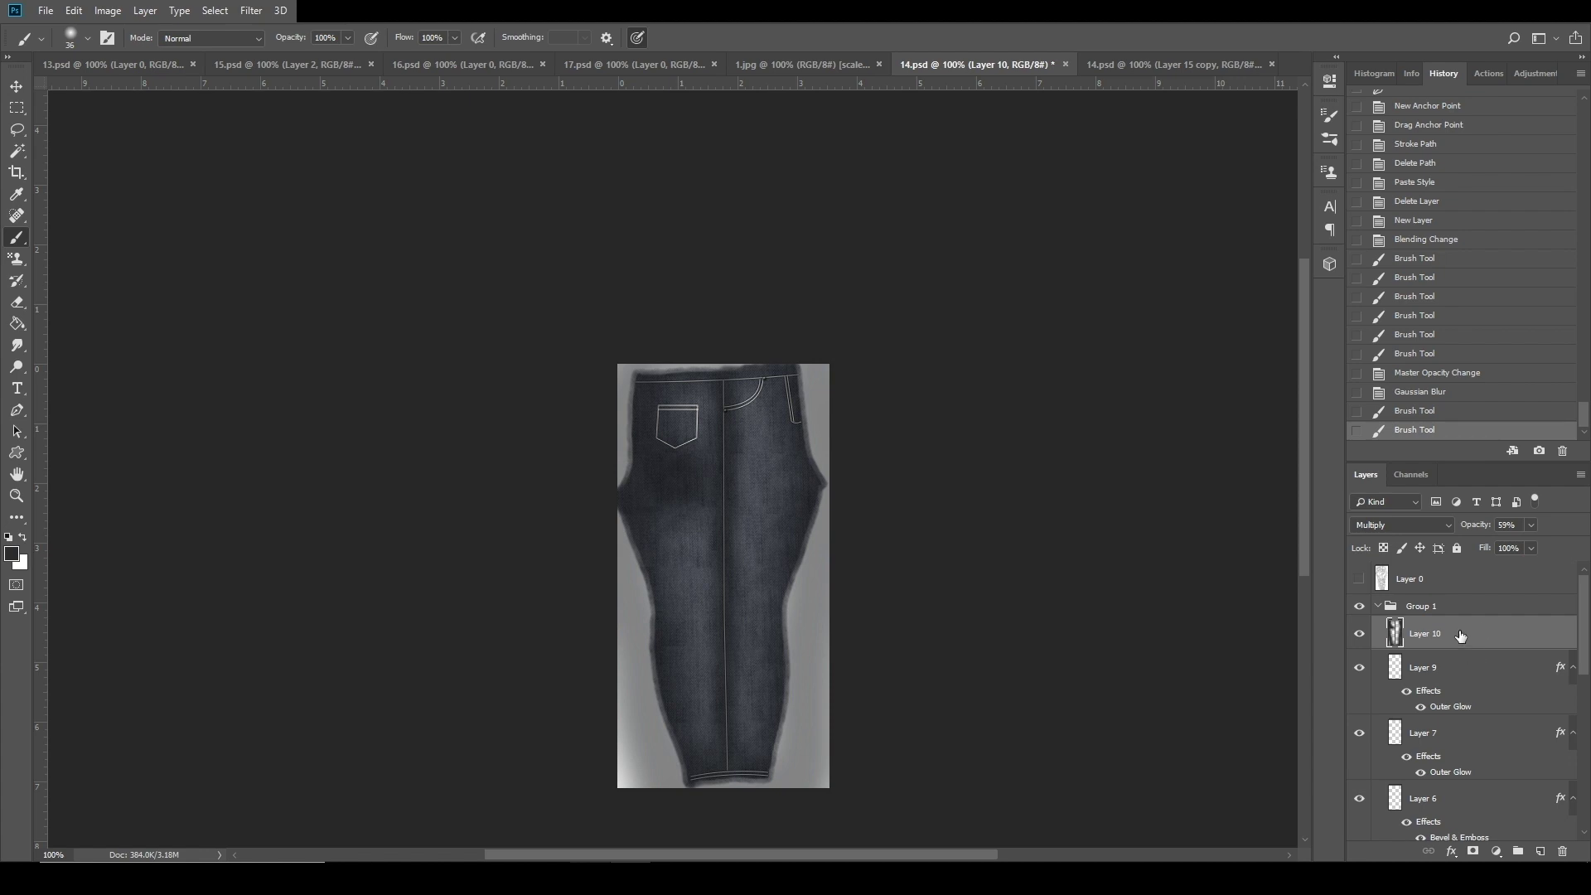
{"action": "scroll", "coordinate": [1460, 643], "scroll_direction": "down", "scroll_amount": 4}
{"action": "scroll", "coordinate": [1446, 654], "scroll_direction": "up", "scroll_amount": 4}
{"action": "left_click", "coordinate": [16, 305]}
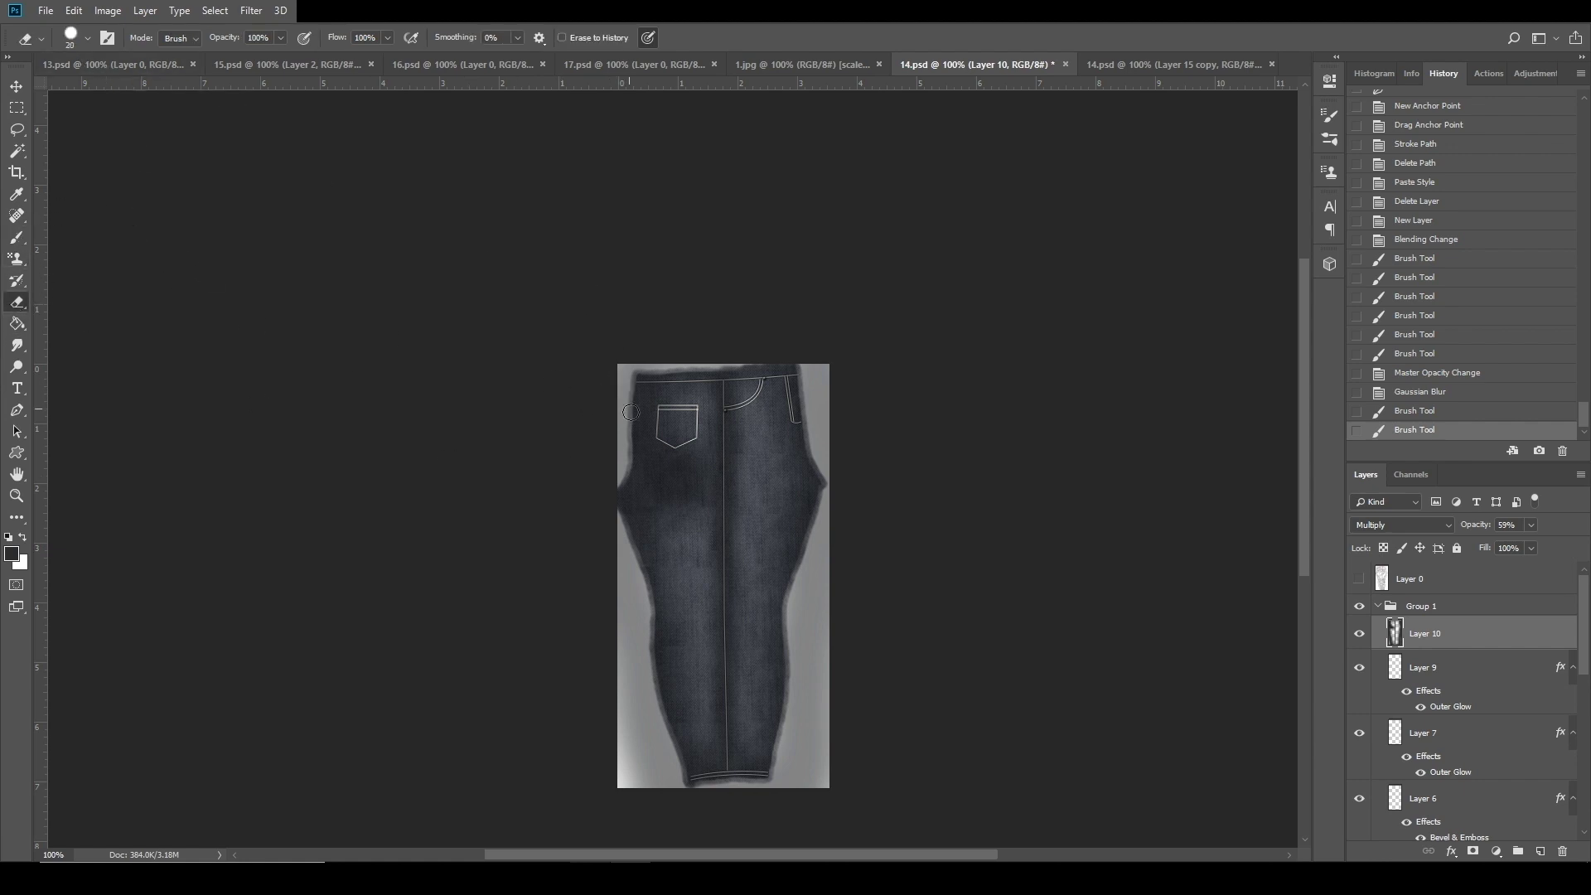
{"action": "key", "text": "Delete"}
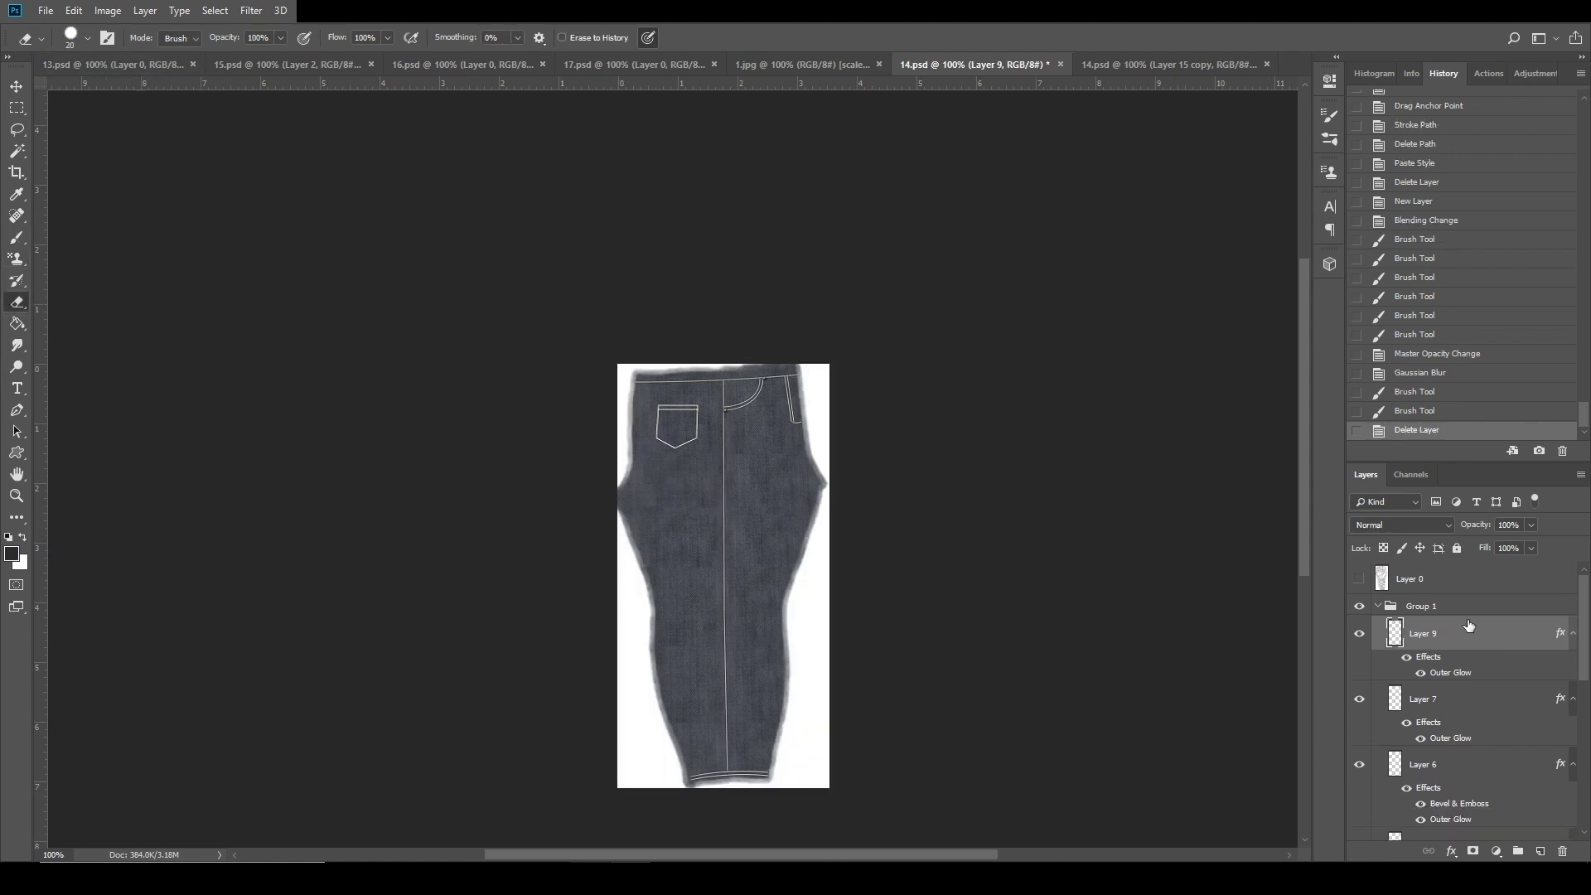
Create a new layer above Layer 9, enlarge the soft brush, and paint shadow around the back pocket and the adjoining side edge.
{"action": "left_click", "coordinate": [1541, 853]}
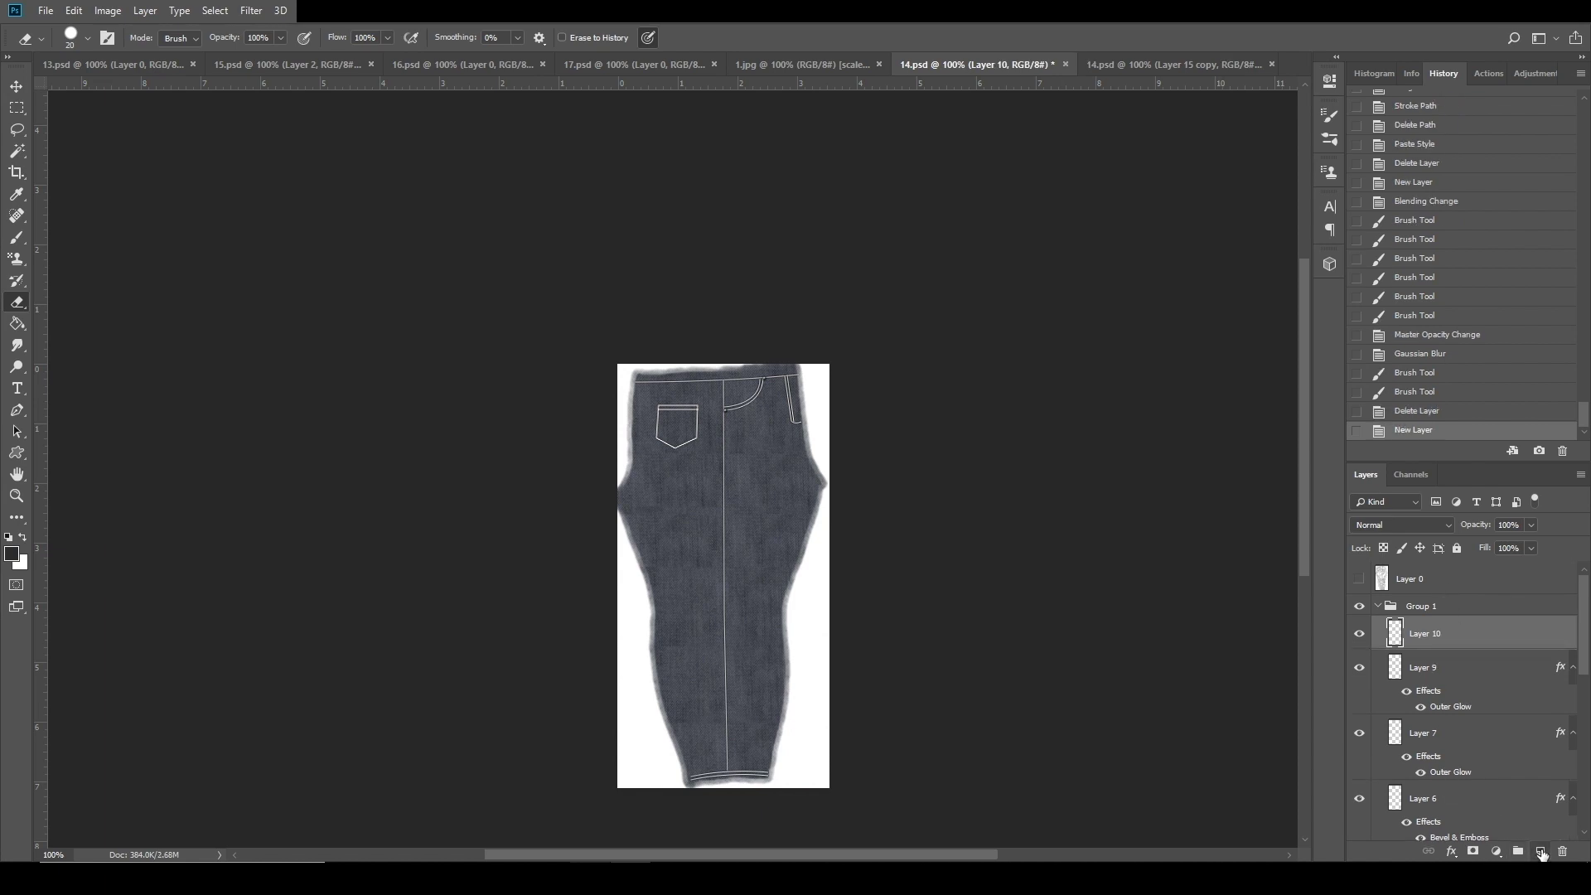
{"action": "left_click", "coordinate": [16, 237]}
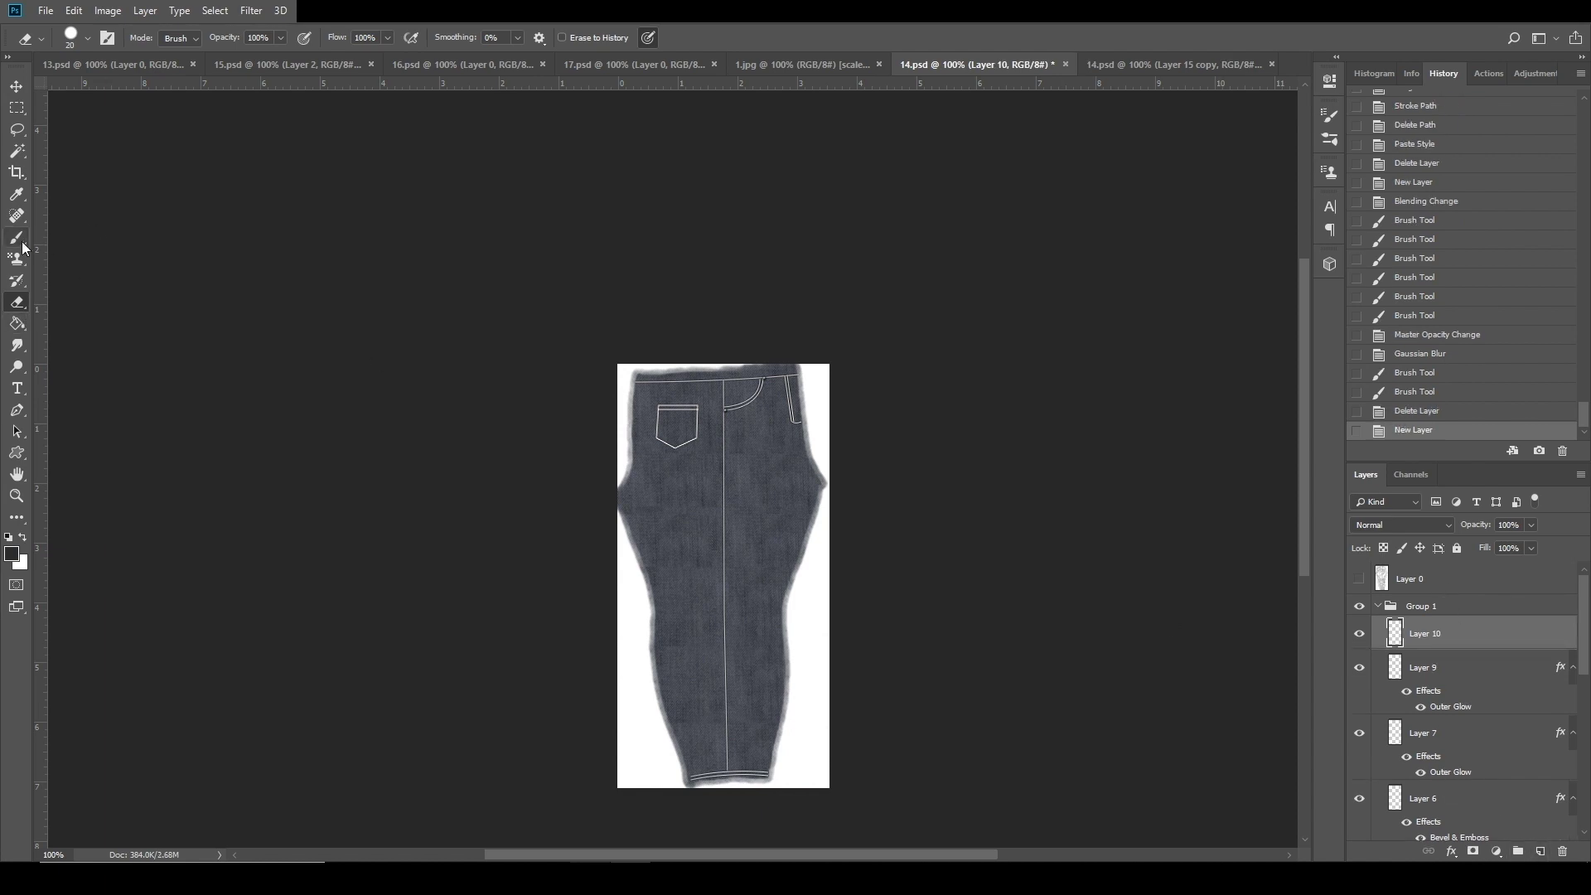
{"action": "left_click", "coordinate": [87, 38]}
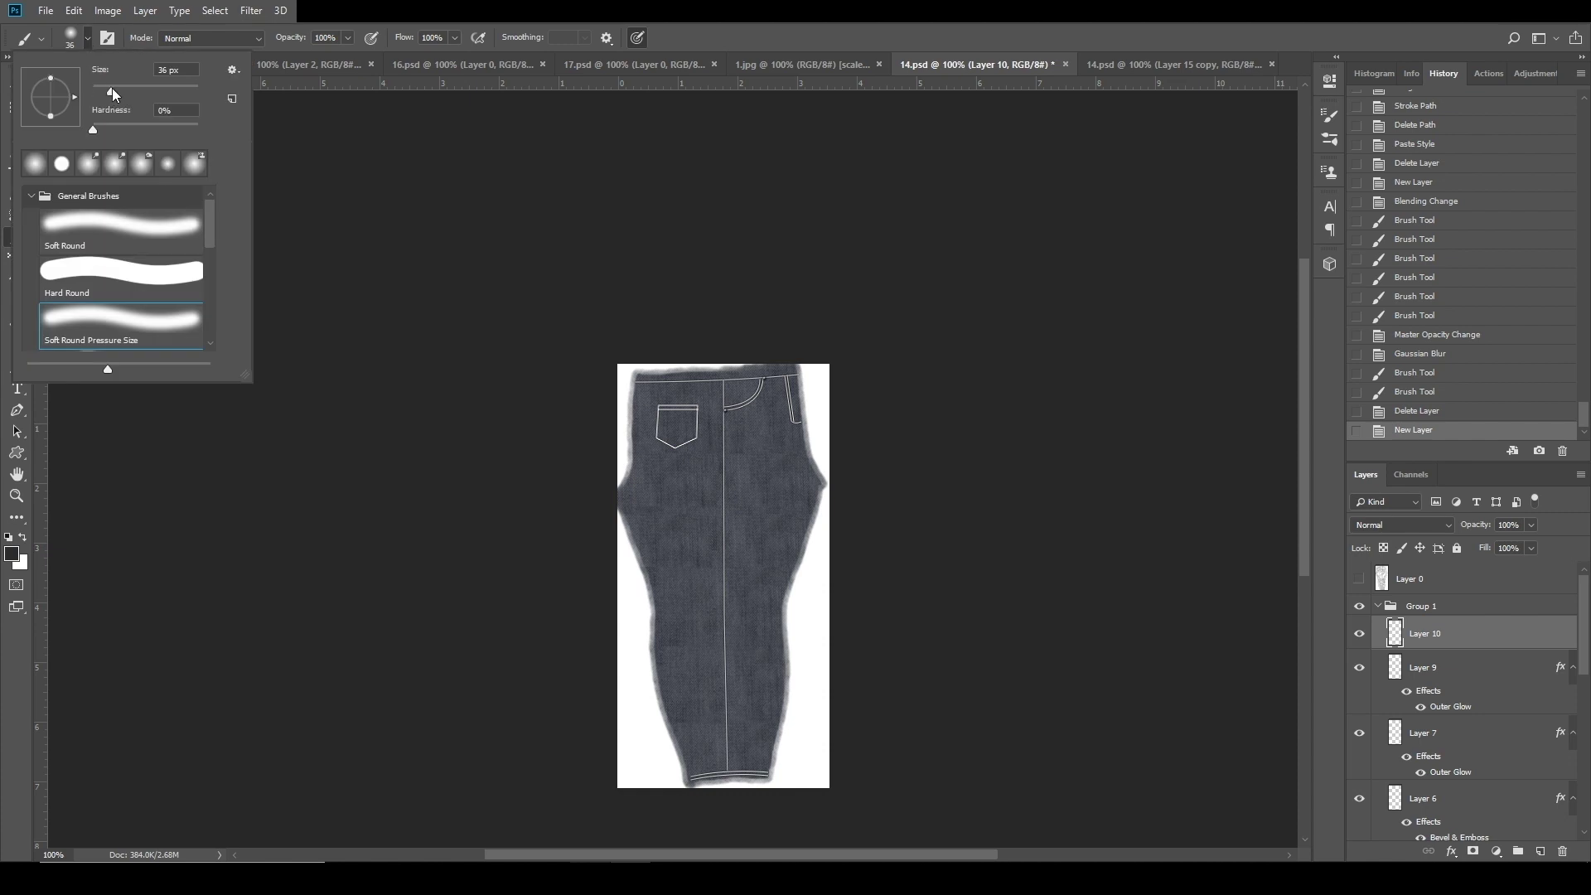
{"action": "left_click_drag", "start_coordinate": [120, 87], "coordinate": [120, 87]}
{"action": "left_click", "coordinate": [139, 91]}
{"action": "mouse_move", "coordinate": [658, 401]}
{"action": "left_mouse_down"}
{"action": "mouse_move", "coordinate": [663, 454]}
{"action": "mouse_move", "coordinate": [681, 460]}
{"action": "left_mouse_up"}
Set Layer 10 to Multiply and paint the shadow along the waistband and down the pocket-side edge to the hem.
{"action": "left_click", "coordinate": [1406, 527]}
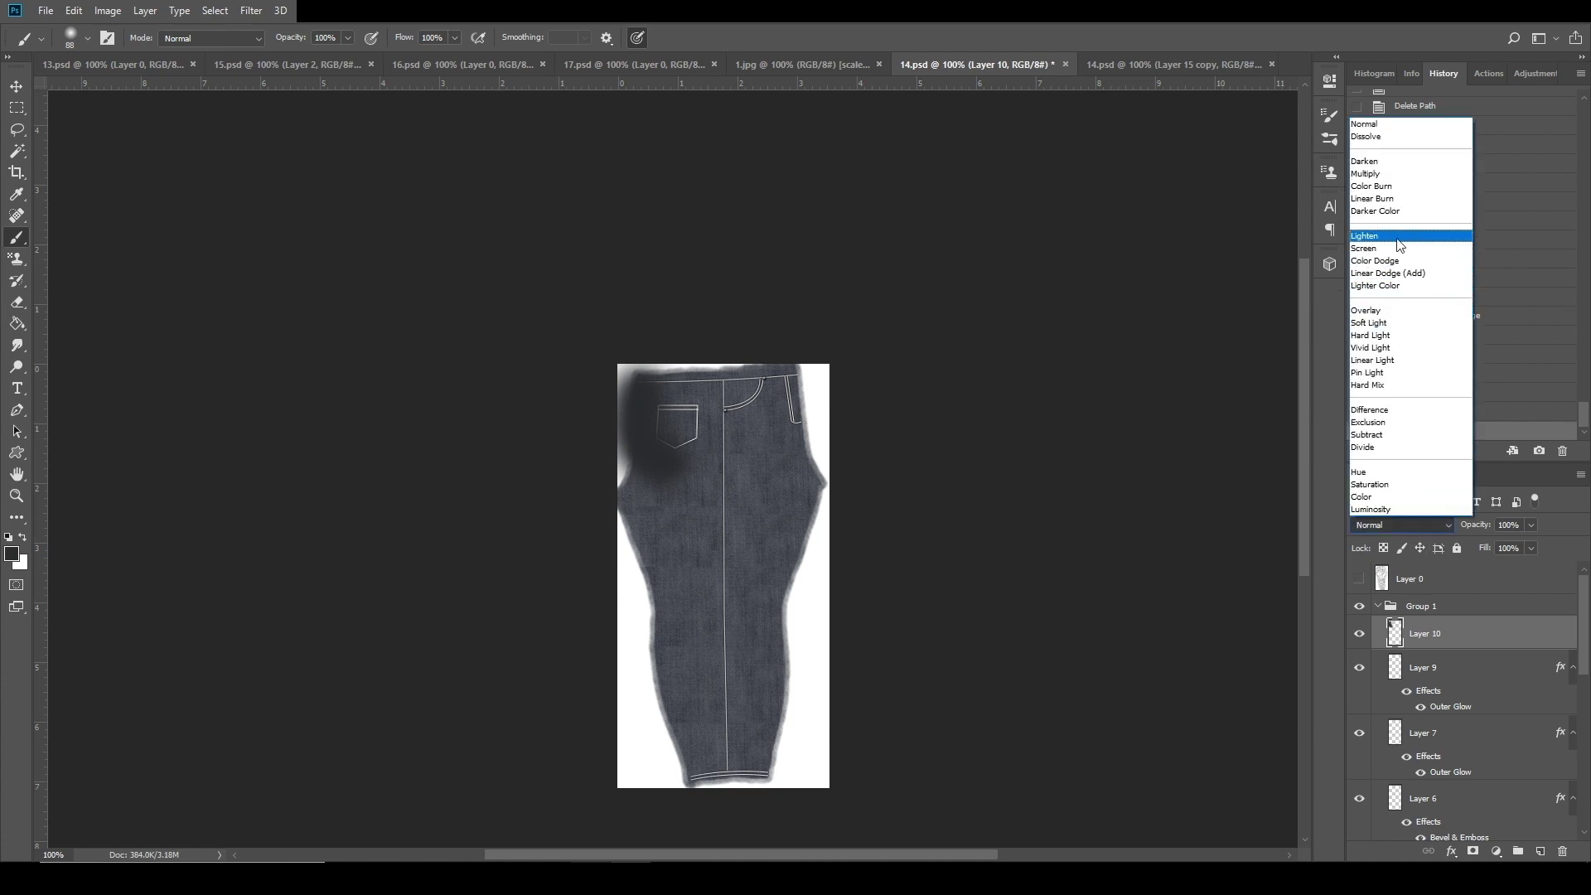
{"action": "left_click", "coordinate": [1409, 182]}
{"action": "left_click_drag", "start_coordinate": [646, 370], "coordinate": [827, 364]}
{"action": "mouse_move", "coordinate": [643, 482]}
{"action": "left_mouse_down"}
{"action": "mouse_move", "coordinate": [629, 486]}
{"action": "mouse_move", "coordinate": [675, 739]}
{"action": "mouse_move", "coordinate": [807, 740]}
{"action": "left_mouse_up"}
Shade the fly-side edge of the jeans, undo that stroke, and repaint it only from the crotch point down to the hem.
{"action": "mouse_move", "coordinate": [812, 381]}
{"action": "left_mouse_down"}
{"action": "mouse_move", "coordinate": [819, 477]}
{"action": "mouse_move", "coordinate": [775, 733]}
{"action": "mouse_move", "coordinate": [749, 776]}
{"action": "mouse_move", "coordinate": [713, 777]}
{"action": "left_mouse_up"}
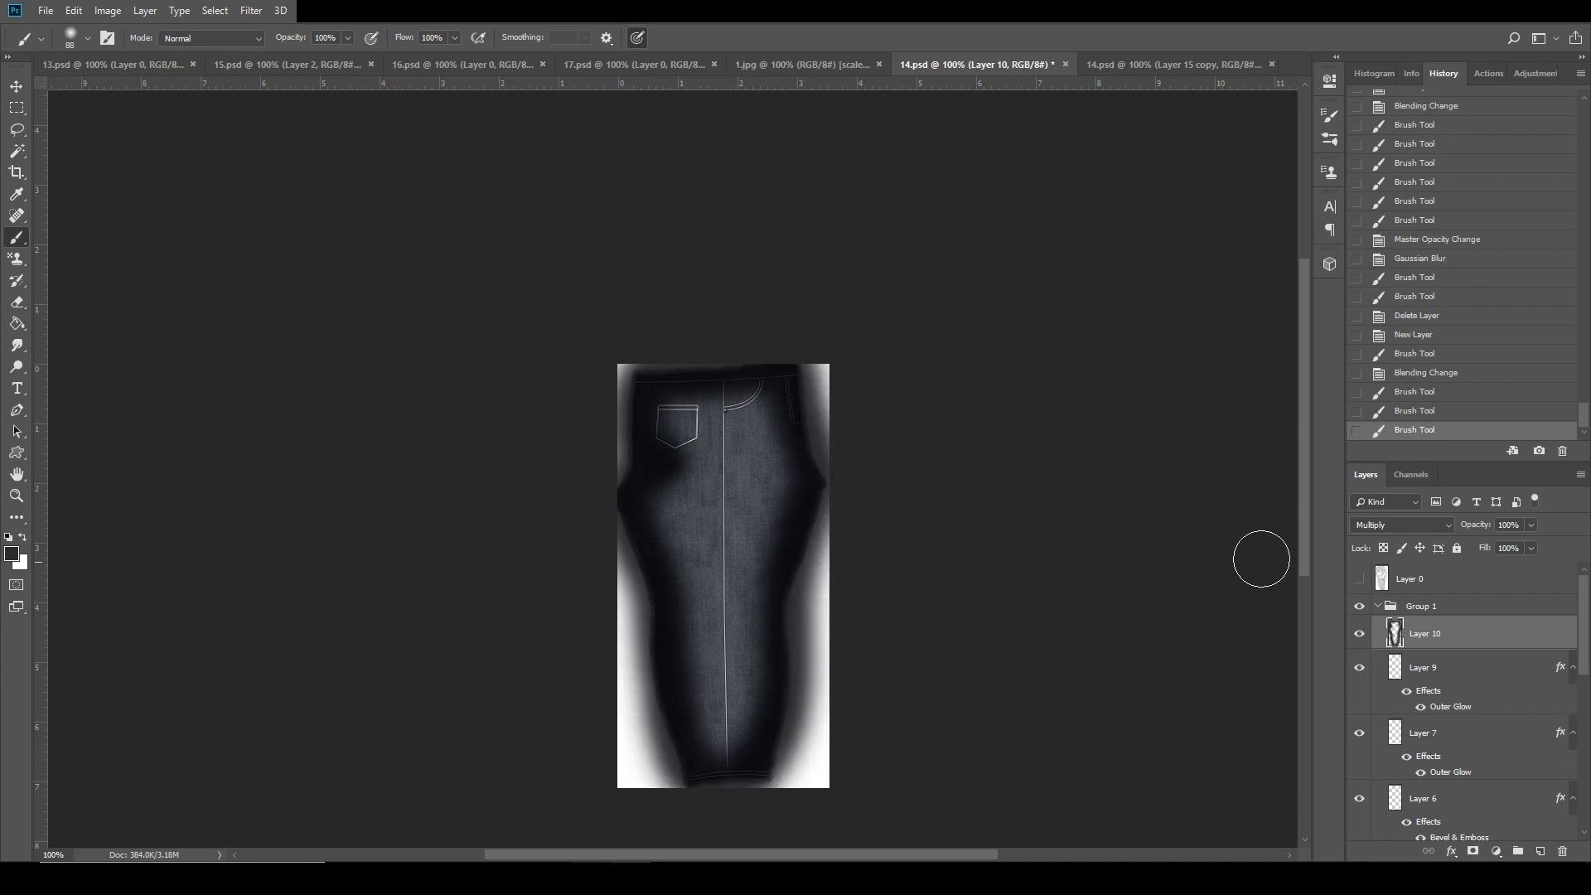
{"action": "left_click", "coordinate": [1418, 411]}
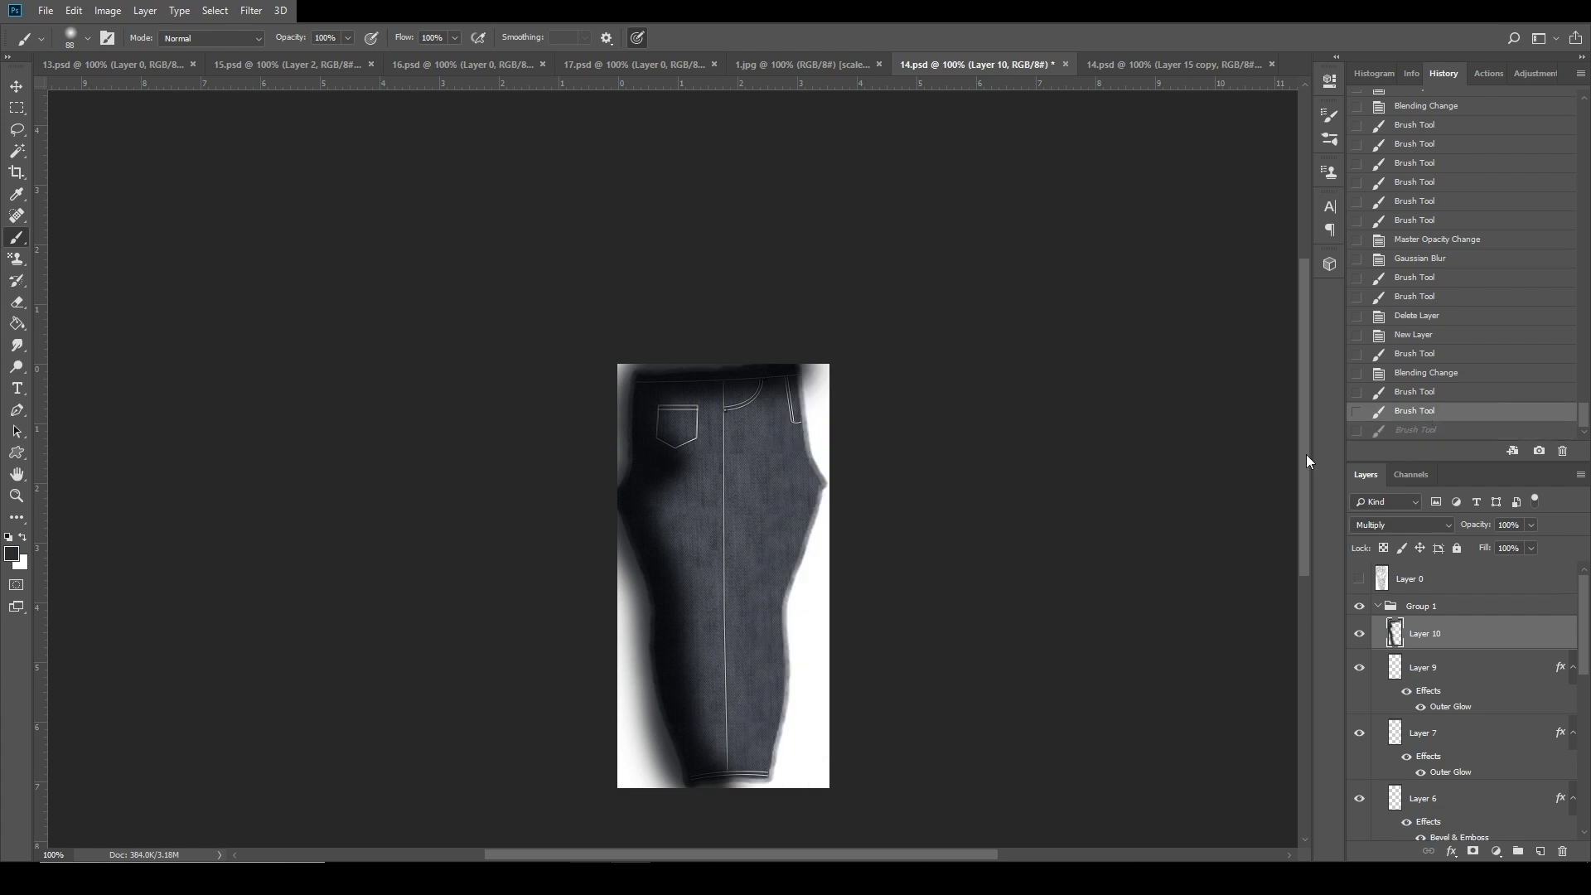
{"action": "left_click_drag", "start_coordinate": [824, 497], "coordinate": [754, 784]}
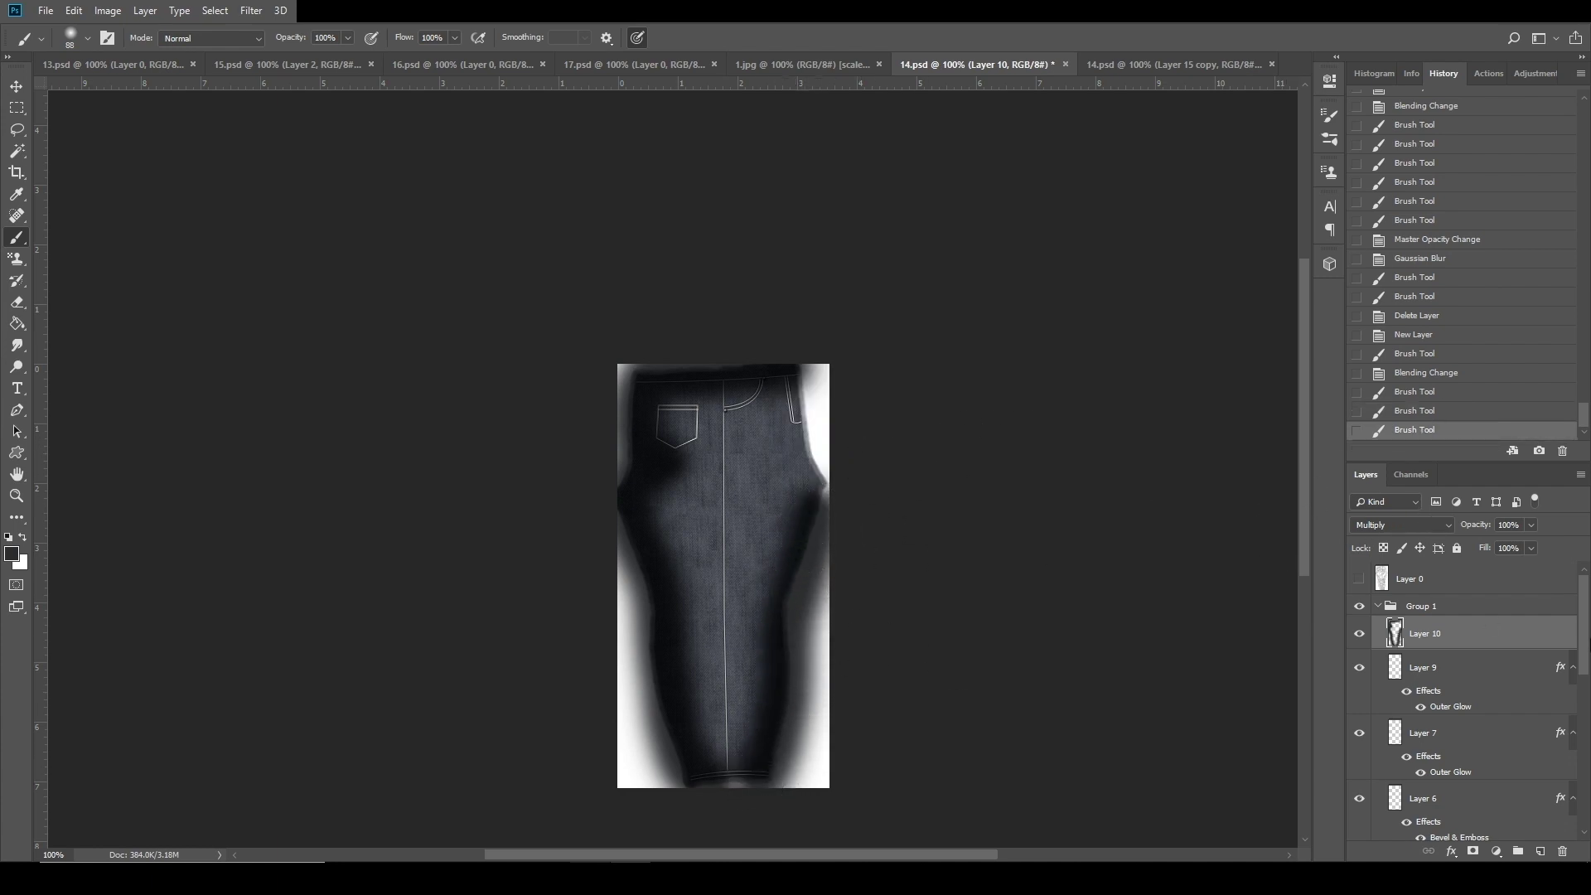
Apply a Gaussian Blur with a radius of 13.9 pixels to the shadow on Layer 10.
{"action": "left_click", "coordinate": [248, 18]}
{"action": "mouse_move", "coordinate": [307, 206]}
{"action": "left_click", "coordinate": [515, 267]}
{"action": "left_click_drag", "start_coordinate": [1022, 470], "coordinate": [1008, 474]}
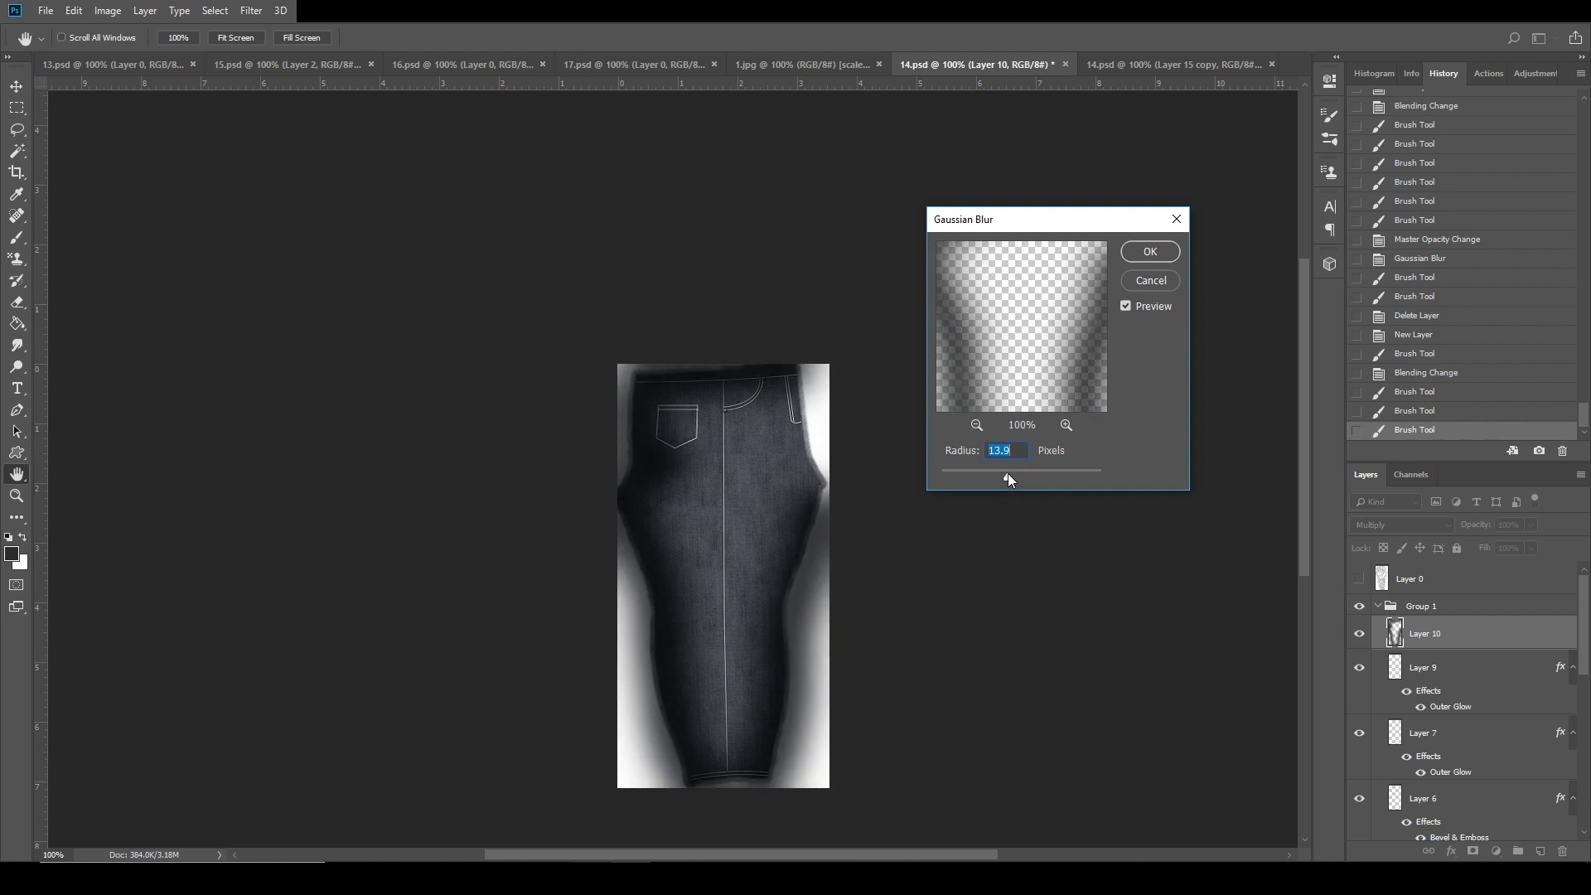
{"action": "left_click", "coordinate": [1150, 251]}
Lower the opacity of Layer 10 to lighten the shadow.
{"action": "left_click", "coordinate": [1530, 525]}
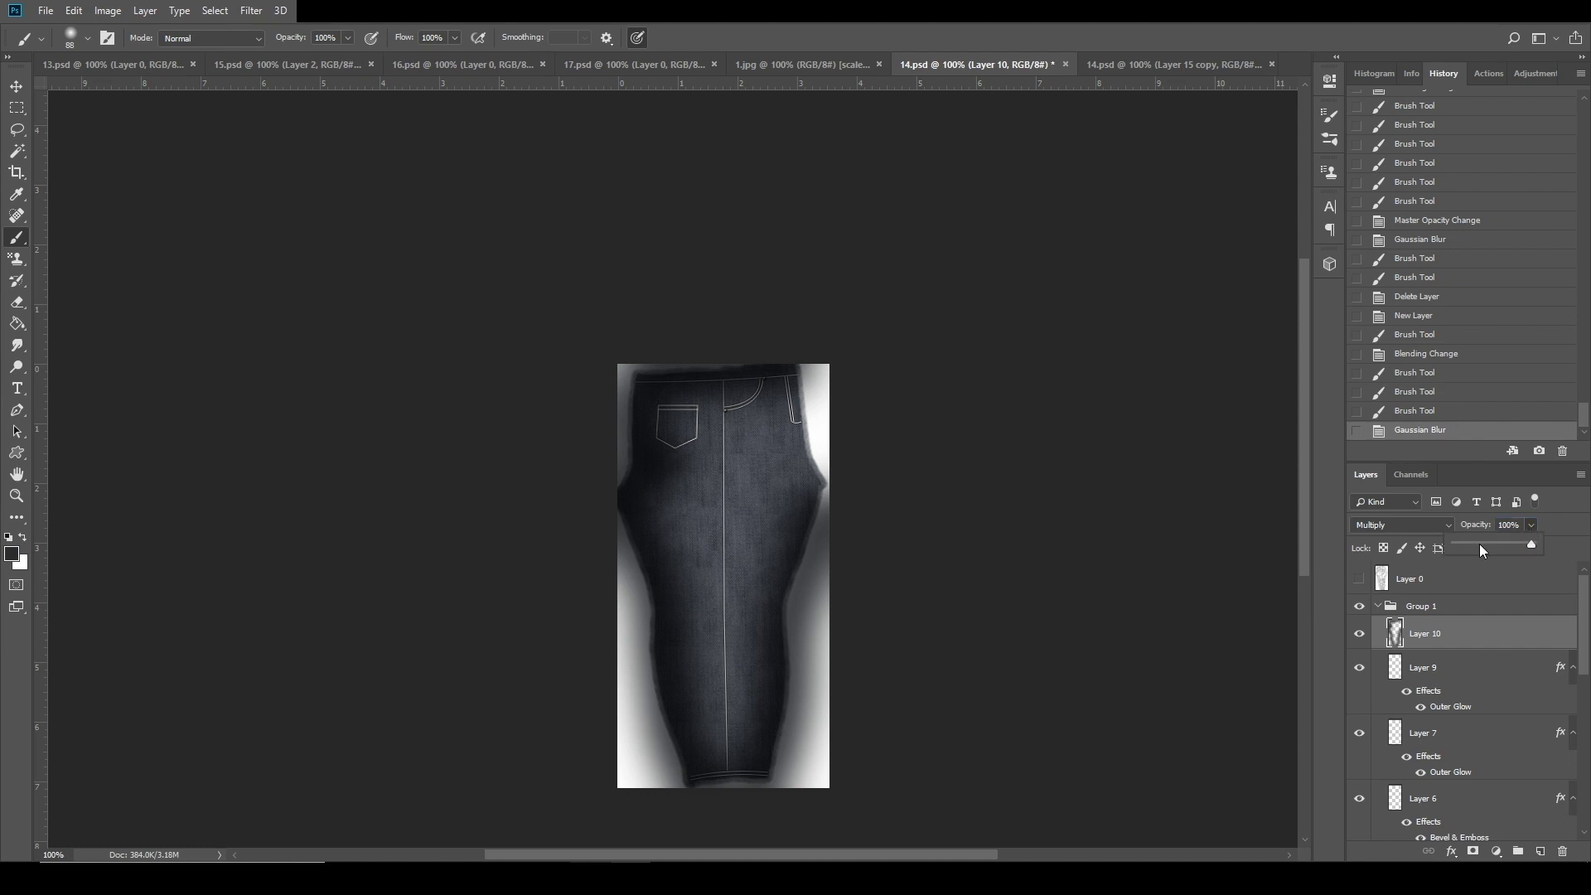
{"action": "left_click", "coordinate": [1479, 543]}
{"action": "left_click_drag", "start_coordinate": [1491, 540], "coordinate": [1500, 540]}
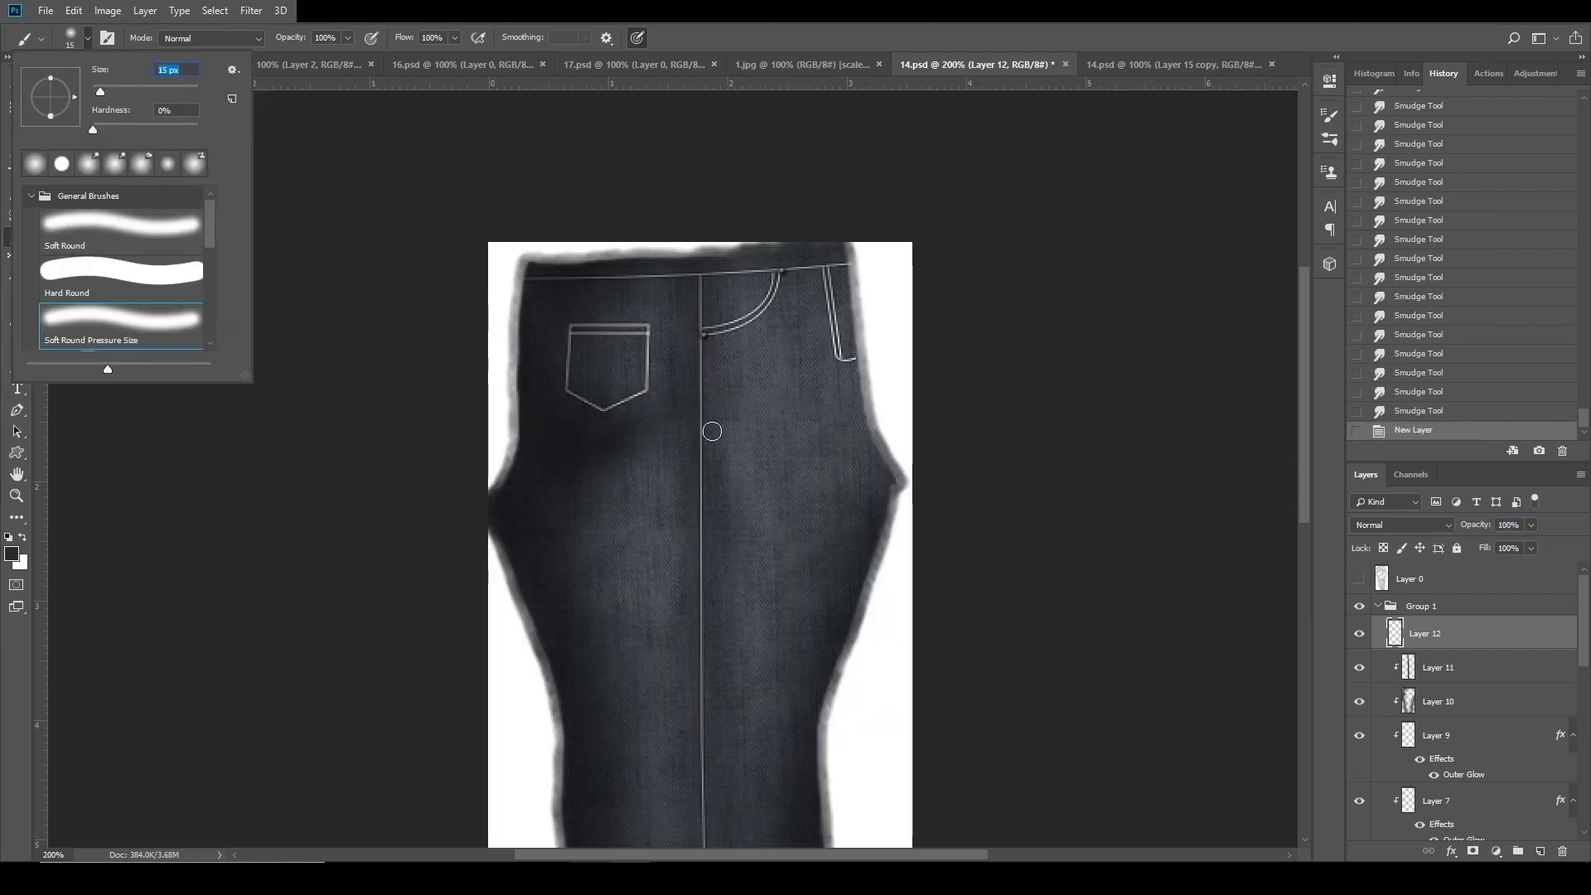
Discard the test stroke beside the side seam, set the brush size to 6 px, and set Layer 12 to Soft Light.
{"action": "left_click_drag", "start_coordinate": [702, 394], "coordinate": [786, 377]}
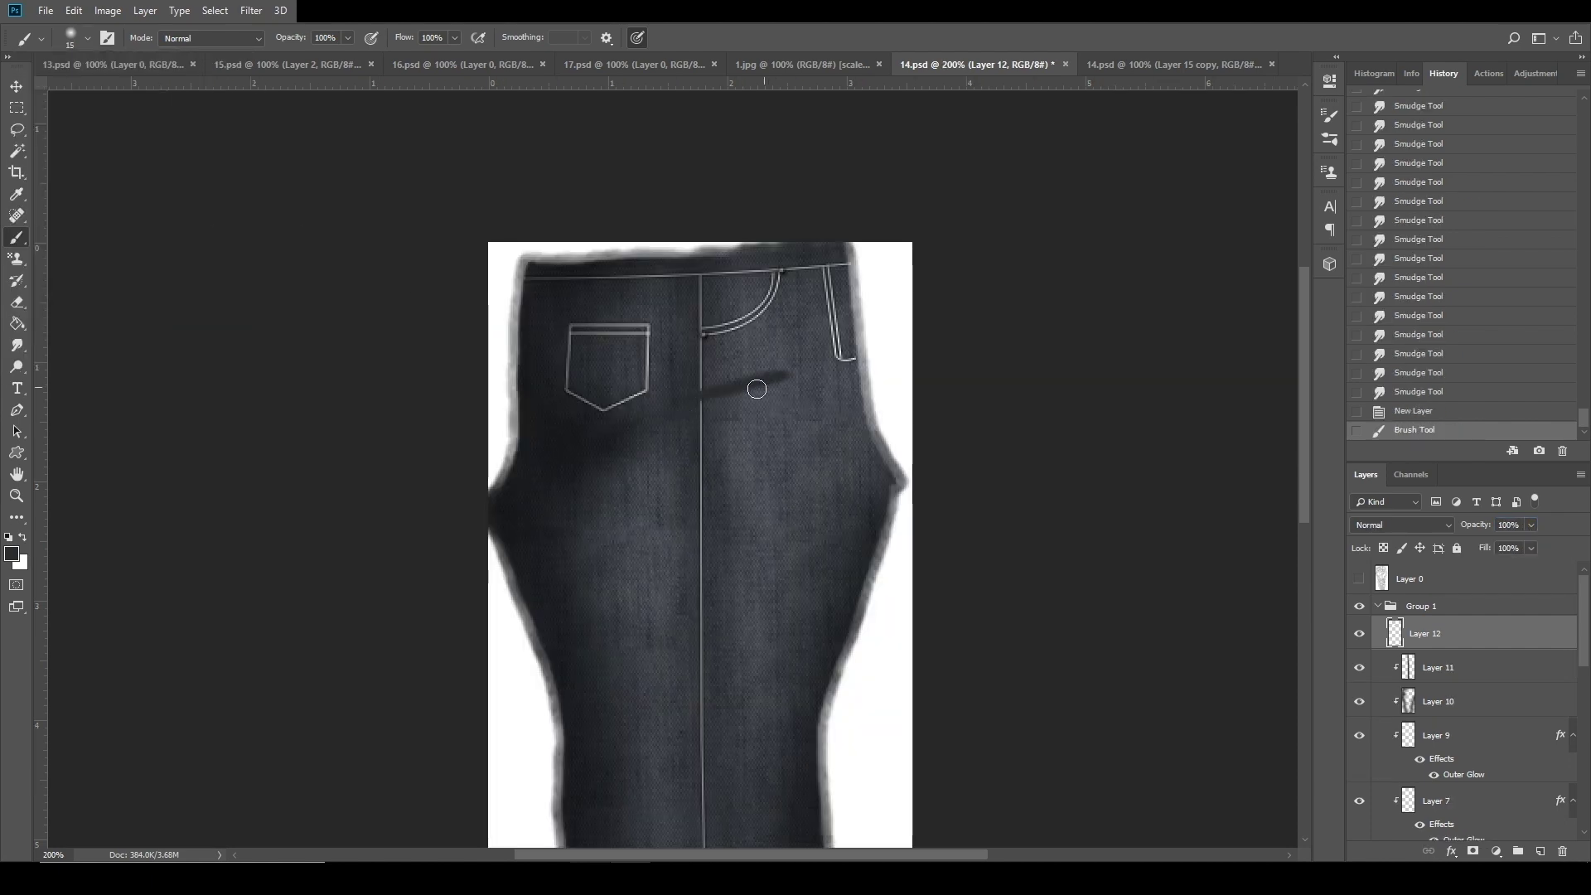
{"action": "key", "text": "ctrl+z"}
{"action": "left_click", "coordinate": [80, 41]}
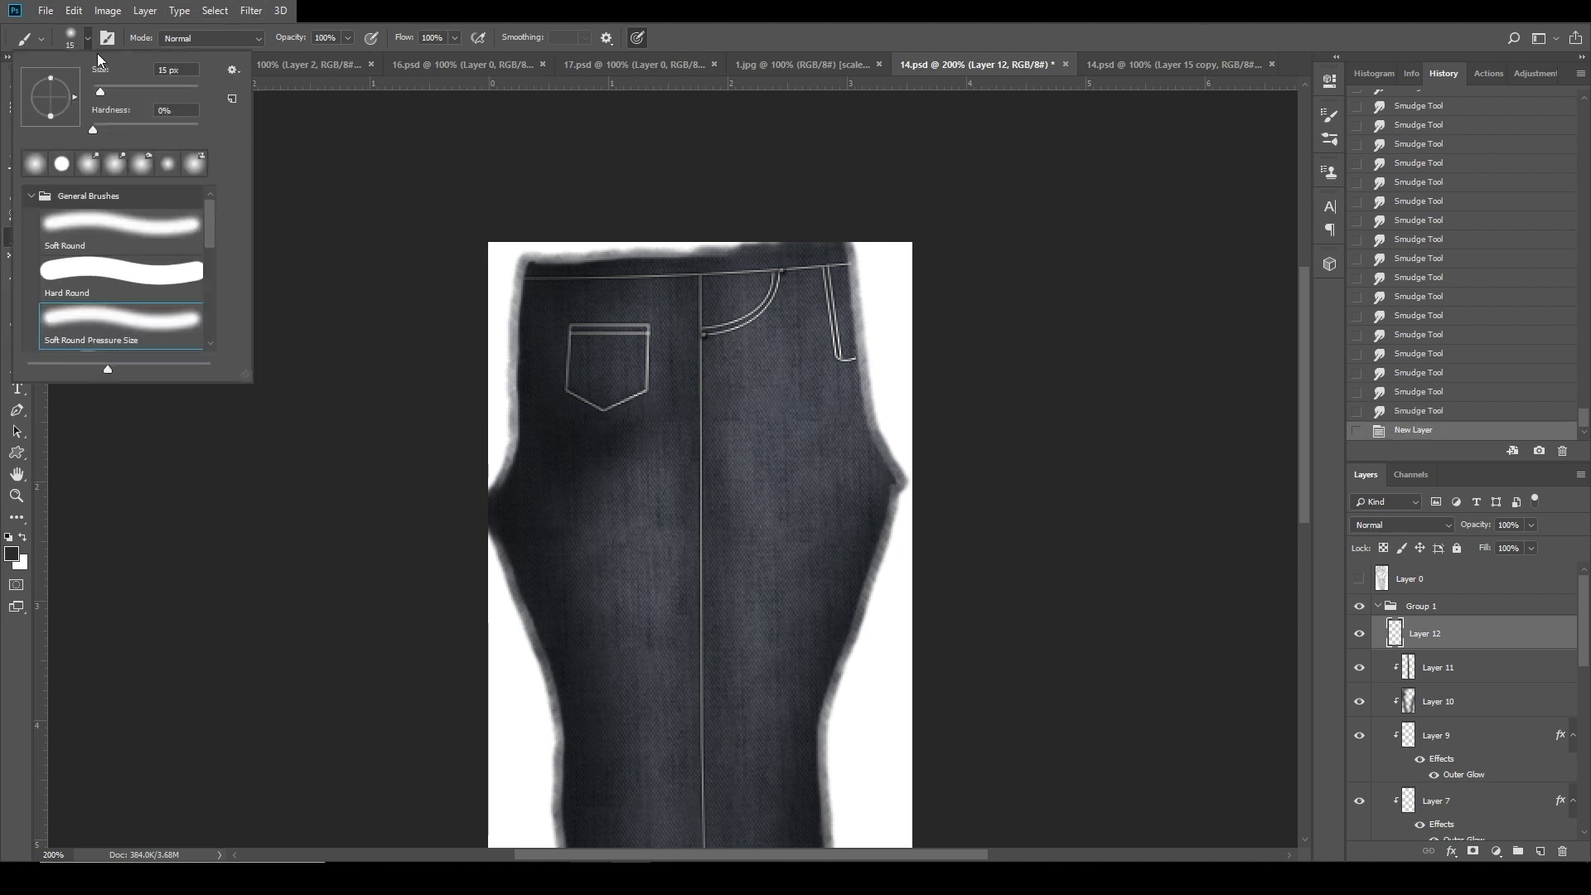
{"action": "left_click_drag", "start_coordinate": [101, 88], "coordinate": [96, 91]}
{"action": "key", "text": "Return"}
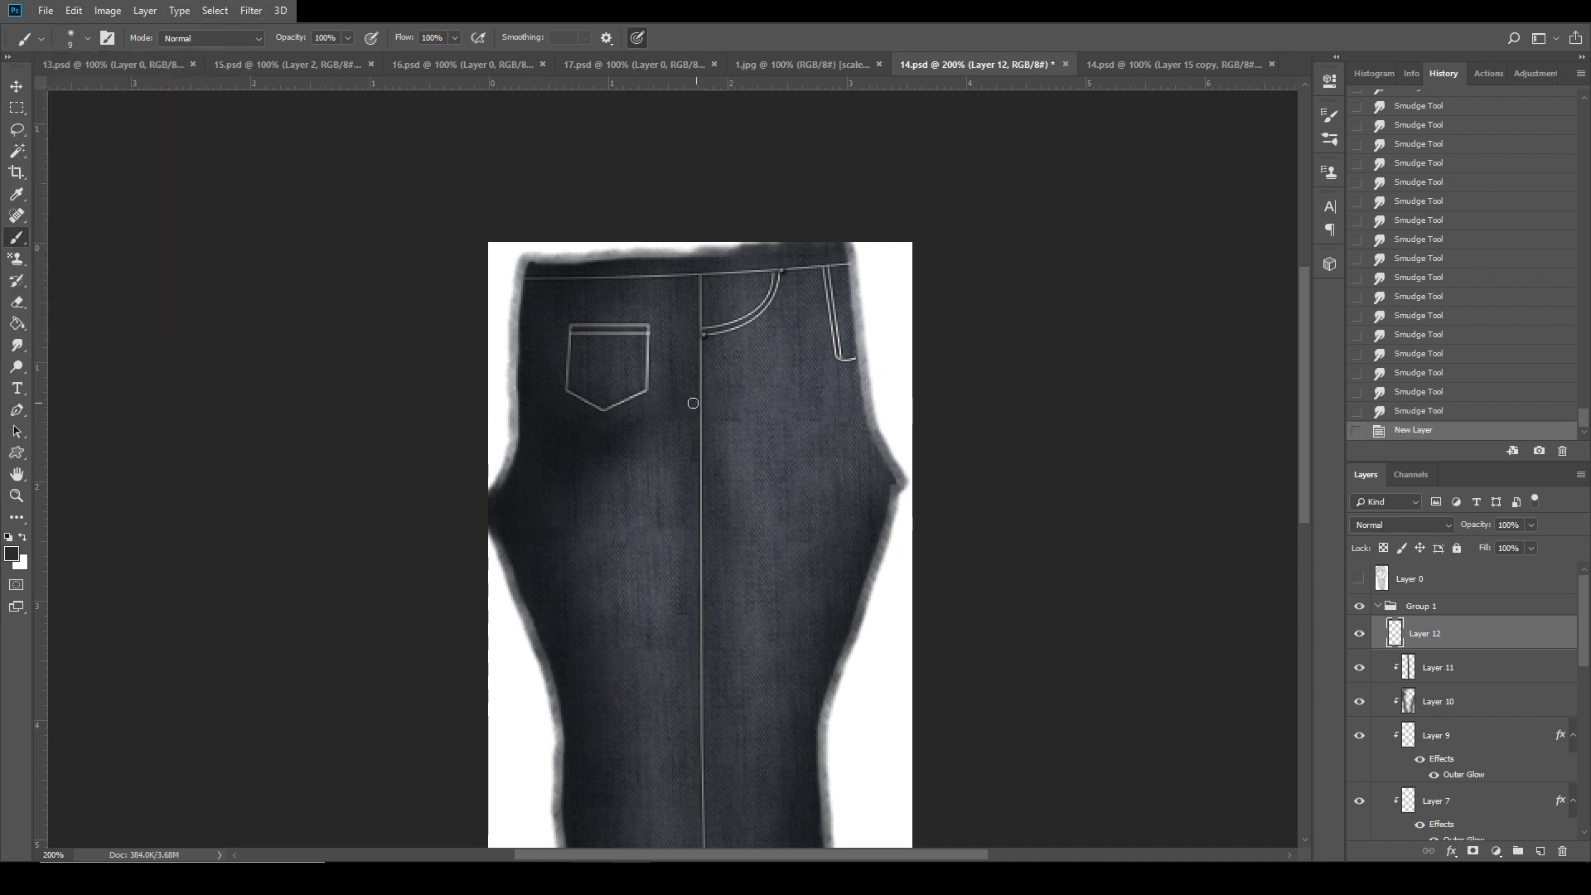
{"action": "left_click", "coordinate": [80, 45]}
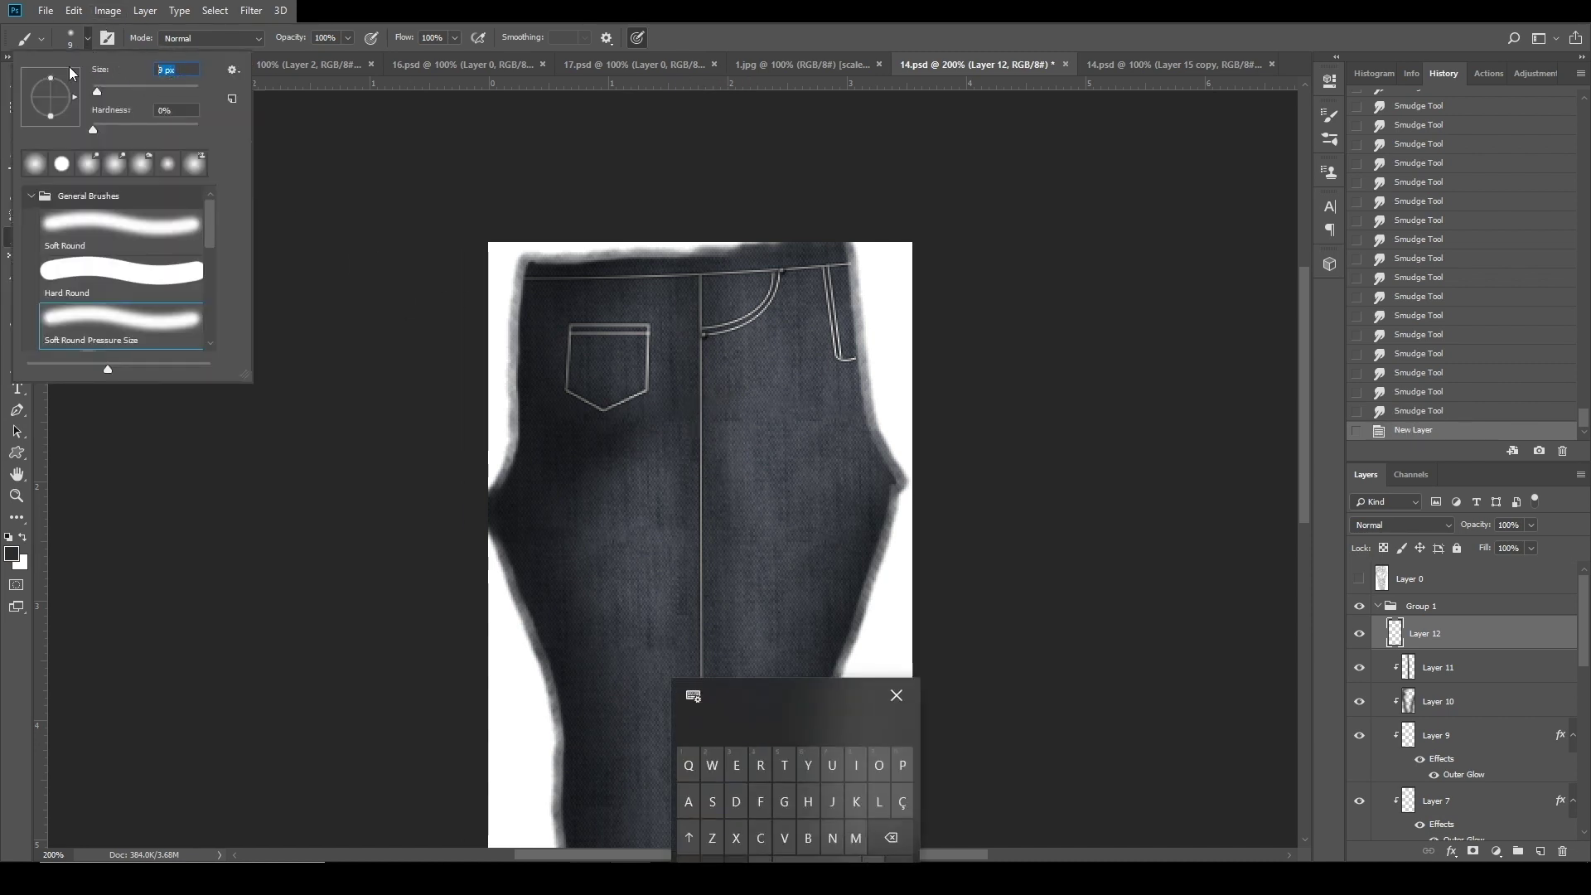
{"action": "type", "text": "6"}
{"action": "key", "text": "Return"}
{"action": "left_click_drag", "start_coordinate": [705, 413], "coordinate": [750, 404]}
{"action": "left_click", "coordinate": [1401, 525]}
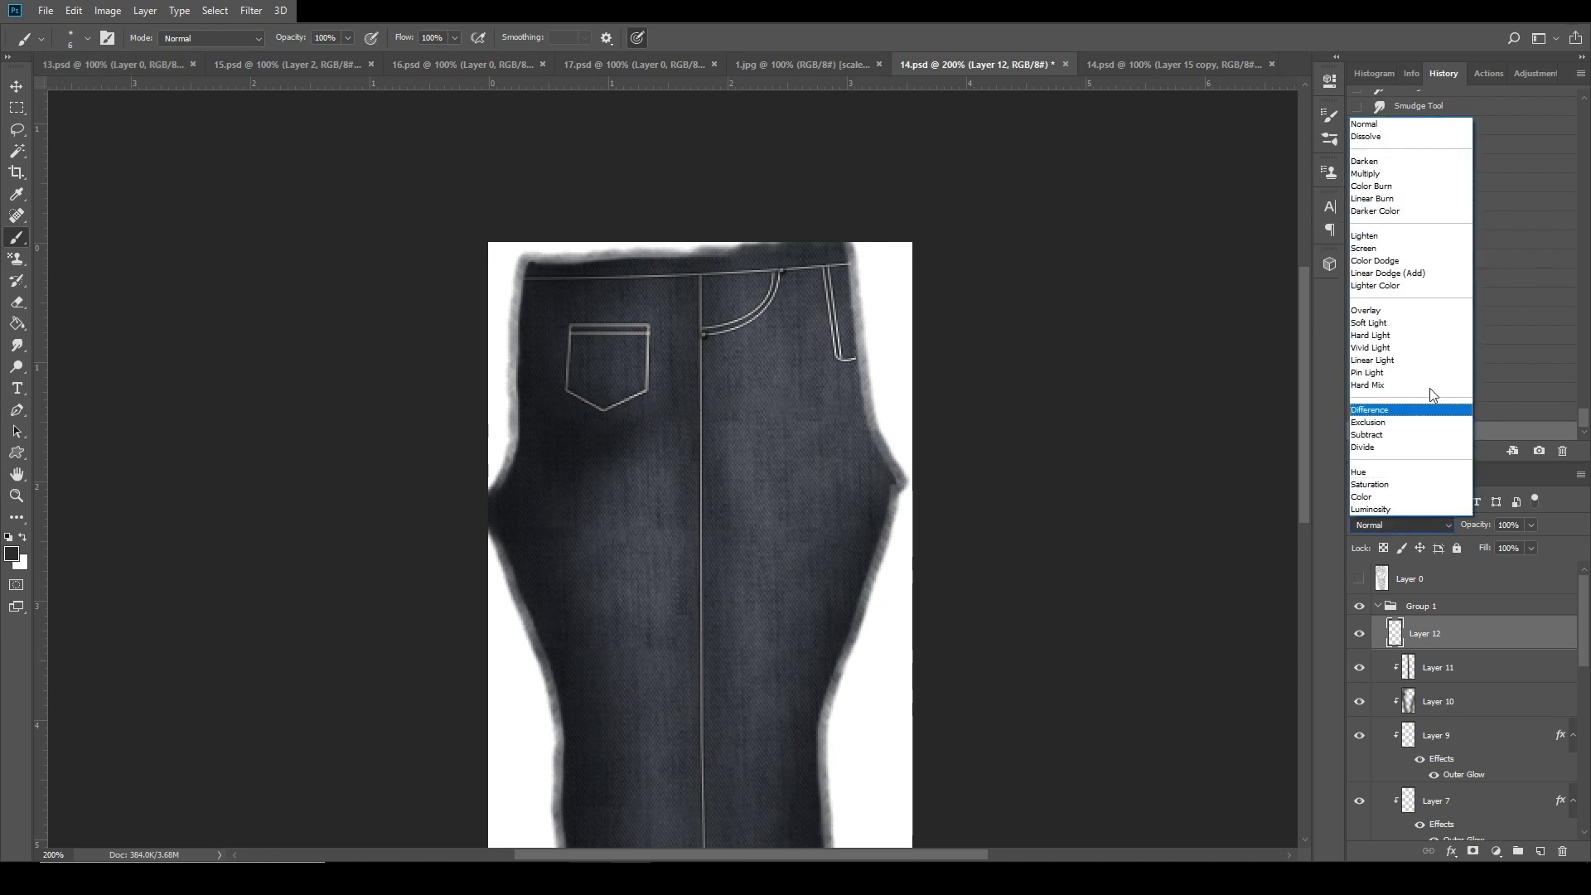
{"action": "left_click", "coordinate": [1375, 322]}
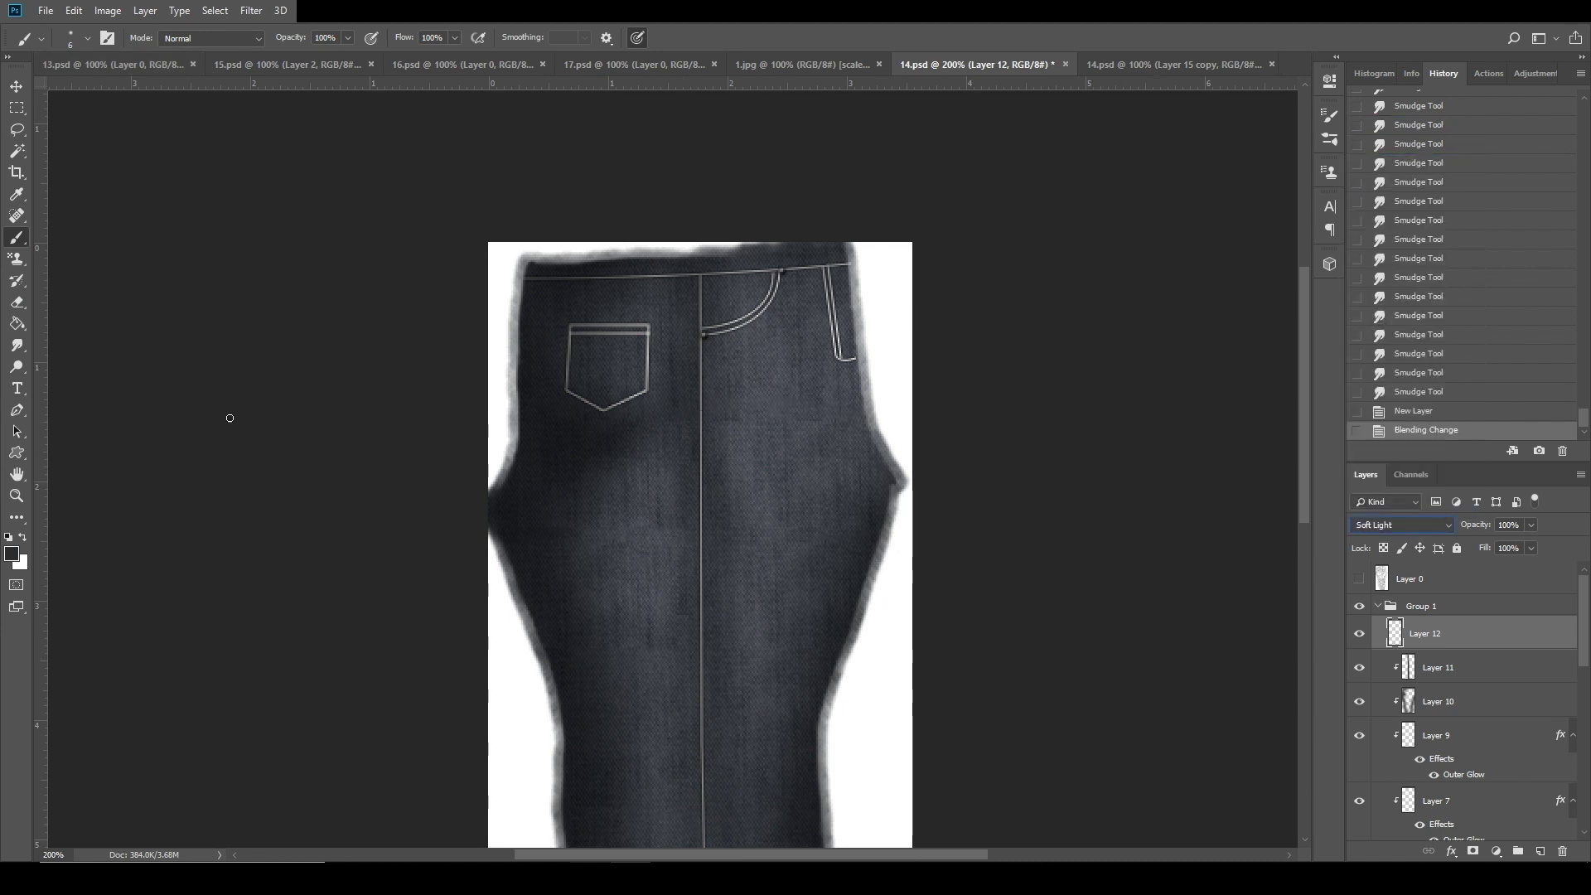
Try short white horizontal dashes across the side seam on Layer 12, then revert to the state before painting them.
{"action": "key", "text": "x"}
{"action": "mouse_move", "coordinate": [713, 348]}
{"action": "left_mouse_down"}
{"action": "mouse_move", "coordinate": [693, 349]}
{"action": "mouse_move", "coordinate": [713, 371]}
{"action": "mouse_move", "coordinate": [692, 393]}
{"action": "mouse_move", "coordinate": [713, 439]}
{"action": "mouse_move", "coordinate": [692, 459]}
{"action": "mouse_move", "coordinate": [717, 505]}
{"action": "left_mouse_up"}
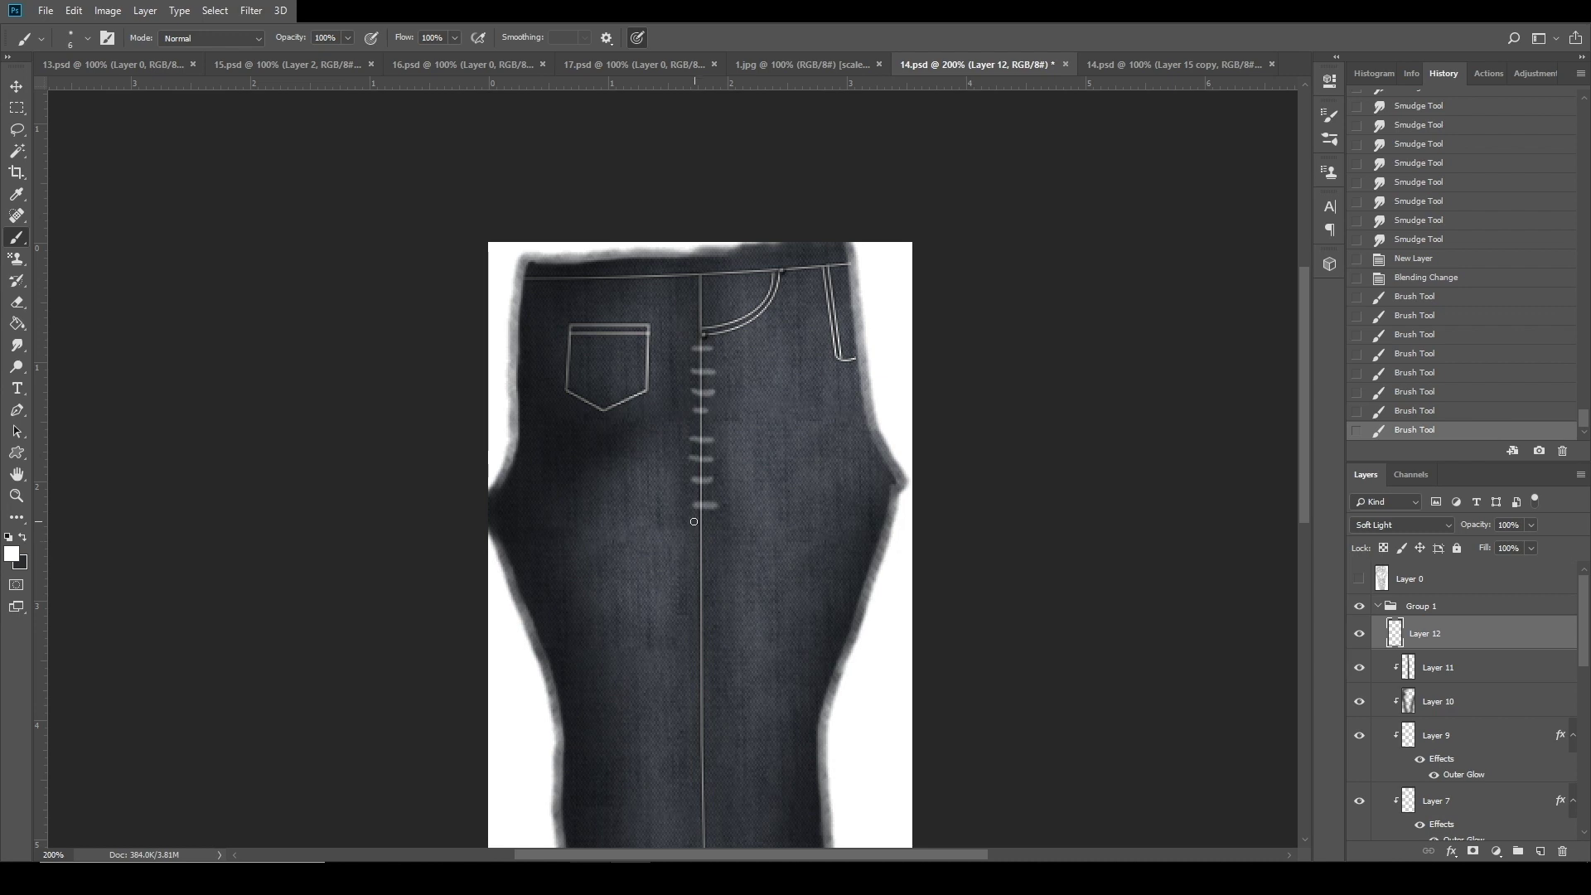
{"action": "left_click_drag", "start_coordinate": [711, 530], "coordinate": [691, 528]}
{"action": "mouse_move", "coordinate": [691, 546]}
{"action": "left_mouse_down"}
{"action": "mouse_move", "coordinate": [710, 546]}
{"action": "mouse_move", "coordinate": [710, 570]}
{"action": "left_mouse_up"}
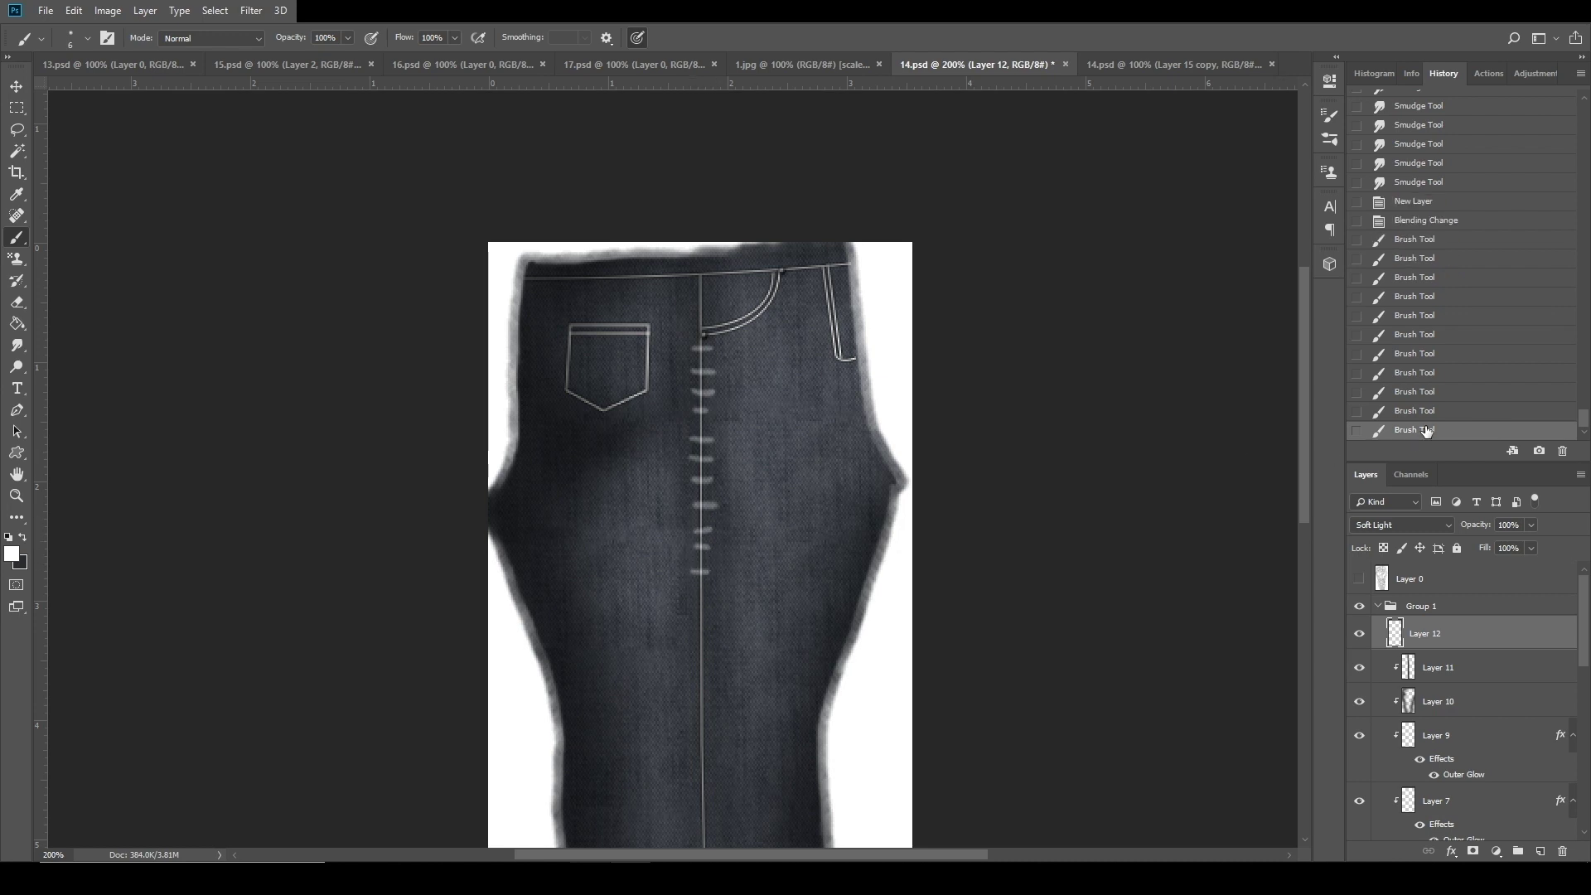
{"action": "left_click", "coordinate": [1413, 221]}
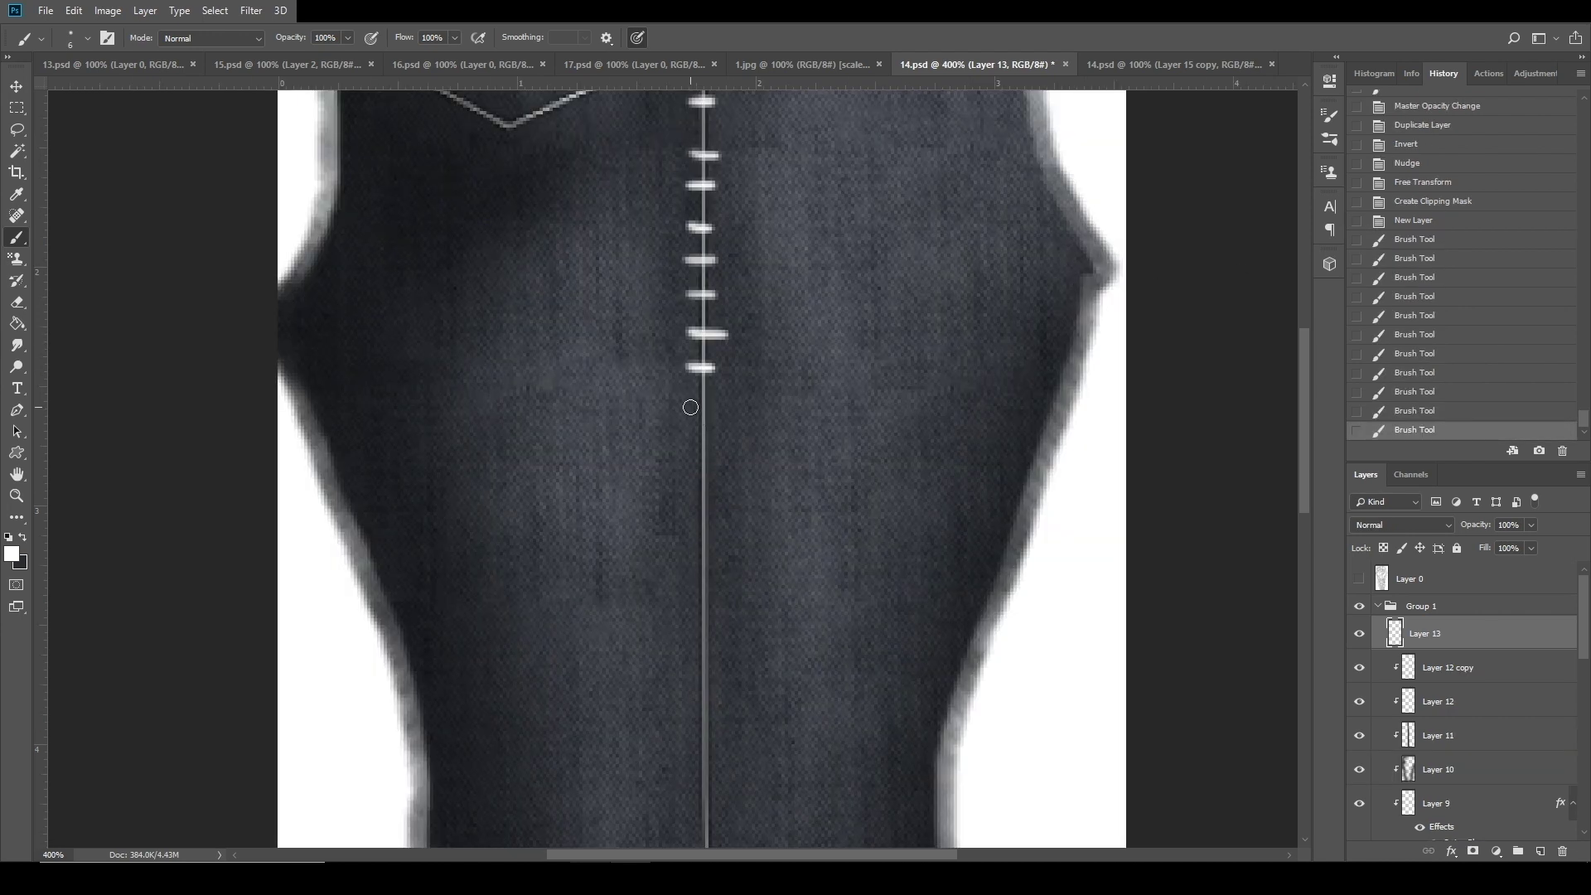
Paint short white horizontal dashes at close intervals across the side seam on Layer 13, from the thigh down to the hem.
{"action": "mouse_move", "coordinate": [692, 405]}
{"action": "left_mouse_down"}
{"action": "mouse_move", "coordinate": [686, 483]}
{"action": "mouse_move", "coordinate": [740, 483]}
{"action": "mouse_move", "coordinate": [726, 510]}
{"action": "mouse_move", "coordinate": [687, 519]}
{"action": "mouse_move", "coordinate": [726, 521]}
{"action": "left_mouse_up"}
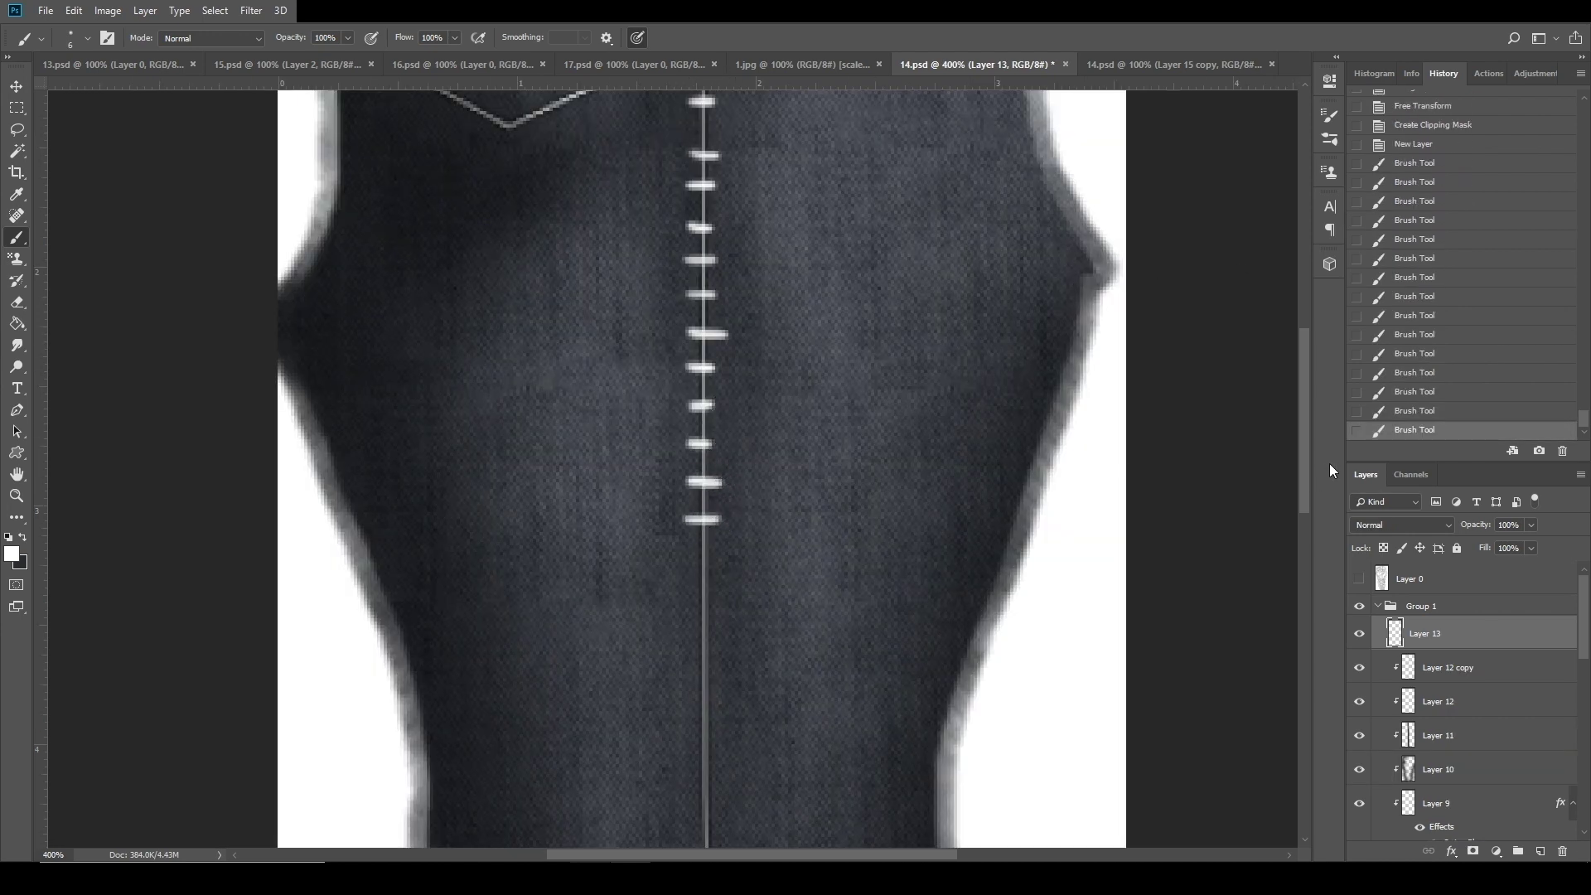
{"action": "scroll", "coordinate": [1297, 487], "scroll_direction": "down", "scroll_amount": 5}
{"action": "mouse_move", "coordinate": [687, 297]}
{"action": "left_mouse_down"}
{"action": "mouse_move", "coordinate": [730, 300]}
{"action": "mouse_move", "coordinate": [690, 335]}
{"action": "mouse_move", "coordinate": [734, 340]}
{"action": "mouse_move", "coordinate": [690, 387]}
{"action": "mouse_move", "coordinate": [733, 390]}
{"action": "mouse_move", "coordinate": [690, 424]}
{"action": "mouse_move", "coordinate": [709, 454]}
{"action": "mouse_move", "coordinate": [681, 467]}
{"action": "mouse_move", "coordinate": [743, 471]}
{"action": "mouse_move", "coordinate": [683, 504]}
{"action": "left_mouse_up"}
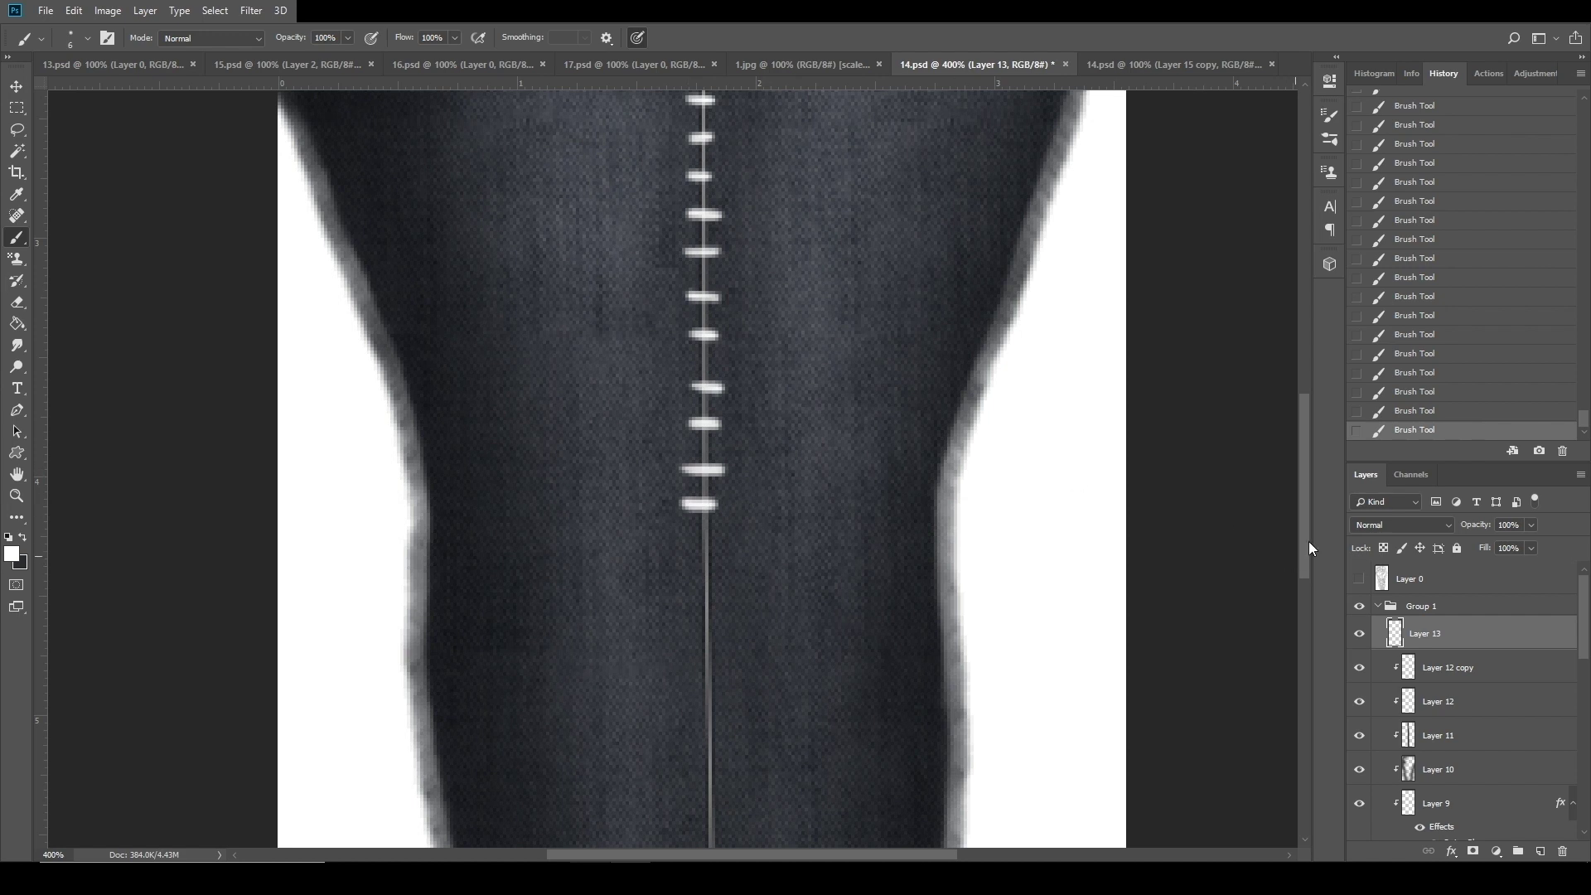
{"action": "scroll", "coordinate": [1299, 545], "scroll_direction": "down", "scroll_amount": 5}
{"action": "mouse_move", "coordinate": [689, 335]}
{"action": "left_mouse_down"}
{"action": "mouse_move", "coordinate": [740, 337]}
{"action": "mouse_move", "coordinate": [713, 411]}
{"action": "mouse_move", "coordinate": [692, 362]}
{"action": "mouse_move", "coordinate": [730, 378]}
{"action": "mouse_move", "coordinate": [694, 404]}
{"action": "mouse_move", "coordinate": [722, 405]}
{"action": "mouse_move", "coordinate": [690, 444]}
{"action": "mouse_move", "coordinate": [721, 460]}
{"action": "mouse_move", "coordinate": [690, 479]}
{"action": "mouse_move", "coordinate": [742, 477]}
{"action": "mouse_move", "coordinate": [695, 508]}
{"action": "mouse_move", "coordinate": [731, 512]}
{"action": "mouse_move", "coordinate": [693, 531]}
{"action": "mouse_move", "coordinate": [737, 534]}
{"action": "mouse_move", "coordinate": [725, 571]}
{"action": "left_mouse_up"}
{"action": "key", "text": "ctrl+z"}
{"action": "key", "text": "ctrl+z"}
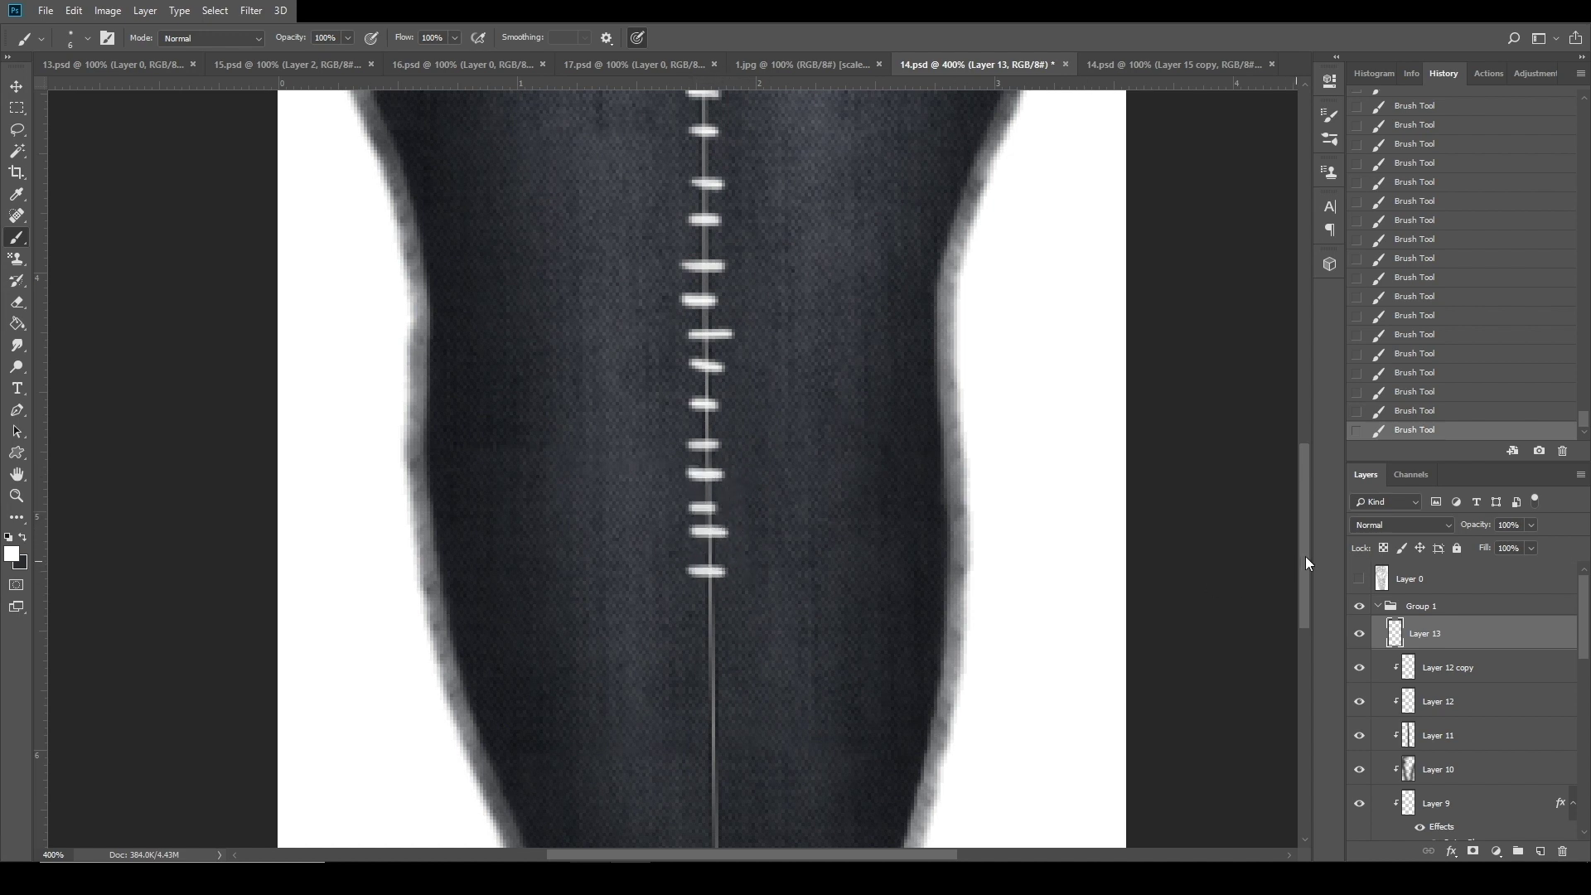
{"action": "left_click_drag", "start_coordinate": [1305, 563], "coordinate": [1305, 618]}
{"action": "mouse_move", "coordinate": [696, 375]}
{"action": "left_mouse_down"}
{"action": "mouse_move", "coordinate": [698, 406]}
{"action": "mouse_move", "coordinate": [740, 416]}
{"action": "mouse_move", "coordinate": [697, 454]}
{"action": "mouse_move", "coordinate": [715, 477]}
{"action": "mouse_move", "coordinate": [693, 487]}
{"action": "mouse_move", "coordinate": [738, 498]}
{"action": "mouse_move", "coordinate": [695, 547]}
{"action": "mouse_move", "coordinate": [693, 528]}
{"action": "mouse_move", "coordinate": [751, 536]}
{"action": "mouse_move", "coordinate": [735, 586]}
{"action": "mouse_move", "coordinate": [695, 561]}
{"action": "mouse_move", "coordinate": [749, 560]}
{"action": "mouse_move", "coordinate": [698, 588]}
{"action": "mouse_move", "coordinate": [736, 586]}
{"action": "mouse_move", "coordinate": [696, 615]}
{"action": "mouse_move", "coordinate": [731, 626]}
{"action": "mouse_move", "coordinate": [691, 642]}
{"action": "mouse_move", "coordinate": [722, 653]}
{"action": "mouse_move", "coordinate": [690, 664]}
{"action": "mouse_move", "coordinate": [739, 673]}
{"action": "mouse_move", "coordinate": [702, 689]}
{"action": "mouse_move", "coordinate": [734, 713]}
{"action": "left_mouse_up"}
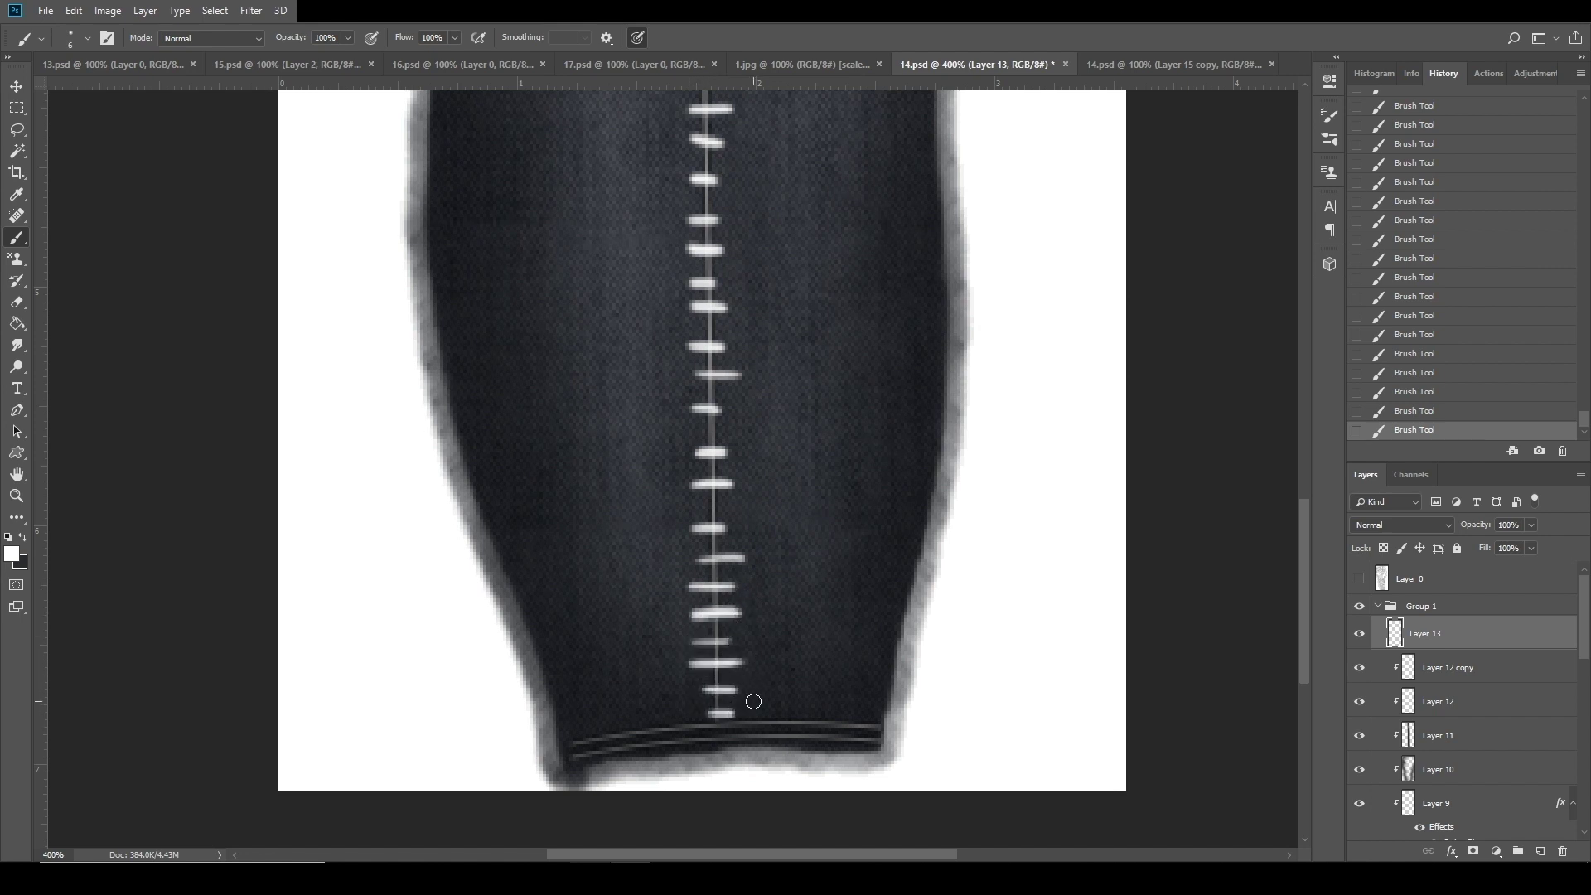
Set Layer 13 to Soft Light and its opacity to 79%.
{"action": "left_click", "coordinate": [1408, 524]}
{"action": "left_click", "coordinate": [1408, 328]}
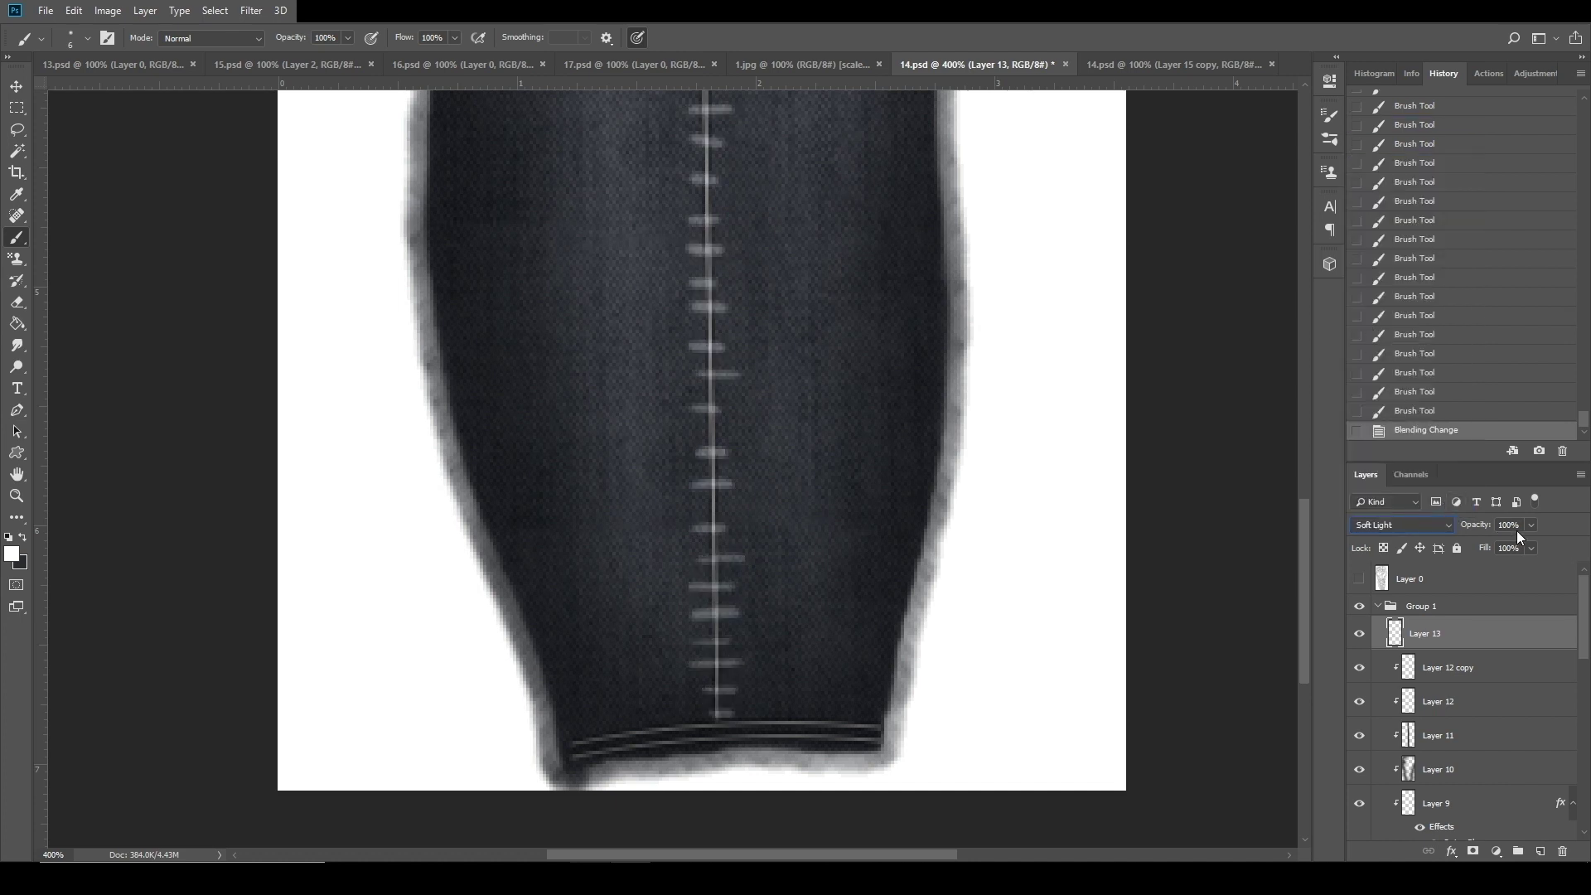
{"action": "left_click_drag", "start_coordinate": [1526, 520], "coordinate": [1515, 544]}
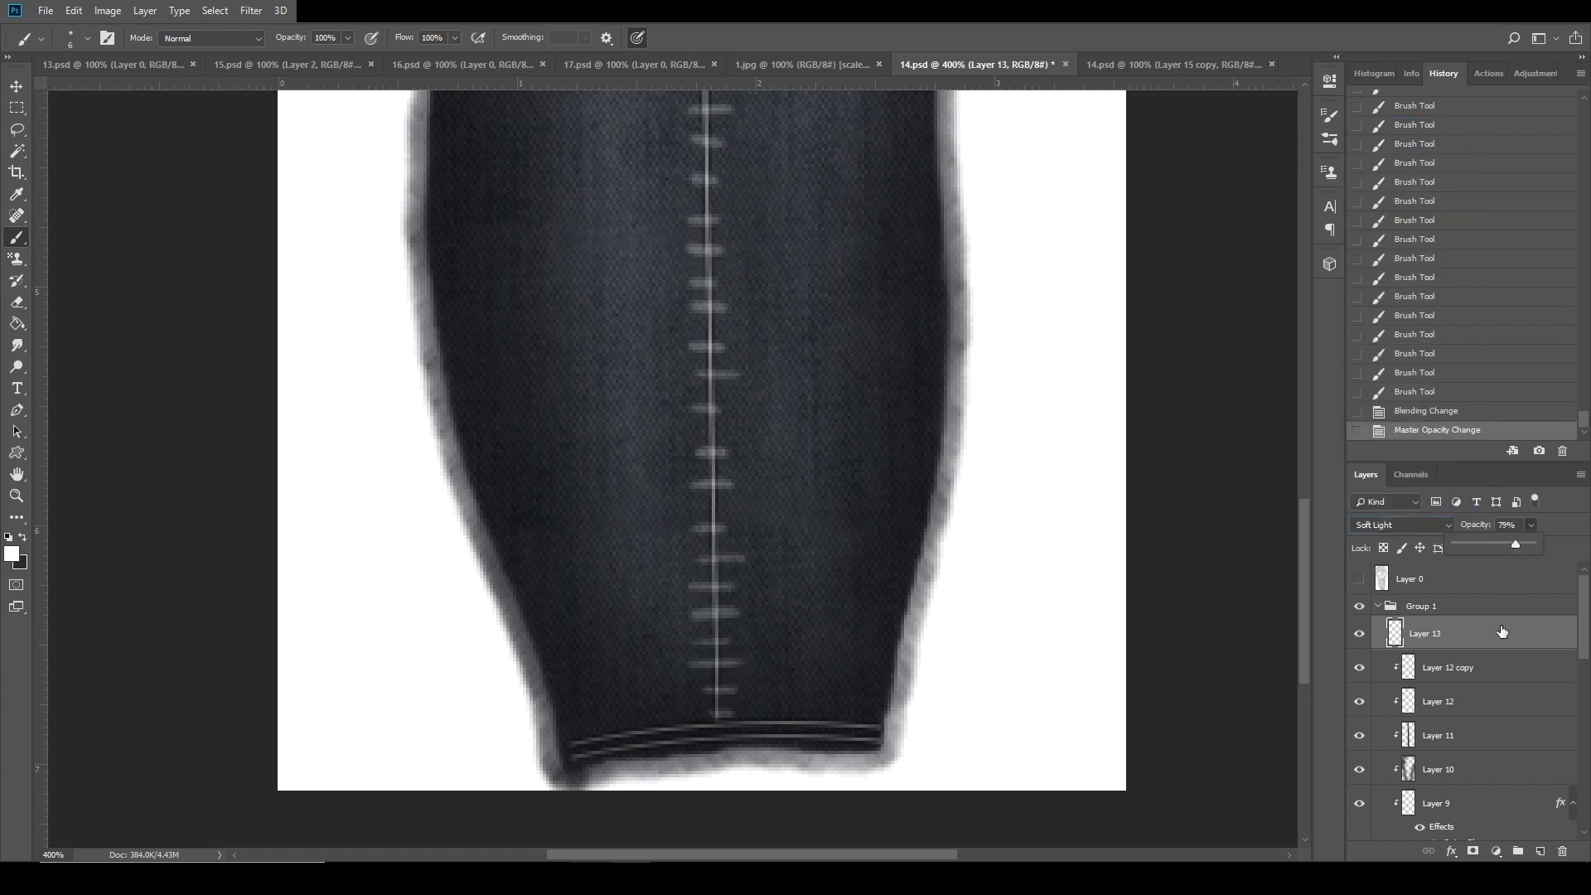
Create an inverted duplicate of Layer 13 and nudge it slightly upward as the shadow of the seam dashes.
{"action": "right_click", "coordinate": [1501, 631]}
{"action": "left_click", "coordinate": [1350, 286]}
{"action": "left_click", "coordinate": [932, 244]}
{"action": "key", "text": "ctrl+i"}
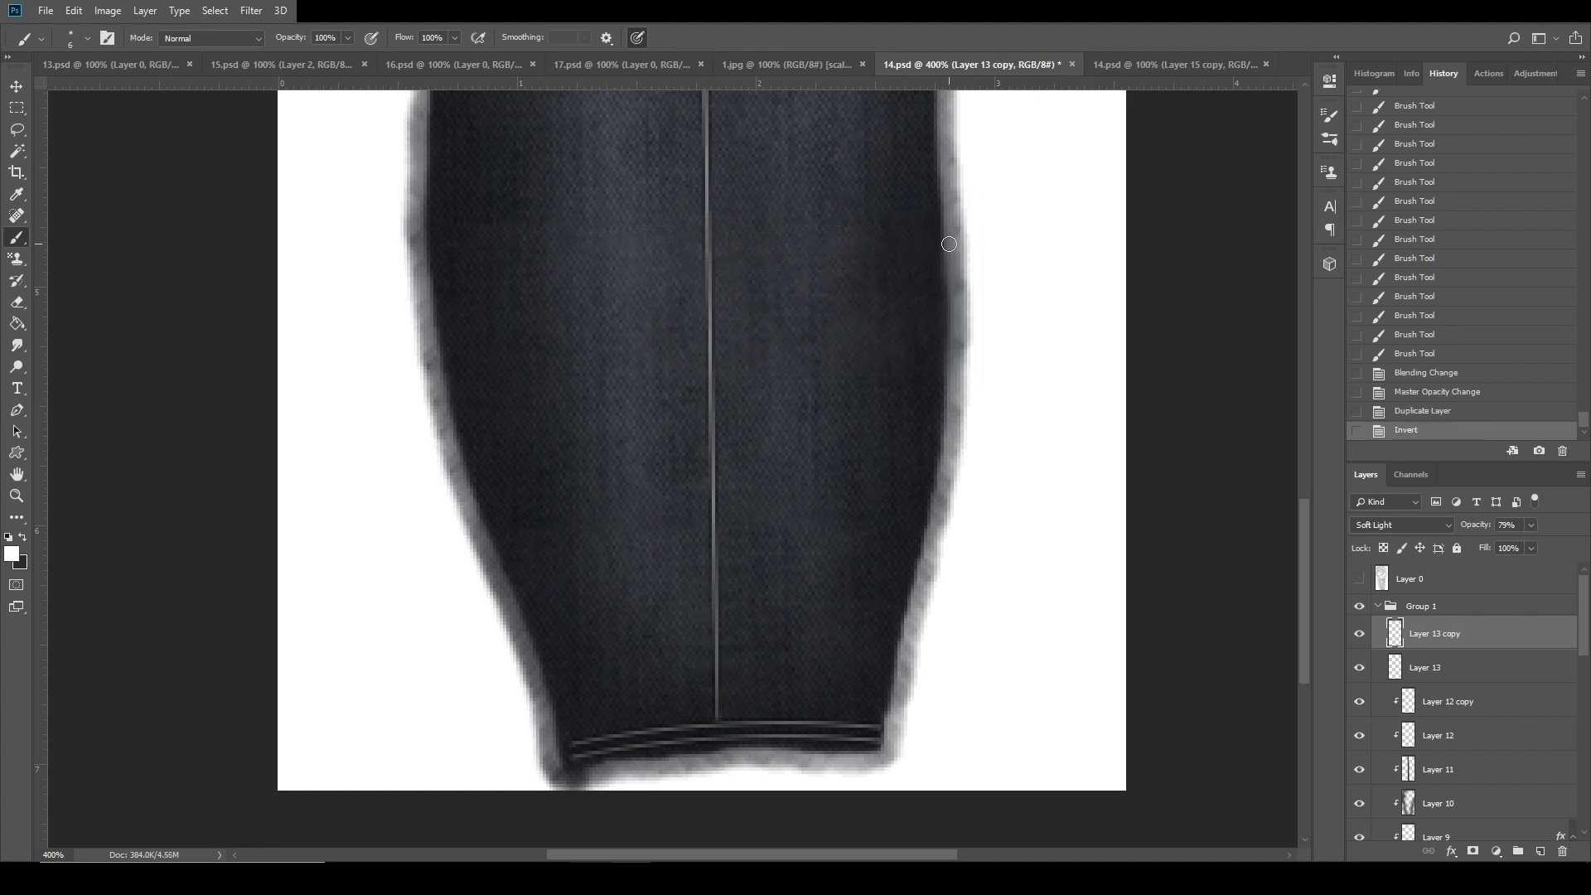
{"action": "key", "text": "ctrl+Up"}
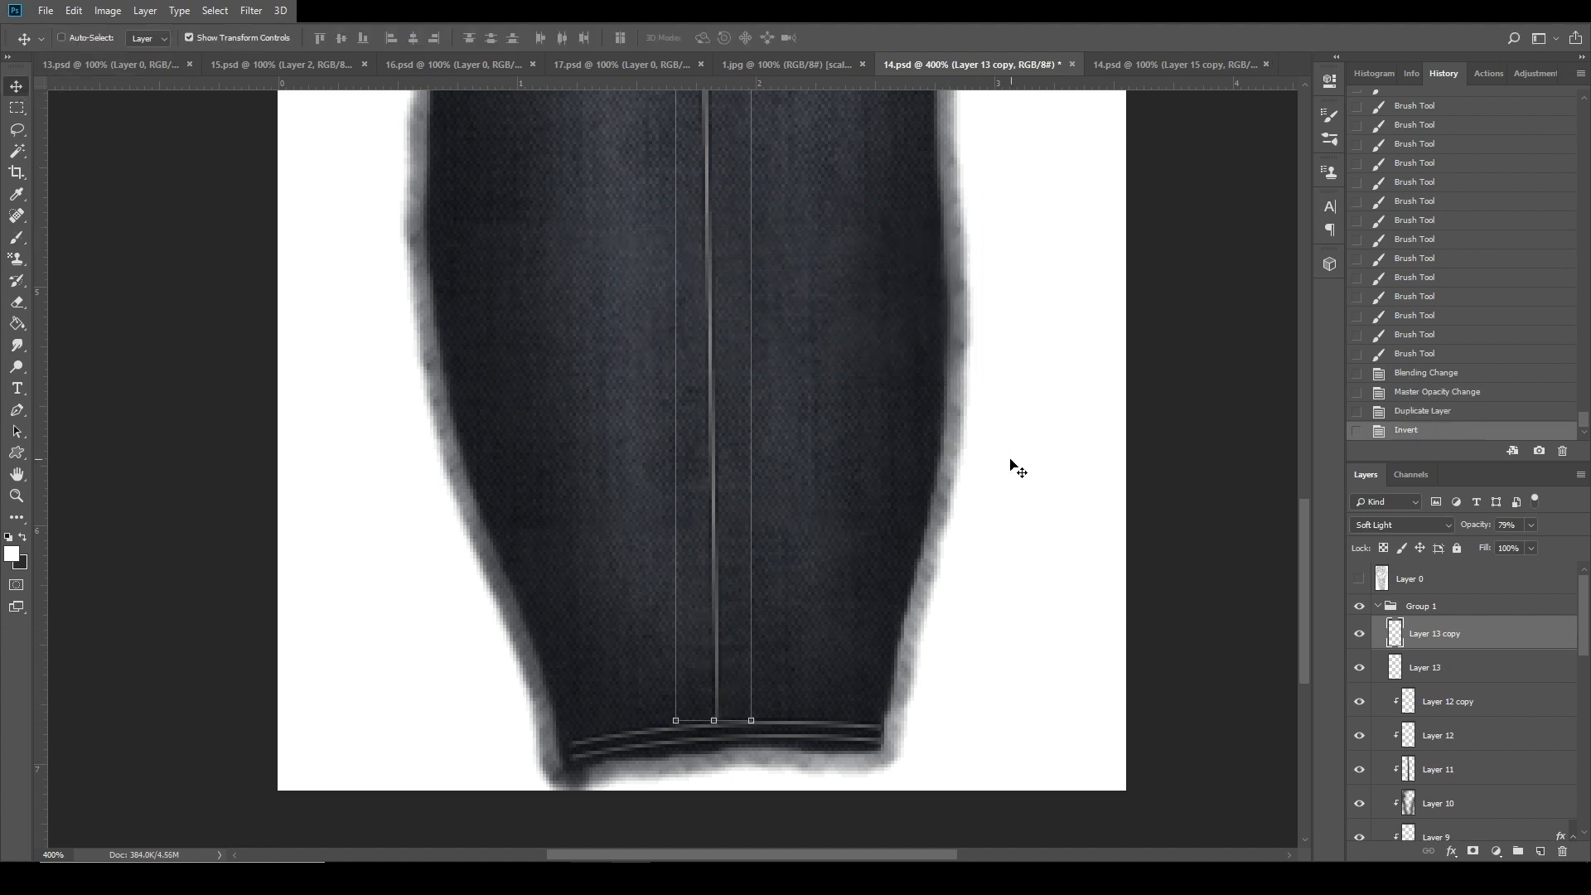
{"action": "left_click_drag", "start_coordinate": [1298, 544], "coordinate": [1304, 273]}
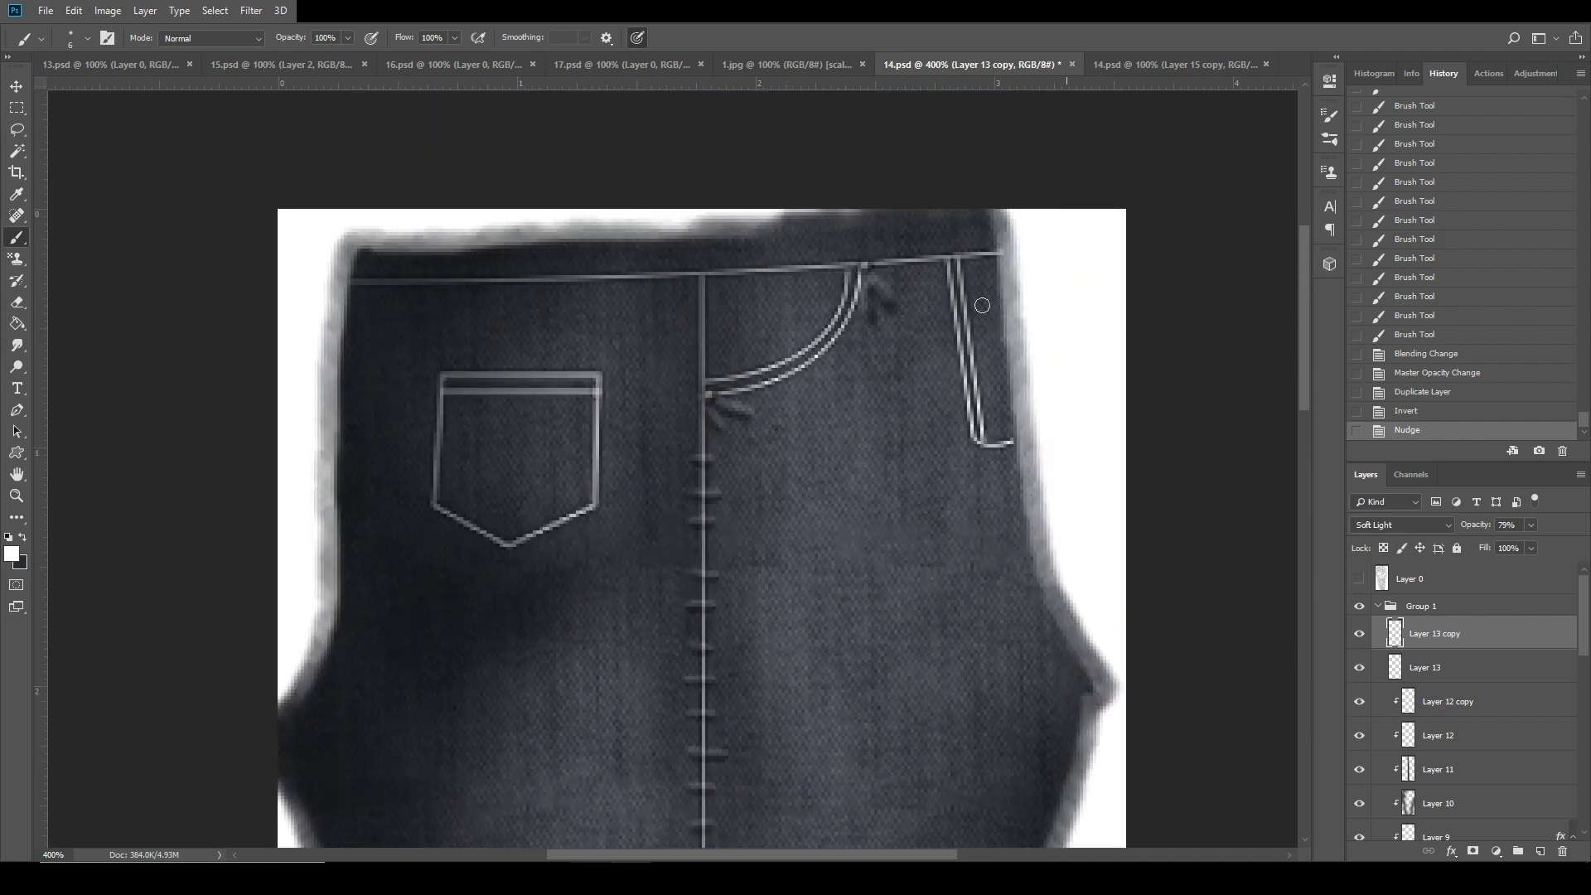
Reduce the Smudge tool size to 47 px and soften the seam dashes on Layer 13 down the leg.
{"action": "left_click", "coordinate": [17, 496]}
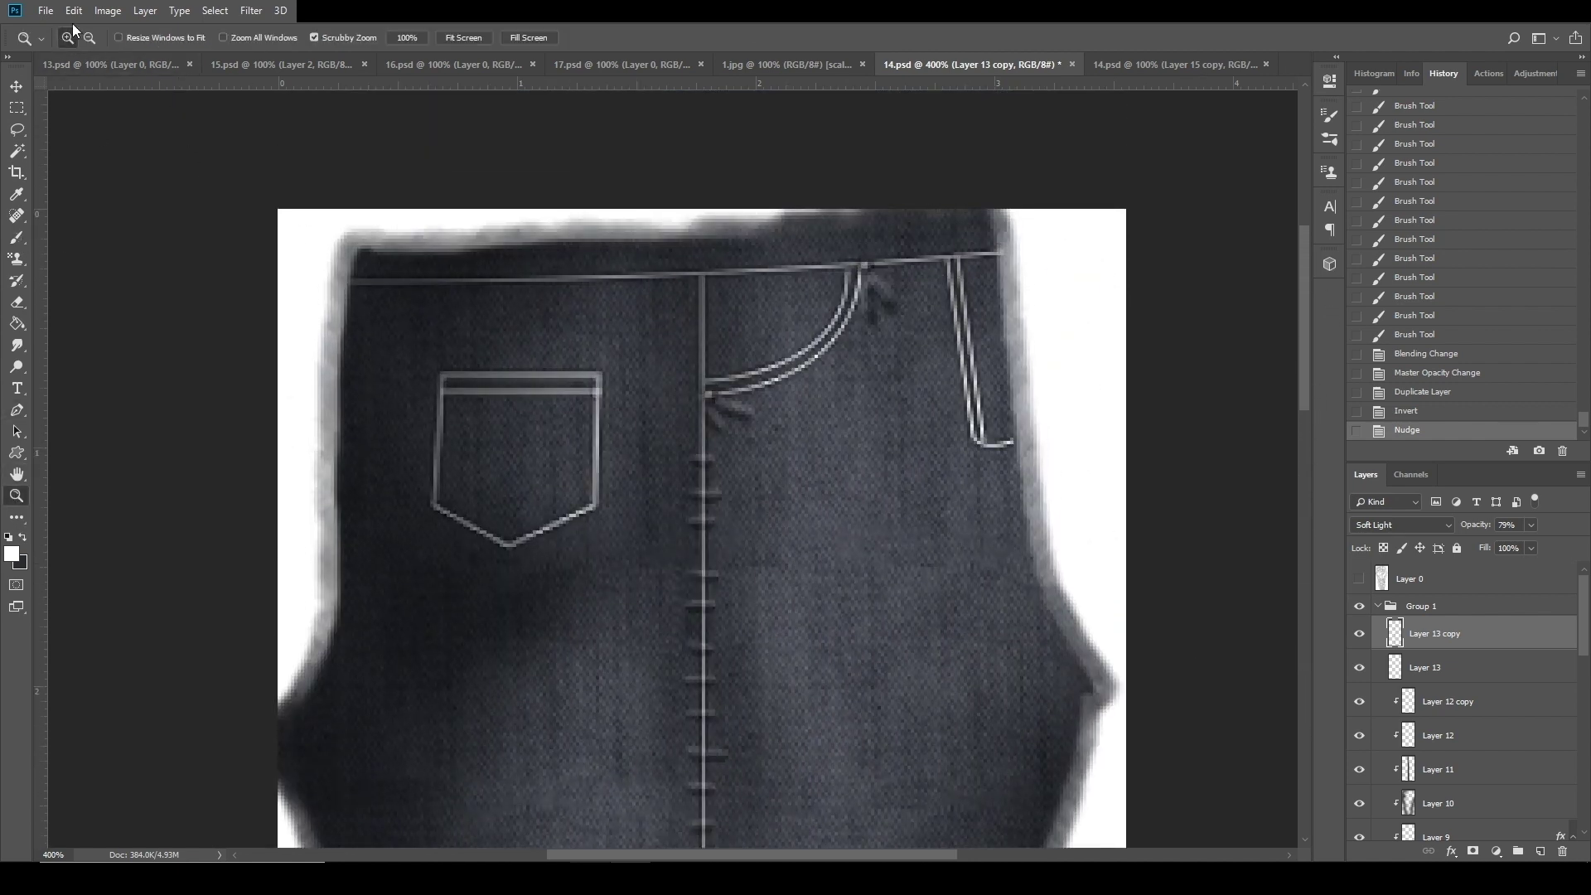
{"action": "left_click", "coordinate": [859, 586]}
{"action": "left_click", "coordinate": [842, 593]}
{"action": "left_click", "coordinate": [842, 595]}
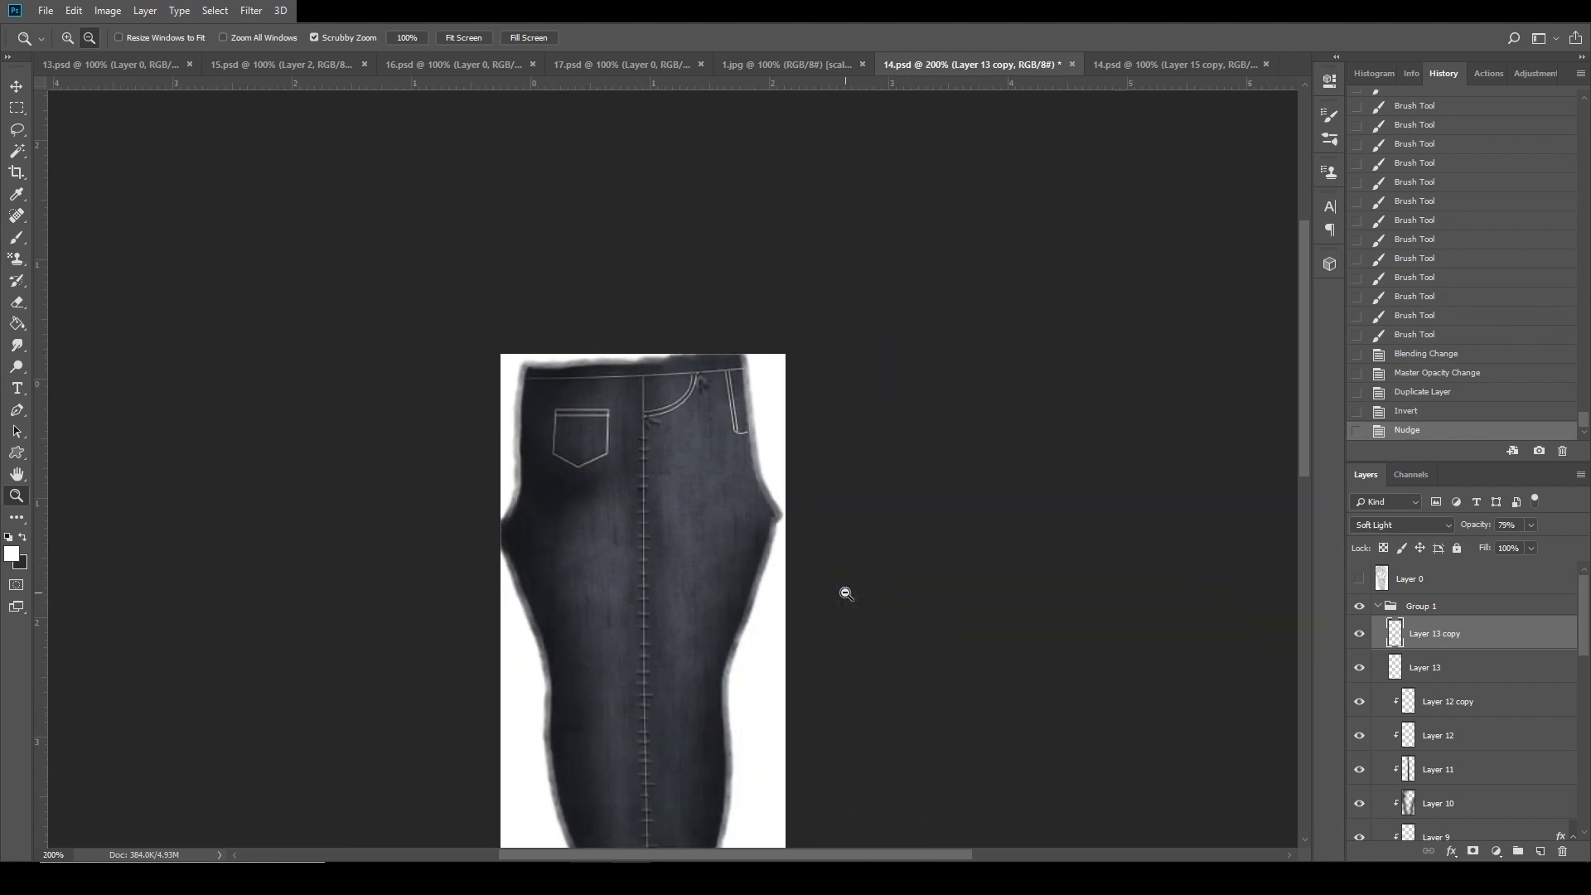
{"action": "scroll", "coordinate": [677, 580], "scroll_direction": "up", "scroll_amount": 1}
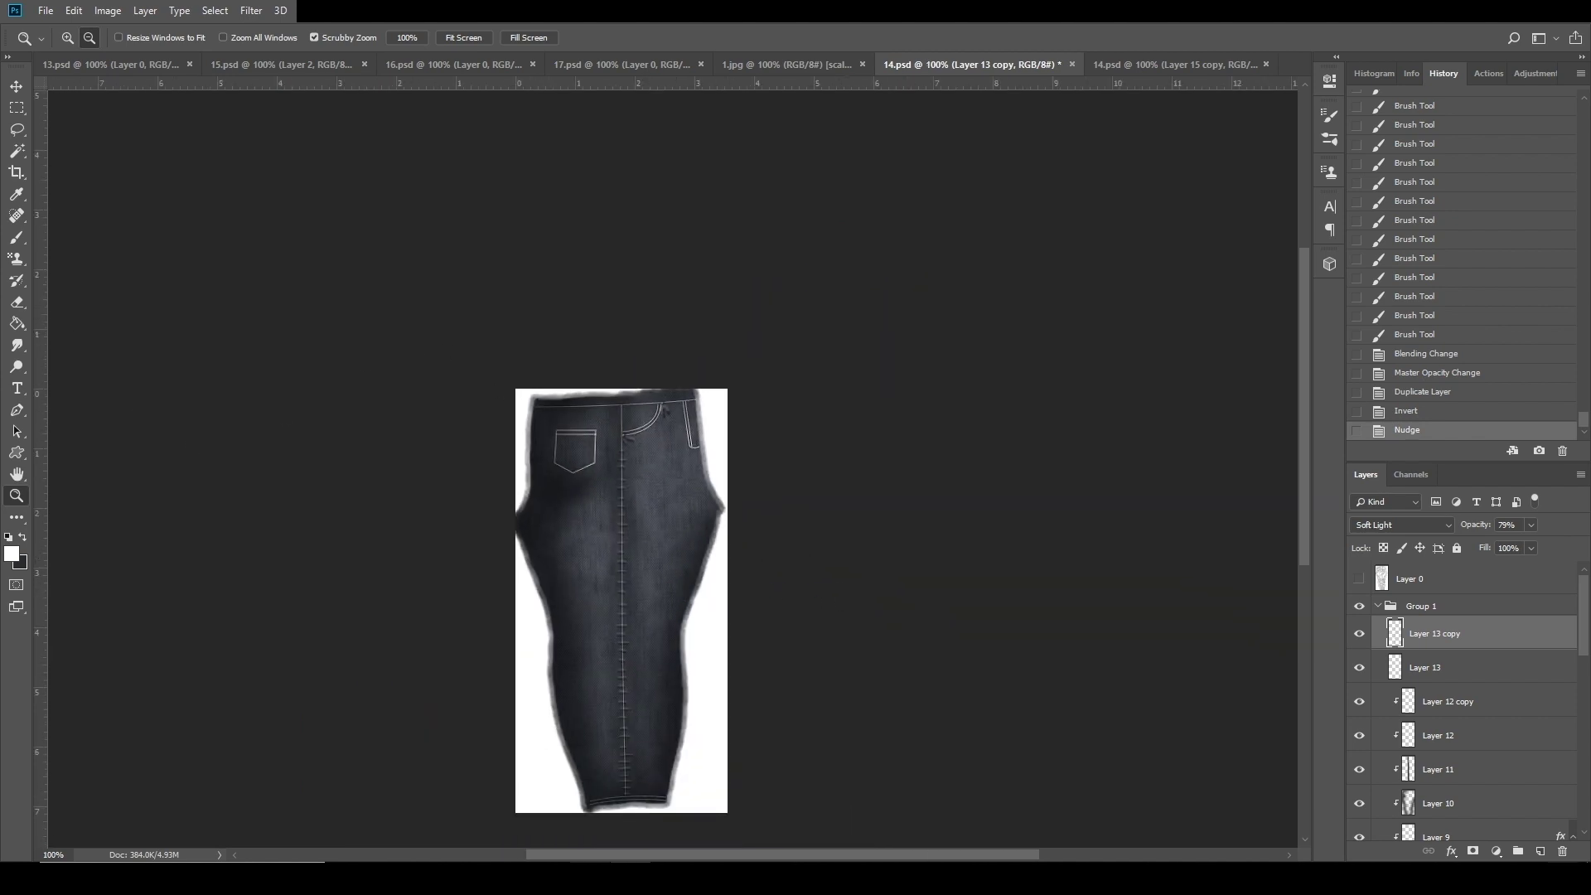
{"action": "left_click", "coordinate": [1466, 671]}
{"action": "left_click", "coordinate": [68, 37]}
{"action": "left_click", "coordinate": [668, 578]}
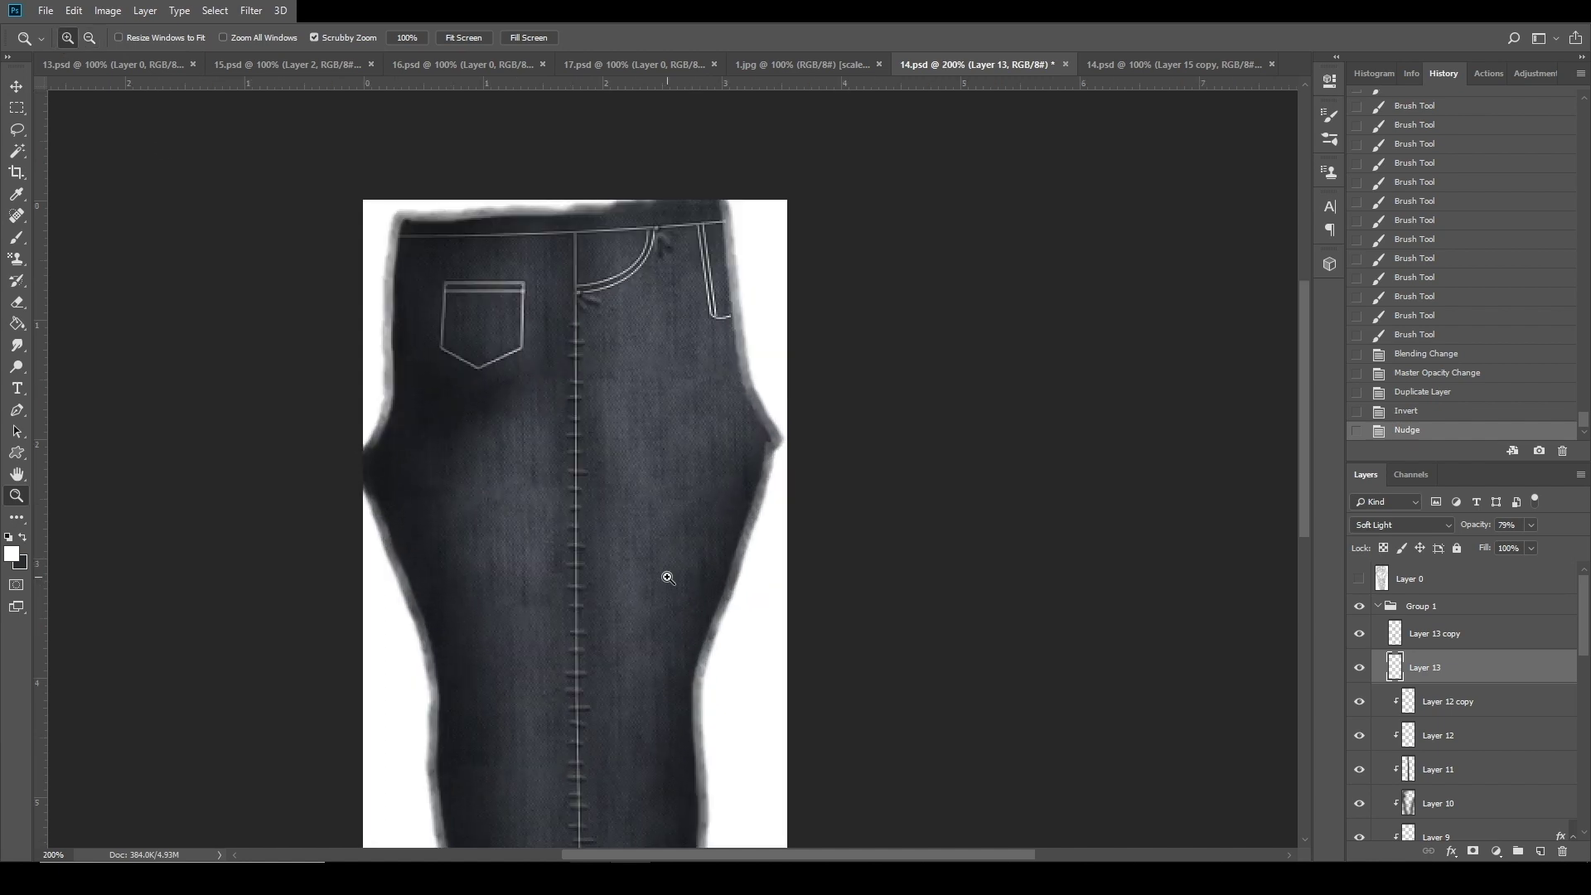
{"action": "left_click", "coordinate": [17, 345]}
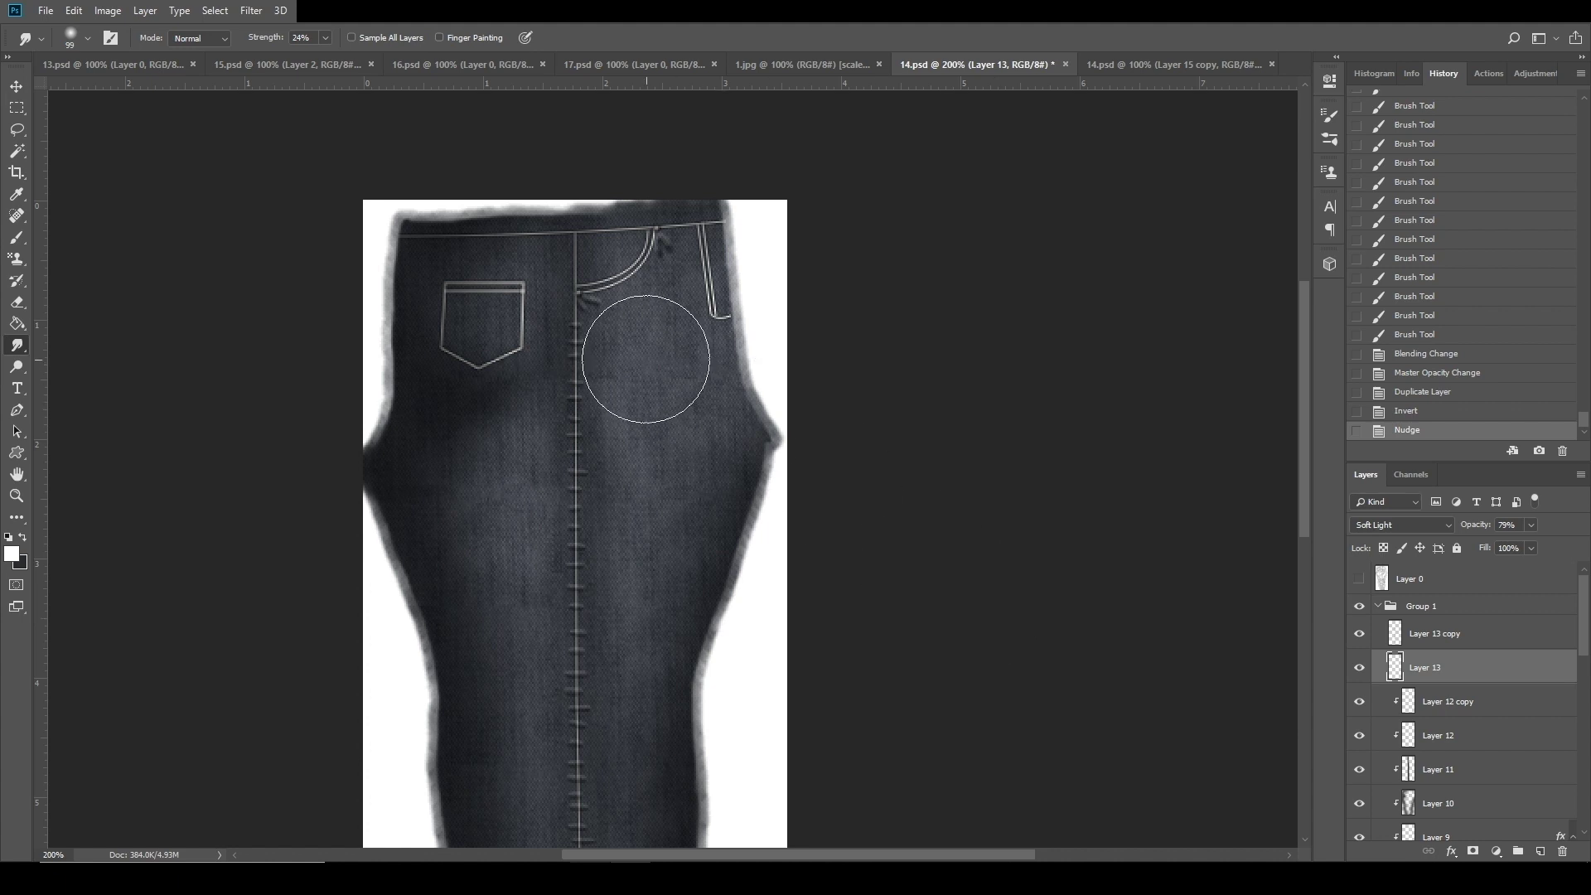
{"action": "left_click", "coordinate": [88, 38]}
{"action": "left_click", "coordinate": [113, 86]}
{"action": "mouse_move", "coordinate": [613, 321]}
{"action": "left_mouse_down"}
{"action": "mouse_move", "coordinate": [532, 344]}
{"action": "mouse_move", "coordinate": [555, 370]}
{"action": "mouse_move", "coordinate": [535, 412]}
{"action": "mouse_move", "coordinate": [621, 406]}
{"action": "mouse_move", "coordinate": [630, 422]}
{"action": "mouse_move", "coordinate": [593, 402]}
{"action": "mouse_move", "coordinate": [610, 405]}
{"action": "mouse_move", "coordinate": [639, 428]}
{"action": "mouse_move", "coordinate": [606, 429]}
{"action": "mouse_move", "coordinate": [628, 452]}
{"action": "mouse_move", "coordinate": [537, 465]}
{"action": "mouse_move", "coordinate": [634, 487]}
{"action": "mouse_move", "coordinate": [607, 475]}
{"action": "mouse_move", "coordinate": [620, 502]}
{"action": "mouse_move", "coordinate": [544, 553]}
{"action": "left_mouse_up"}
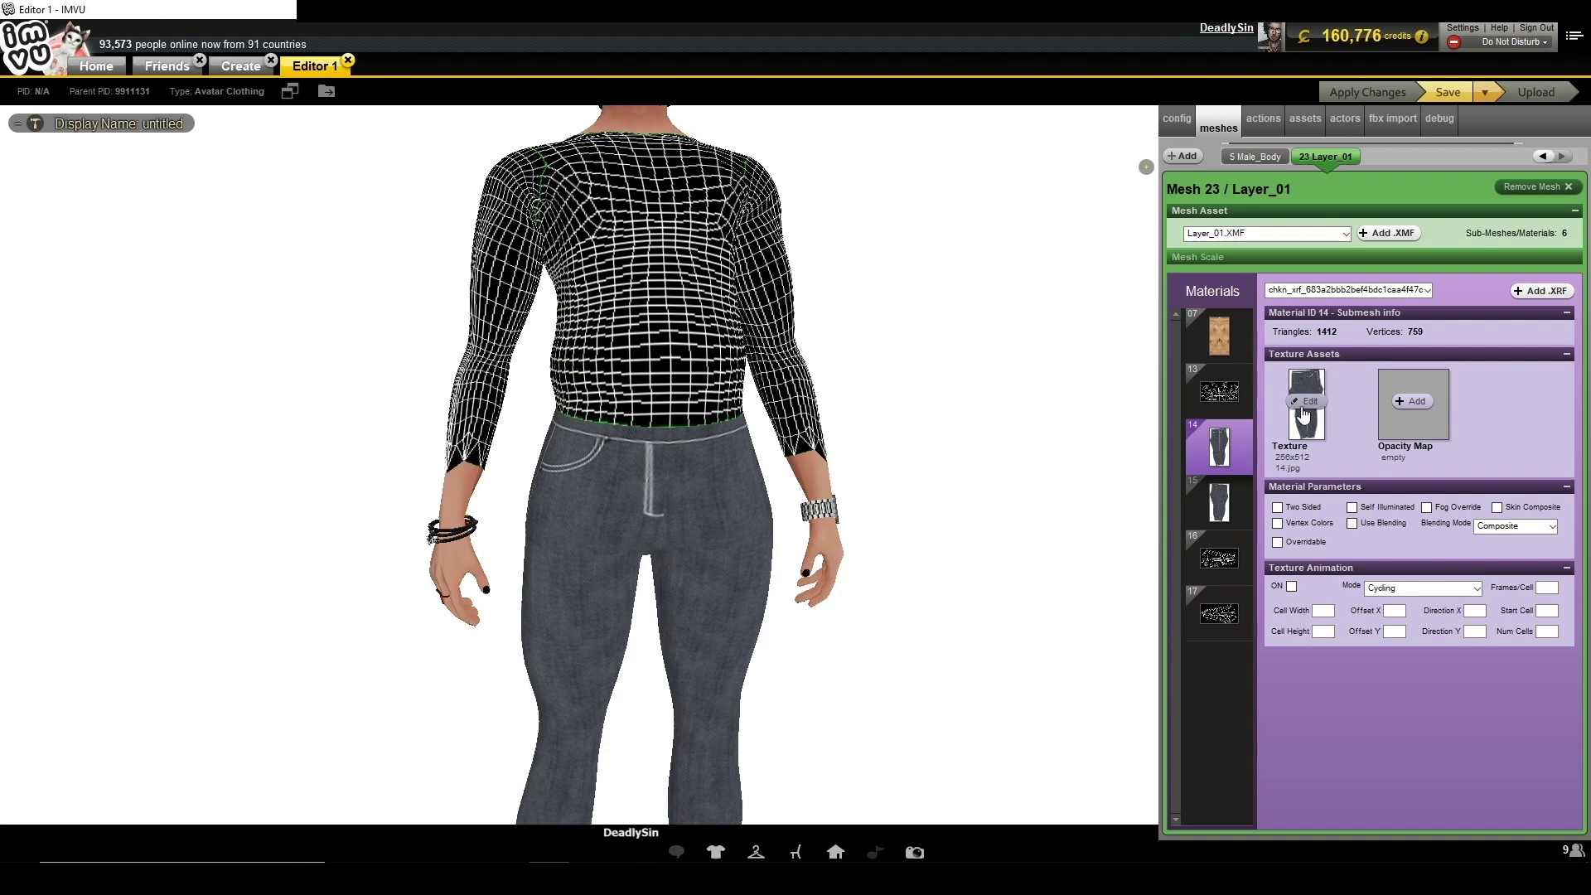
Refresh the 14.jpg texture in the IMVU editor and inspect the jeans on the avatar from the front and side.
{"action": "left_click", "coordinate": [1324, 411]}
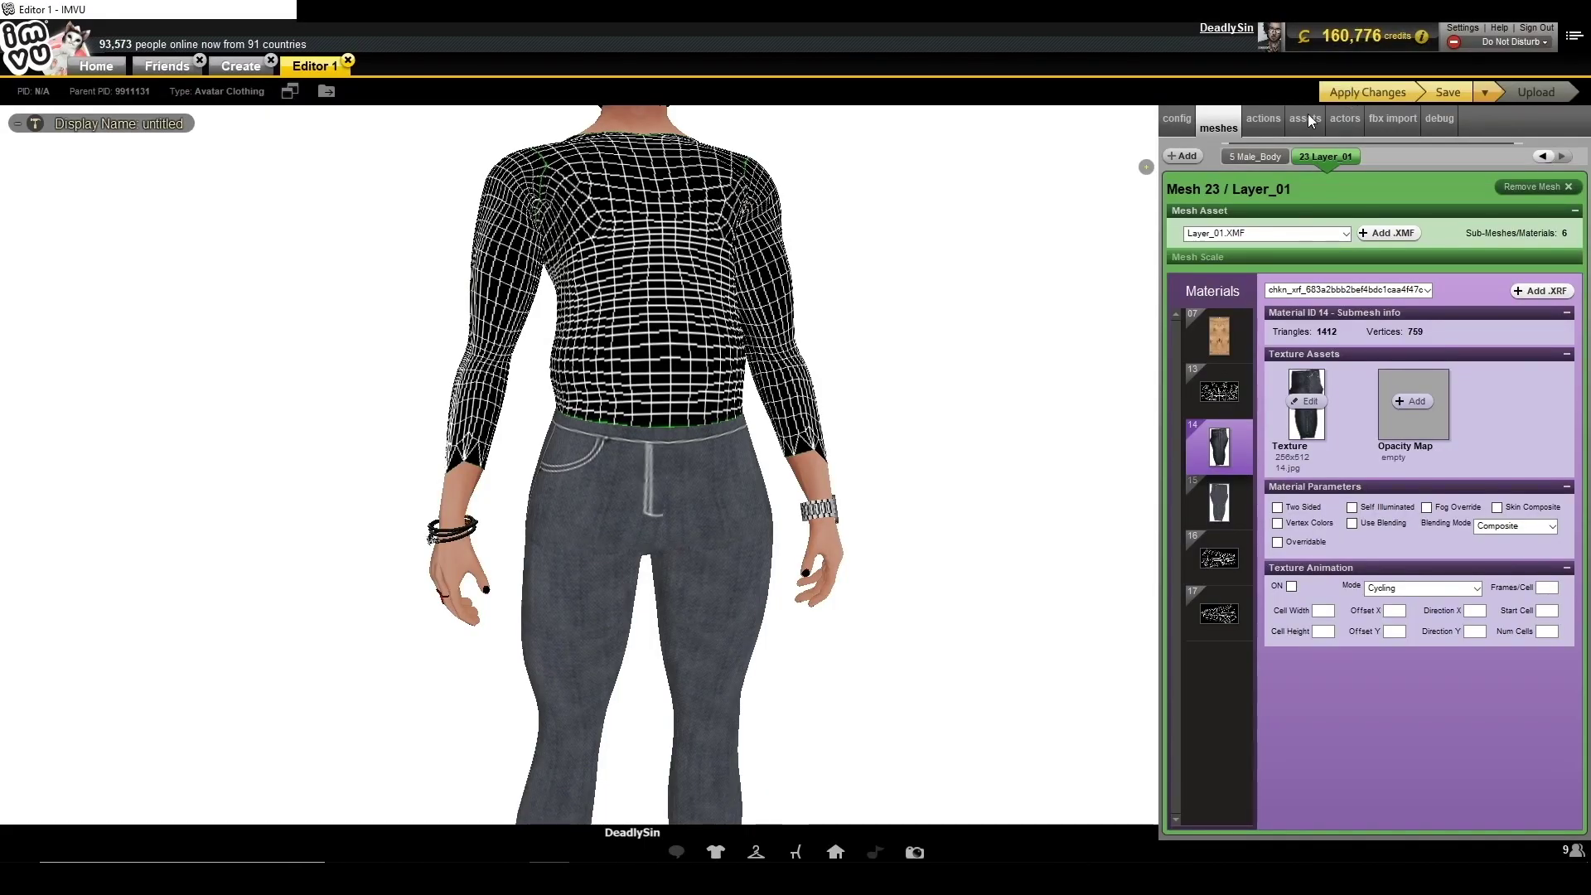
{"action": "scroll", "coordinate": [862, 597], "scroll_direction": "down", "scroll_amount": 5}
{"action": "scroll", "coordinate": [682, 586], "scroll_direction": "up", "scroll_amount": 3}
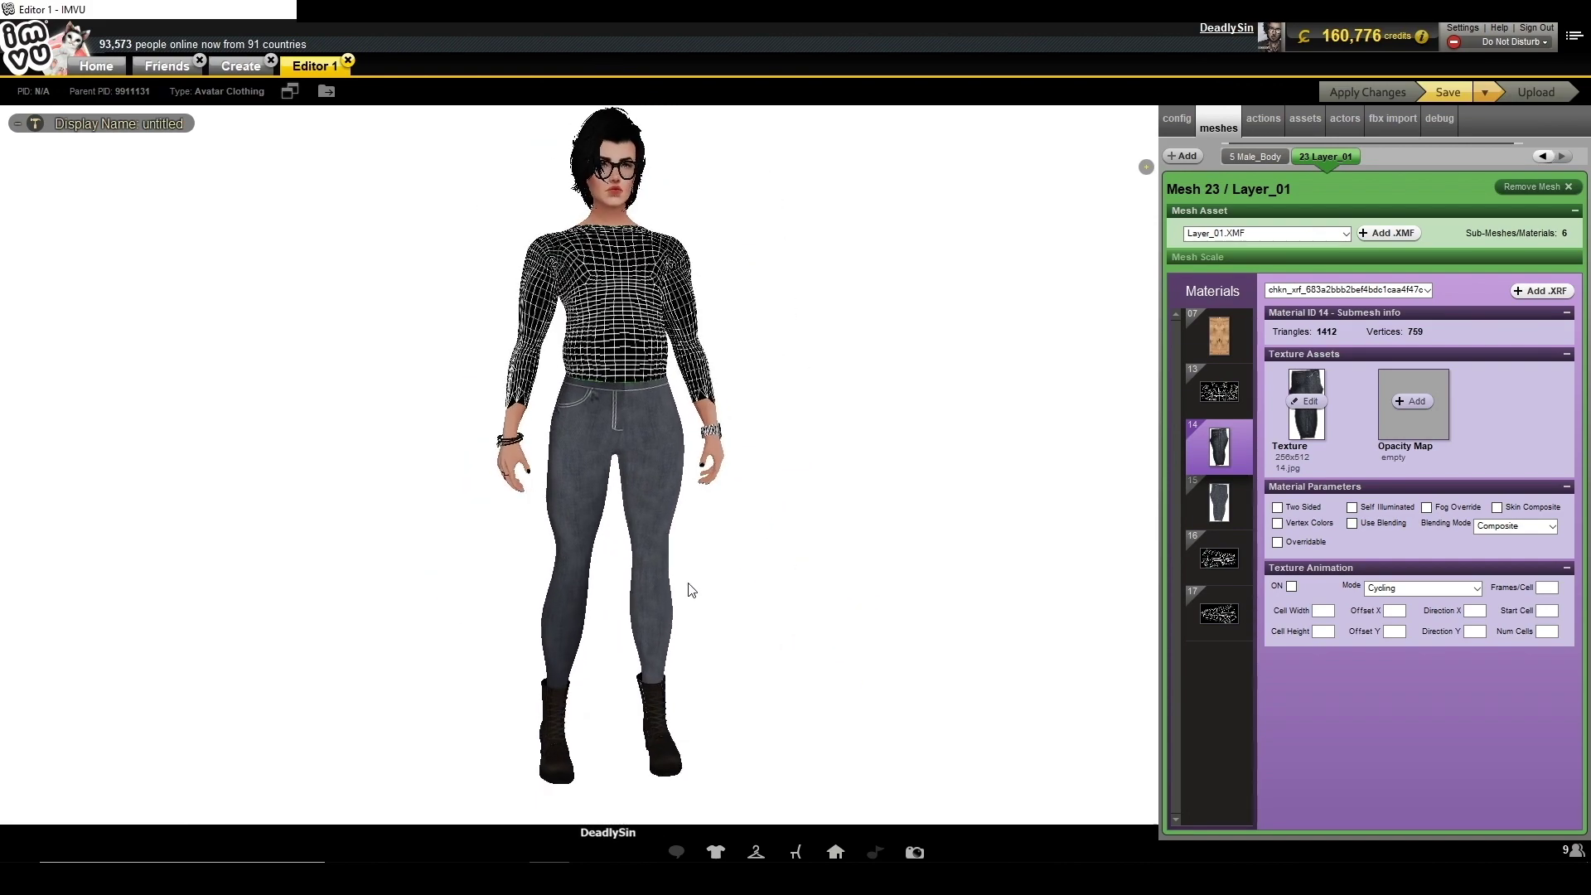
{"action": "left_click_drag", "start_coordinate": [682, 586], "coordinate": [801, 561]}
{"action": "scroll", "coordinate": [797, 560], "scroll_direction": "down", "scroll_amount": 3}
{"action": "scroll", "coordinate": [760, 639], "scroll_direction": "up", "scroll_amount": 4}
{"action": "left_click_drag", "start_coordinate": [760, 639], "coordinate": [837, 669]}
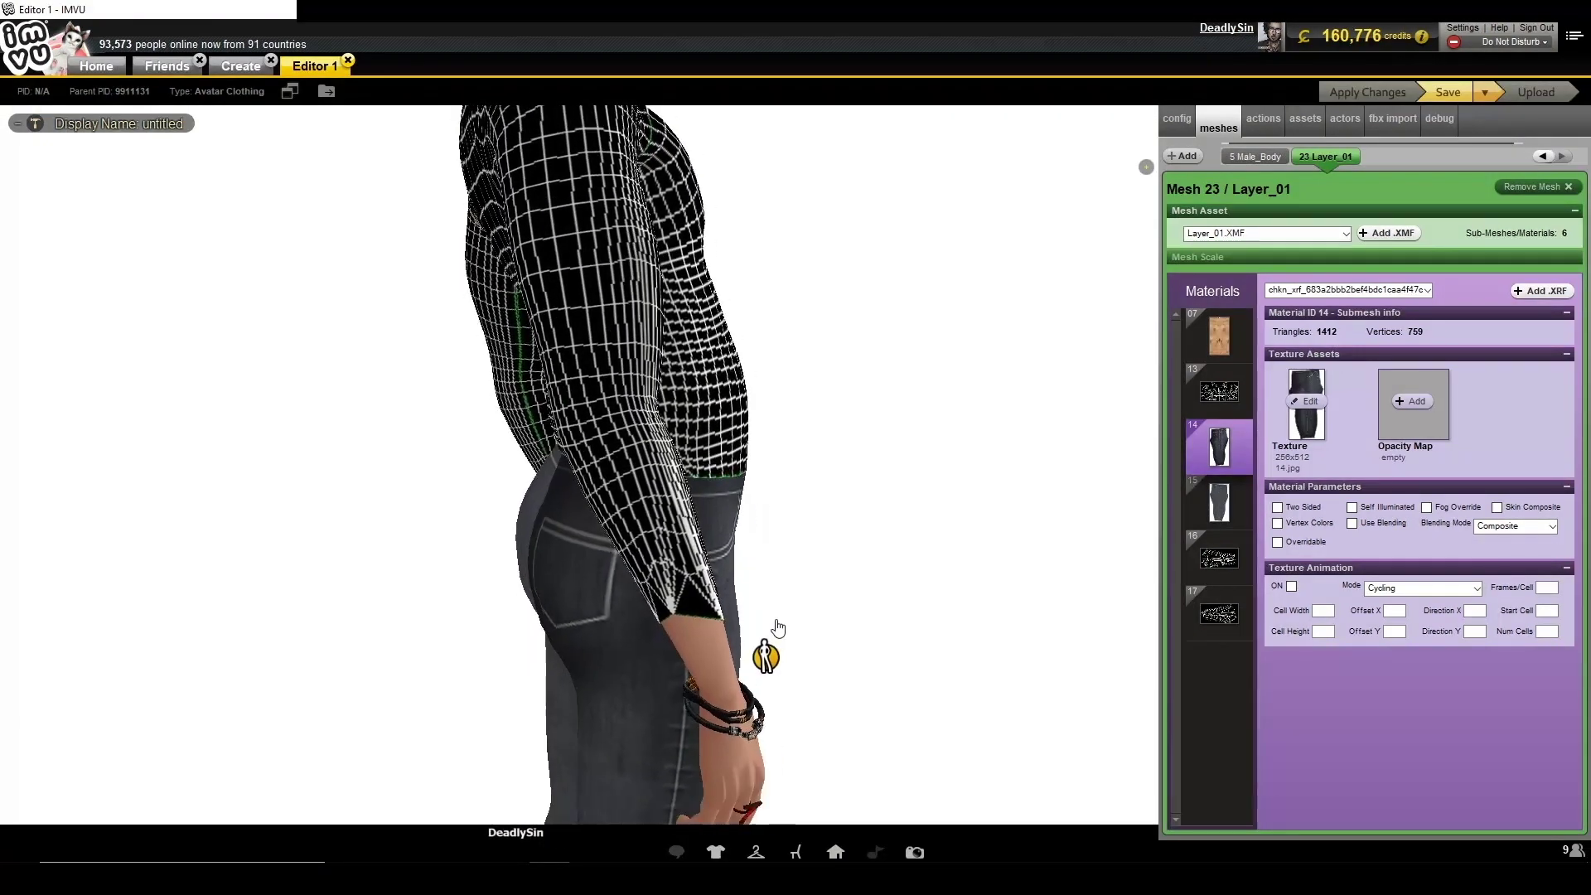
{"action": "scroll", "coordinate": [837, 670], "scroll_direction": "down", "scroll_amount": 3}
{"action": "mouse_move", "coordinate": [742, 700]}
{"action": "left_mouse_down"}
{"action": "mouse_move", "coordinate": [789, 717]}
{"action": "mouse_move", "coordinate": [657, 714]}
{"action": "mouse_move", "coordinate": [746, 710]}
{"action": "left_mouse_up"}
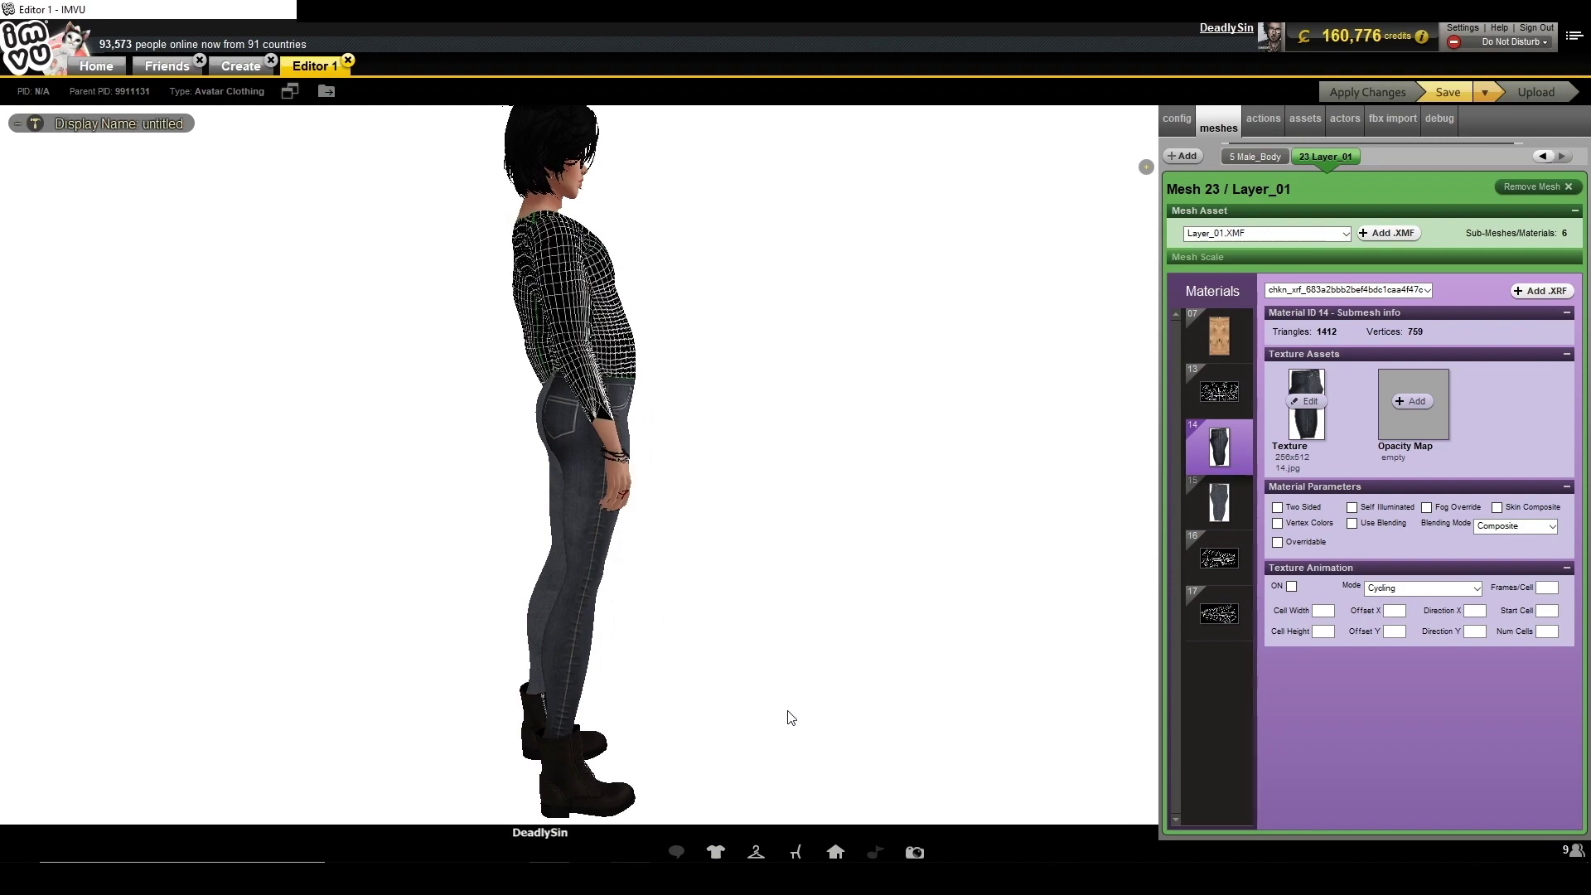
{"action": "scroll", "coordinate": [657, 714], "scroll_direction": "up", "scroll_amount": 2}
Switch back to Photoshop and hide Layer 13 with the light seam dashes.
{"action": "key", "text": "alt+Tab"}
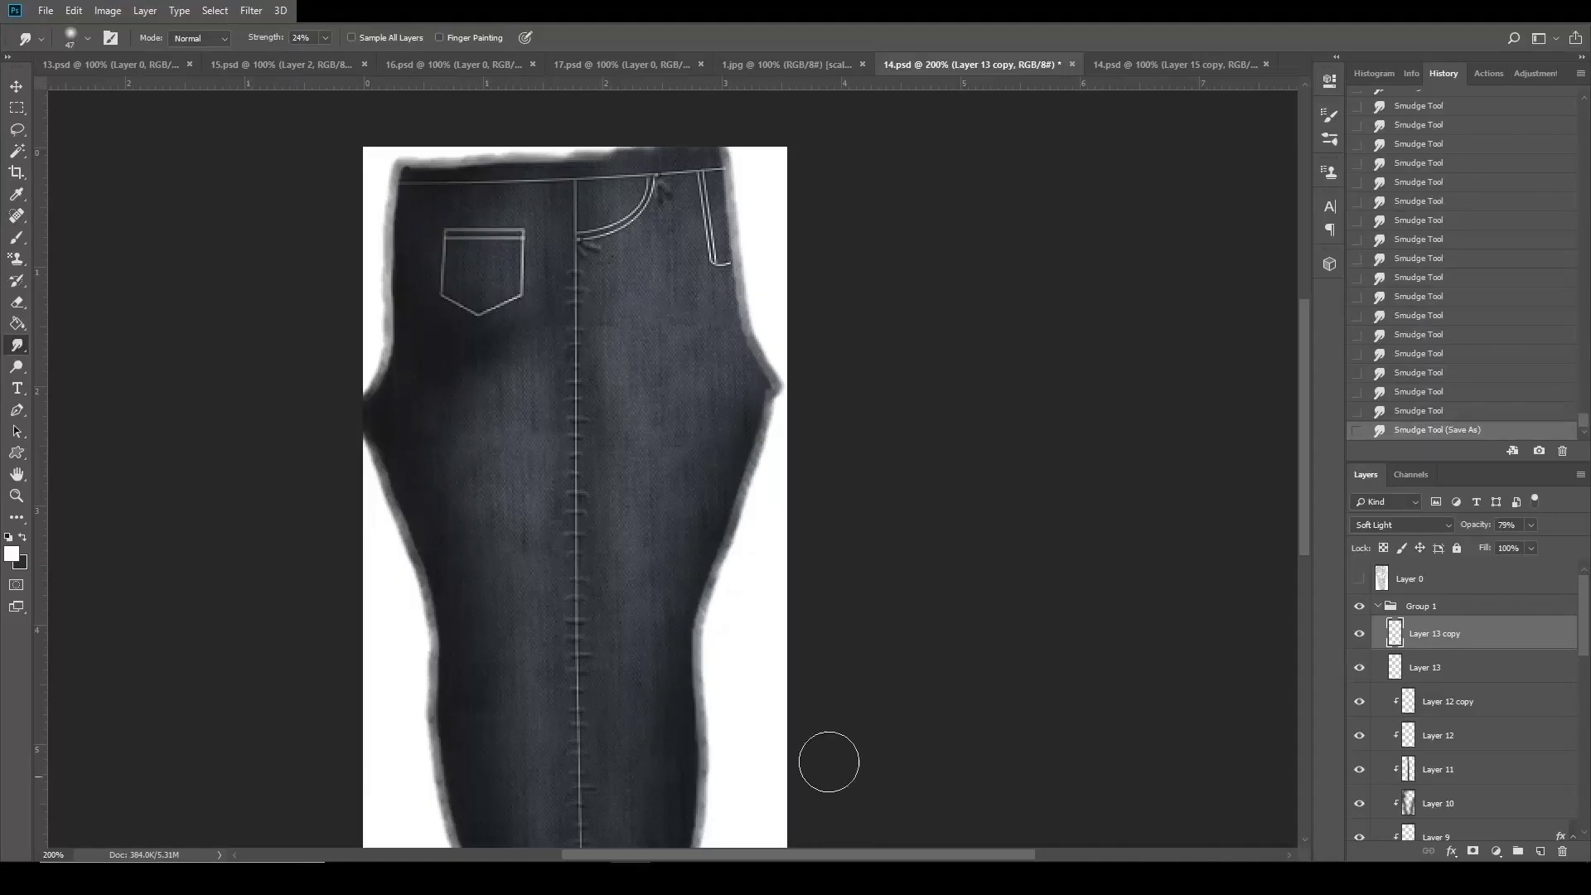
{"action": "left_click", "coordinate": [1359, 665]}
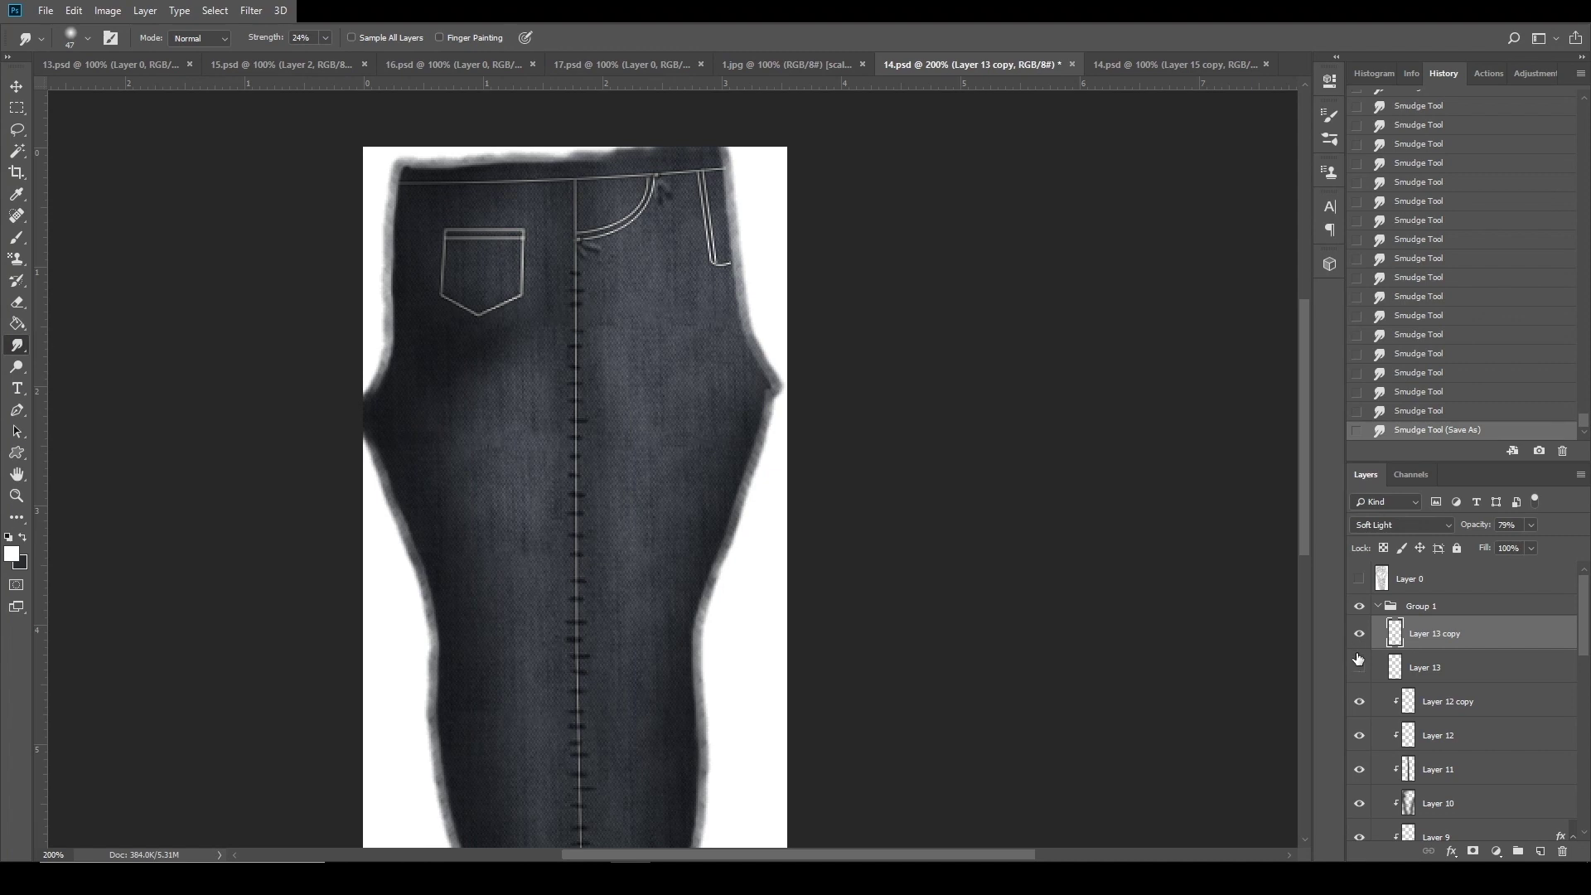
Narrow Layer 13 and Layer 13 copy together to about 81.5% width and centre the puckers on the vertical seam.
{"action": "left_click", "coordinate": [1450, 667], "text": "shift"}
{"action": "key", "text": "v"}
{"action": "left_click_drag", "start_coordinate": [629, 614], "coordinate": [608, 615]}
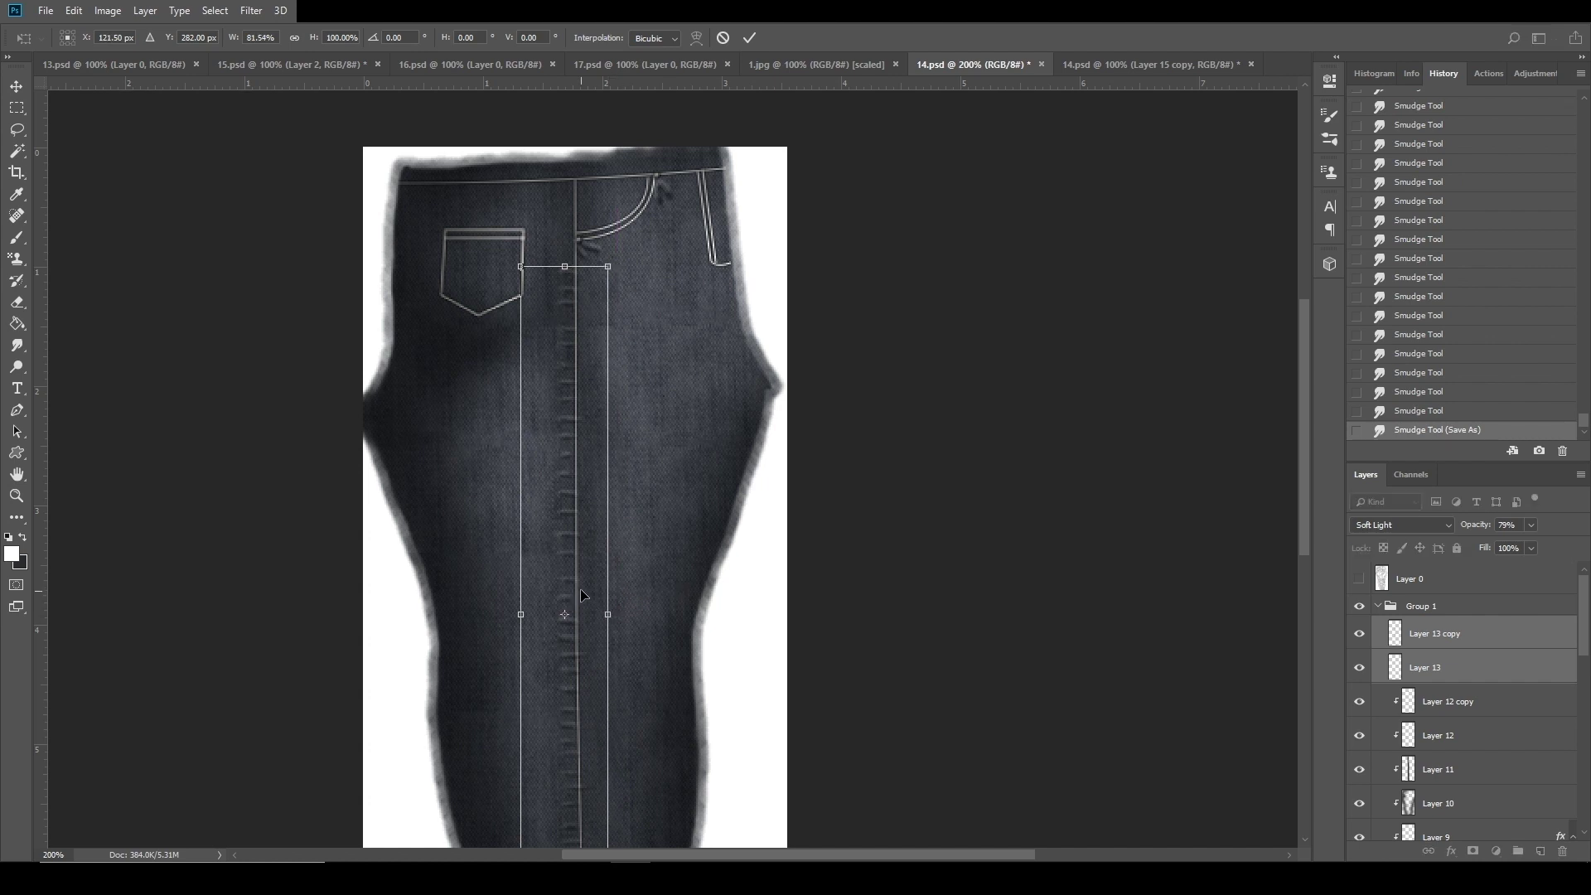
{"action": "key", "text": "Right"}
{"action": "key", "text": "Right"}
{"action": "key", "text": "Right"}
{"action": "key", "text": "Right"}
{"action": "key", "text": "Right"}
{"action": "key", "text": "Right"}
{"action": "key", "text": "Right"}
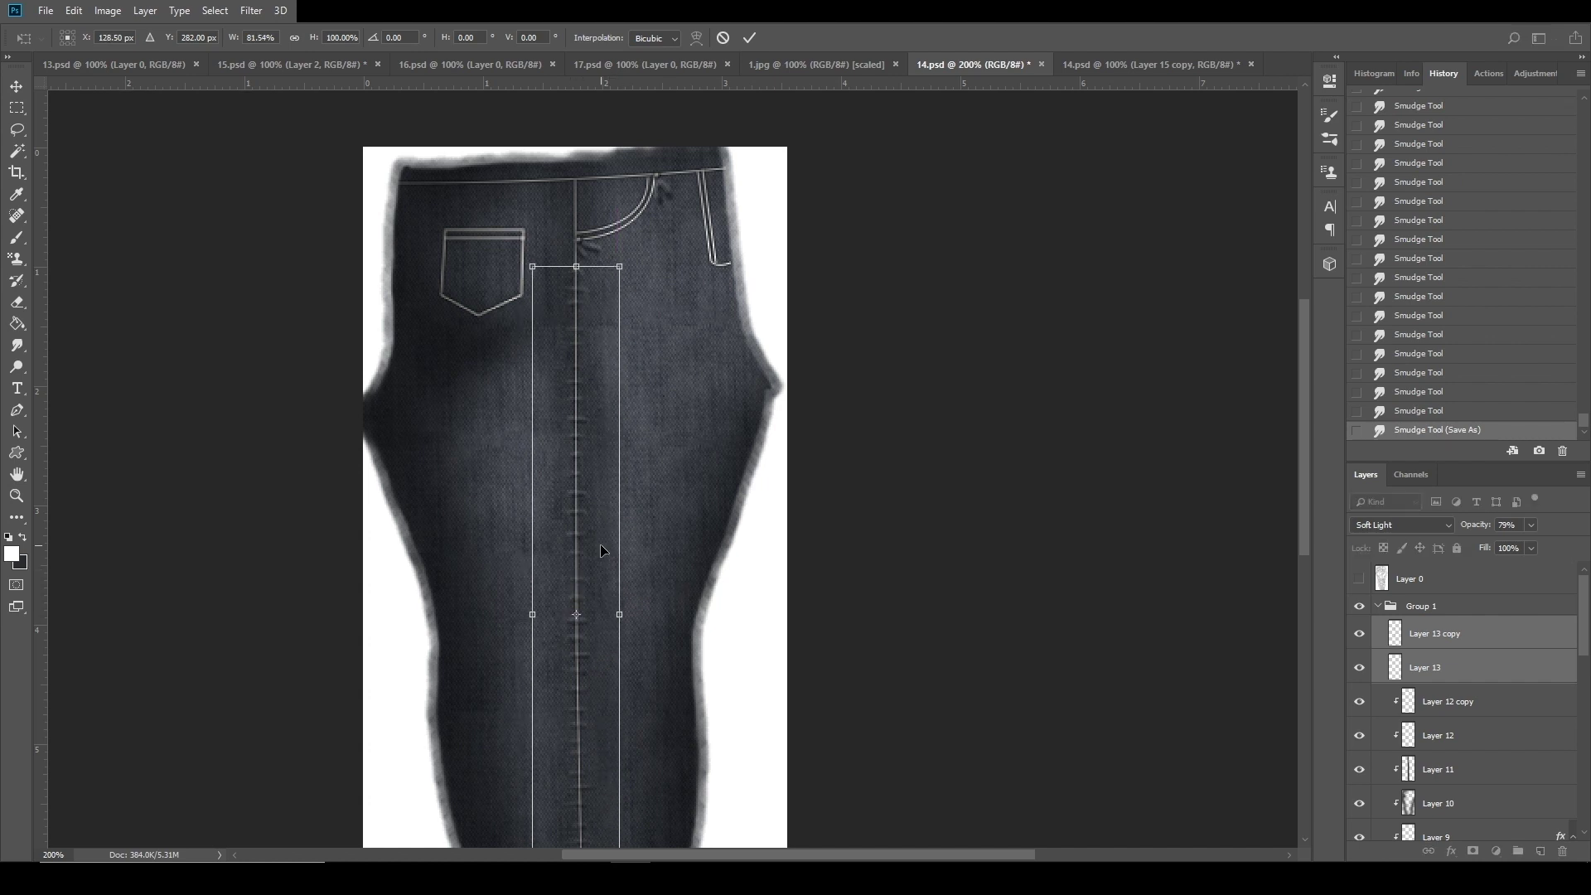
{"action": "key", "text": "Left"}
{"action": "key", "text": "Return"}
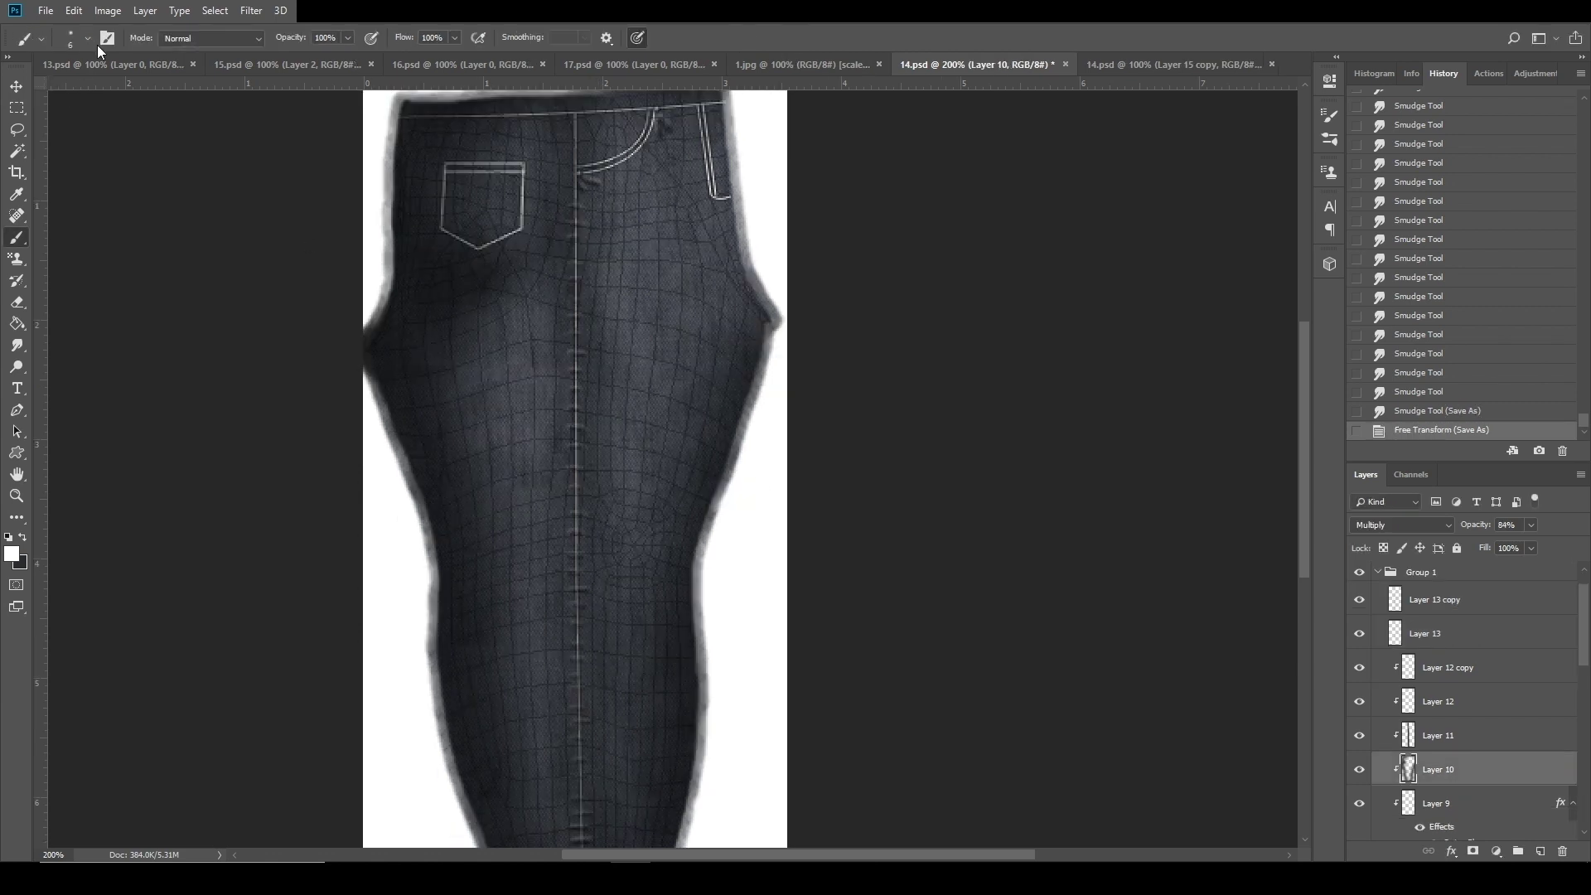
Paint a shading stroke on the right knee of Layer 10 with a 26 px soft round brush.
{"action": "left_click", "coordinate": [88, 39]}
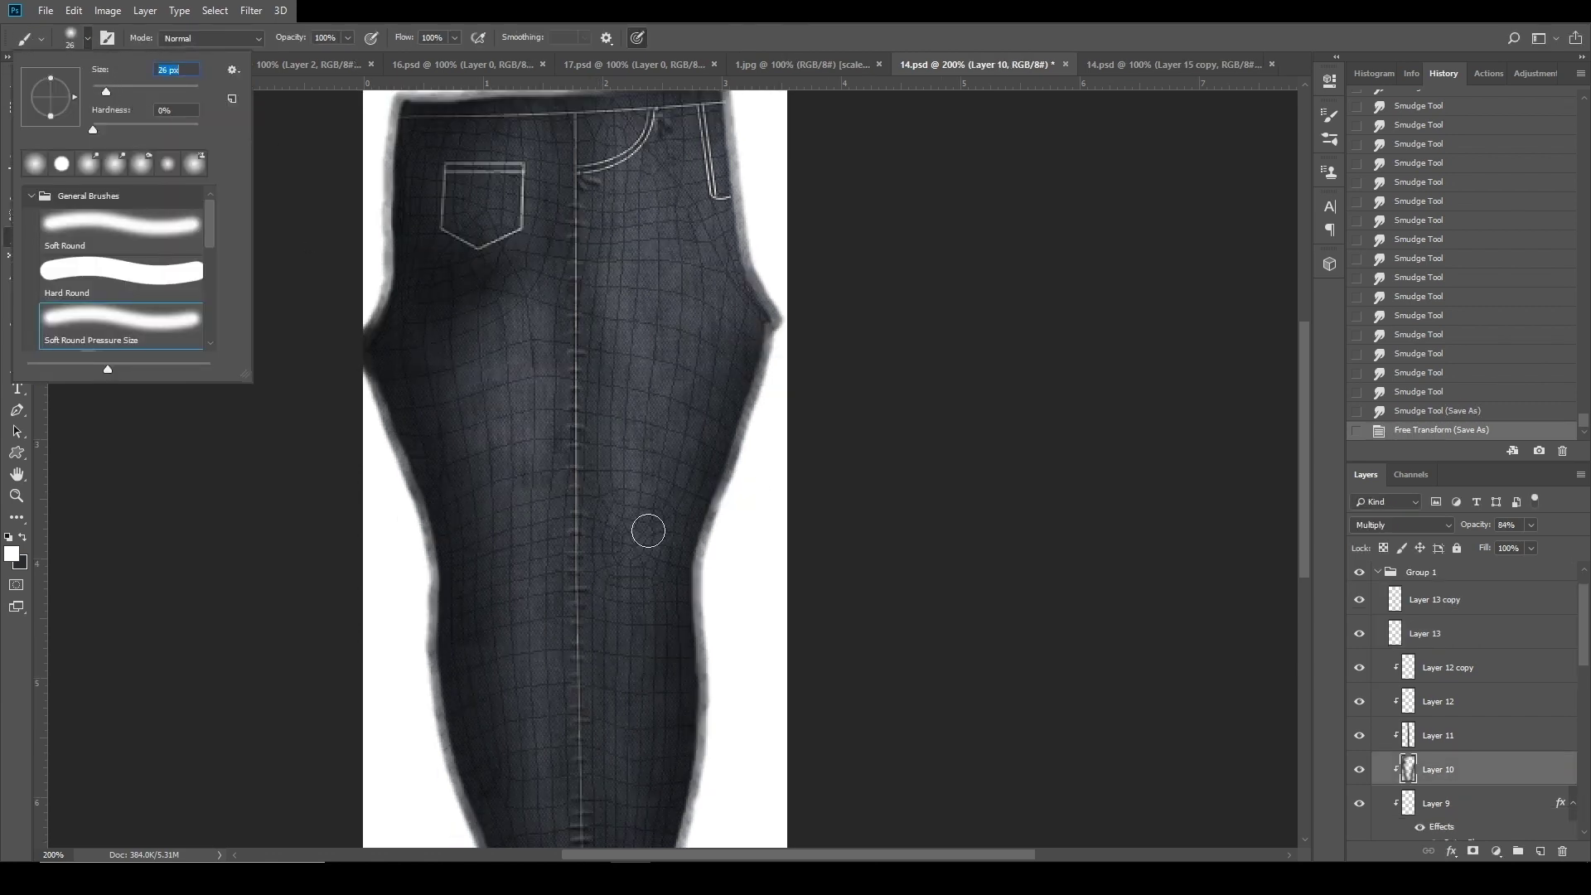
{"action": "key", "text": "Return"}
{"action": "left_click_drag", "start_coordinate": [617, 568], "coordinate": [655, 574]}
{"action": "left_click", "coordinate": [1469, 412]}
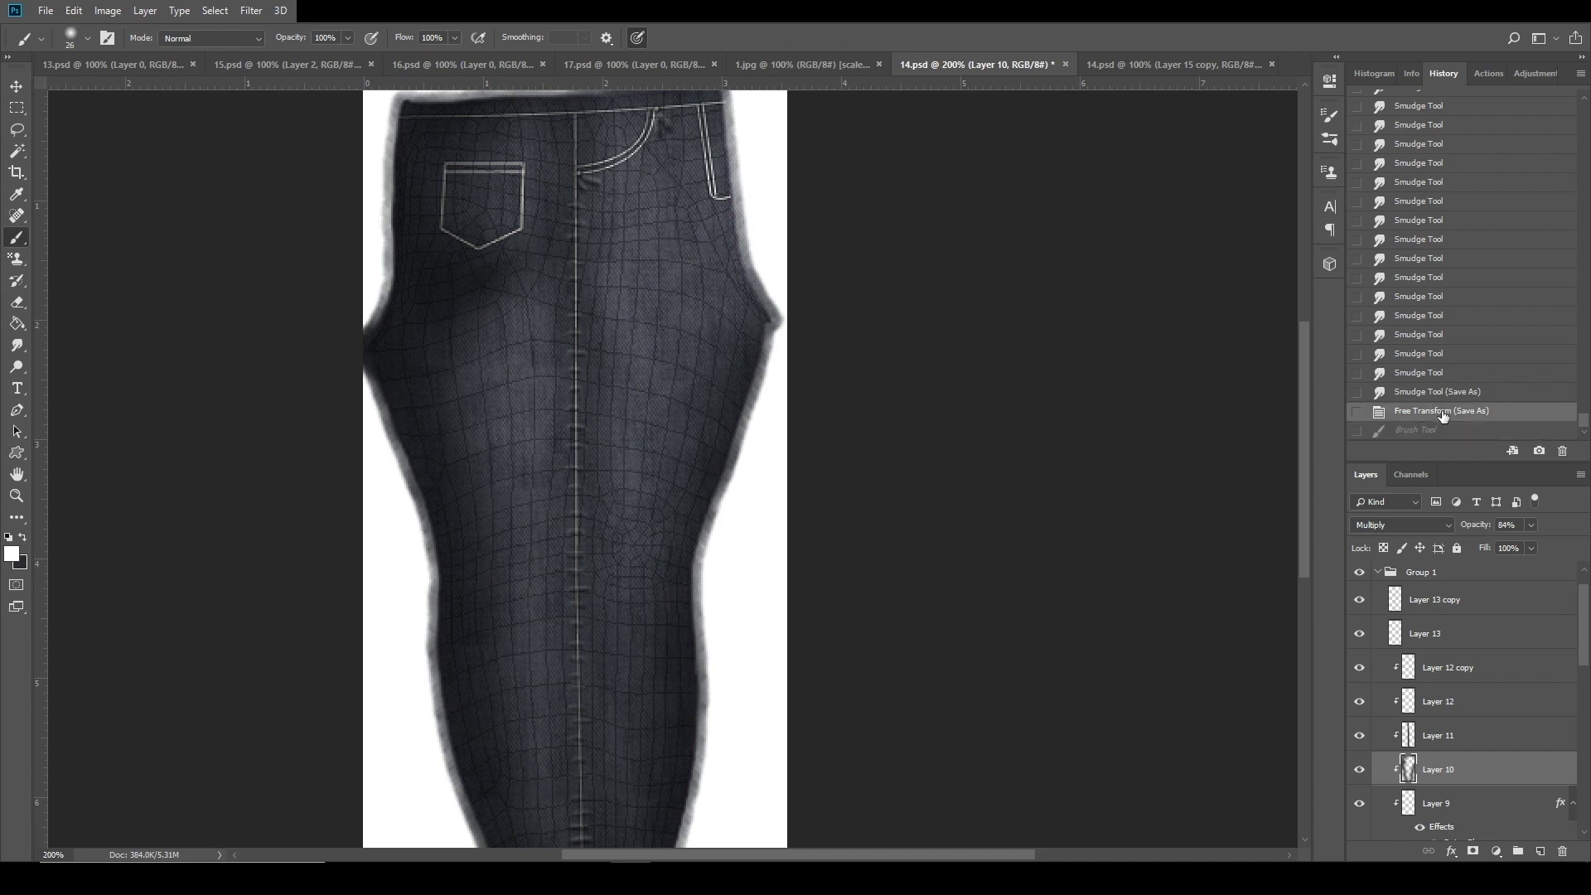
{"action": "mouse_move", "coordinate": [617, 563]}
{"action": "left_mouse_down"}
{"action": "mouse_move", "coordinate": [638, 563]}
{"action": "mouse_move", "coordinate": [650, 536]}
{"action": "left_mouse_up"}
Smudge the right knee shading on Layer 10 at 24% strength into a soft shadow below the knee.
{"action": "left_click", "coordinate": [18, 345]}
{"action": "mouse_move", "coordinate": [650, 535]}
{"action": "left_mouse_down"}
{"action": "mouse_move", "coordinate": [596, 519]}
{"action": "mouse_move", "coordinate": [674, 533]}
{"action": "mouse_move", "coordinate": [621, 514]}
{"action": "mouse_move", "coordinate": [632, 543]}
{"action": "mouse_move", "coordinate": [600, 526]}
{"action": "mouse_move", "coordinate": [622, 570]}
{"action": "left_mouse_up"}
{"action": "scroll", "coordinate": [1394, 605], "scroll_direction": "up", "scroll_amount": 1}
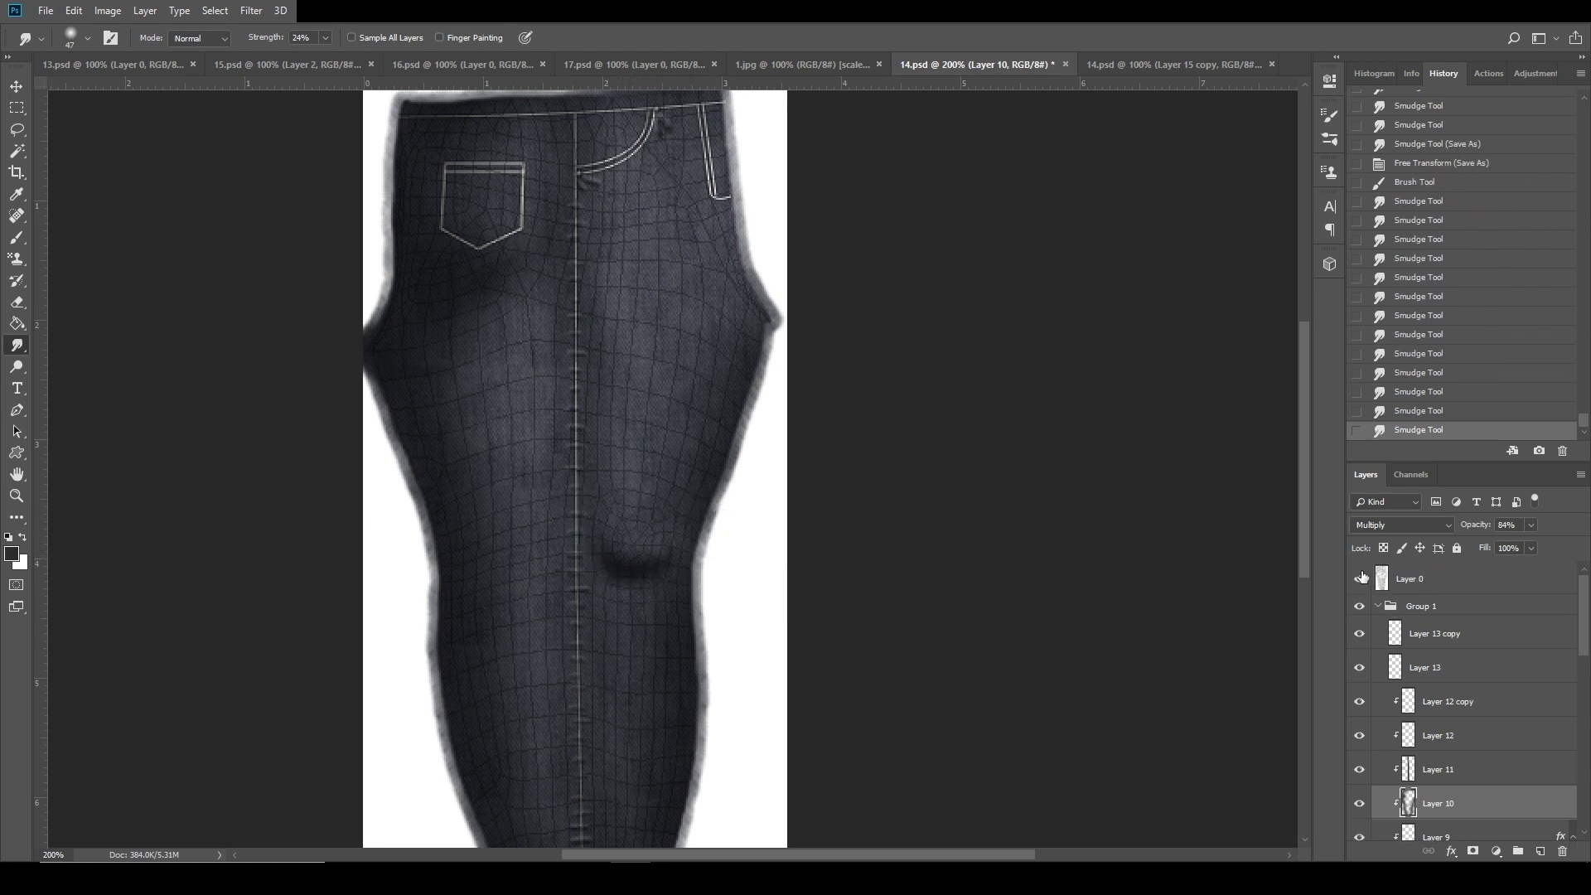
{"action": "mouse_move", "coordinate": [614, 579]}
{"action": "left_mouse_down"}
{"action": "mouse_move", "coordinate": [640, 602]}
{"action": "mouse_move", "coordinate": [591, 554]}
{"action": "mouse_move", "coordinate": [671, 600]}
{"action": "mouse_move", "coordinate": [651, 596]}
{"action": "mouse_move", "coordinate": [689, 573]}
{"action": "mouse_move", "coordinate": [632, 579]}
{"action": "mouse_move", "coordinate": [671, 556]}
{"action": "mouse_move", "coordinate": [640, 570]}
{"action": "mouse_move", "coordinate": [605, 521]}
{"action": "mouse_move", "coordinate": [603, 537]}
{"action": "mouse_move", "coordinate": [645, 549]}
{"action": "mouse_move", "coordinate": [677, 519]}
{"action": "mouse_move", "coordinate": [684, 550]}
{"action": "mouse_move", "coordinate": [701, 517]}
{"action": "mouse_move", "coordinate": [686, 536]}
{"action": "mouse_move", "coordinate": [700, 522]}
{"action": "mouse_move", "coordinate": [648, 532]}
{"action": "mouse_move", "coordinate": [696, 581]}
{"action": "mouse_move", "coordinate": [699, 532]}
{"action": "left_mouse_up"}
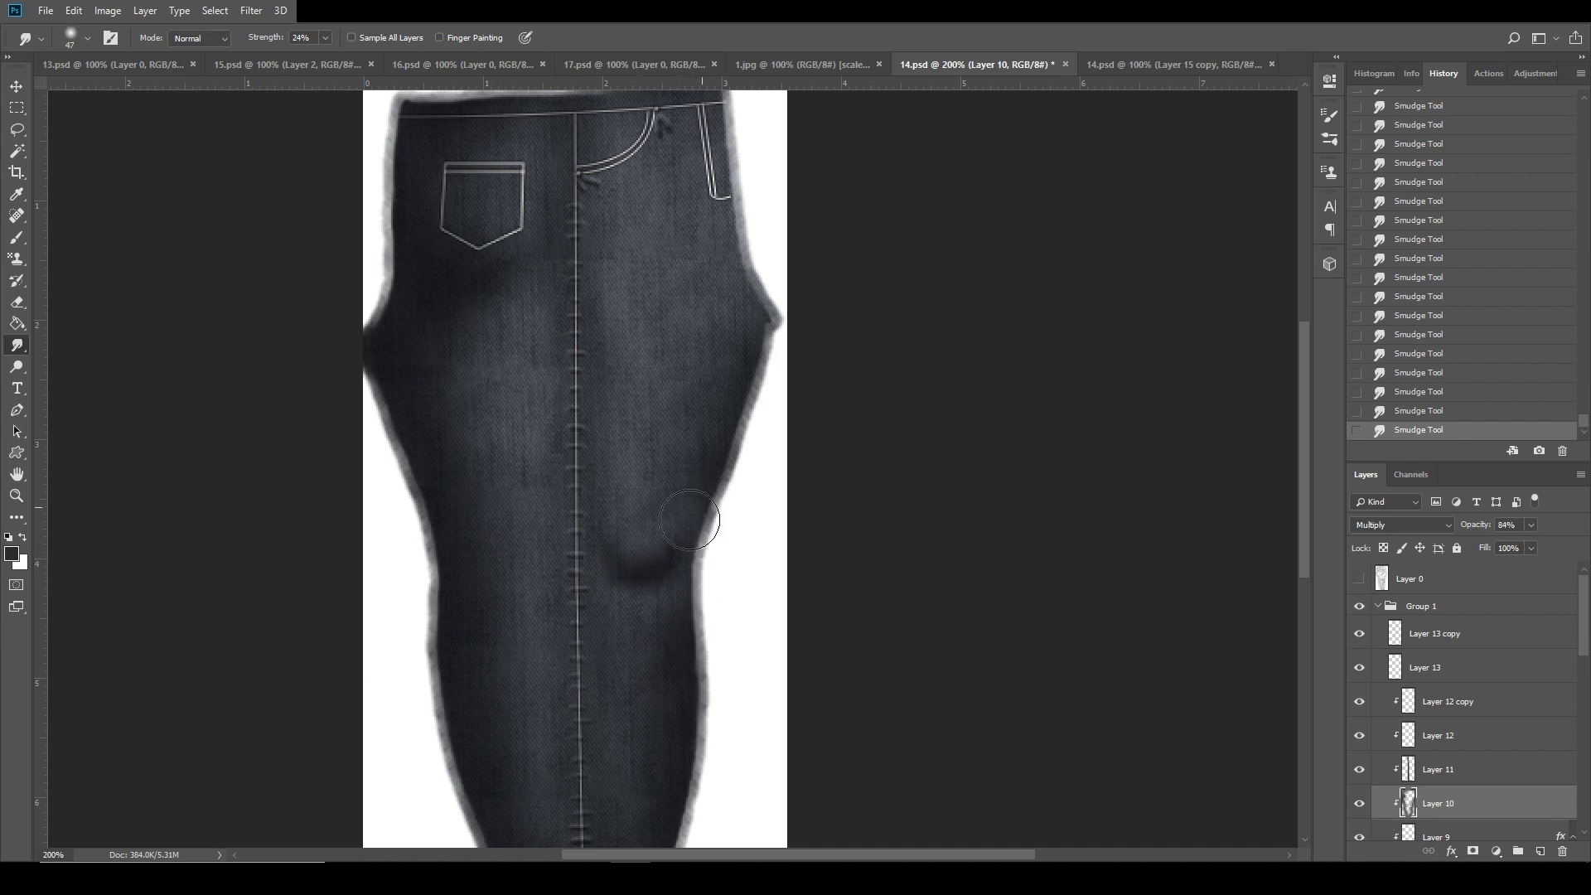
{"action": "left_click_drag", "start_coordinate": [591, 531], "coordinate": [617, 562]}
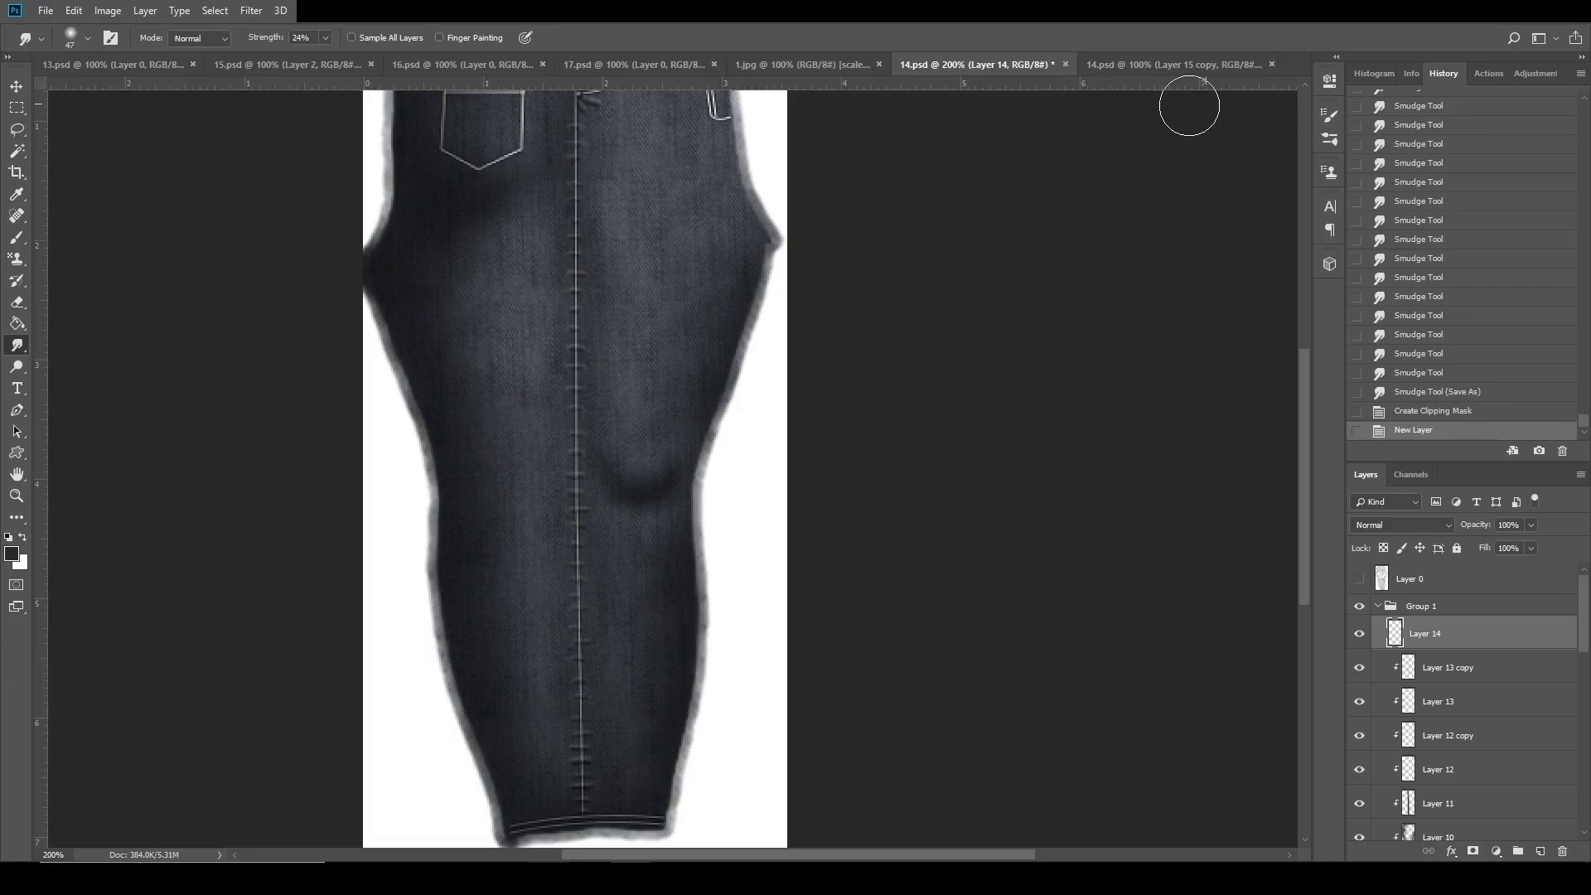
Prepare a white 5 px brush for painting fold lines on Layer 14.
{"action": "left_click", "coordinate": [12, 240]}
{"action": "left_click", "coordinate": [23, 537]}
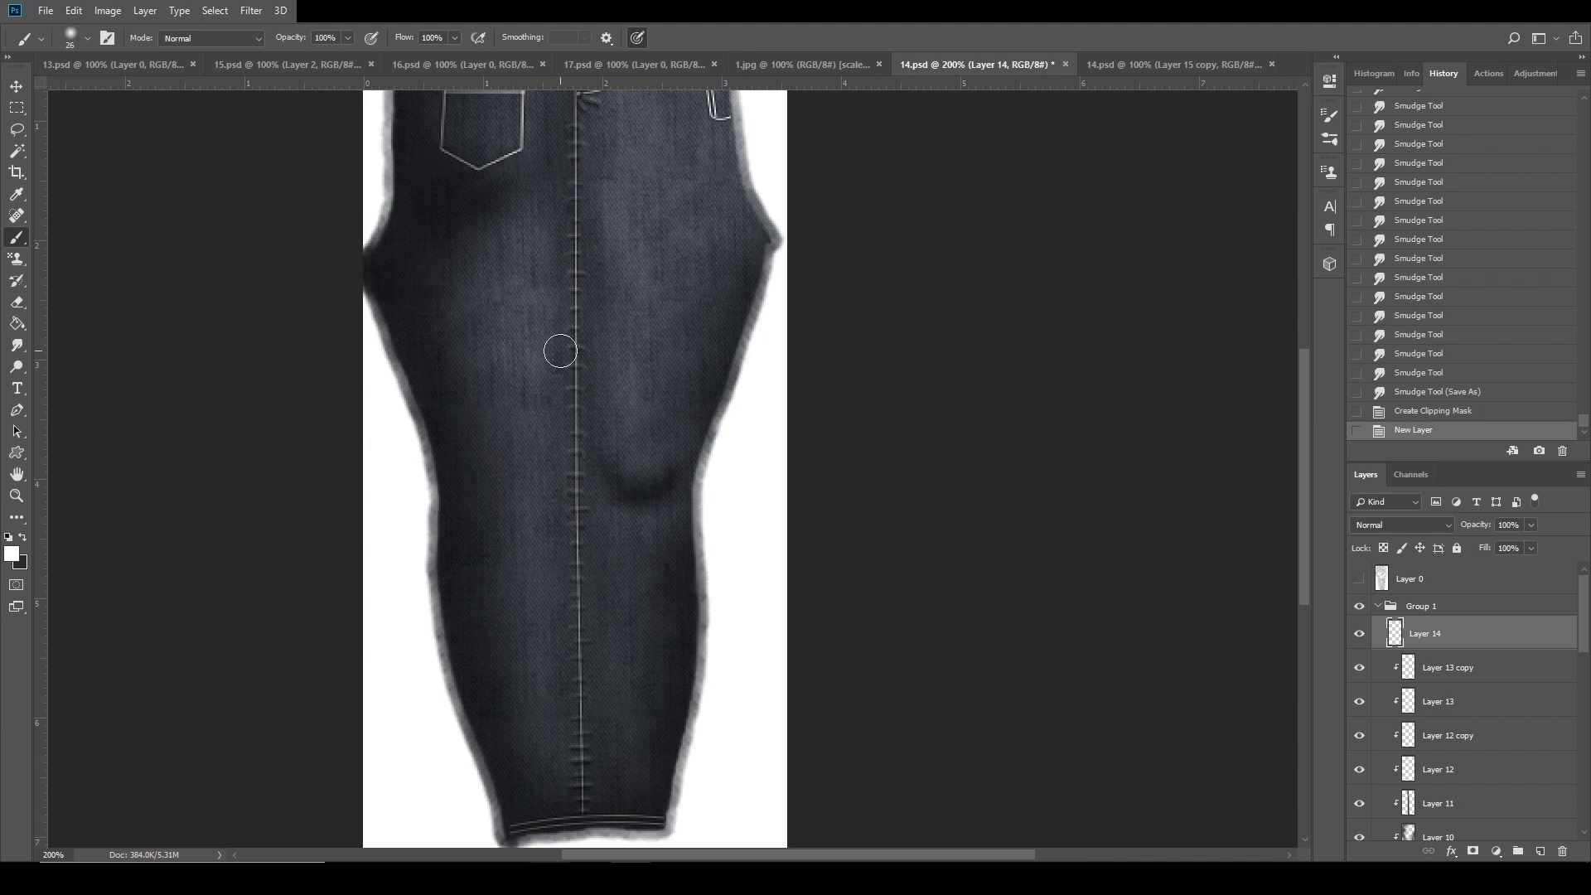
{"action": "left_click", "coordinate": [86, 40]}
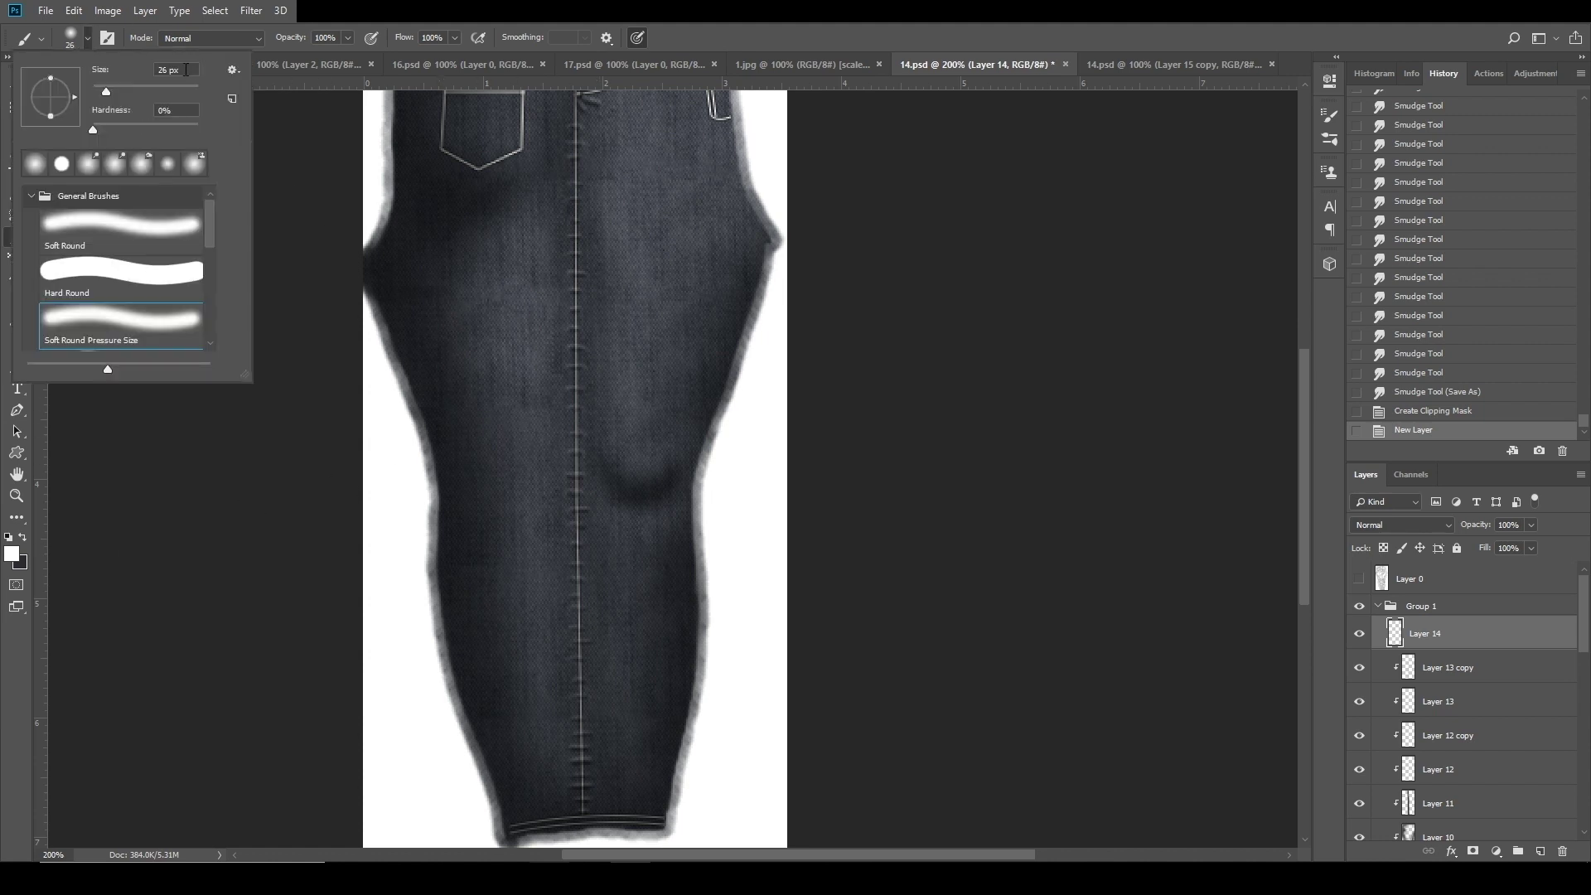
{"action": "type", "text": "5"}
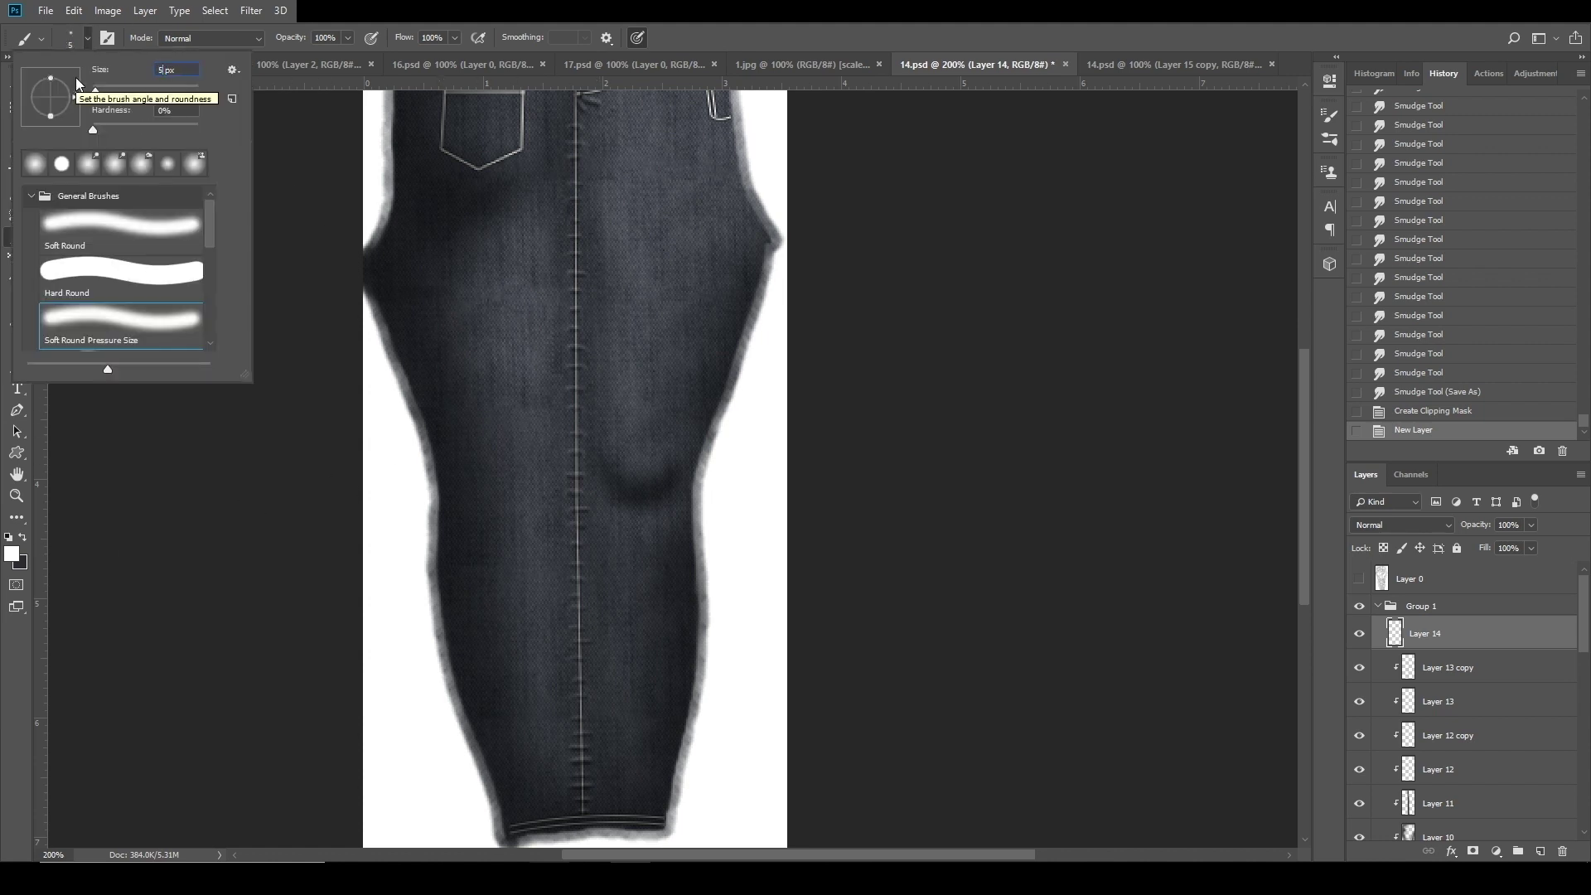
{"action": "key", "text": "Return"}
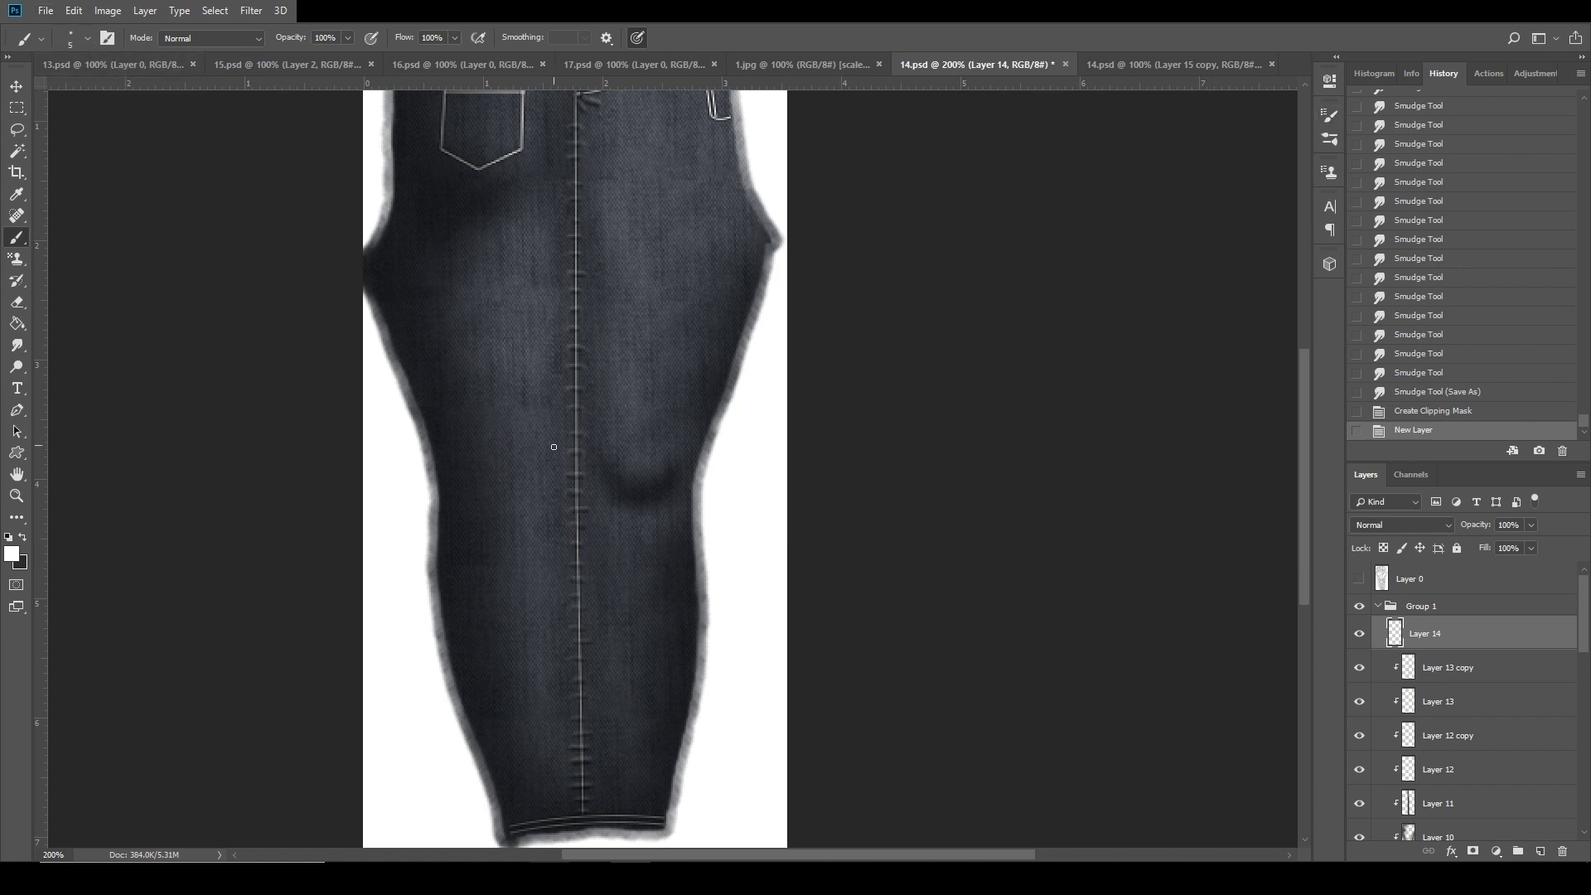
{"action": "left_click_drag", "start_coordinate": [439, 439], "coordinate": [676, 470]}
{"action": "key", "text": "ctrl+z"}
{"action": "left_click_drag", "start_coordinate": [567, 479], "coordinate": [701, 451]}
{"action": "key", "text": "ctrl+z"}
{"action": "mouse_move", "coordinate": [534, 460]}
{"action": "left_mouse_down"}
{"action": "mouse_move", "coordinate": [725, 451]}
{"action": "mouse_move", "coordinate": [692, 471]}
{"action": "left_mouse_up"}
{"action": "left_click_drag", "start_coordinate": [437, 536], "coordinate": [674, 492]}
{"action": "key", "text": "ctrl+z"}
{"action": "mouse_move", "coordinate": [498, 520]}
{"action": "left_mouse_down"}
{"action": "mouse_move", "coordinate": [688, 475]}
{"action": "mouse_move", "coordinate": [492, 544]}
{"action": "mouse_move", "coordinate": [530, 555]}
{"action": "left_mouse_up"}
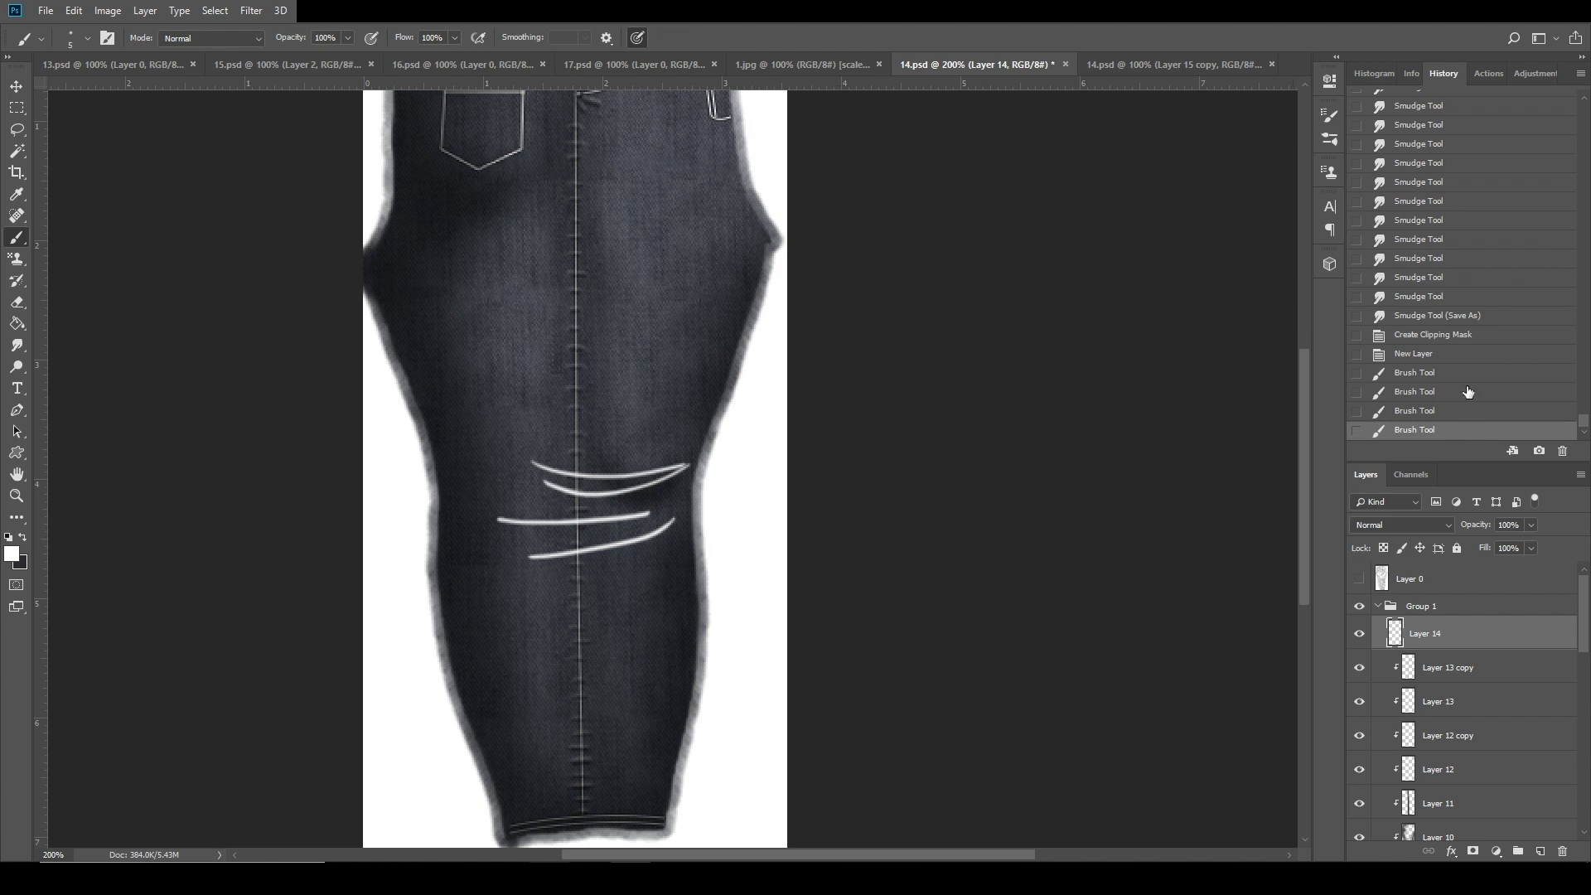
{"action": "left_click", "coordinate": [1433, 354]}
{"action": "mouse_move", "coordinate": [634, 459]}
{"action": "left_mouse_down"}
{"action": "mouse_move", "coordinate": [660, 452]}
{"action": "mouse_move", "coordinate": [659, 485]}
{"action": "left_mouse_up"}
{"action": "key", "text": "ctrl+z"}
{"action": "key", "text": "ctrl+z"}
{"action": "mouse_move", "coordinate": [584, 427]}
{"action": "left_mouse_down"}
{"action": "mouse_move", "coordinate": [717, 431]}
{"action": "mouse_move", "coordinate": [703, 466]}
{"action": "mouse_move", "coordinate": [585, 515]}
{"action": "left_mouse_up"}
{"action": "key", "text": "ctrl+z"}
{"action": "left_click", "coordinate": [1421, 375]}
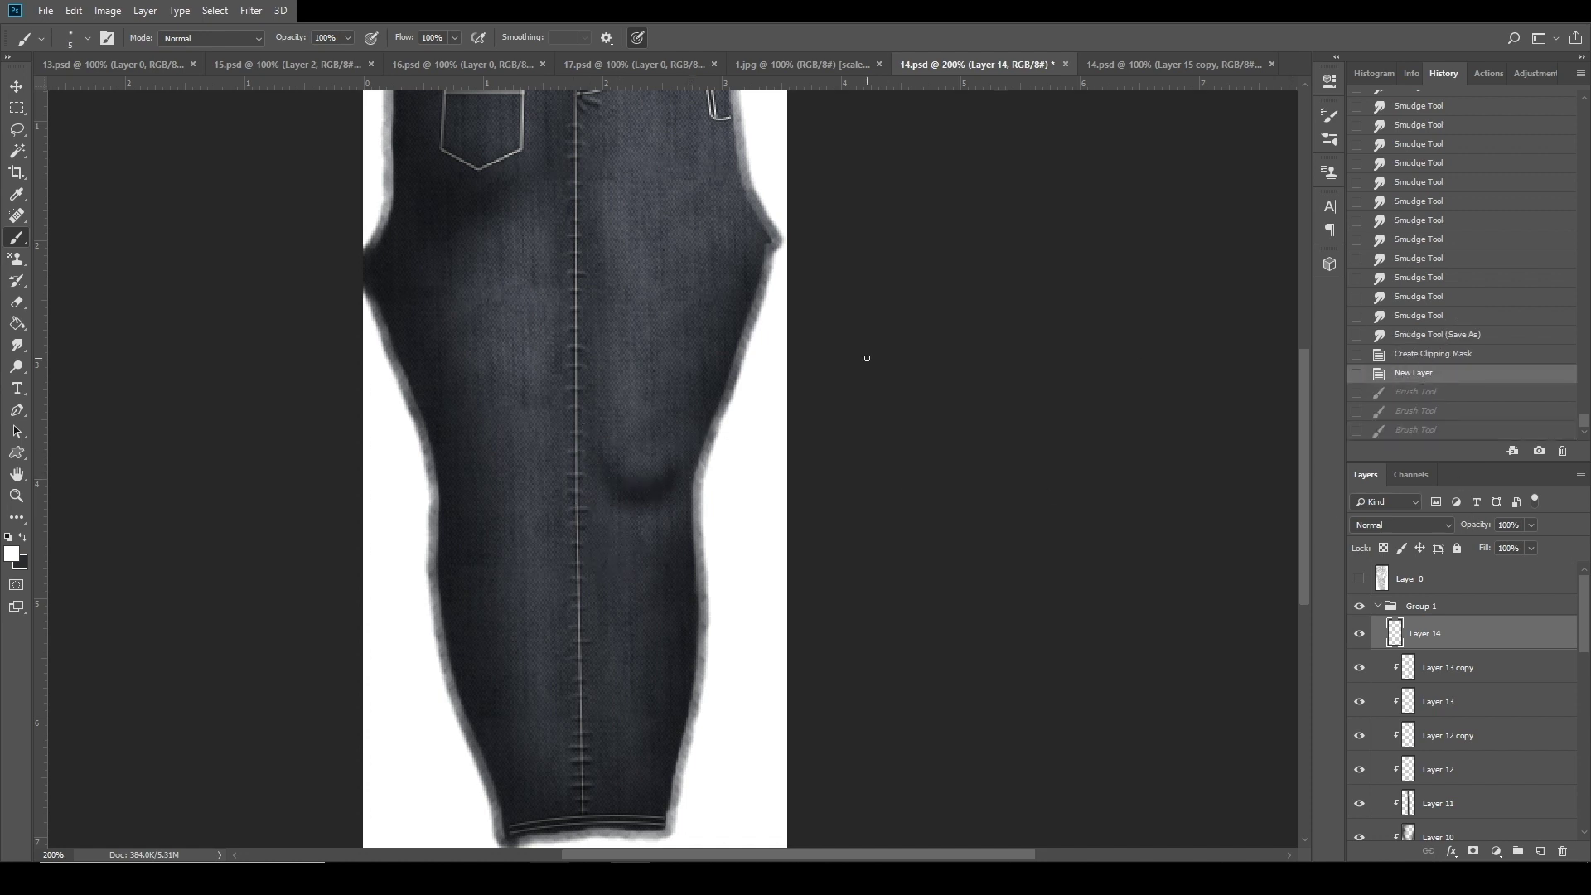
Paint four curved white fold lines across the right knee on Layer 14.
{"action": "left_click_drag", "start_coordinate": [585, 435], "coordinate": [715, 428]}
{"action": "left_click_drag", "start_coordinate": [587, 455], "coordinate": [681, 466]}
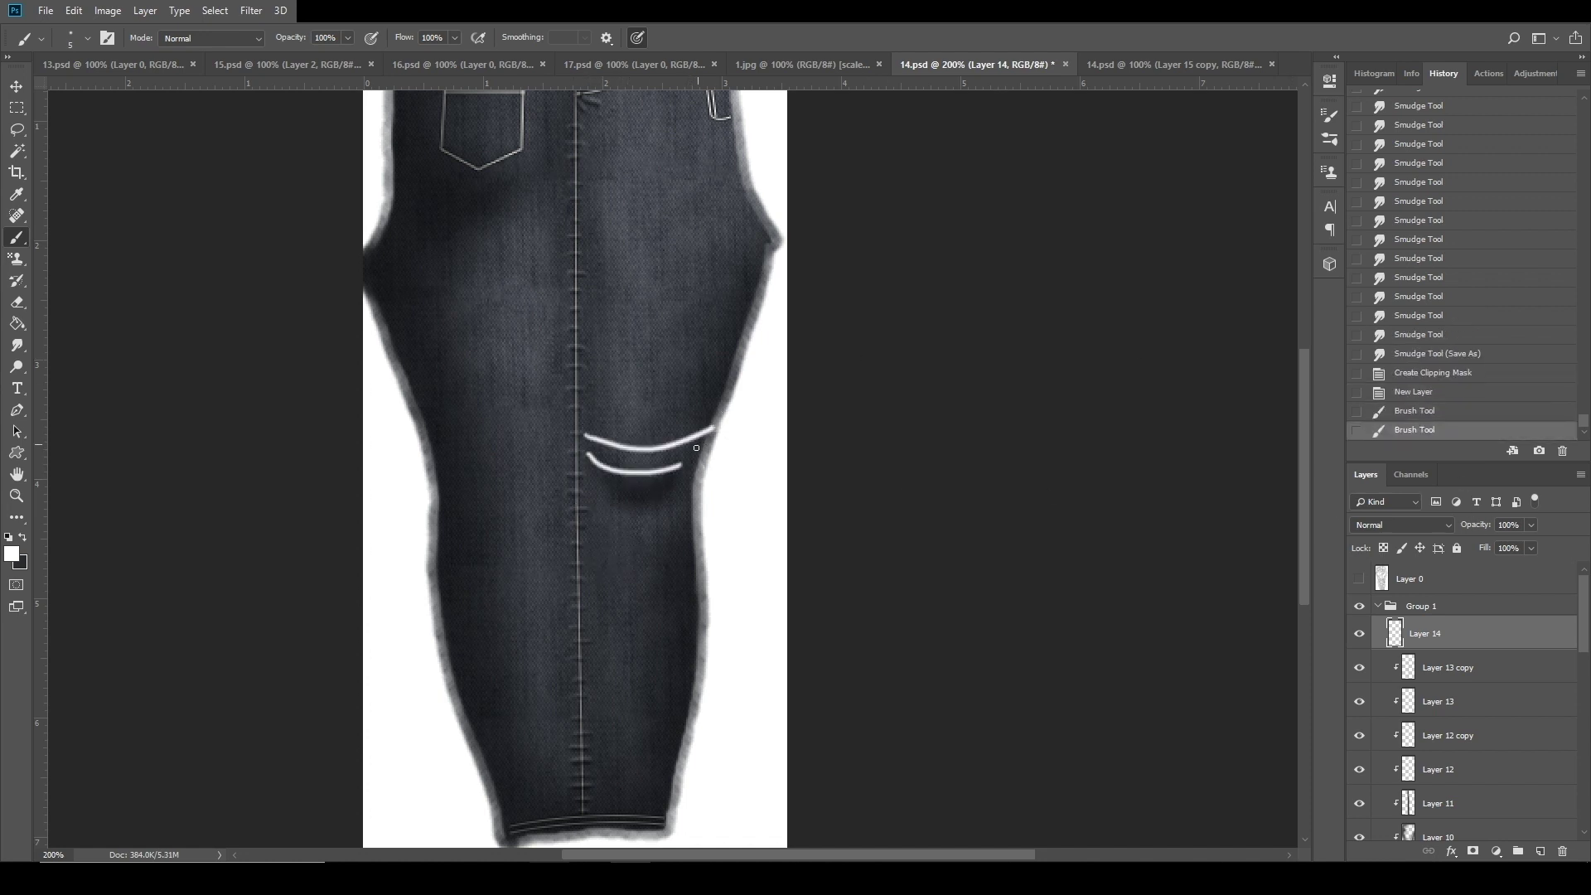
{"action": "mouse_move", "coordinate": [584, 490]}
{"action": "left_mouse_down"}
{"action": "mouse_move", "coordinate": [681, 501]}
{"action": "mouse_move", "coordinate": [644, 528]}
{"action": "left_mouse_up"}
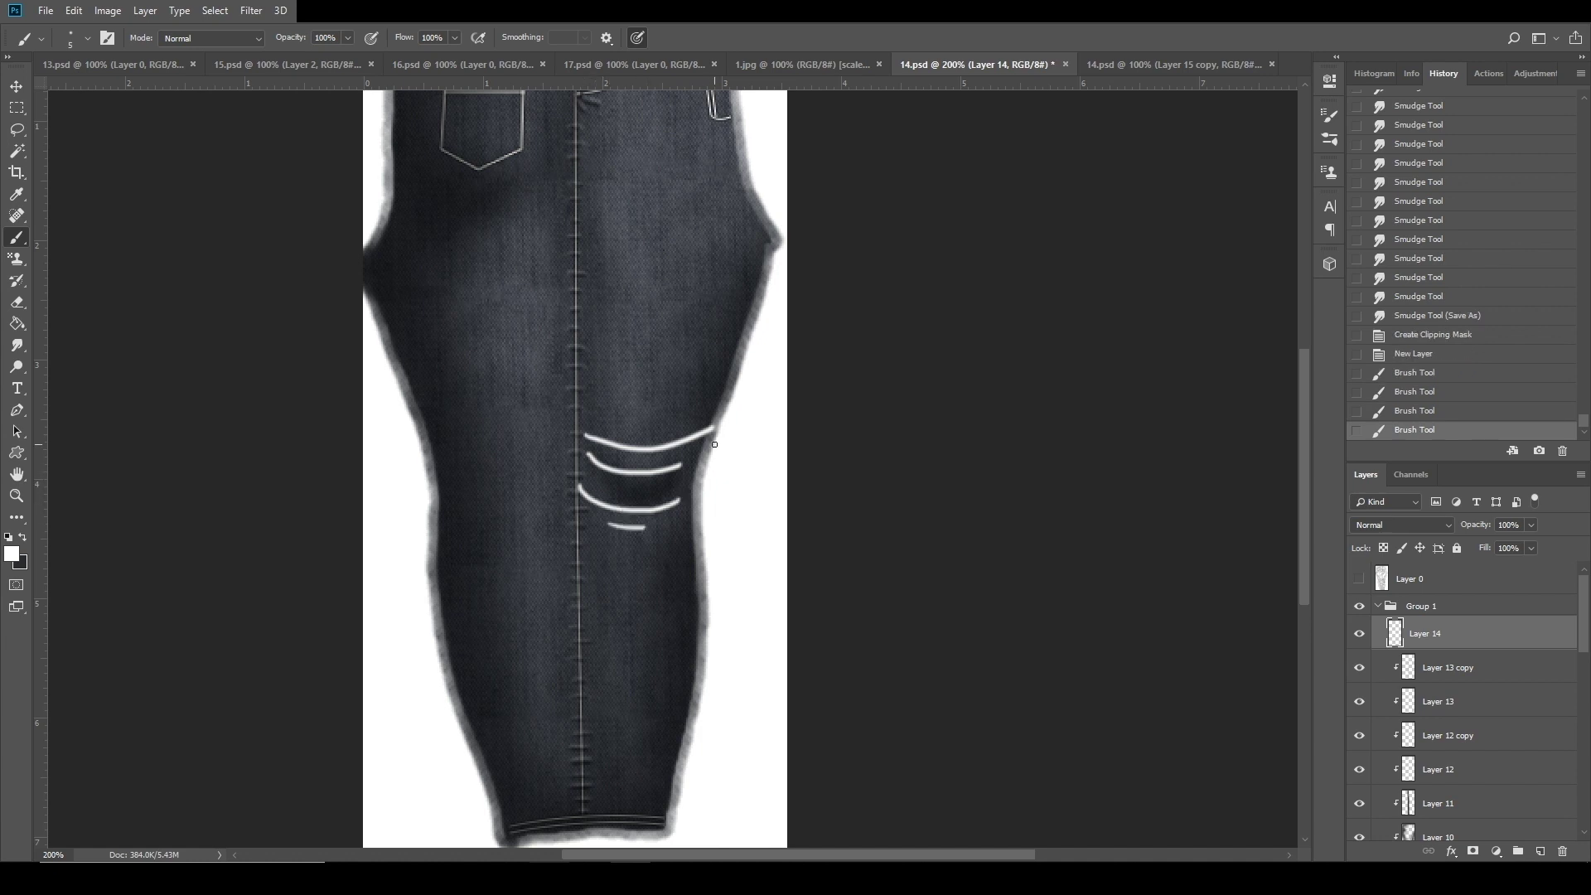
Smudge the white knee fold lines at 24% strength so that their ends and edges taper softly.
{"action": "left_click", "coordinate": [17, 344]}
{"action": "mouse_move", "coordinate": [540, 434]}
{"action": "left_mouse_down"}
{"action": "mouse_move", "coordinate": [580, 451]}
{"action": "mouse_move", "coordinate": [586, 532]}
{"action": "mouse_move", "coordinate": [731, 508]}
{"action": "left_mouse_up"}
{"action": "left_click_drag", "start_coordinate": [630, 530], "coordinate": [679, 515]}
{"action": "mouse_move", "coordinate": [729, 464]}
{"action": "left_mouse_down"}
{"action": "mouse_move", "coordinate": [667, 463]}
{"action": "mouse_move", "coordinate": [732, 418]}
{"action": "mouse_move", "coordinate": [615, 450]}
{"action": "mouse_move", "coordinate": [615, 433]}
{"action": "mouse_move", "coordinate": [610, 460]}
{"action": "mouse_move", "coordinate": [676, 466]}
{"action": "mouse_move", "coordinate": [762, 435]}
{"action": "mouse_move", "coordinate": [647, 490]}
{"action": "mouse_move", "coordinate": [709, 482]}
{"action": "mouse_move", "coordinate": [640, 504]}
{"action": "mouse_move", "coordinate": [709, 483]}
{"action": "mouse_move", "coordinate": [625, 533]}
{"action": "mouse_move", "coordinate": [710, 514]}
{"action": "left_mouse_up"}
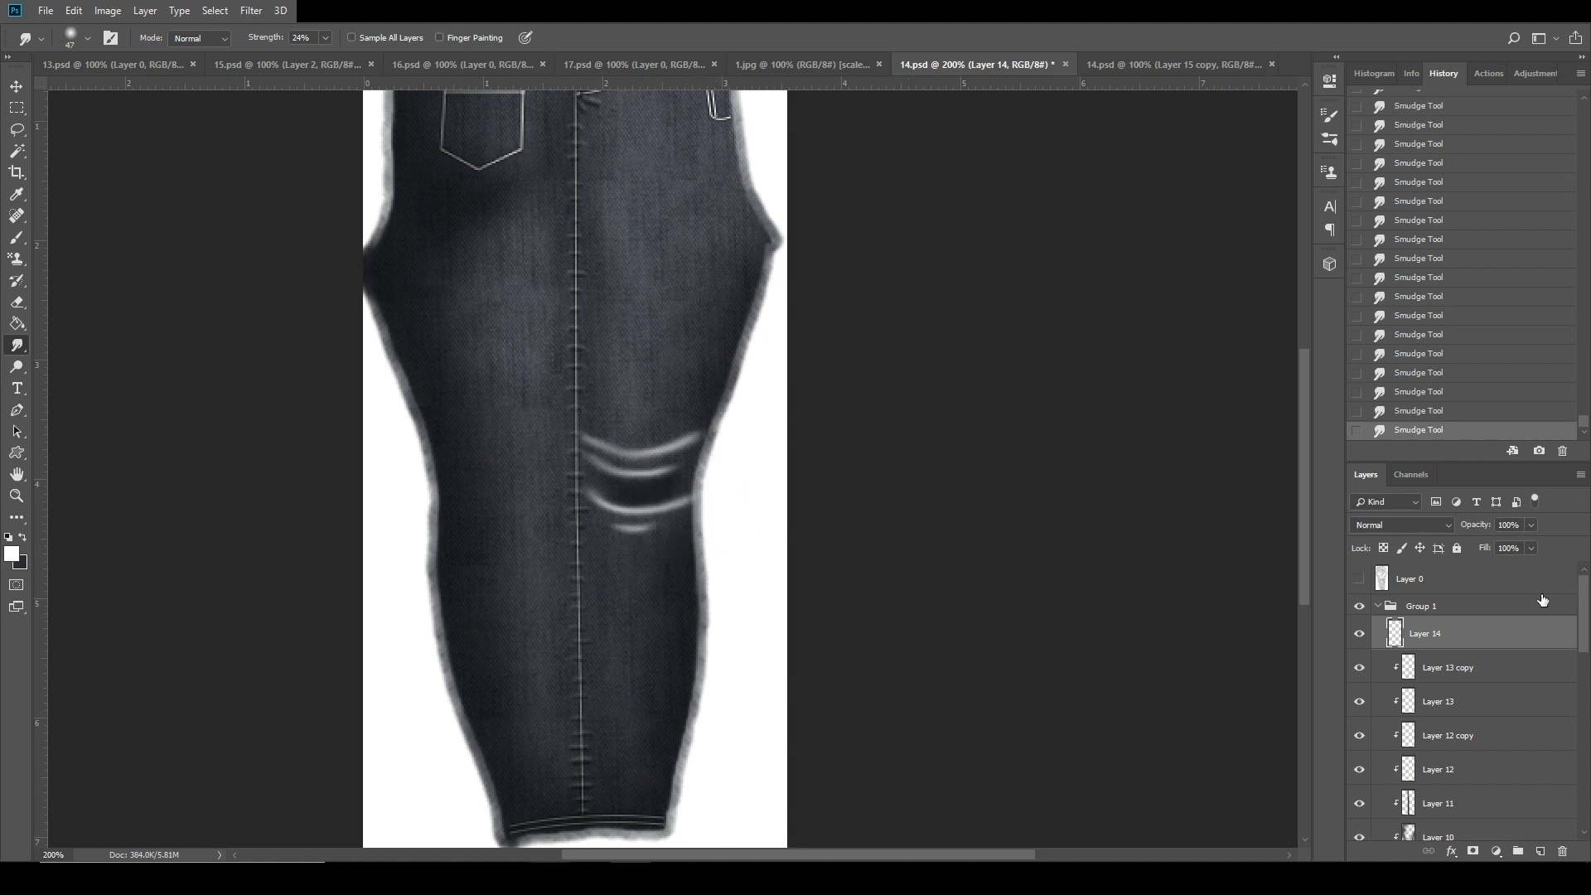
Set the blending mode of Layer 14 to Soft Light.
{"action": "right_click", "coordinate": [1461, 639]}
{"action": "left_click", "coordinate": [1453, 524]}
{"action": "left_click", "coordinate": [1454, 524]}
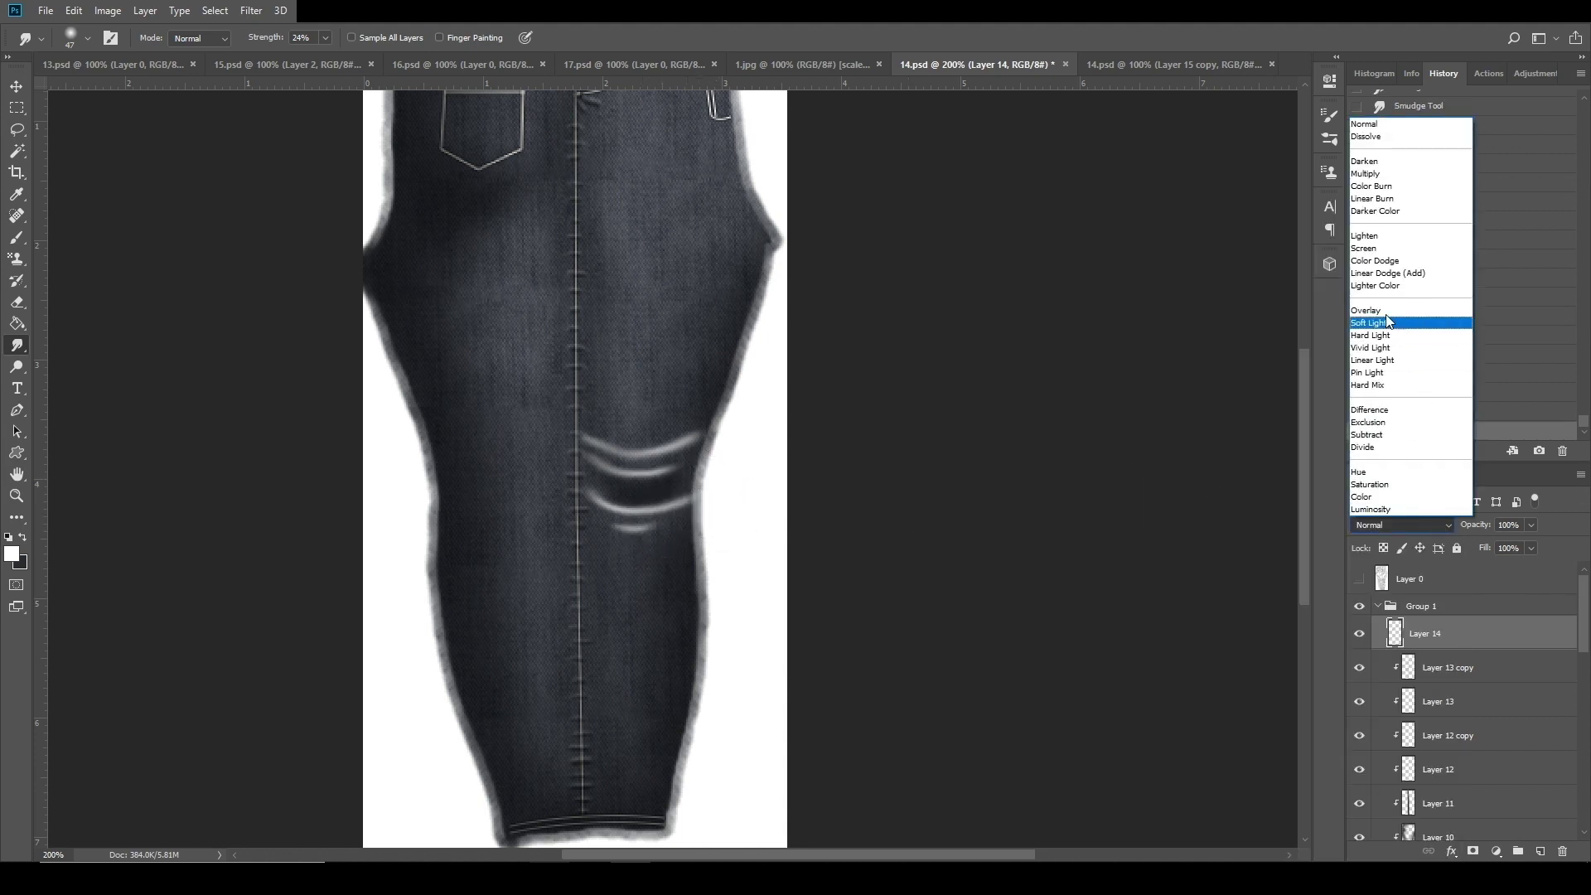
{"action": "left_click", "coordinate": [1389, 324]}
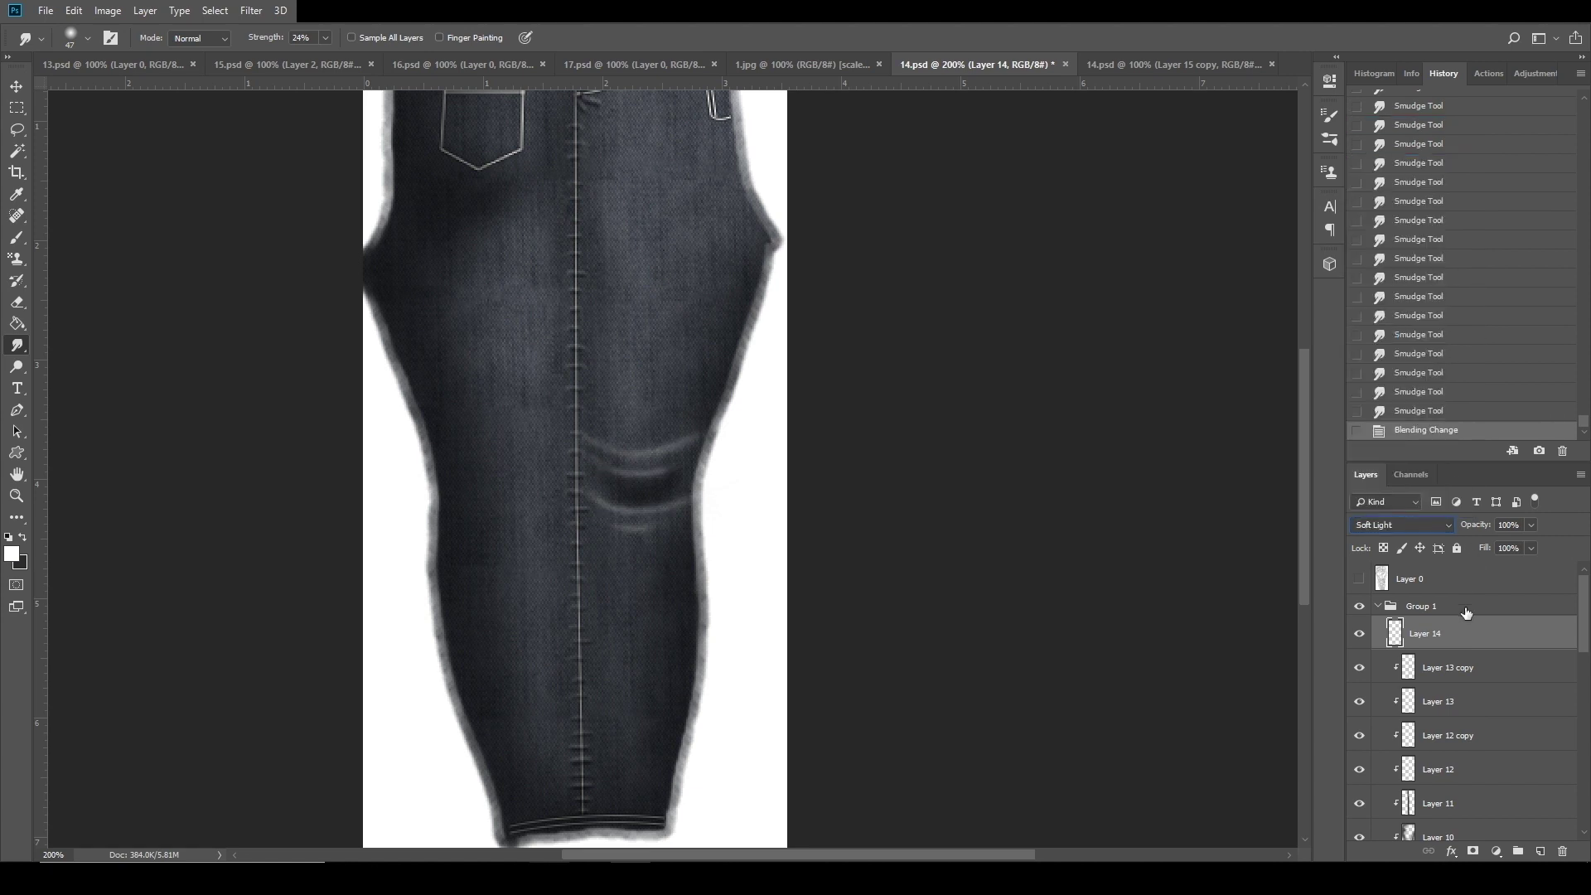
Duplicate Layer 14 and invert the colours of the copy.
{"action": "right_click", "coordinate": [1465, 632]}
{"action": "left_click", "coordinate": [1349, 285]}
{"action": "left_click", "coordinate": [929, 244]}
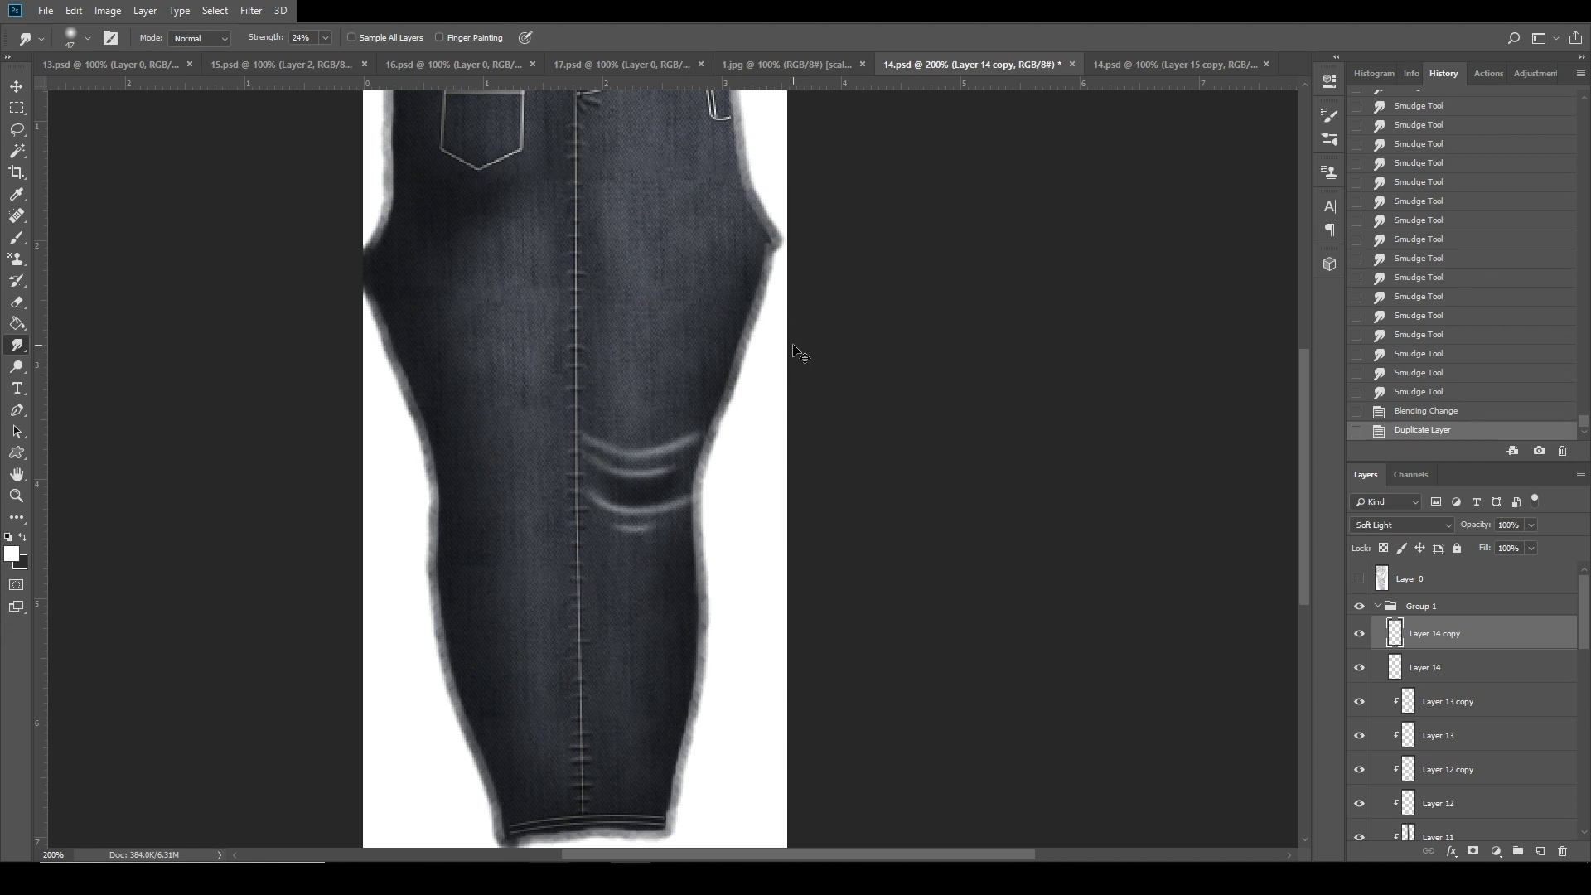
{"action": "key", "text": "ctrl+i"}
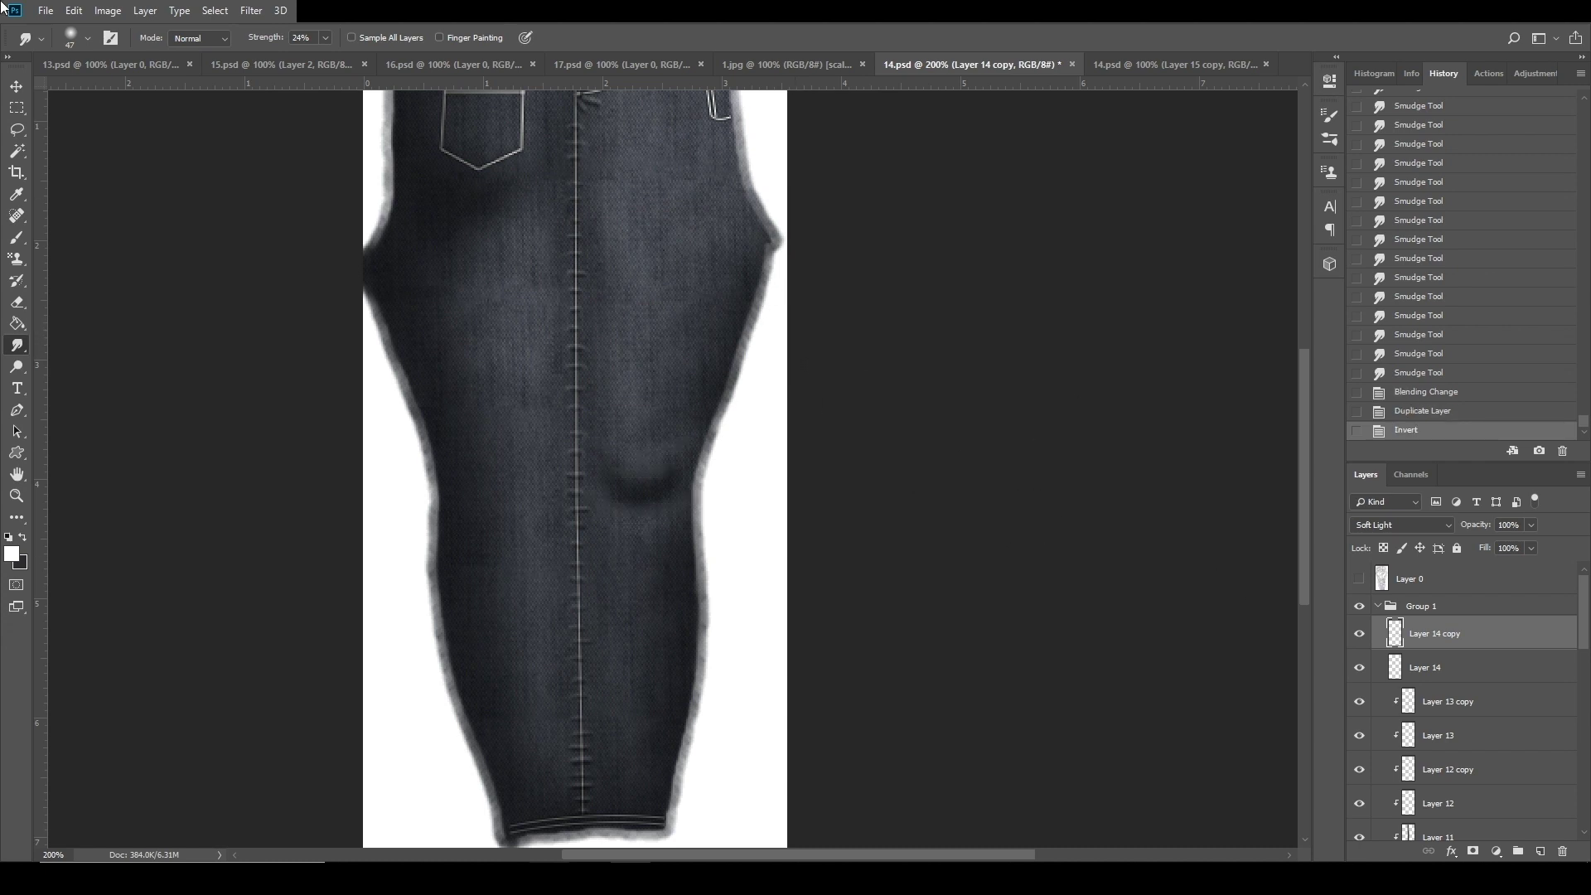
Nudge the inverted fold copy a few pixels down from the white folds to form their shadows.
{"action": "left_click", "coordinate": [18, 84]}
{"action": "key", "text": "Down"}
{"action": "key", "text": "Down"}
{"action": "key", "text": "Down"}
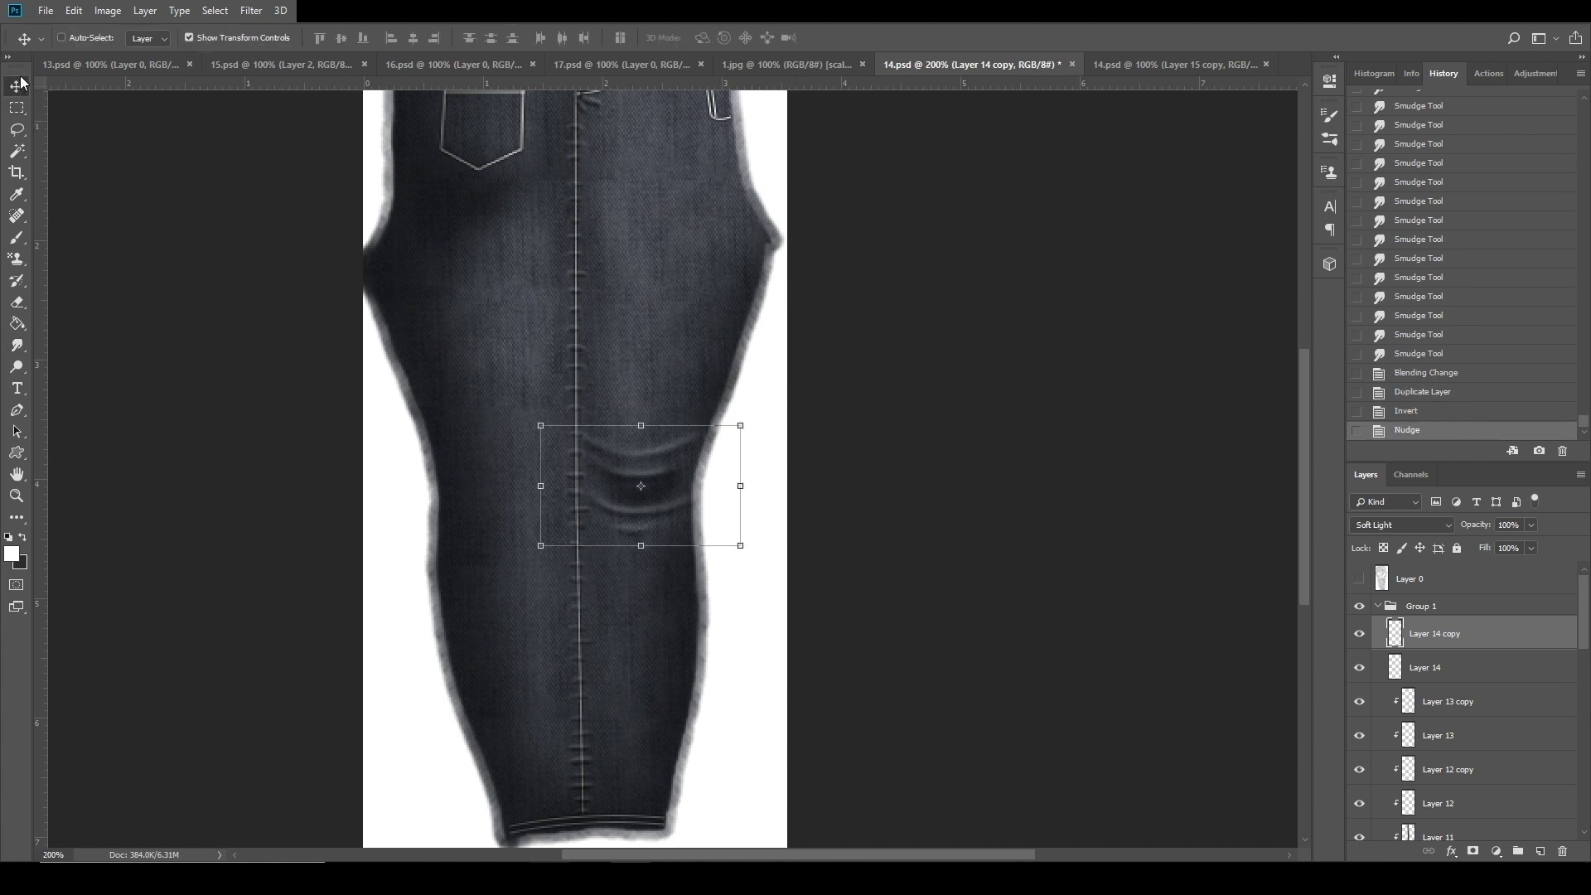
{"action": "key", "text": "Down"}
Merge Layer 14 with its inverted copy and set the merged layer's blending mode to Soft Light.
{"action": "left_click", "coordinate": [1461, 674], "text": "shift"}
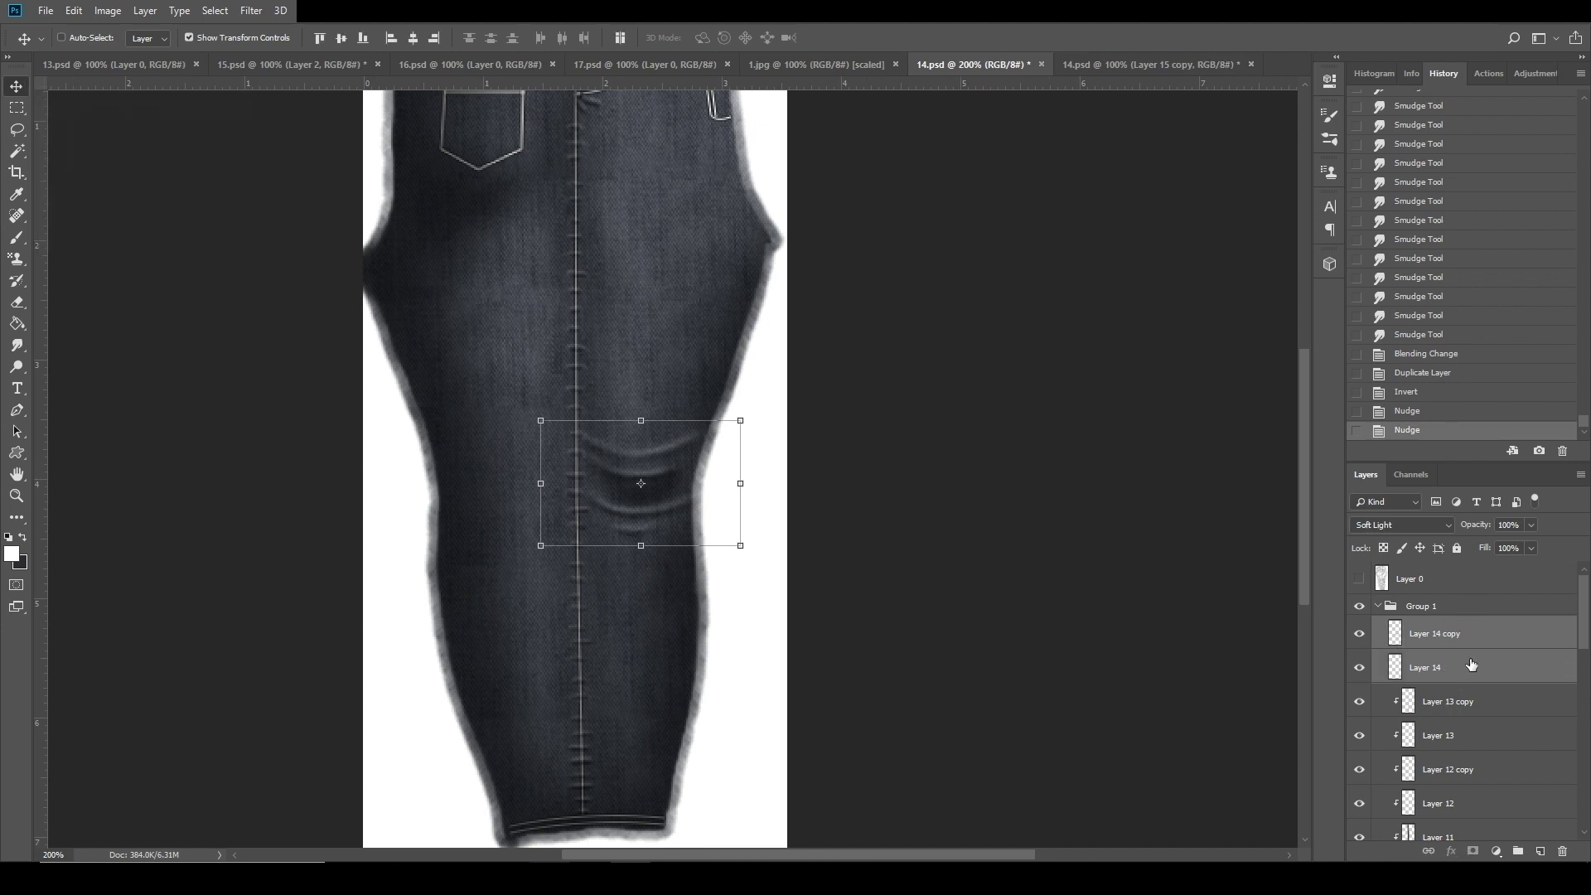
{"action": "right_click", "coordinate": [1462, 673]}
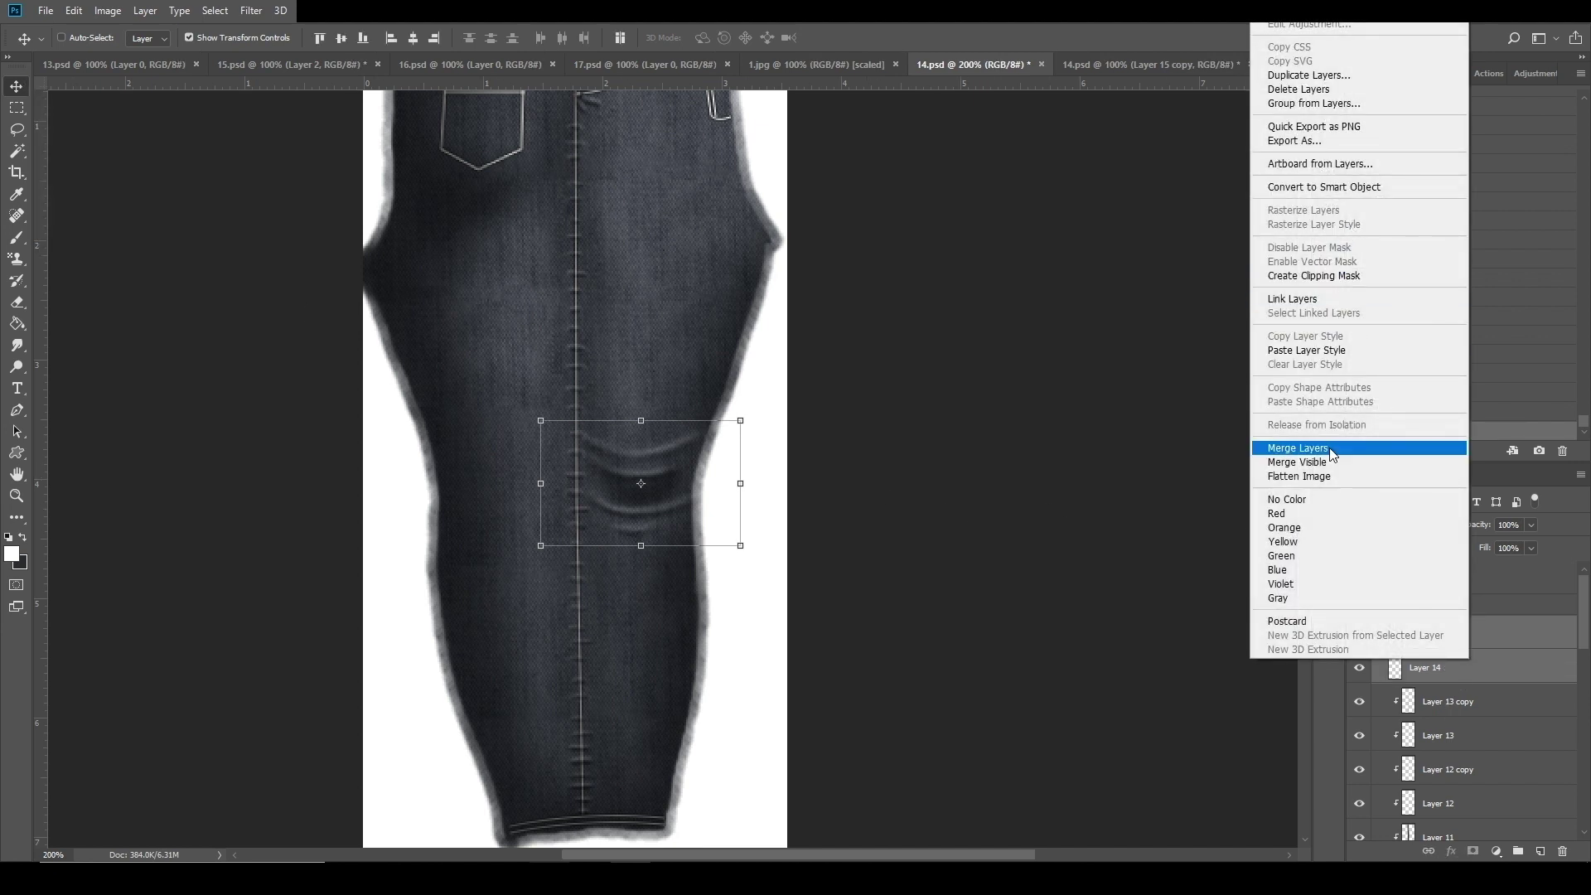
{"action": "left_click", "coordinate": [1298, 447]}
{"action": "left_click", "coordinate": [1400, 525]}
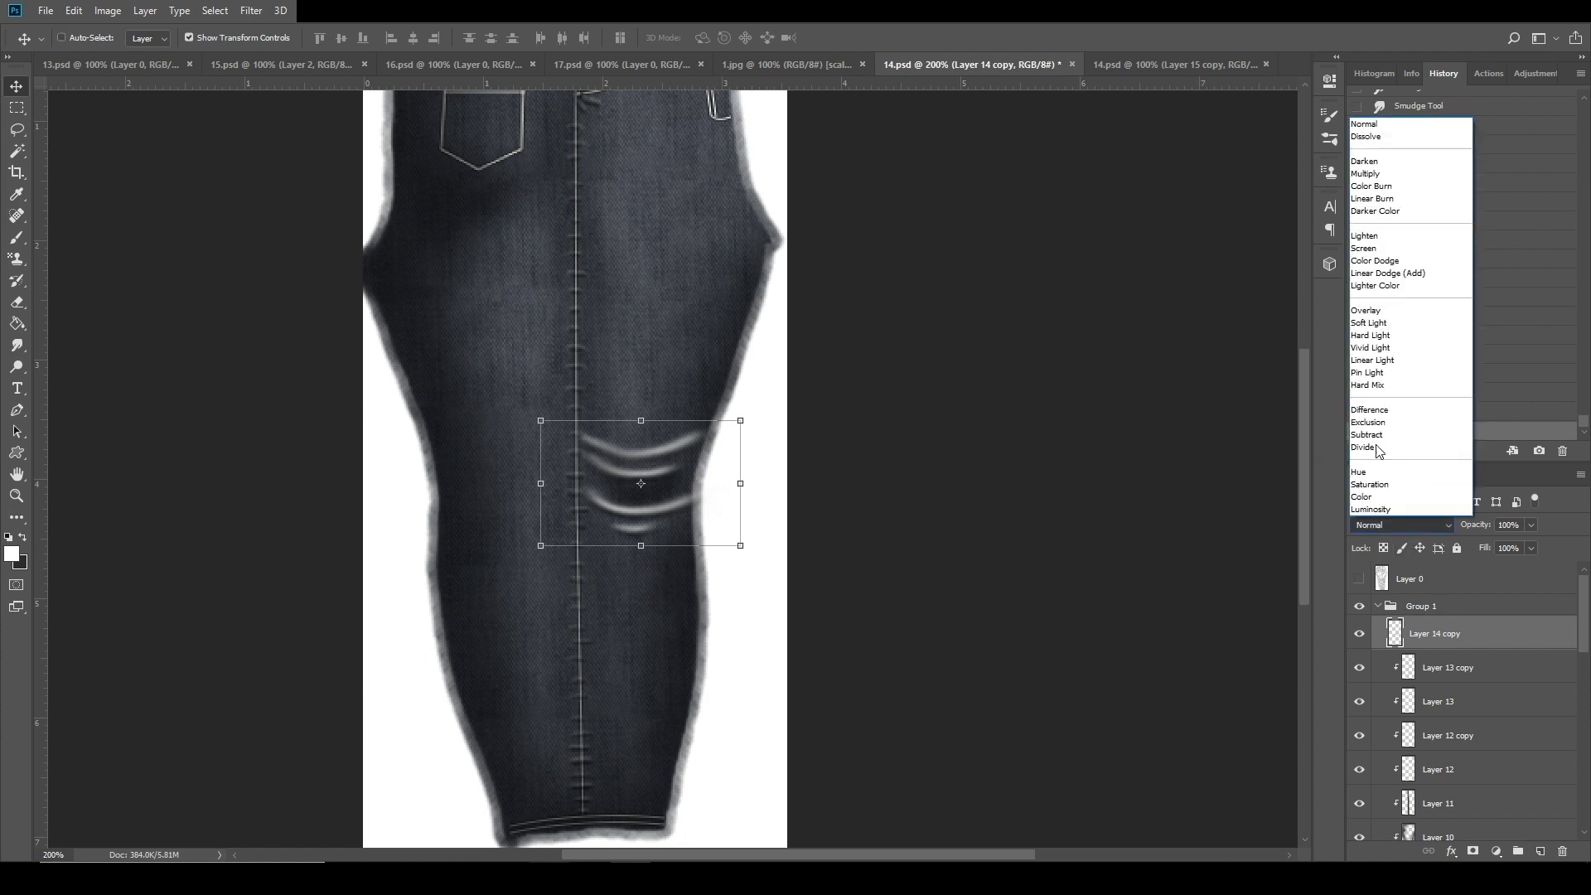
{"action": "left_click", "coordinate": [1384, 329]}
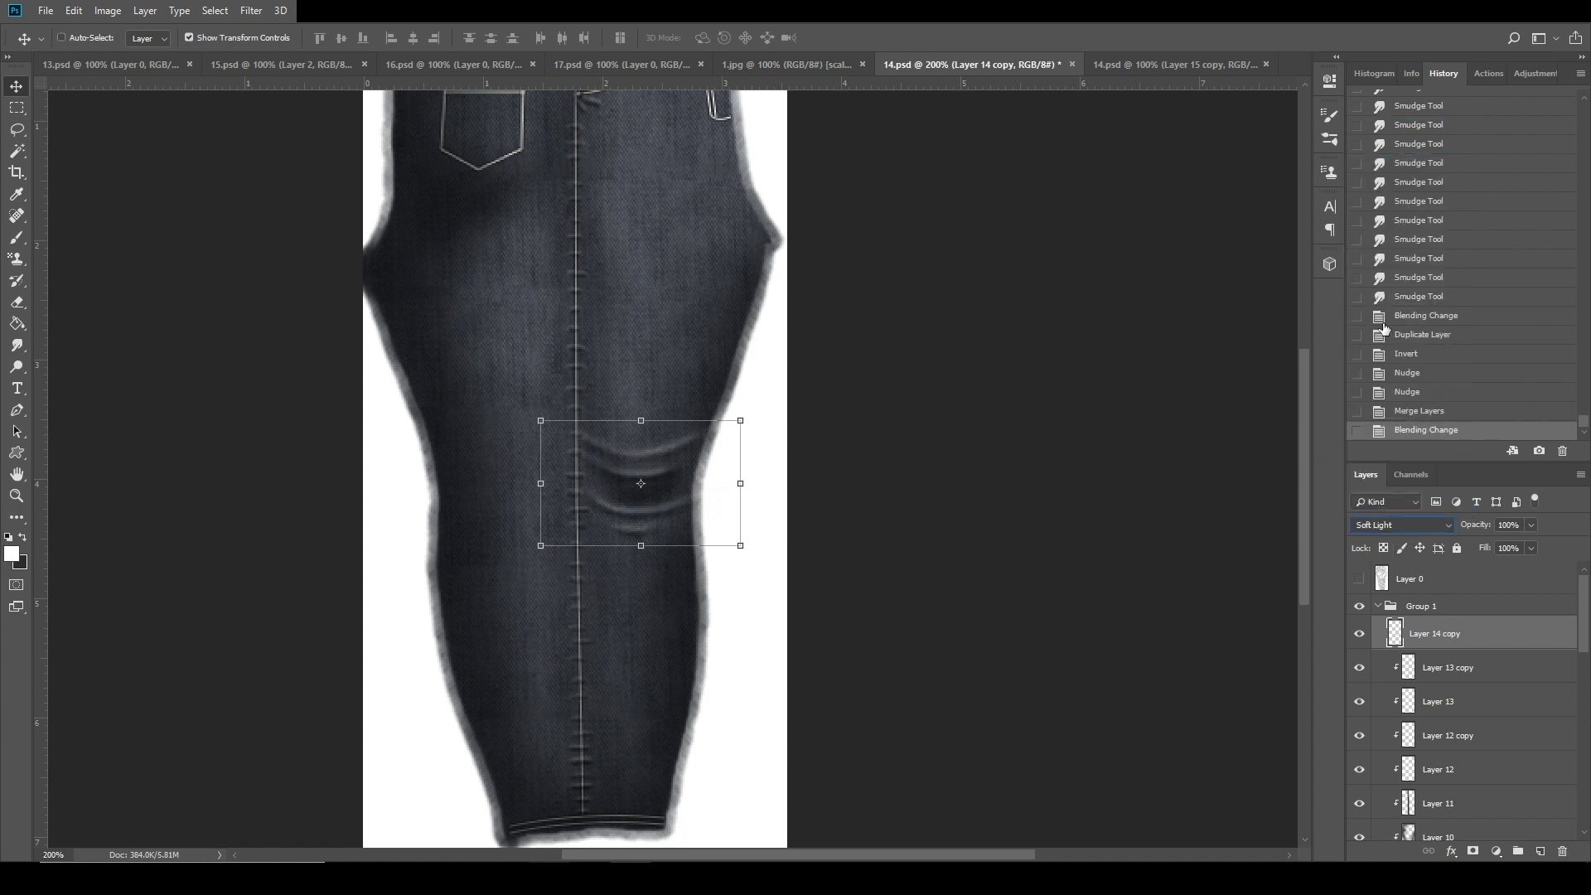
Place a horizontally flipped duplicate of the merged fold layer over the left knee.
{"action": "right_click", "coordinate": [1487, 635]}
{"action": "left_click", "coordinate": [1362, 283]}
{"action": "left_click", "coordinate": [928, 245]}
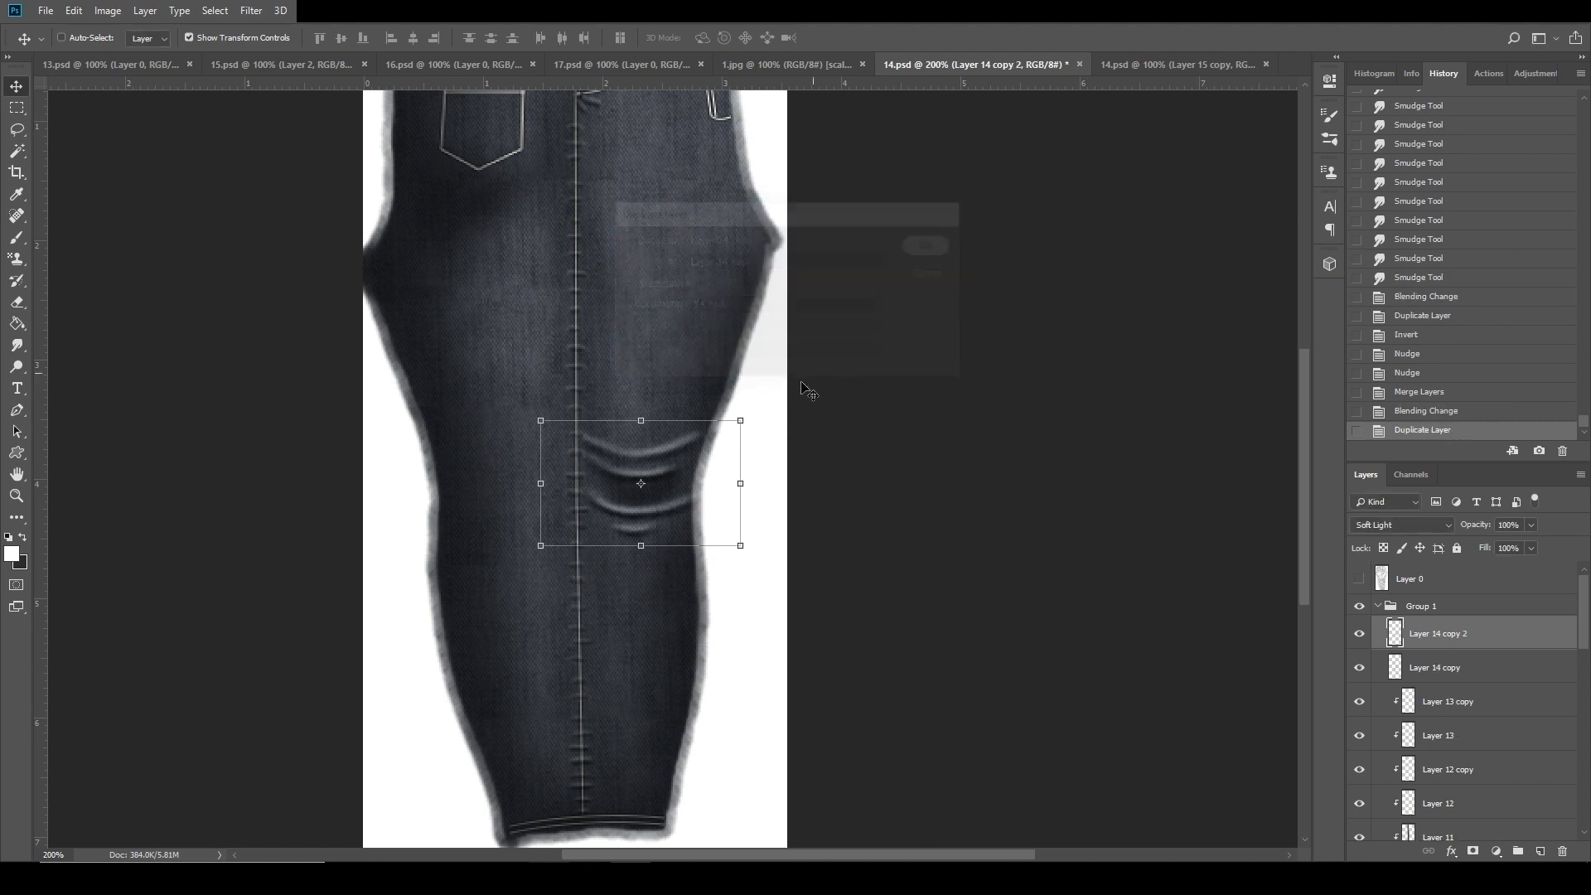
{"action": "right_click", "coordinate": [744, 456]}
{"action": "key", "text": "Escape"}
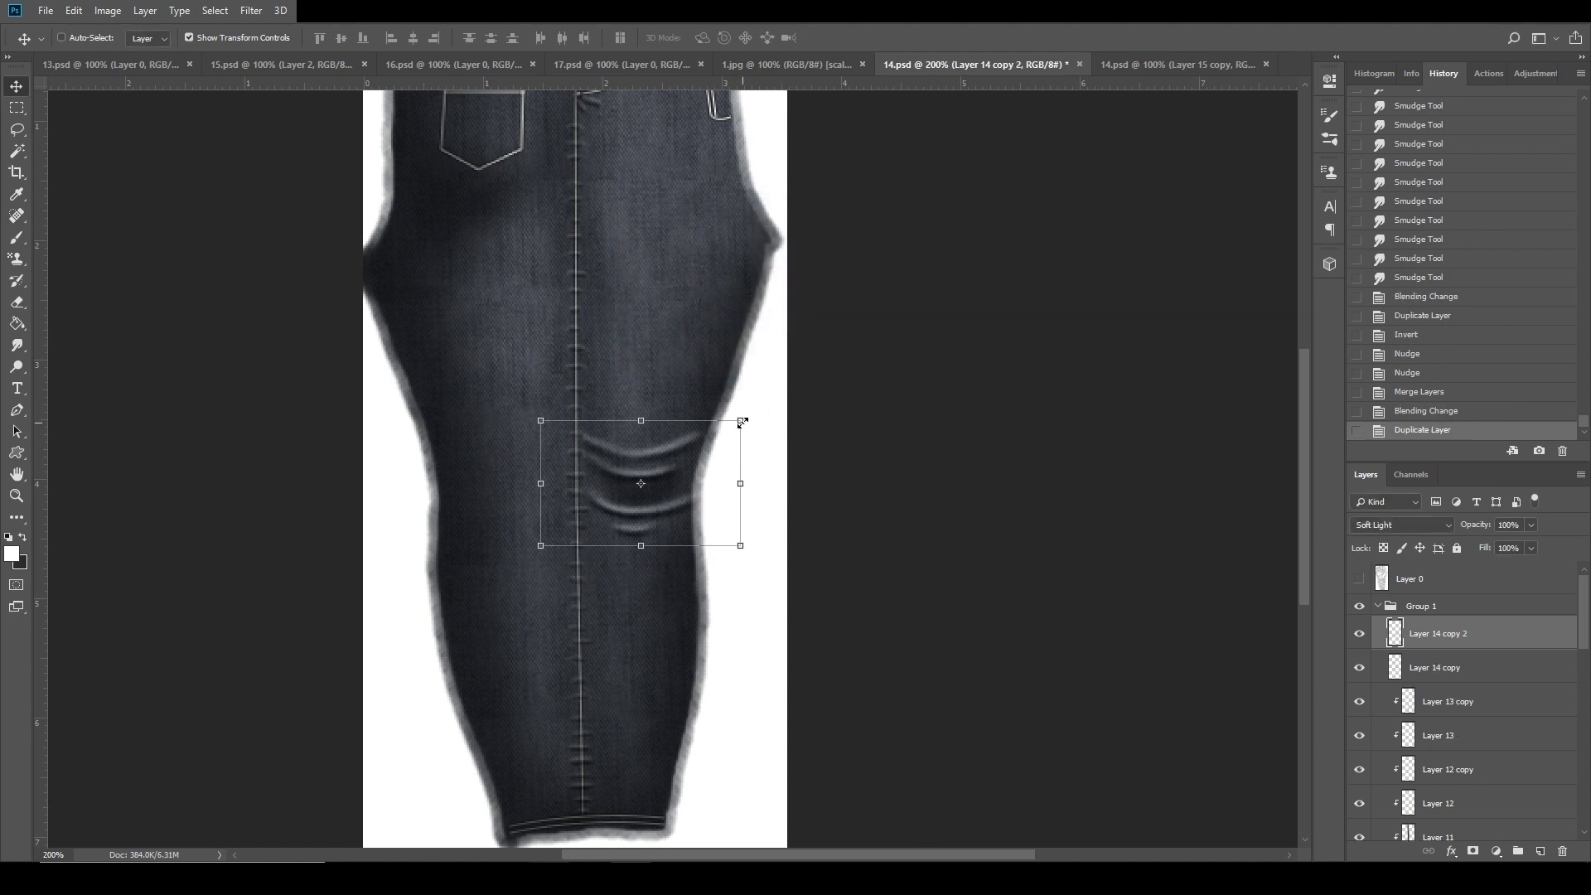
{"action": "left_click", "coordinate": [741, 424]}
{"action": "right_click", "coordinate": [744, 424]}
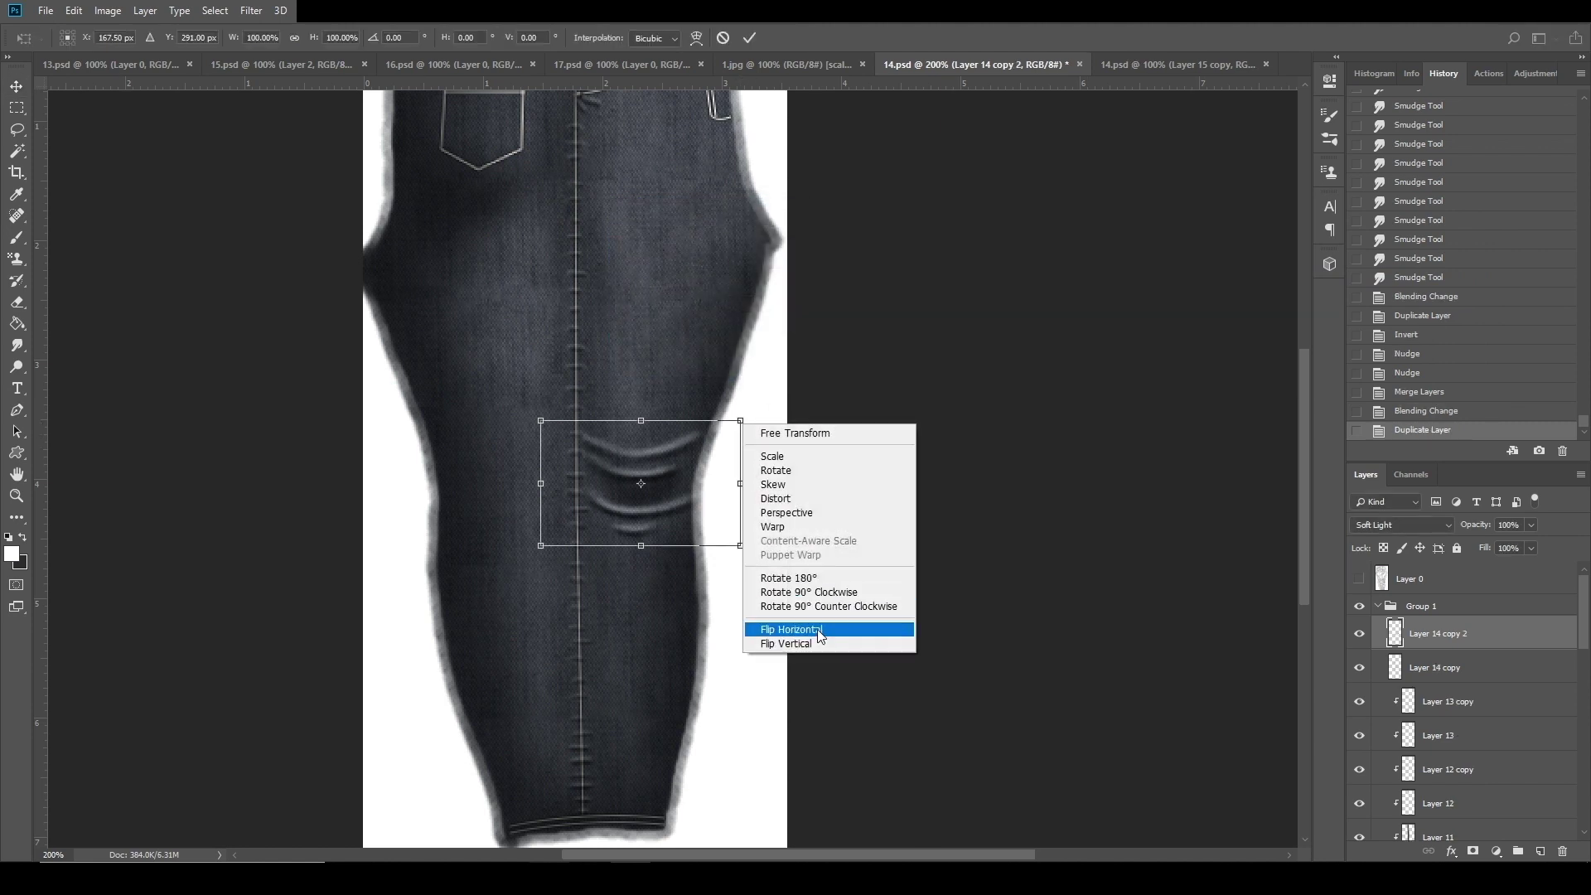
{"action": "left_click", "coordinate": [820, 629]}
{"action": "left_click_drag", "start_coordinate": [684, 515], "coordinate": [545, 511]}
{"action": "left_click", "coordinate": [749, 37]}
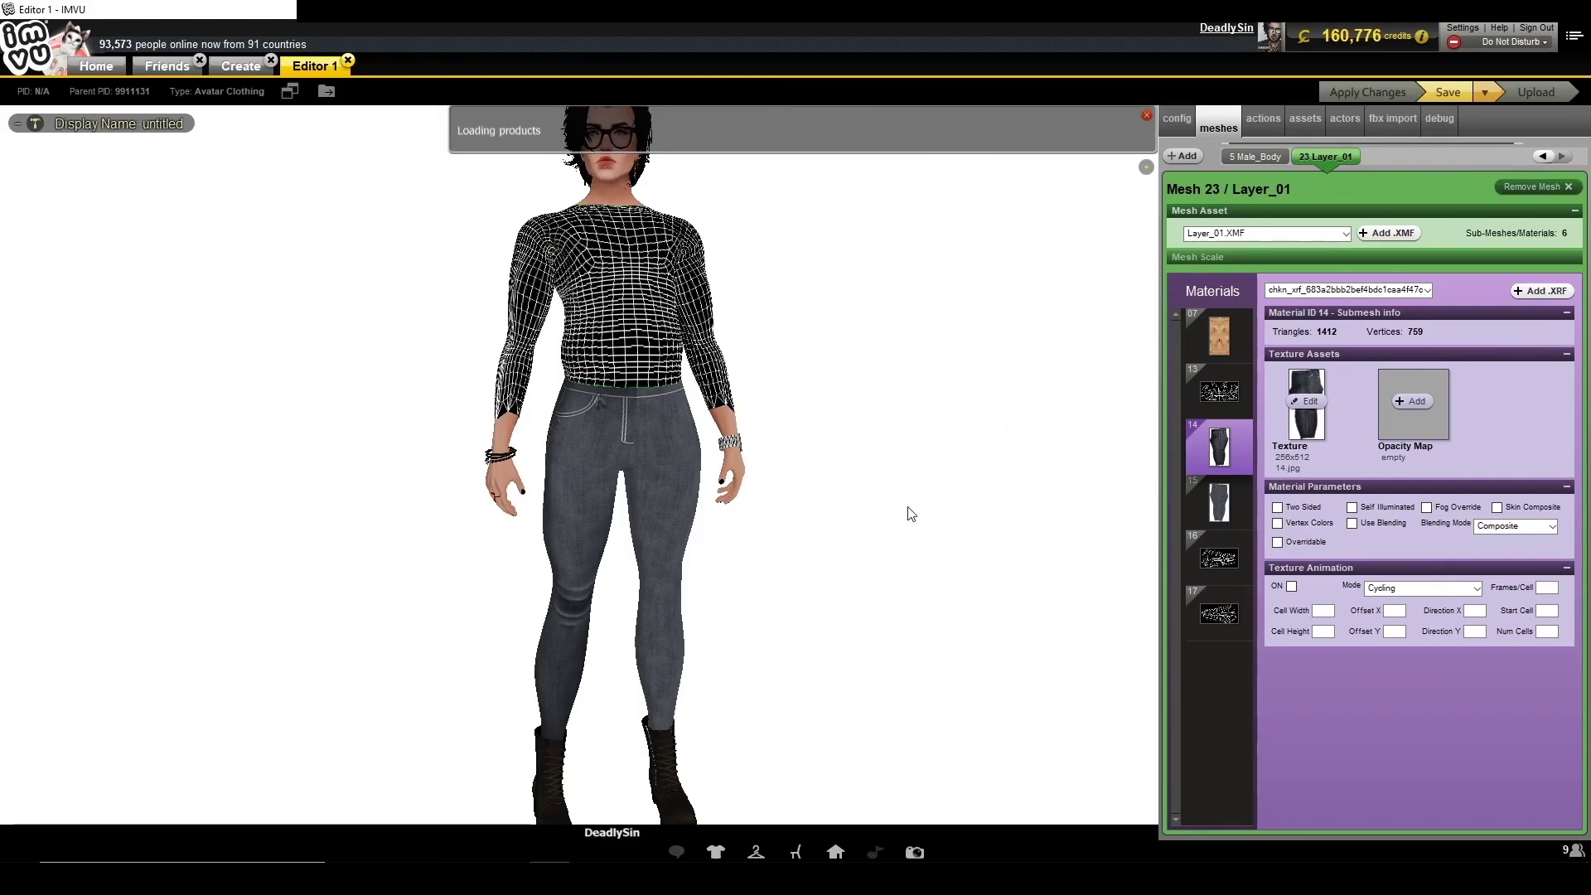
Switch to the IMVU editor and examine the jeans texture on the avatar from several angles and distances.
{"action": "left_click_drag", "start_coordinate": [700, 604], "coordinate": [771, 604]}
{"action": "scroll", "coordinate": [803, 596], "scroll_direction": "up", "scroll_amount": 2}
{"action": "scroll", "coordinate": [854, 603], "scroll_direction": "down", "scroll_amount": 4}
{"action": "scroll", "coordinate": [770, 598], "scroll_direction": "up", "scroll_amount": 2}
{"action": "left_click_drag", "start_coordinate": [1146, 504], "coordinate": [753, 568]}
{"action": "scroll", "coordinate": [865, 577], "scroll_direction": "up", "scroll_amount": 2}
{"action": "scroll", "coordinate": [753, 568], "scroll_direction": "up", "scroll_amount": 2}
{"action": "scroll", "coordinate": [758, 553], "scroll_direction": "down", "scroll_amount": 2}
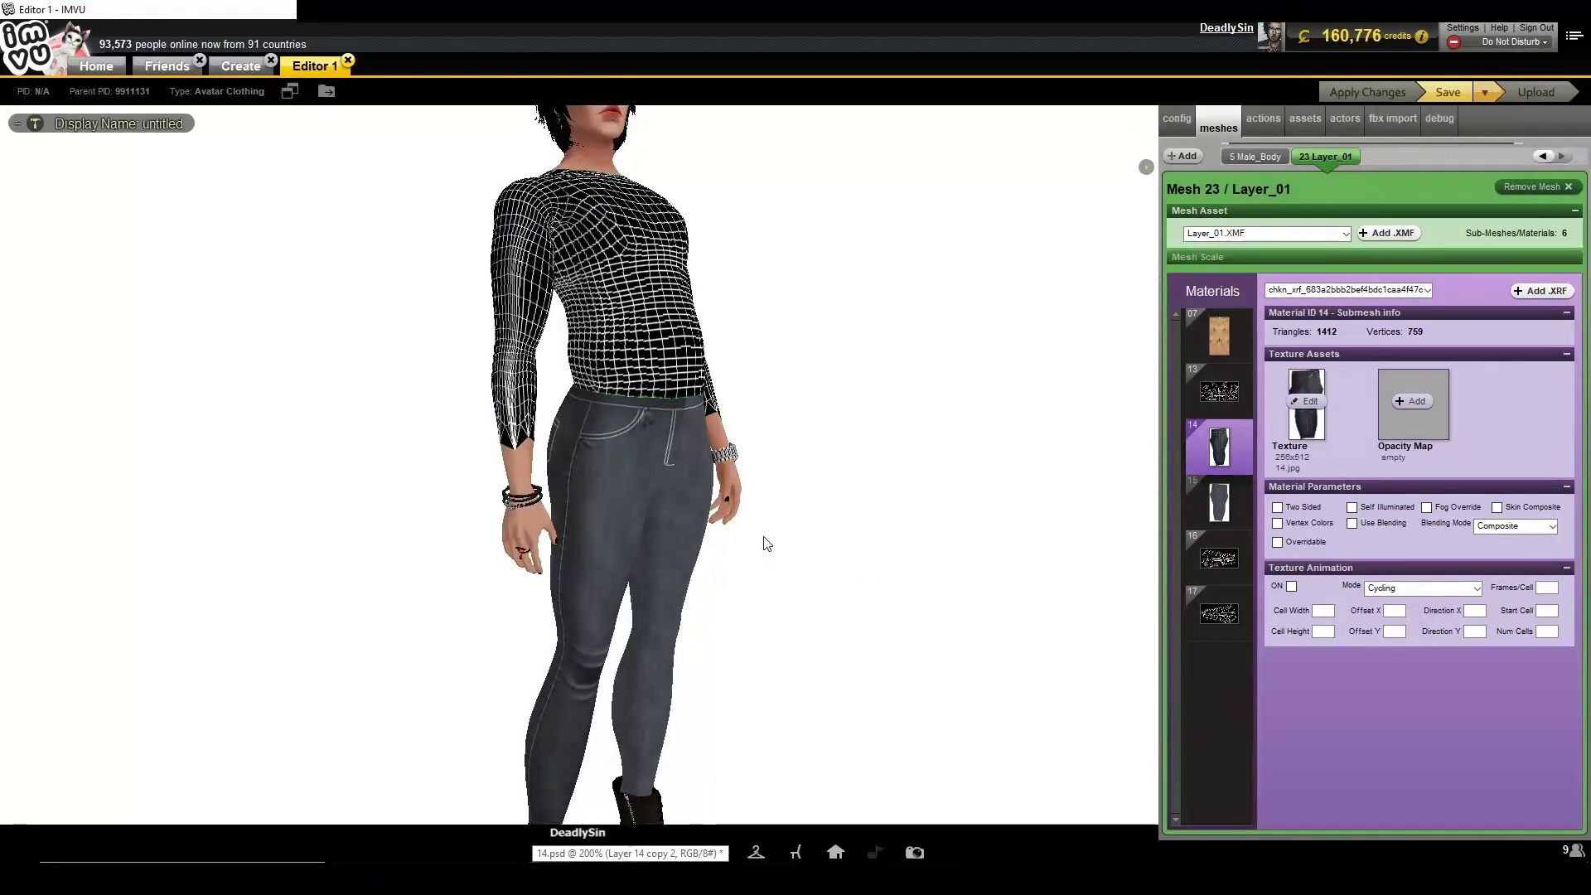
{"action": "left_click_drag", "start_coordinate": [916, 557], "coordinate": [871, 528]}
{"action": "scroll", "coordinate": [872, 529], "scroll_direction": "down", "scroll_amount": 3}
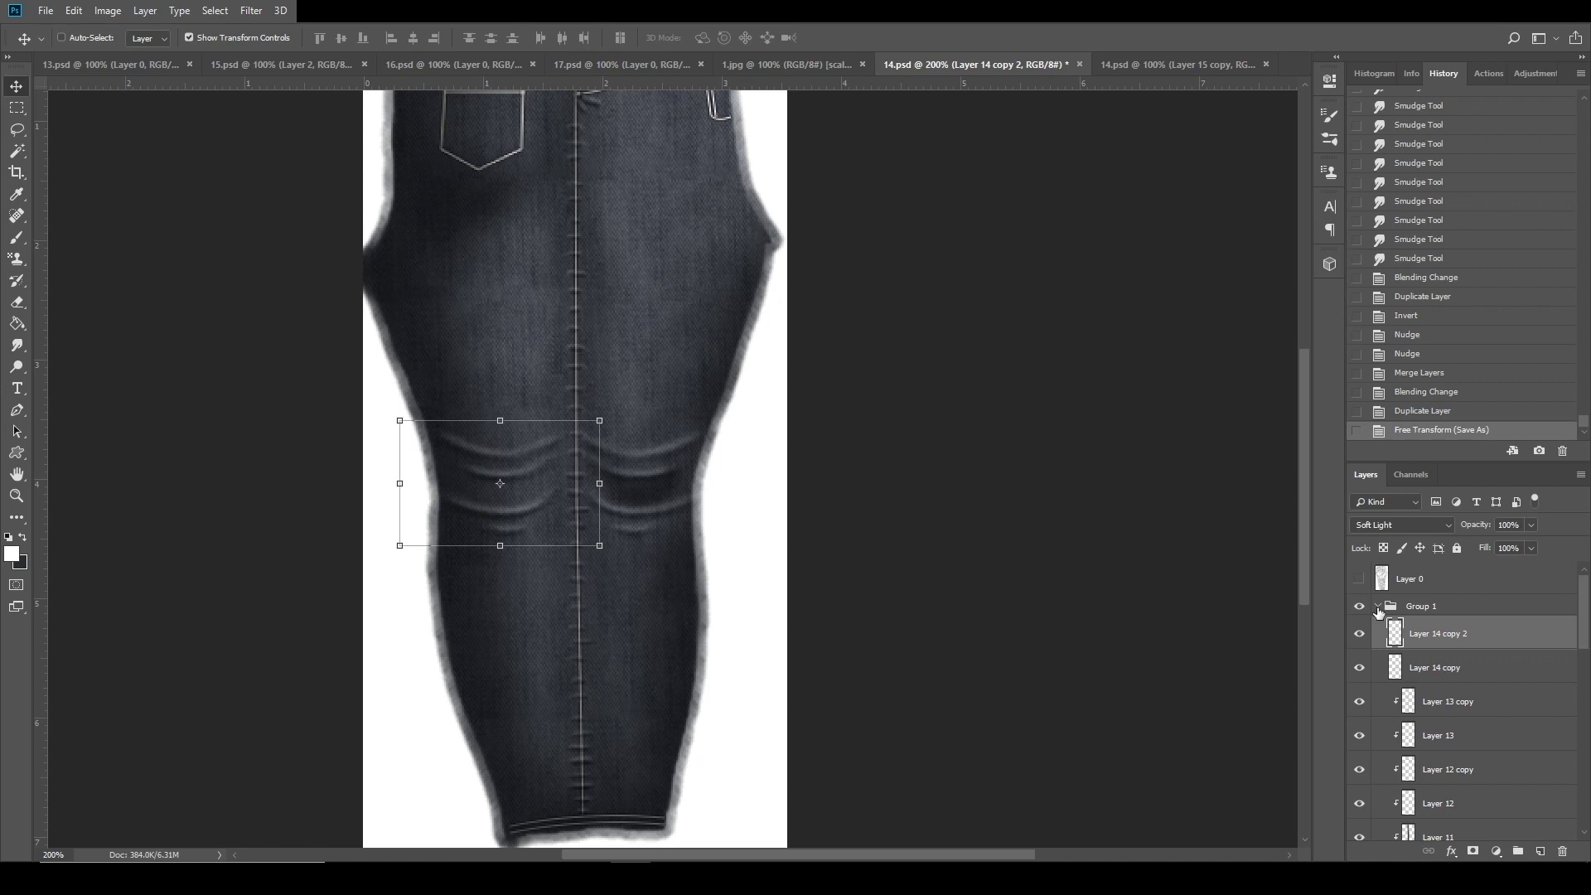
Duplicate Group 1, the group that holds all the jeans layers.
{"action": "left_click", "coordinate": [1416, 611]}
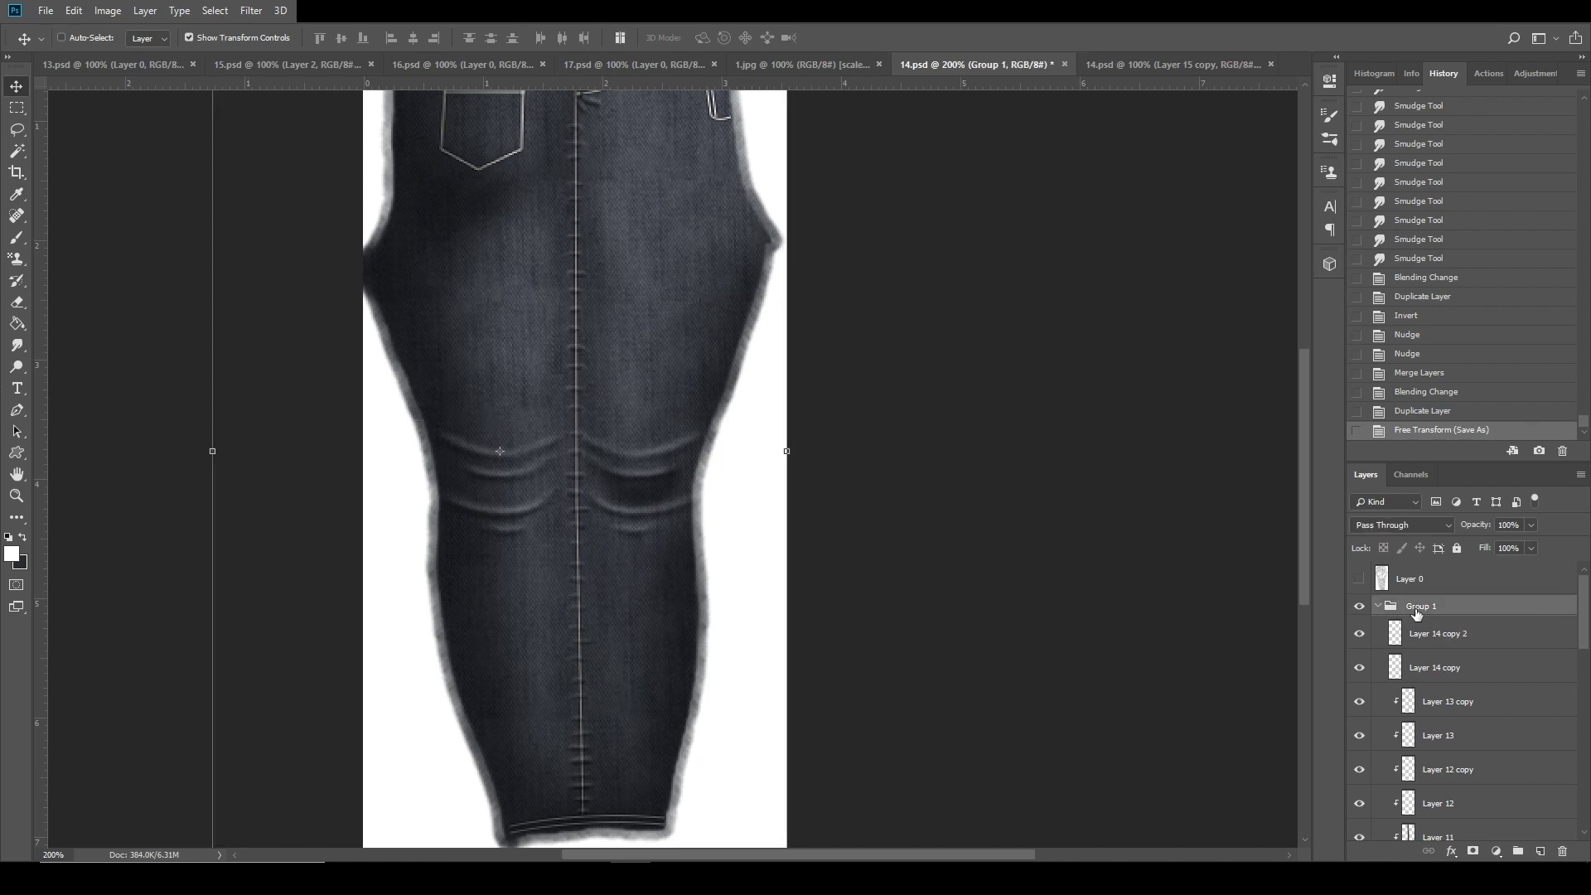
{"action": "left_click", "coordinate": [1378, 607]}
{"action": "key", "text": "z"}
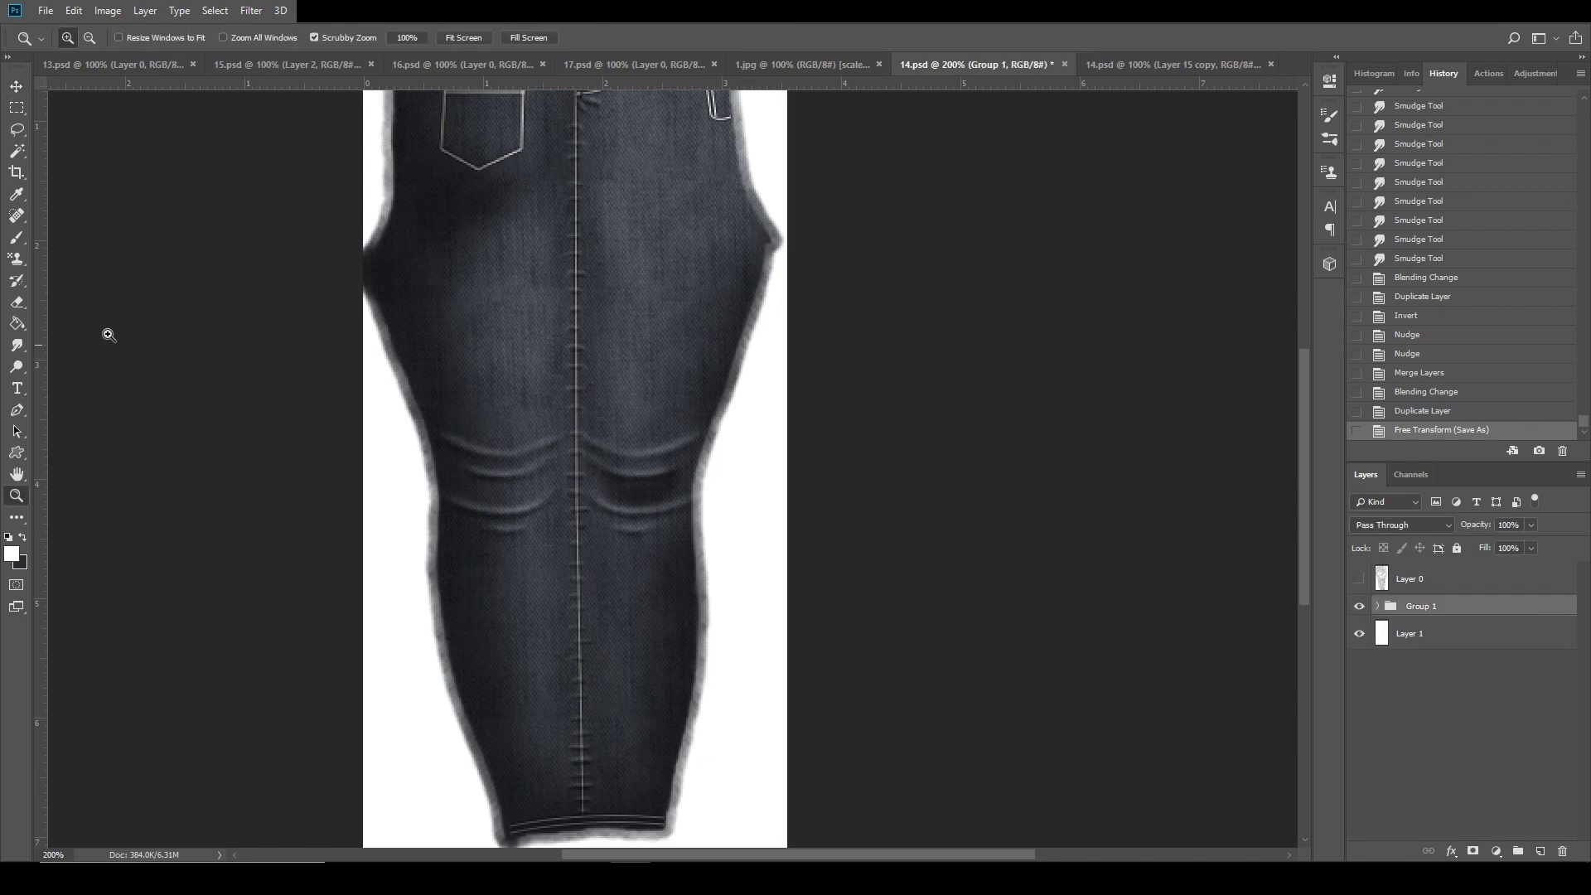
{"action": "left_click", "coordinate": [788, 390], "text": "alt"}
{"action": "right_click", "coordinate": [1436, 606]}
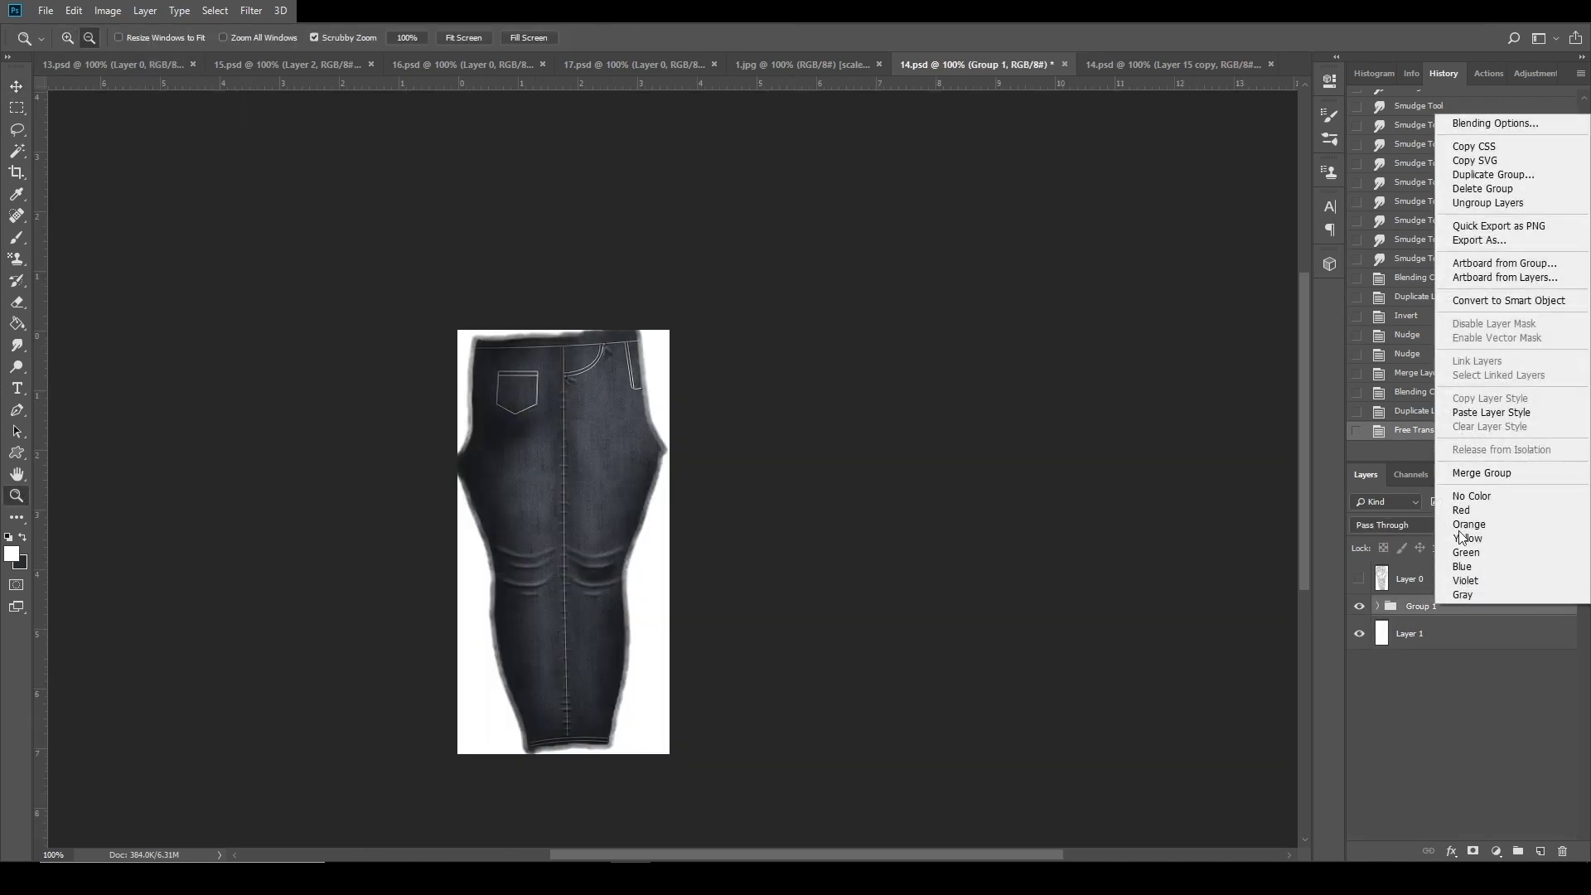
{"action": "left_click", "coordinate": [1493, 174]}
{"action": "key", "text": "Return"}
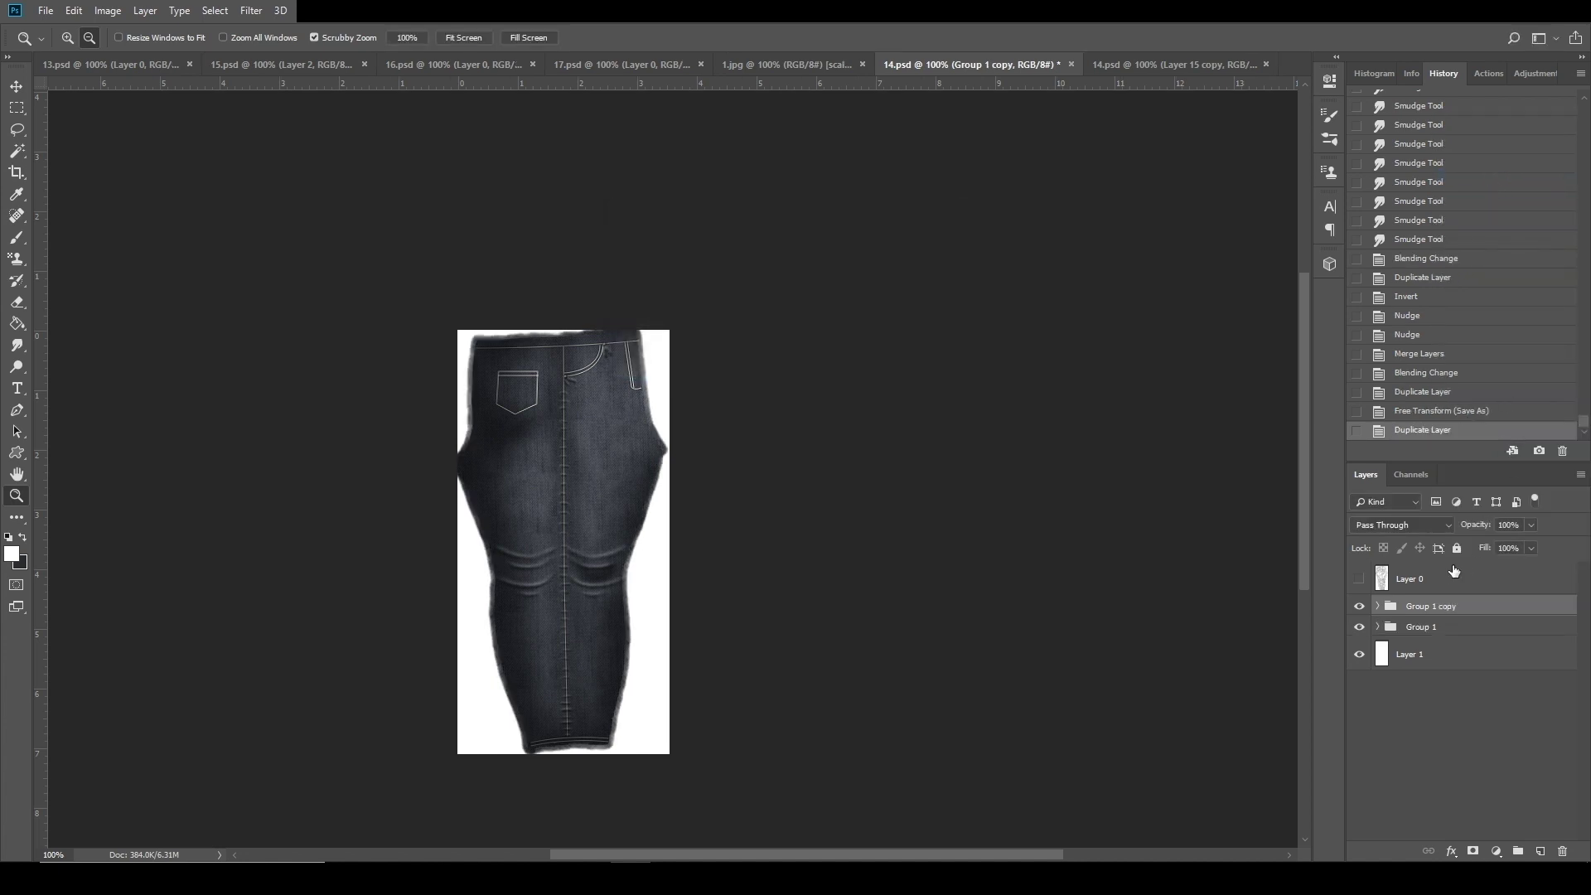
Merge the Group 1 copy into one layer and apply Smart Sharpen with a 221% amount and 0.8 px radius.
{"action": "right_click", "coordinate": [1435, 609]}
{"action": "left_click", "coordinate": [1483, 477]}
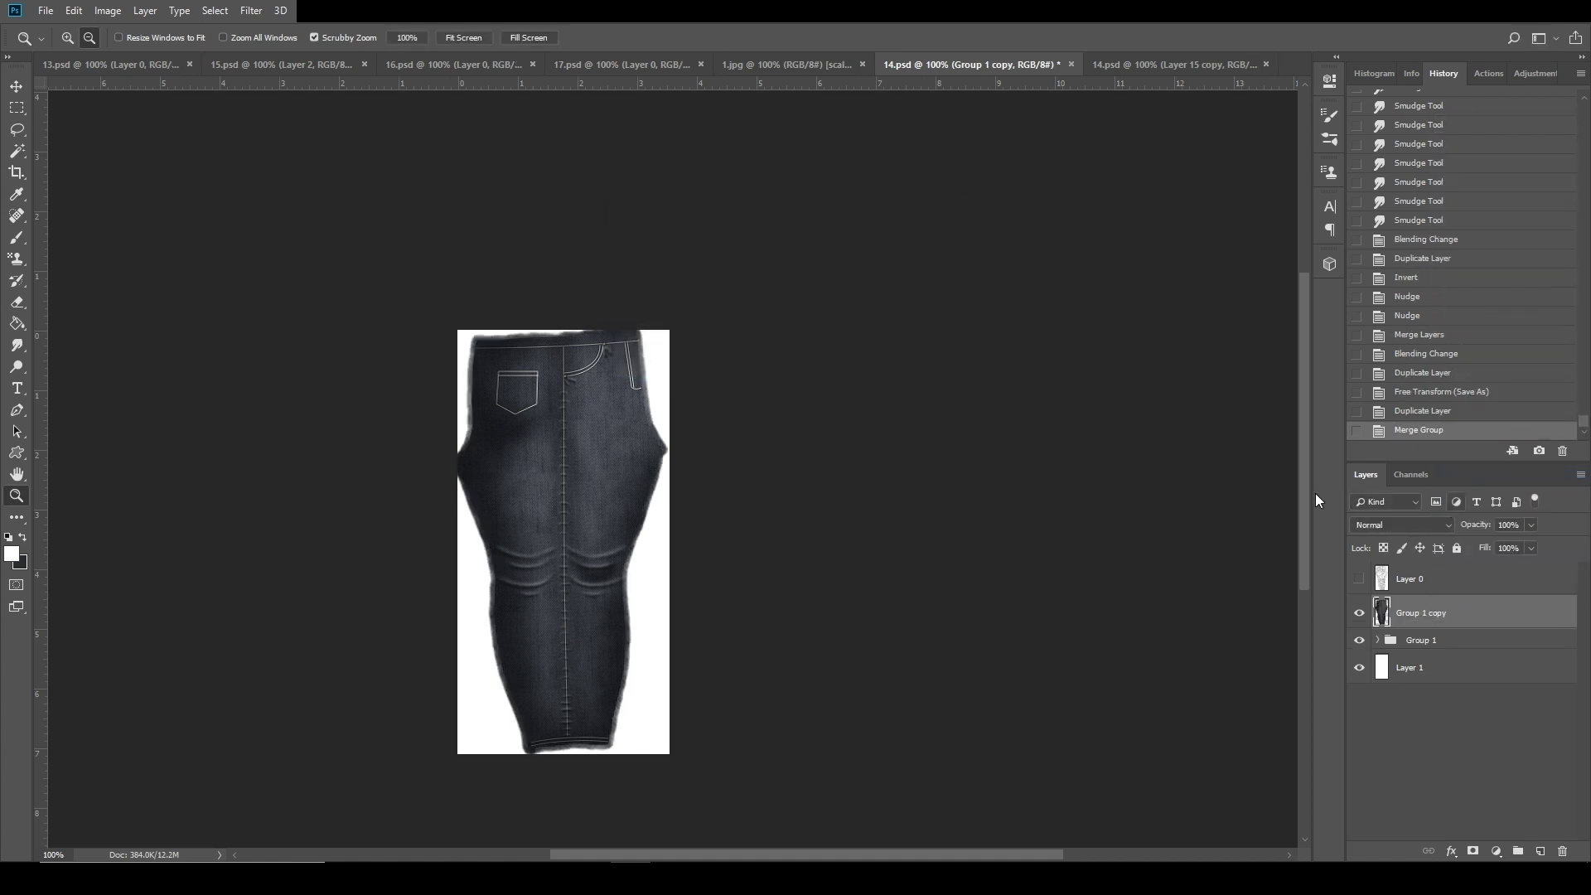
{"action": "left_click", "coordinate": [253, 10]}
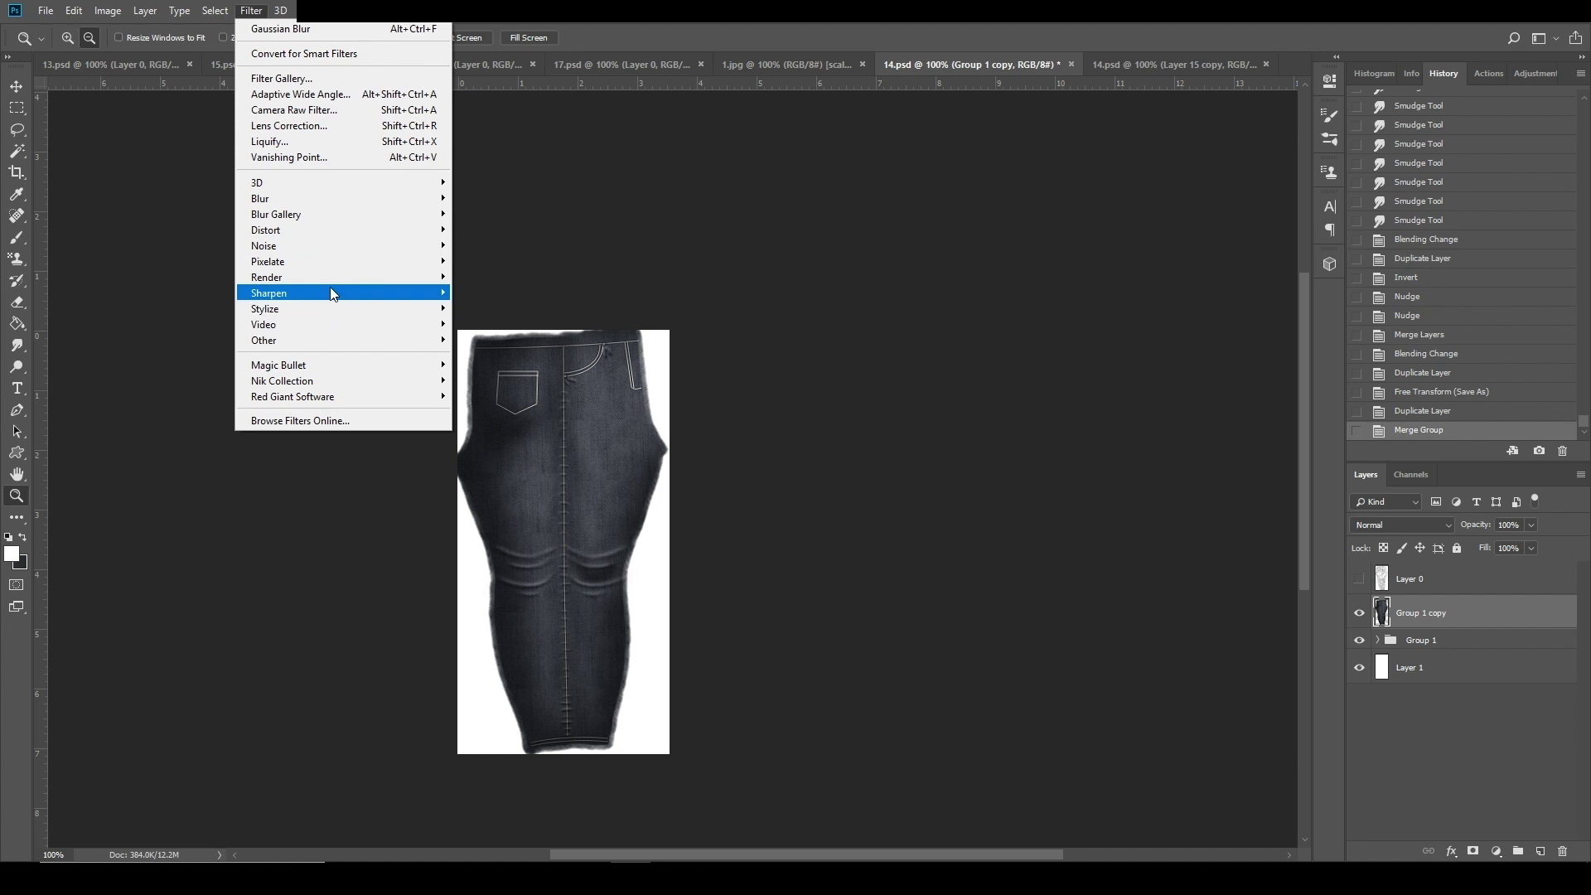
{"action": "mouse_move", "coordinate": [333, 296]}
{"action": "left_click", "coordinate": [497, 354]}
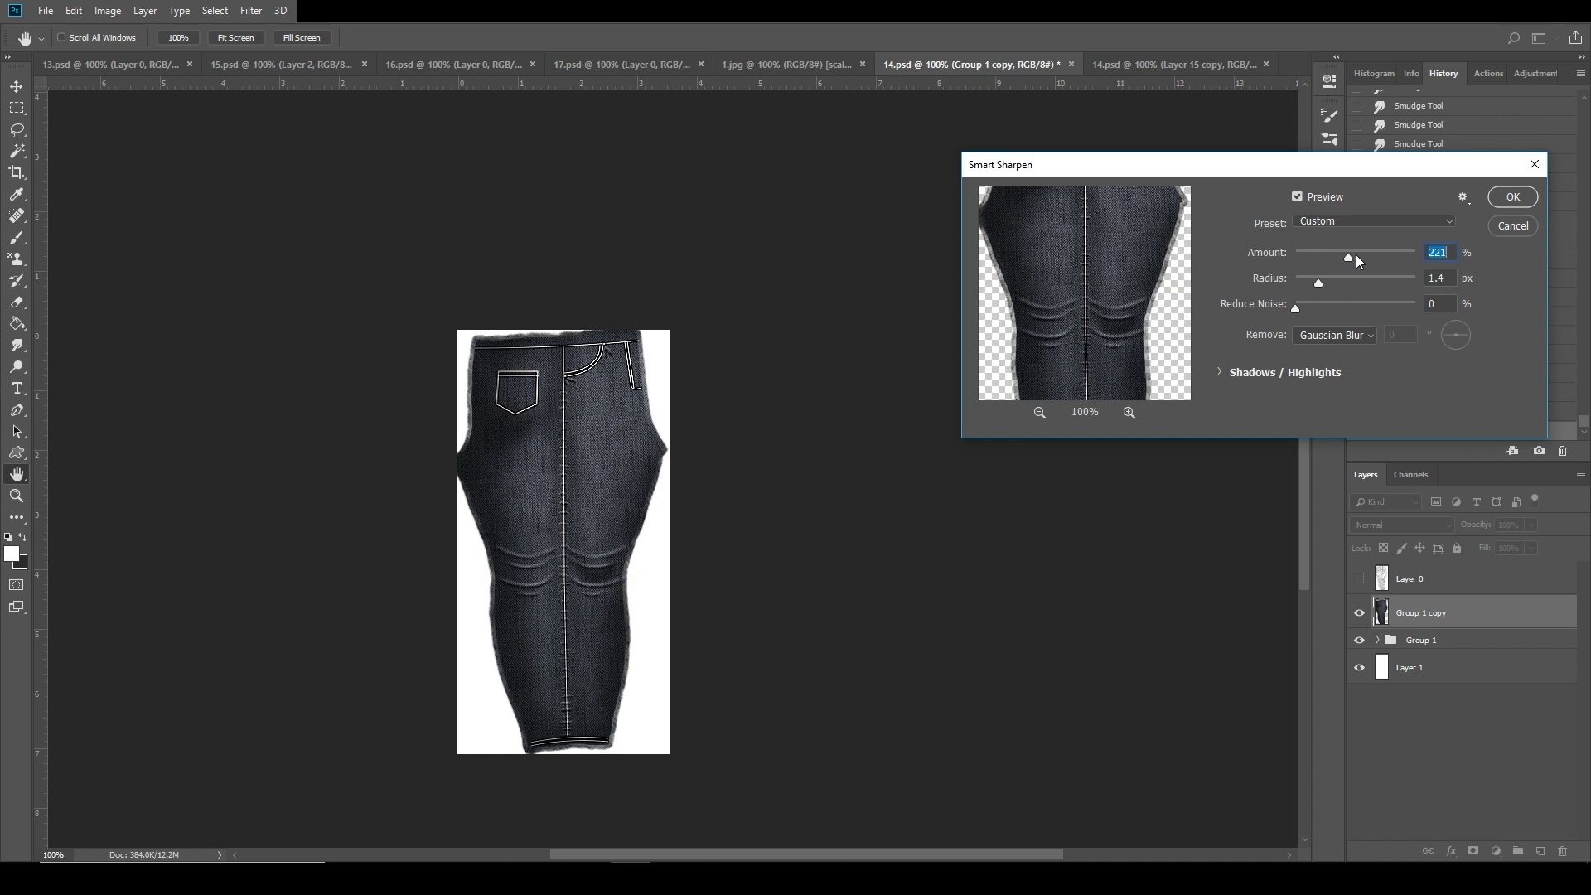
{"action": "left_click_drag", "start_coordinate": [1304, 307], "coordinate": [1268, 313]}
{"action": "left_click", "coordinate": [1512, 196]}
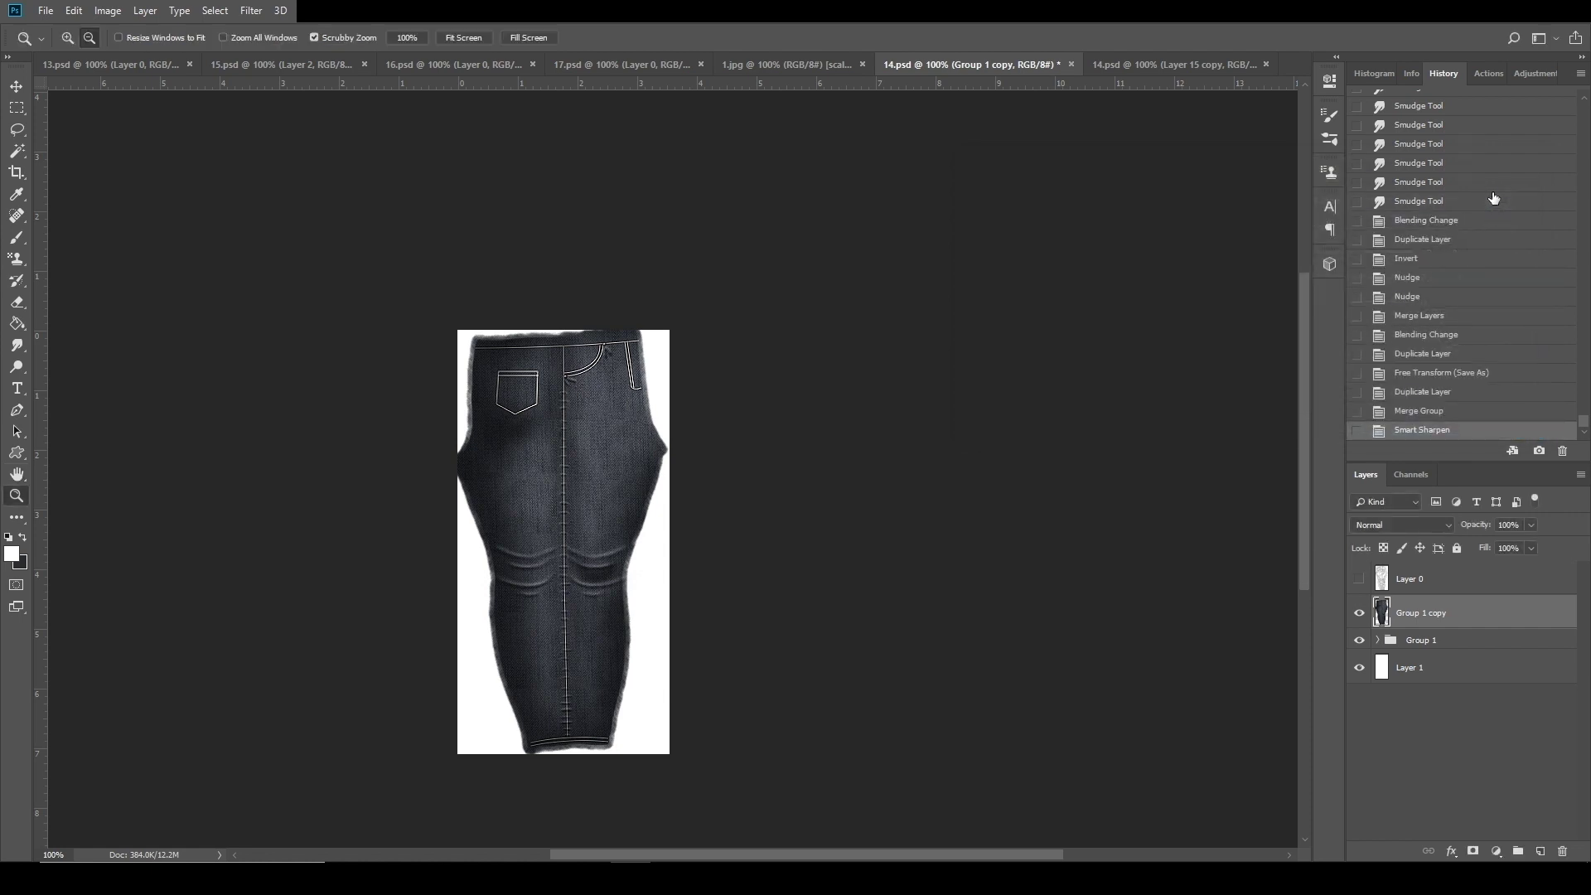
Select the entire canvas on the sharpened jeans layer and copy it.
{"action": "left_click", "coordinate": [26, 151]}
{"action": "right_click", "coordinate": [571, 385]}
{"action": "left_click", "coordinate": [655, 505]}
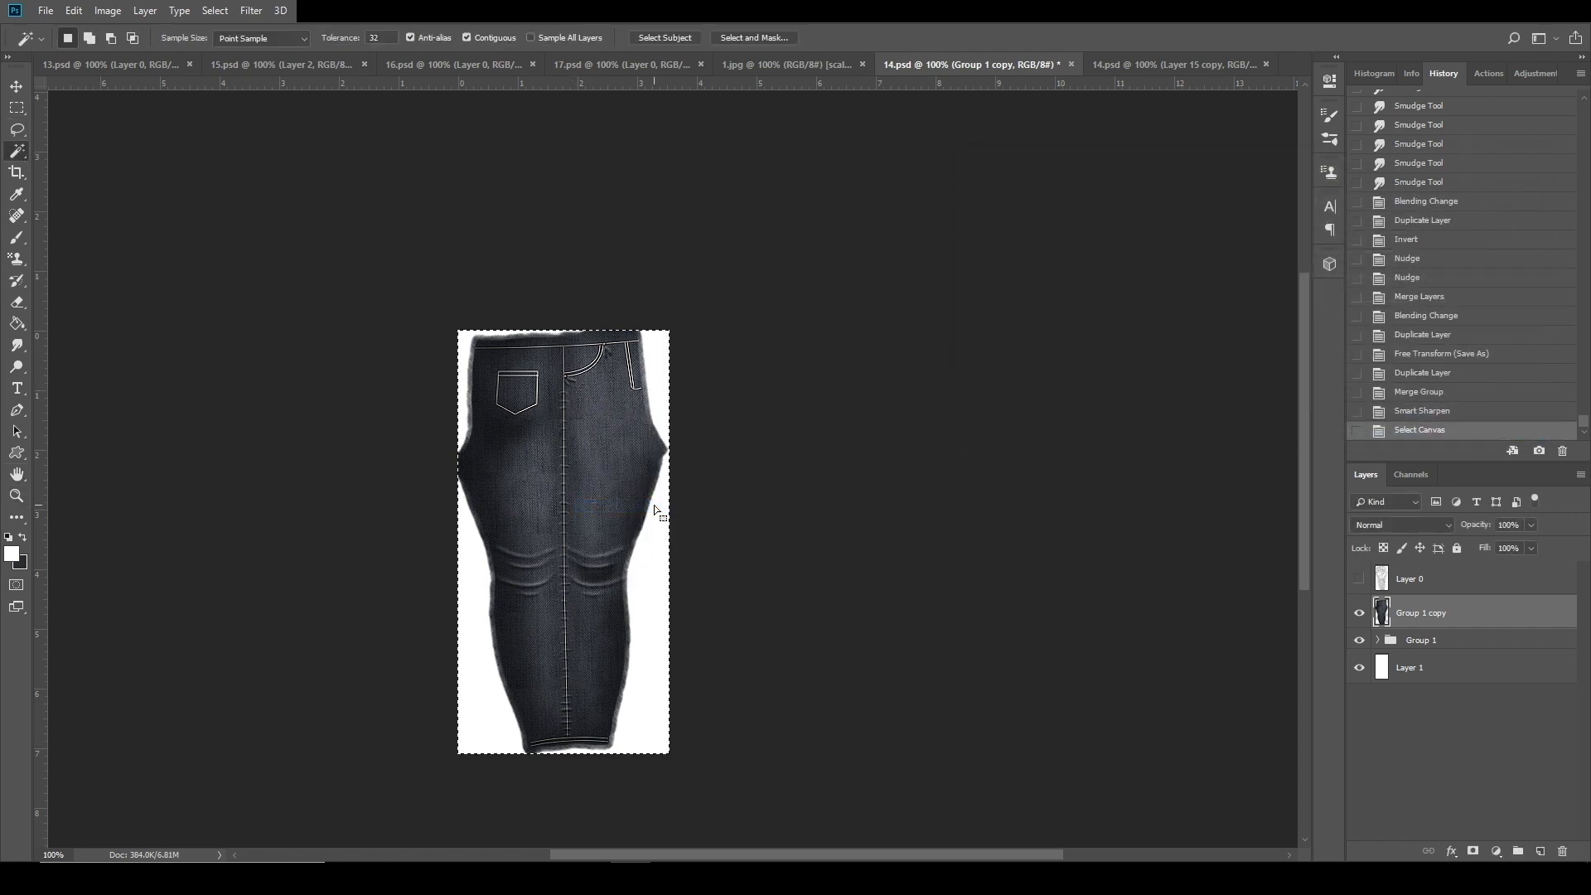
Close the blue jeans version of 14.psd and the 1.jpg image.
{"action": "left_click", "coordinate": [1180, 68]}
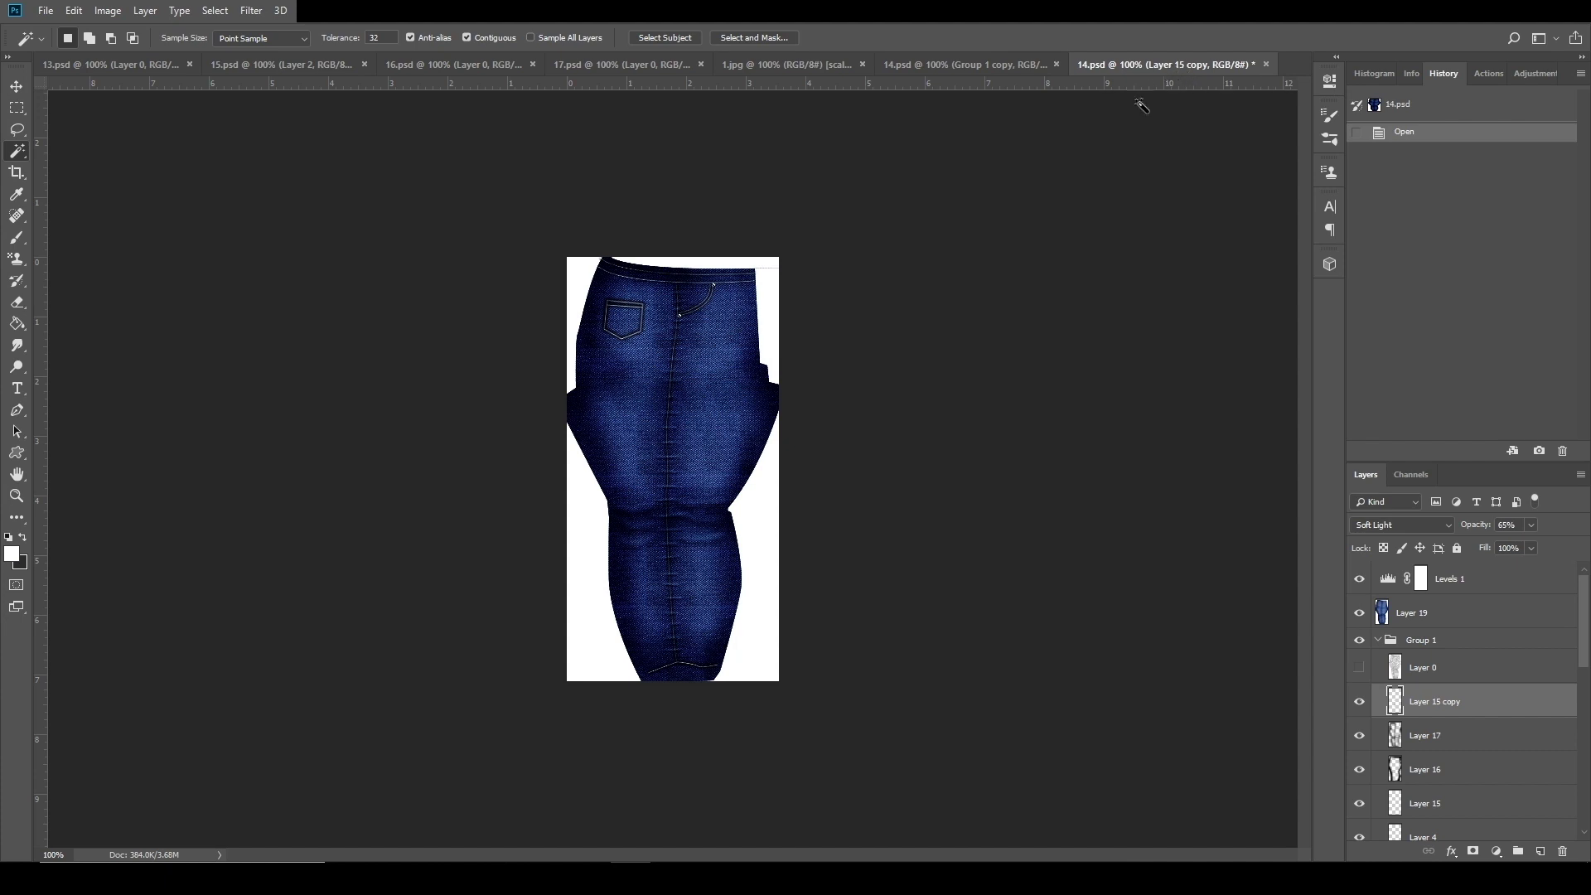
{"action": "left_click", "coordinate": [1266, 64]}
{"action": "left_click", "coordinate": [779, 328]}
{"action": "left_click", "coordinate": [811, 68]}
{"action": "left_click", "coordinate": [719, 65]}
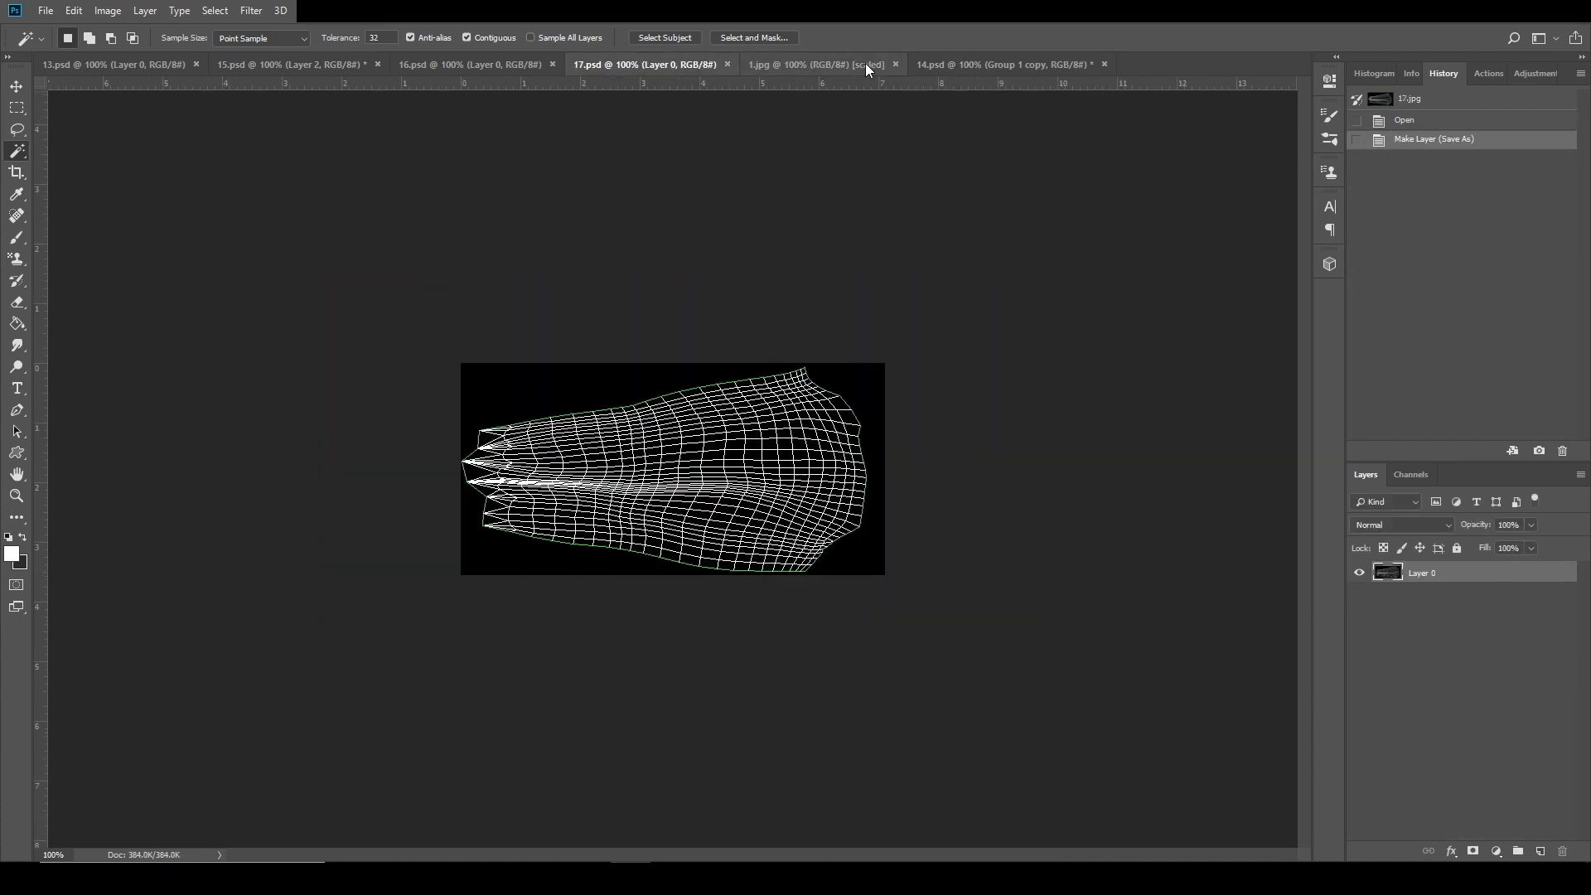
{"action": "left_click", "coordinate": [896, 65]}
Paste the copied jeans into 15.psd above Layer 1.
{"action": "left_click", "coordinate": [492, 64]}
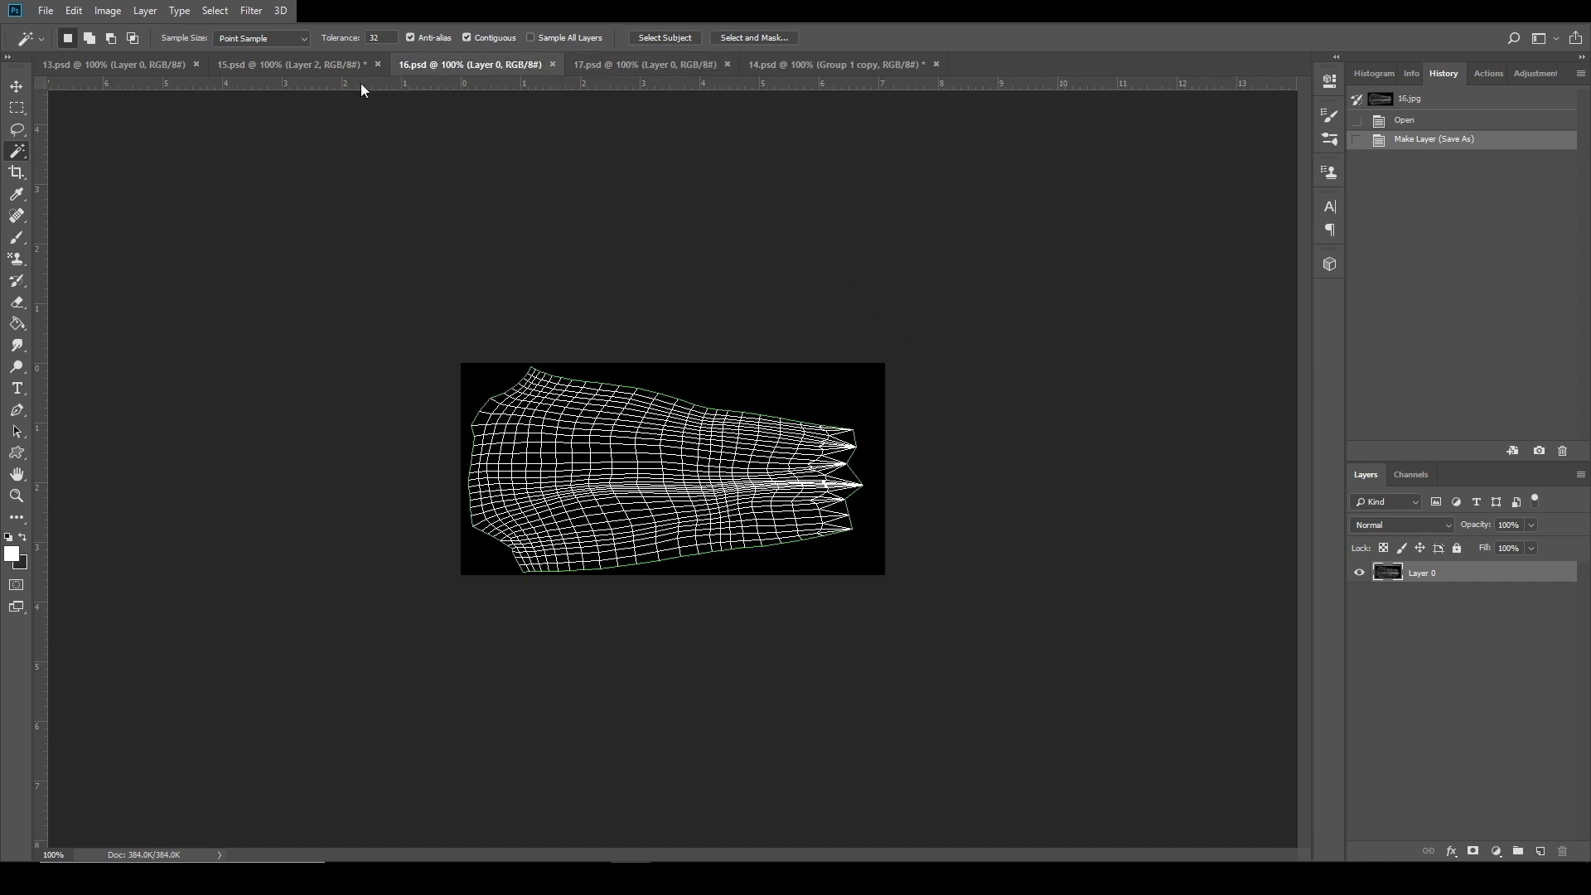
{"action": "left_click", "coordinate": [306, 63]}
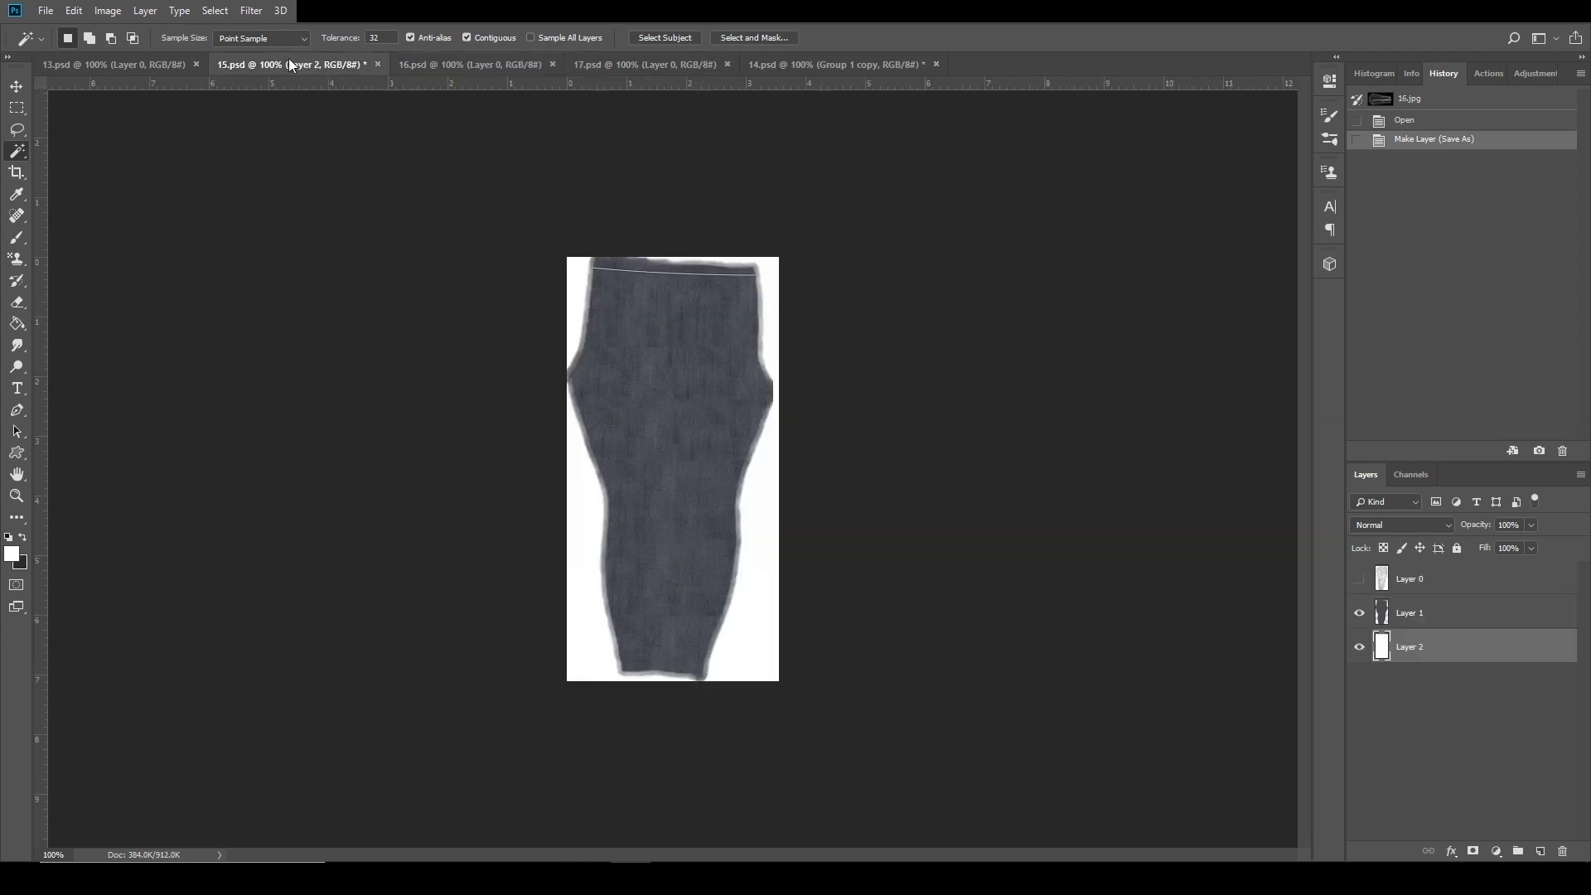
{"action": "left_click", "coordinate": [1464, 618]}
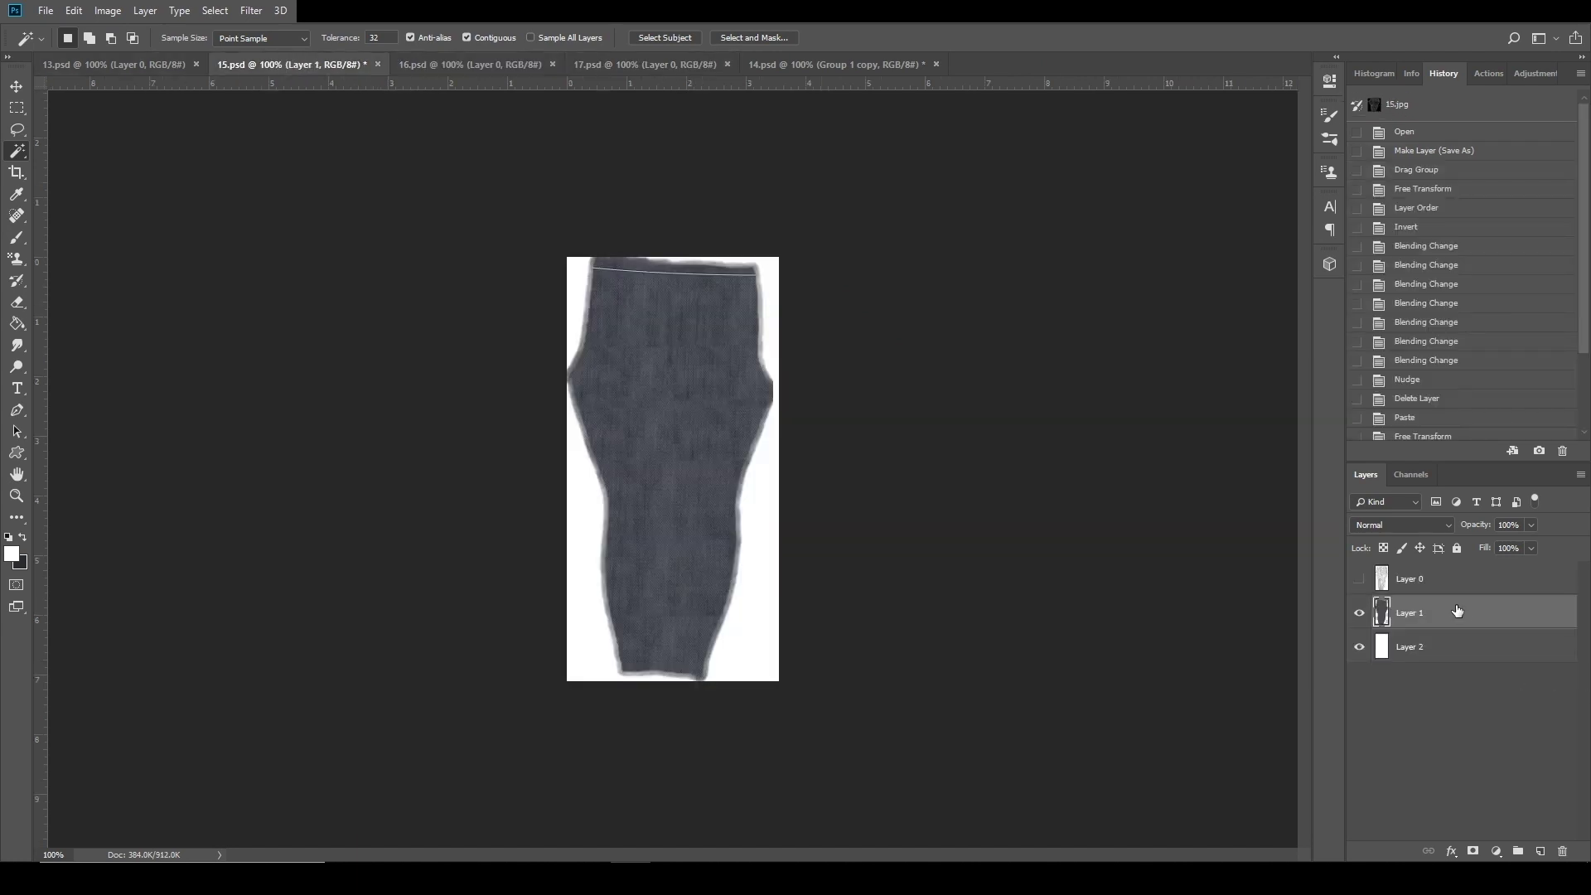
{"action": "key", "text": "ctrl+v"}
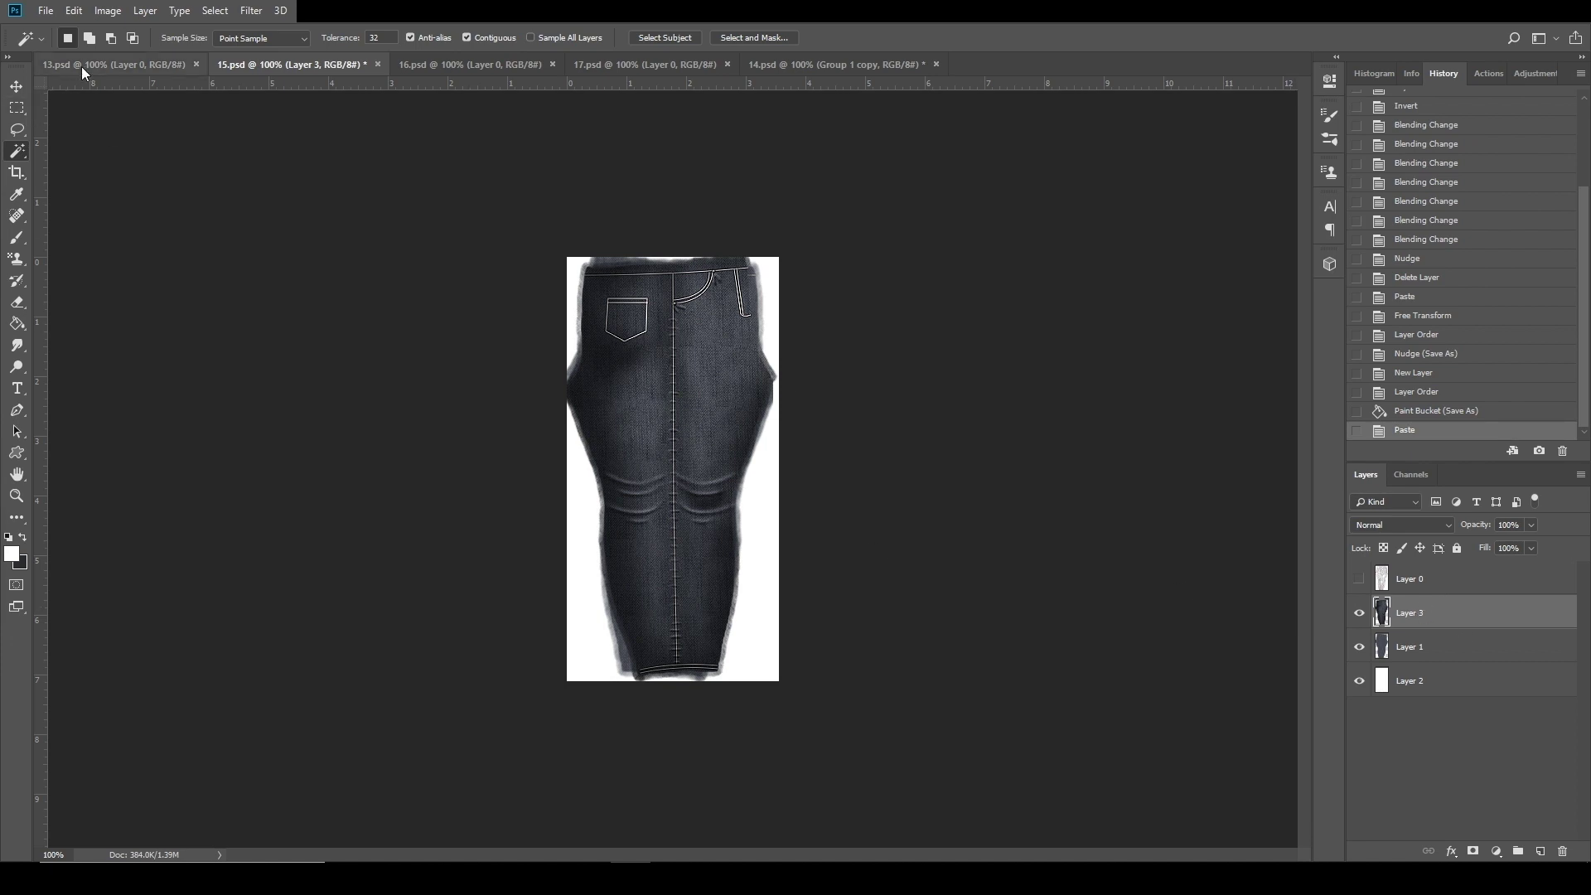
Flip the pasted jeans layer in 15.psd horizontally and hide Layer 1 beneath it.
{"action": "left_click", "coordinate": [15, 85]}
{"action": "left_click", "coordinate": [783, 476]}
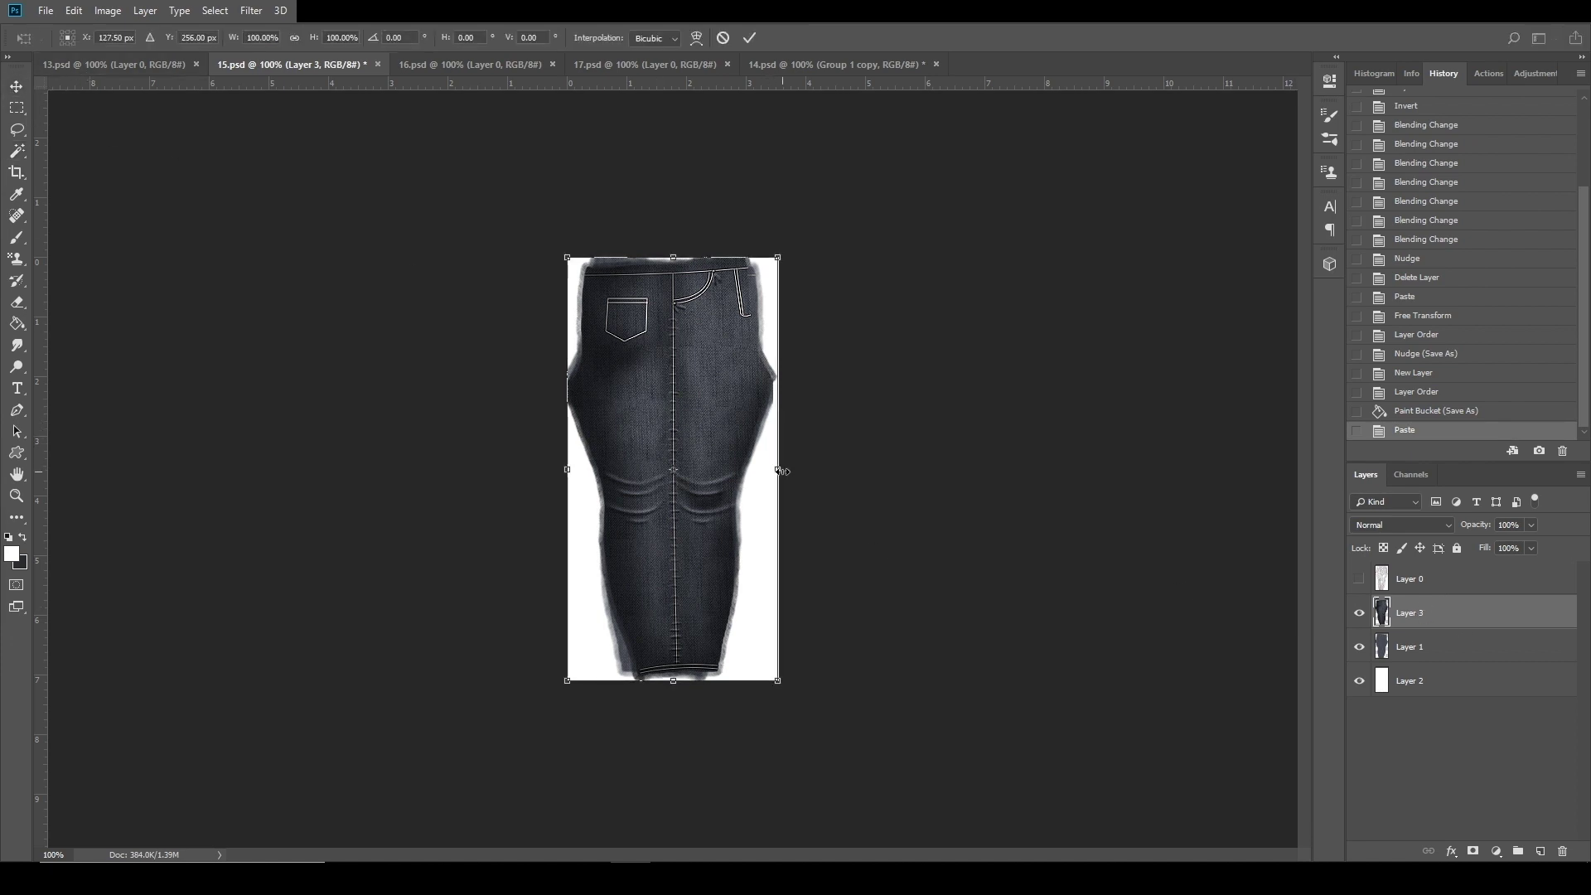
{"action": "right_click", "coordinate": [746, 313]}
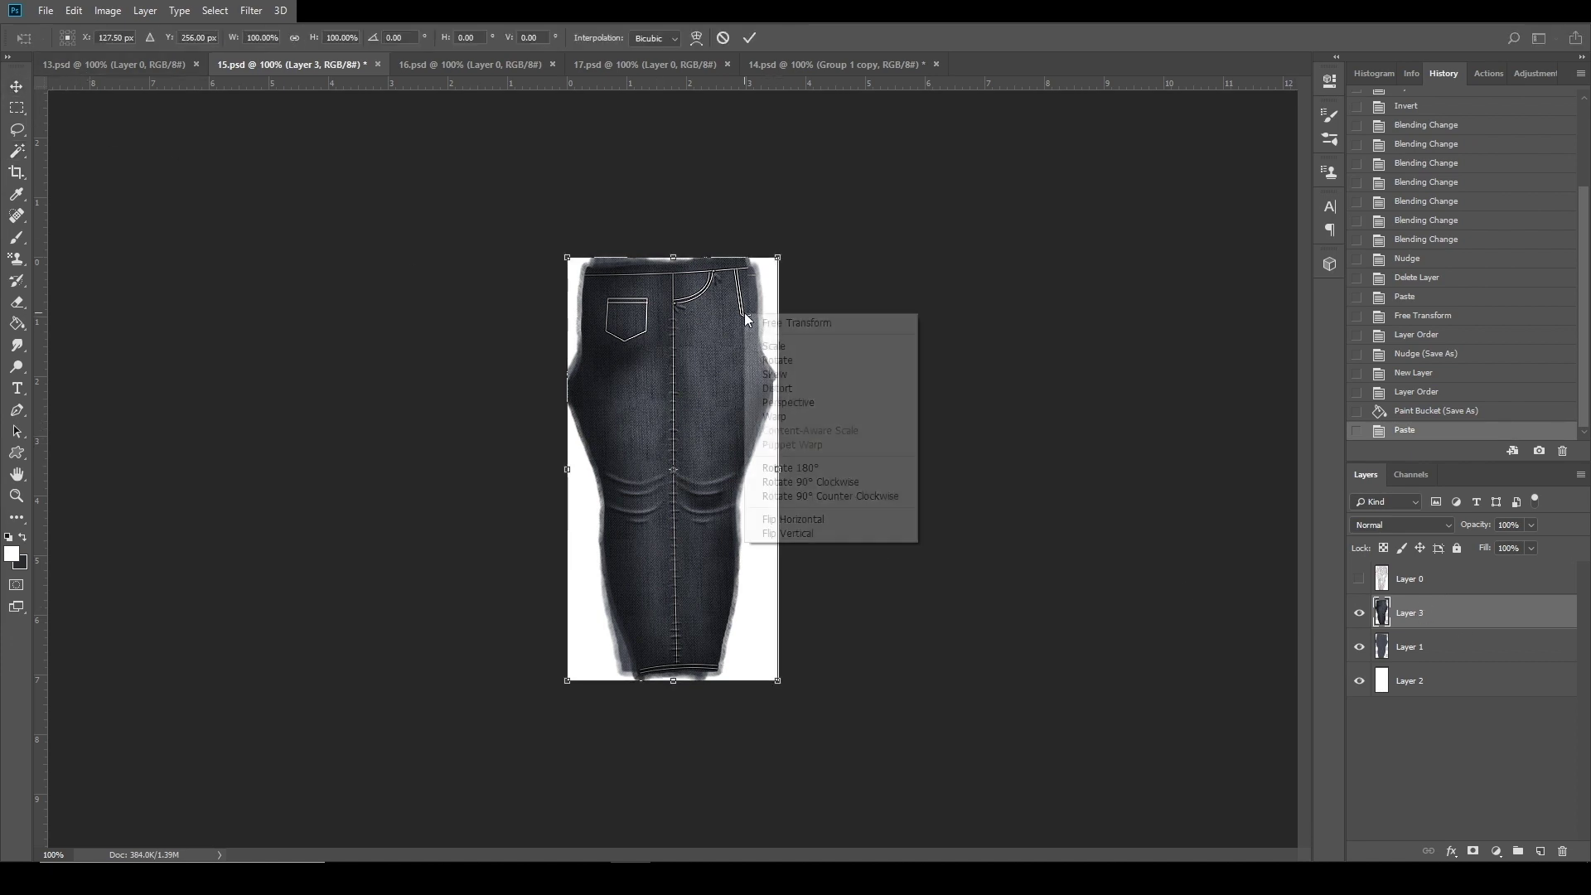
{"action": "left_click", "coordinate": [812, 522]}
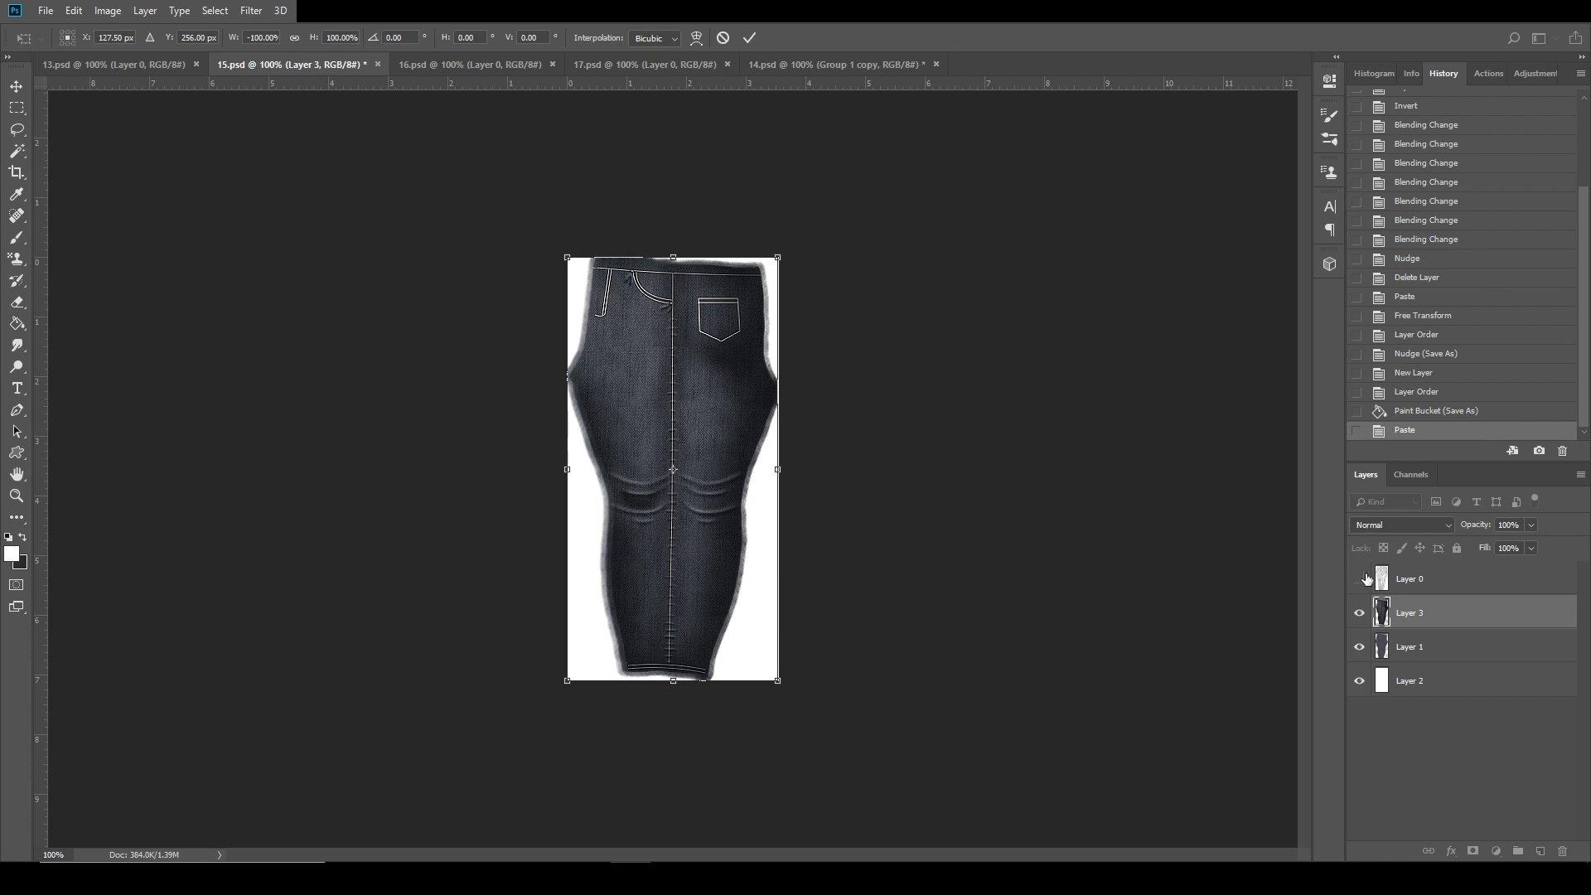
{"action": "left_click", "coordinate": [750, 37]}
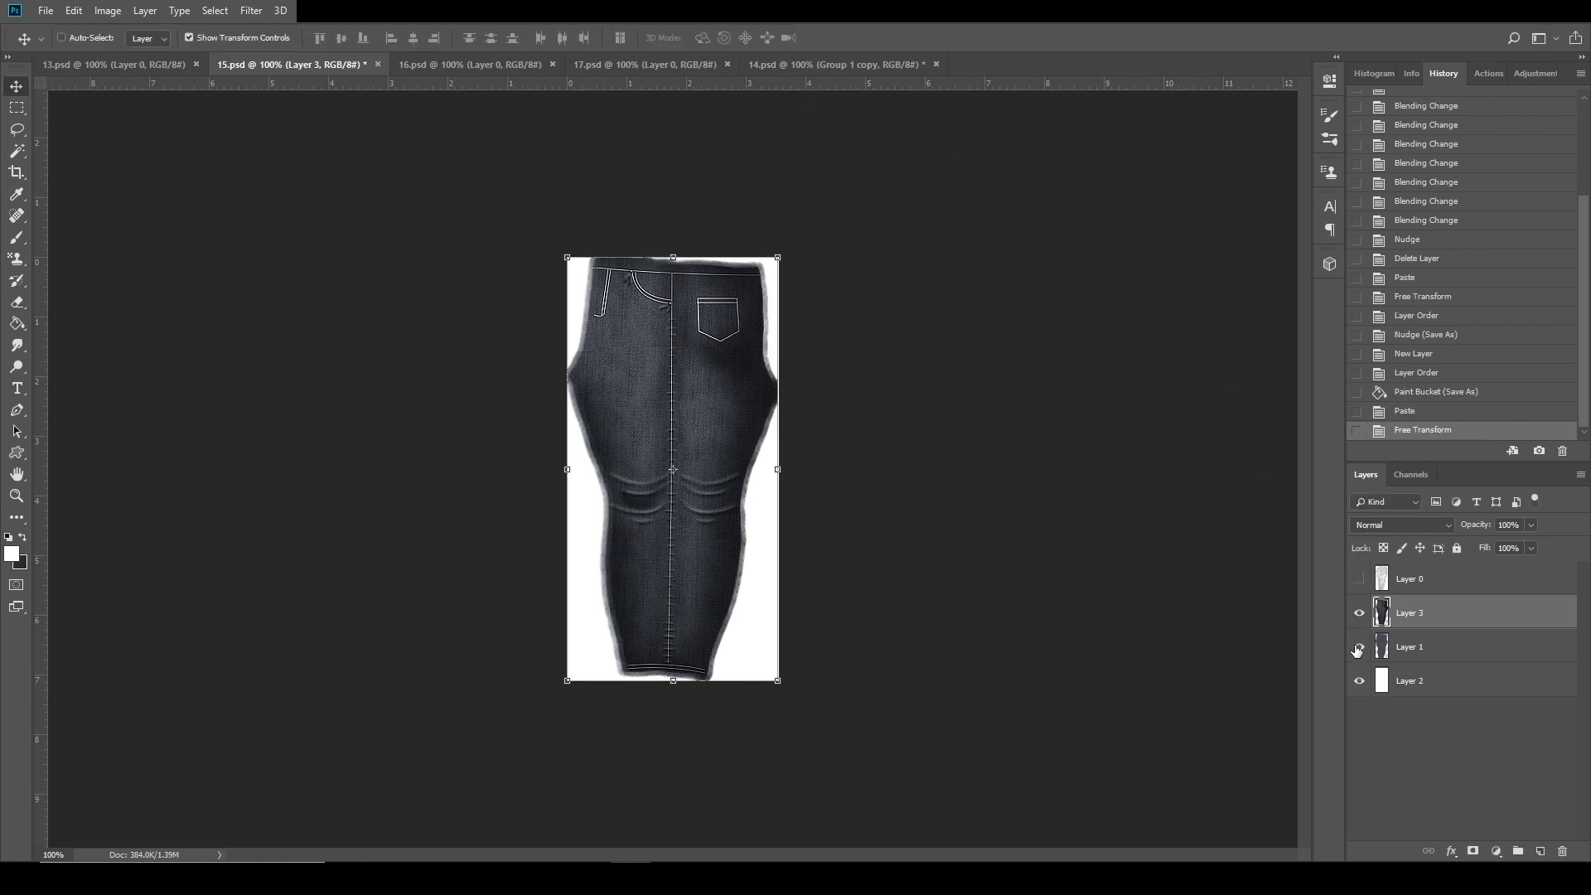
{"action": "left_click", "coordinate": [1358, 647]}
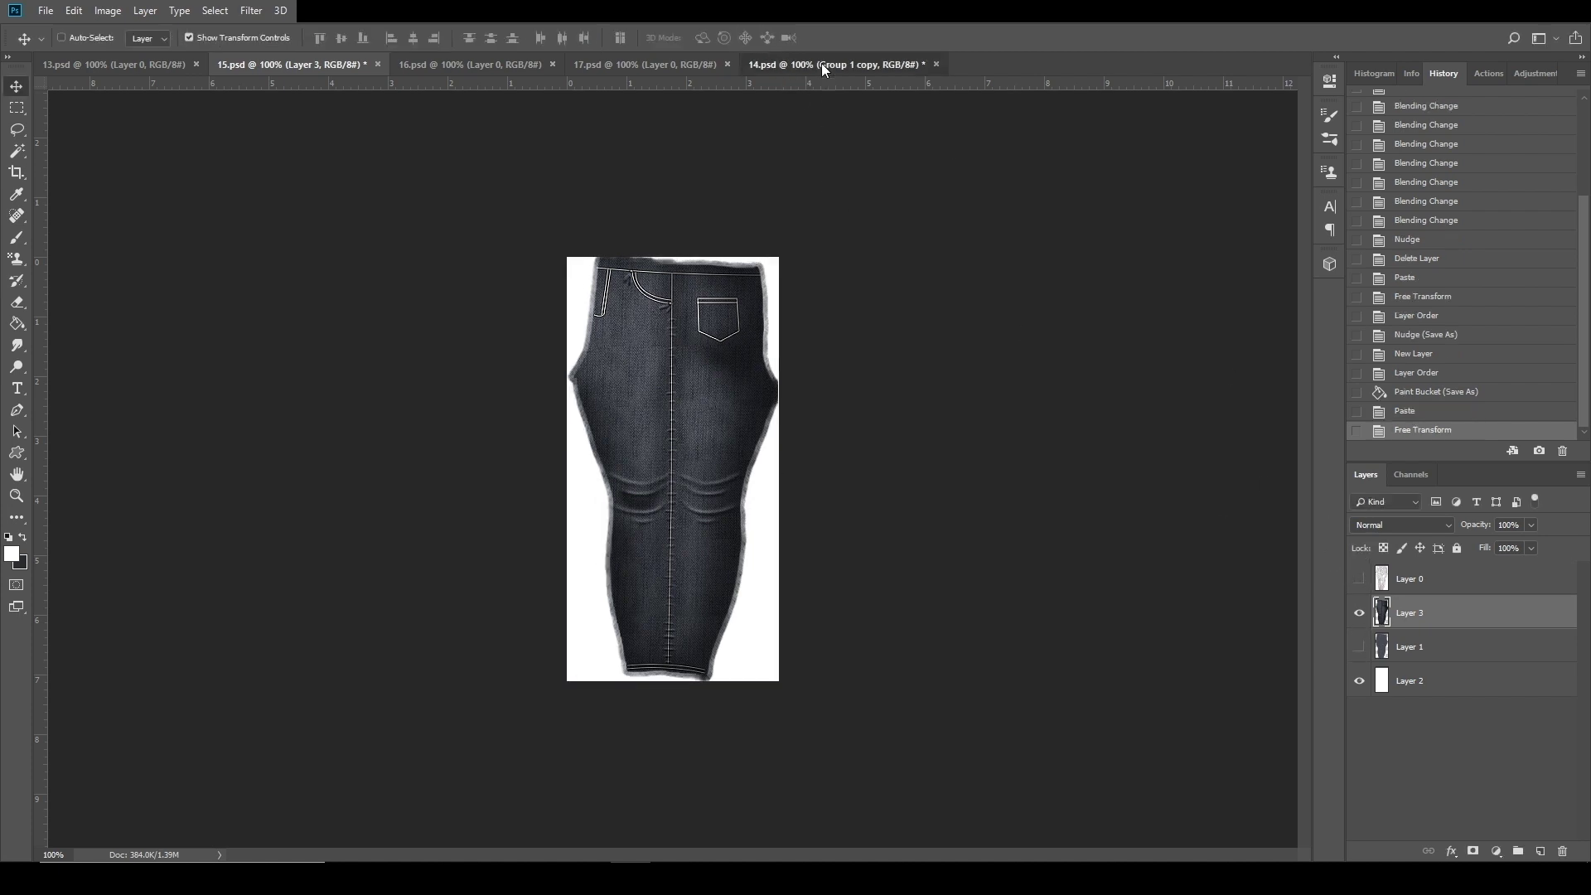
Return to 14.psd and revert its history to the state right after Group 1 was duplicated.
{"action": "left_click", "coordinate": [822, 64]}
{"action": "scroll", "coordinate": [1546, 300], "scroll_direction": "down", "scroll_amount": 2}
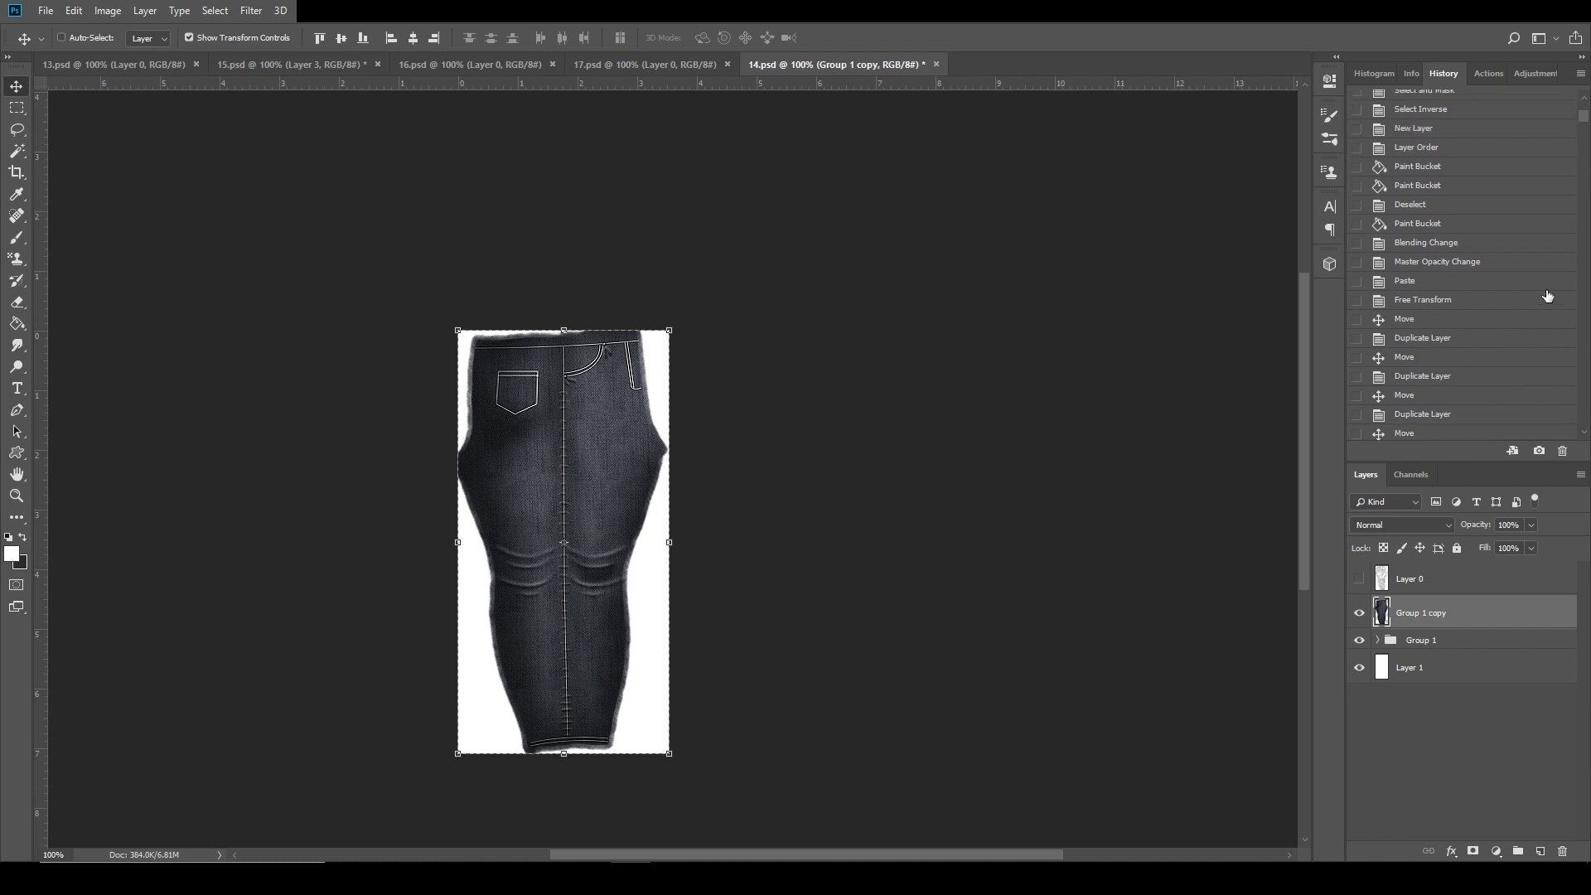
{"action": "left_click_drag", "start_coordinate": [1584, 134], "coordinate": [1584, 421]}
{"action": "left_click", "coordinate": [1422, 372]}
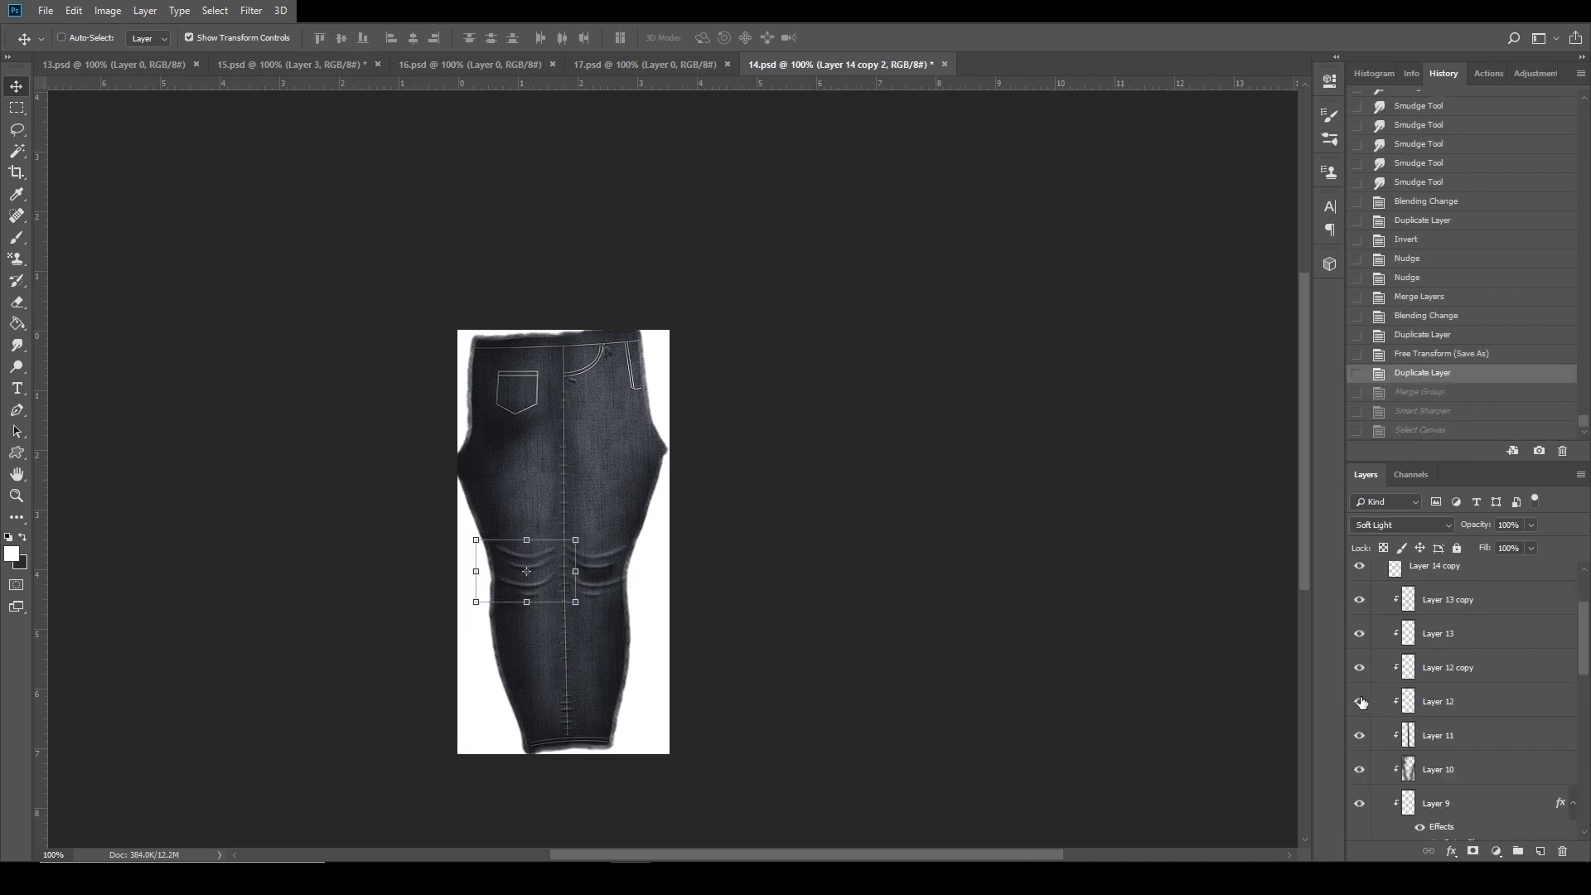
Hide the side pocket stitching in the Group 1 copy and merge that group into a single layer.
{"action": "scroll", "coordinate": [1359, 704], "scroll_direction": "down", "scroll_amount": 3}
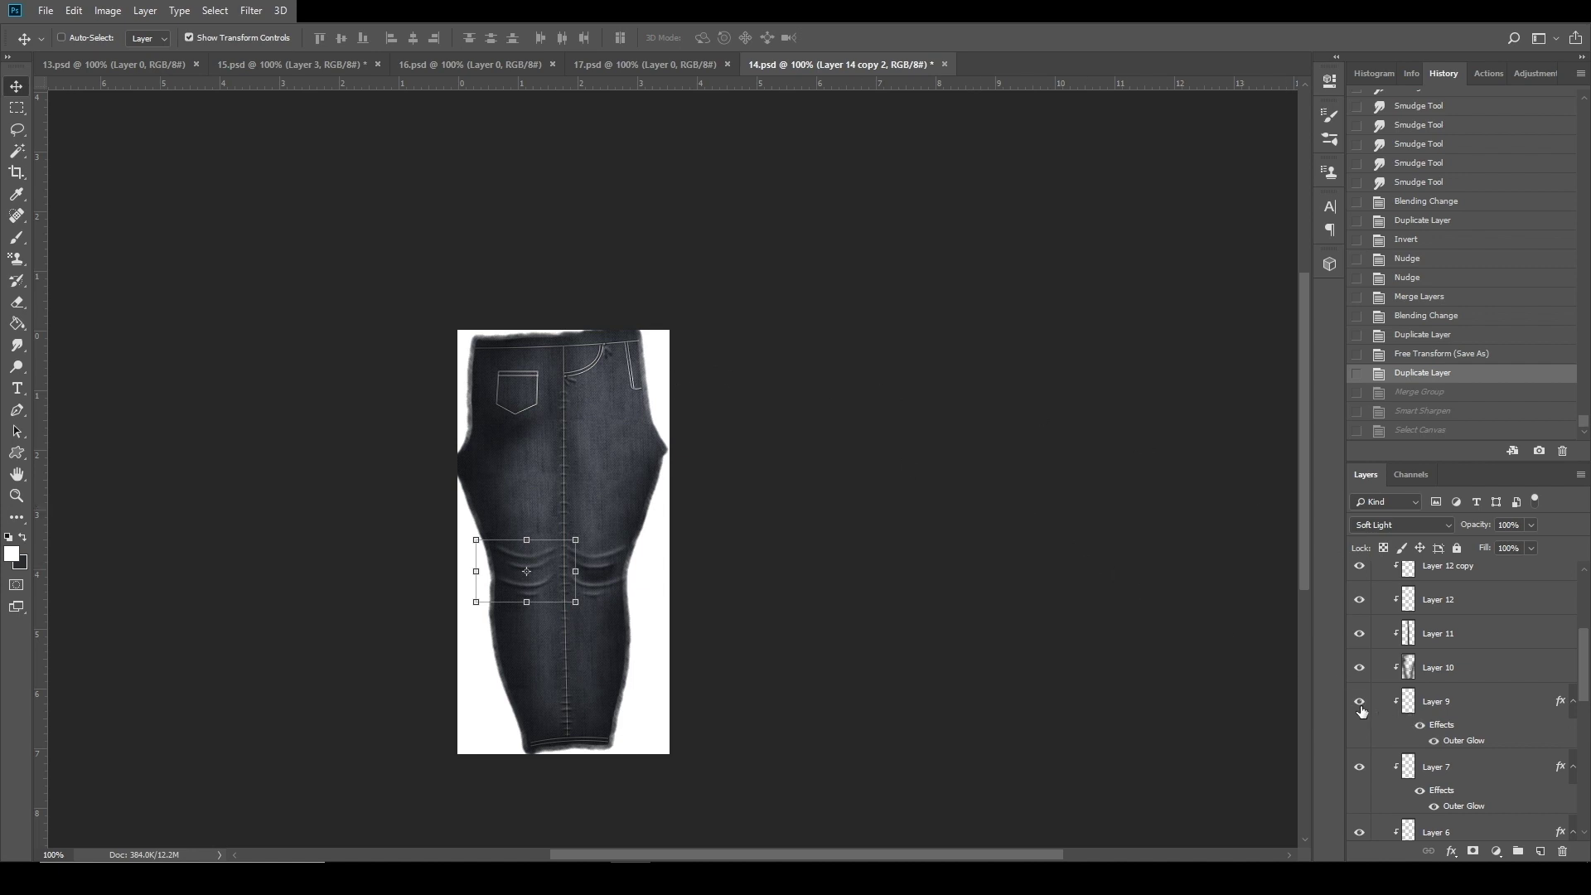
{"action": "scroll", "coordinate": [1422, 582], "scroll_direction": "up", "scroll_amount": 6}
{"action": "left_click", "coordinate": [1423, 605]}
{"action": "right_click", "coordinate": [1433, 606]}
{"action": "left_click", "coordinate": [1377, 606]}
{"action": "left_click", "coordinate": [1377, 606]}
{"action": "right_click", "coordinate": [1419, 615]}
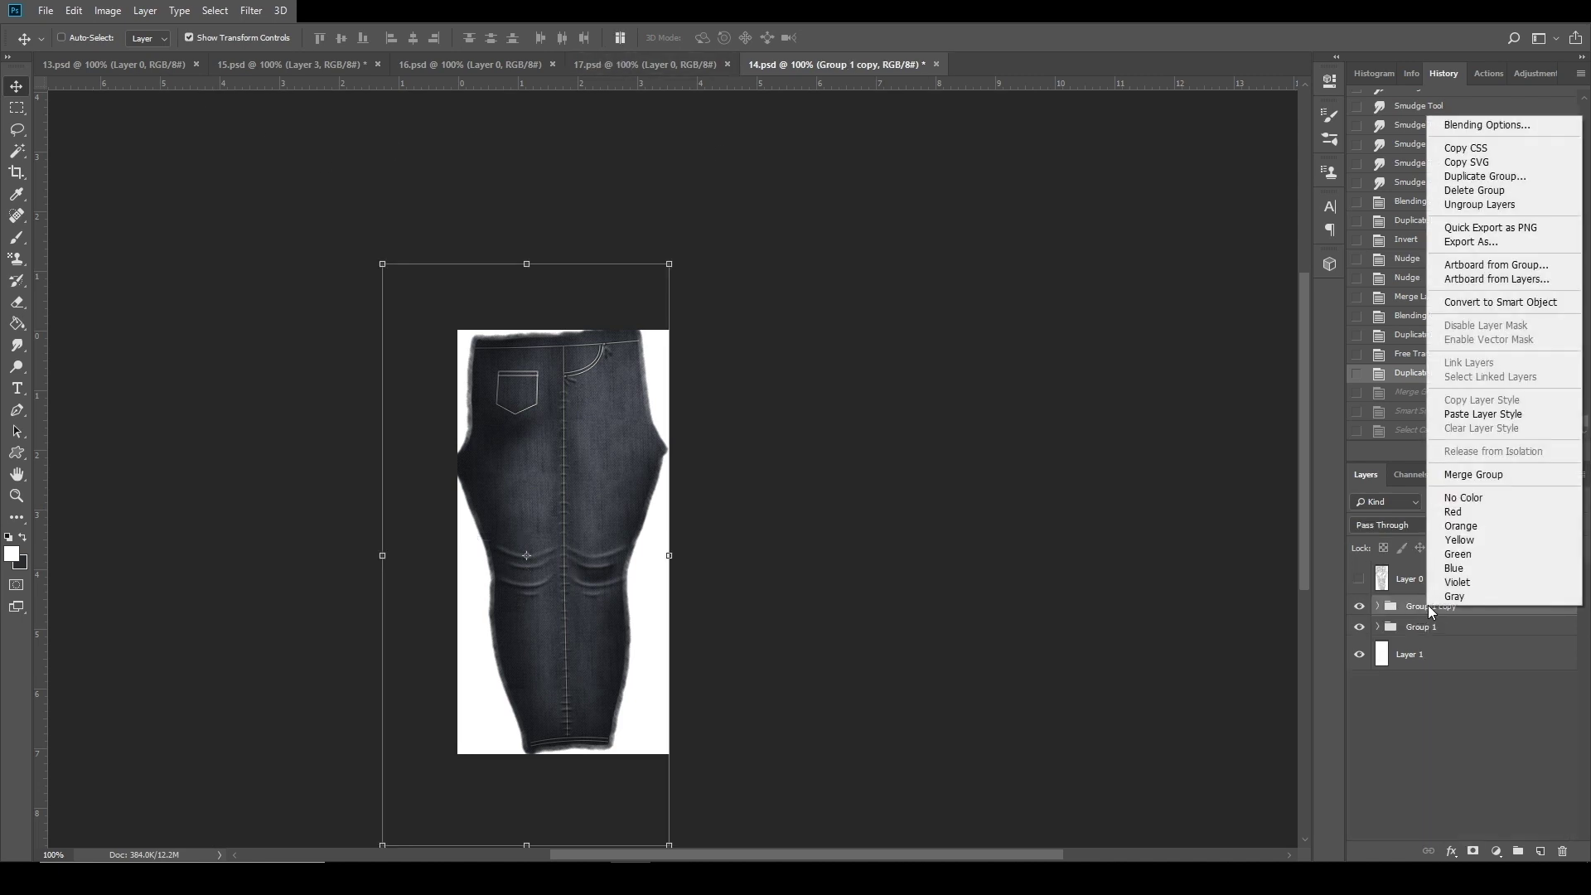
{"action": "left_click", "coordinate": [1483, 480]}
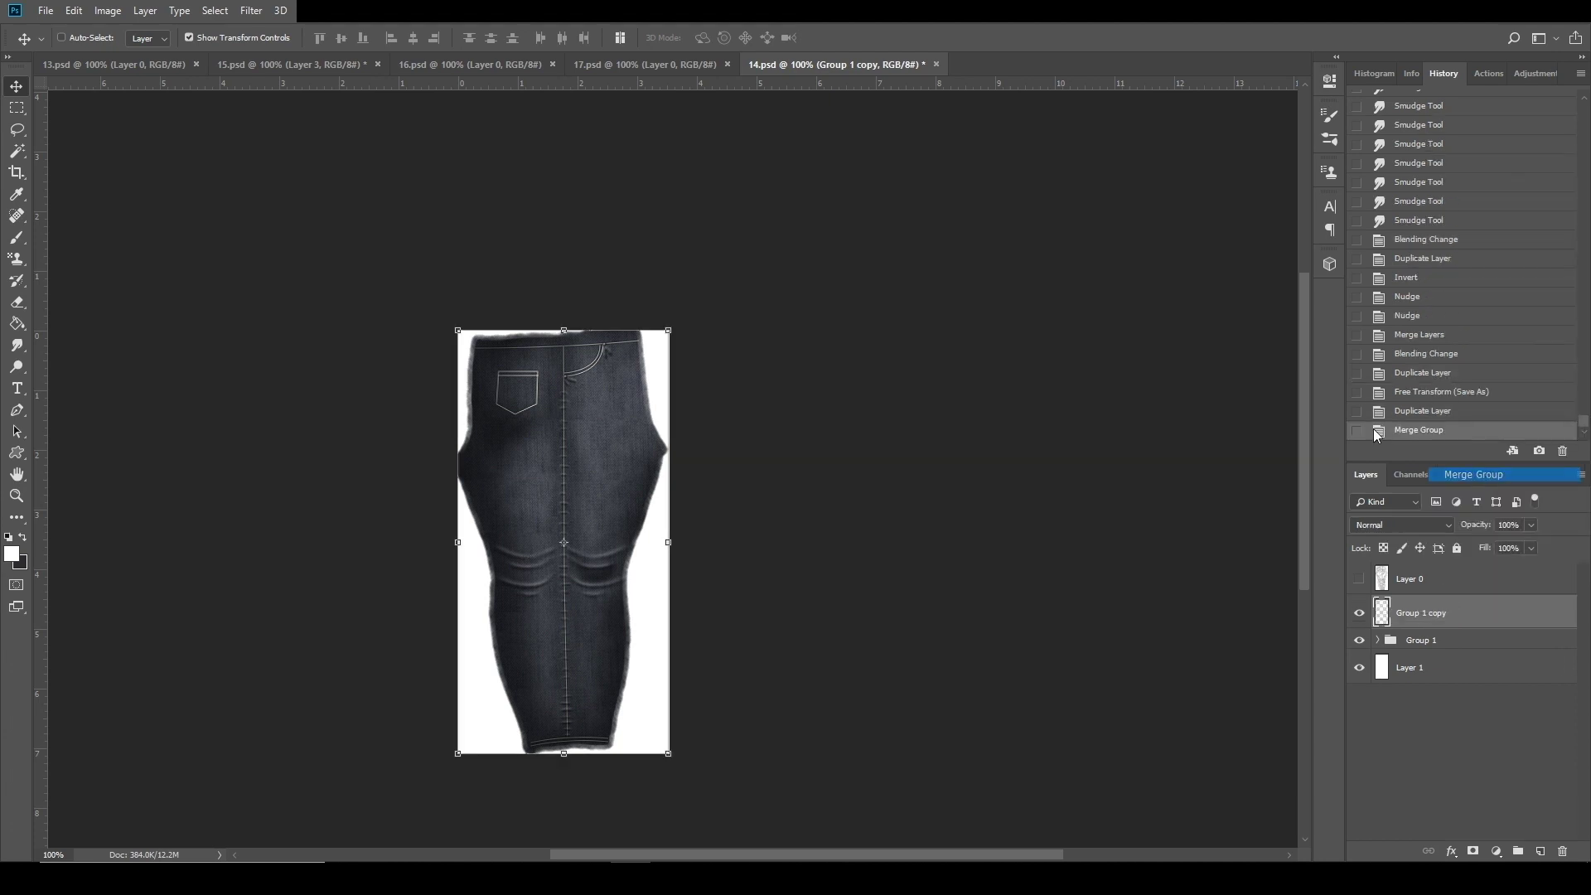
Apply Smart Sharpen to the merged jeans copy without side pocket, using a 221% amount and 0.8 px radius.
{"action": "left_click", "coordinate": [251, 12]}
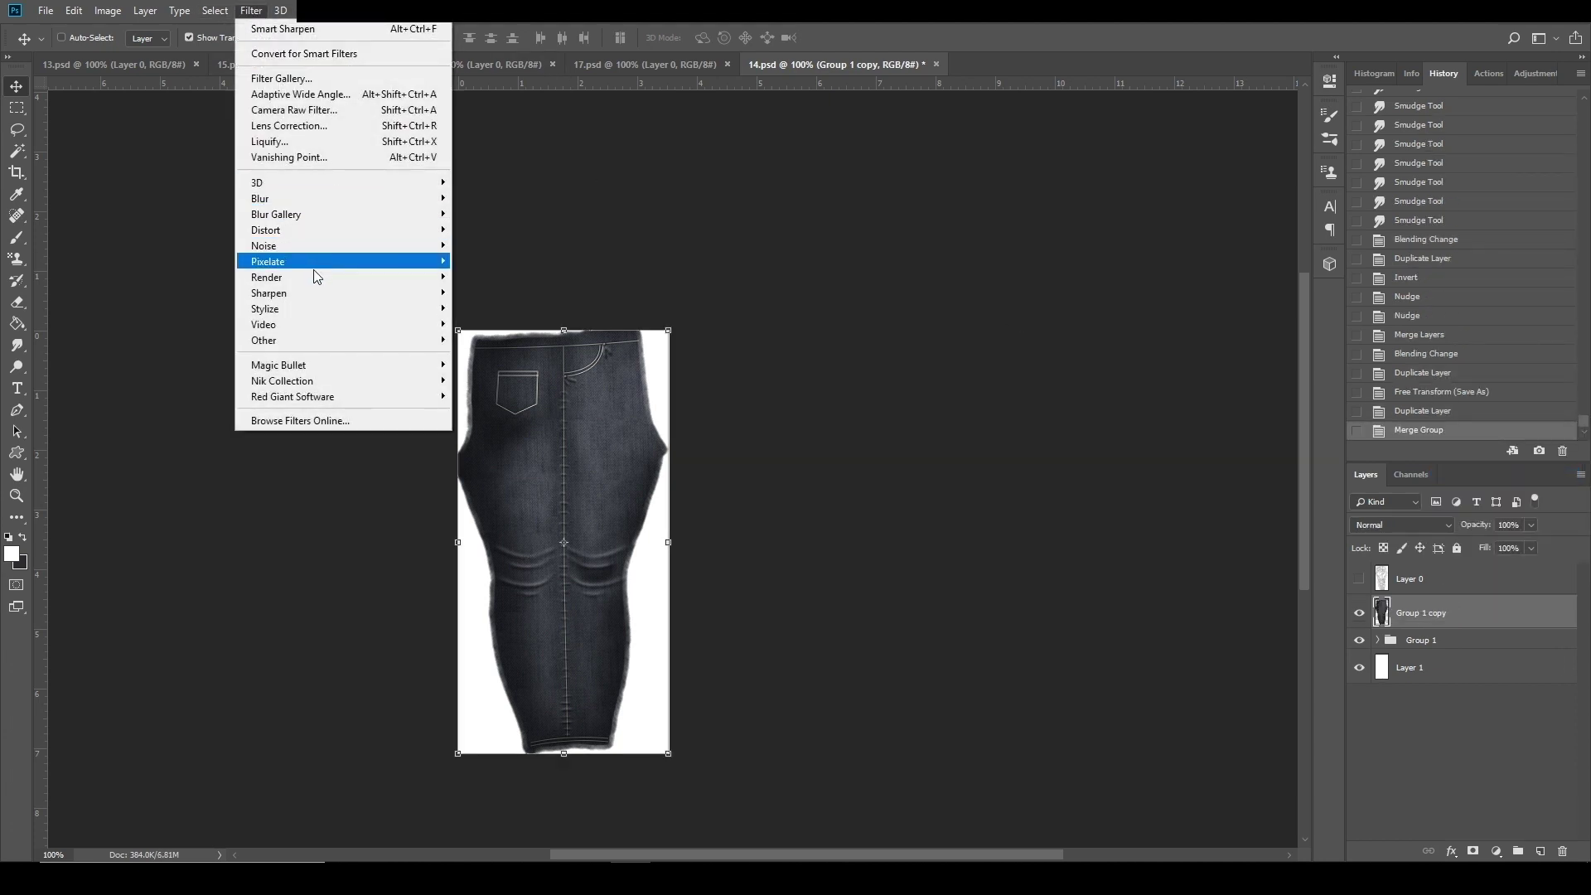
{"action": "mouse_move", "coordinate": [301, 296]}
{"action": "left_click", "coordinate": [513, 357]}
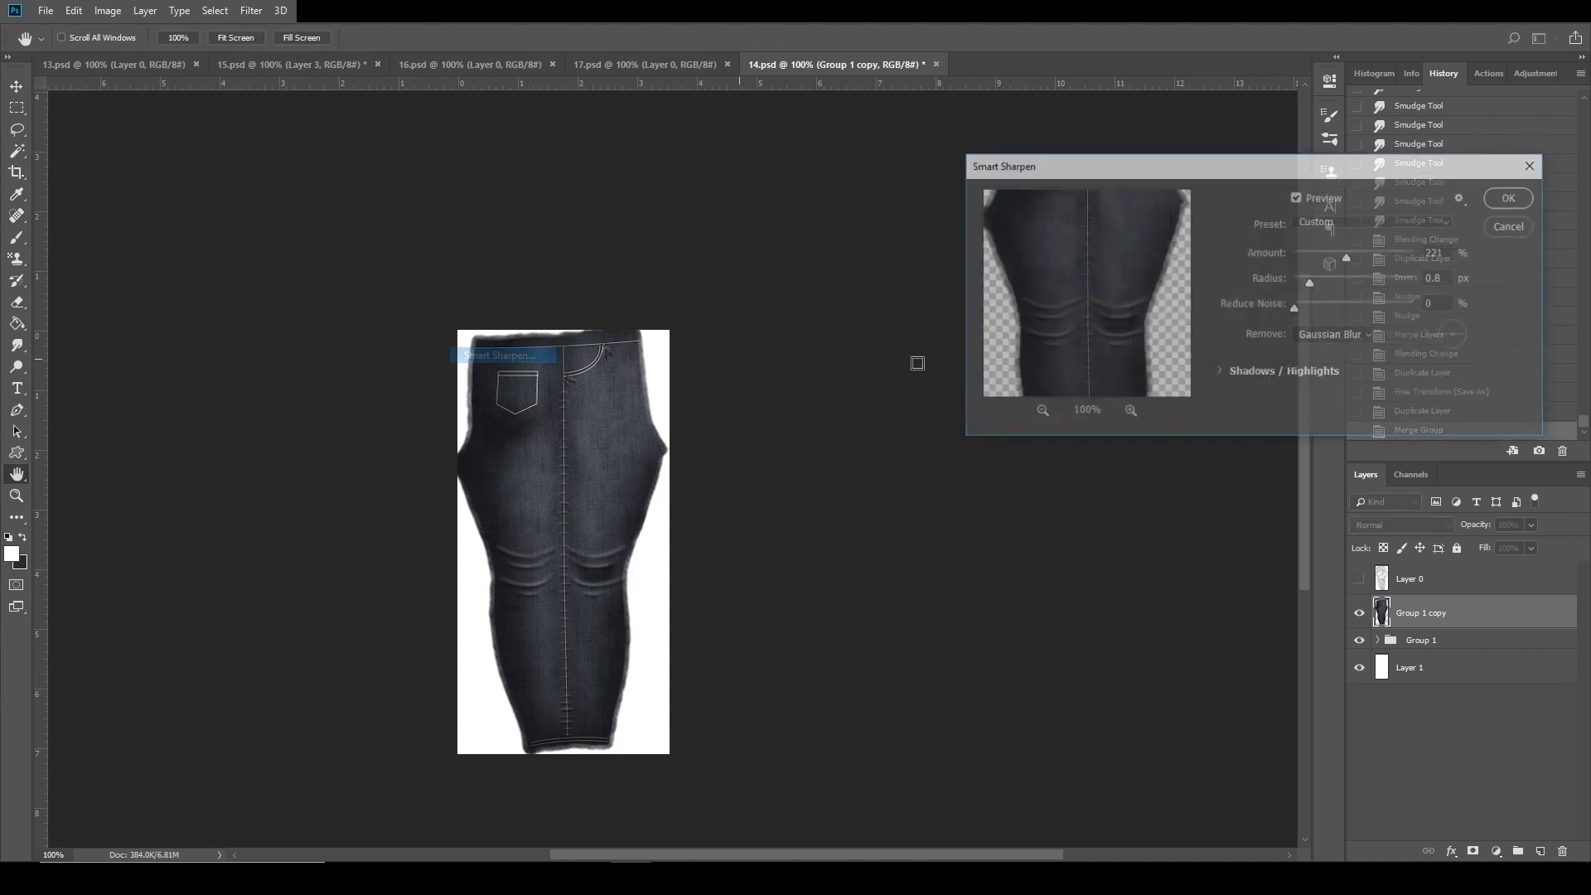
{"action": "left_click", "coordinate": [1503, 200]}
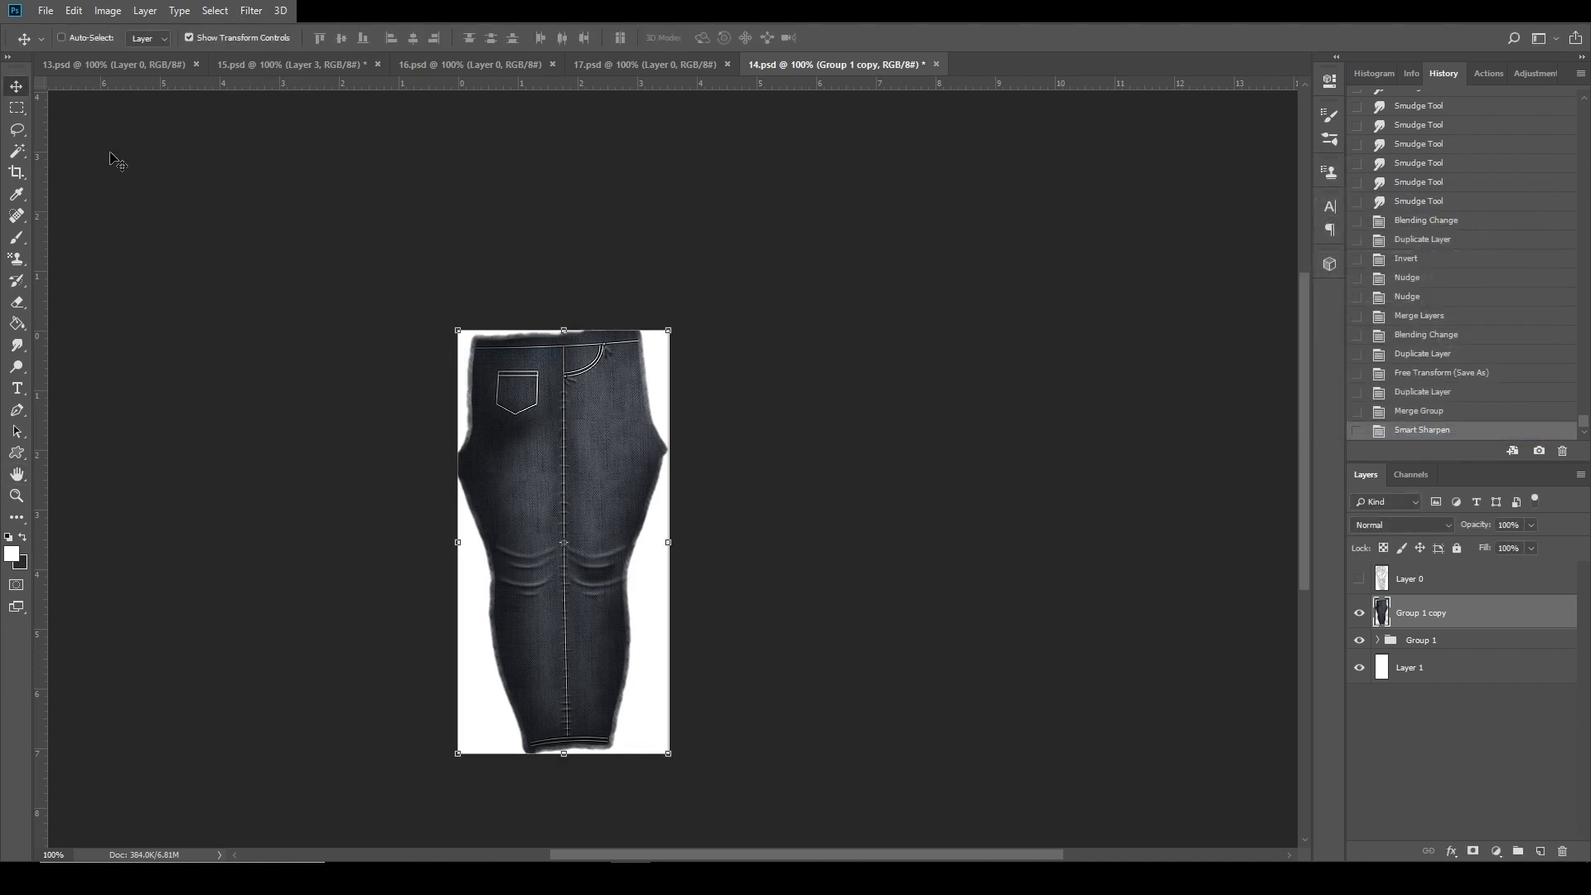
Copy the entire sharpened jeans canvas into 15.psd and delete Layer 3, the earlier jeans version it replaces.
{"action": "left_click", "coordinate": [10, 153]}
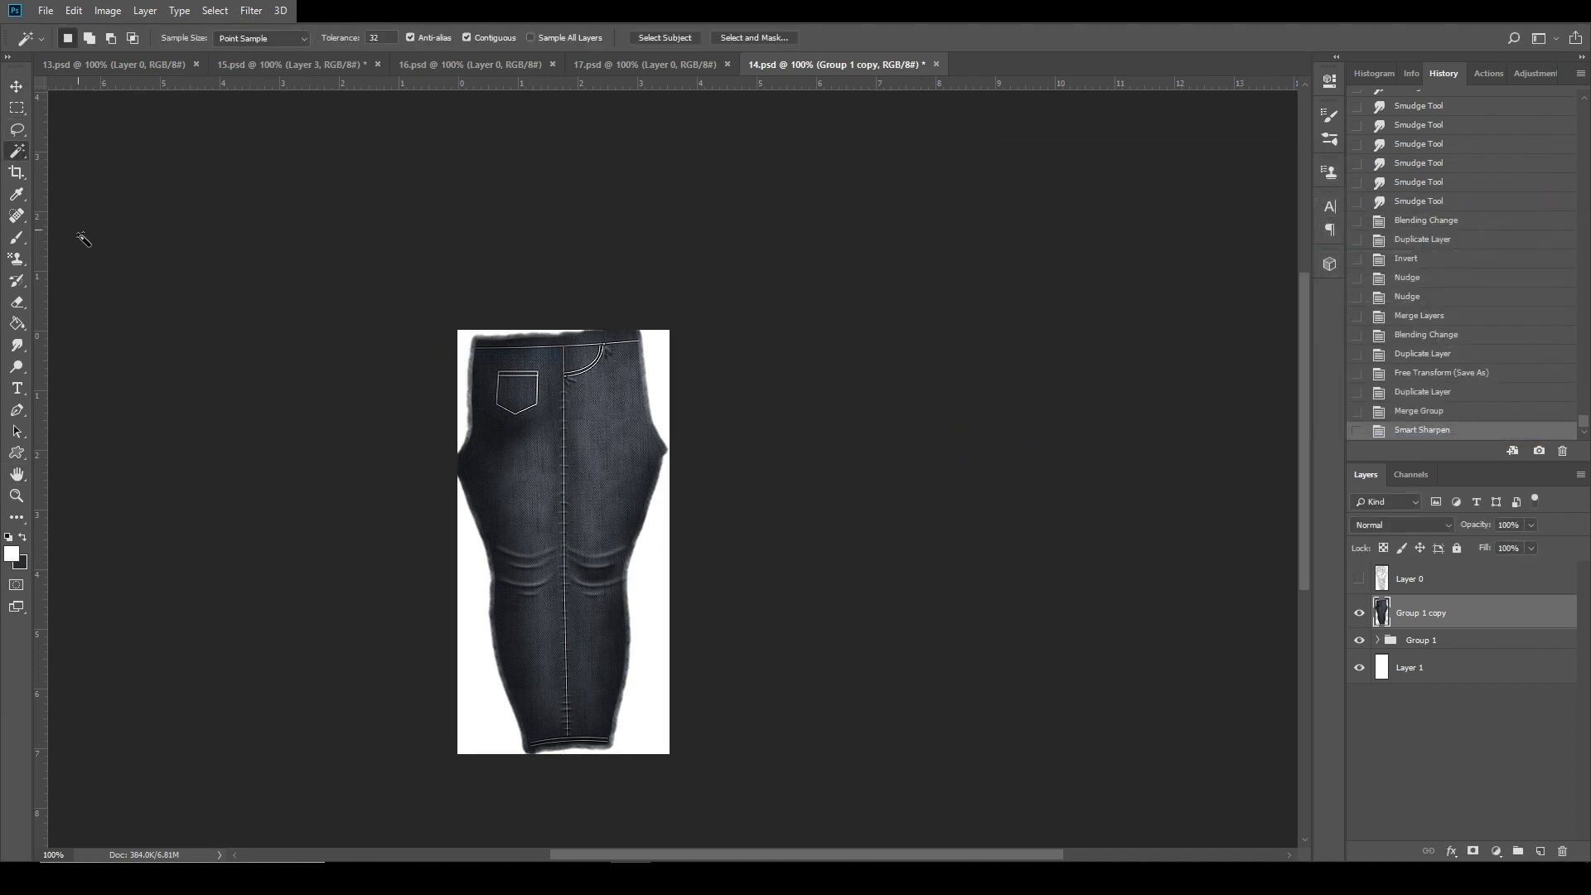
{"action": "right_click", "coordinate": [526, 378]}
{"action": "left_click", "coordinate": [599, 485]}
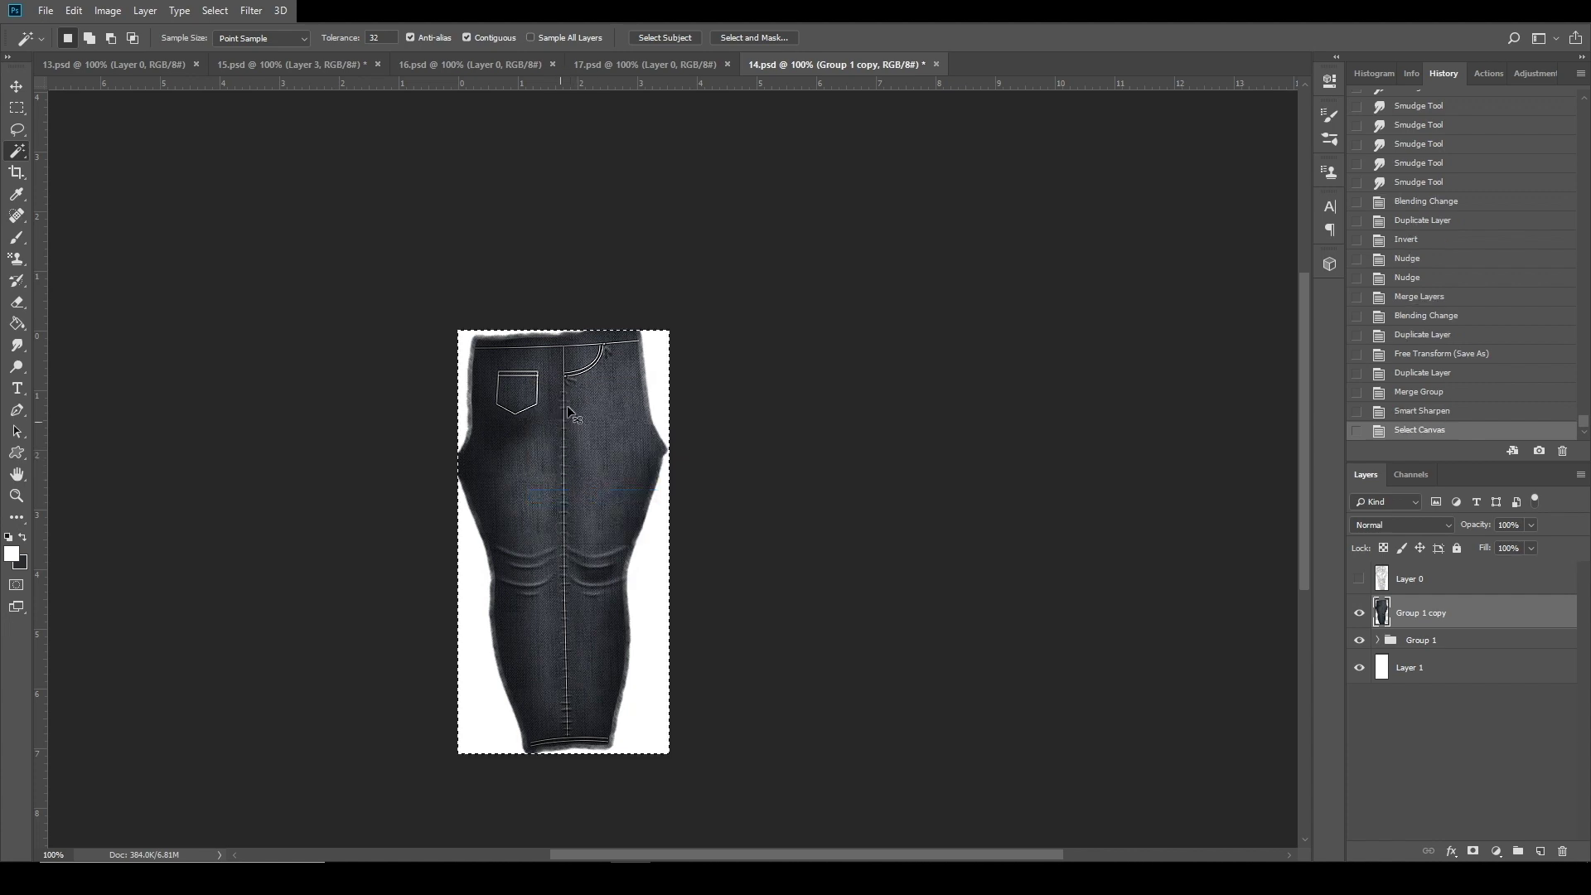
{"action": "left_click", "coordinate": [98, 63]}
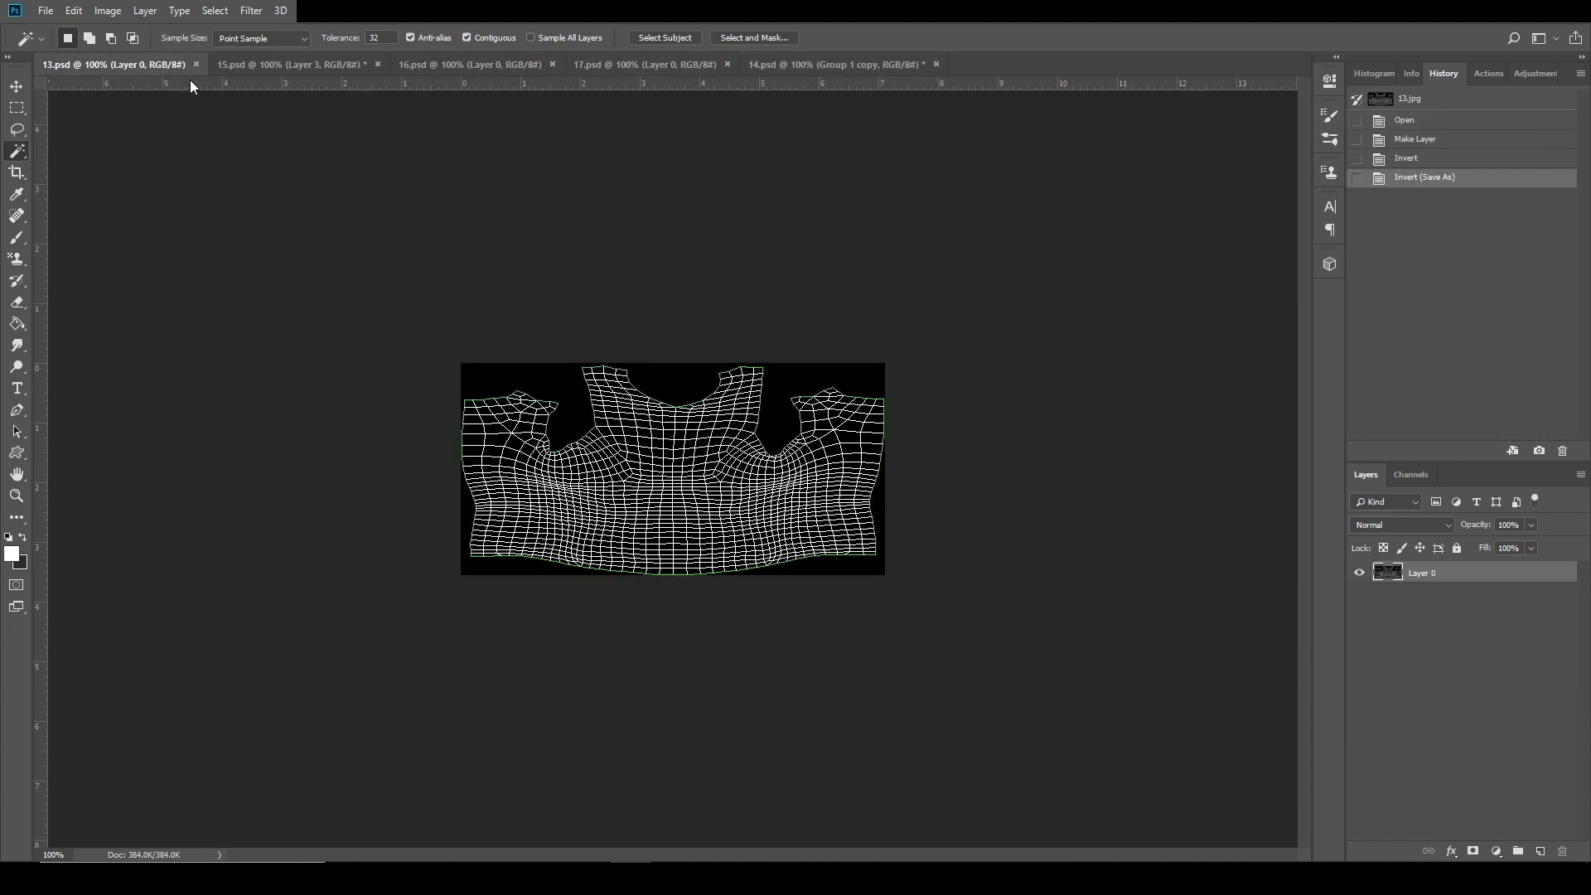
{"action": "left_click", "coordinate": [253, 66]}
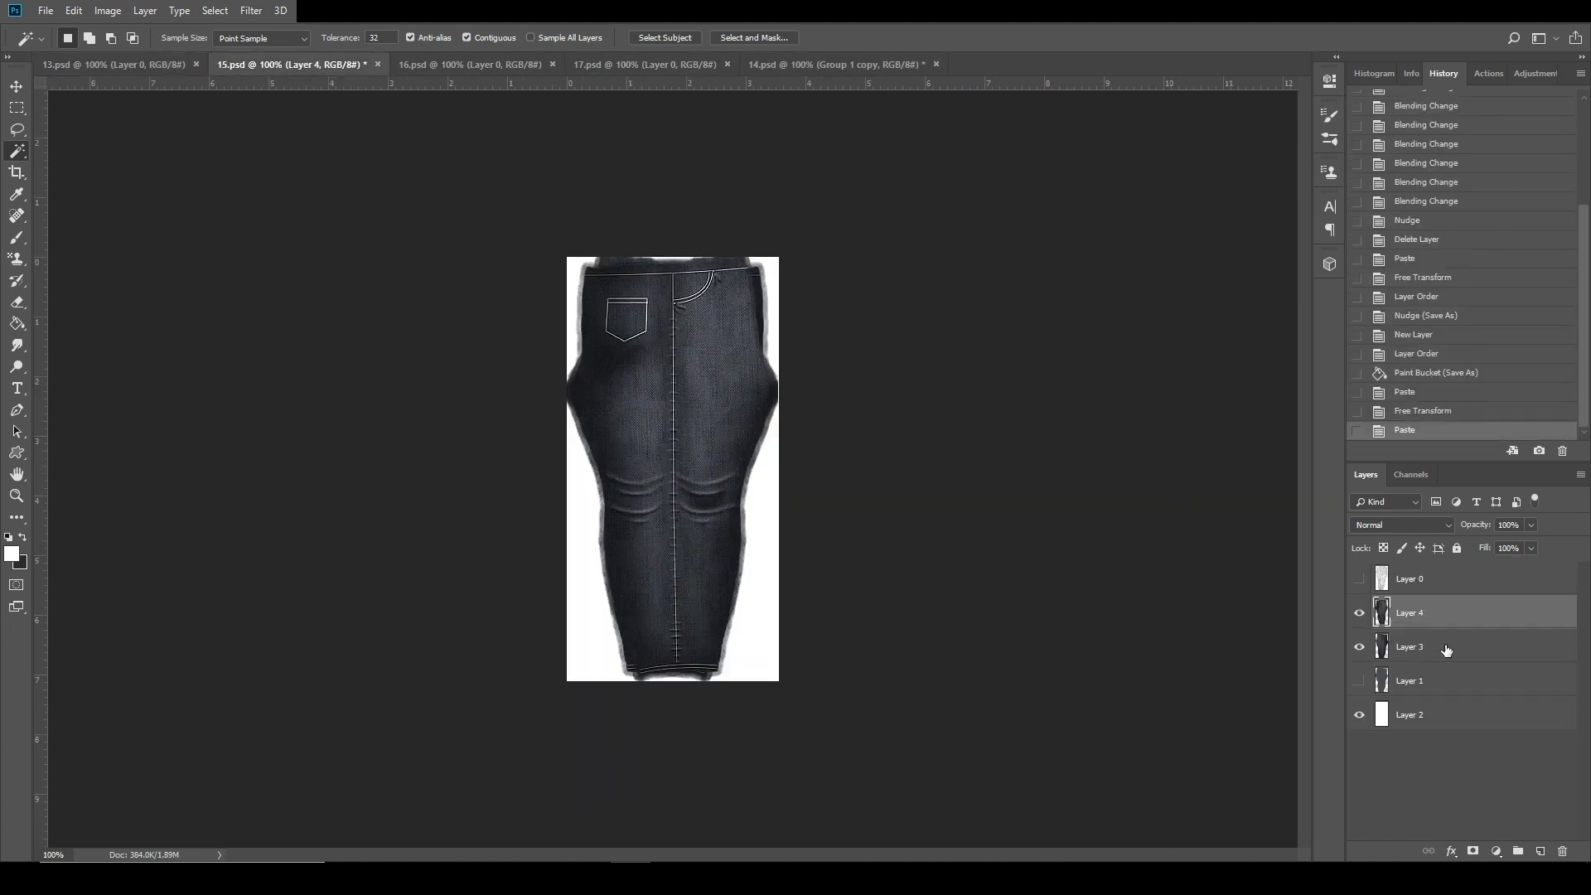
{"action": "left_click_drag", "start_coordinate": [1442, 652], "coordinate": [1446, 613]}
{"action": "right_click", "coordinate": [1449, 613]}
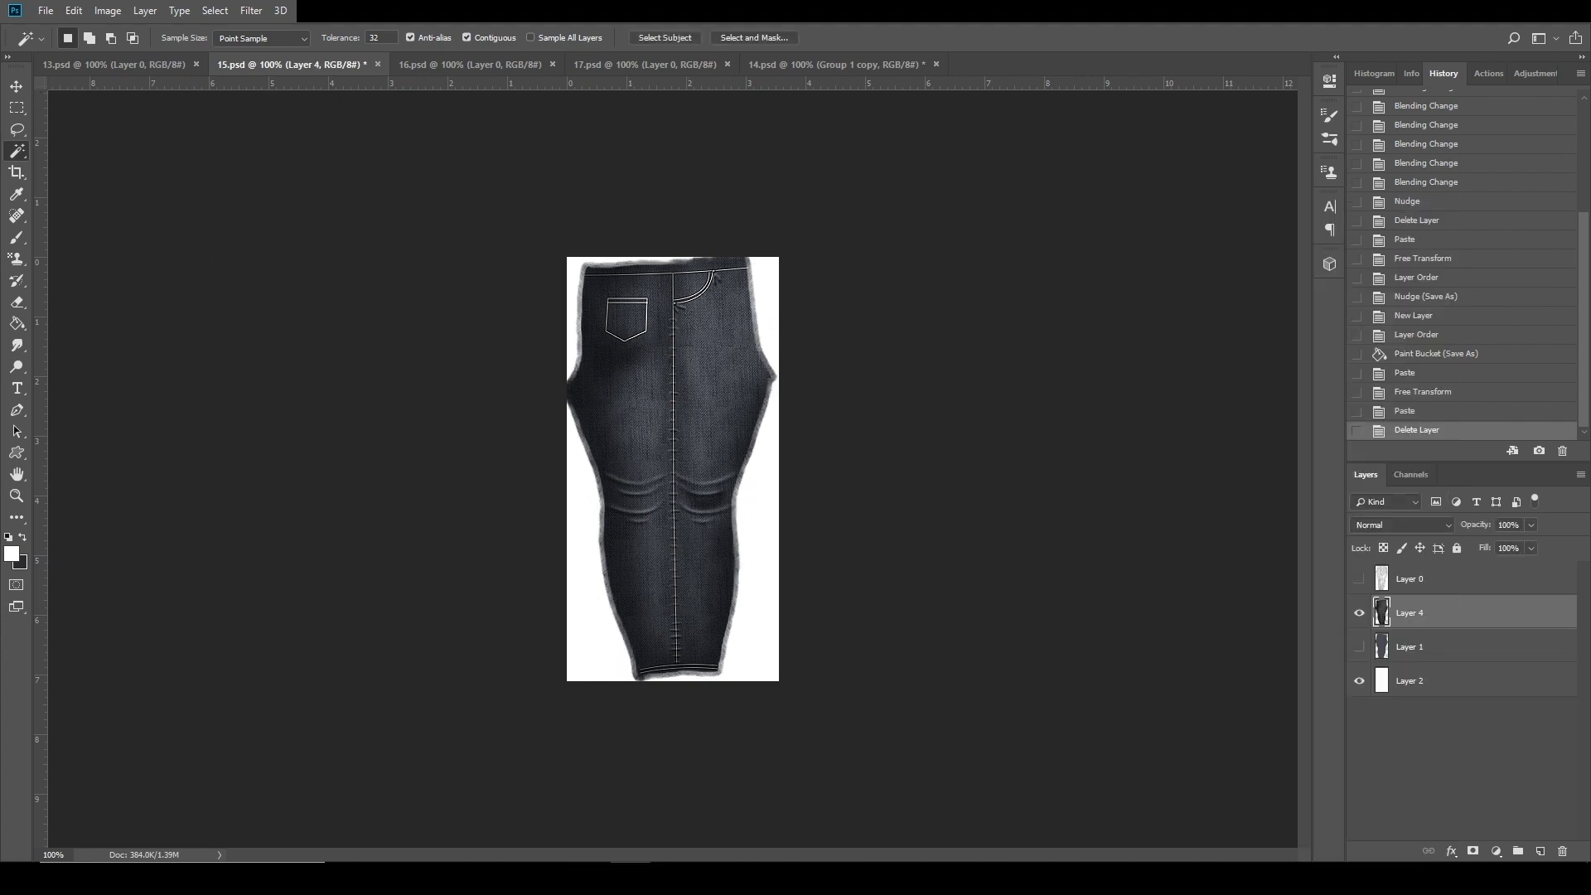
Flip the pasted jeans in Layer 4 of 15.psd horizontally.
{"action": "key", "text": "v"}
{"action": "key", "text": "ctrl+t"}
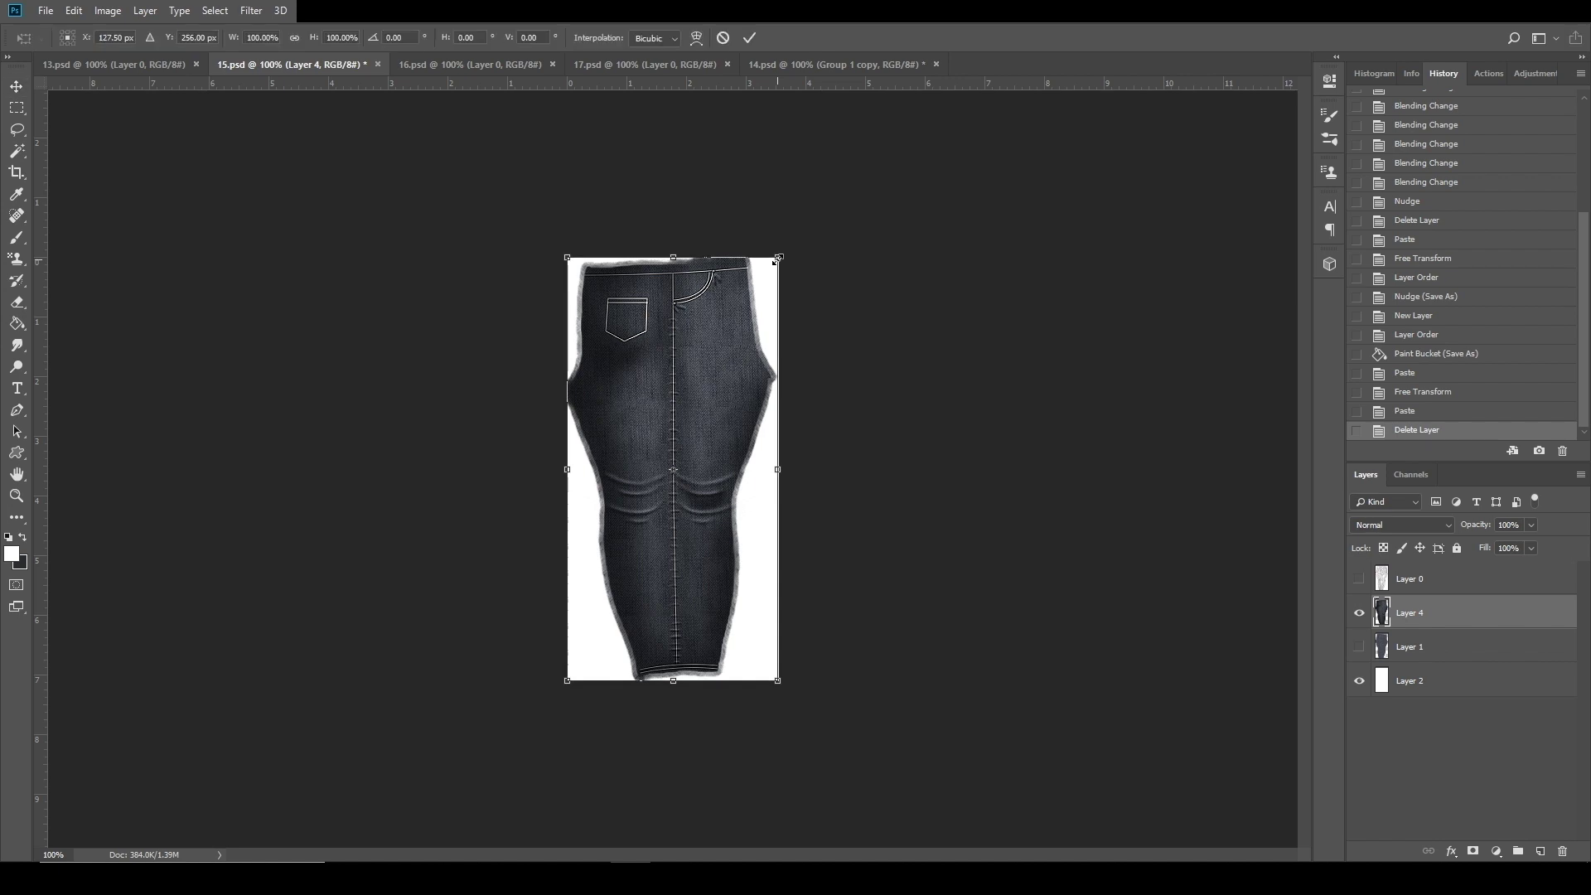
{"action": "right_click", "coordinate": [778, 261]}
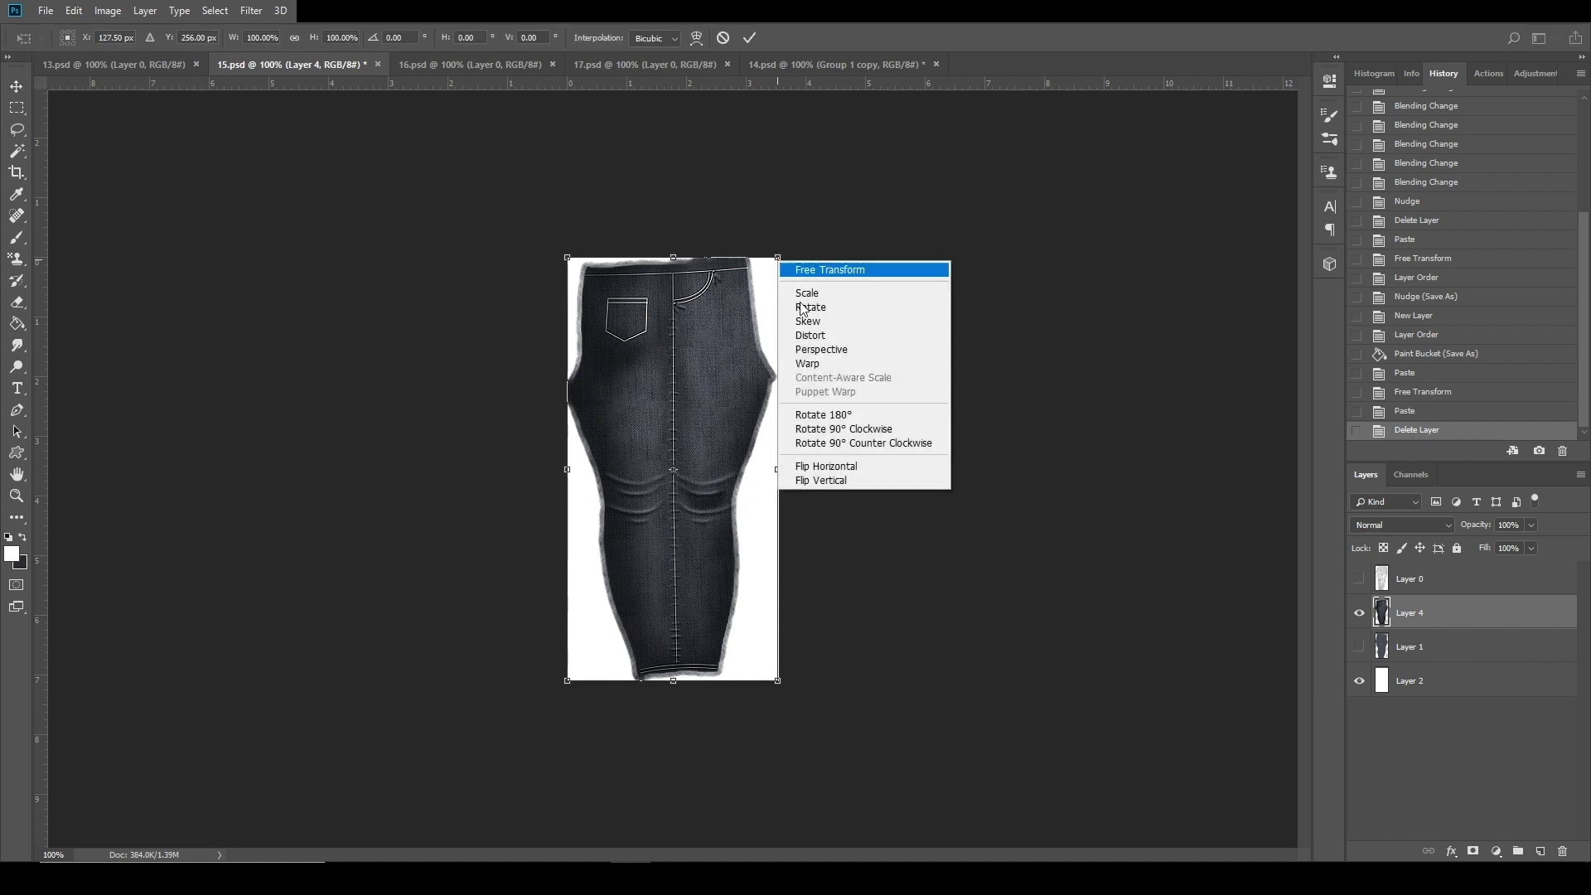
{"action": "left_click", "coordinate": [847, 467]}
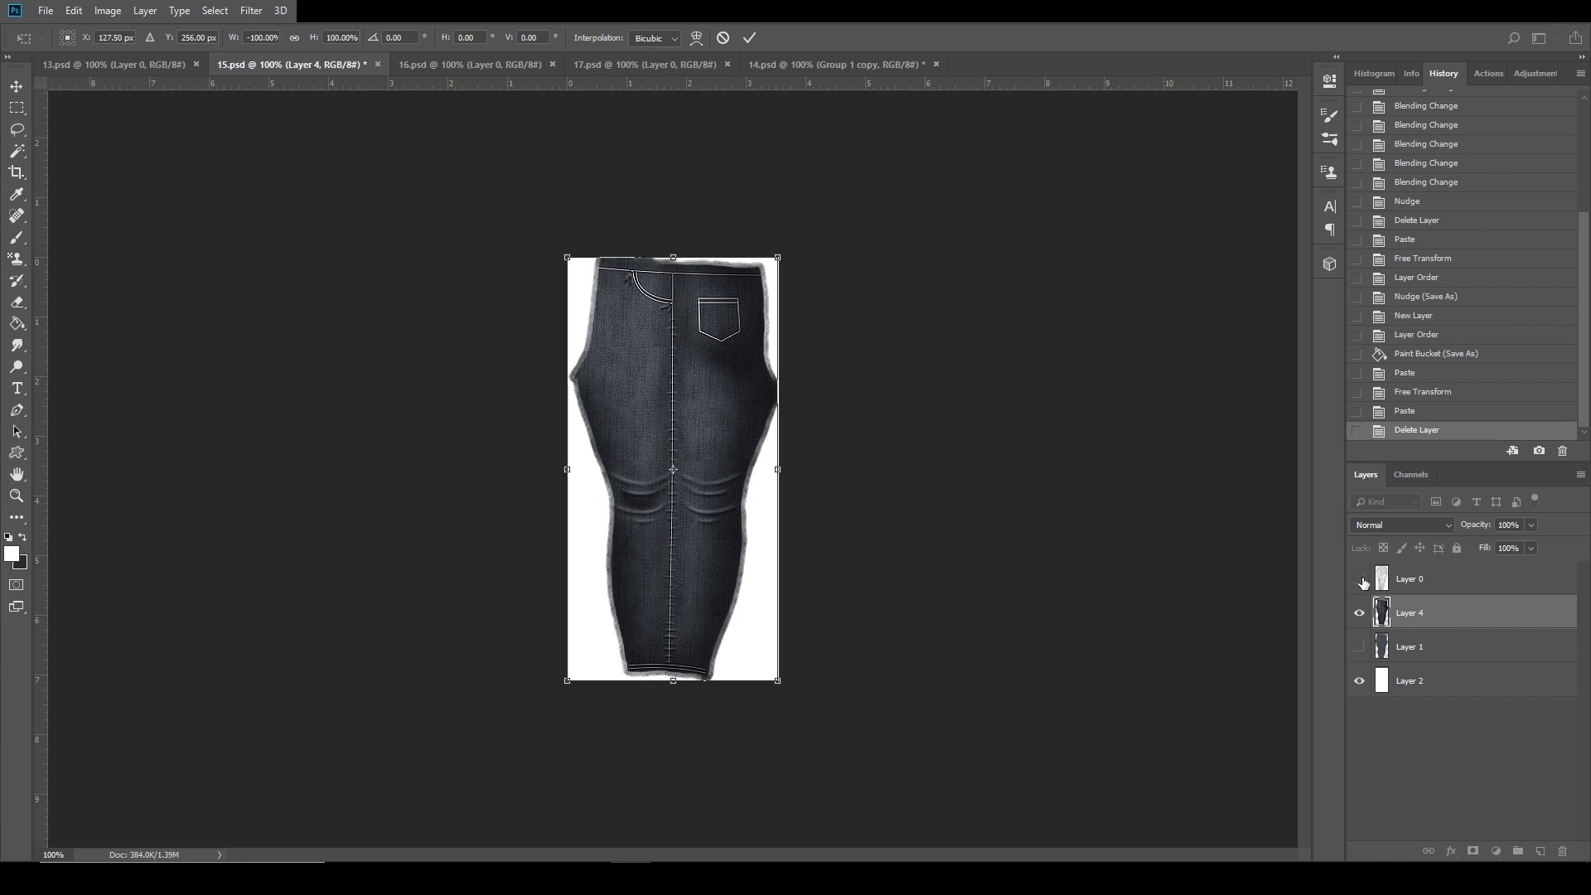
{"action": "key", "text": "Return"}
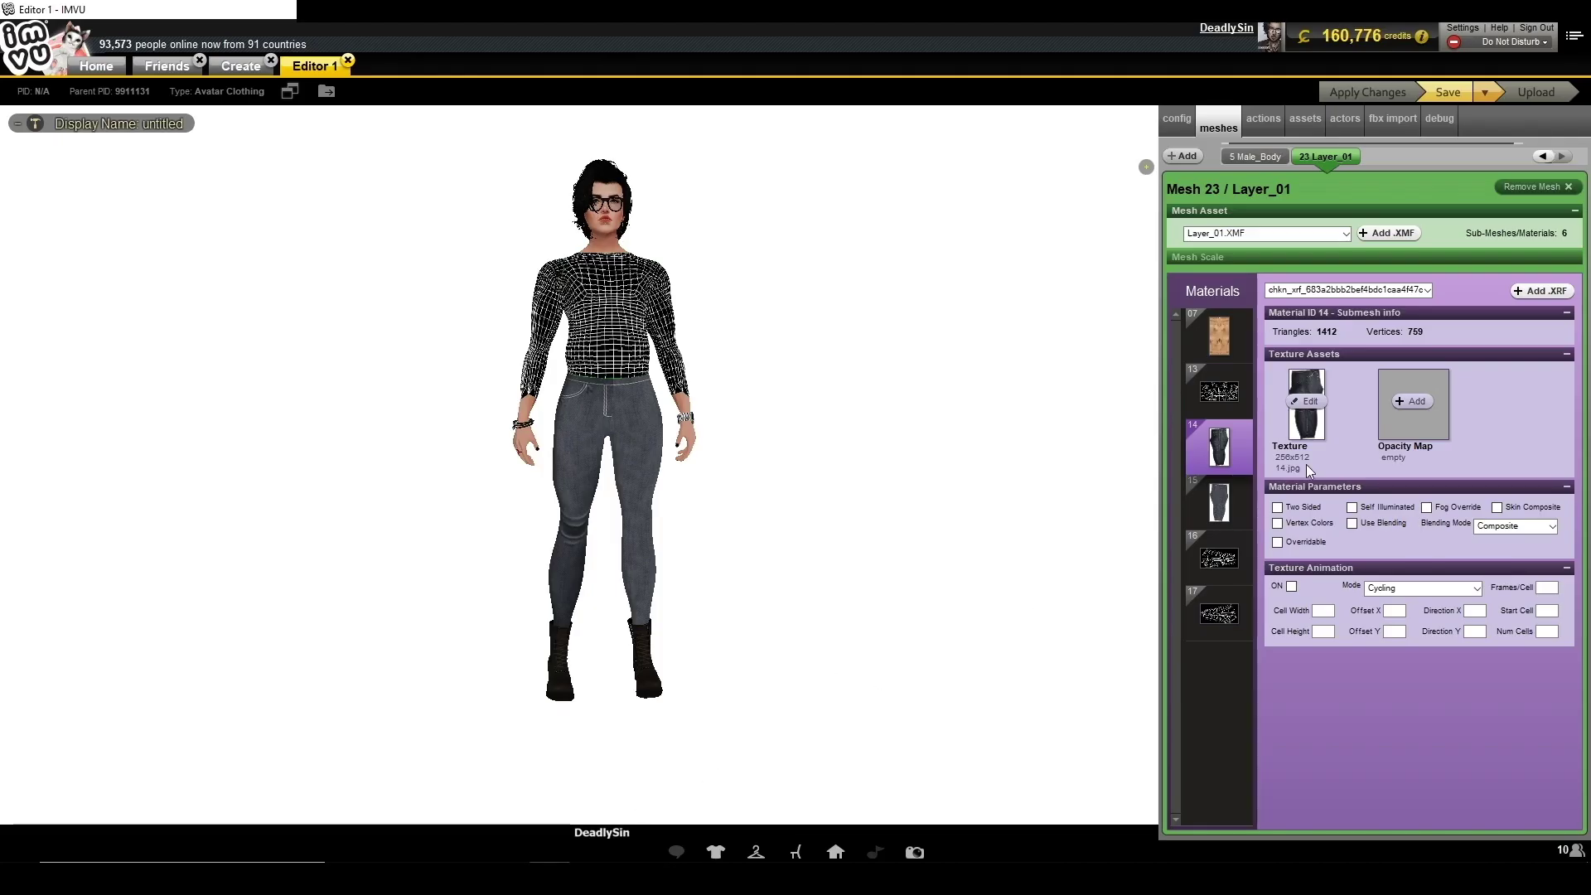
Switch to the IMVU editor, refresh the material 15 texture, and apply the changes to inspect the jeans on the avatar.
{"action": "left_click", "coordinate": [1247, 493]}
{"action": "left_click", "coordinate": [1307, 401]}
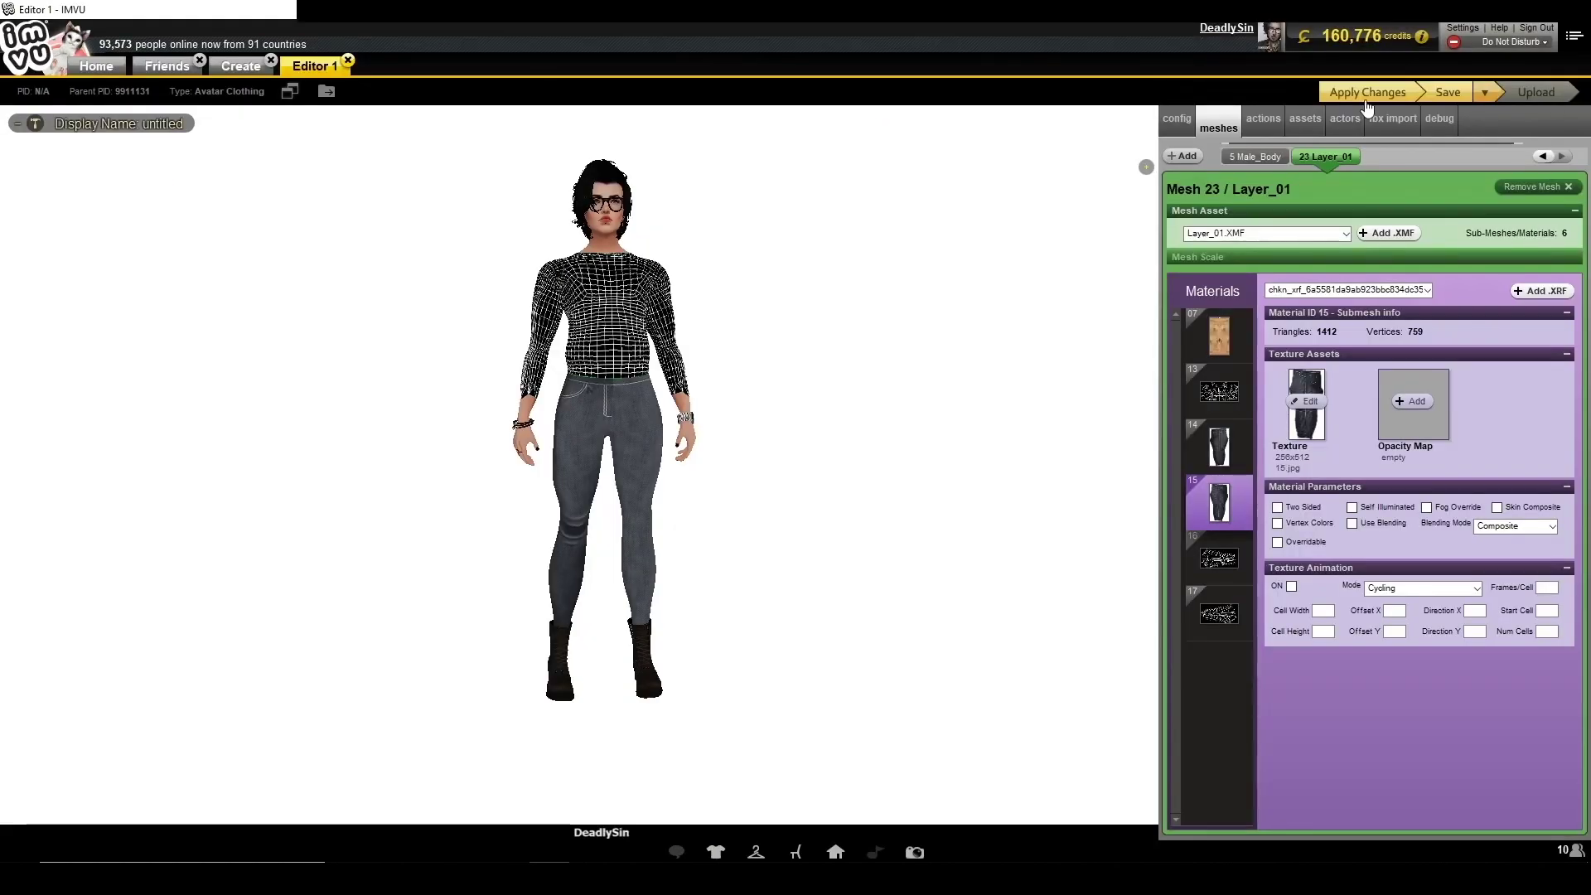
{"action": "left_click", "coordinate": [1367, 93]}
{"action": "scroll", "coordinate": [796, 522], "scroll_direction": "up", "scroll_amount": 5}
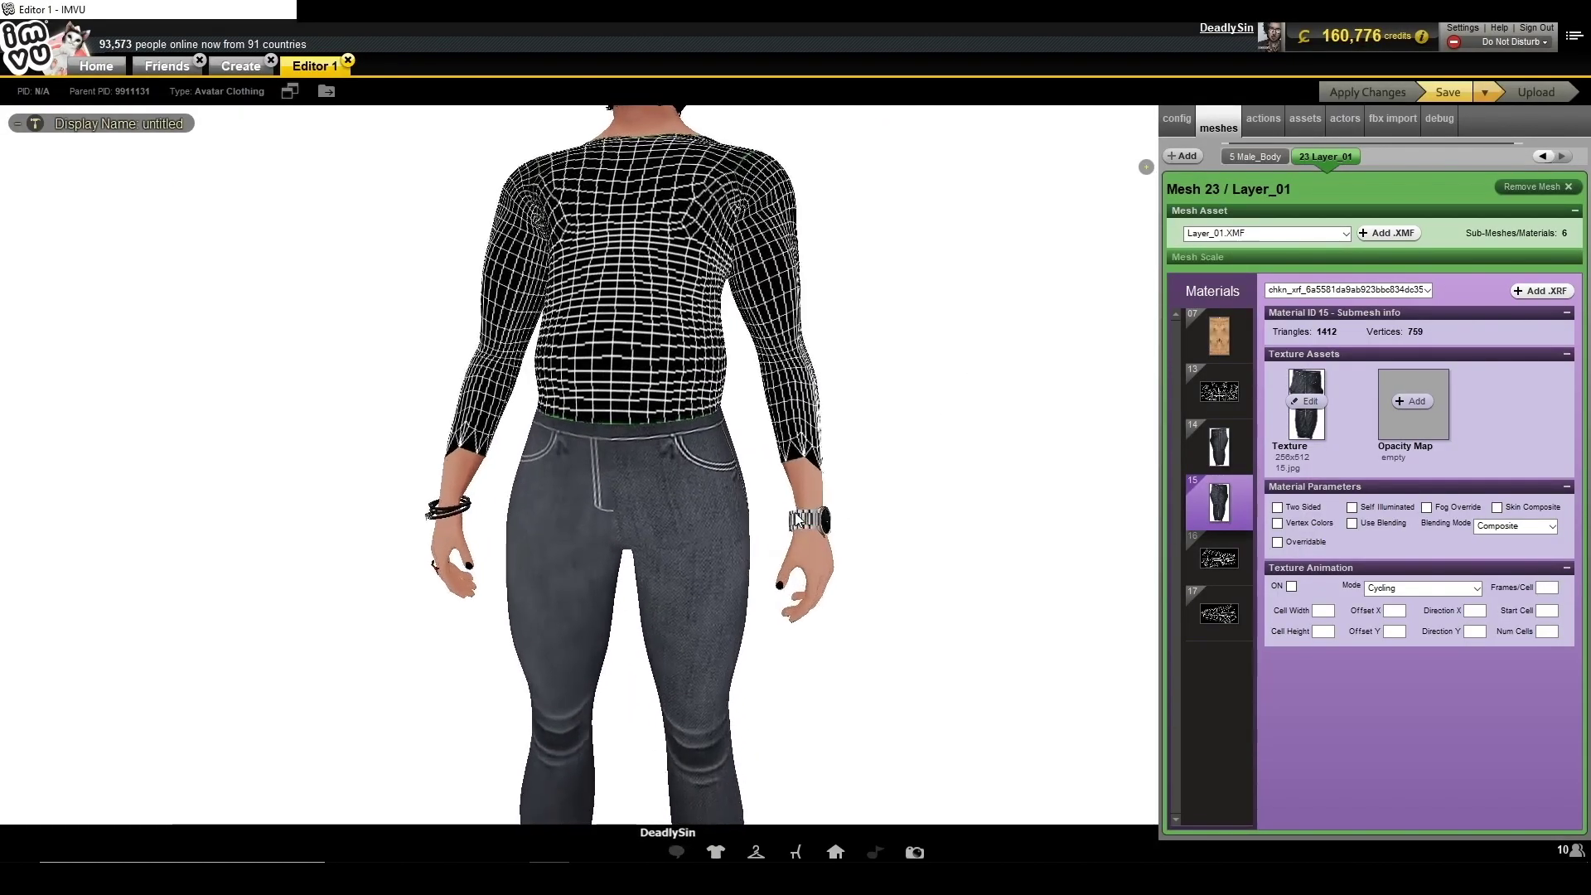
{"action": "scroll", "coordinate": [969, 536], "scroll_direction": "down", "scroll_amount": 5}
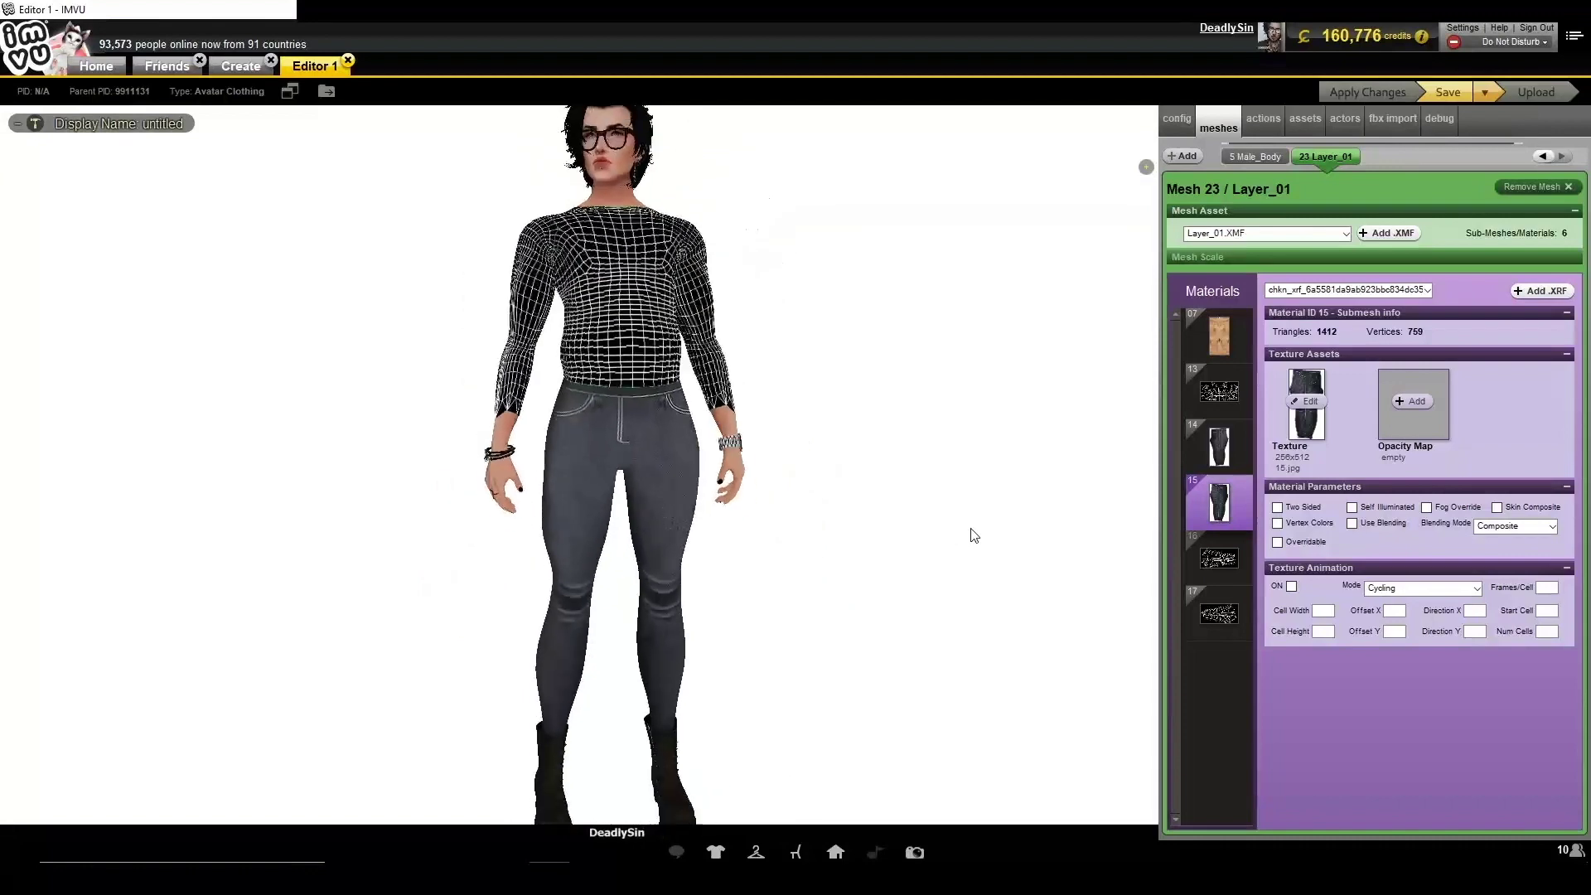
{"action": "scroll", "coordinate": [848, 536], "scroll_direction": "up", "scroll_amount": 2}
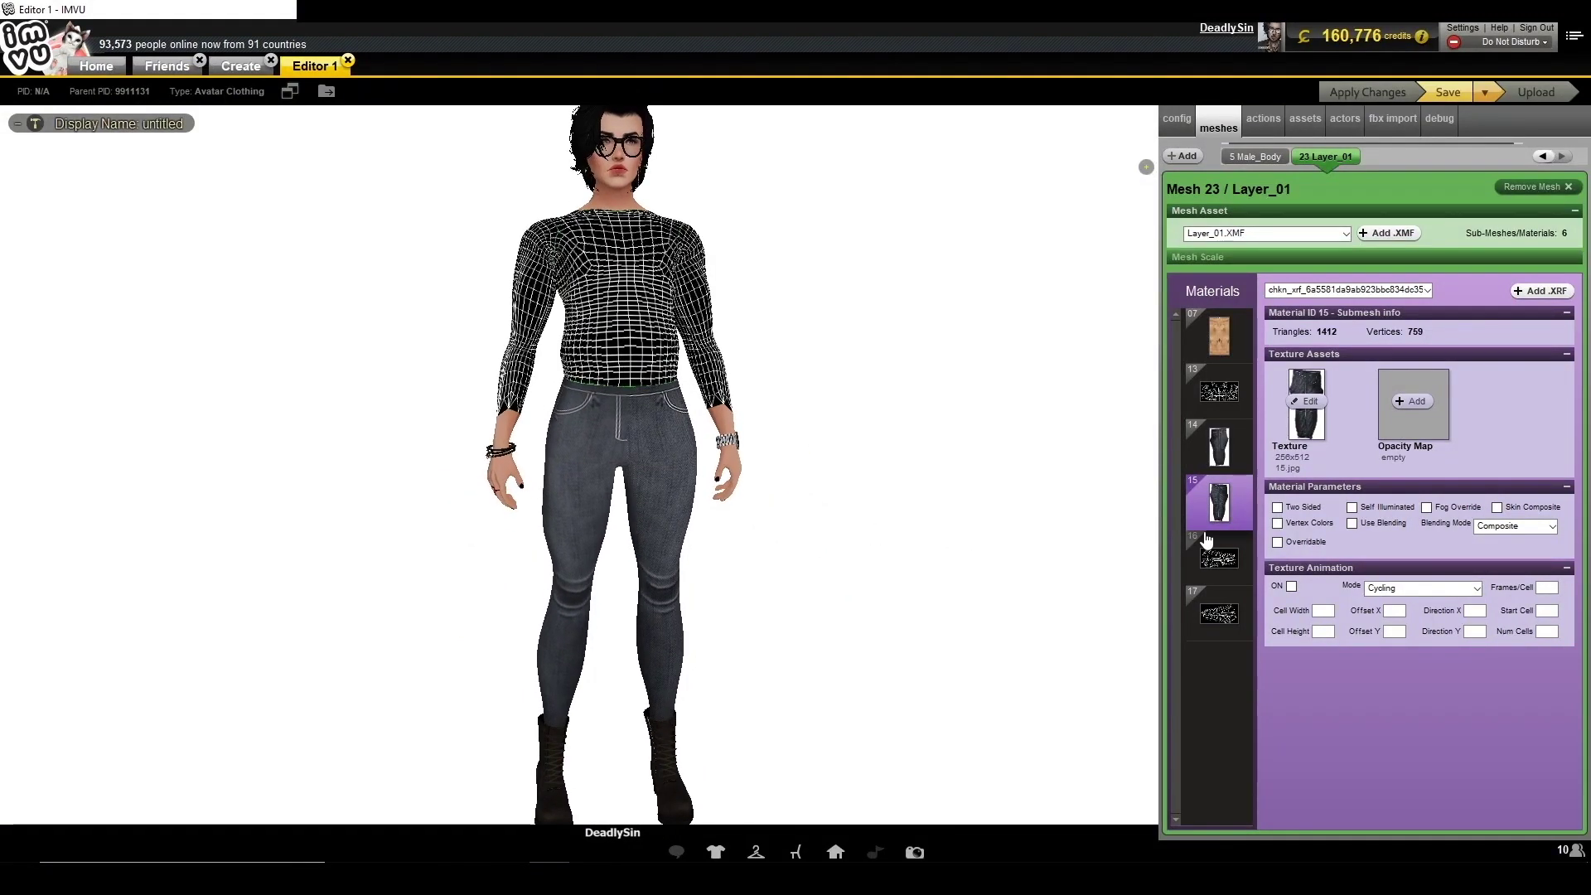
{"action": "left_click", "coordinate": [1219, 455]}
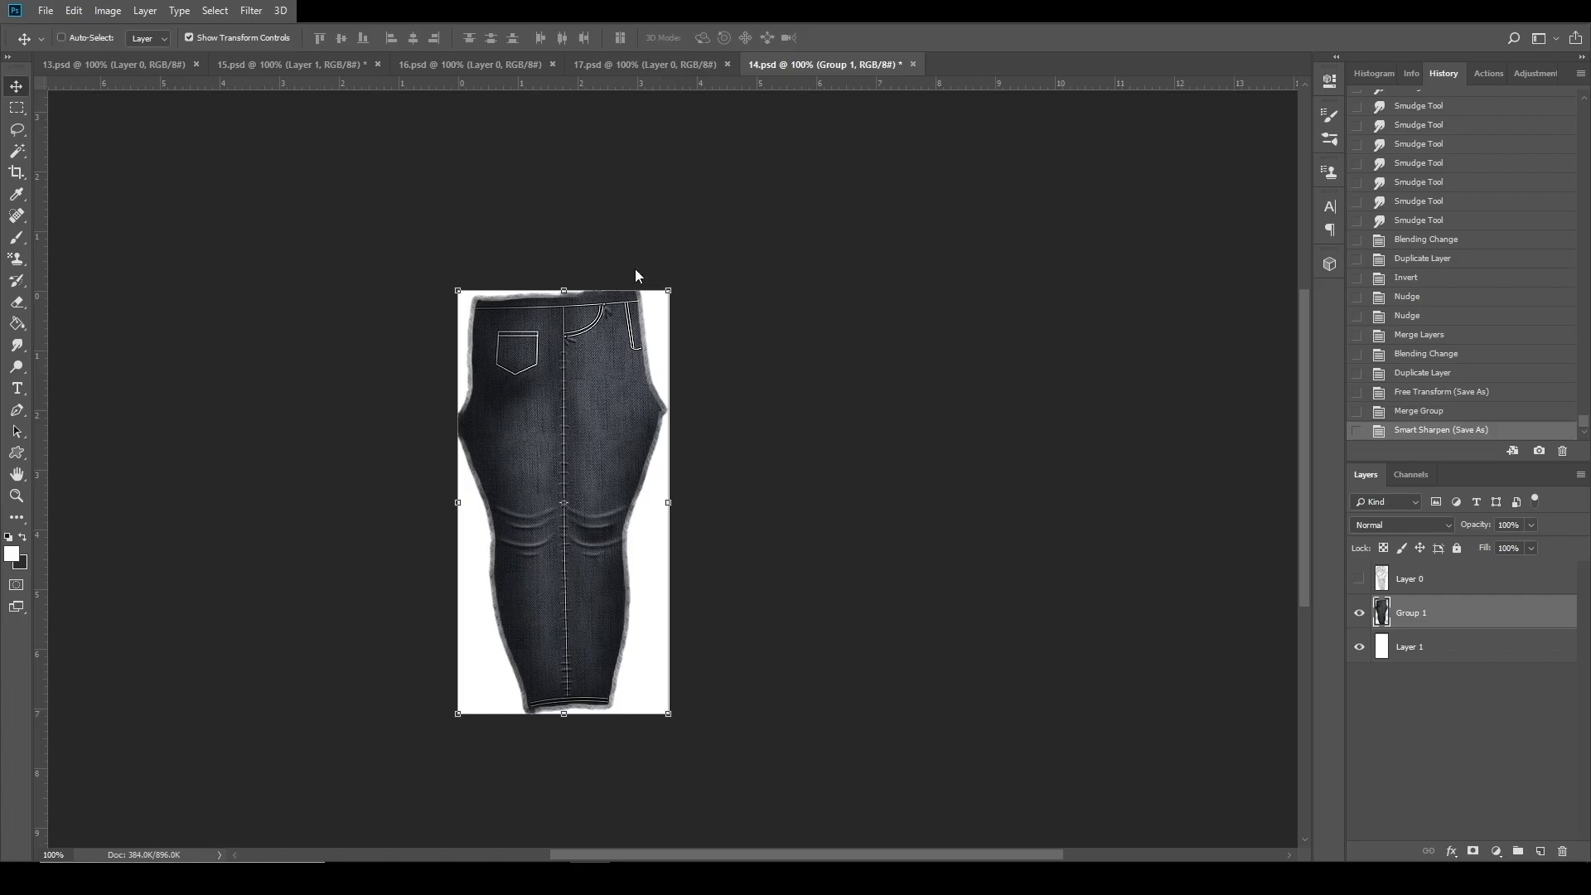
Return to 14.psd in Photoshop and add a new layer above Group 1 for the waistband detail.
{"action": "scroll", "coordinate": [645, 279], "scroll_direction": "up", "scroll_amount": 1}
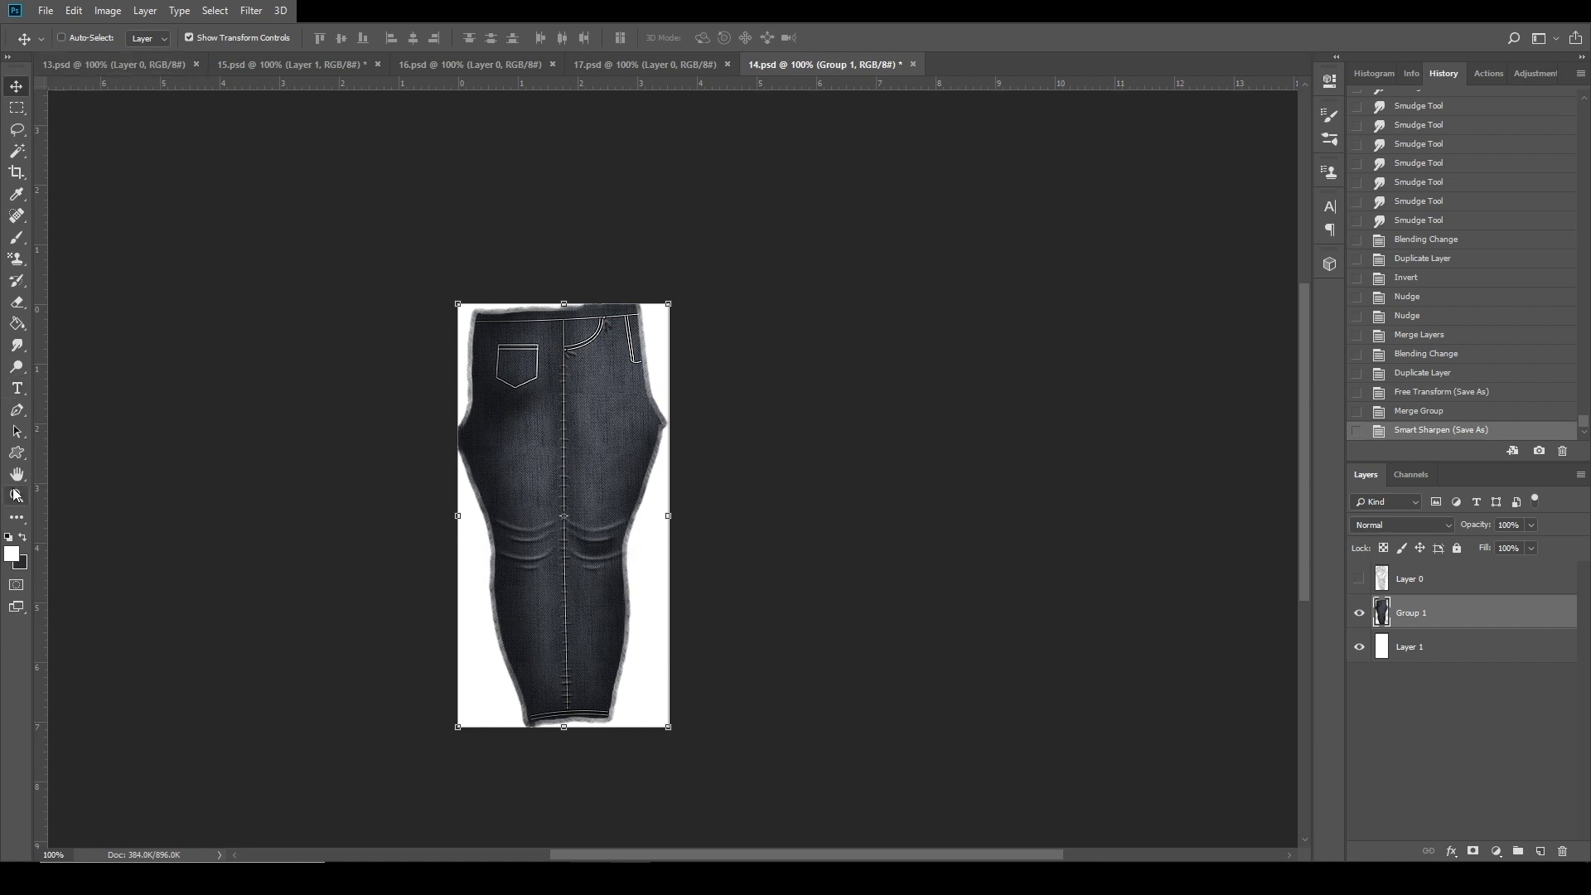
{"action": "left_click", "coordinate": [16, 495]}
{"action": "left_click_drag", "start_coordinate": [663, 450], "coordinate": [951, 450]}
{"action": "left_click", "coordinate": [952, 450]}
{"action": "left_click", "coordinate": [1539, 851]}
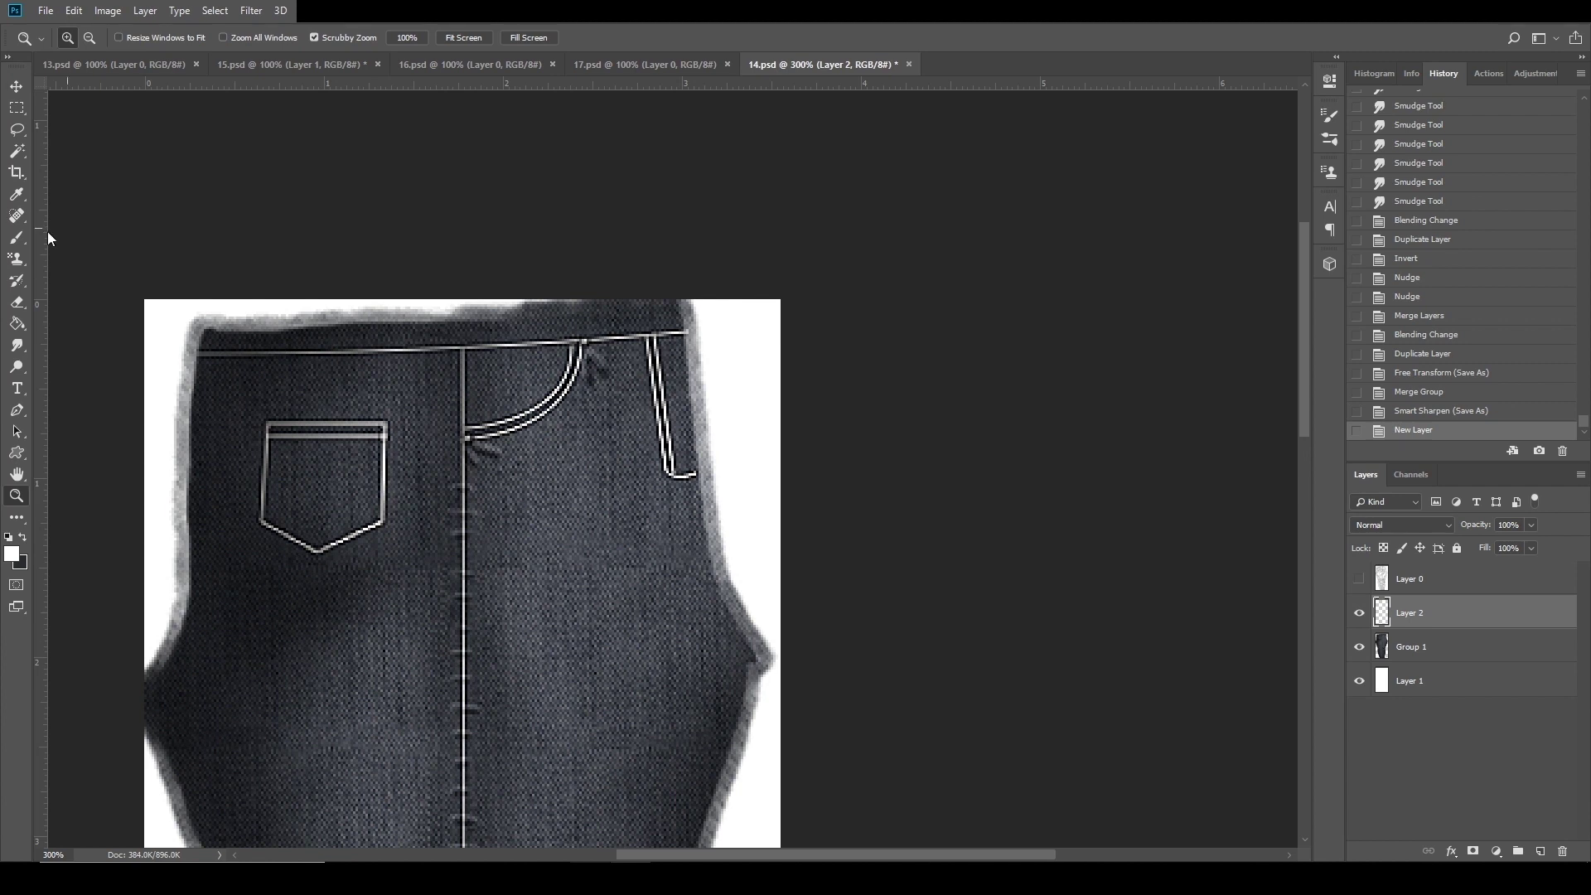
Draw a short, nearly vertical Pen path across the waistband between the curved pocket and the side pocket stitching.
{"action": "left_click", "coordinate": [17, 409]}
{"action": "left_click", "coordinate": [626, 338]}
{"action": "left_click", "coordinate": [621, 302]}
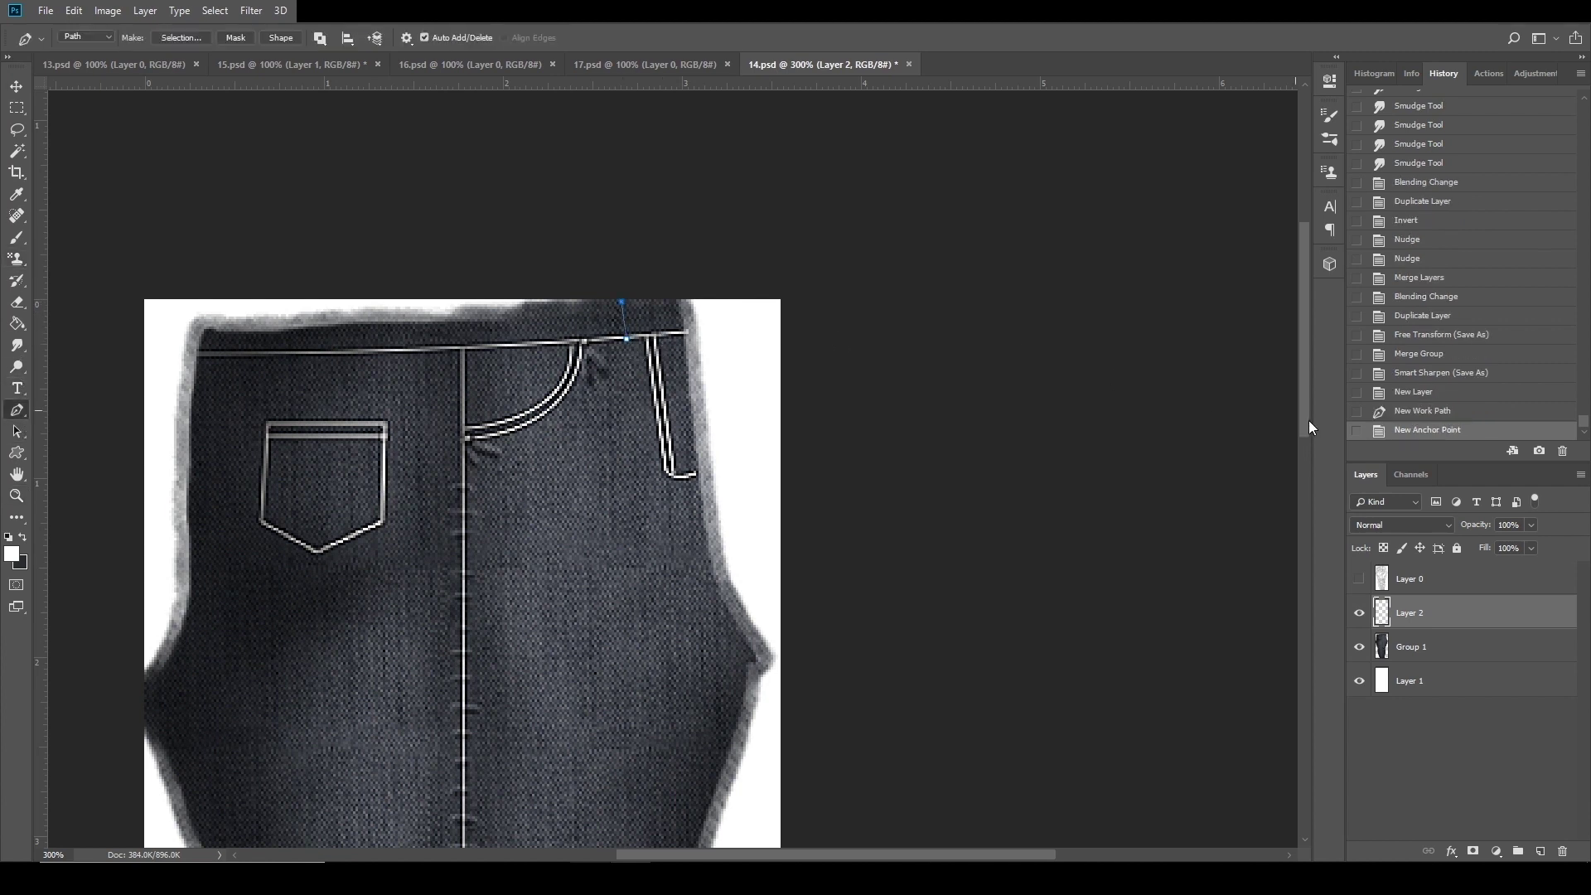
{"action": "key", "text": "ctrl+z"}
{"action": "left_click", "coordinate": [625, 304]}
Set the Soft Round Pressure Size brush to 1 px for stroking the waistband path.
{"action": "right_click", "coordinate": [637, 316]}
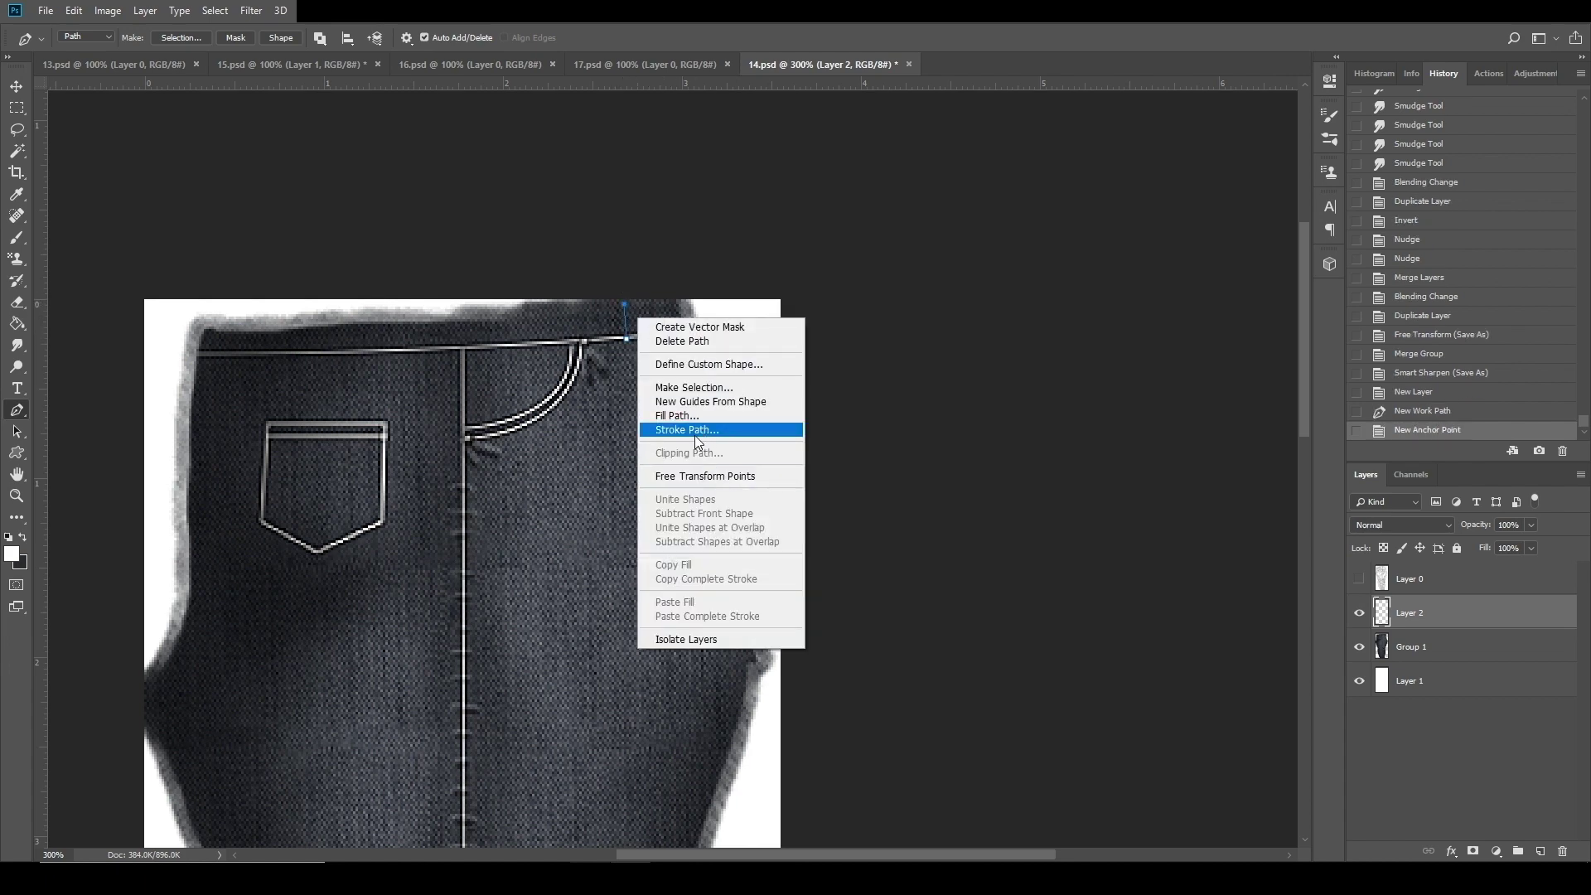
{"action": "left_click", "coordinate": [18, 238]}
{"action": "left_click", "coordinate": [18, 238]}
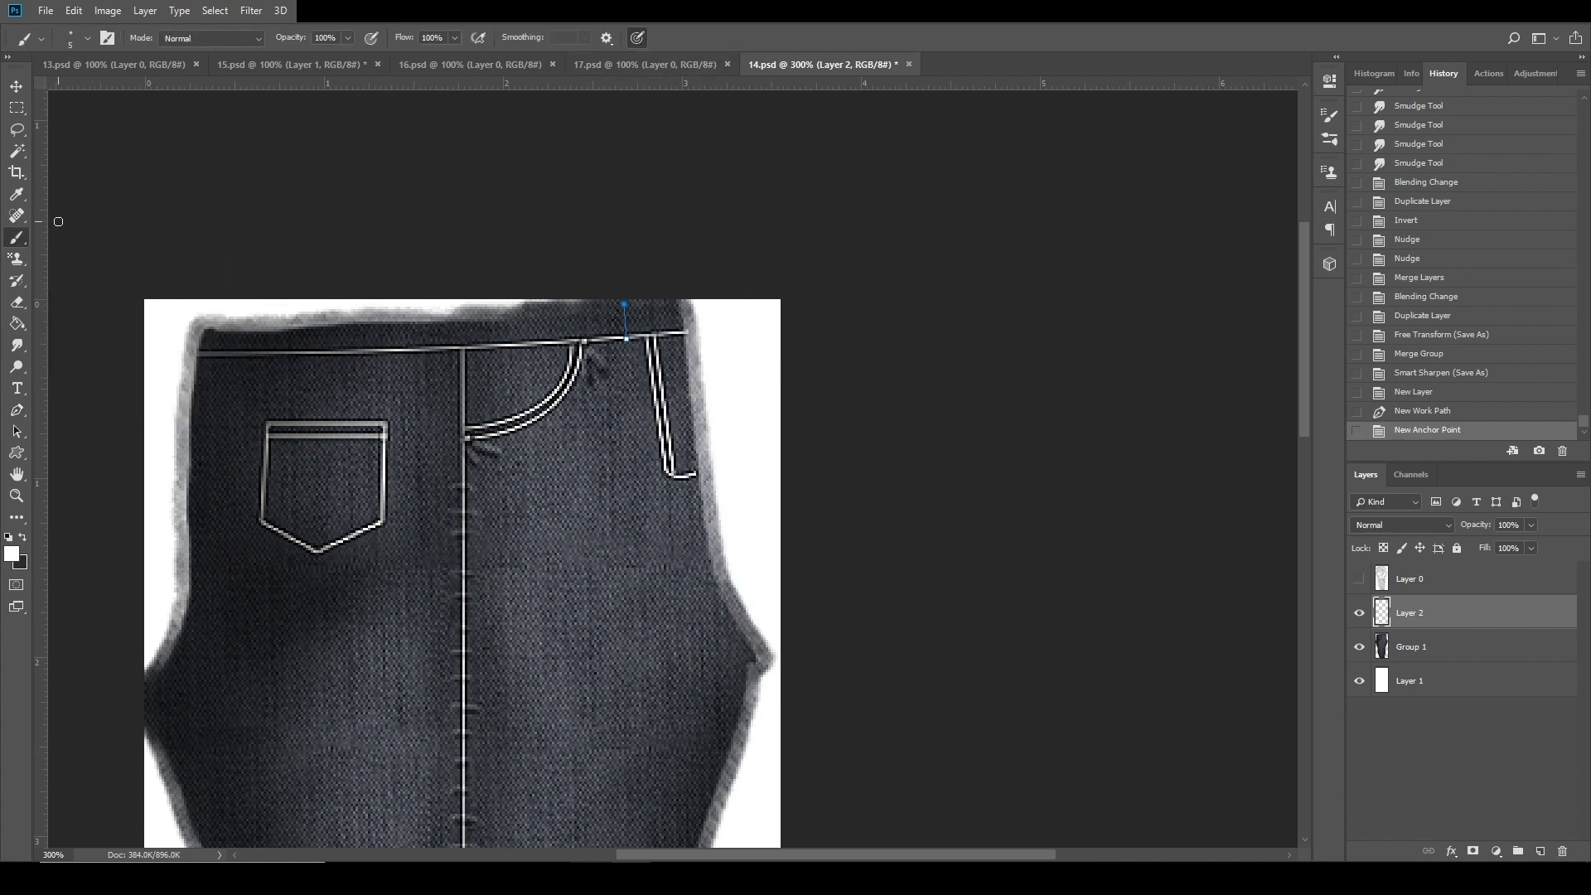
{"action": "left_click", "coordinate": [87, 37]}
{"action": "left_click", "coordinate": [91, 91]}
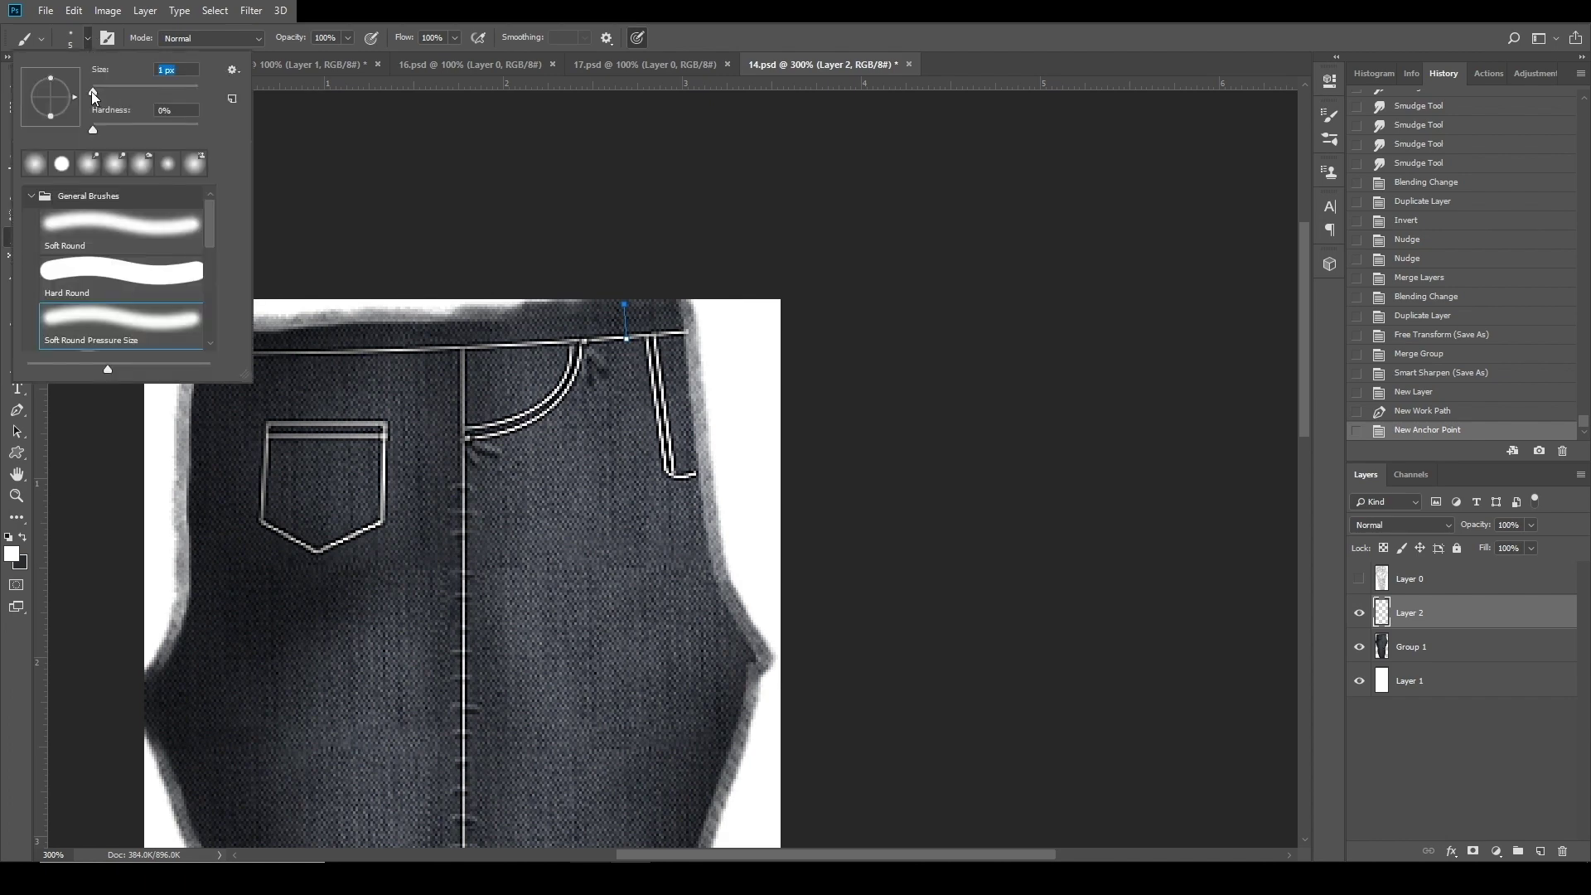
{"action": "left_click", "coordinate": [20, 638]}
Stroke the waistband path on Layer 2 with the Brush and delete the path.
{"action": "left_click", "coordinate": [17, 410]}
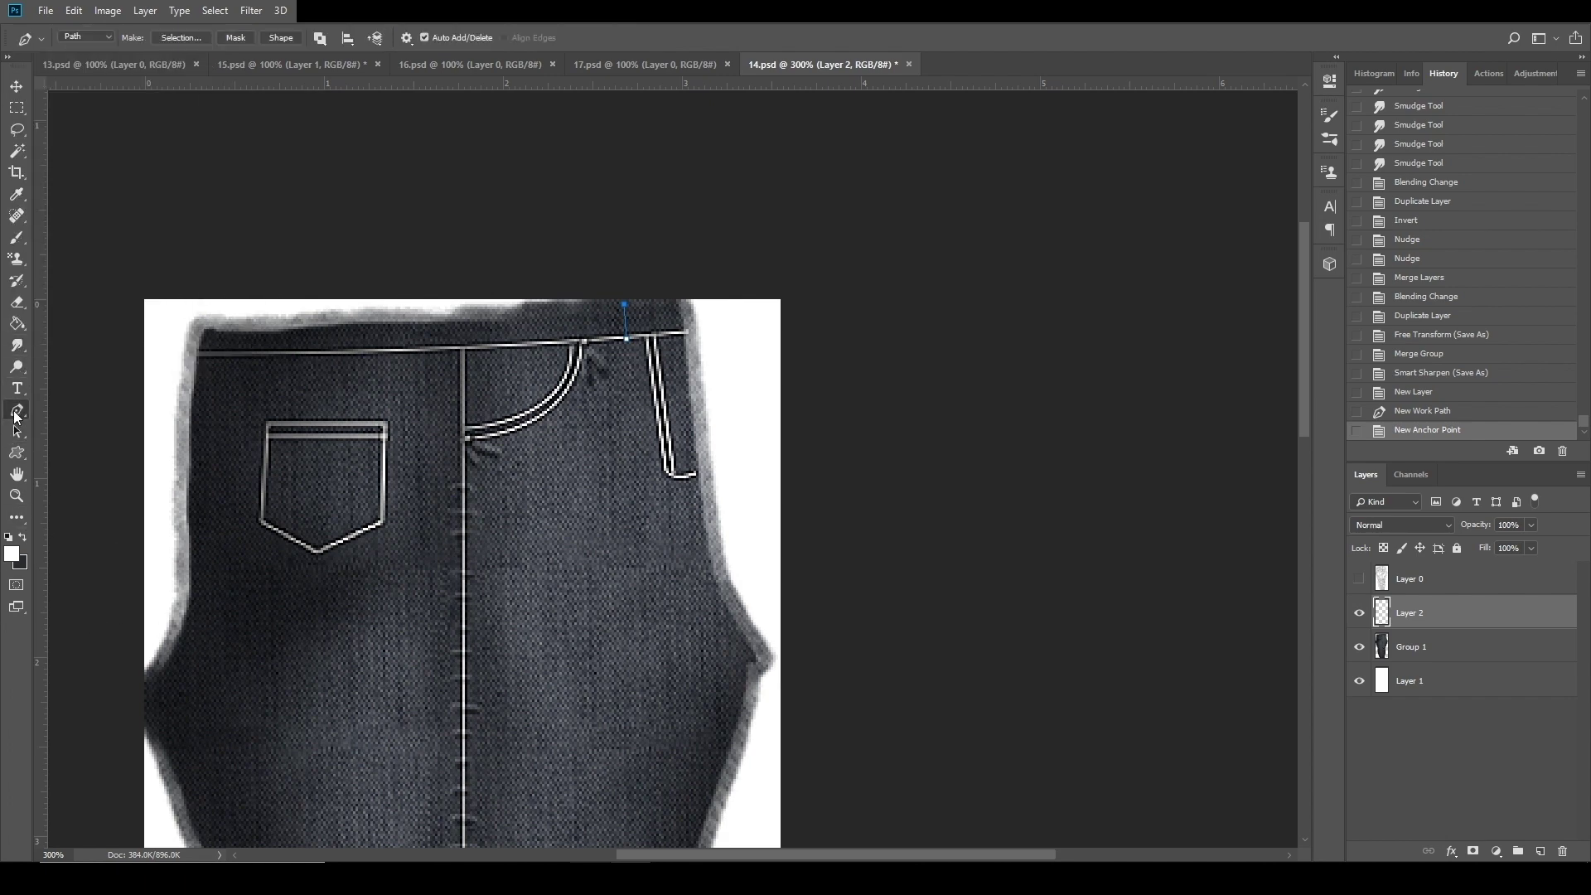
{"action": "right_click", "coordinate": [626, 348]}
{"action": "left_click", "coordinate": [672, 457]}
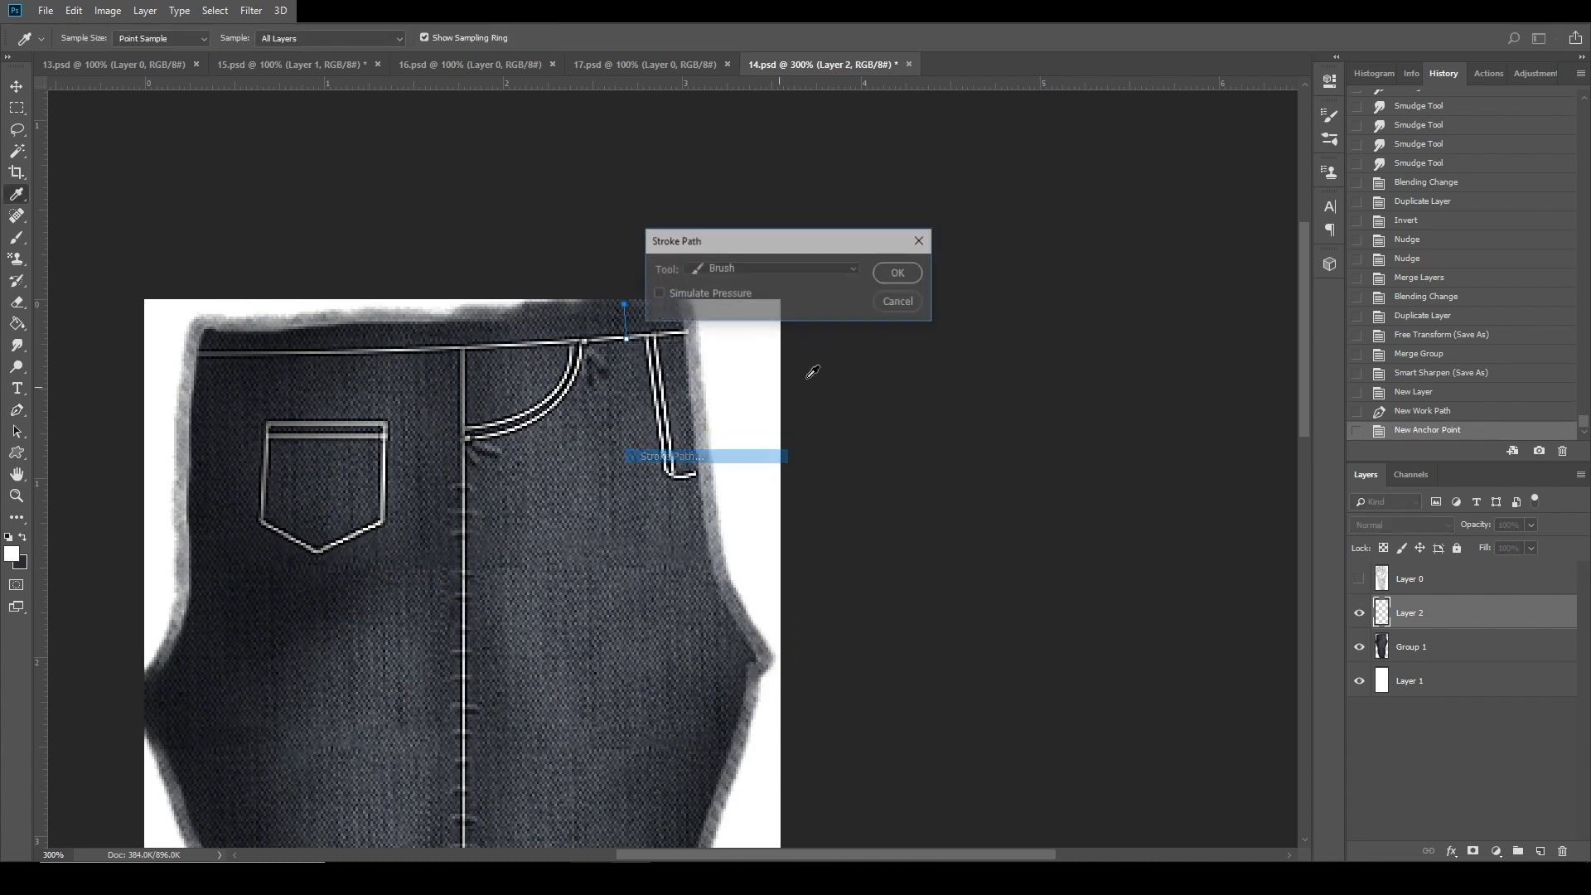
{"action": "left_click", "coordinate": [885, 269]}
{"action": "right_click", "coordinate": [631, 348]}
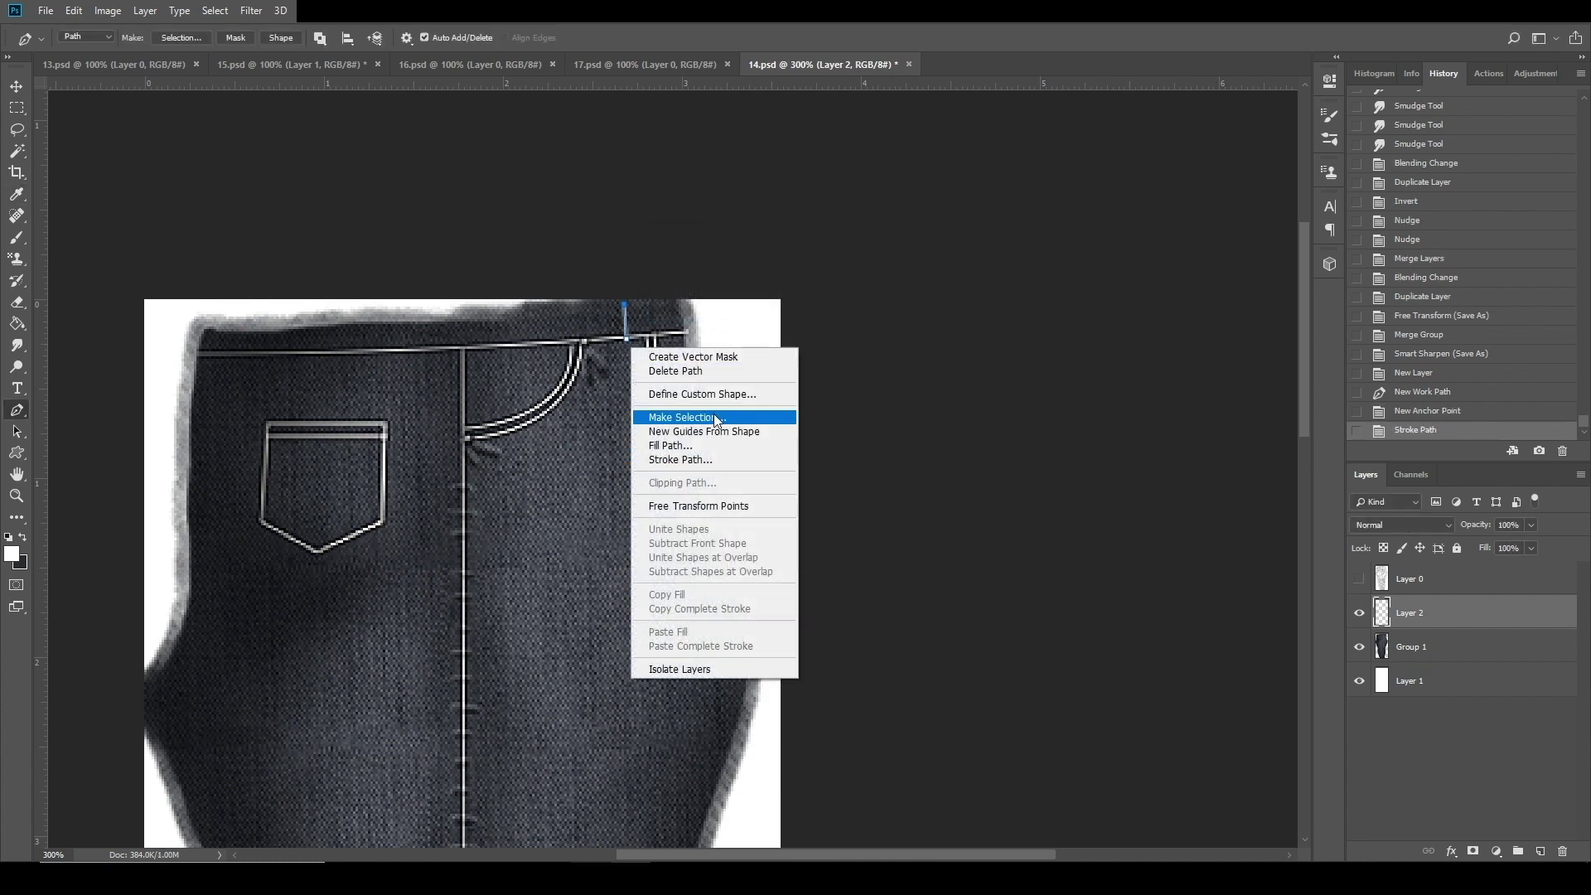
{"action": "left_click", "coordinate": [676, 370]}
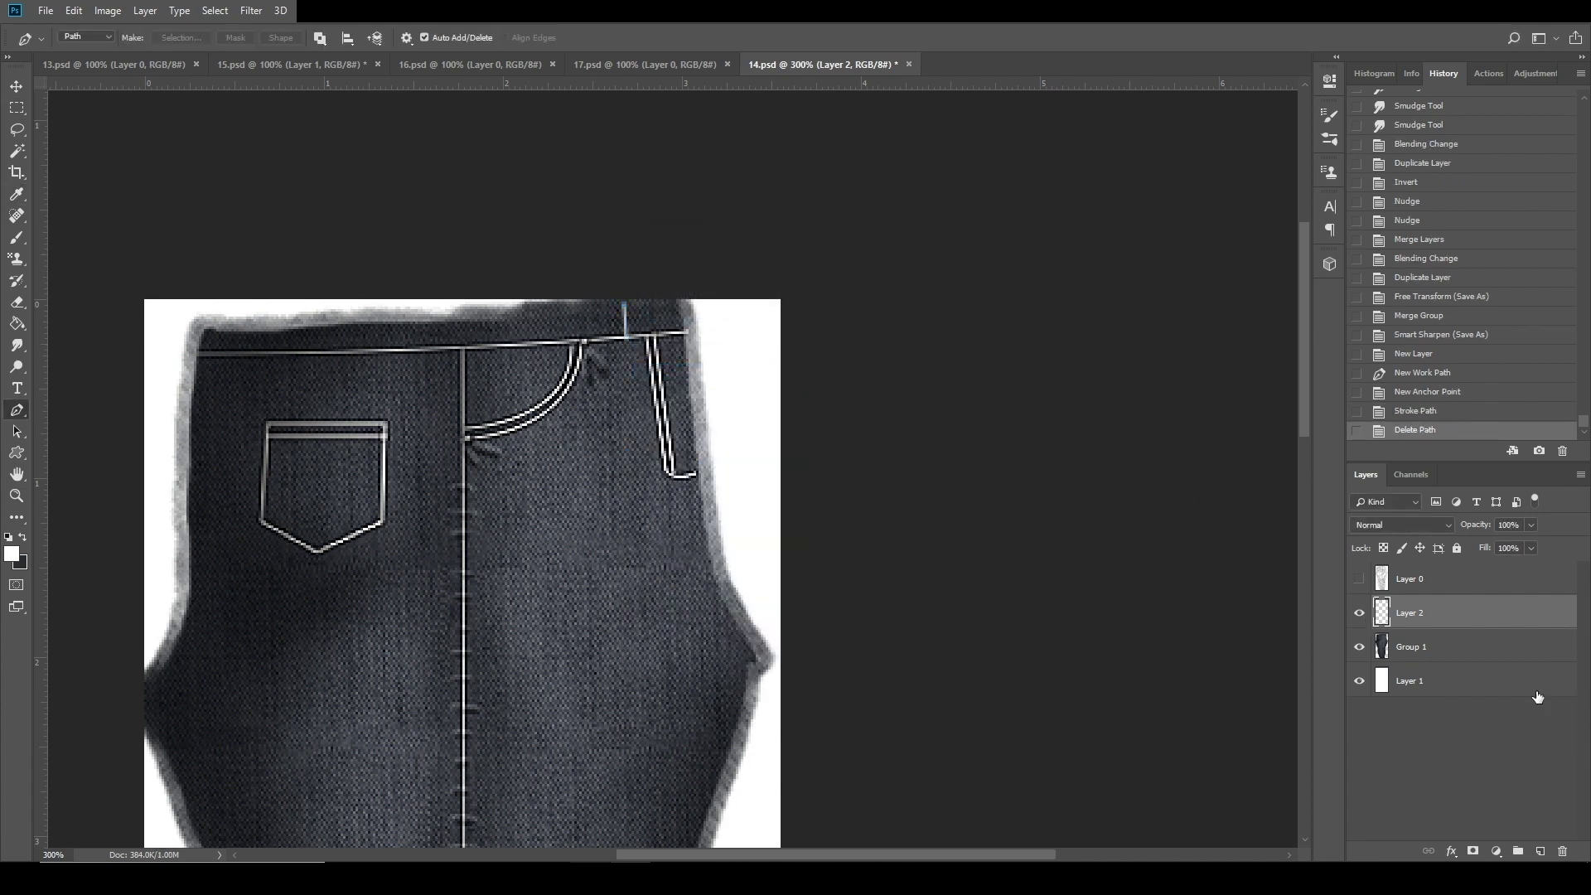
Revert the 14.psd history to the state right after the new layer was added.
{"action": "left_click", "coordinate": [1431, 396]}
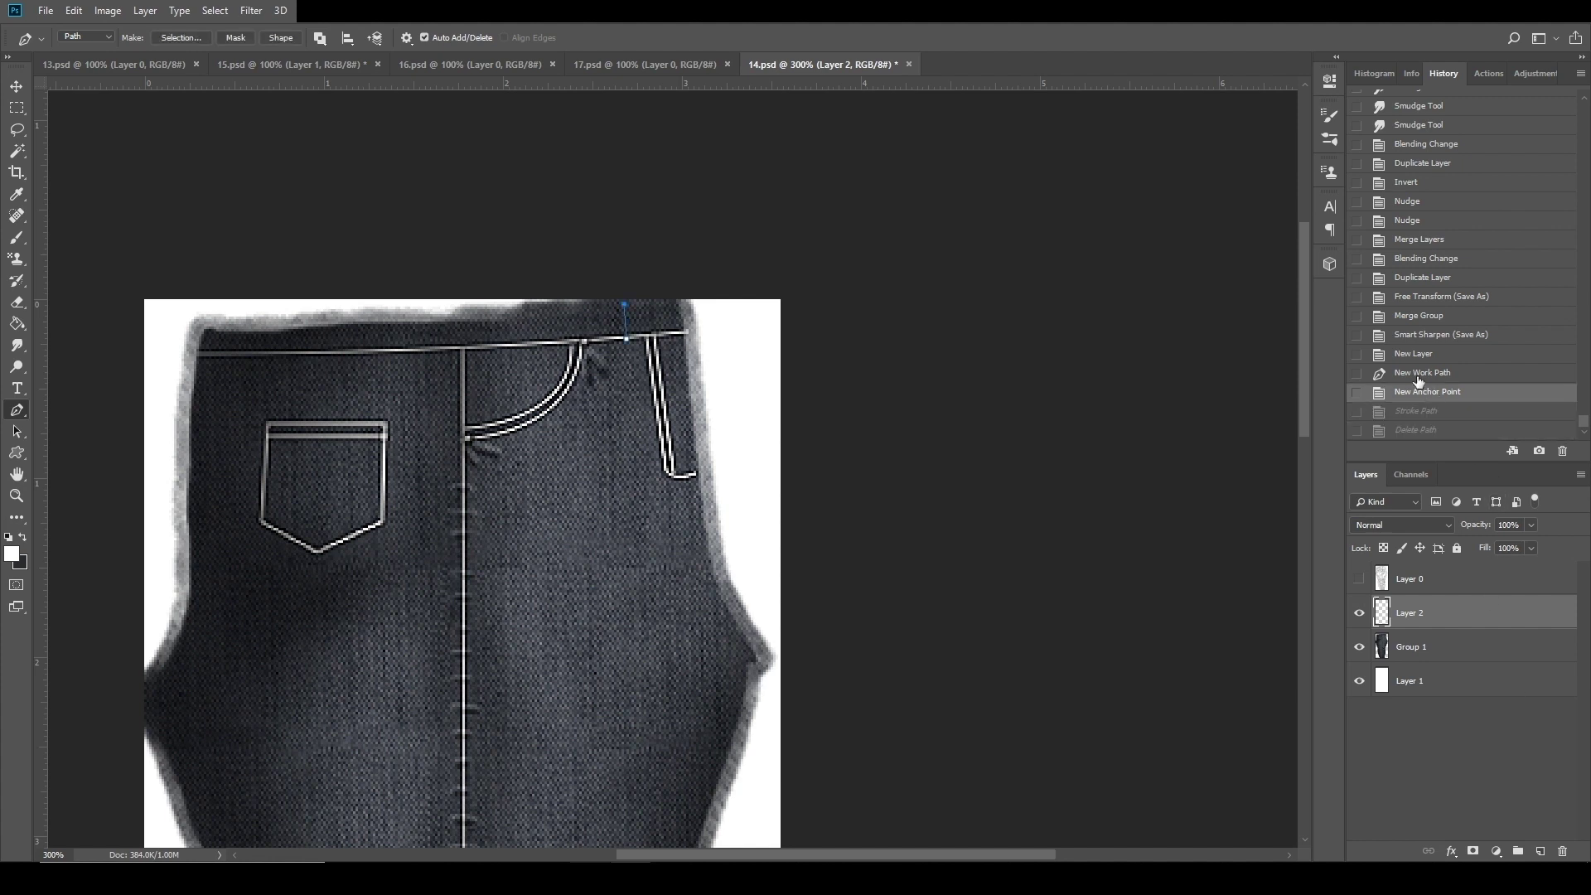
{"action": "left_click", "coordinate": [1417, 374]}
{"action": "left_click", "coordinate": [1417, 356]}
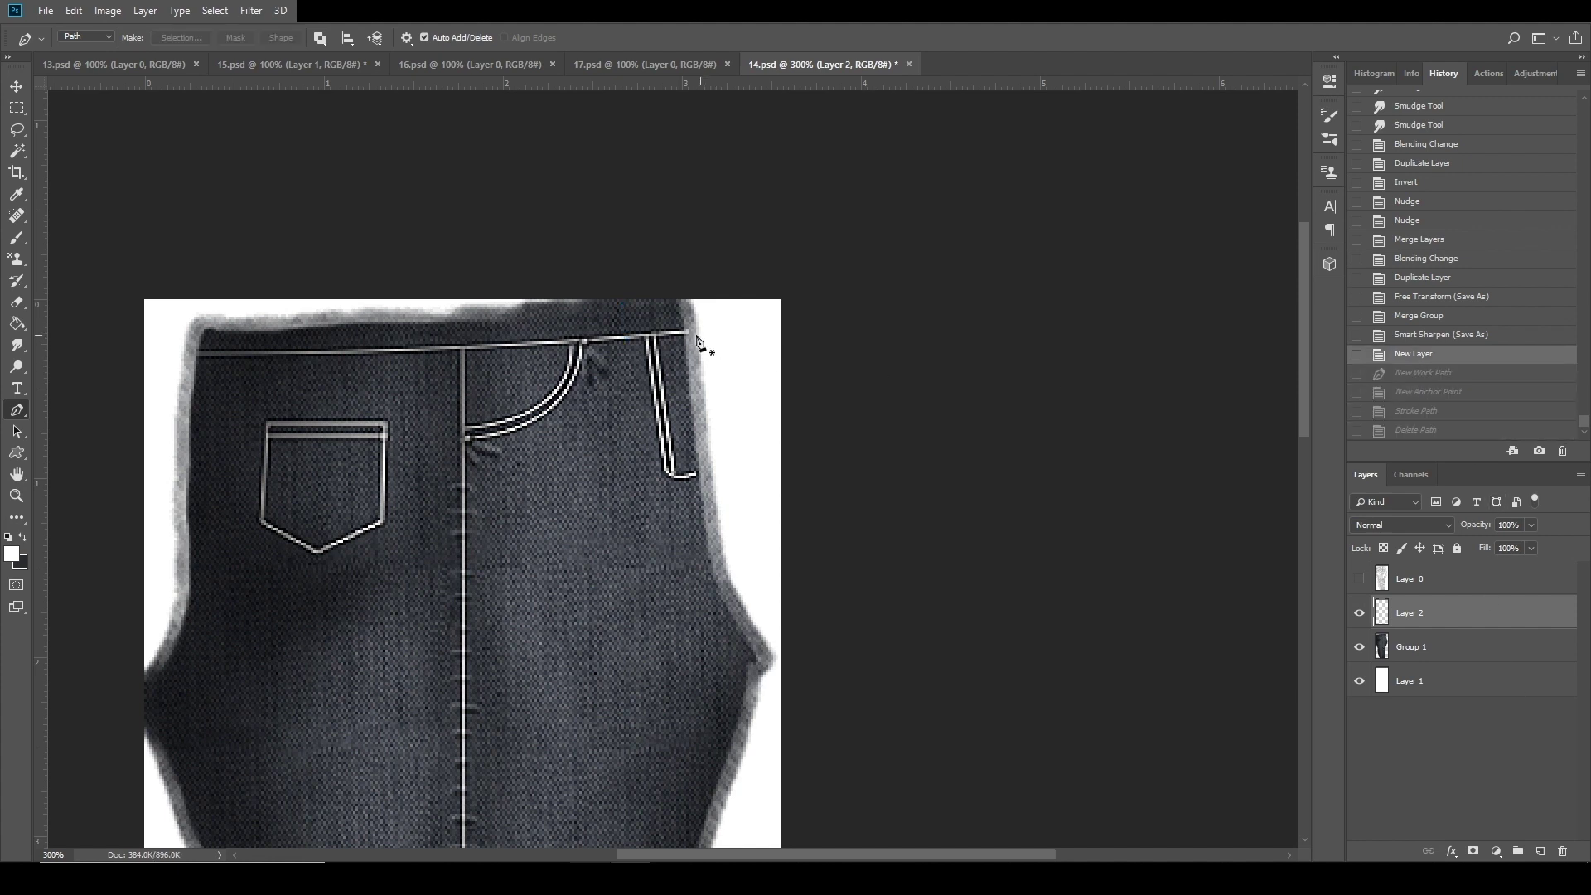
Draw a new short Pen path from the waistband seam up past the jeans' upper edge, just beside the side pocket stitching.
{"action": "left_click", "coordinate": [636, 337]}
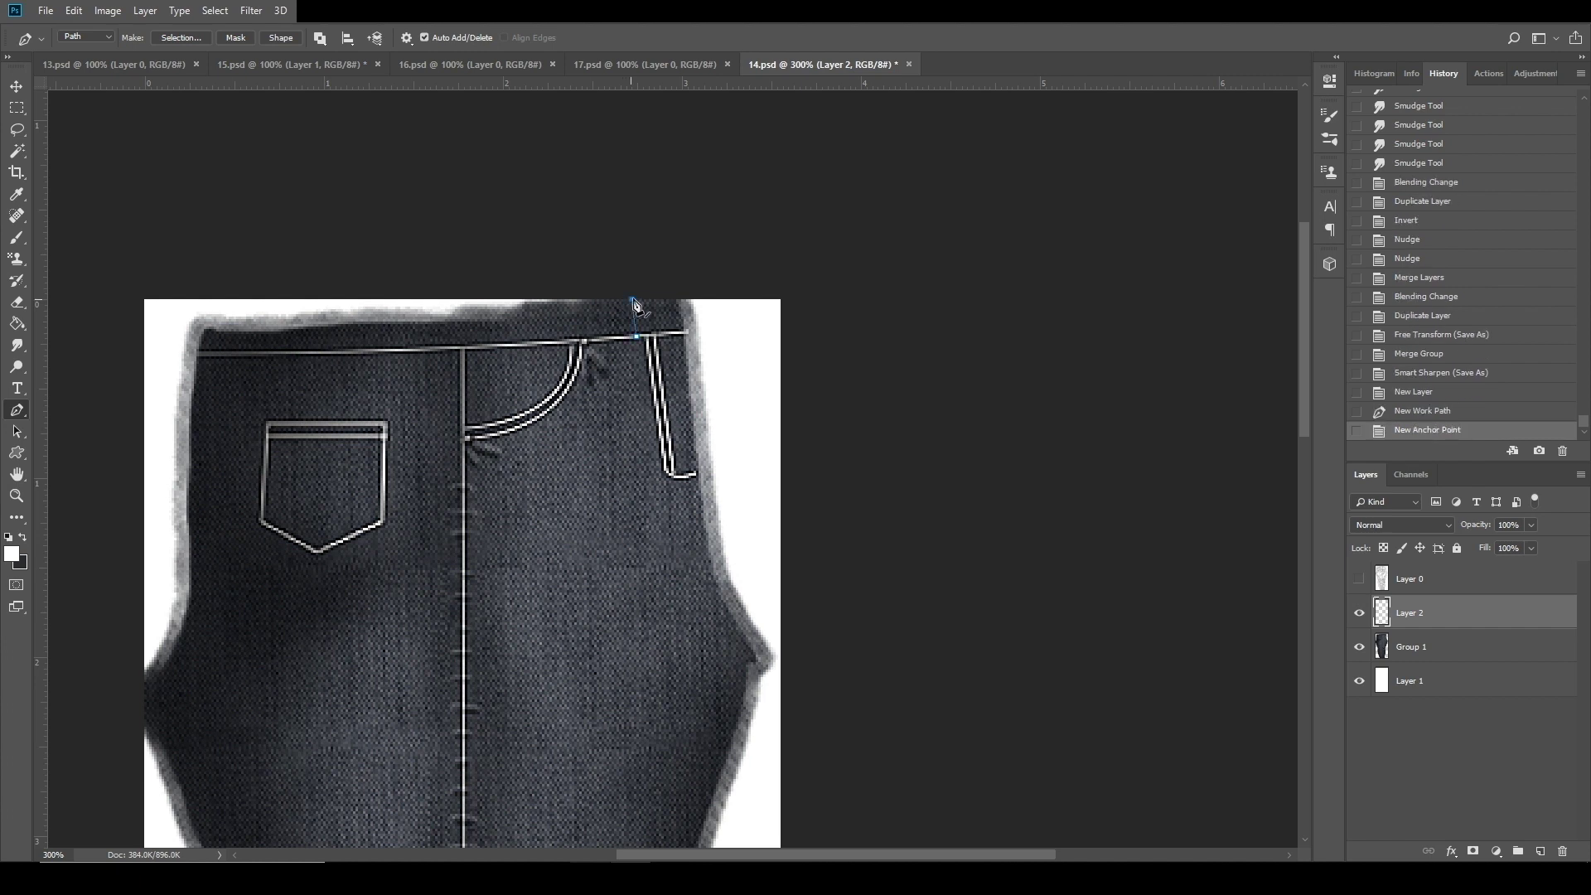
{"action": "left_click", "coordinate": [633, 294]}
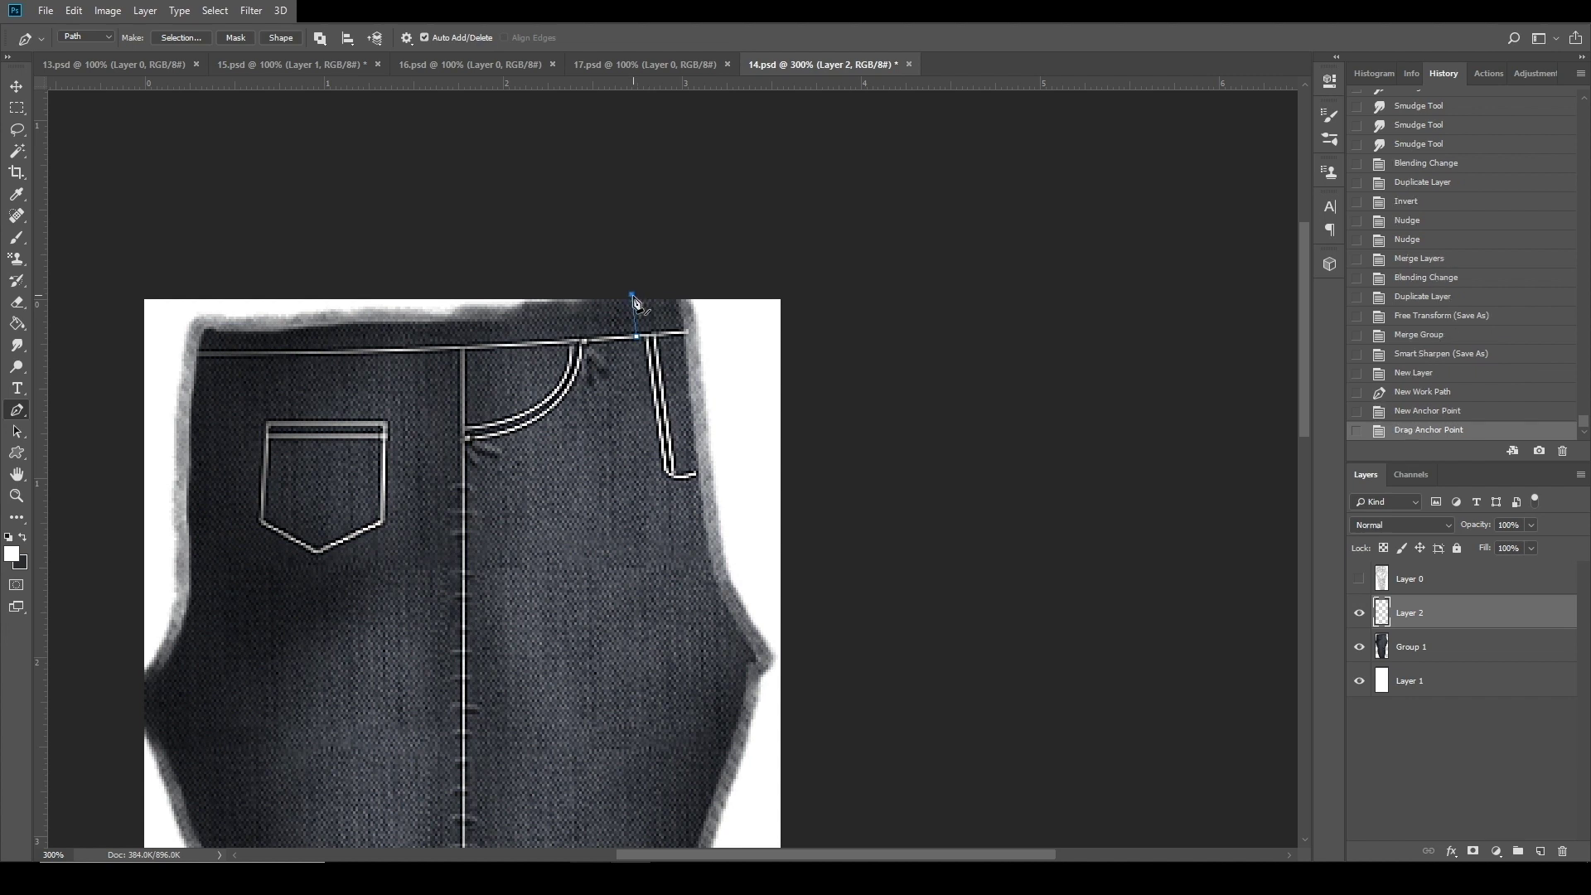
{"action": "right_click", "coordinate": [632, 295]}
Stroke the new waistband path with the Brush, without simulated pressure, and delete the path.
{"action": "right_click", "coordinate": [610, 314]}
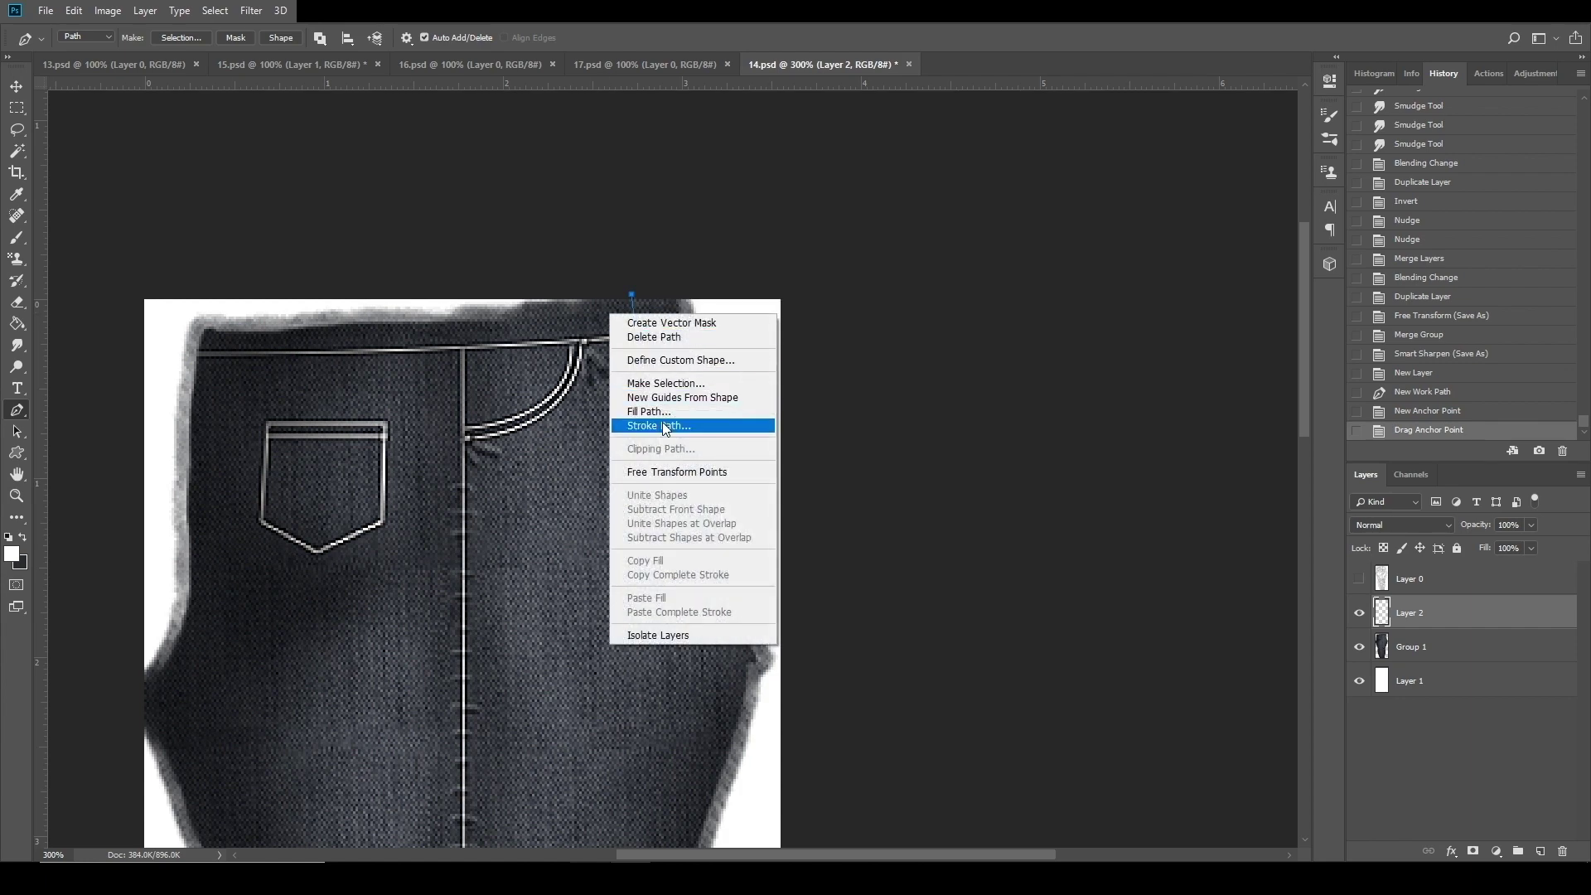
{"action": "left_click", "coordinate": [659, 425]}
{"action": "left_click", "coordinate": [899, 273]}
{"action": "right_click", "coordinate": [663, 321]}
{"action": "left_click", "coordinate": [746, 345]}
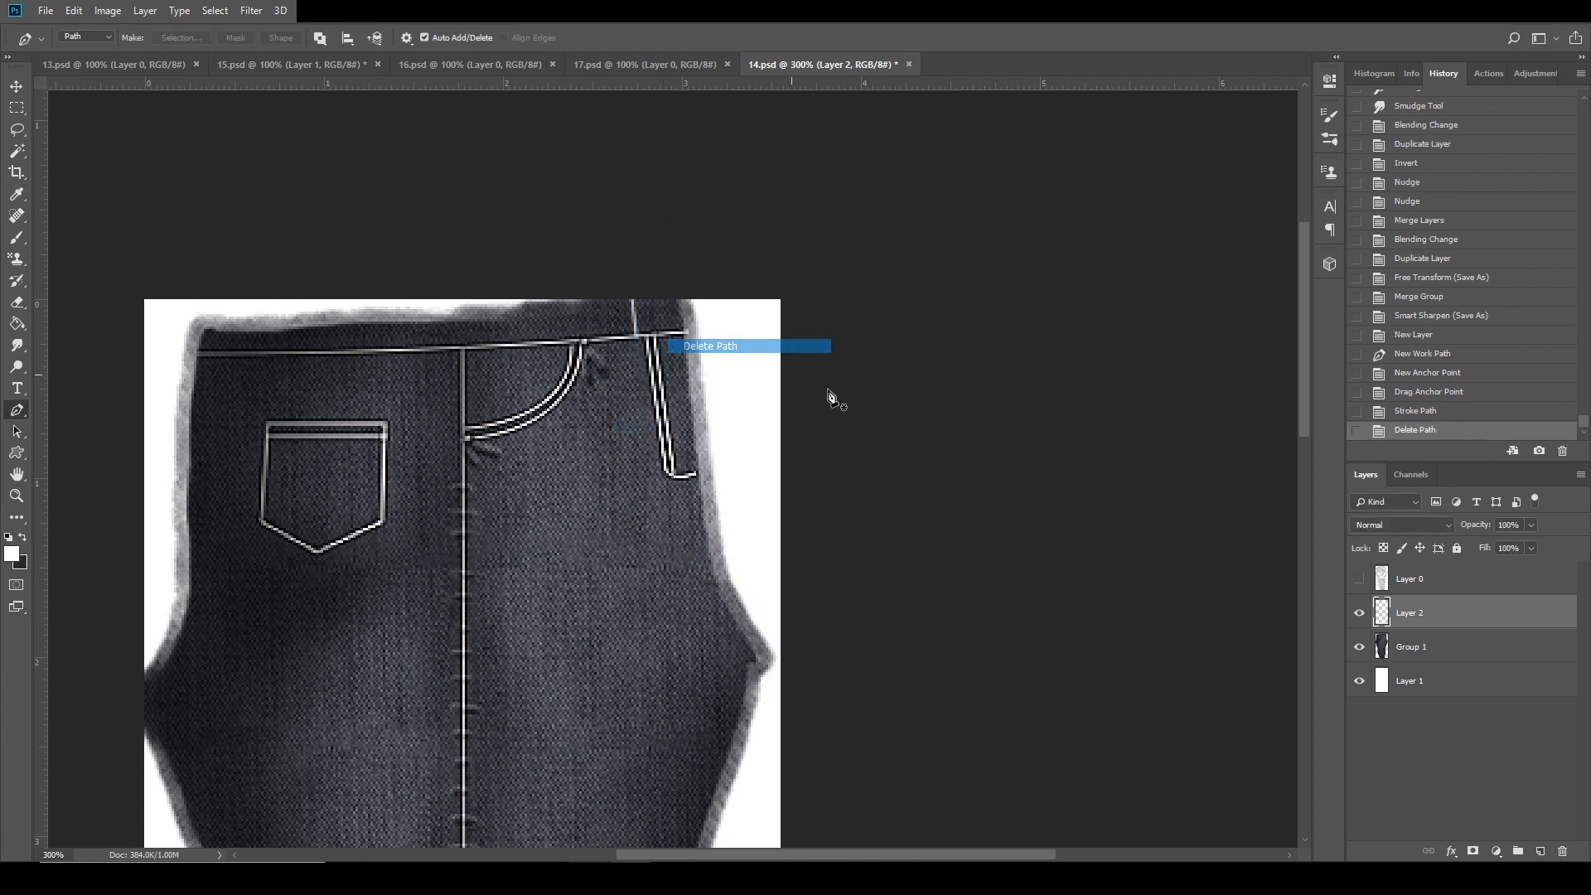
Paste the copied layer style onto the stitch line in Layer 2.
{"action": "double_click", "coordinate": [1473, 615]}
{"action": "left_click", "coordinate": [1224, 474]}
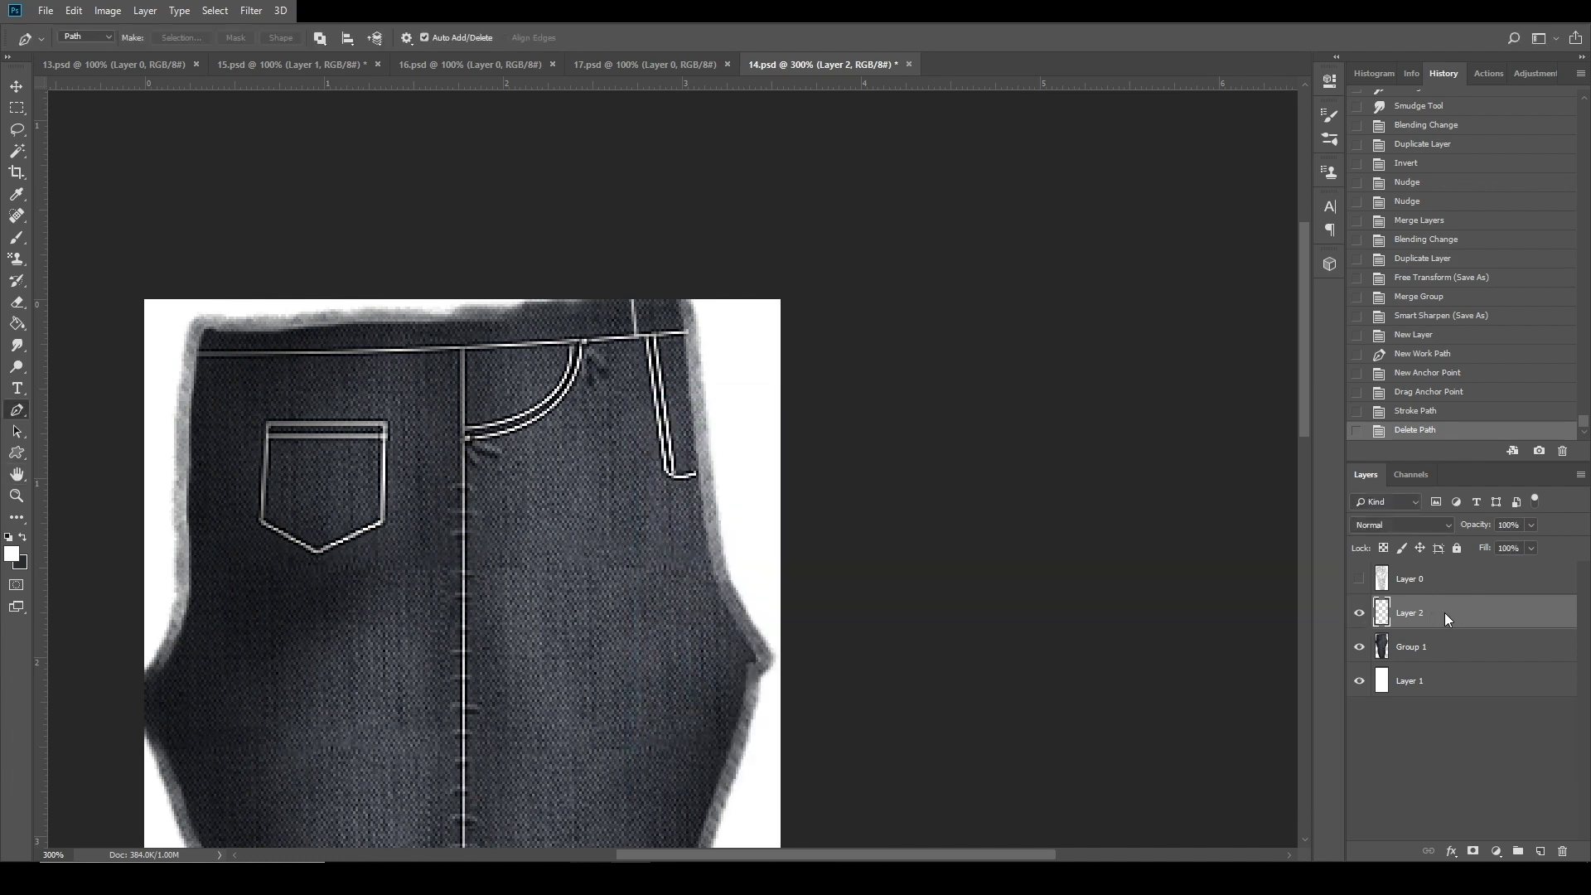
{"action": "right_click", "coordinate": [1444, 614]}
{"action": "left_click", "coordinate": [1311, 552]}
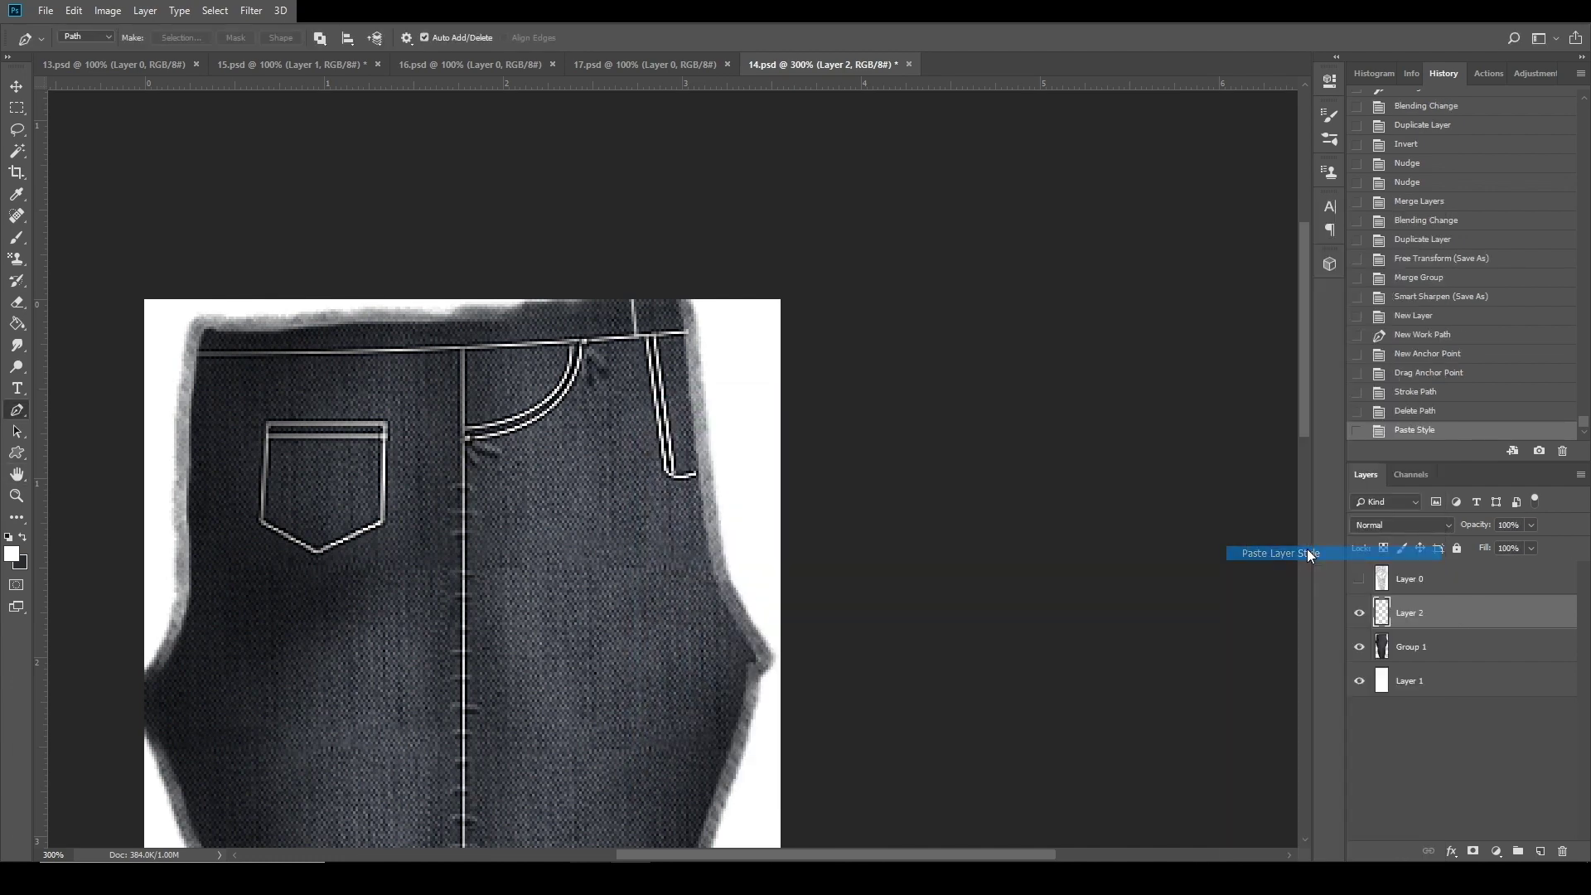
Nudge the Layer 2 stitch line left along the waistband, away from the side pocket stitching.
{"action": "left_click", "coordinate": [16, 86]}
{"action": "key", "text": "Left"}
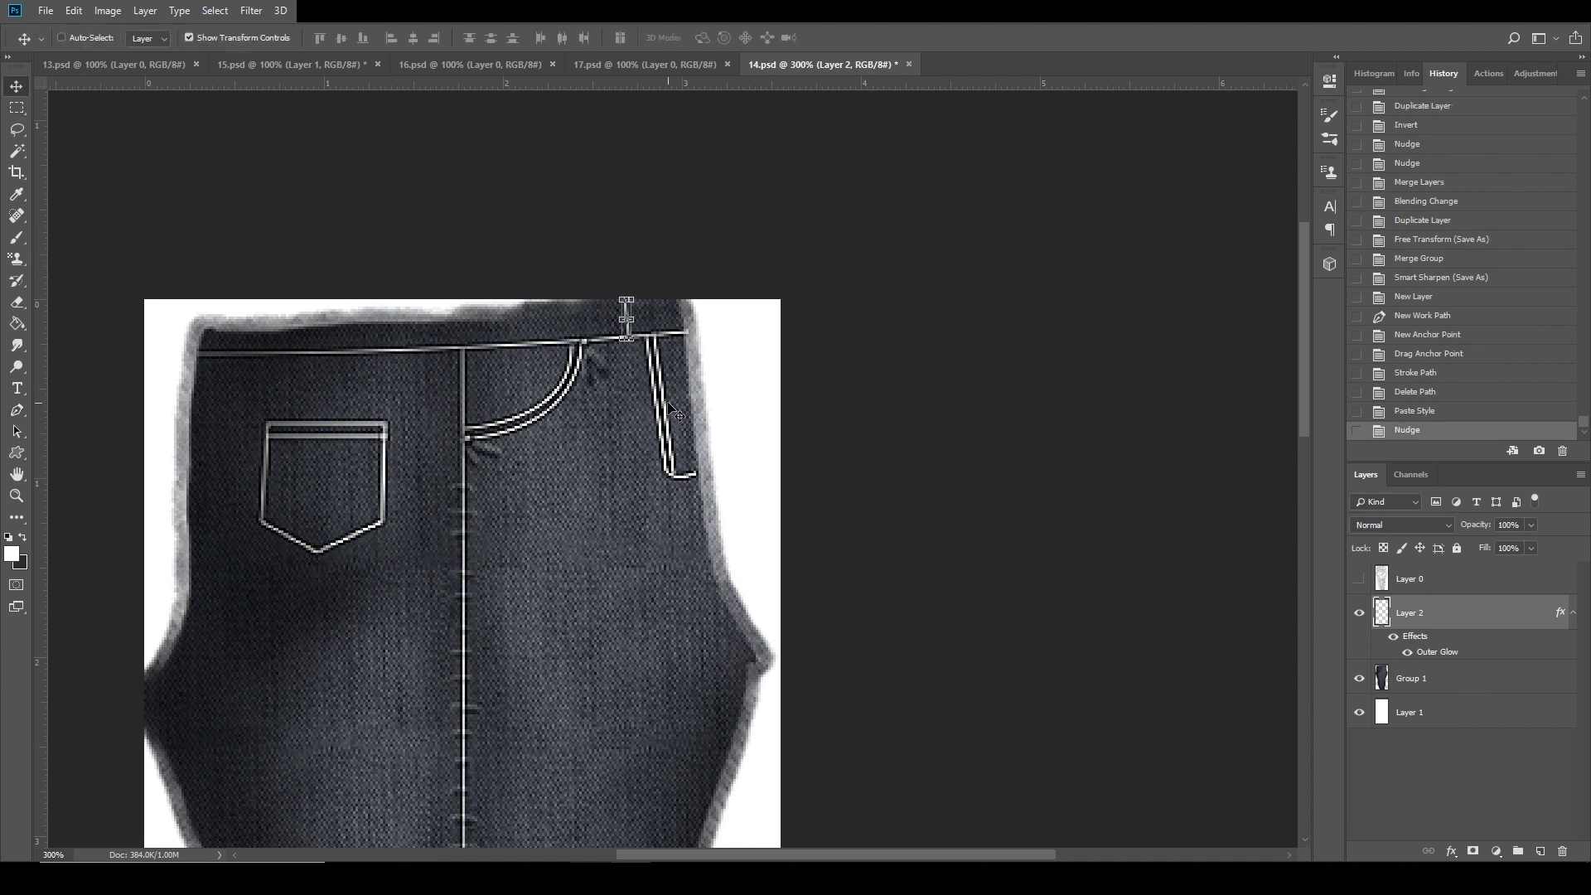
{"action": "left_click", "coordinate": [1475, 680]}
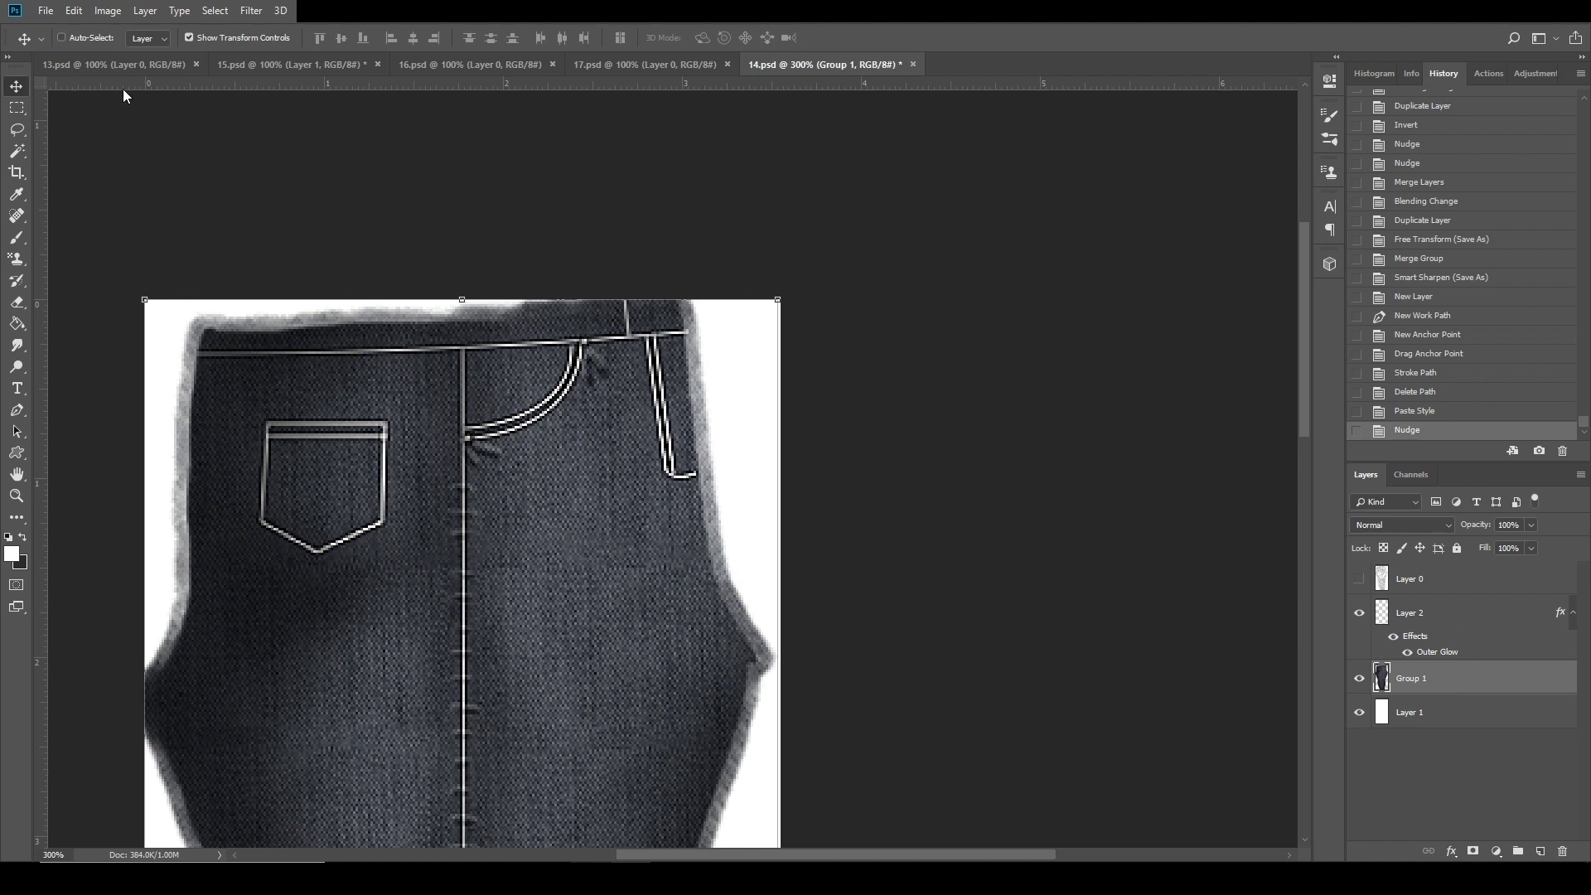
{"action": "left_click", "coordinate": [1464, 617]}
{"action": "key", "text": "Left"}
{"action": "key", "text": "Left"}
{"action": "key", "text": "Left"}
{"action": "key", "text": "Left"}
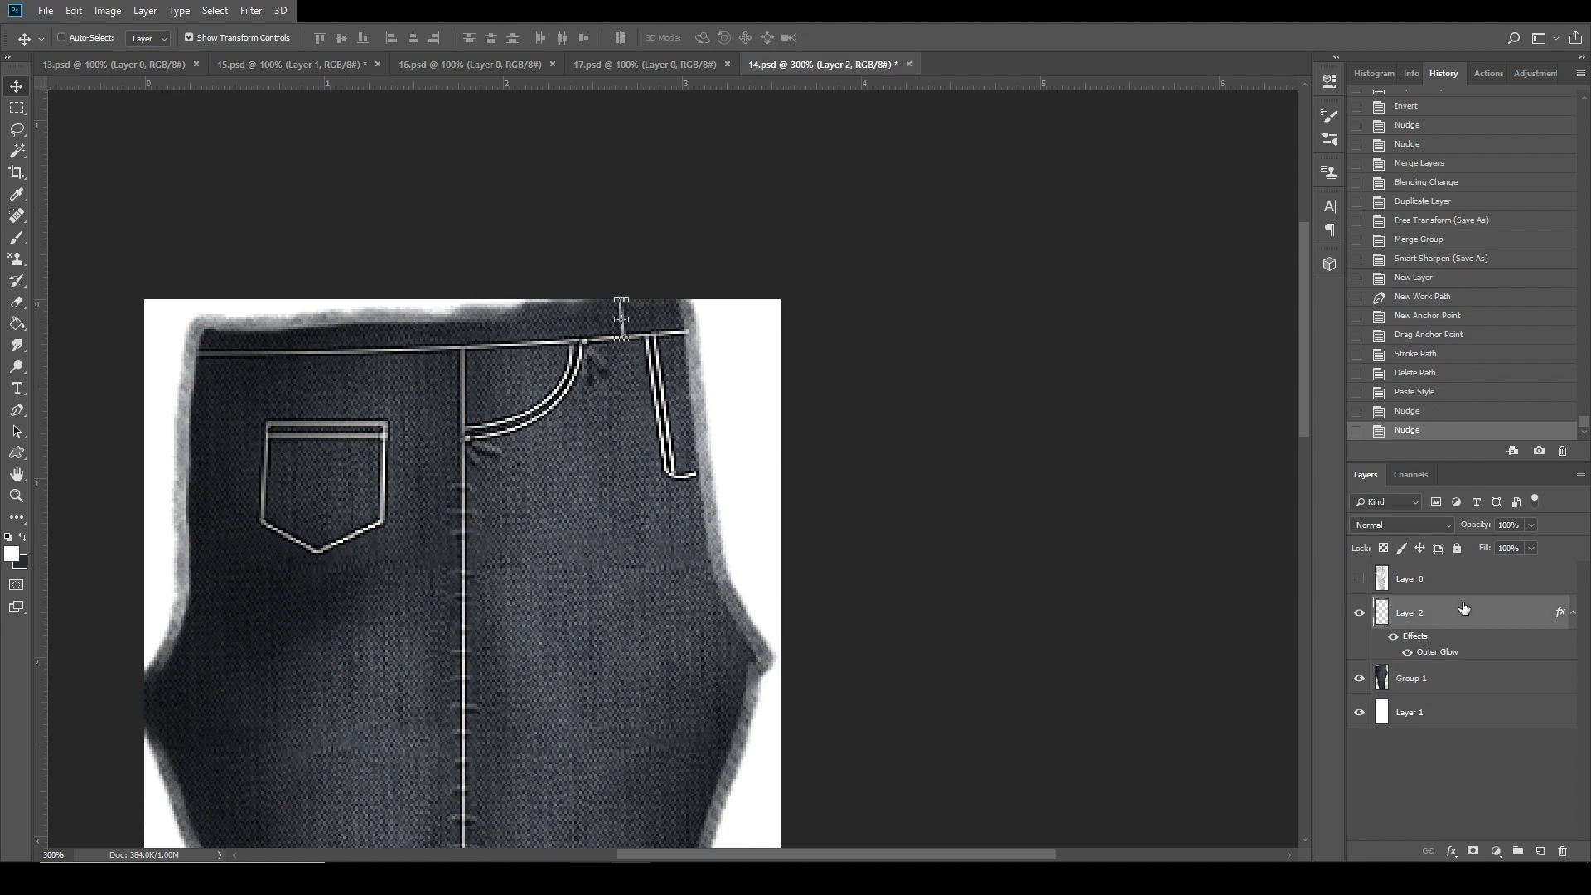
{"action": "key", "text": "Left"}
{"action": "left_click", "coordinate": [1465, 676]}
{"action": "left_click", "coordinate": [1456, 617]}
Add a new layer and paint one soft white 10 px brush dot on the waistband between the stitch line and the side edge.
{"action": "left_click", "coordinate": [1540, 851]}
{"action": "key", "text": "b"}
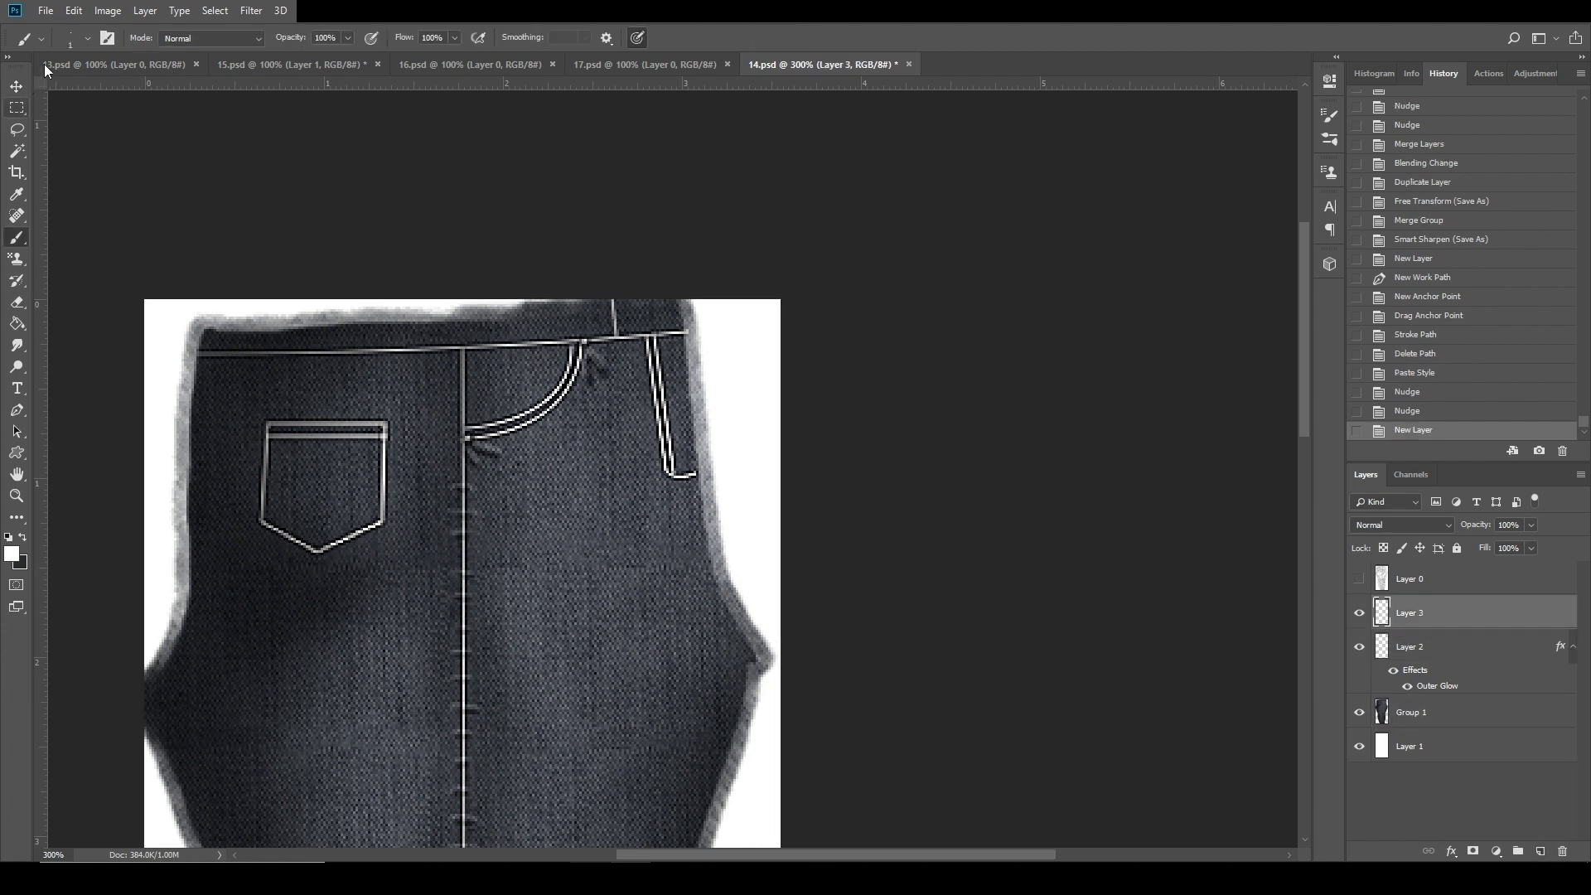
{"action": "left_click", "coordinate": [87, 38]}
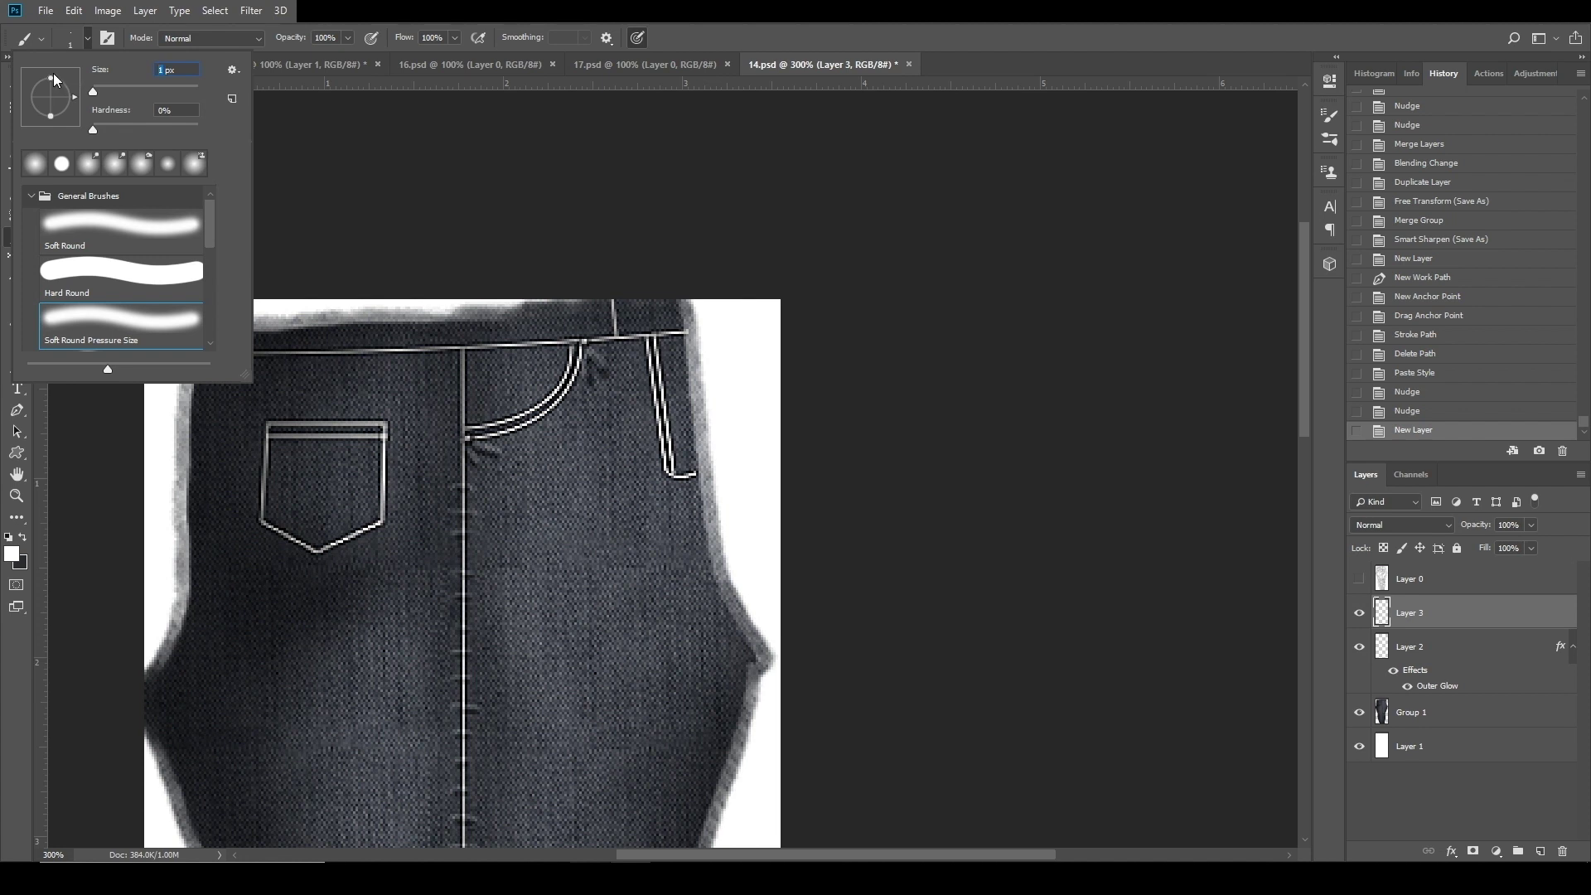
{"action": "key", "text": "Return"}
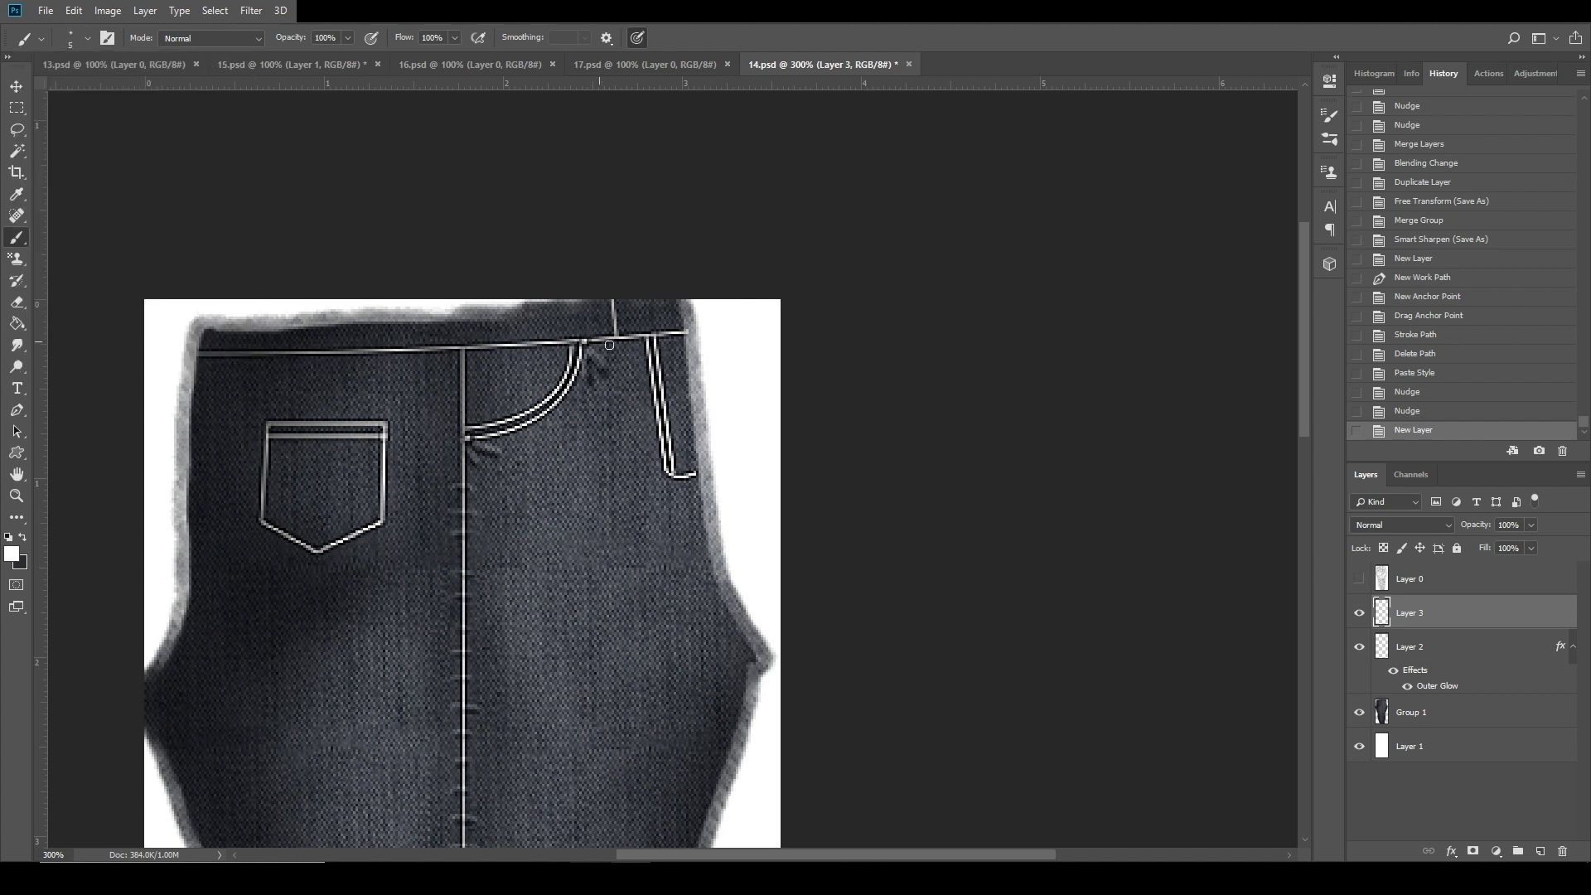
{"action": "left_click", "coordinate": [87, 38]}
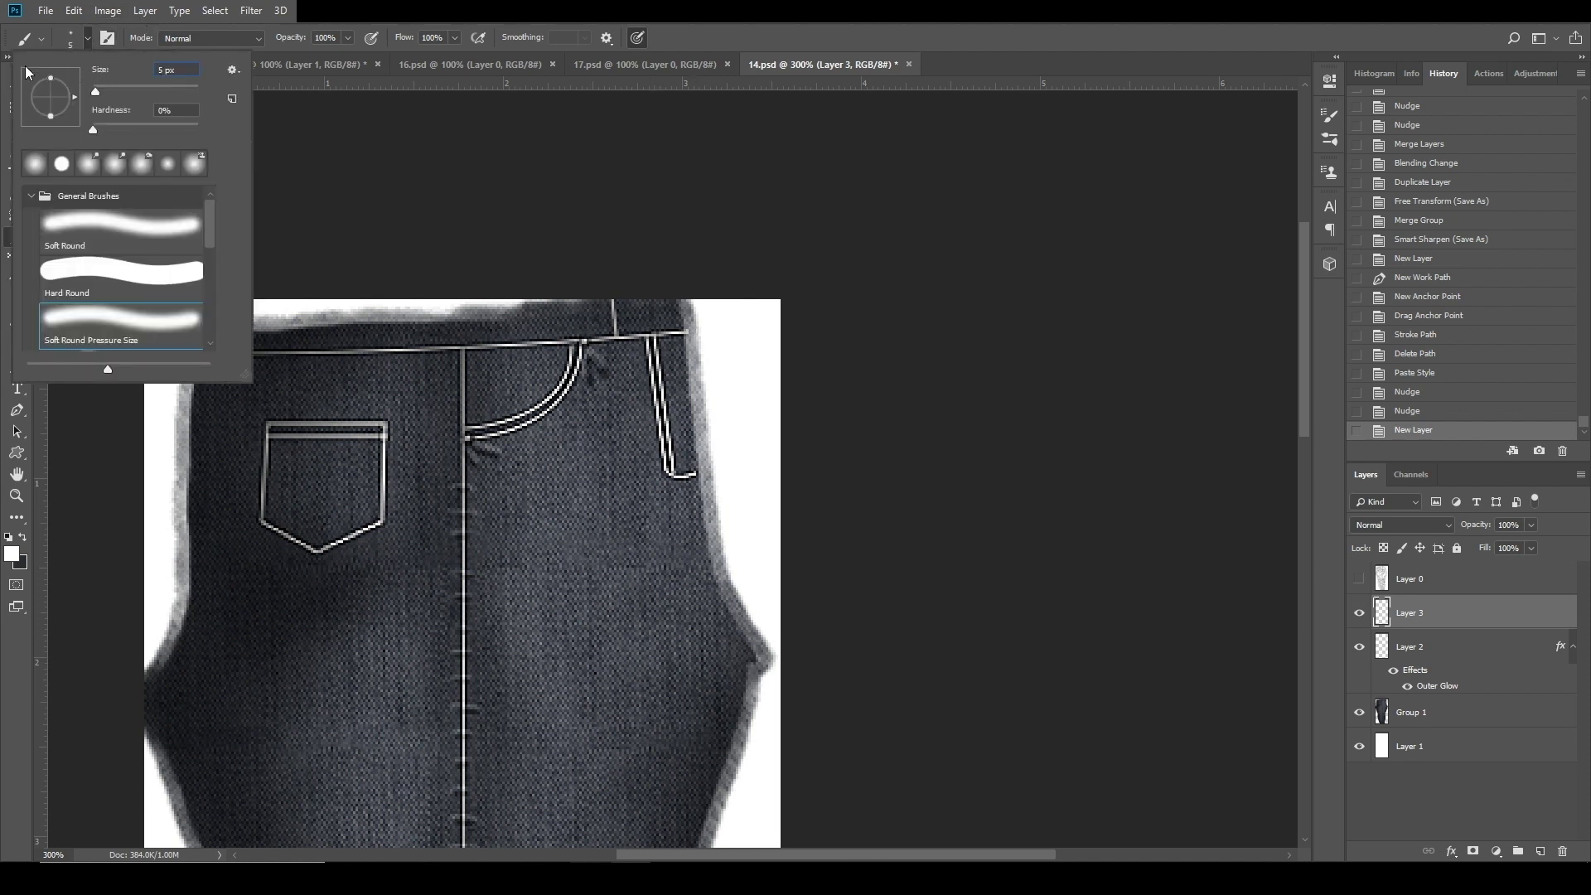
{"action": "type", "text": "810"}
{"action": "left_click", "coordinate": [640, 316]}
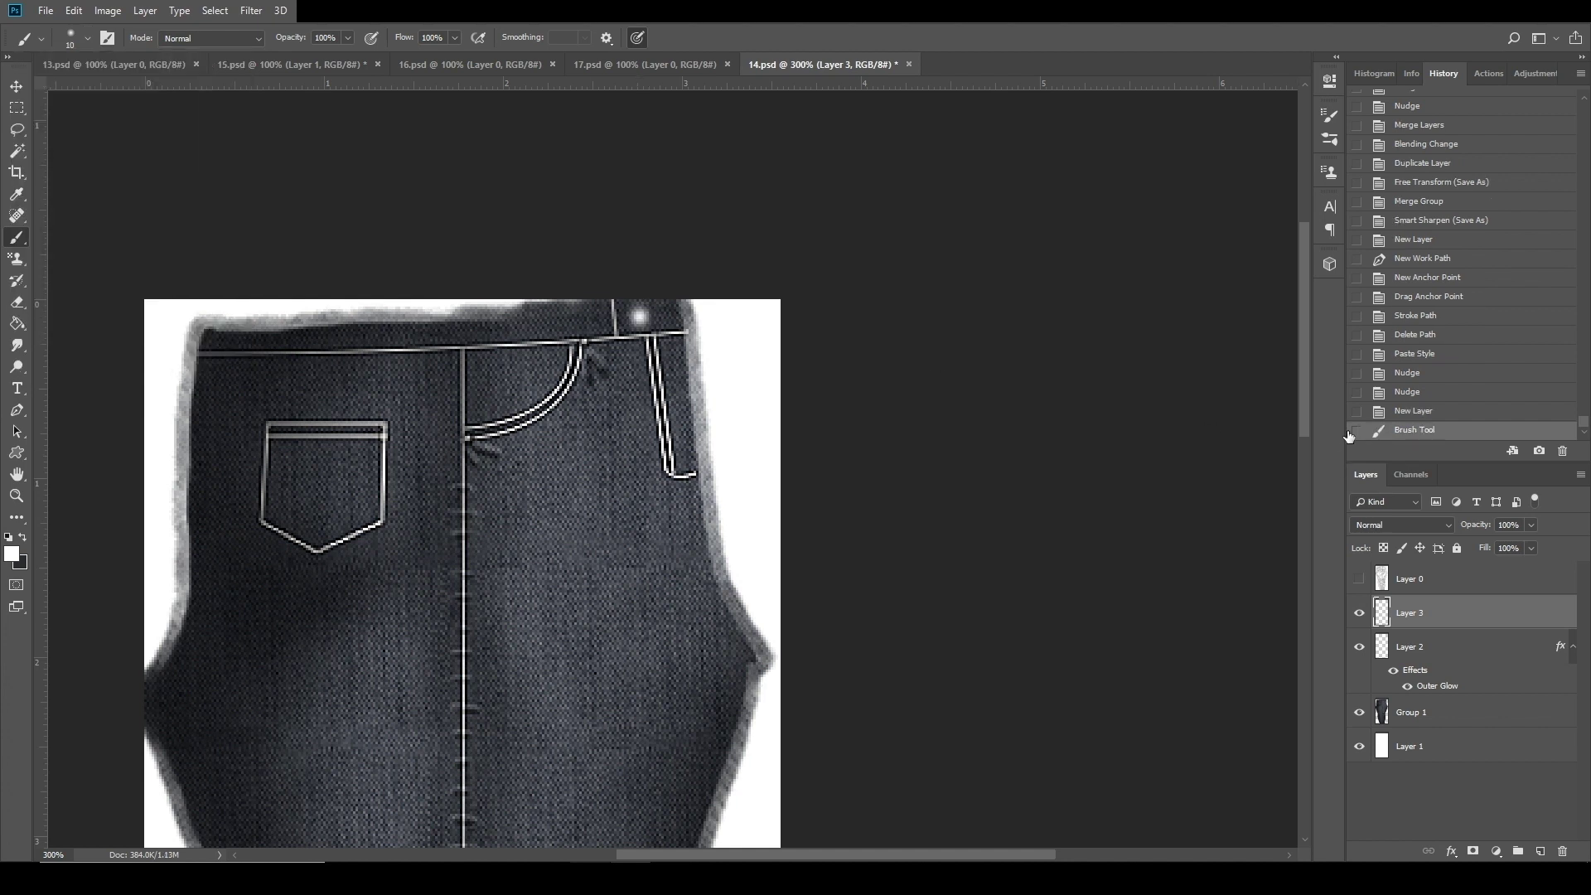
Undo the soft waistband dot, set the brush hardness to 100%, and try a white 10 px dot there.
{"action": "left_click", "coordinate": [1412, 411]}
{"action": "left_click", "coordinate": [71, 42]}
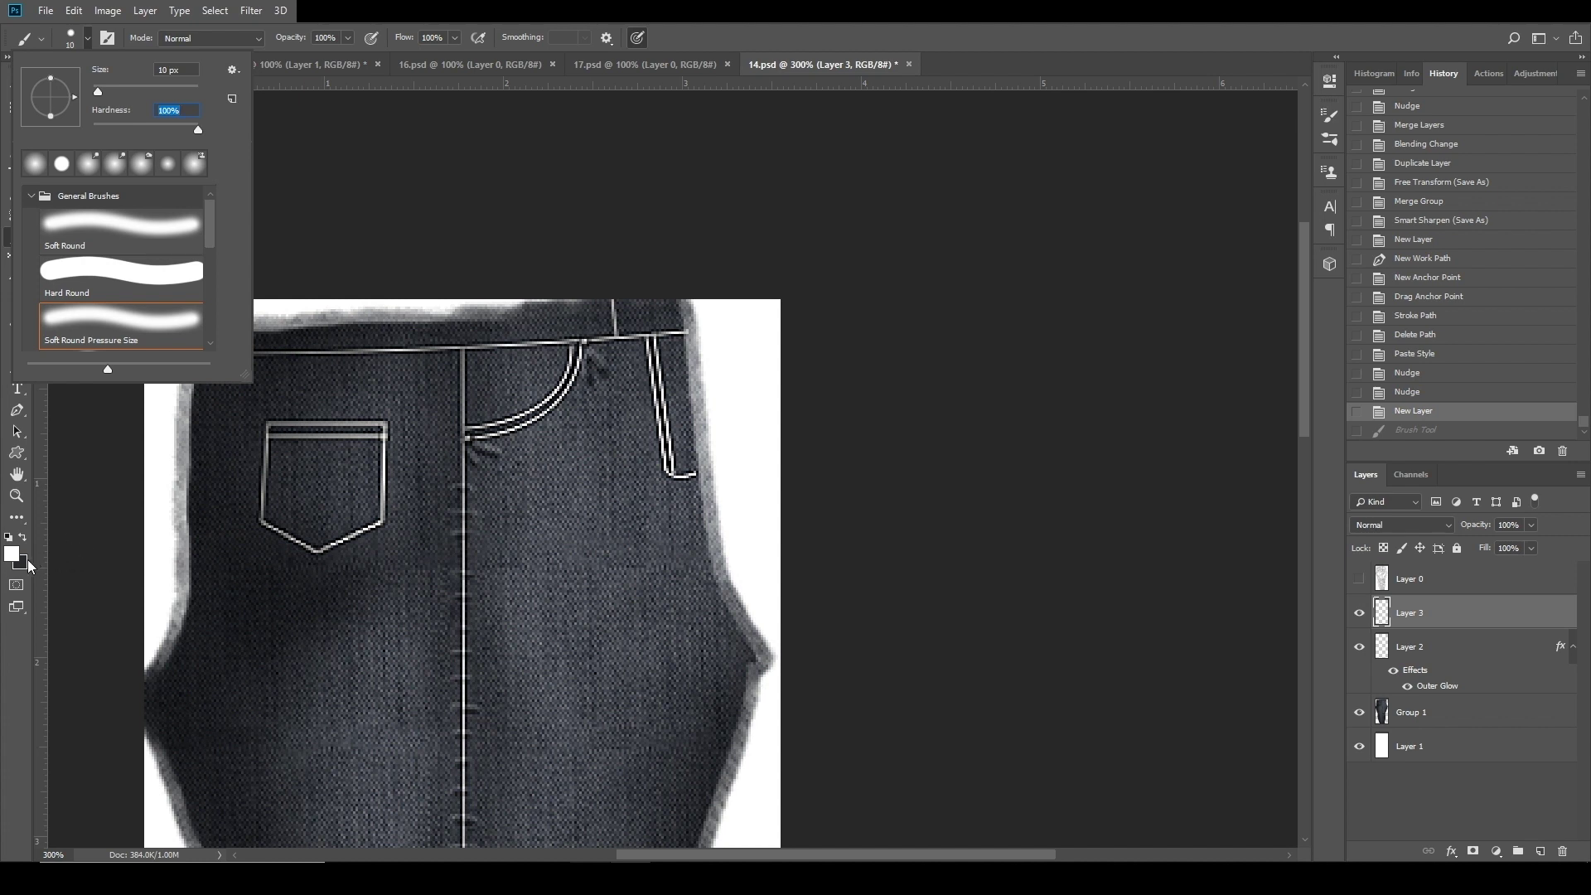
{"action": "left_click", "coordinate": [638, 315]}
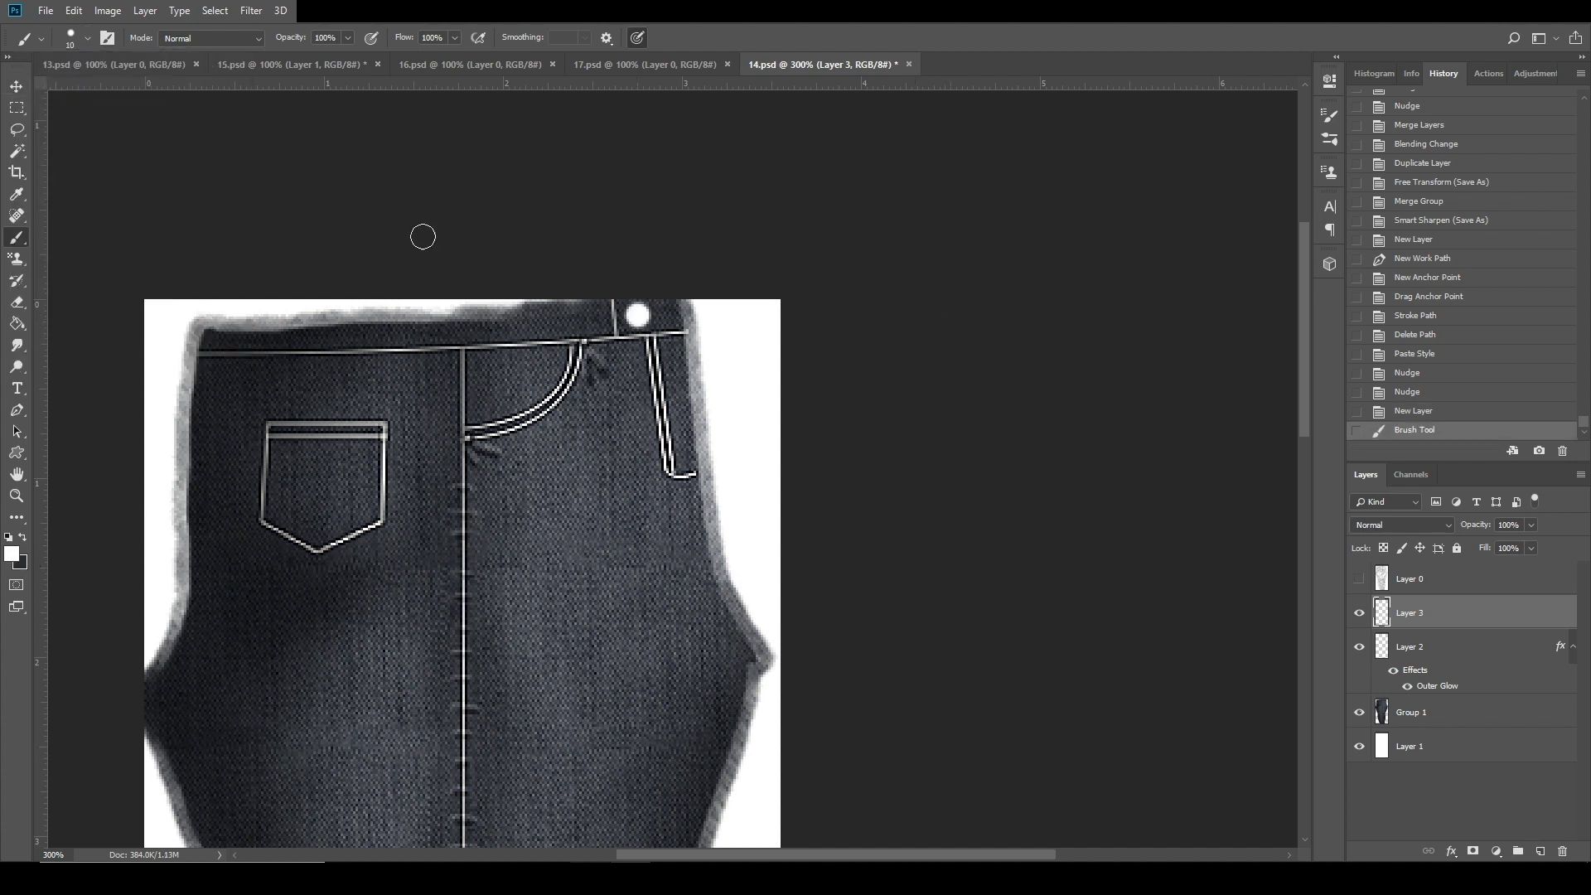
{"action": "key", "text": "ctrl+z"}
Show Layer 0 as a guide and try a 5 px white dot on the waistband.
{"action": "left_click", "coordinate": [1363, 581]}
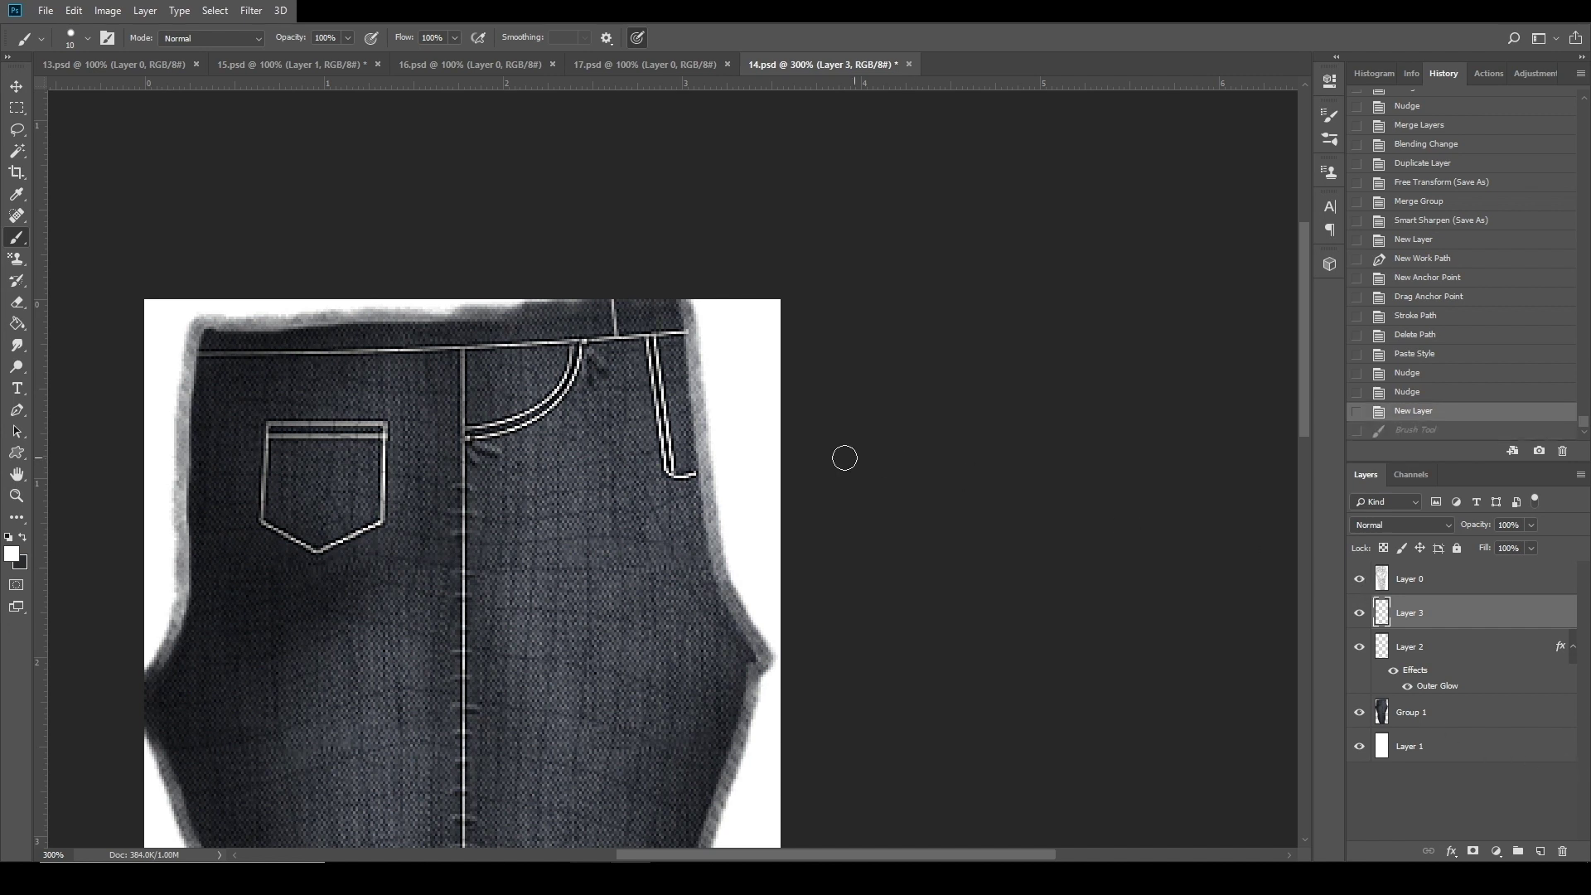
{"action": "left_click", "coordinate": [70, 38]}
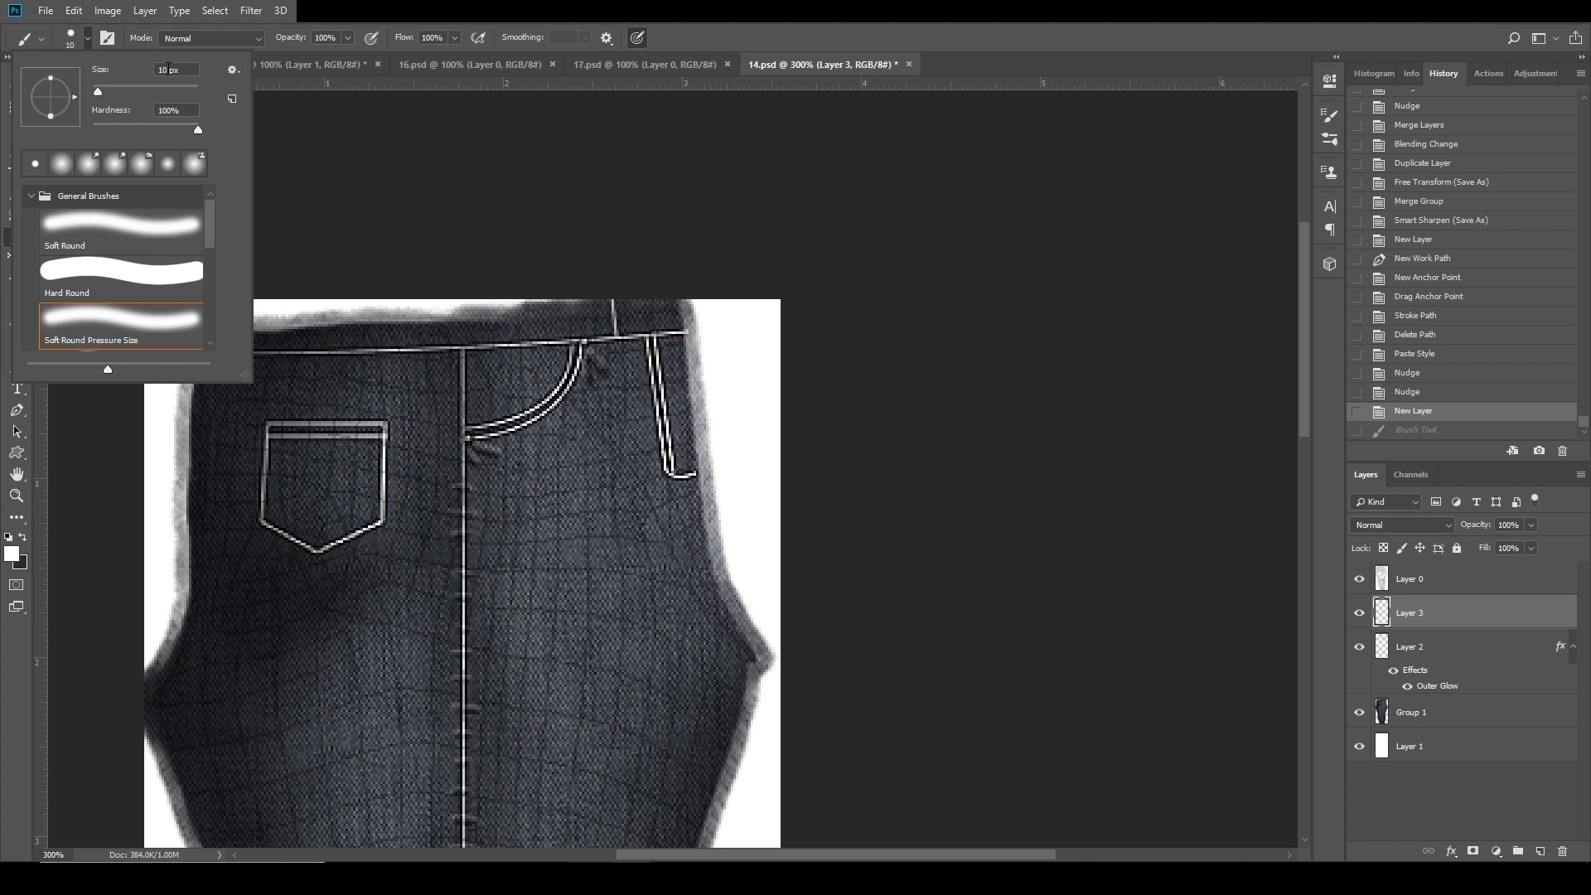
{"action": "type", "text": "5"}
{"action": "key", "text": "Return"}
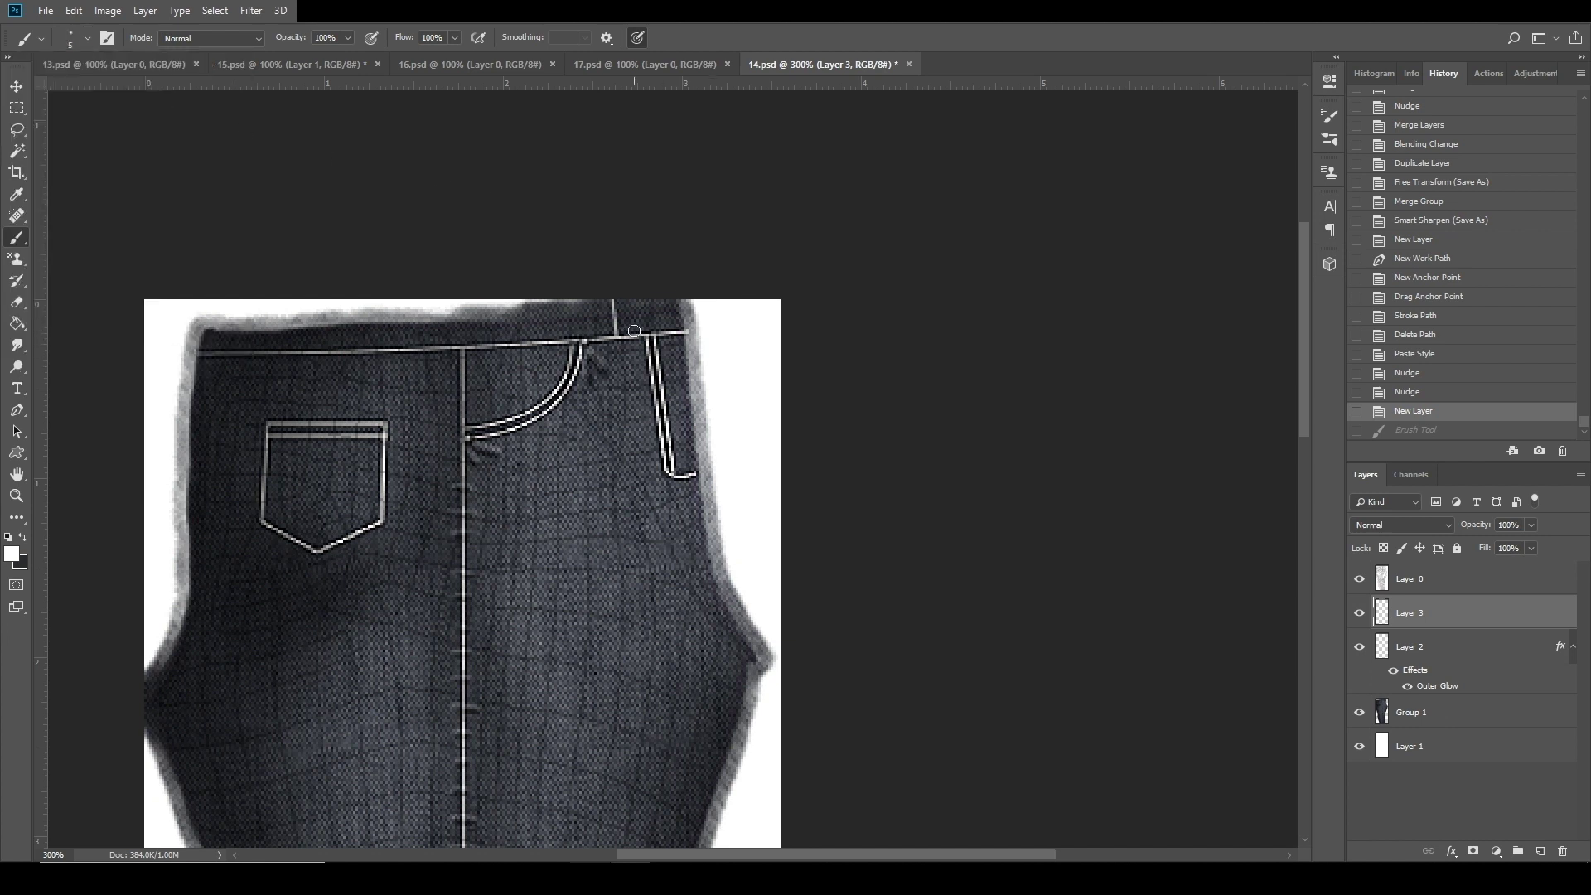
{"action": "left_click", "coordinate": [1462, 427]}
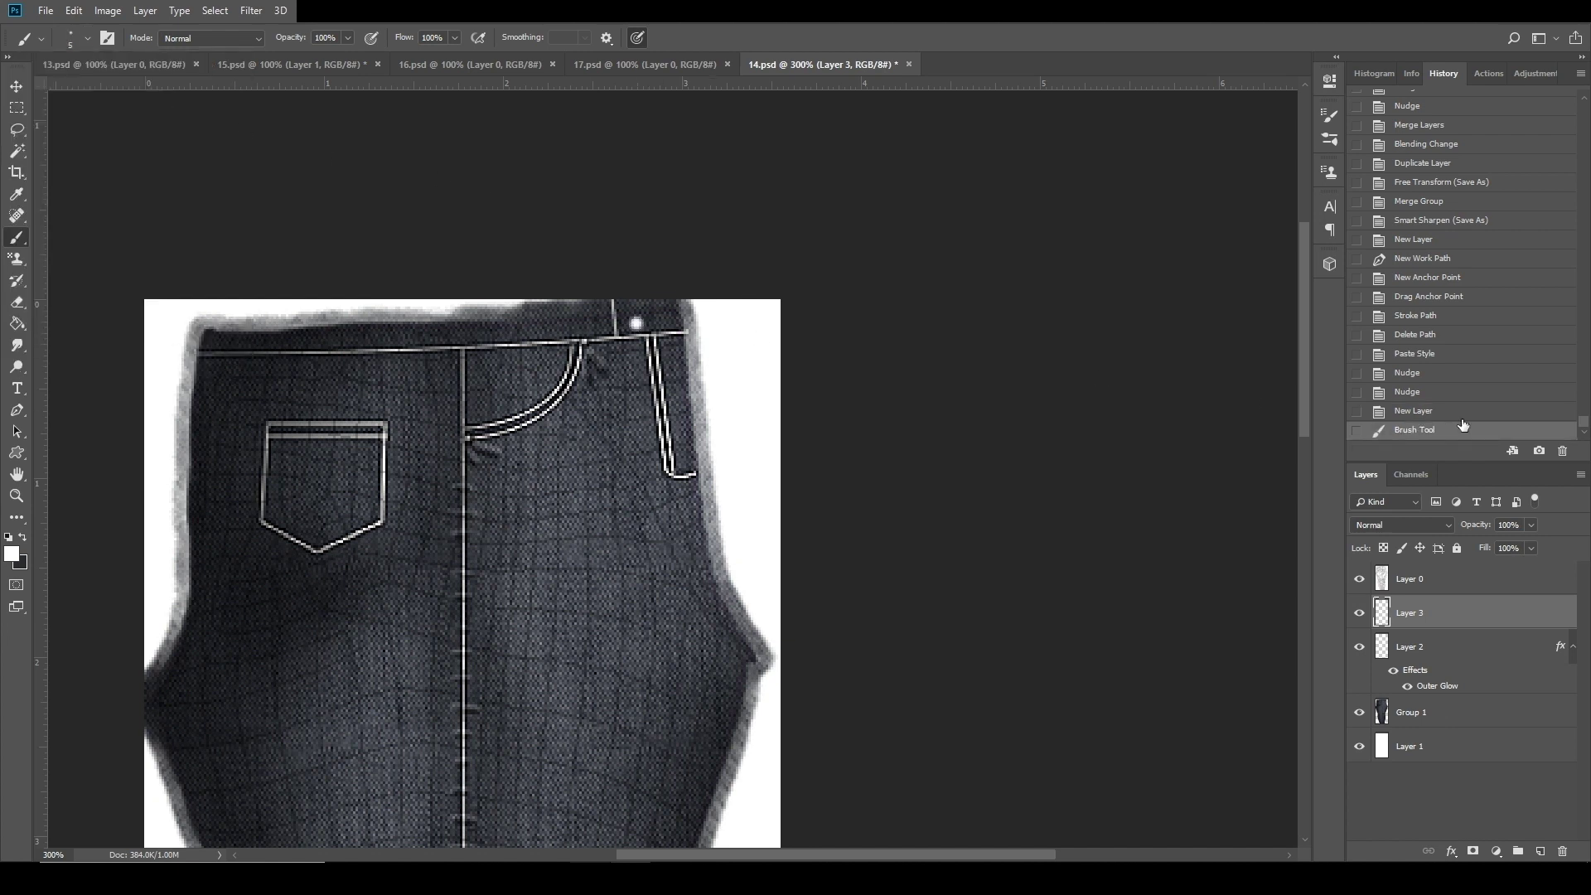
{"action": "left_click", "coordinate": [1449, 411]}
Set the brush to 4 px, build up a white button dot on the Layer 3 waistband, and hide Layer 0.
{"action": "left_click", "coordinate": [80, 42]}
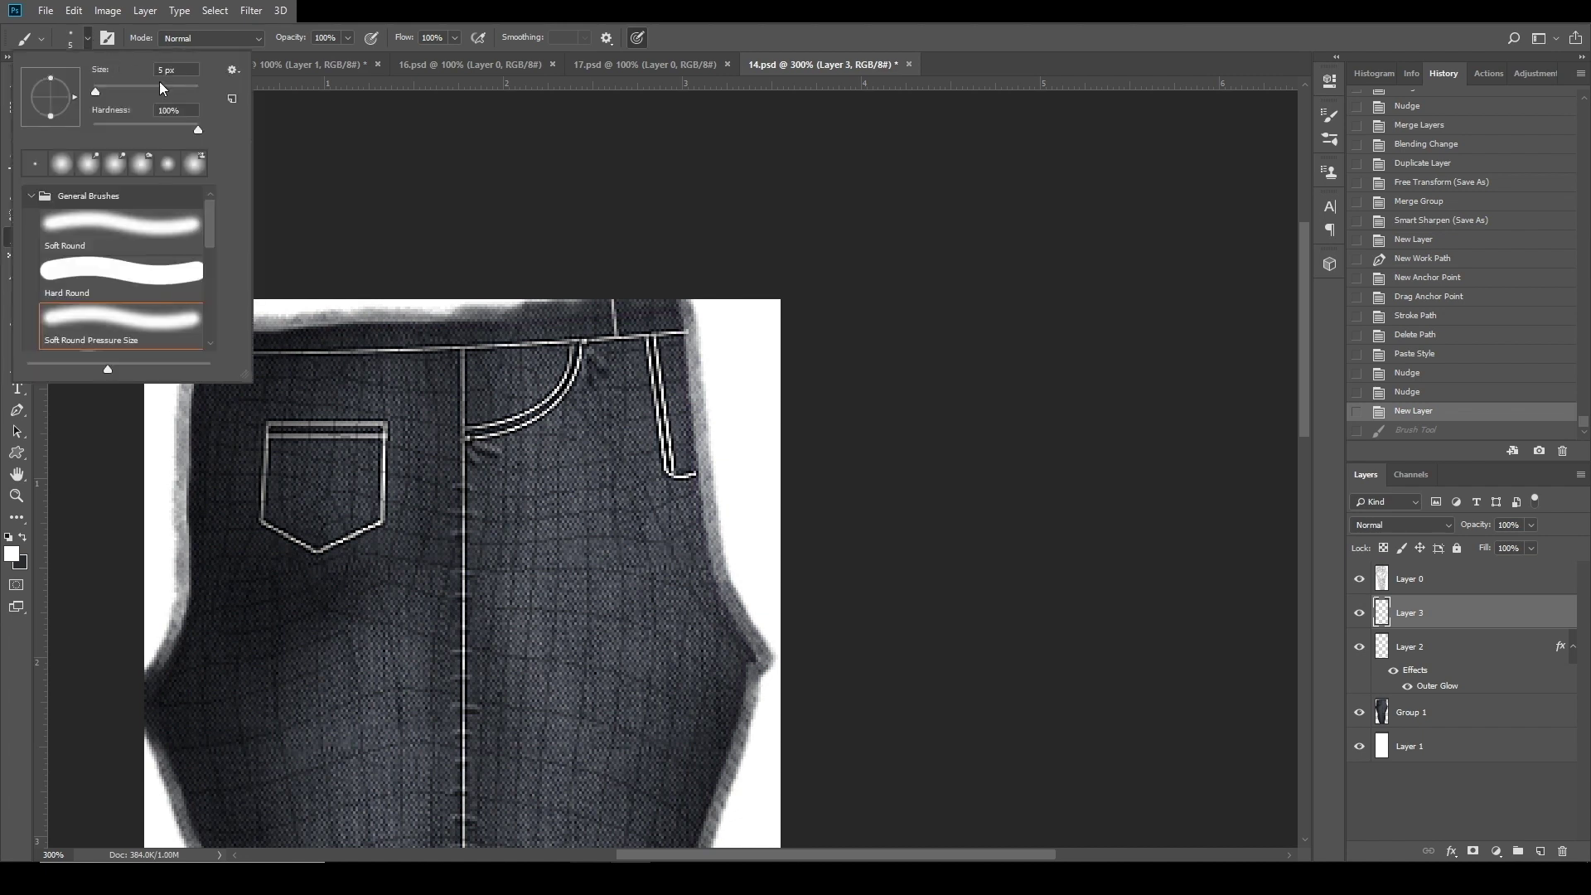
{"action": "left_click_drag", "start_coordinate": [105, 72], "coordinate": [99, 70]}
{"action": "key", "text": "Return"}
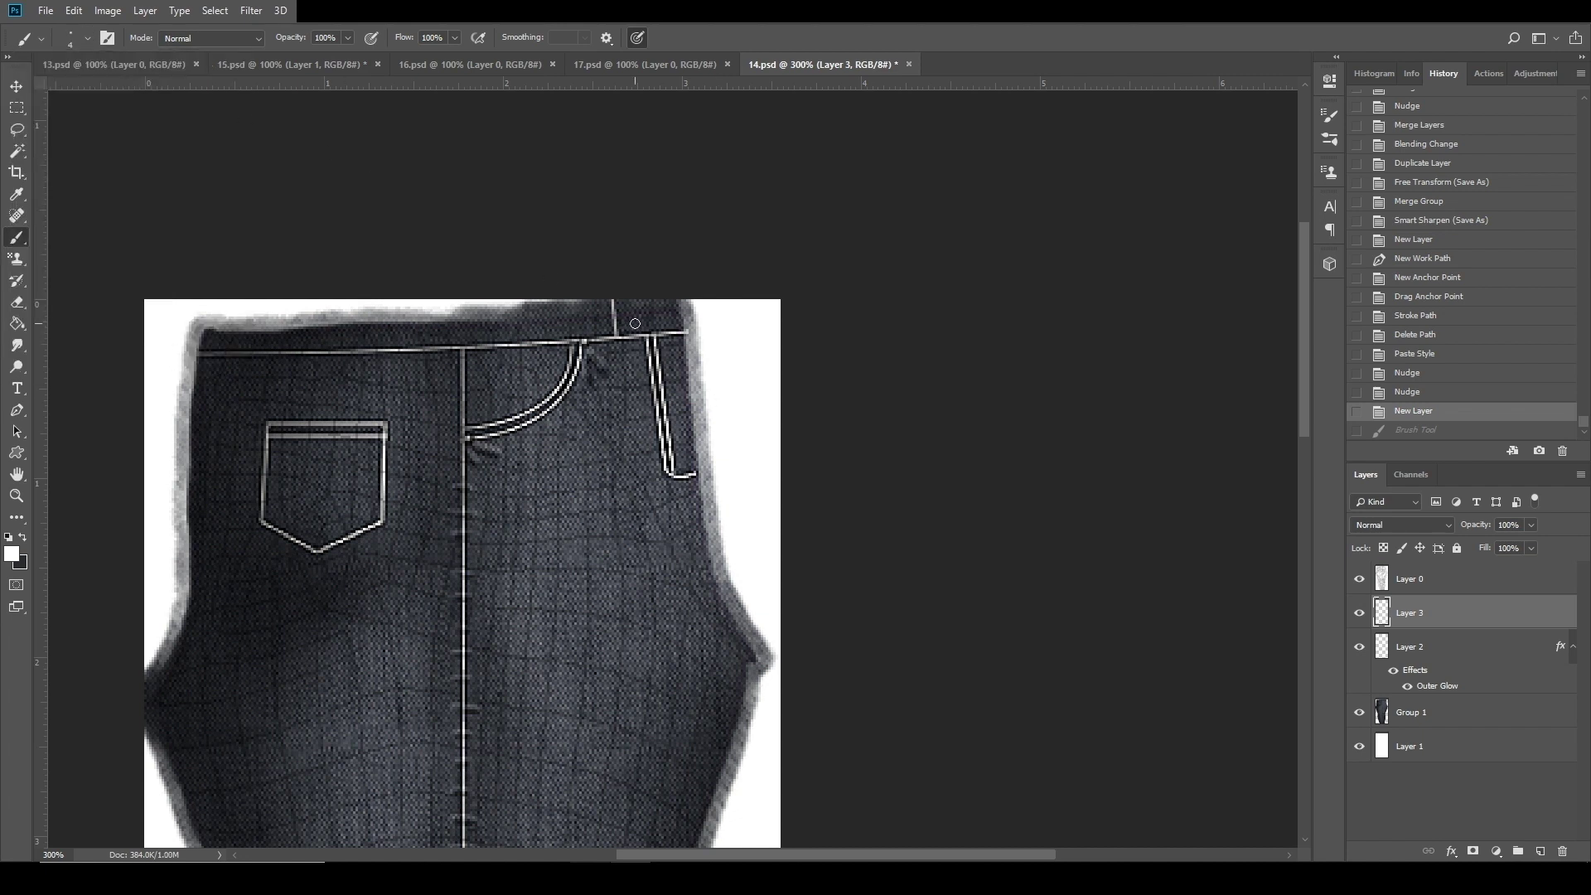
{"action": "left_click", "coordinate": [635, 324]}
{"action": "left_click", "coordinate": [635, 324]}
{"action": "left_click", "coordinate": [635, 324]}
{"action": "left_click", "coordinate": [634, 324]}
{"action": "left_click", "coordinate": [635, 324]}
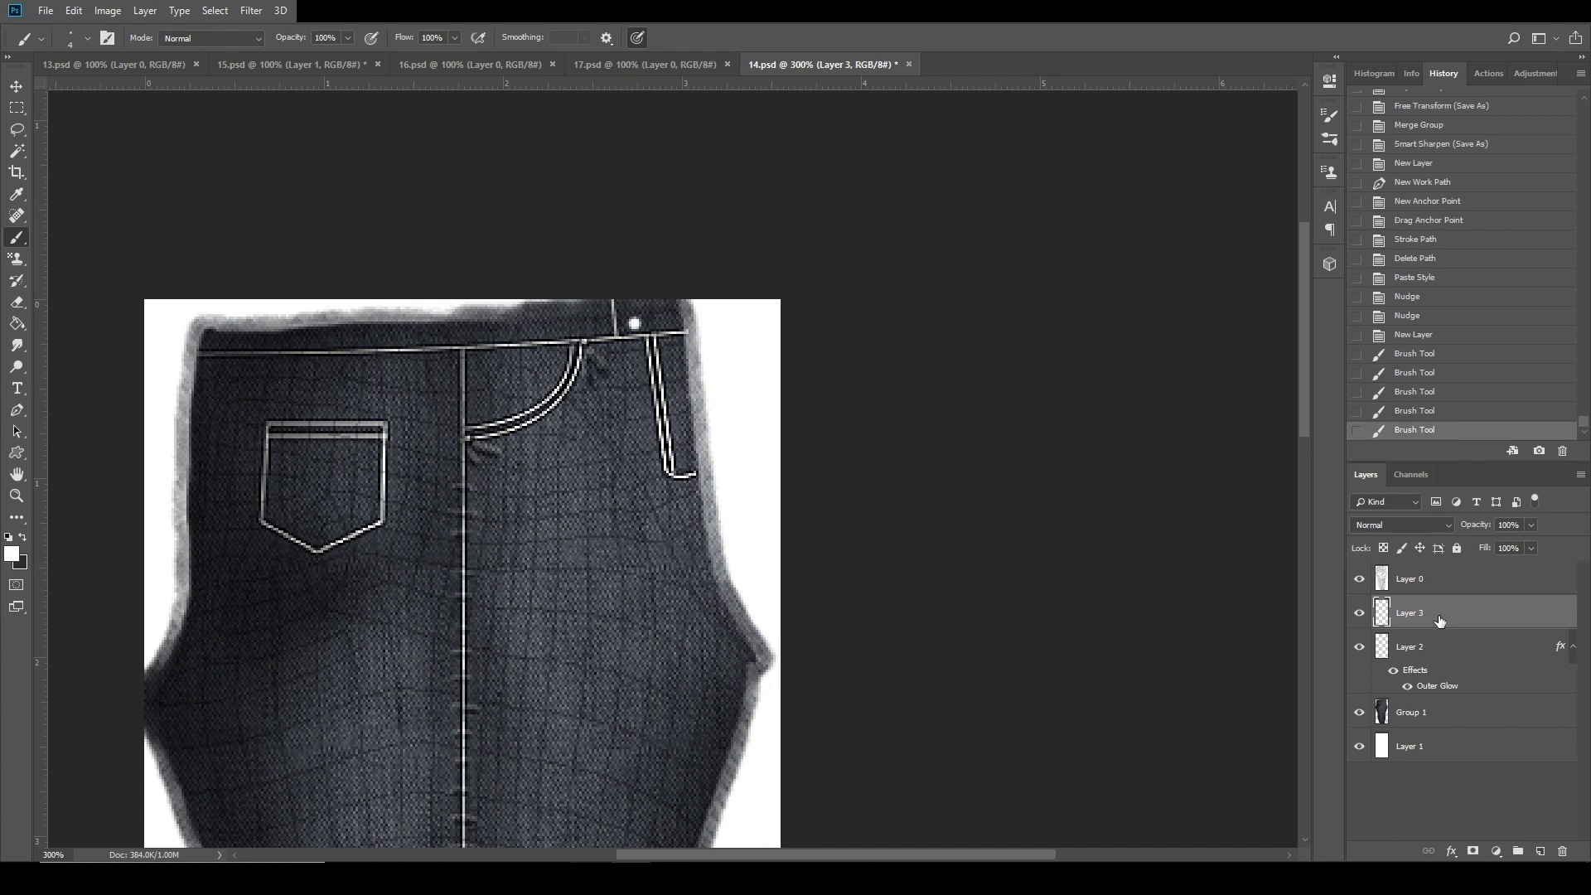
{"action": "left_click", "coordinate": [1360, 581]}
Give the Layer 3 button an Inner Bevel with Chisel Soft technique, Down direction, 126% depth, 150 px size and 5 px soften.
{"action": "double_click", "coordinate": [1471, 613]}
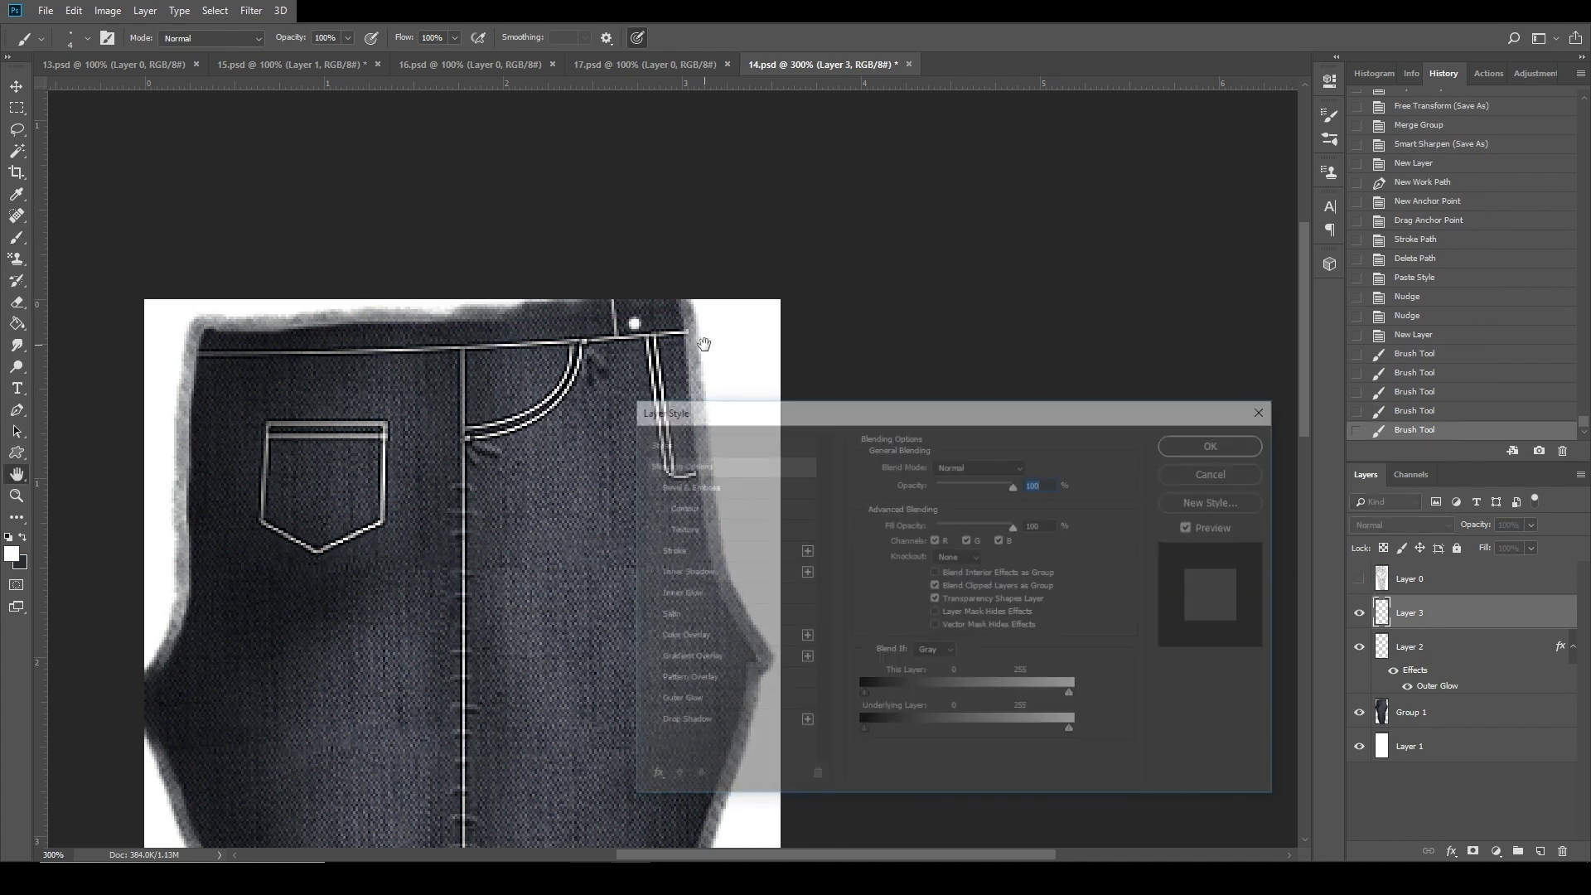
{"action": "left_click", "coordinate": [655, 487]}
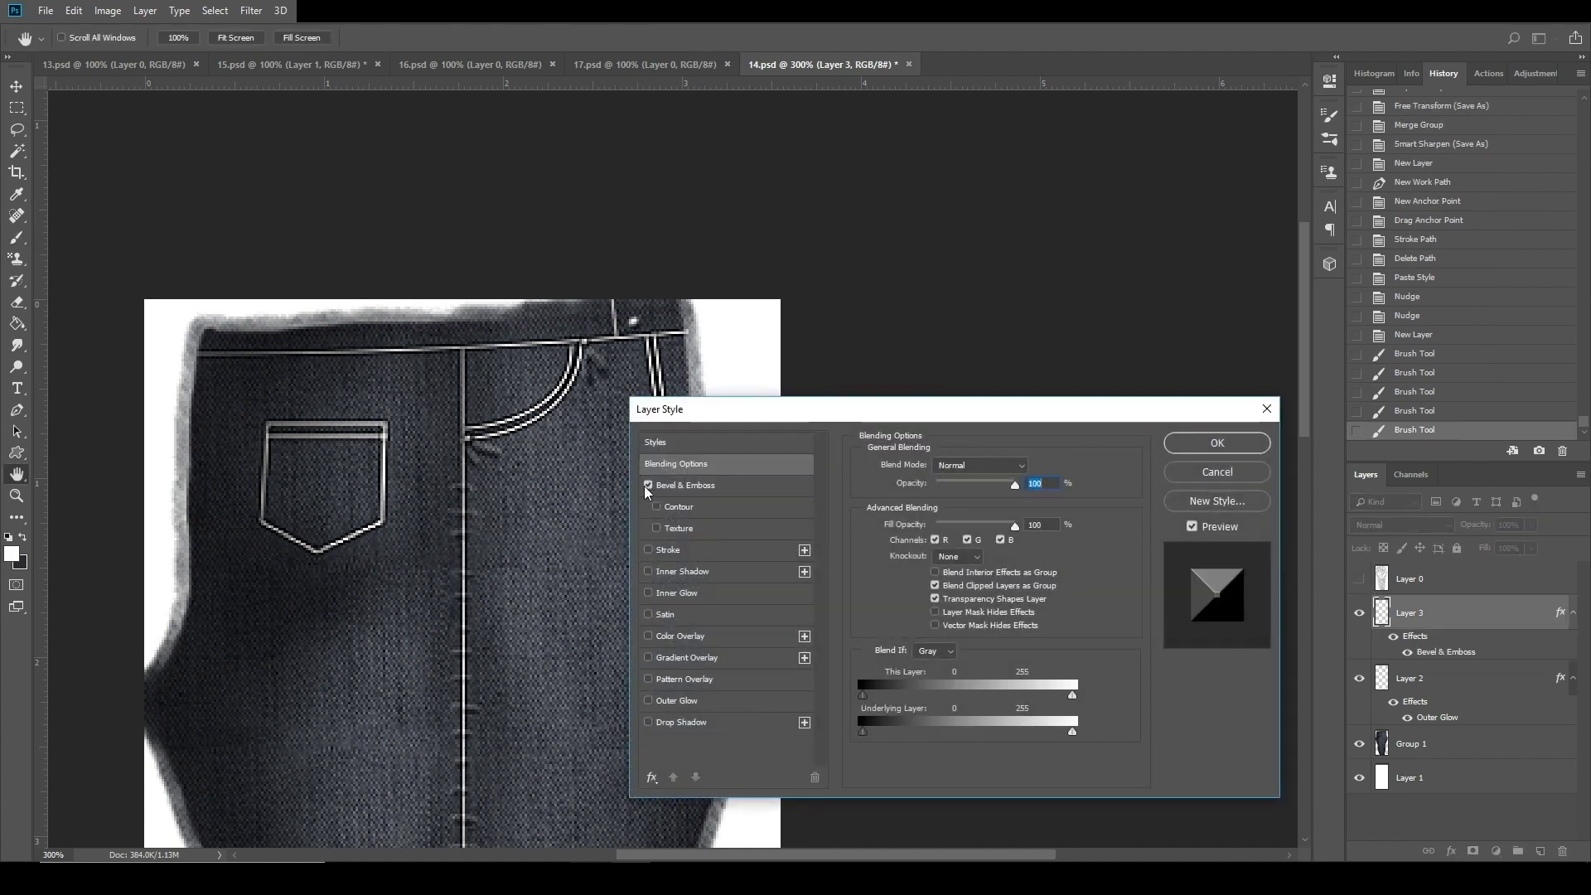
{"action": "left_click", "coordinate": [705, 487]}
{"action": "left_click", "coordinate": [971, 501]}
{"action": "left_click_drag", "start_coordinate": [971, 501], "coordinate": [953, 551]}
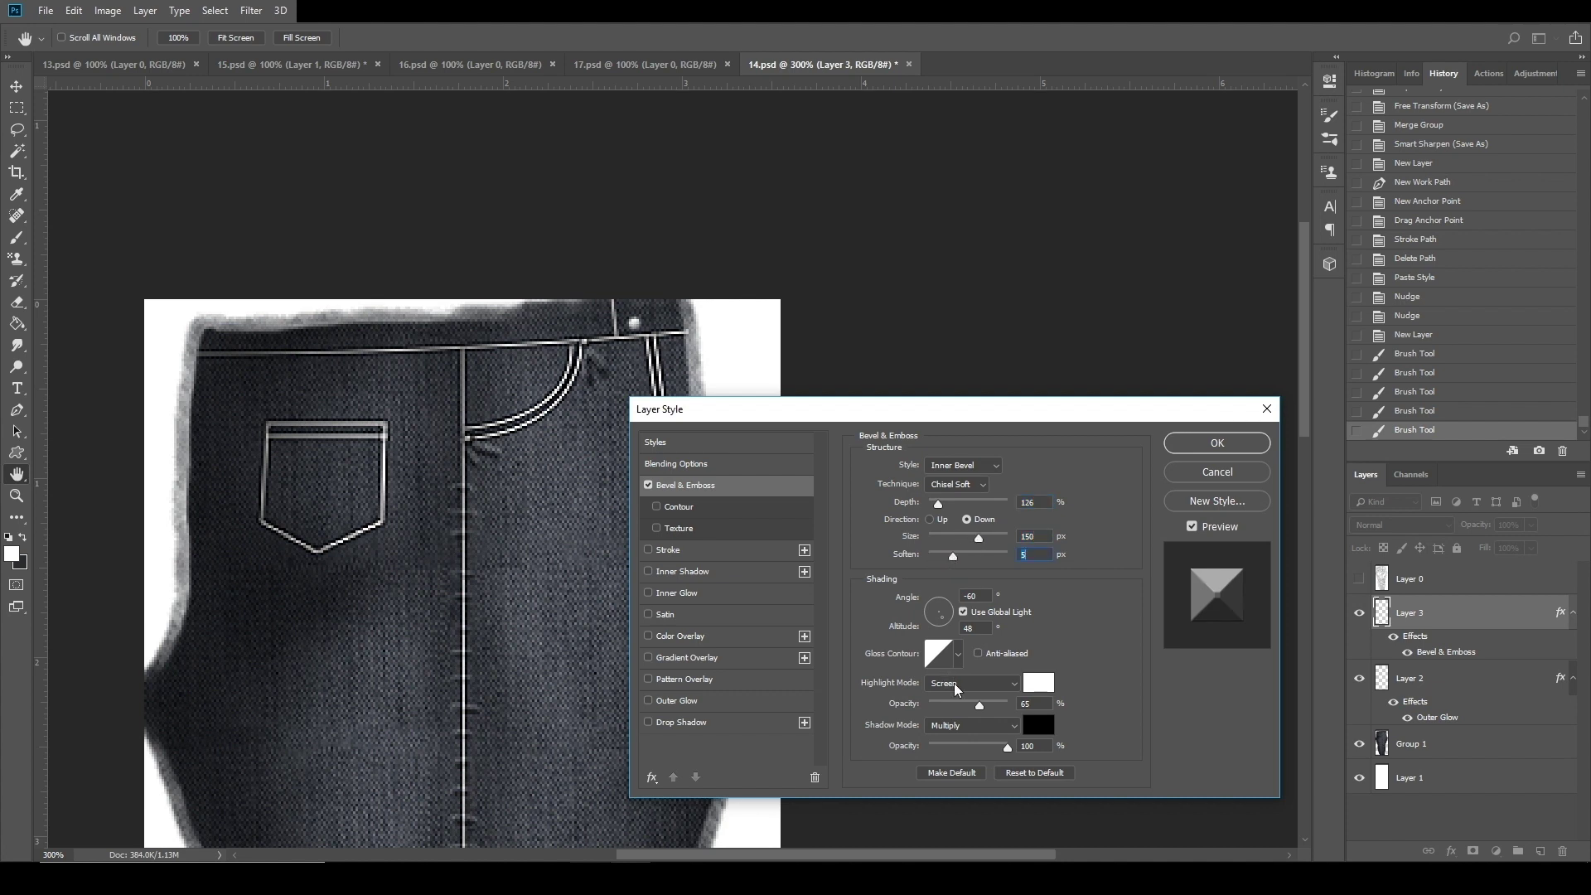
Add a black Outer Glow without a Drop Shadow to the button, at 100% opacity, 3% spread and 3 px size.
{"action": "left_click", "coordinate": [650, 723]}
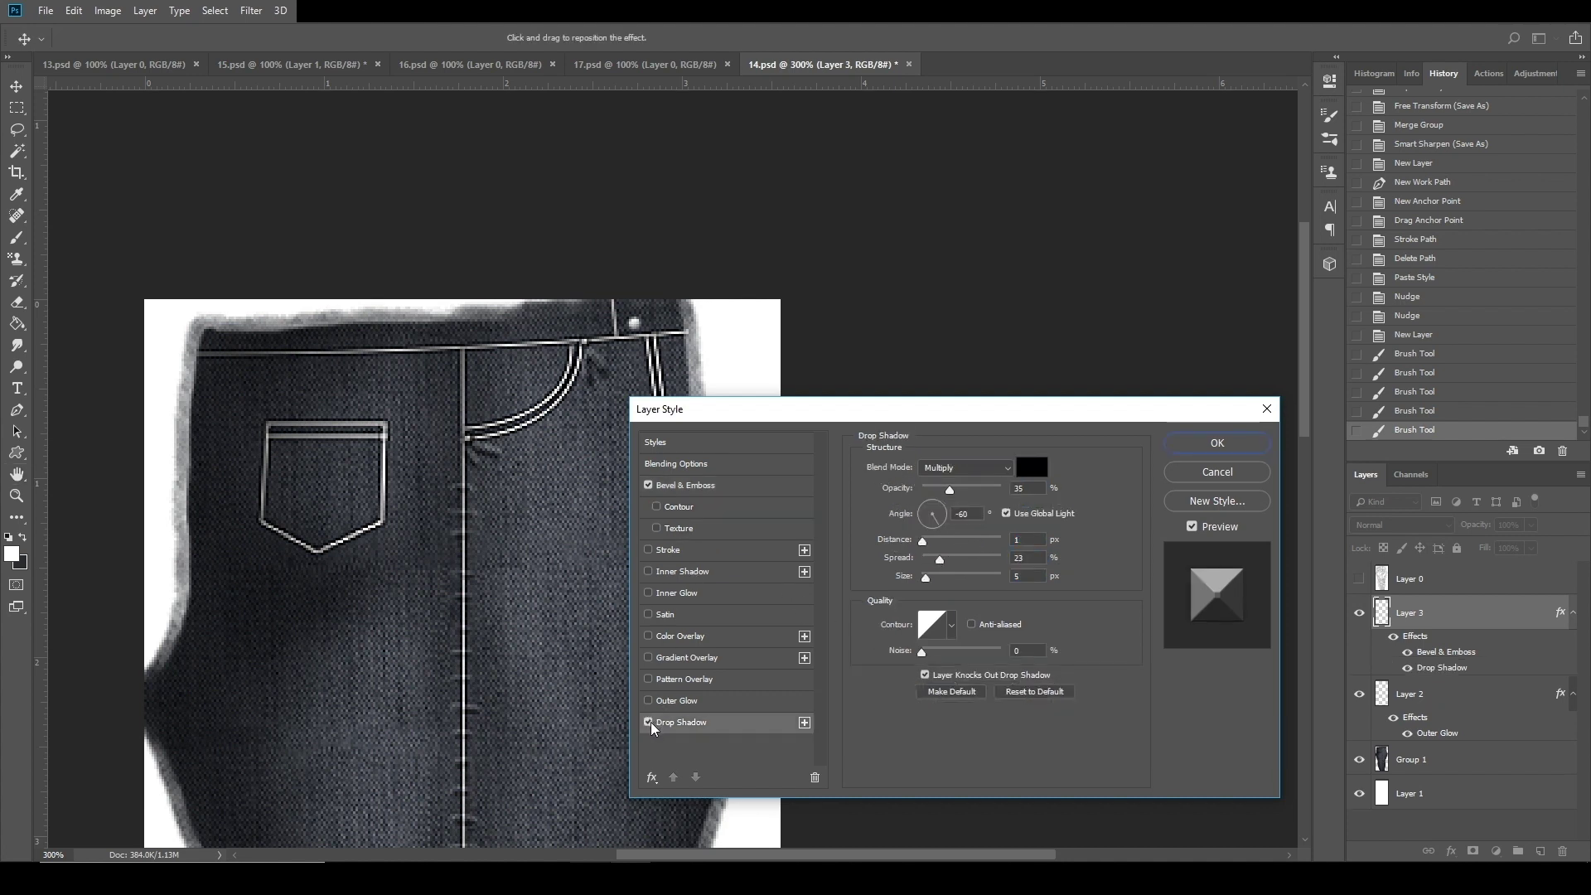
{"action": "left_click", "coordinate": [648, 723]}
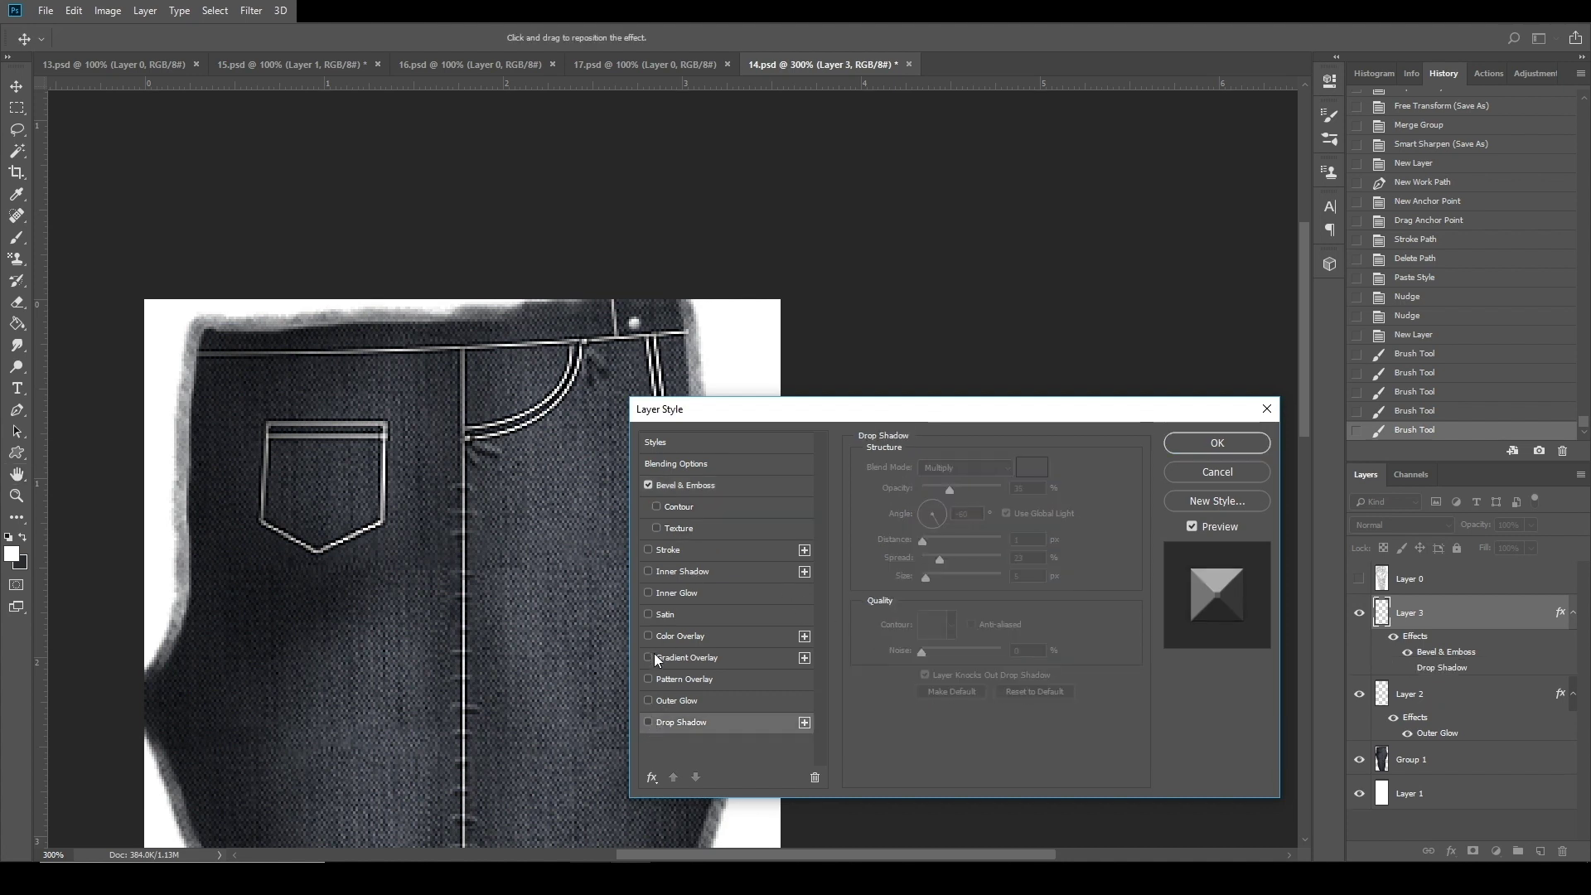
{"action": "left_click", "coordinate": [648, 701]}
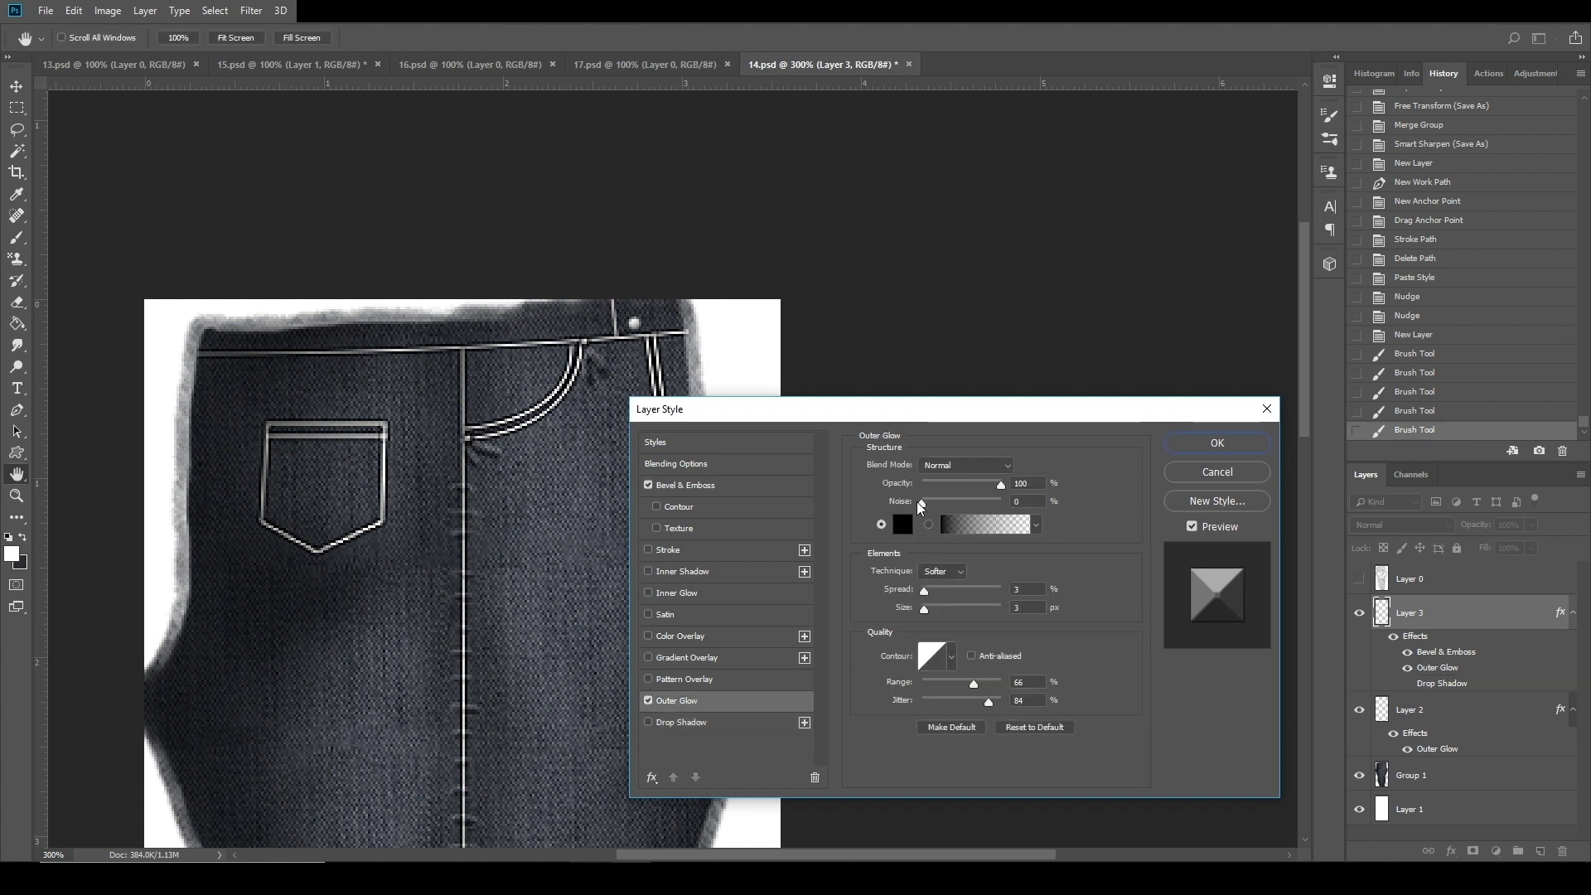
{"action": "left_click_drag", "start_coordinate": [945, 682], "coordinate": [942, 682]}
{"action": "left_click", "coordinate": [1229, 444]}
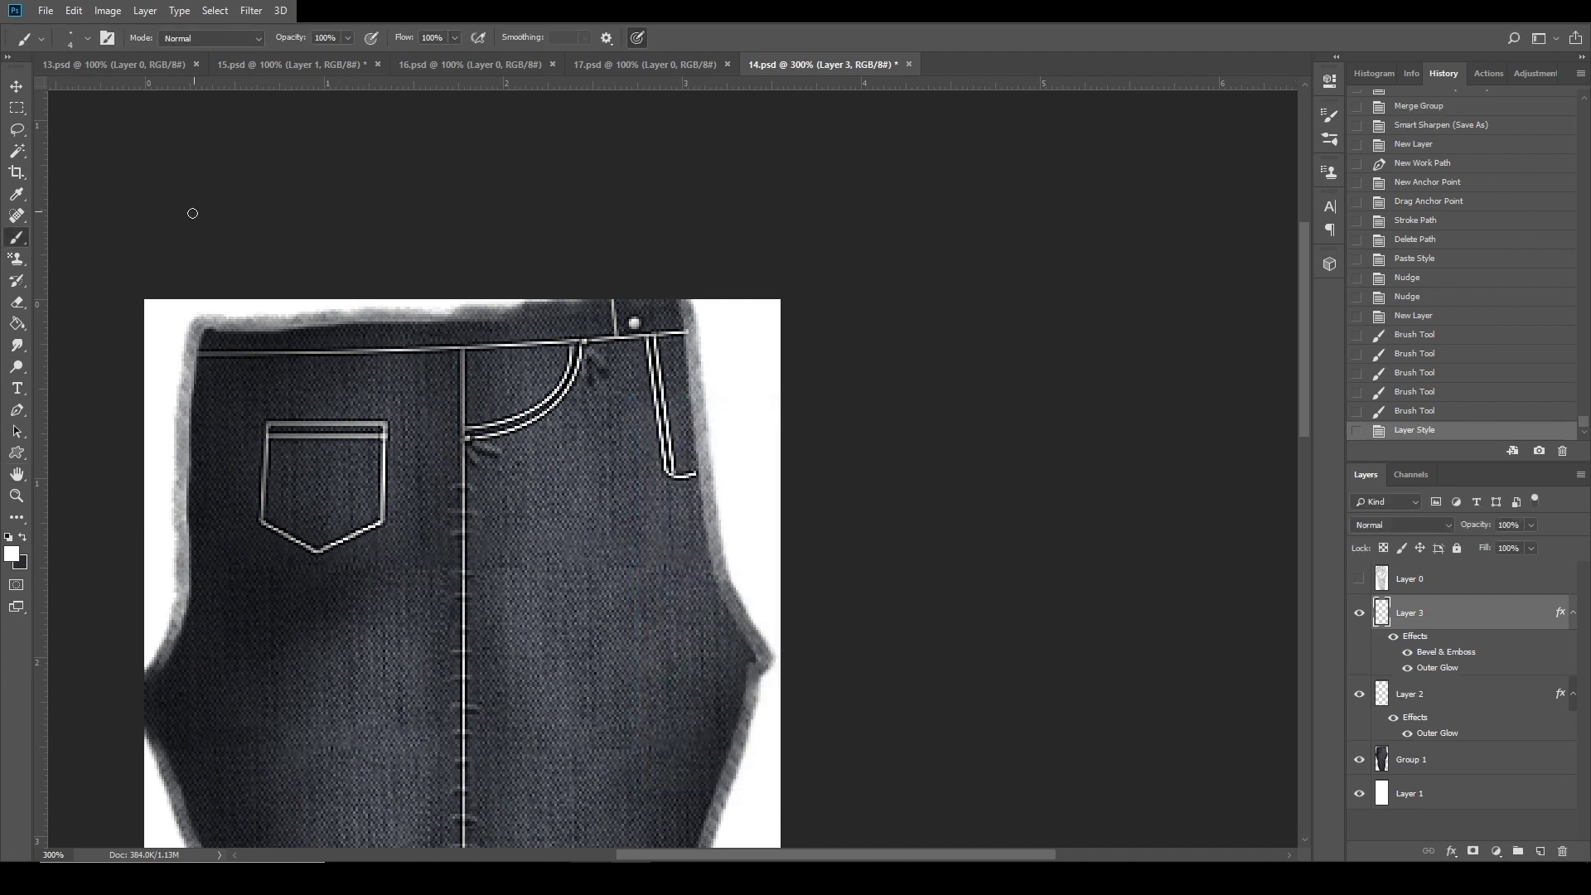
Nudge the Layer 3 button slightly up and right on the waistband, and select Layer 2.
{"action": "key", "text": "v"}
{"action": "key", "text": "Up"}
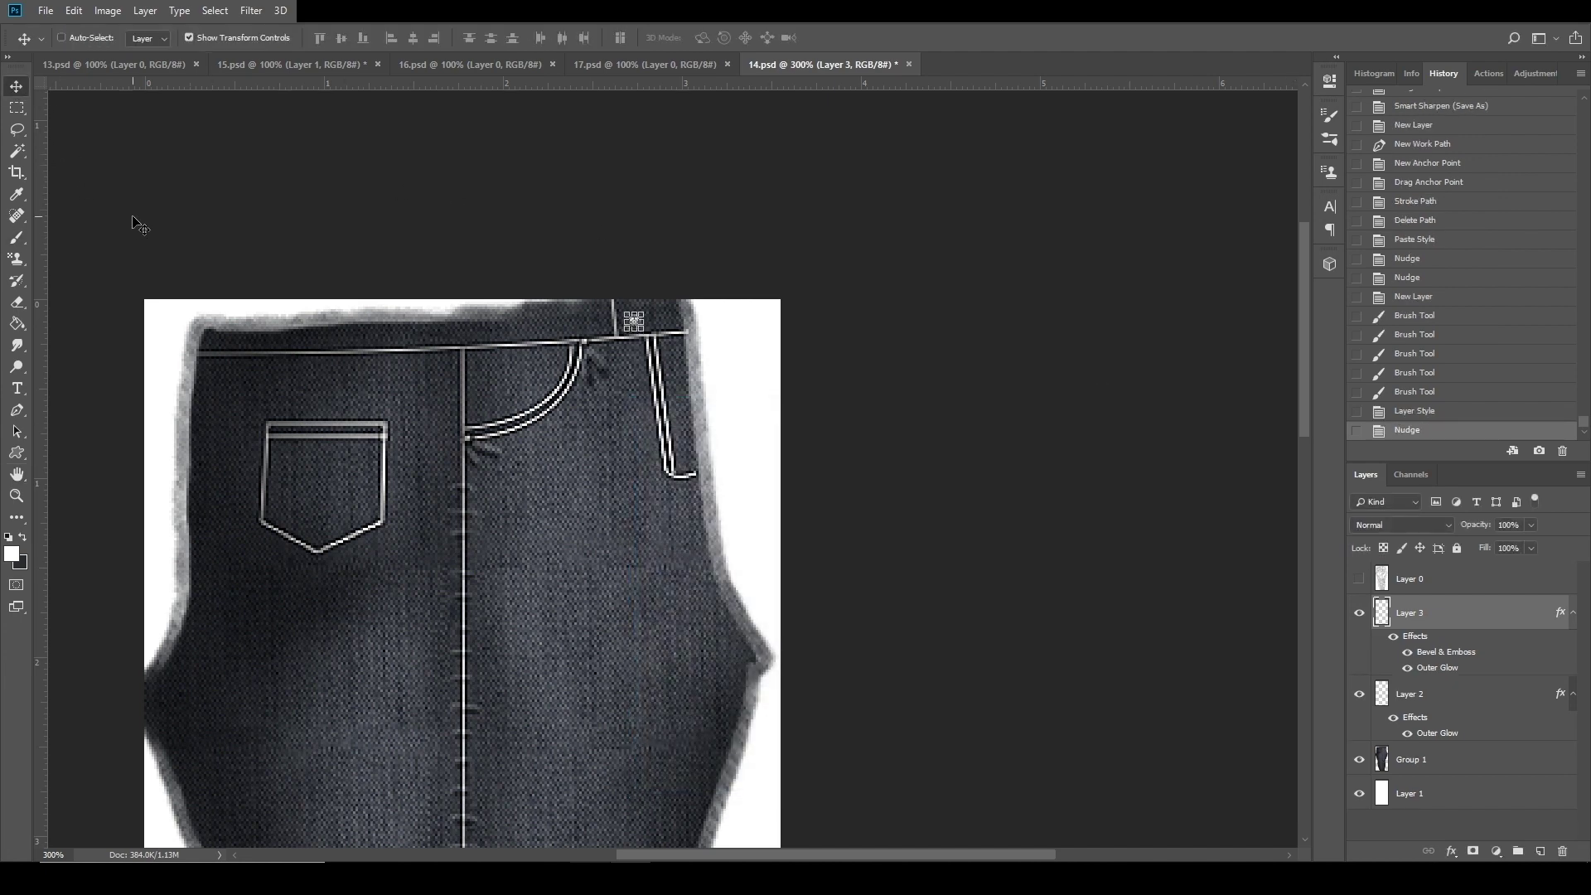
{"action": "left_click", "coordinate": [1446, 685]}
{"action": "left_click", "coordinate": [48, 11]}
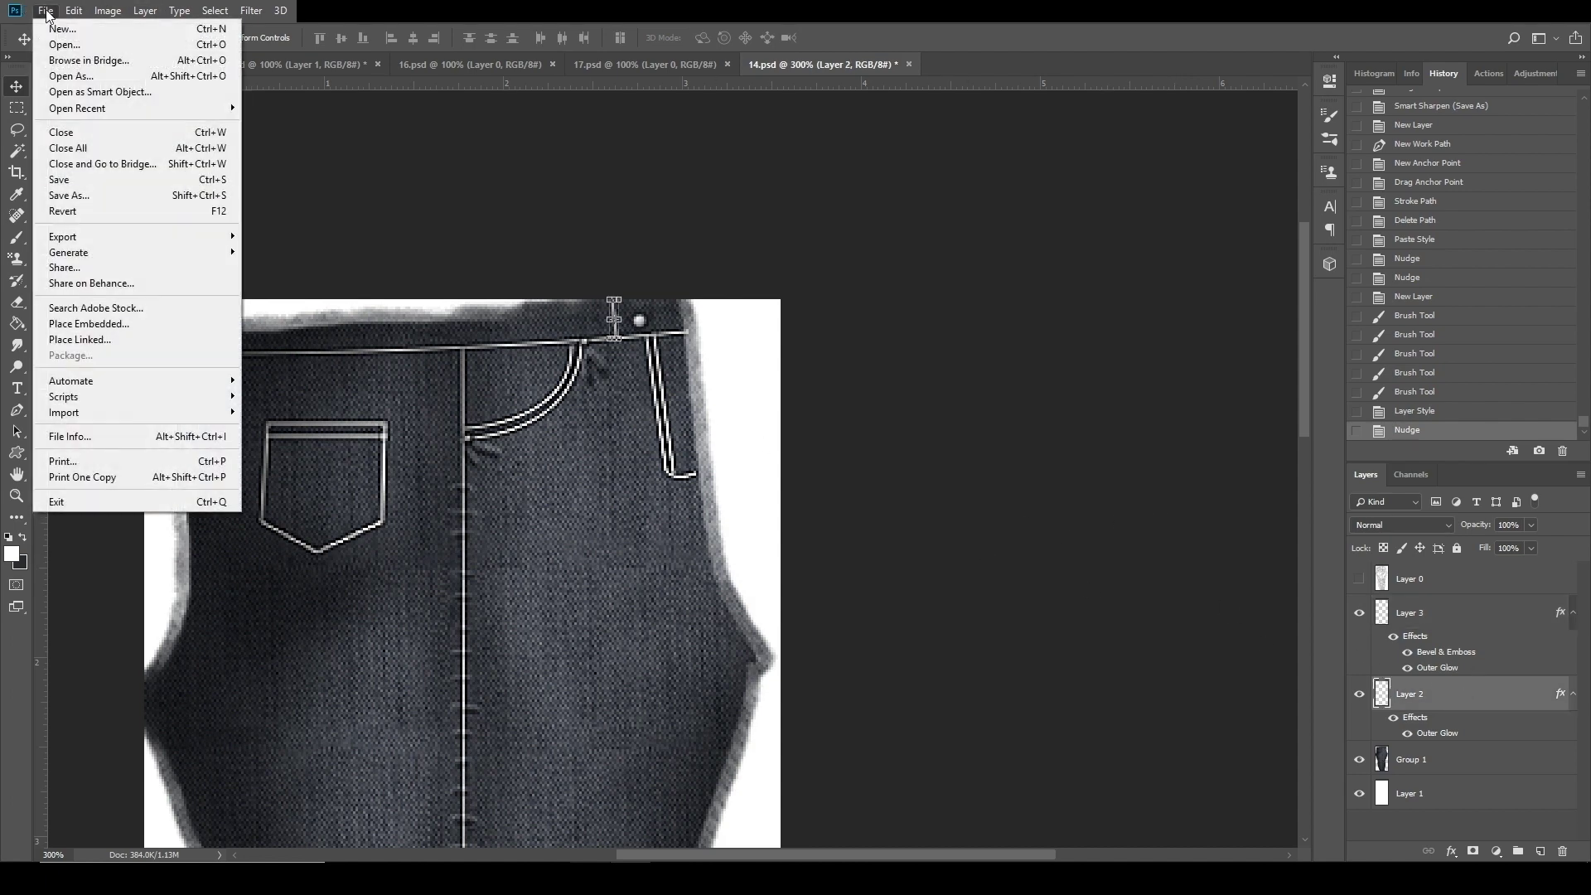
{"action": "left_click", "coordinate": [83, 195]}
{"action": "left_click", "coordinate": [198, 491]}
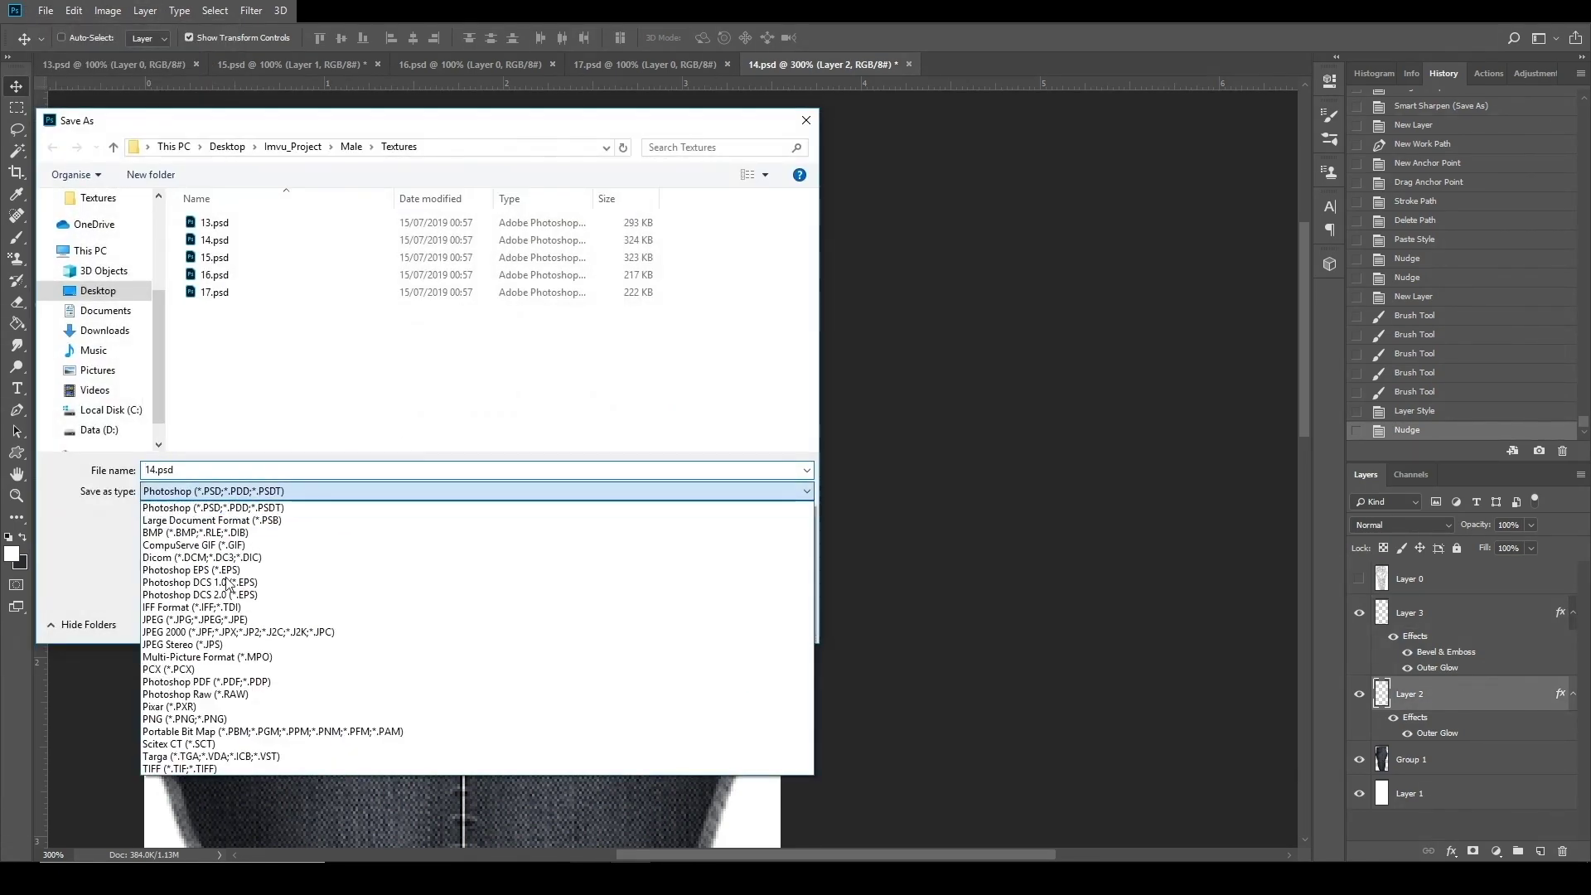
{"action": "left_click", "coordinate": [196, 719]}
{"action": "left_click", "coordinate": [248, 491]}
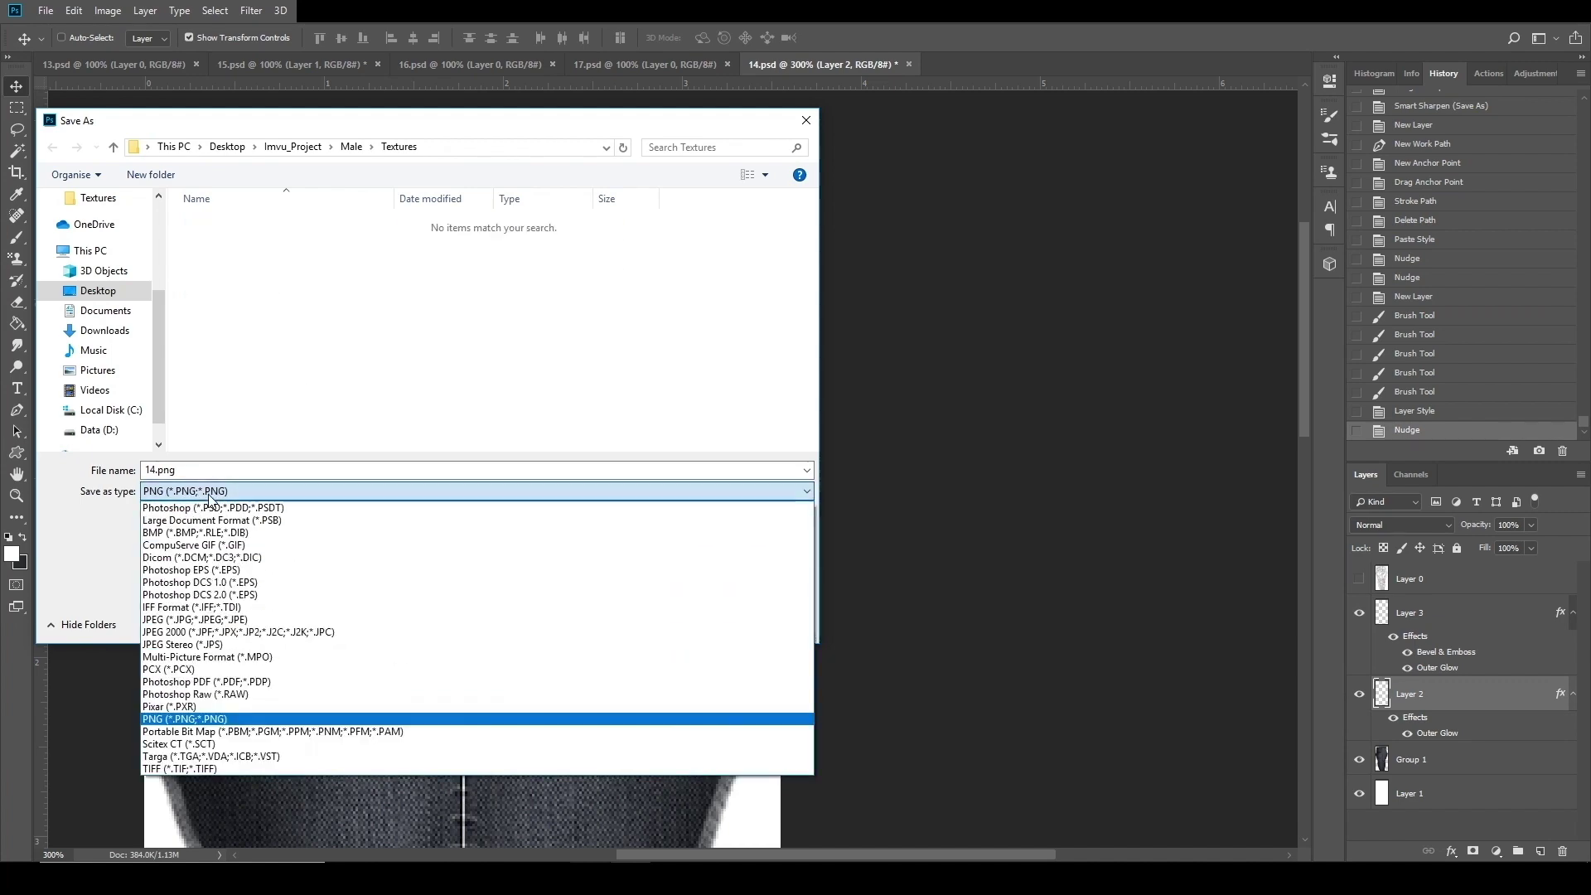
{"action": "left_click", "coordinate": [886, 627]}
{"action": "left_click", "coordinate": [682, 621]}
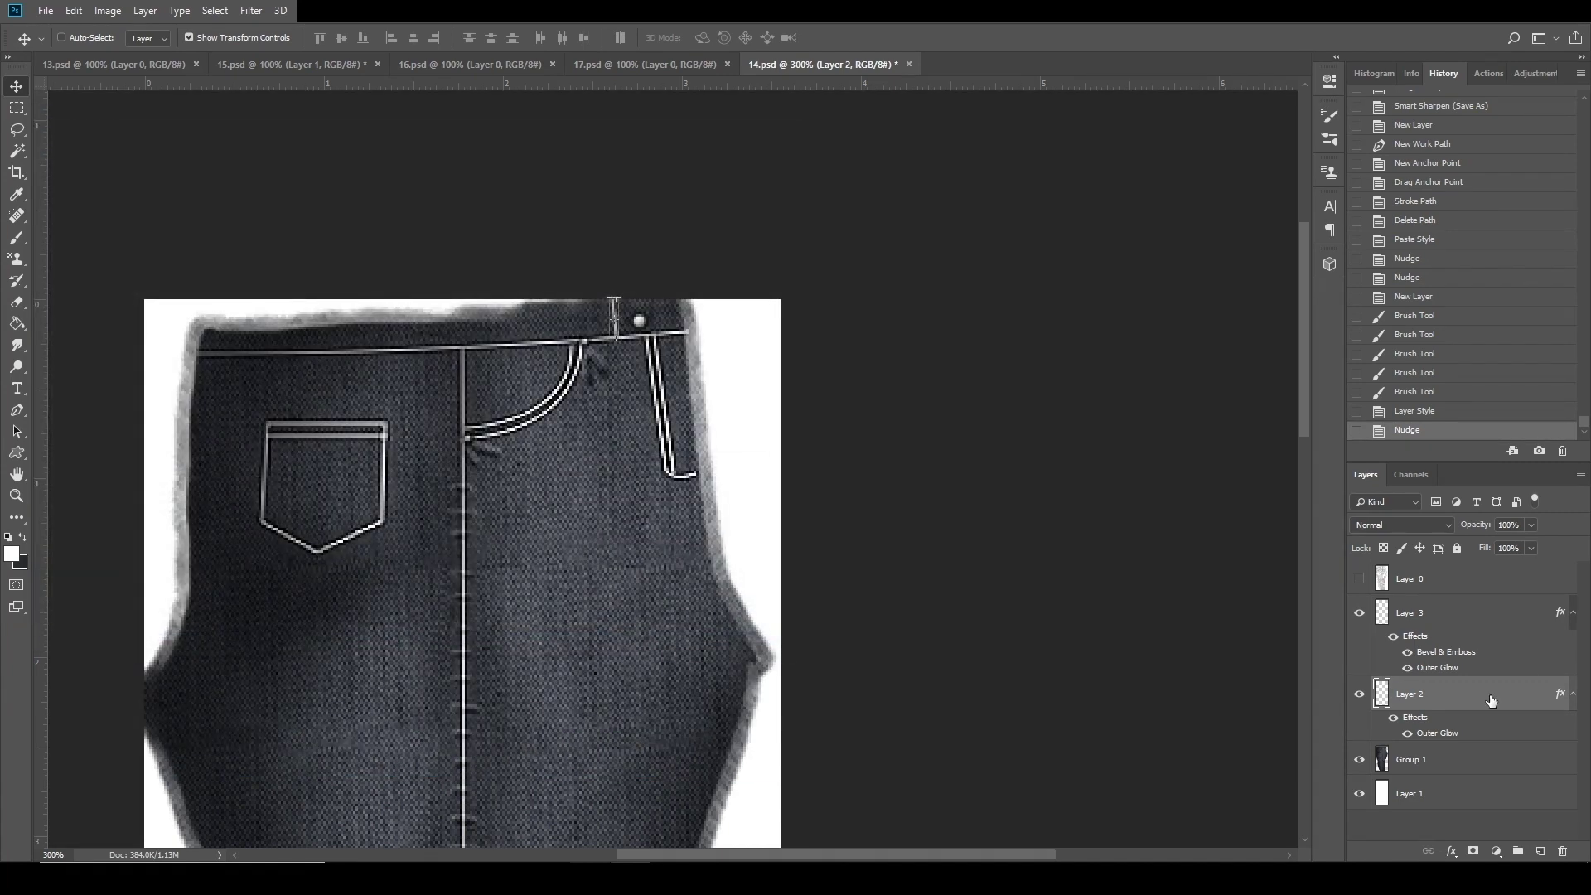
Try a Color Overlay on the Layer 2 stitch line and discard the change.
{"action": "double_click", "coordinate": [1463, 695]}
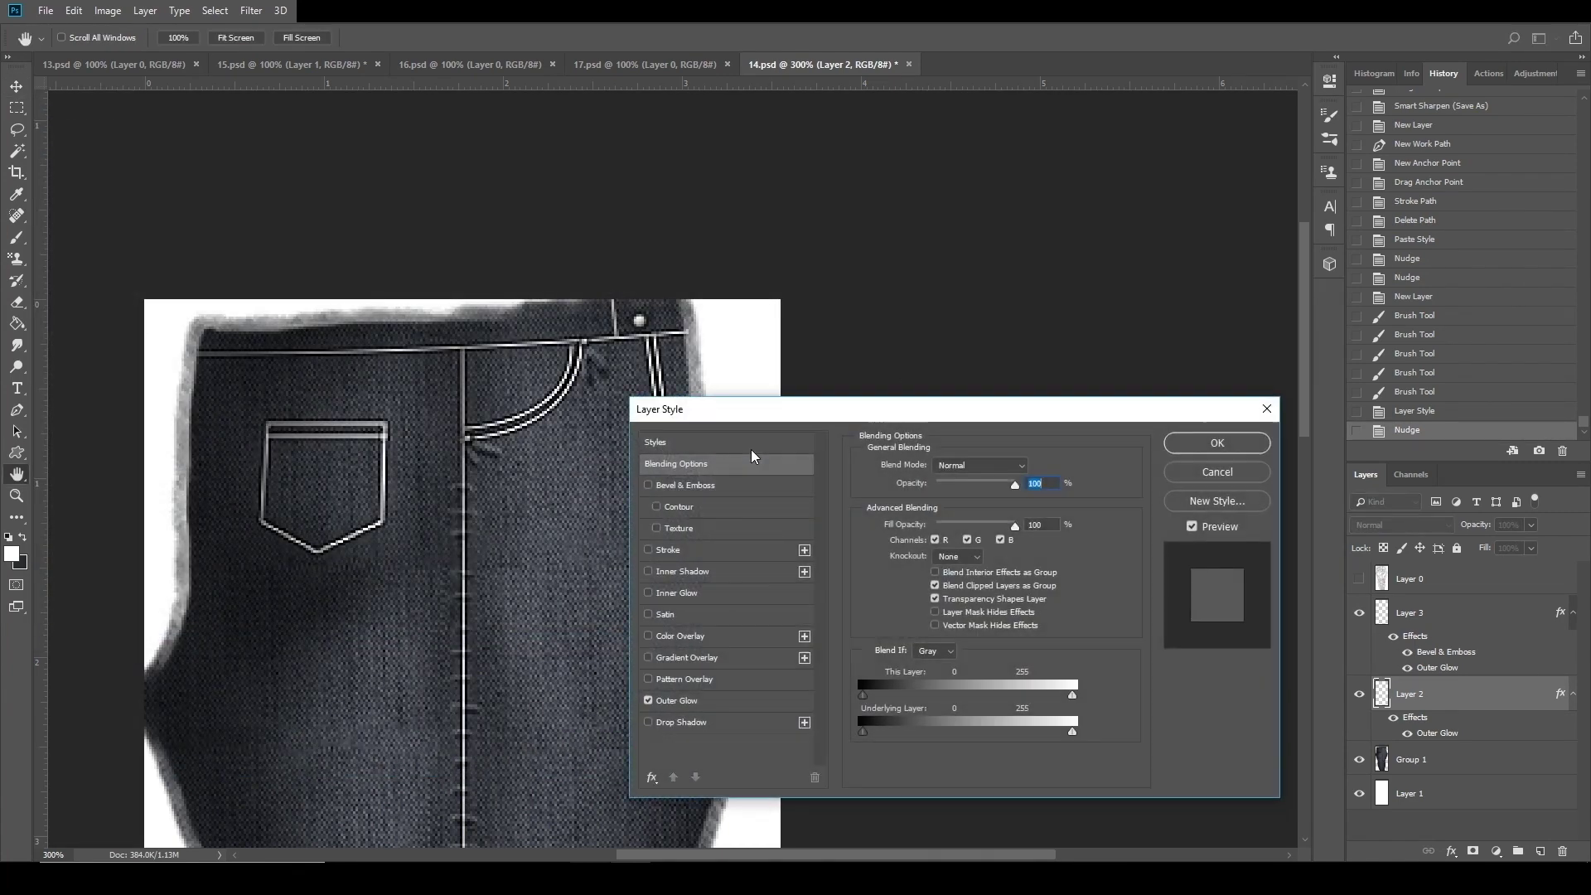
{"action": "left_click", "coordinate": [649, 636]}
{"action": "left_click", "coordinate": [690, 637]}
{"action": "left_click", "coordinate": [1030, 469]}
{"action": "left_click", "coordinate": [837, 193]}
{"action": "left_click", "coordinate": [1161, 216]}
{"action": "left_click", "coordinate": [1216, 472]}
Add a Normal Color Overlay at 100% opacity to the Layer 3 button, using the gold color ffbc53.
{"action": "left_click", "coordinate": [1463, 612]}
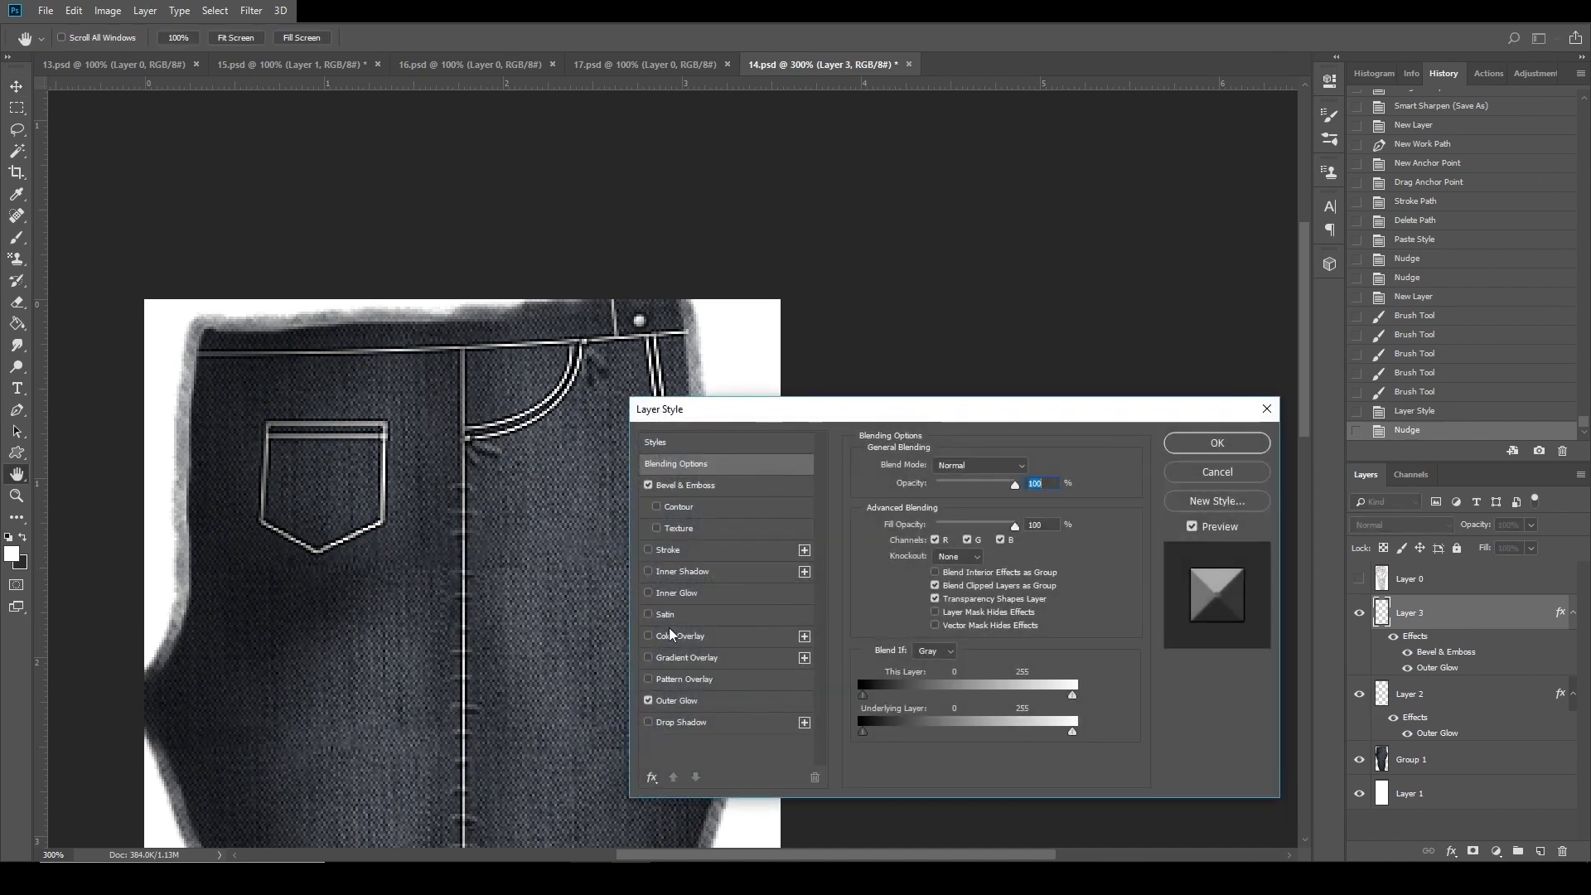
{"action": "left_click", "coordinate": [660, 641]}
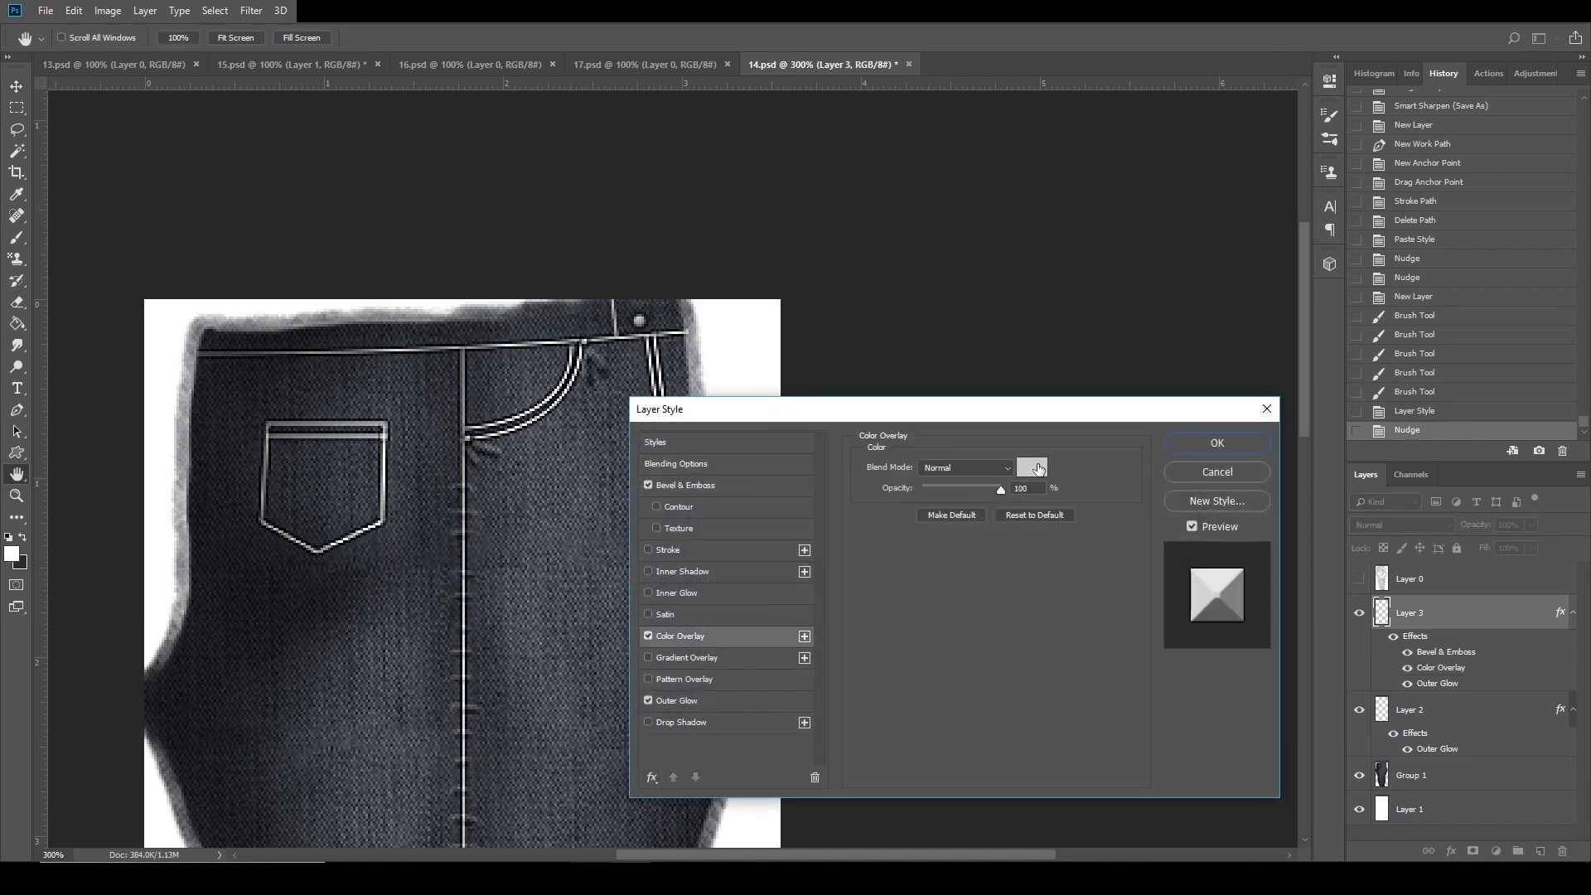
{"action": "left_click", "coordinate": [1038, 469]}
{"action": "left_click", "coordinate": [917, 252]}
{"action": "left_click", "coordinate": [876, 193]}
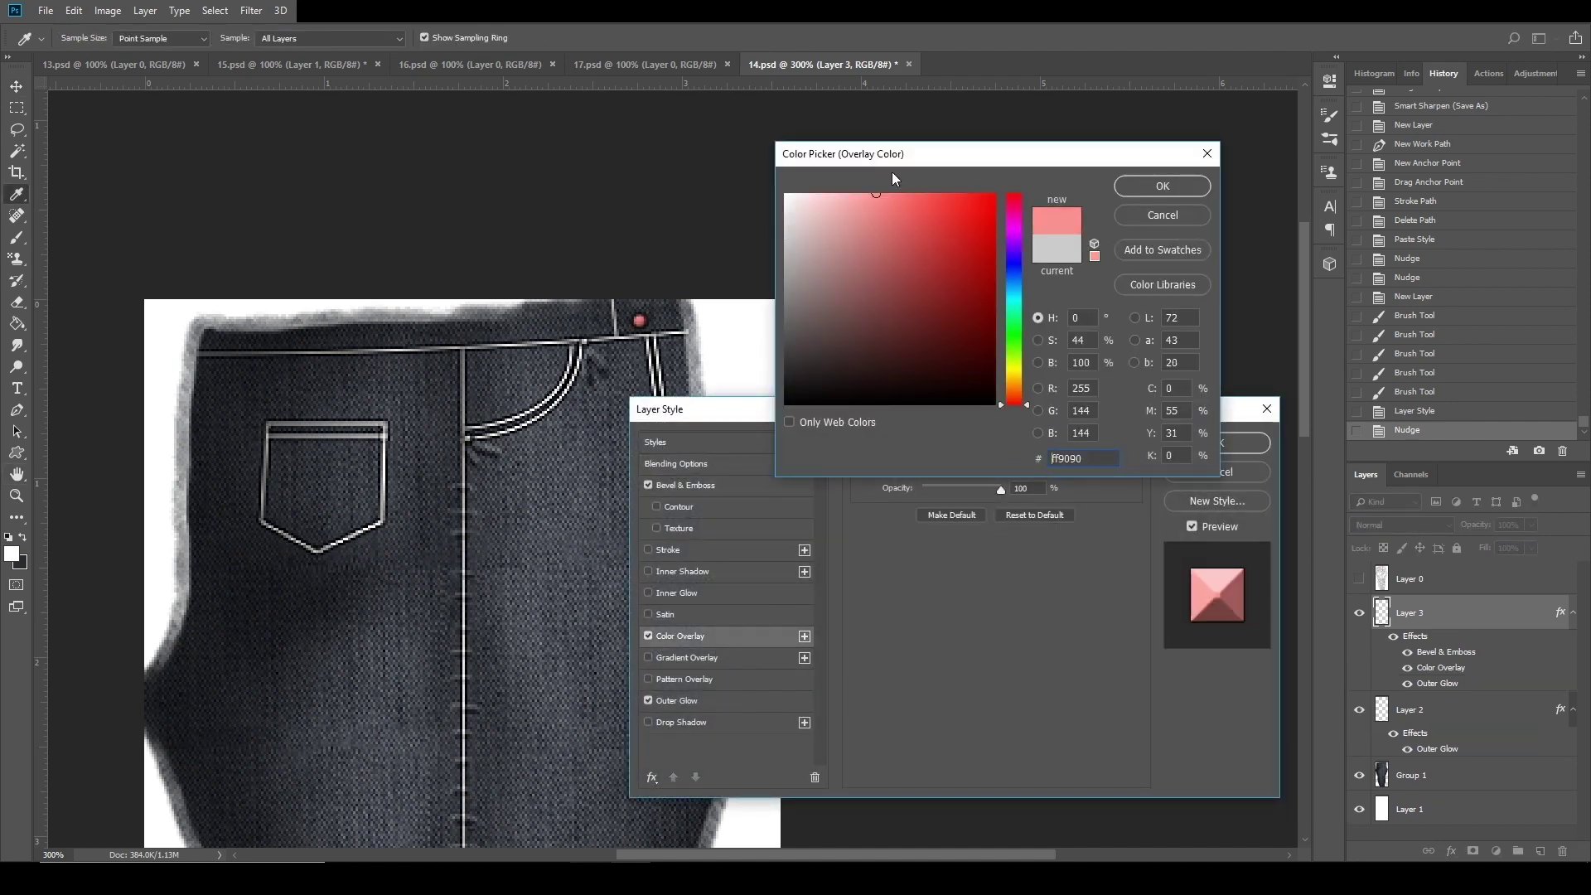
{"action": "left_click", "coordinate": [1015, 372]}
{"action": "left_click", "coordinate": [971, 199]}
{"action": "left_click_drag", "start_coordinate": [1012, 363], "coordinate": [1012, 383]}
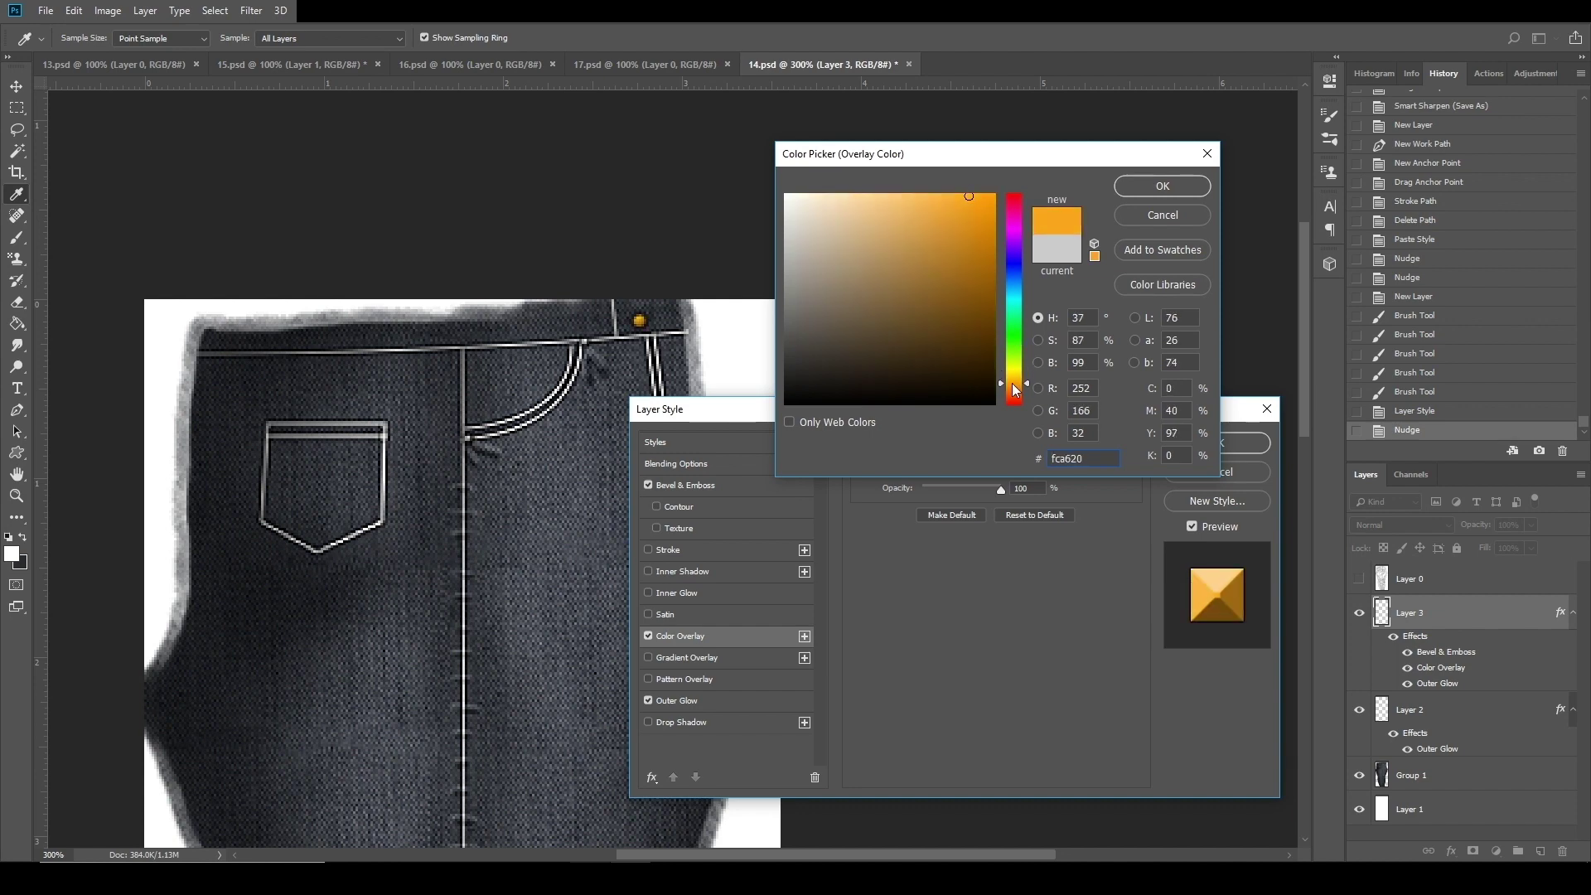
{"action": "left_click", "coordinate": [928, 210]}
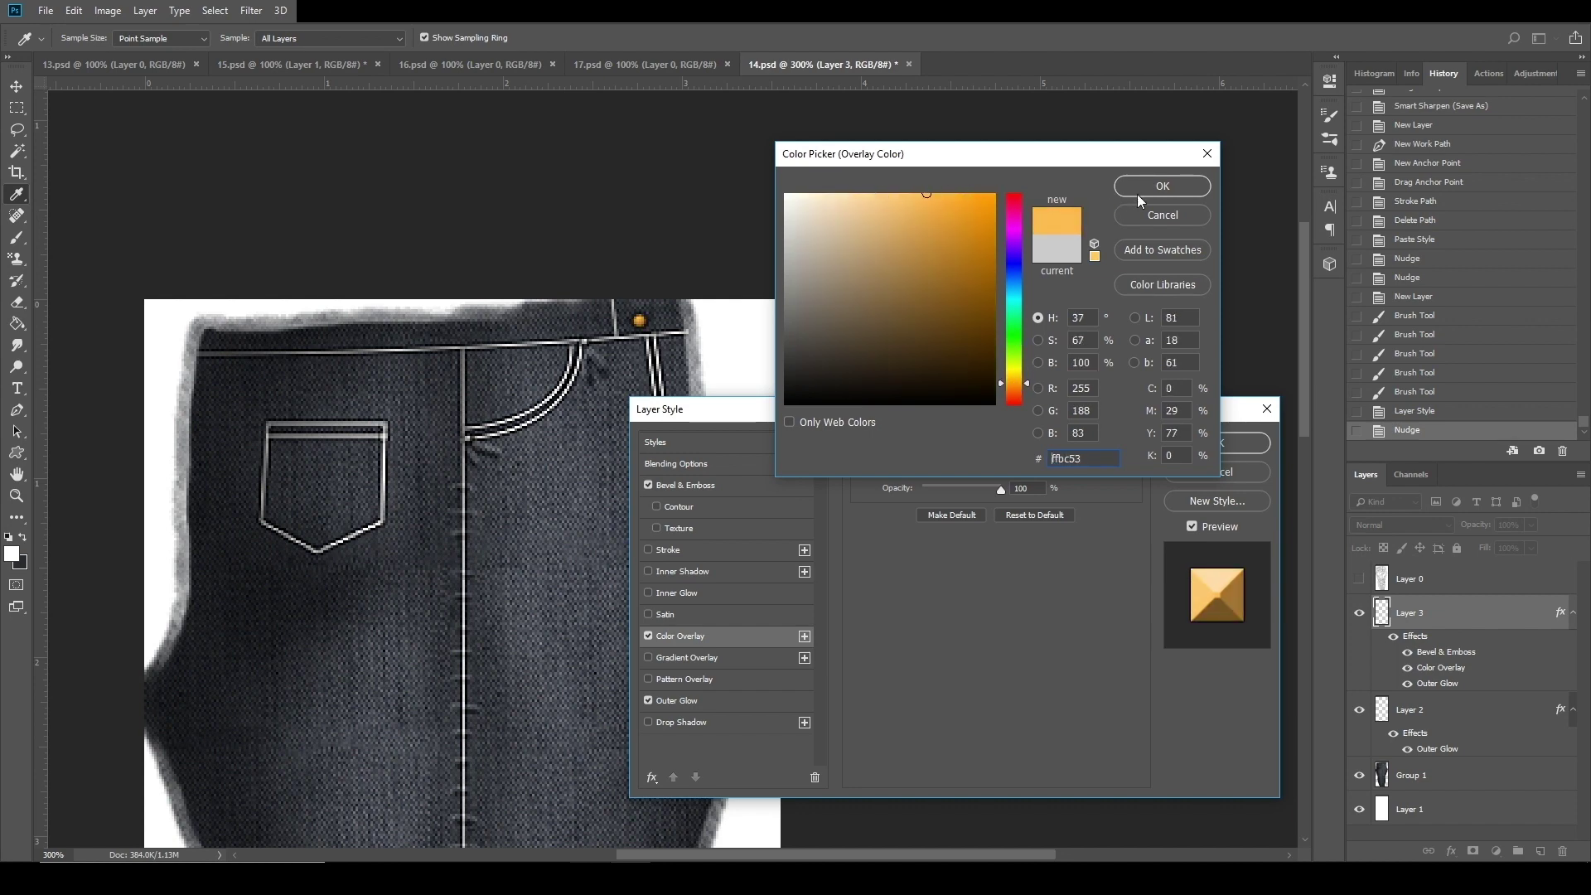
{"action": "left_click", "coordinate": [1162, 187]}
Add a white Inner Glow to the button with 28% opacity, 38% choke, 0 px size and 100% range.
{"action": "left_click", "coordinate": [656, 590]}
{"action": "left_click", "coordinate": [690, 594]}
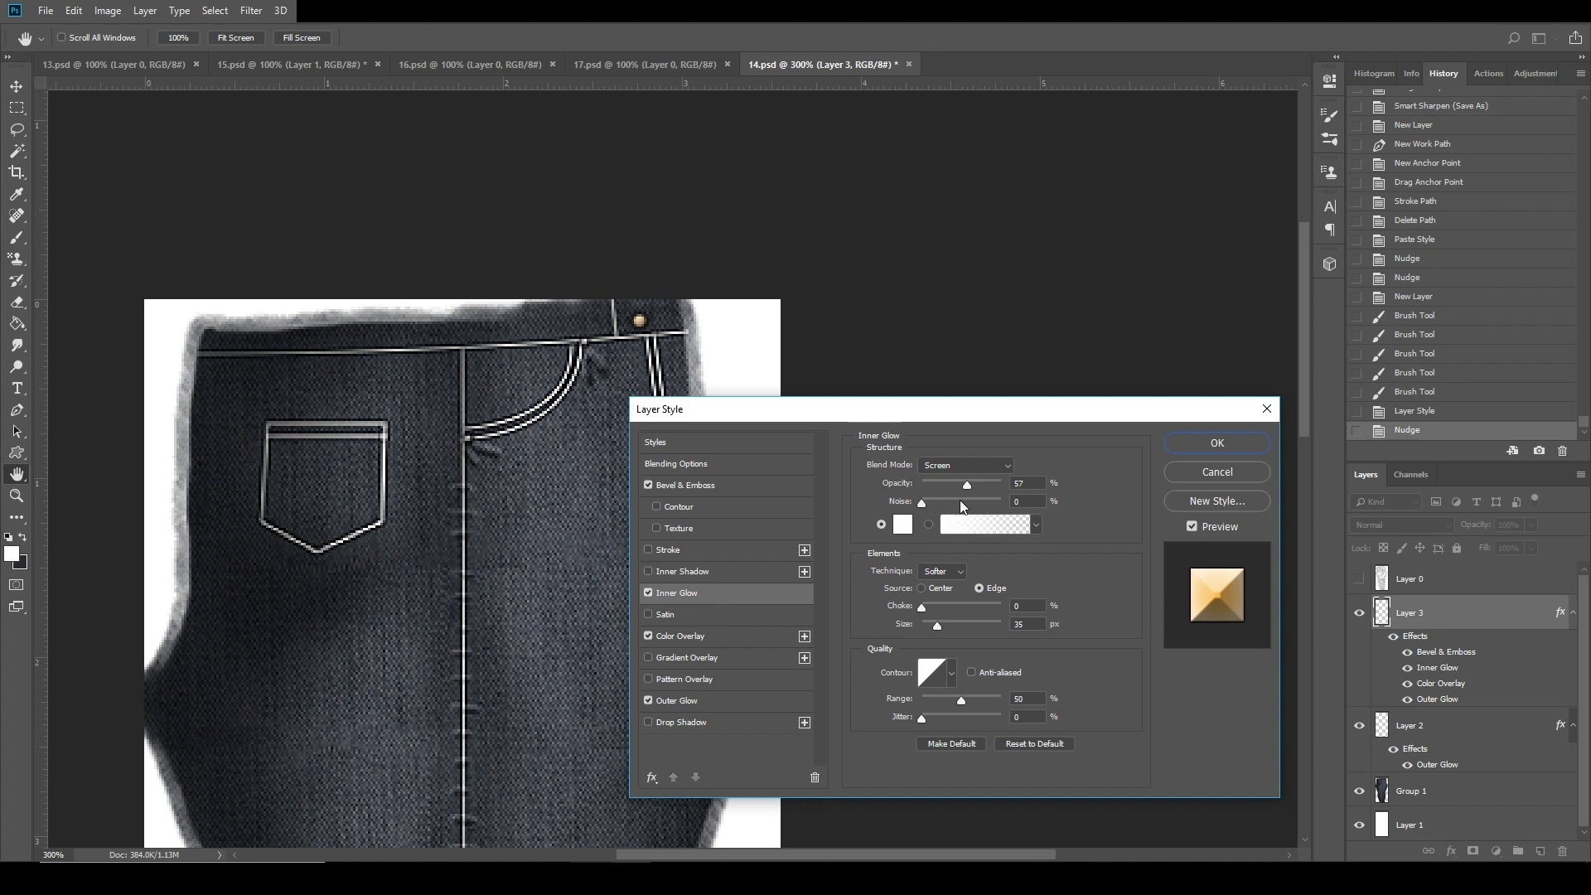
{"action": "mouse_move", "coordinate": [961, 484]}
{"action": "left_mouse_down"}
{"action": "mouse_move", "coordinate": [943, 483]}
{"action": "mouse_move", "coordinate": [956, 499]}
{"action": "left_mouse_up"}
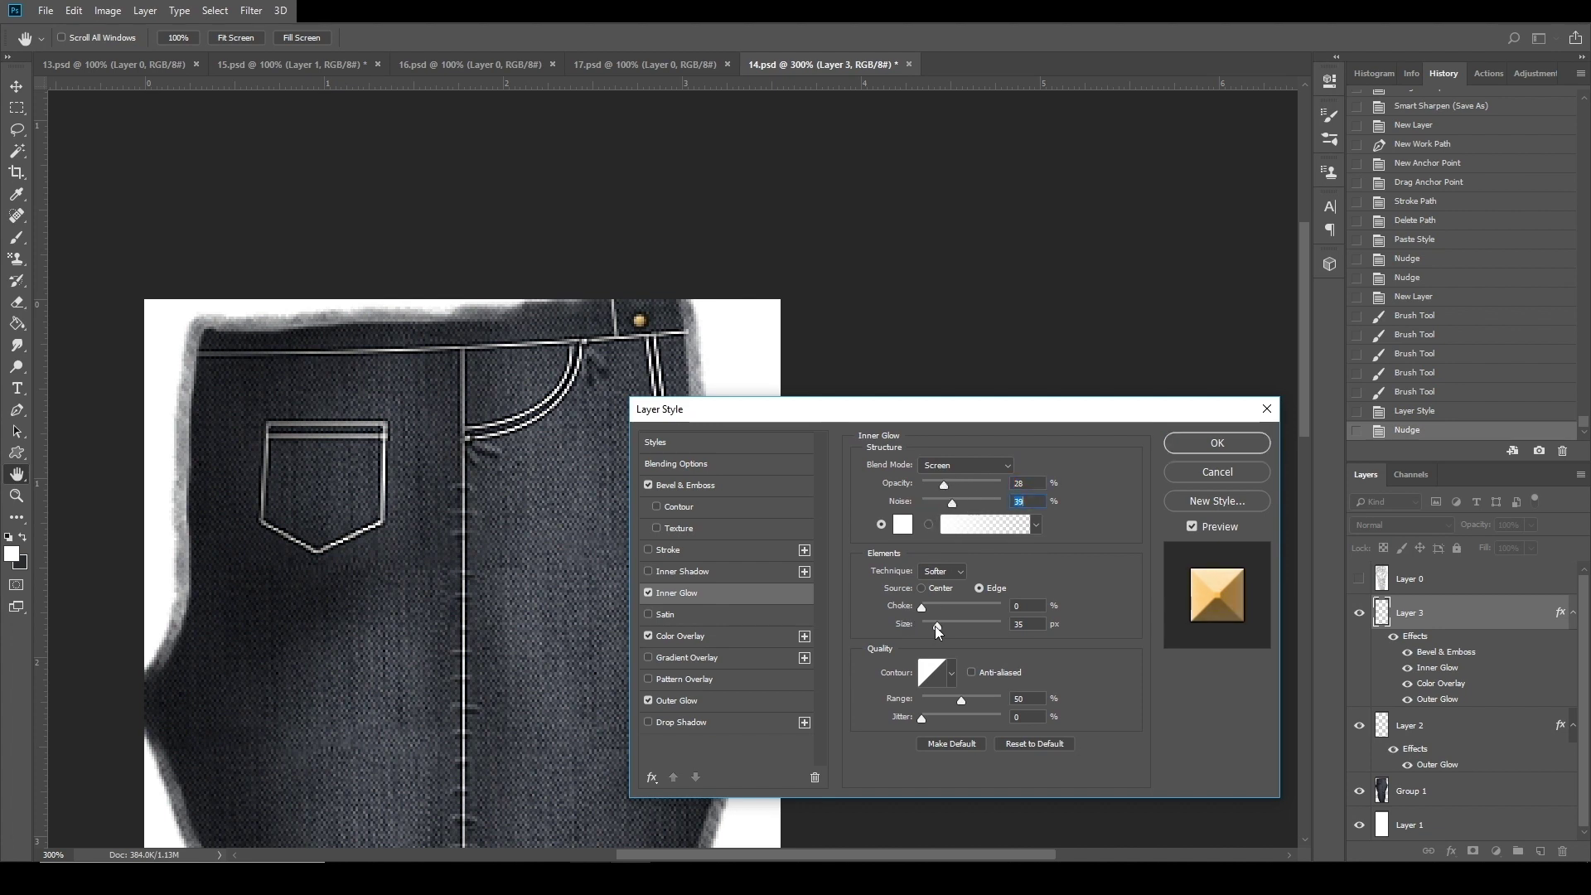
{"action": "mouse_move", "coordinate": [937, 620]}
{"action": "left_mouse_down"}
{"action": "mouse_move", "coordinate": [921, 623]}
{"action": "mouse_move", "coordinate": [951, 606]}
{"action": "left_mouse_up"}
{"action": "left_click_drag", "start_coordinate": [958, 699], "coordinate": [1005, 698]}
Preview the button without Inner Glow, and try Inner Shadow, Stroke and Gradient Overlay effects on it.
{"action": "left_click", "coordinate": [649, 593]}
{"action": "left_click", "coordinate": [648, 571]}
{"action": "left_click", "coordinate": [647, 571]}
{"action": "left_click", "coordinate": [649, 549]}
{"action": "left_click", "coordinate": [649, 548]}
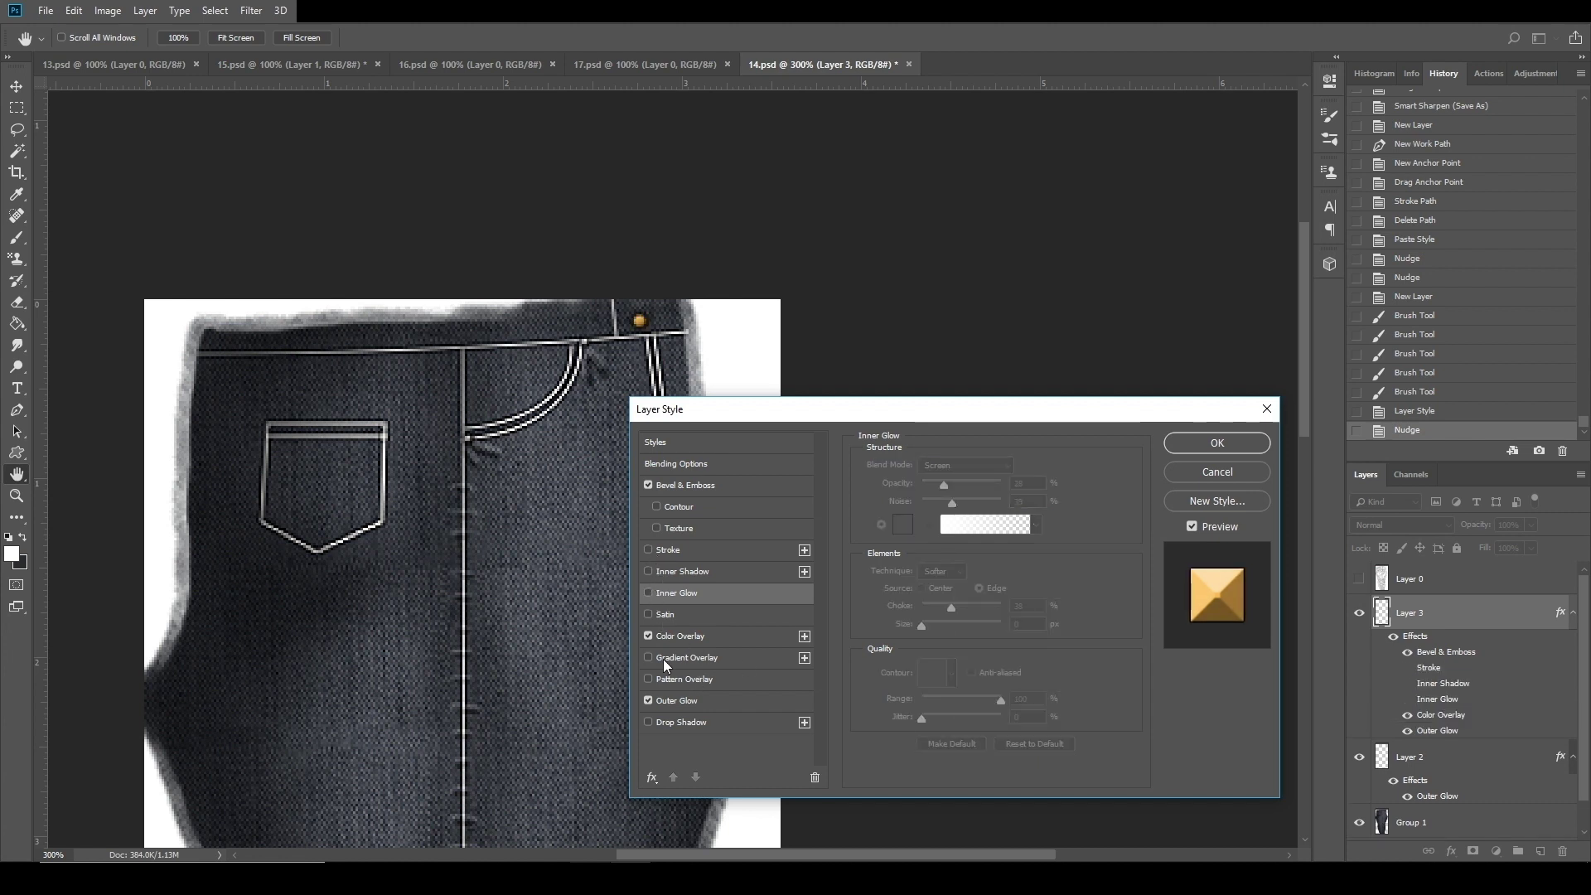
{"action": "left_click", "coordinate": [650, 658]}
{"action": "left_click", "coordinate": [652, 657]}
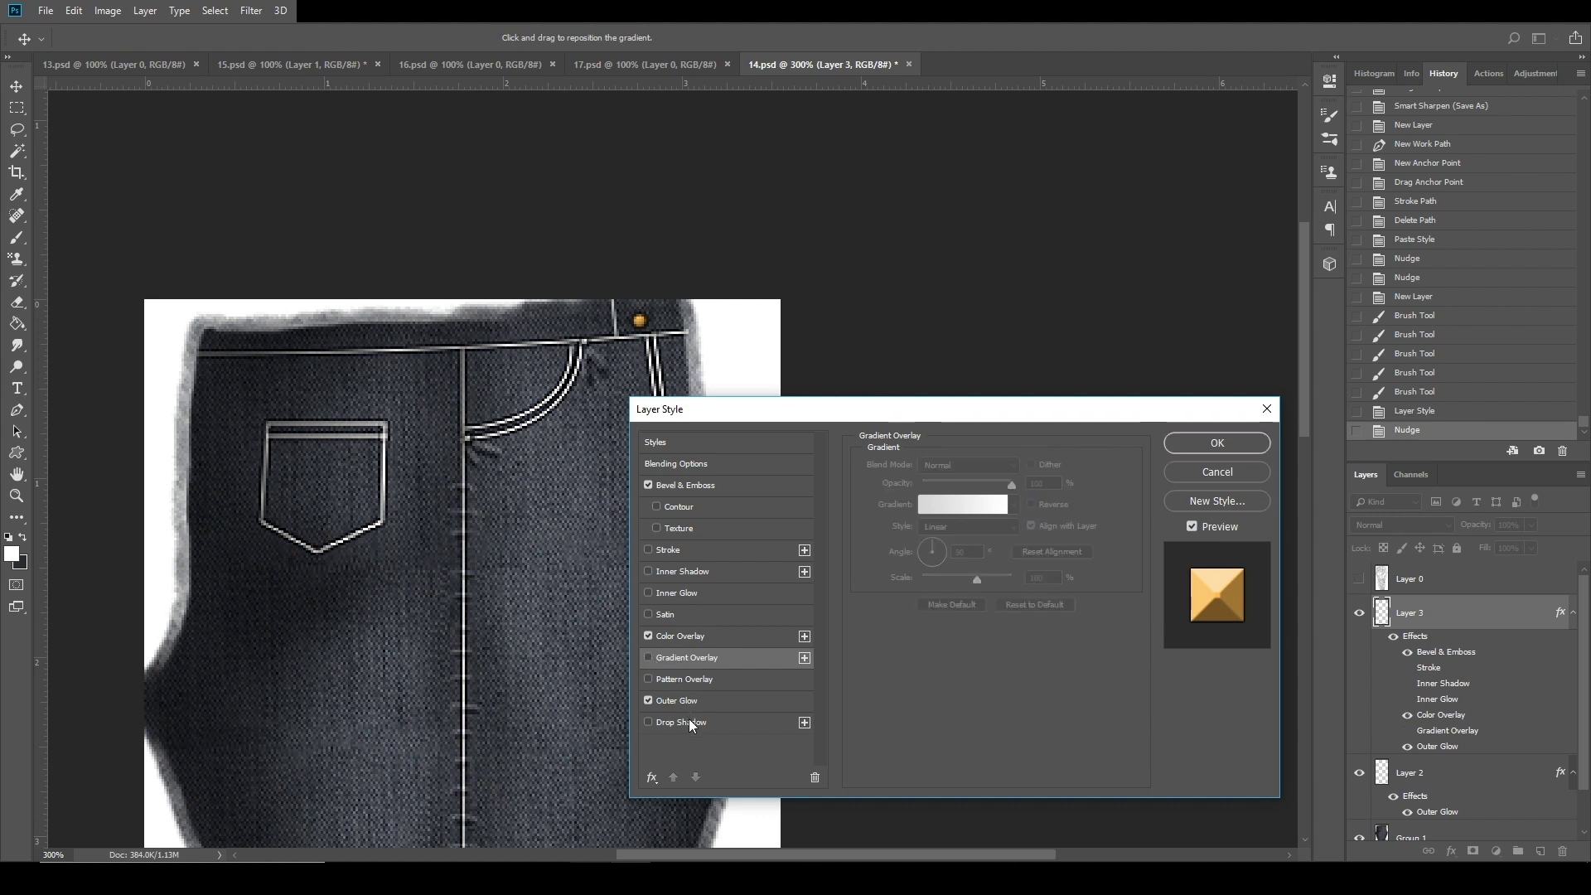
{"action": "left_click", "coordinate": [648, 571]}
{"action": "left_click", "coordinate": [648, 572]}
Re-enable Inner Glow on the button with 67% noise and 39% choke, using Center as its source.
{"action": "left_click", "coordinate": [649, 594]}
{"action": "left_click", "coordinate": [678, 593]}
{"action": "mouse_move", "coordinate": [955, 480]}
{"action": "left_mouse_down"}
{"action": "mouse_move", "coordinate": [961, 503]}
{"action": "mouse_move", "coordinate": [946, 503]}
{"action": "left_mouse_up"}
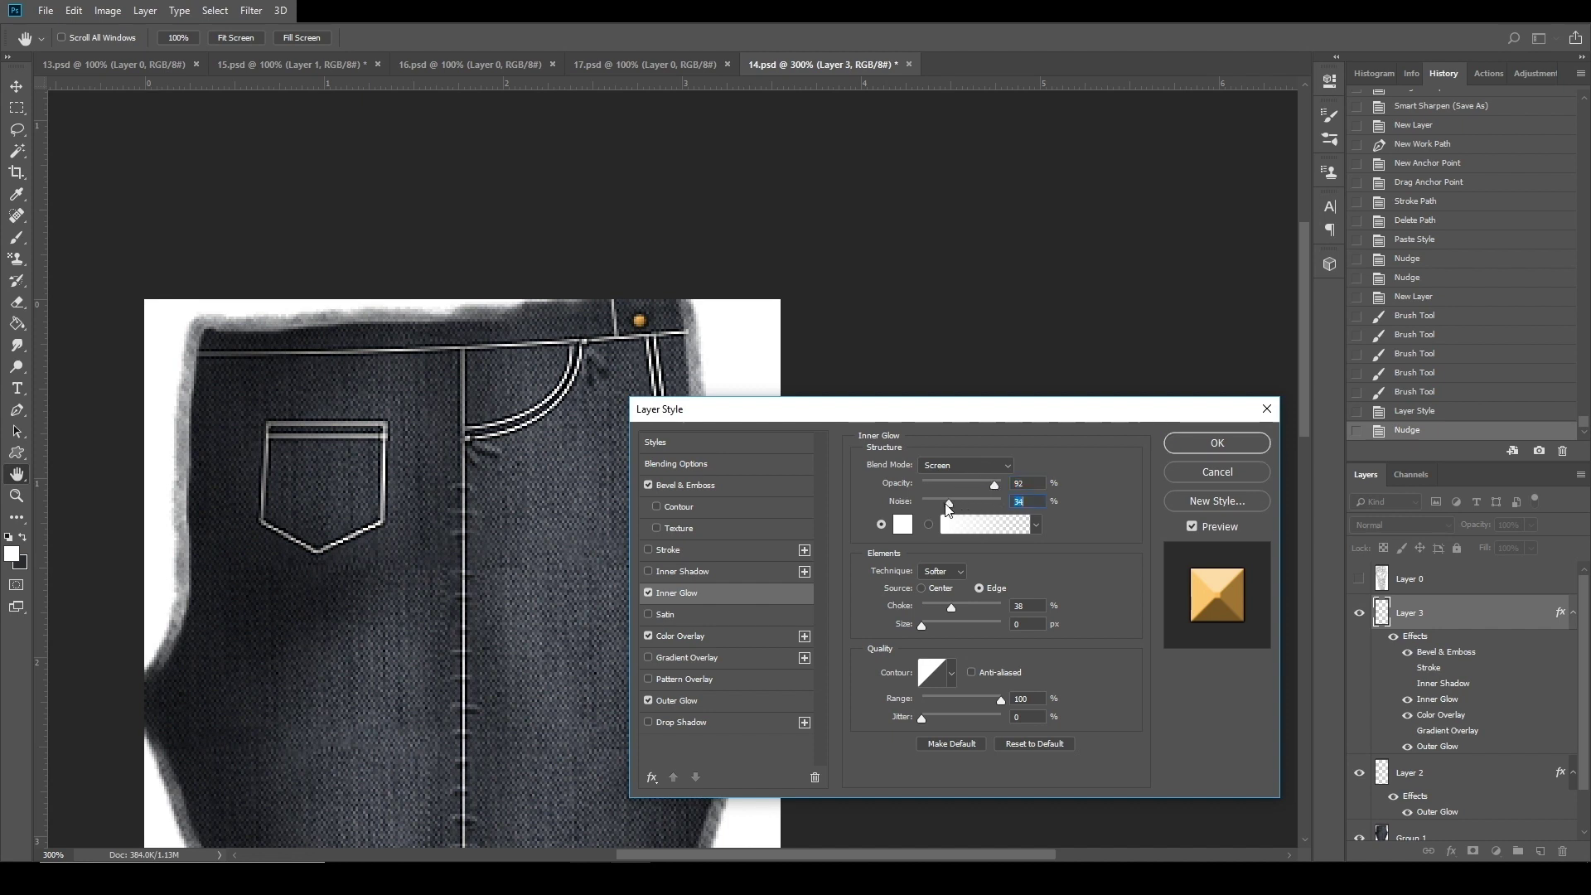
{"action": "mouse_move", "coordinate": [951, 614]}
{"action": "left_mouse_down"}
{"action": "mouse_move", "coordinate": [983, 609]}
{"action": "mouse_move", "coordinate": [951, 605]}
{"action": "left_mouse_up"}
{"action": "left_click", "coordinate": [942, 588]}
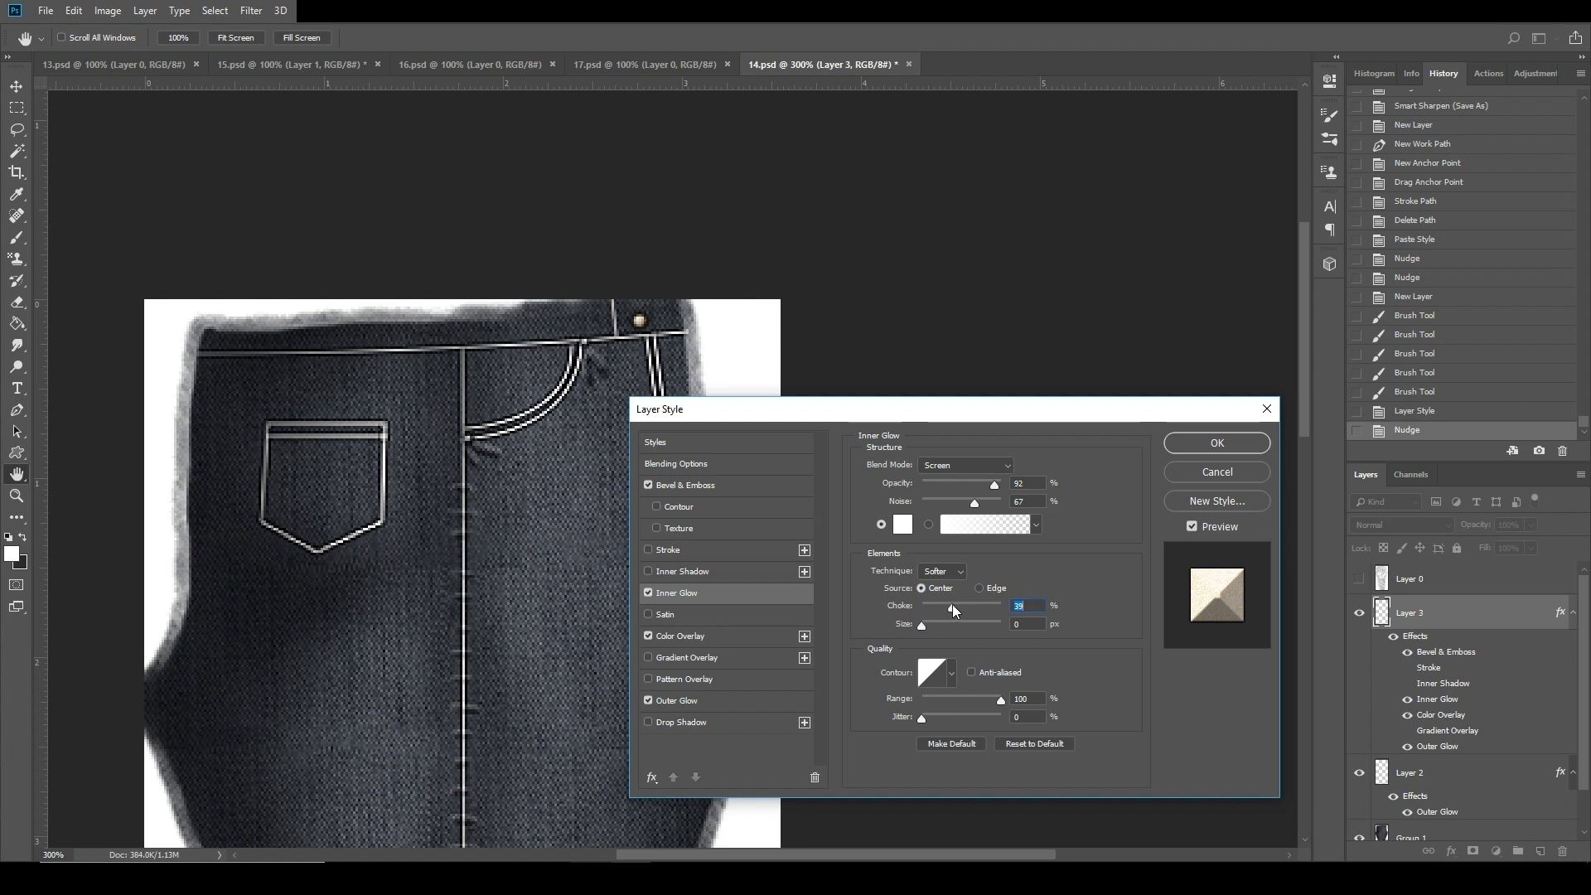
Set the Inner Glow to 43% opacity and 44% noise, try Overlay, and choose Lighten as blend mode.
{"action": "left_click_drag", "start_coordinate": [995, 485], "coordinate": [956, 480]}
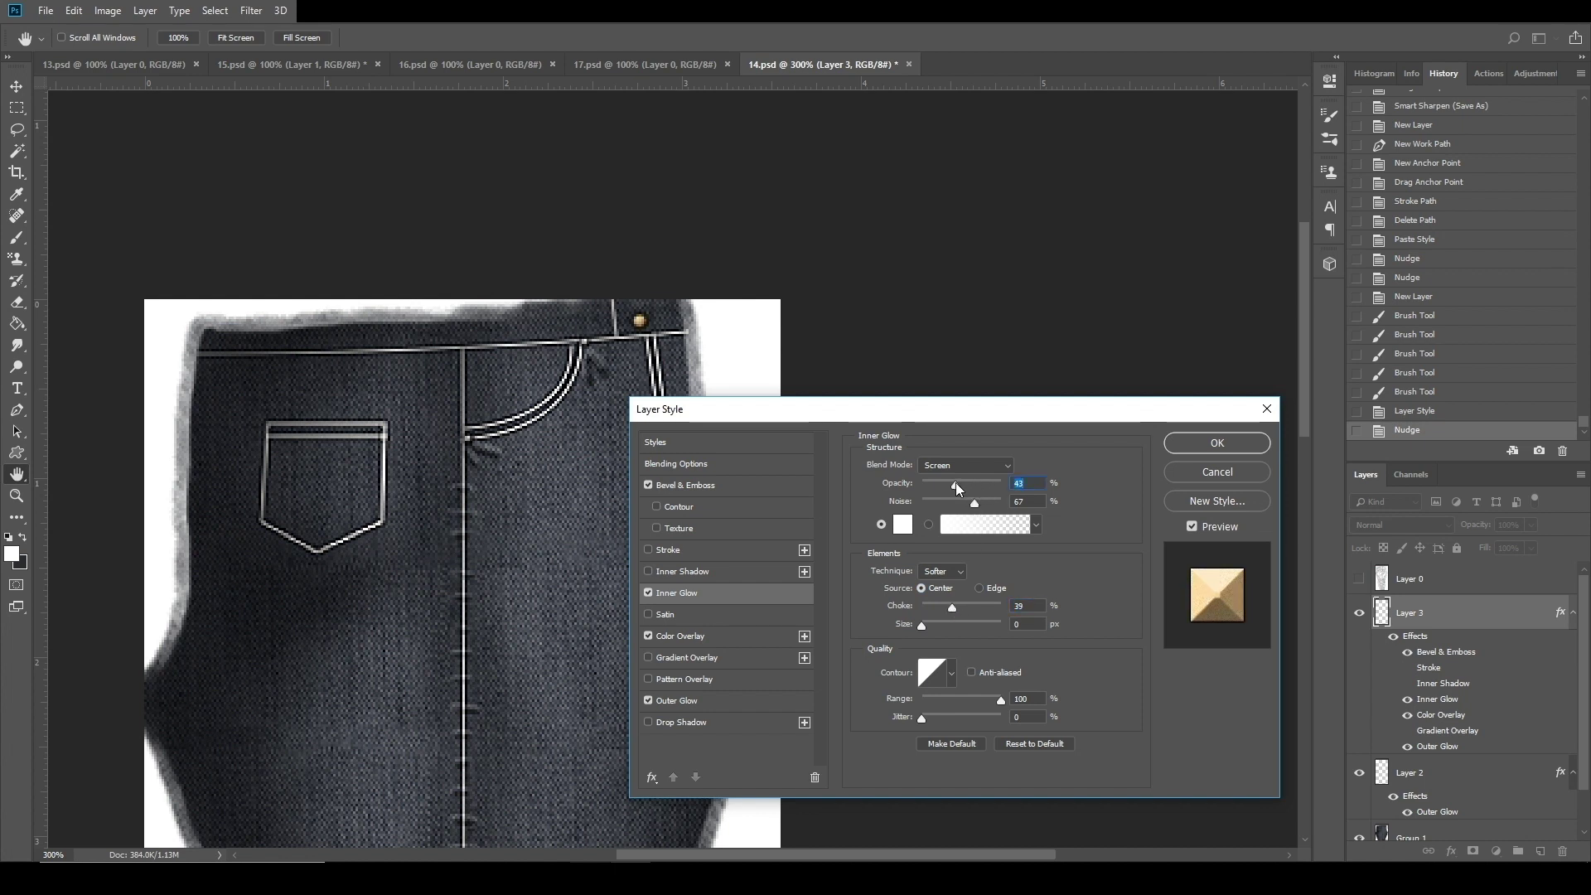
{"action": "left_click", "coordinate": [961, 503]}
{"action": "left_click", "coordinate": [965, 465]}
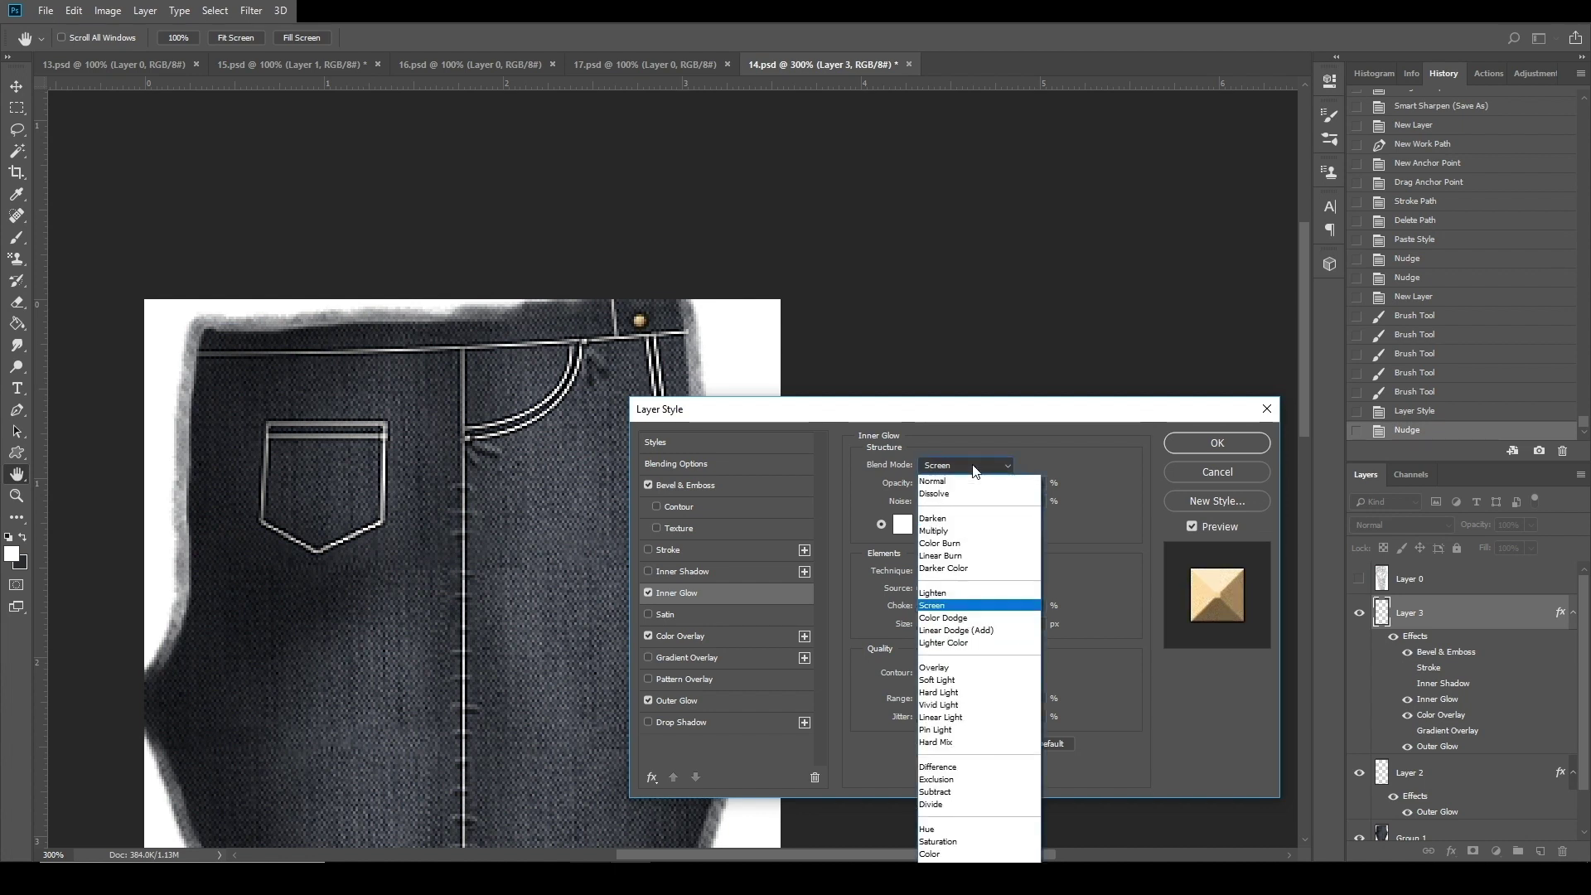
{"action": "left_click", "coordinate": [948, 669]}
{"action": "left_click", "coordinate": [962, 466]}
{"action": "left_click", "coordinate": [948, 593]}
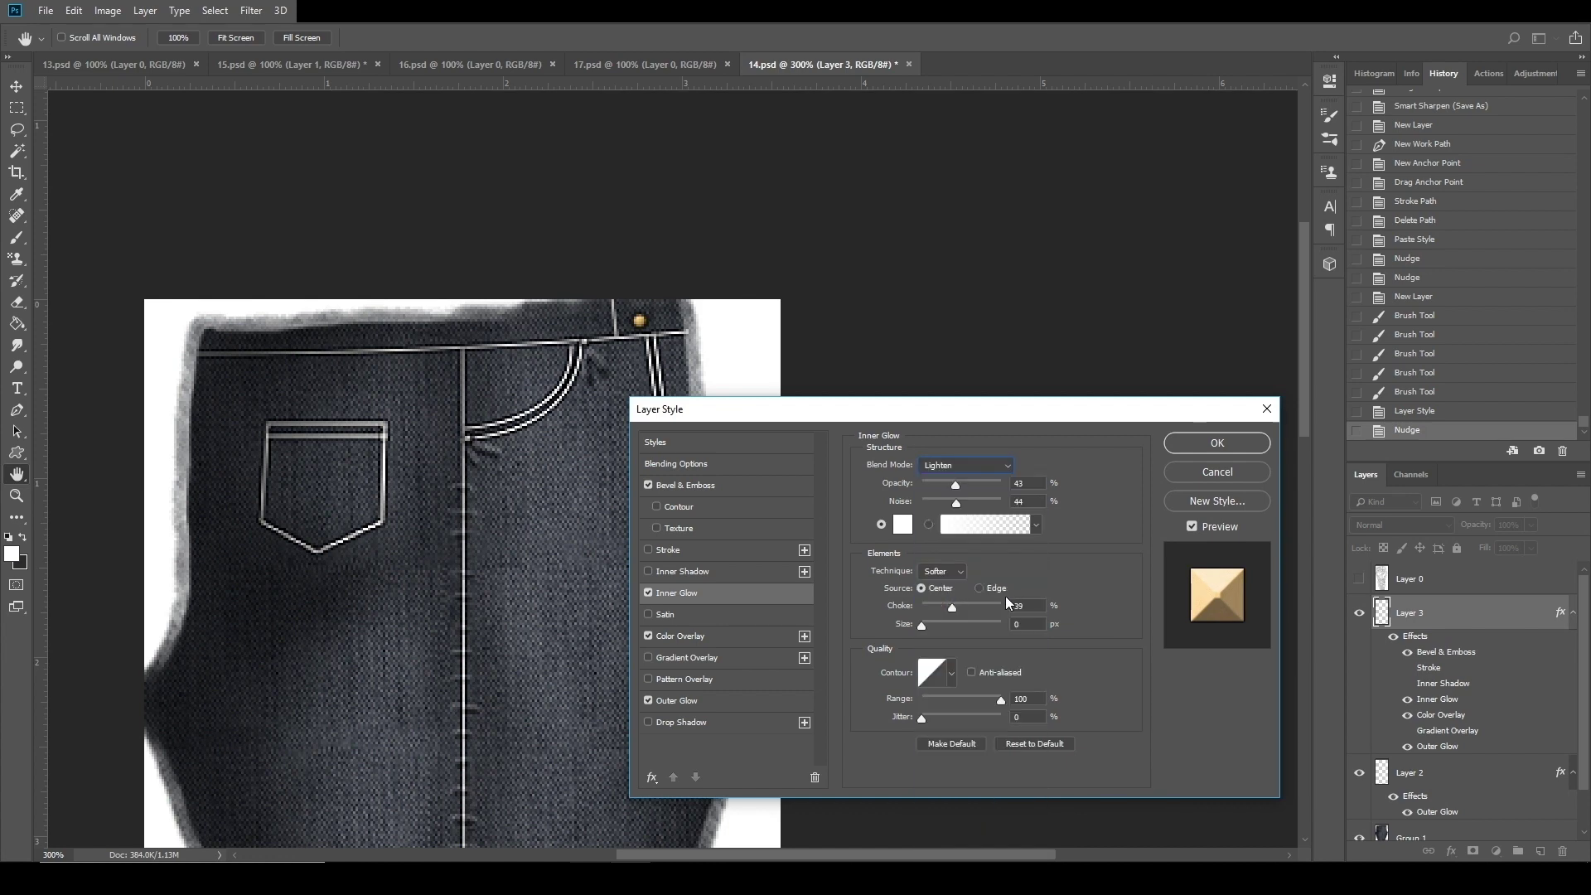
Try a bright yellow color for the button's Inner Glow.
{"action": "left_click", "coordinate": [904, 525]}
{"action": "left_click_drag", "start_coordinate": [1022, 336], "coordinate": [1018, 370]}
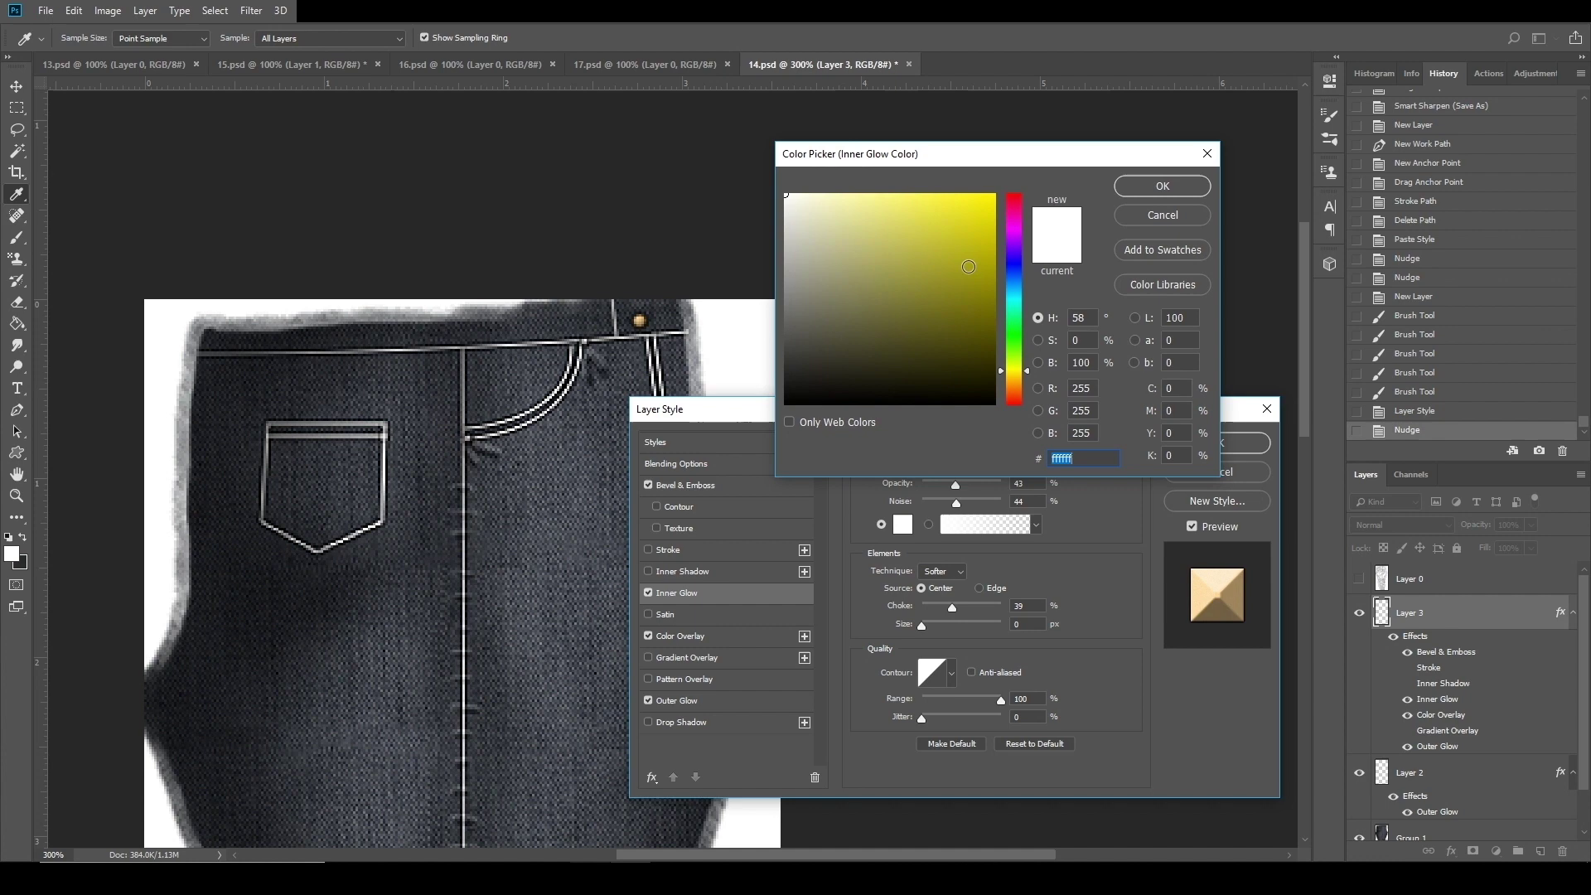
{"action": "left_click", "coordinate": [992, 198]}
{"action": "left_click", "coordinate": [1163, 186]}
Set the Inner Glow to the Precise technique with 54% choke, 32 px size, 24% range and 35% noise.
{"action": "left_click_drag", "start_coordinate": [978, 694], "coordinate": [939, 698]}
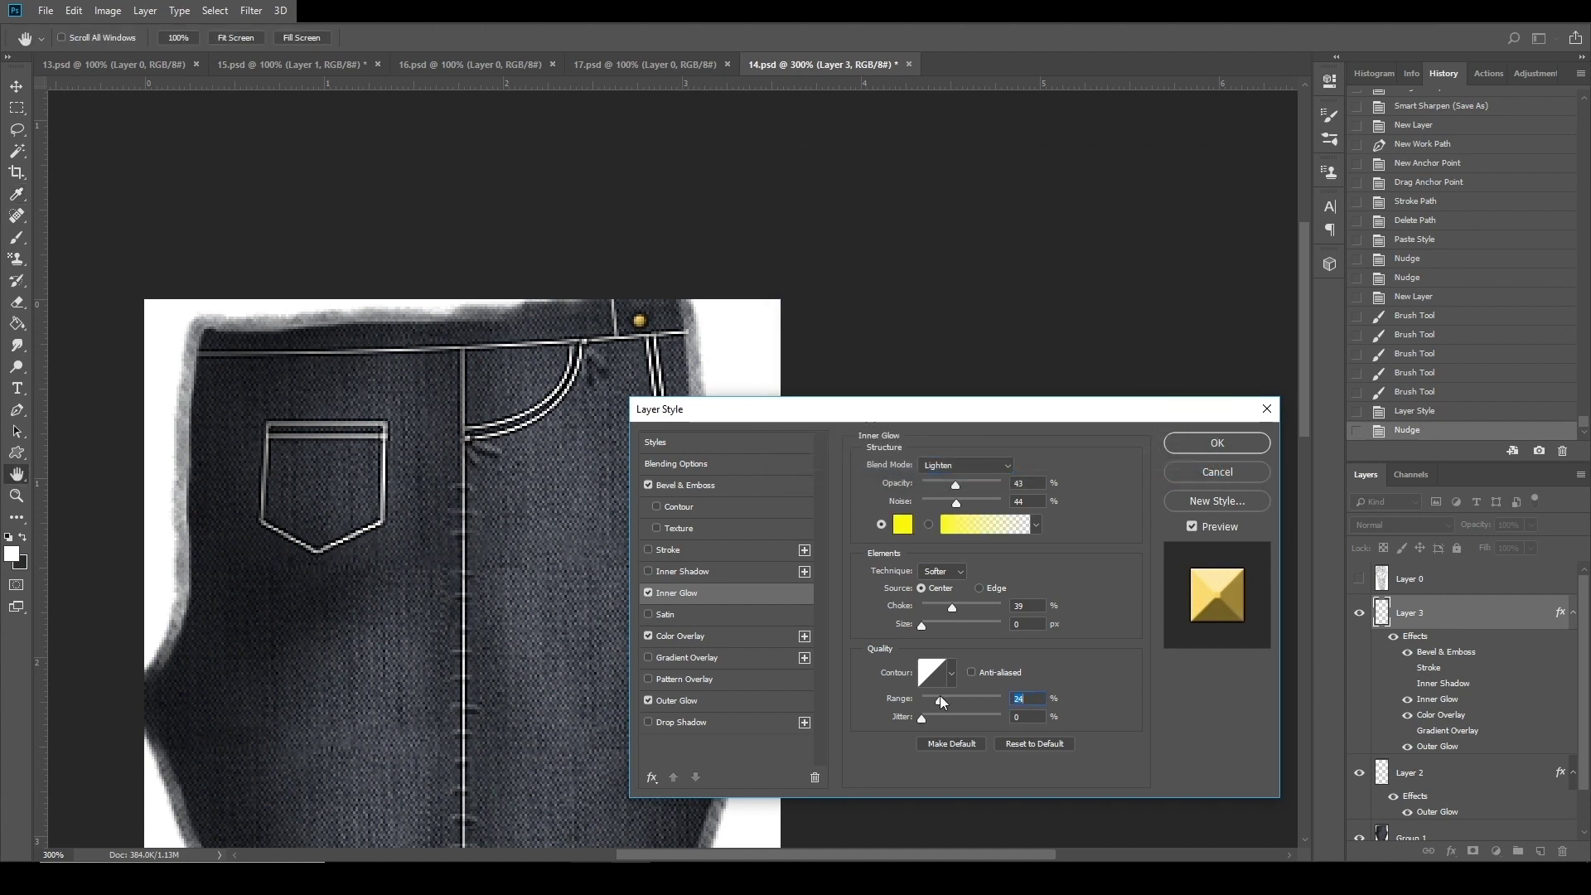
{"action": "key", "text": "Tab"}
{"action": "left_click", "coordinate": [937, 623]}
{"action": "left_click", "coordinate": [942, 570]}
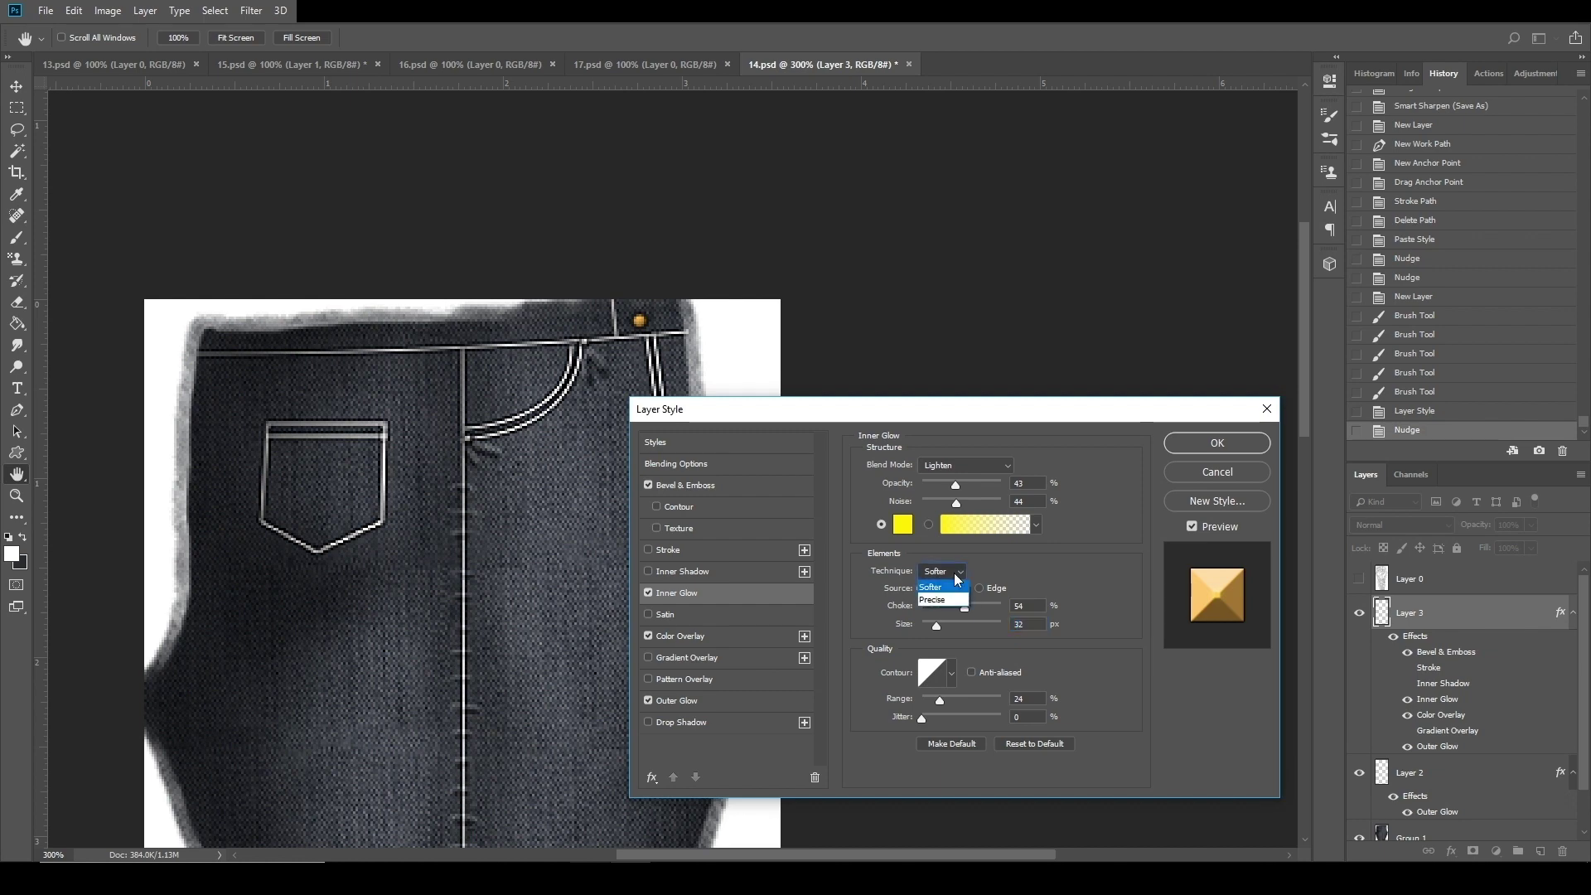
{"action": "left_click_drag", "start_coordinate": [957, 504], "coordinate": [949, 505]}
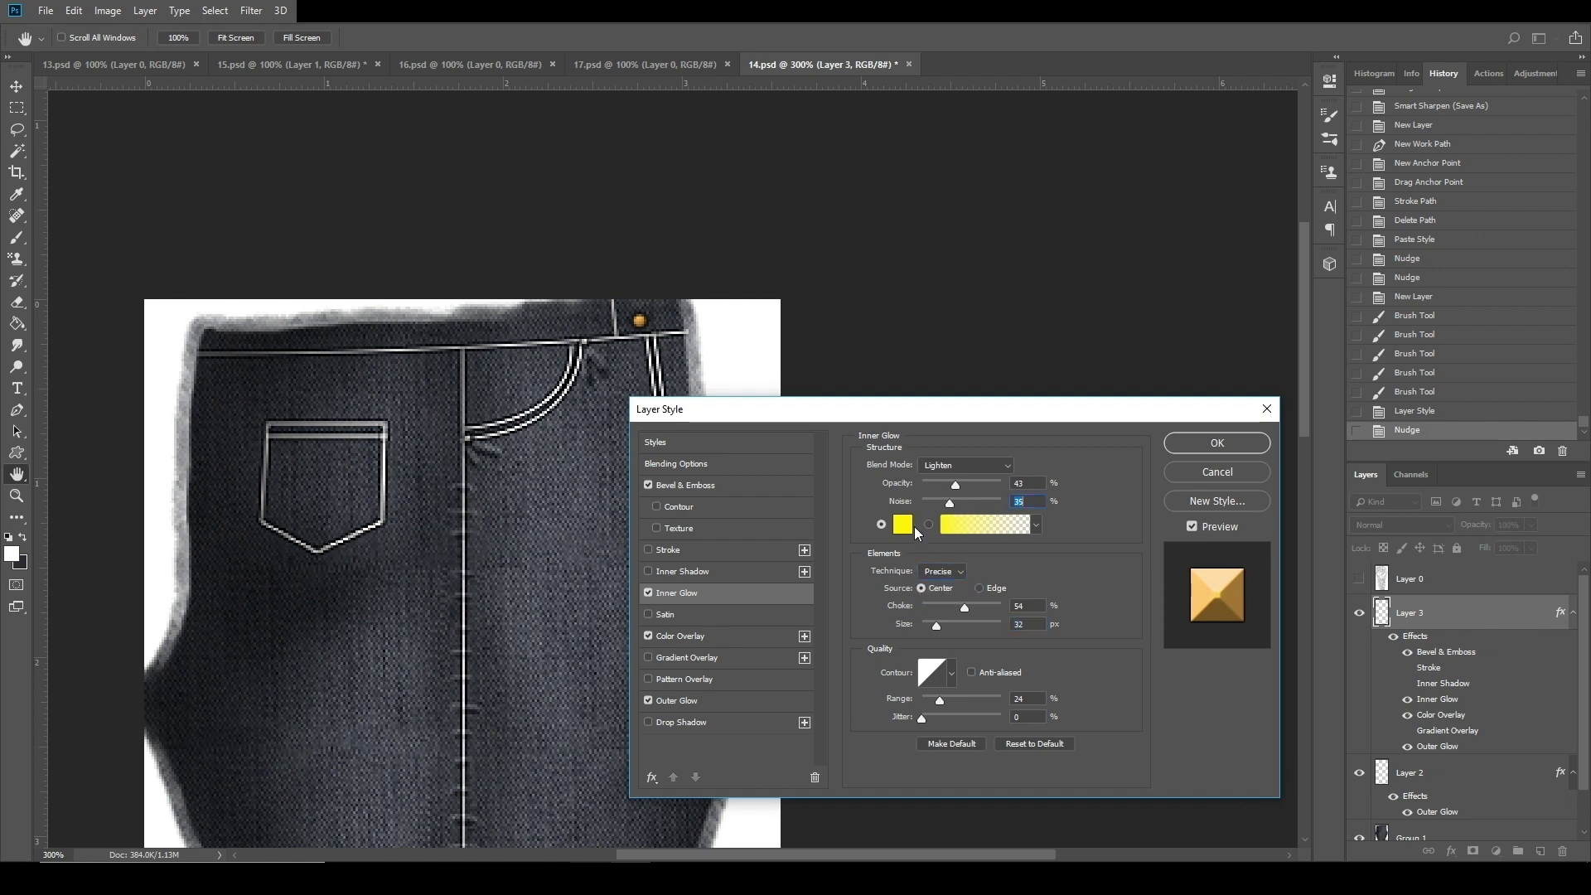
Make the Inner Glow white at 100% opacity without noise, reduce its size and range, and apply the style.
{"action": "left_click", "coordinate": [902, 523]}
{"action": "left_click", "coordinate": [786, 195]}
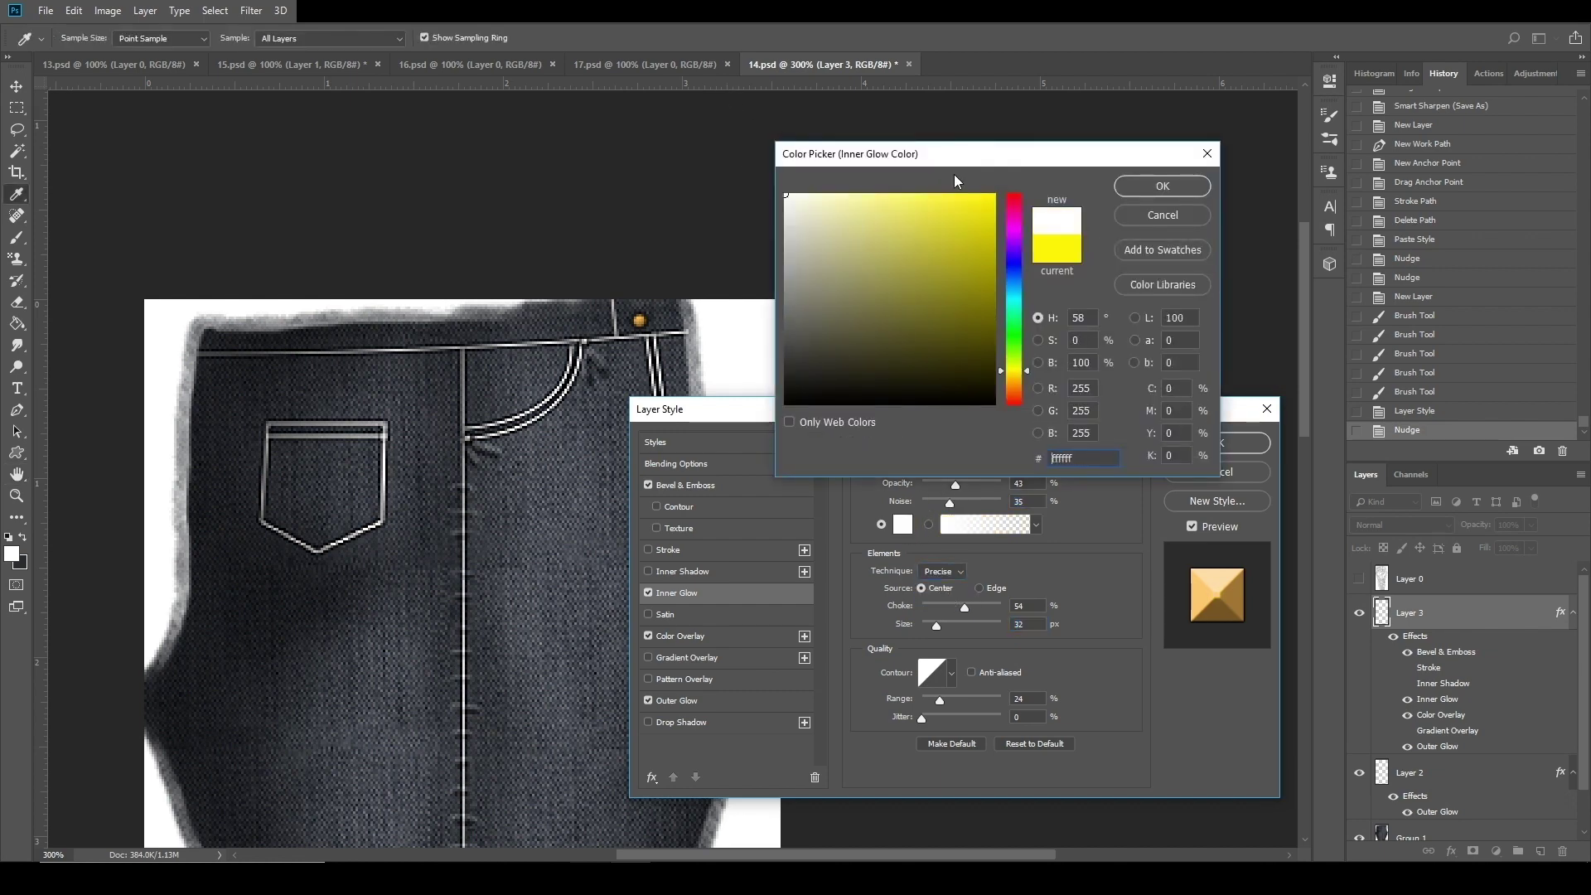
{"action": "left_click", "coordinate": [1162, 189]}
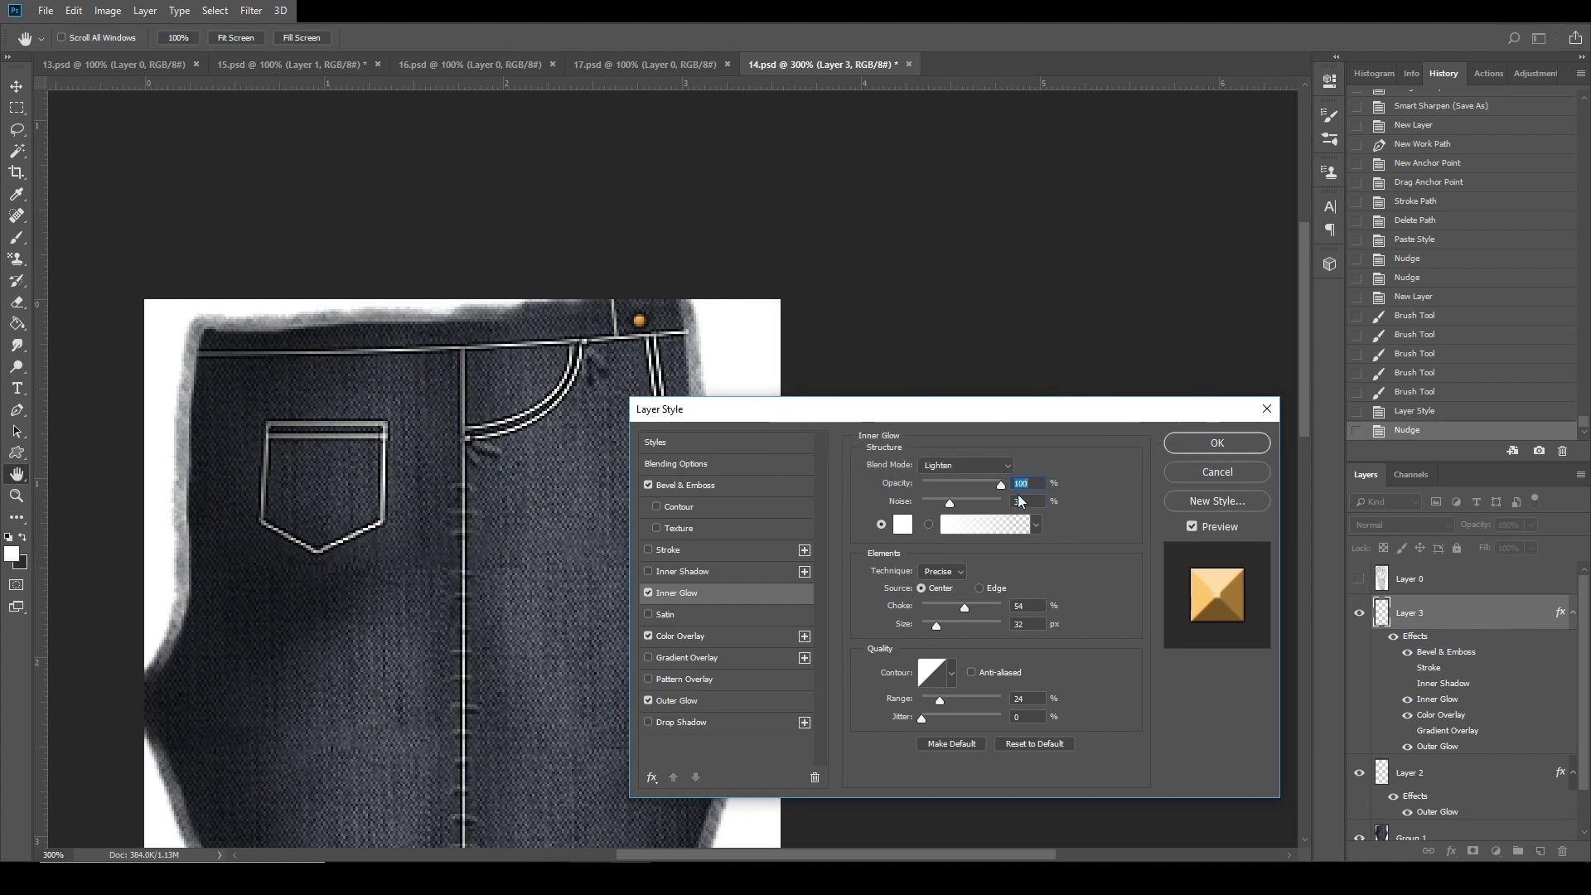
{"action": "left_click_drag", "start_coordinate": [951, 506], "coordinate": [895, 507]}
{"action": "left_click_drag", "start_coordinate": [952, 625], "coordinate": [926, 628]}
{"action": "left_click_drag", "start_coordinate": [940, 701], "coordinate": [911, 703]}
{"action": "left_click", "coordinate": [1215, 443]}
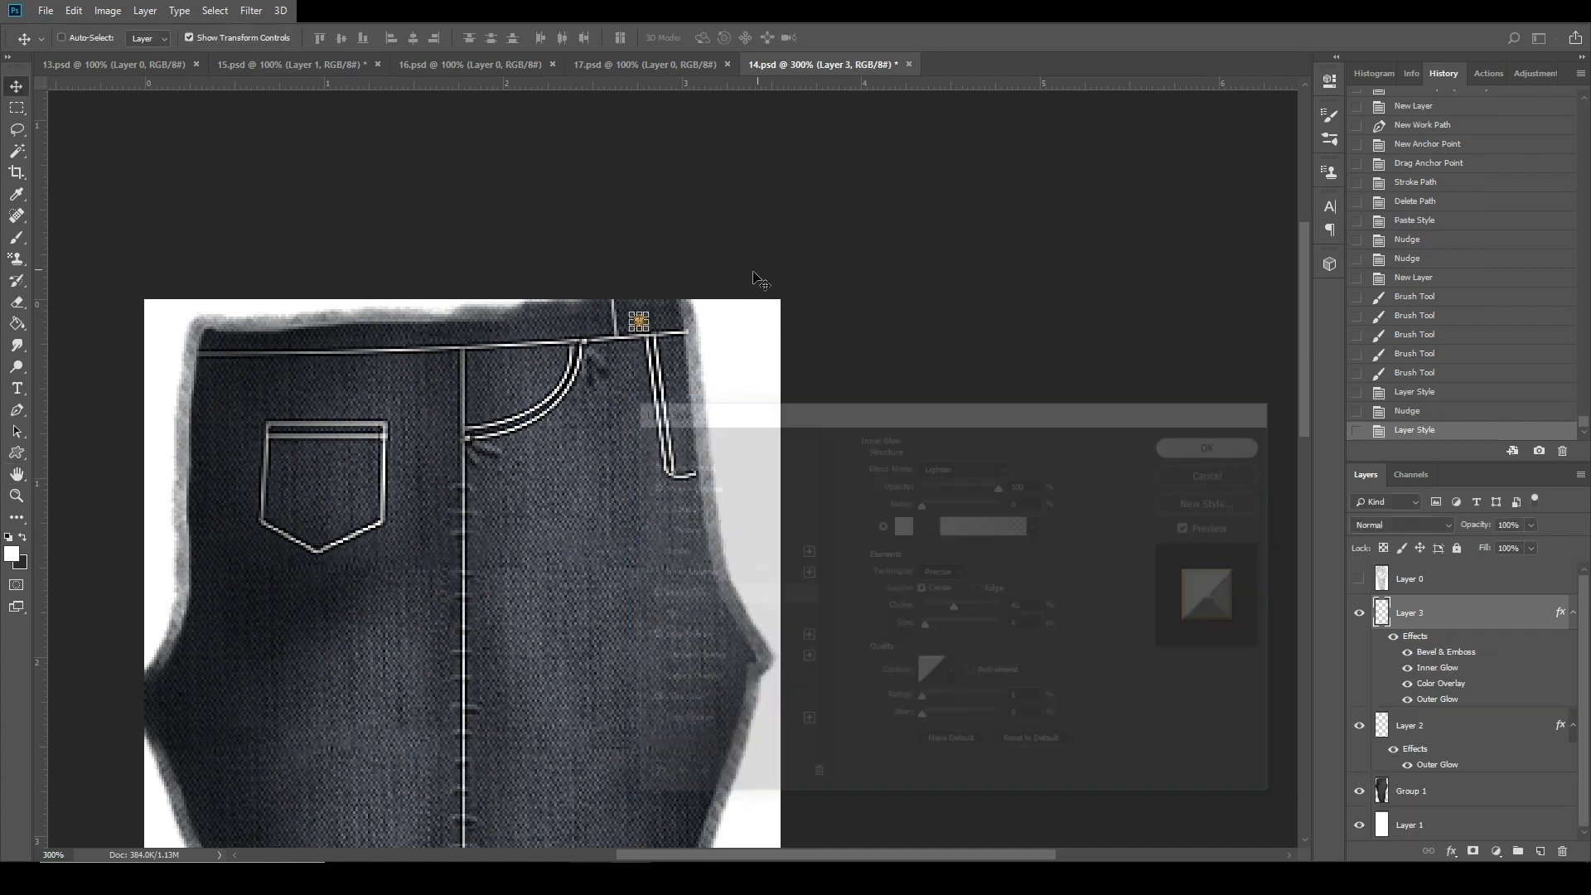
Try a white brush dot on the Layer 3 button and undo it.
{"action": "left_click", "coordinate": [16, 237]}
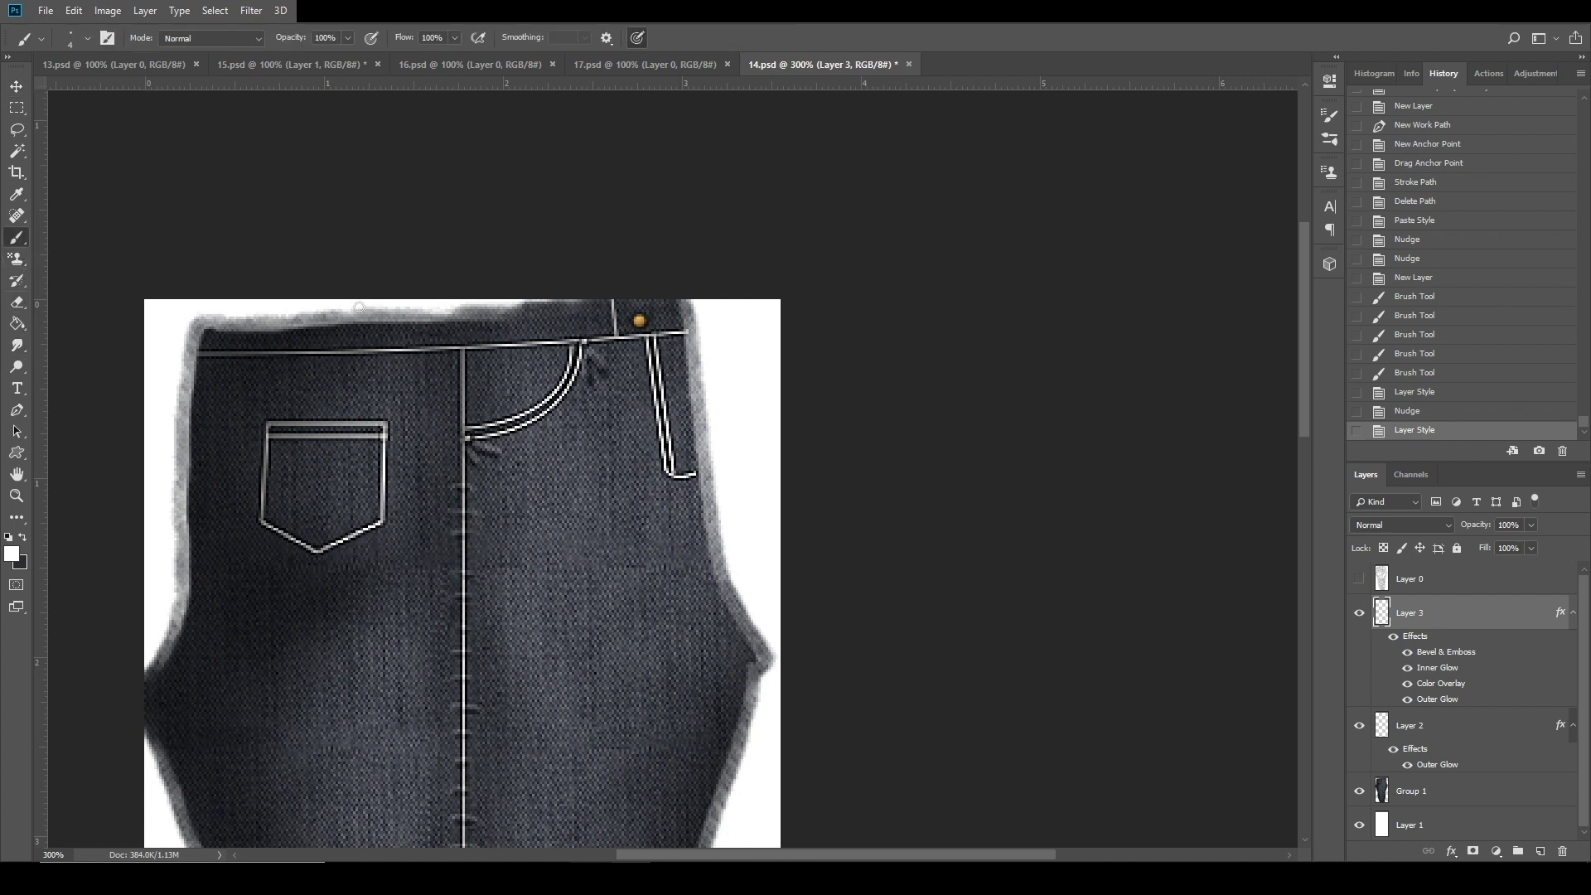
{"action": "left_click", "coordinate": [639, 320]}
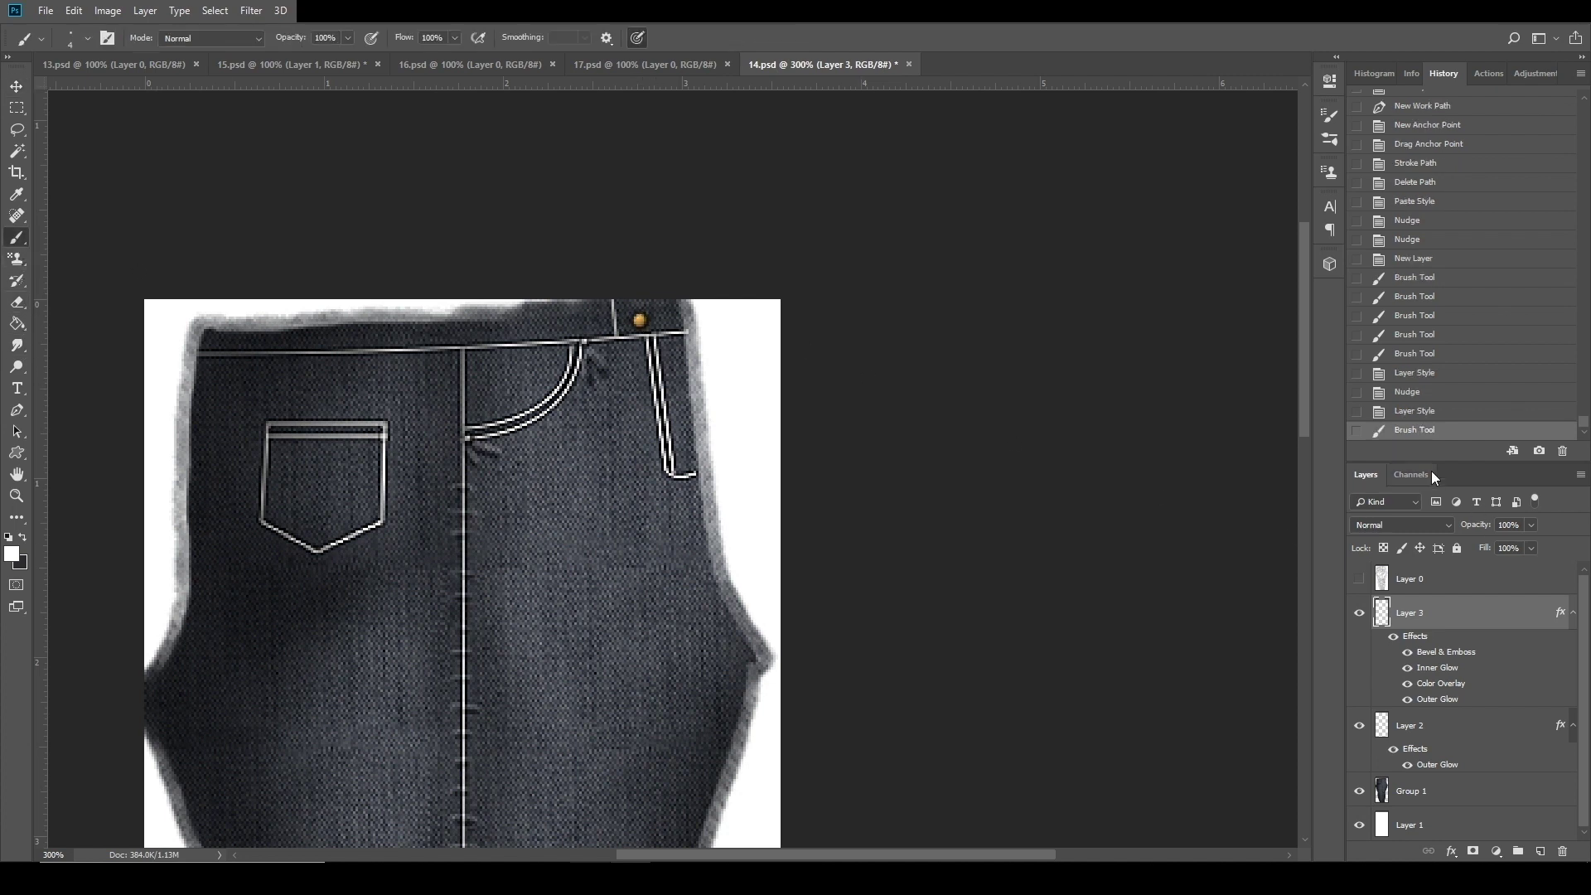
{"action": "key", "text": "ctrl+z"}
Paint a white highlight dot over the button on a new layer and set that layer's blend mode to Lighten.
{"action": "left_click", "coordinate": [1542, 851]}
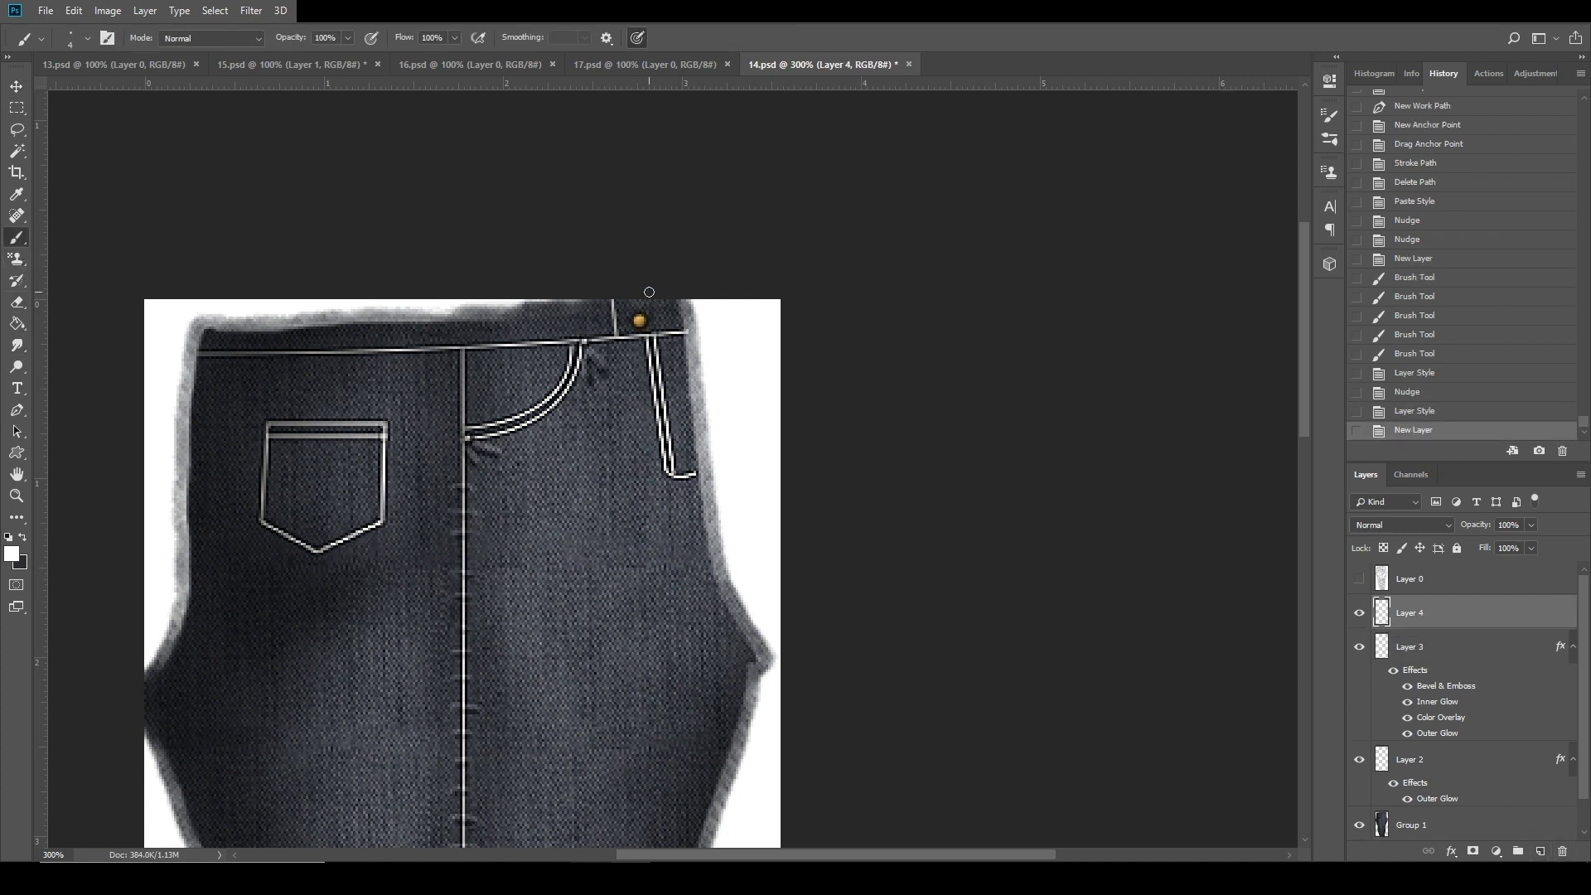
{"action": "left_click", "coordinate": [639, 320]}
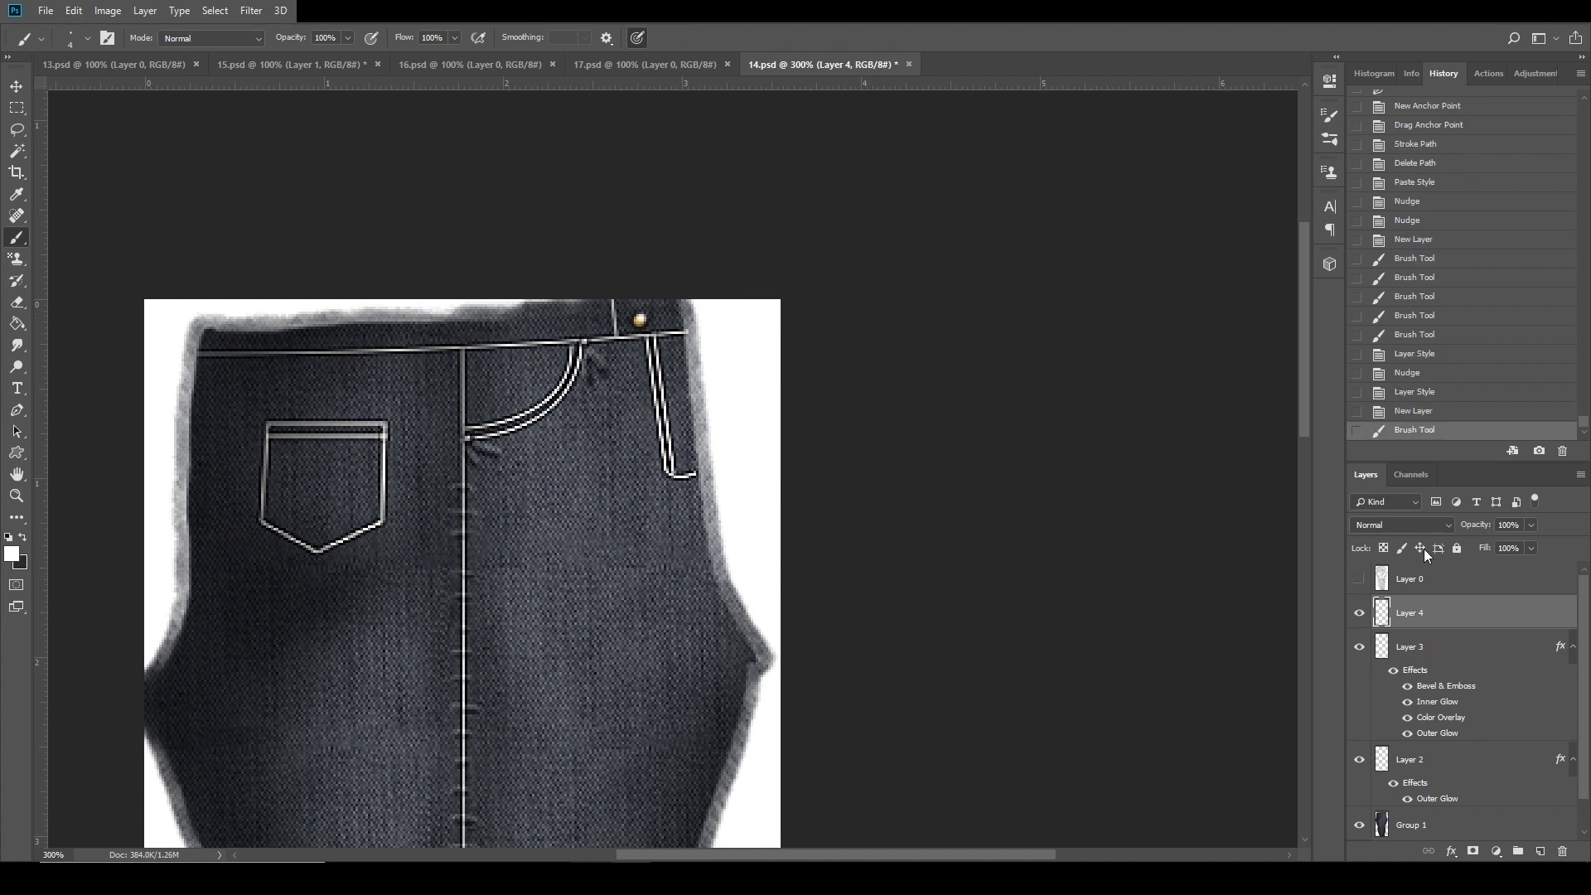
{"action": "left_click", "coordinate": [1400, 525]}
{"action": "left_click", "coordinate": [1394, 236]}
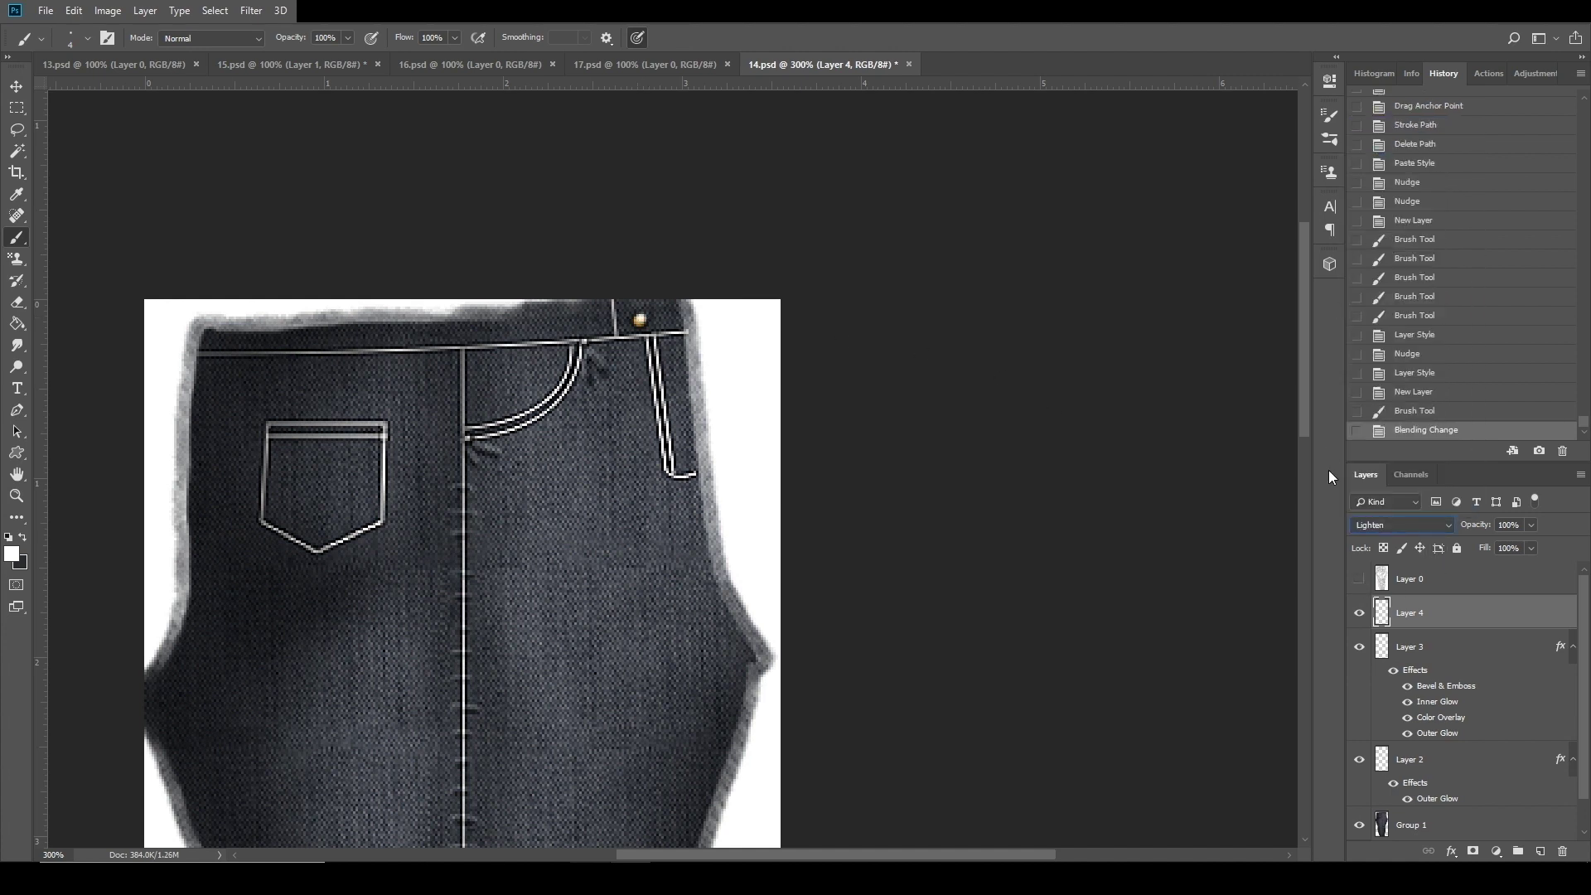
Switch to the IMVU editor and inspect the jeans' waistband and button on the avatar up close.
{"action": "scroll", "coordinate": [1394, 524], "scroll_direction": "down", "scroll_amount": 3}
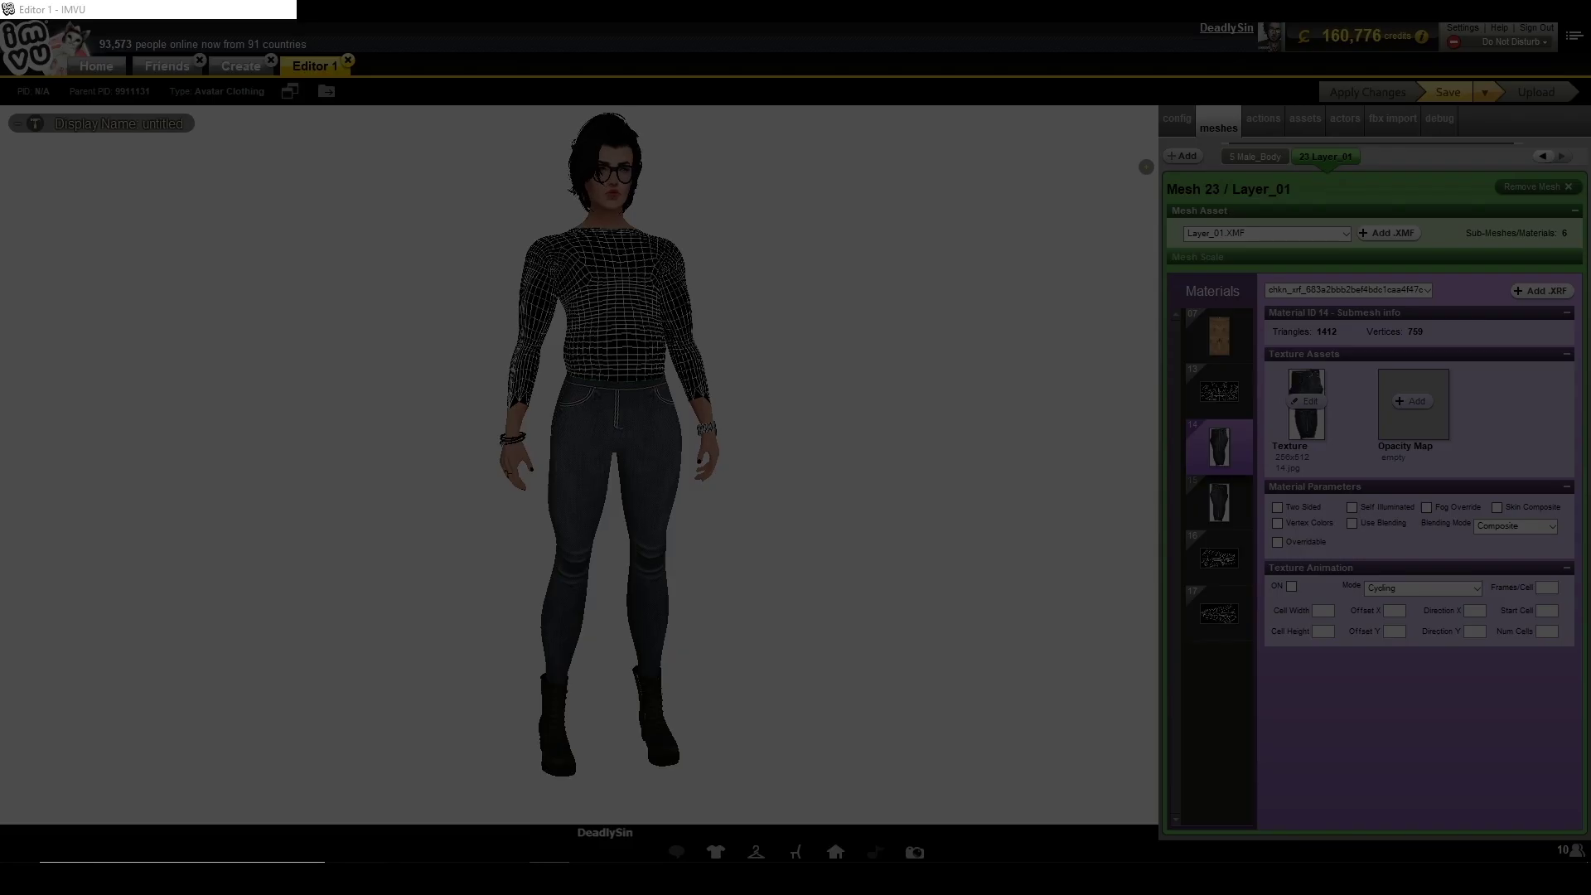
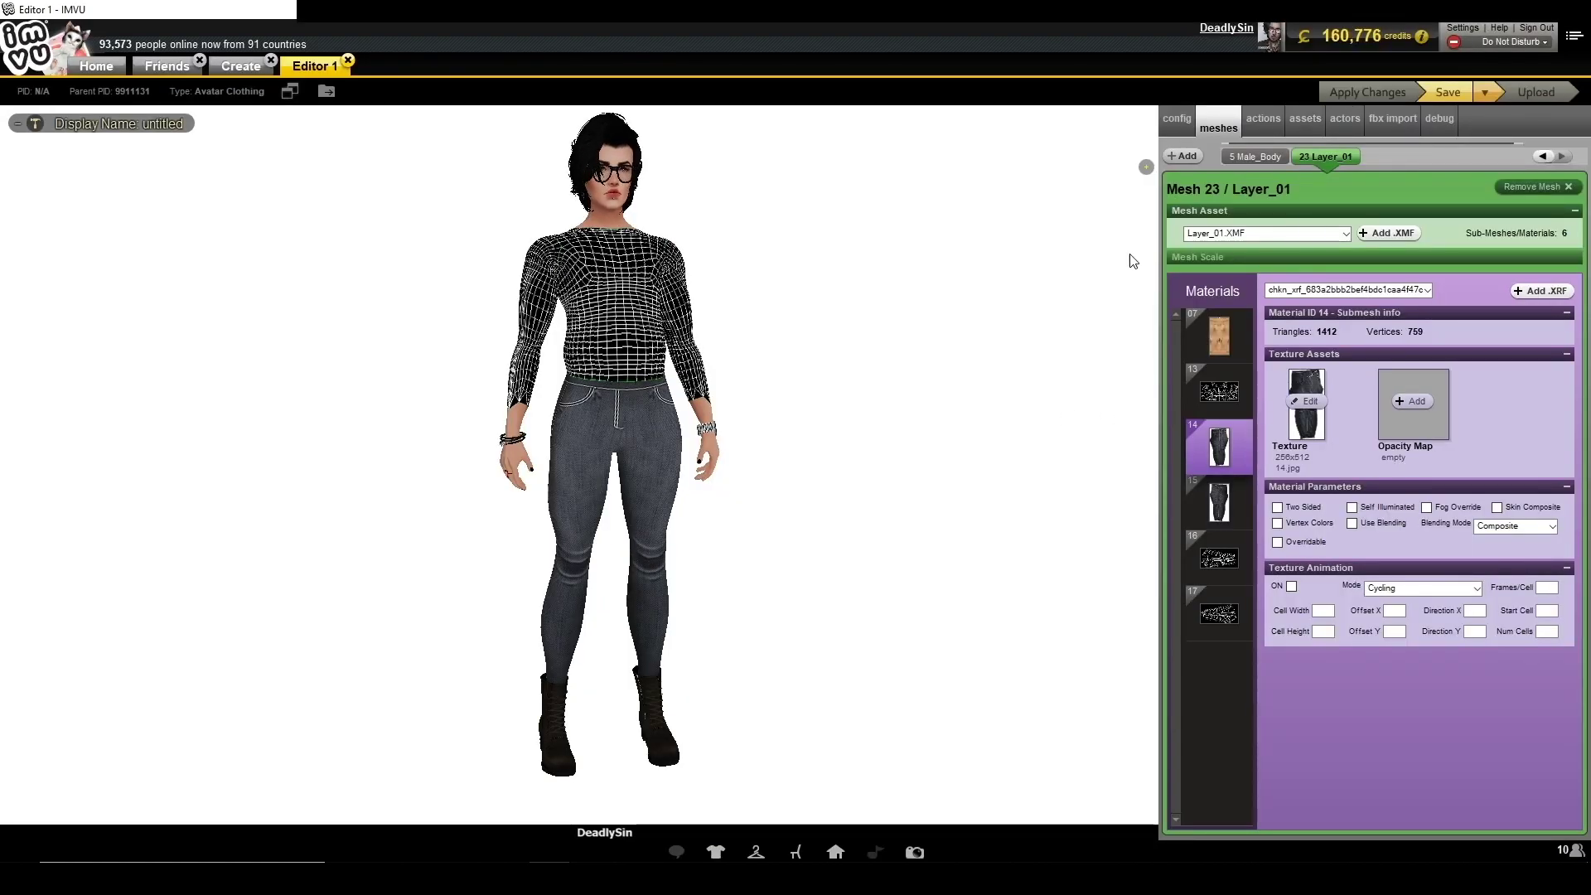
{"action": "scroll", "coordinate": [969, 480], "scroll_direction": "down", "scroll_amount": 3}
{"action": "scroll", "coordinate": [941, 490], "scroll_direction": "up", "scroll_amount": 3}
{"action": "scroll", "coordinate": [911, 487], "scroll_direction": "up", "scroll_amount": 5}
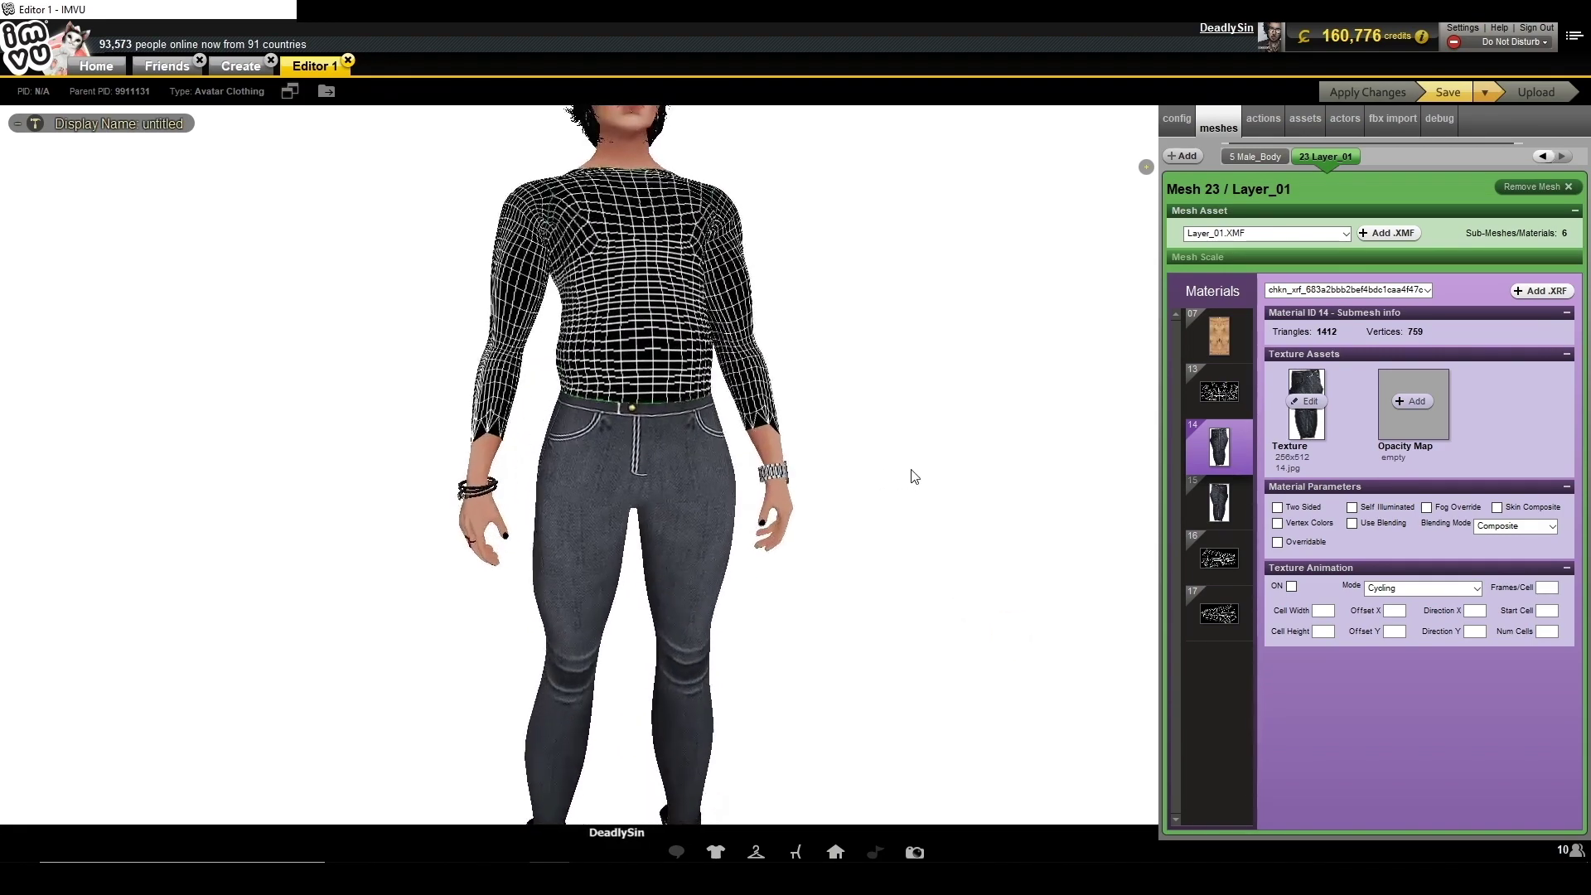
{"action": "scroll", "coordinate": [877, 503], "scroll_direction": "down", "scroll_amount": 5}
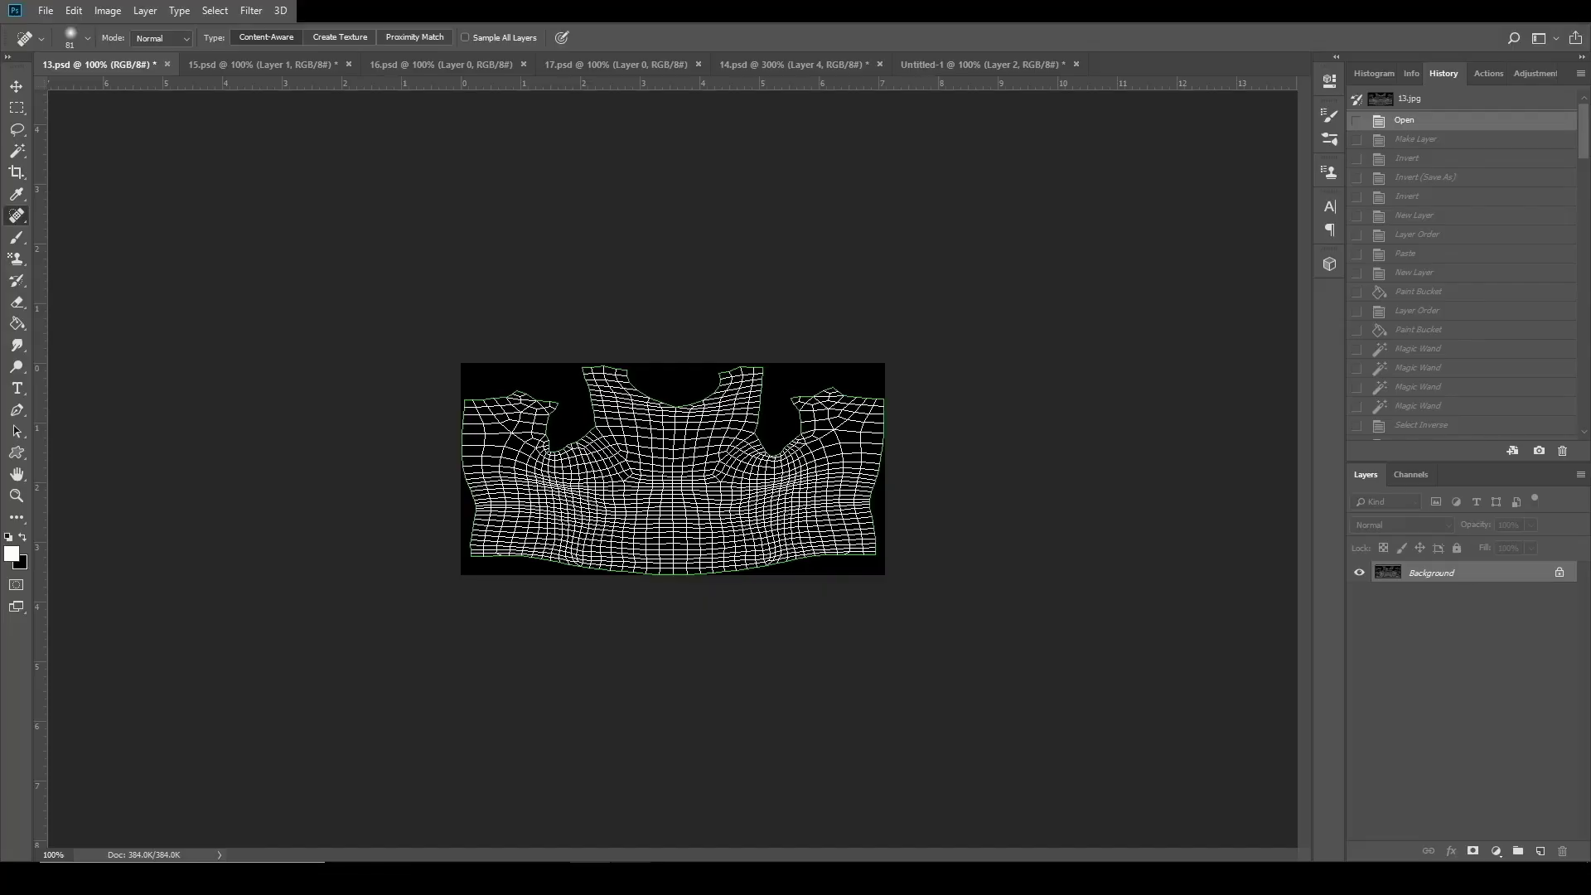
Invert the top template in 13.psd, unlock its background and place a new empty layer beneath it.
{"action": "key", "text": "ctrl+i"}
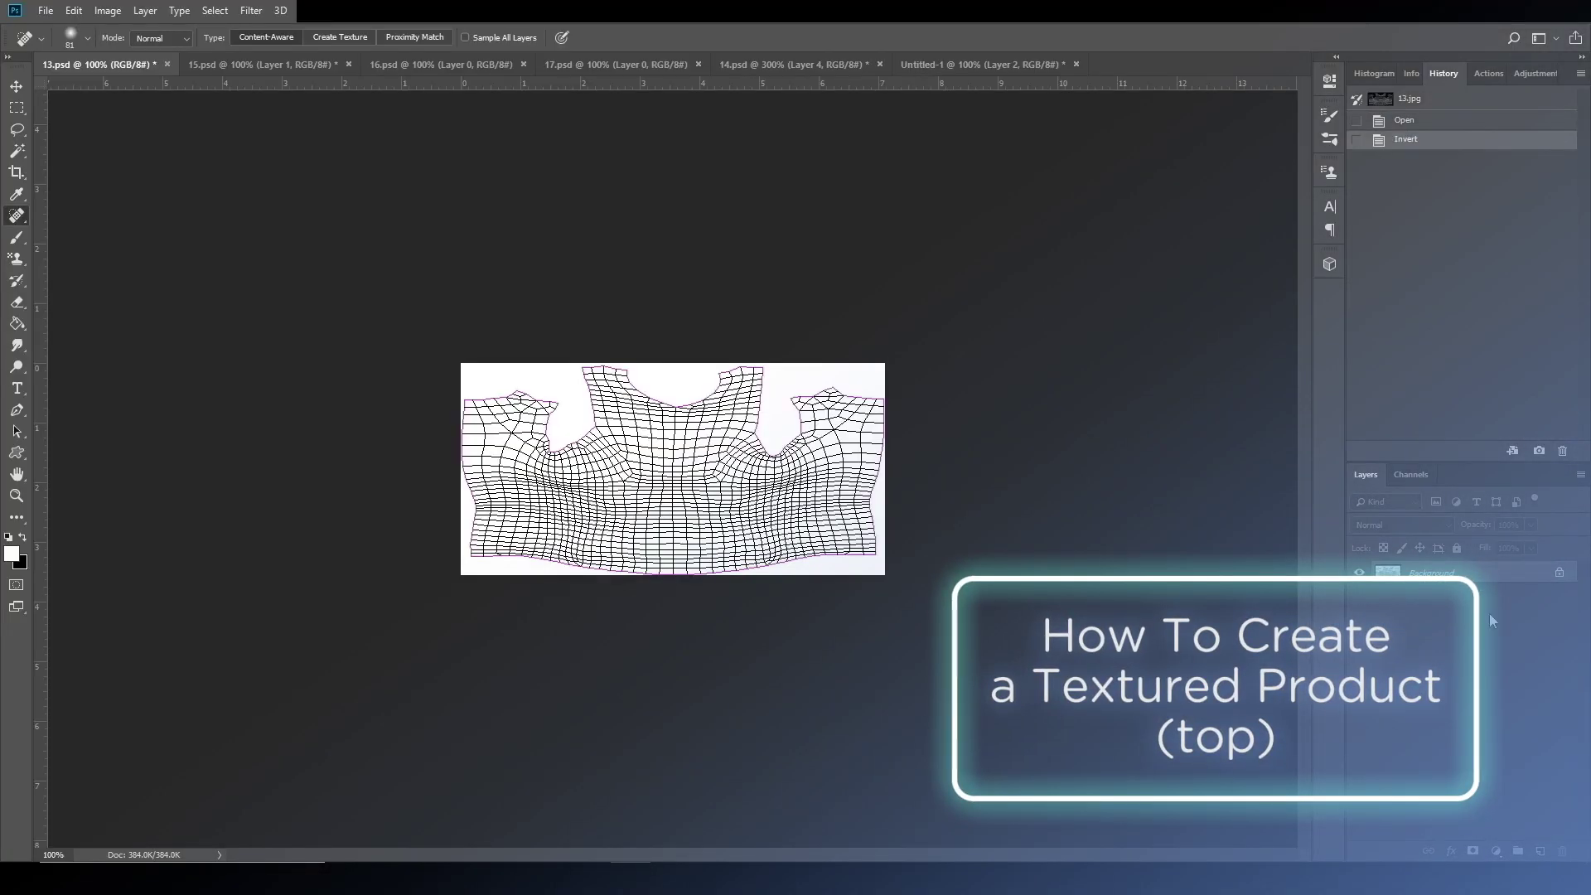
{"action": "key", "text": "ctrl+shift+alt+n"}
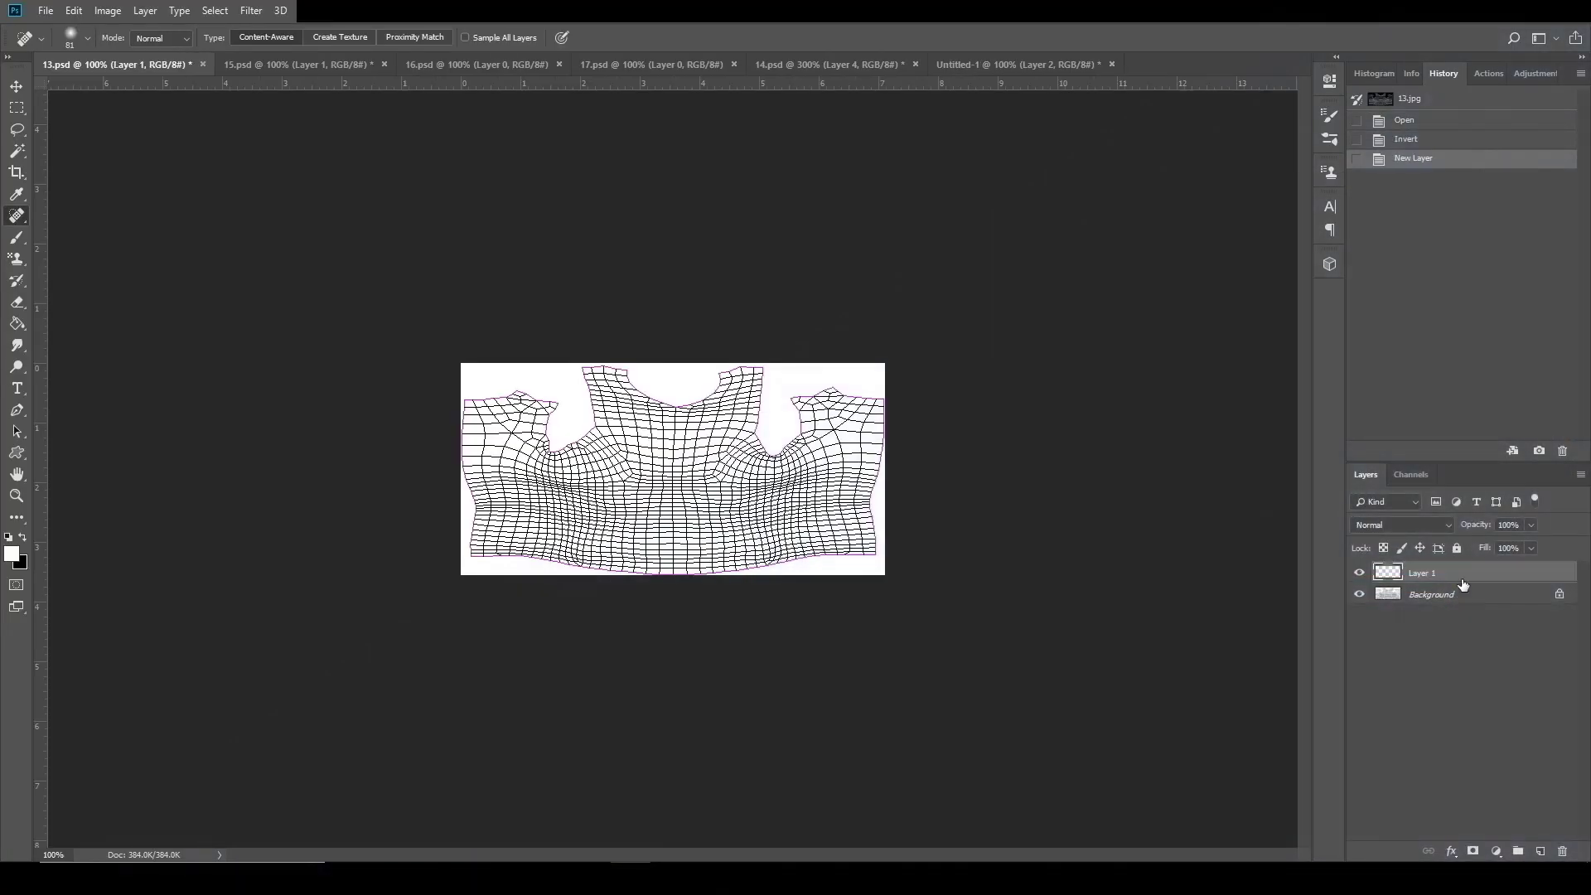
{"action": "left_click", "coordinate": [1552, 597]}
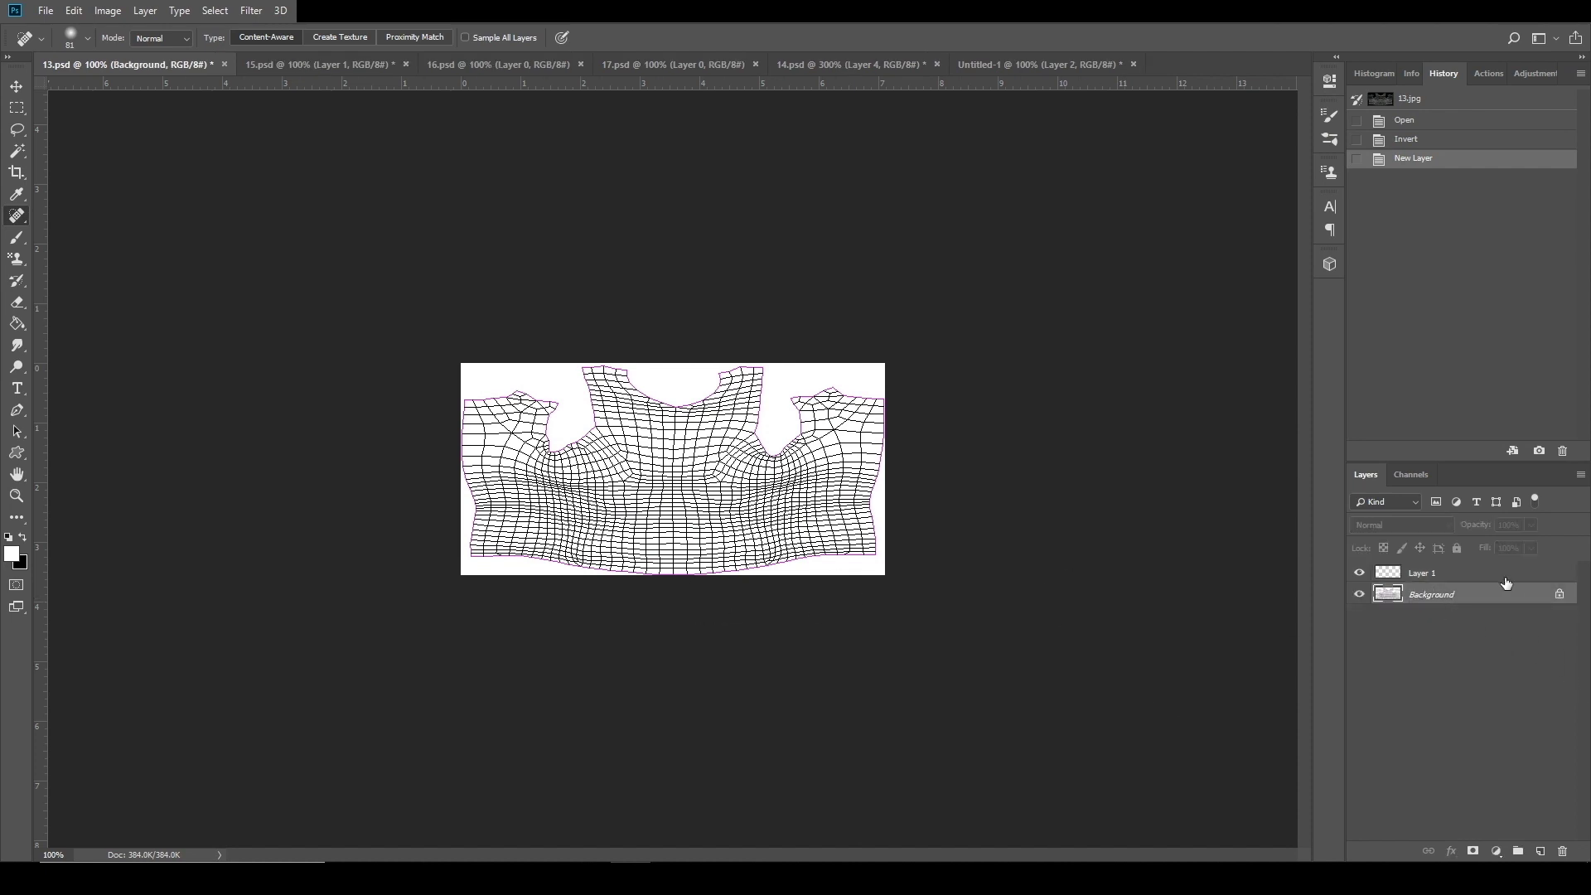
{"action": "left_click", "coordinate": [1558, 594]}
{"action": "left_click_drag", "start_coordinate": [1483, 594], "coordinate": [1430, 573]}
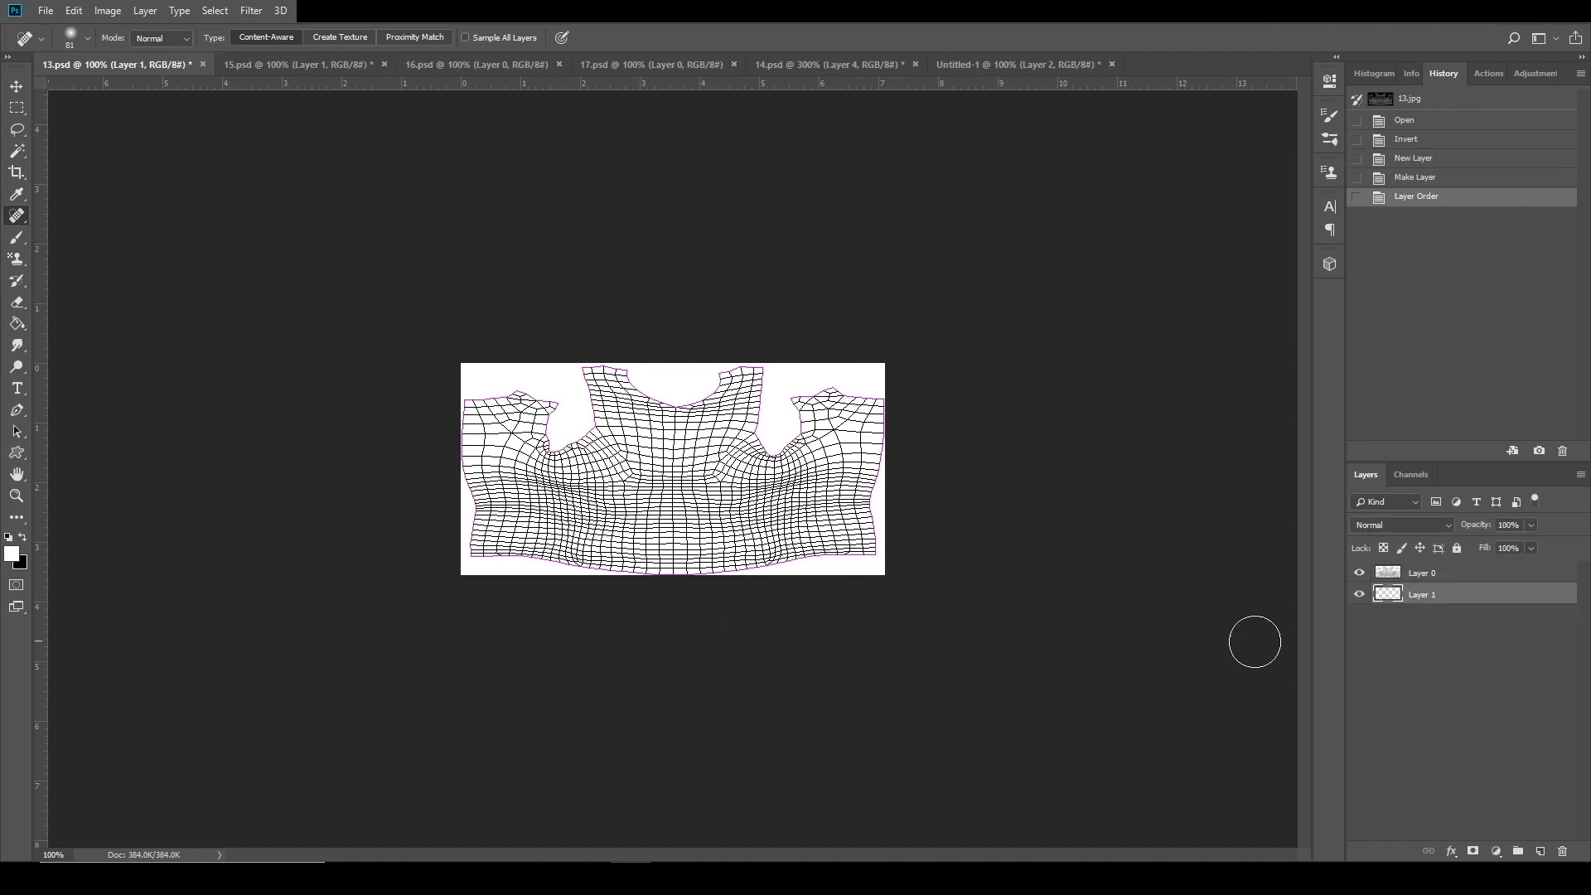
Fill the empty bottom layer with black using the Paint Bucket.
{"action": "left_click", "coordinate": [17, 323]}
{"action": "left_click", "coordinate": [25, 539]}
{"action": "left_click", "coordinate": [497, 511]}
Select all white areas surrounding the top's wireframe on Layer 0 with the Magic Wand.
{"action": "left_click", "coordinate": [1440, 578]}
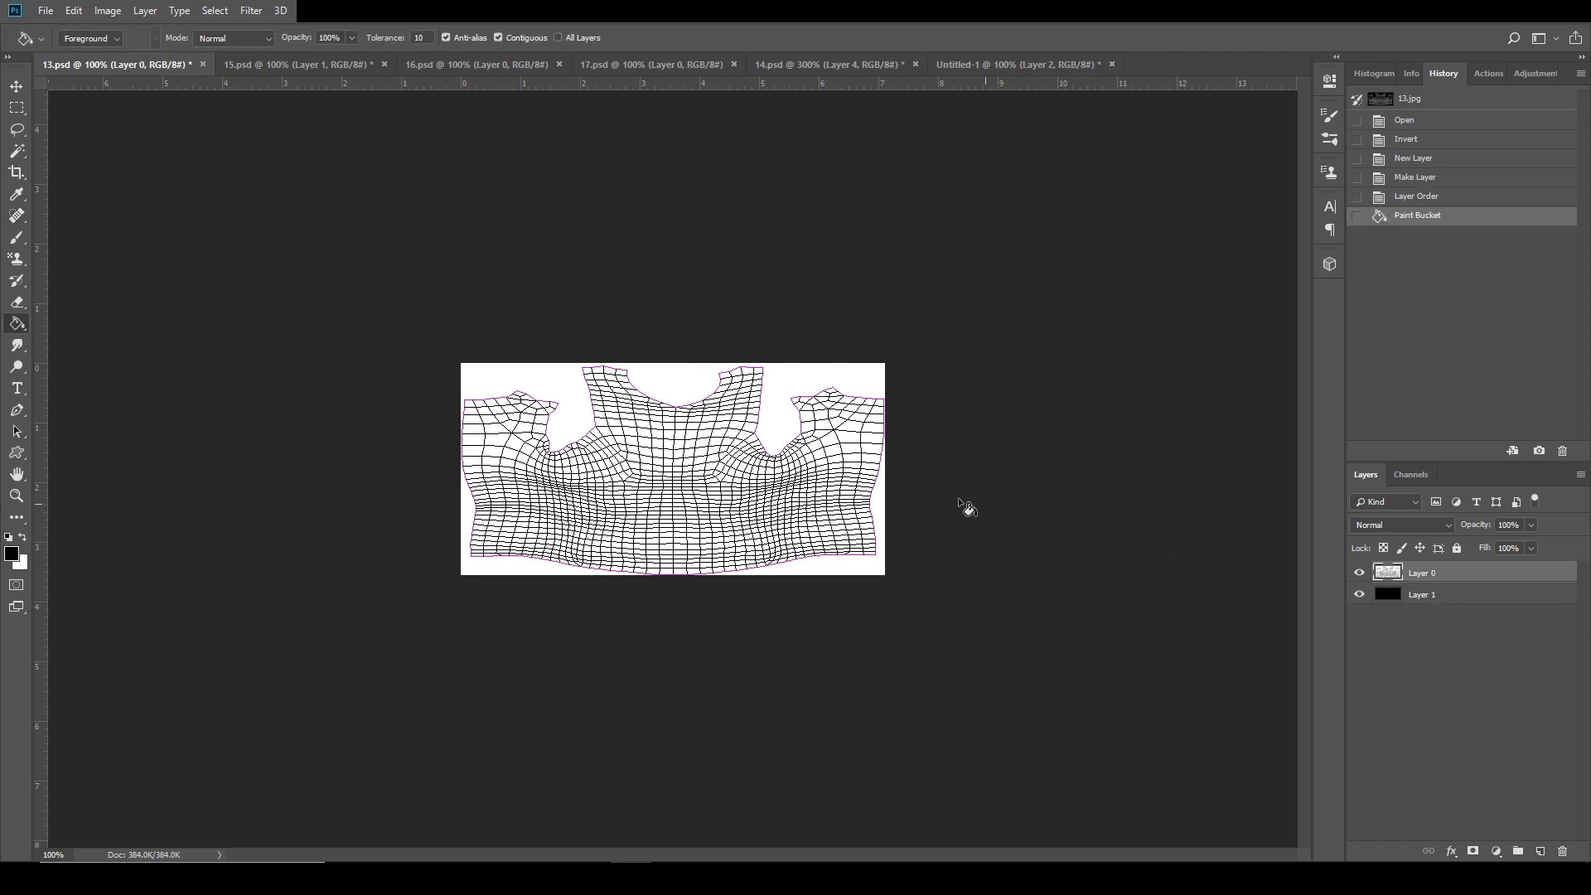
{"action": "left_click", "coordinate": [17, 150]}
{"action": "left_click", "coordinate": [553, 388]}
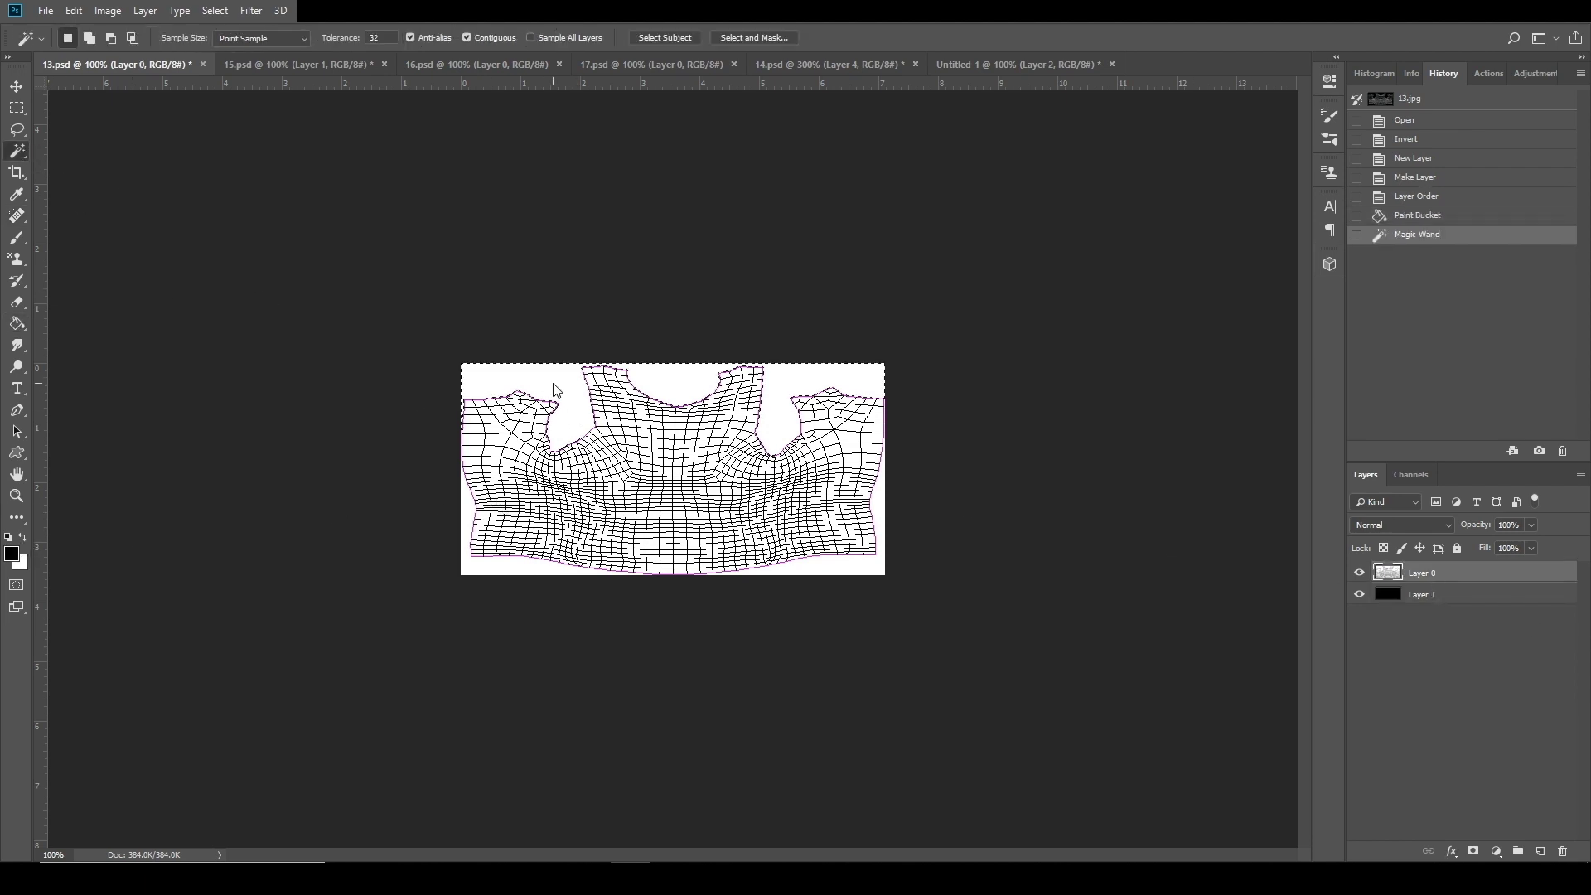
{"action": "left_click", "coordinate": [497, 571], "text": "shift"}
{"action": "left_click", "coordinate": [872, 563], "text": "shift"}
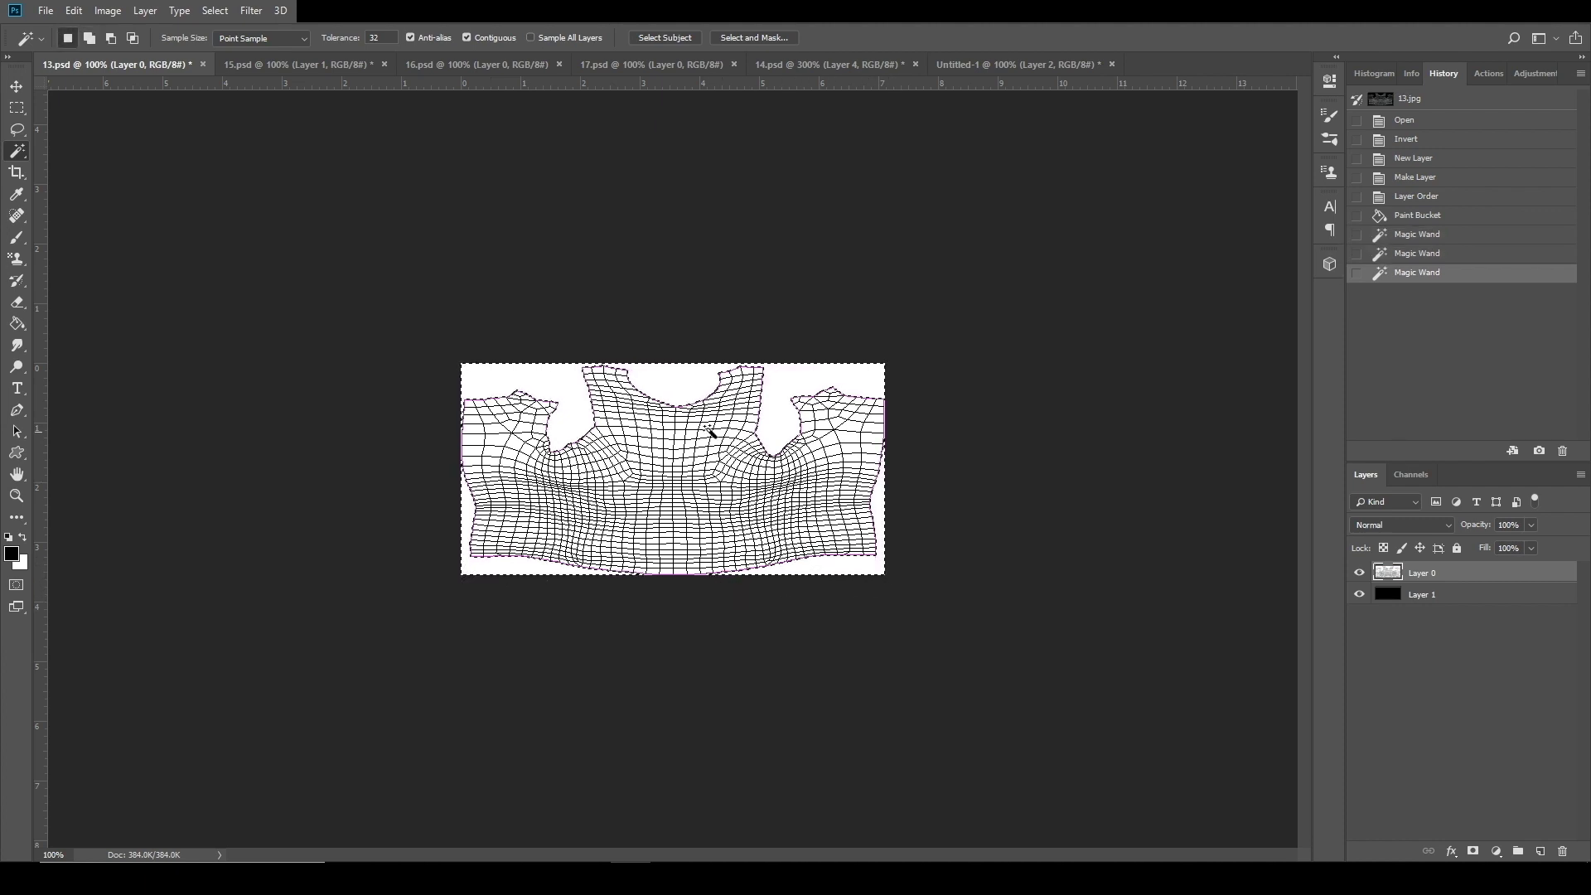
Refine the selection with Select and Mask using an 8 px edge radius and a -100% edge shift.
{"action": "left_click", "coordinate": [217, 12]}
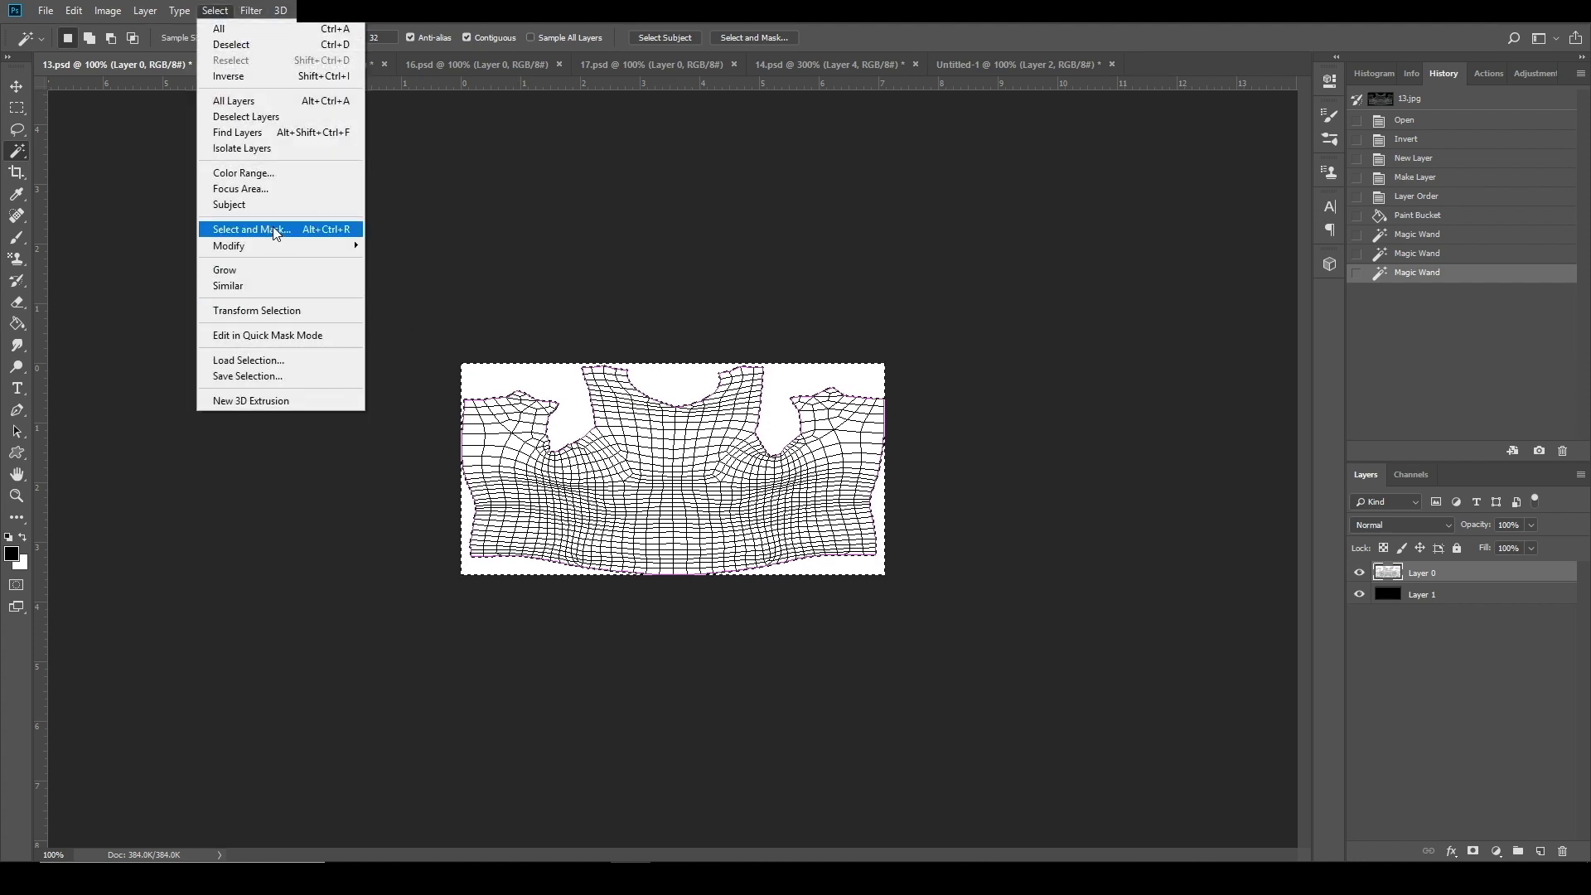
{"action": "left_click", "coordinate": [251, 228]}
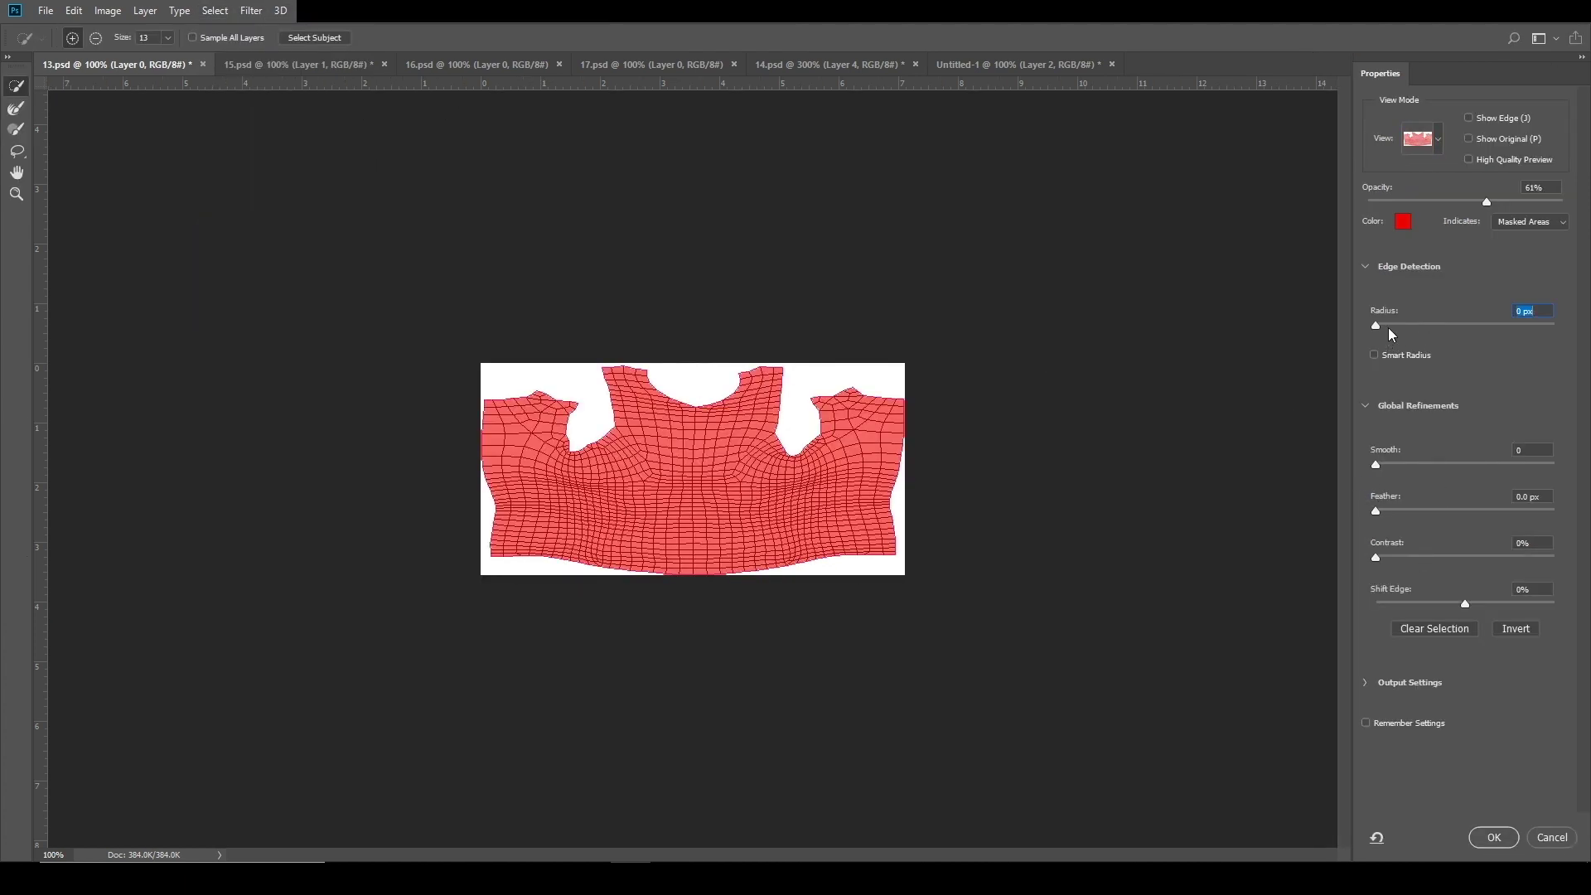
{"action": "left_click_drag", "start_coordinate": [1395, 326], "coordinate": [1443, 326]}
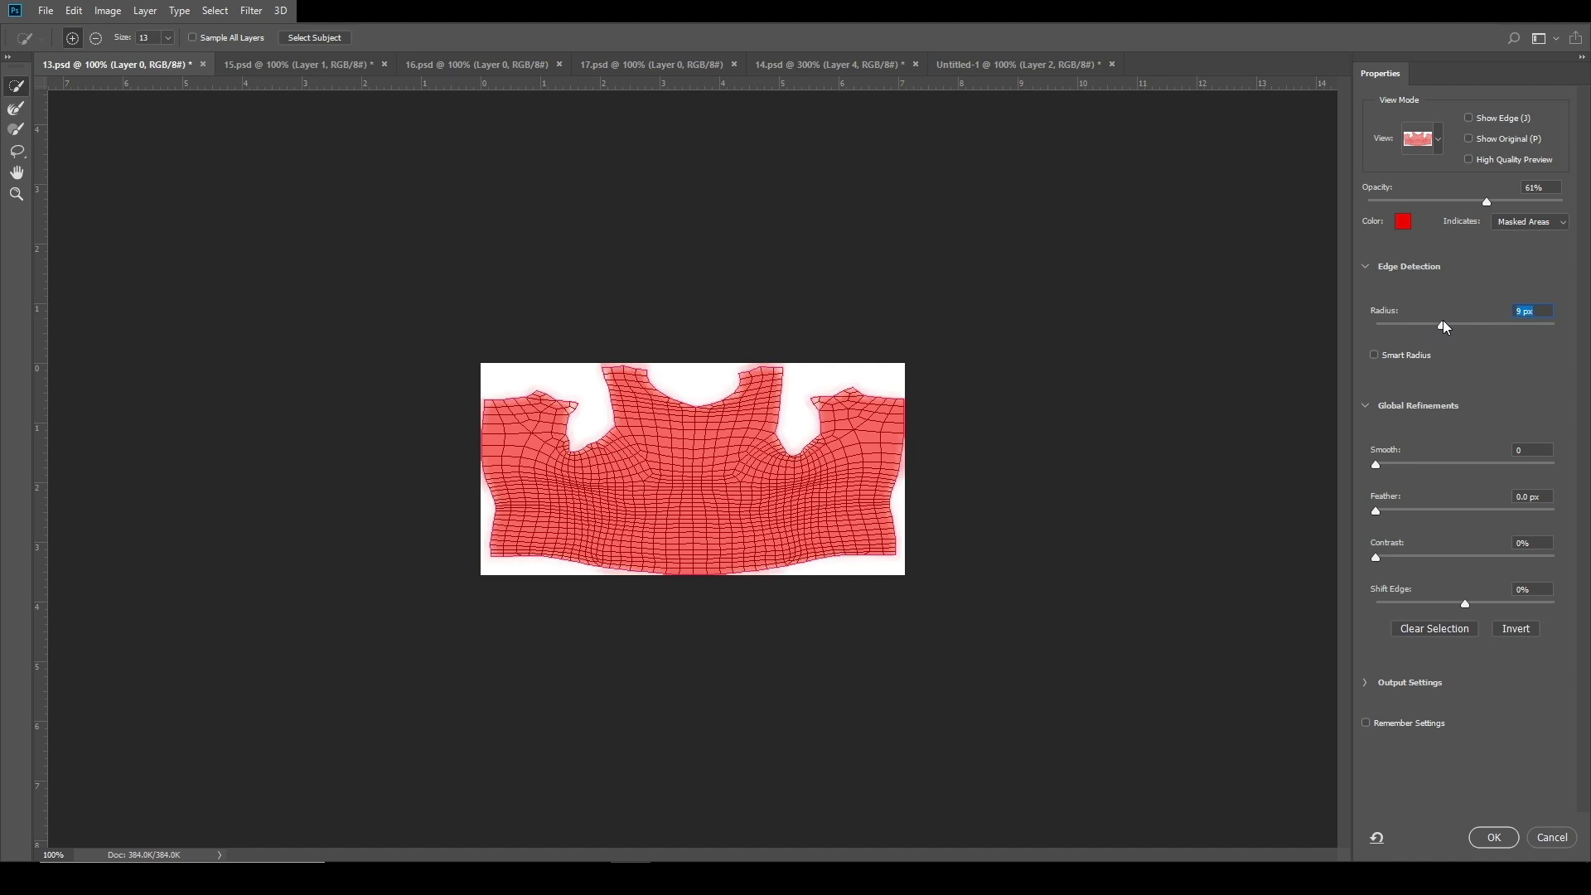
{"action": "left_click_drag", "start_coordinate": [1439, 607], "coordinate": [1290, 609]}
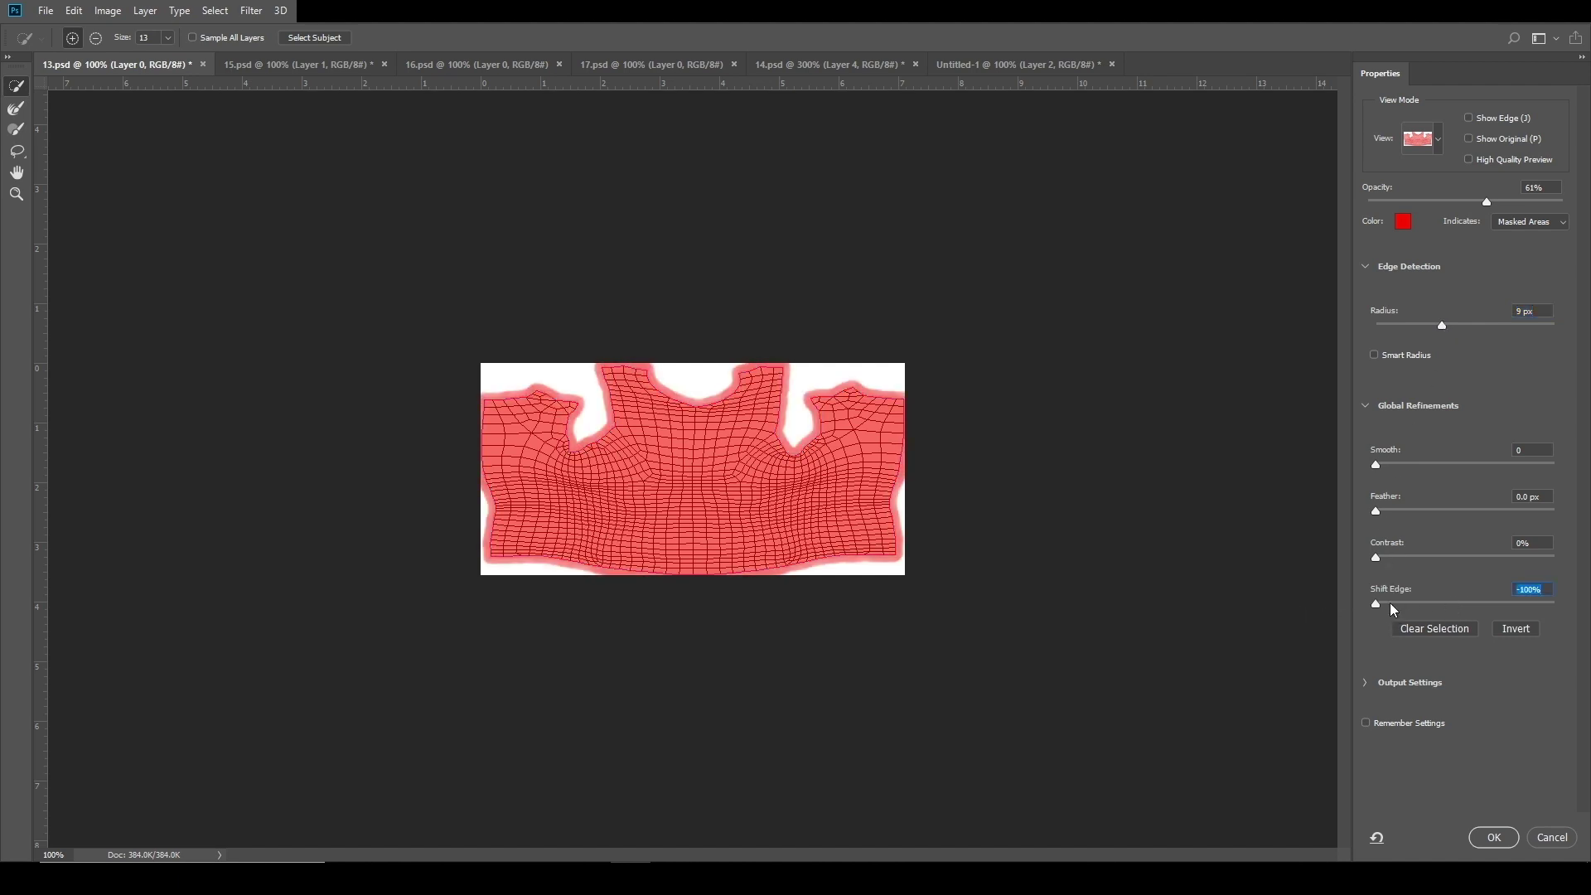
{"action": "left_click_drag", "start_coordinate": [1442, 326], "coordinate": [1439, 326]}
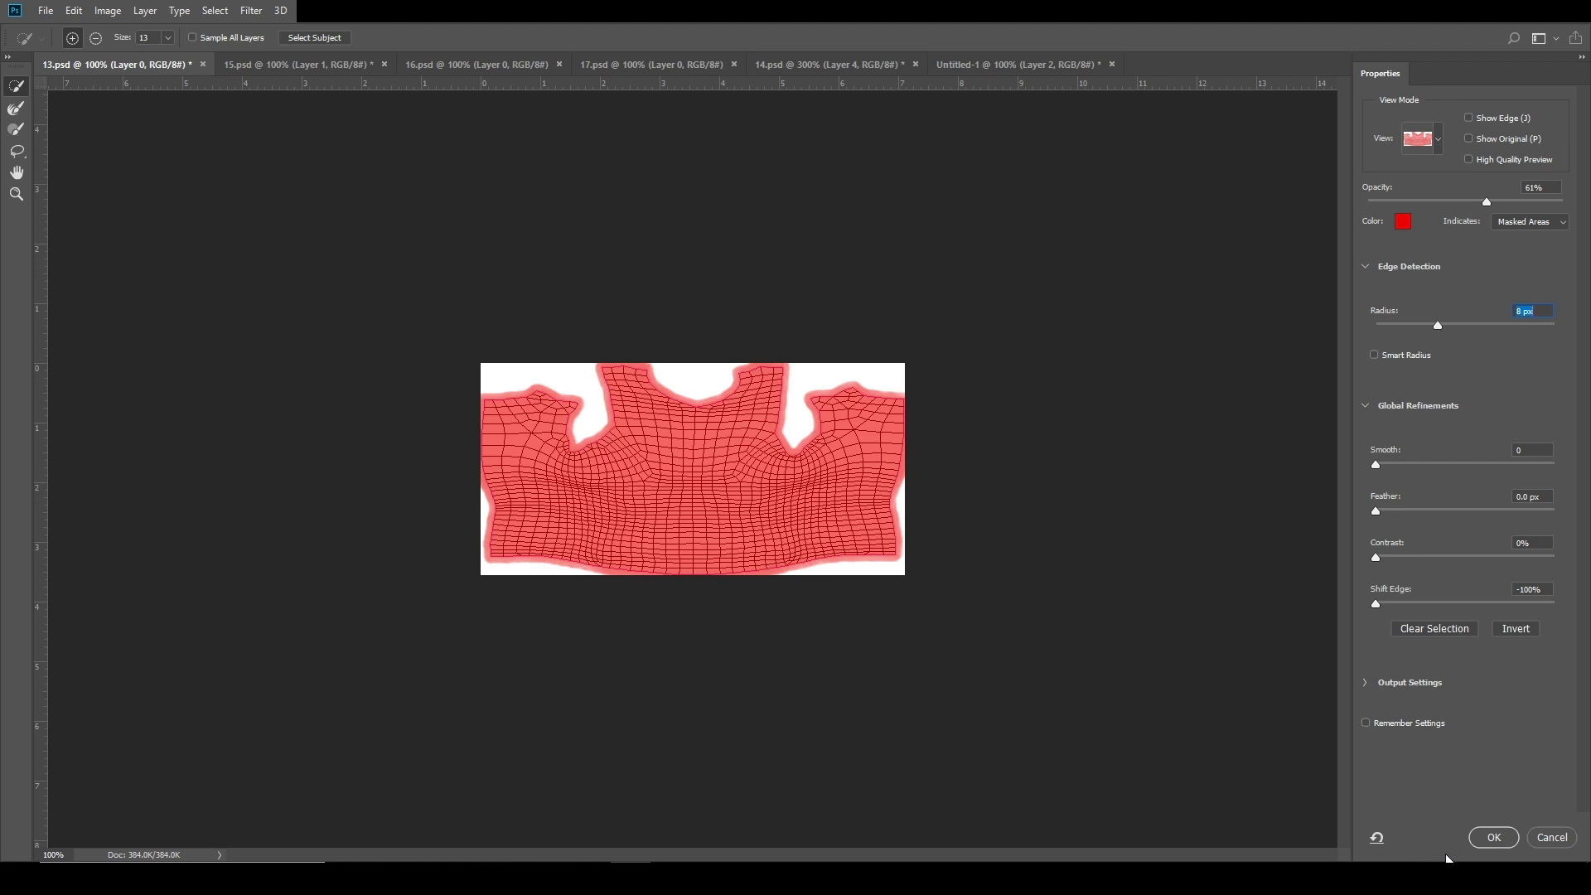
{"action": "left_click", "coordinate": [1483, 835]}
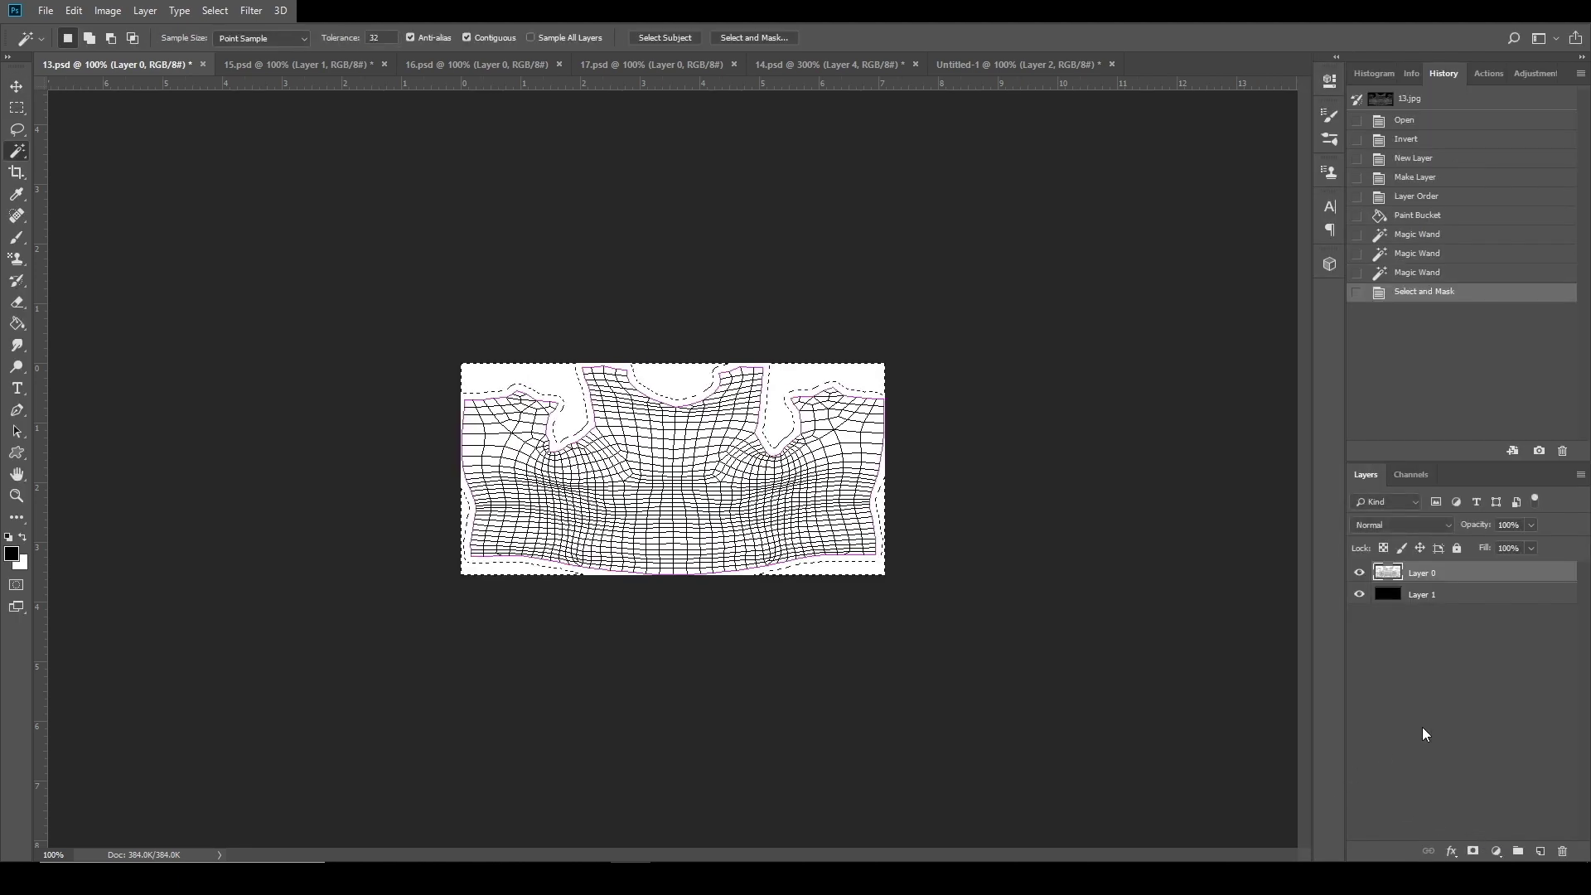
Fill the top's shape with gray b4b4b4 on a new layer, using the inverted selection, and deselect.
{"action": "left_click", "coordinate": [1540, 851]}
{"action": "right_click", "coordinate": [842, 457]}
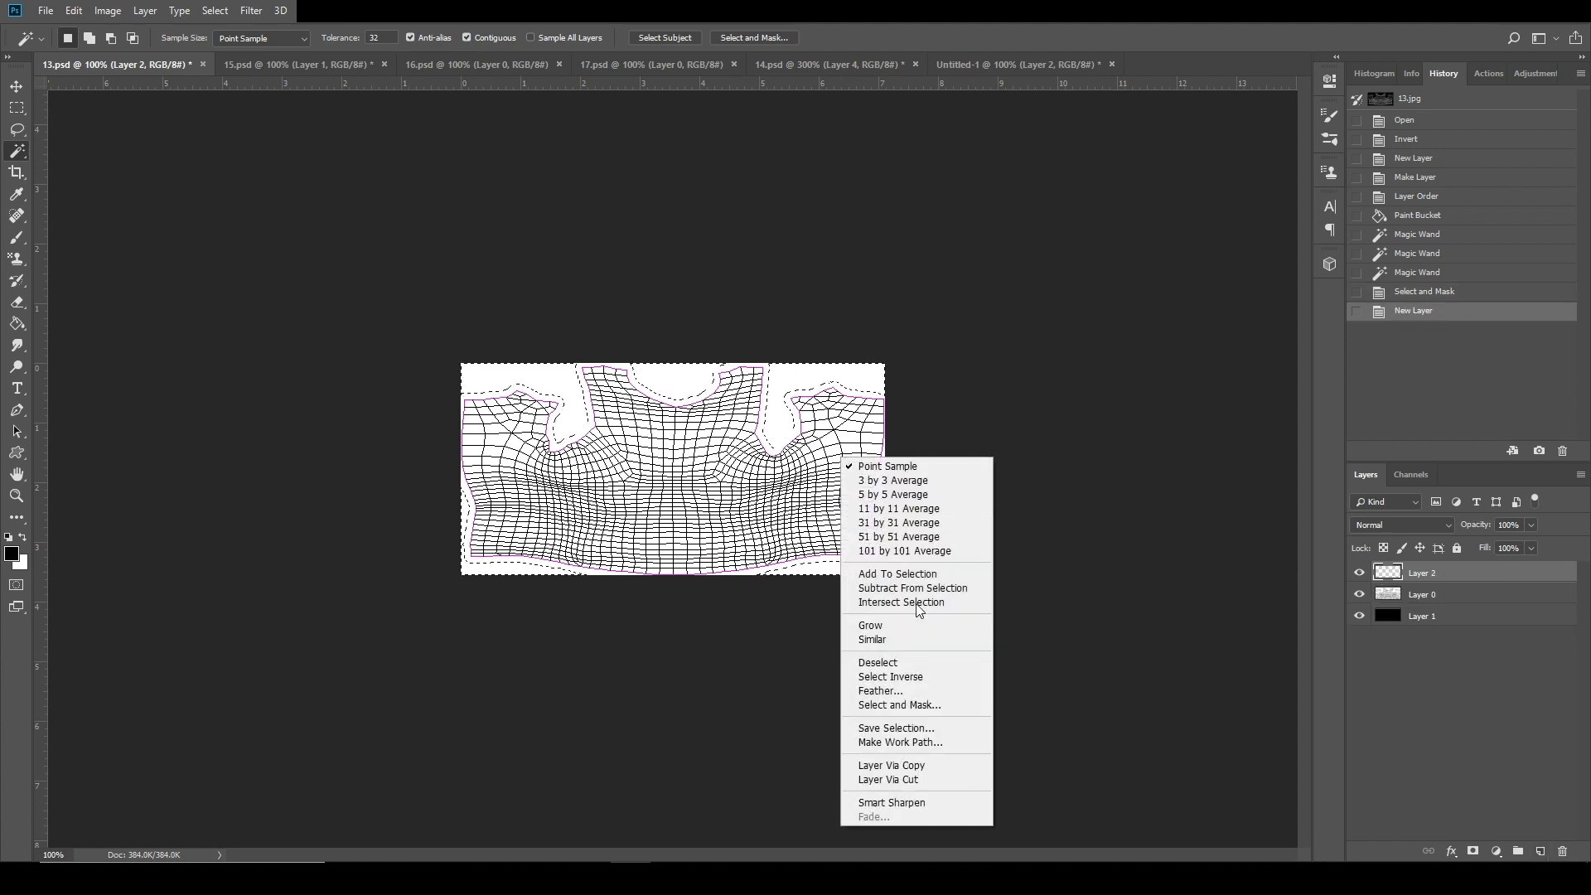
{"action": "left_click", "coordinate": [913, 678]}
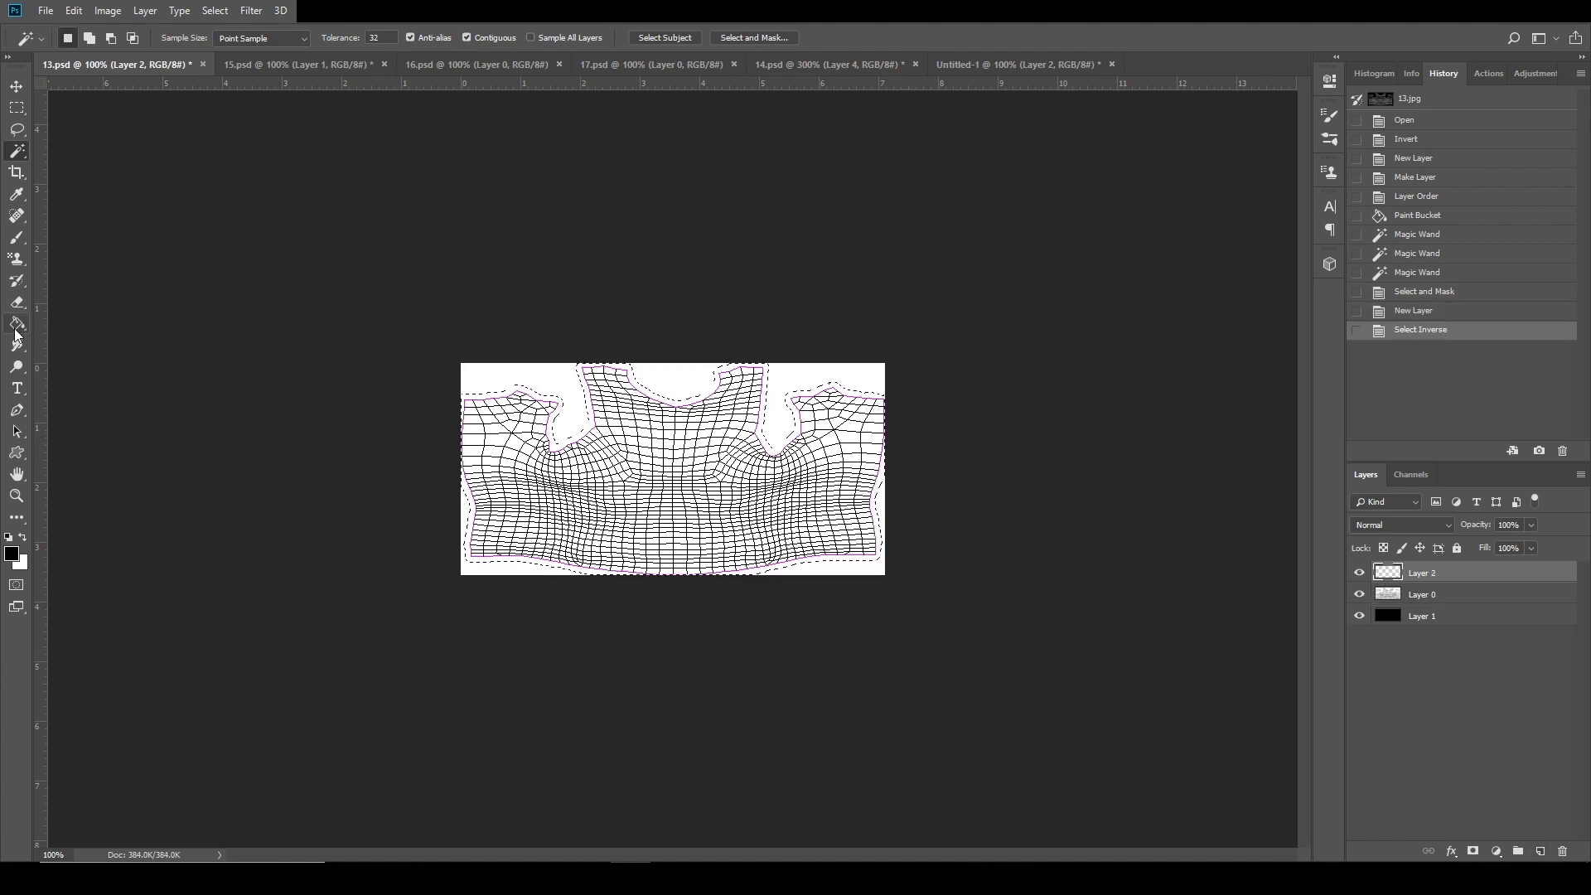
{"action": "left_click", "coordinate": [13, 553]}
{"action": "type", "text": "b4b4b4"}
{"action": "left_click", "coordinate": [1137, 186]}
{"action": "left_click", "coordinate": [836, 514]}
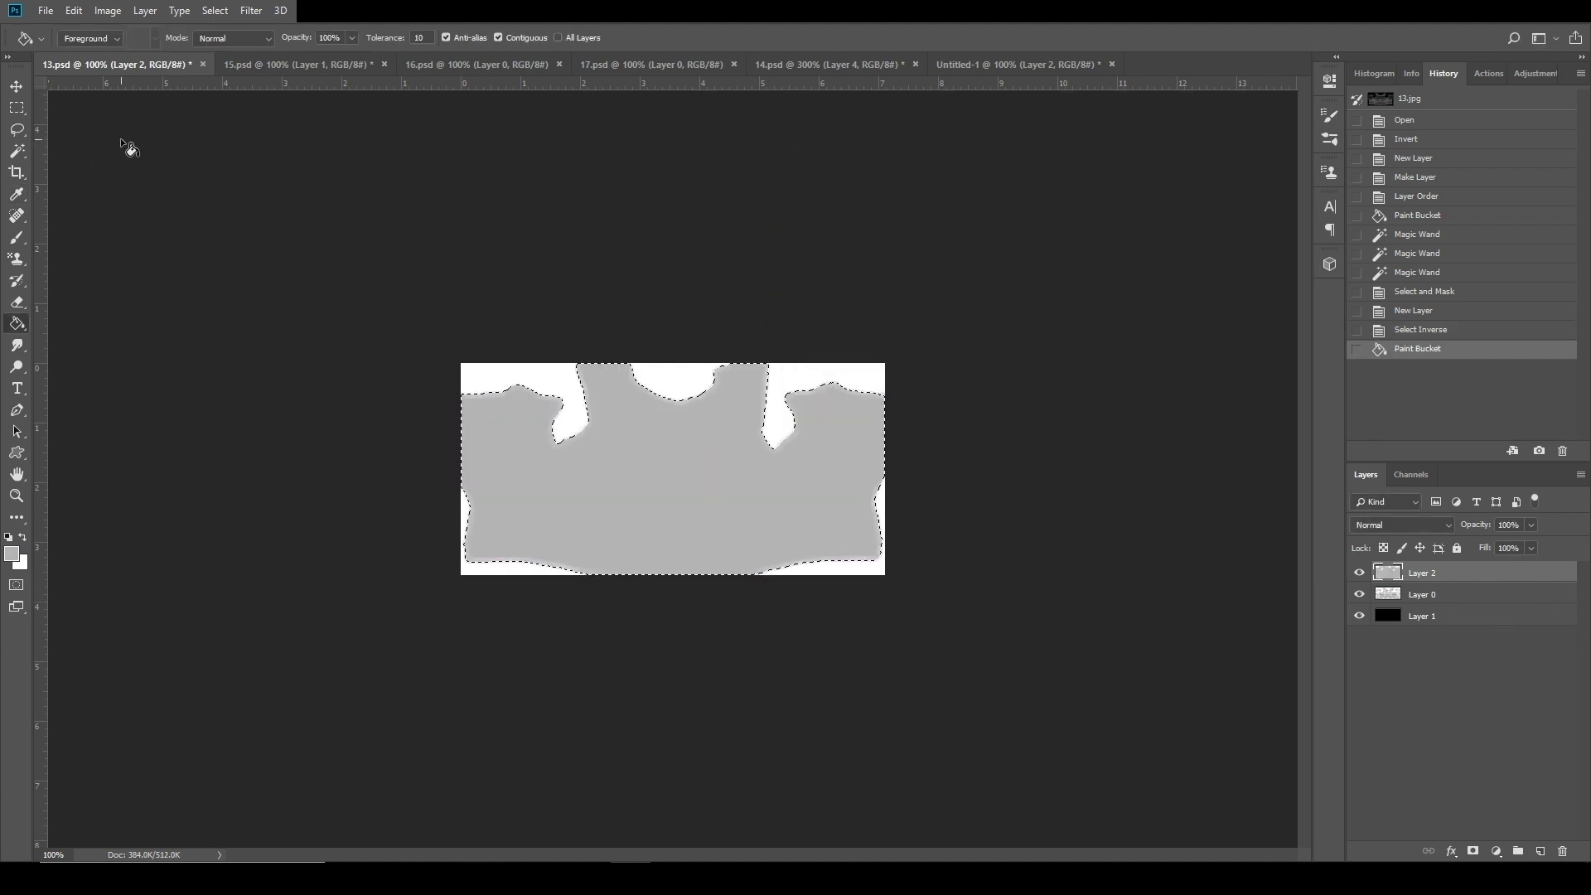
{"action": "key", "text": "w"}
{"action": "right_click", "coordinate": [650, 408]}
{"action": "left_click", "coordinate": [688, 629]}
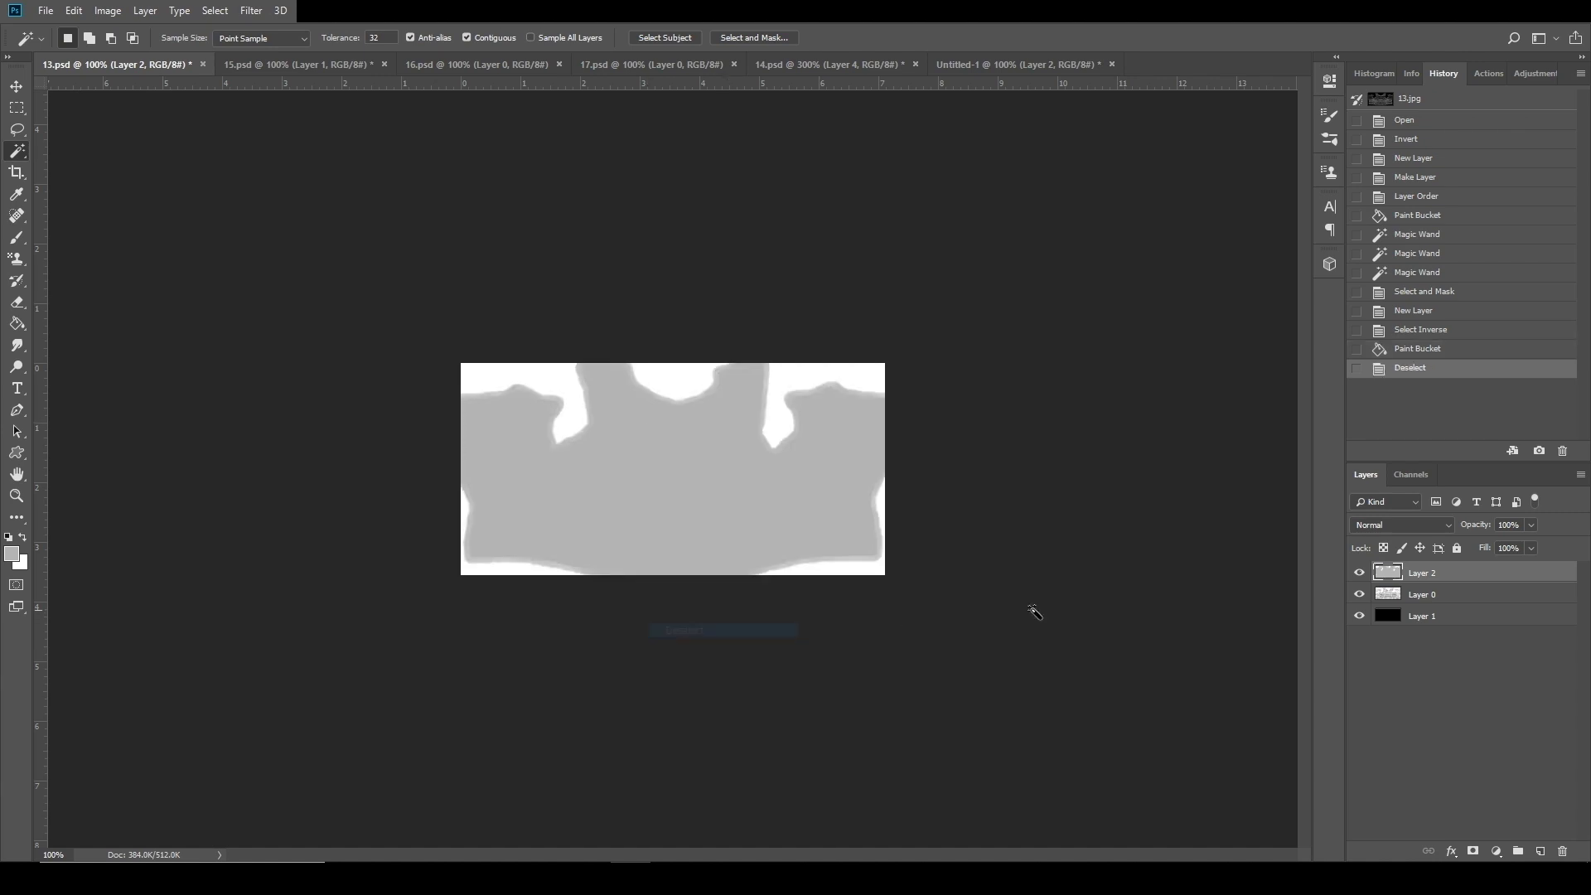
Place the gray layer beneath the wireframe and set the wireframe on Layer 0 to Multiply at 24% opacity.
{"action": "left_click_drag", "start_coordinate": [1479, 573], "coordinate": [1463, 597]}
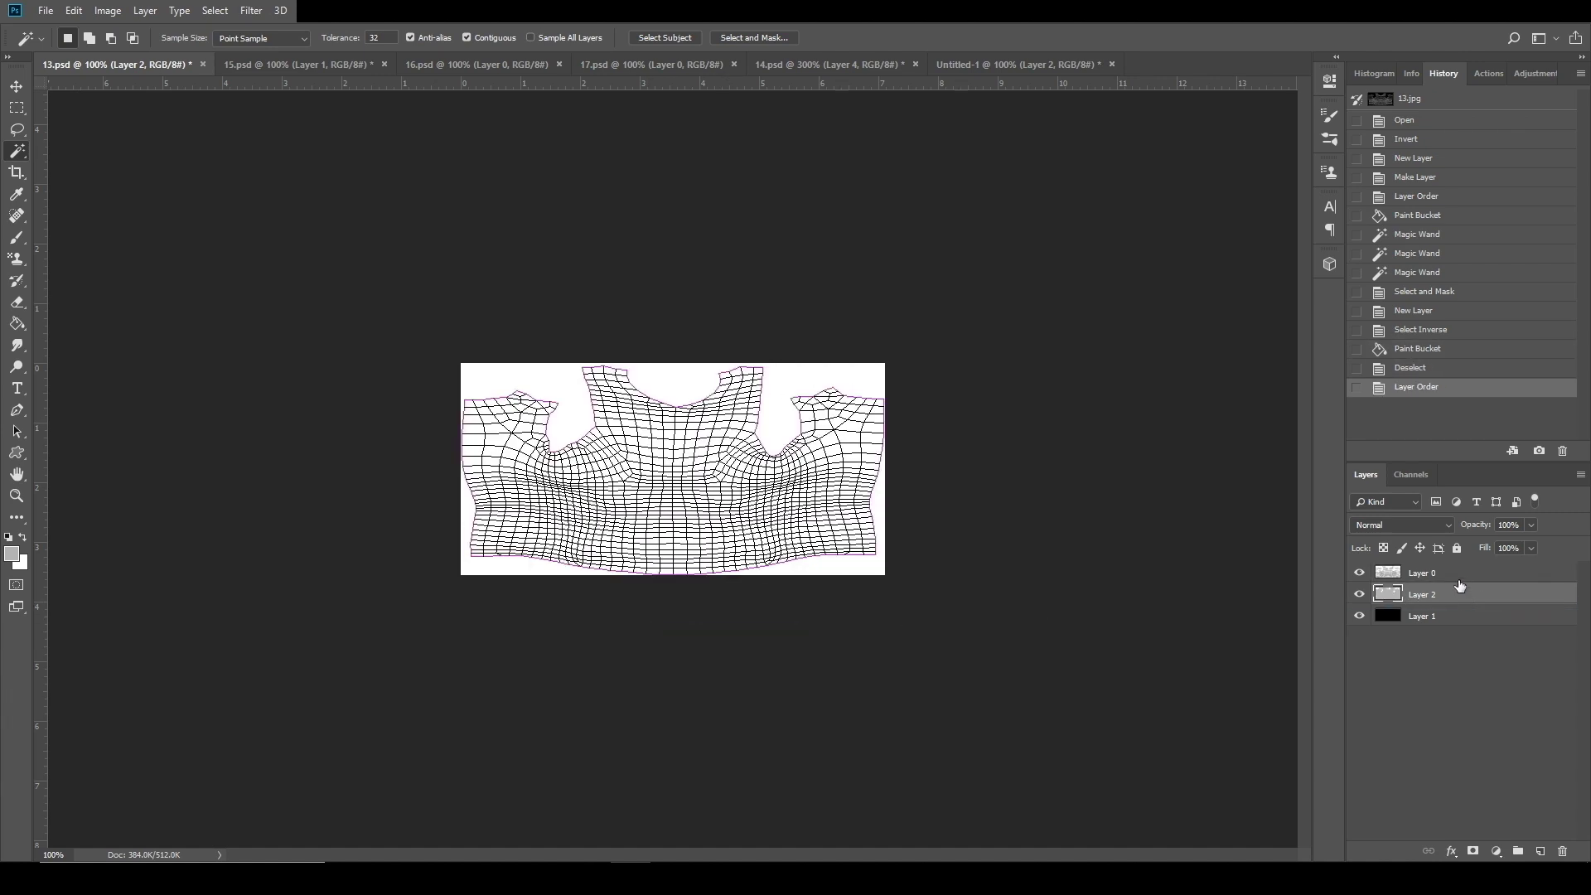
{"action": "left_click", "coordinate": [1458, 574]}
{"action": "left_click", "coordinate": [1401, 525]}
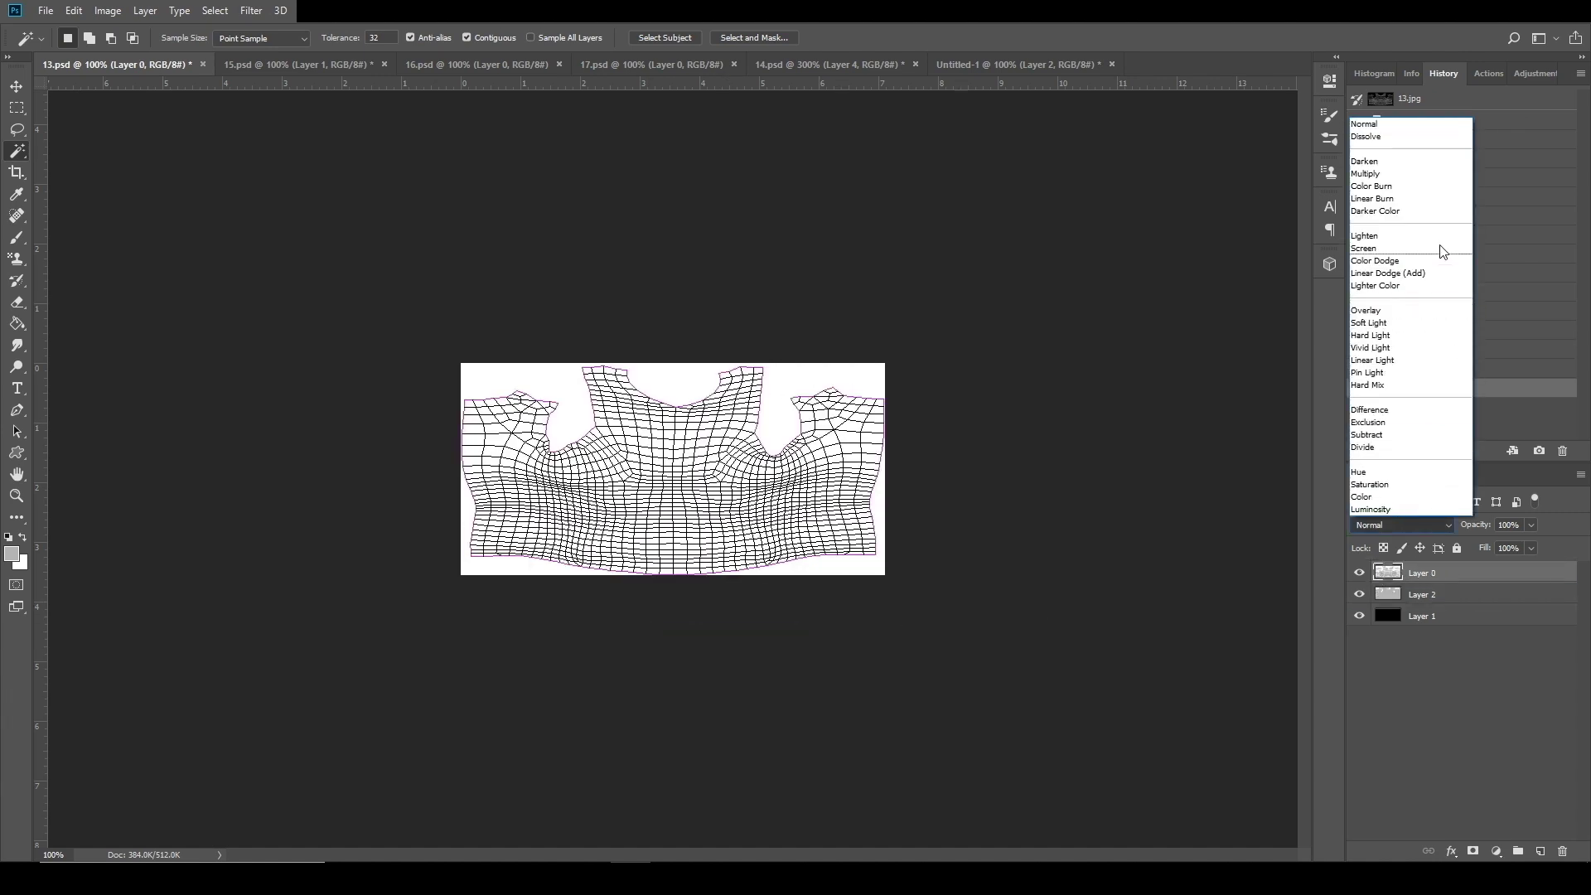
{"action": "left_click", "coordinate": [1383, 174]}
{"action": "left_click_drag", "start_coordinate": [1506, 543], "coordinate": [1473, 545]}
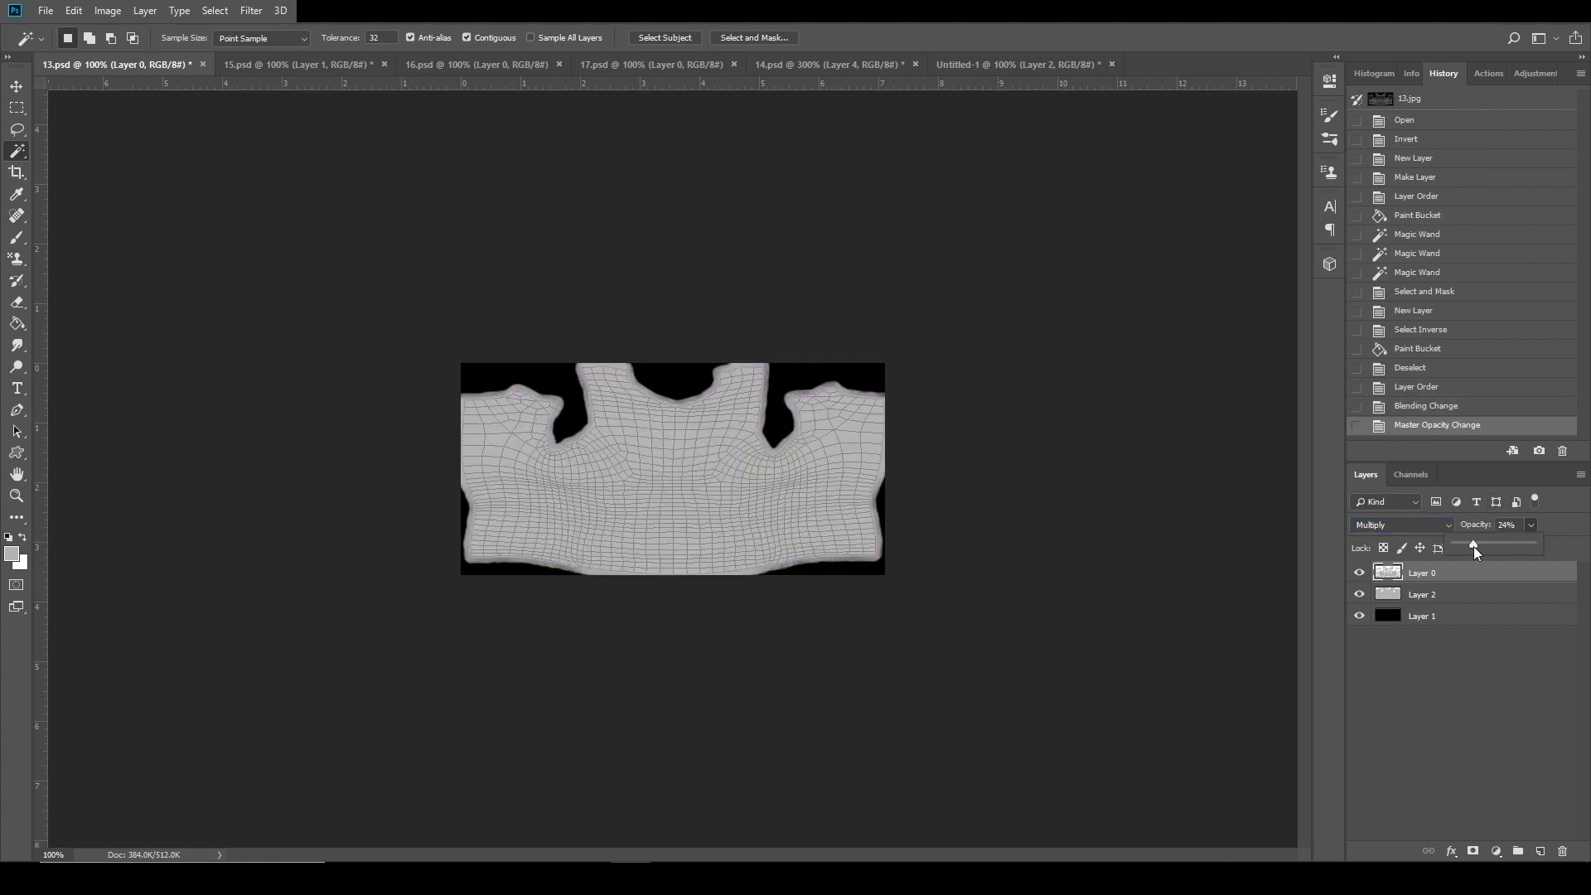
Hide the wireframe, then copy the lassoed gray shirt from Layer 2 of Untitled-1 and paste it into 13.psd.
{"action": "left_click", "coordinate": [1359, 573]}
{"action": "left_click", "coordinate": [990, 65]}
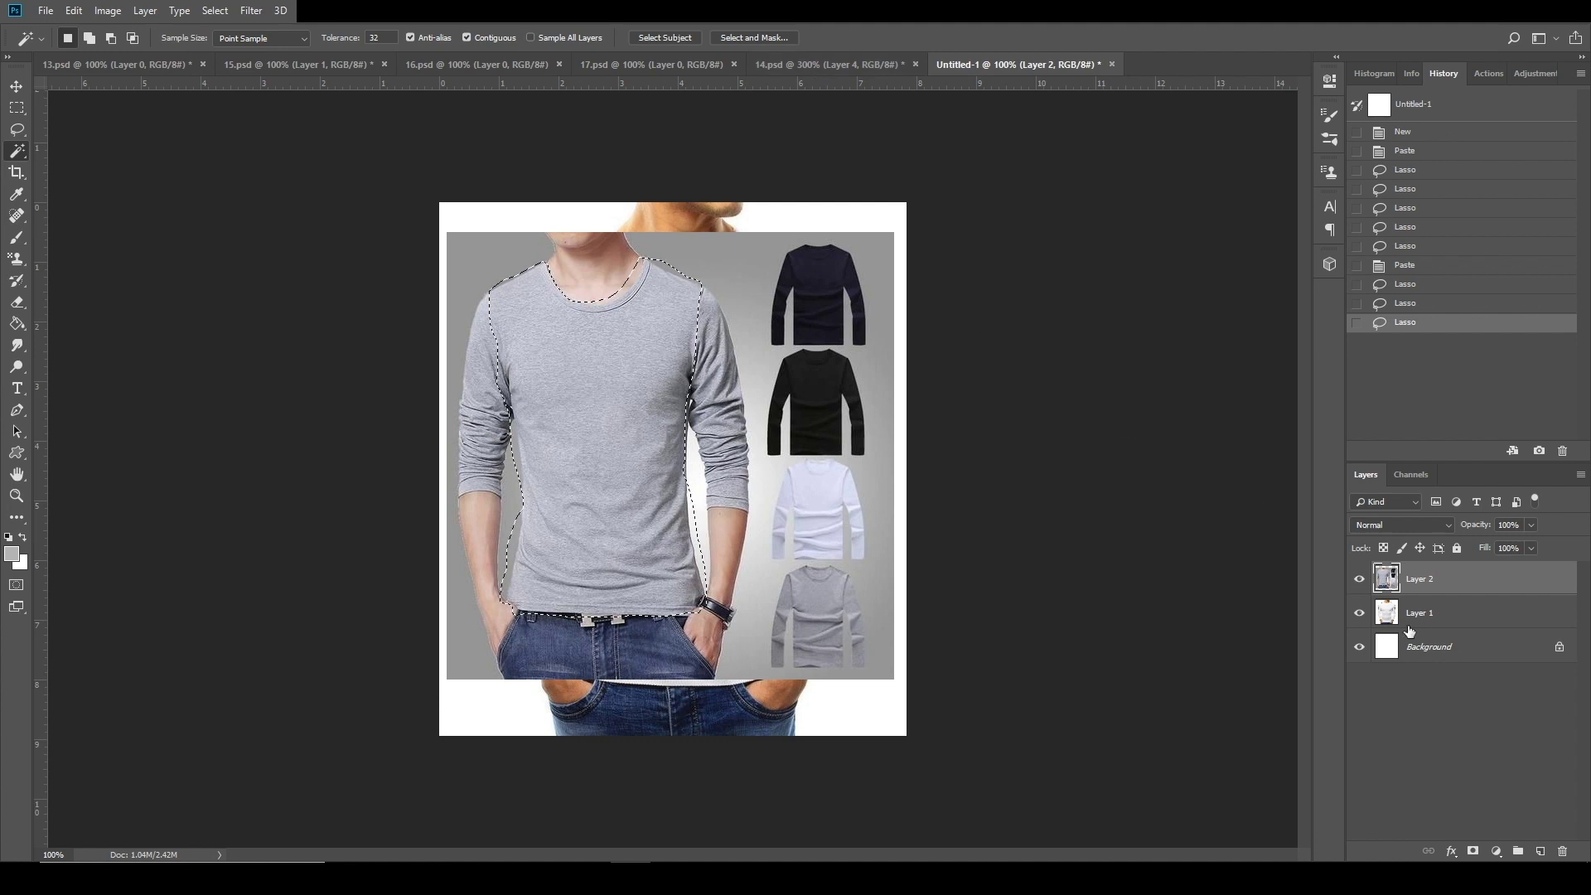
{"action": "left_click", "coordinate": [1361, 614]}
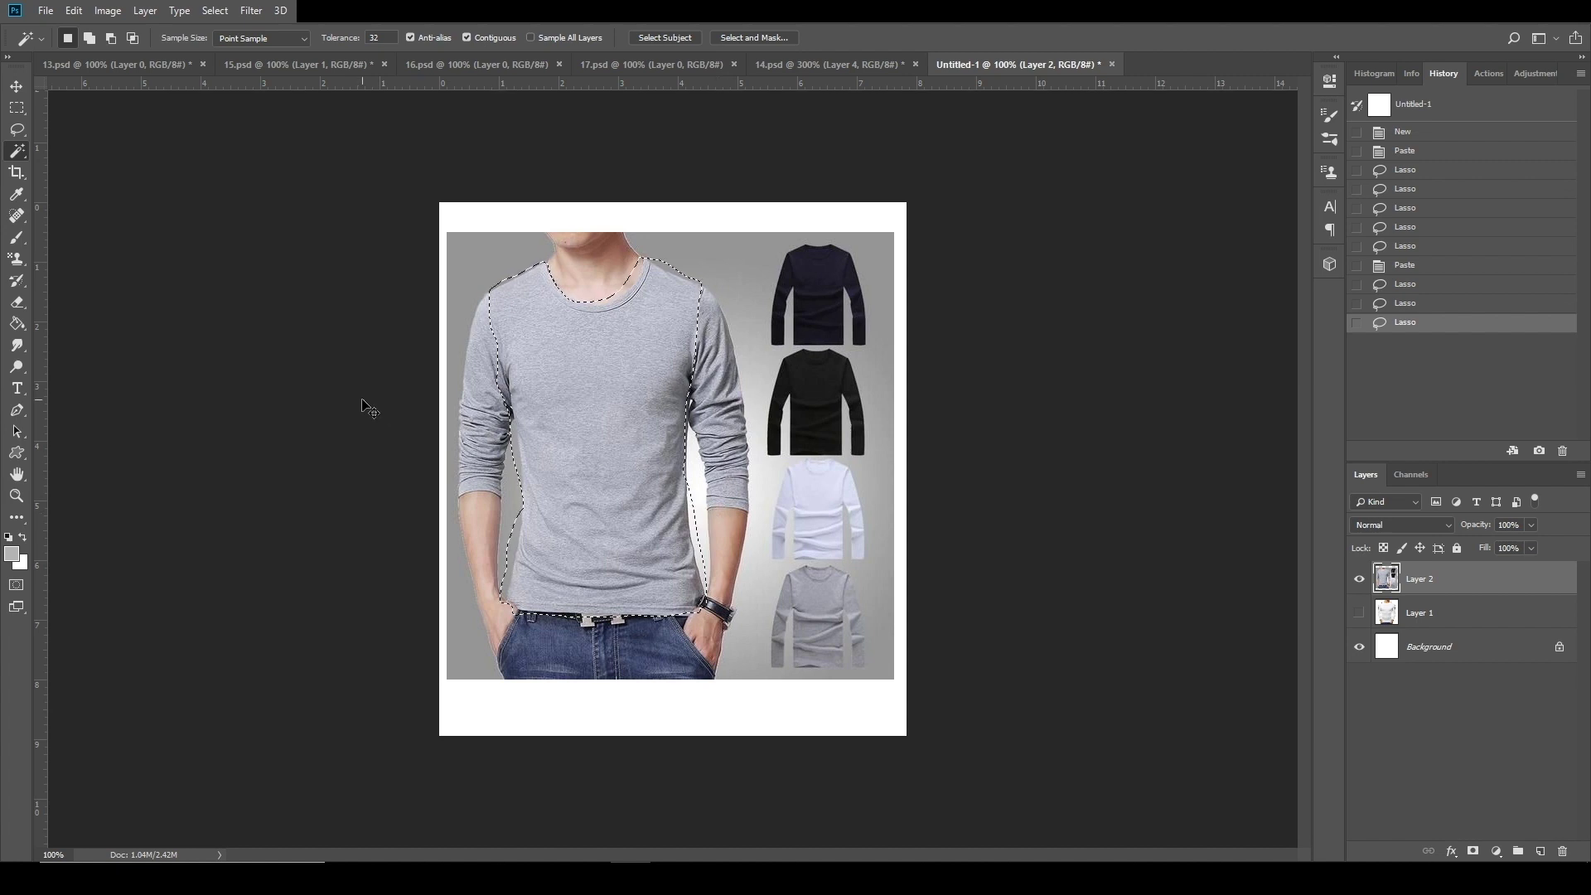
{"action": "left_click", "coordinate": [149, 66]}
{"action": "key", "text": "ctrl+v"}
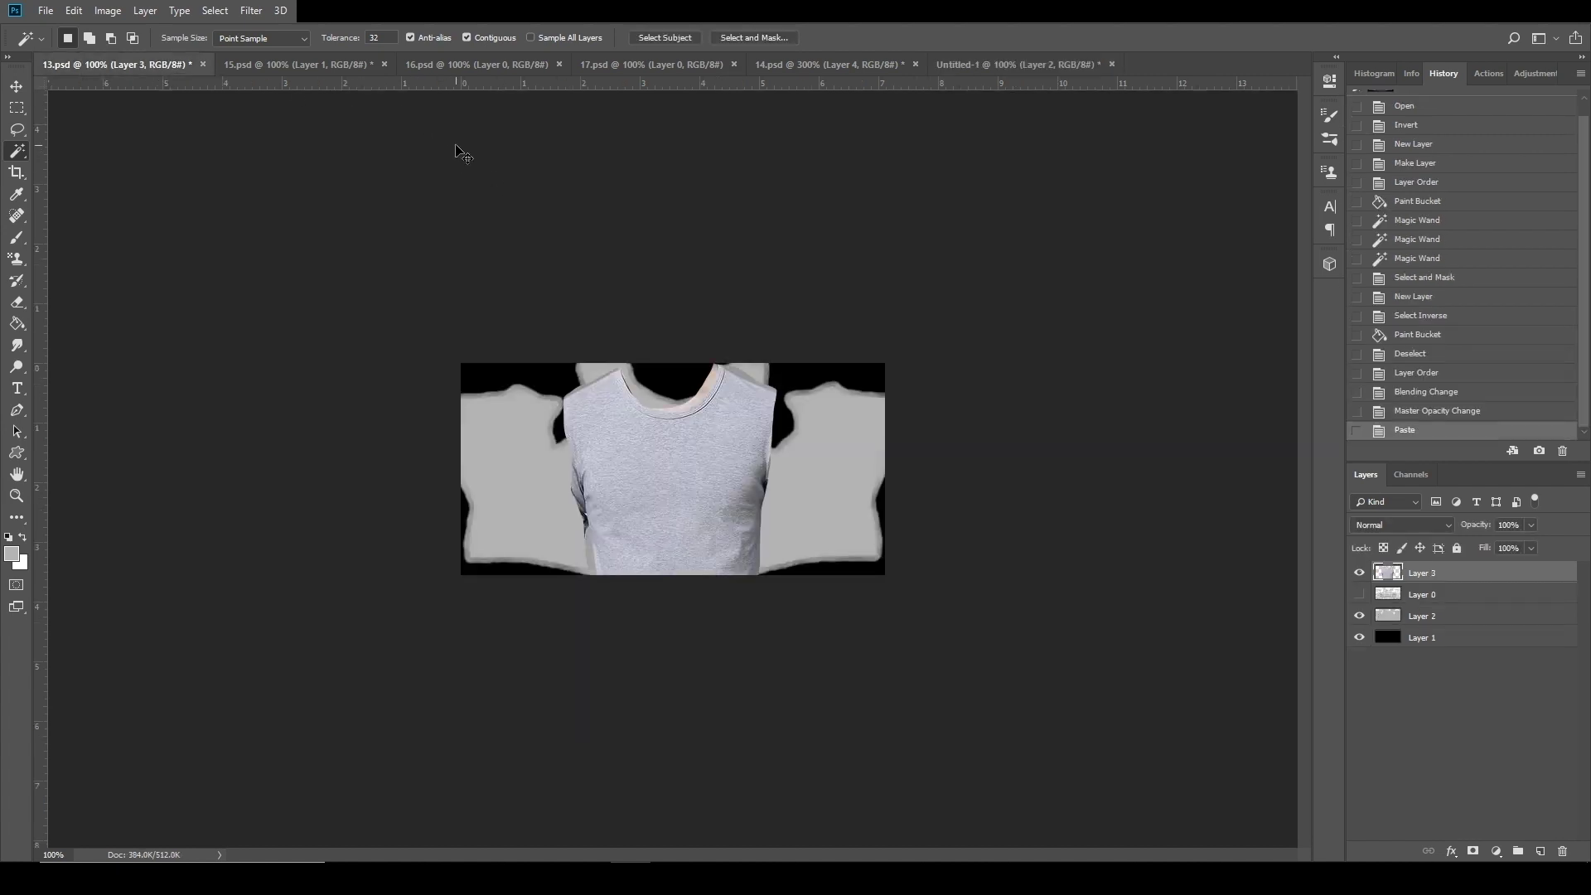
Move the pasted shirt up over the front panel, order it below Layer 0 and clip it to the gray layer.
{"action": "left_click", "coordinate": [17, 85]}
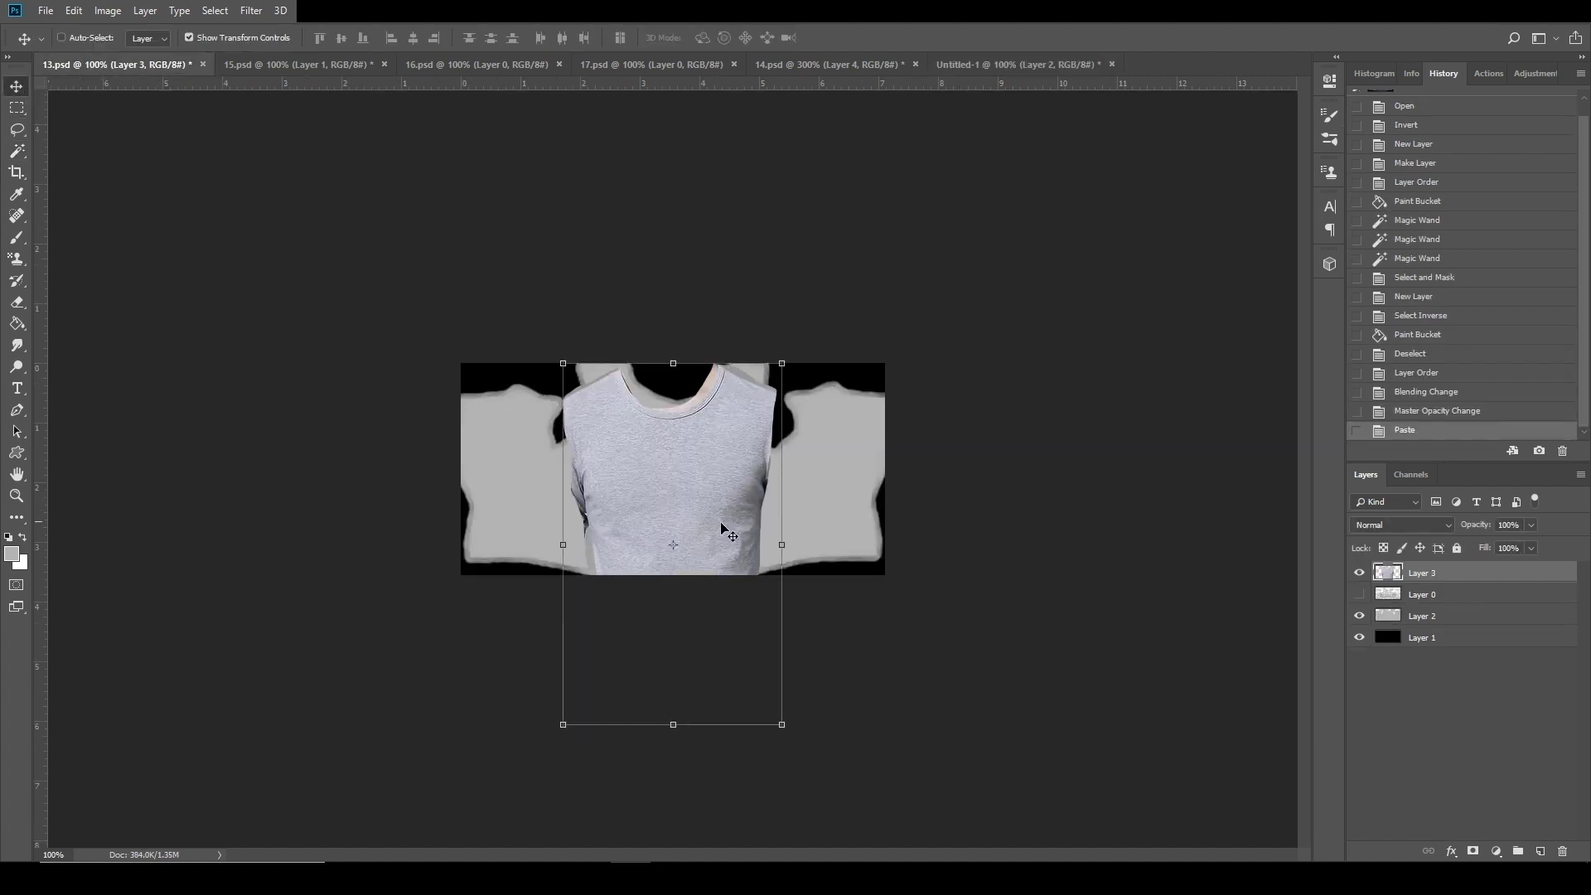
{"action": "left_click_drag", "start_coordinate": [698, 506], "coordinate": [698, 475]}
{"action": "left_click_drag", "start_coordinate": [1448, 578], "coordinate": [1449, 604]}
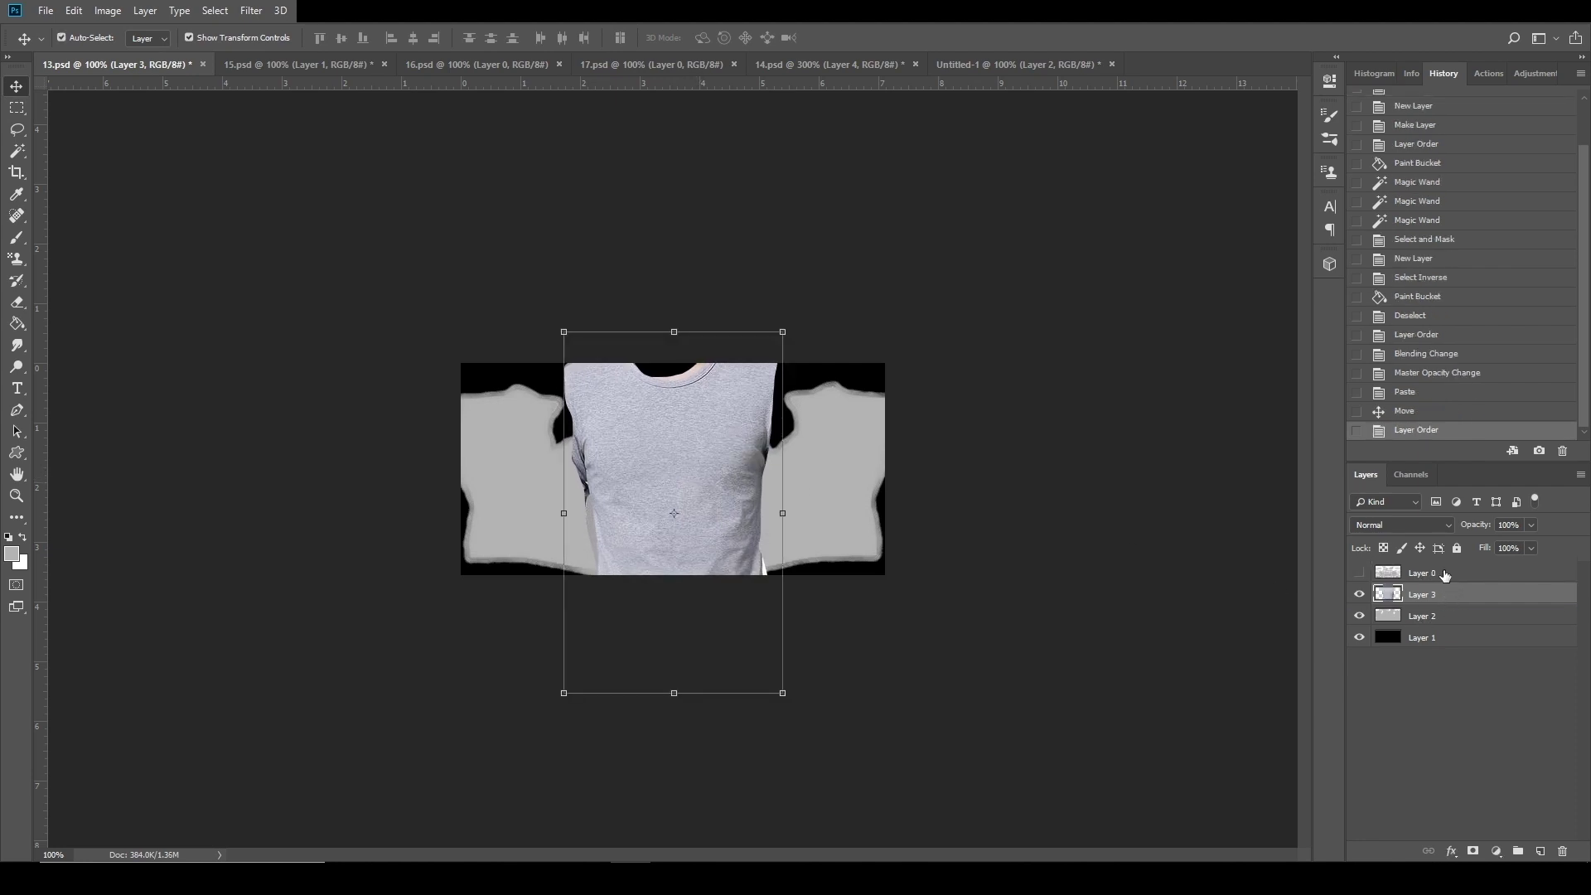
{"action": "key", "text": "ctrl+alt+g"}
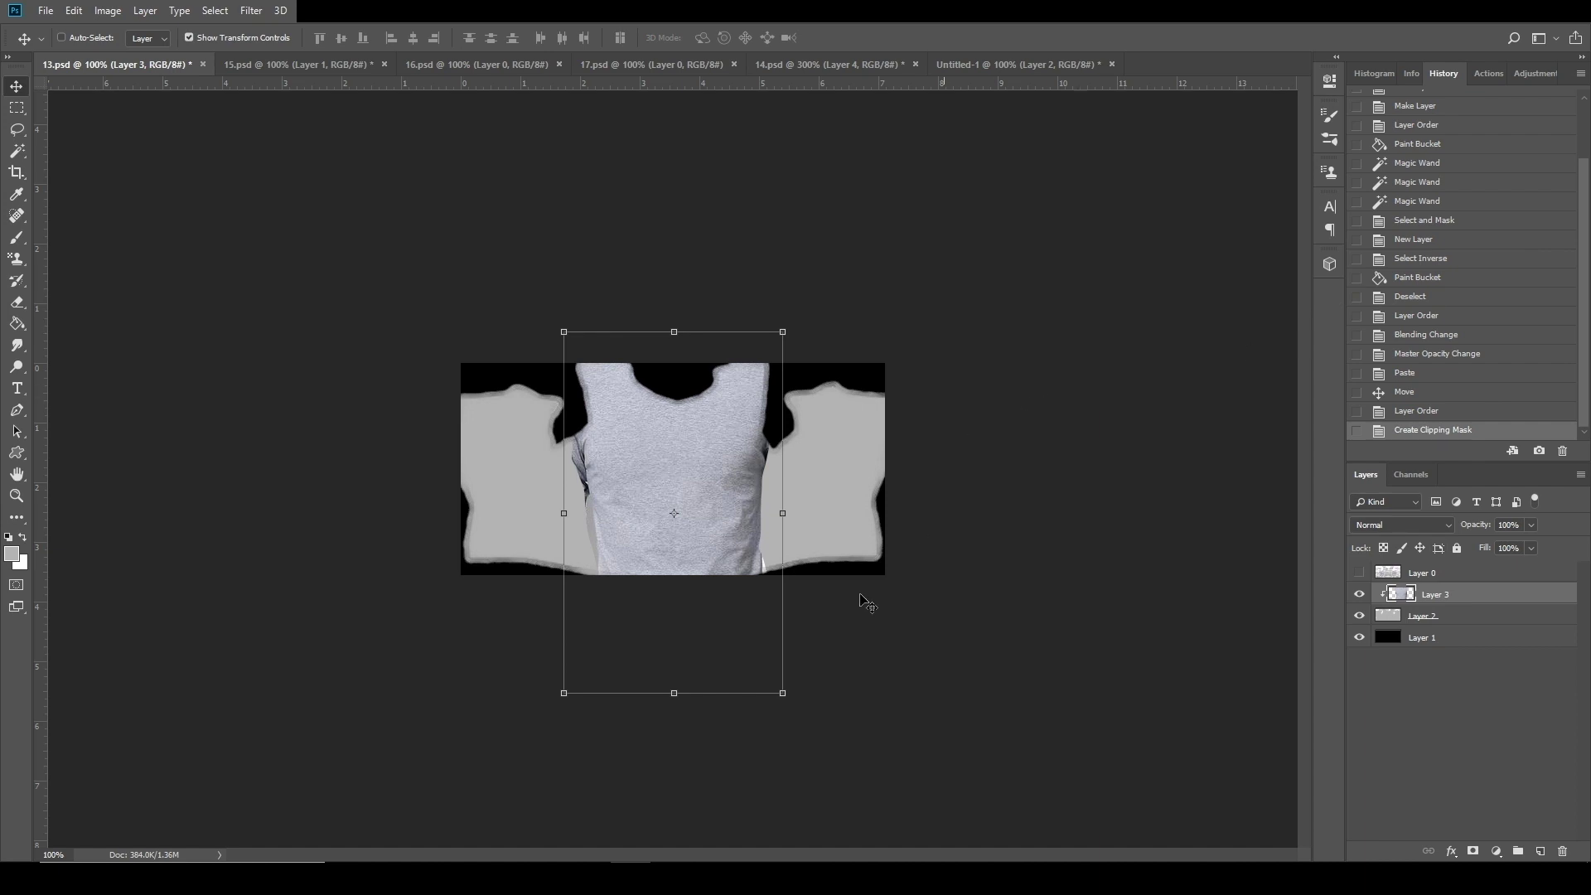
Shorten and slightly skew the shirt layer with Free Transform so its body fits the front panel.
{"action": "mouse_move", "coordinate": [774, 697]}
{"action": "left_mouse_down"}
{"action": "mouse_move", "coordinate": [770, 663]}
{"action": "mouse_move", "coordinate": [785, 657]}
{"action": "mouse_move", "coordinate": [768, 603]}
{"action": "mouse_move", "coordinate": [783, 675]}
{"action": "left_mouse_up"}
{"action": "left_click_drag", "start_coordinate": [675, 684], "coordinate": [673, 608]}
{"action": "left_click_drag", "start_coordinate": [564, 332], "coordinate": [572, 337]}
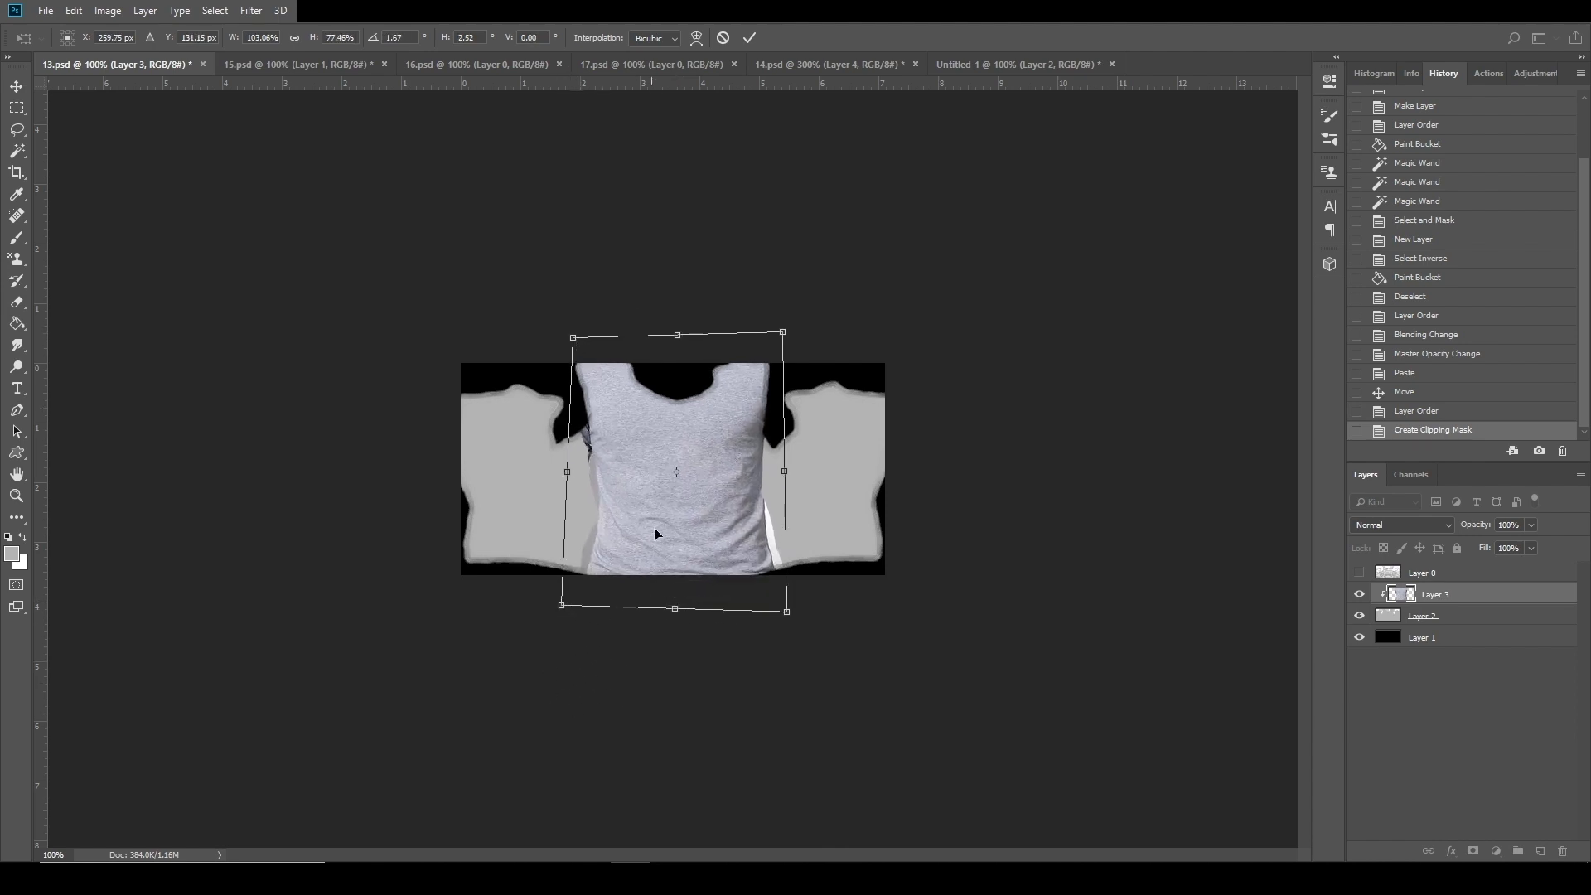
{"action": "left_click_drag", "start_coordinate": [788, 609], "coordinate": [783, 604]}
{"action": "left_click", "coordinate": [749, 37]}
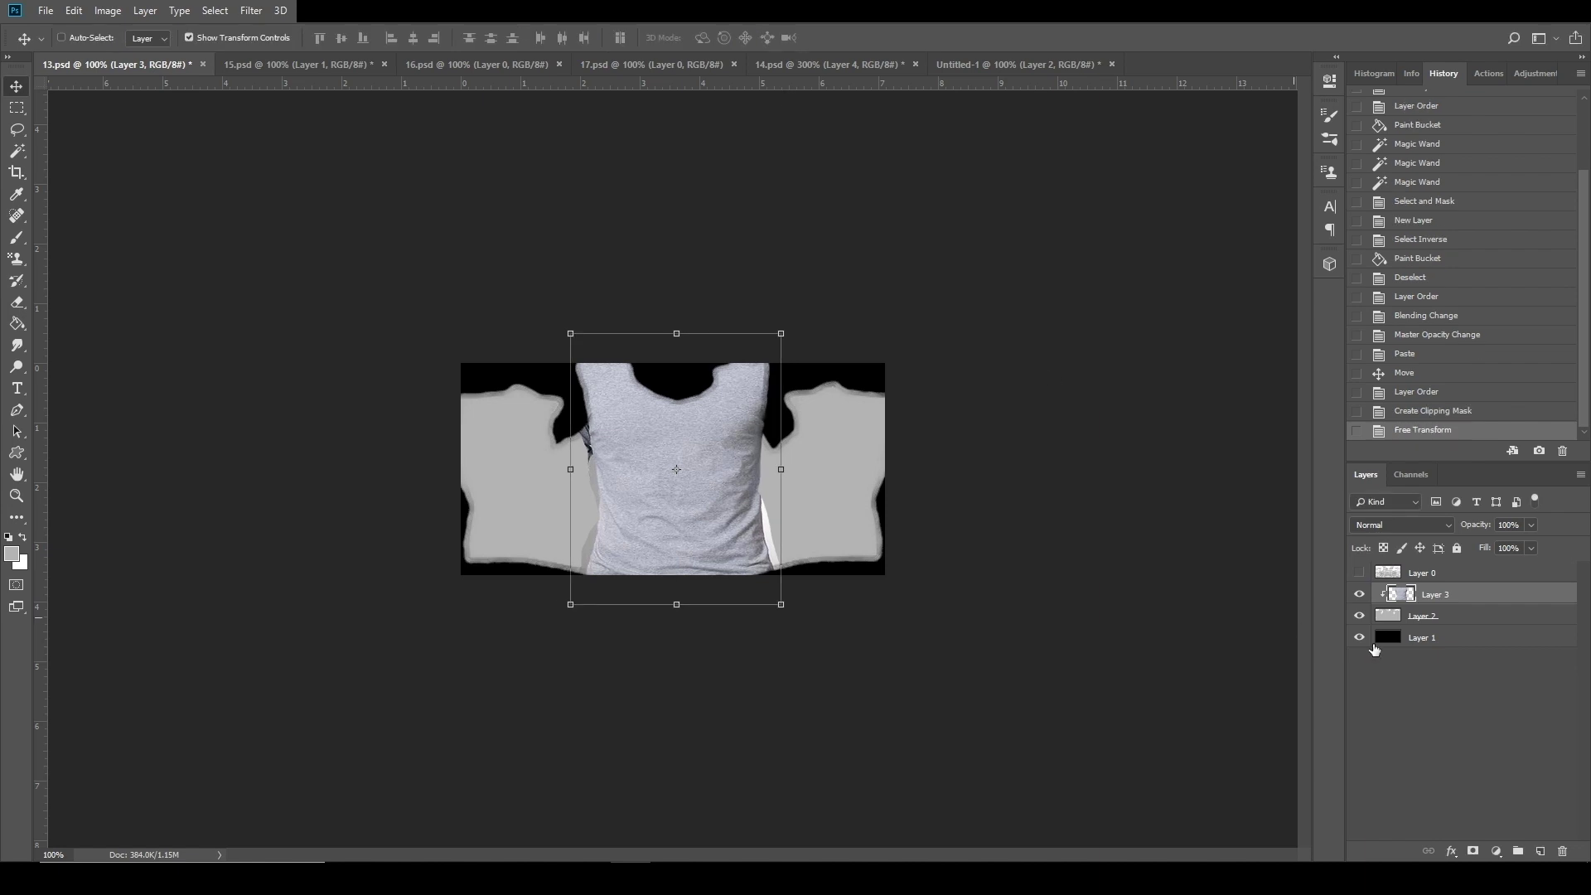
Show the wireframe as a guide, nudge the shirt down and transform it wider across the front panel.
{"action": "left_click", "coordinate": [1359, 572]}
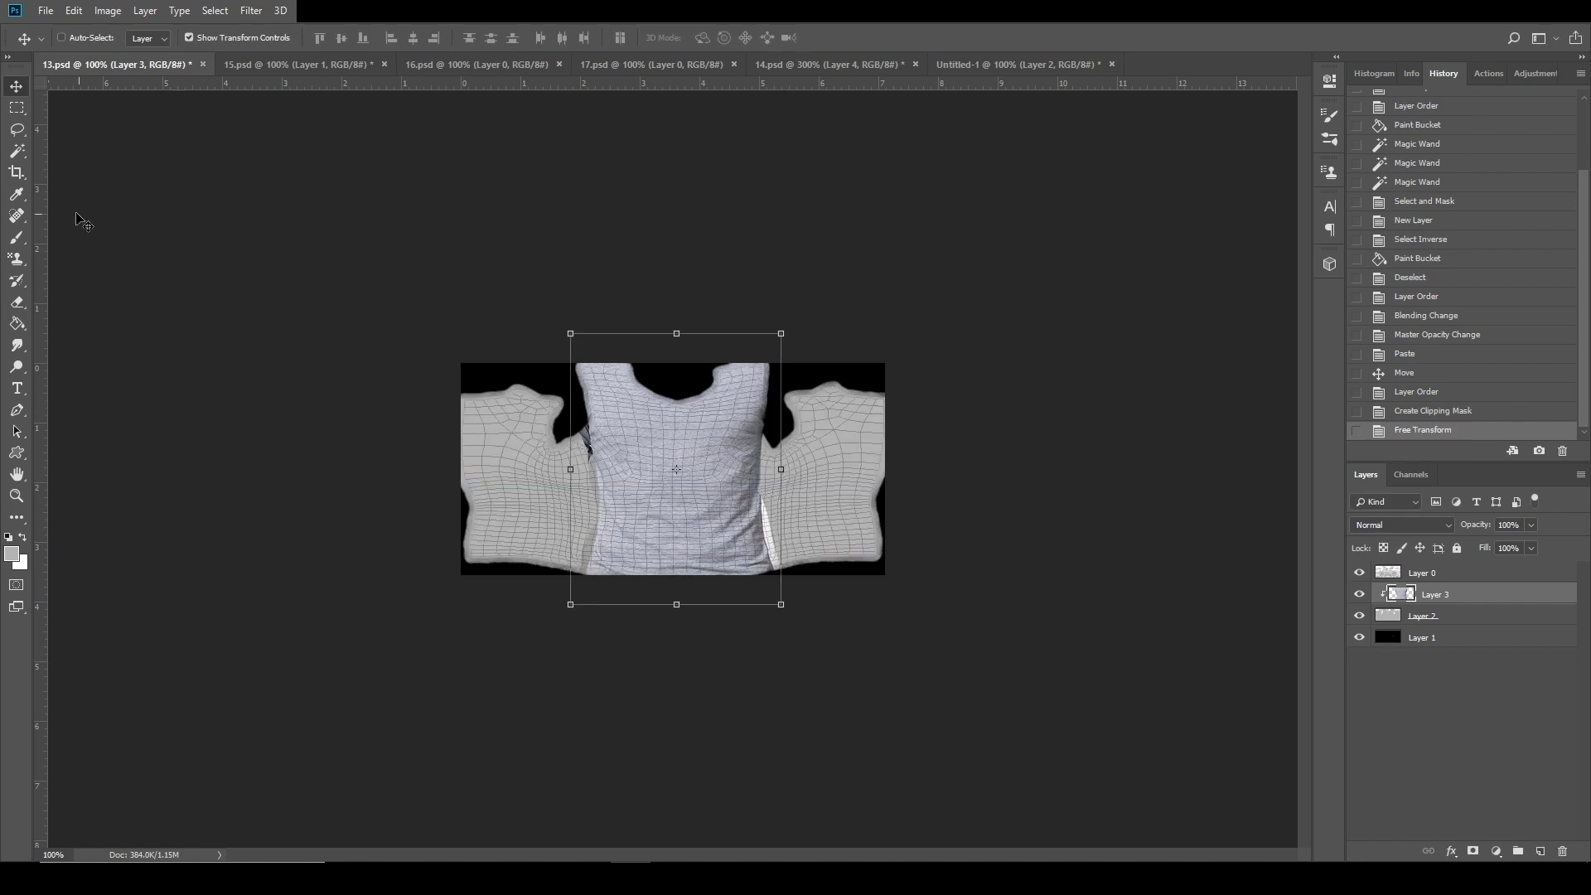
{"action": "key", "text": "Down"}
{"action": "key", "text": "ctrl+shift+t"}
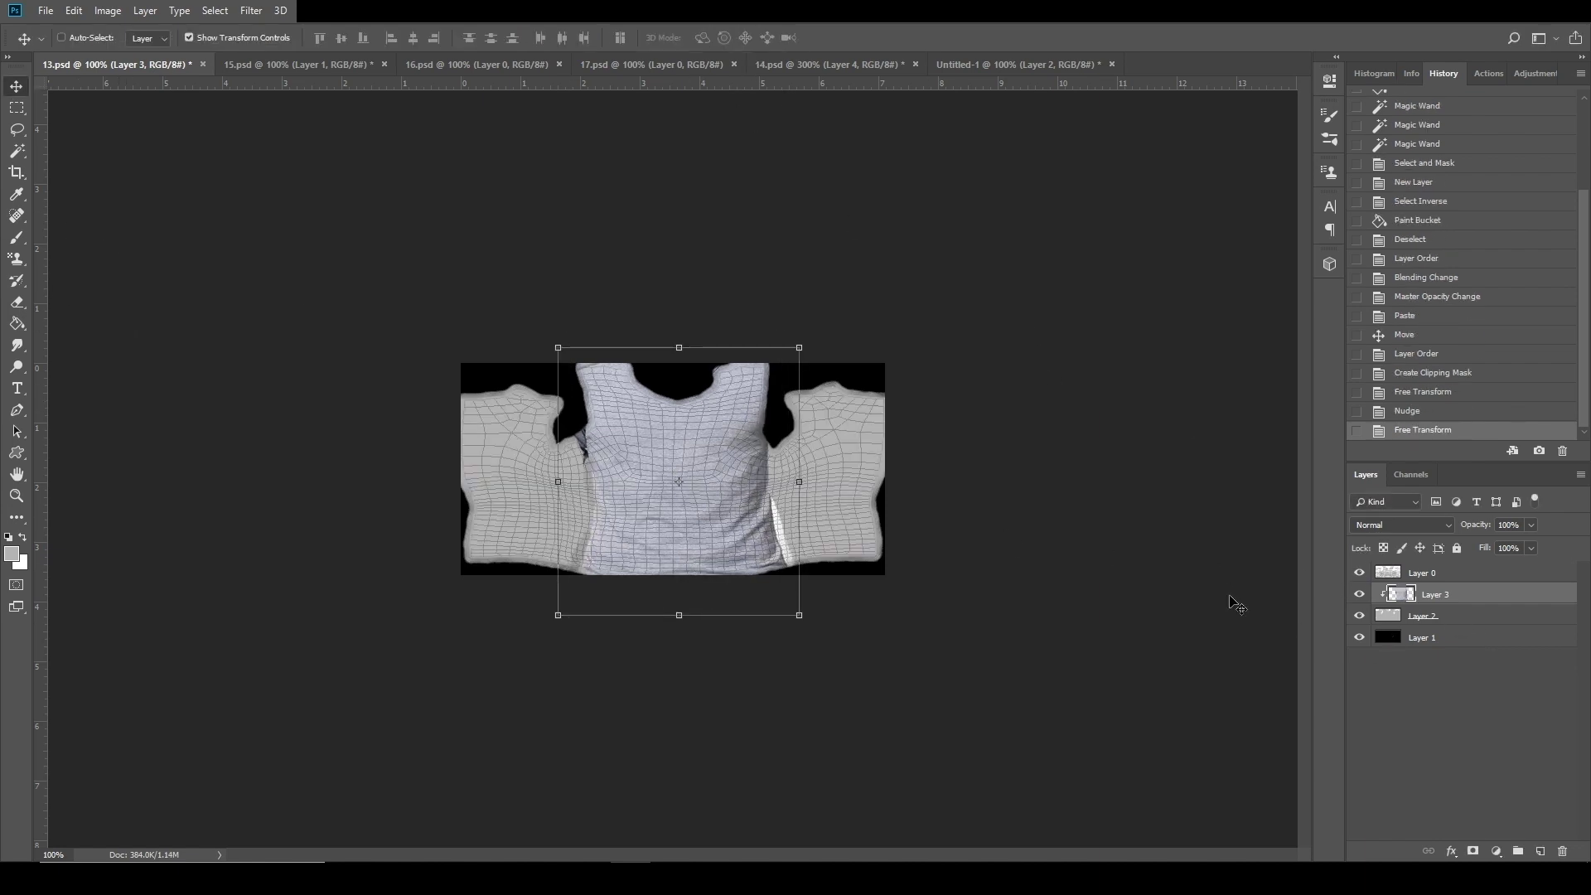
Hide the wireframe, lasso the template area right of the shirt front, fill it with Content-Aware at 100% opacity and deselect.
{"action": "left_click", "coordinate": [25, 135]}
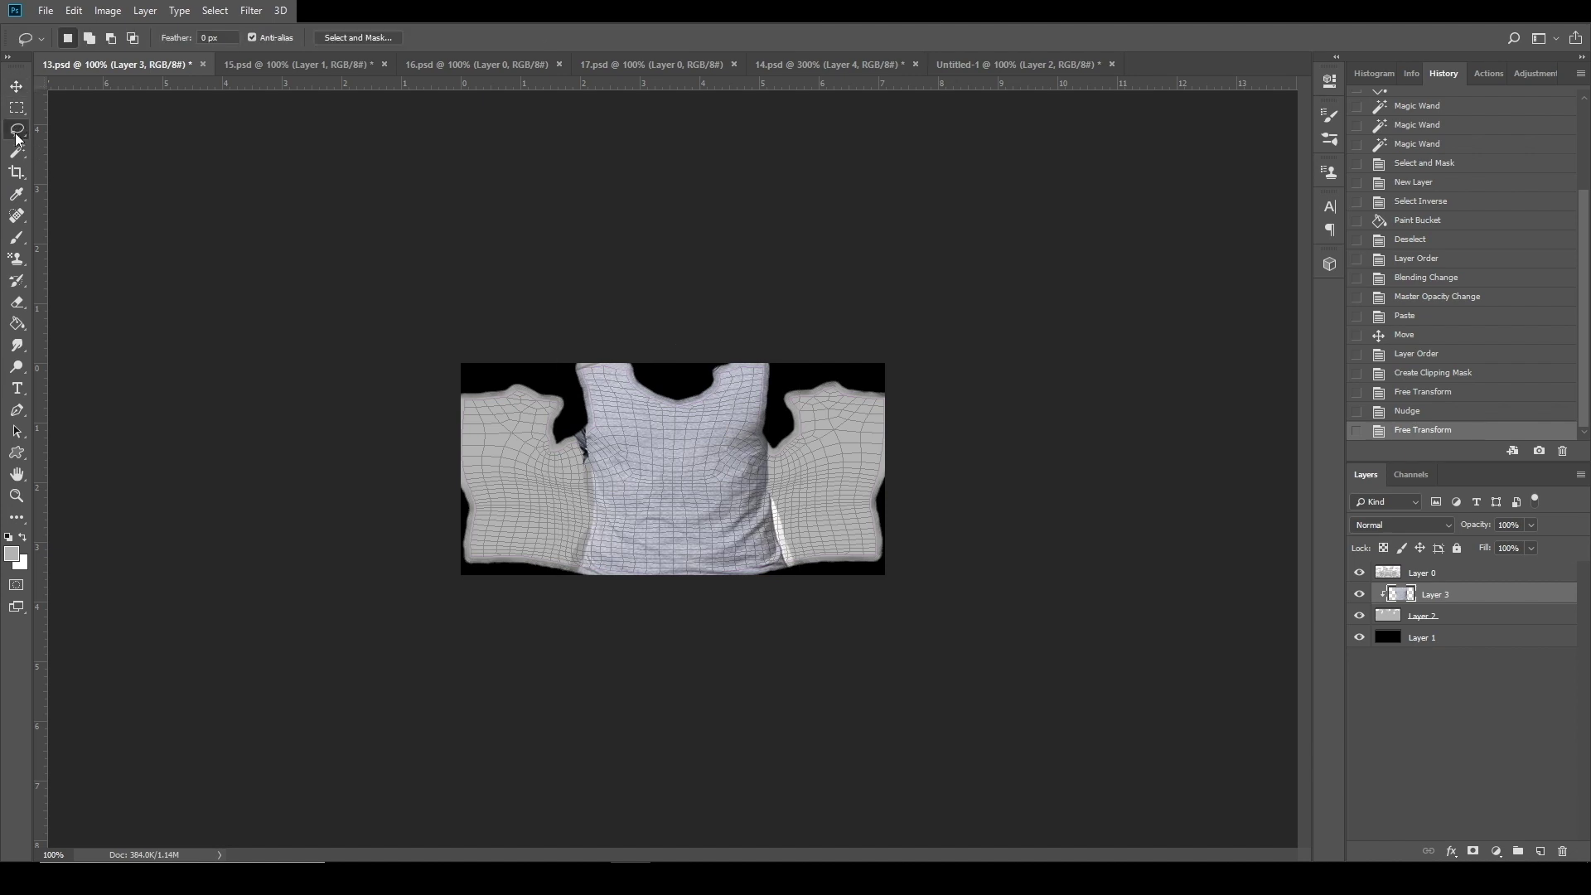
{"action": "left_click", "coordinate": [1359, 573]}
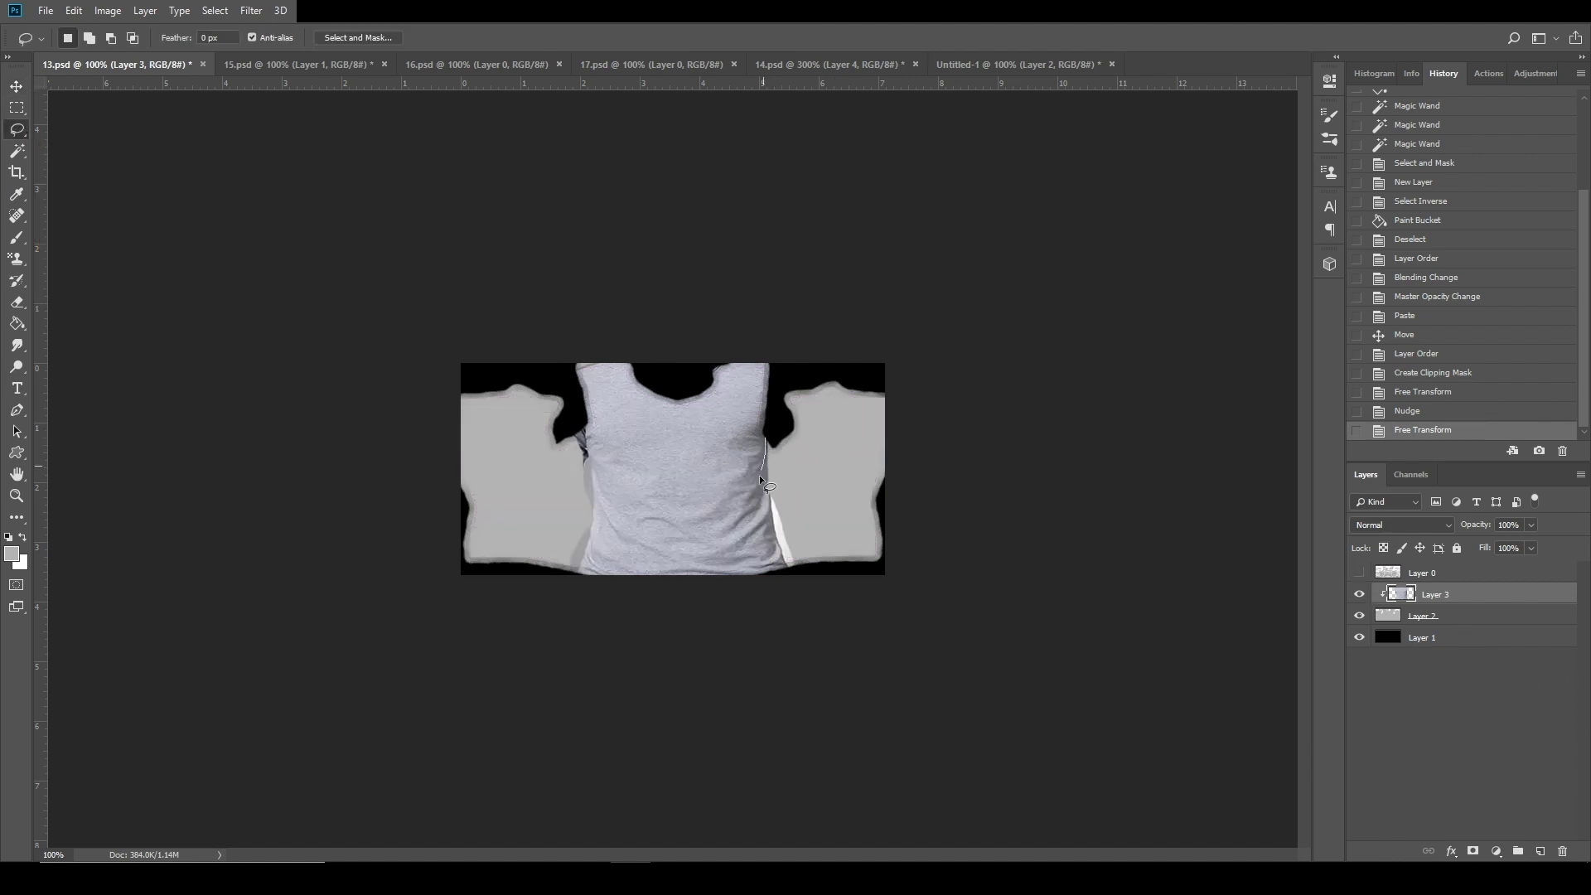
{"action": "mouse_move", "coordinate": [941, 421]}
{"action": "left_mouse_down"}
{"action": "mouse_move", "coordinate": [844, 362]}
{"action": "mouse_move", "coordinate": [792, 382]}
{"action": "mouse_move", "coordinate": [767, 441]}
{"action": "mouse_move", "coordinate": [795, 418]}
{"action": "left_mouse_up"}
{"action": "key", "text": "shift"}
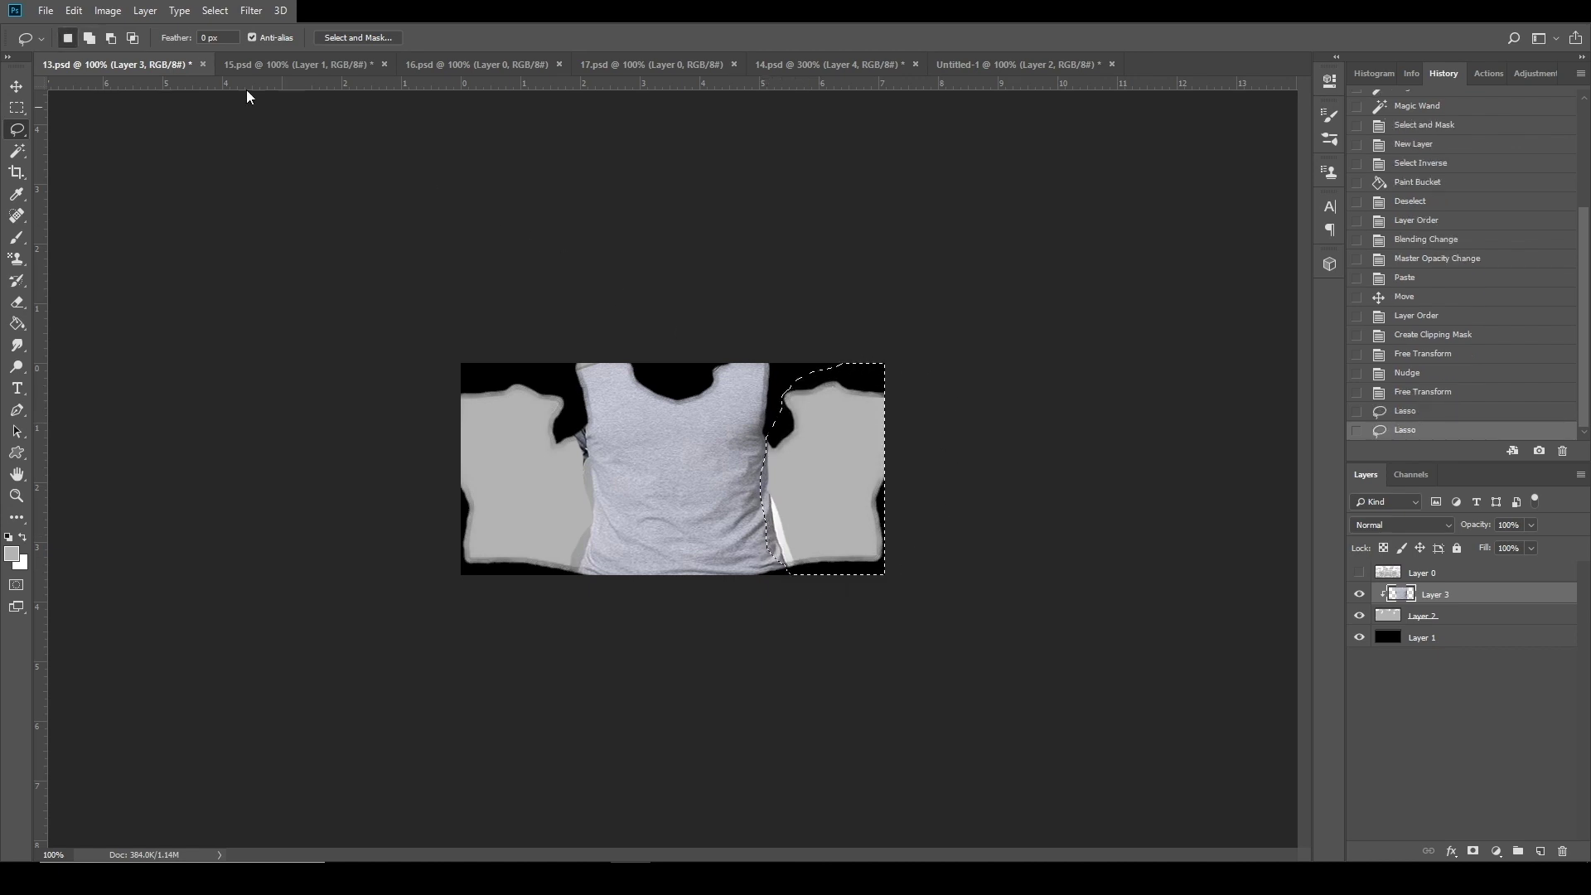
{"action": "left_click", "coordinate": [74, 10]}
{"action": "left_click", "coordinate": [190, 270]}
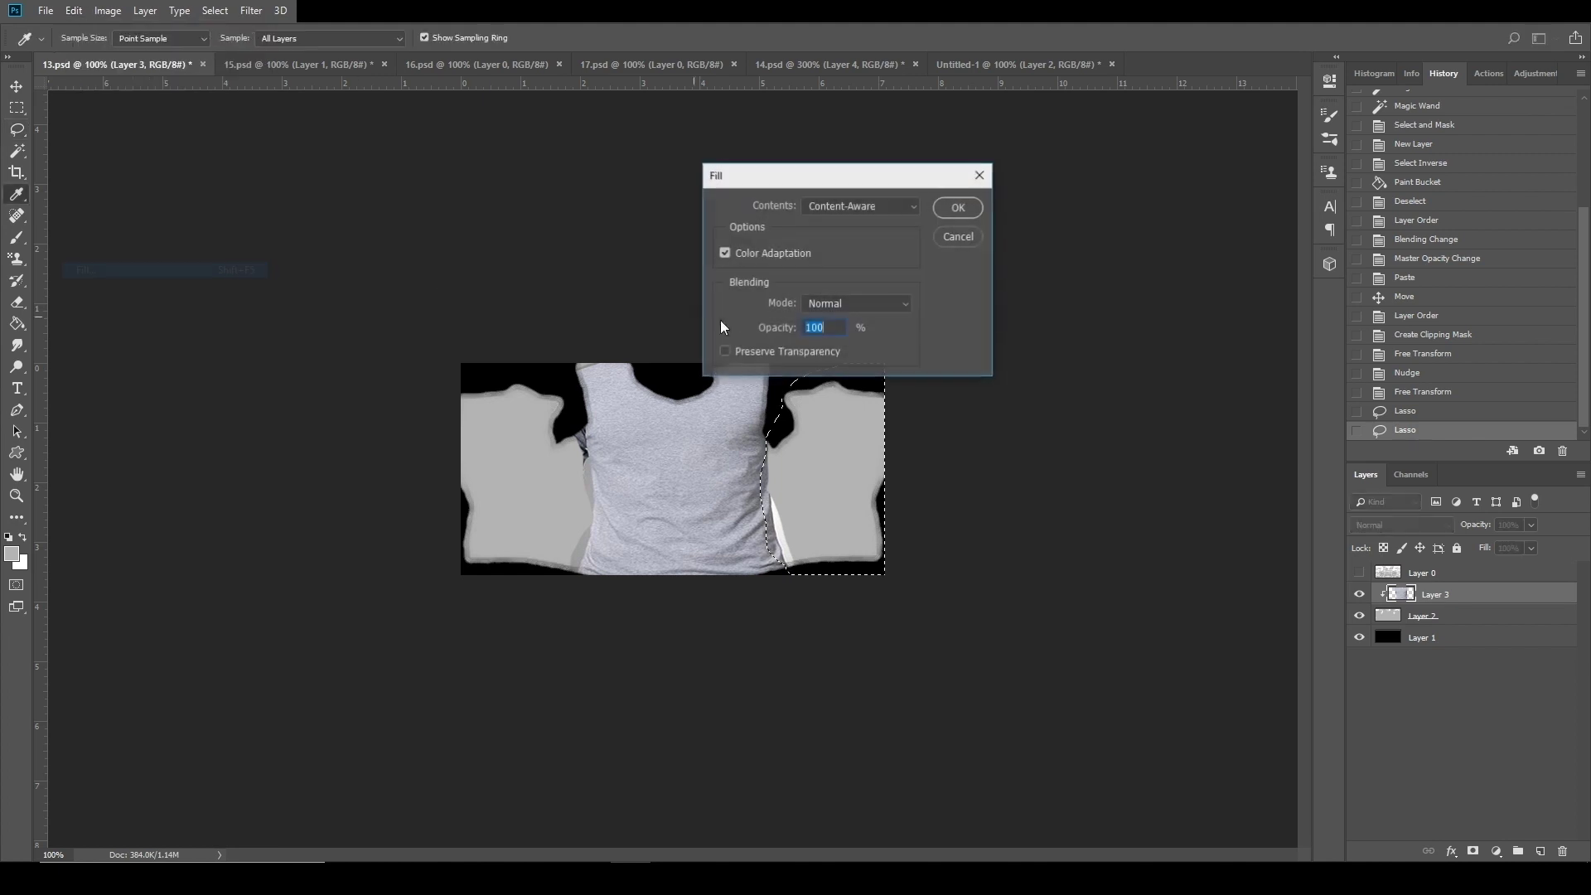
{"action": "left_click", "coordinate": [850, 207]}
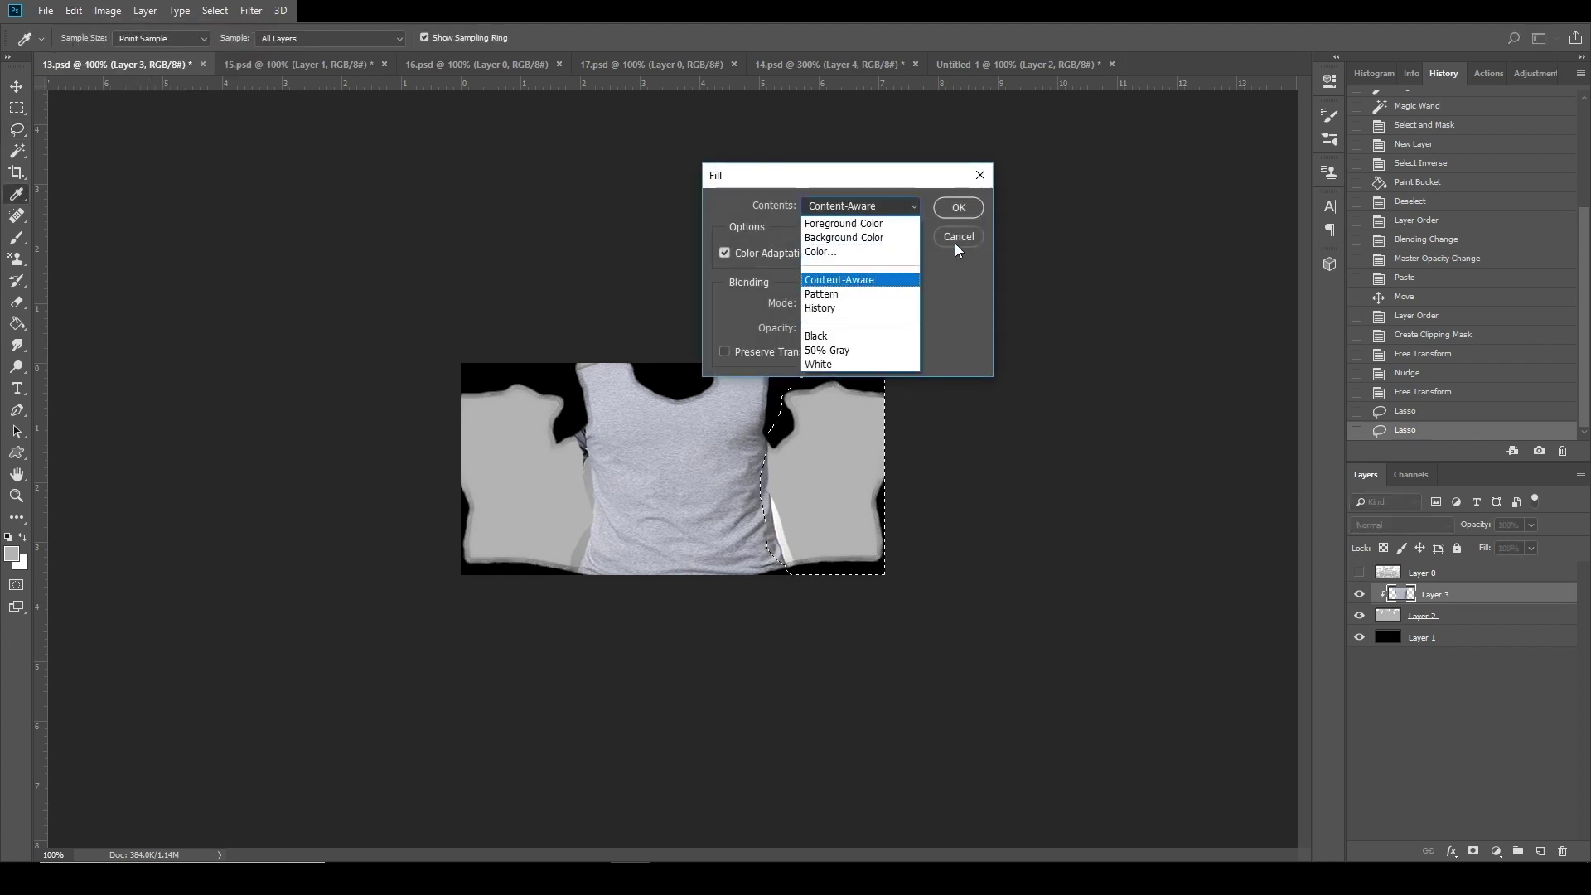
{"action": "left_click", "coordinate": [954, 215]}
{"action": "left_click", "coordinate": [957, 214]}
{"action": "right_click", "coordinate": [848, 450]}
{"action": "left_click", "coordinate": [879, 462]}
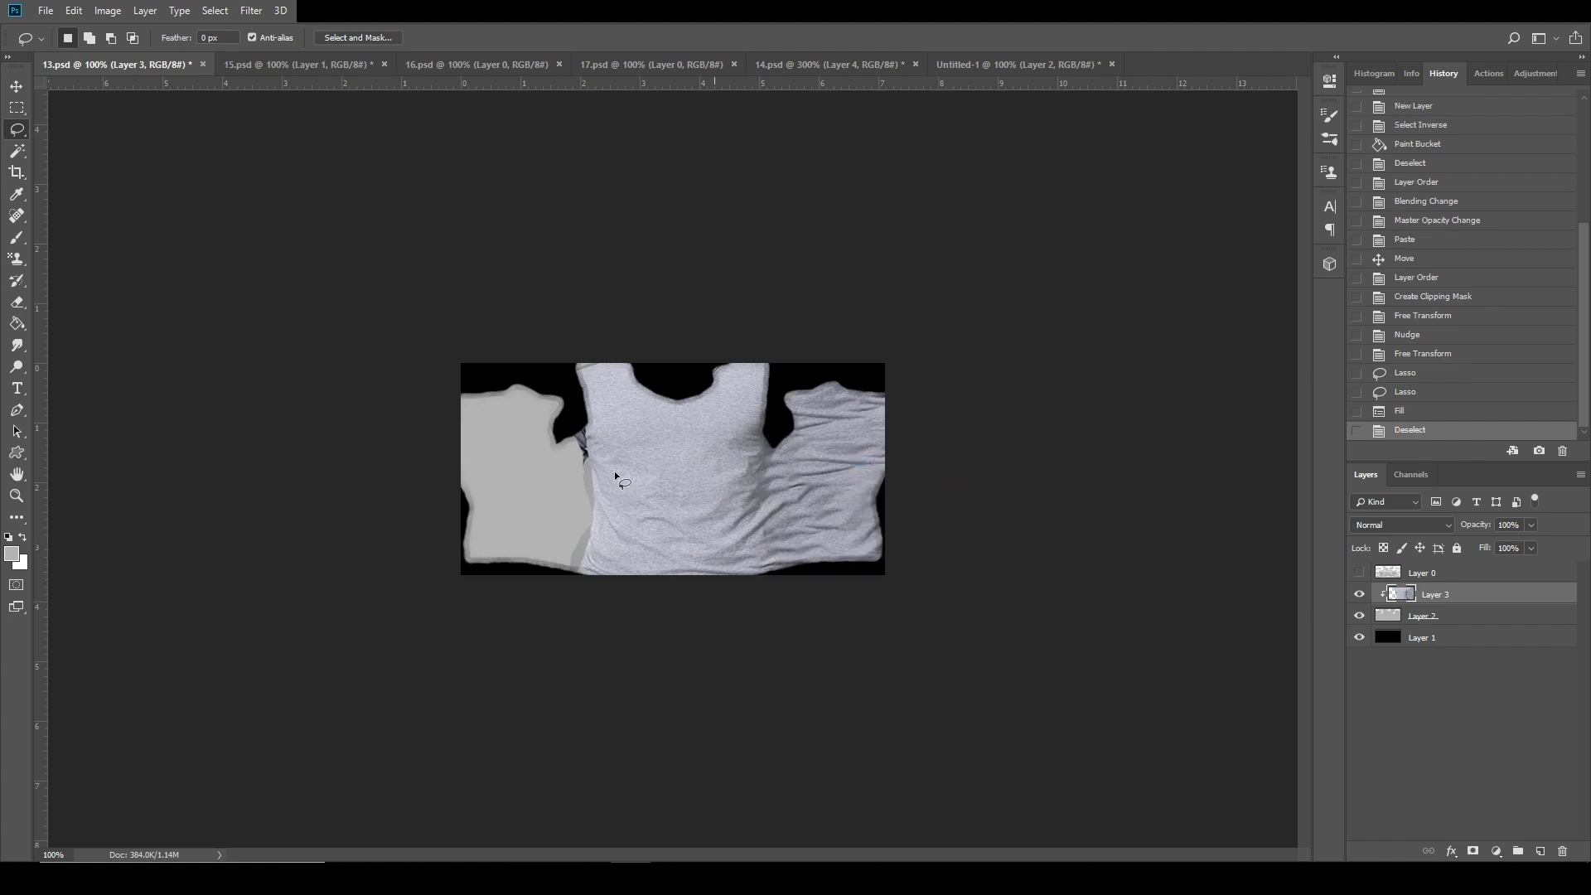
Blend the seam between the shirt front and the filled right side using the Spot Healing Brush at 15 px.
{"action": "left_click", "coordinate": [17, 215]}
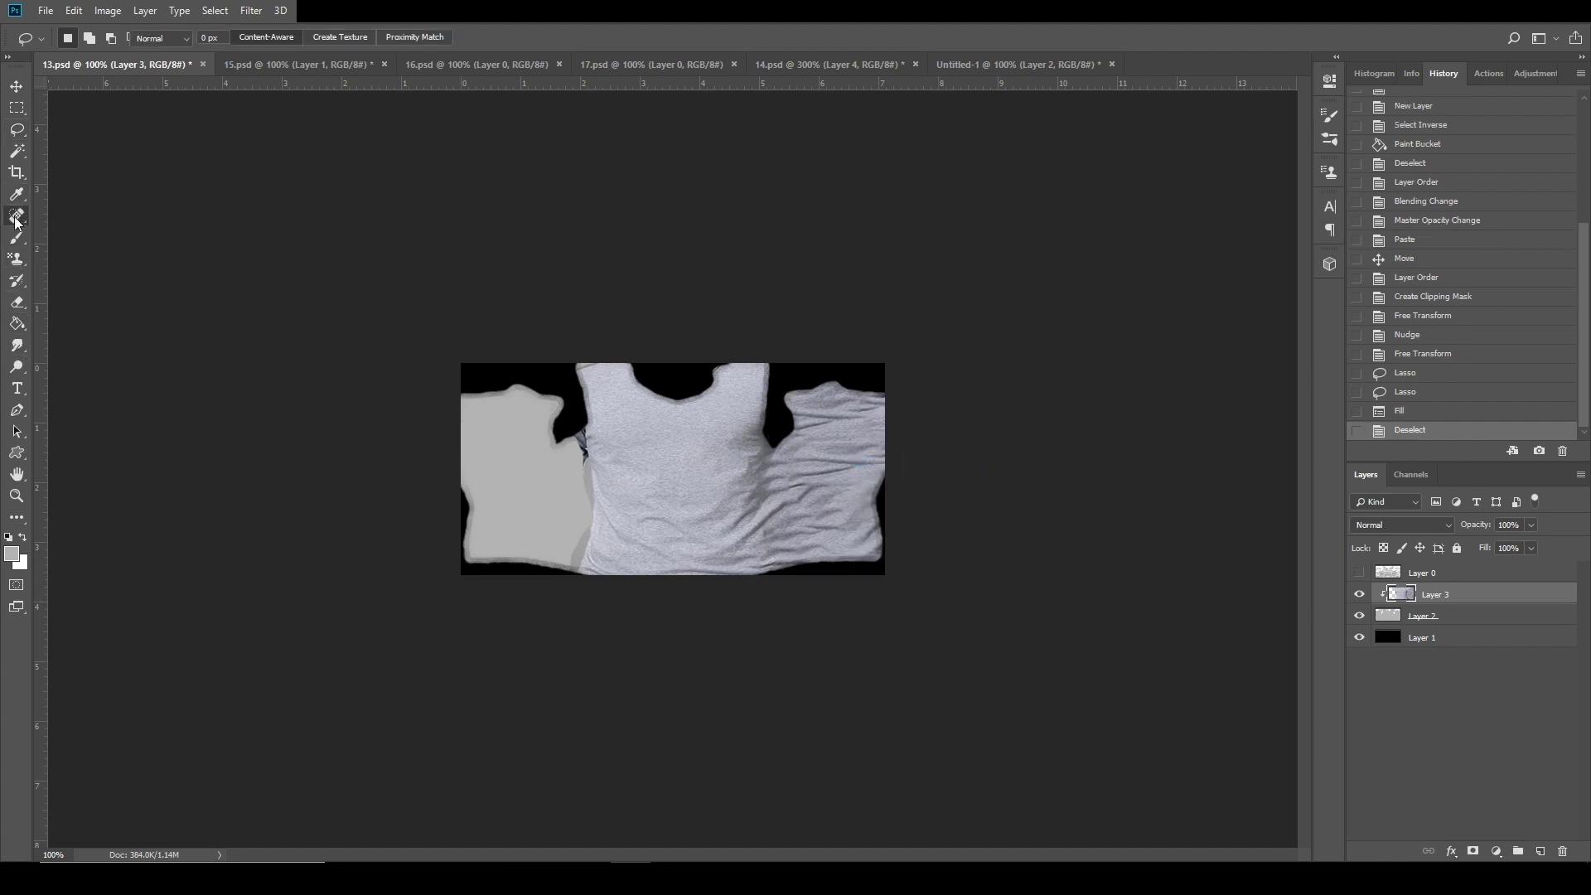
{"action": "left_click", "coordinate": [77, 34]}
{"action": "left_click_drag", "start_coordinate": [54, 84], "coordinate": [38, 86]}
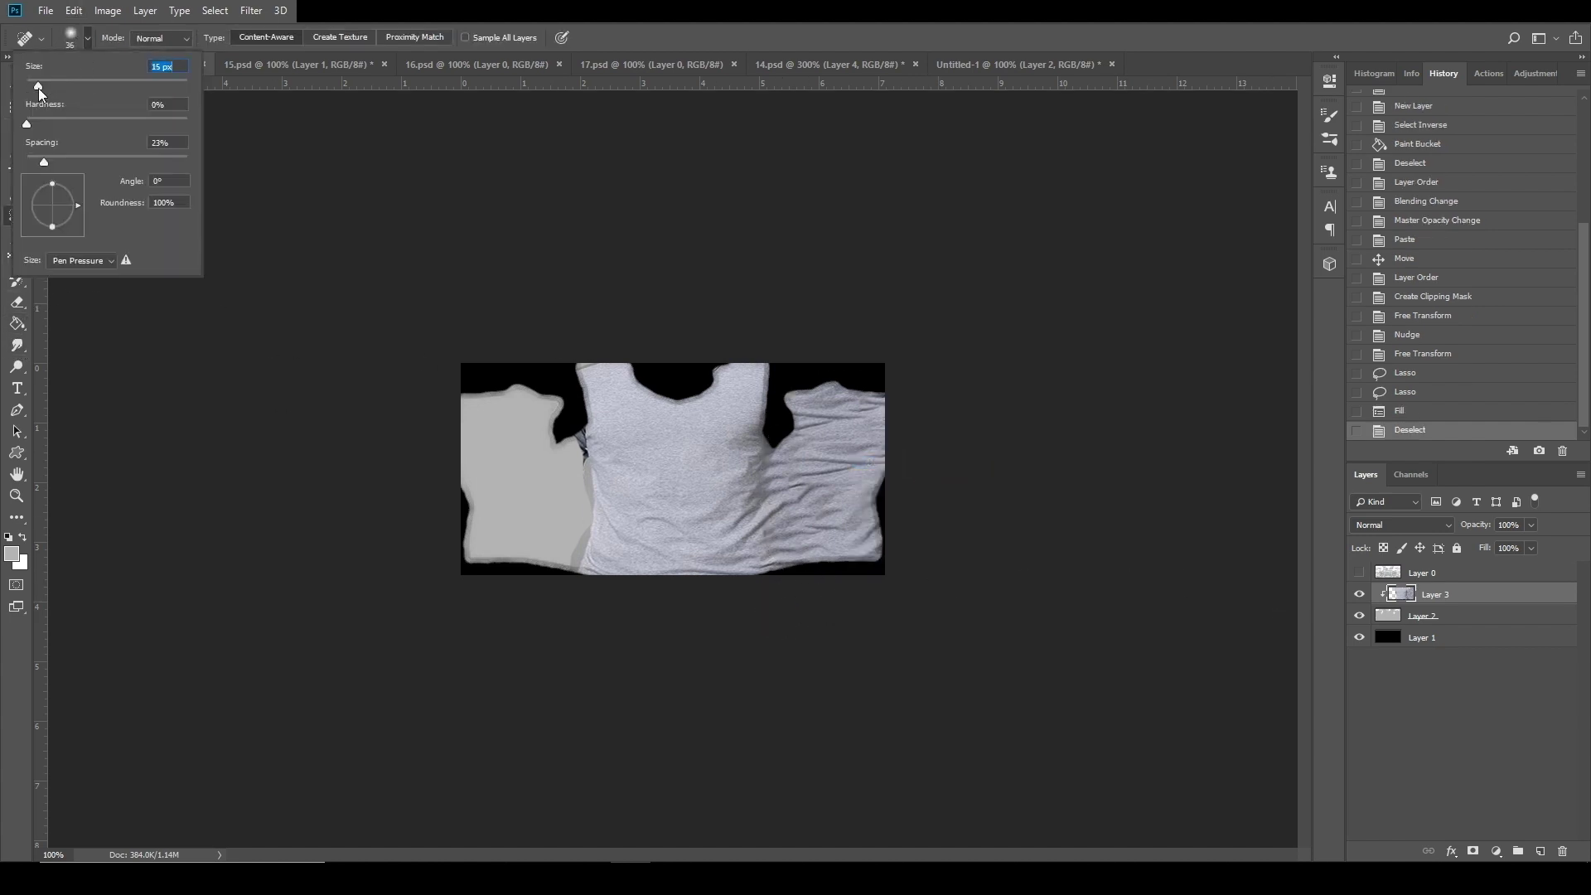
{"action": "left_click", "coordinate": [759, 504]}
{"action": "left_click", "coordinate": [761, 478]}
{"action": "left_click", "coordinate": [765, 462]}
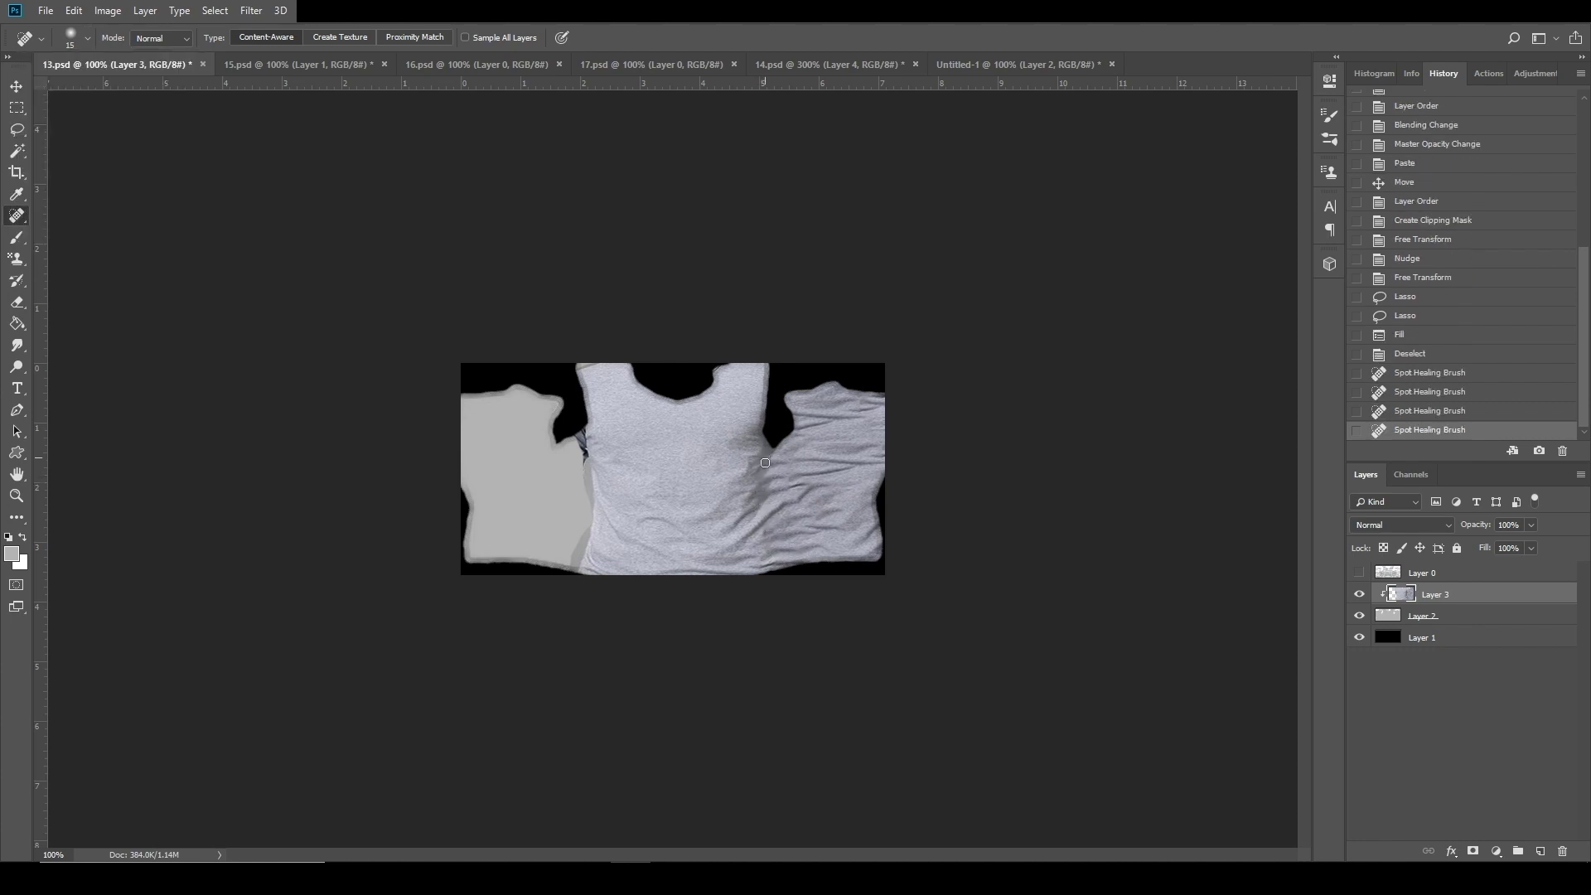
{"action": "left_click", "coordinate": [769, 541]}
{"action": "left_click", "coordinate": [765, 529]}
{"action": "left_click", "coordinate": [765, 530]}
{"action": "left_click", "coordinate": [763, 532]}
{"action": "left_click", "coordinate": [764, 528]}
{"action": "left_click", "coordinate": [766, 542]}
{"action": "left_click", "coordinate": [767, 556]}
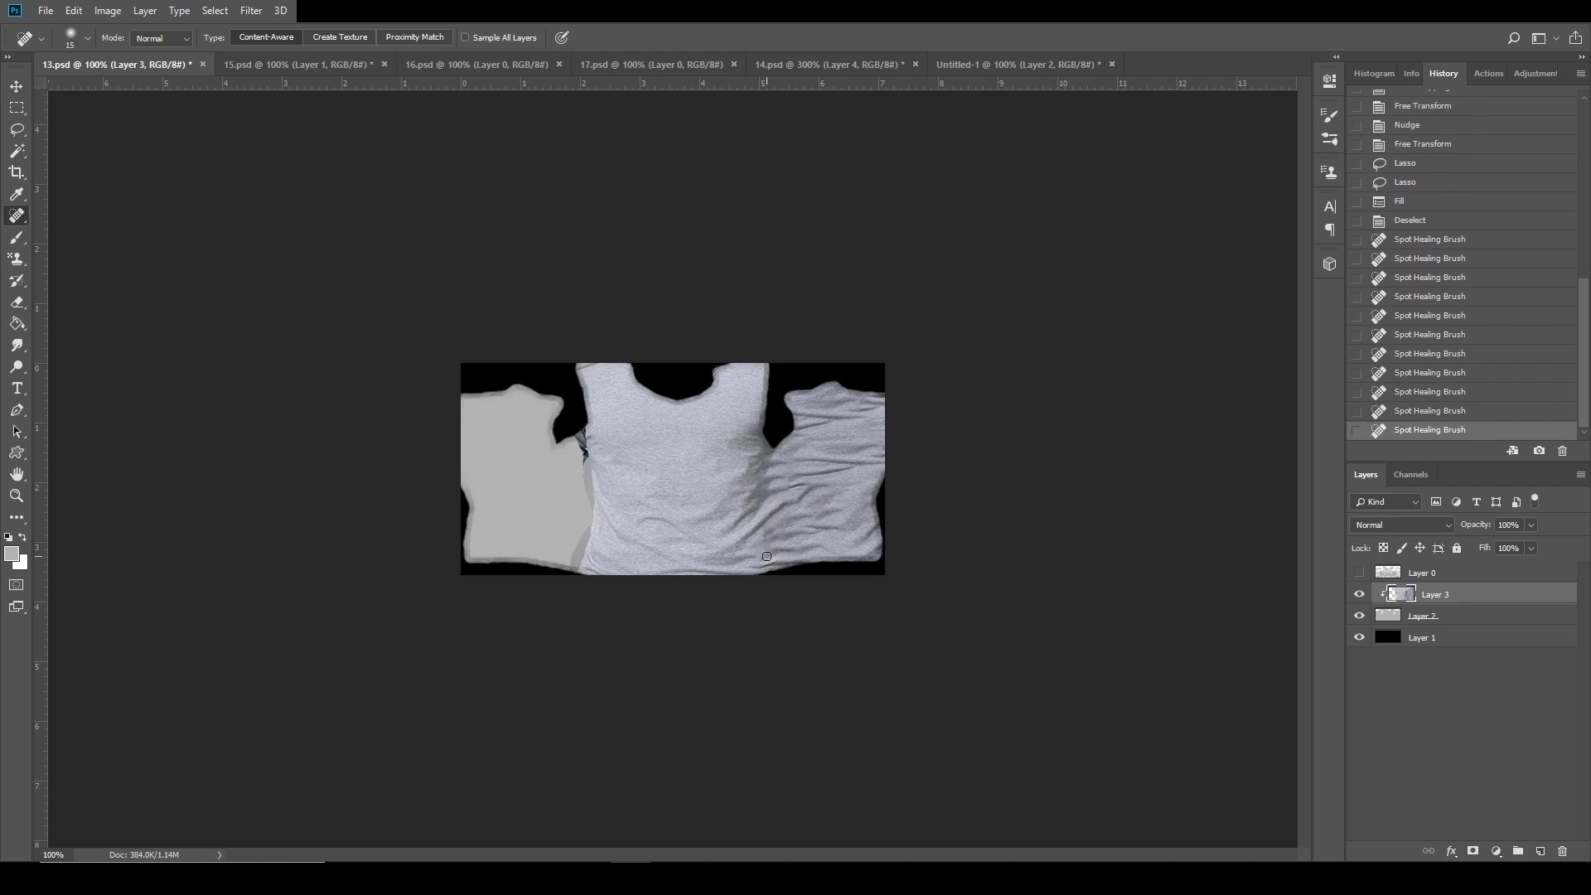
{"action": "left_click", "coordinate": [779, 562]}
Lasso the wrinkled fabric on the template's right side and paste a copy of it onto a new layer.
{"action": "key", "text": "l"}
{"action": "left_click_drag", "start_coordinate": [830, 369], "coordinate": [836, 370]}
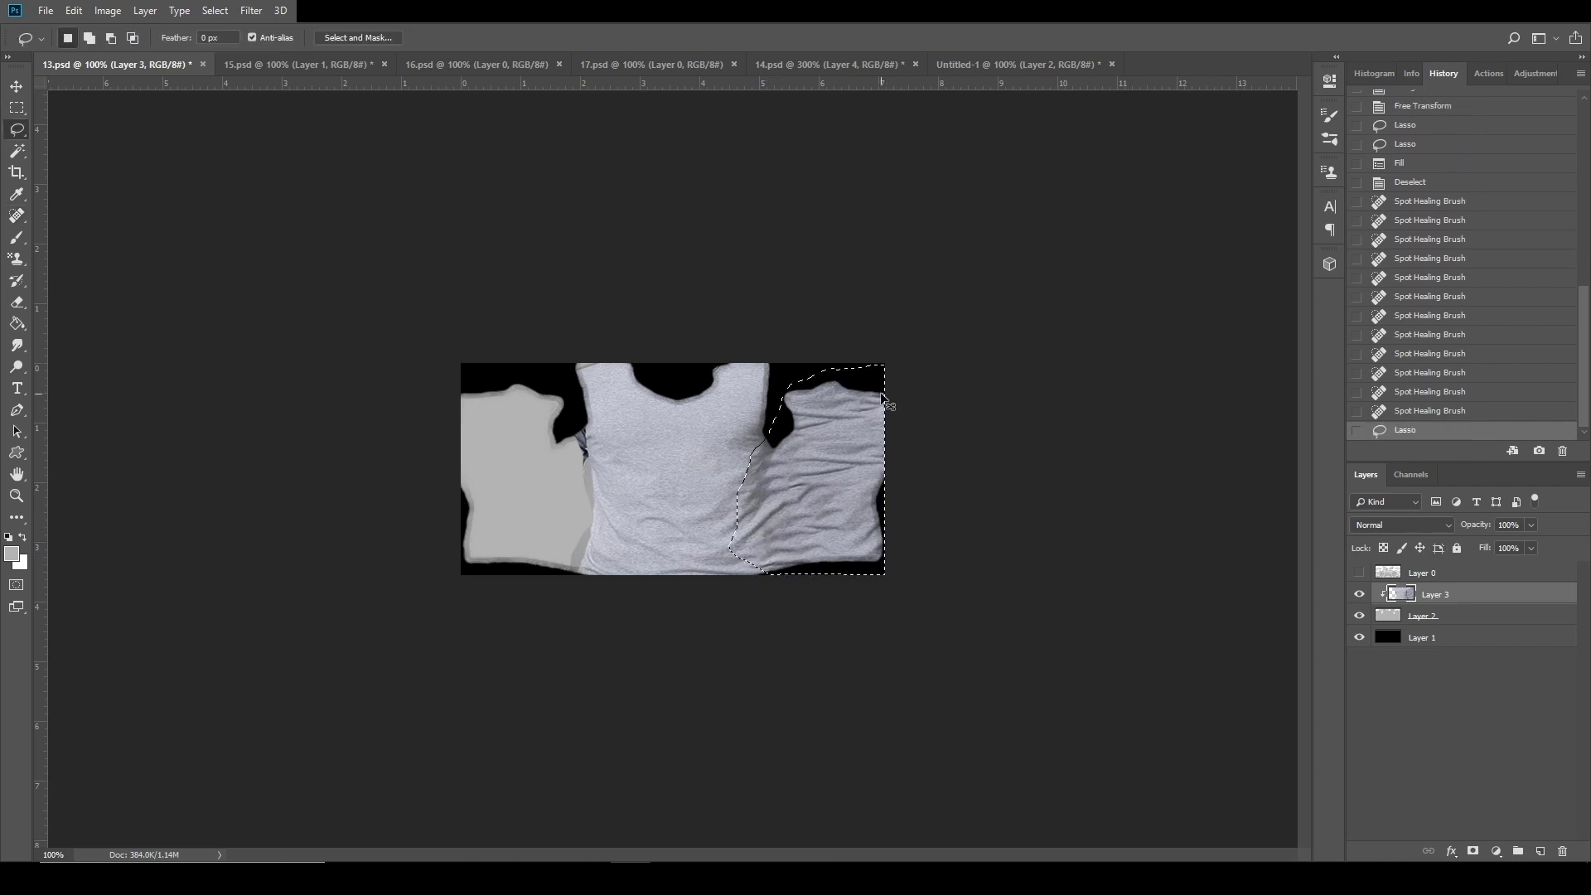
{"action": "key", "text": "ctrl+v"}
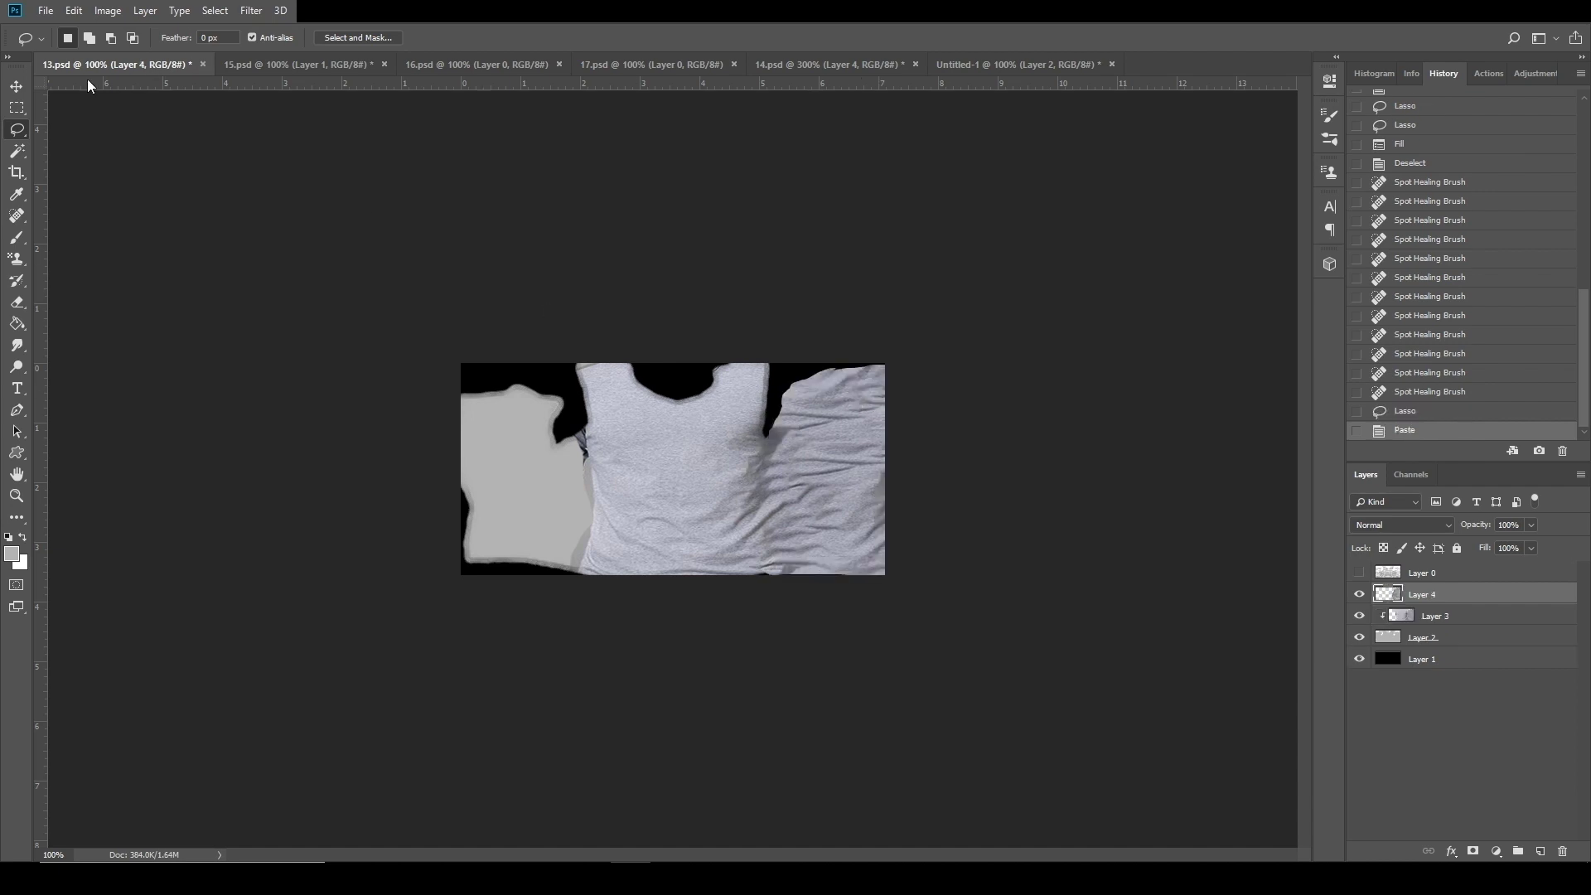
Flip the copied fabric horizontally, move it over the template's left side and clip it to the gray layer.
{"action": "left_click", "coordinate": [16, 86]}
{"action": "key", "text": "ctrl+t"}
{"action": "right_click", "coordinate": [841, 424]}
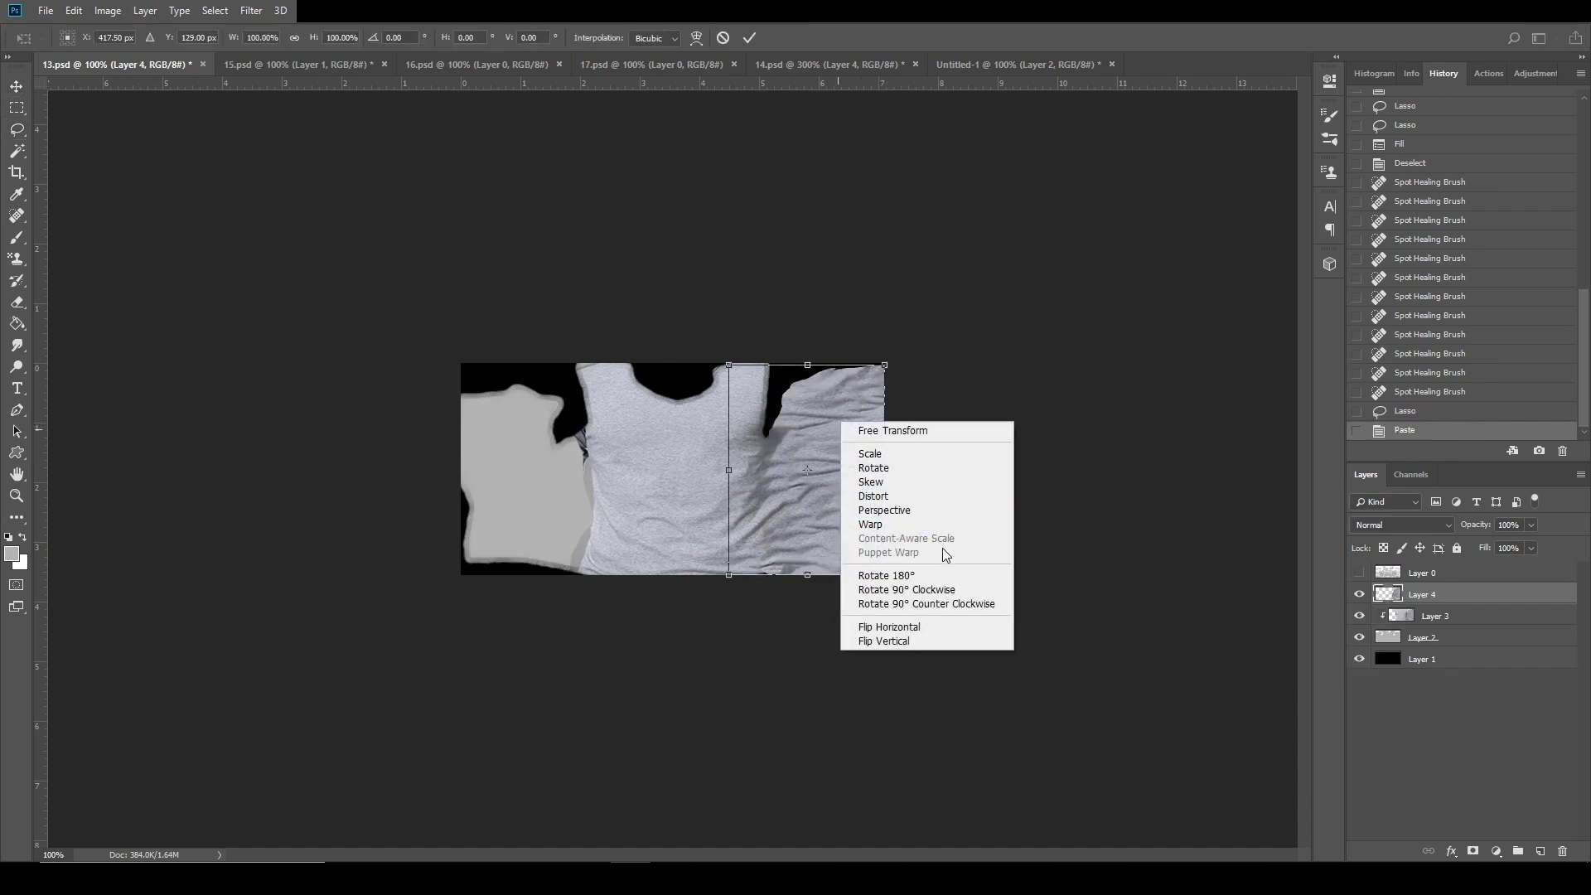
{"action": "left_click", "coordinate": [887, 627]}
{"action": "left_click_drag", "start_coordinate": [847, 486], "coordinate": [618, 501]}
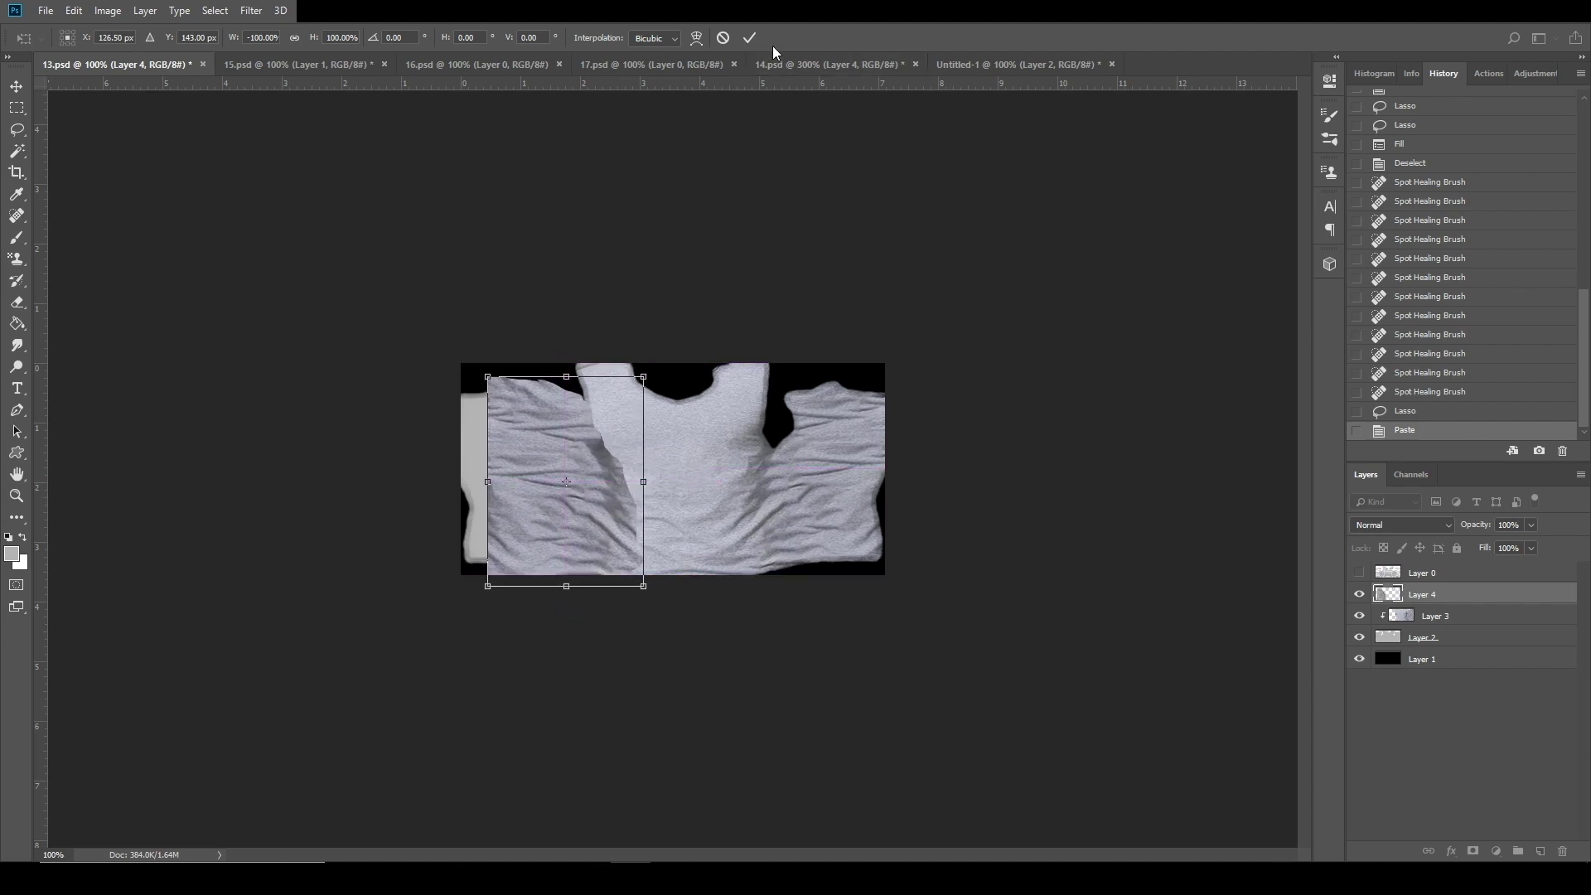
{"action": "left_click", "coordinate": [751, 36]}
{"action": "left_click_drag", "start_coordinate": [552, 500], "coordinate": [546, 494]}
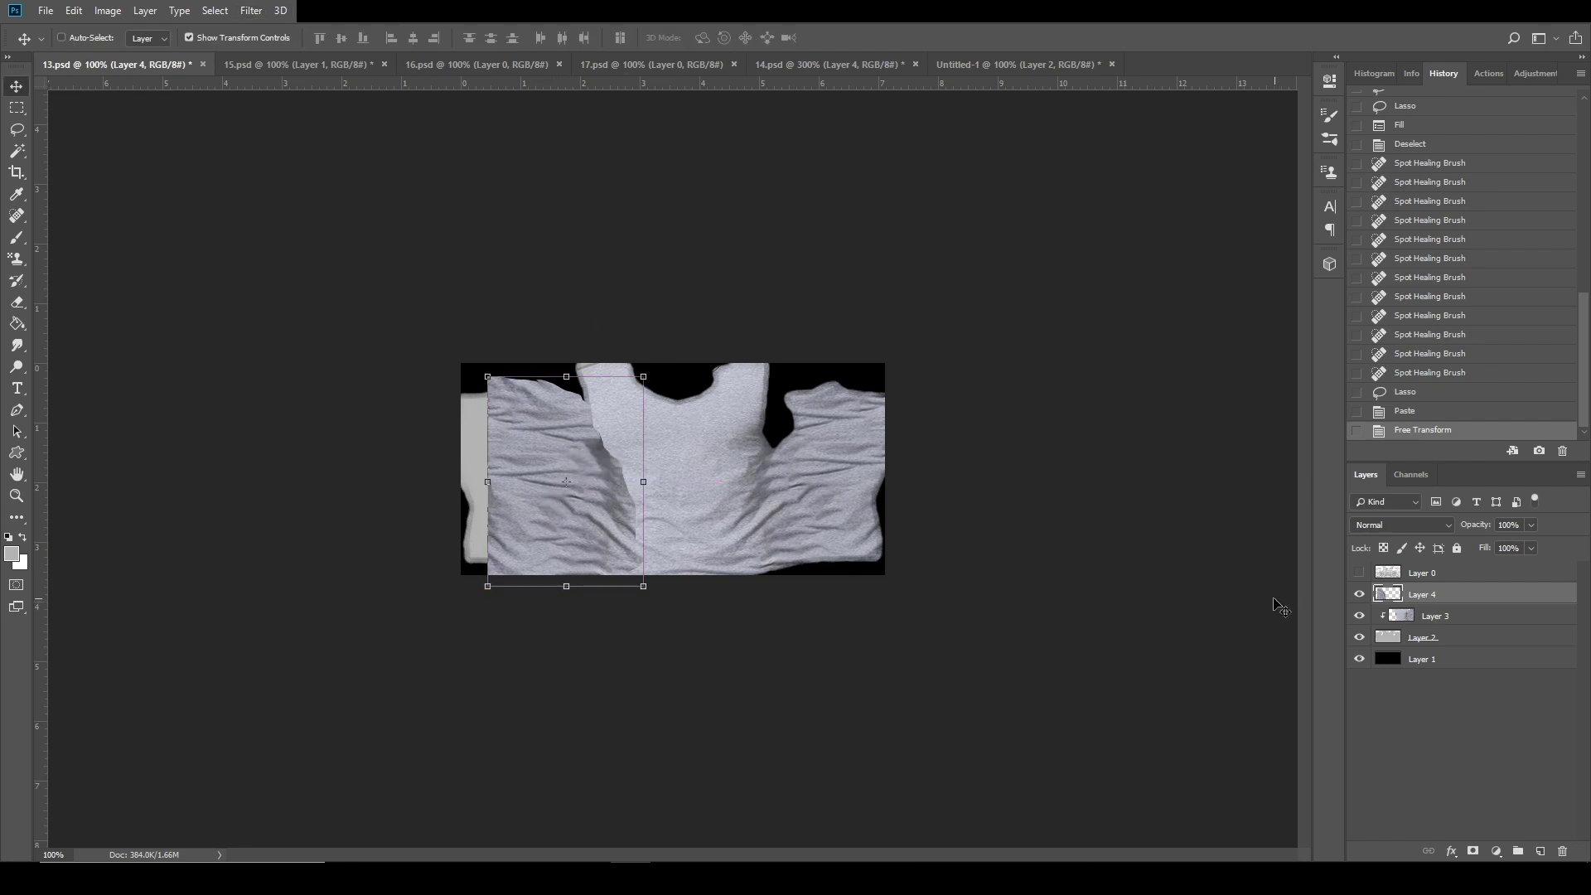
{"action": "key", "text": "ctrl+alt+g"}
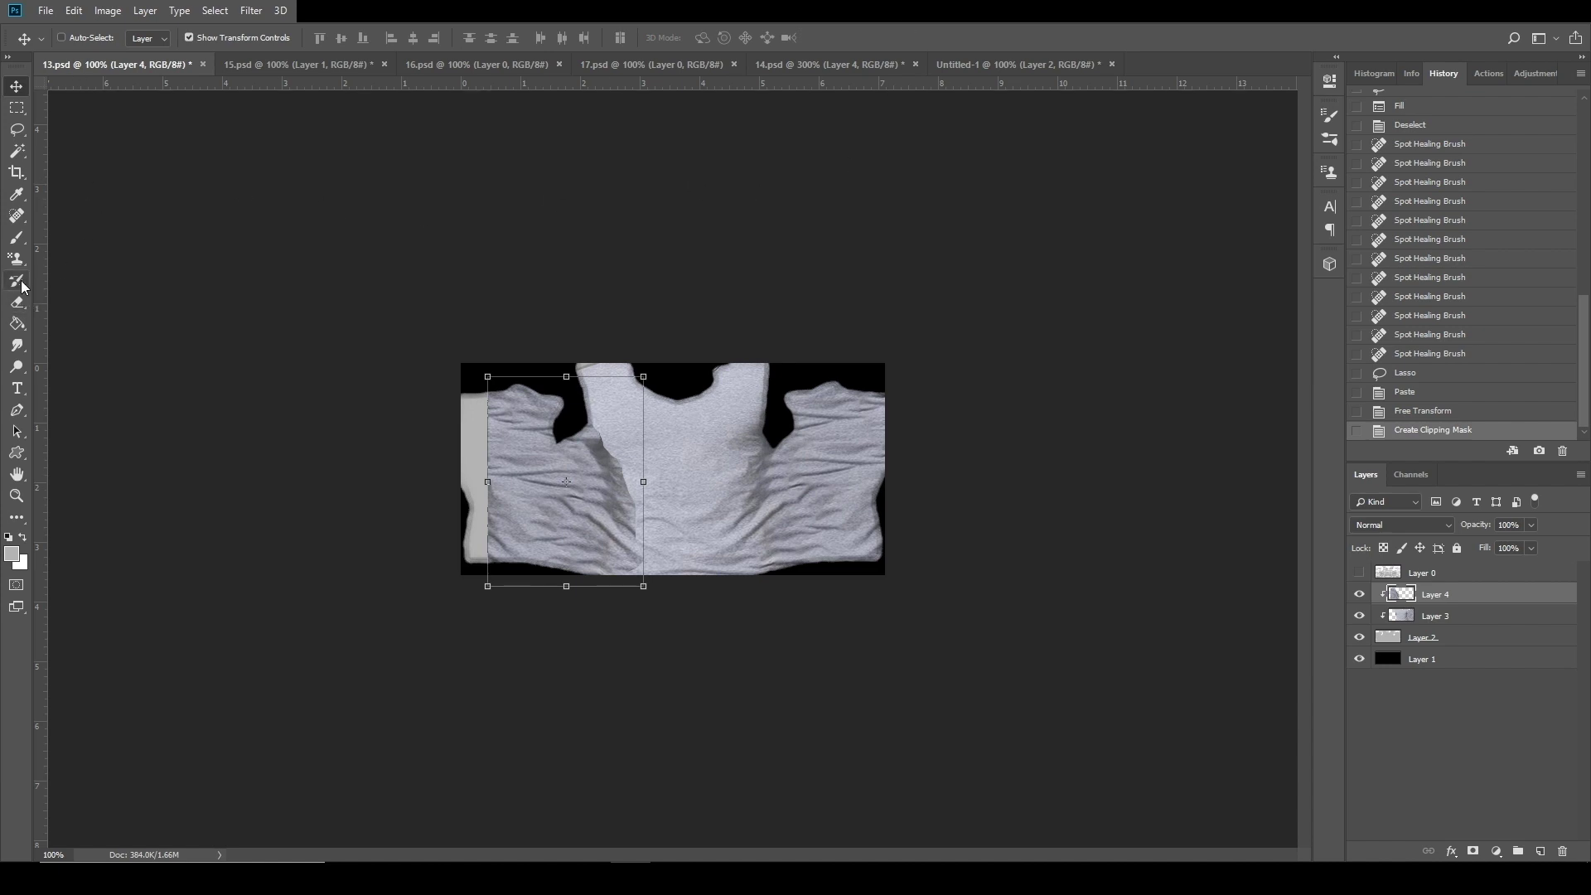
Try to blend the seam left of the shirt front using the Spot Healing Brush at 110 px.
{"action": "left_click", "coordinate": [17, 216]}
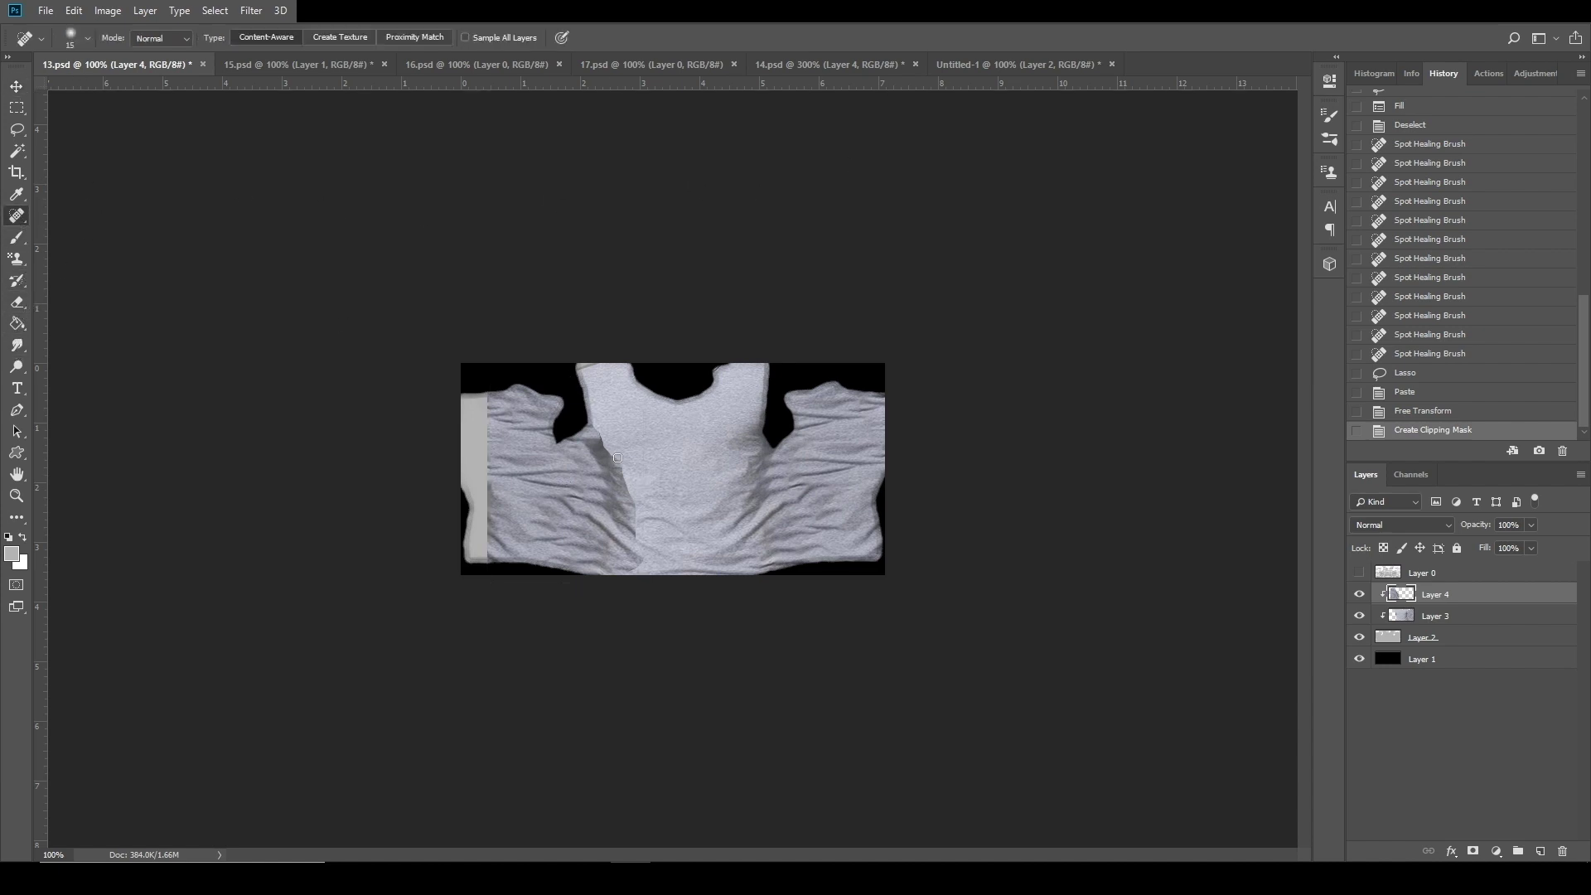
{"action": "left_click", "coordinate": [88, 38]}
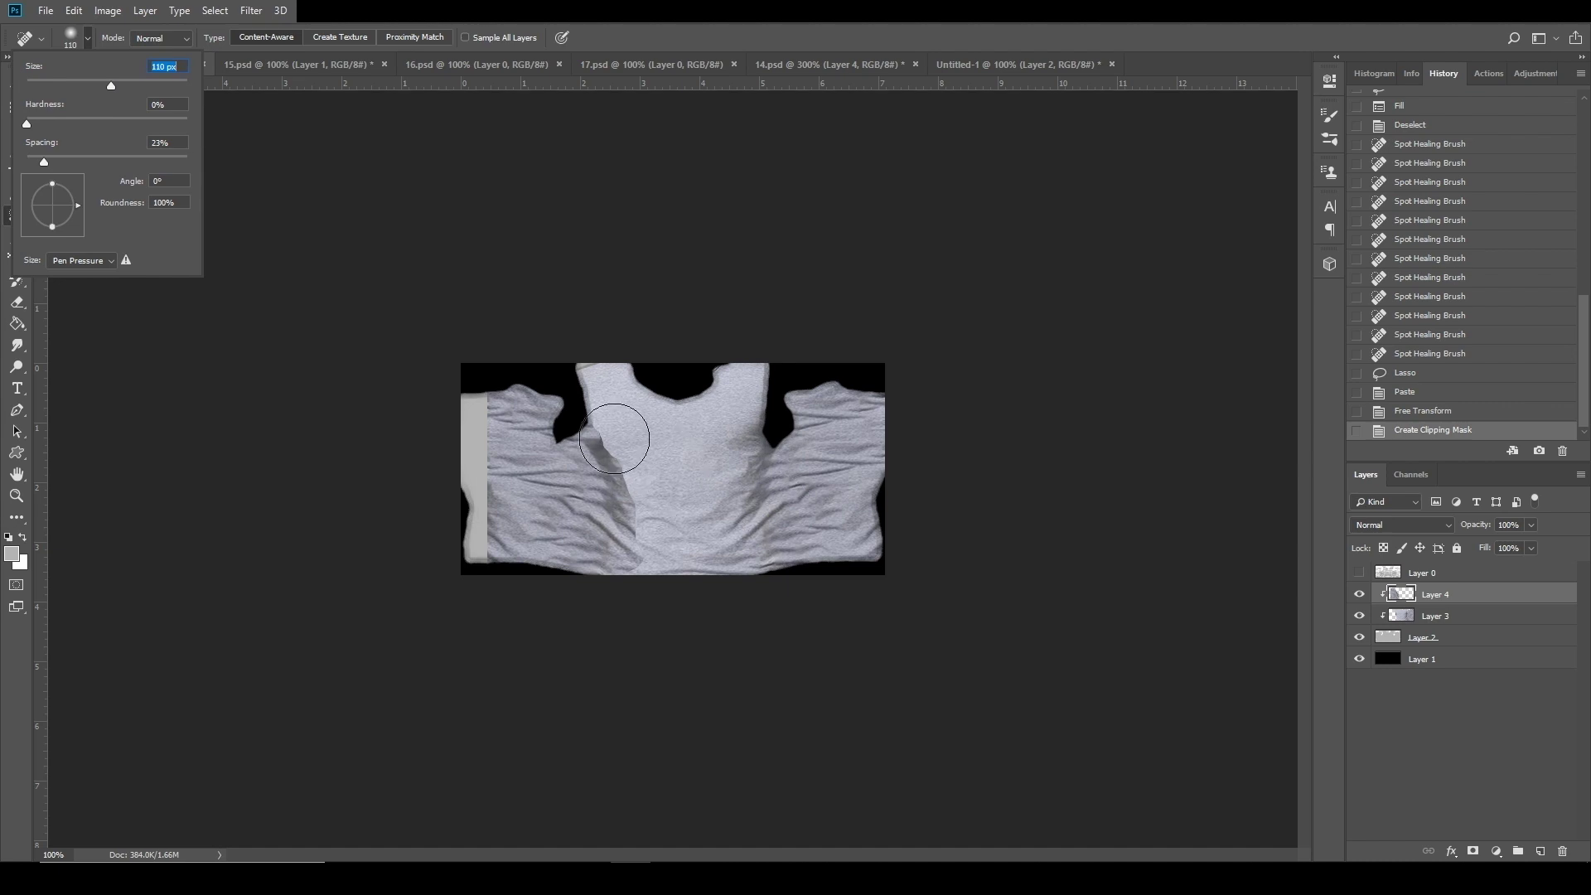
{"action": "left_click_drag", "start_coordinate": [615, 427], "coordinate": [642, 443]}
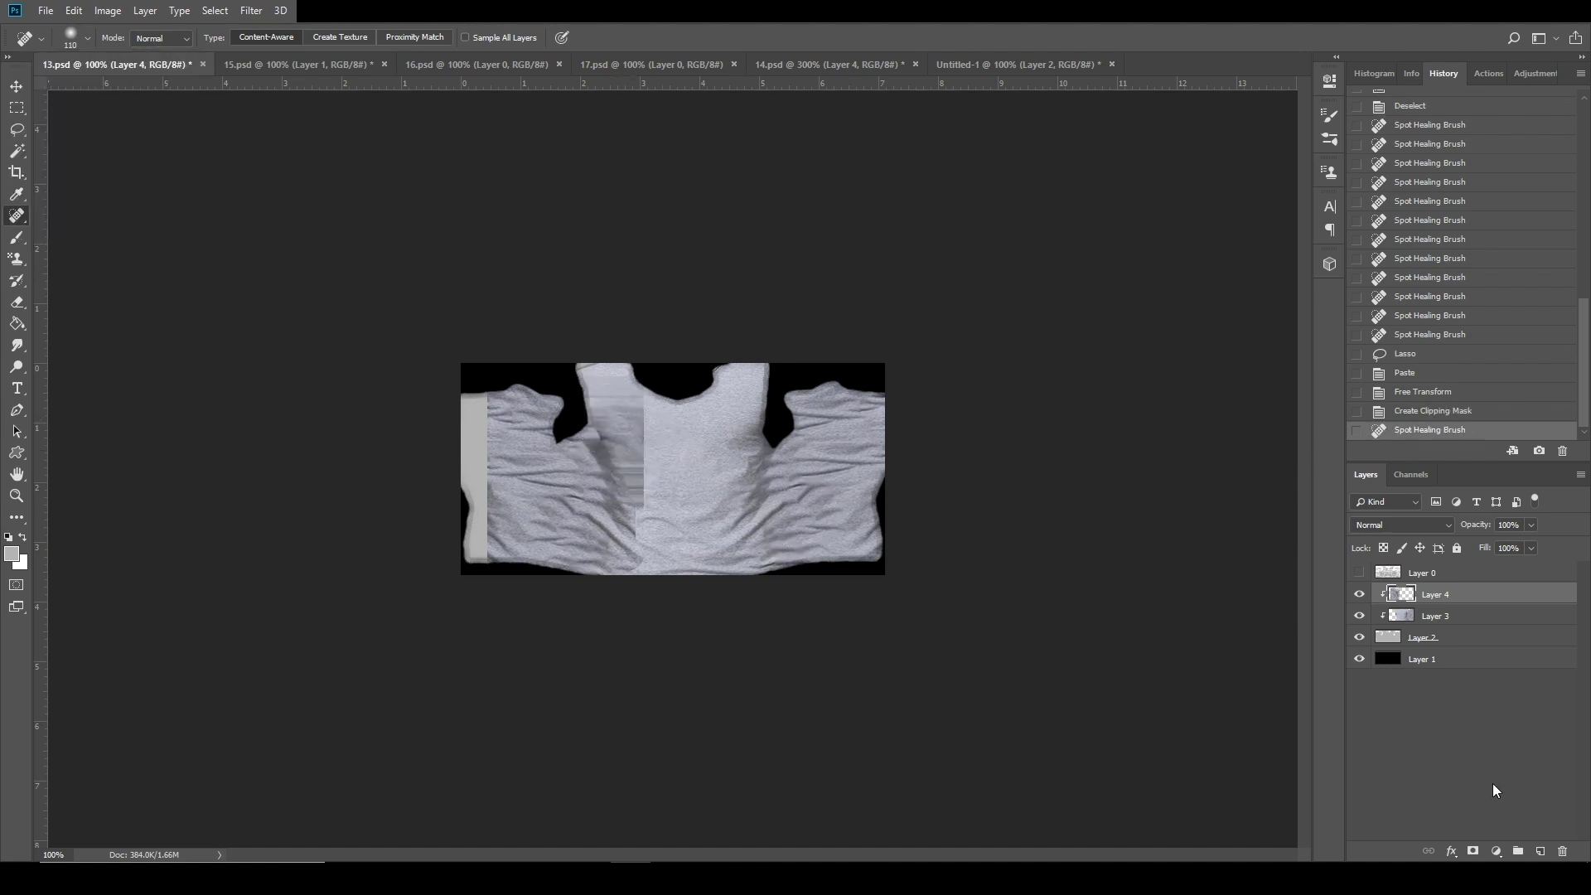
{"action": "key", "text": "ctrl+z"}
Merge the flipped fabric layer with the fabric layer beneath it, keeping the result clipped to the gray template layer.
{"action": "key", "text": "ctrl+alt+g"}
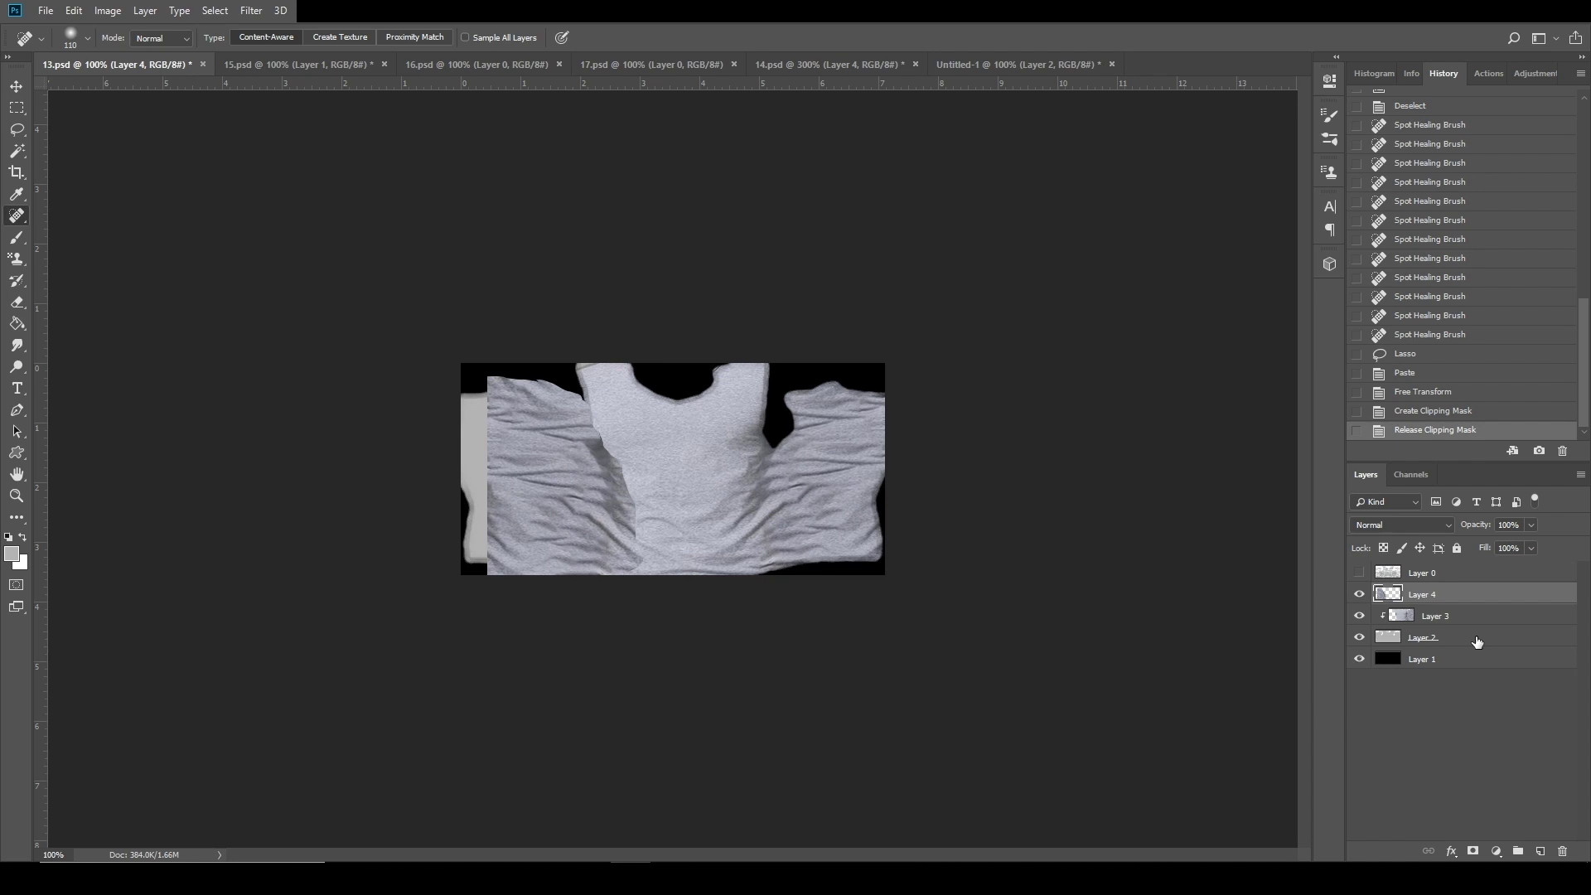
{"action": "left_click", "coordinate": [1474, 615], "text": "ctrl"}
{"action": "right_click", "coordinate": [1472, 615]}
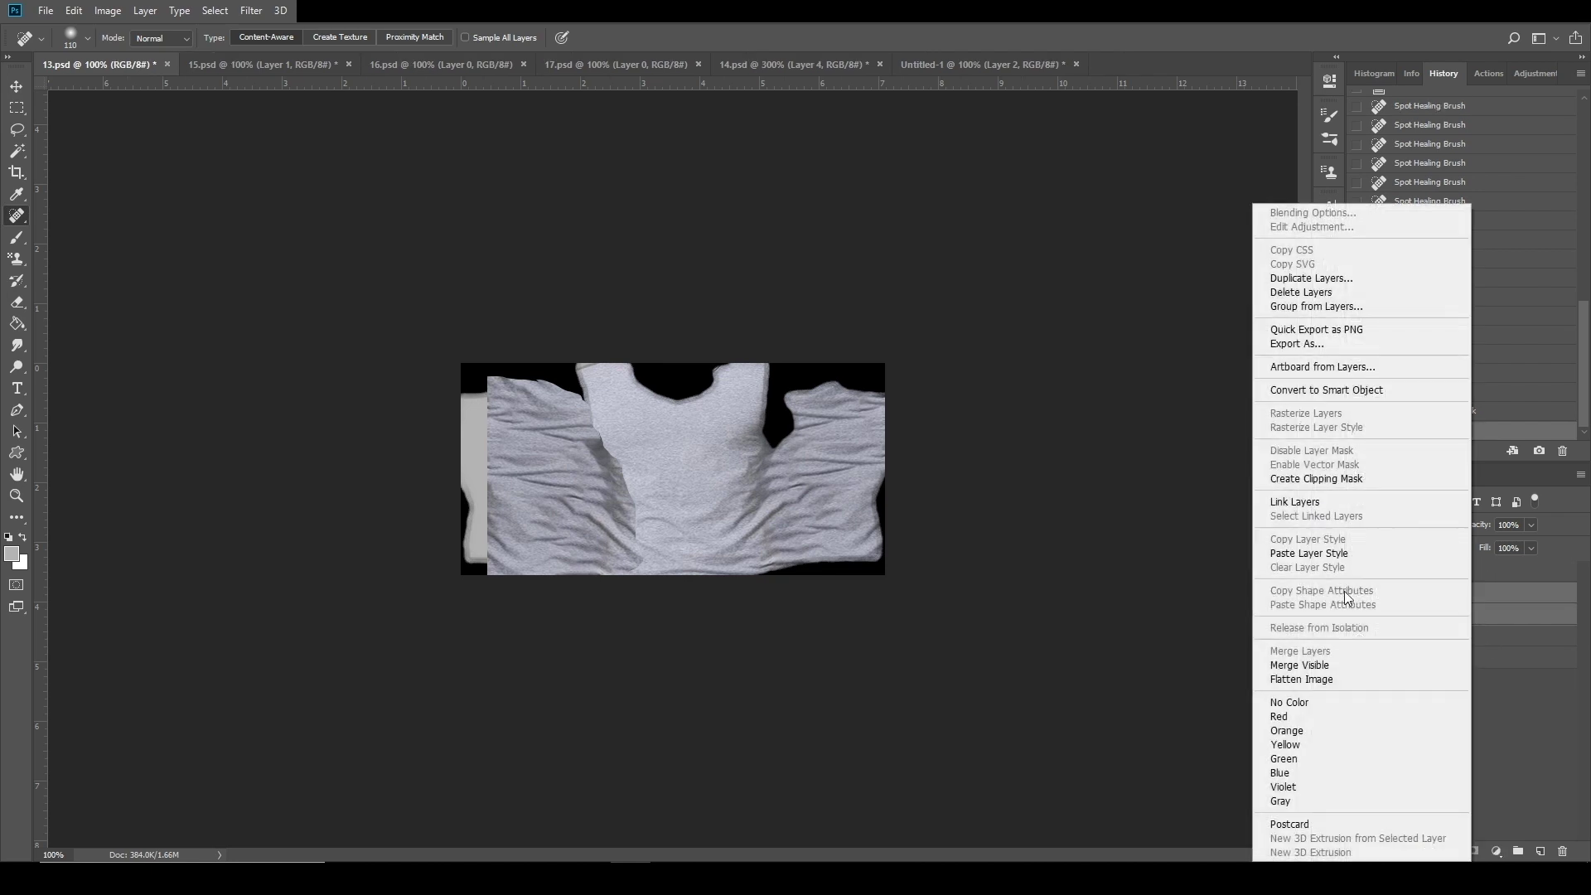
{"action": "left_click", "coordinate": [1320, 665]}
{"action": "key", "text": "ctrl+z"}
{"action": "right_click", "coordinate": [1459, 597]}
{"action": "key", "text": "Escape"}
{"action": "left_click", "coordinate": [1490, 598]}
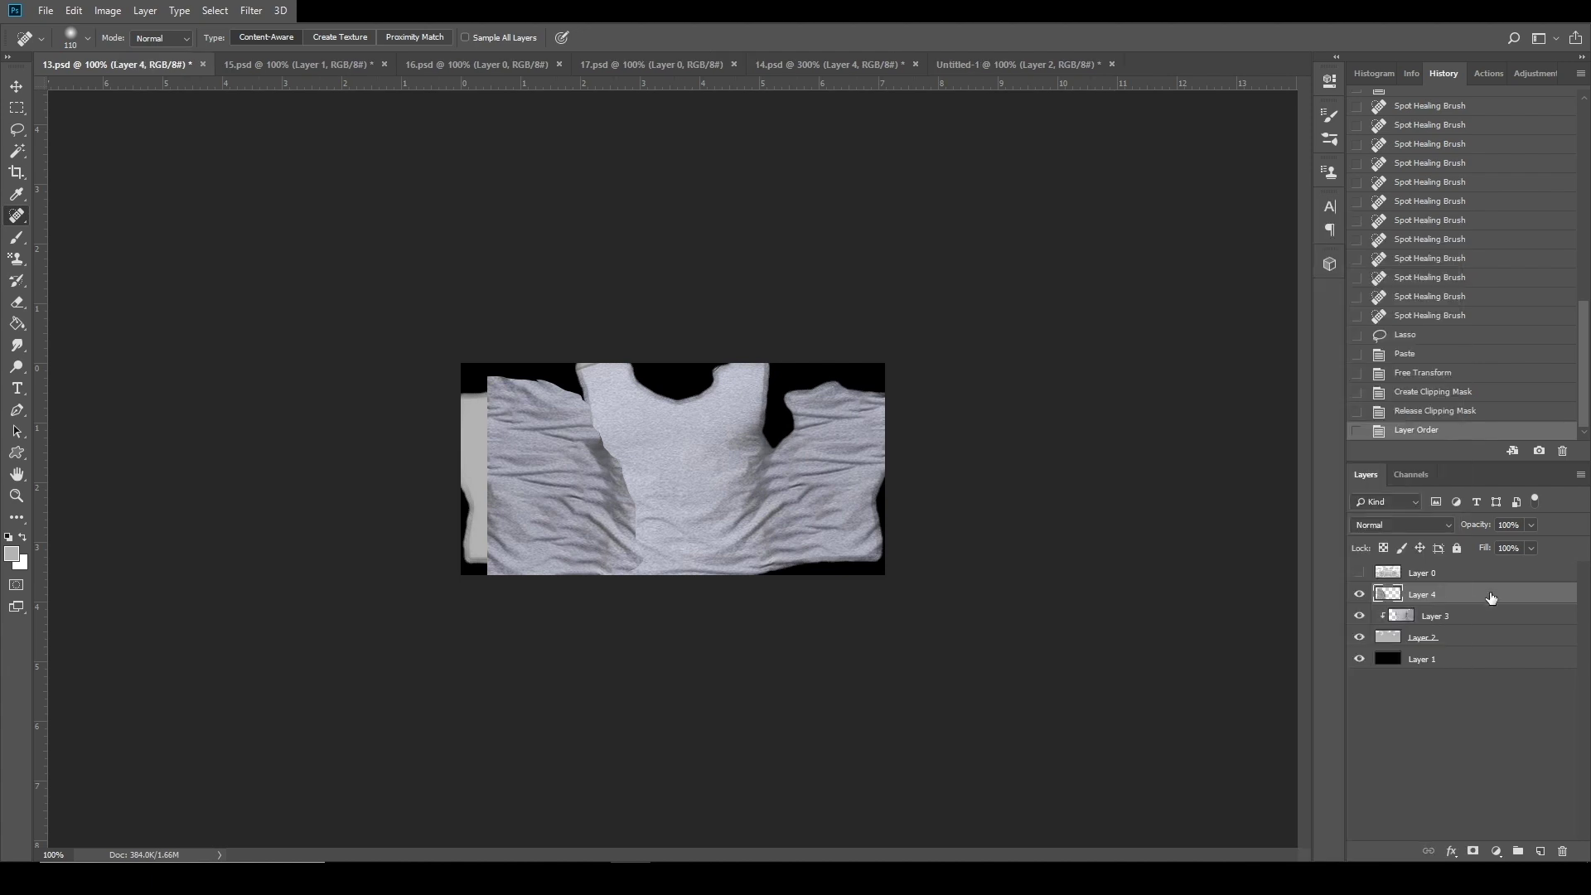
{"action": "key", "text": "ctrl+alt+g"}
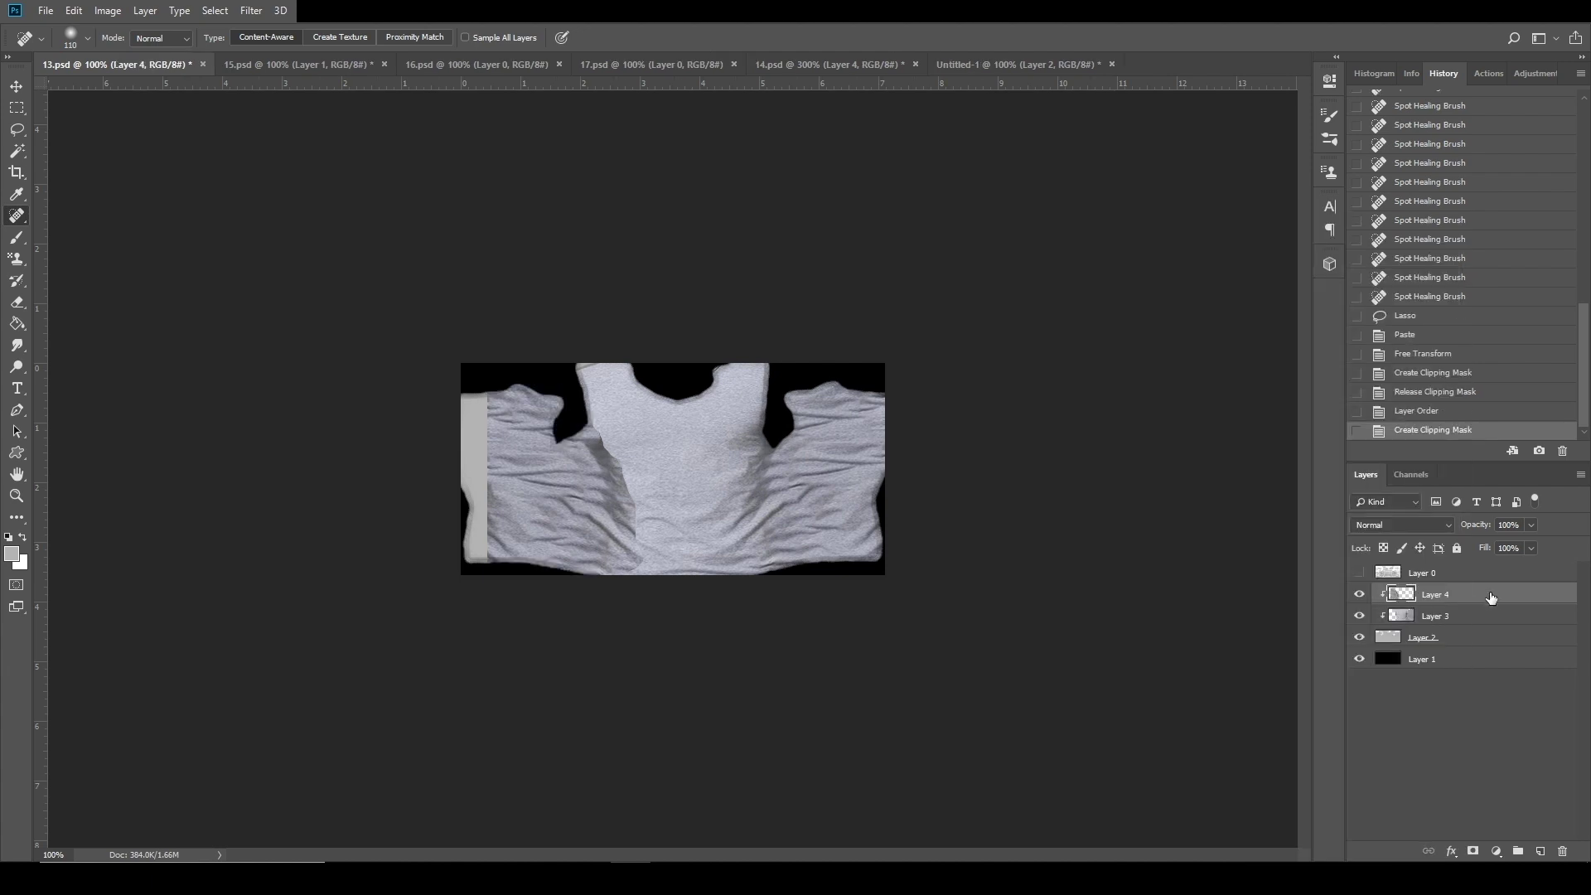
{"action": "right_click", "coordinate": [1493, 616]}
{"action": "left_click", "coordinate": [1336, 649]}
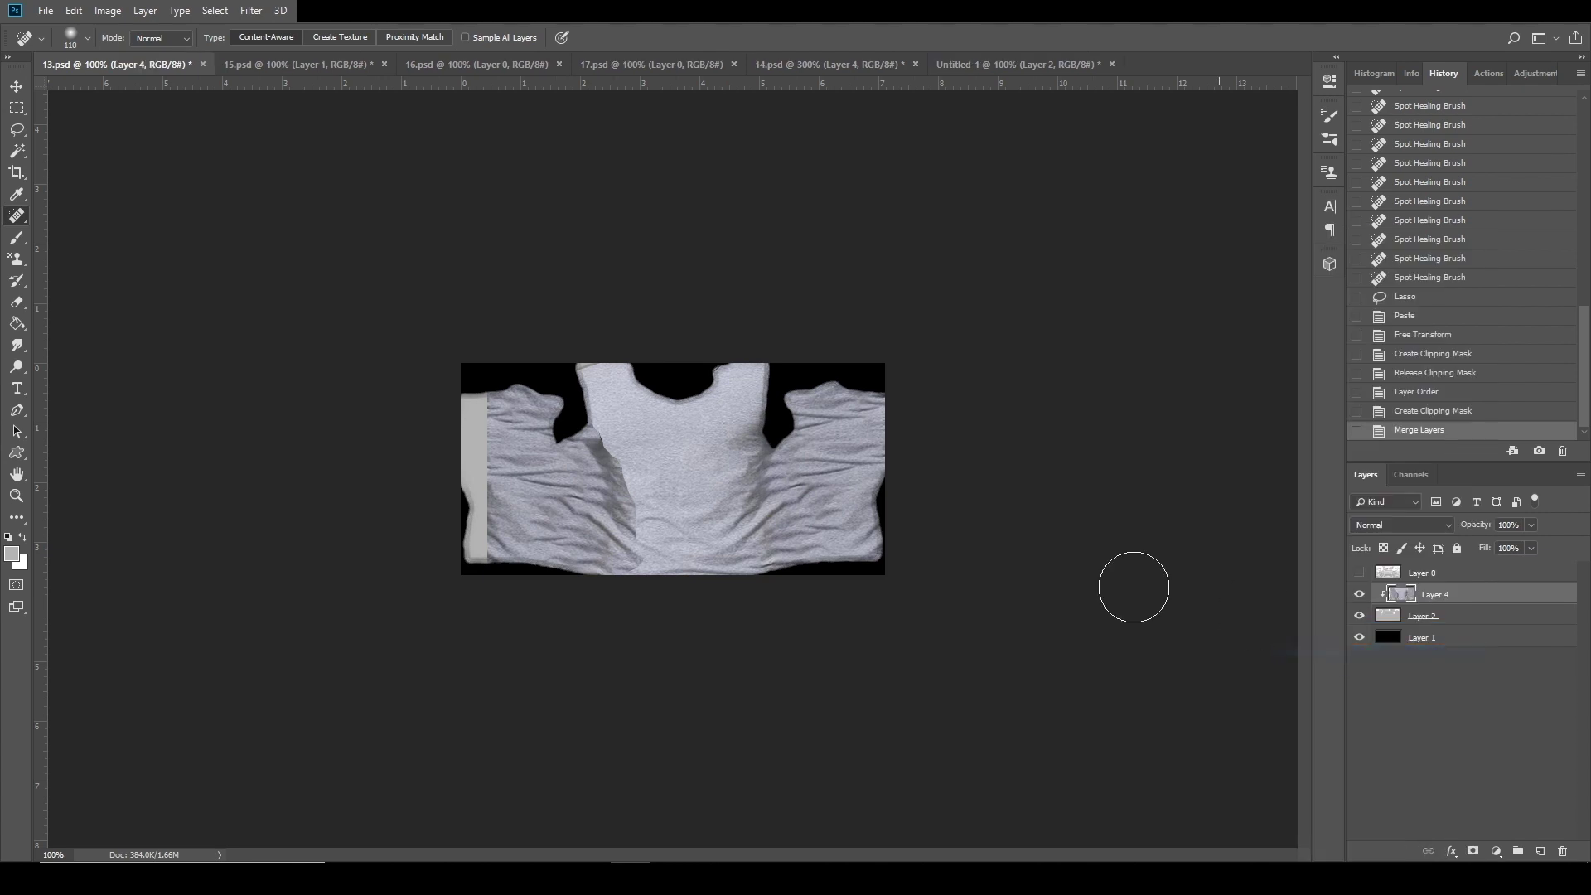
Try to blend the seam between the shirt front and the left side using the Spot Healing Brush at 110 px and 48 px.
{"action": "mouse_move", "coordinate": [613, 416]}
{"action": "left_mouse_down"}
{"action": "mouse_move", "coordinate": [653, 461]}
{"action": "mouse_move", "coordinate": [646, 572]}
{"action": "left_mouse_up"}
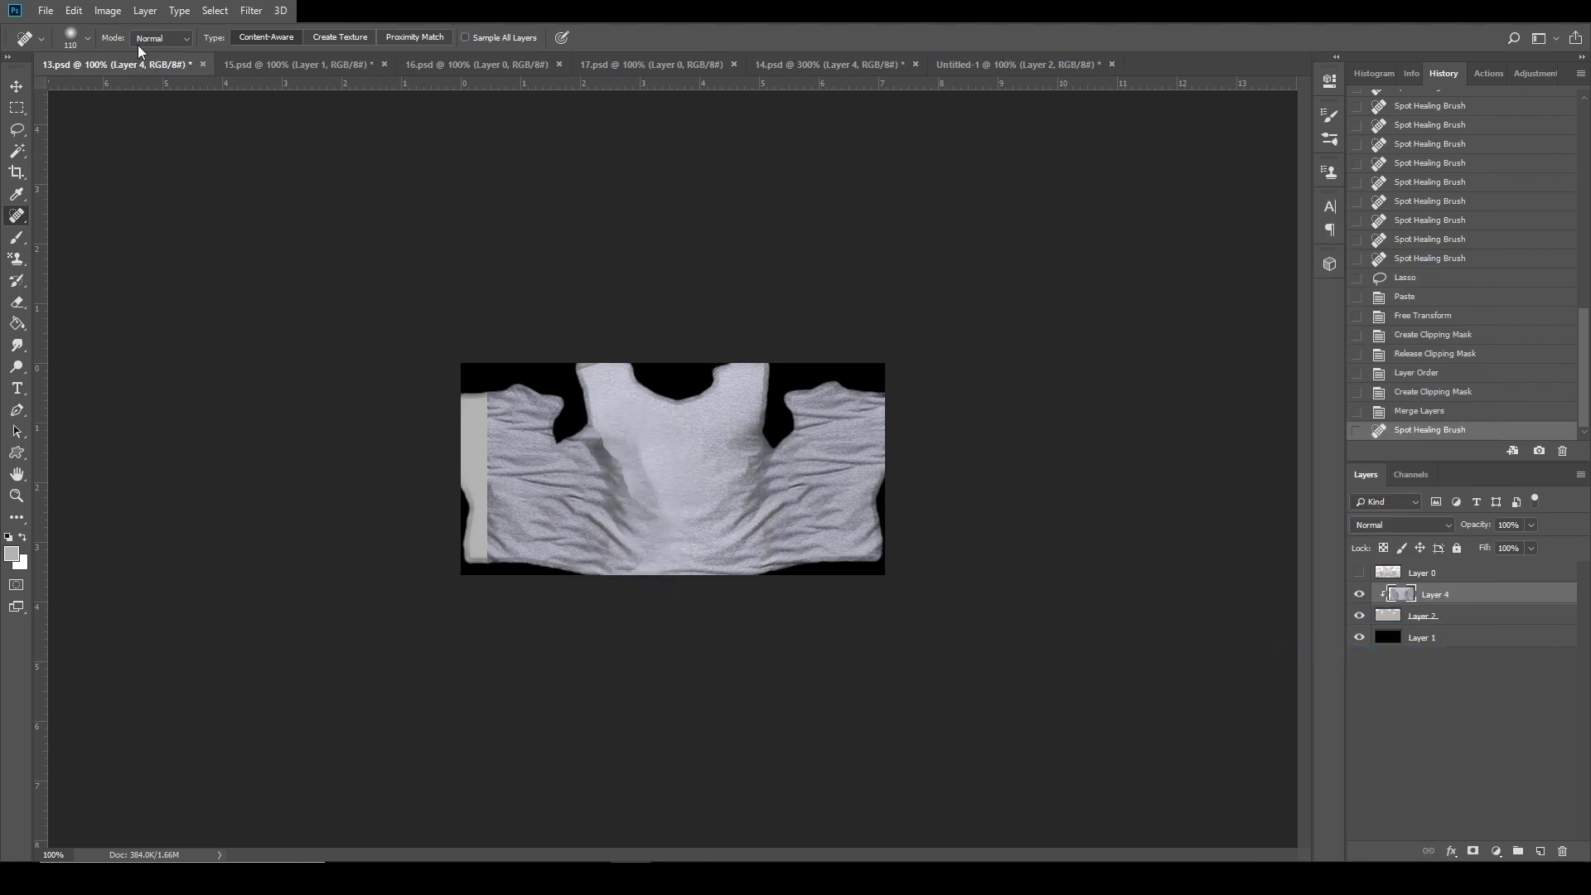
{"action": "left_click", "coordinate": [87, 38]}
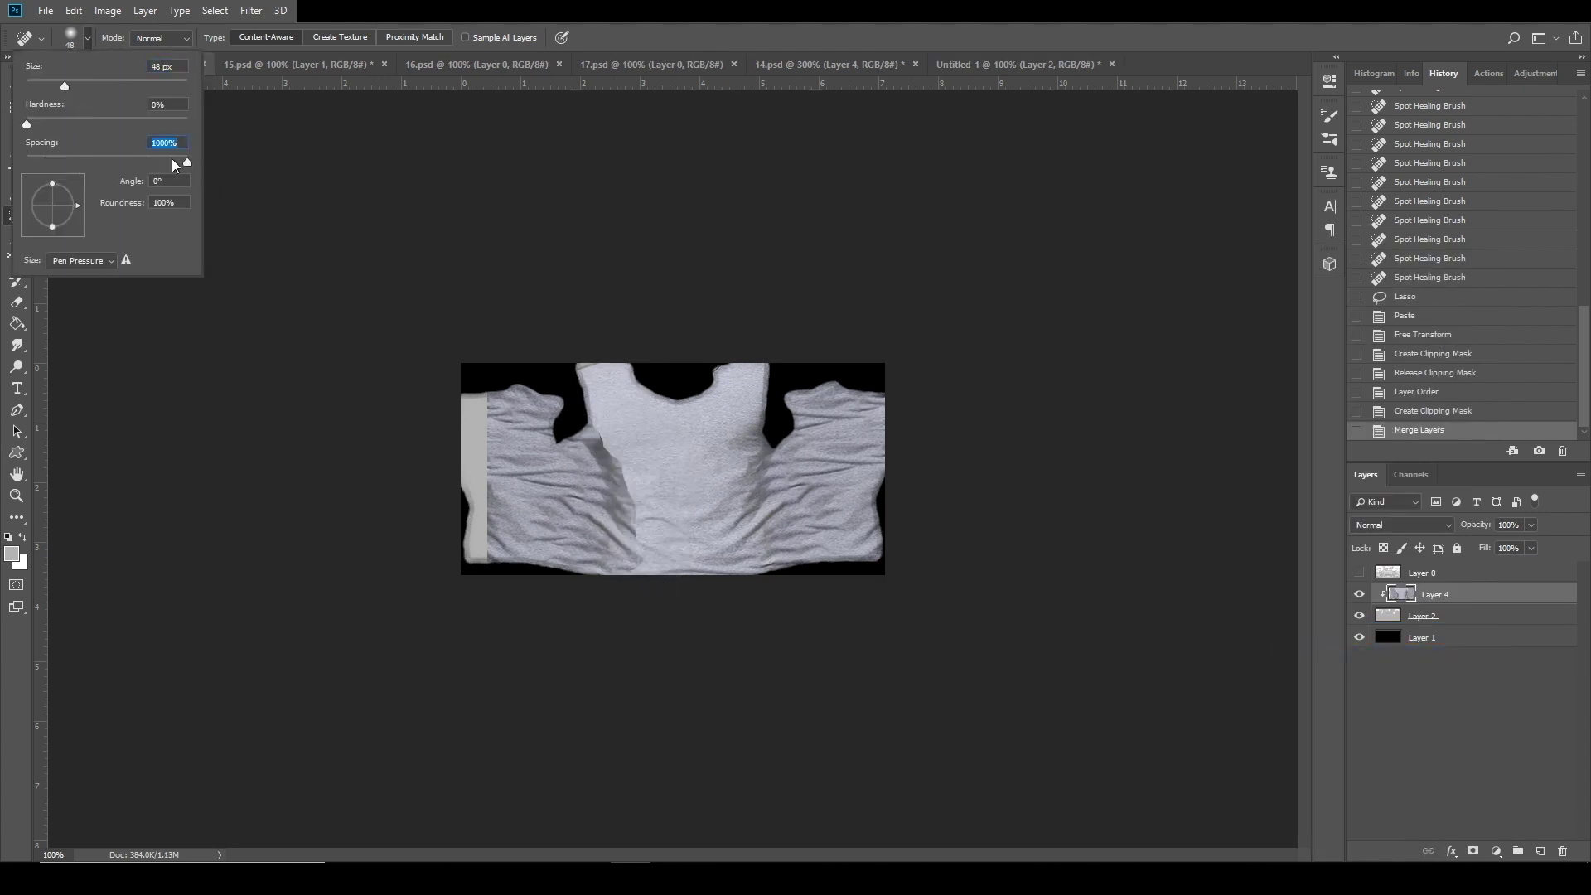
{"action": "left_click_drag", "start_coordinate": [58, 121], "coordinate": [180, 122]}
{"action": "left_click_drag", "start_coordinate": [610, 429], "coordinate": [642, 569]}
{"action": "key", "text": "ctrl+z"}
{"action": "left_click", "coordinate": [607, 432]}
{"action": "left_click", "coordinate": [608, 432]}
{"action": "left_click", "coordinate": [621, 440]}
{"action": "left_click", "coordinate": [611, 431]}
{"action": "left_click", "coordinate": [625, 445]}
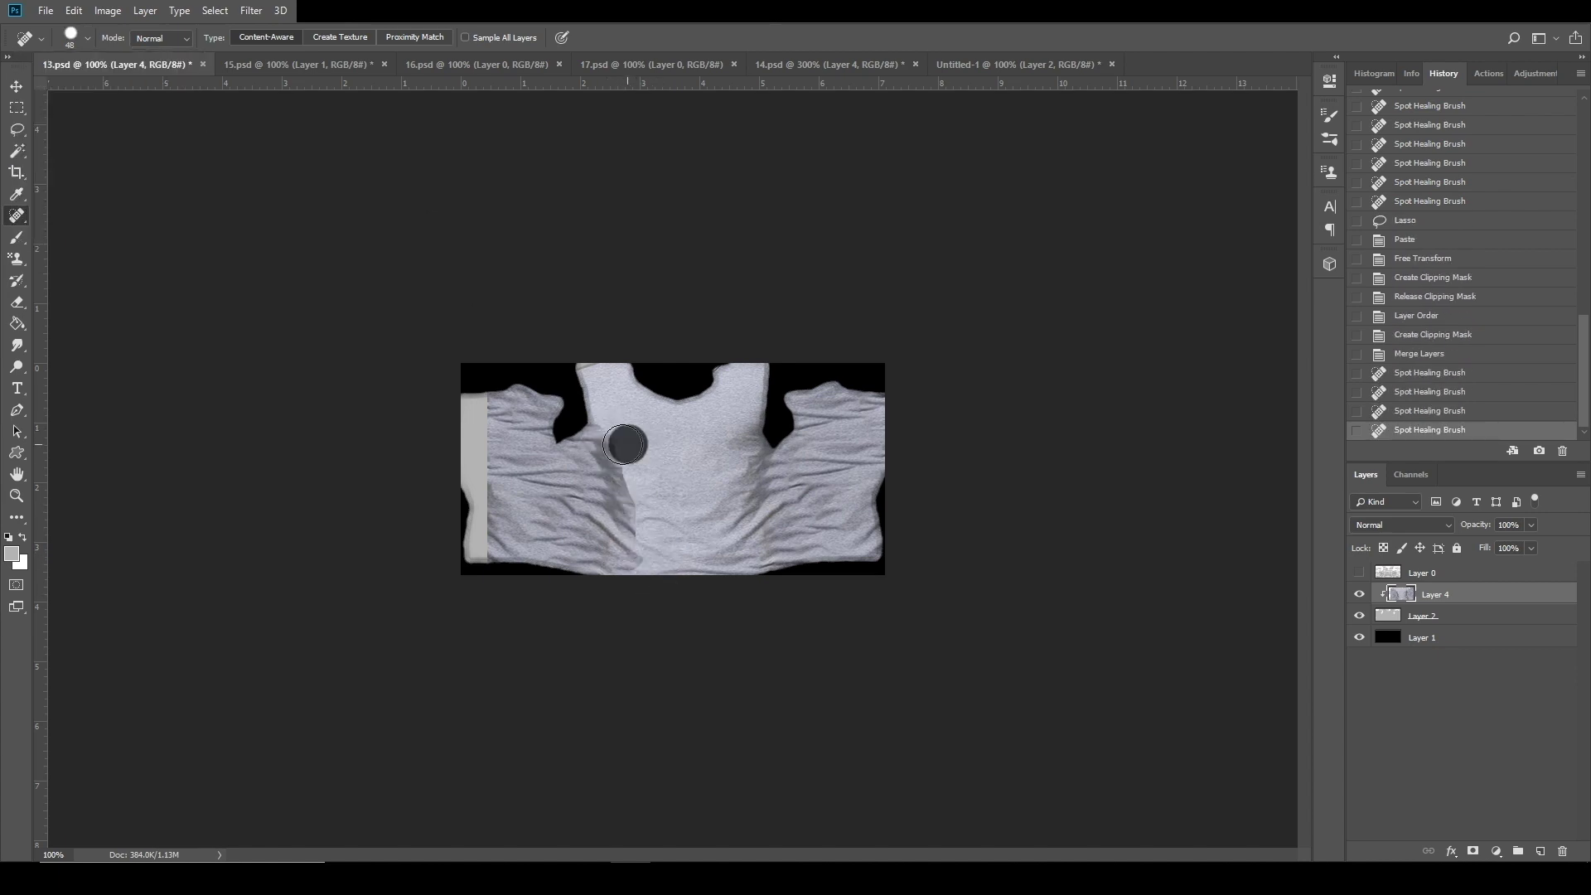
{"action": "left_click_drag", "start_coordinate": [613, 452], "coordinate": [642, 459]}
Revert the document history to the state before the first fabric copy was pasted.
{"action": "scroll", "coordinate": [1448, 412], "scroll_direction": "up", "scroll_amount": 1}
{"action": "left_click", "coordinate": [1433, 291]}
{"action": "left_click", "coordinate": [1414, 219]}
{"action": "left_click", "coordinate": [1408, 200]}
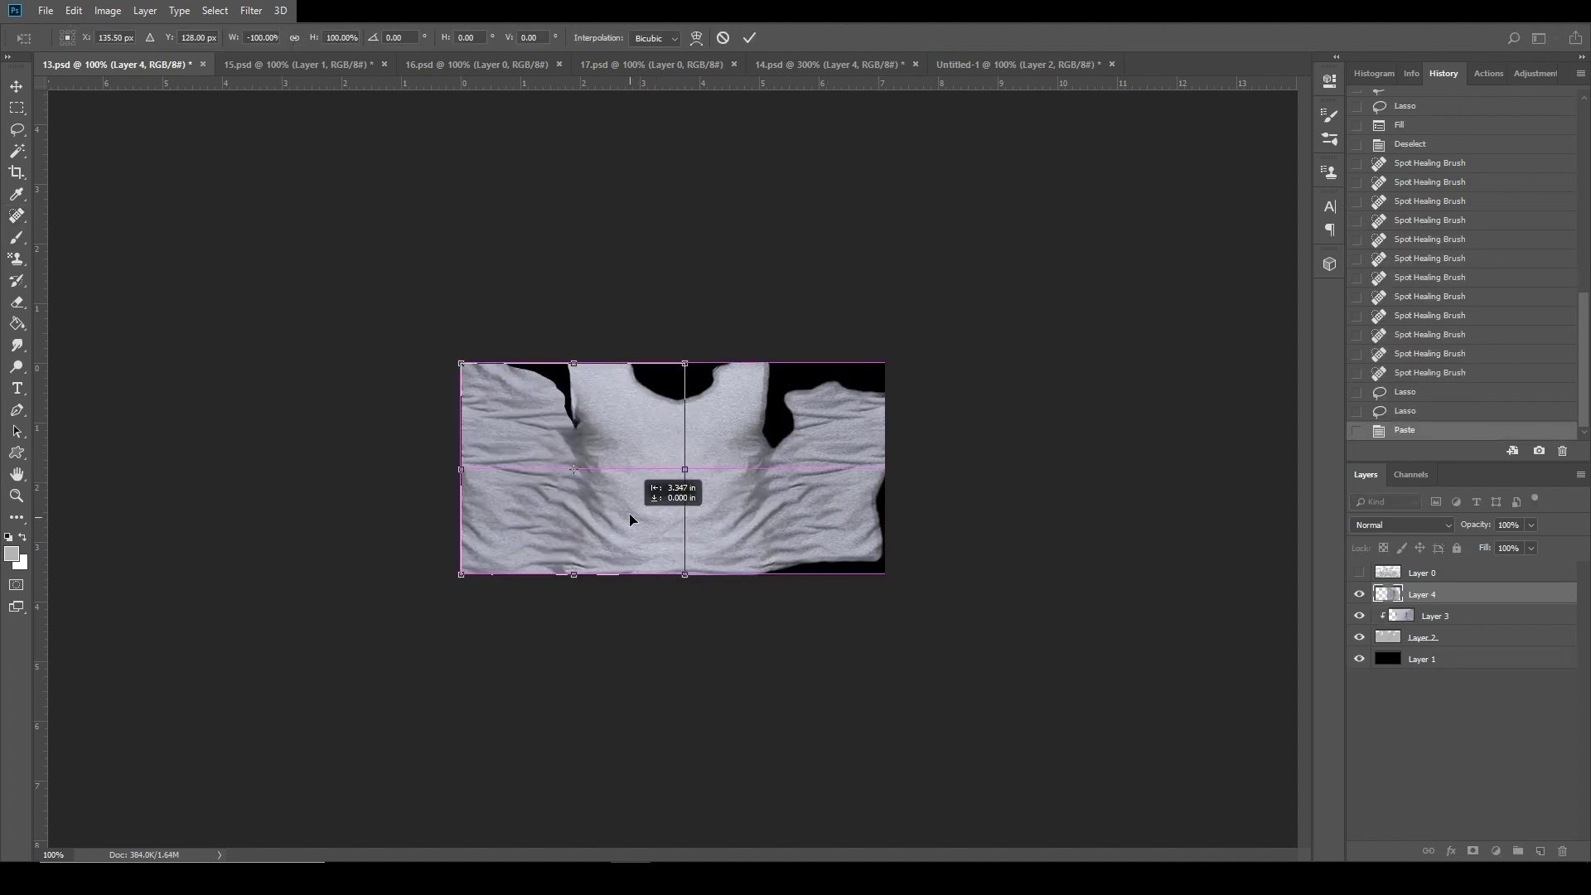
Place the flipped copy of the wider right-side fabric against the template's left edge and clip it to the gray layer.
{"action": "mouse_move", "coordinate": [629, 514]}
{"action": "left_mouse_down"}
{"action": "mouse_move", "coordinate": [614, 520]}
{"action": "mouse_move", "coordinate": [648, 519]}
{"action": "mouse_move", "coordinate": [627, 518]}
{"action": "left_mouse_up"}
{"action": "left_click", "coordinate": [749, 37]}
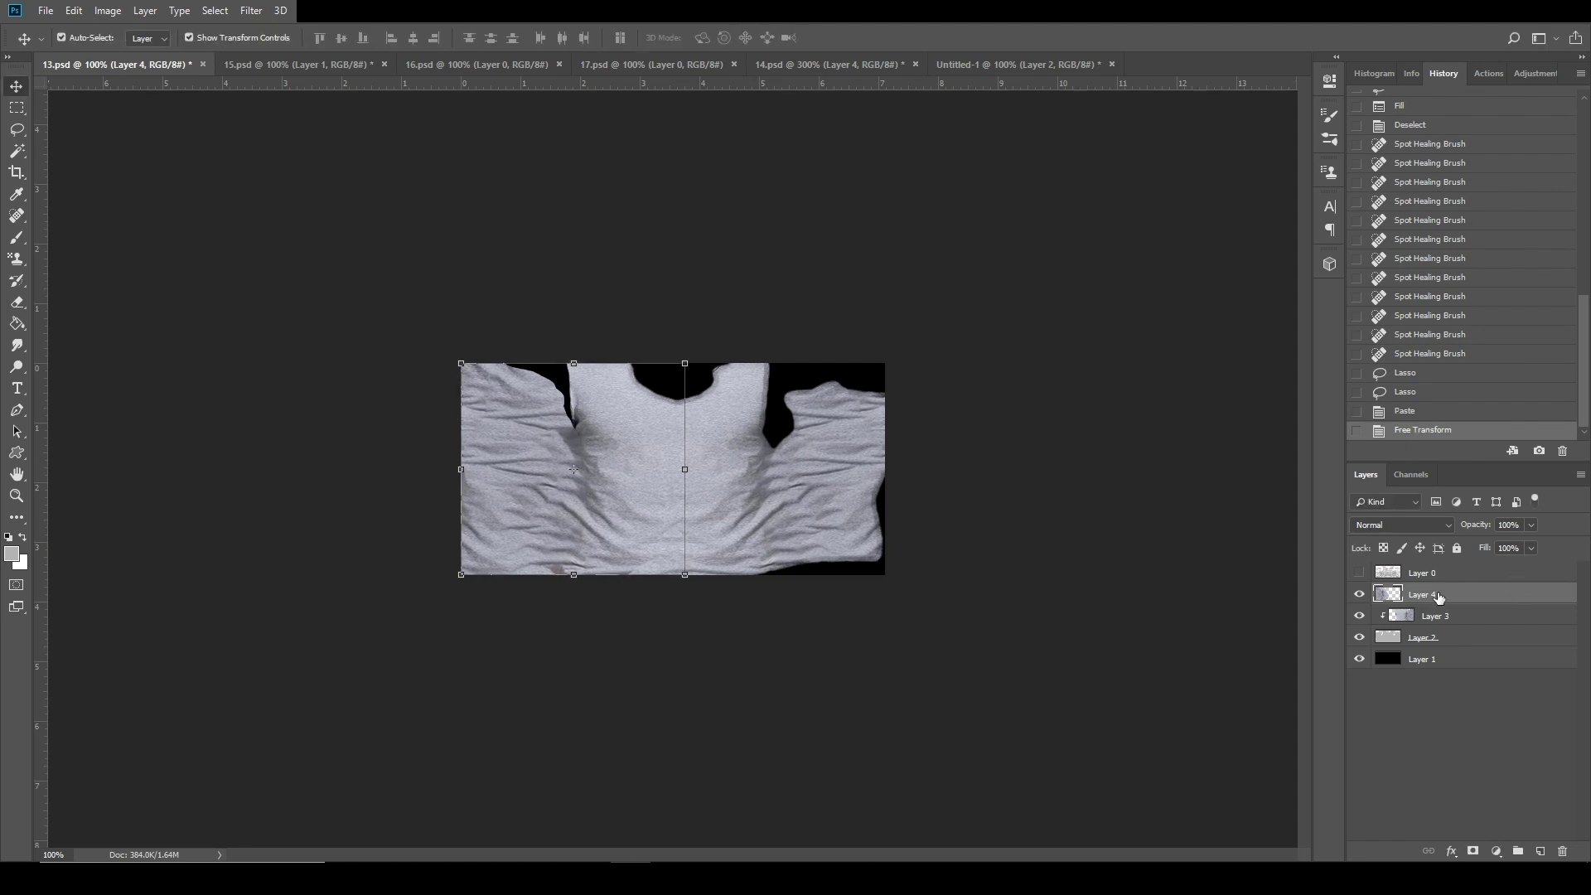
{"action": "key", "text": "ctrl+alt+g"}
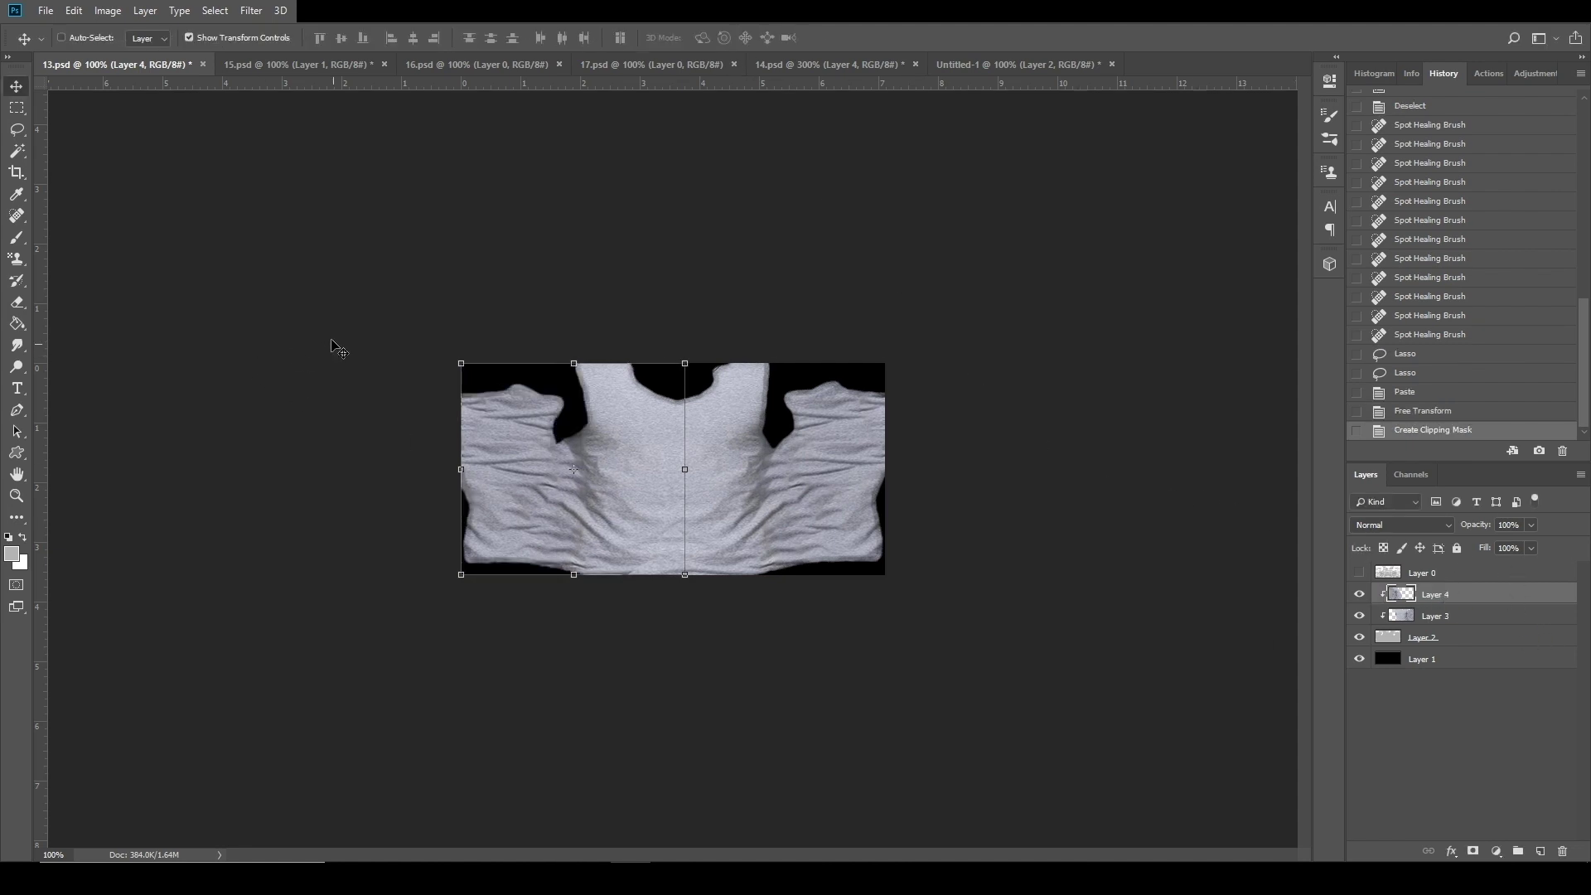
Smooth the spots at the lower center of the shirt front using the Spot Healing Brush at 48 px.
{"action": "left_click", "coordinate": [16, 215]}
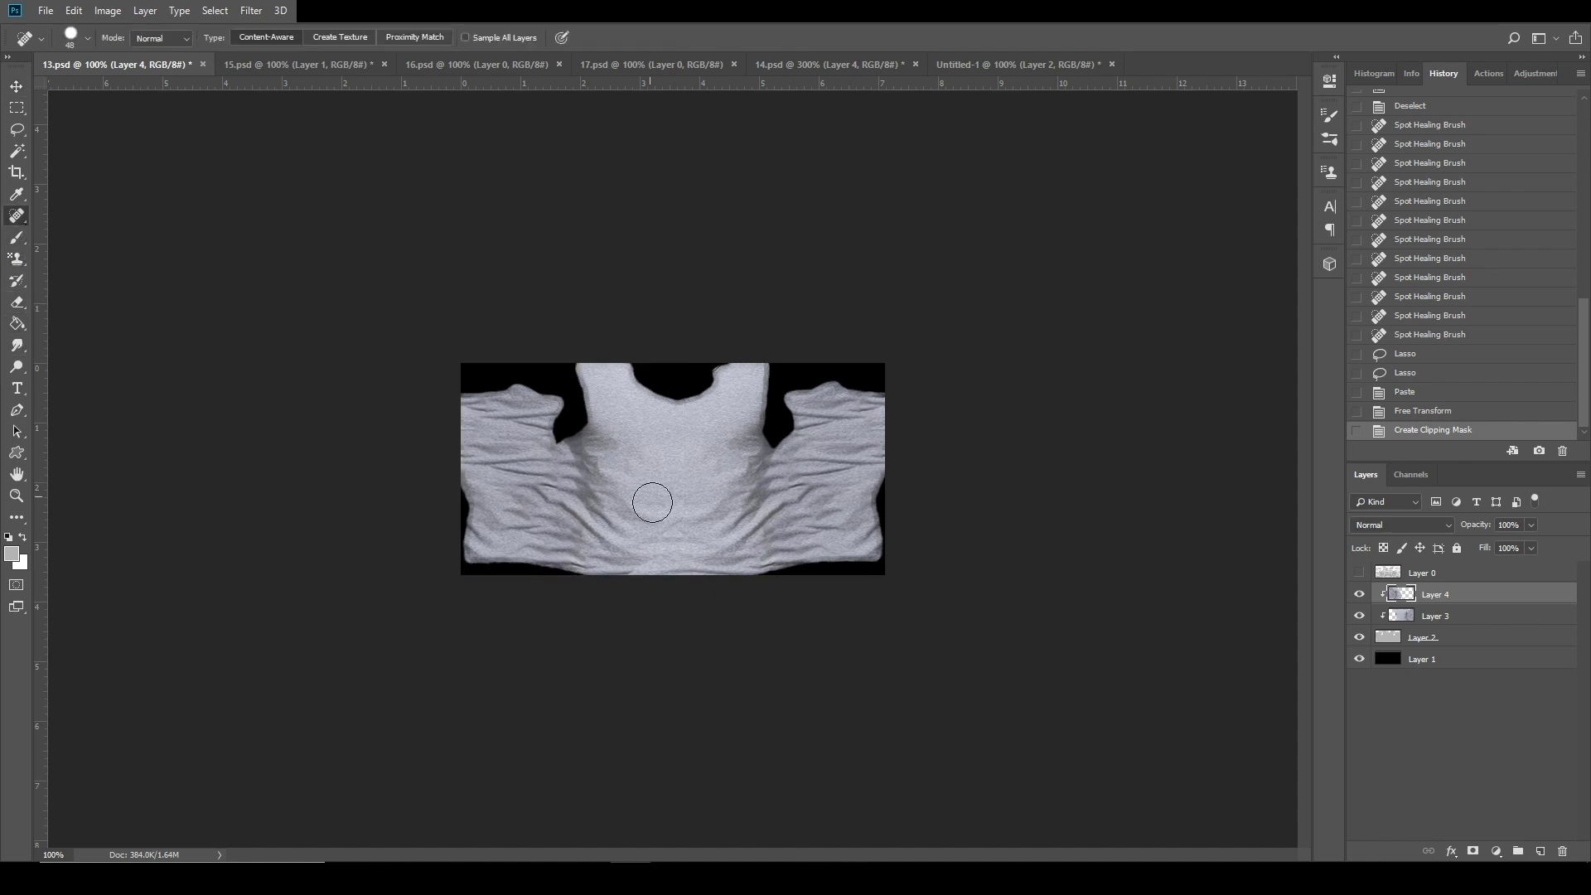
{"action": "left_click", "coordinate": [634, 574]}
{"action": "left_click", "coordinate": [676, 522]}
{"action": "left_click", "coordinate": [674, 519]}
Sample the light gray fabric color and paint over the upper left edge of the template with the Brush.
{"action": "left_click", "coordinate": [17, 193]}
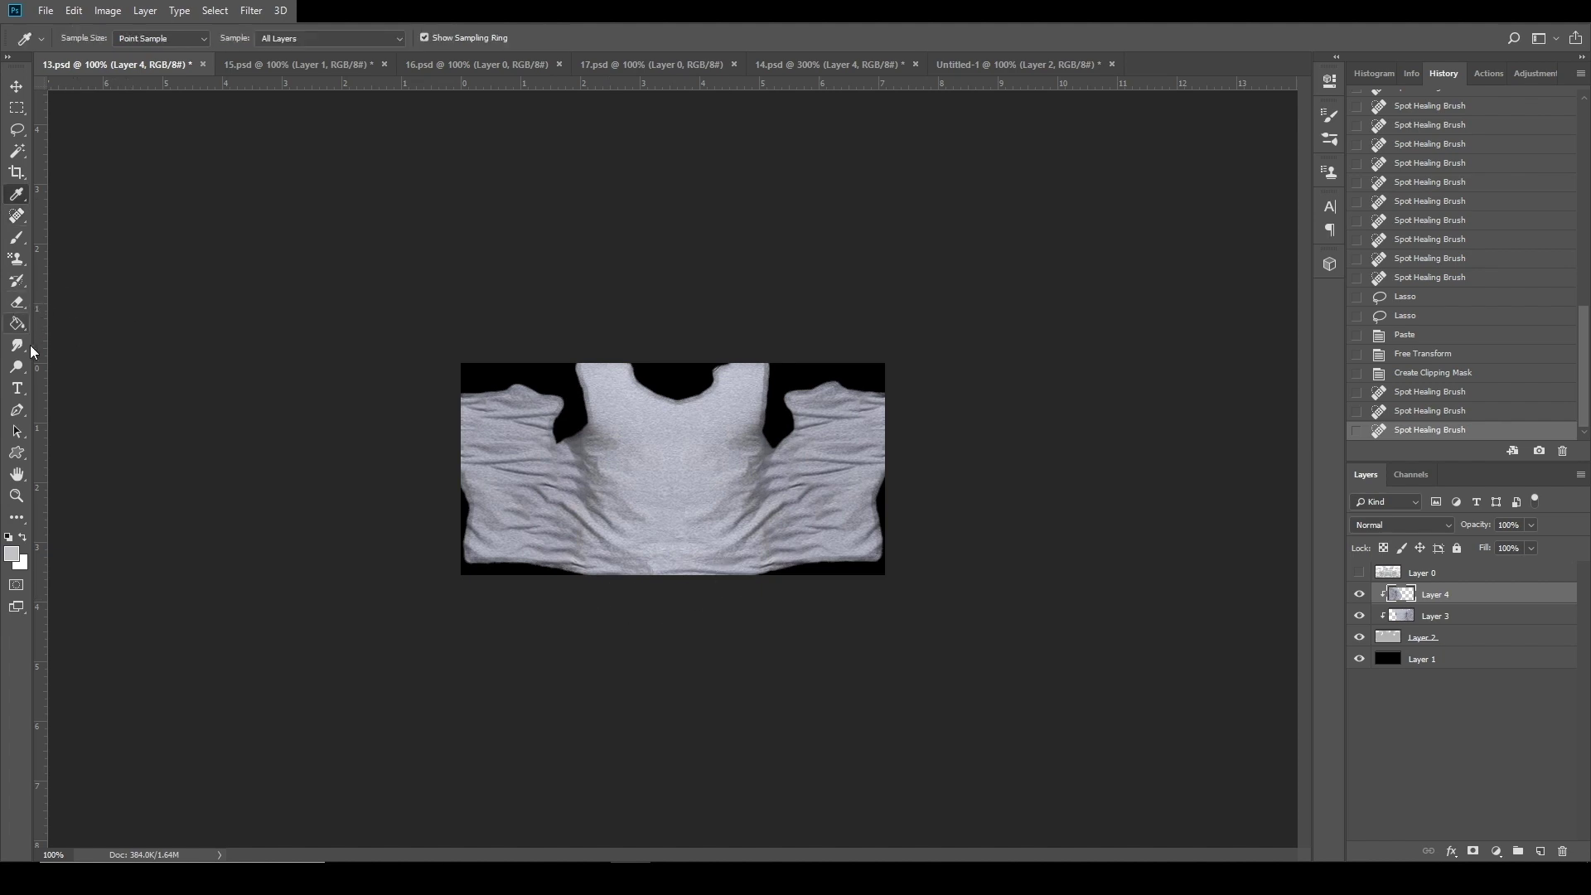
{"action": "left_click", "coordinate": [16, 238]}
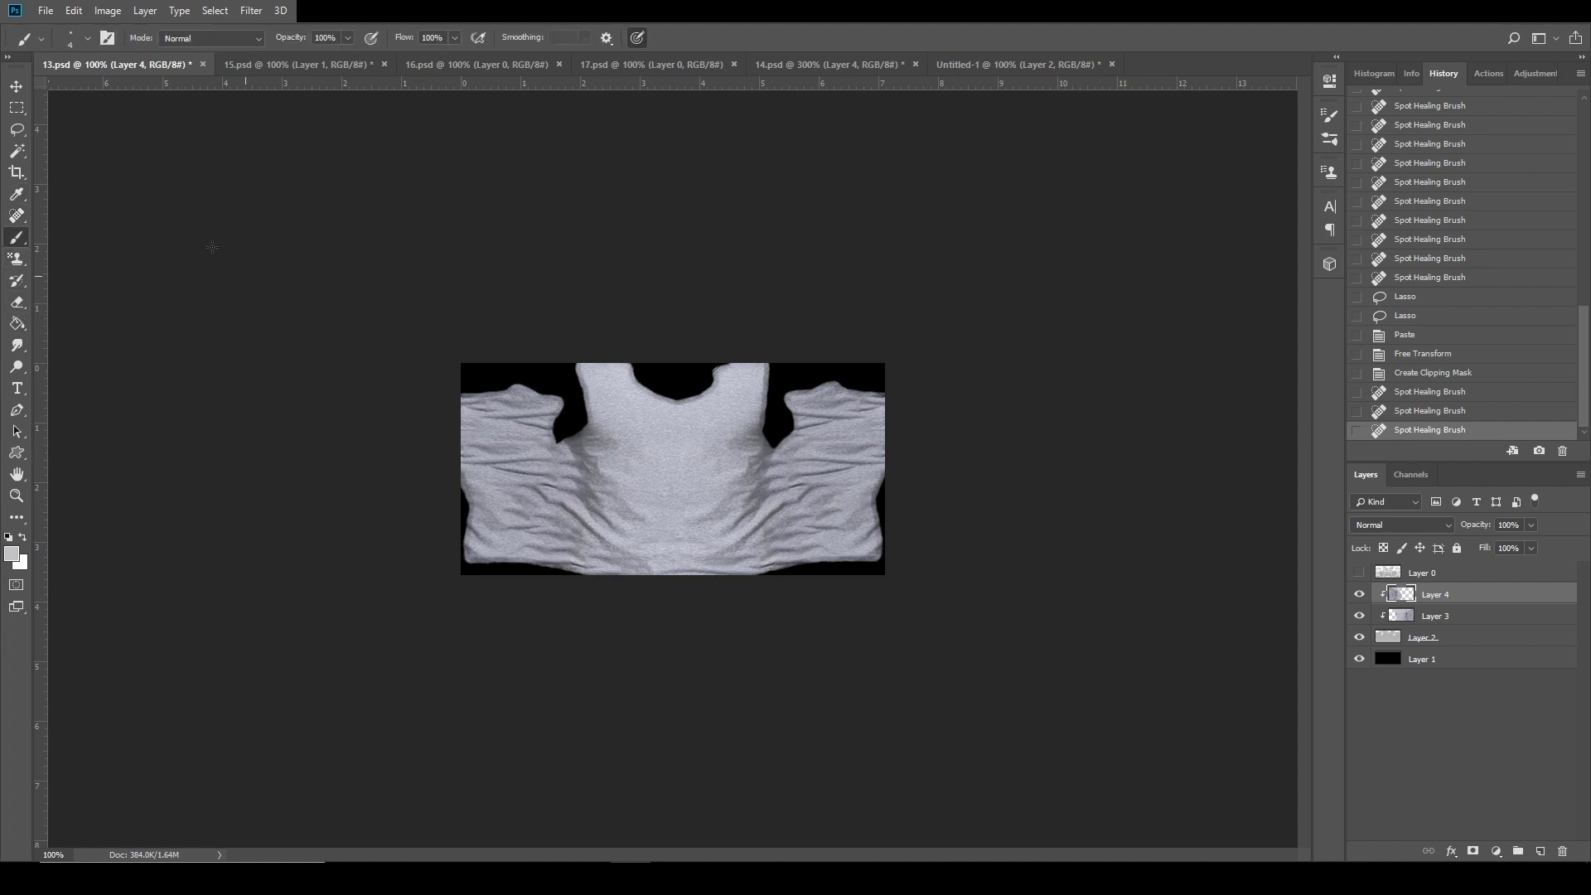
{"action": "left_click", "coordinate": [87, 39]}
{"action": "left_click", "coordinate": [116, 83]}
{"action": "left_click", "coordinate": [462, 384]}
{"action": "mouse_move", "coordinate": [462, 384]}
{"action": "left_mouse_down"}
{"action": "mouse_move", "coordinate": [512, 368]}
{"action": "mouse_move", "coordinate": [437, 395]}
{"action": "left_mouse_up"}
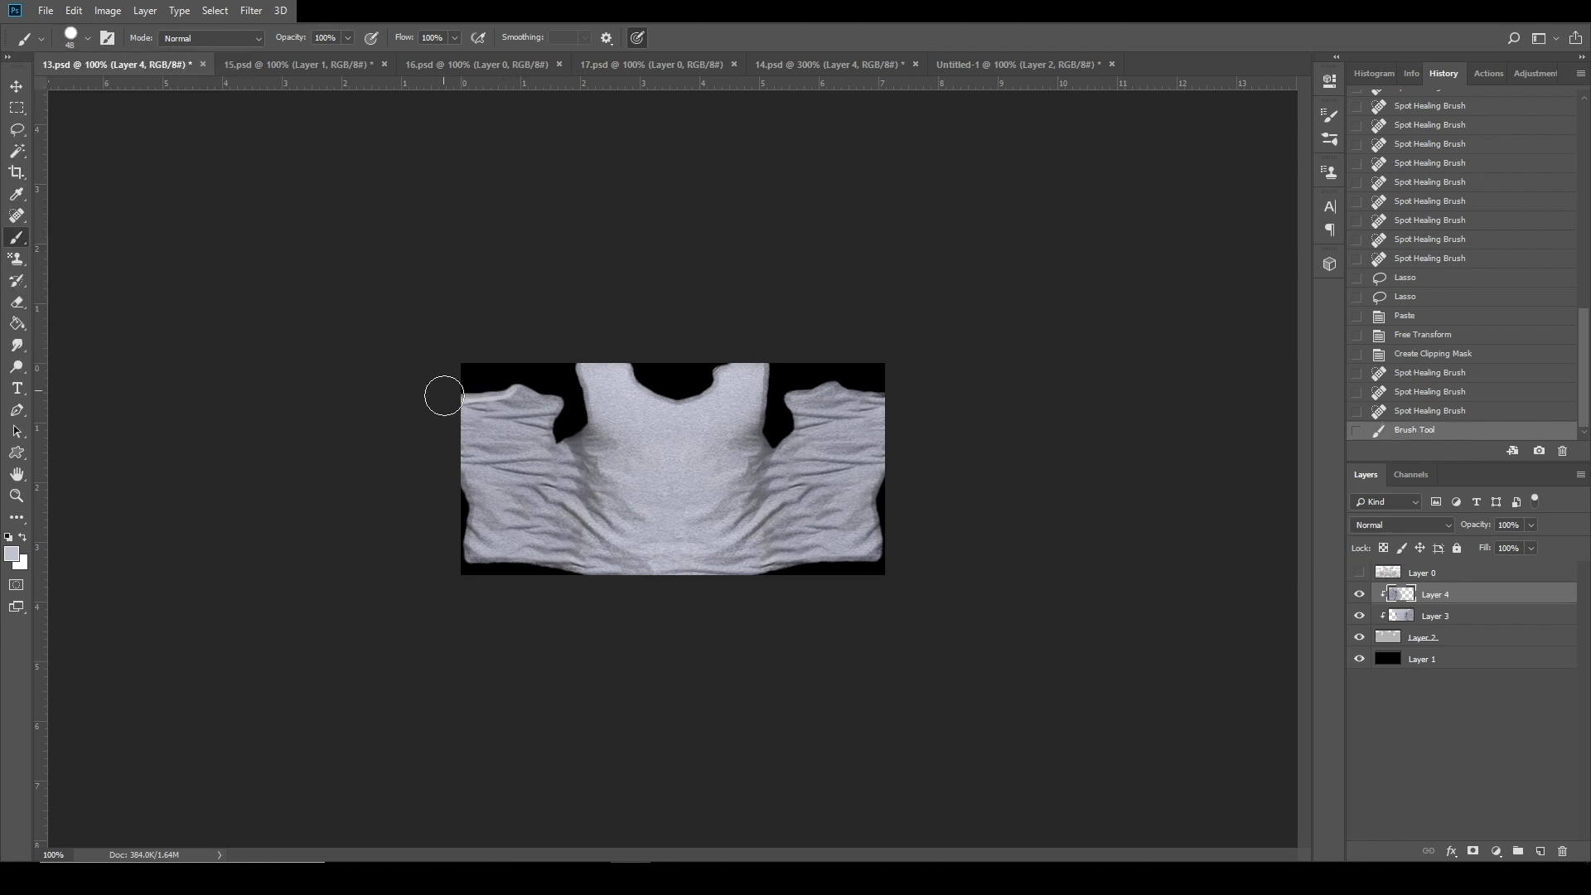
Set the Brush to 86 px with 0% hardness and paint along the lower left edge of the template.
{"action": "left_click", "coordinate": [88, 38]}
{"action": "left_click", "coordinate": [201, 91]}
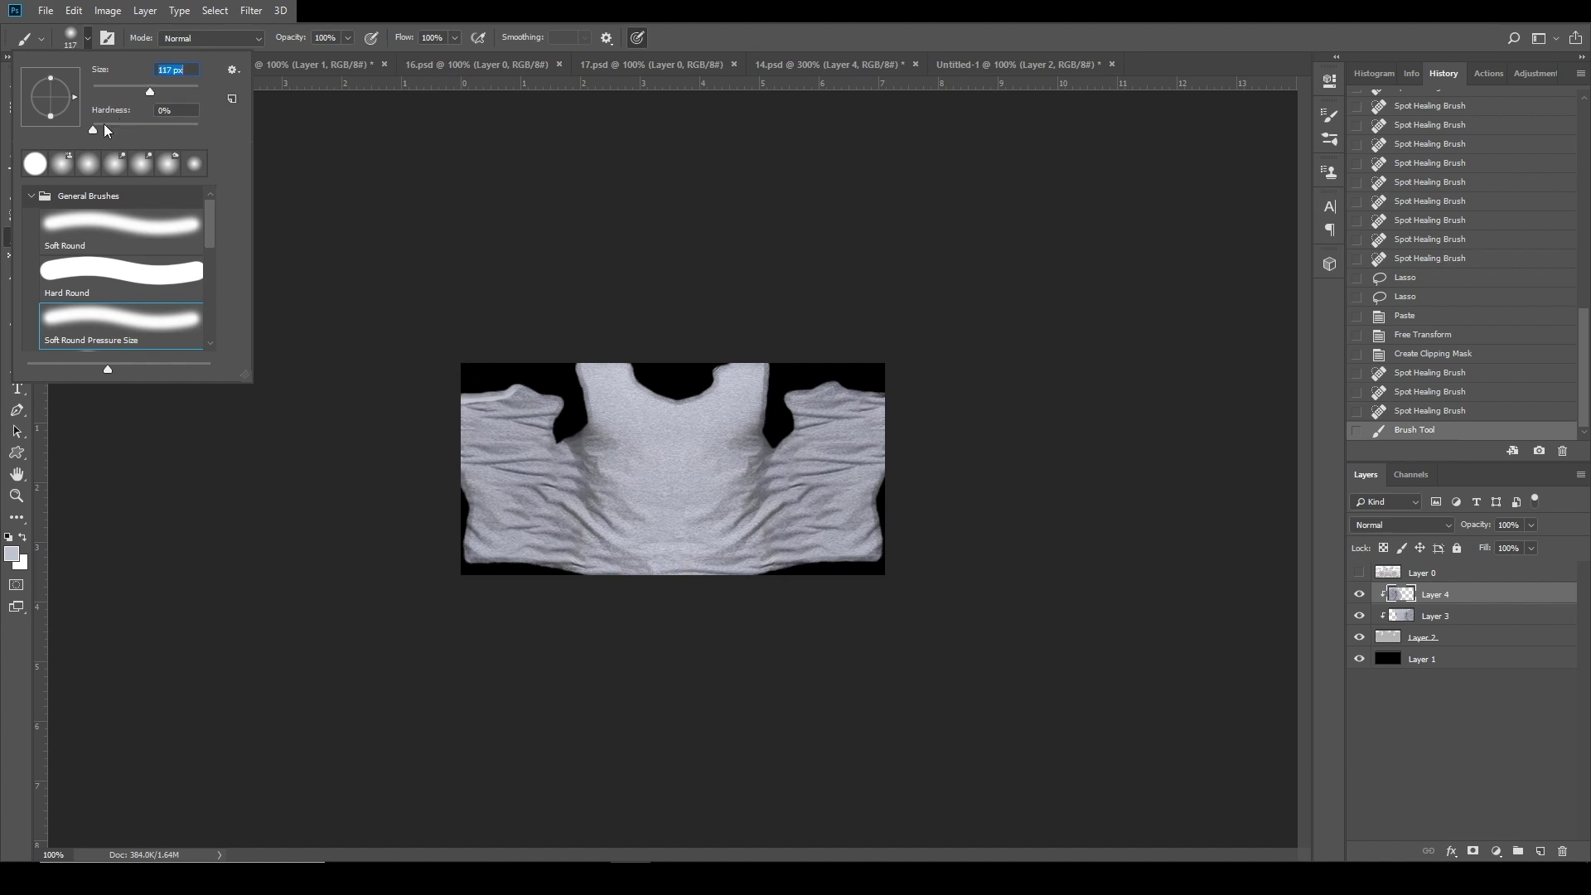
{"action": "type", "text": "86"}
{"action": "key", "text": "Return"}
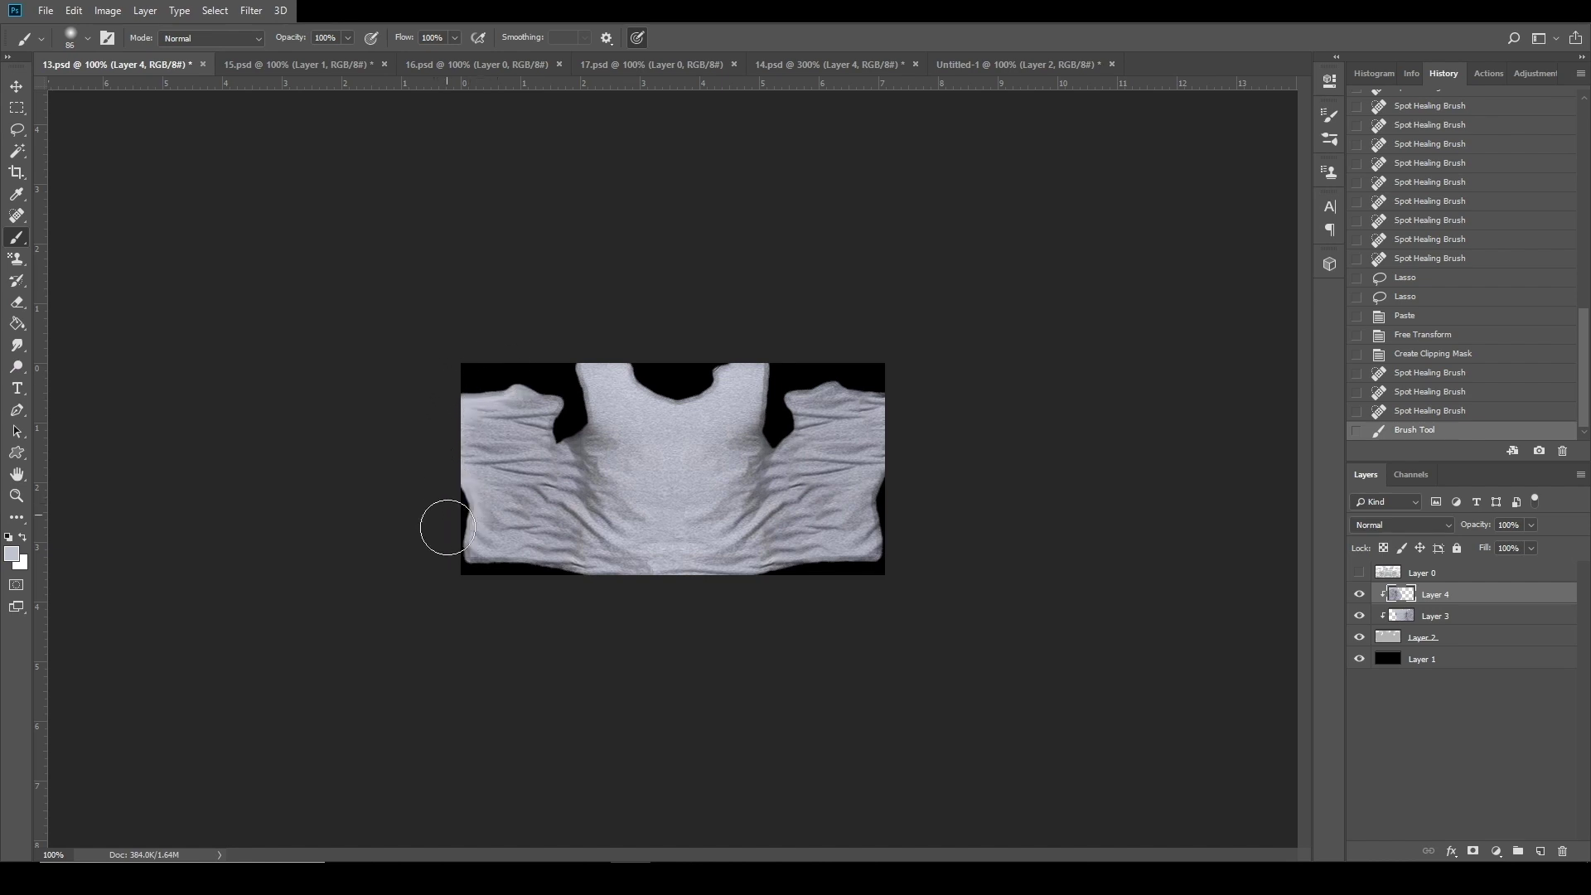
{"action": "left_click_drag", "start_coordinate": [441, 557], "coordinate": [457, 591]}
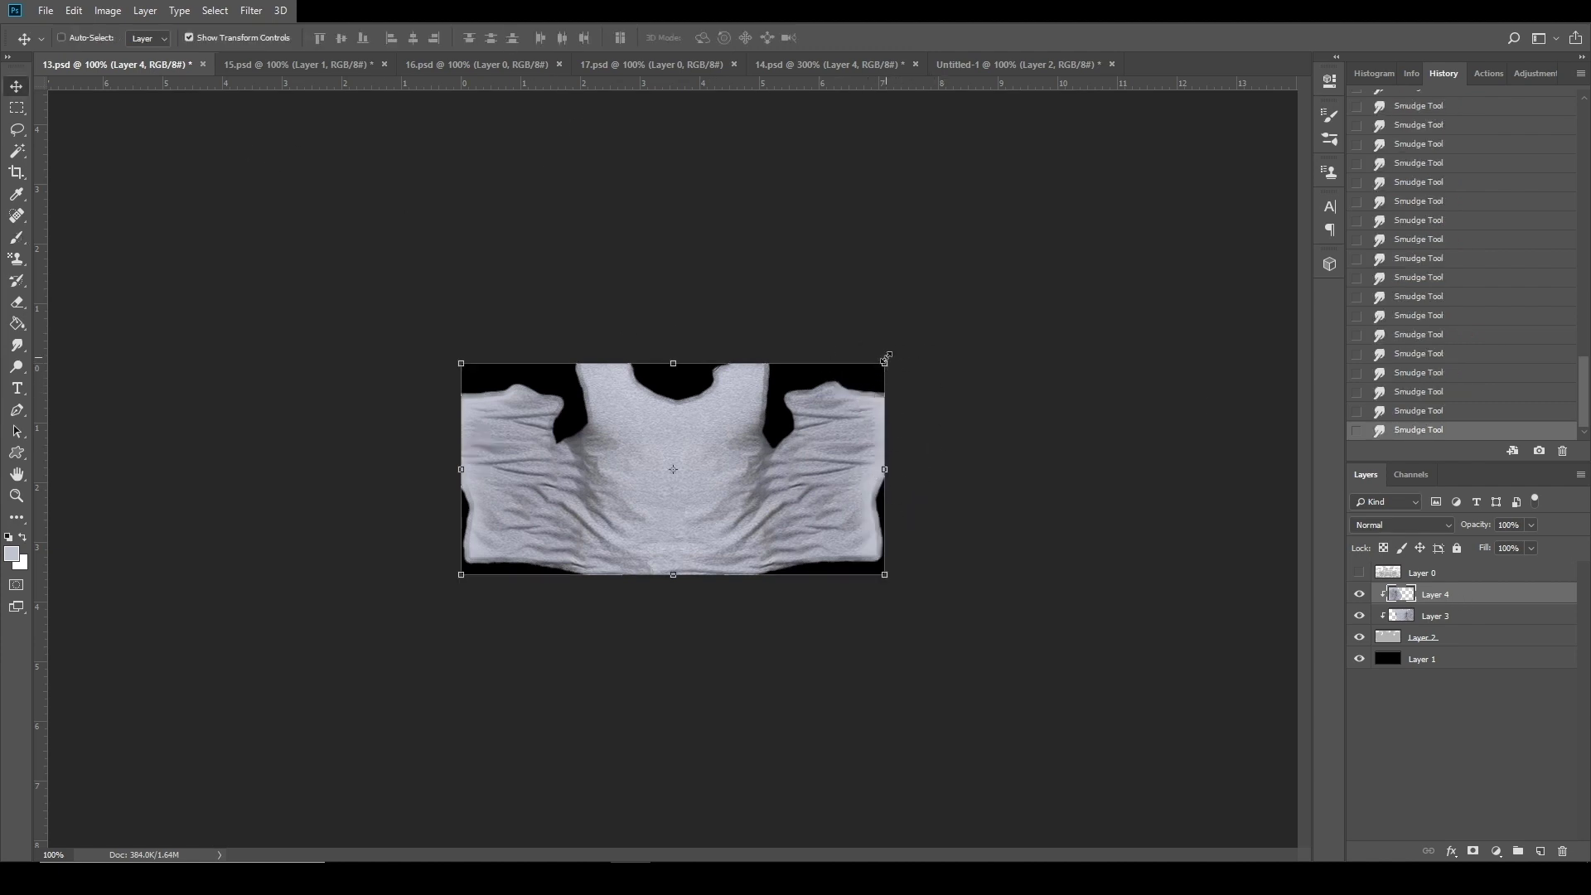
Warp the top fabric layer, pulling the shirt front's lower center slightly downward.
{"action": "key", "text": "ctrl+t"}
{"action": "left_click", "coordinate": [696, 37]}
{"action": "left_click_drag", "start_coordinate": [663, 499], "coordinate": [651, 578]}
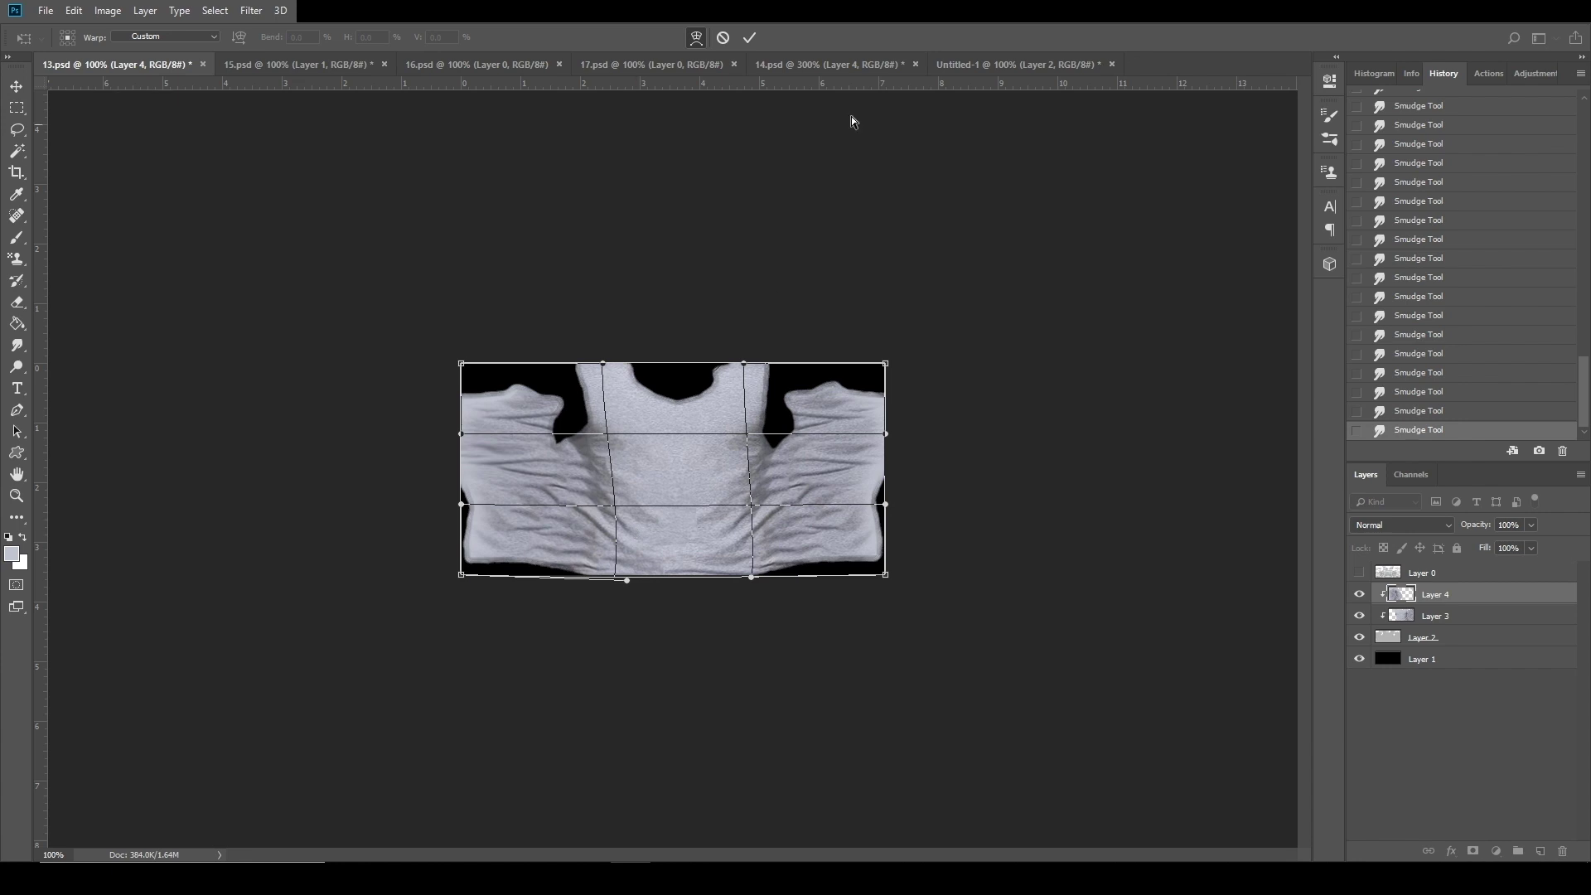
{"action": "left_click", "coordinate": [749, 38]}
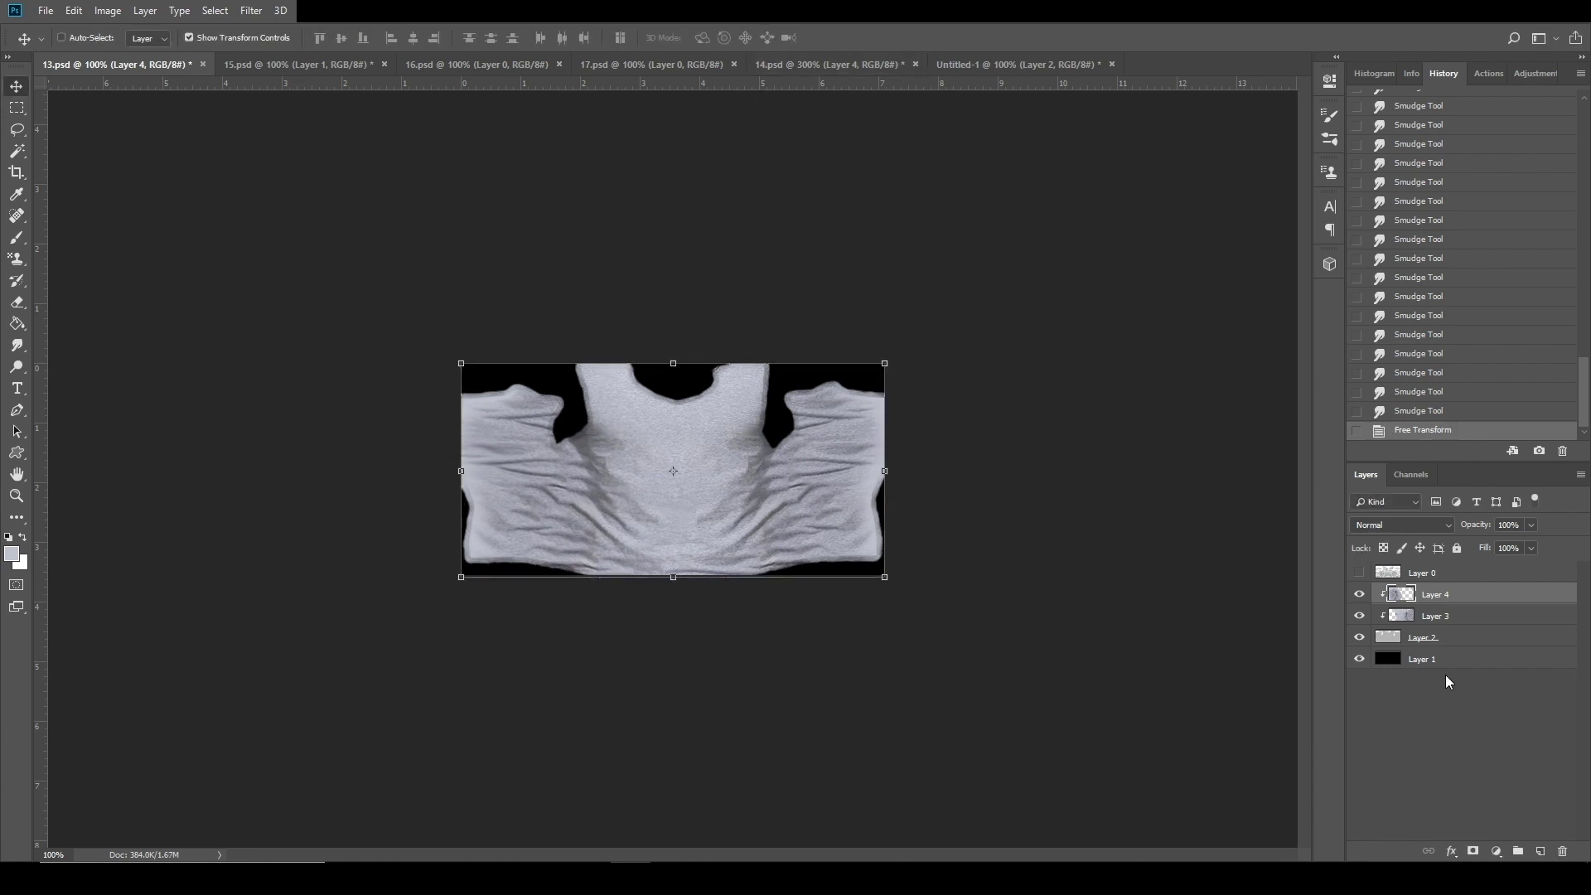
Select the gray template layer and save the updated shirt texture with Save As.
{"action": "left_click", "coordinate": [1477, 639]}
{"action": "left_click", "coordinate": [44, 12]}
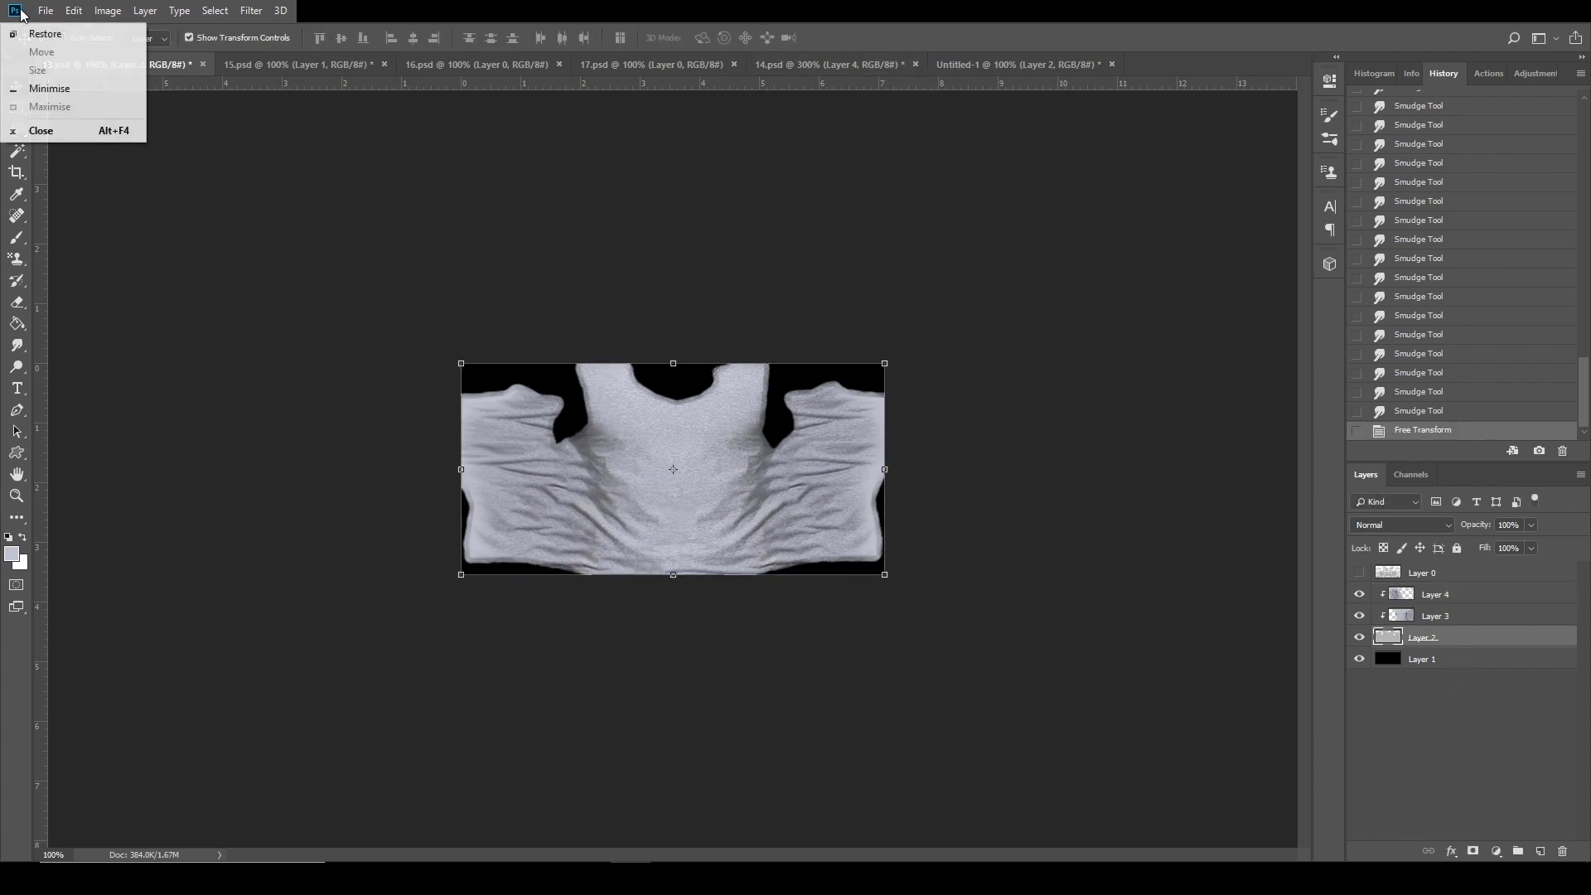
{"action": "left_click", "coordinate": [58, 179]}
Switch to the IMVU editor, apply the texture changes and inspect the shirt on the avatar from front and back.
{"action": "key", "text": "alt+Tab"}
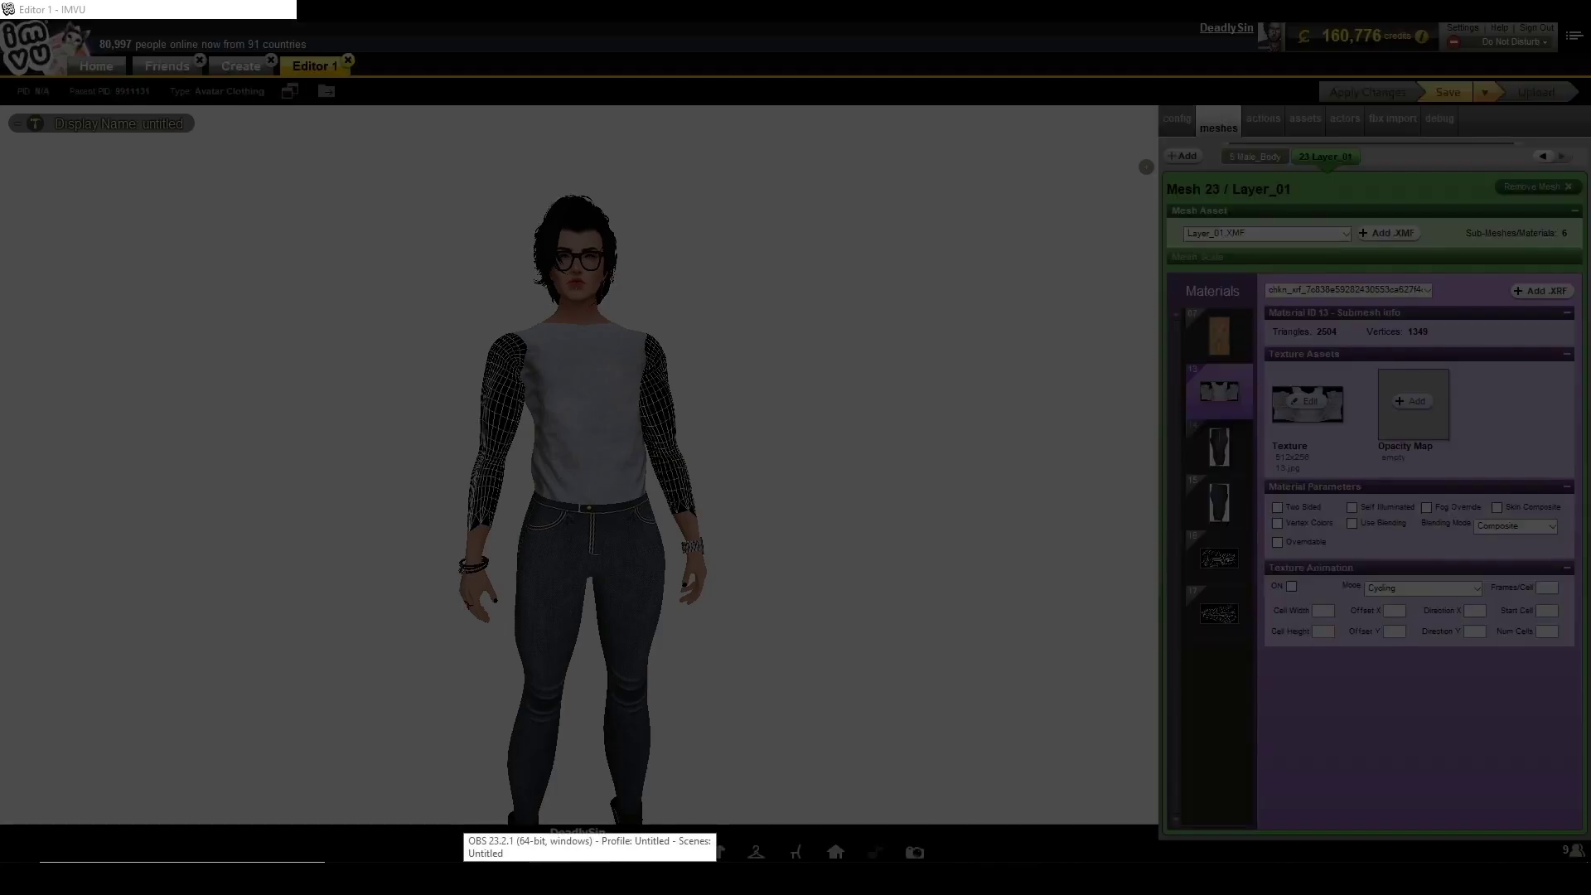
{"action": "left_click", "coordinate": [1367, 92]}
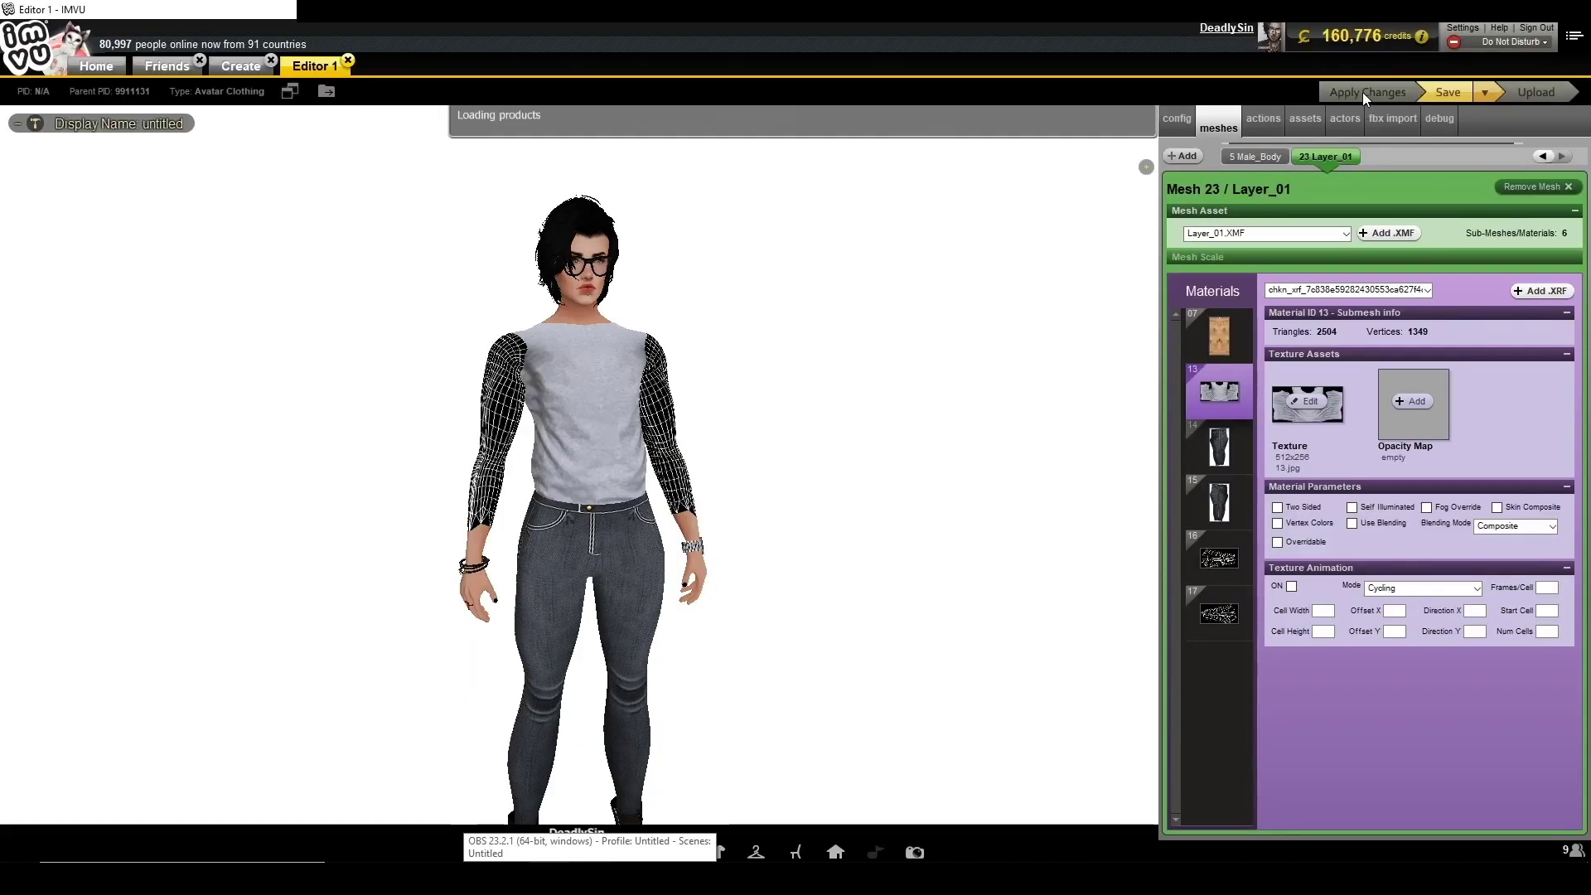
{"action": "left_click_drag", "start_coordinate": [796, 493], "coordinate": [519, 522]}
{"action": "scroll", "coordinate": [864, 475], "scroll_direction": "up", "scroll_amount": 3}
{"action": "scroll", "coordinate": [864, 475], "scroll_direction": "down", "scroll_amount": 8}
{"action": "scroll", "coordinate": [519, 522], "scroll_direction": "up", "scroll_amount": 6}
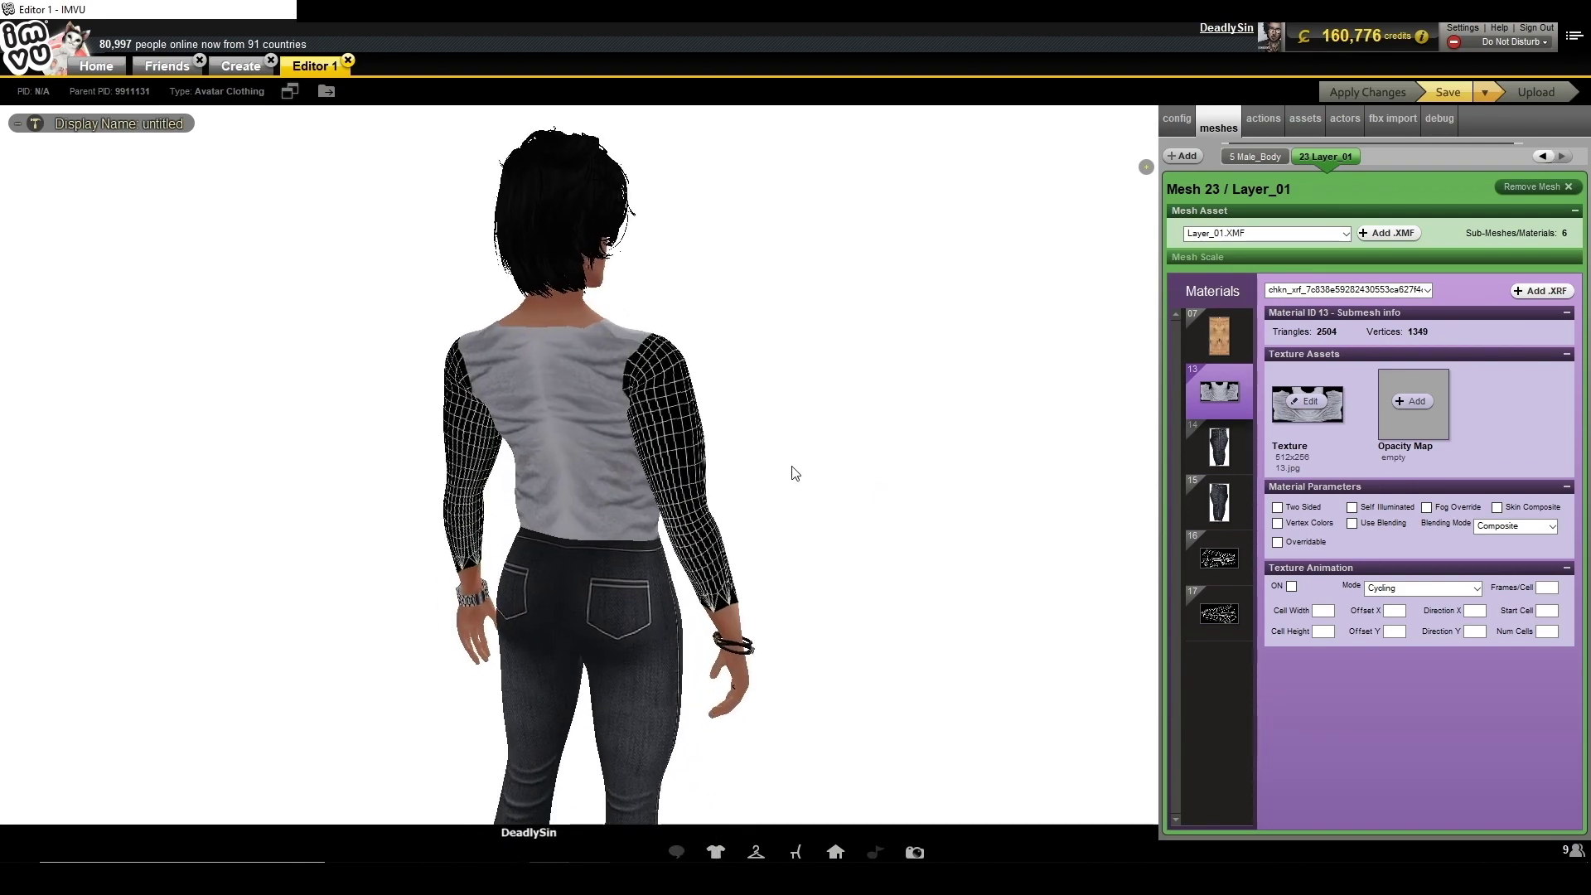
{"action": "left_click_drag", "start_coordinate": [844, 471], "coordinate": [1041, 494]}
{"action": "scroll", "coordinate": [842, 522], "scroll_direction": "down", "scroll_amount": 5}
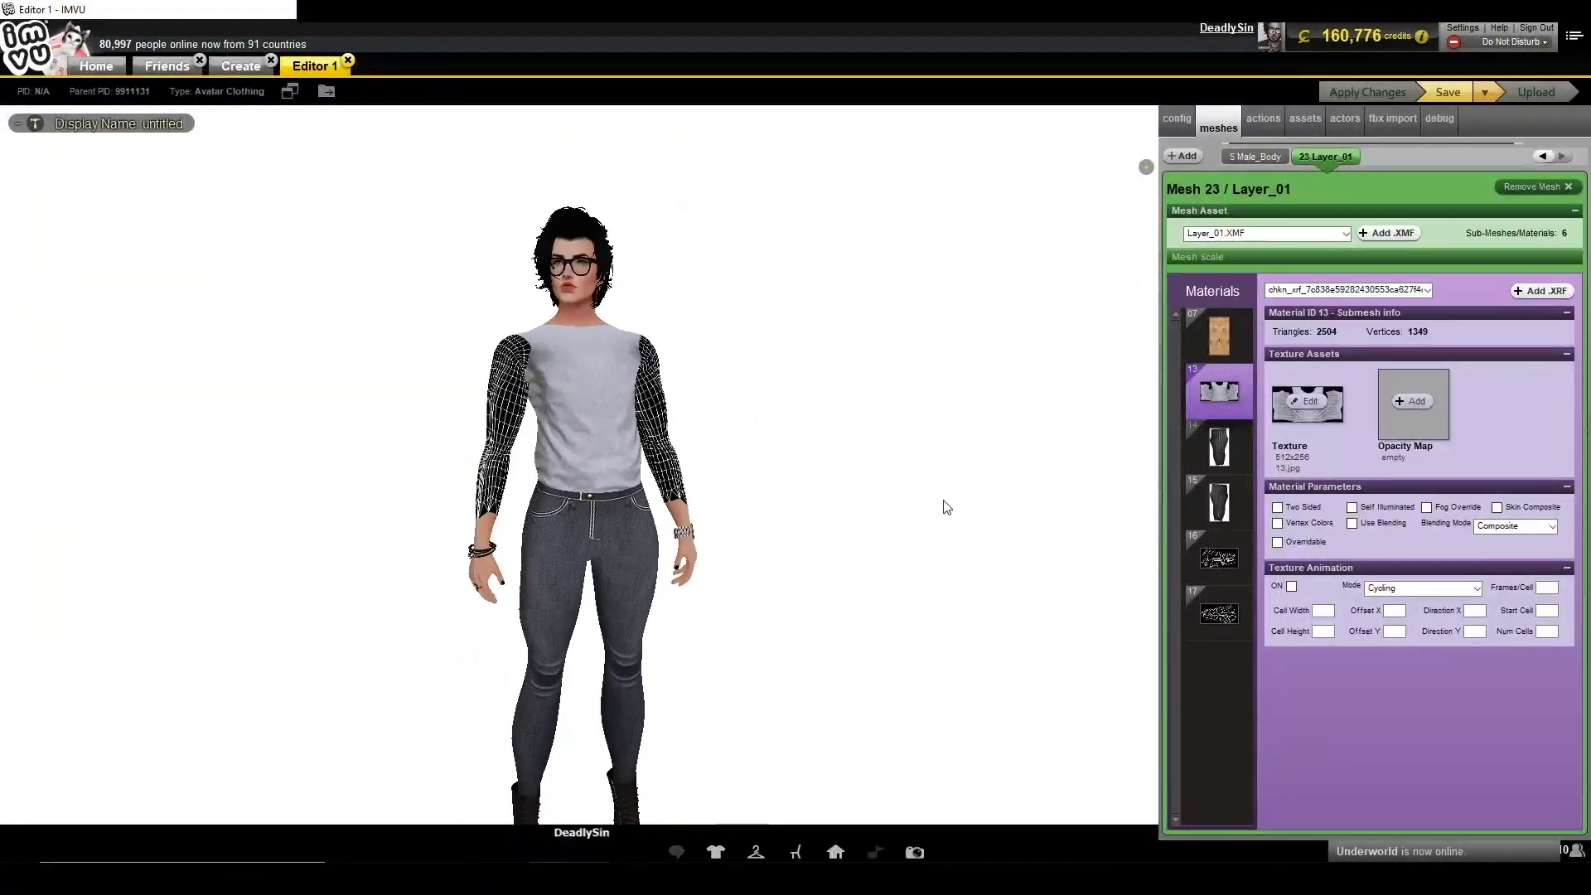
Switch back to Photoshop and show the wireframe over the template at 200% zoom.
{"action": "key", "text": "alt+Tab"}
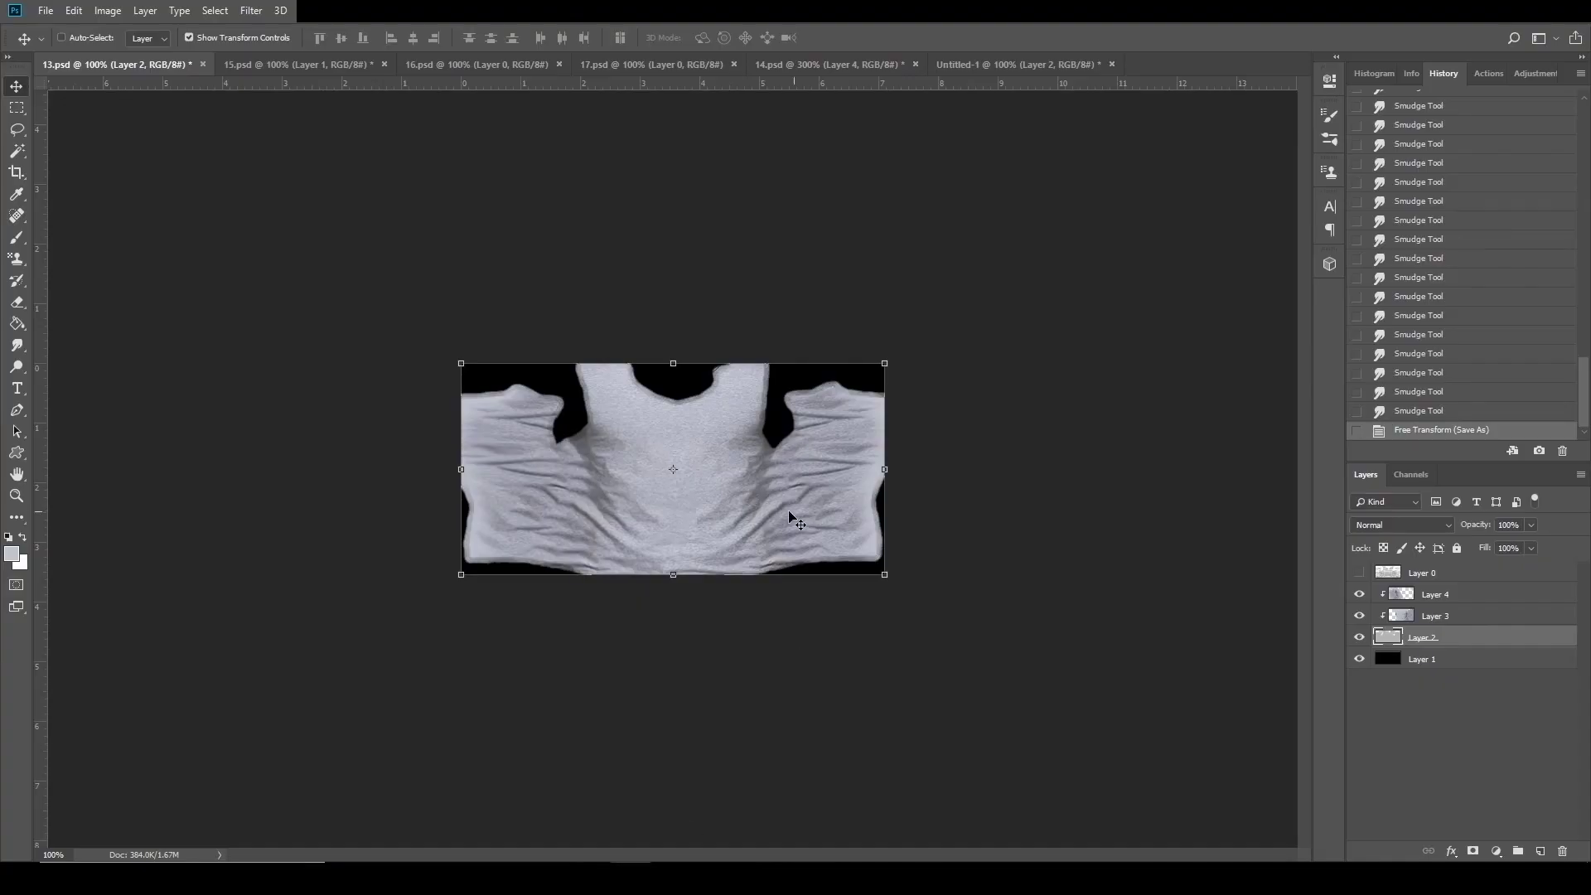
{"action": "left_click", "coordinate": [17, 495]}
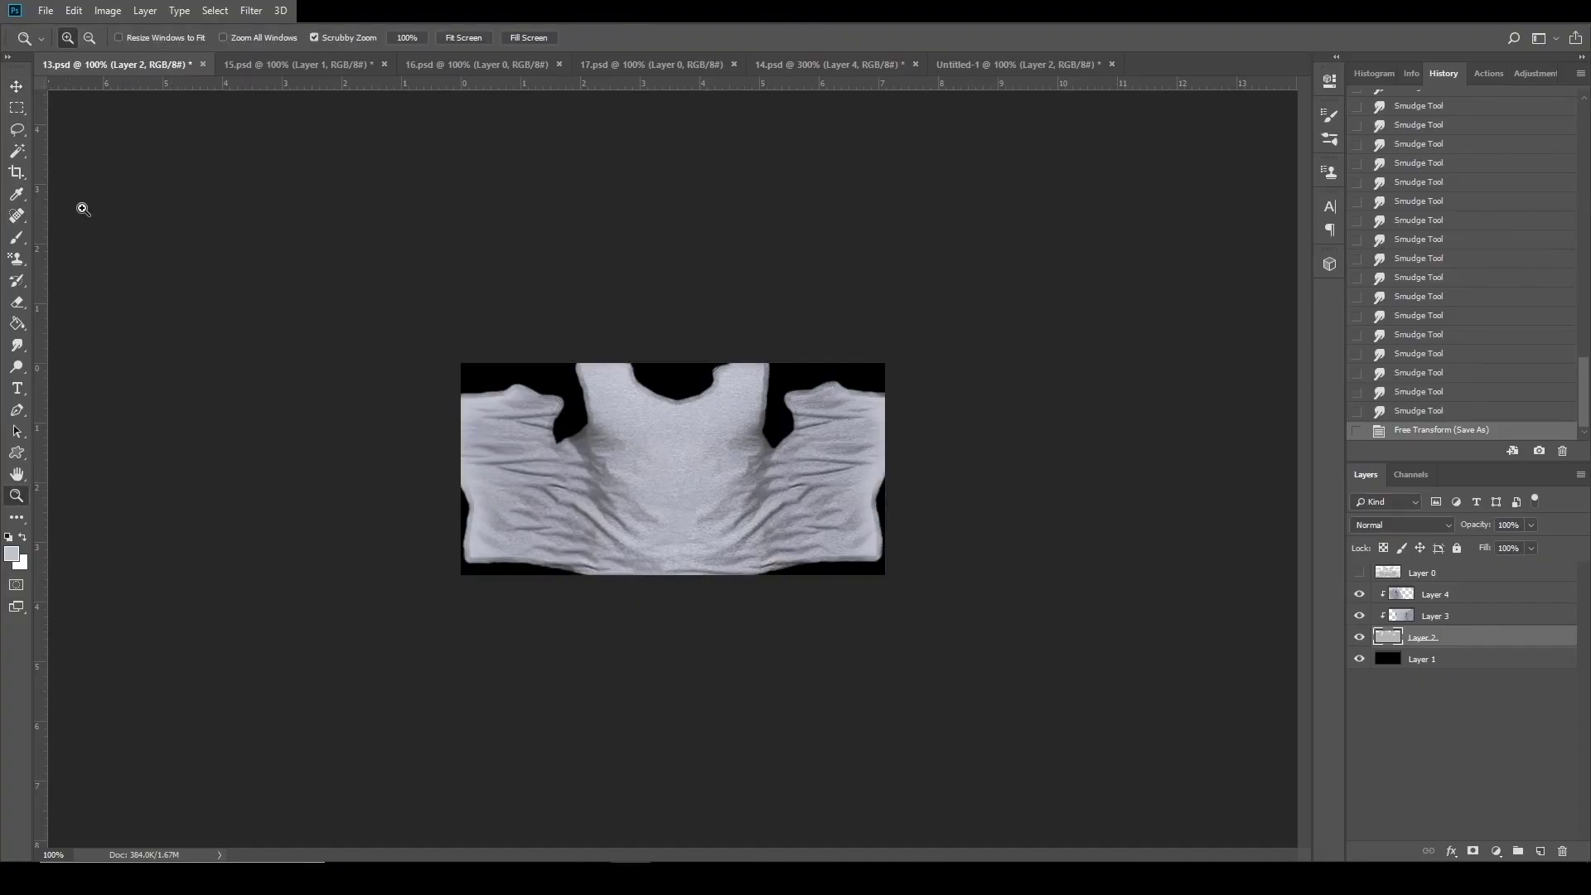
{"action": "left_click", "coordinate": [675, 375]}
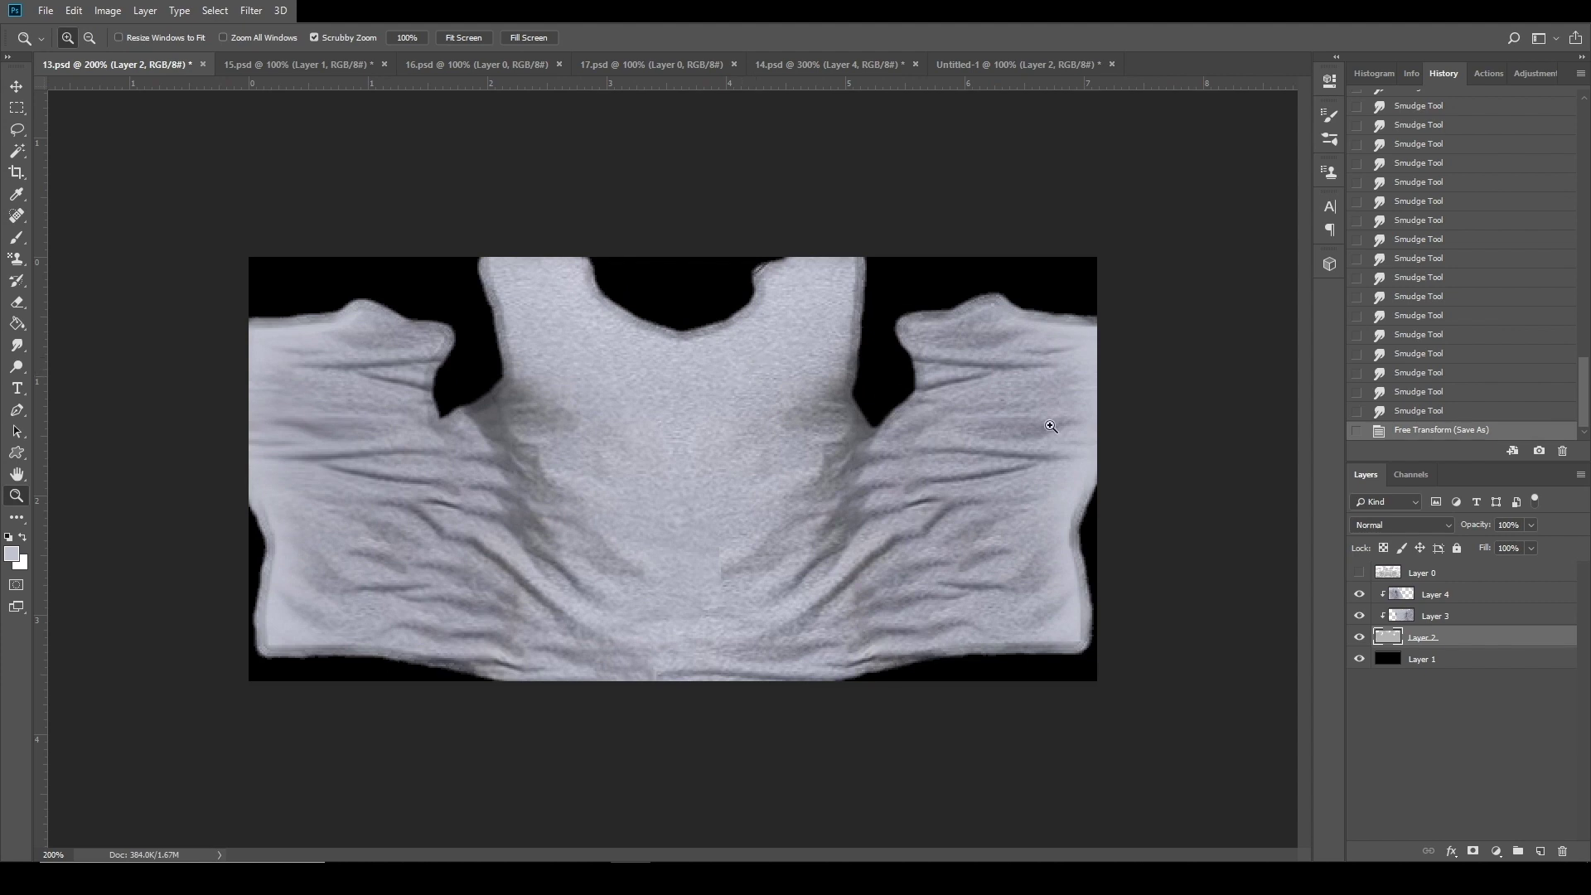
{"action": "left_click", "coordinate": [1360, 572]}
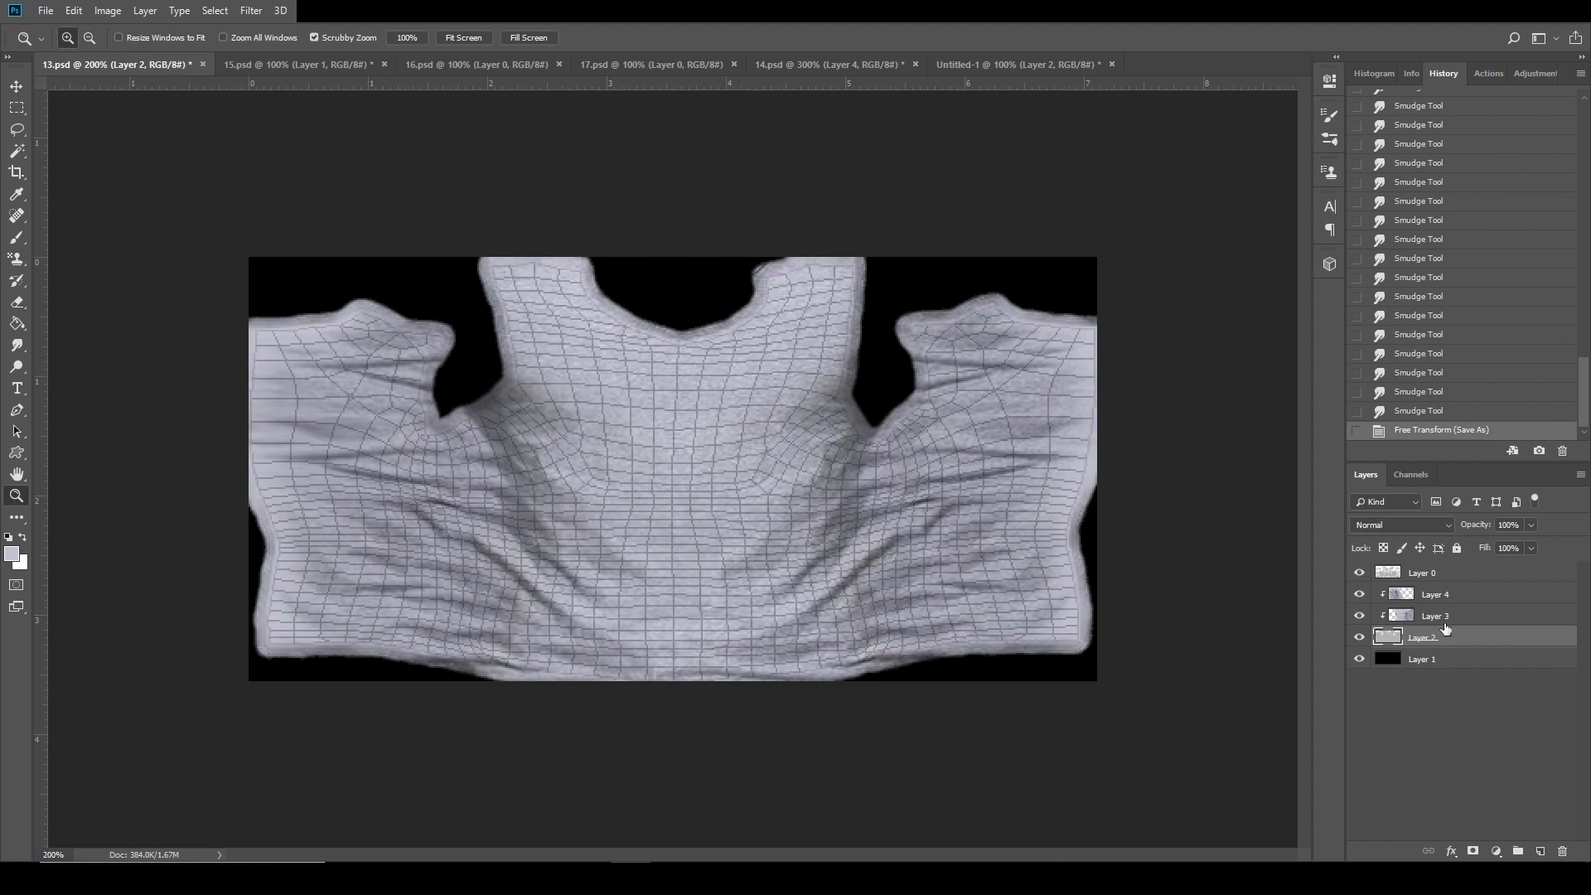
Activate the Pen tool and add a new empty layer directly above the top fabric layer.
{"action": "left_click", "coordinate": [20, 412]}
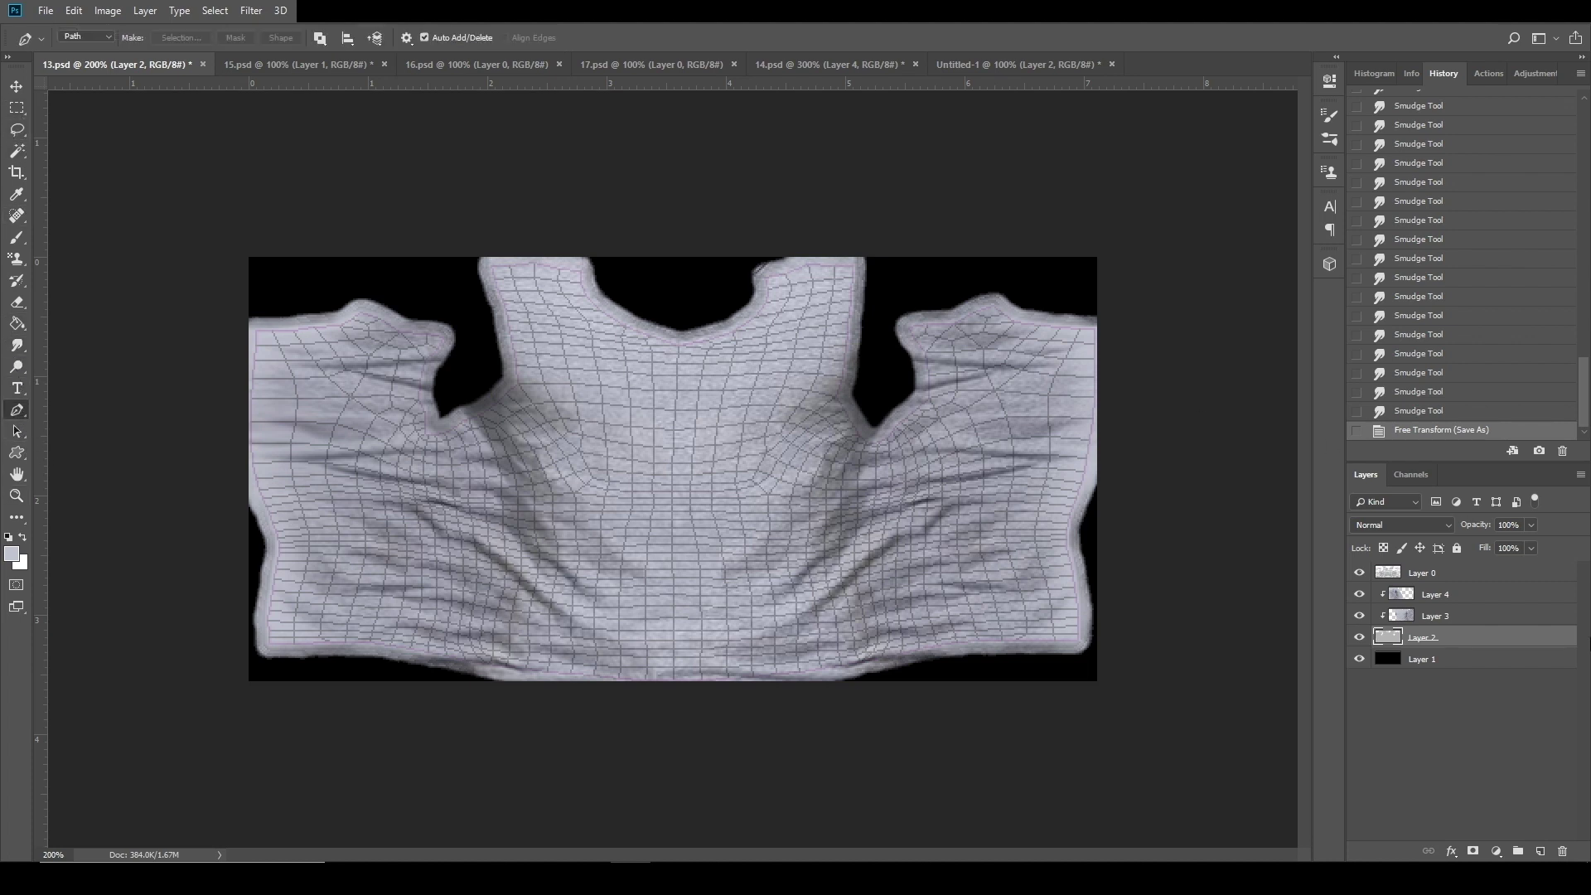
{"action": "left_click", "coordinate": [1442, 598]}
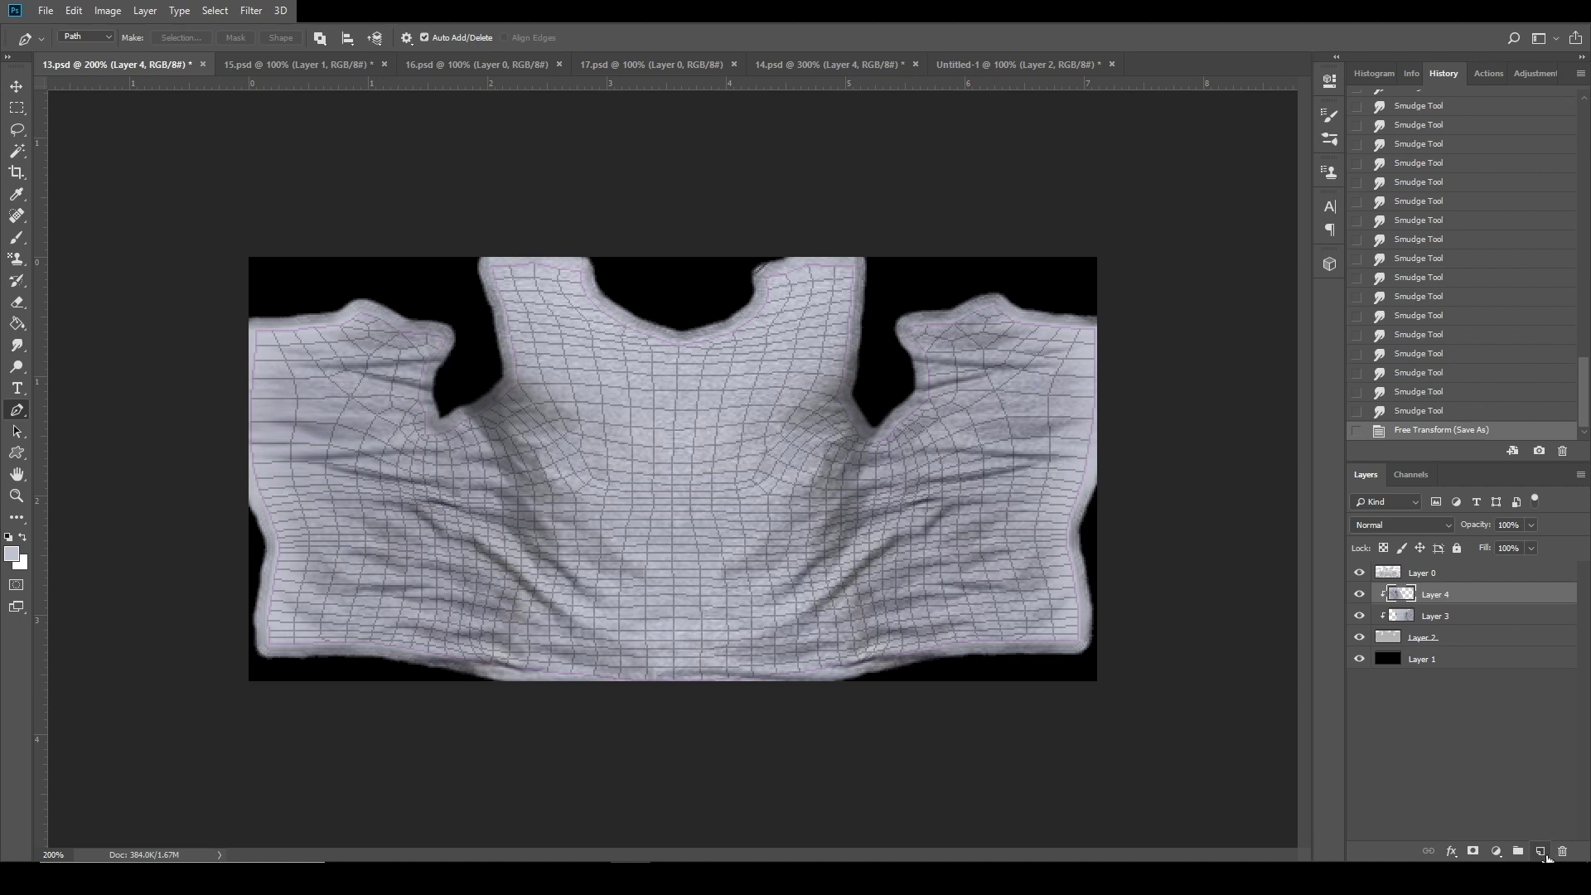
{"action": "left_click", "coordinate": [1544, 853]}
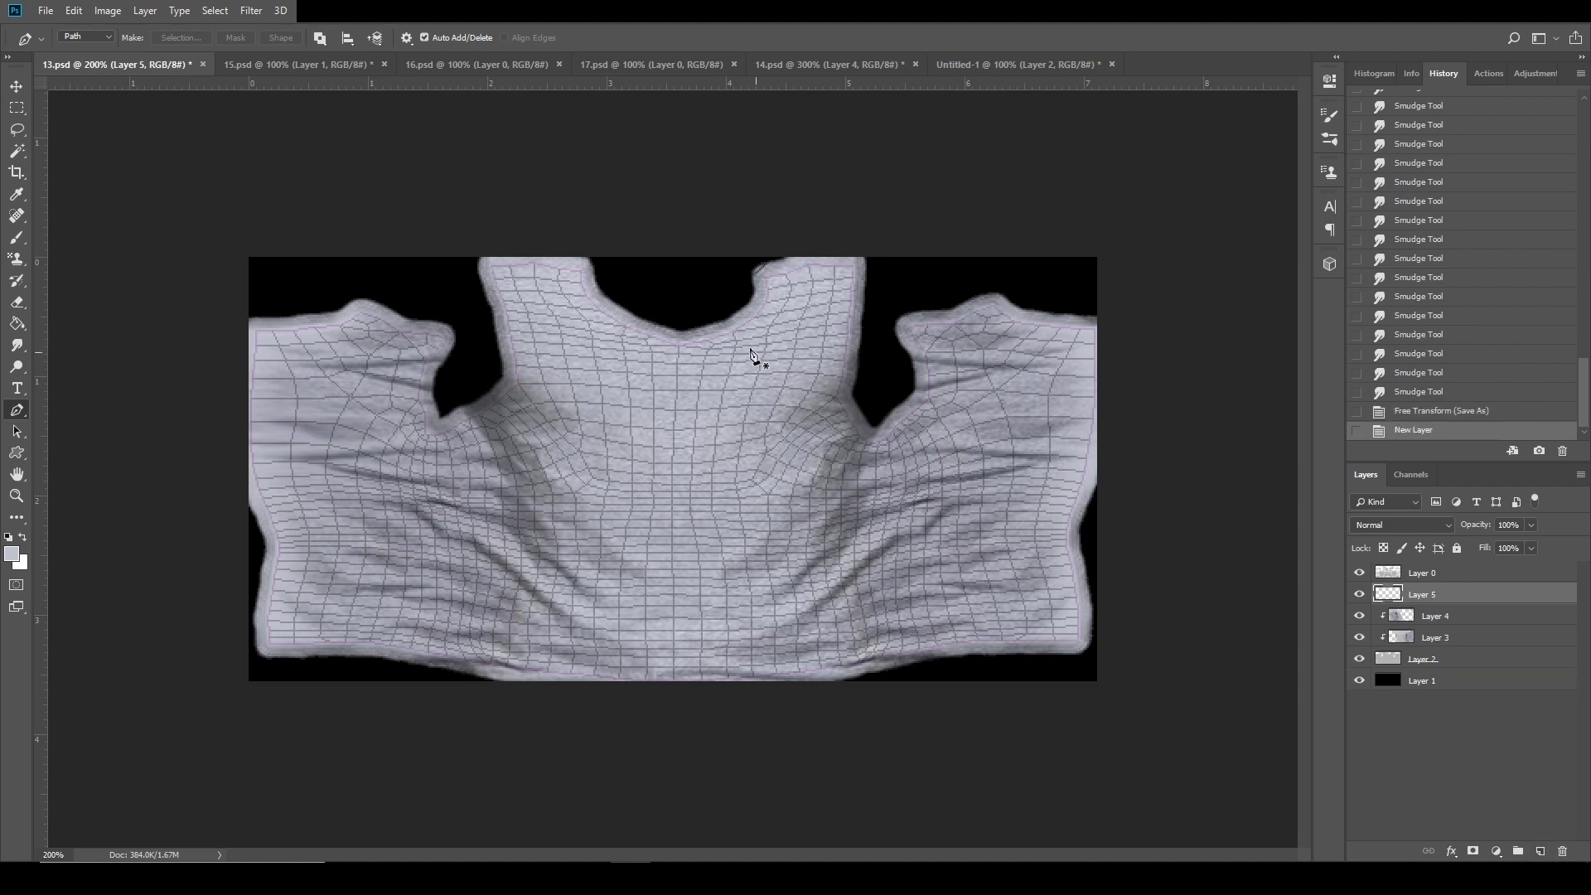
Draw an open curved Pen path just inside the shirt's neckline, from one shoulder edge to the other.
{"action": "left_click", "coordinate": [578, 273]}
{"action": "left_click_drag", "start_coordinate": [604, 314], "coordinate": [701, 347]}
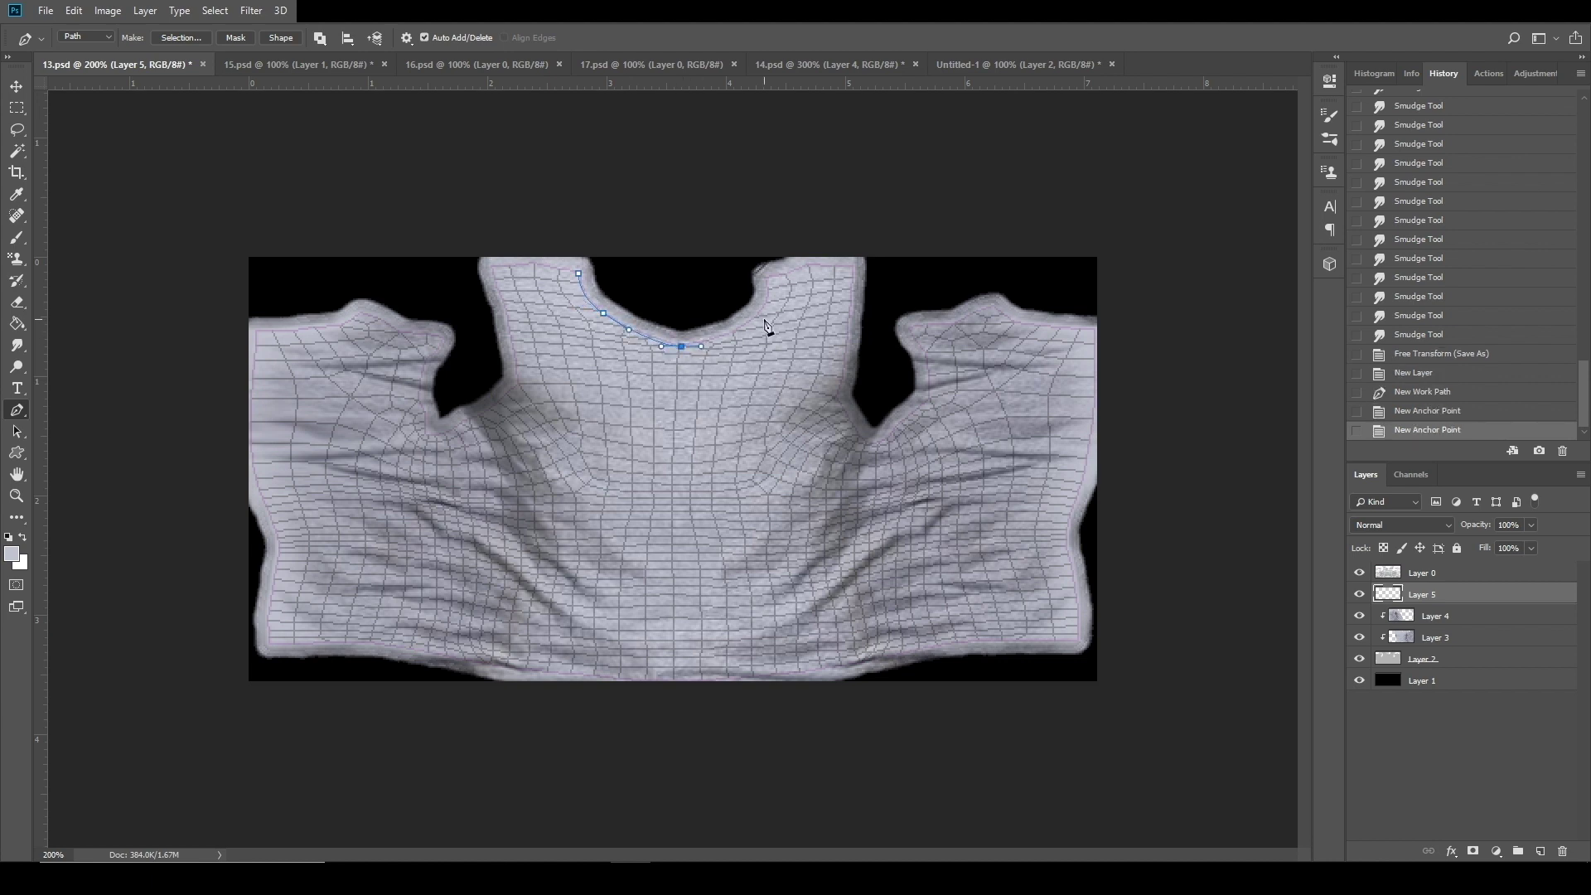
{"action": "mouse_move", "coordinate": [770, 304]}
{"action": "left_mouse_down"}
{"action": "mouse_move", "coordinate": [782, 279]}
{"action": "mouse_move", "coordinate": [764, 311]}
{"action": "left_mouse_up"}
{"action": "left_click", "coordinate": [769, 280]}
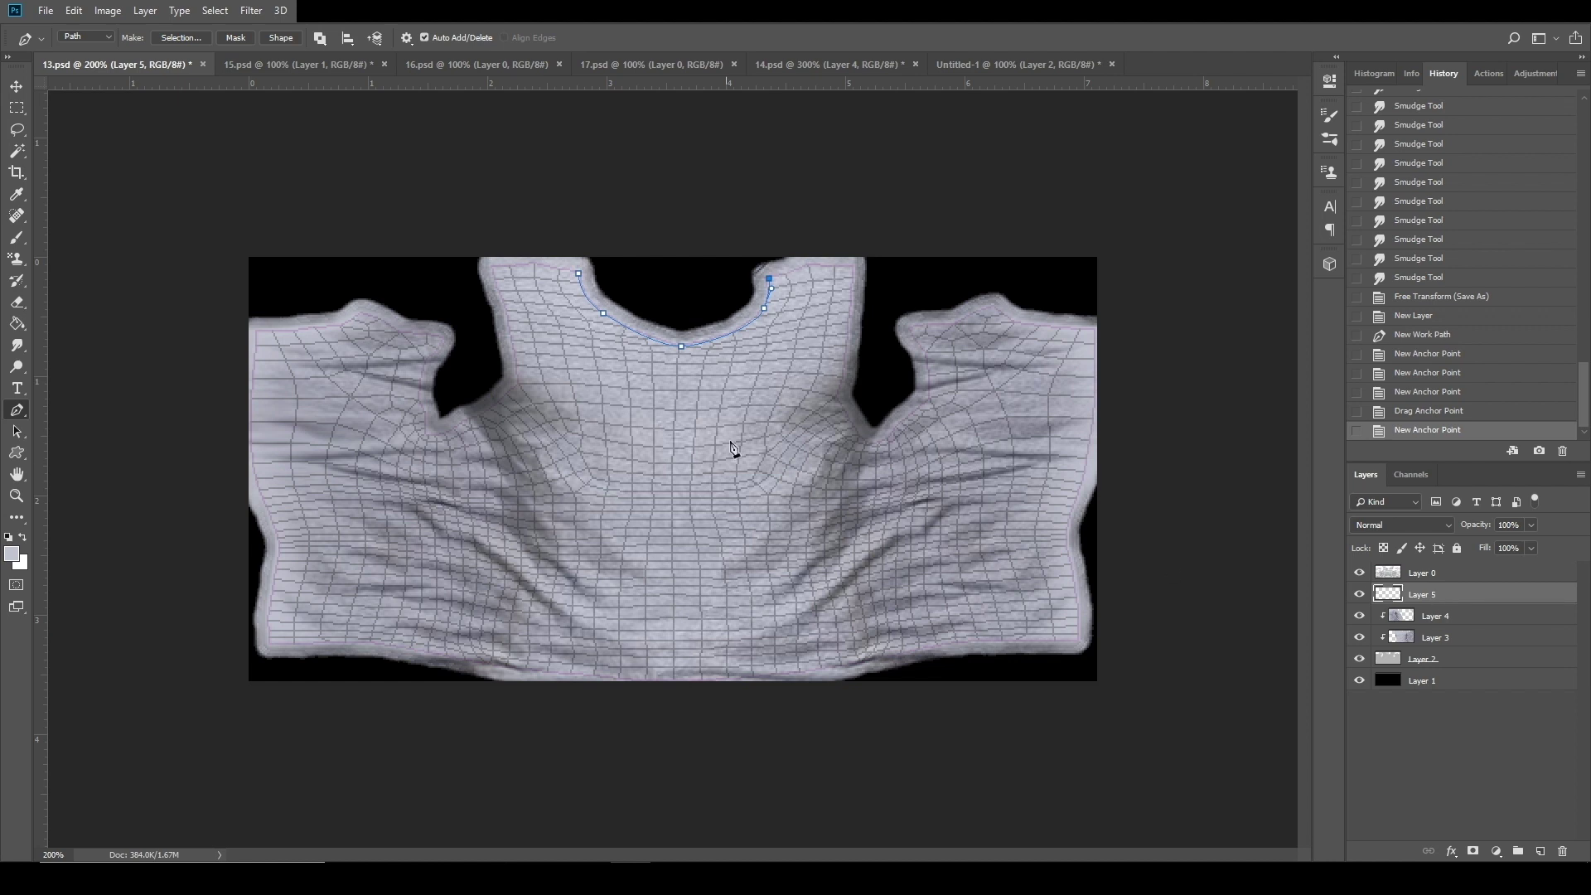
Set the brush to a 2 px size and raise its hardness to the maximum for stroking the neckline path.
{"action": "right_click", "coordinate": [719, 382]}
{"action": "left_click", "coordinate": [17, 238]}
{"action": "left_click", "coordinate": [16, 237]}
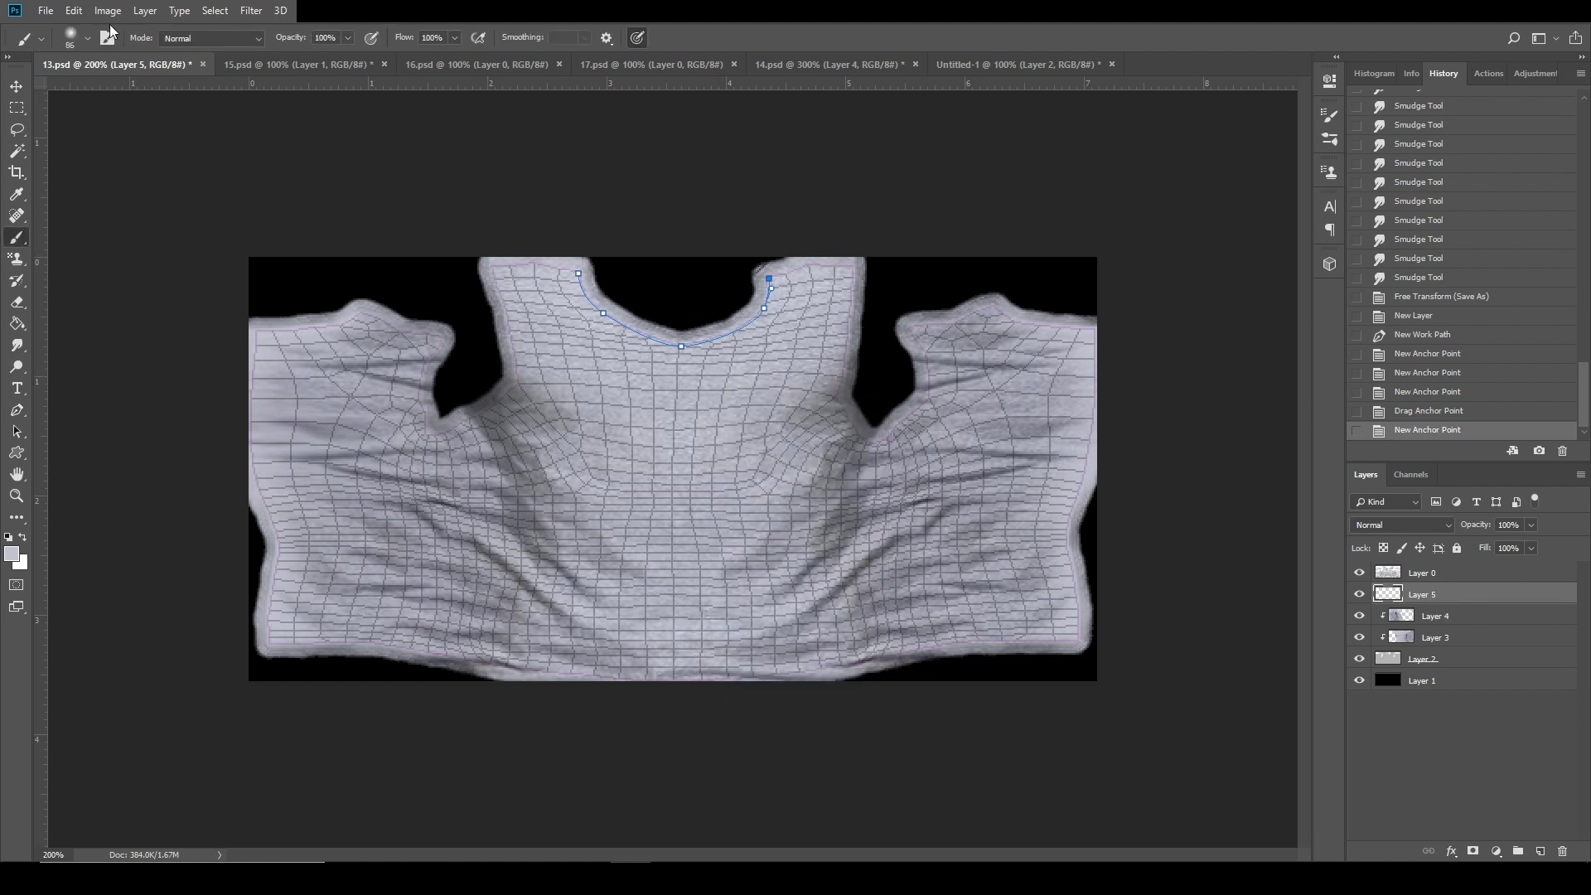
{"action": "left_click", "coordinate": [79, 37]}
{"action": "left_click_drag", "start_coordinate": [108, 93], "coordinate": [35, 92]}
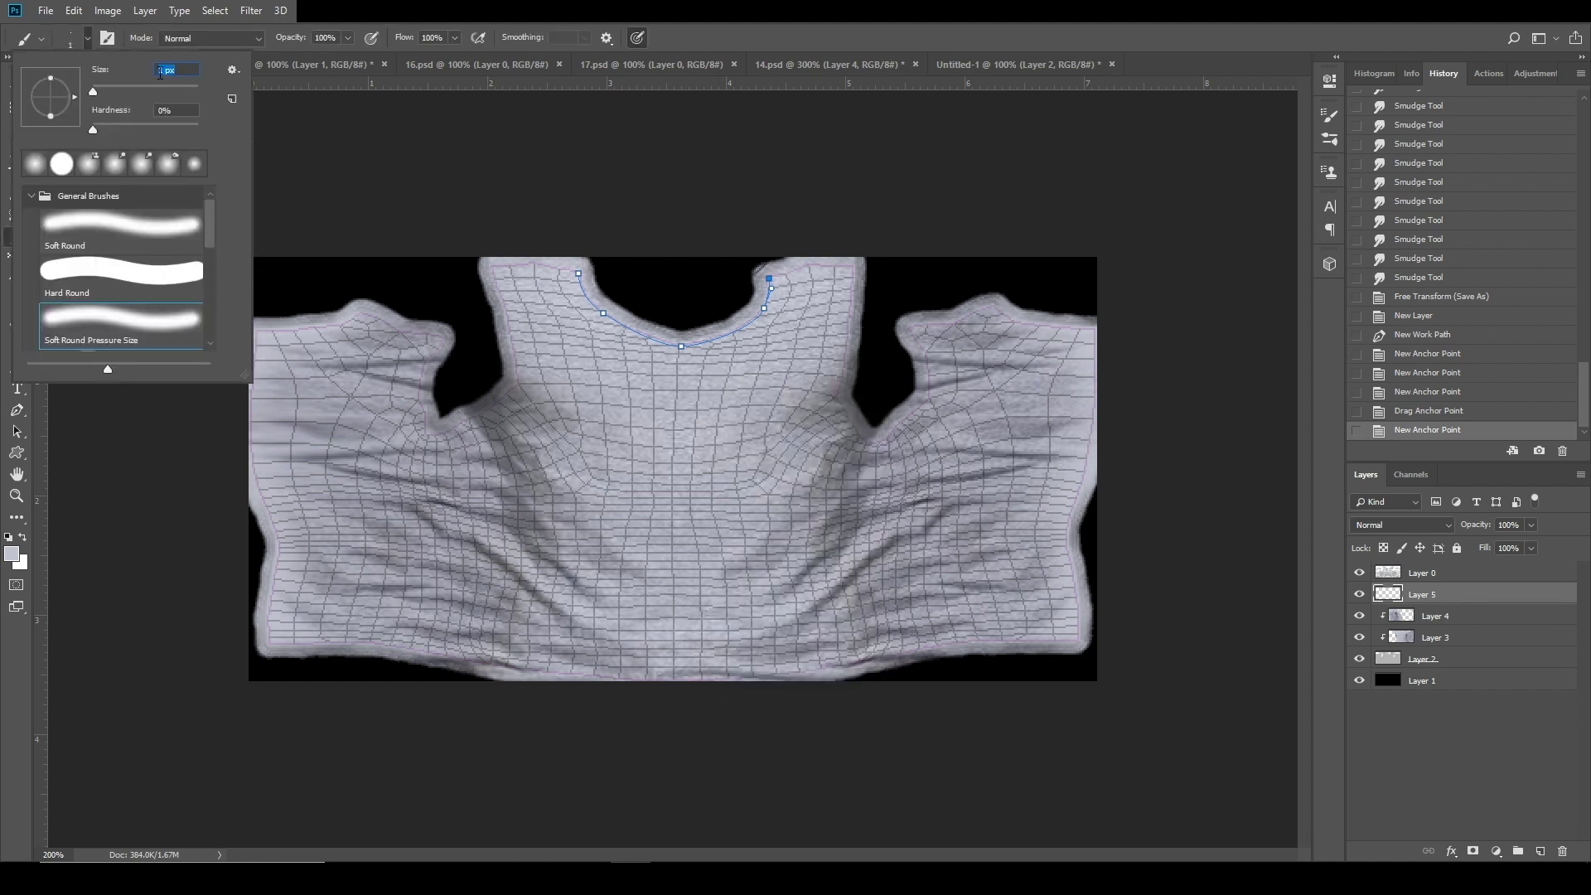
{"action": "key", "text": "Return"}
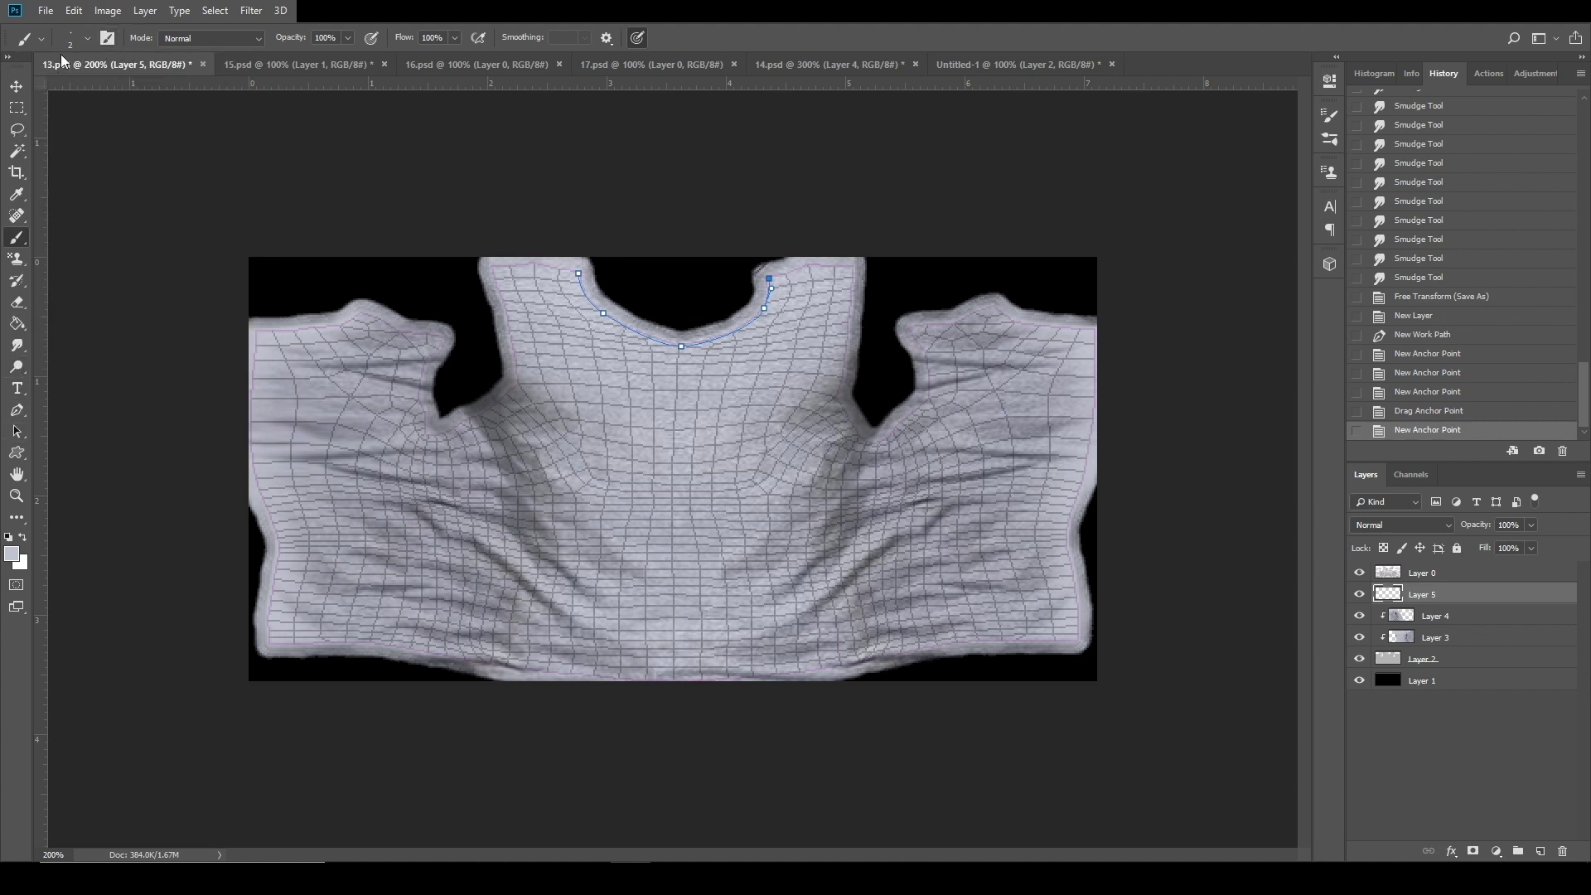
{"action": "left_click", "coordinate": [17, 410]}
{"action": "right_click", "coordinate": [624, 372]}
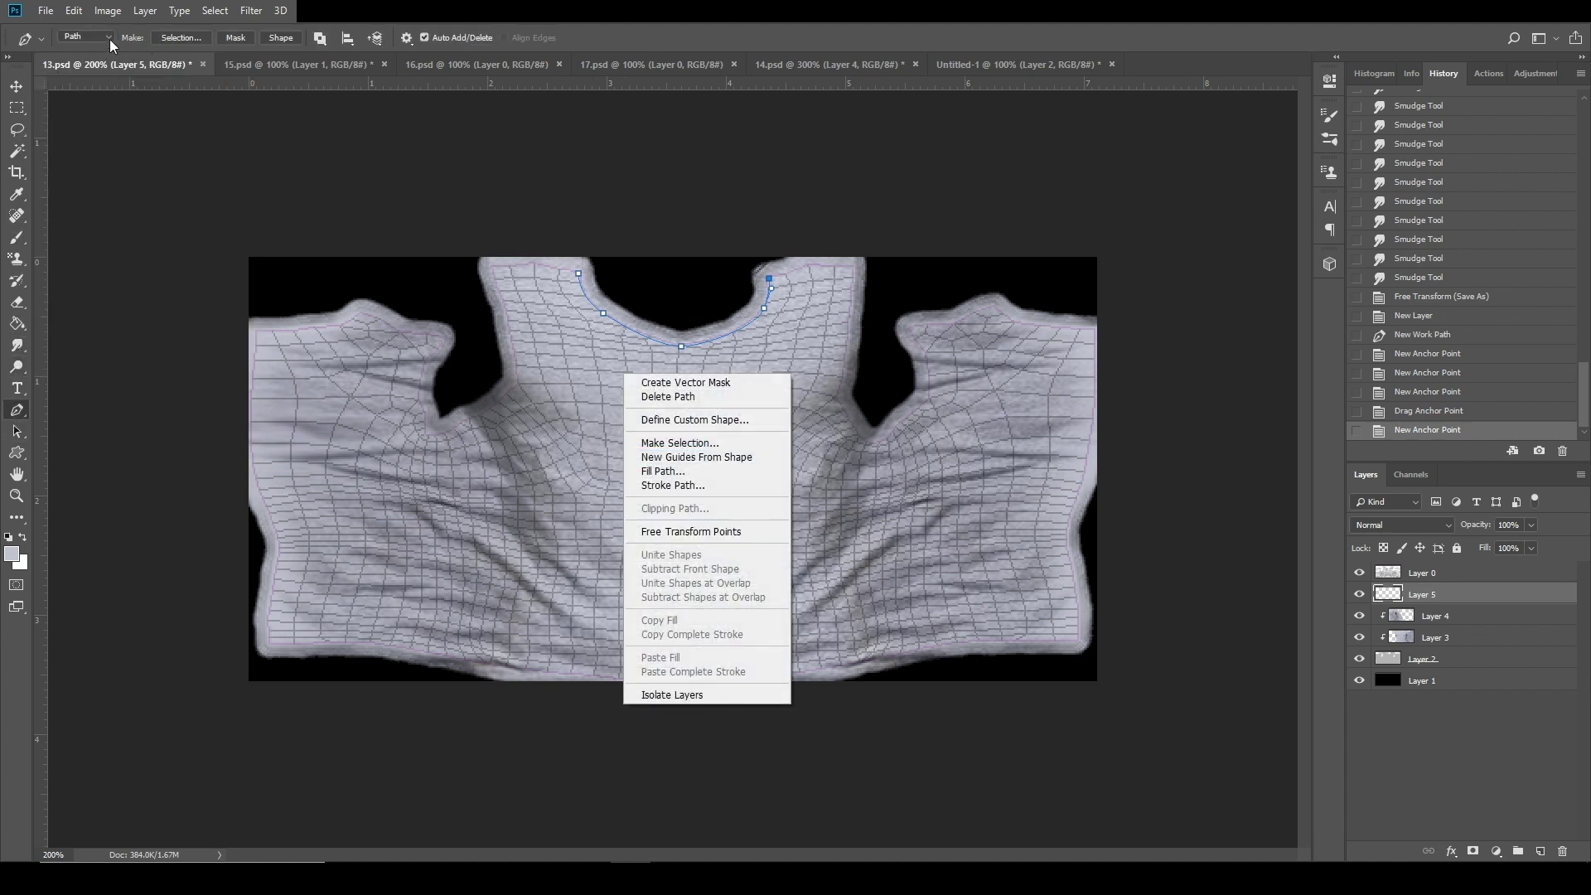
{"action": "left_click", "coordinate": [17, 238]}
{"action": "left_click", "coordinate": [17, 237]}
{"action": "left_click", "coordinate": [79, 38]}
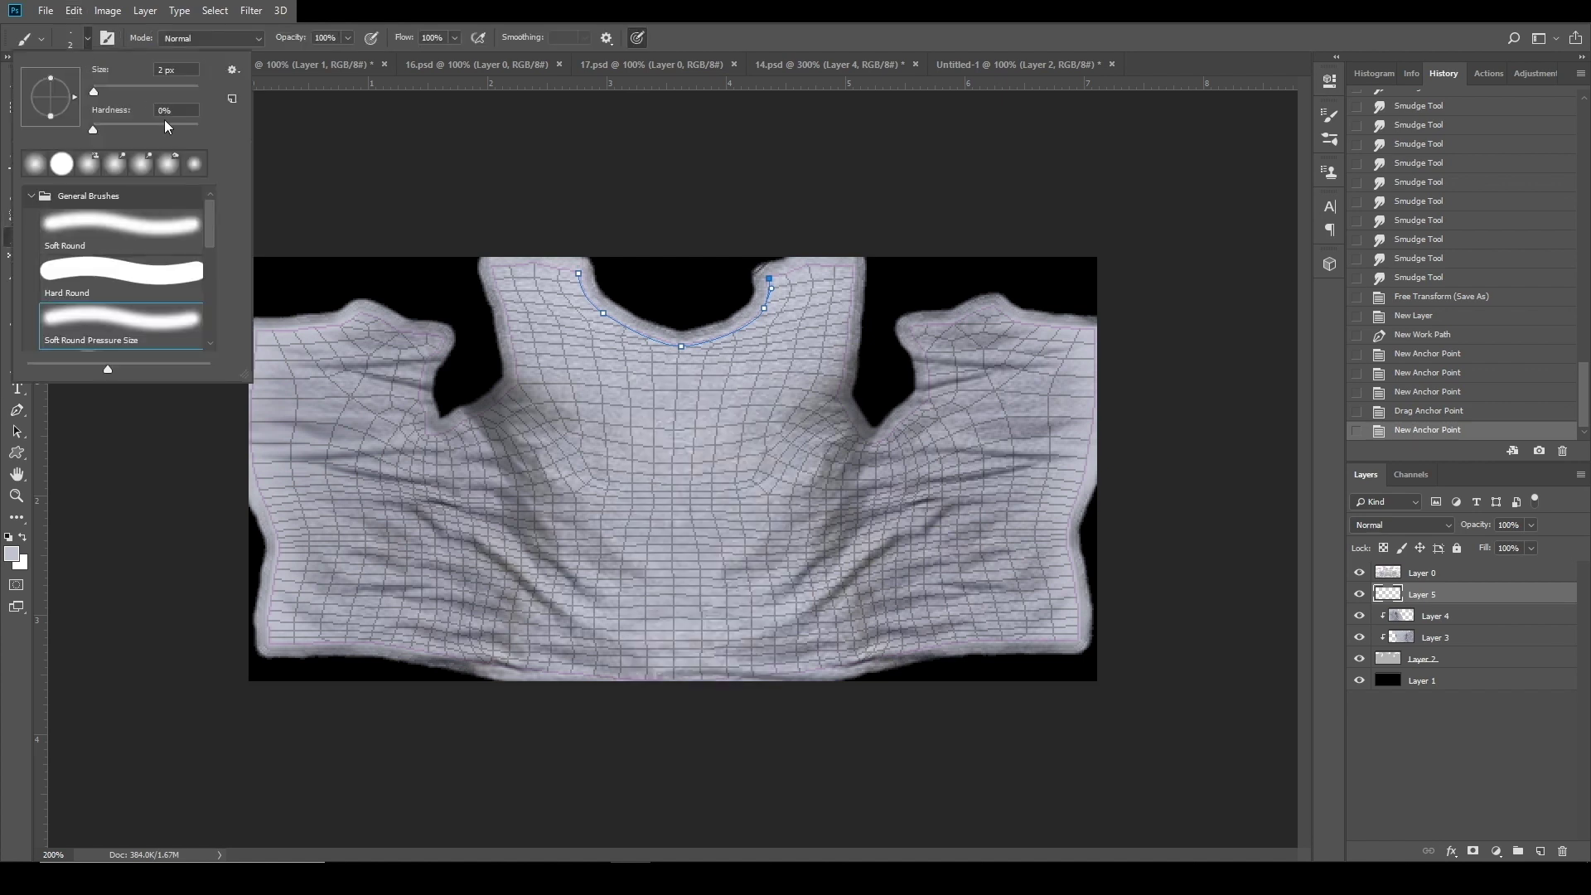
{"action": "left_click_drag", "start_coordinate": [183, 130], "coordinate": [199, 130]}
Stroke the neckline path with the brush in the light lilac foreground color.
{"action": "left_click", "coordinate": [16, 410]}
{"action": "left_click", "coordinate": [16, 409]}
{"action": "right_click", "coordinate": [625, 397]}
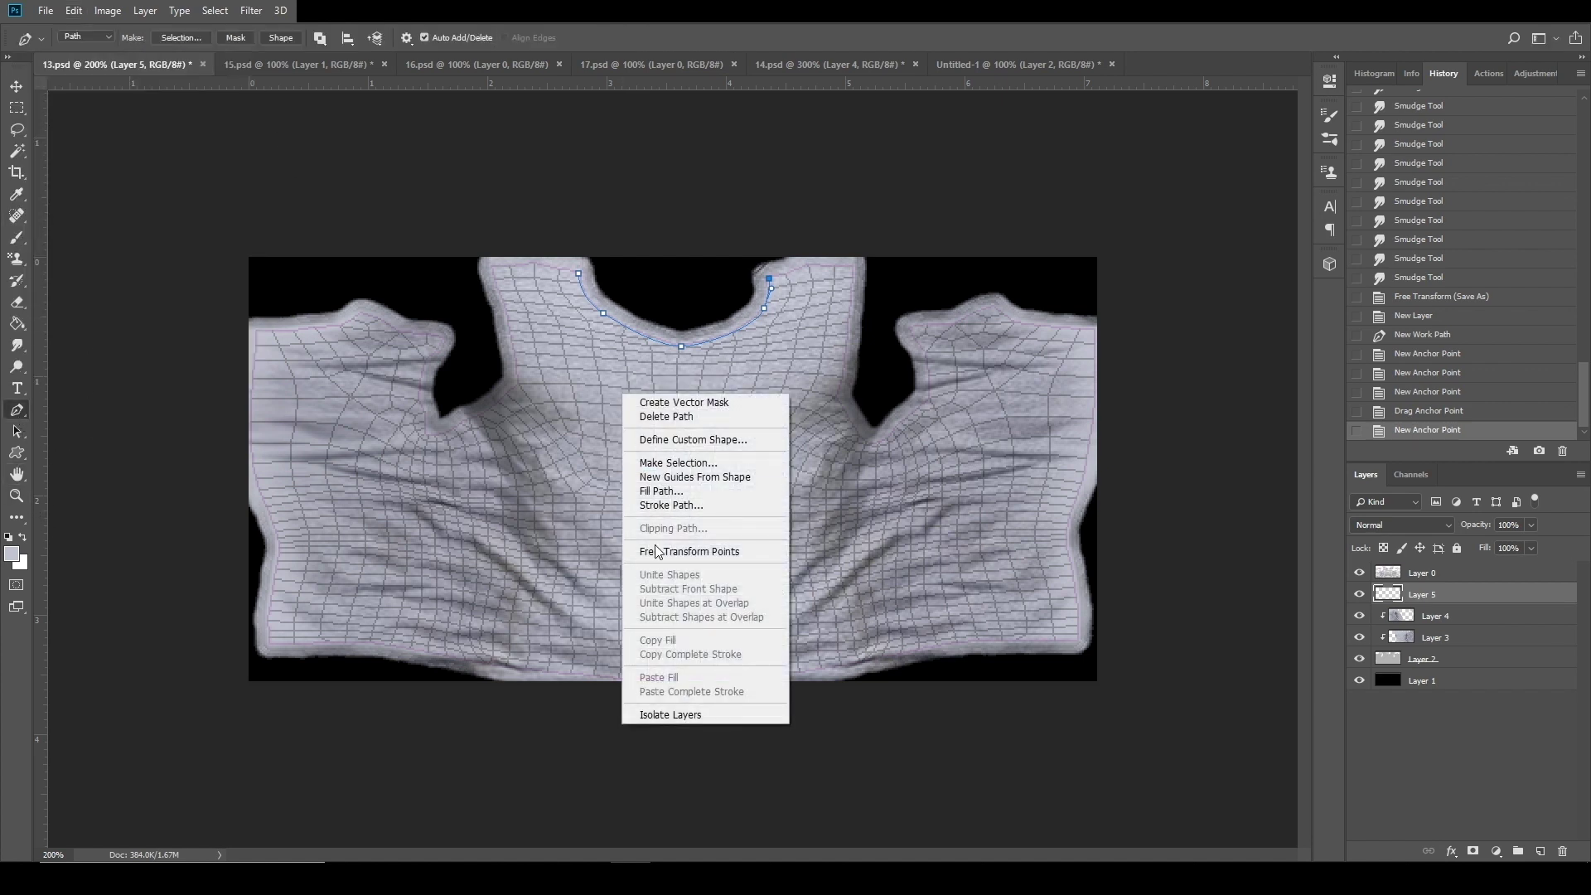
{"action": "left_click", "coordinate": [671, 505]}
{"action": "left_click", "coordinate": [895, 269]}
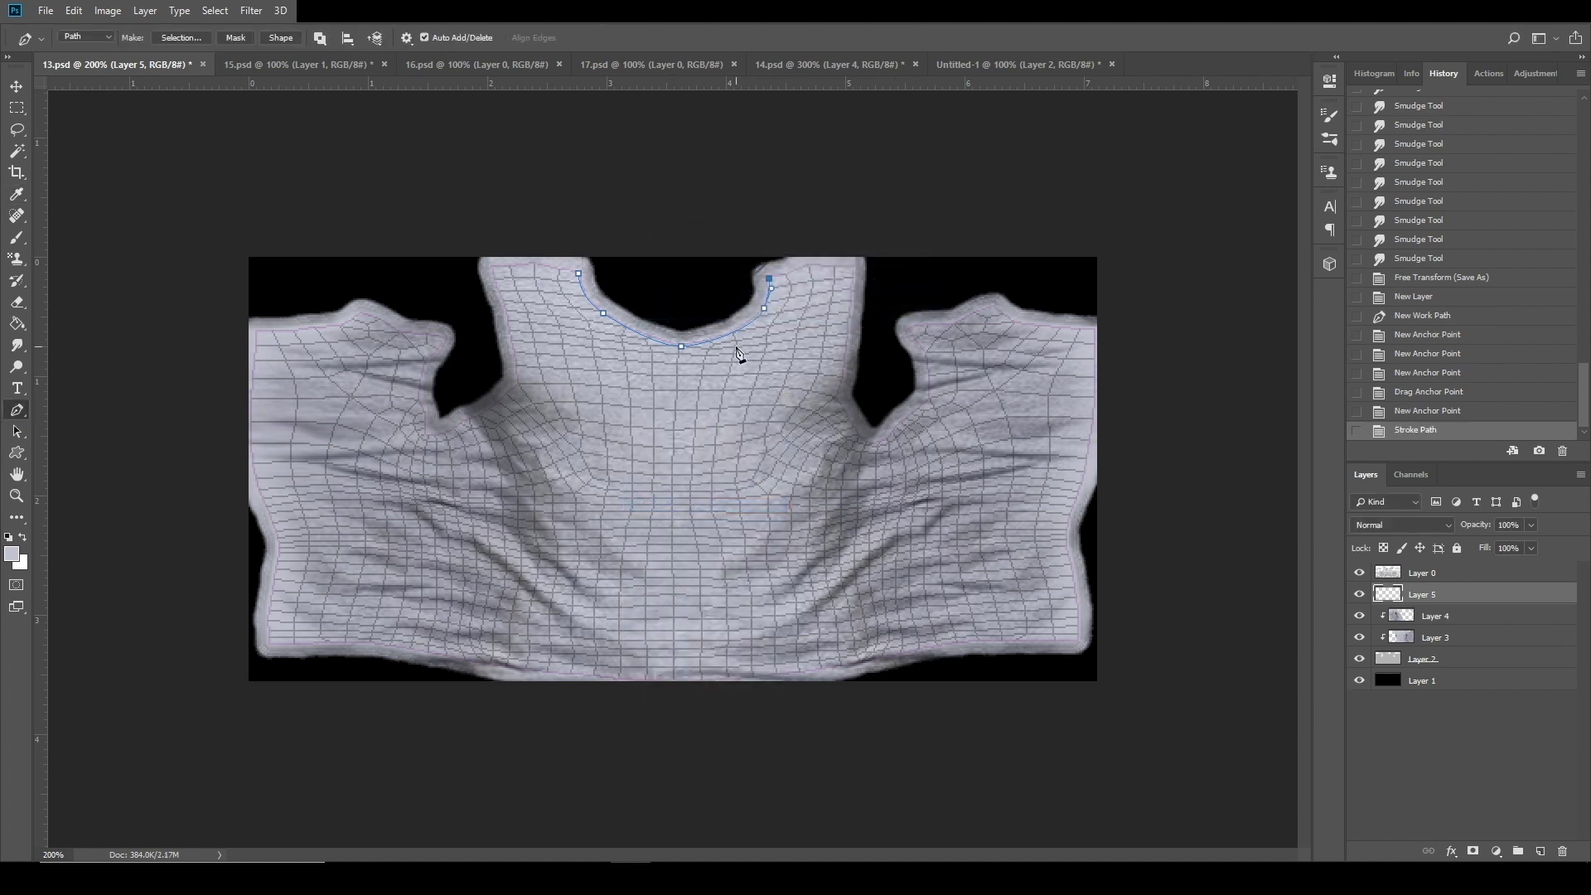
Swap the foreground color to white, stroke the neckline path again and delete the path.
{"action": "right_click", "coordinate": [660, 396]}
{"action": "left_click", "coordinate": [177, 525]}
{"action": "key", "text": "x"}
{"action": "right_click", "coordinate": [575, 426]}
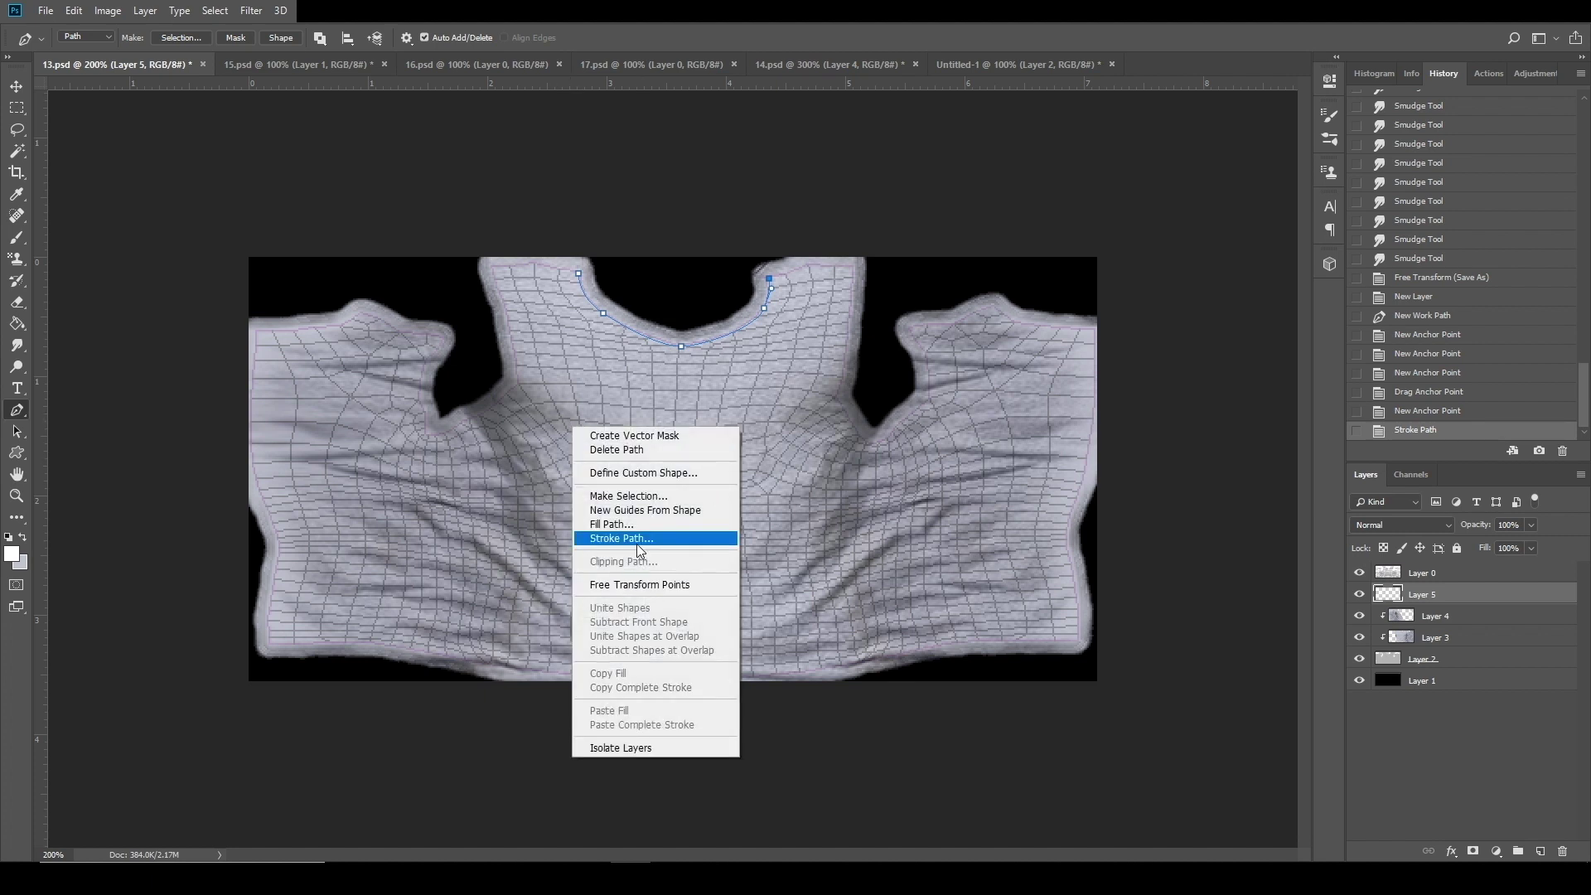
{"action": "left_click", "coordinate": [636, 544]}
{"action": "left_click", "coordinate": [893, 275]}
{"action": "right_click", "coordinate": [717, 335]}
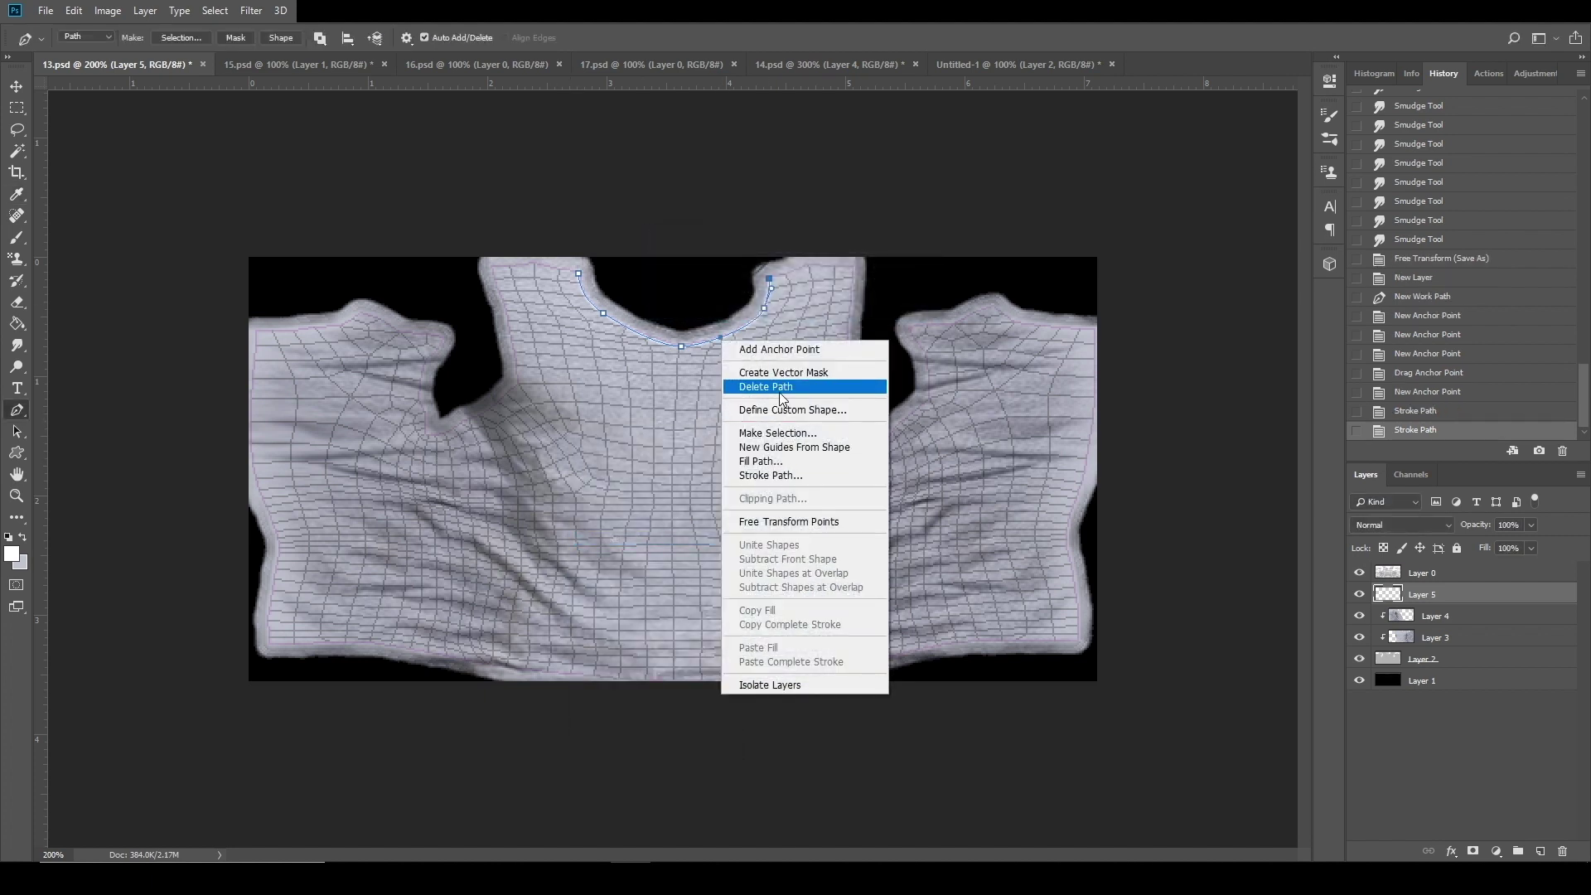
{"action": "left_click", "coordinate": [747, 390]}
Hide the wireframe and give the neckline stroke layer a black Outer Glow with 0 px size, 84% range and about 63% opacity.
{"action": "left_click", "coordinate": [1358, 574]}
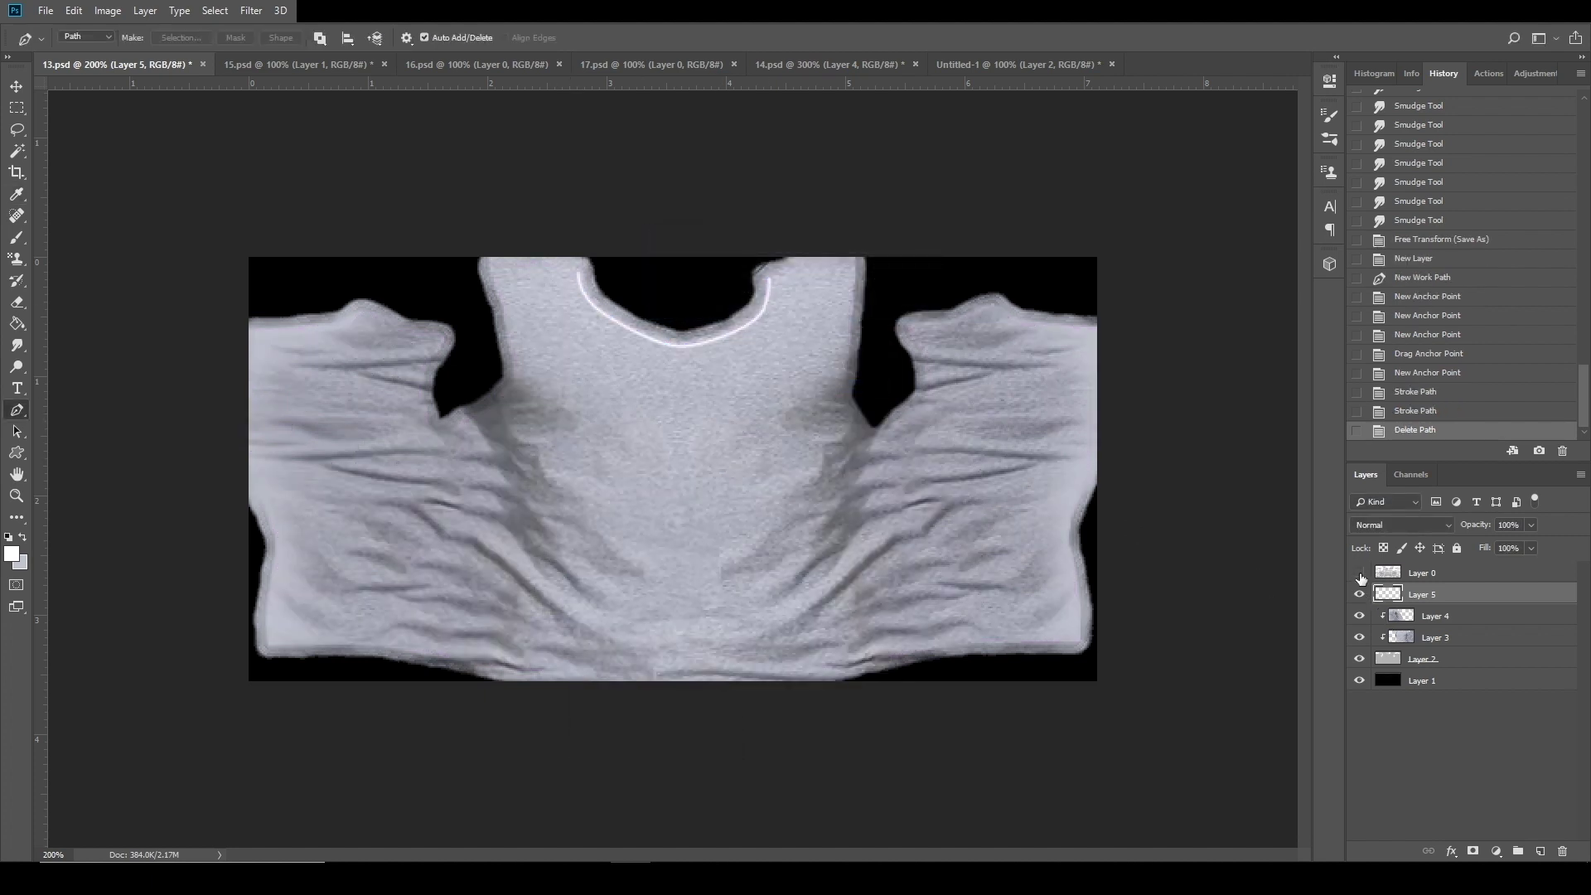
{"action": "left_click", "coordinate": [1359, 573]}
{"action": "left_click", "coordinate": [1359, 573]}
{"action": "double_click", "coordinate": [1500, 594]}
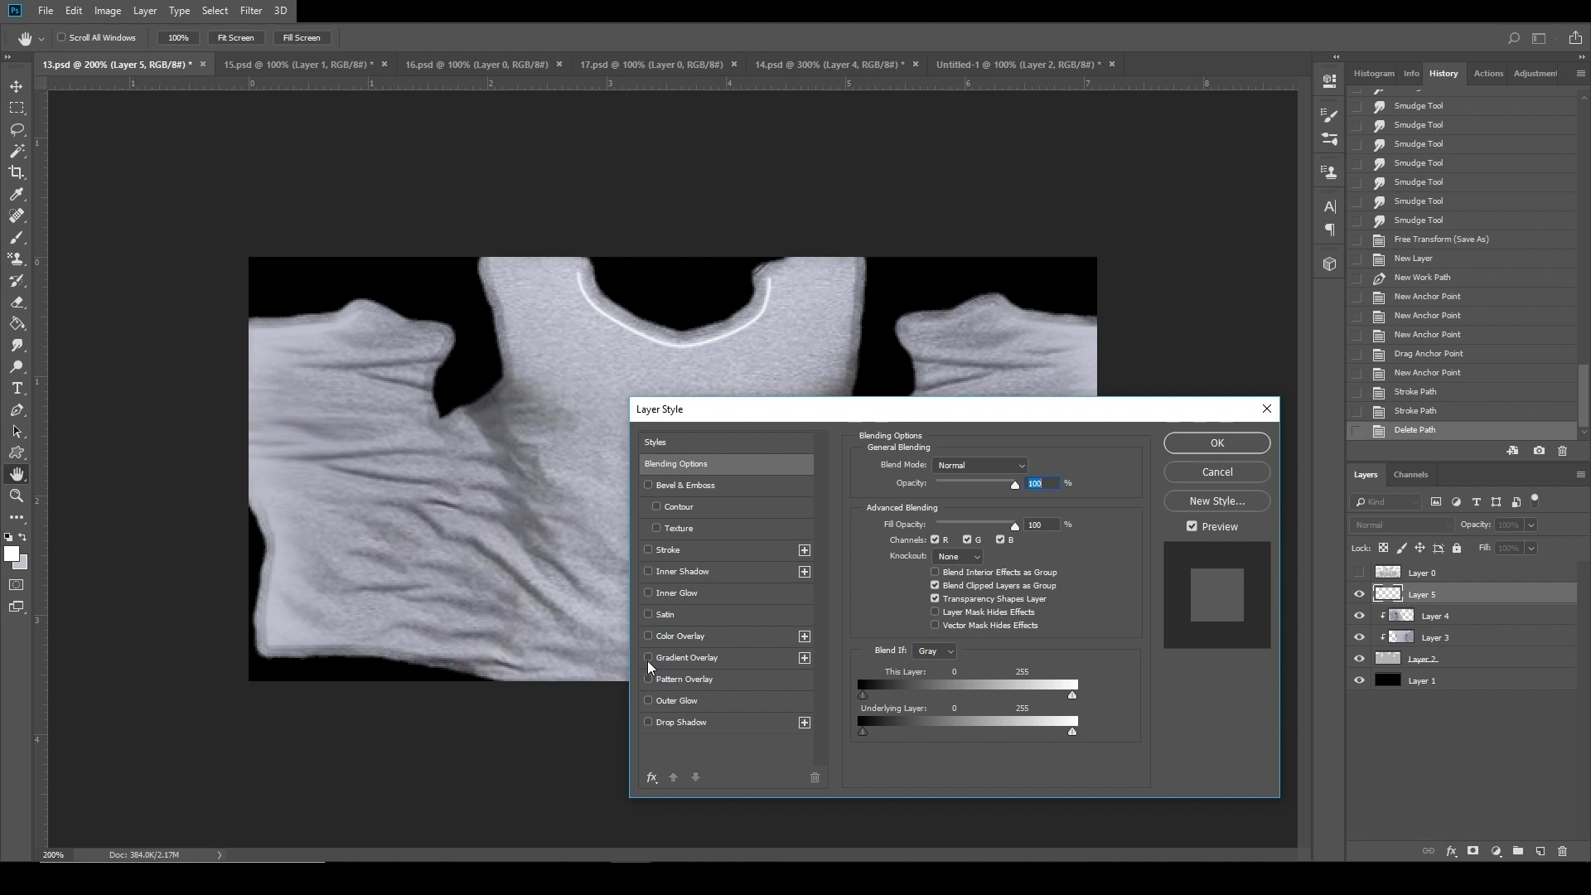
{"action": "left_click", "coordinate": [649, 594]}
{"action": "left_click", "coordinate": [649, 593]}
{"action": "left_click", "coordinate": [649, 594]}
{"action": "left_click", "coordinate": [648, 593]}
{"action": "left_click", "coordinate": [649, 700]}
{"action": "left_click", "coordinate": [677, 700]}
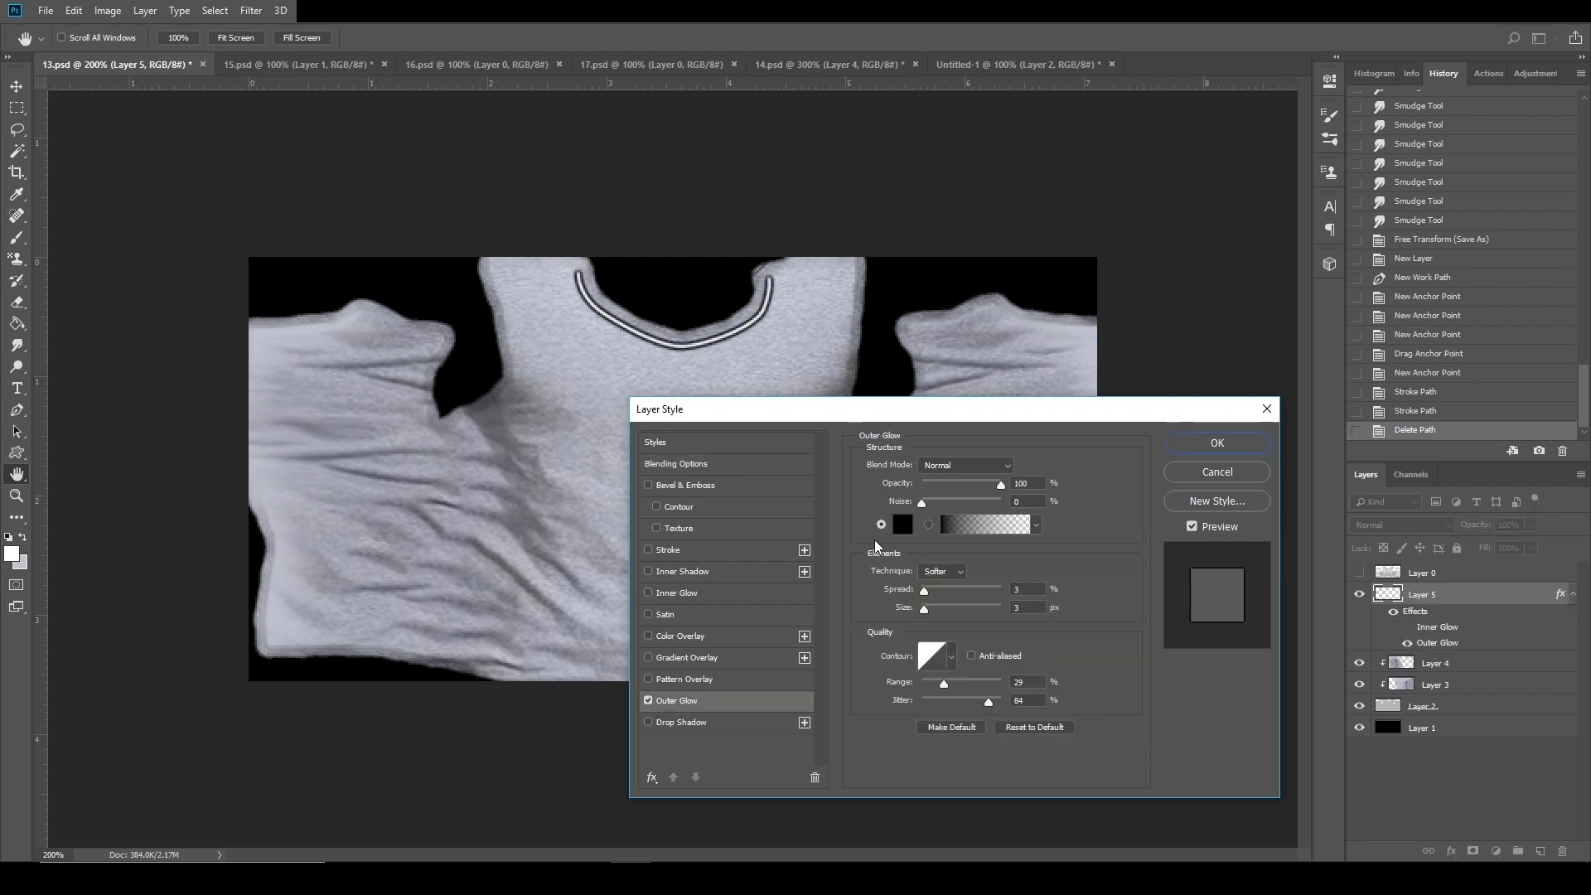
{"action": "left_click_drag", "start_coordinate": [950, 611], "coordinate": [911, 618]}
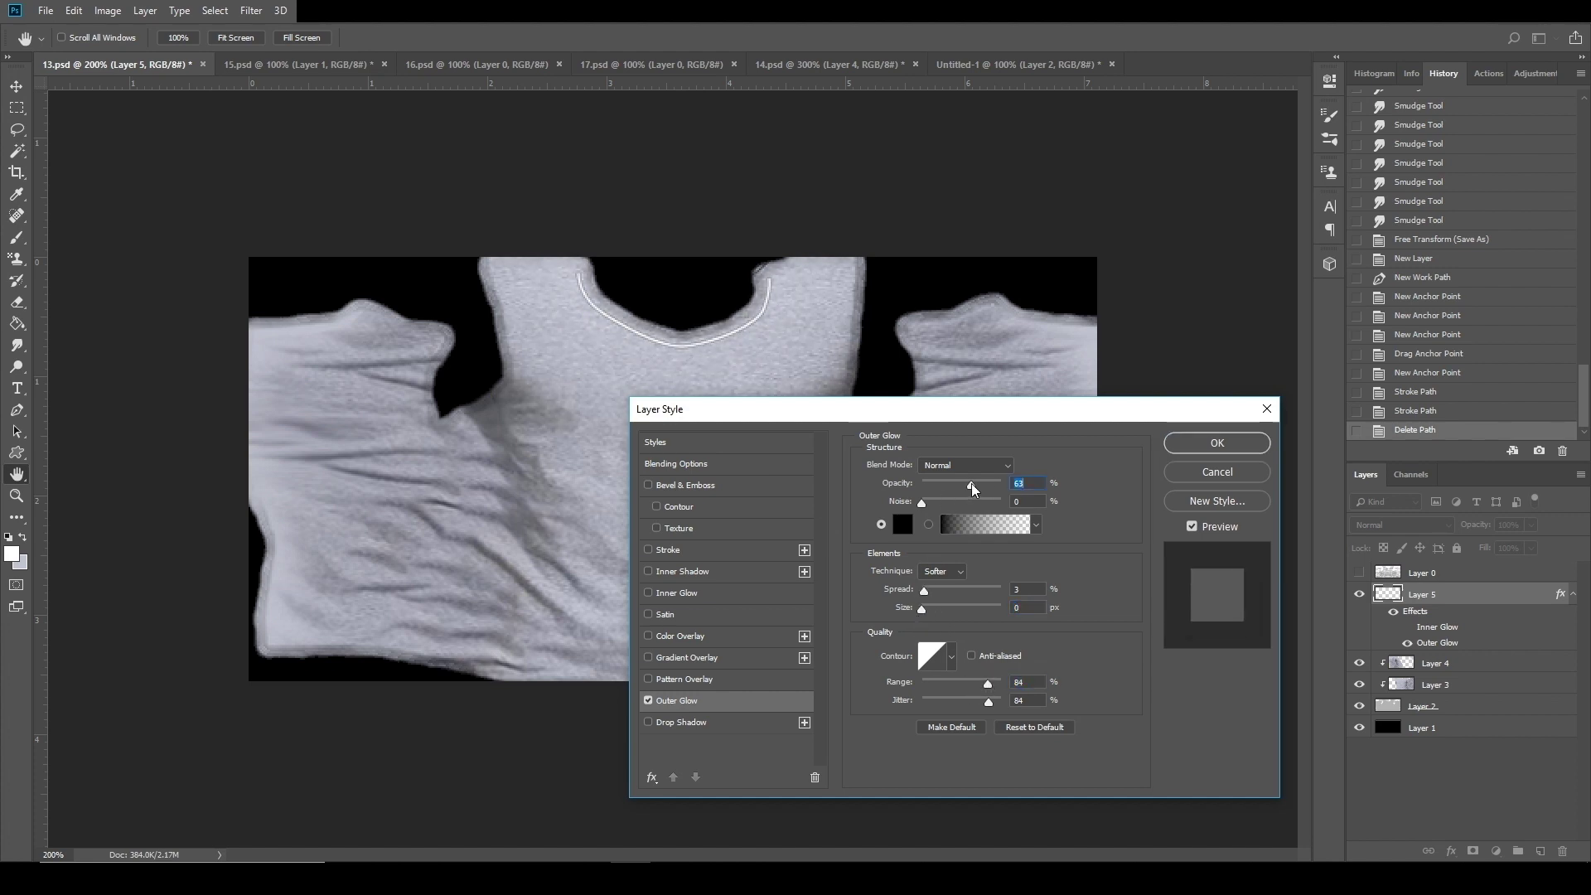
{"action": "left_click", "coordinate": [1193, 442]}
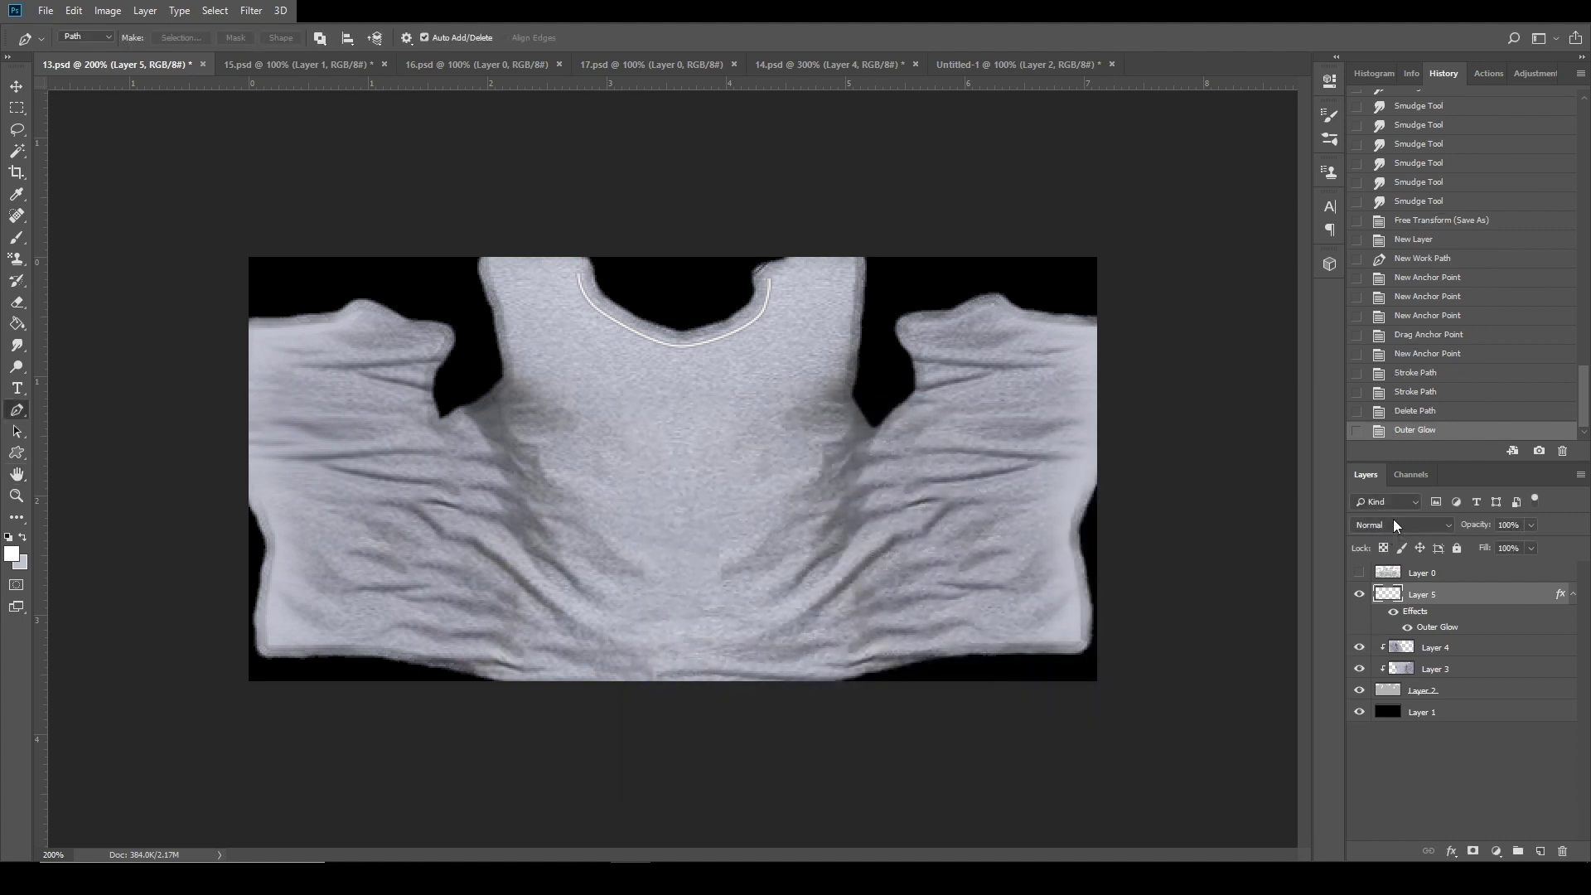
Try several blend modes on the neckline stroke layer and set it to Soft Light.
{"action": "left_click", "coordinate": [1392, 522]}
{"action": "left_click", "coordinate": [1368, 165]}
{"action": "key", "text": "Down"}
{"action": "key", "text": "Up"}
{"action": "scroll", "coordinate": [1434, 524], "scroll_direction": "down", "scroll_amount": 5}
{"action": "scroll", "coordinate": [1435, 524], "scroll_direction": "down", "scroll_amount": 1}
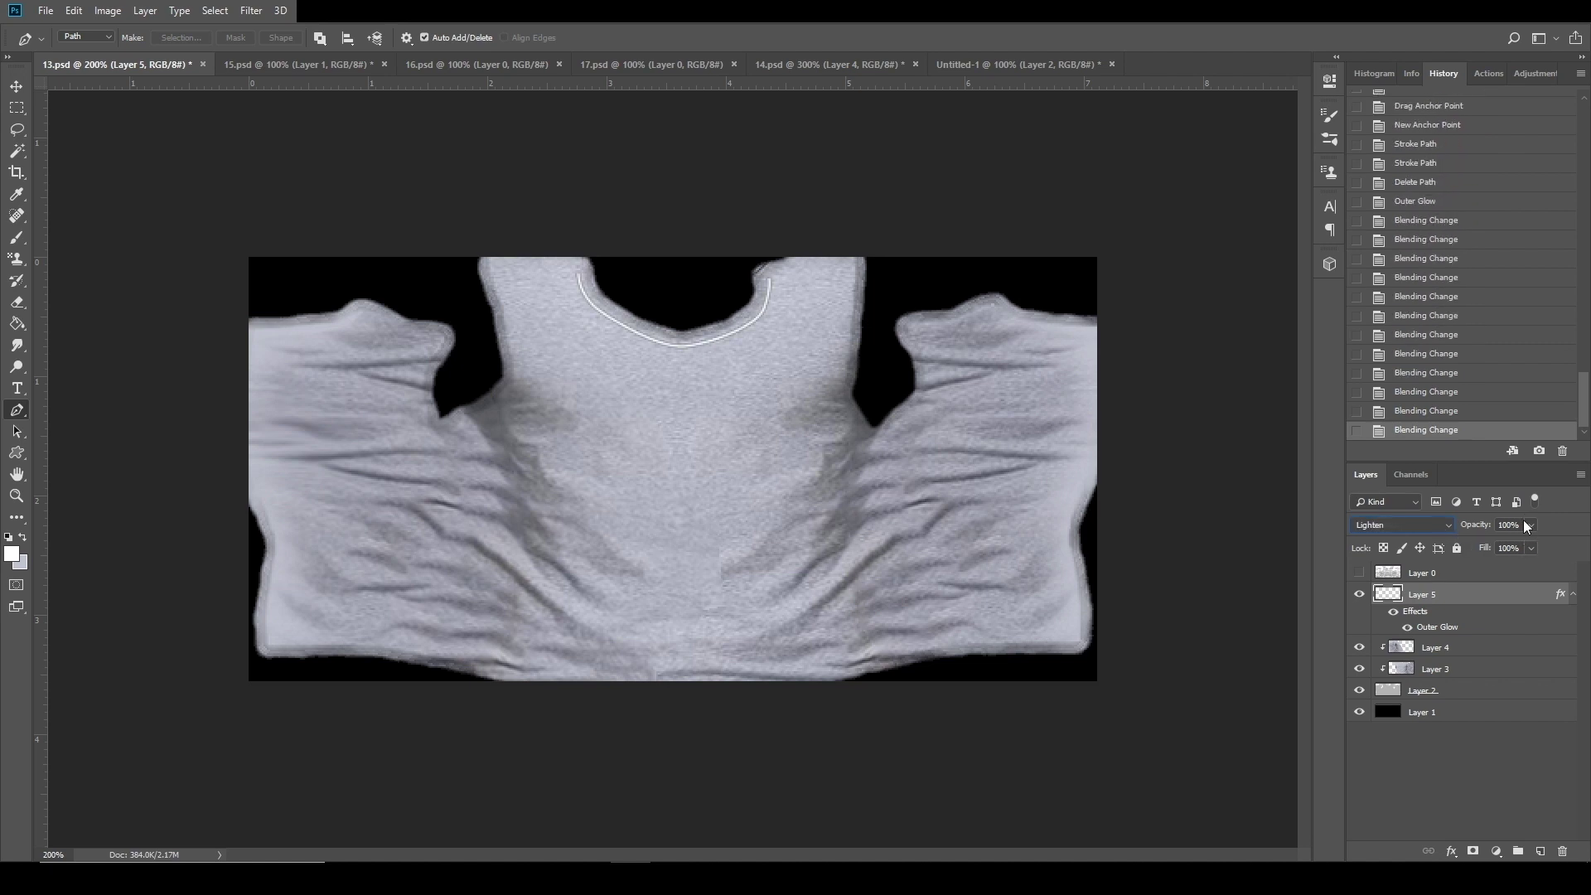
{"action": "left_click", "coordinate": [1410, 524]}
{"action": "left_click", "coordinate": [1375, 312]}
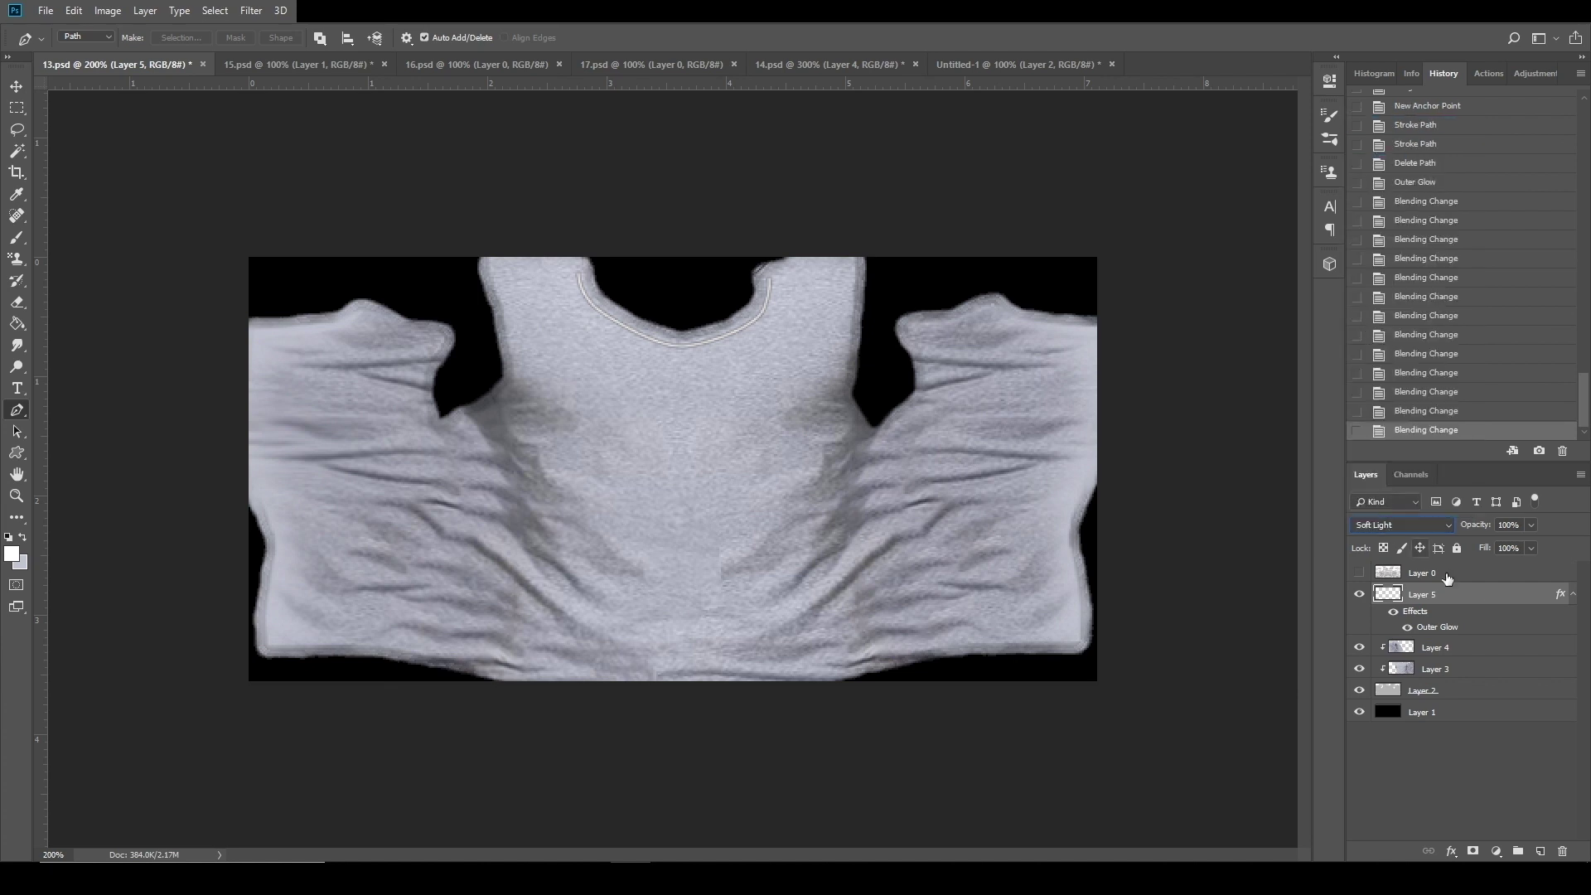
Save the texture with Save As, switch to the IMVU editor and inspect the neckline seam on the avatar.
{"action": "left_click", "coordinate": [46, 10]}
{"action": "left_click", "coordinate": [75, 205]}
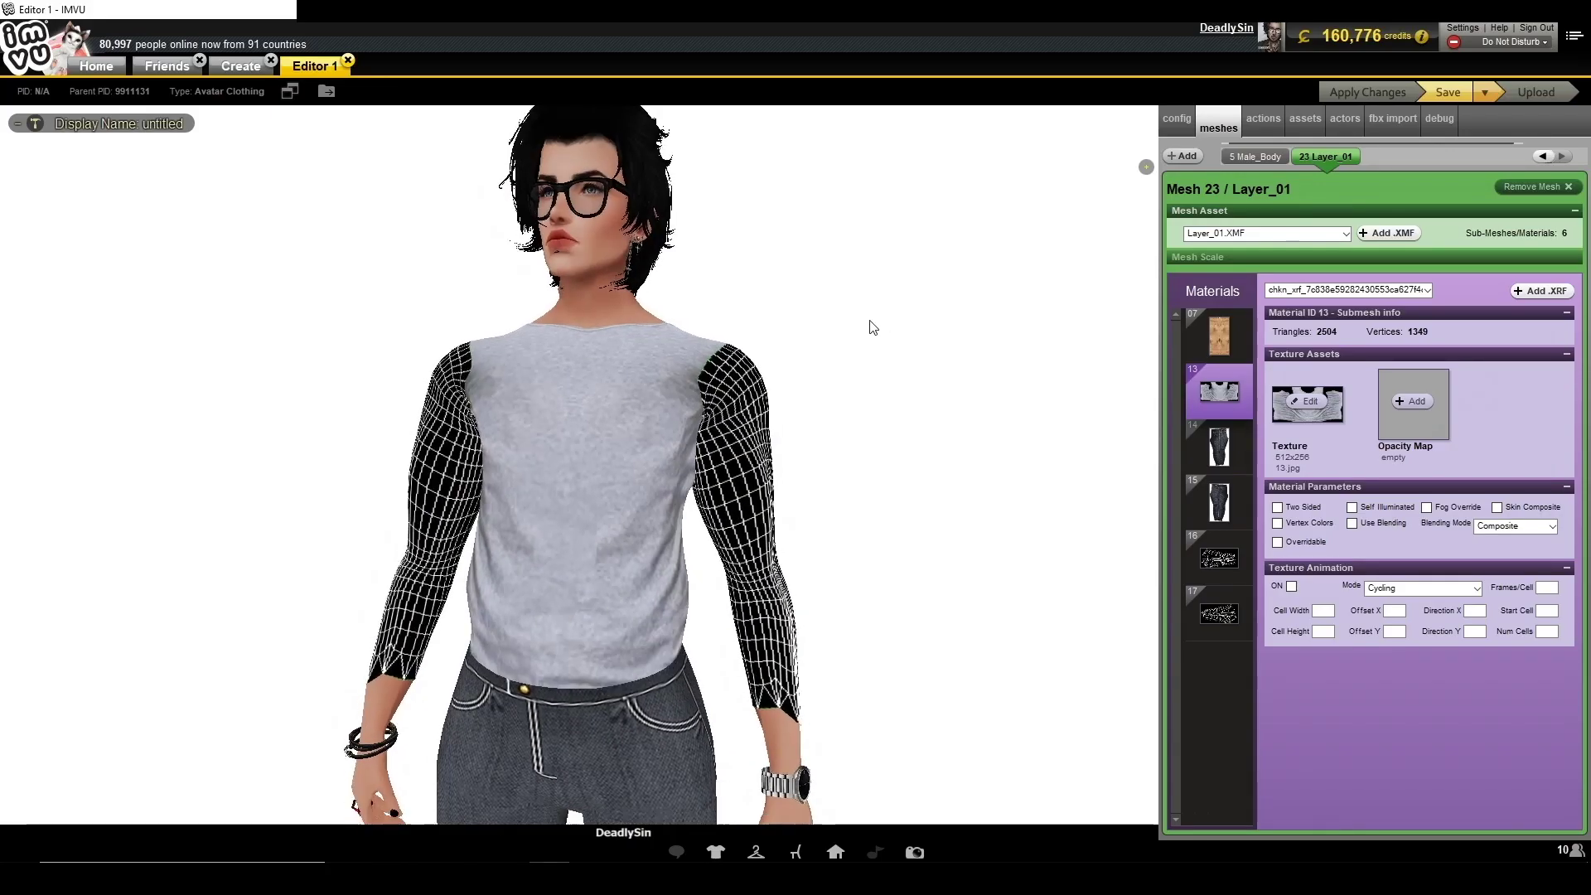
{"action": "scroll", "coordinate": [874, 328], "scroll_direction": "down", "scroll_amount": 5}
{"action": "left_click_drag", "start_coordinate": [873, 328], "coordinate": [842, 348]}
{"action": "scroll", "coordinate": [683, 357], "scroll_direction": "up", "scroll_amount": 5}
{"action": "scroll", "coordinate": [840, 340], "scroll_direction": "up", "scroll_amount": 2}
{"action": "scroll", "coordinate": [840, 340], "scroll_direction": "down", "scroll_amount": 3}
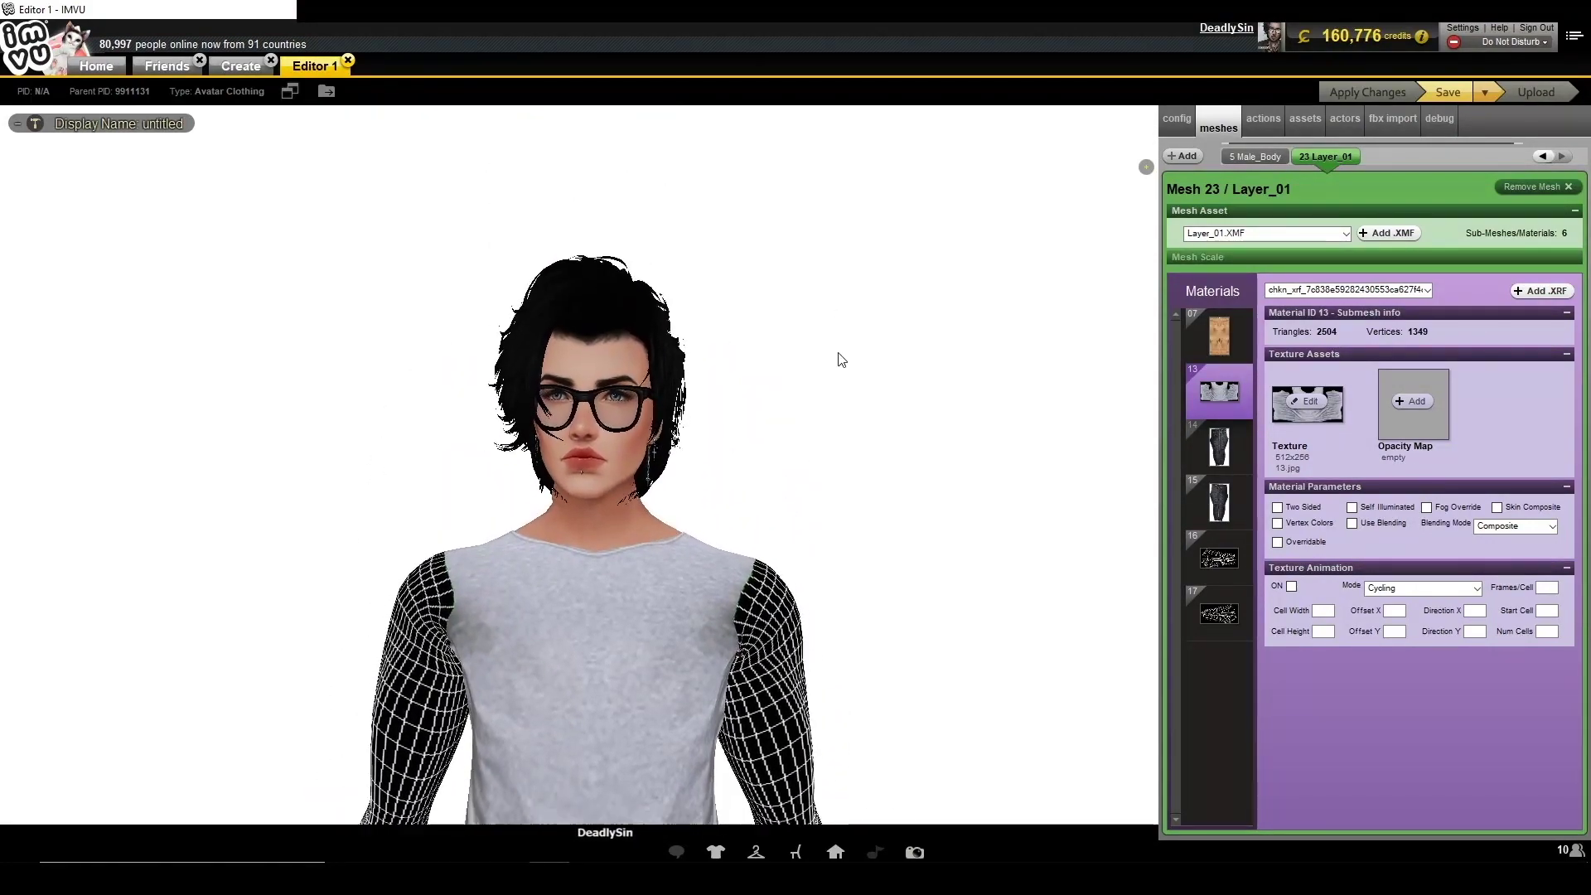
{"action": "scroll", "coordinate": [842, 362], "scroll_direction": "up", "scroll_amount": 3}
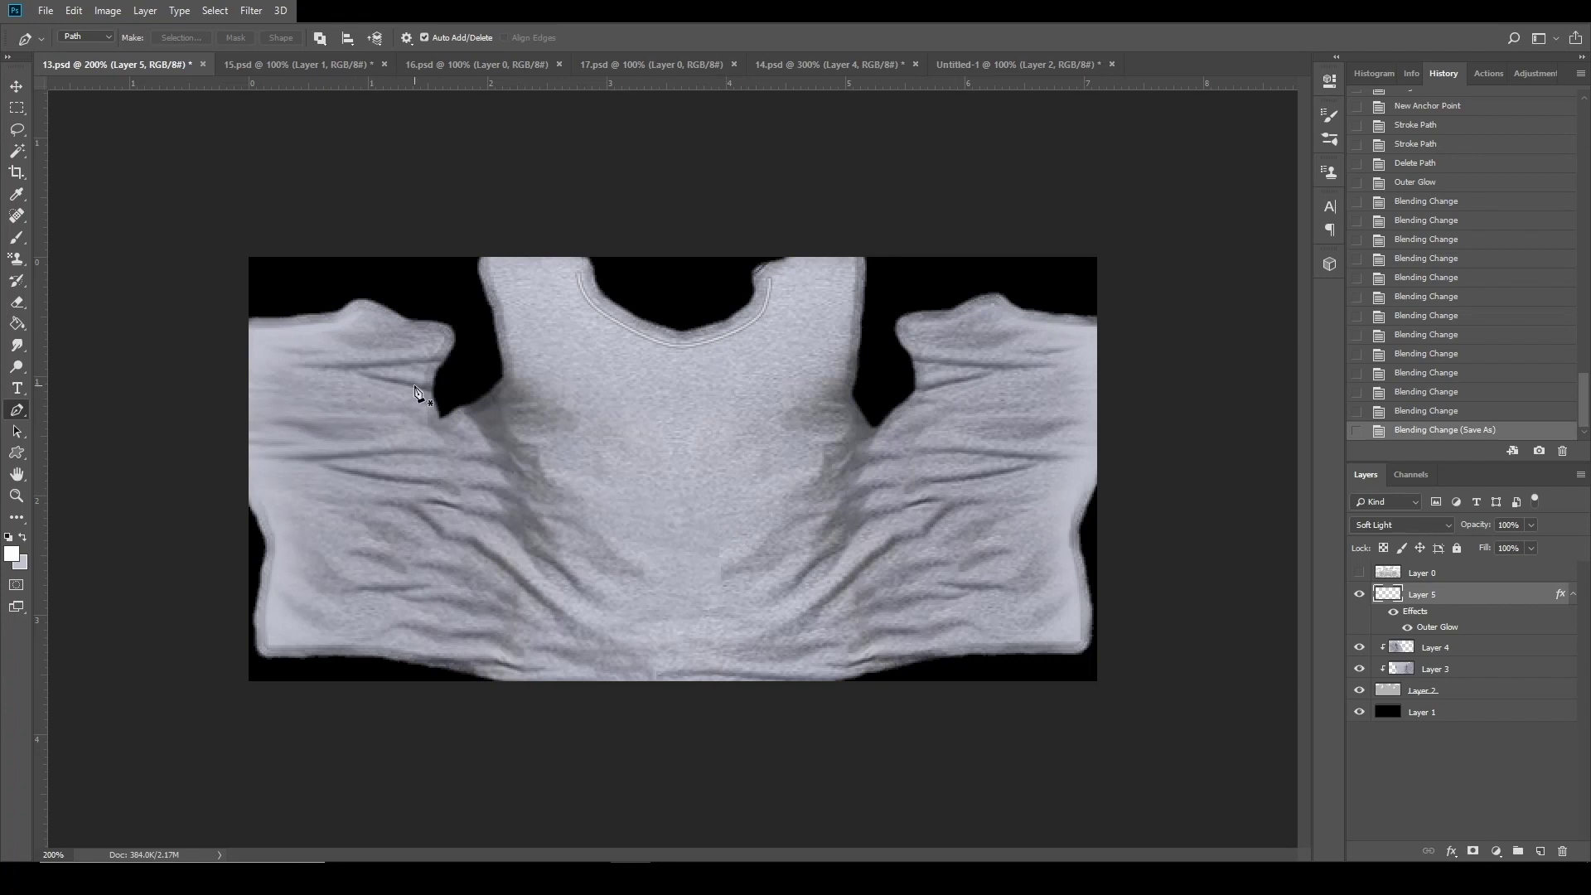
Back in Photoshop, show the wireframe and trace the left armhole's outer edge with a Pen path down to the underarm.
{"action": "left_click", "coordinate": [1360, 572]}
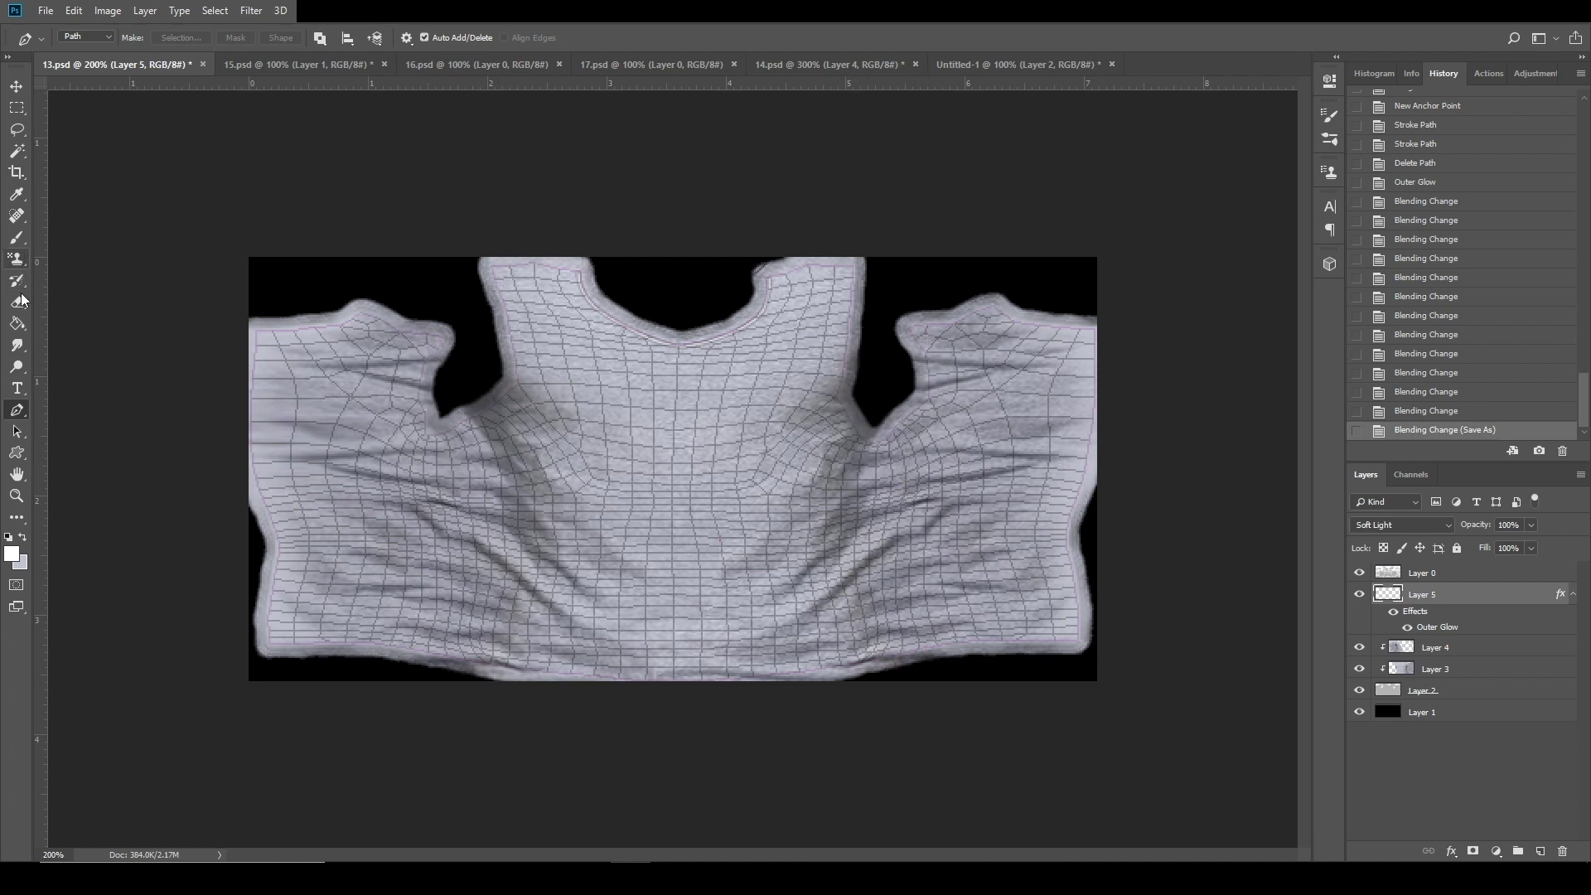
{"action": "left_click", "coordinate": [442, 341]}
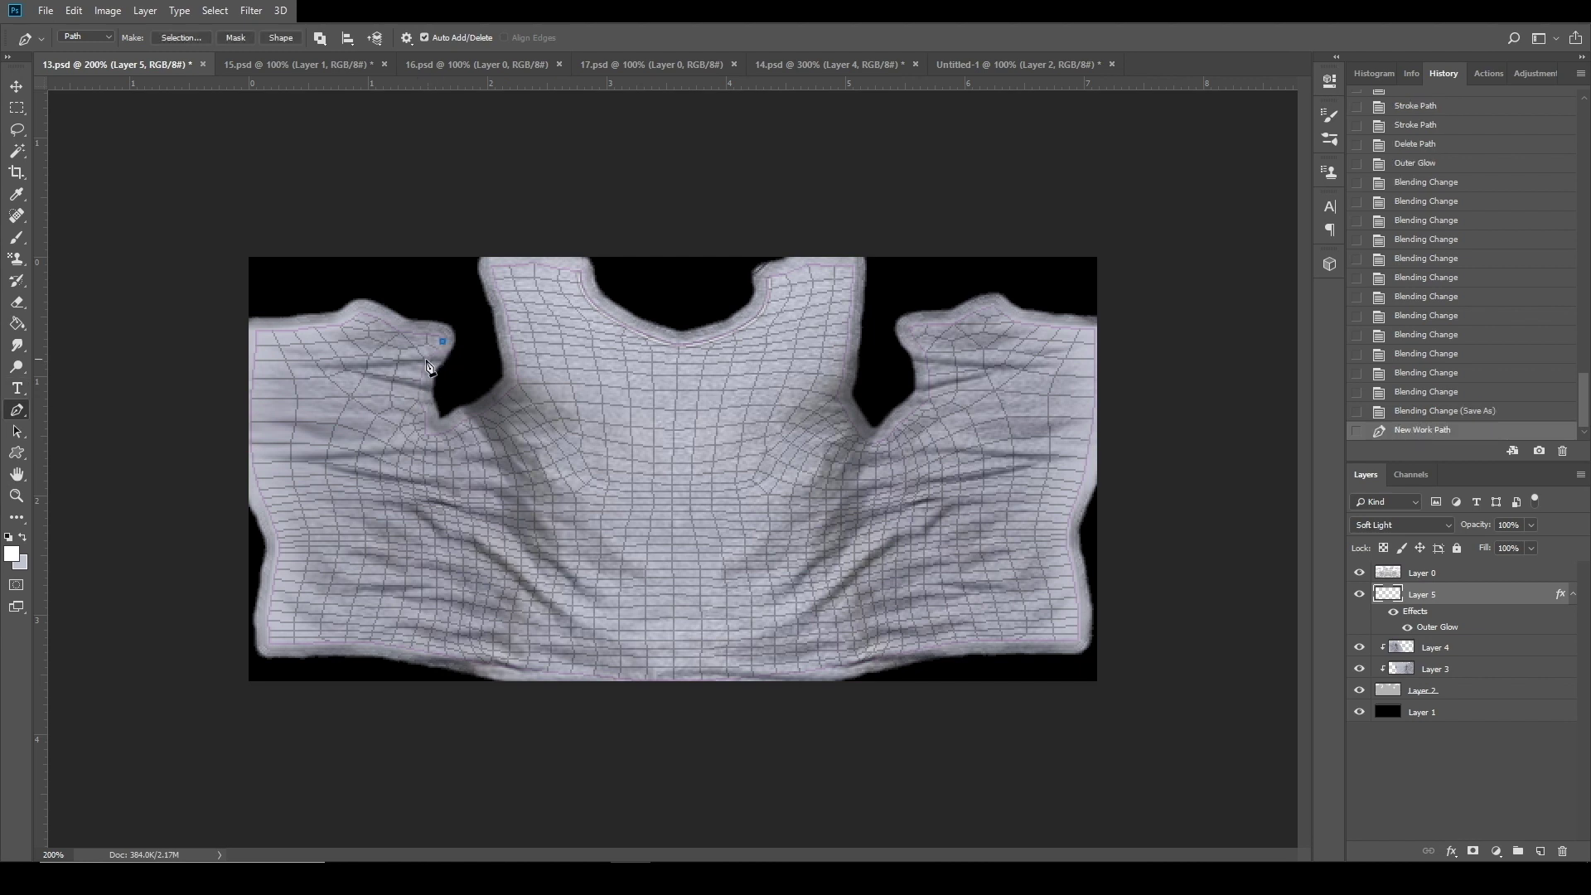
{"action": "left_click", "coordinate": [425, 359]}
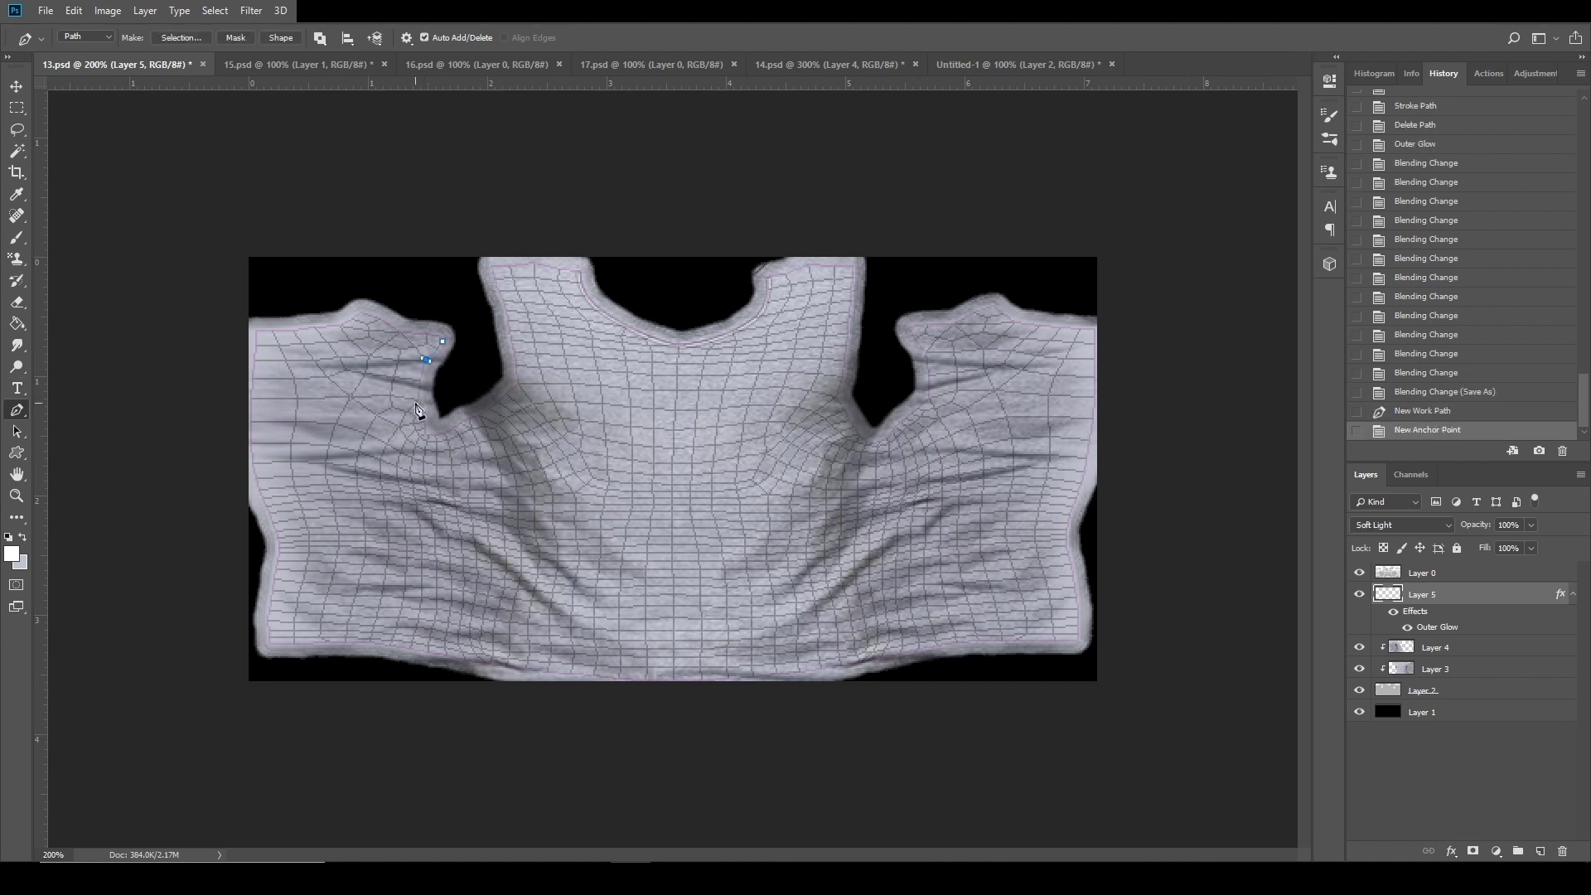
{"action": "left_click_drag", "start_coordinate": [418, 411], "coordinate": [425, 456]}
{"action": "left_click", "coordinate": [426, 439]}
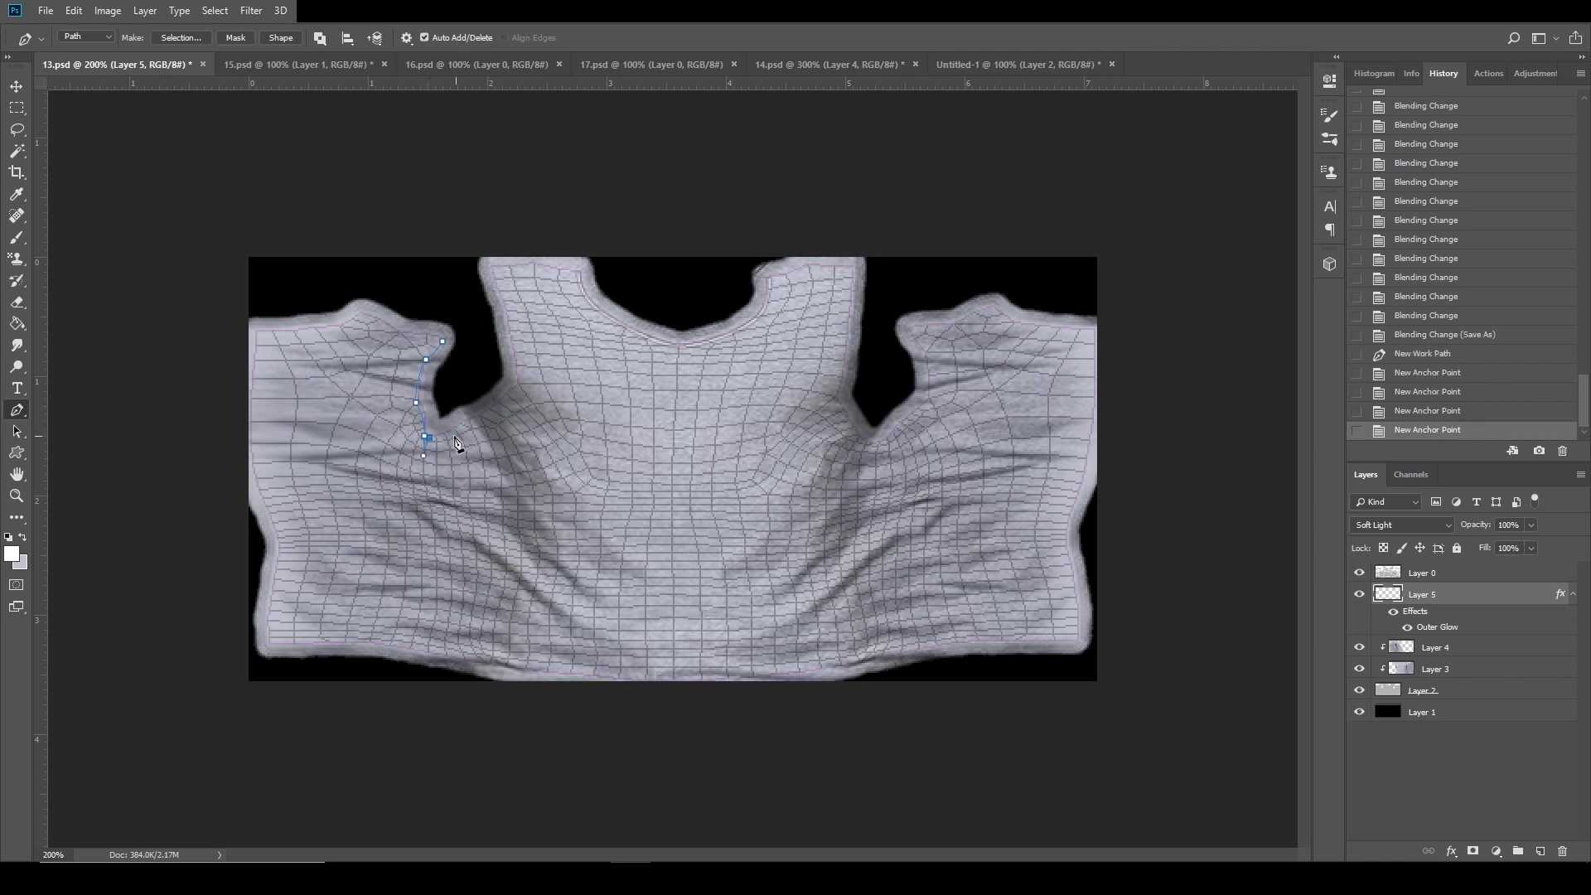
{"action": "left_click", "coordinate": [426, 437]}
{"action": "left_click", "coordinate": [425, 437]}
{"action": "left_click", "coordinate": [425, 438]}
Continue the left armhole path around the underarm and up the front panel's edge to the shoulder.
{"action": "left_click", "coordinate": [444, 435]}
{"action": "left_click", "coordinate": [467, 421]}
{"action": "mouse_move", "coordinate": [470, 423]}
{"action": "left_mouse_down"}
{"action": "mouse_move", "coordinate": [505, 397]}
{"action": "mouse_move", "coordinate": [485, 414]}
{"action": "left_mouse_up"}
{"action": "left_click", "coordinate": [484, 413]}
{"action": "left_click", "coordinate": [520, 383]}
{"action": "left_click", "coordinate": [503, 397]}
{"action": "left_click", "coordinate": [505, 295]}
{"action": "left_click", "coordinate": [494, 267]}
Stroke the left armhole path with the white brush and delete the path.
{"action": "right_click", "coordinate": [584, 386]}
{"action": "left_click", "coordinate": [671, 497]}
{"action": "key", "text": "Return"}
{"action": "right_click", "coordinate": [493, 454]}
{"action": "left_click", "coordinate": [580, 475]}
Draw a Pen path around the right armhole, from the shoulder down under the arm and up its outer edge.
{"action": "left_click", "coordinate": [852, 267]}
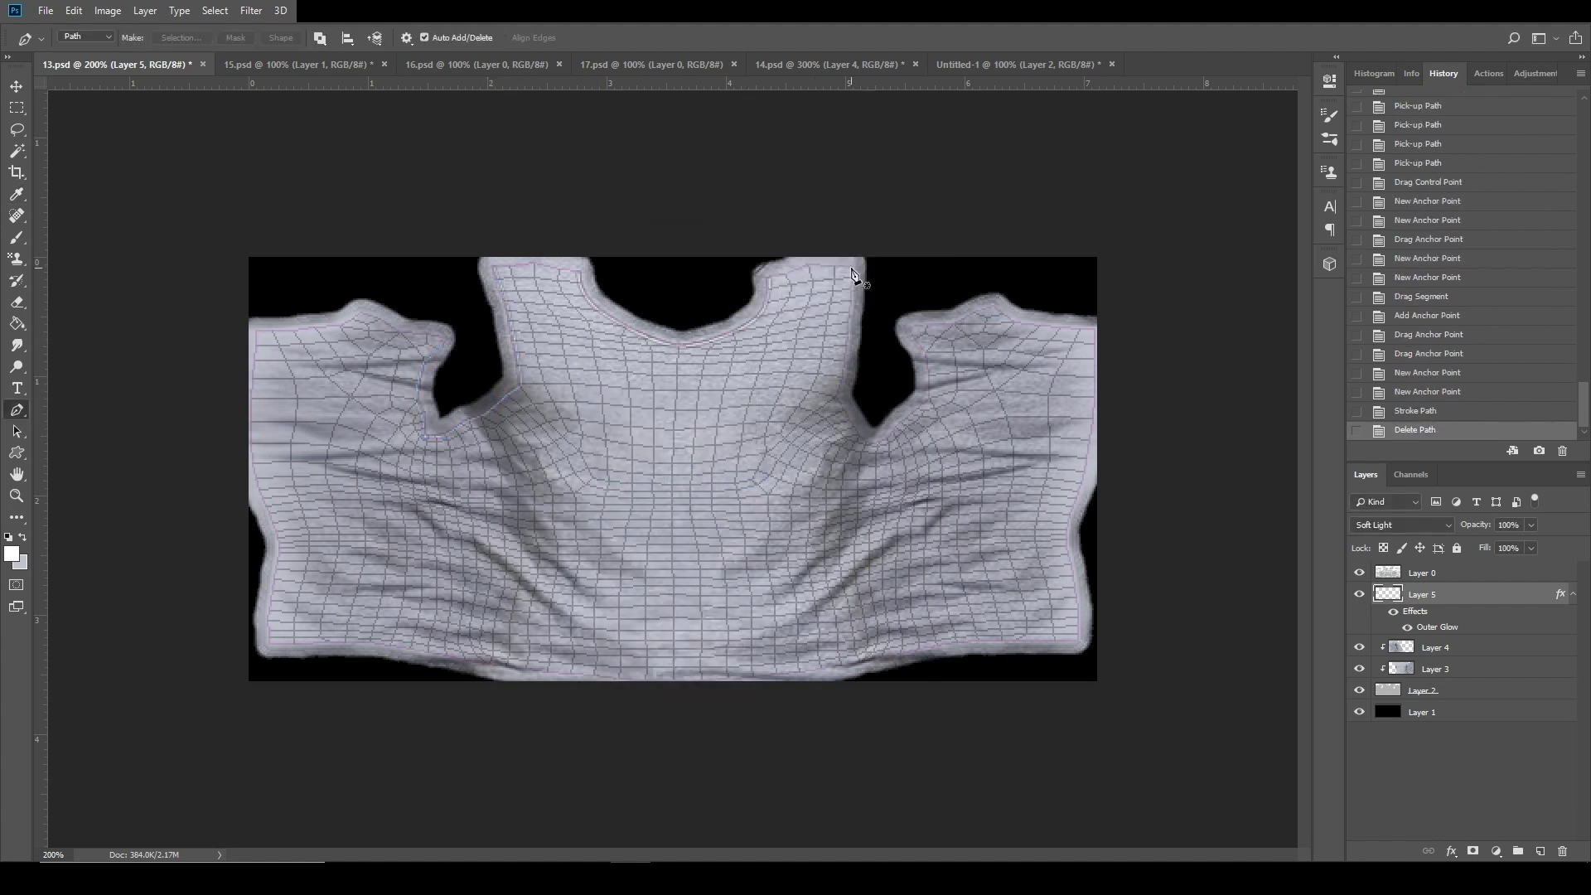
{"action": "left_click_drag", "start_coordinate": [825, 413], "coordinate": [827, 410]}
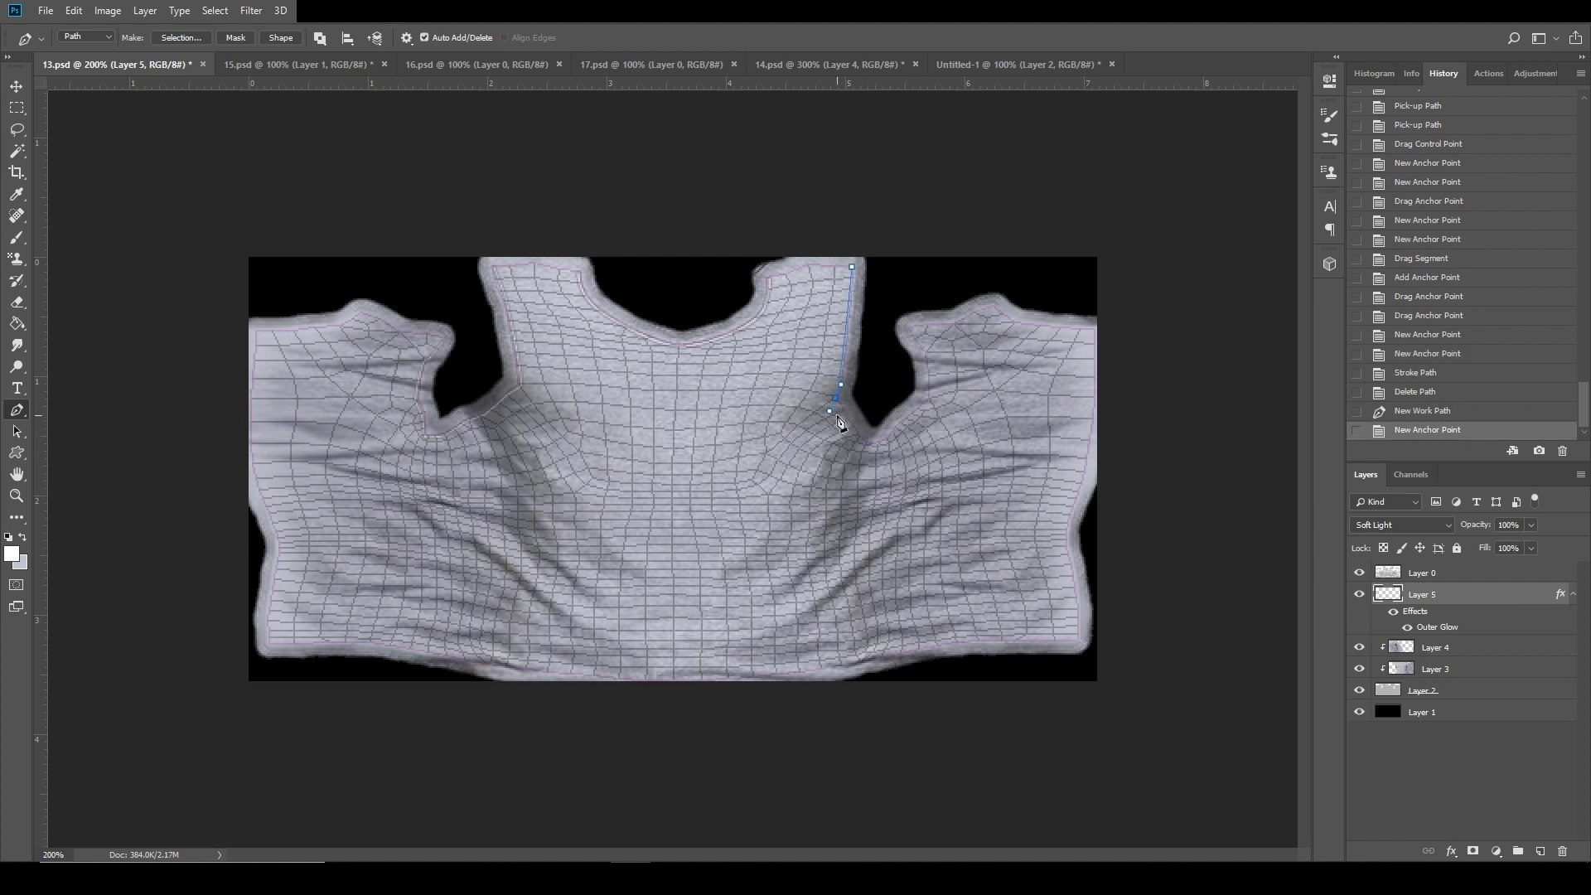
{"action": "left_click", "coordinate": [858, 440]}
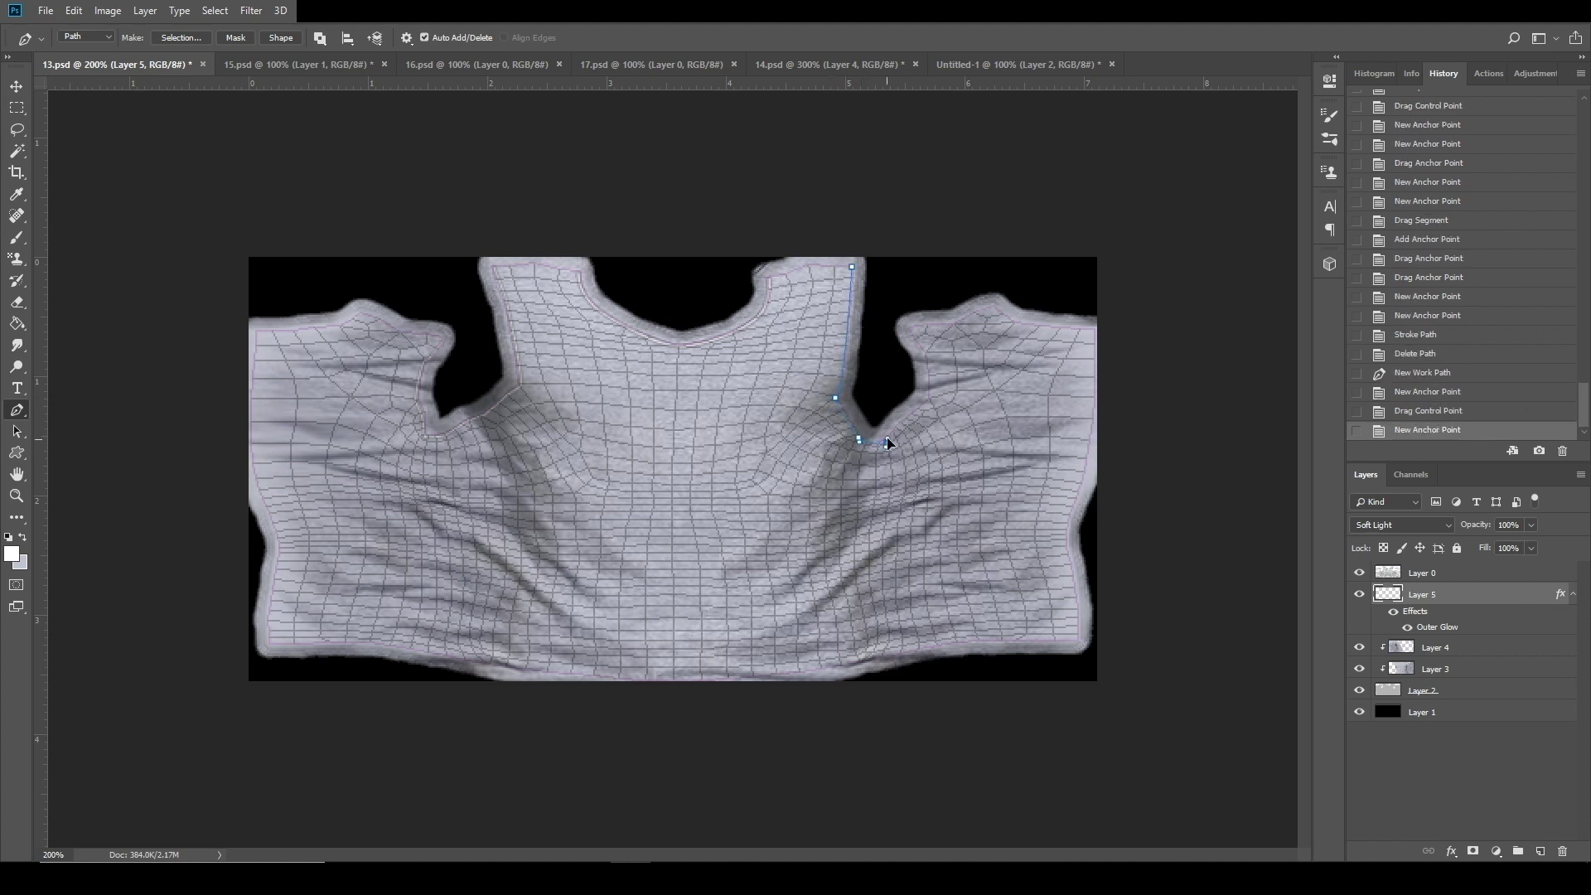
{"action": "left_click", "coordinate": [901, 433]}
{"action": "left_click_drag", "start_coordinate": [899, 434], "coordinate": [885, 442]}
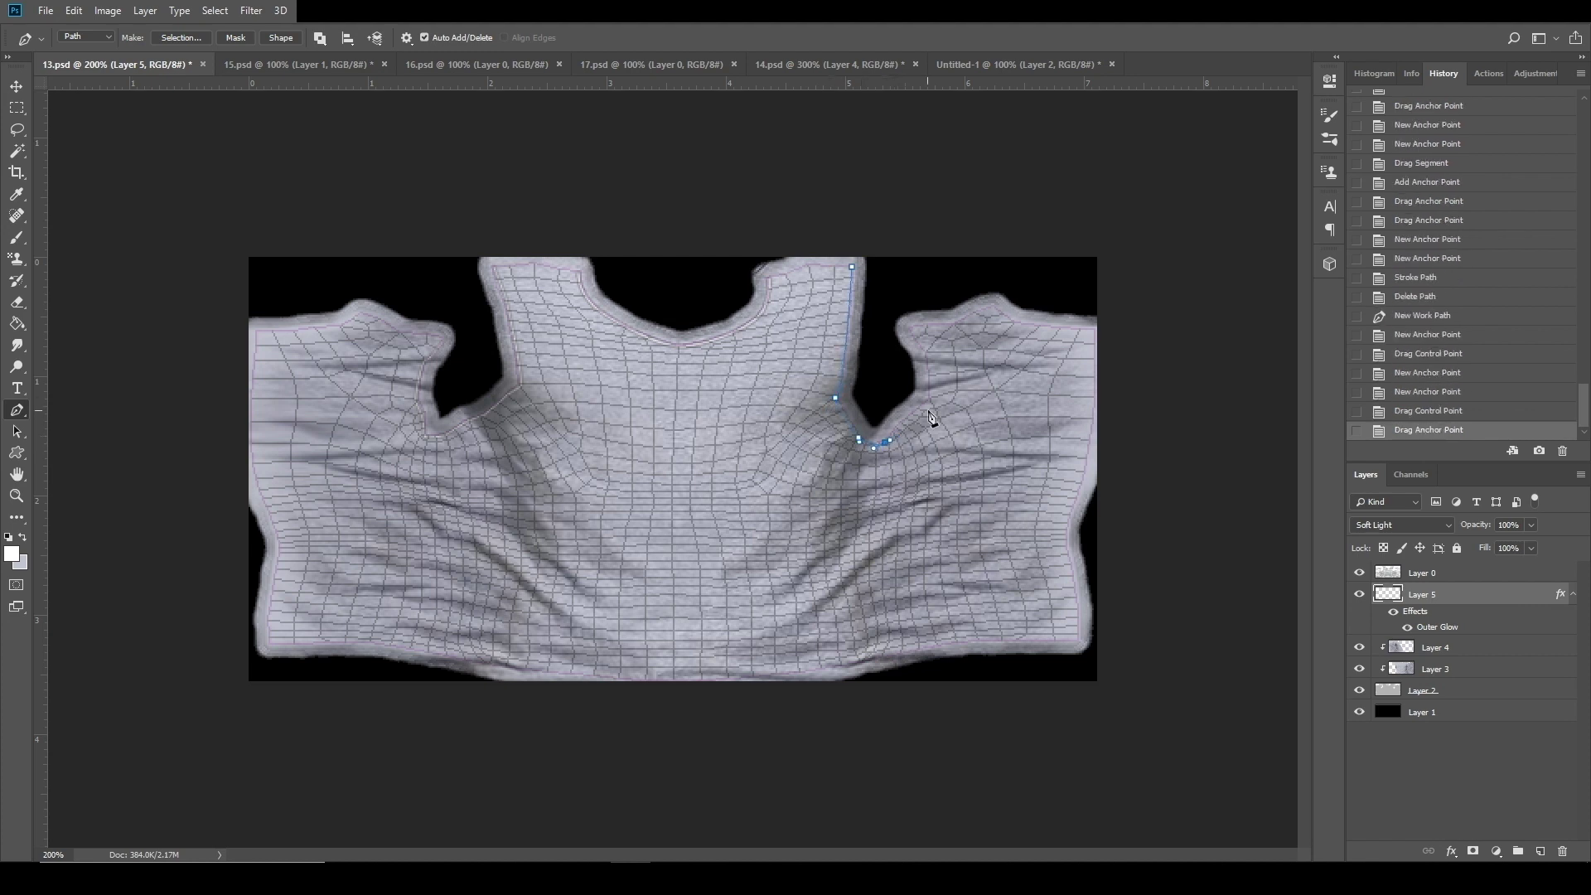
{"action": "left_click", "coordinate": [944, 388]}
{"action": "left_click_drag", "start_coordinate": [893, 422], "coordinate": [915, 412]}
{"action": "left_click", "coordinate": [936, 386]}
{"action": "left_click", "coordinate": [930, 355]}
{"action": "left_click", "coordinate": [911, 328]}
Stroke the right armhole path with the brush, delete the path and hide the wireframe.
{"action": "right_click", "coordinate": [931, 351]}
{"action": "left_click", "coordinate": [979, 462]}
{"action": "right_click", "coordinate": [910, 409]}
{"action": "left_click", "coordinate": [944, 456]}
{"action": "left_click", "coordinate": [1361, 574]}
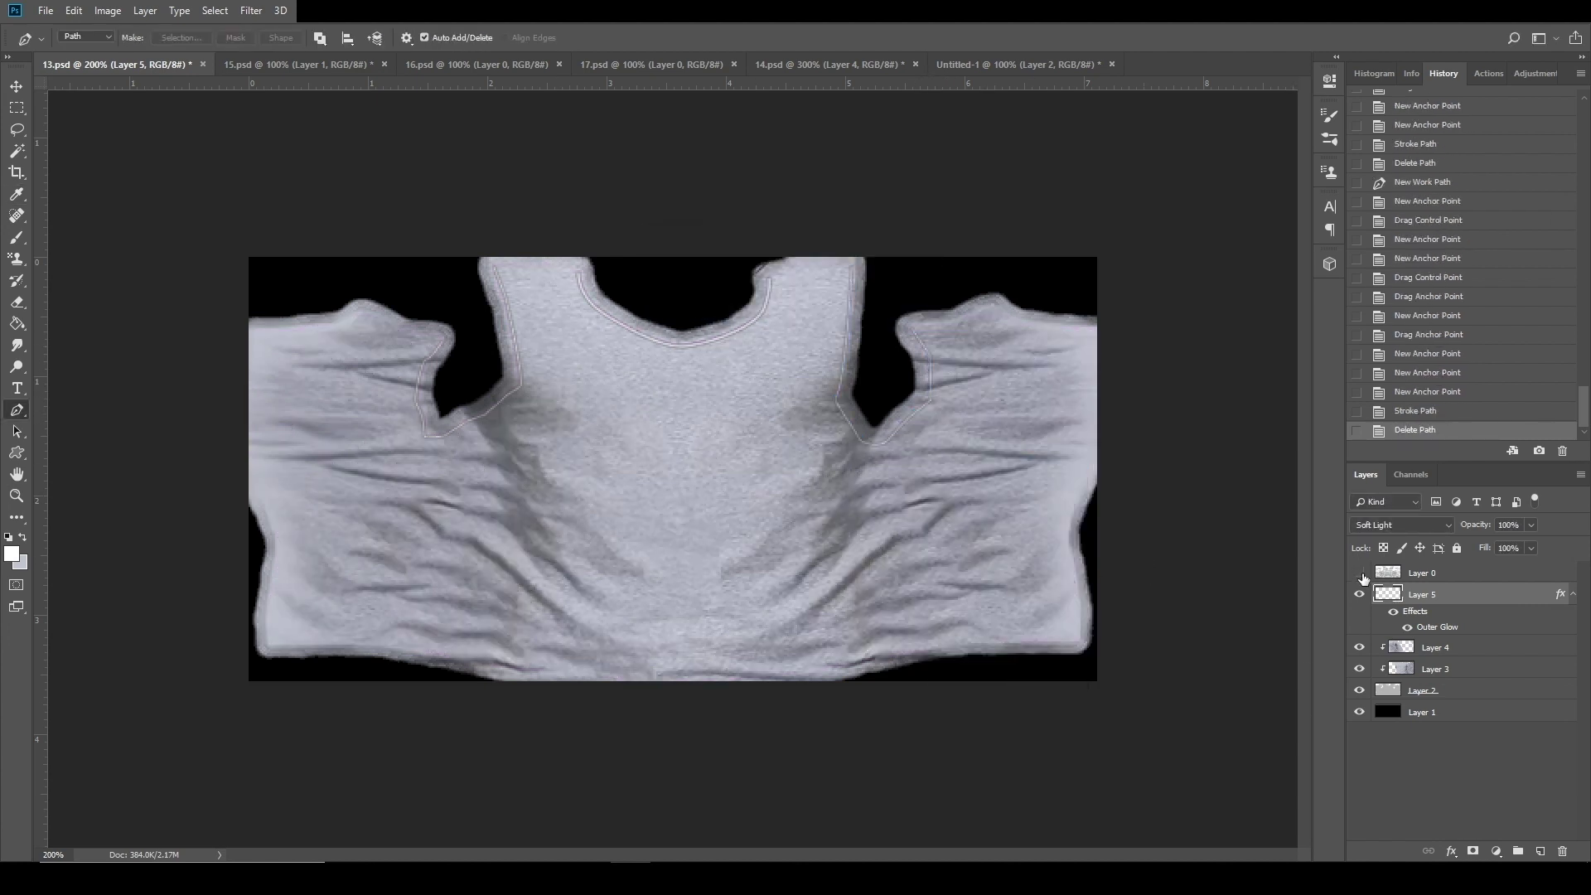
Group the seam layer with the shirt layers below it, duplicate the group and merge the duplicate into one layer.
{"action": "left_click", "coordinate": [1423, 690], "text": "shift"}
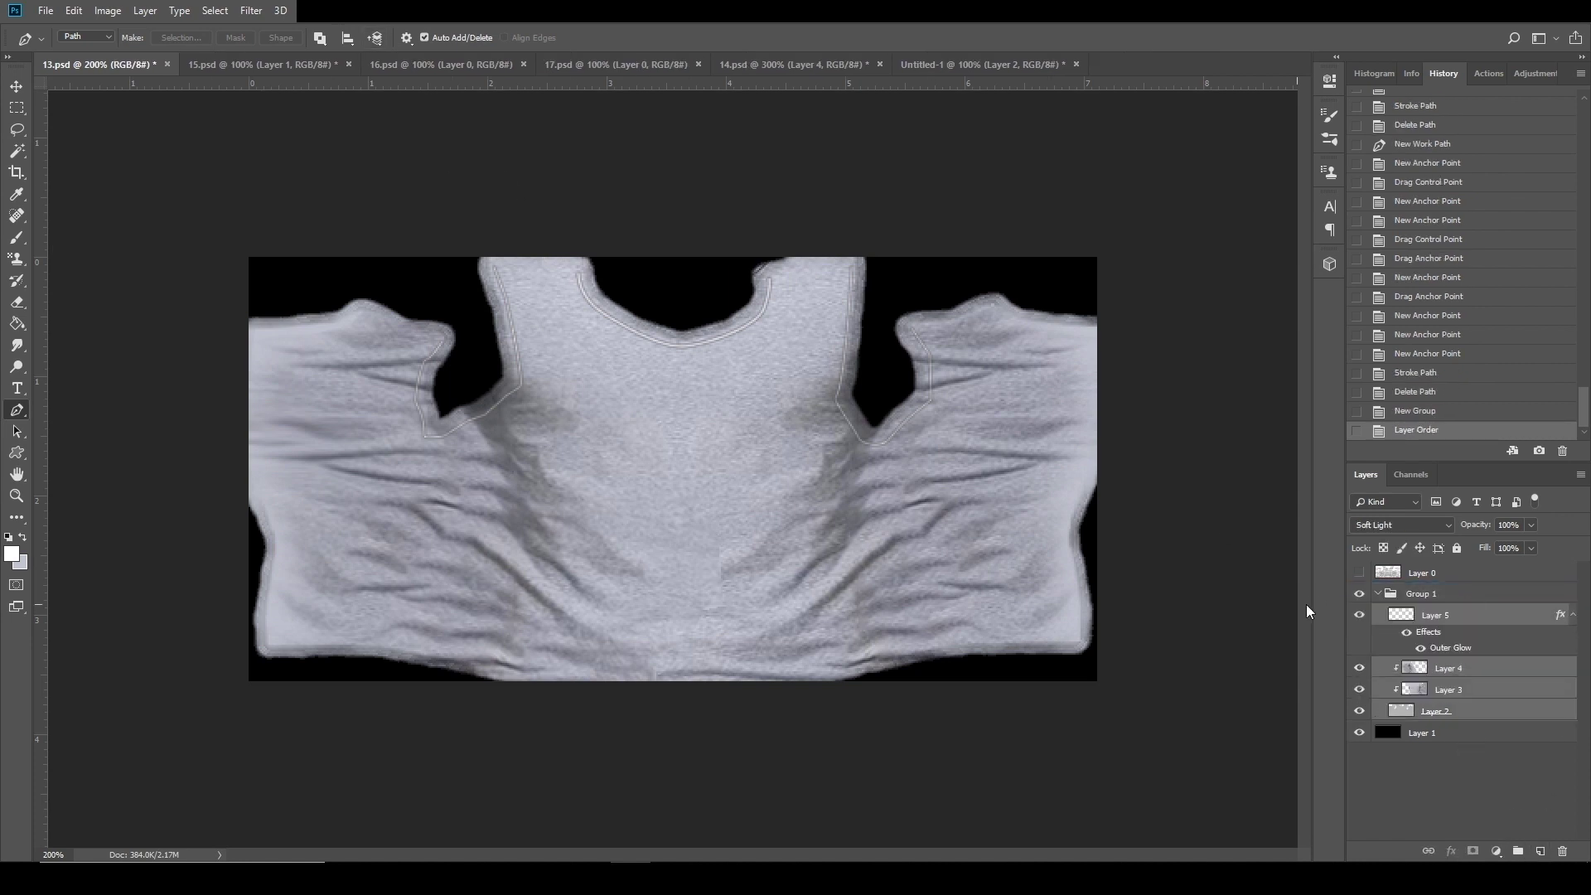
{"action": "key", "text": "ctrl+g"}
{"action": "right_click", "coordinate": [1436, 592]}
{"action": "left_click", "coordinate": [1492, 164]}
{"action": "key", "text": "Return"}
{"action": "key", "text": "ctrl+e"}
Apply Smart Sharpen to the merged shirt copy and check the shirt on the avatar in the IMVU editor.
{"action": "left_click", "coordinate": [251, 10]}
{"action": "mouse_move", "coordinate": [269, 292]}
{"action": "left_click", "coordinate": [521, 363]}
{"action": "left_click", "coordinate": [1513, 197]}
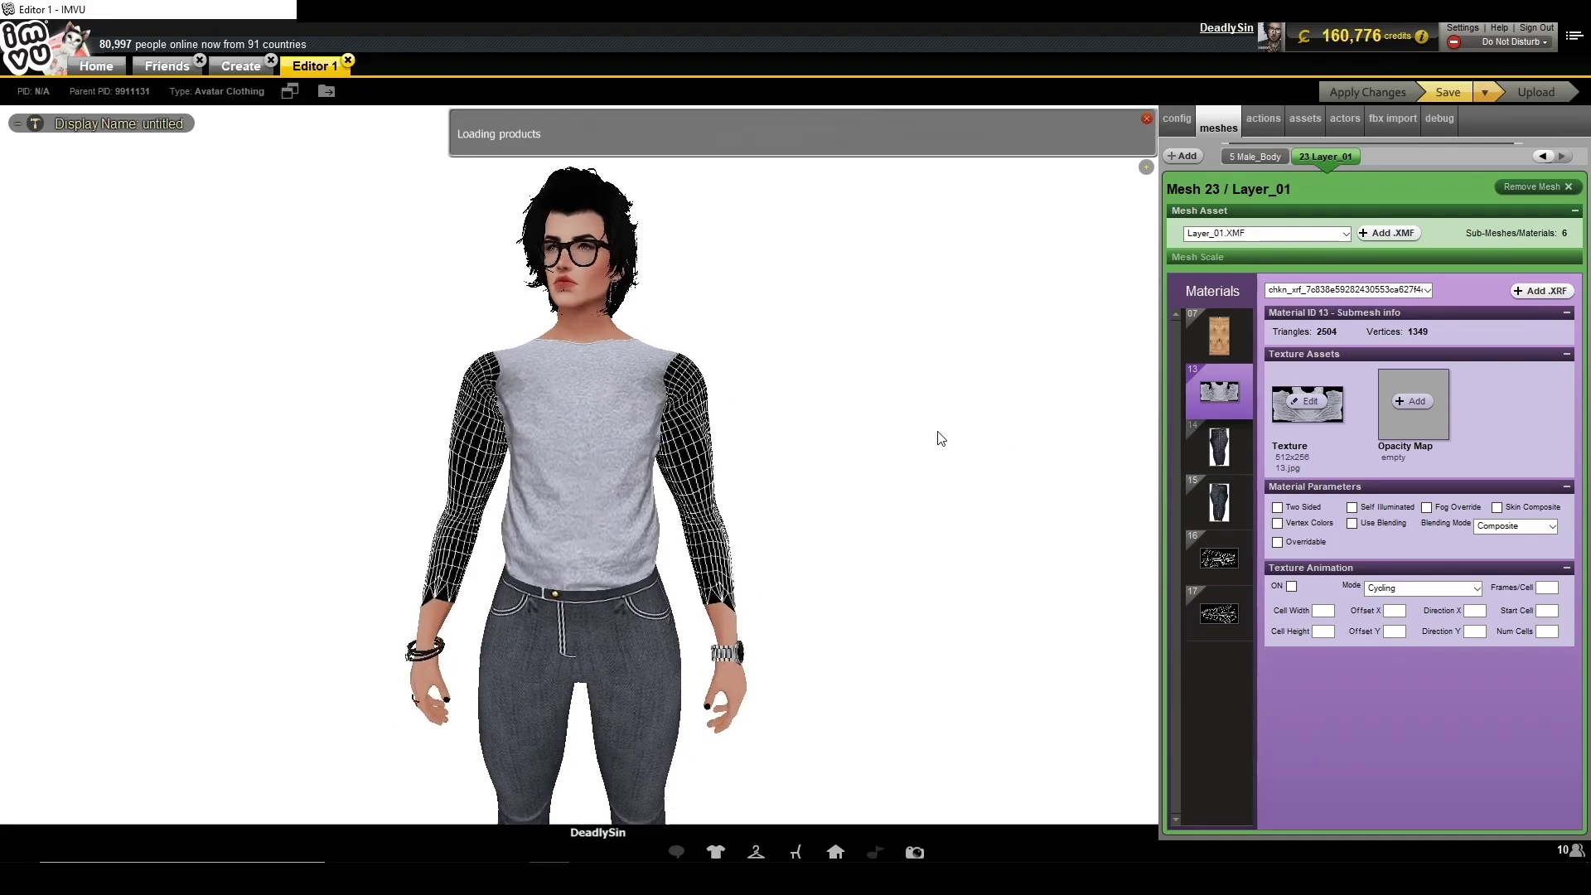
{"action": "left_click_drag", "start_coordinate": [941, 439], "coordinate": [828, 455]}
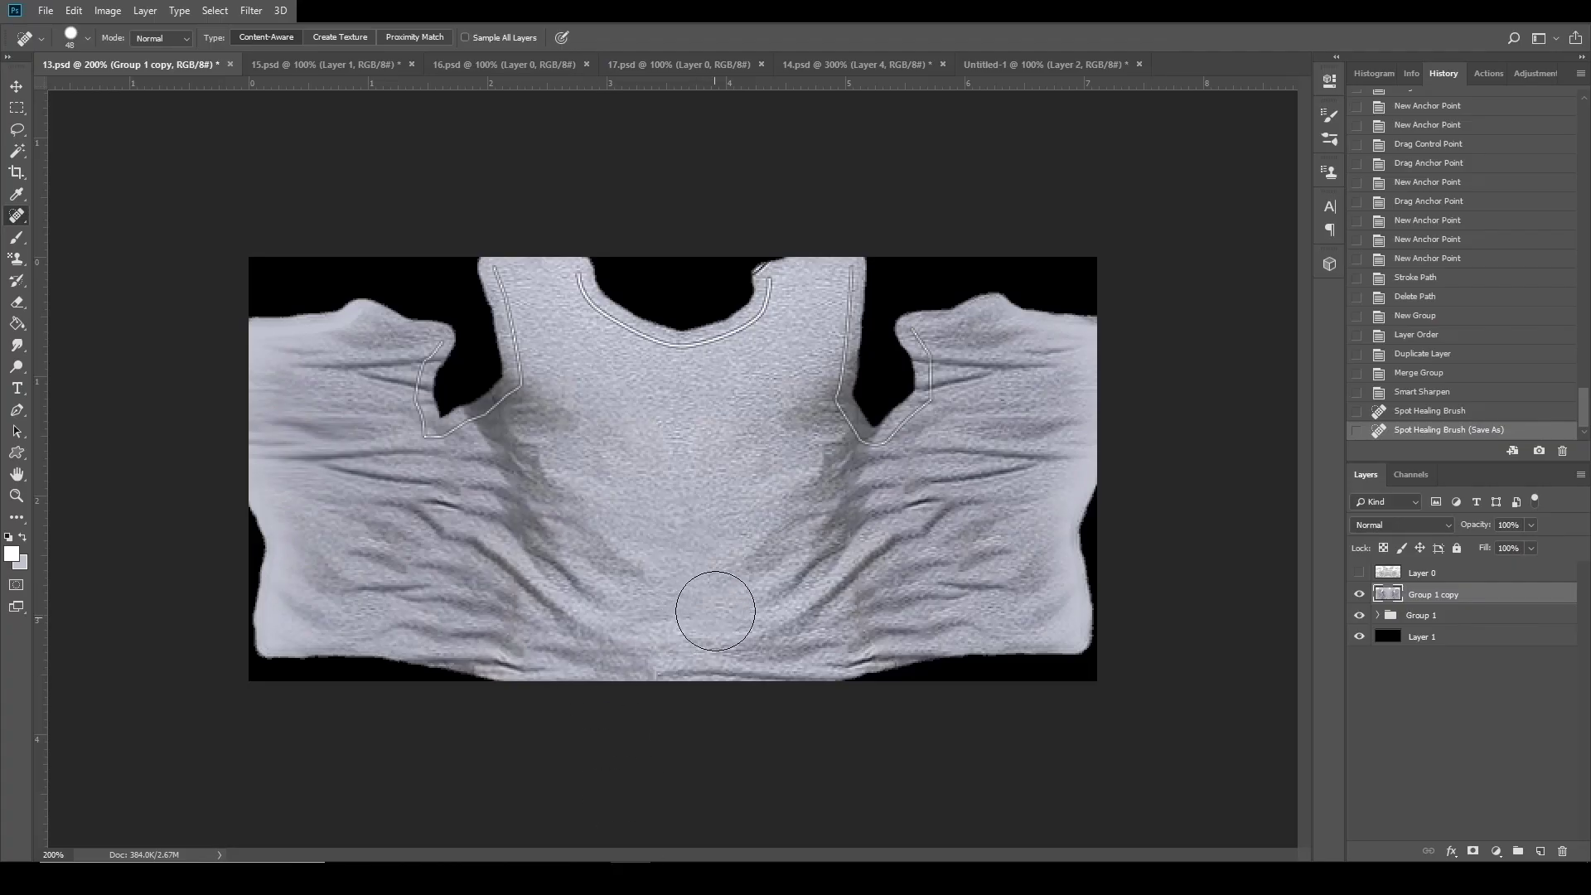
Delete the sharpened merged copy above the shirt group in Photoshop.
{"action": "left_click", "coordinate": [20, 132]}
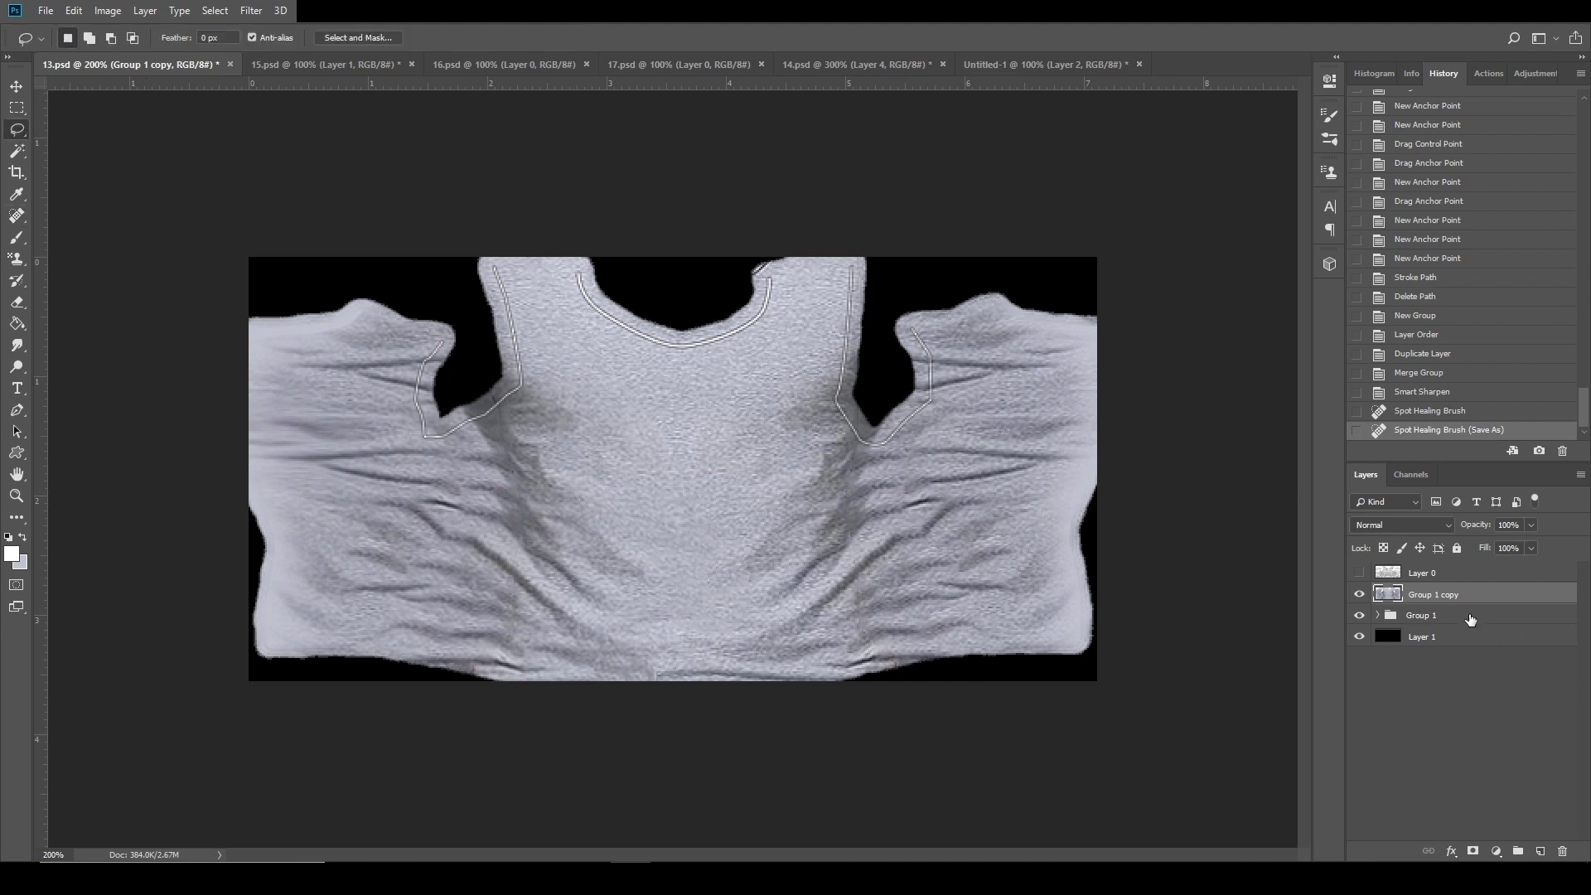
{"action": "left_click", "coordinate": [1408, 616]}
{"action": "left_click", "coordinate": [1408, 594]}
{"action": "key", "text": "Delete"}
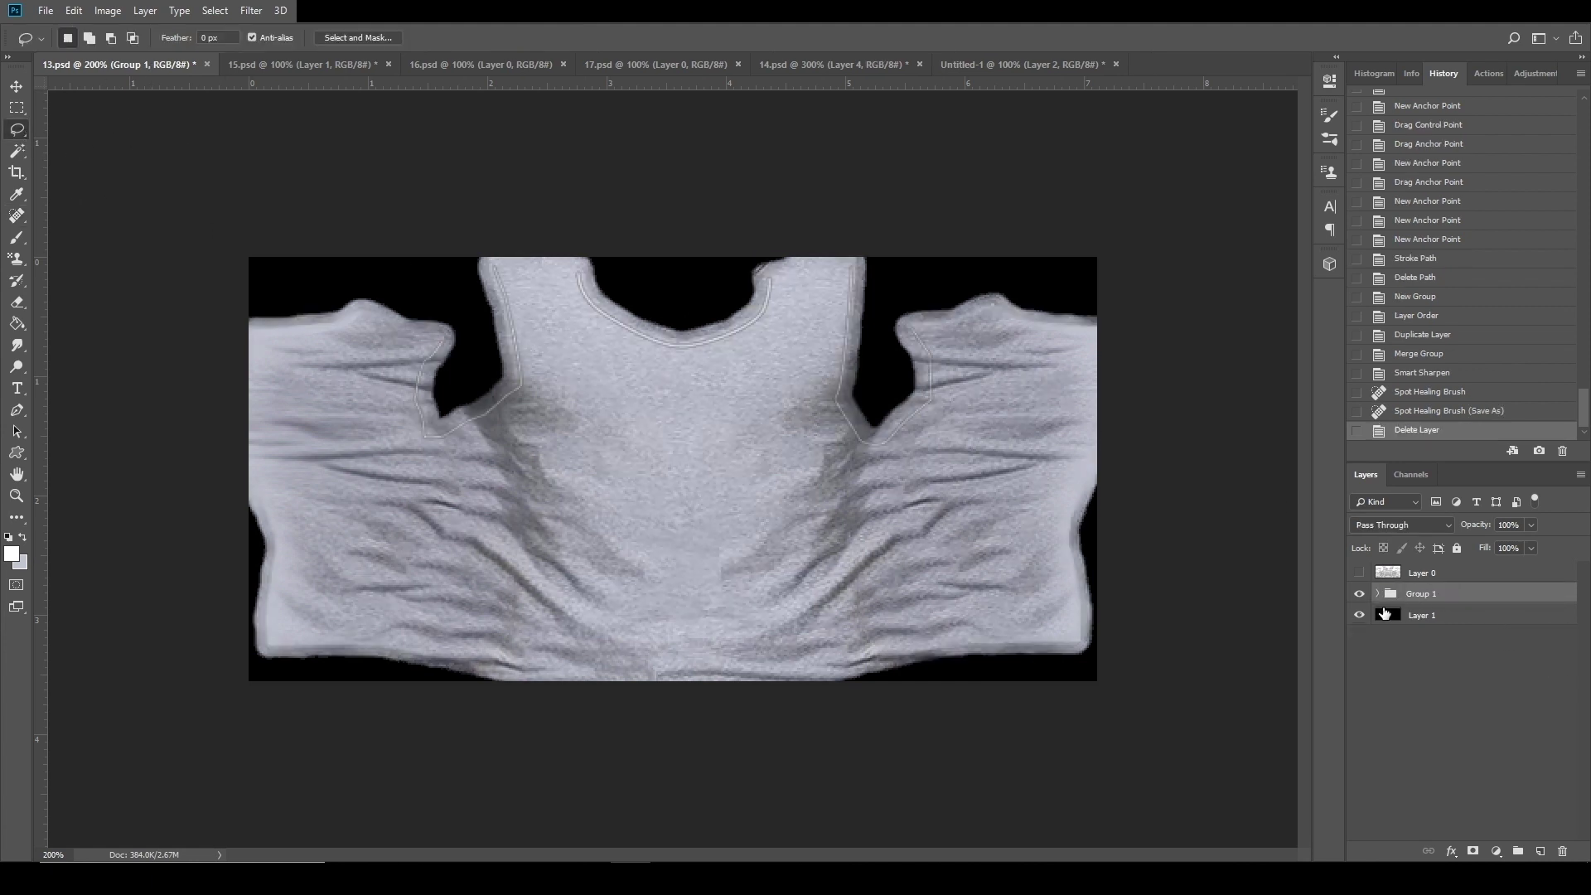
Copy a freehand lasso selection of the shirt's centre fabric from Layer 3 and paste it as a new layer.
{"action": "left_click", "coordinate": [1377, 594]}
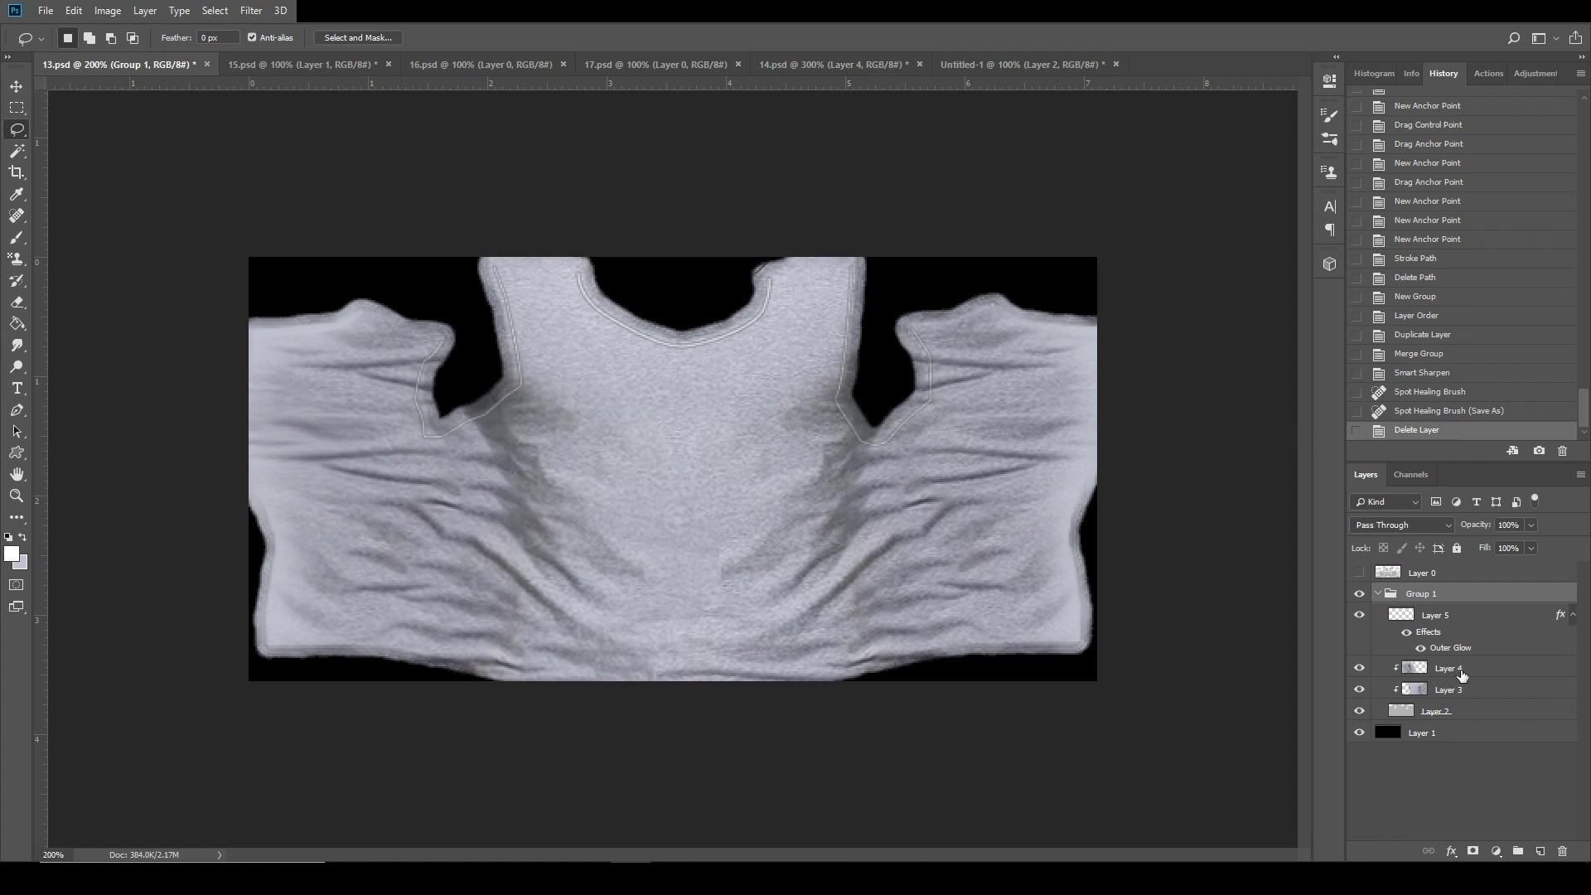
{"action": "left_click", "coordinate": [1462, 675]}
{"action": "left_click", "coordinate": [1458, 691]}
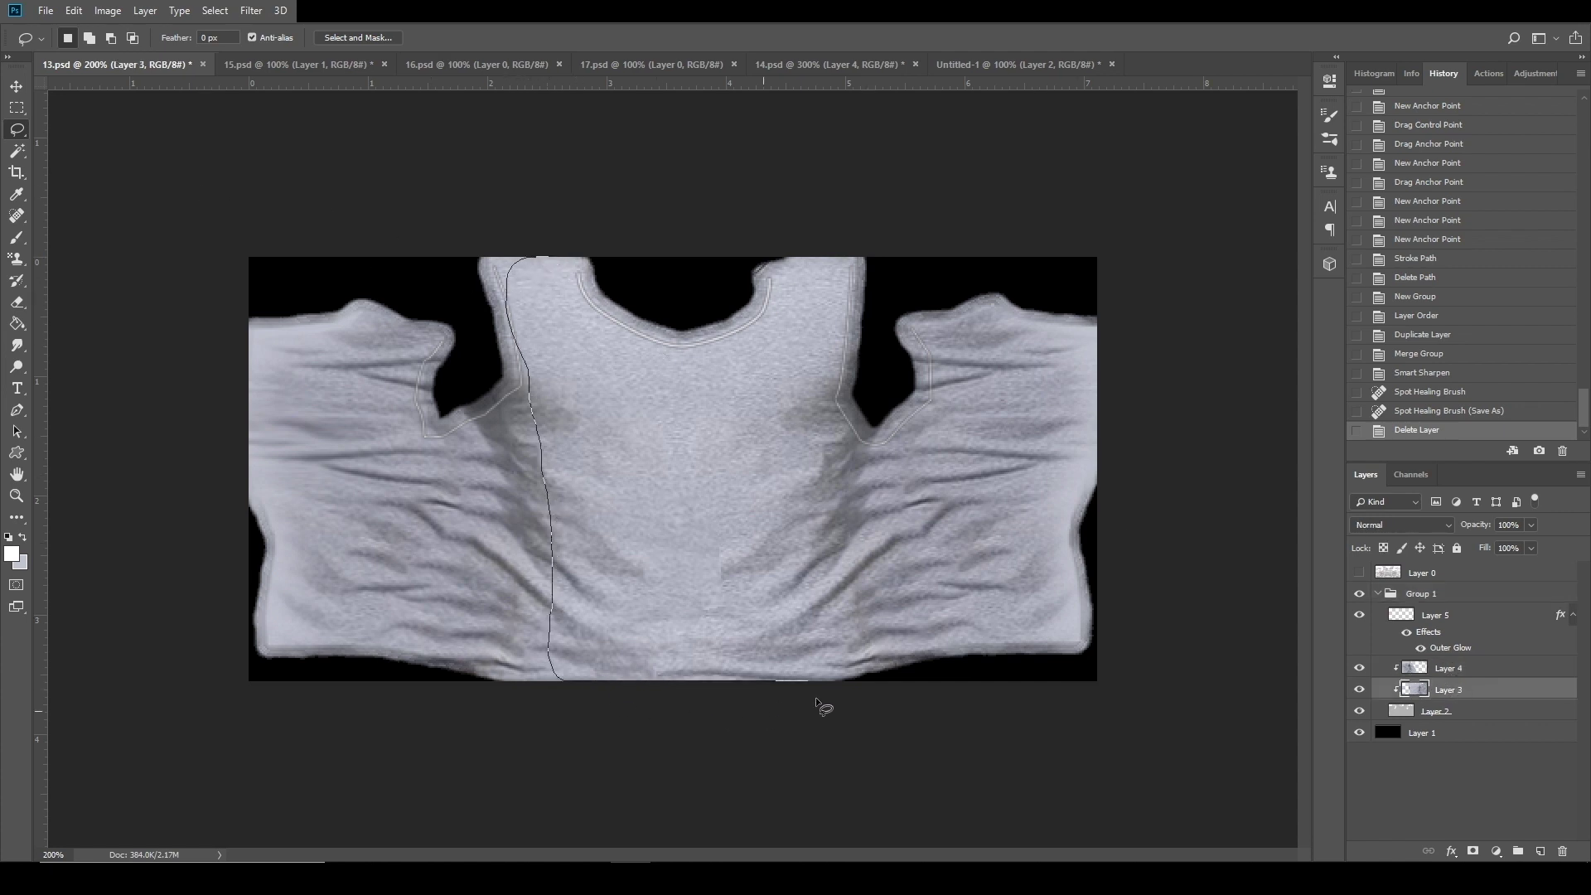
{"action": "left_click_drag", "start_coordinate": [547, 257], "coordinate": [547, 258]}
{"action": "key", "text": "ctrl+c"}
{"action": "key", "text": "ctrl+v"}
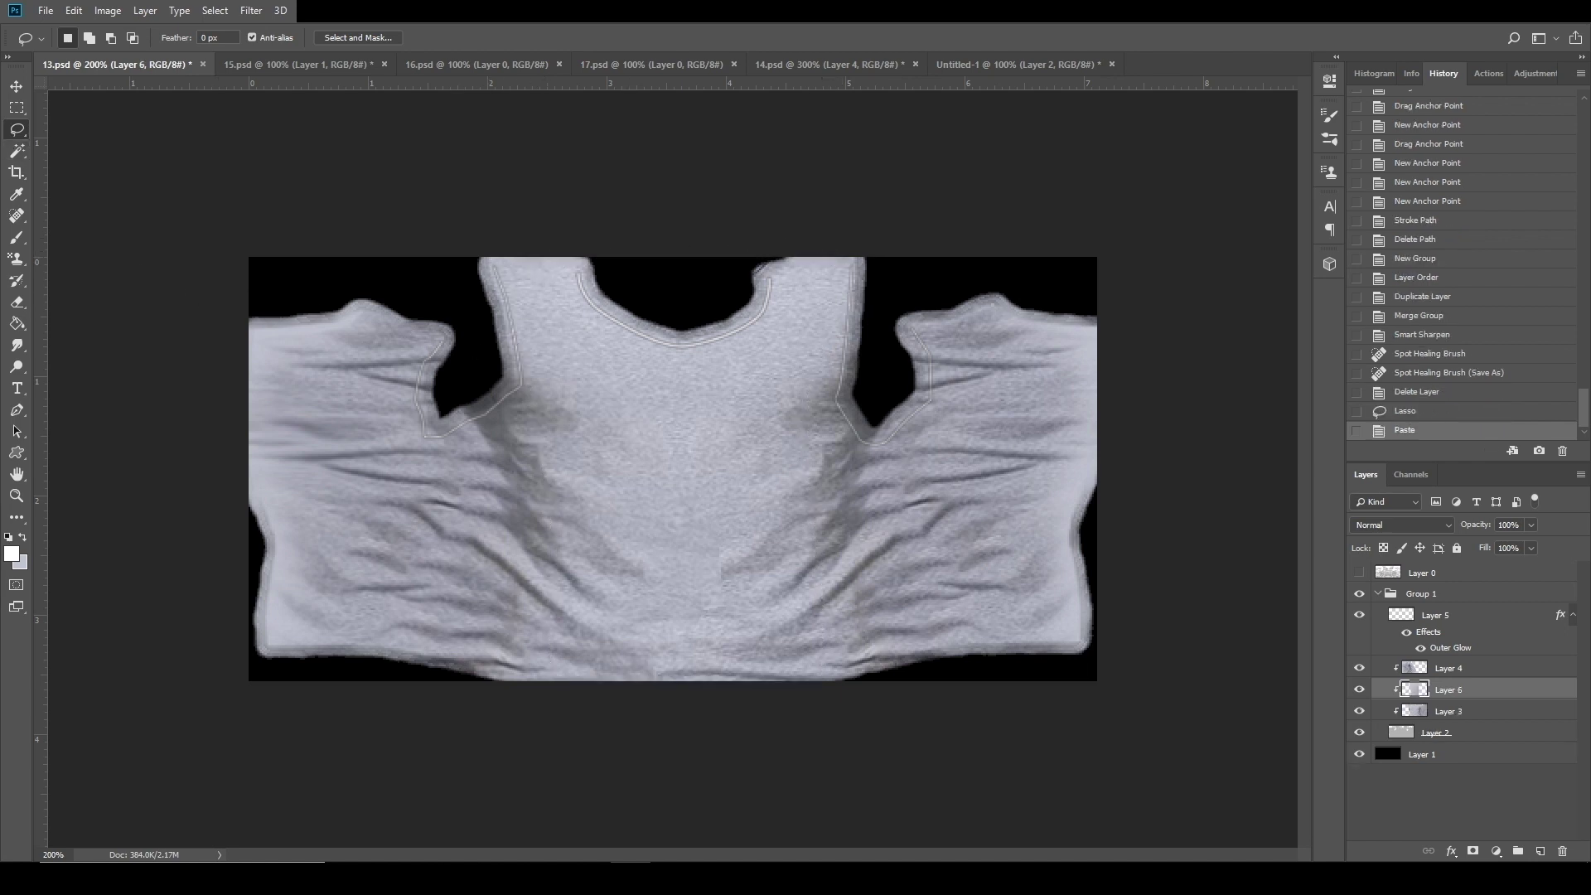
Place the pasted fabric layer above Layer 4 and position the patch over the shirt's left side.
{"action": "key", "text": "v"}
{"action": "mouse_move", "coordinate": [738, 533]}
{"action": "left_mouse_down"}
{"action": "mouse_move", "coordinate": [340, 534]}
{"action": "mouse_move", "coordinate": [755, 527]}
{"action": "left_mouse_up"}
{"action": "left_click_drag", "start_coordinate": [1483, 694], "coordinate": [1476, 661]}
{"action": "left_click_drag", "start_coordinate": [744, 520], "coordinate": [416, 514]}
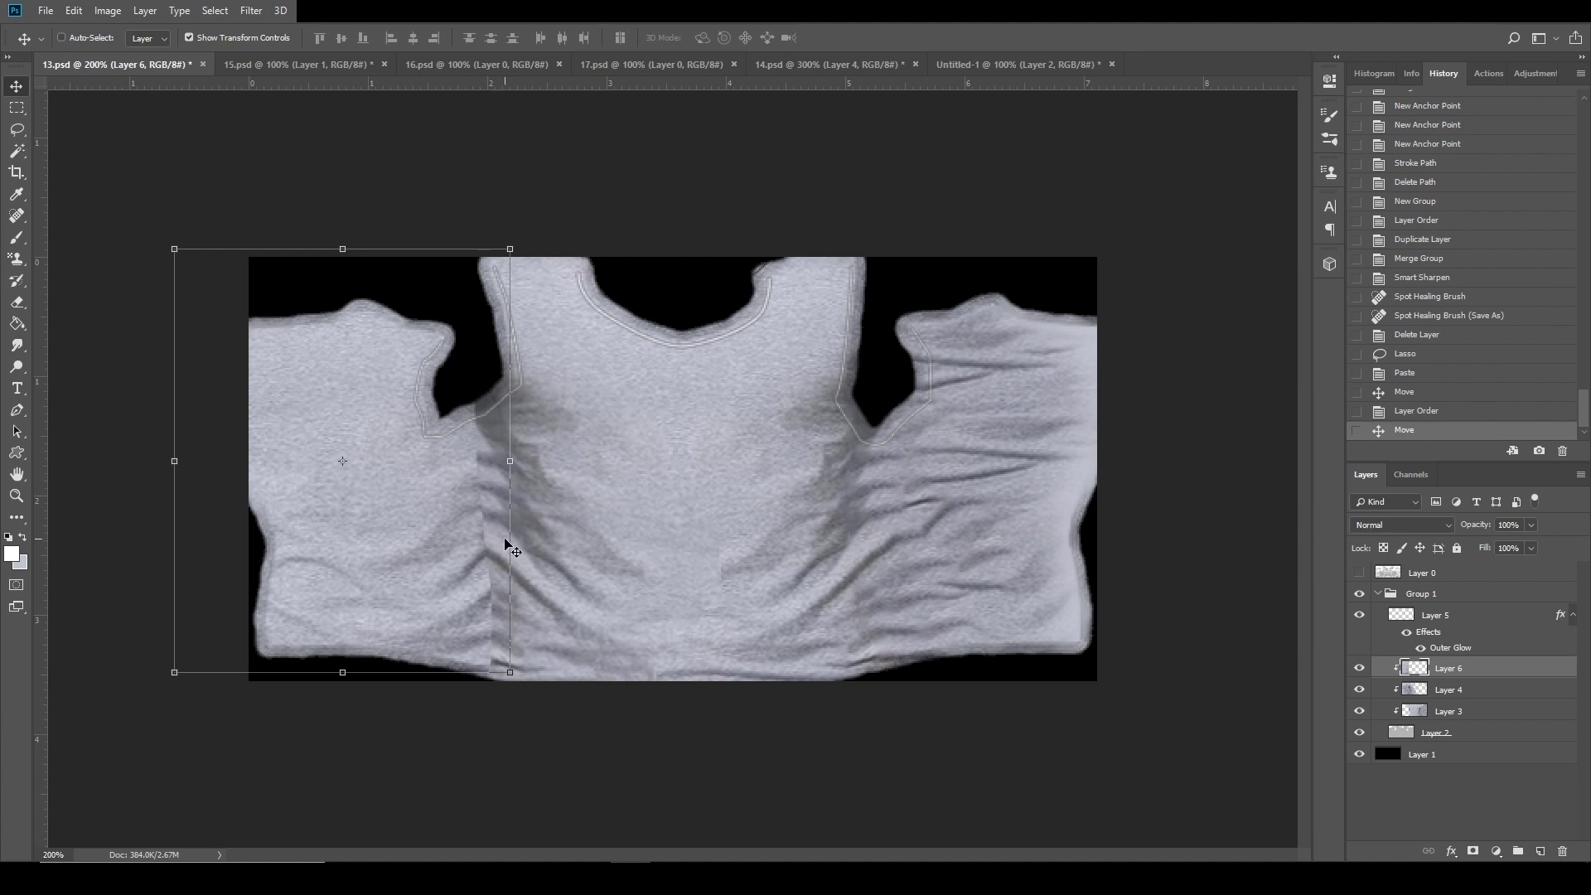
{"action": "left_click_drag", "start_coordinate": [463, 563], "coordinate": [451, 568]}
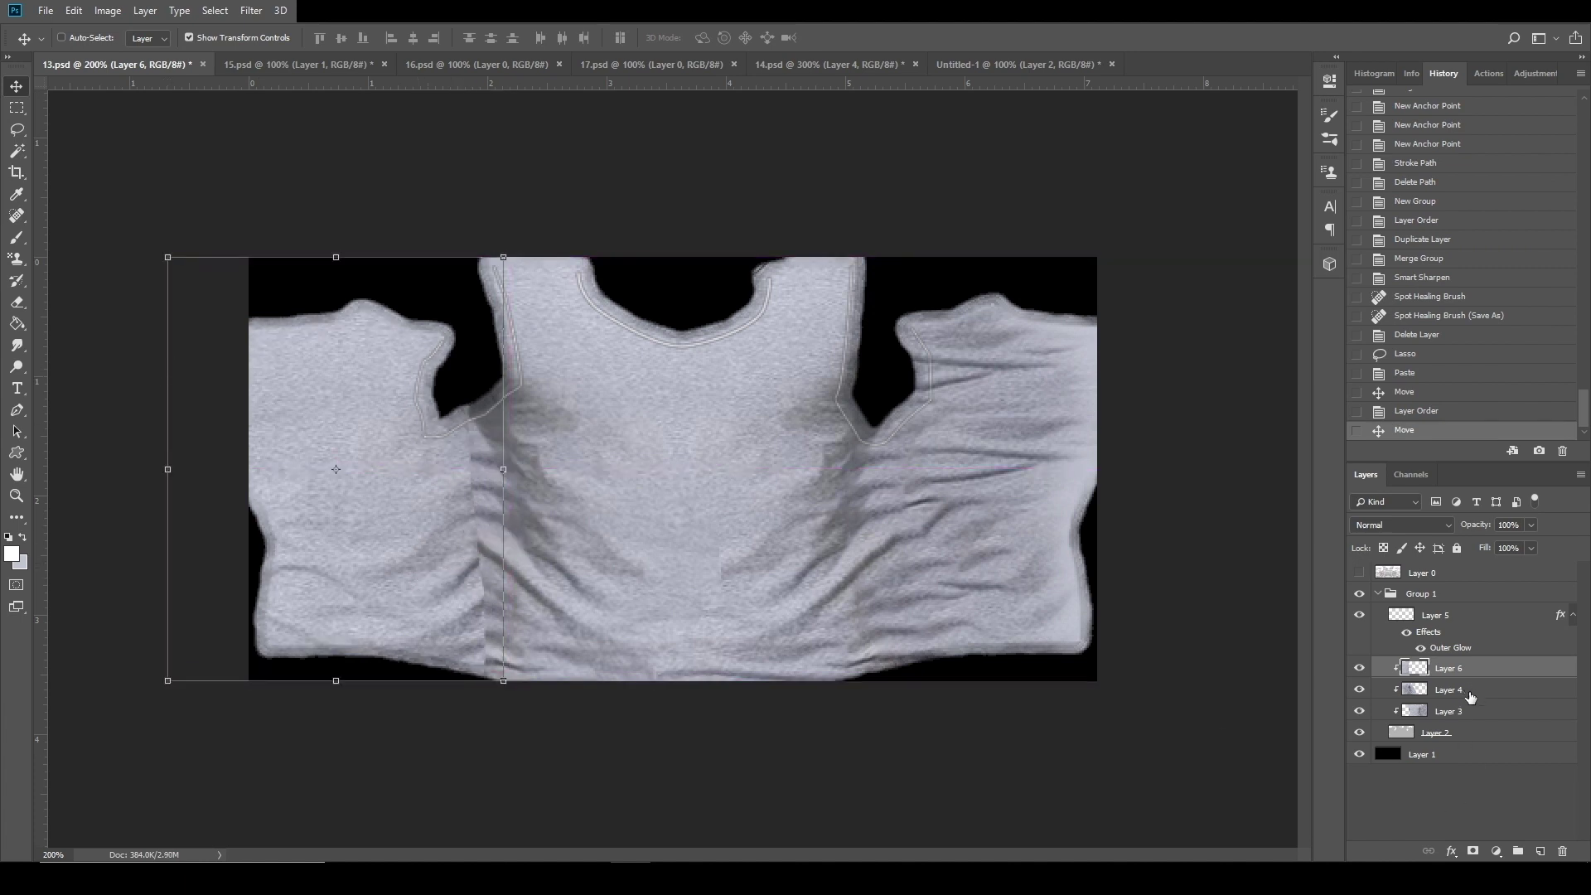
Merge the fabric patch with Layer 4 and Layer 3 into one layer.
{"action": "left_click", "coordinate": [1488, 710], "text": "shift"}
{"action": "right_click", "coordinate": [1488, 703]}
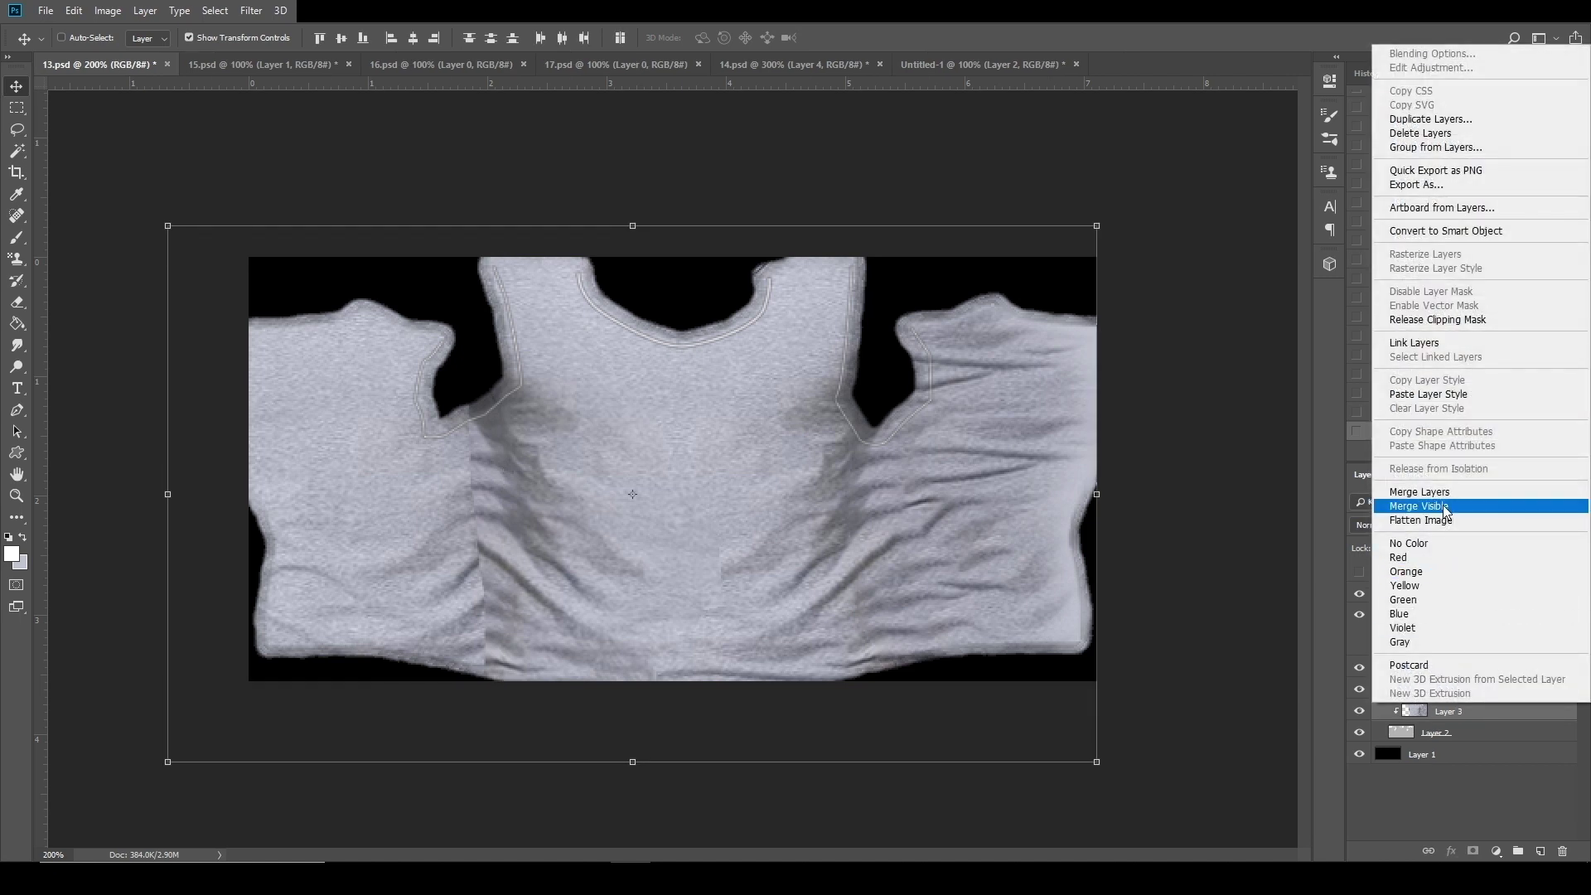
{"action": "left_click", "coordinate": [1417, 498]}
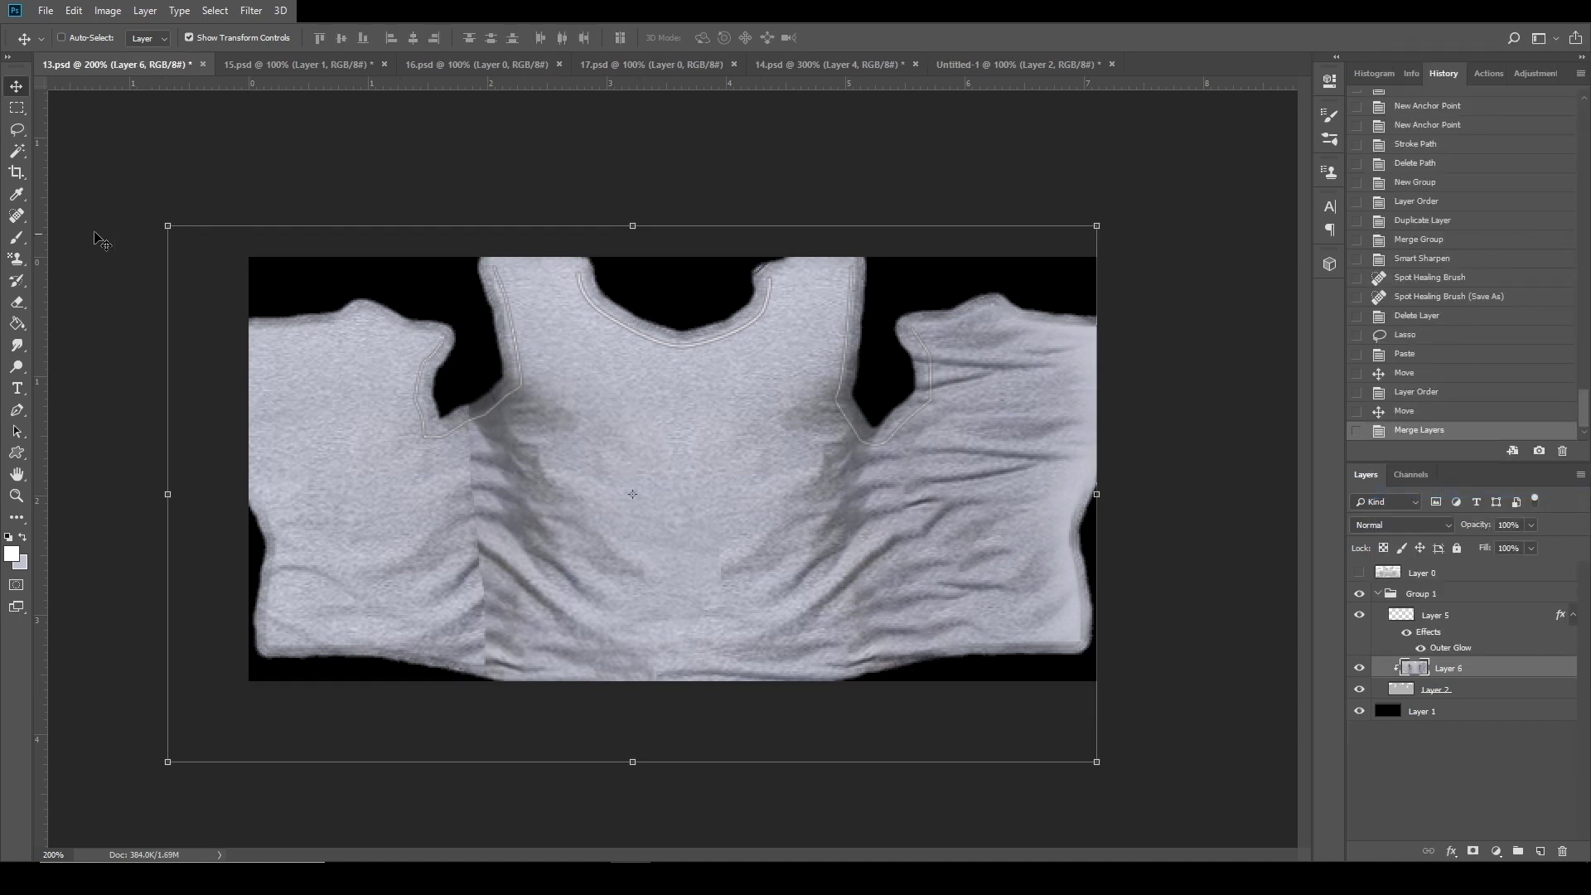
Try to blend the patch's right edge into the left folds with the Spot Healing Brush.
{"action": "left_click", "coordinate": [16, 215]}
{"action": "left_click_drag", "start_coordinate": [454, 435], "coordinate": [454, 722]}
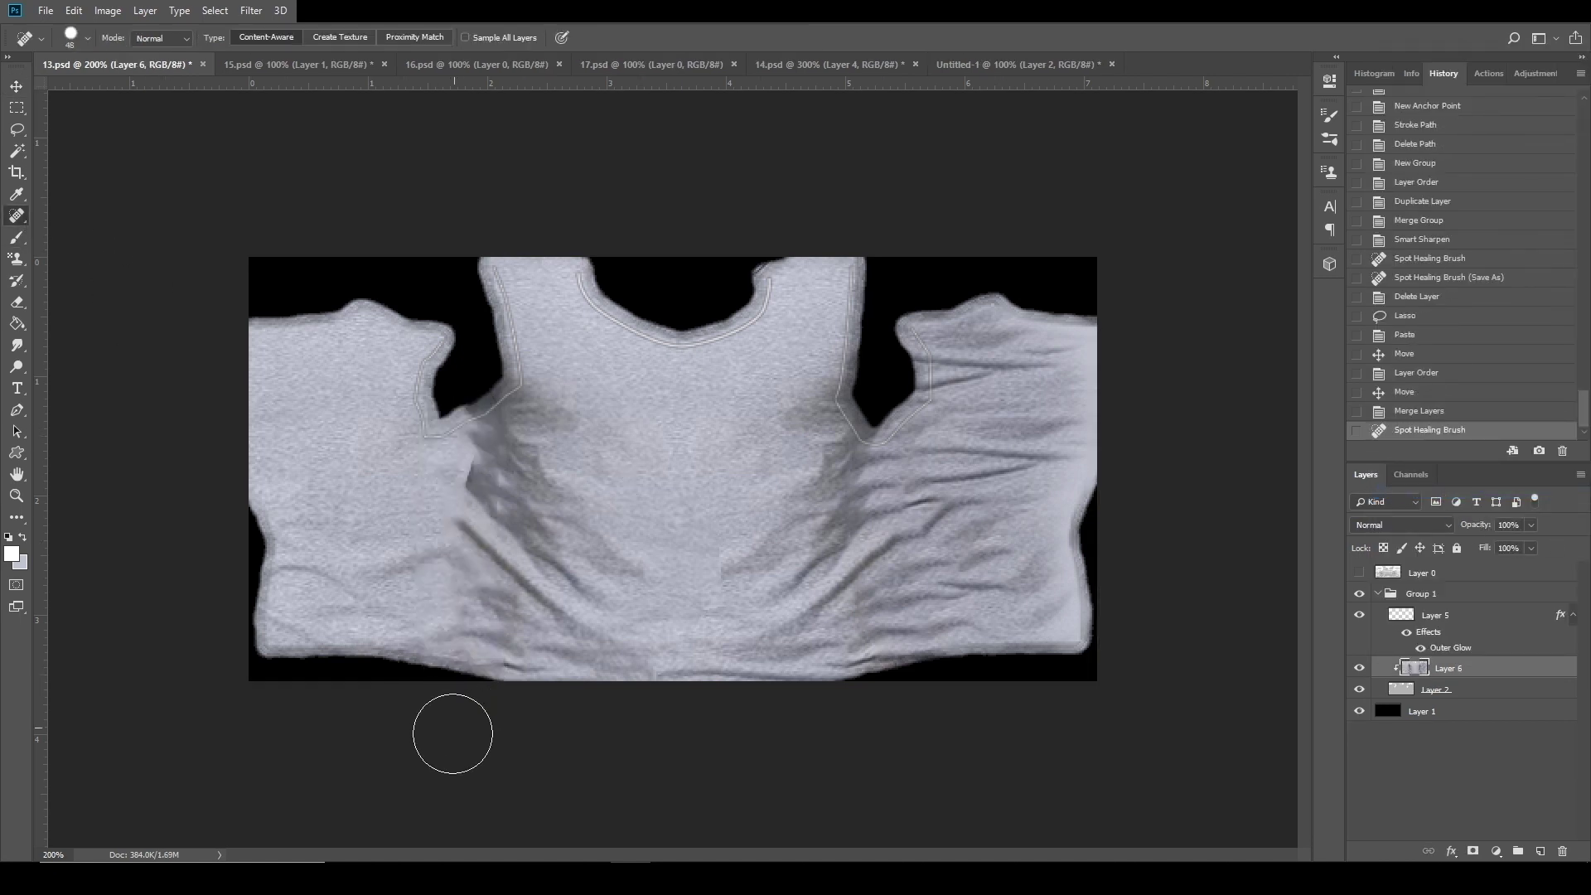
{"action": "left_click", "coordinate": [465, 428]}
{"action": "left_click", "coordinate": [459, 501]}
{"action": "left_click", "coordinate": [473, 545]}
{"action": "left_click", "coordinate": [478, 609]}
{"action": "left_click", "coordinate": [480, 671]}
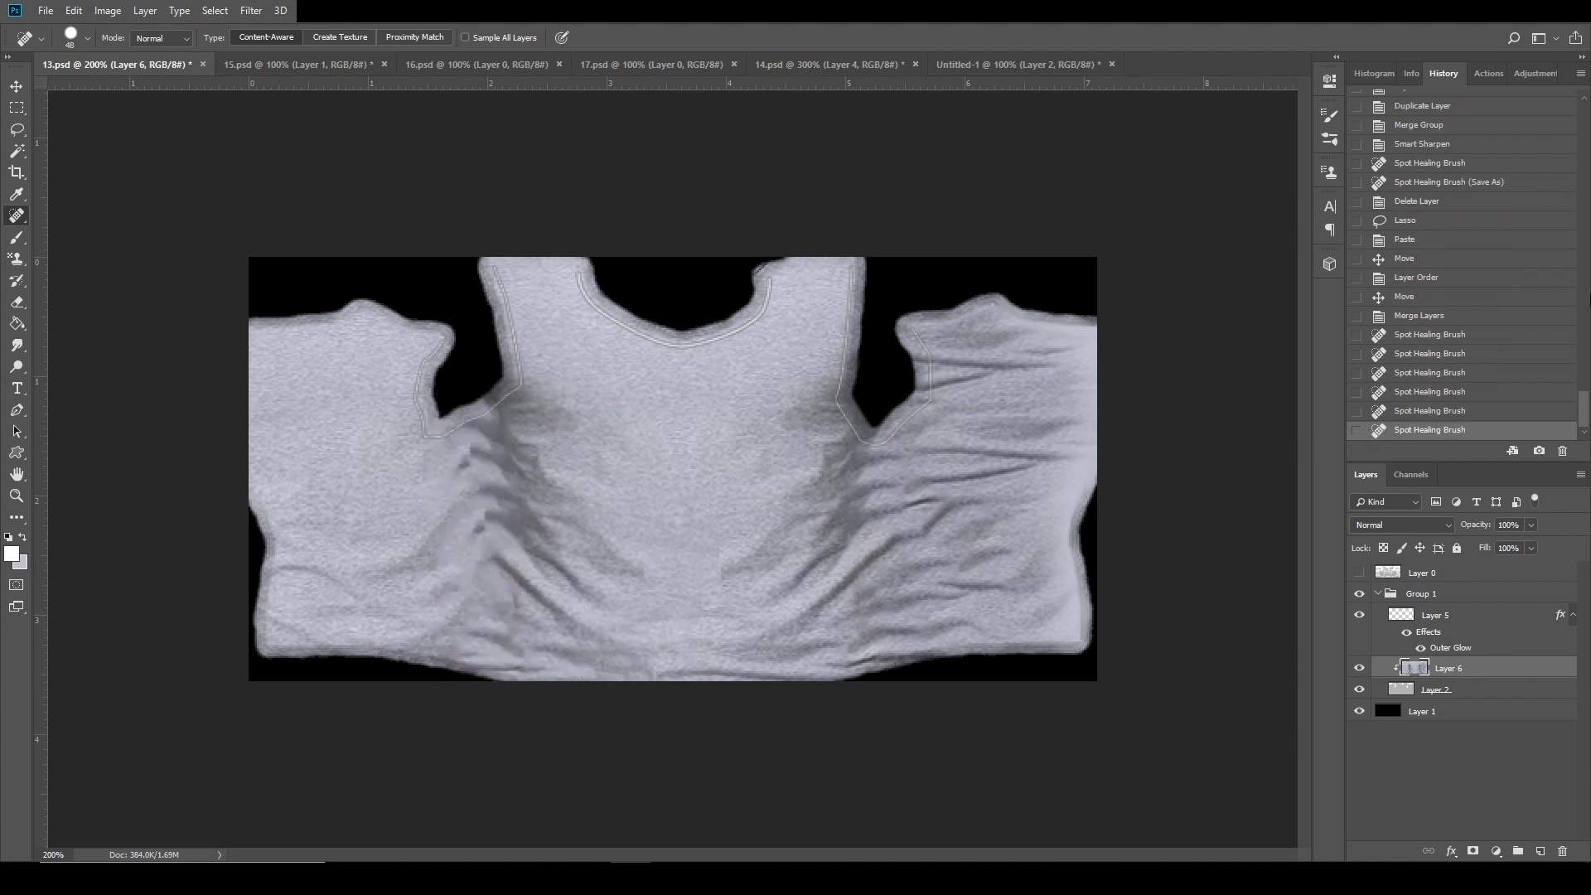
Undo the healing strokes and try smudging the edge between the fabric patch and the left folds.
{"action": "left_click", "coordinate": [1505, 319]}
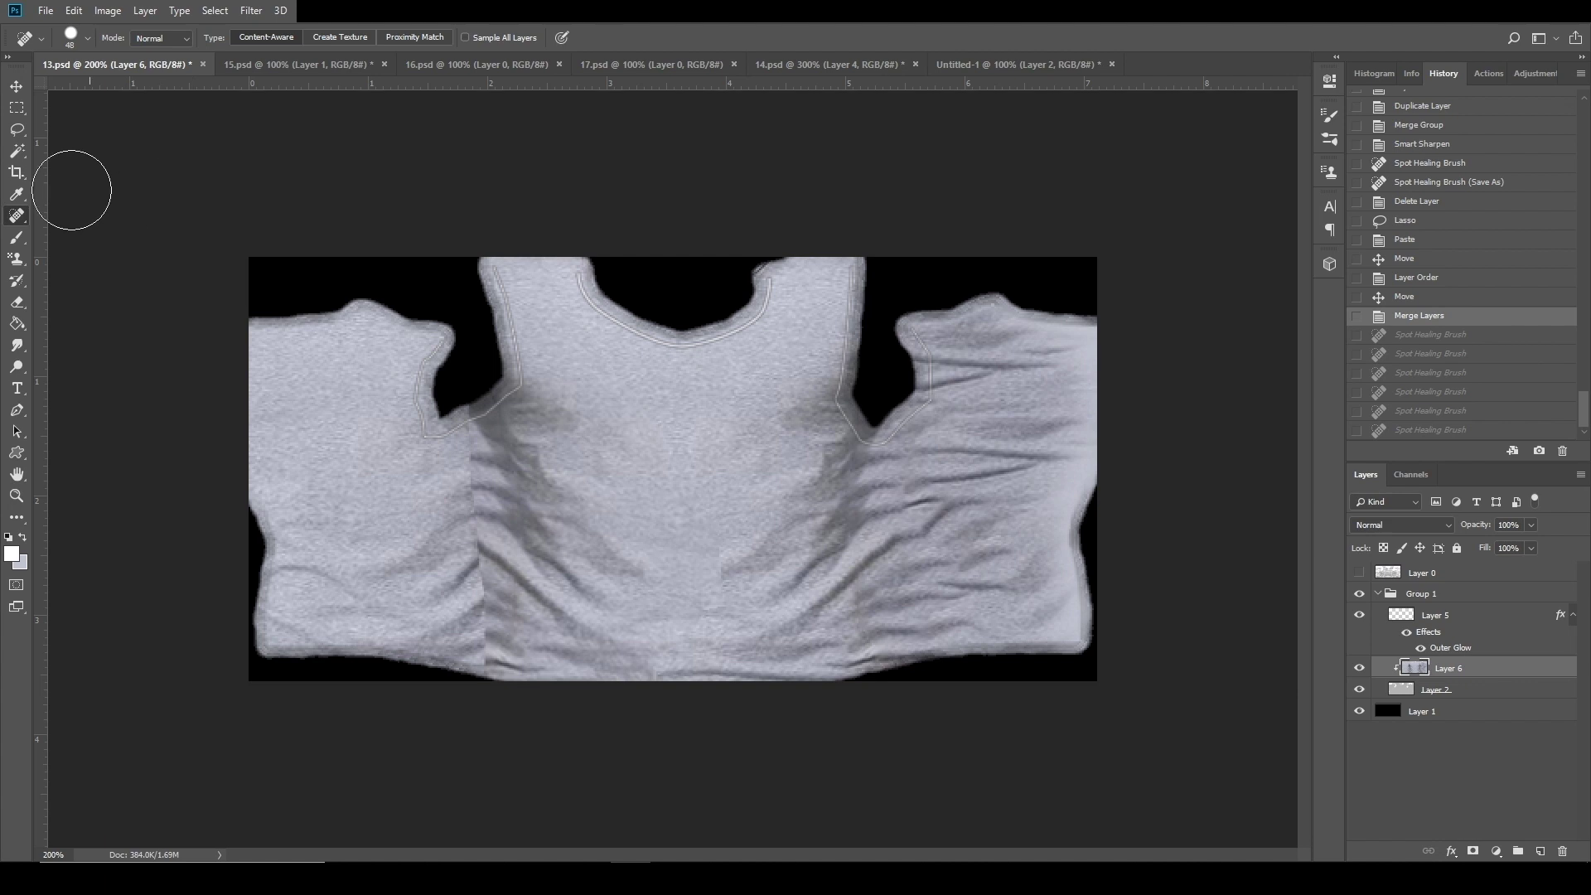
{"action": "left_click", "coordinate": [15, 86]}
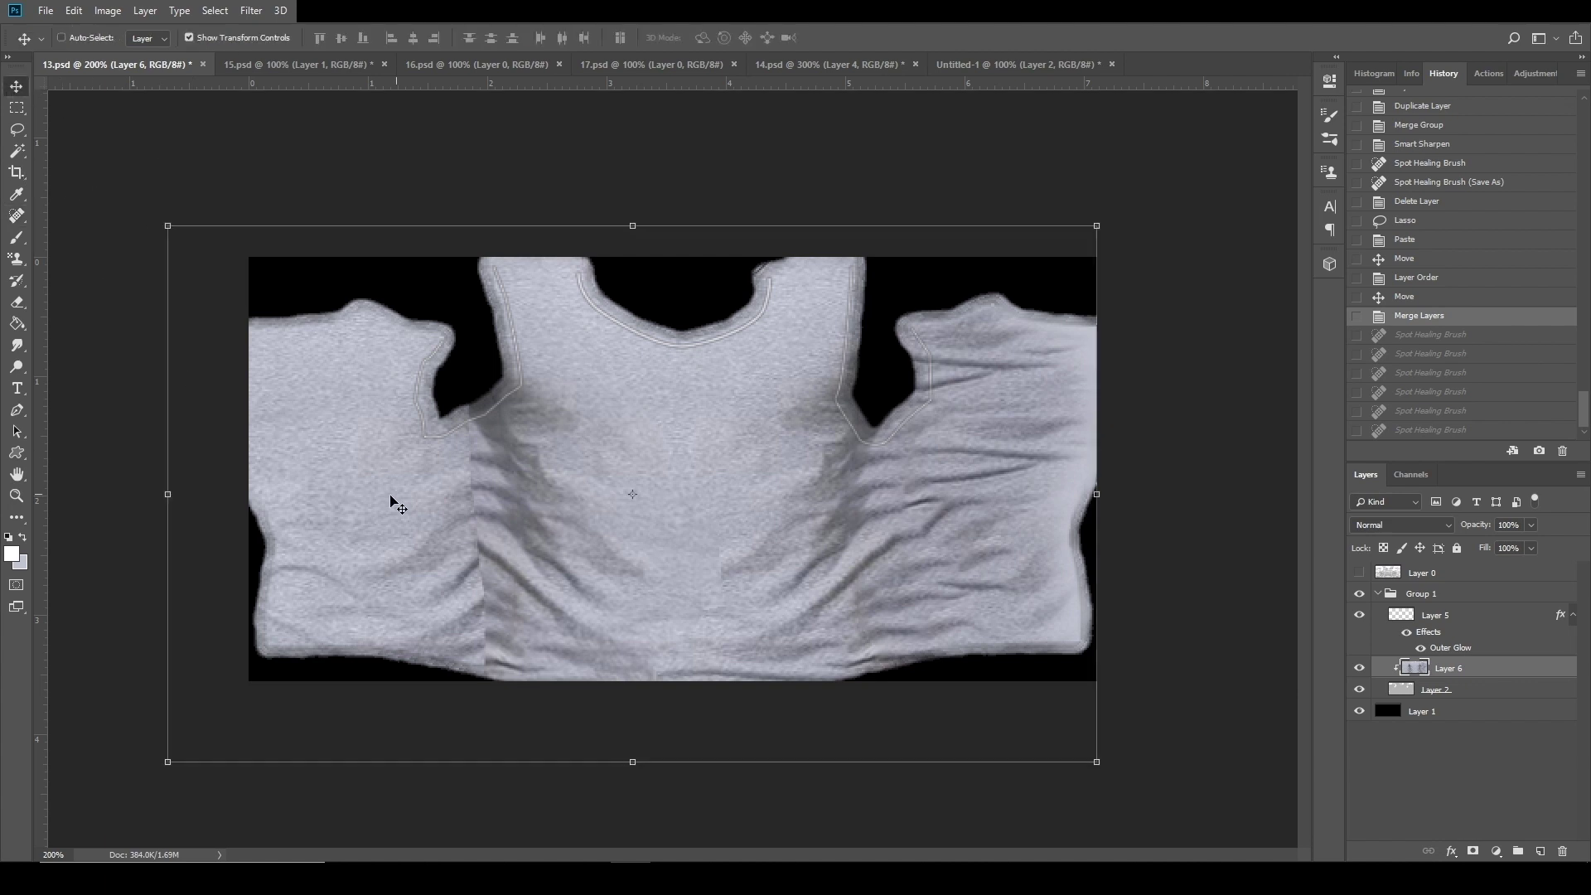
{"action": "left_click", "coordinate": [1440, 296]}
{"action": "mouse_move", "coordinate": [452, 572]}
{"action": "left_mouse_down"}
{"action": "mouse_move", "coordinate": [405, 570]}
{"action": "mouse_move", "coordinate": [444, 550]}
{"action": "mouse_move", "coordinate": [476, 475]}
{"action": "mouse_move", "coordinate": [468, 439]}
{"action": "mouse_move", "coordinate": [472, 549]}
{"action": "mouse_move", "coordinate": [433, 569]}
{"action": "mouse_move", "coordinate": [435, 555]}
{"action": "mouse_move", "coordinate": [492, 667]}
{"action": "mouse_move", "coordinate": [451, 626]}
{"action": "mouse_move", "coordinate": [476, 663]}
{"action": "mouse_move", "coordinate": [490, 629]}
{"action": "left_mouse_up"}
{"action": "left_click", "coordinate": [17, 345]}
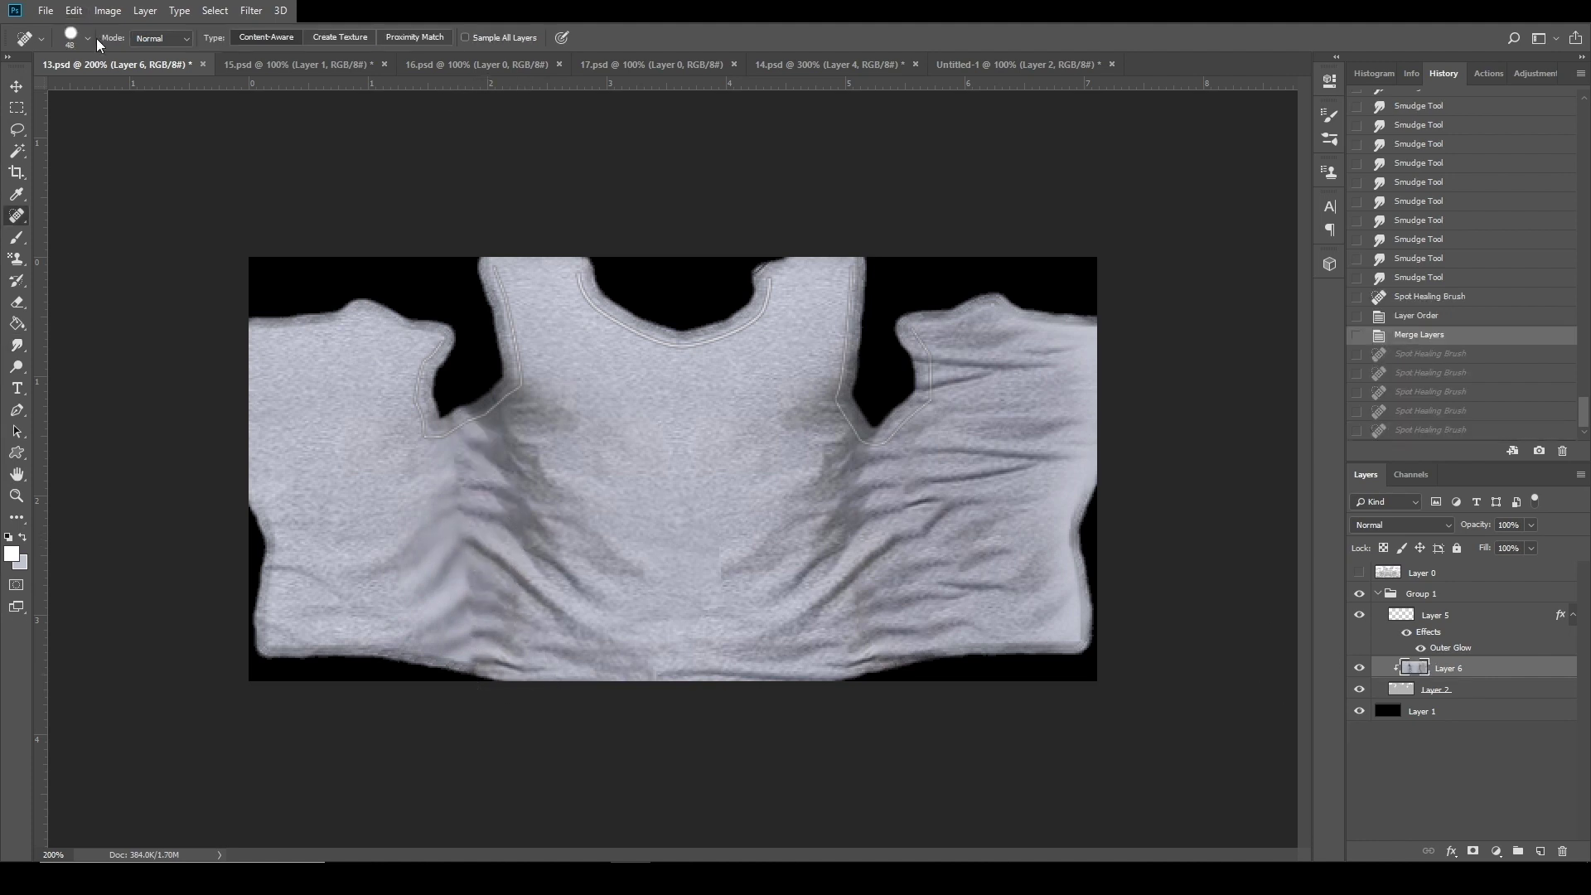
Spot-heal along the smudged edge below the left armhole using a 17 px brush.
{"action": "left_click", "coordinate": [89, 38]}
{"action": "left_click", "coordinate": [43, 80]}
{"action": "left_click", "coordinate": [448, 427]}
{"action": "mouse_move", "coordinate": [448, 427]}
{"action": "left_mouse_down"}
{"action": "mouse_move", "coordinate": [440, 584]}
{"action": "mouse_move", "coordinate": [461, 689]}
{"action": "left_mouse_up"}
{"action": "left_click_drag", "start_coordinate": [468, 667], "coordinate": [457, 412]}
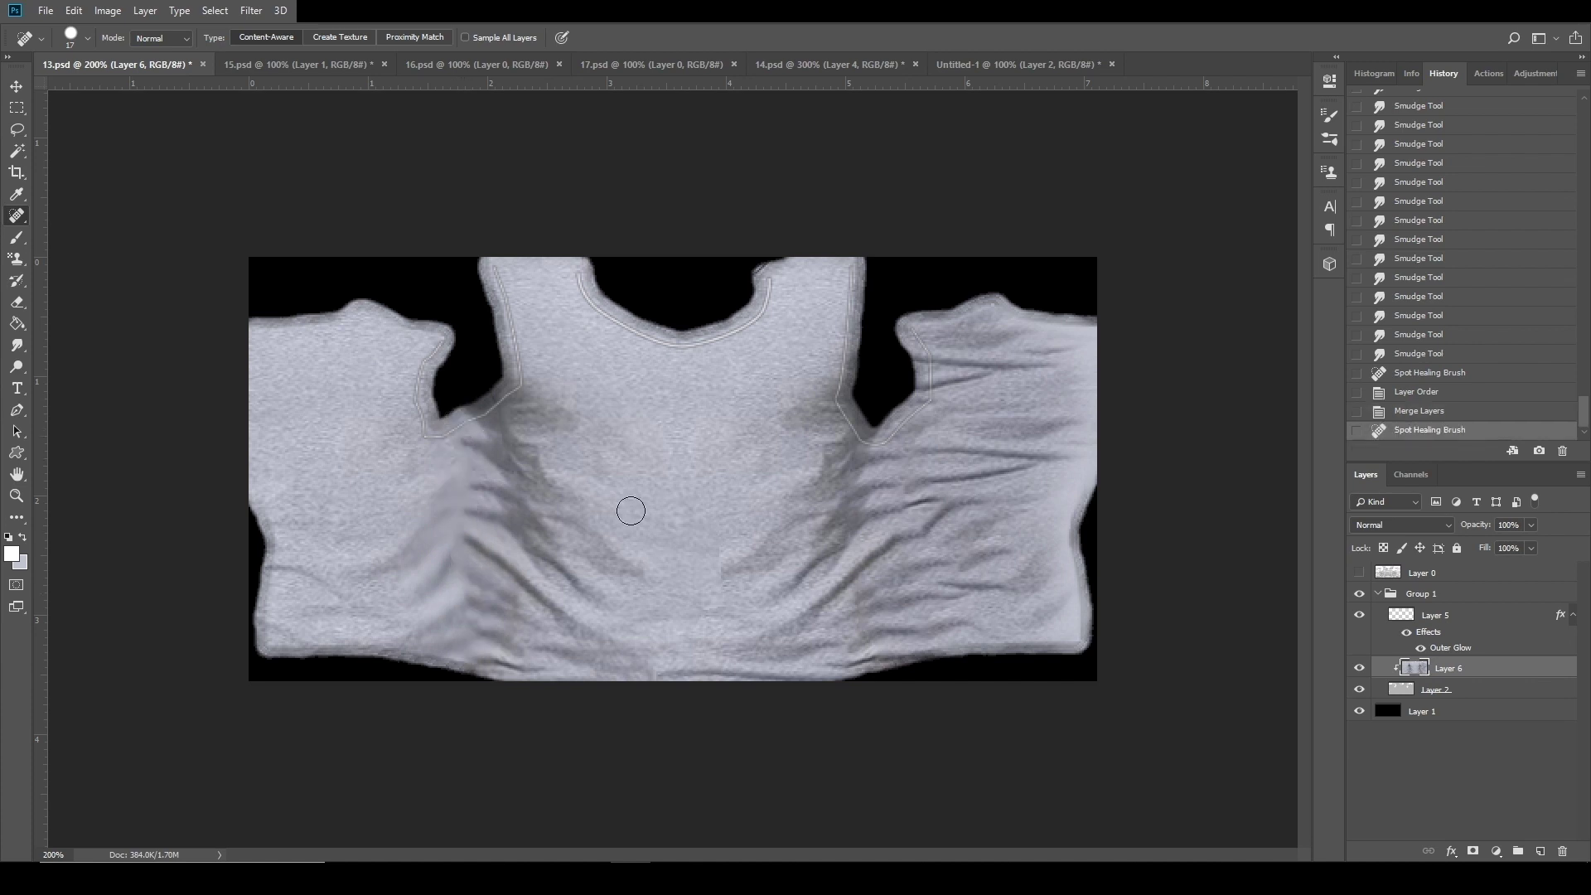
{"action": "left_click", "coordinate": [459, 555]}
{"action": "left_click", "coordinate": [467, 548]}
{"action": "left_click", "coordinate": [460, 427]}
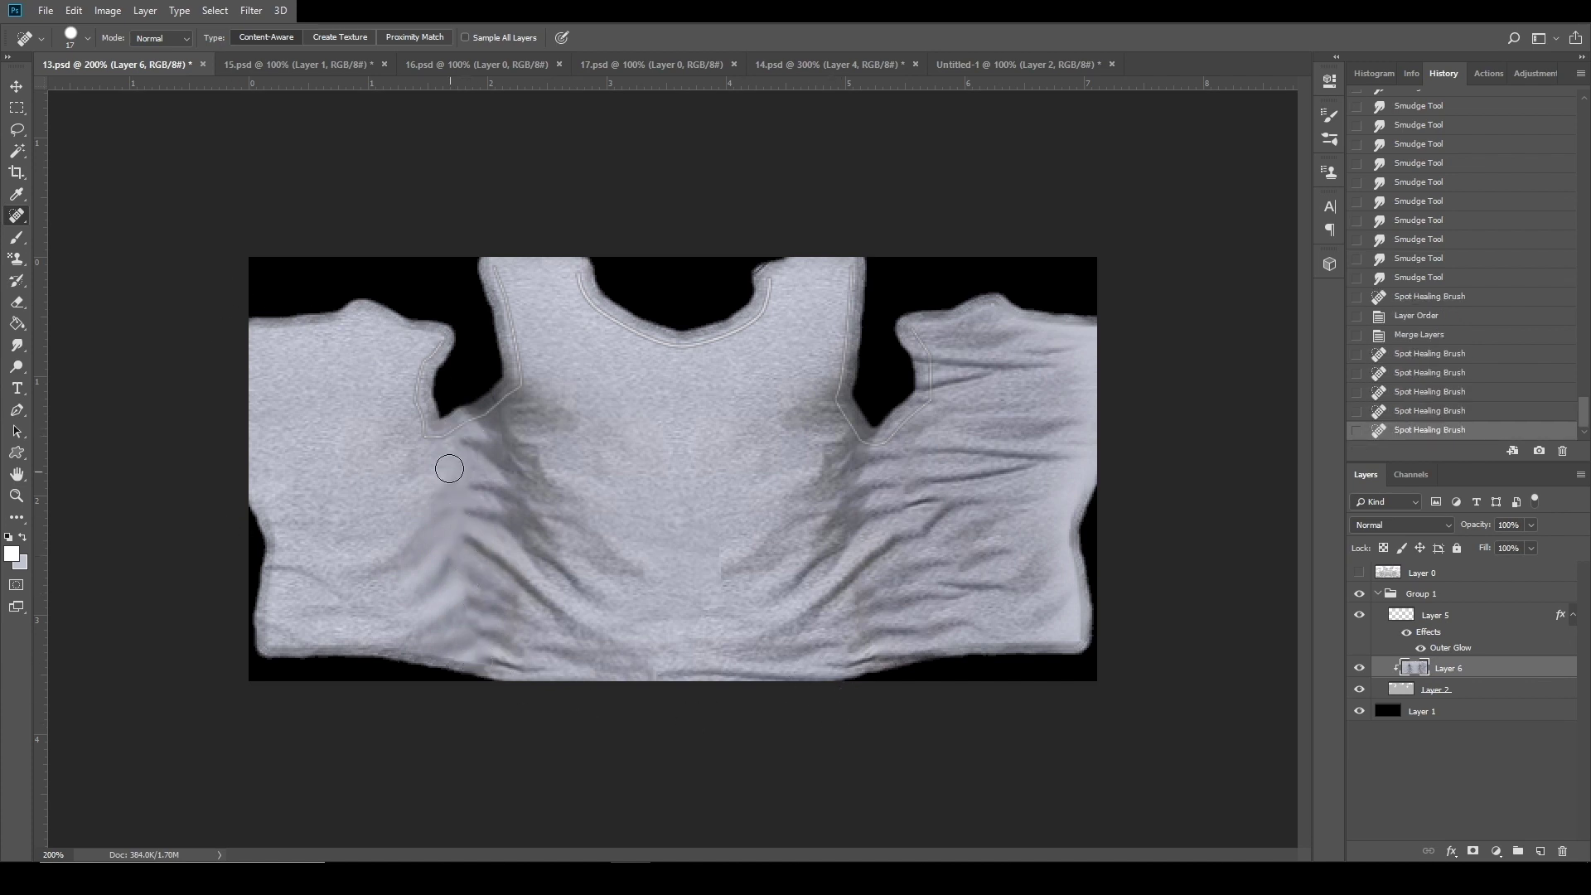
Try healing the left side and its folds with a 139 px brush, then undo the unwanted strokes.
{"action": "left_click", "coordinate": [87, 38]}
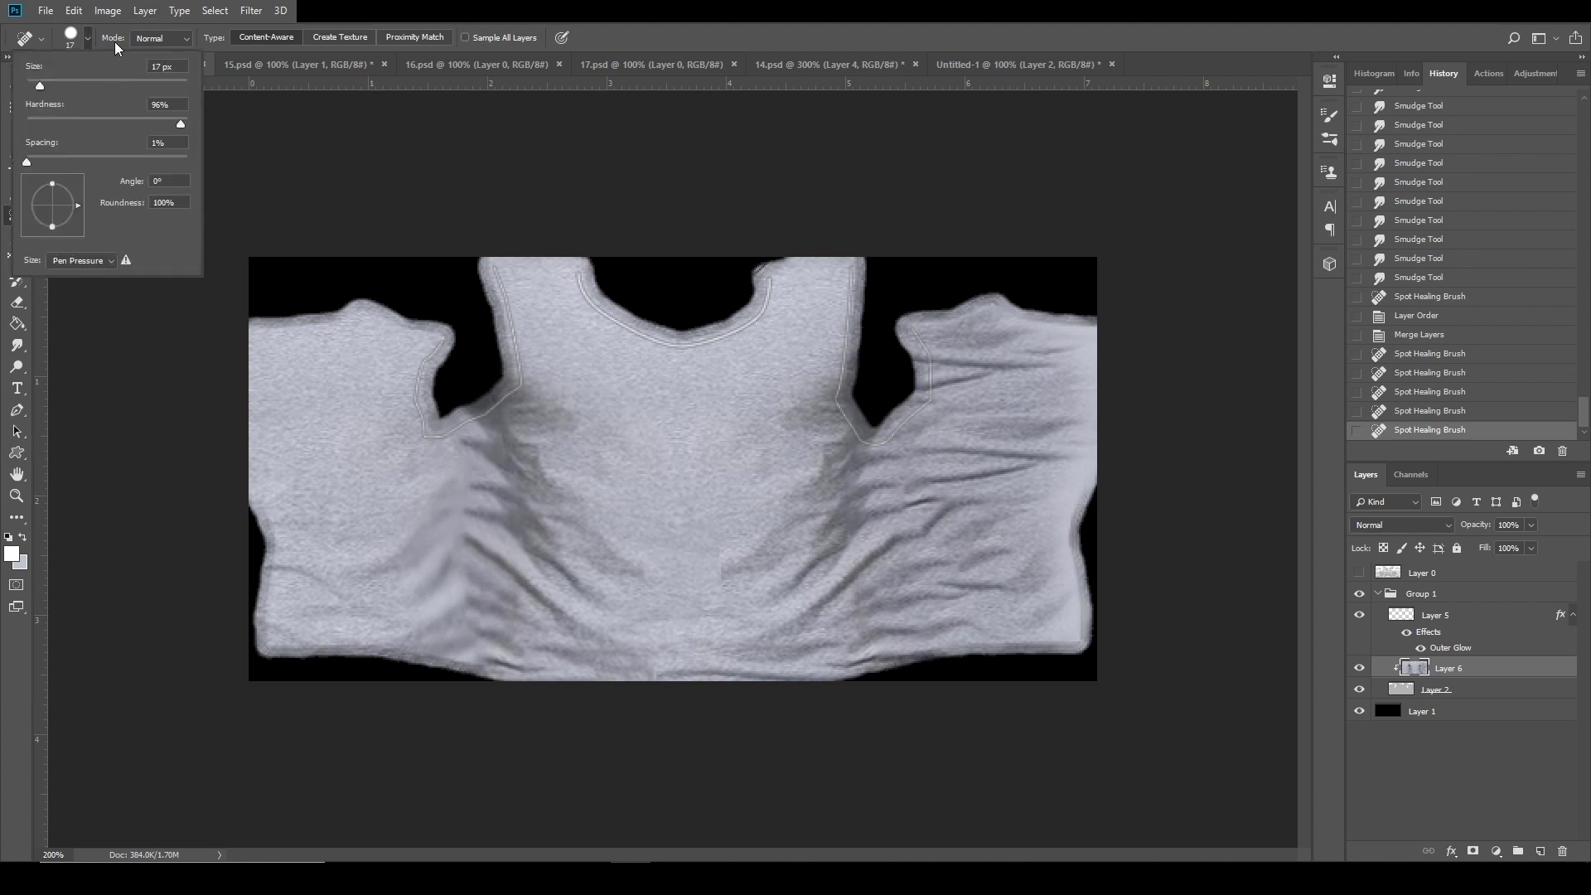
{"action": "left_click", "coordinate": [352, 532]}
{"action": "left_click", "coordinate": [356, 513]}
{"action": "left_click", "coordinate": [533, 515]}
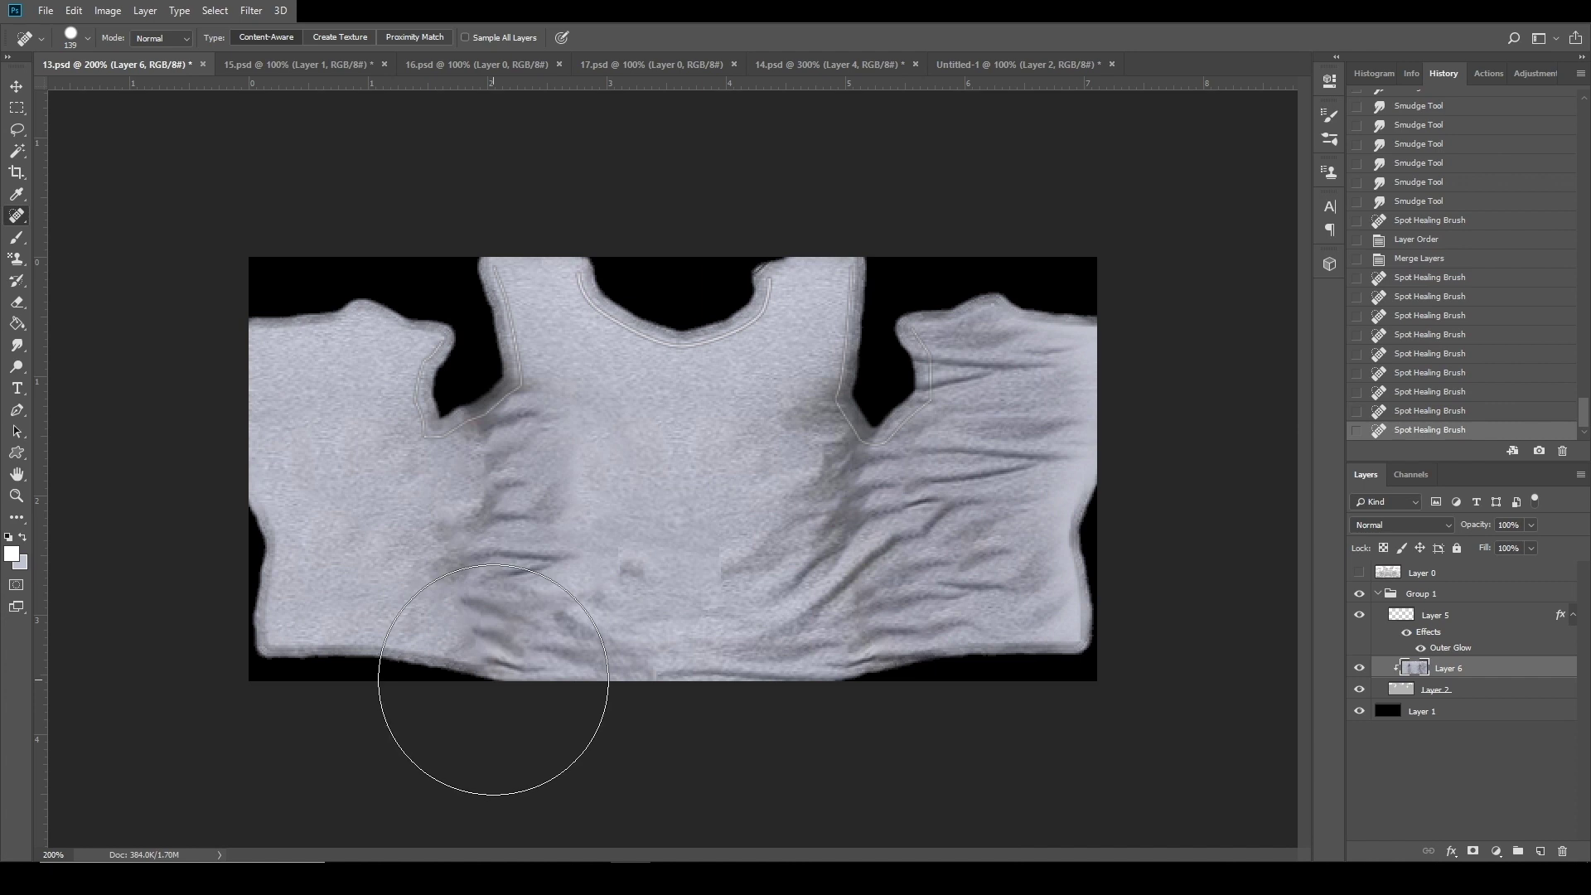
{"action": "left_click", "coordinate": [1489, 374]}
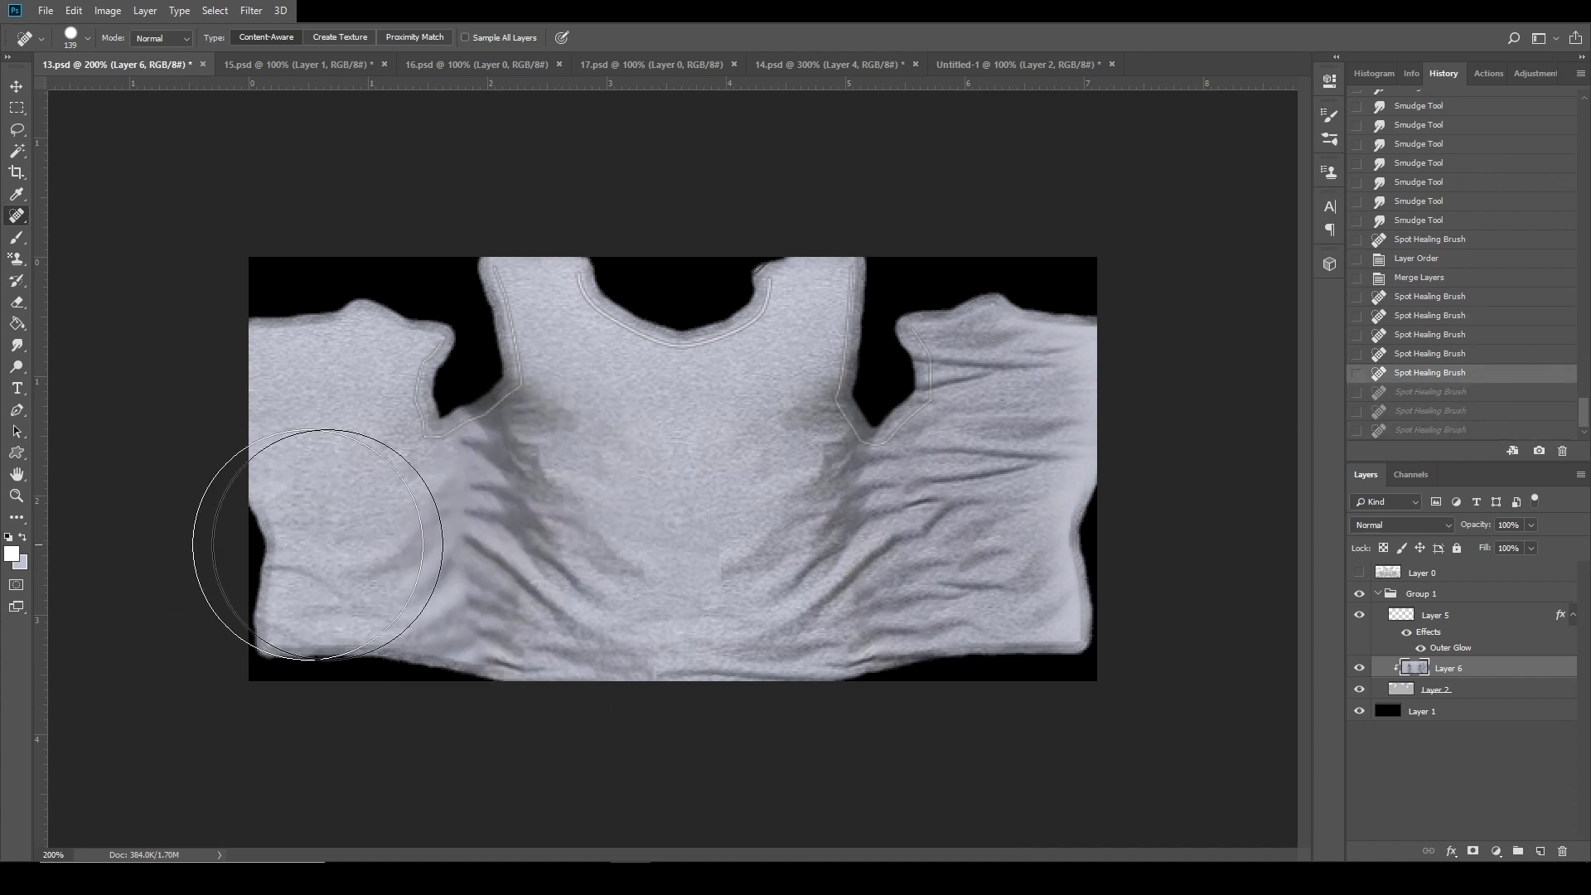
Spot-heal the remaining smudges on the left side and the wrinkles on the right side with the 139 px brush.
{"action": "left_click_drag", "start_coordinate": [313, 517], "coordinate": [372, 564]}
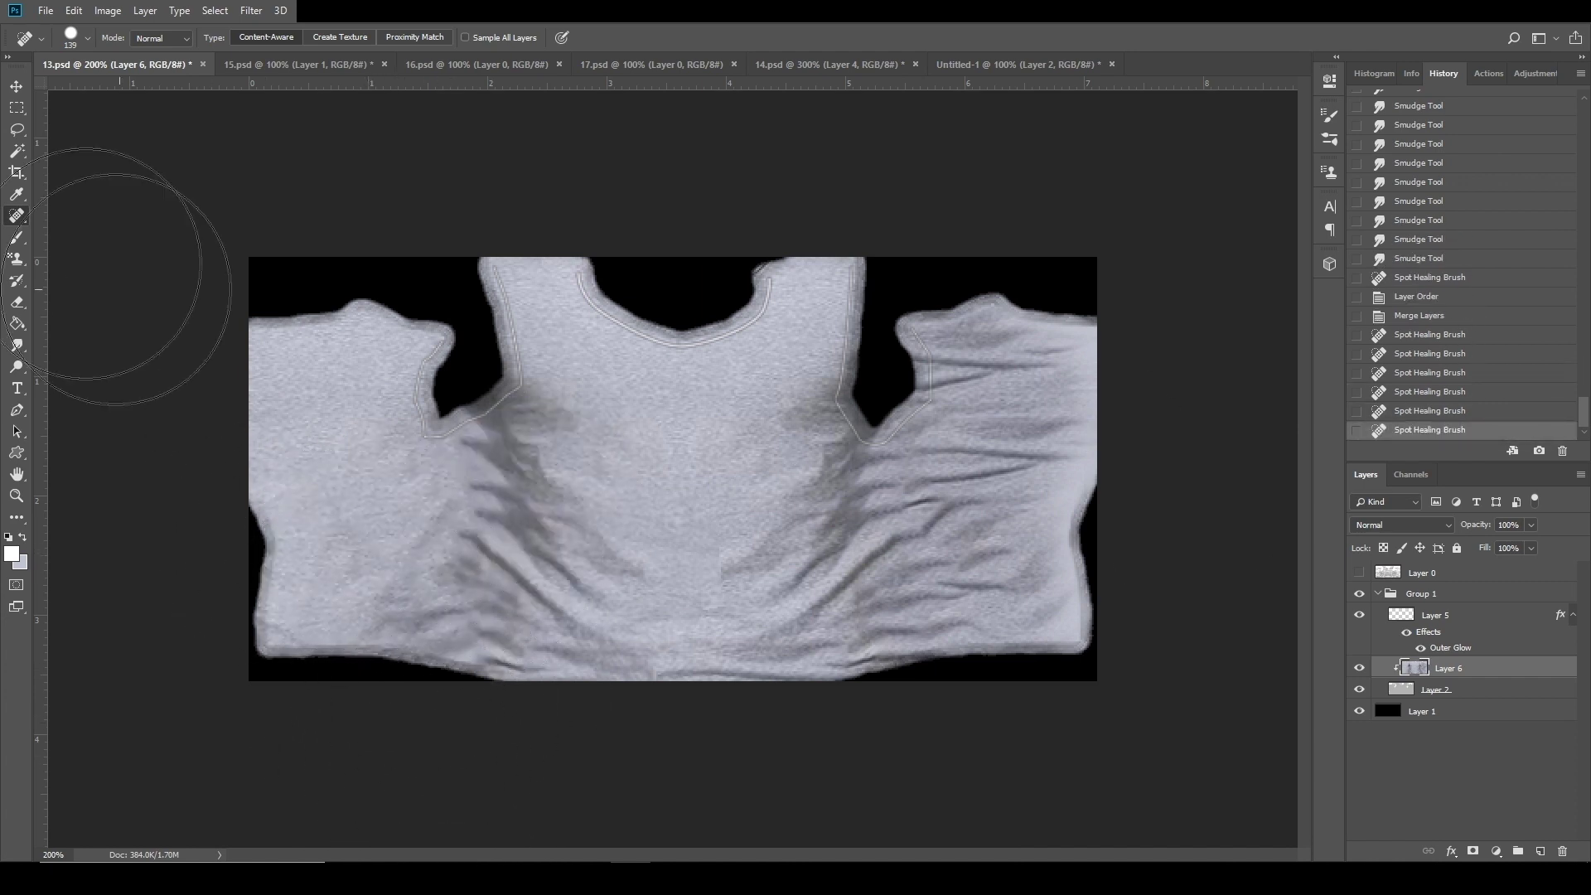
{"action": "left_click", "coordinate": [1030, 357]}
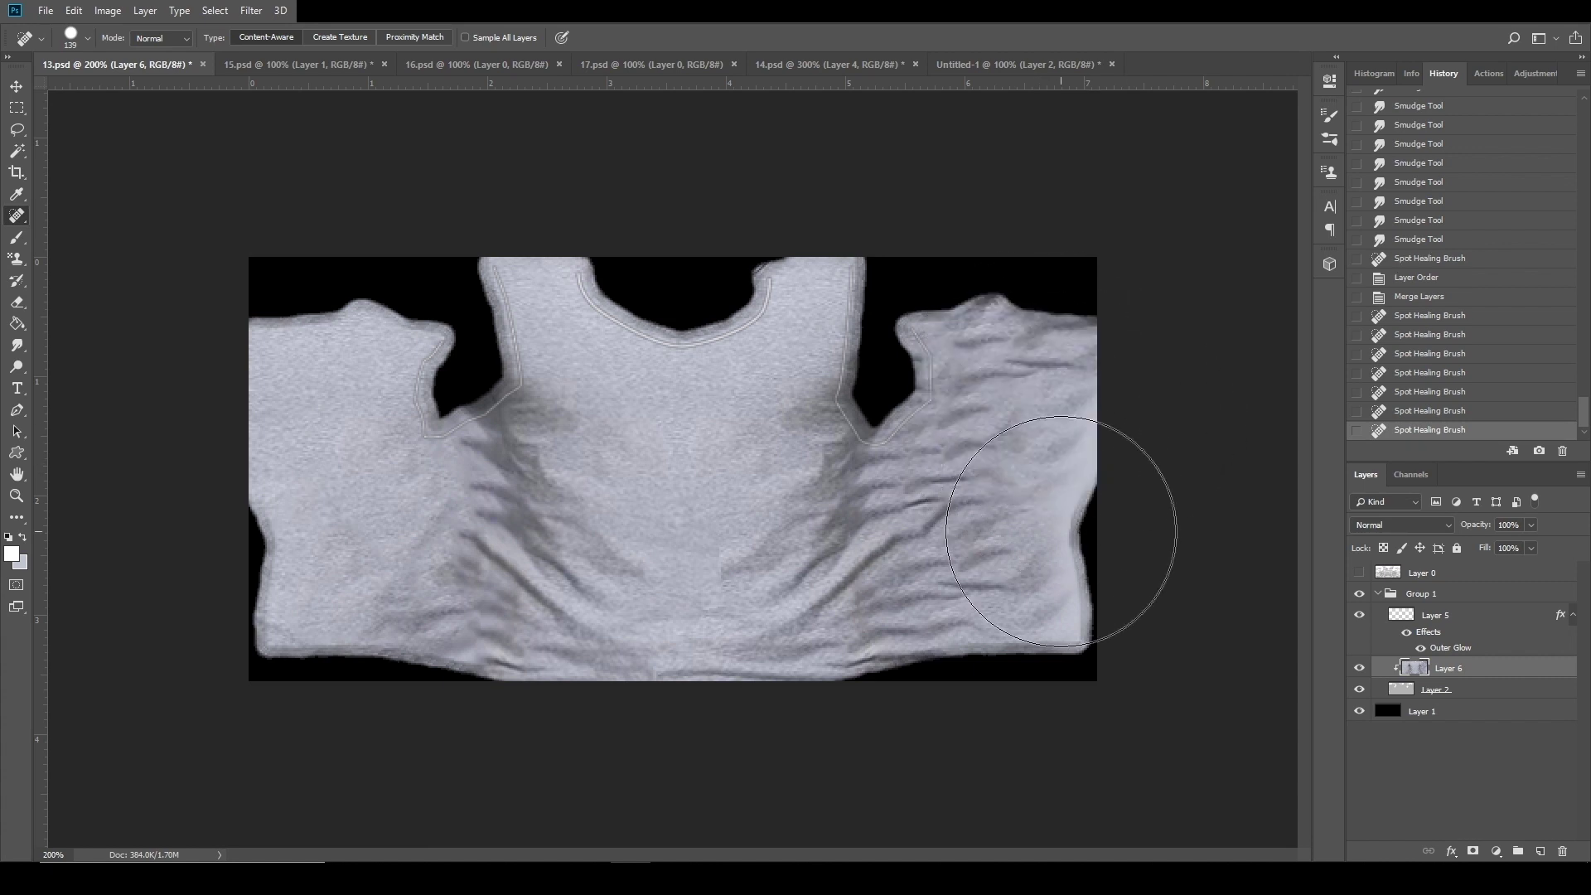
{"action": "left_click", "coordinate": [1057, 513]}
{"action": "left_click", "coordinate": [1065, 568]}
{"action": "left_click", "coordinate": [1015, 375]}
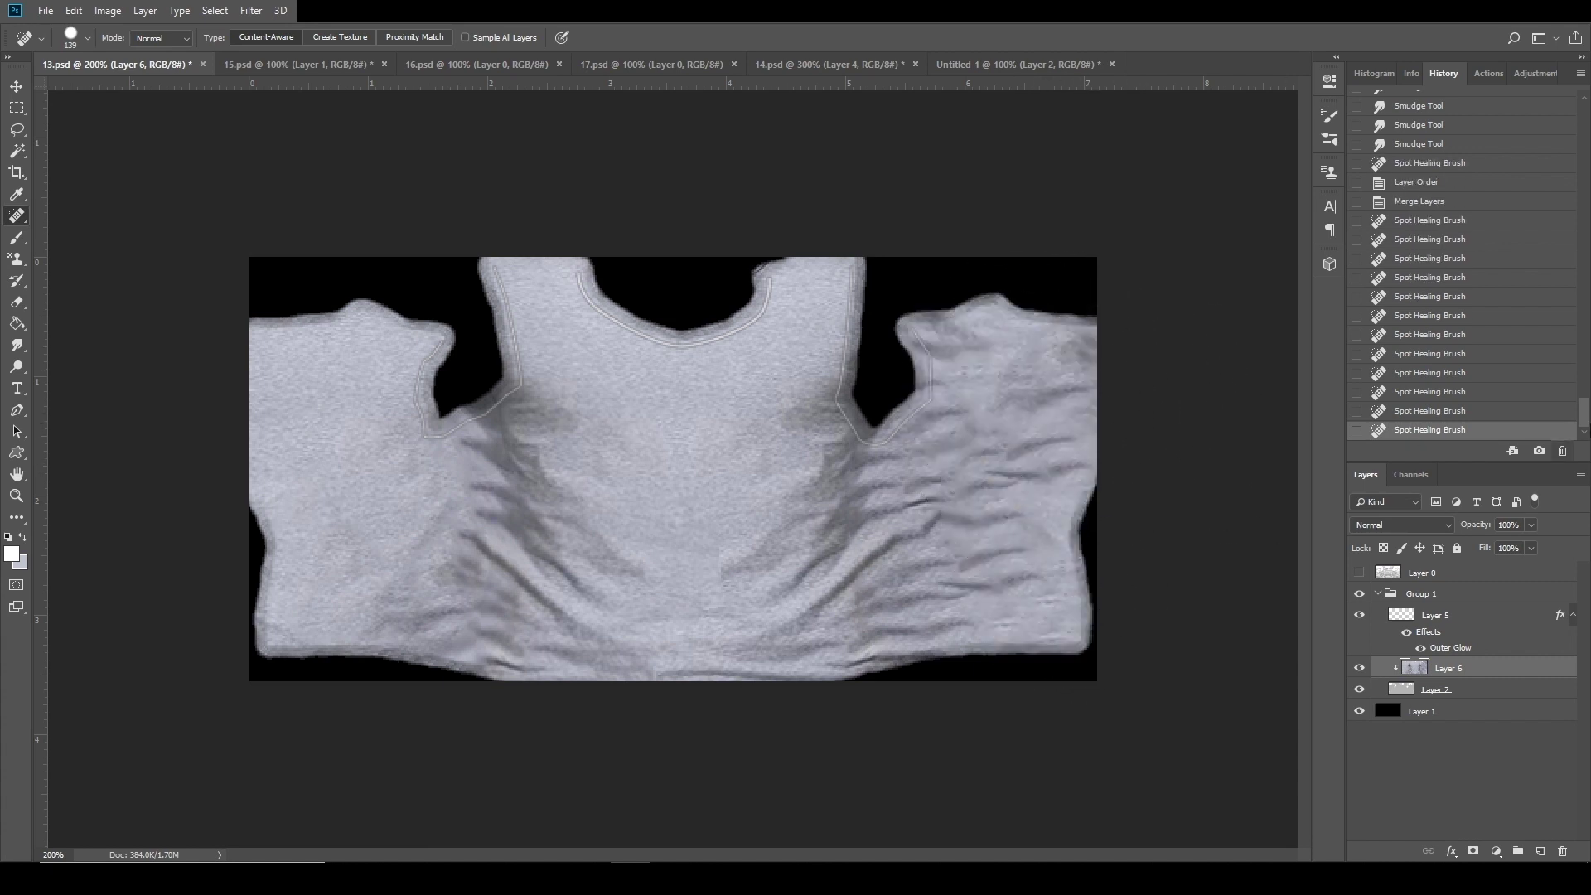
Revert the document history to the Delete Layer state, before the fabric patch was copied.
{"action": "left_click", "coordinate": [1425, 163]}
{"action": "left_click", "coordinate": [1429, 145]}
{"action": "scroll", "coordinate": [1427, 157], "scroll_direction": "up", "scroll_amount": 5}
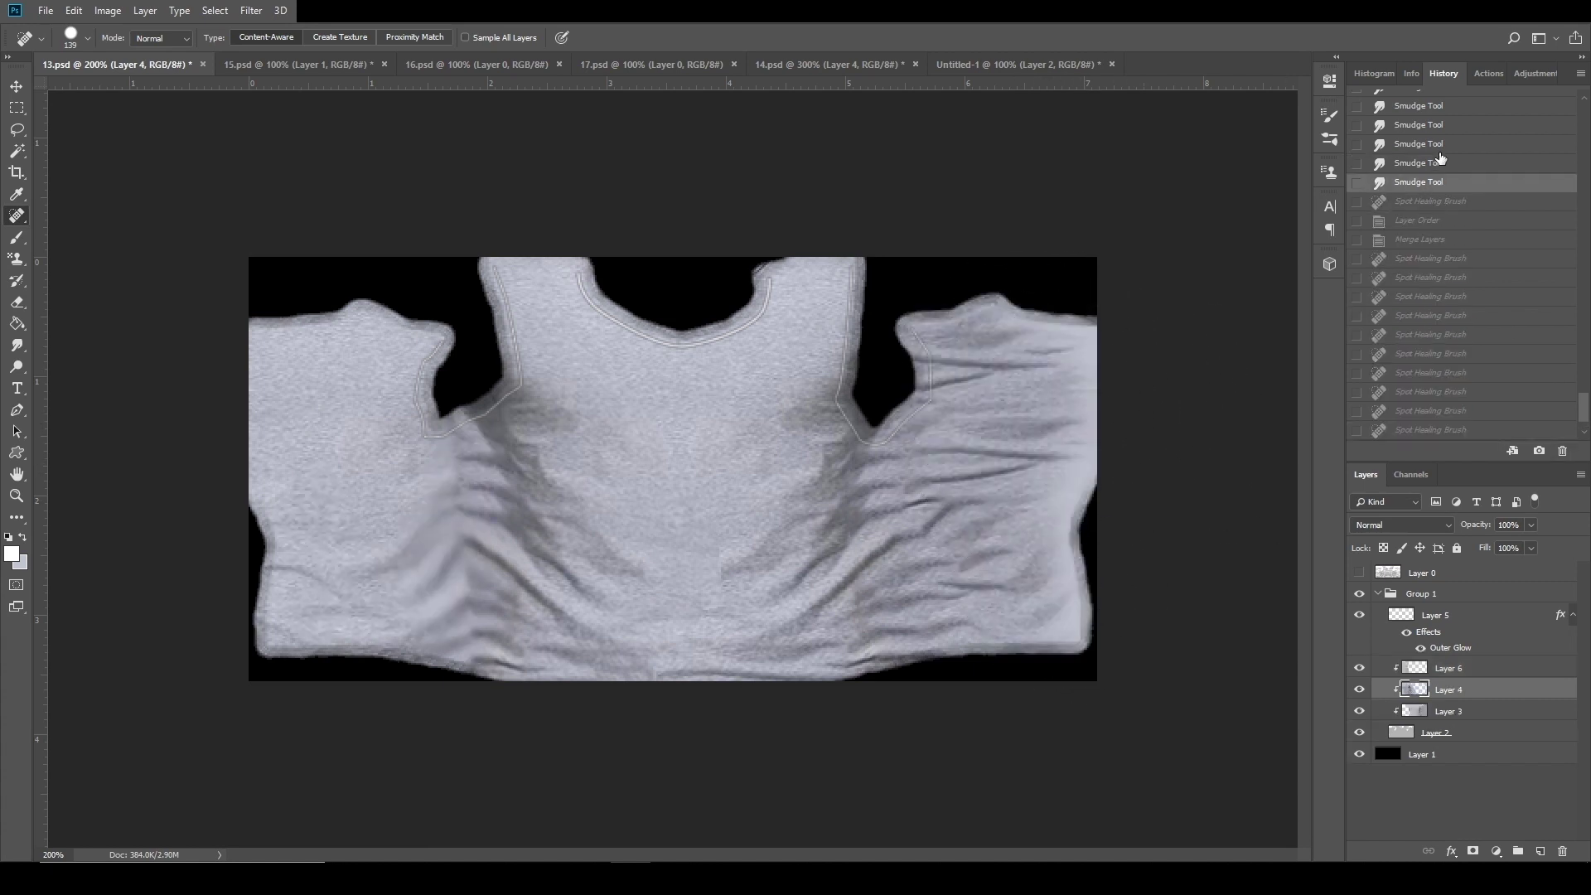
{"action": "left_click", "coordinate": [1423, 182]}
{"action": "scroll", "coordinate": [1423, 182], "scroll_direction": "up", "scroll_amount": 5}
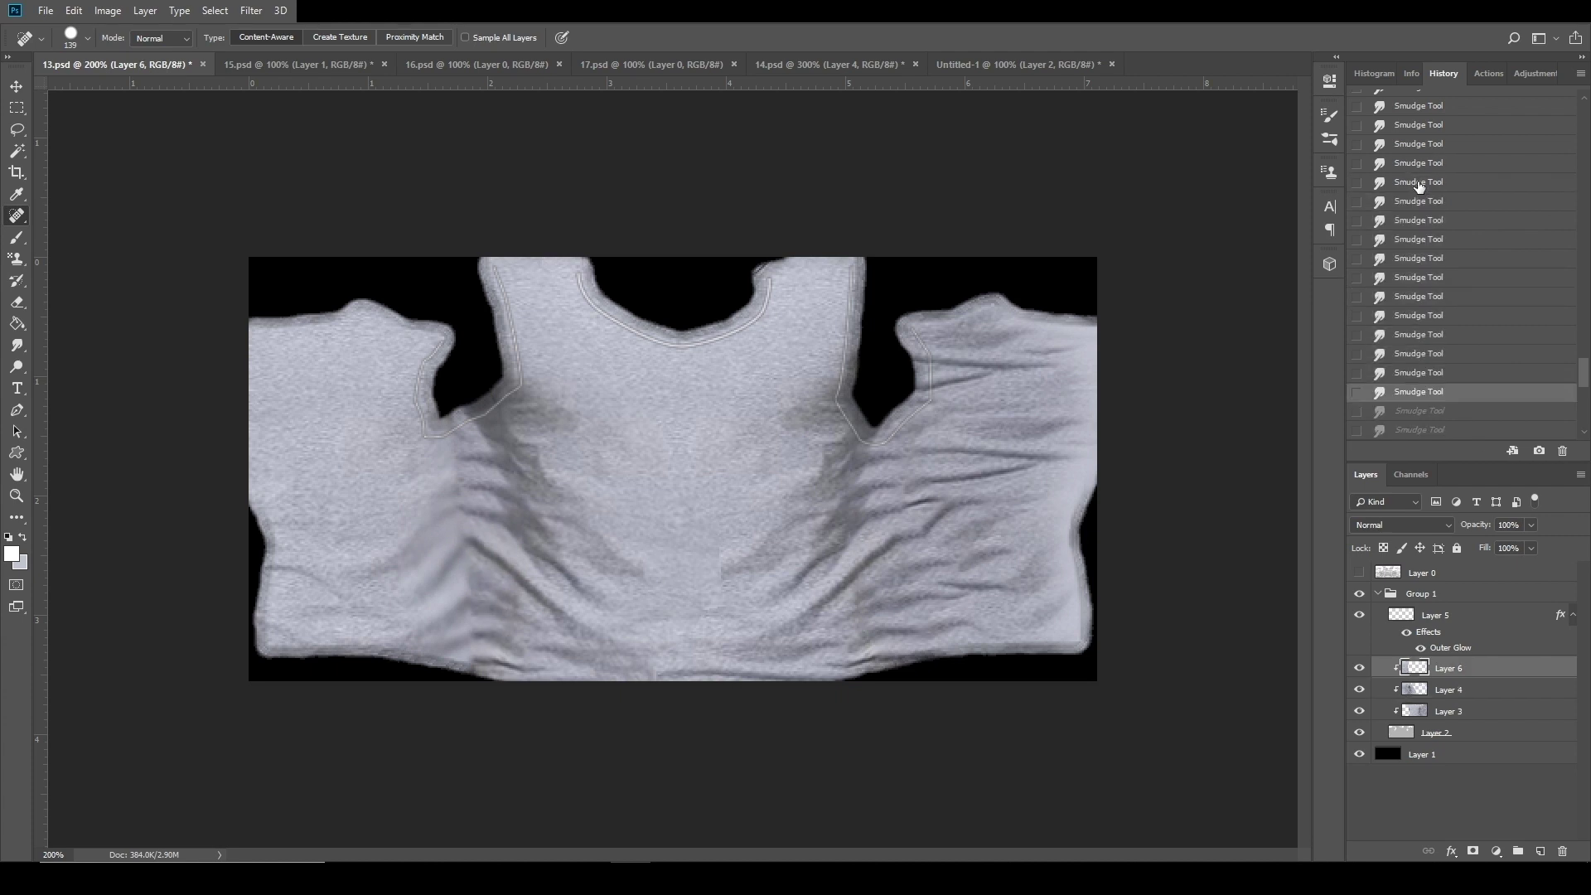
{"action": "left_click", "coordinate": [1405, 162]}
{"action": "left_click", "coordinate": [1406, 128]}
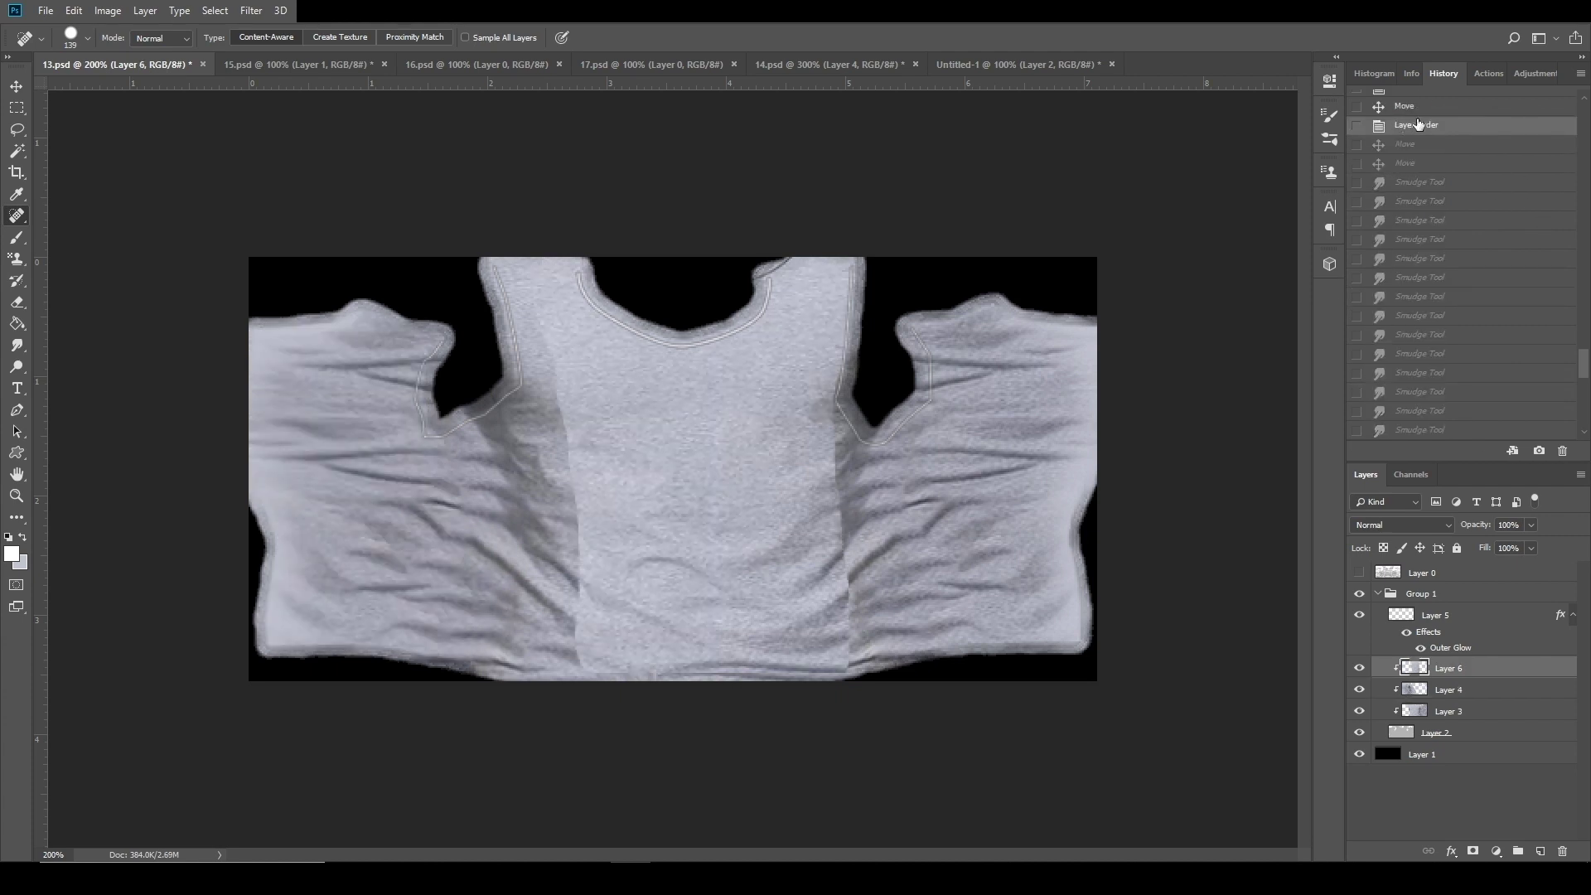
{"action": "scroll", "coordinate": [1429, 139], "scroll_direction": "up", "scroll_amount": 2}
{"action": "left_click", "coordinate": [1429, 163]}
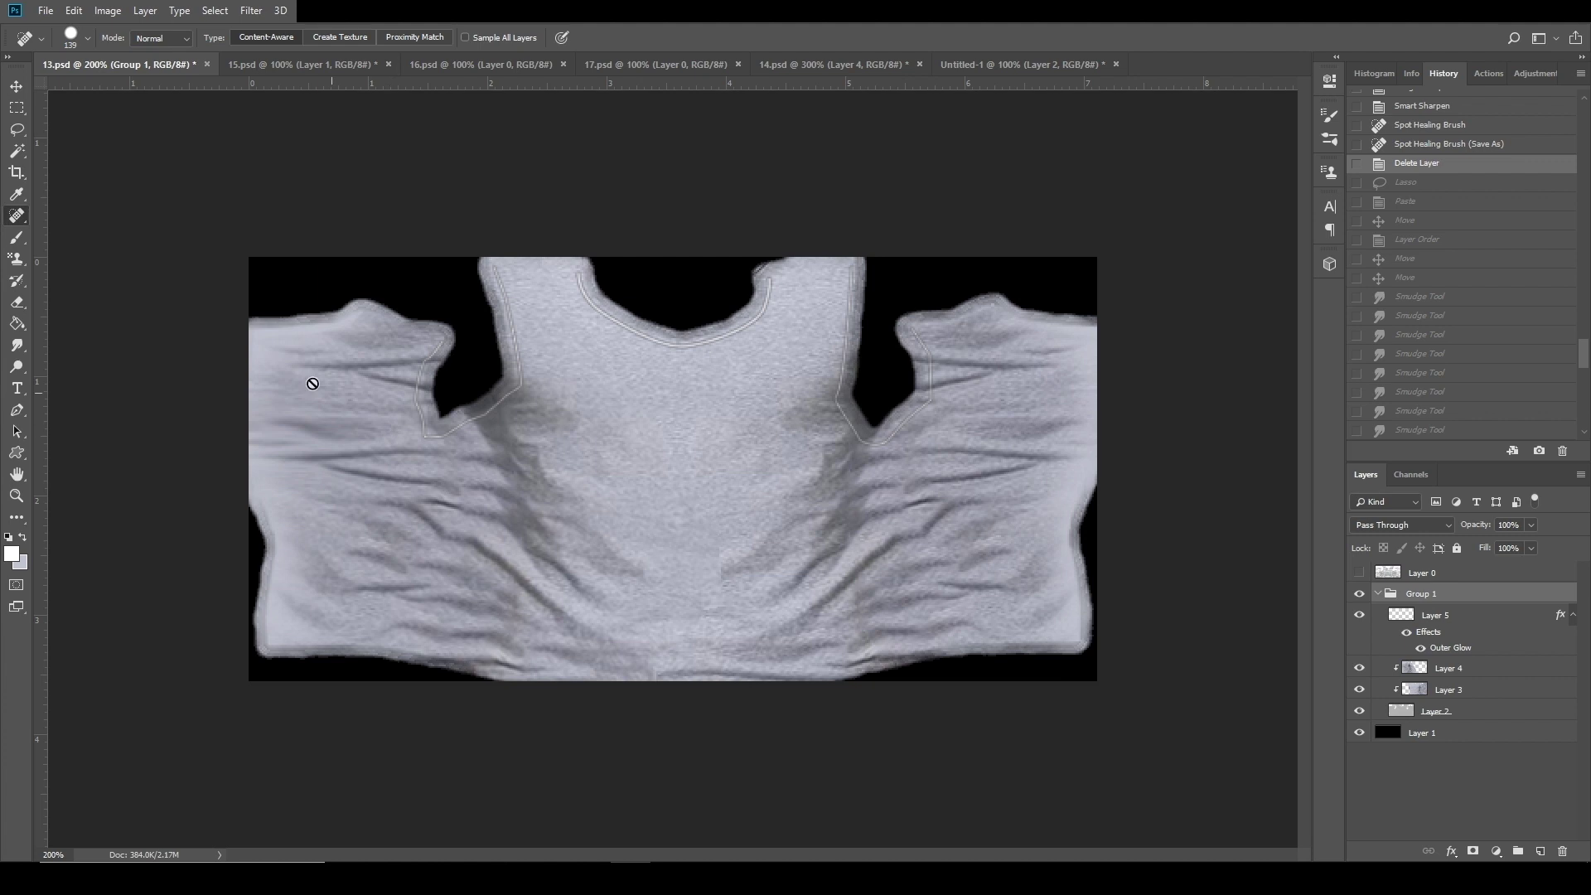
Spot-heal the wrinkles along the outer left side of the shirt on Layer 4 with the 139 px brush.
{"action": "left_click", "coordinate": [1471, 671]}
{"action": "left_click", "coordinate": [1474, 691]}
{"action": "left_click", "coordinate": [1477, 671]}
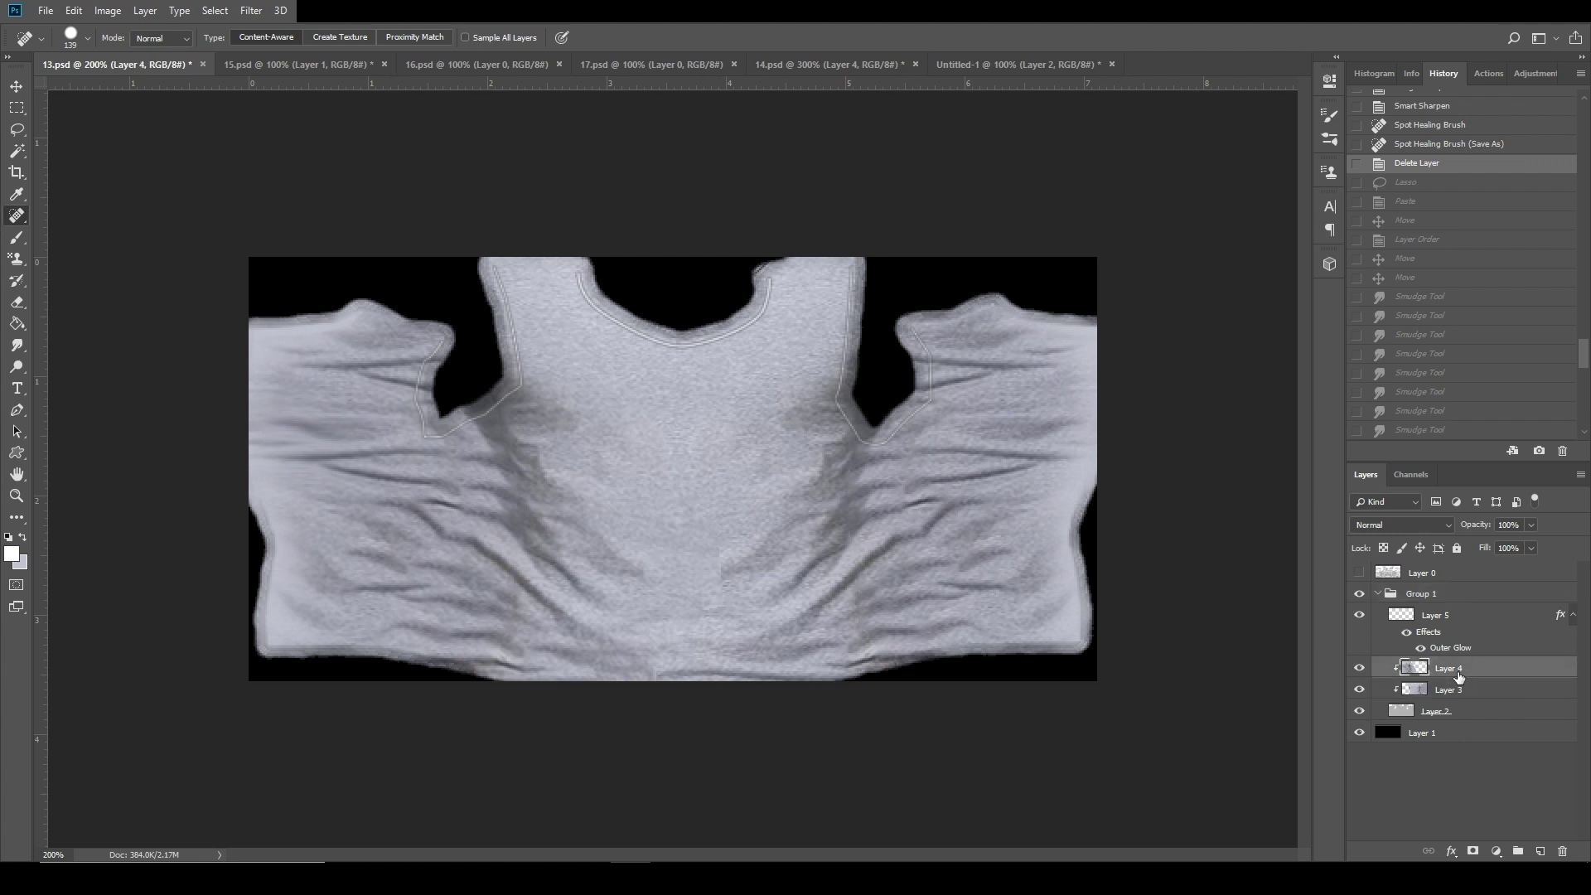
{"action": "left_click", "coordinate": [345, 373]}
{"action": "left_click", "coordinate": [344, 397]}
{"action": "mouse_move", "coordinate": [327, 479]}
{"action": "left_mouse_down"}
{"action": "mouse_move", "coordinate": [349, 505]}
{"action": "mouse_move", "coordinate": [320, 588]}
{"action": "left_mouse_up"}
{"action": "left_click", "coordinate": [321, 588]}
{"action": "left_click_drag", "start_coordinate": [256, 396], "coordinate": [231, 398]}
{"action": "left_click_drag", "start_coordinate": [1073, 401], "coordinate": [1069, 404]}
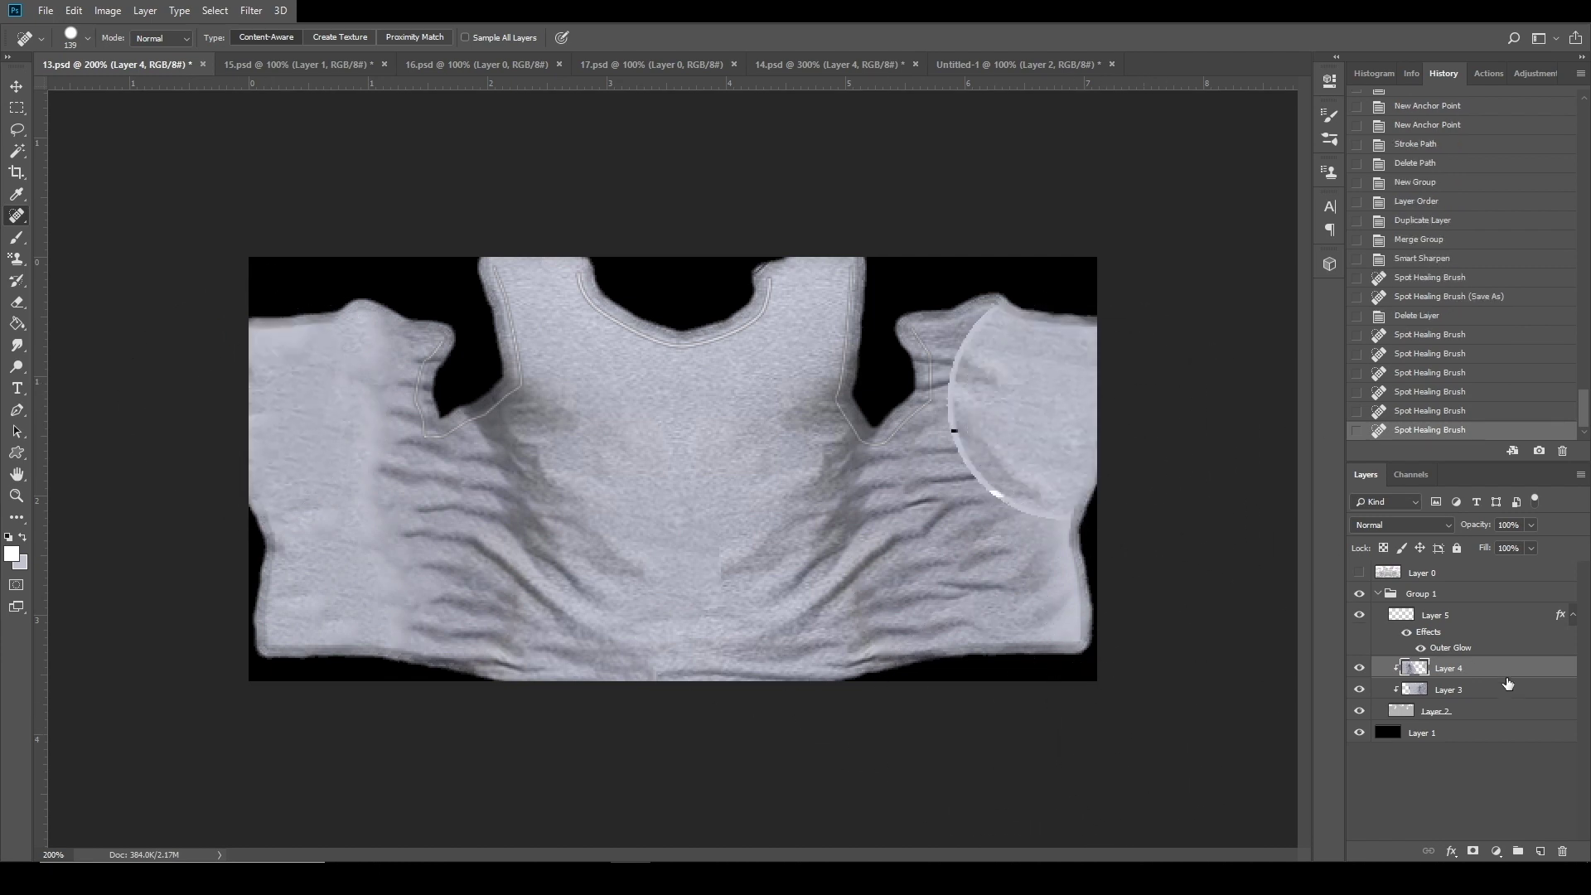
{"action": "left_click", "coordinate": [1483, 686]}
{"action": "key", "text": "ctrl+z"}
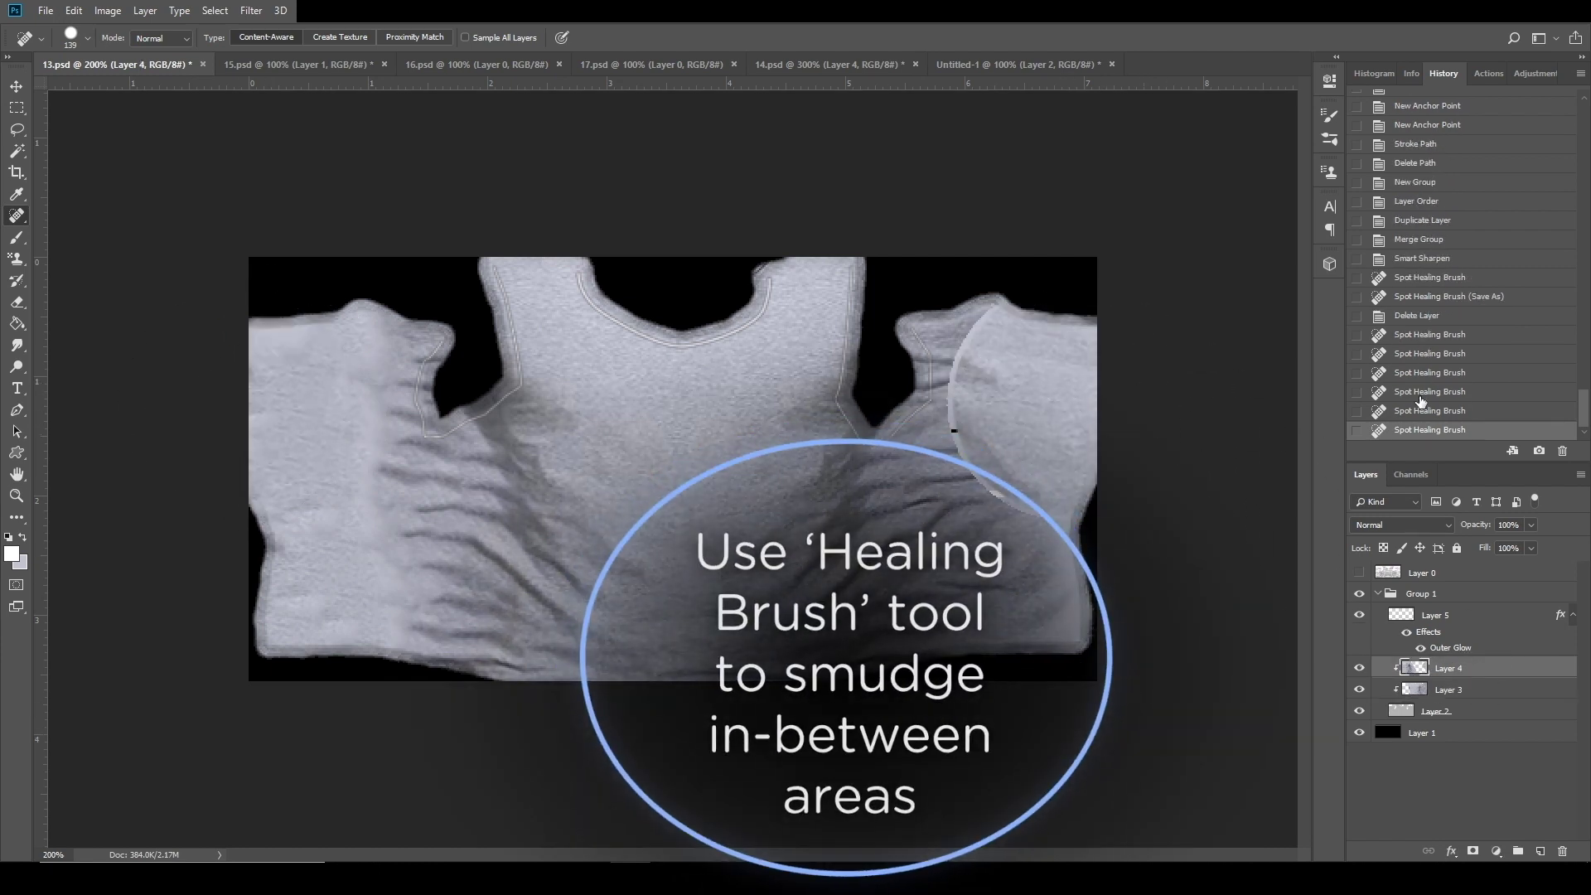
Spot-heal the wrinkles on the outer right side of Layer 3, undoing poor strokes and reducing the brush to 67 px.
{"action": "left_click", "coordinate": [1464, 692]}
{"action": "mouse_move", "coordinate": [1030, 373]}
{"action": "left_mouse_down"}
{"action": "mouse_move", "coordinate": [1095, 394]}
{"action": "mouse_move", "coordinate": [971, 390]}
{"action": "mouse_move", "coordinate": [1125, 590]}
{"action": "mouse_move", "coordinate": [1059, 540]}
{"action": "mouse_move", "coordinate": [1064, 369]}
{"action": "mouse_move", "coordinate": [1005, 315]}
{"action": "left_mouse_up"}
{"action": "left_click", "coordinate": [1491, 258]}
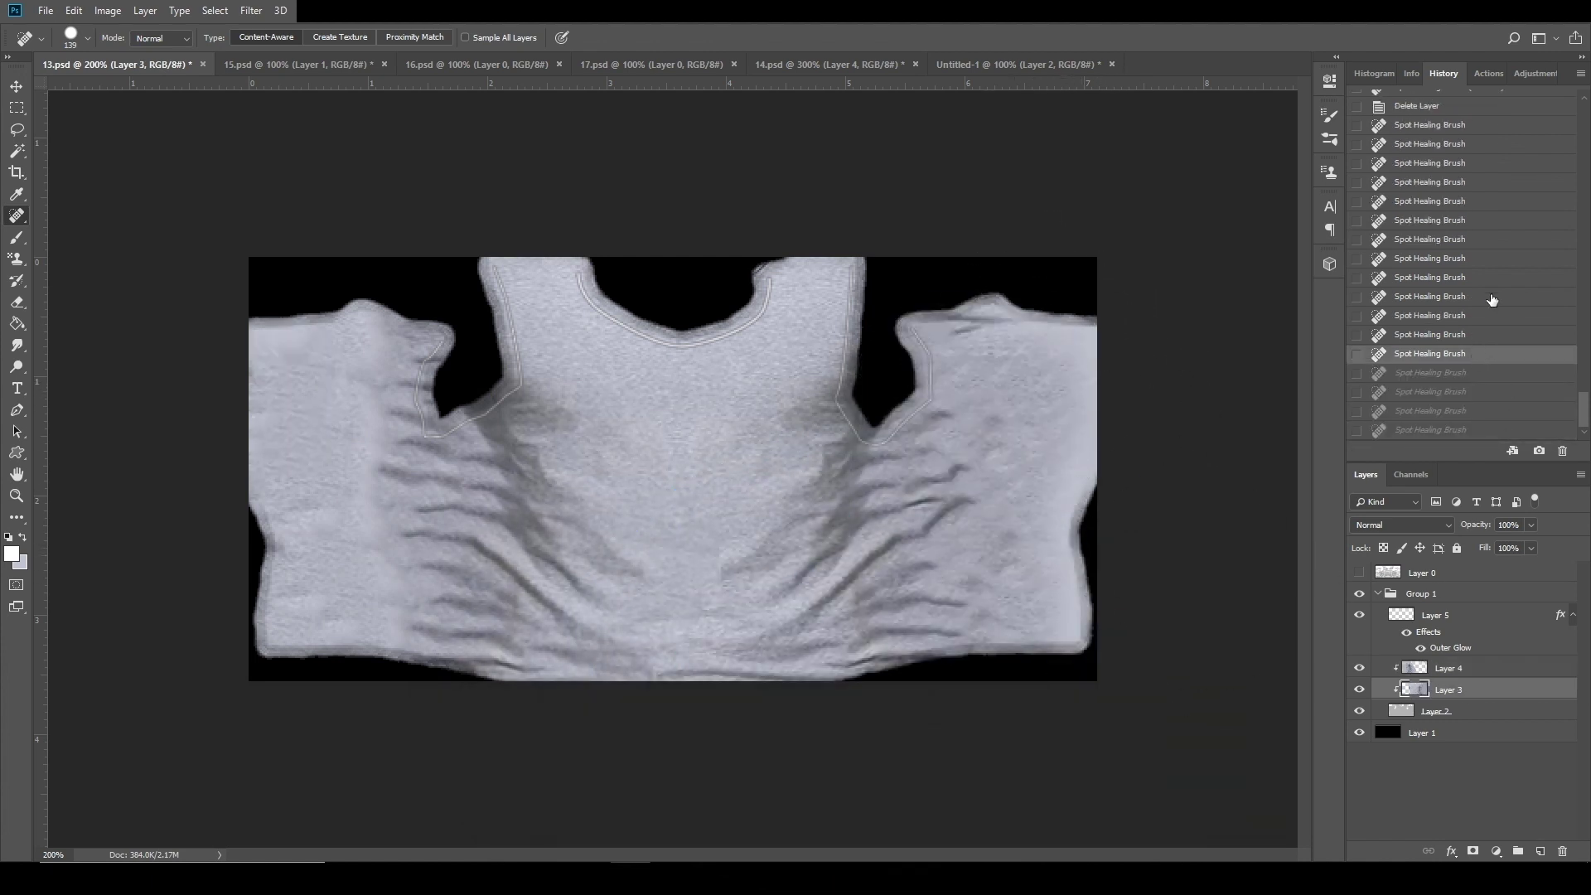
{"action": "left_click", "coordinate": [1503, 356]}
{"action": "left_click", "coordinate": [88, 38]}
{"action": "mouse_move", "coordinate": [1064, 430]}
{"action": "left_mouse_down"}
{"action": "mouse_move", "coordinate": [1005, 409]}
{"action": "mouse_move", "coordinate": [1022, 390]}
{"action": "mouse_move", "coordinate": [977, 462]}
{"action": "mouse_move", "coordinate": [1000, 472]}
{"action": "left_mouse_up"}
{"action": "left_click", "coordinate": [1006, 639]}
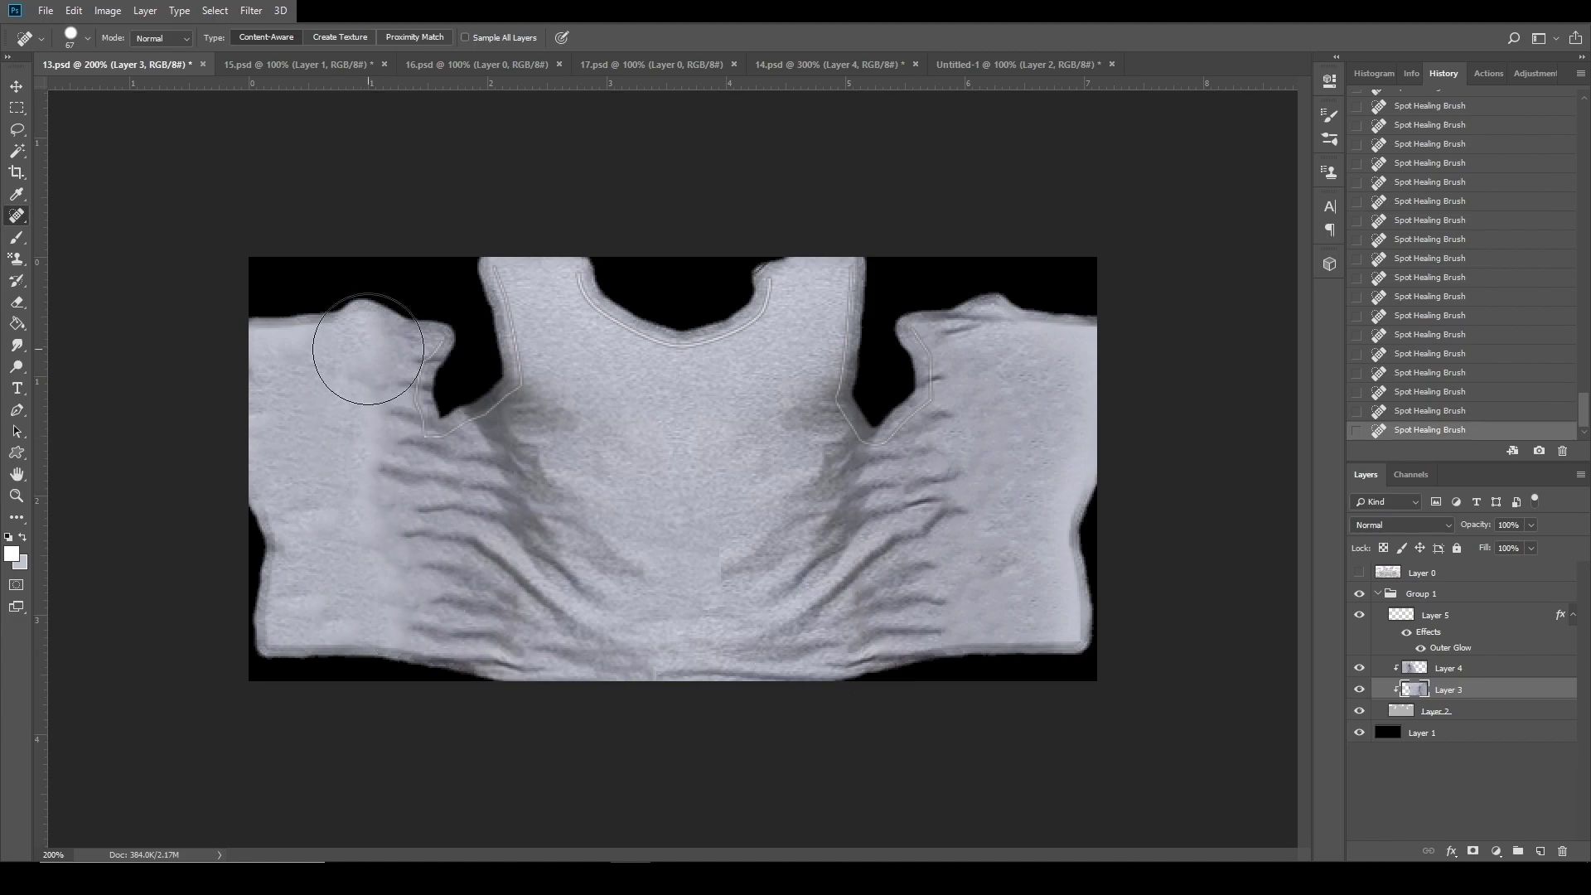
{"action": "key", "text": "alt+Tab"}
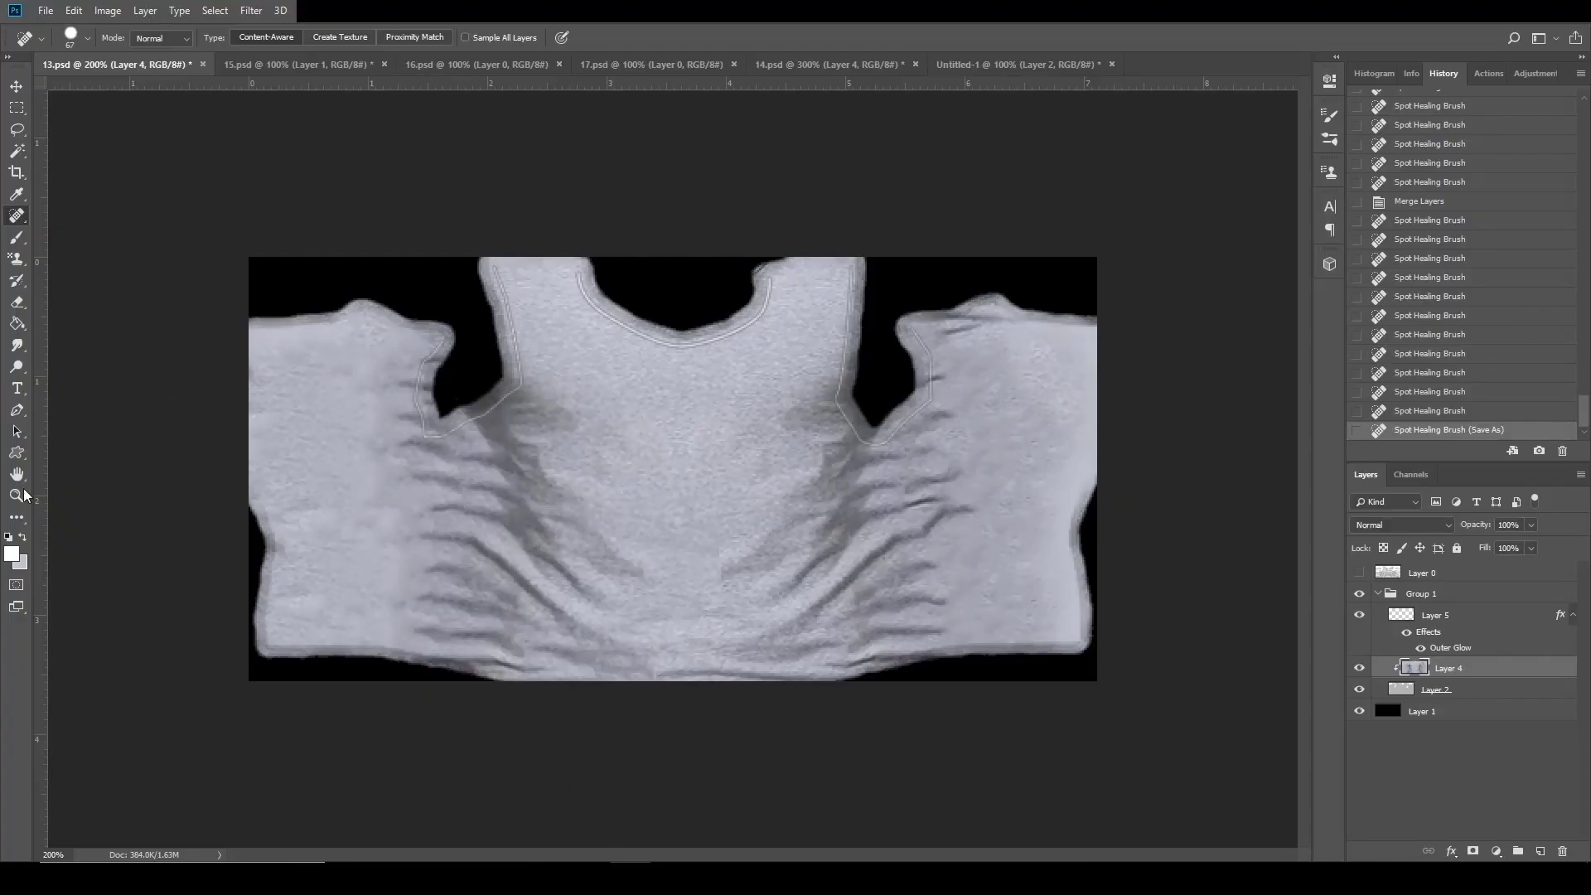
Paint the shirt's outer left and right sides with the sampled light gray using a 120 px soft brush, and save with Save As.
{"action": "key", "text": "b"}
{"action": "left_click", "coordinate": [251, 446], "text": "alt"}
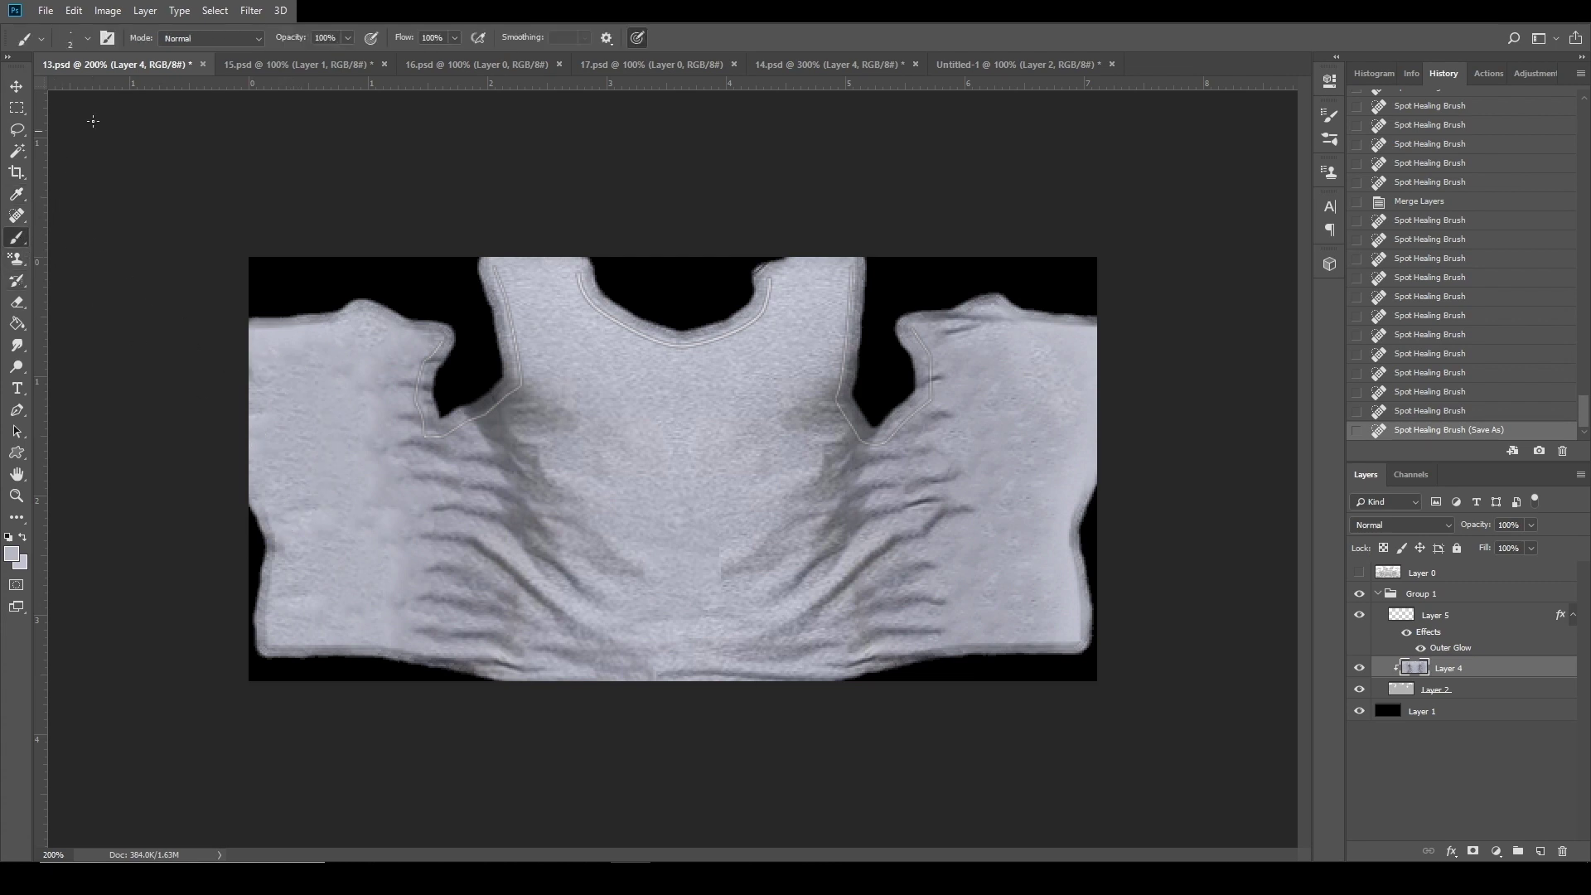
{"action": "left_click", "coordinate": [87, 39]}
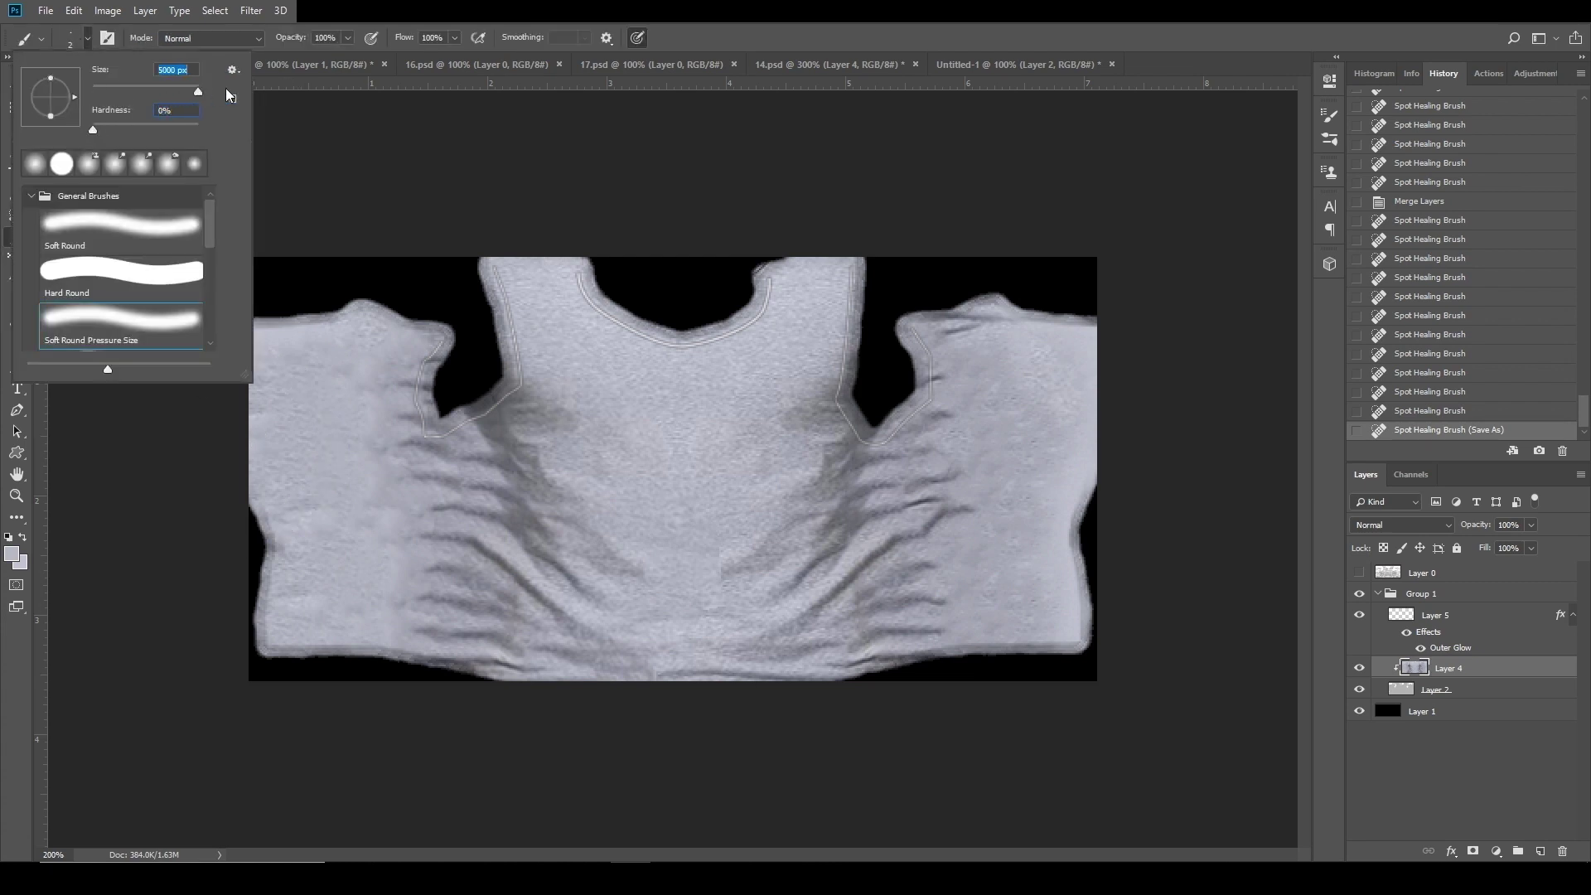
{"action": "left_click_drag", "start_coordinate": [179, 86], "coordinate": [163, 88]}
{"action": "left_click", "coordinate": [156, 89]}
{"action": "left_click", "coordinate": [284, 128]}
{"action": "mouse_move", "coordinate": [224, 341]}
{"action": "left_mouse_down"}
{"action": "mouse_move", "coordinate": [226, 651]}
{"action": "mouse_move", "coordinate": [235, 608]}
{"action": "mouse_move", "coordinate": [203, 515]}
{"action": "mouse_move", "coordinate": [190, 537]}
{"action": "mouse_move", "coordinate": [214, 286]}
{"action": "left_mouse_up"}
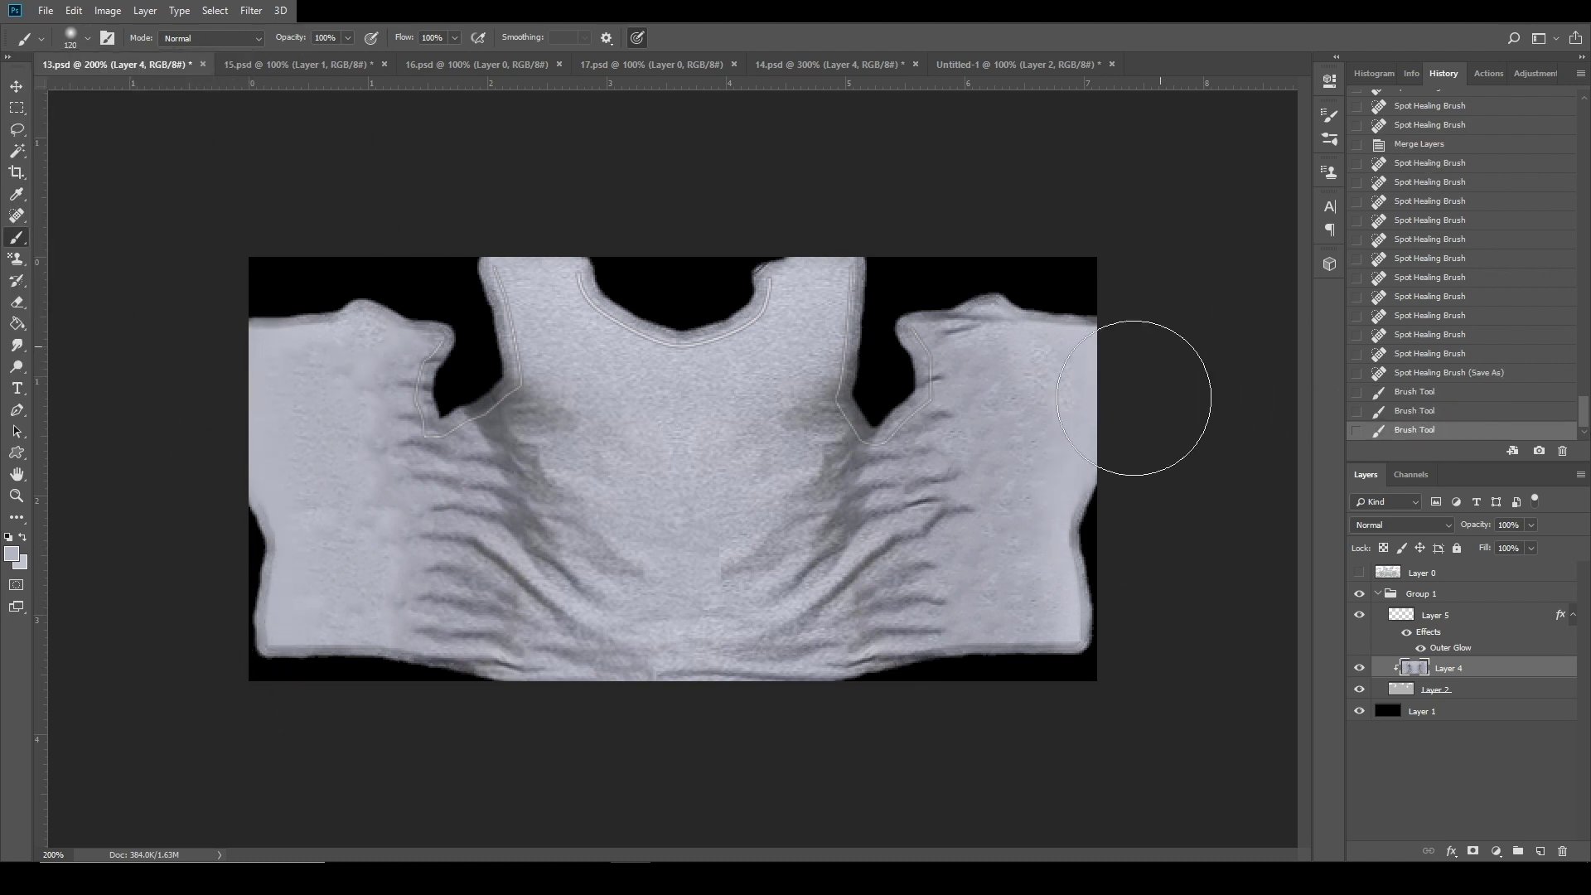
{"action": "mouse_move", "coordinate": [1143, 408]}
{"action": "left_mouse_down"}
{"action": "mouse_move", "coordinate": [1030, 220]}
{"action": "mouse_move", "coordinate": [991, 203]}
{"action": "mouse_move", "coordinate": [1070, 245]}
{"action": "left_mouse_up"}
{"action": "left_click_drag", "start_coordinate": [303, 231], "coordinate": [273, 256]}
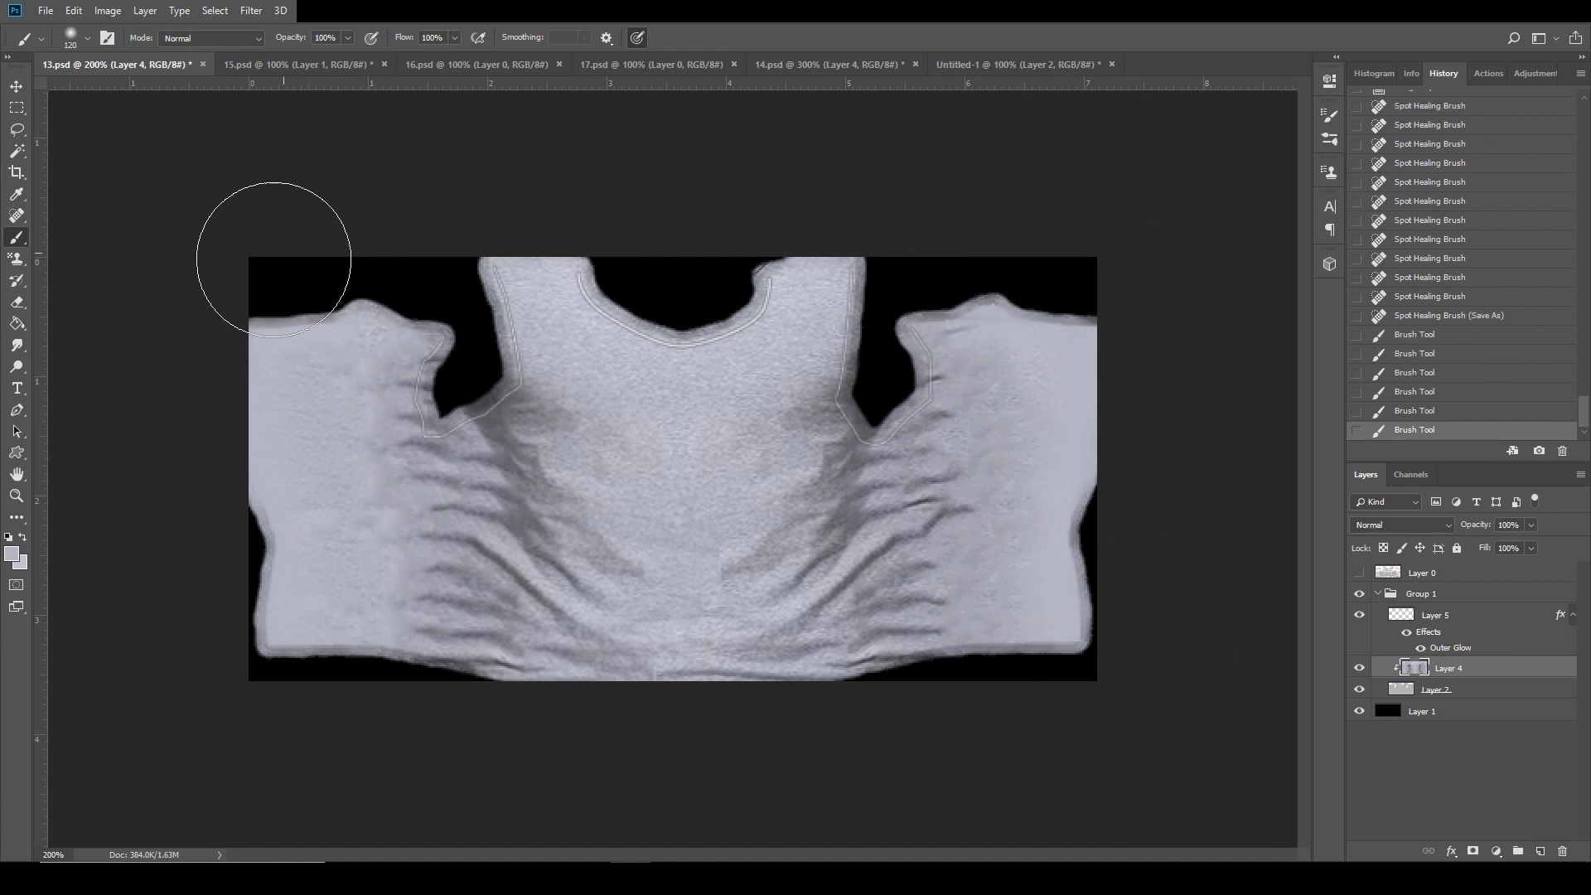
{"action": "left_click", "coordinate": [46, 10]}
{"action": "left_click", "coordinate": [112, 198]}
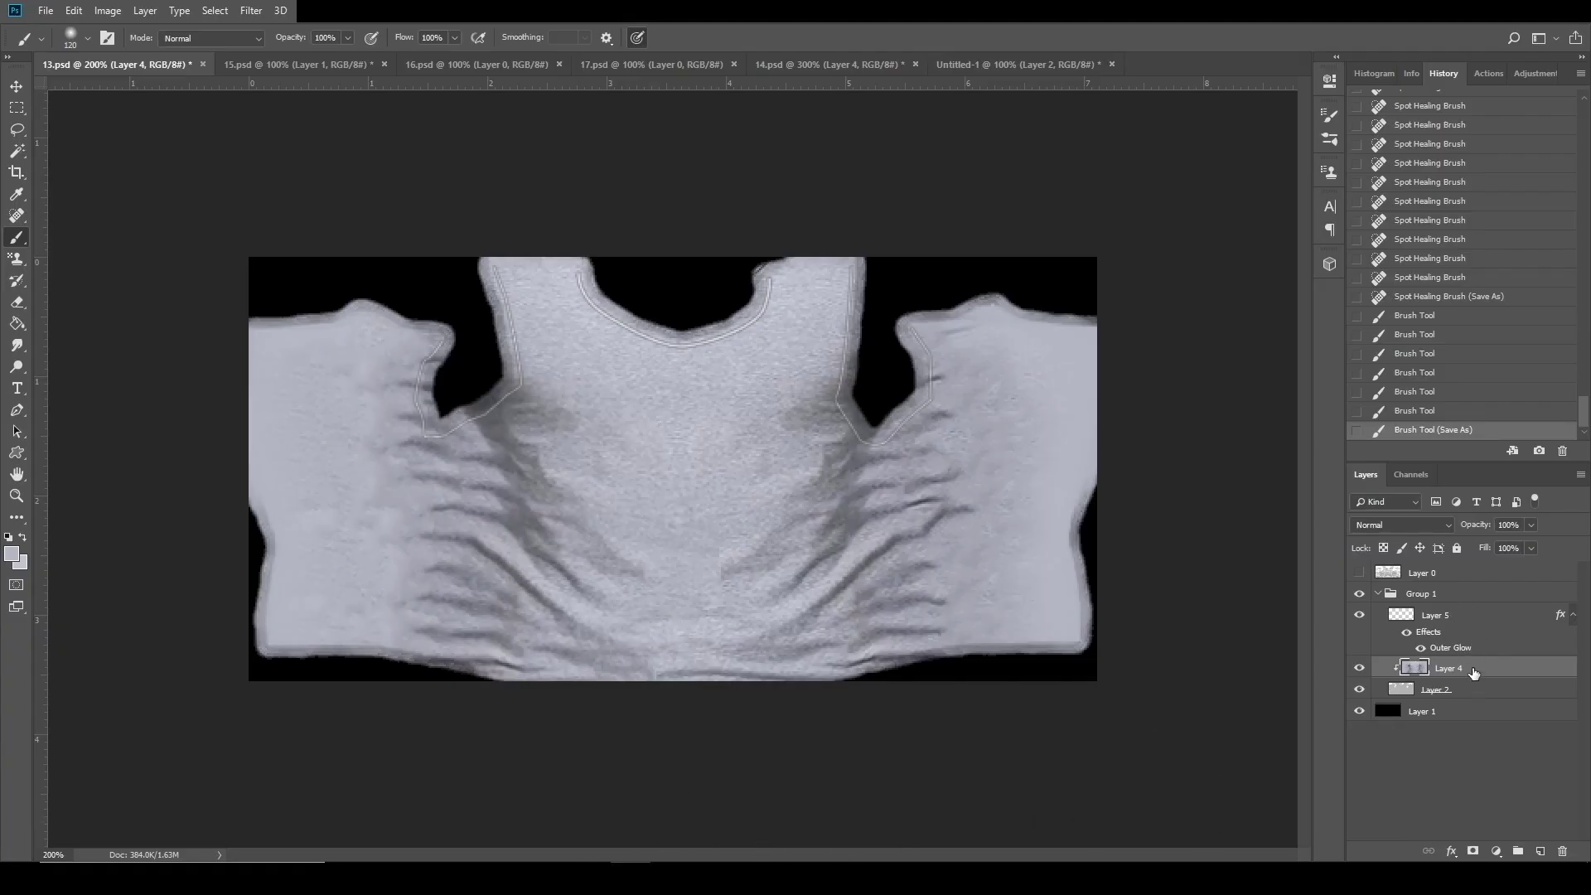
Add a new layer above Layer 4 and paint dark shading along the shirt's bottom hem with the 120 px soft brush.
{"action": "left_click", "coordinate": [1541, 852]}
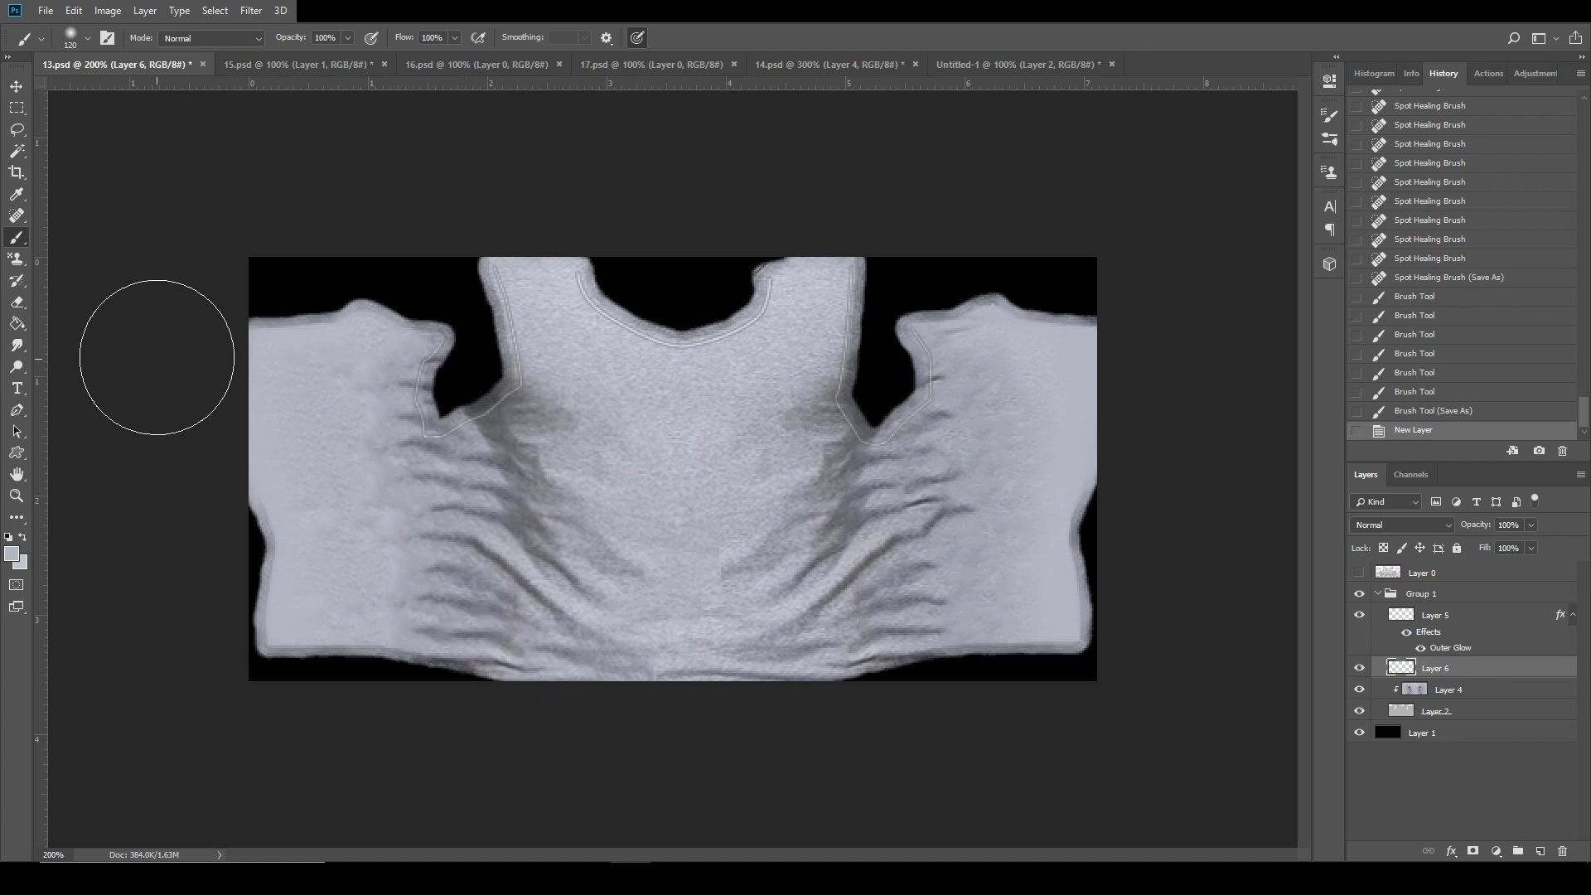
{"action": "left_click", "coordinate": [14, 563]}
{"action": "left_click_drag", "start_coordinate": [794, 362], "coordinate": [762, 365]}
{"action": "left_click", "coordinate": [1160, 187]}
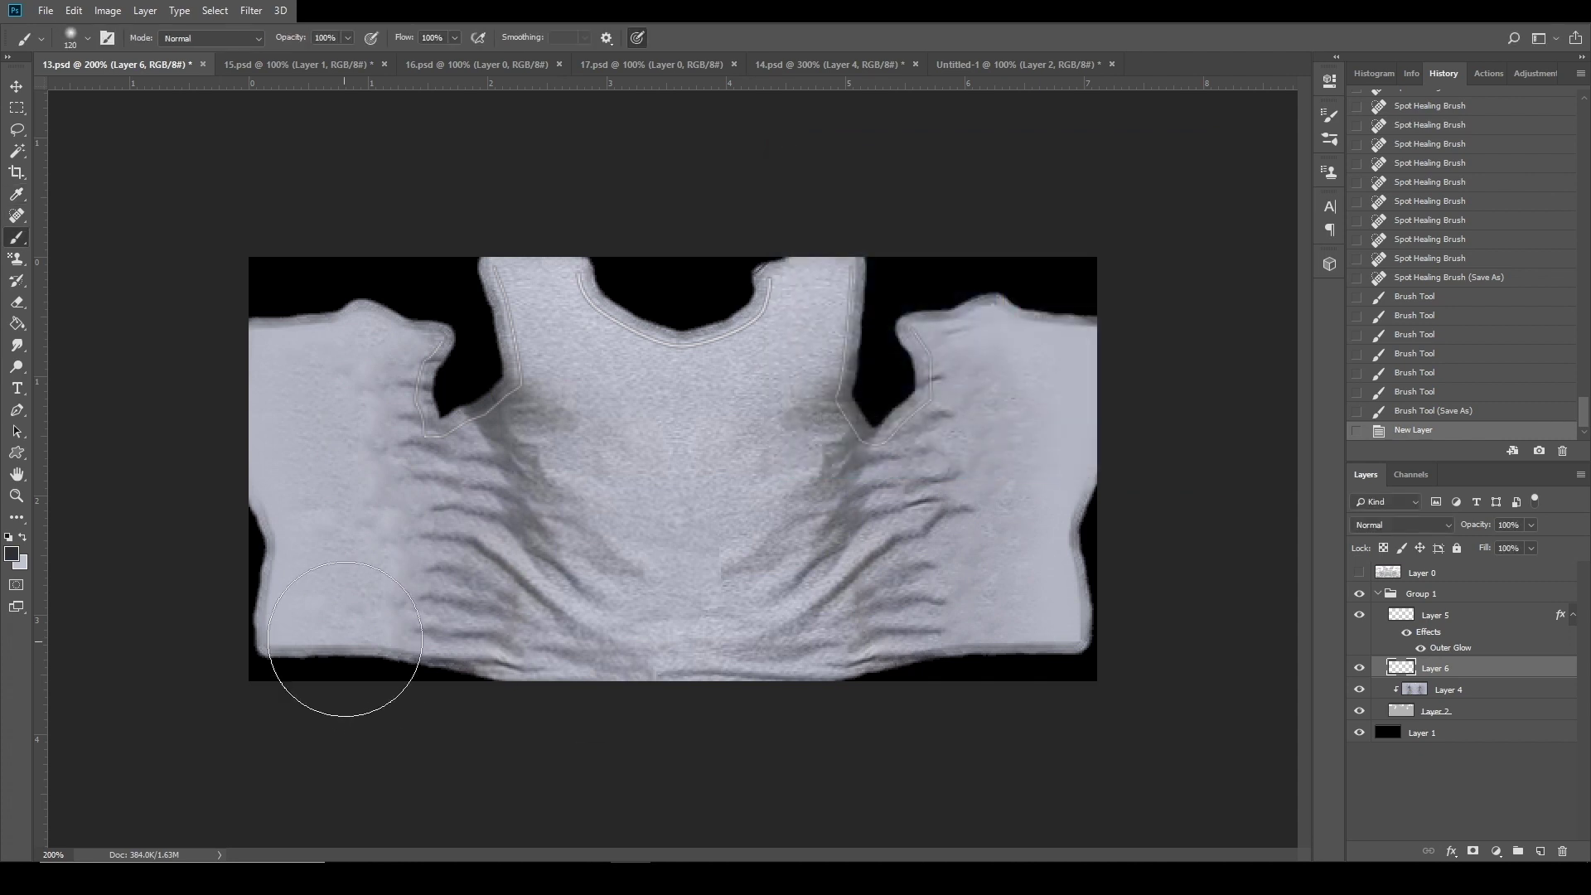
{"action": "mouse_move", "coordinate": [638, 750]}
{"action": "left_mouse_down"}
{"action": "mouse_move", "coordinate": [807, 745]}
{"action": "mouse_move", "coordinate": [993, 702]}
{"action": "mouse_move", "coordinate": [1137, 694]}
{"action": "left_mouse_up"}
Set the hem shading on Layer 6 to Multiply and clip it to the shirt layers below.
{"action": "left_click", "coordinate": [1399, 526]}
{"action": "left_click", "coordinate": [1412, 178]}
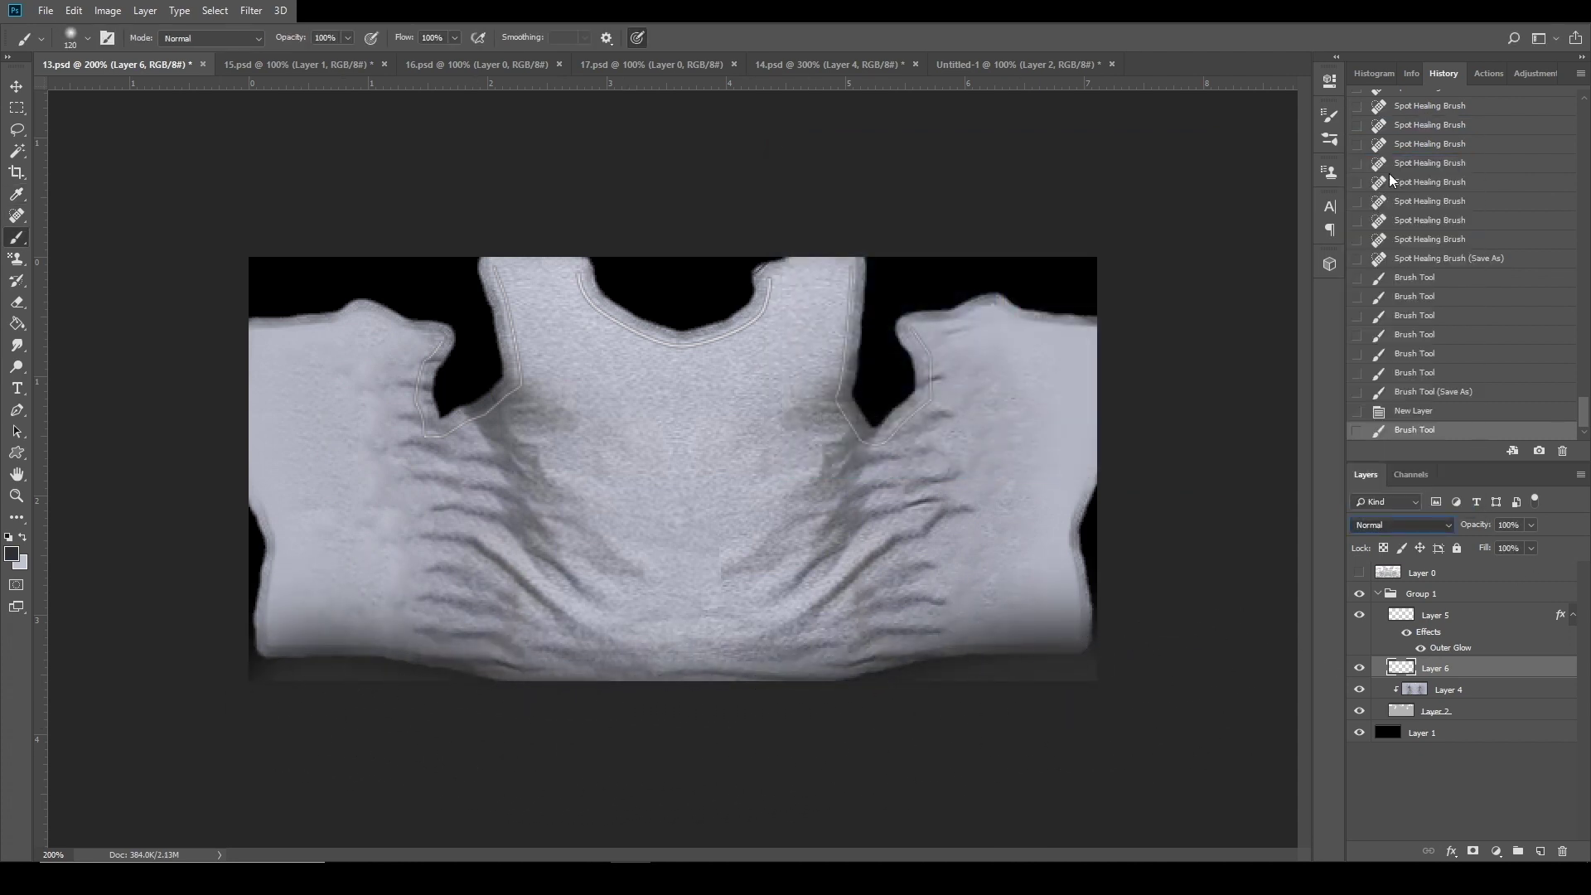
{"action": "left_click", "coordinate": [1514, 649], "text": "alt"}
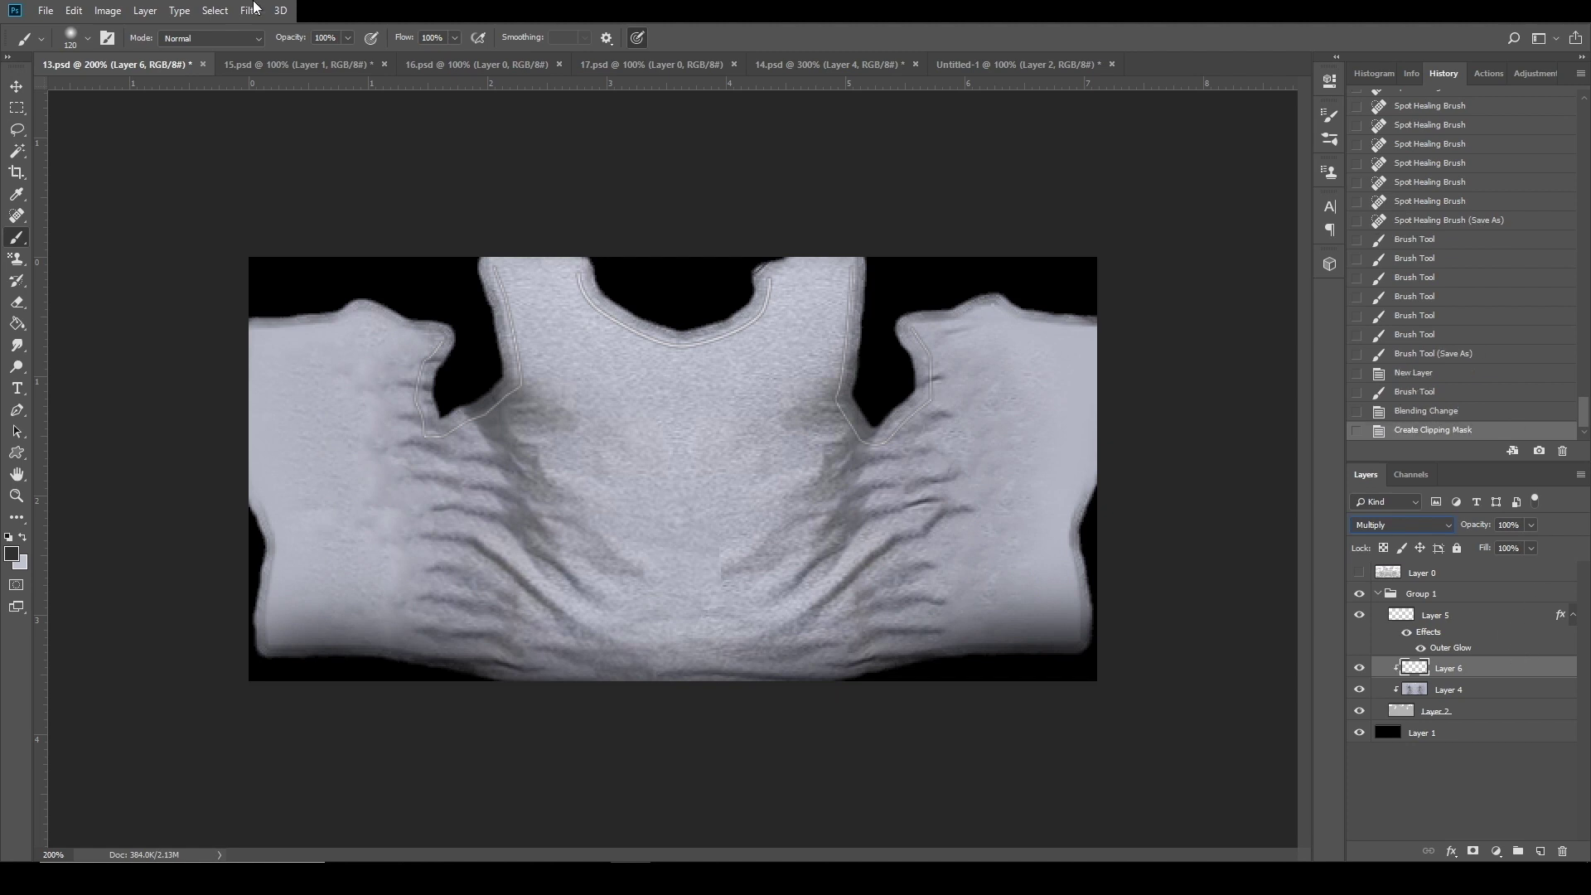
Save the shaded texture with Save As and apply the changes in the IMVU editor.
{"action": "left_click", "coordinate": [46, 10]}
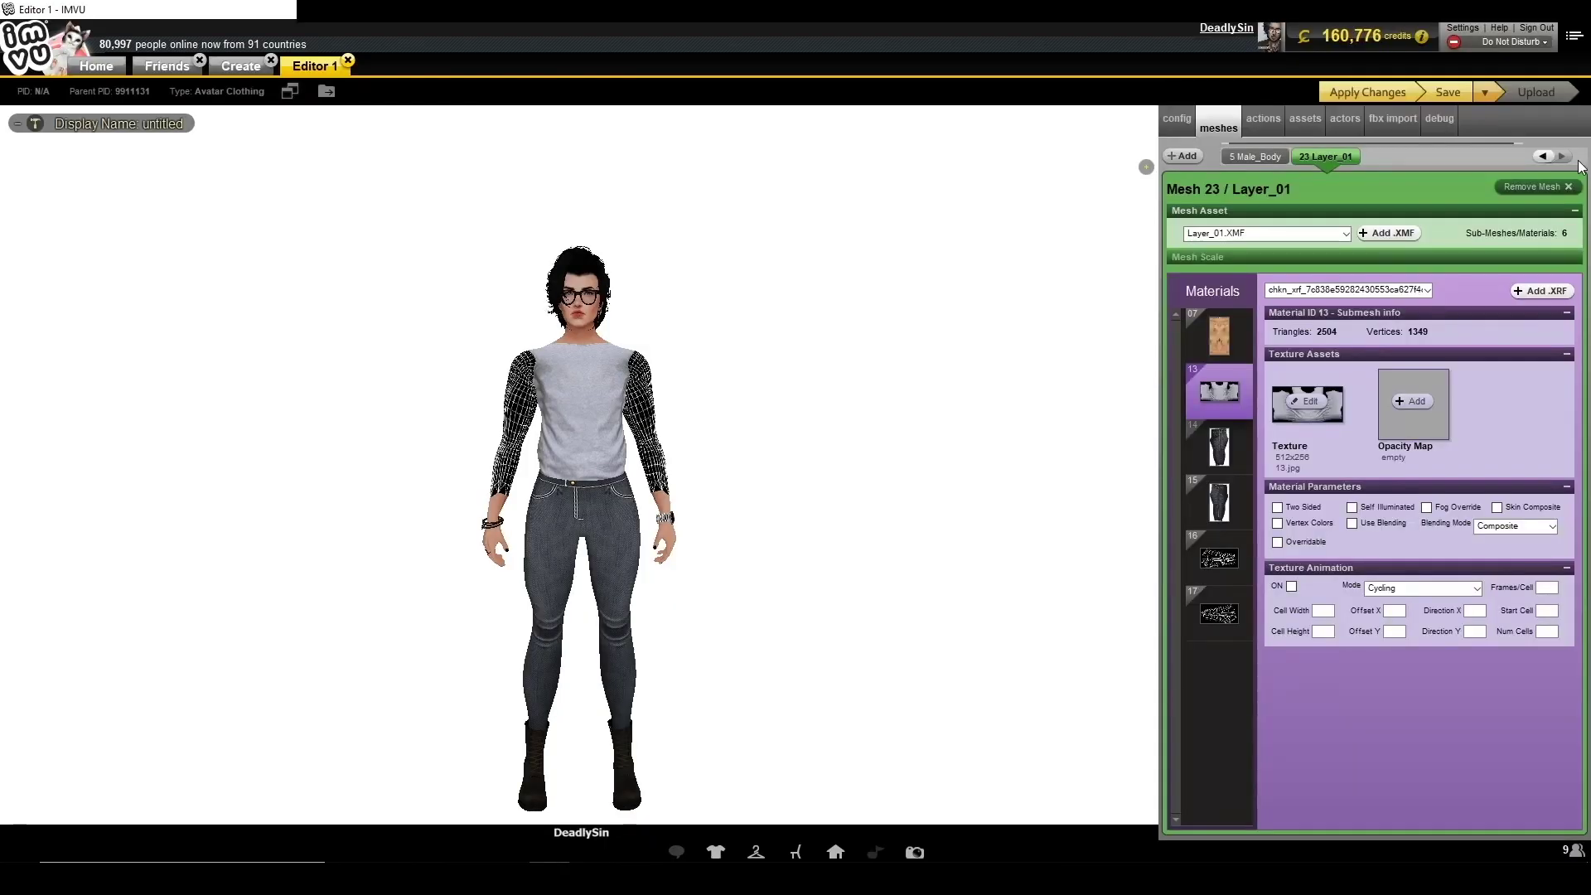
{"action": "left_click", "coordinate": [1347, 93]}
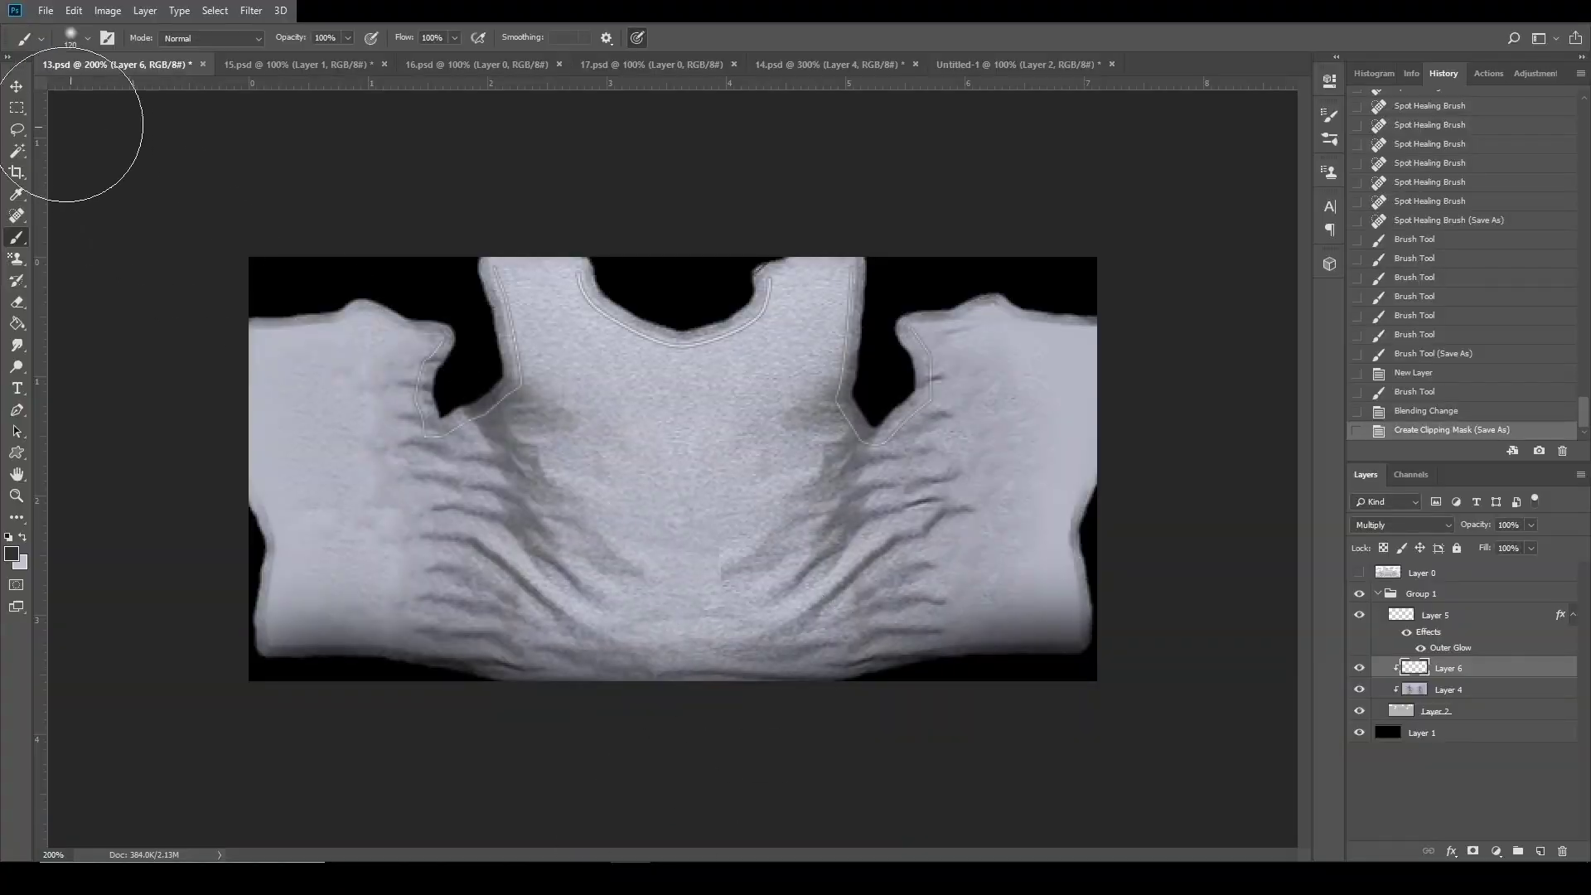
In Photoshop, squash the hem shading on Layer 6 downward to about 75.6% of its height.
{"action": "left_click", "coordinate": [18, 89]}
{"action": "left_click_drag", "start_coordinate": [672, 528], "coordinate": [673, 569]}
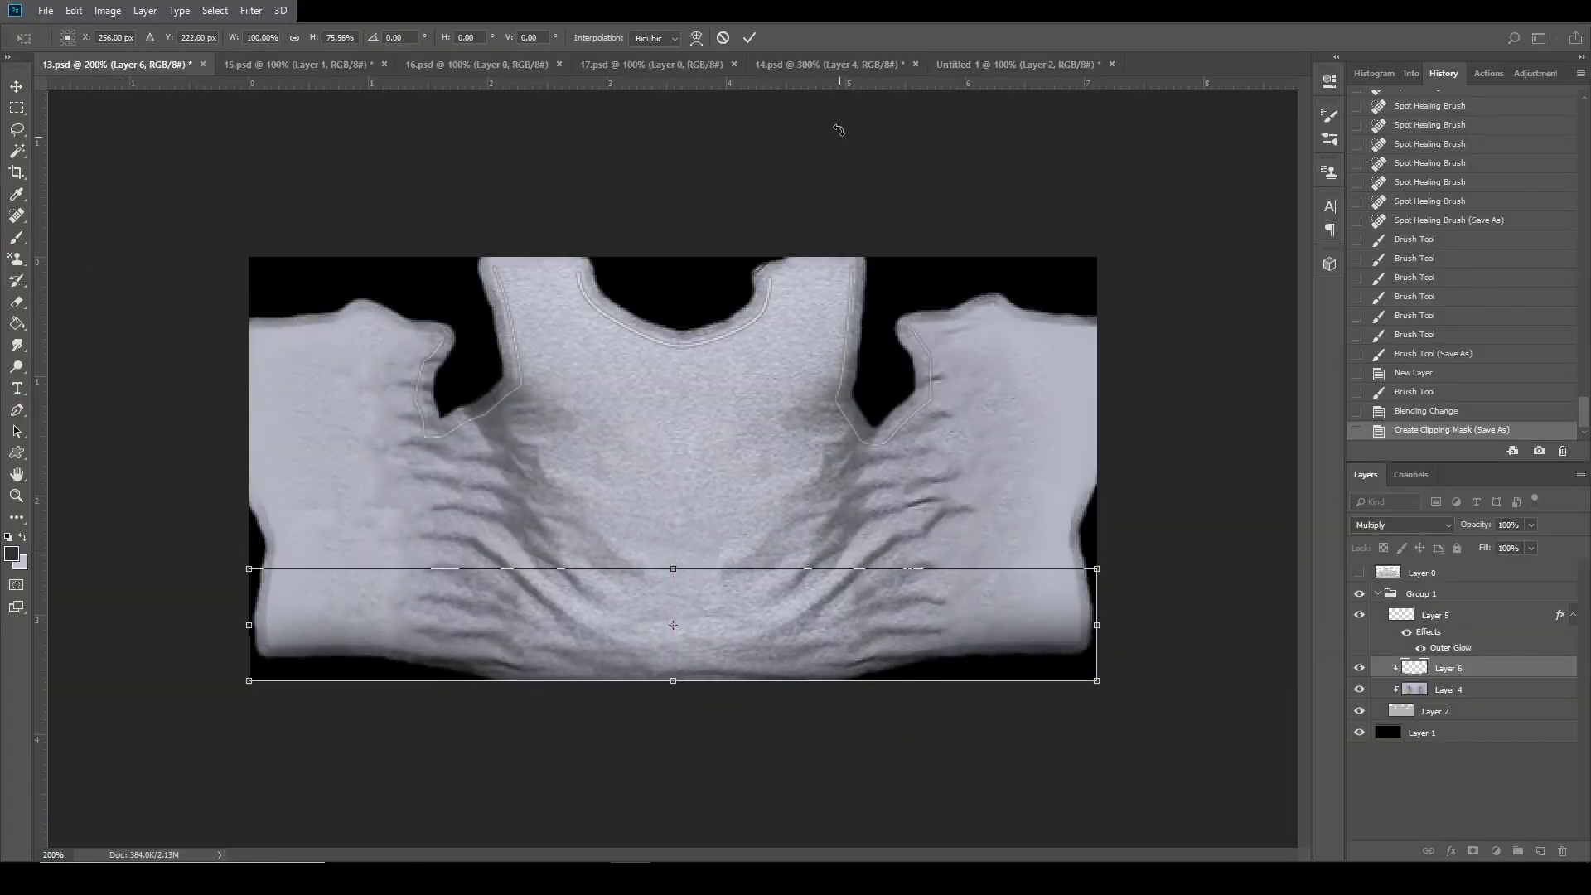
{"action": "left_click", "coordinate": [750, 39]}
Save the texture as a JPEG, replacing the existing 13.jpg in the Textures folder.
{"action": "key", "text": "ctrl+shift+s"}
{"action": "left_click", "coordinate": [477, 490]}
{"action": "left_click", "coordinate": [178, 620]}
{"action": "left_click", "coordinate": [213, 222]}
{"action": "left_click", "coordinate": [685, 622]}
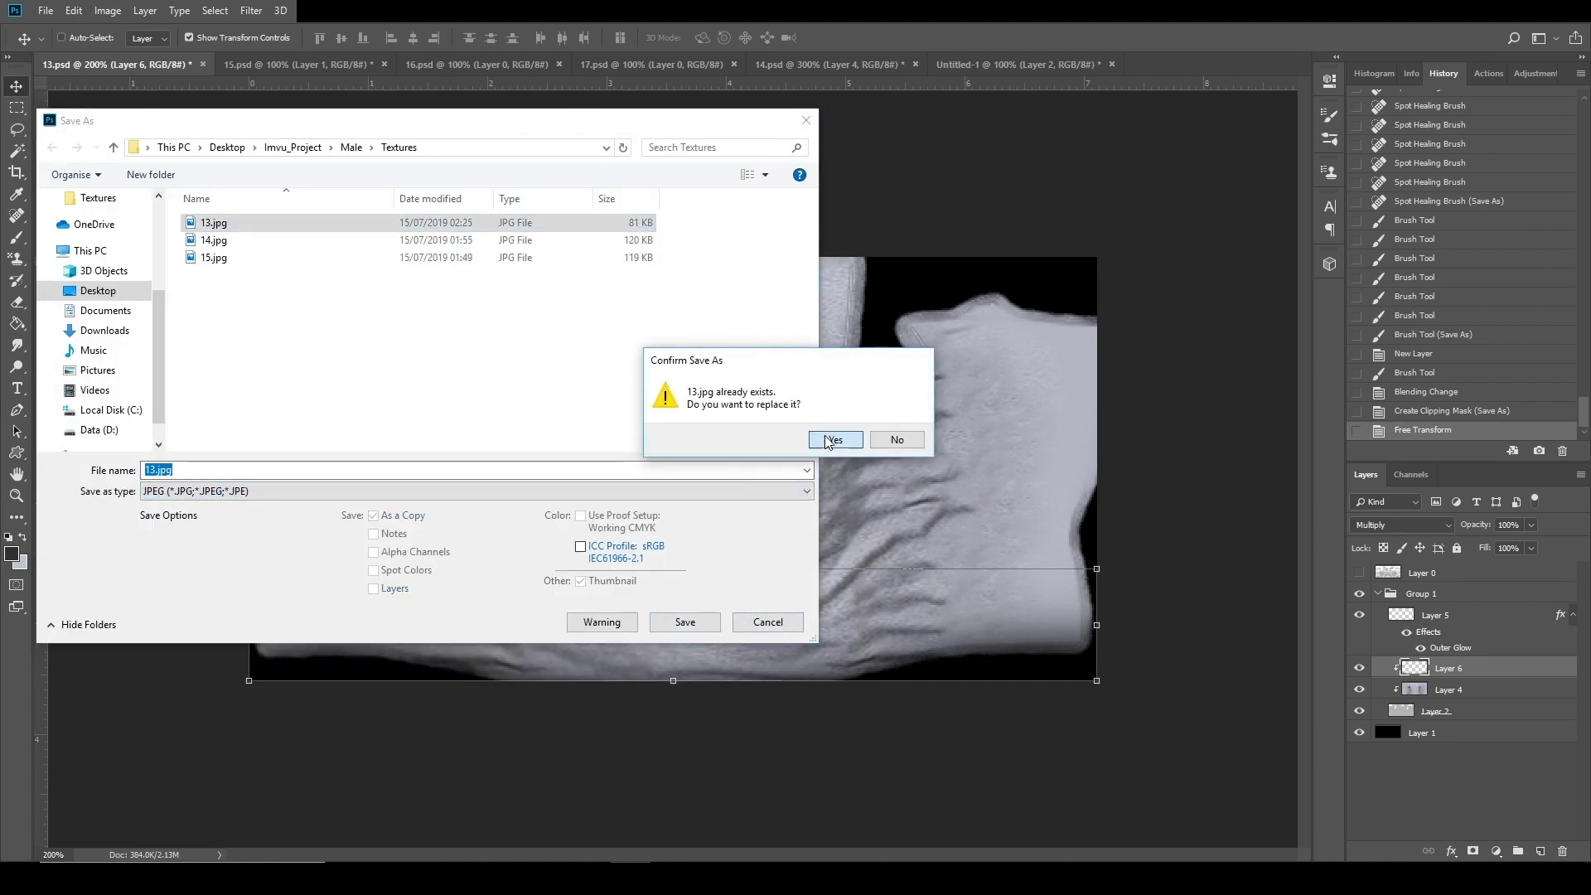
{"action": "left_click", "coordinate": [831, 439]}
{"action": "left_click", "coordinate": [886, 218]}
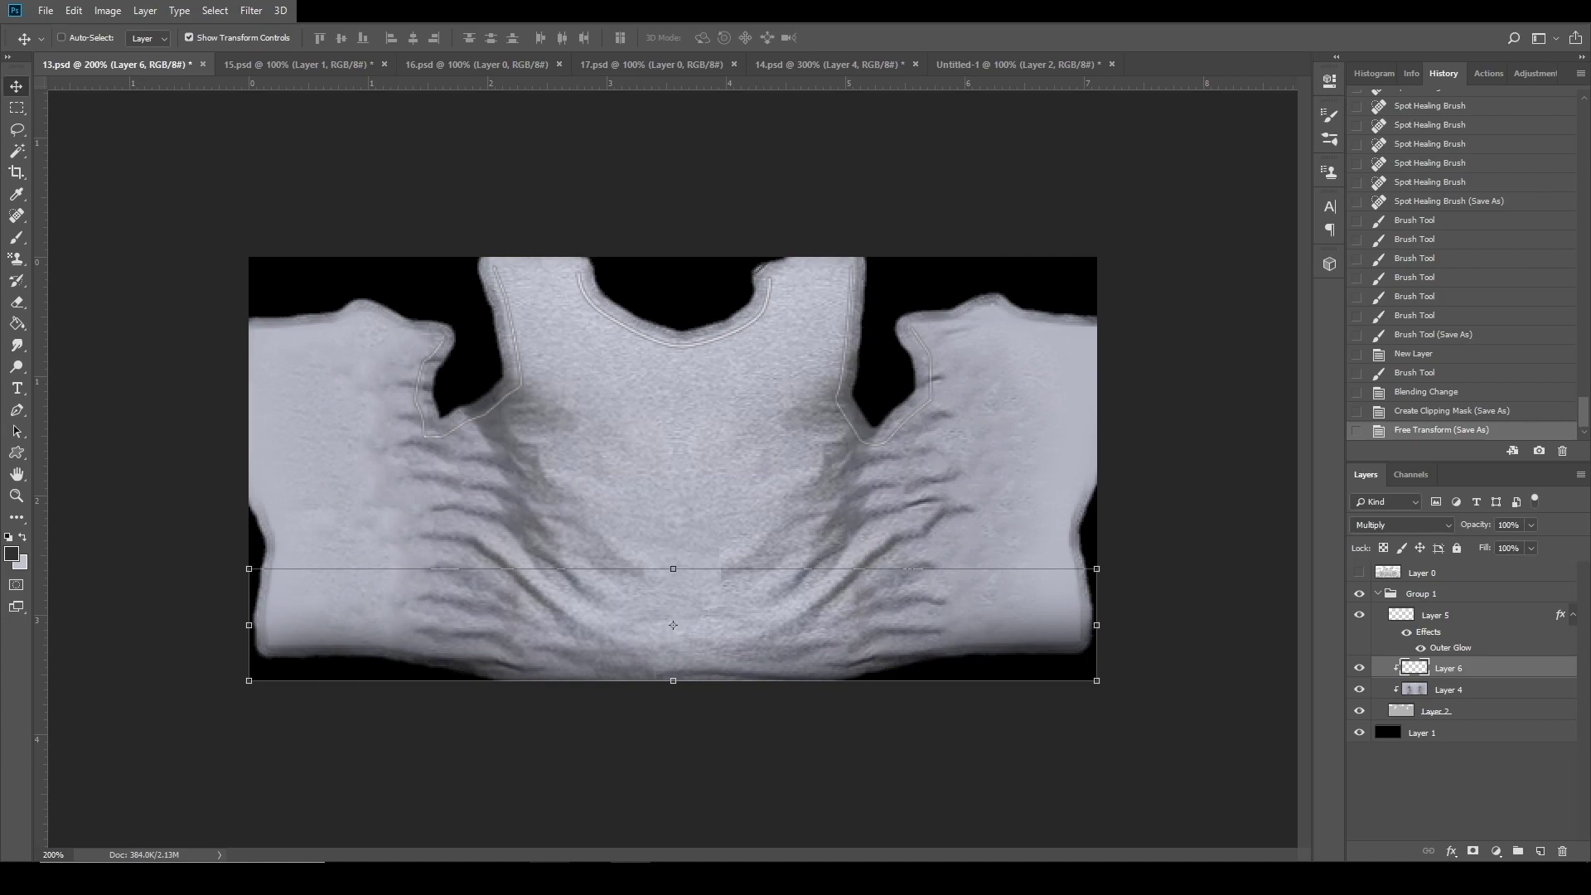
Switch to the IMVU editor, apply the changes and inspect the shirt on the avatar up close.
{"action": "key", "text": "alt+Tab"}
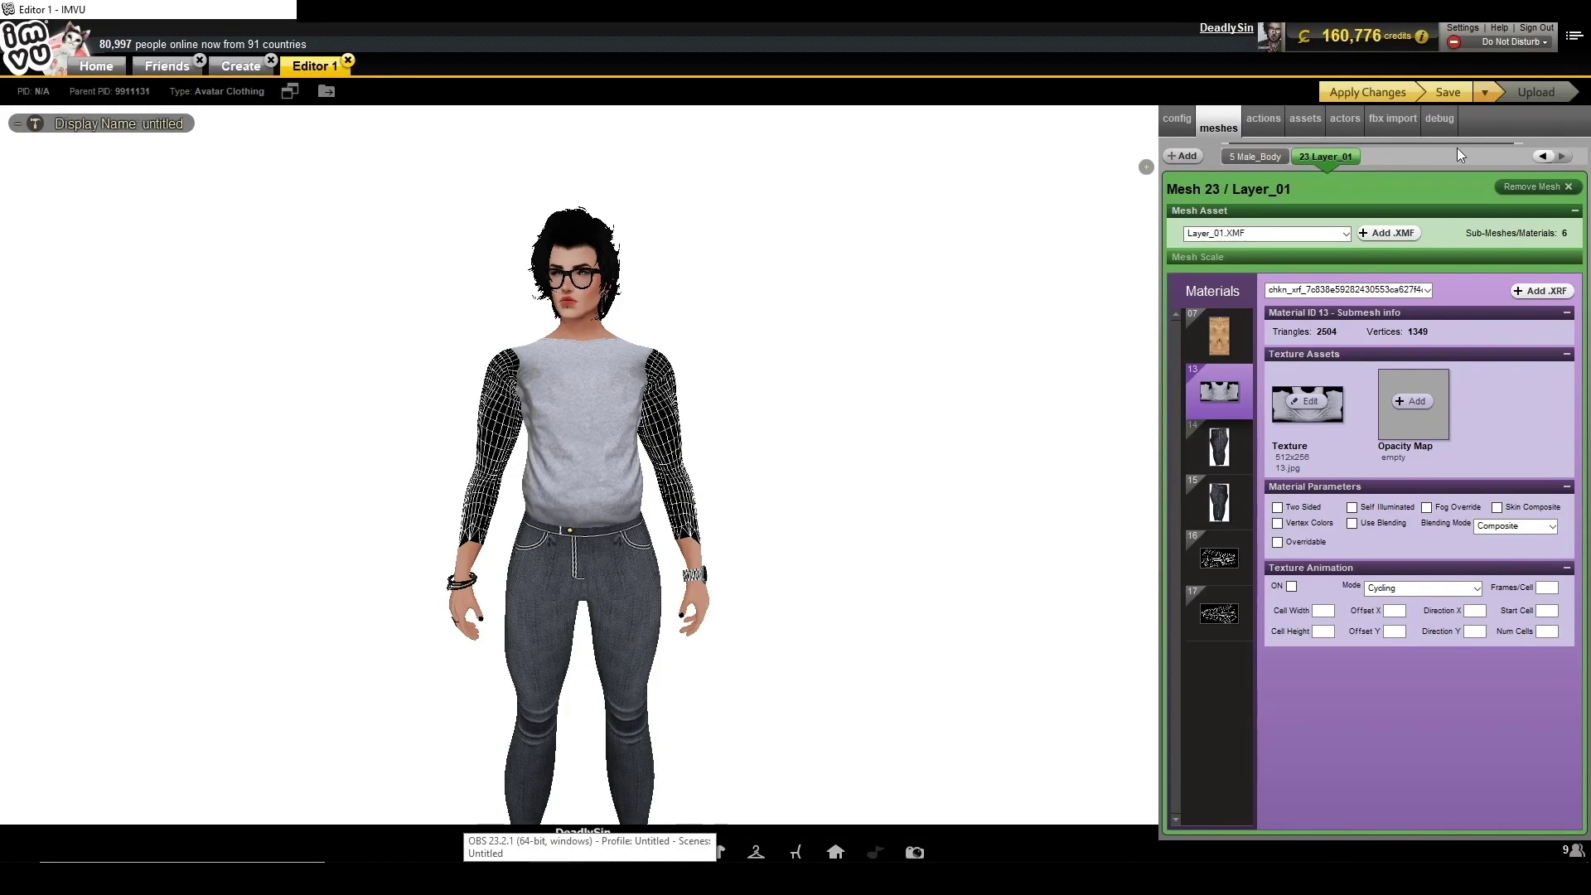
{"action": "left_click", "coordinate": [1344, 95]}
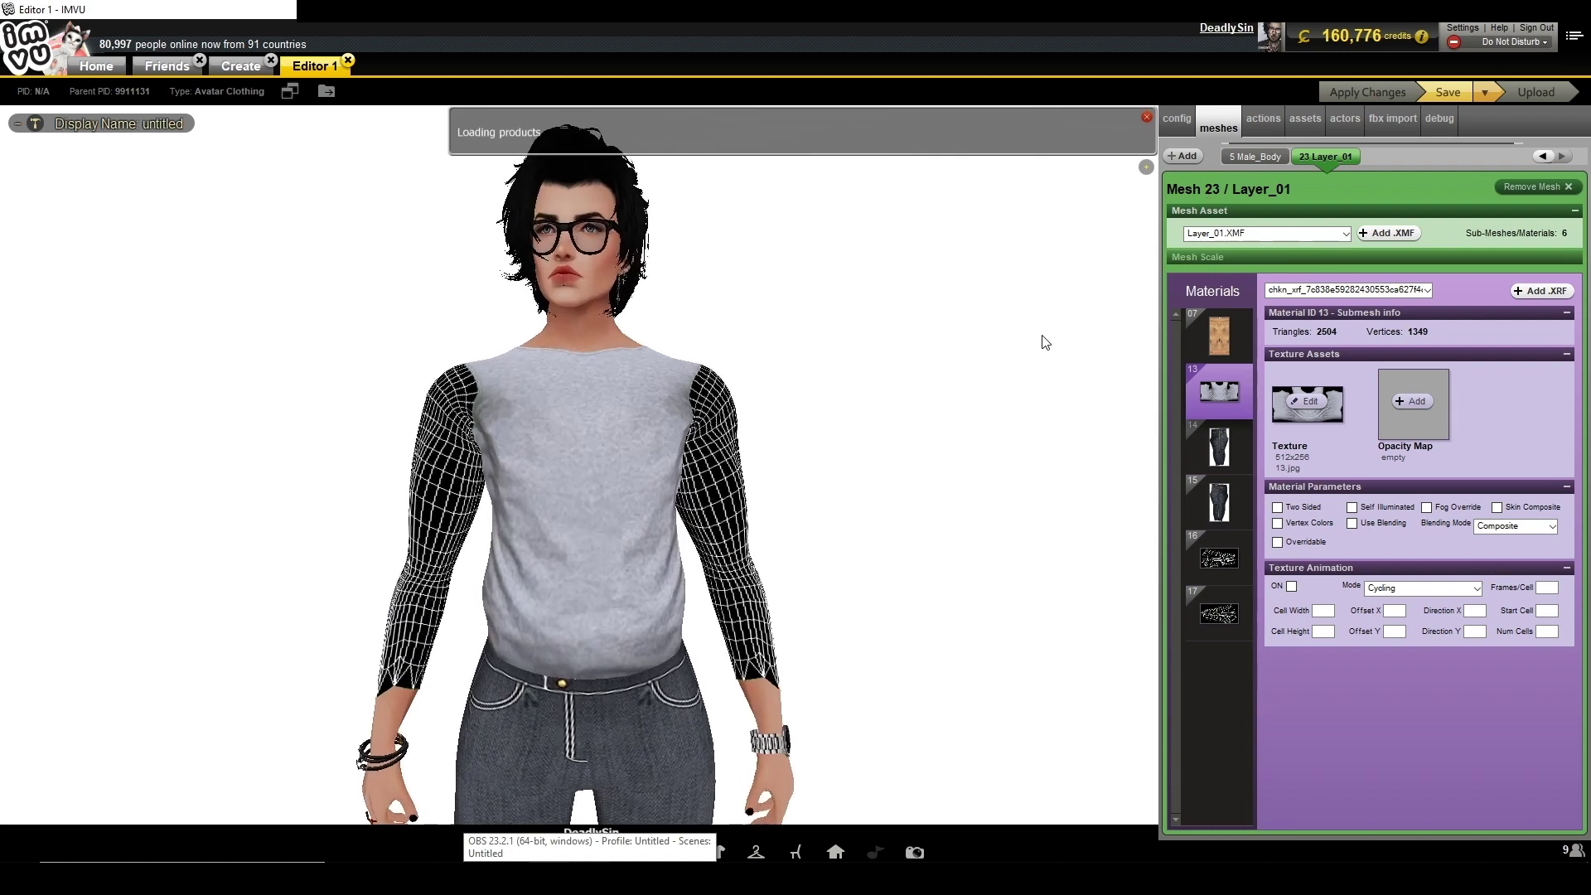
{"action": "scroll", "coordinate": [763, 439], "scroll_direction": "up", "scroll_amount": 5}
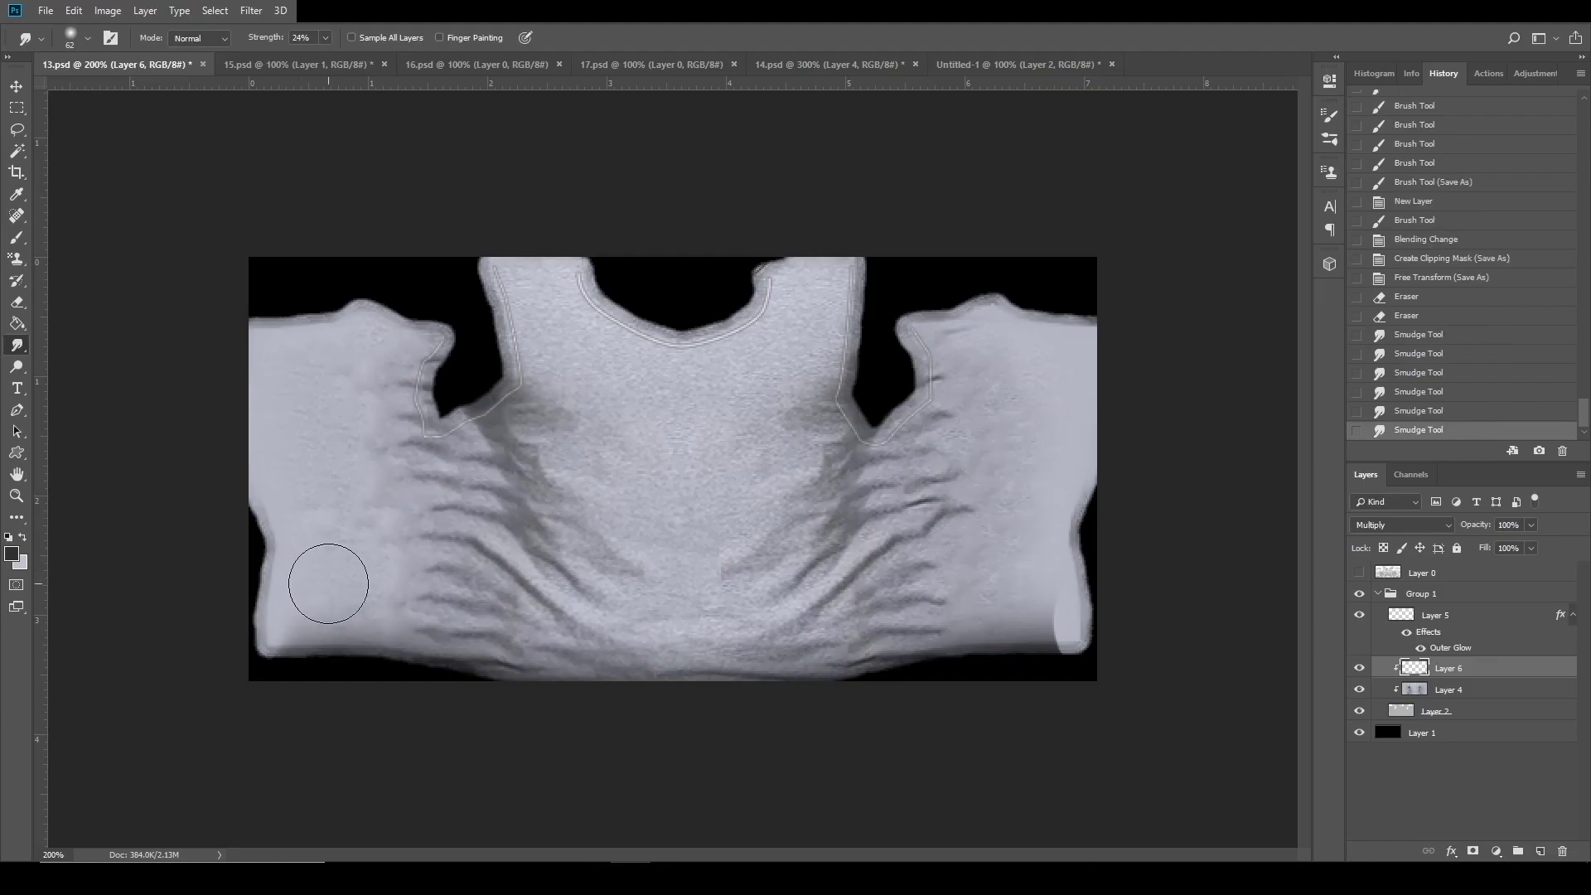
In Photoshop, smudge the hem shading at the shirt's lower left and right corners with a 62 px brush at 24% strength.
{"action": "mouse_move", "coordinate": [327, 576]}
{"action": "left_mouse_down"}
{"action": "mouse_move", "coordinate": [303, 657]}
{"action": "mouse_move", "coordinate": [330, 594]}
{"action": "mouse_move", "coordinate": [292, 595]}
{"action": "left_mouse_up"}
{"action": "mouse_move", "coordinate": [1121, 622]}
{"action": "left_mouse_down"}
{"action": "mouse_move", "coordinate": [1038, 598]}
{"action": "mouse_move", "coordinate": [1061, 625]}
{"action": "mouse_move", "coordinate": [1022, 620]}
{"action": "mouse_move", "coordinate": [1067, 652]}
{"action": "mouse_move", "coordinate": [1129, 661]}
{"action": "mouse_move", "coordinate": [1069, 603]}
{"action": "mouse_move", "coordinate": [971, 600]}
{"action": "mouse_move", "coordinate": [1108, 638]}
{"action": "mouse_move", "coordinate": [1092, 663]}
{"action": "mouse_move", "coordinate": [1150, 665]}
{"action": "mouse_move", "coordinate": [1097, 627]}
{"action": "mouse_move", "coordinate": [1059, 635]}
{"action": "mouse_move", "coordinate": [1064, 619]}
{"action": "mouse_move", "coordinate": [1017, 590]}
{"action": "mouse_move", "coordinate": [981, 601]}
{"action": "mouse_move", "coordinate": [1097, 650]}
{"action": "mouse_move", "coordinate": [1058, 660]}
{"action": "left_mouse_up"}
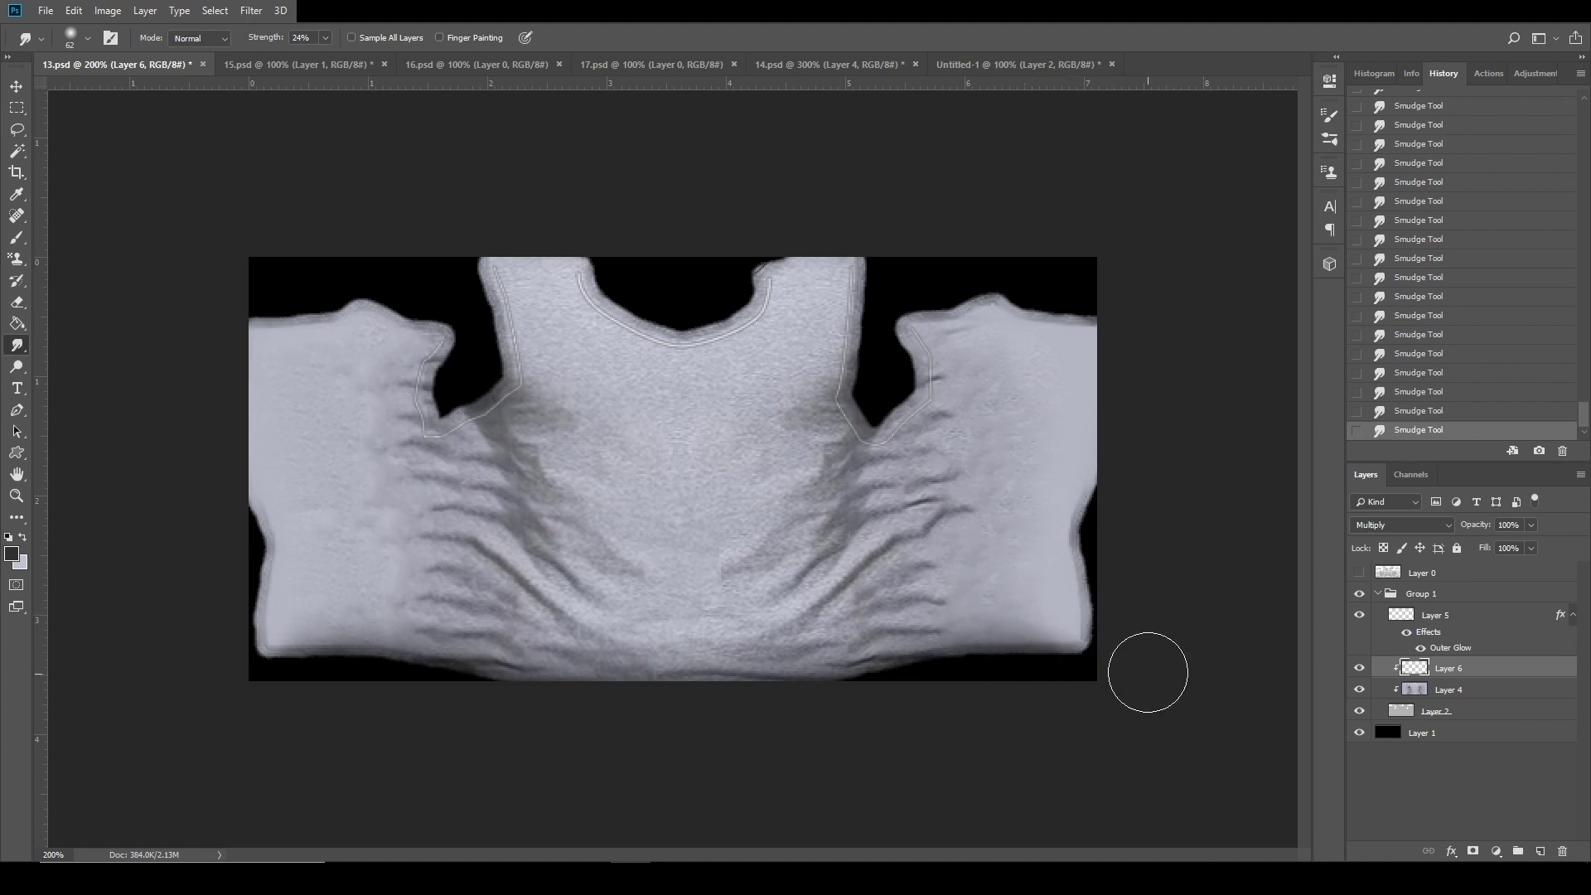
{"action": "left_click_drag", "start_coordinate": [1031, 632], "coordinate": [1103, 650]}
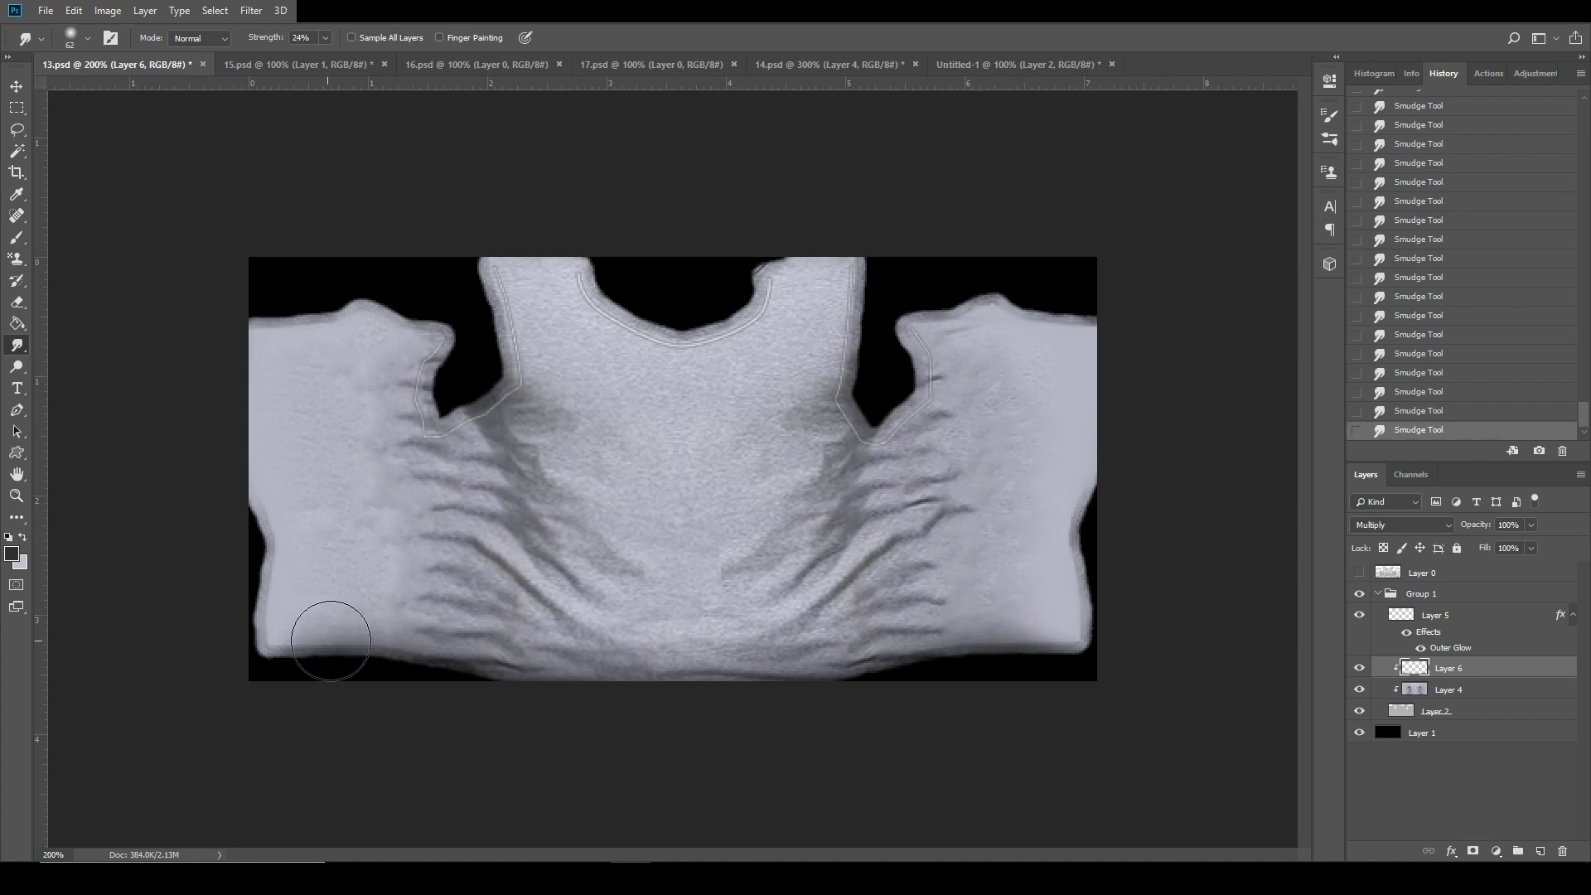
Save the smudged texture with Save As and check the shirt on the avatar in the IMVU editor.
{"action": "left_click", "coordinate": [46, 10]}
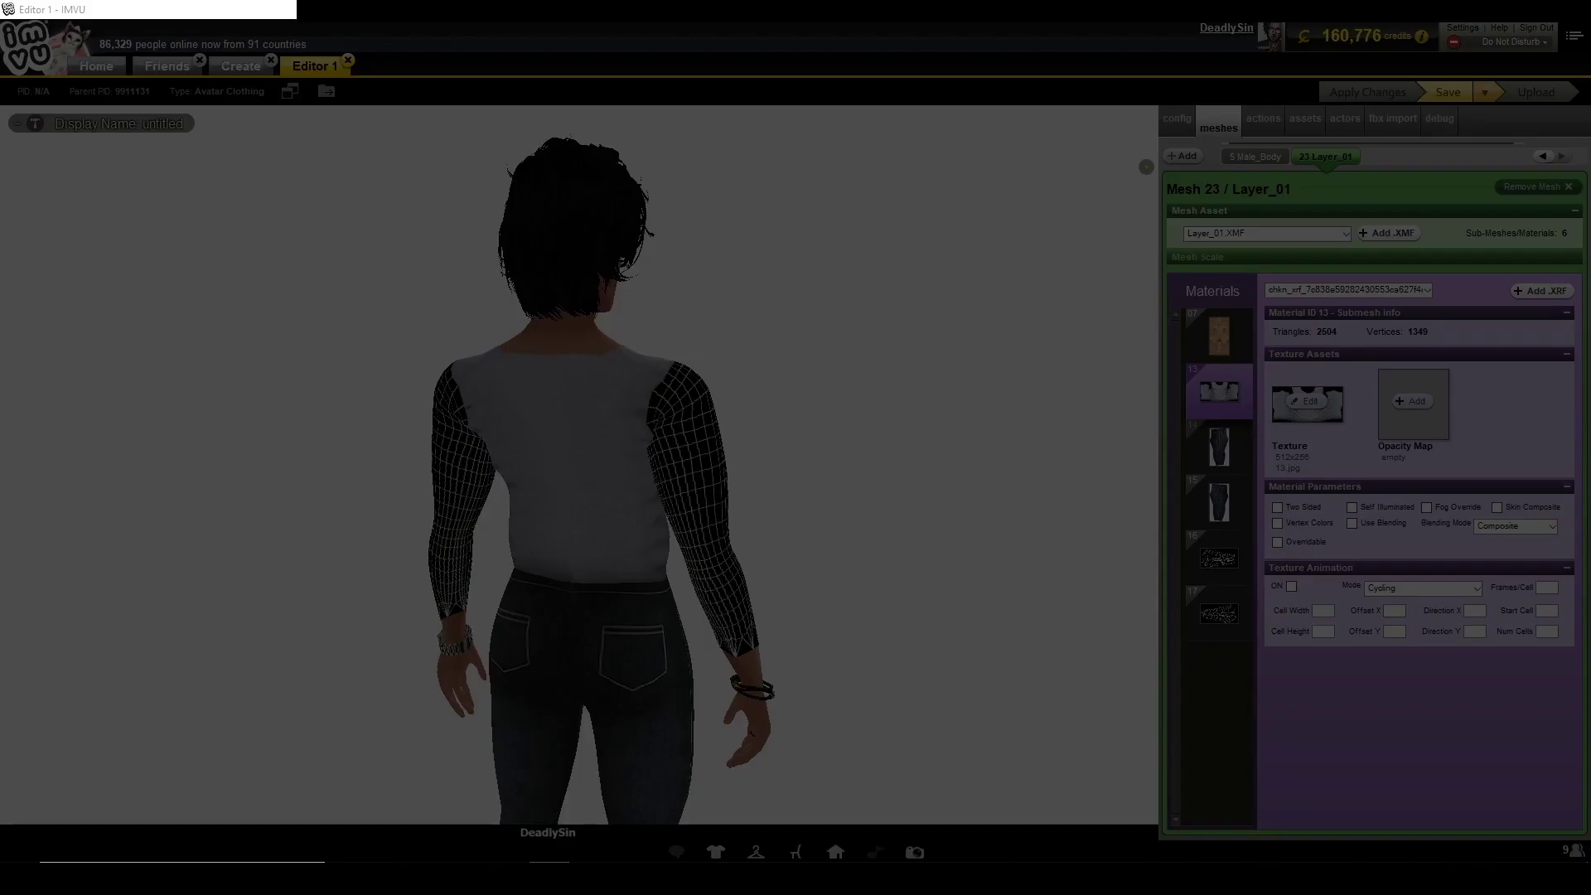
{"action": "scroll", "coordinate": [948, 391], "scroll_direction": "down", "scroll_amount": 5}
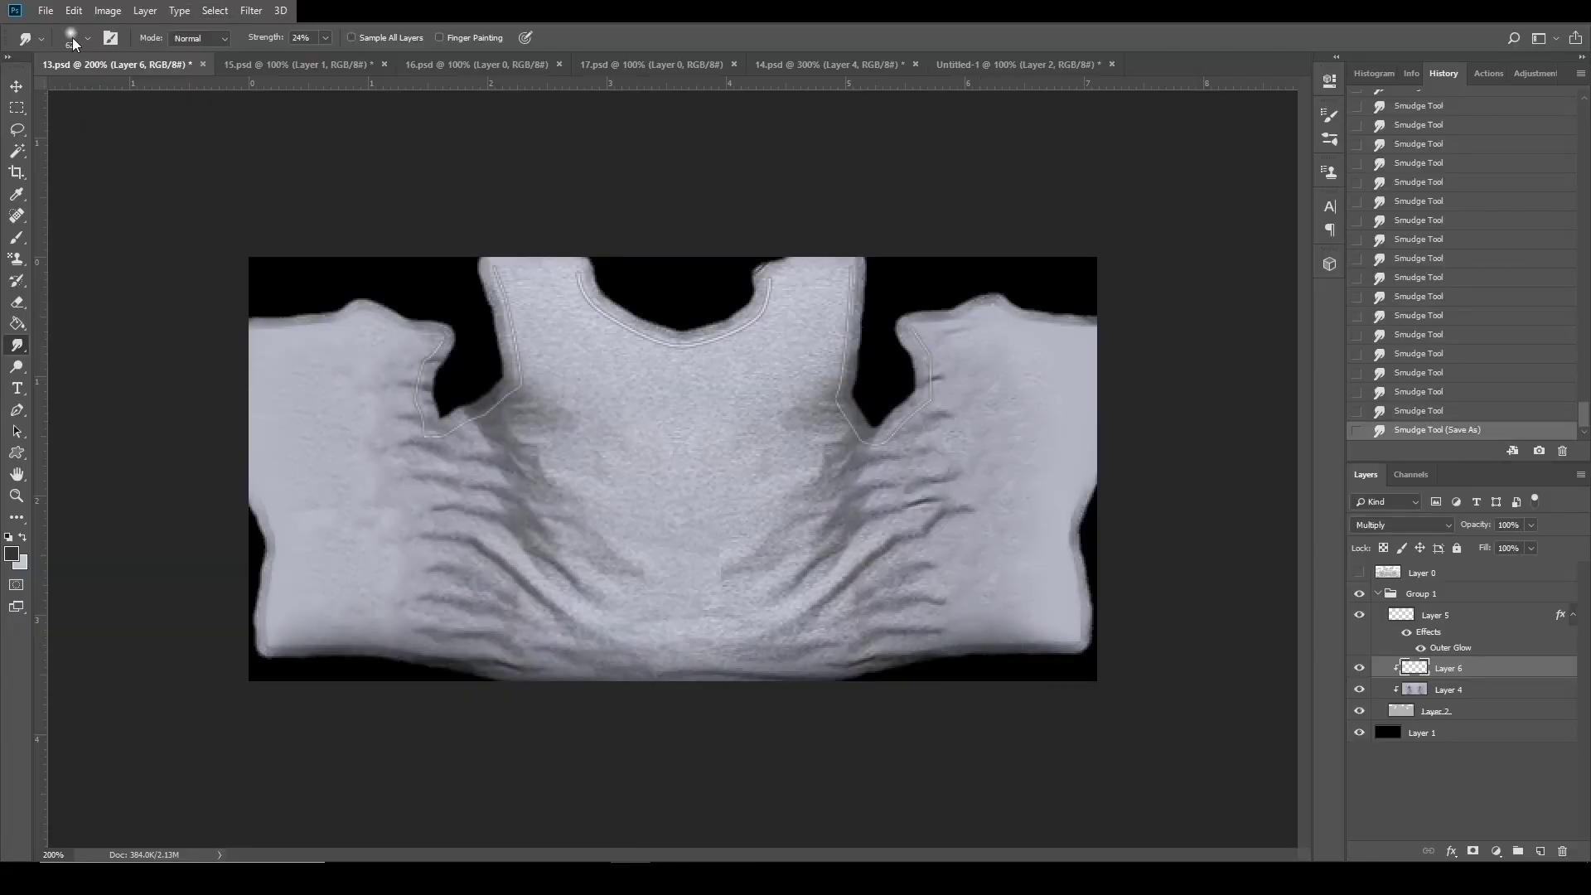
In Photoshop, spot-heal an area at the shirt's lower centre on Layer 4 with the 67 px brush.
{"action": "left_click", "coordinate": [1379, 597]}
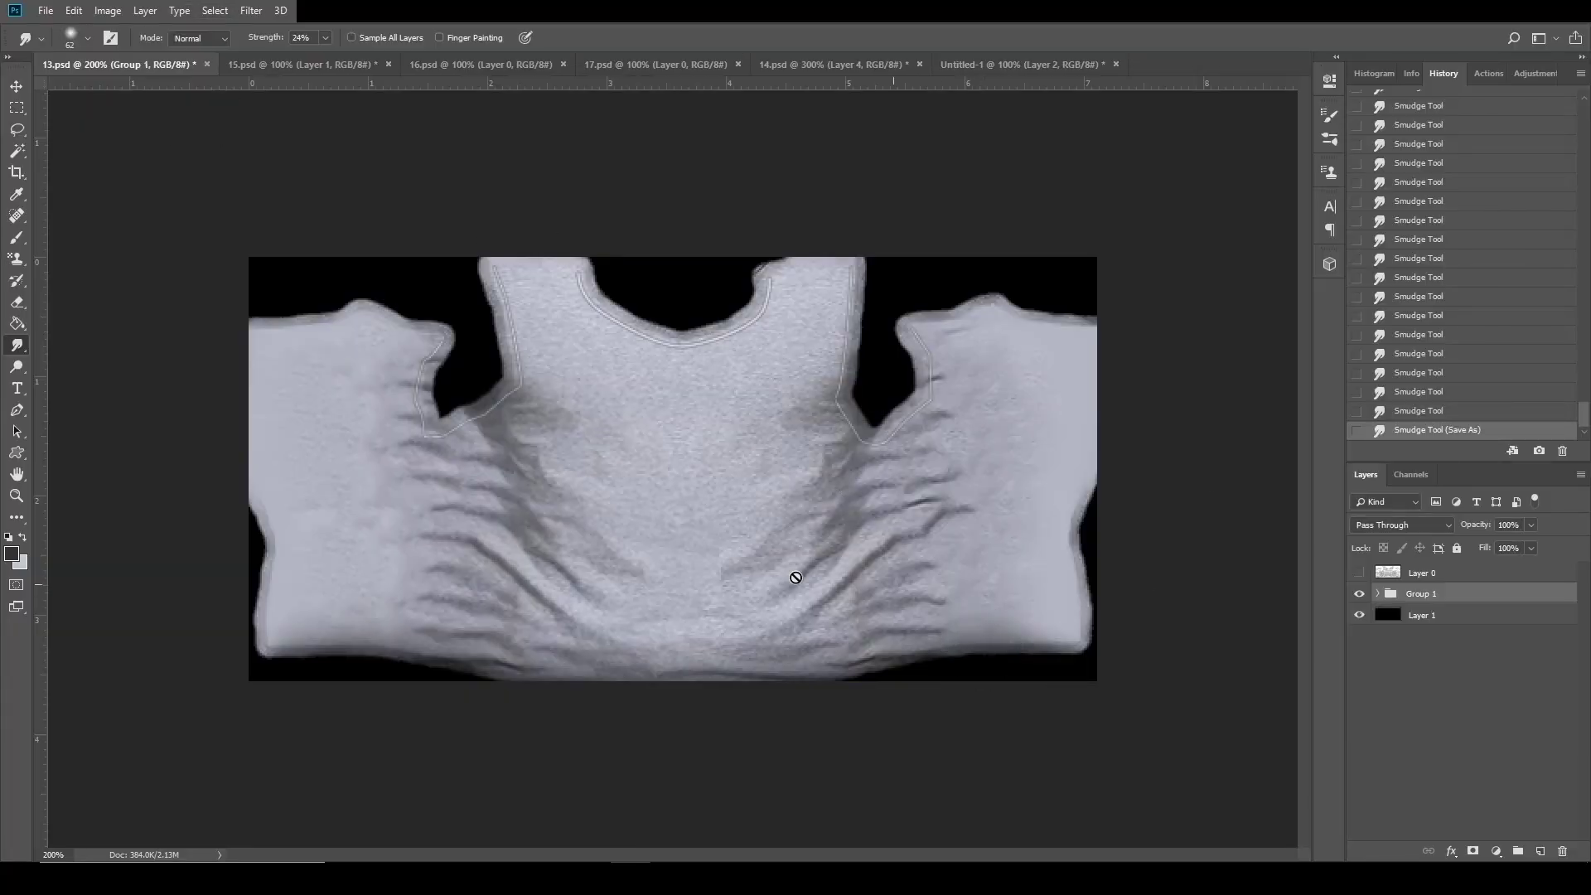
{"action": "left_click", "coordinate": [26, 496]}
{"action": "left_click", "coordinate": [89, 37]}
{"action": "left_click", "coordinate": [506, 348]}
{"action": "left_click", "coordinate": [506, 348]}
{"action": "left_click", "coordinate": [72, 33]}
{"action": "left_click", "coordinate": [1020, 547]}
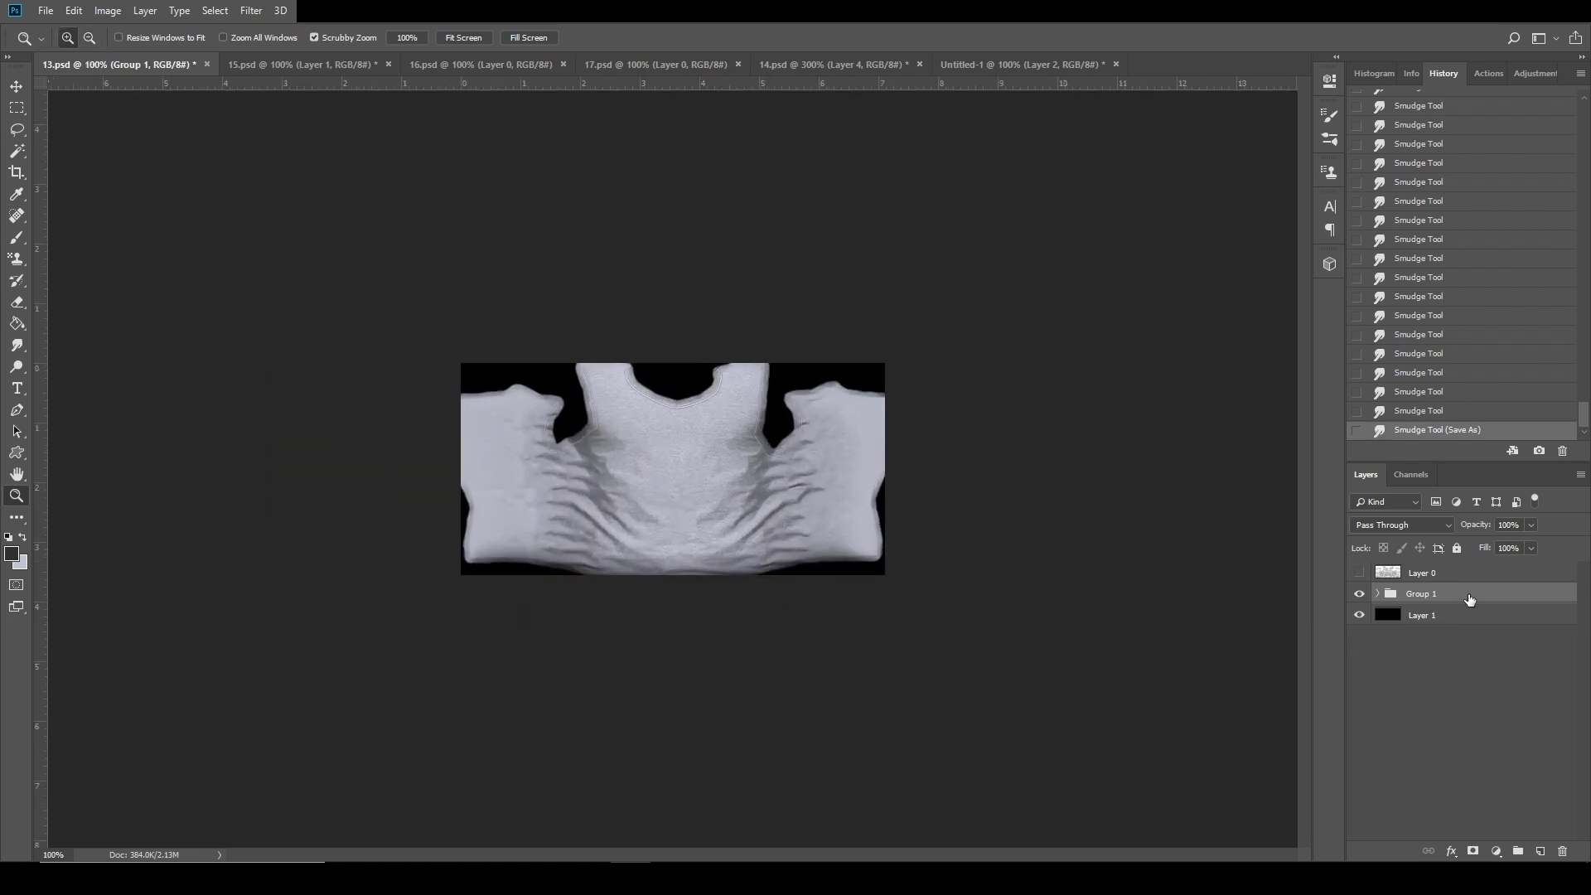
{"action": "left_click", "coordinate": [17, 216]}
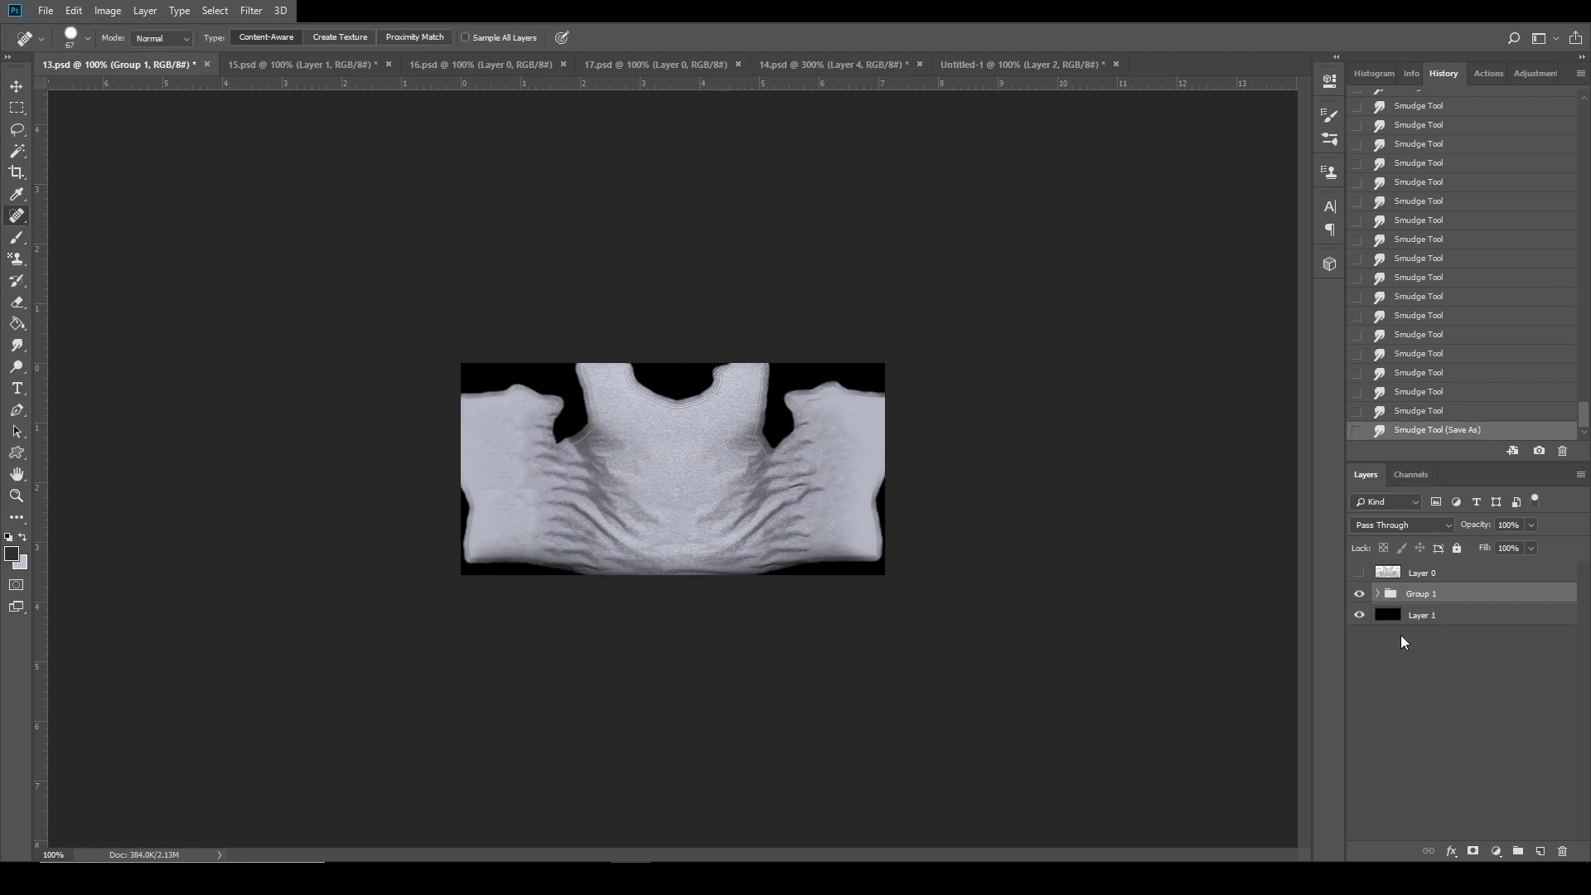
{"action": "left_click", "coordinate": [1377, 594]}
{"action": "left_click", "coordinate": [1462, 691]}
{"action": "left_click", "coordinate": [699, 516]}
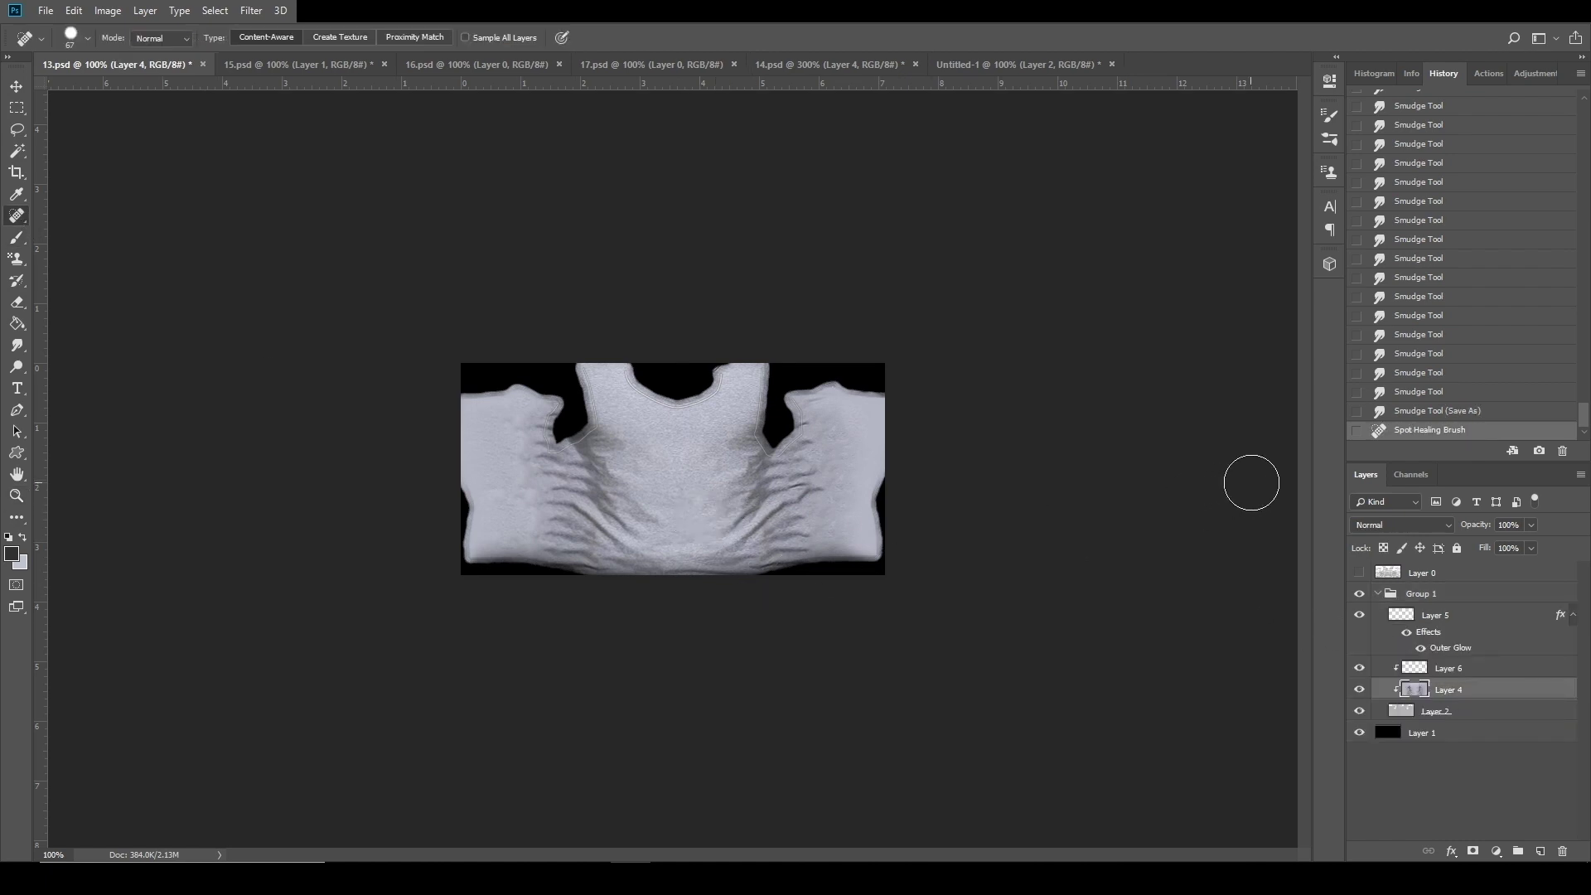
Duplicate Group 1 and merge the copy into a single layer.
{"action": "left_click", "coordinate": [1377, 594]}
{"action": "right_click", "coordinate": [1416, 594]}
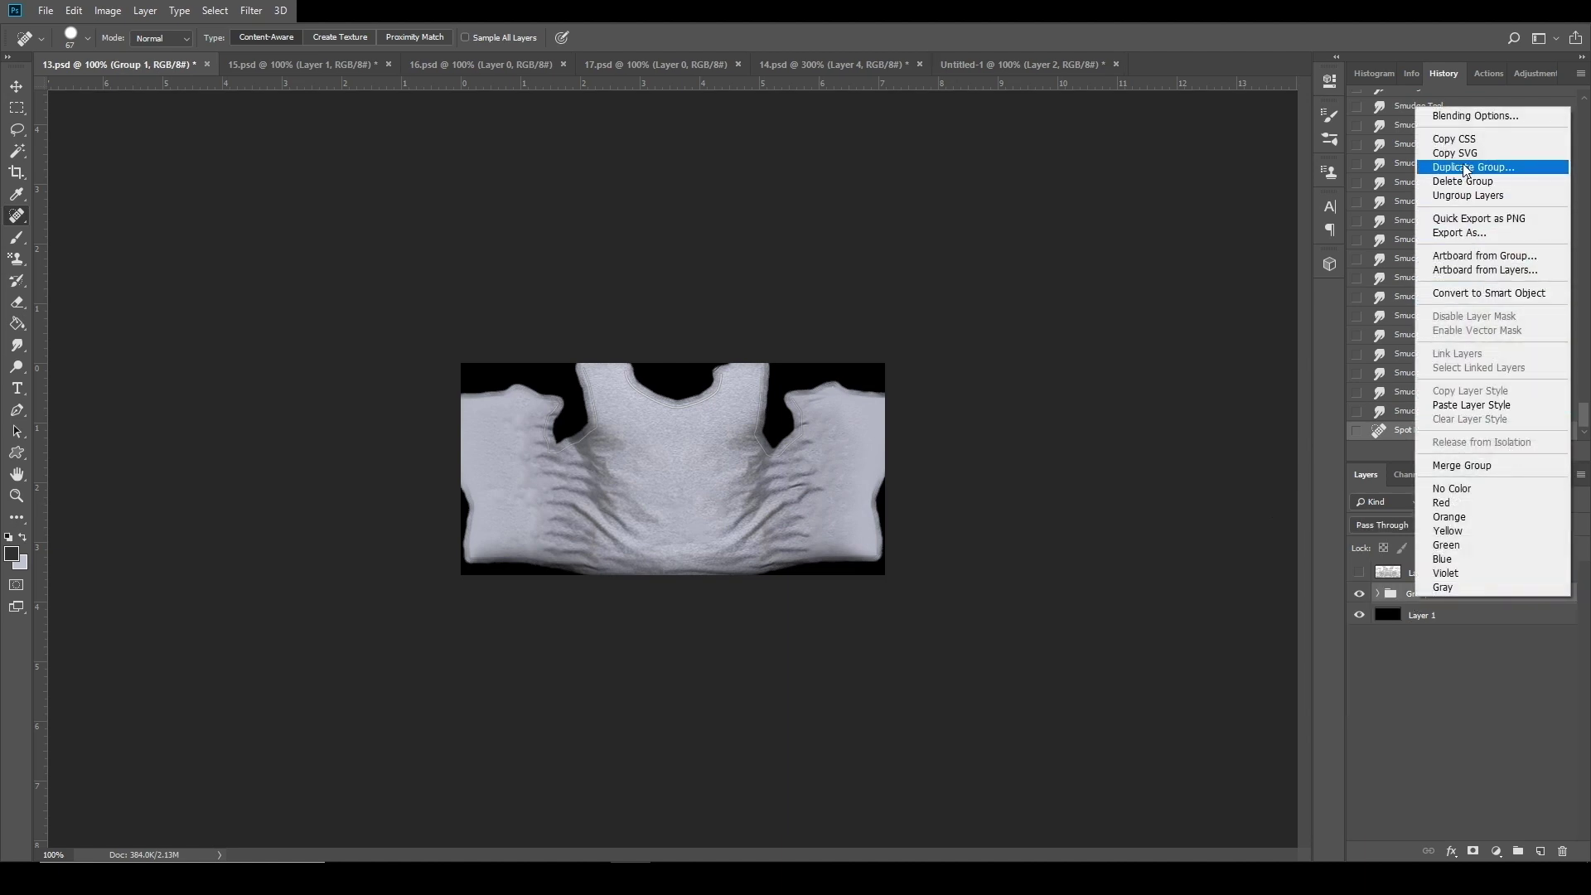
{"action": "left_click", "coordinate": [1463, 168]}
{"action": "key", "text": "Return"}
{"action": "right_click", "coordinate": [1463, 590]}
{"action": "left_click", "coordinate": [1510, 452]}
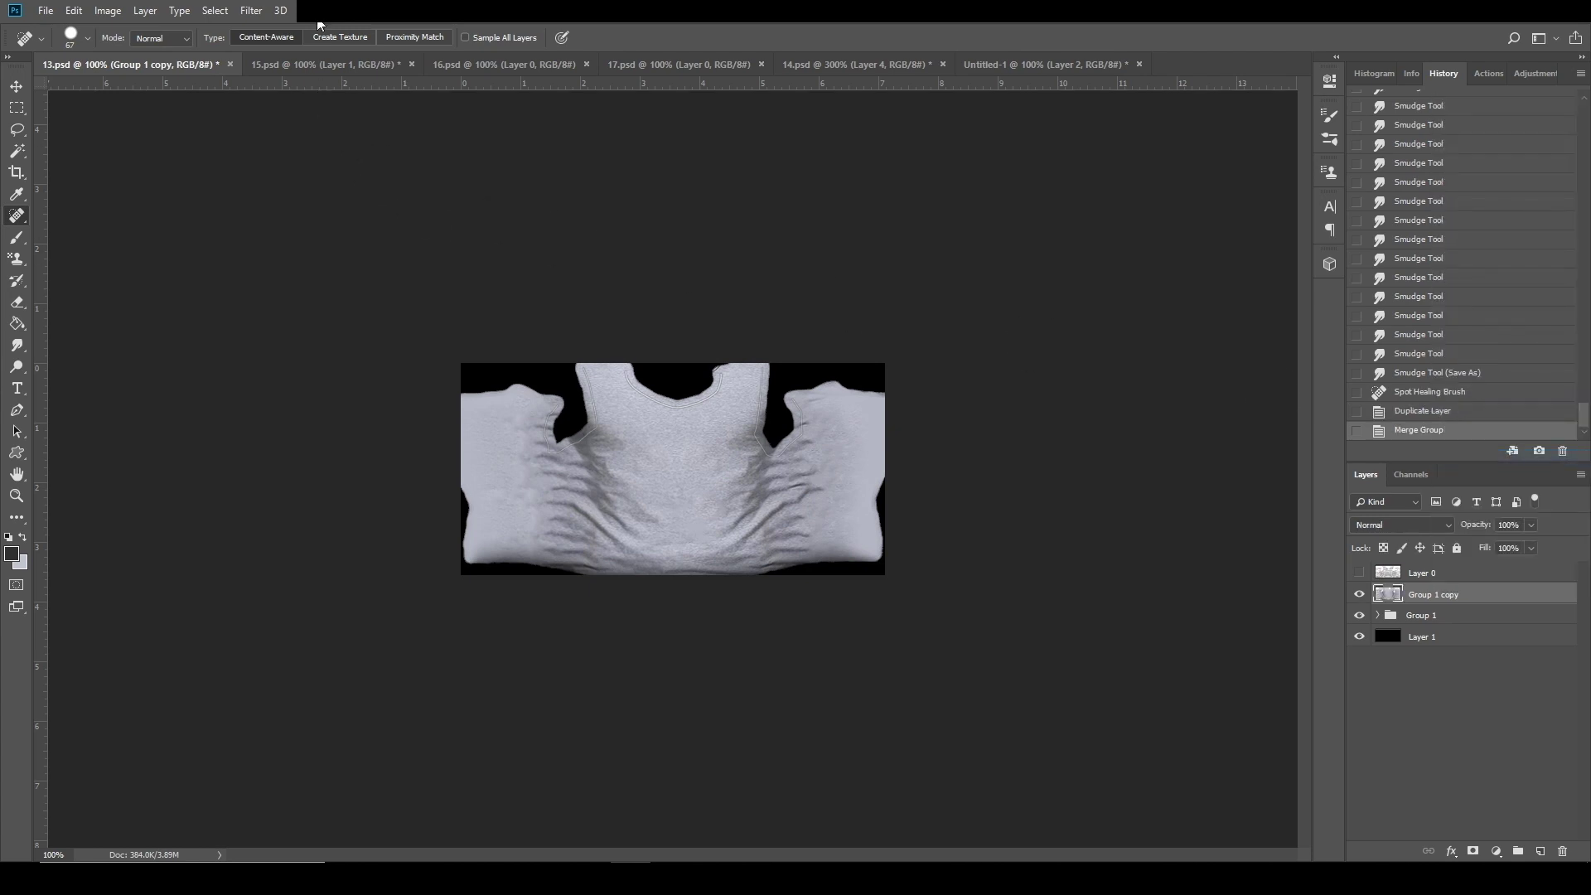
Apply Smart Sharpen with a lowered amount to the merged Group 1 copy and save with Save As.
{"action": "left_click", "coordinate": [251, 10]}
{"action": "mouse_move", "coordinate": [344, 303]}
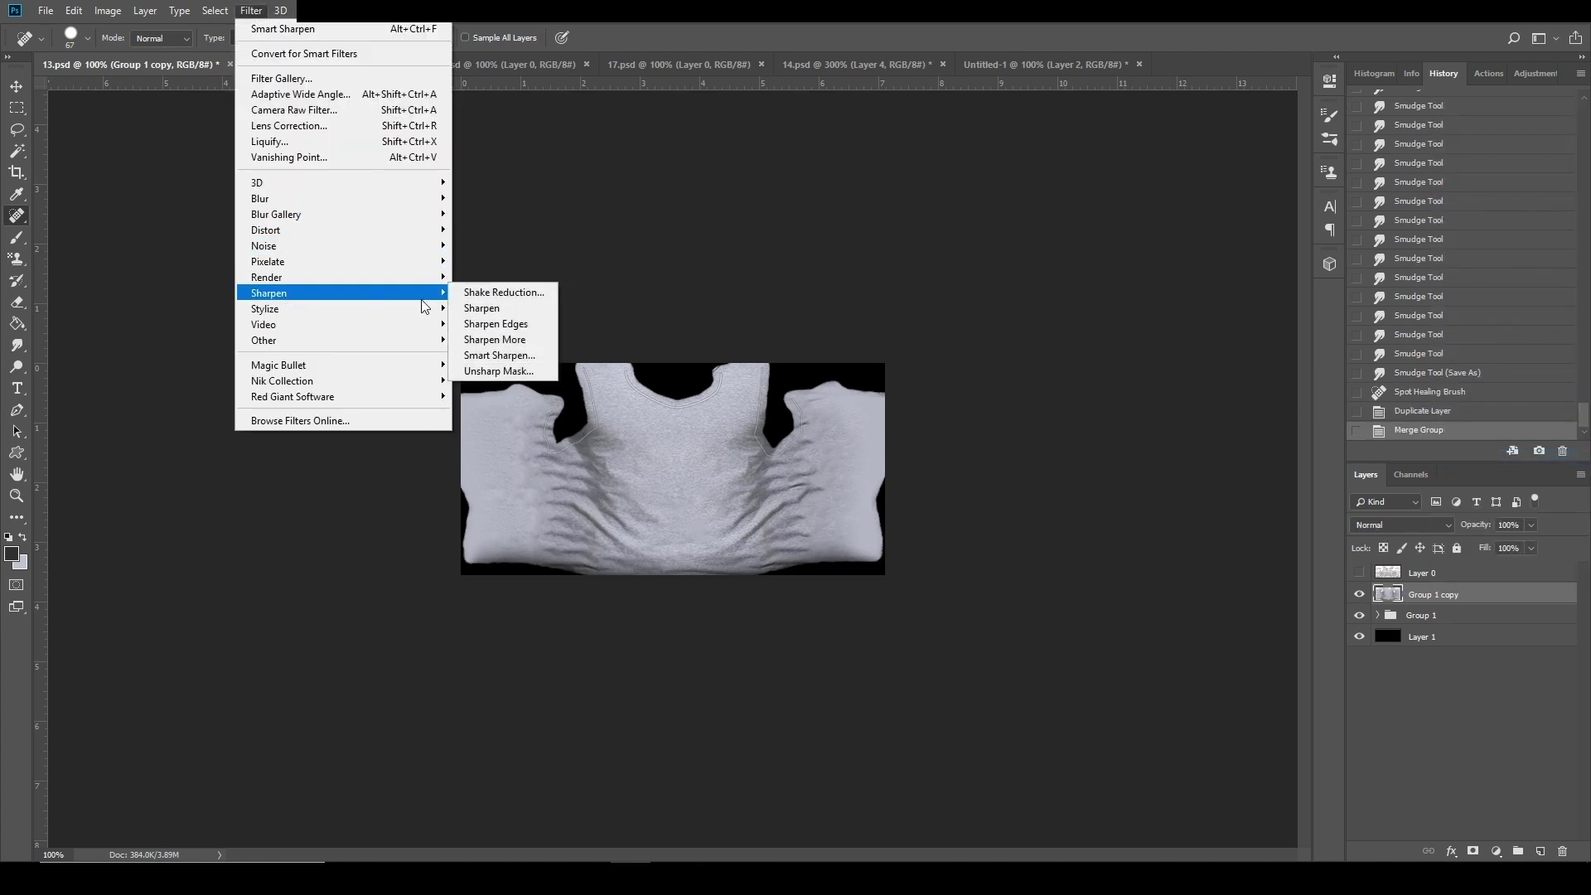
{"action": "left_click", "coordinate": [498, 355]}
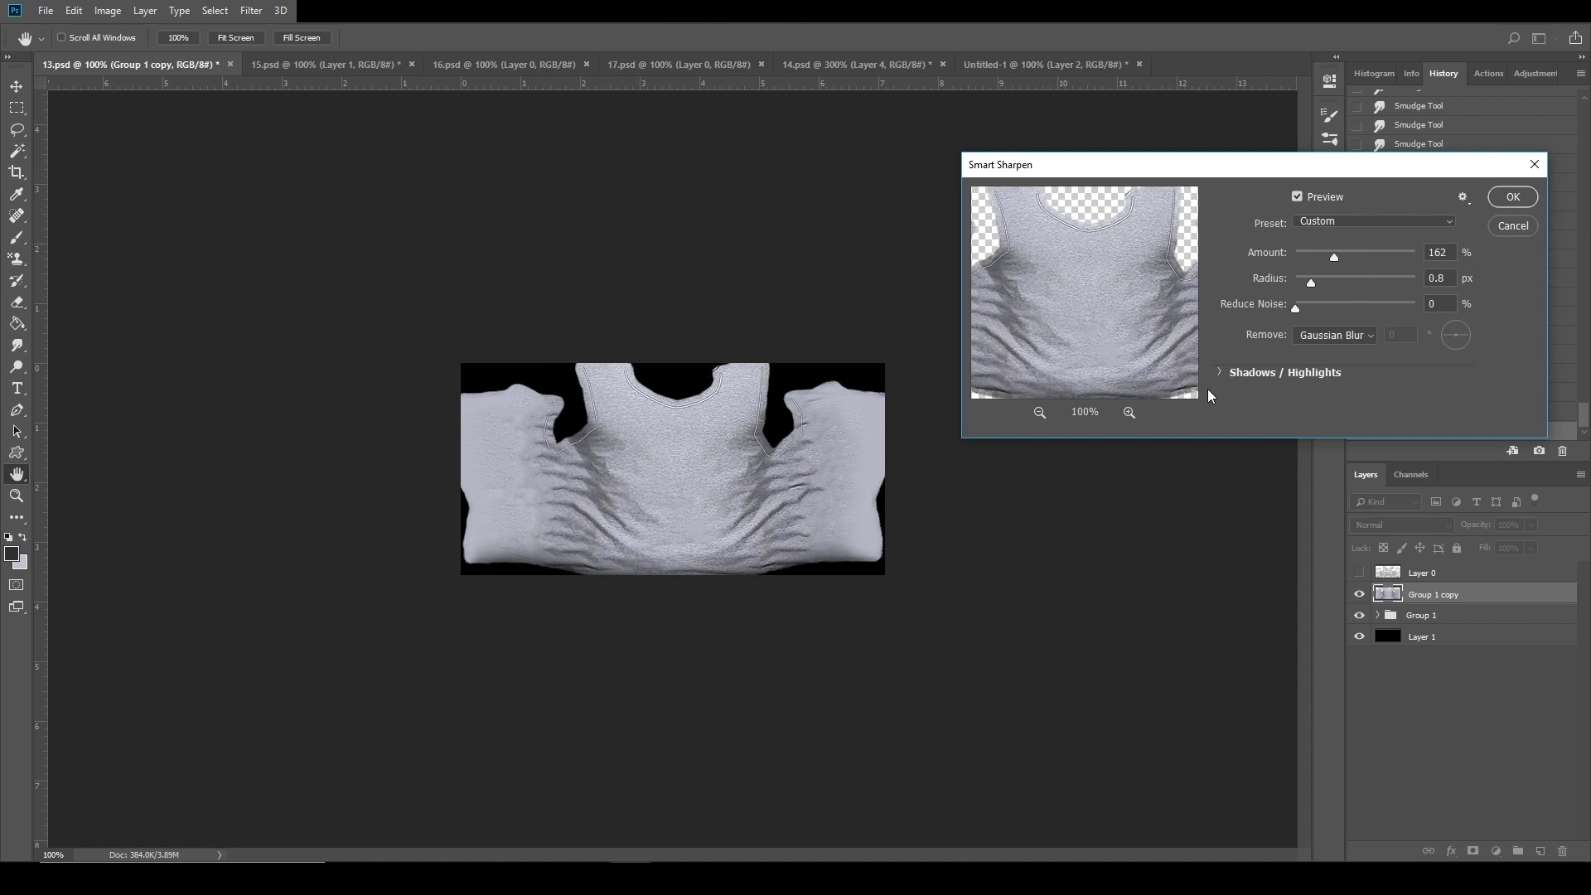
{"action": "left_click_drag", "start_coordinate": [1331, 260], "coordinate": [1304, 306]}
{"action": "key", "text": "Return"}
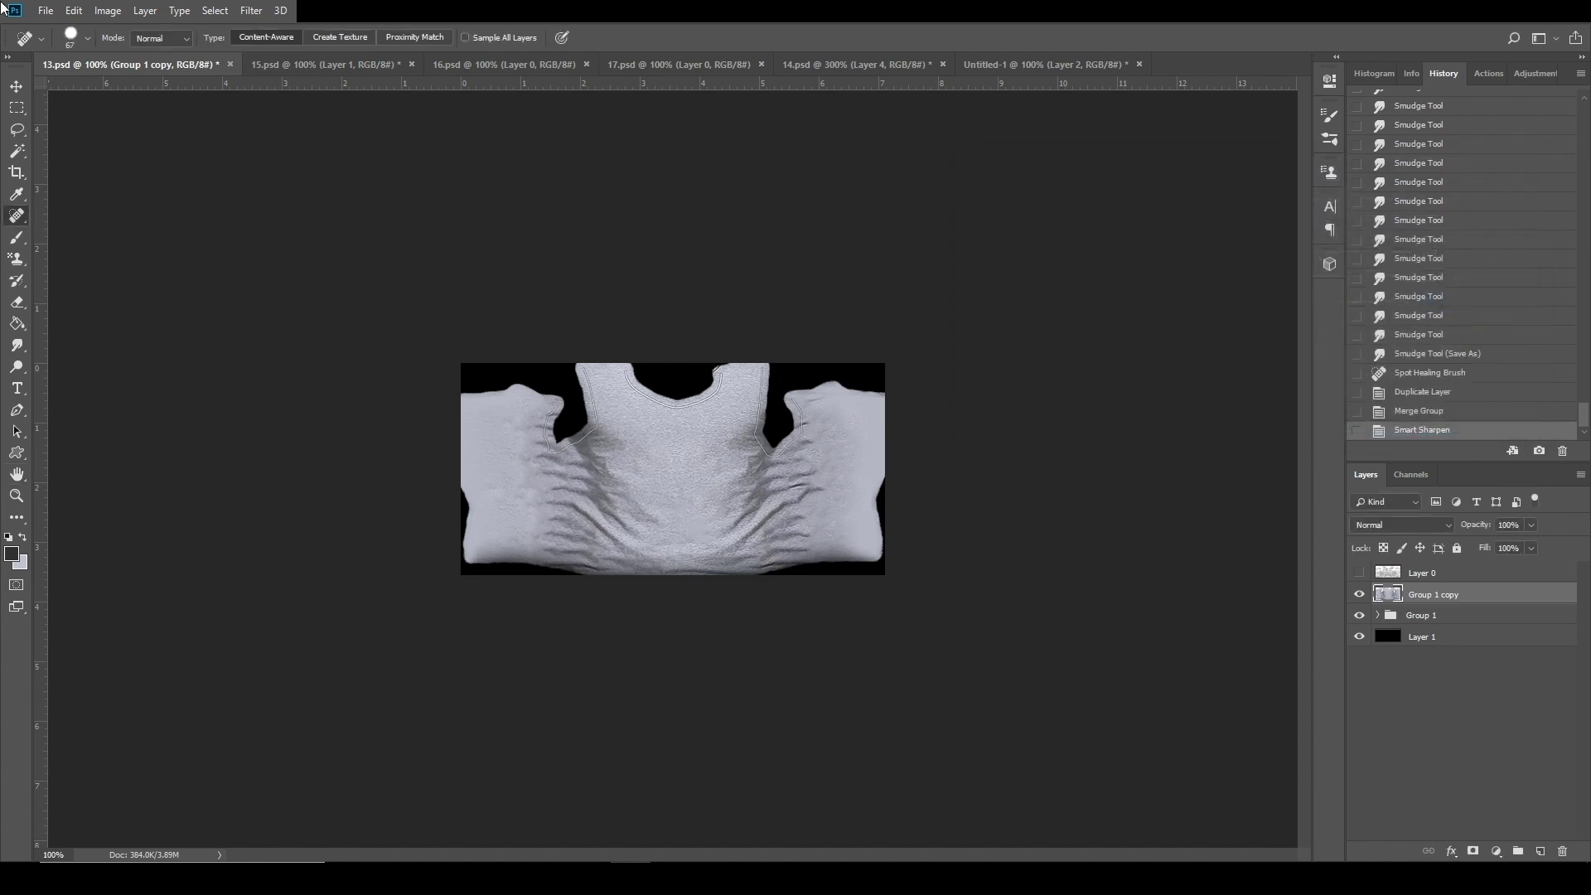
{"action": "left_click", "coordinate": [45, 11]}
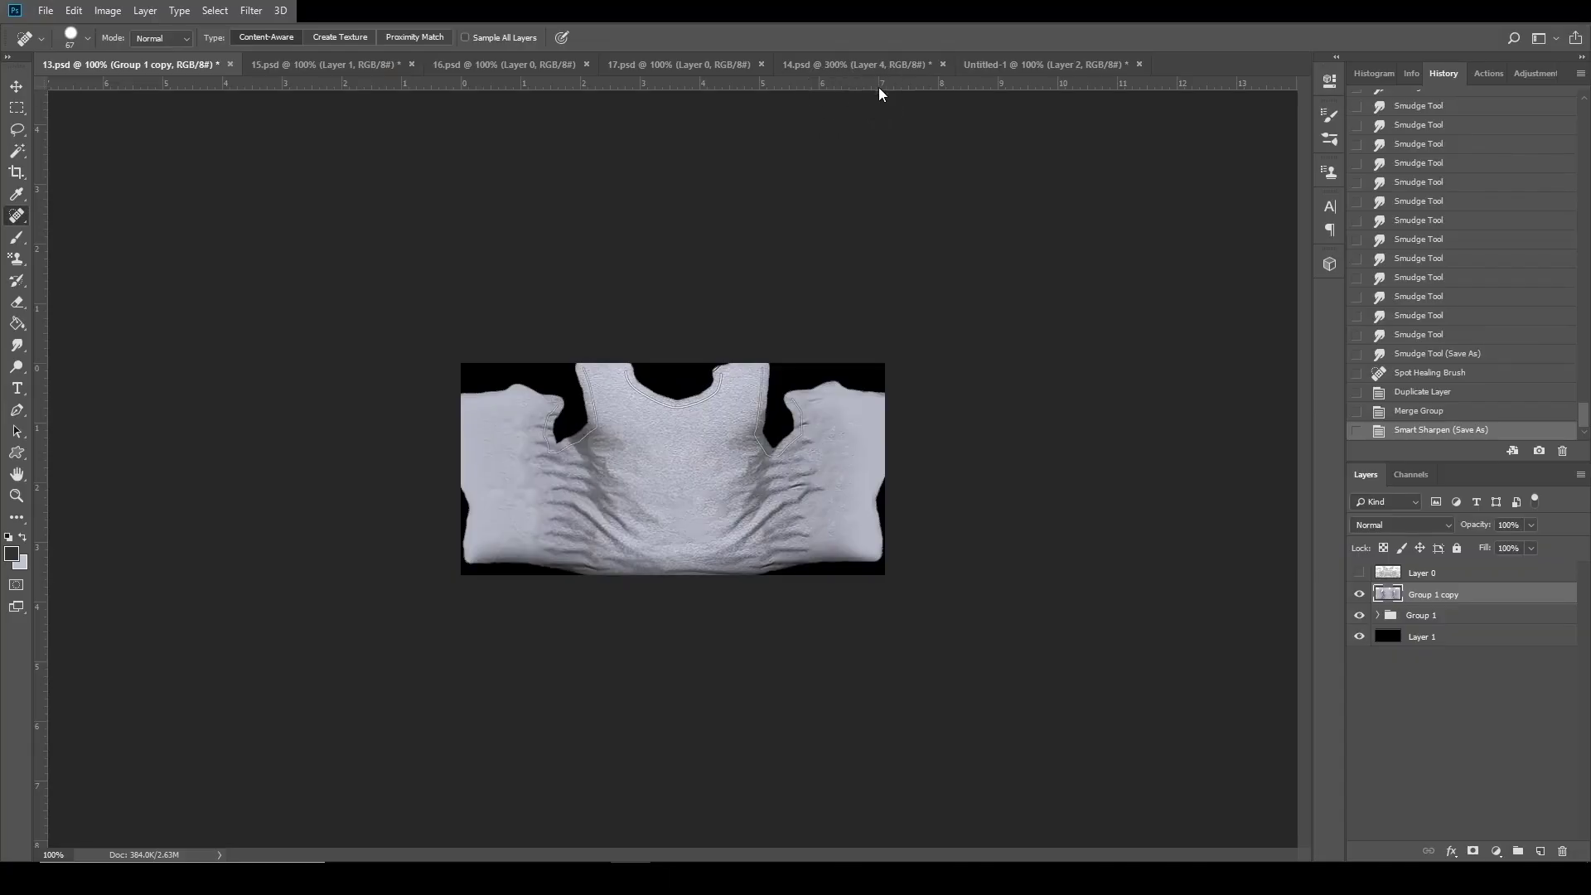
Look through the open documents and paste the copied gray shirt into the sleeve template 16.psd.
{"action": "left_click", "coordinate": [882, 66]}
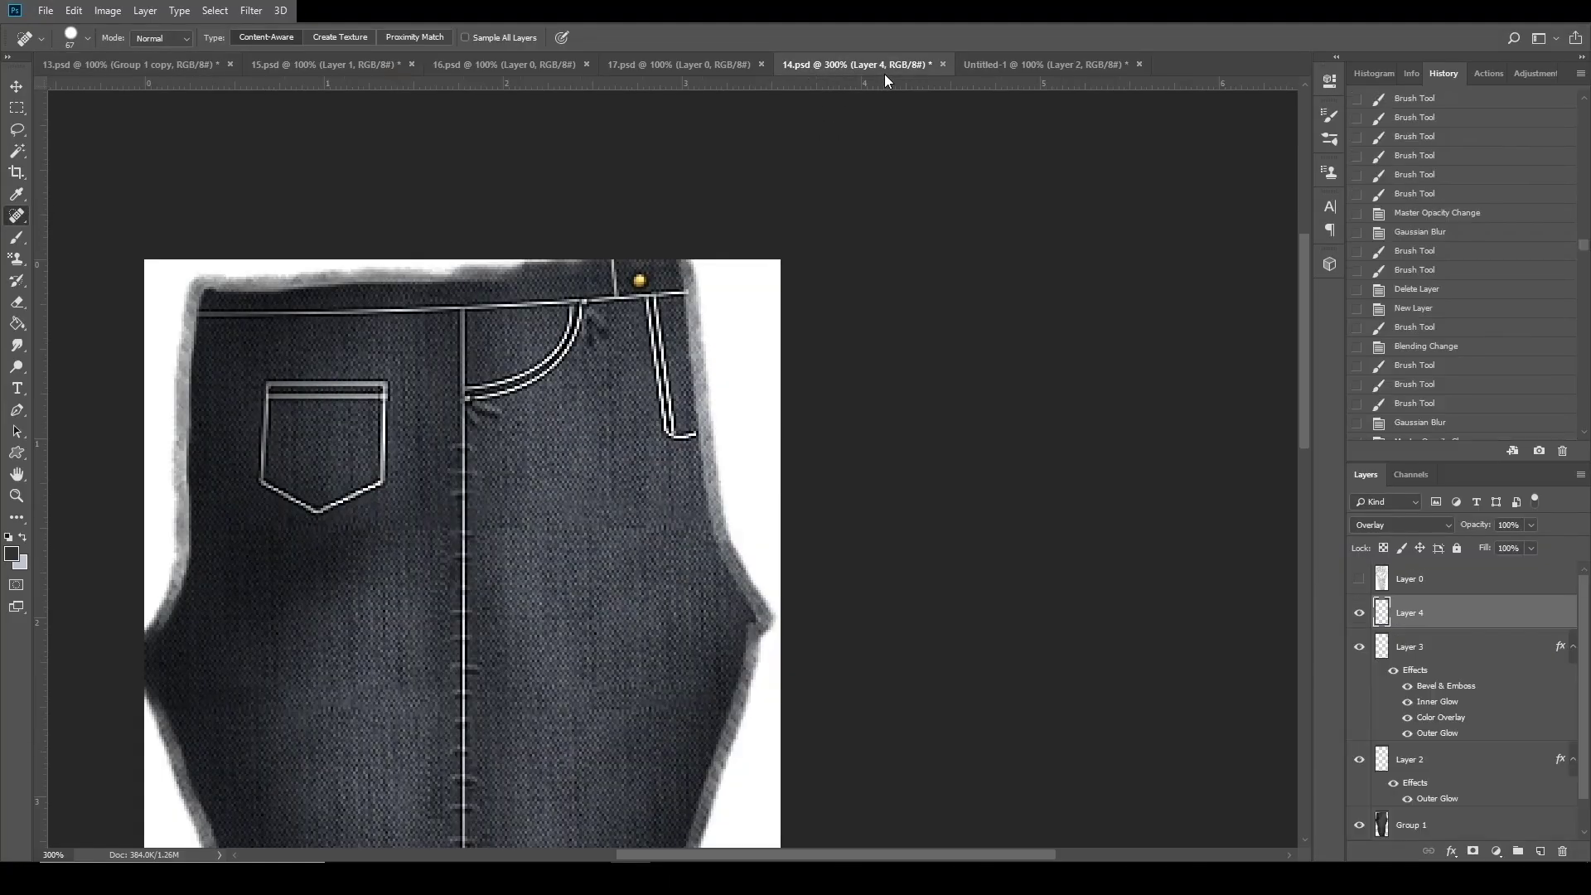
{"action": "left_click", "coordinate": [1042, 67]}
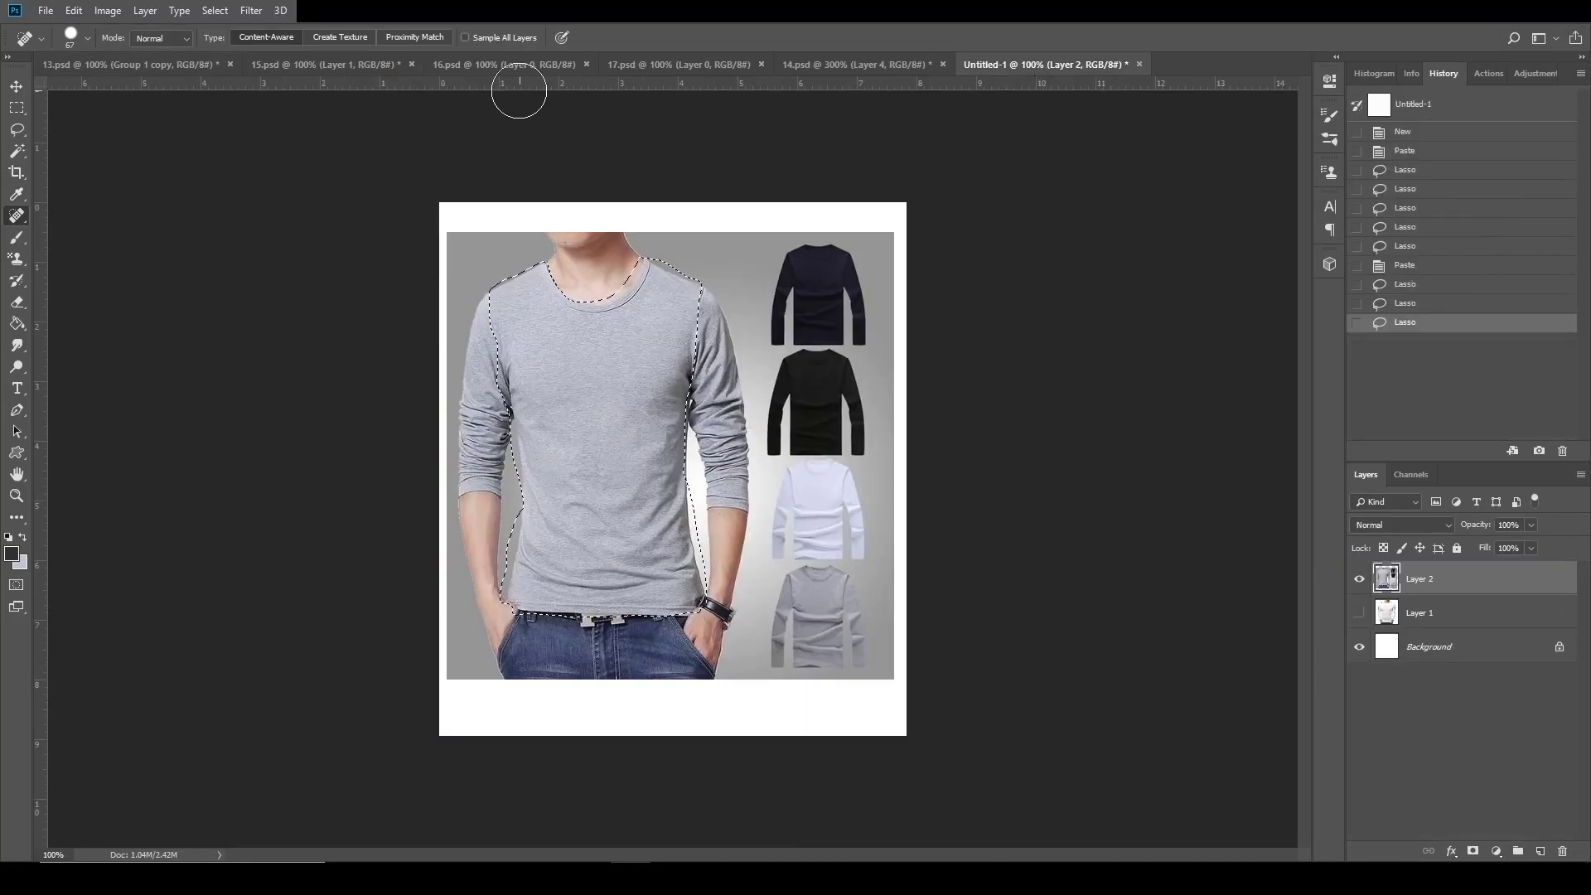
{"action": "left_click", "coordinate": [369, 65]}
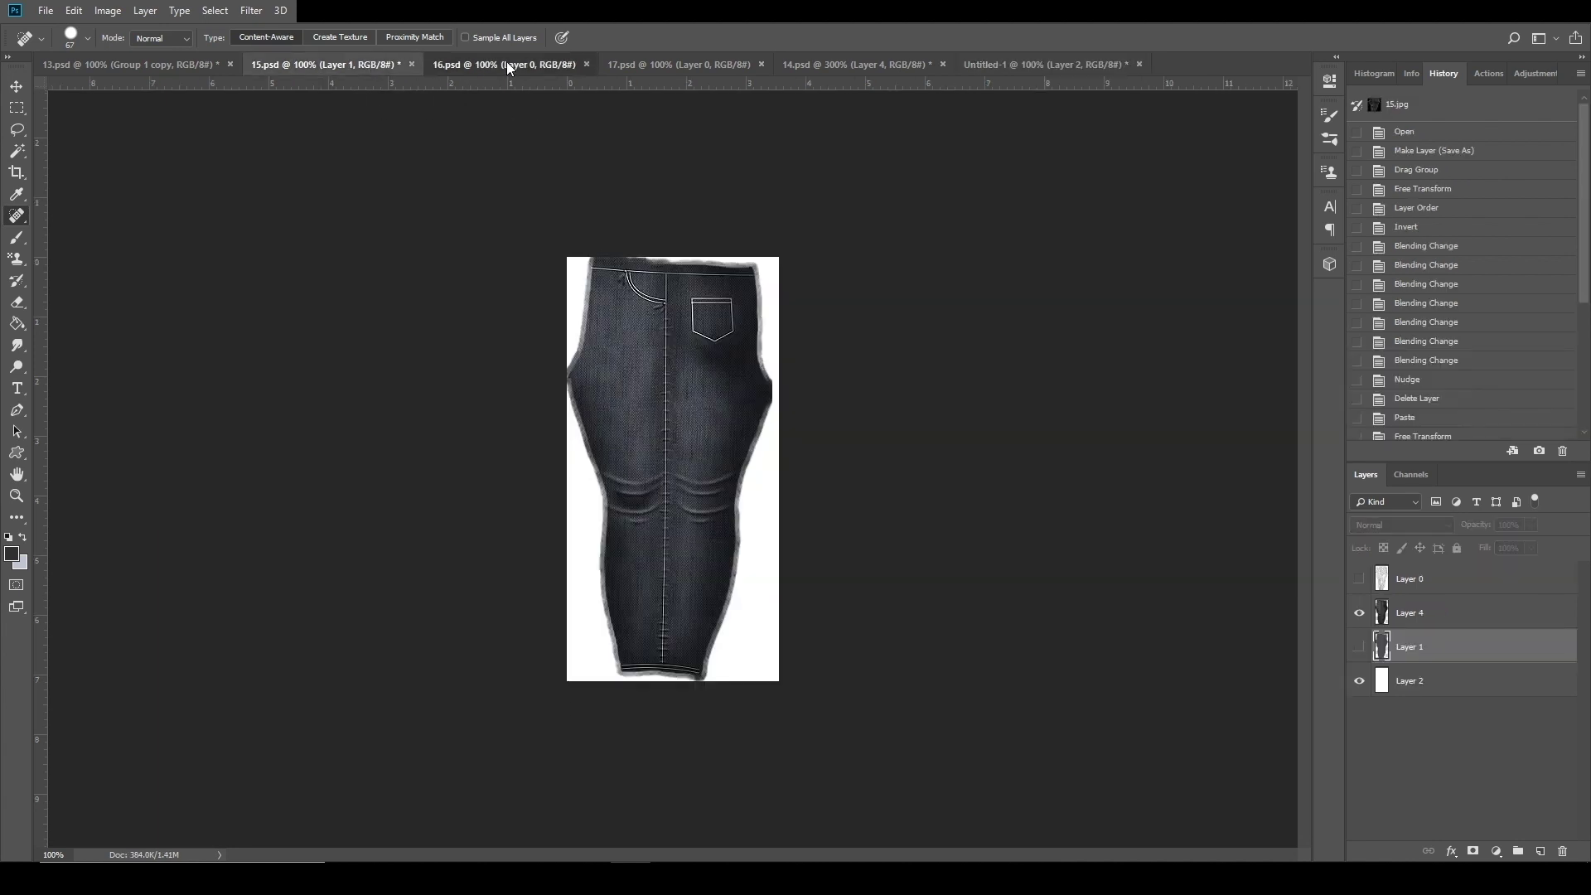
{"action": "left_click", "coordinate": [507, 65]}
{"action": "key", "text": "ctrl+v"}
Move the pasted shirt over the sleeve template, rotate it about 90° counterclockwise and enlarge it to cover the whole canvas.
{"action": "left_click", "coordinate": [17, 86]}
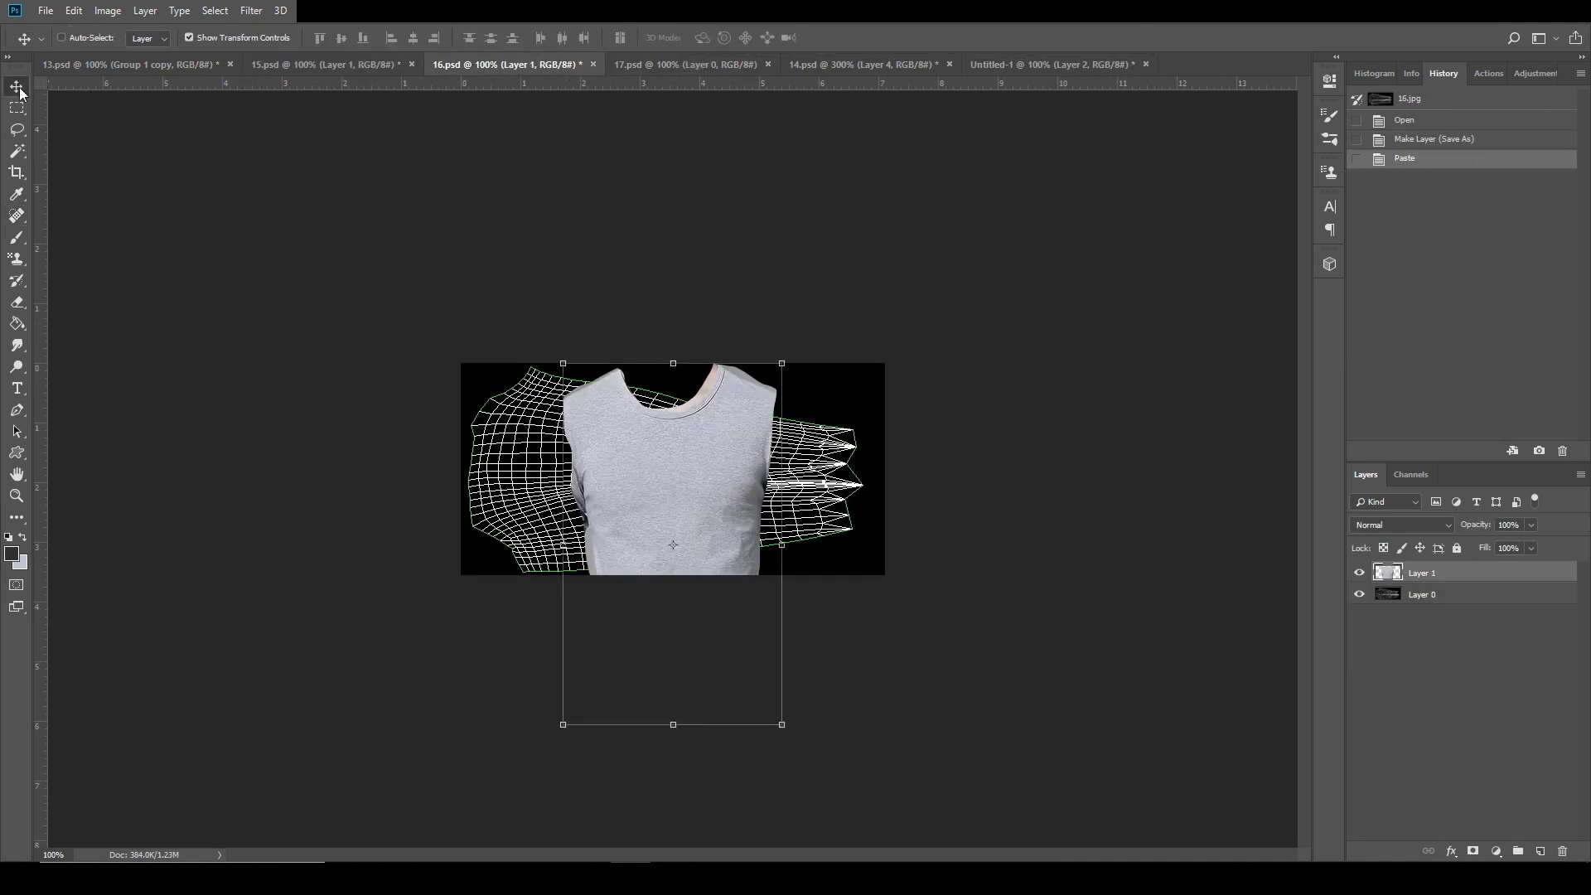
{"action": "left_click_drag", "start_coordinate": [897, 526], "coordinate": [838, 454]}
{"action": "left_click_drag", "start_coordinate": [734, 472], "coordinate": [596, 317]}
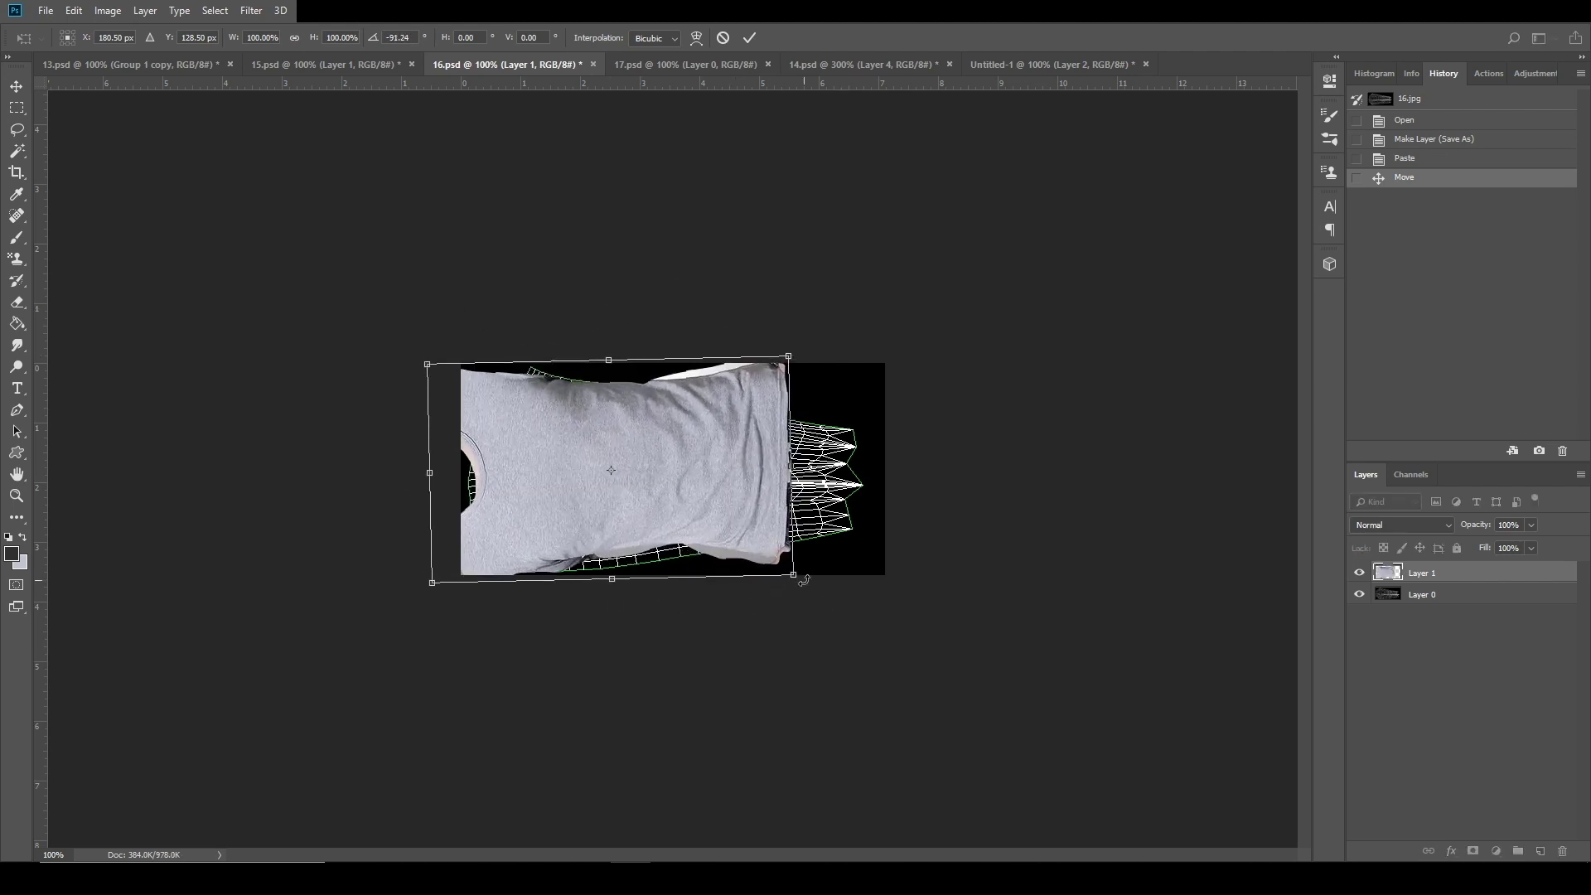
{"action": "left_click_drag", "start_coordinate": [794, 577], "coordinate": [1094, 632]}
{"action": "left_click_drag", "start_coordinate": [787, 535], "coordinate": [694, 458]}
{"action": "left_click_drag", "start_coordinate": [961, 642], "coordinate": [900, 606]}
{"action": "left_click_drag", "start_coordinate": [842, 550], "coordinate": [847, 565]}
{"action": "key", "text": "Return"}
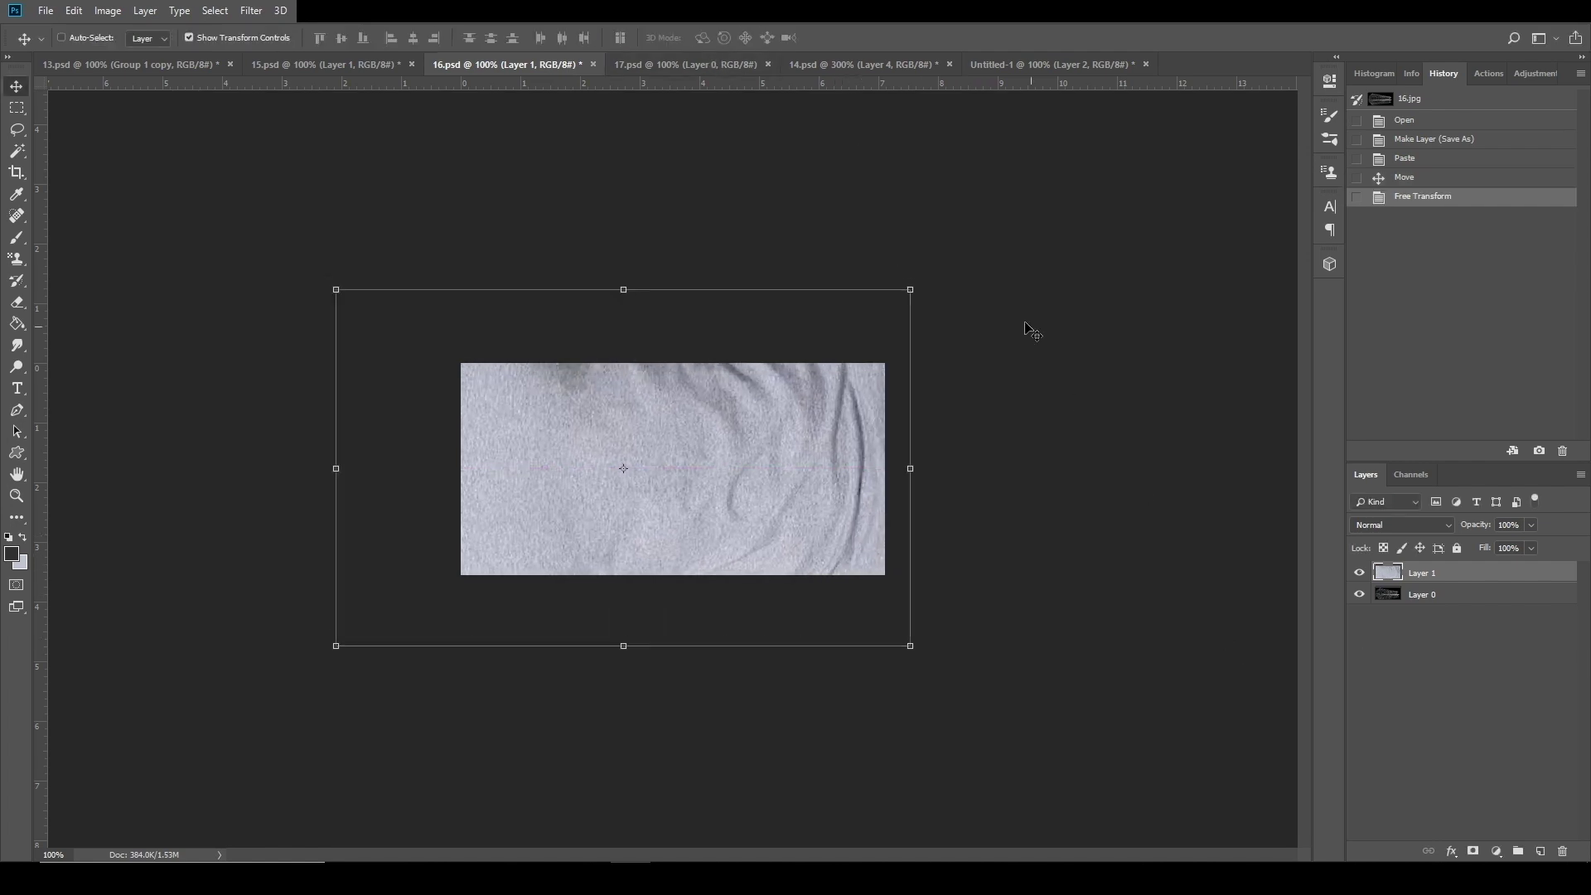
Hide the fabric on Layer 1 and invert the wireframe on Layer 0.
{"action": "left_click", "coordinate": [1362, 594], "text": "alt"}
{"action": "left_click", "coordinate": [1450, 603]}
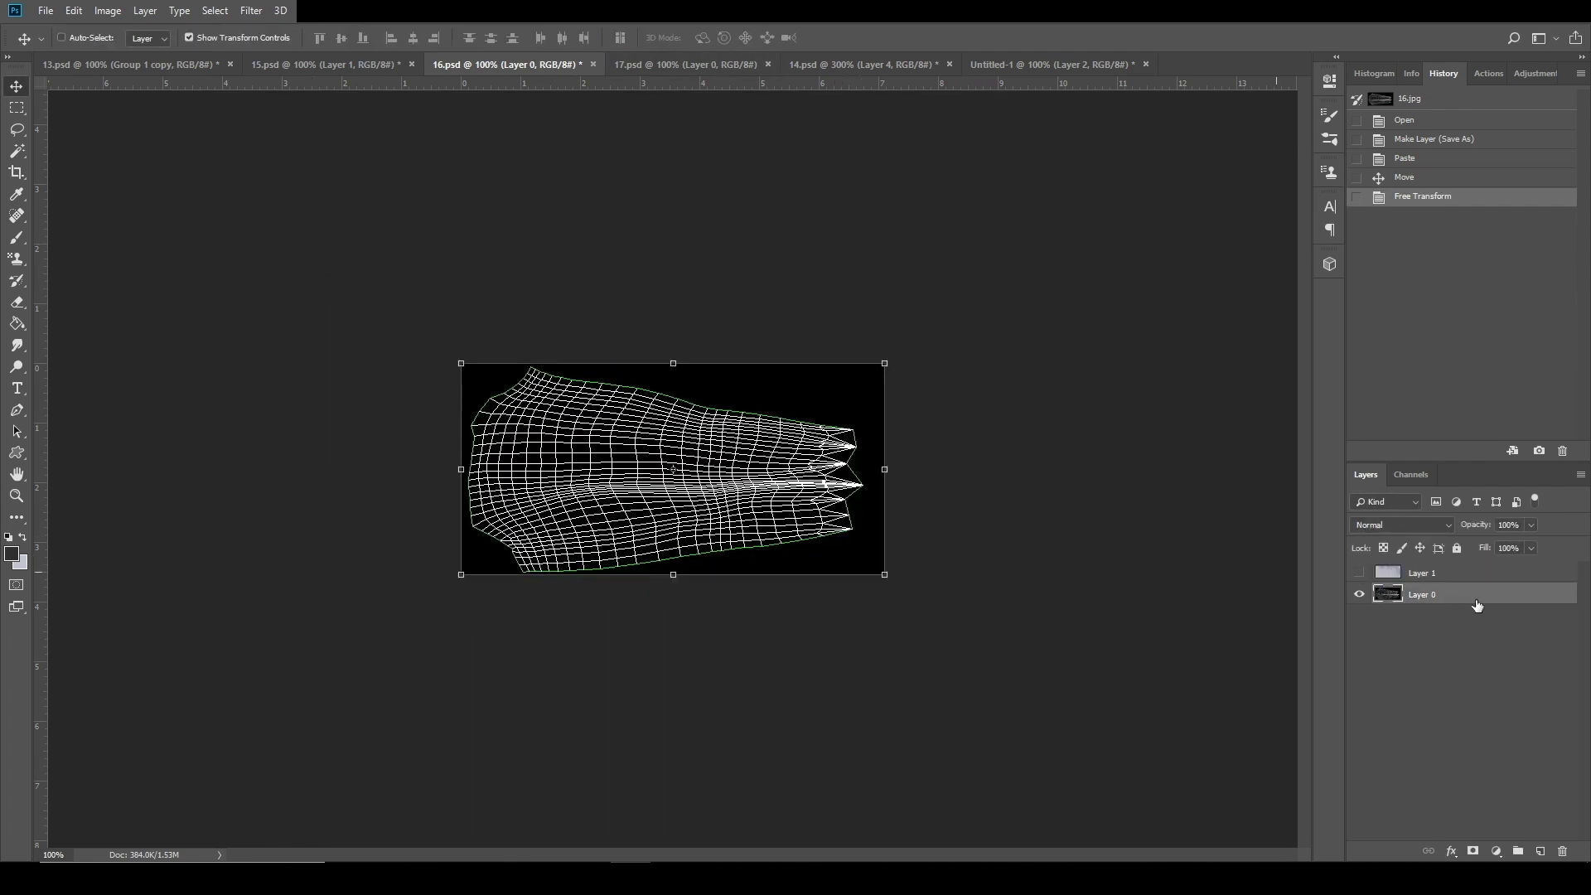
{"action": "key", "text": "ctrl+i"}
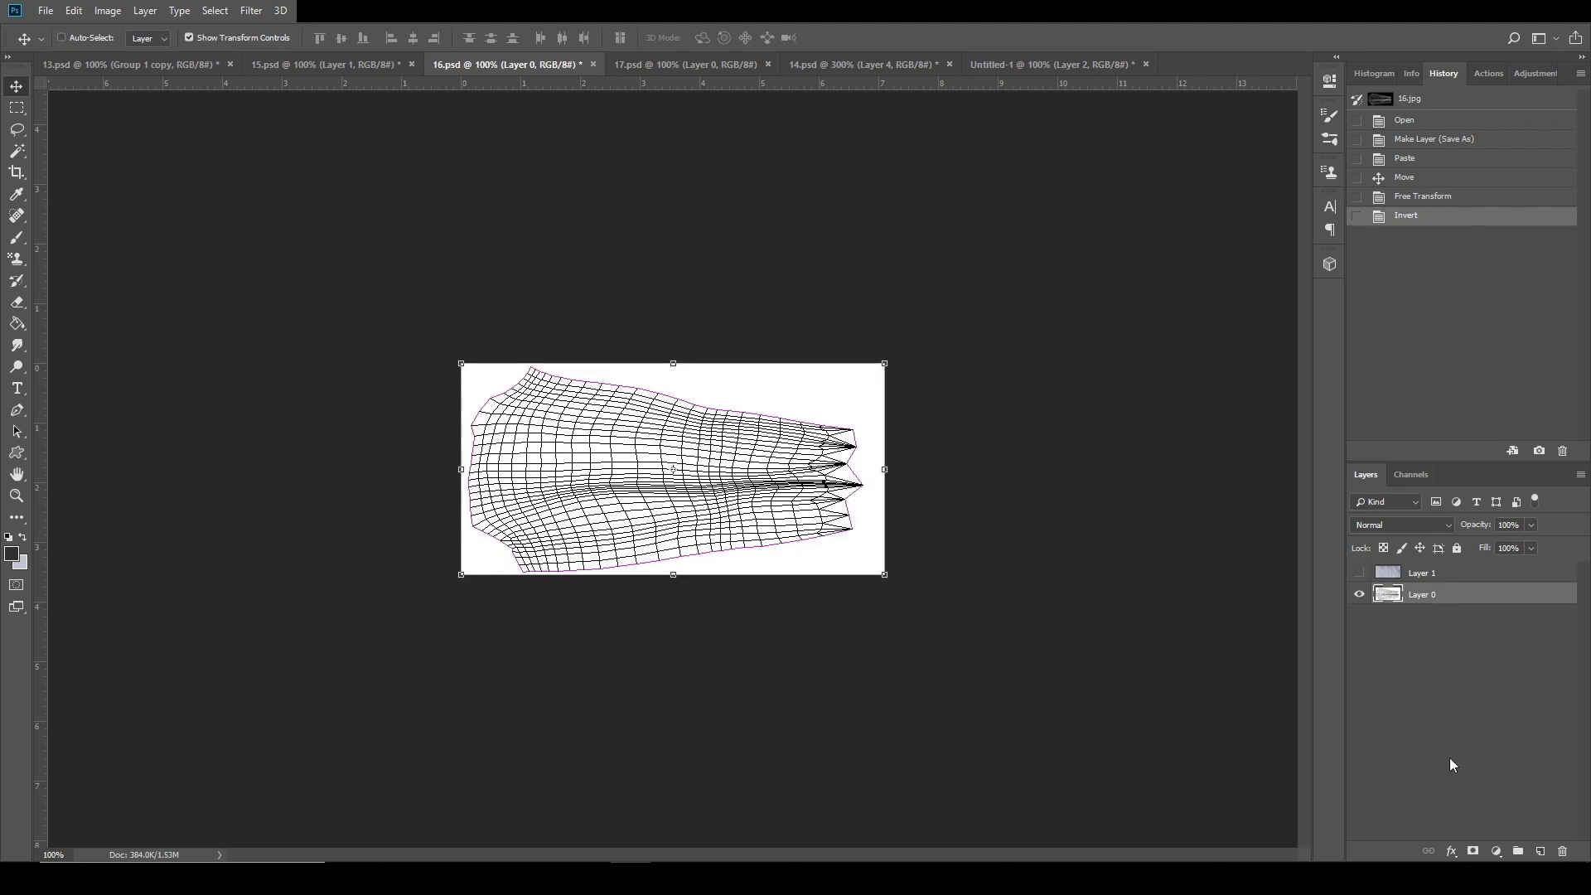
Add a new layer and place it beneath the wireframe on Layer 0.
{"action": "left_click", "coordinate": [1539, 852]}
{"action": "left_click_drag", "start_coordinate": [1453, 591], "coordinate": [1454, 630]}
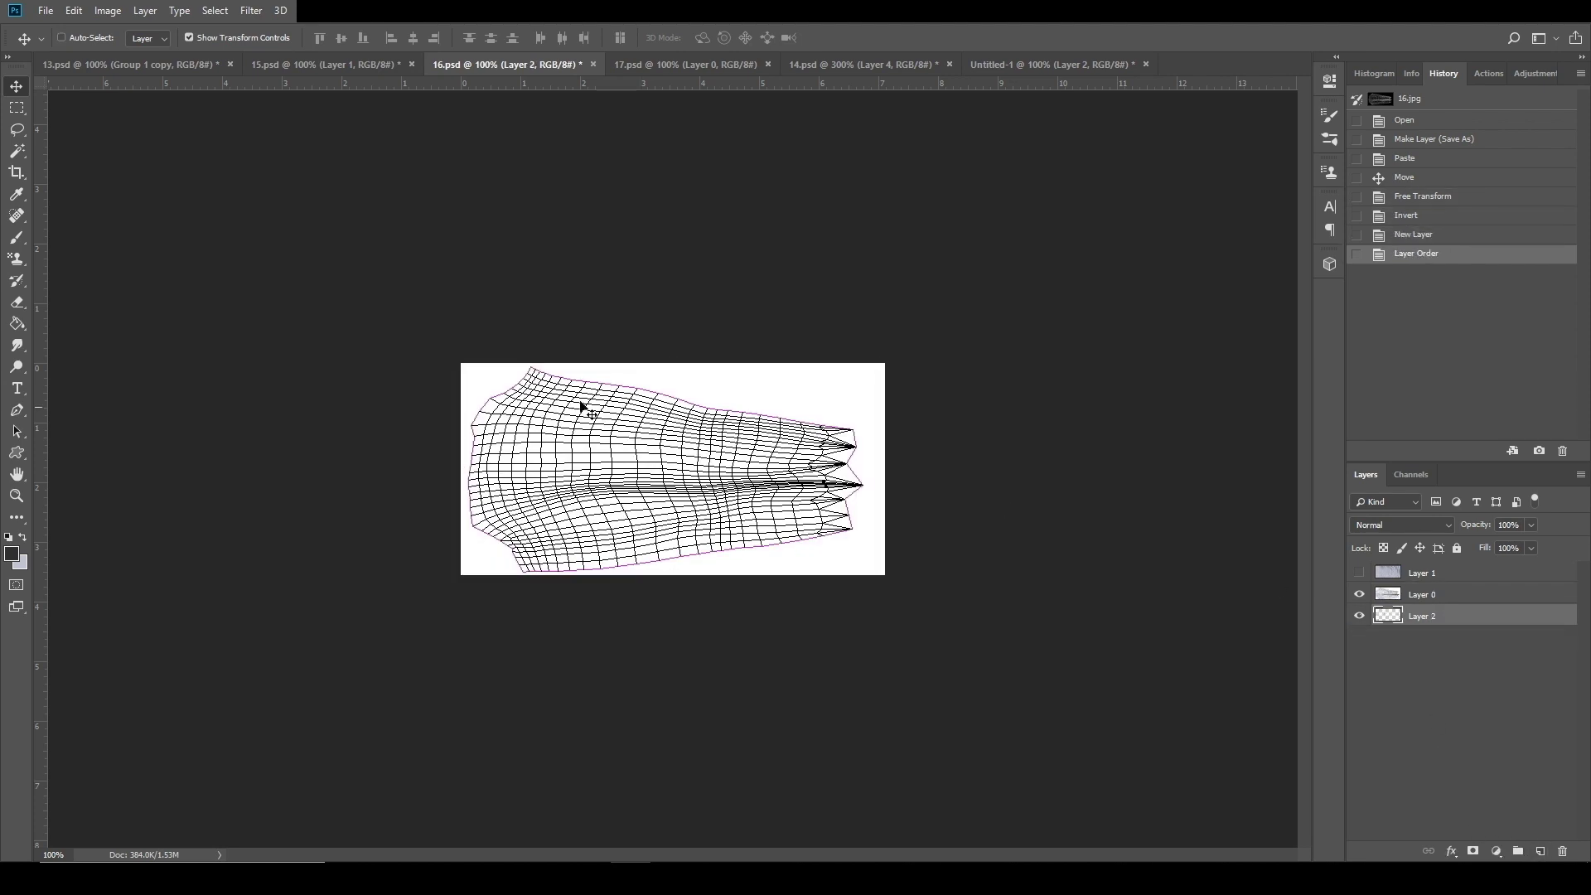
Fill Layer 2 with black and make the wireframe on Layer 0 active.
{"action": "key", "text": "g"}
{"action": "left_click", "coordinate": [835, 504]}
{"action": "key", "text": "alt+]"}
Select the white area around the sleeve wireframe with the Magic Wand and refine it in Select and Mask with 5 px radius and -100% shift edge.
{"action": "key", "text": "w"}
{"action": "left_click", "coordinate": [835, 504]}
{"action": "right_click", "coordinate": [836, 505]}
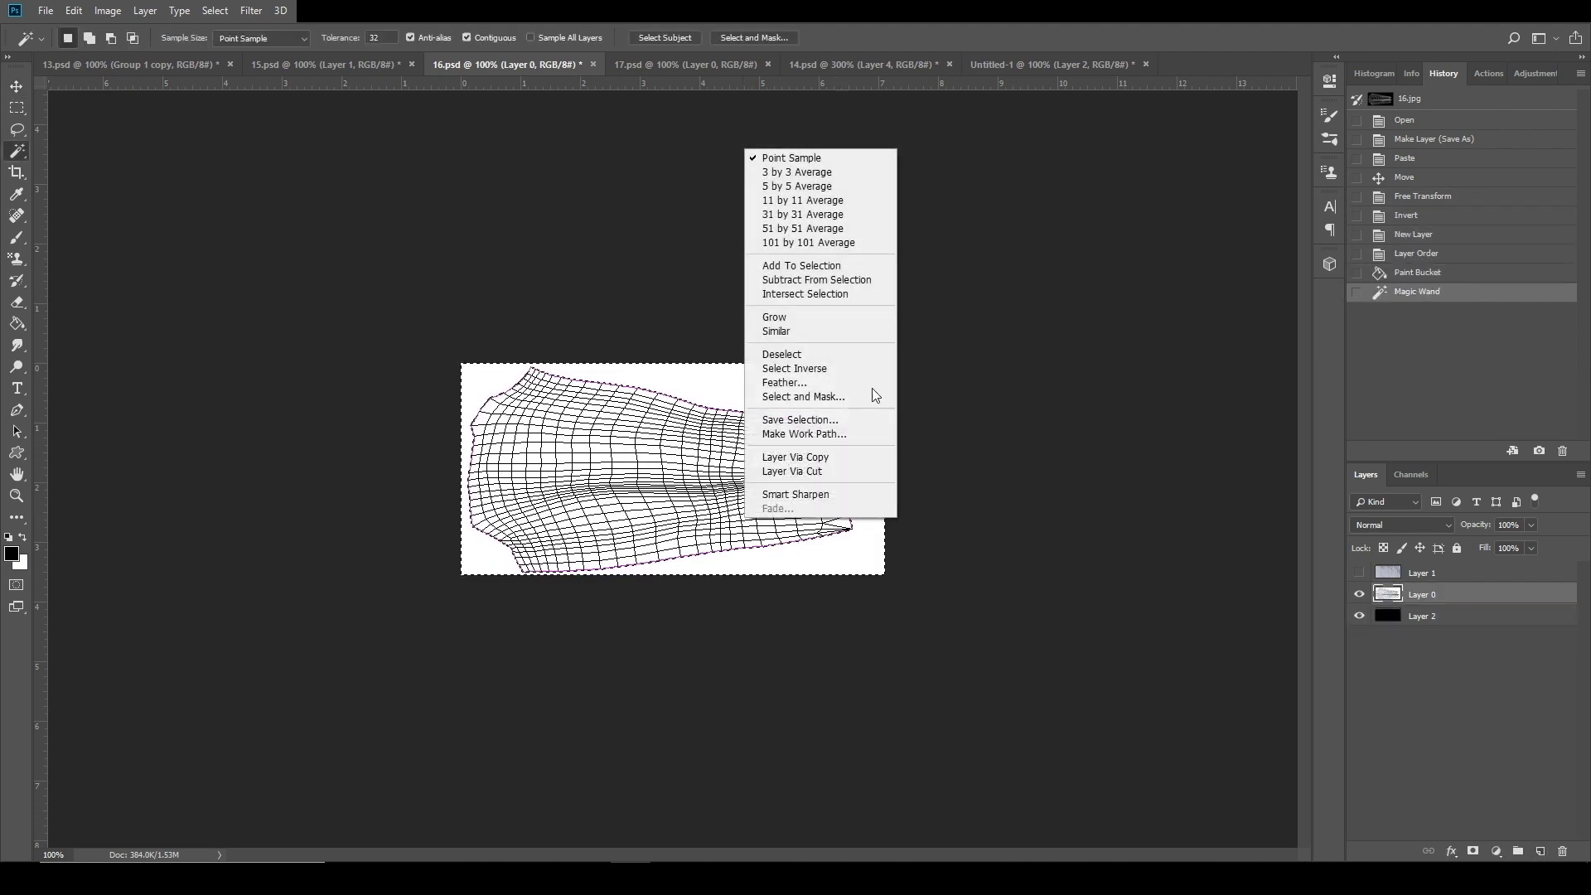
{"action": "left_click", "coordinate": [826, 369]}
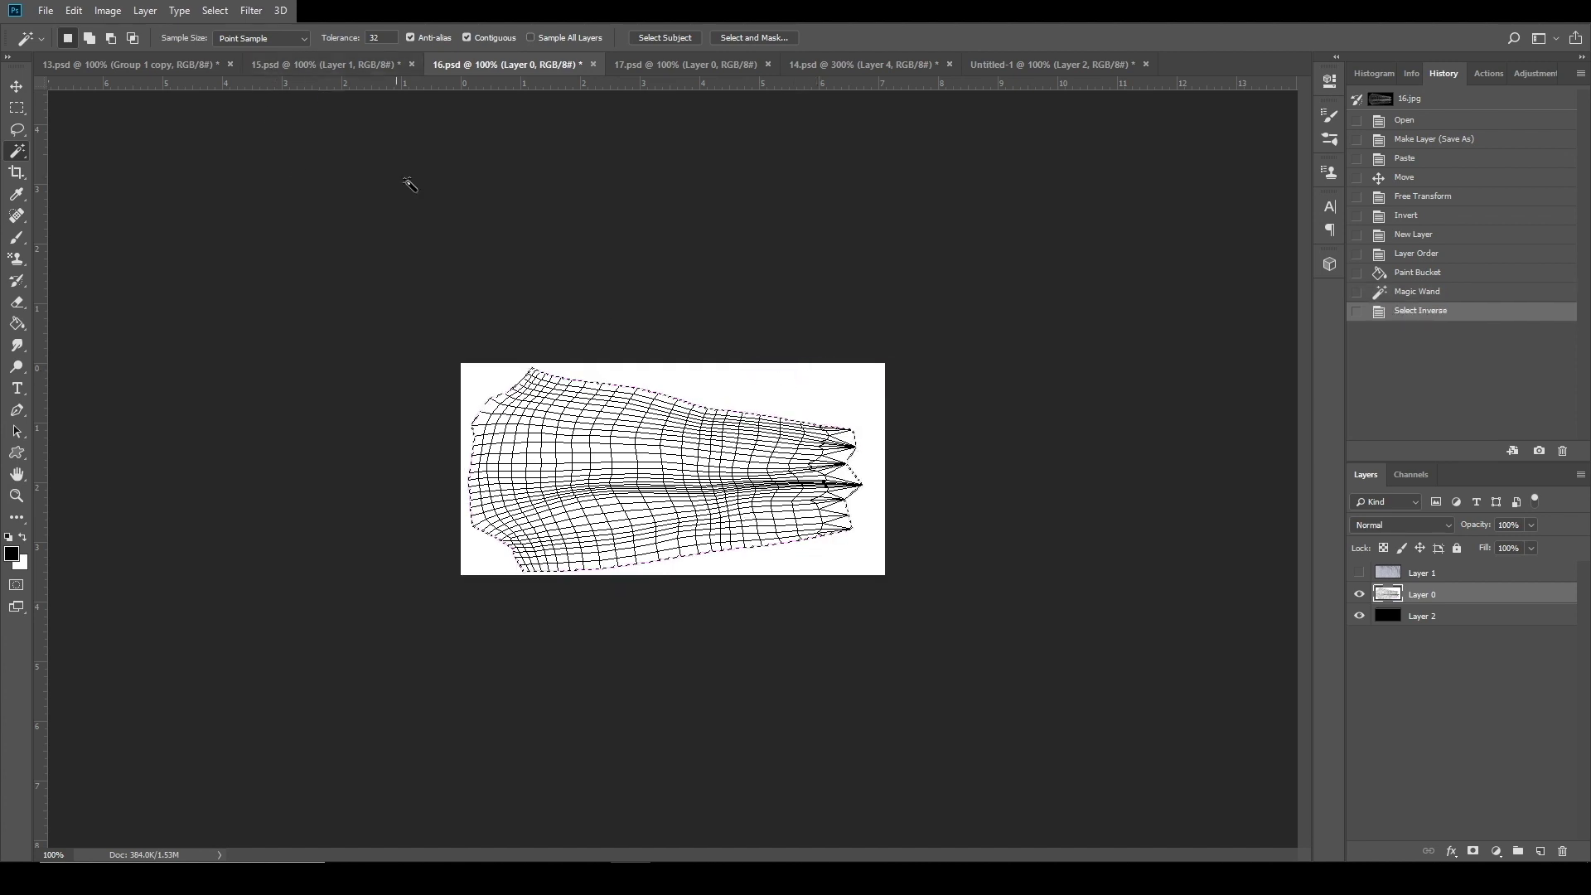
{"action": "left_click", "coordinate": [1471, 290]}
{"action": "left_click", "coordinate": [210, 11]}
{"action": "left_click", "coordinate": [282, 229]}
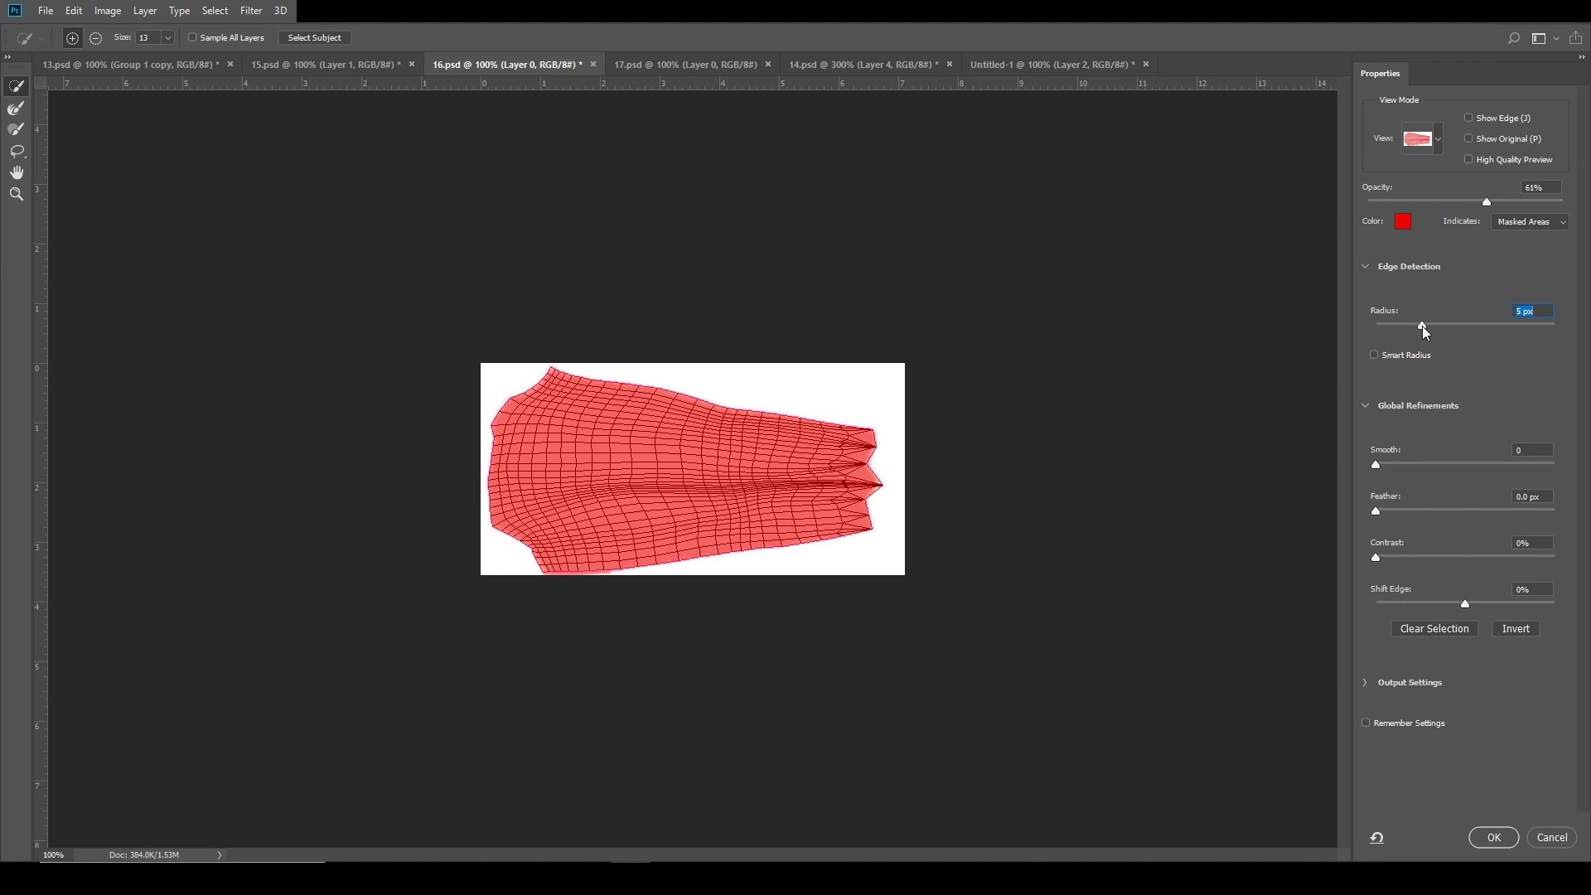
{"action": "left_click_drag", "start_coordinate": [1463, 606], "coordinate": [1311, 623]}
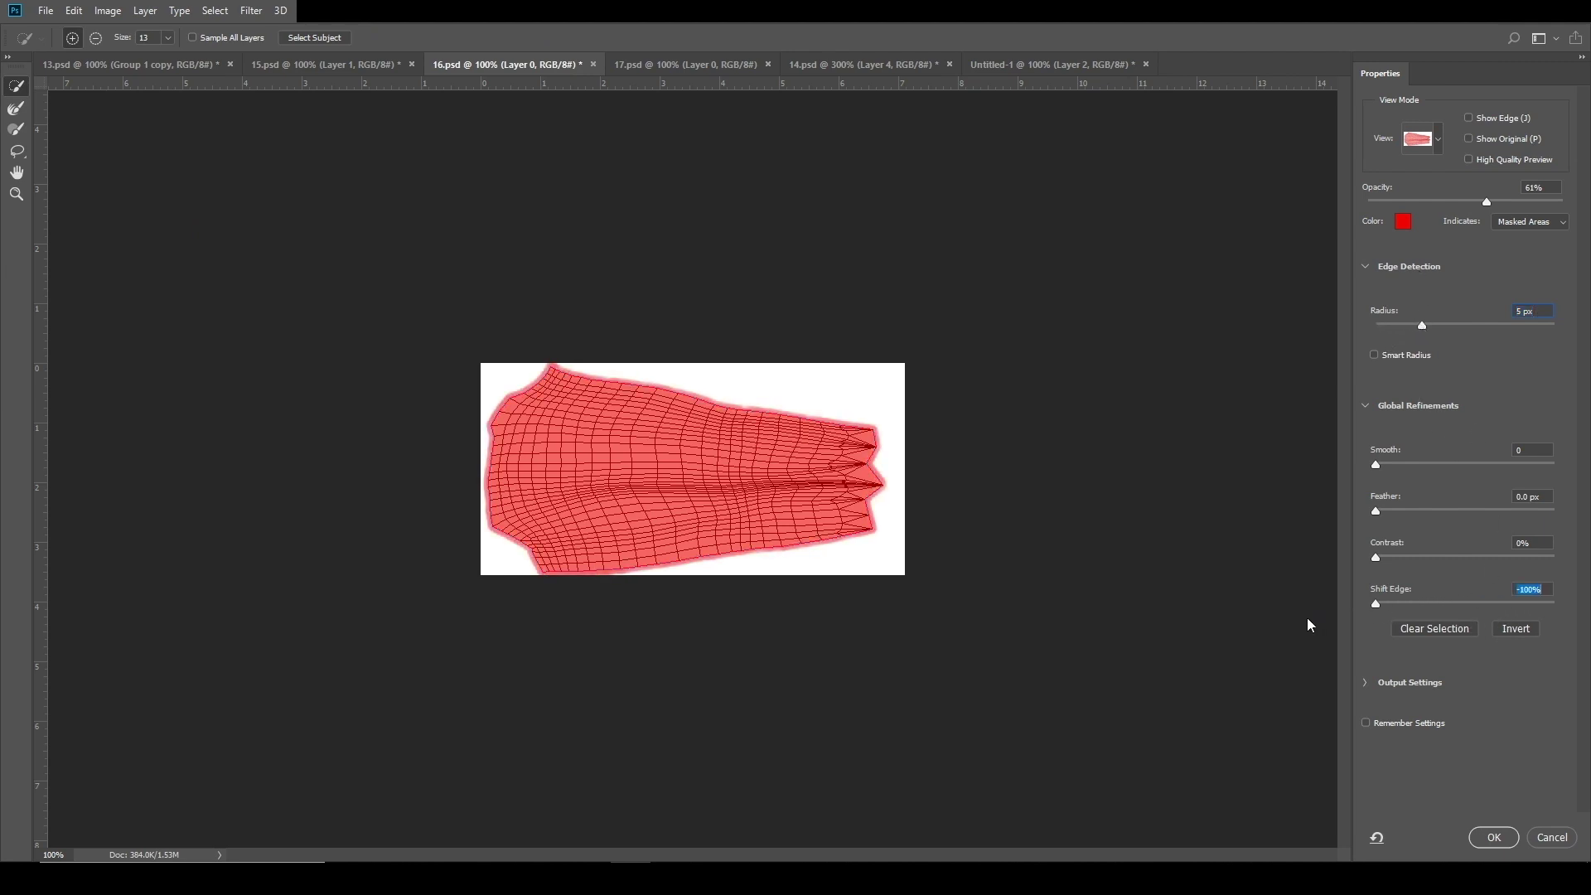
{"action": "left_click", "coordinate": [1512, 834]}
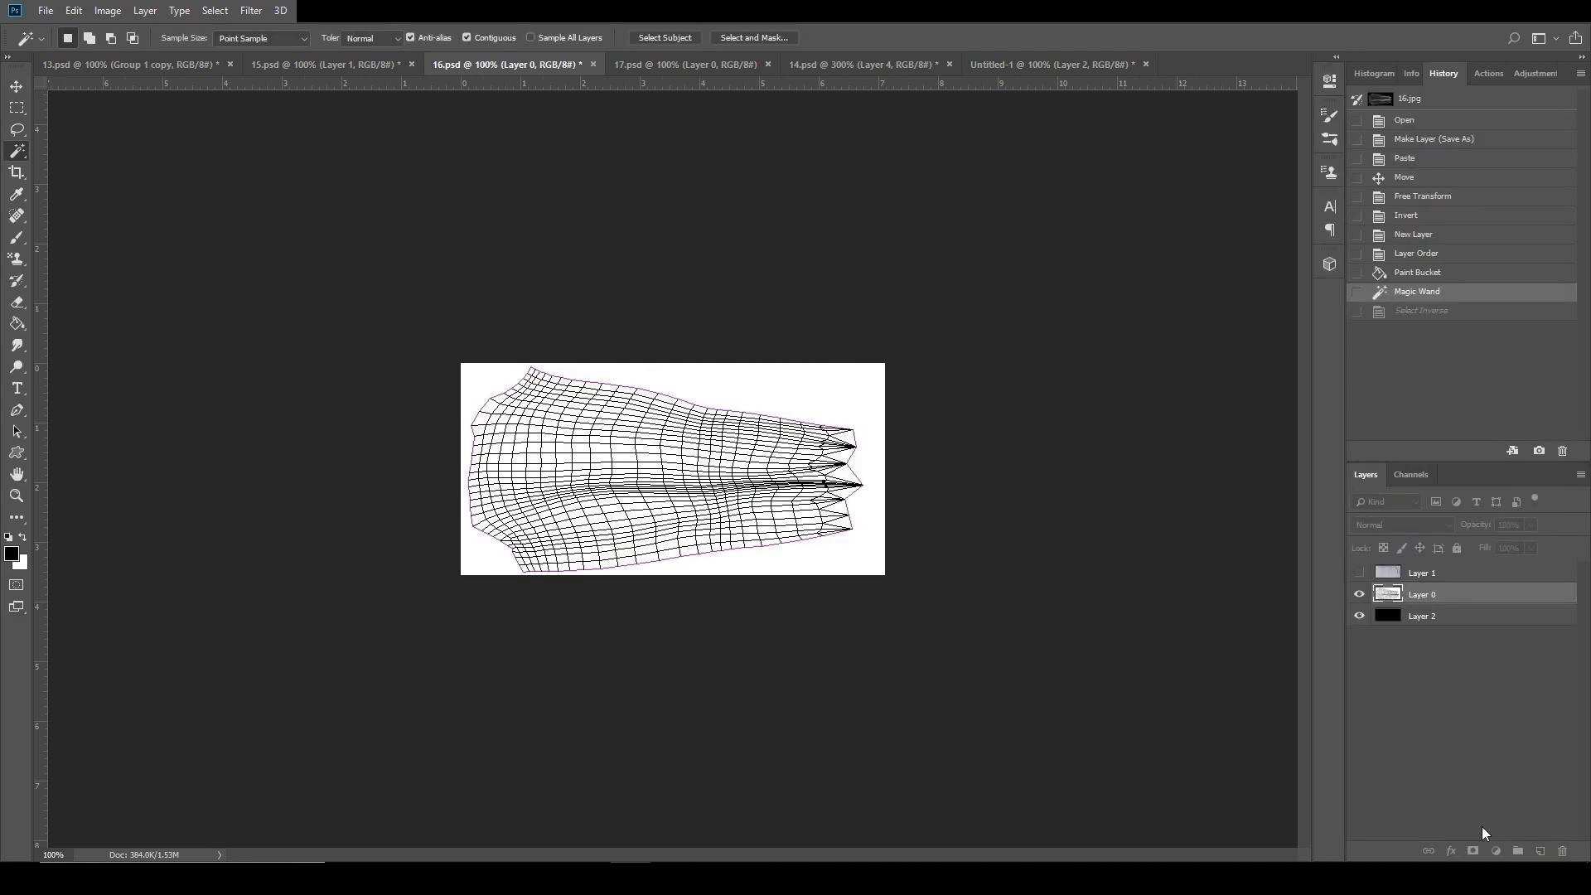
Invert the selection, fill the sleeve shape with dusty pink on a new layer beneath Layer 0, and deselect.
{"action": "right_click", "coordinate": [793, 511]}
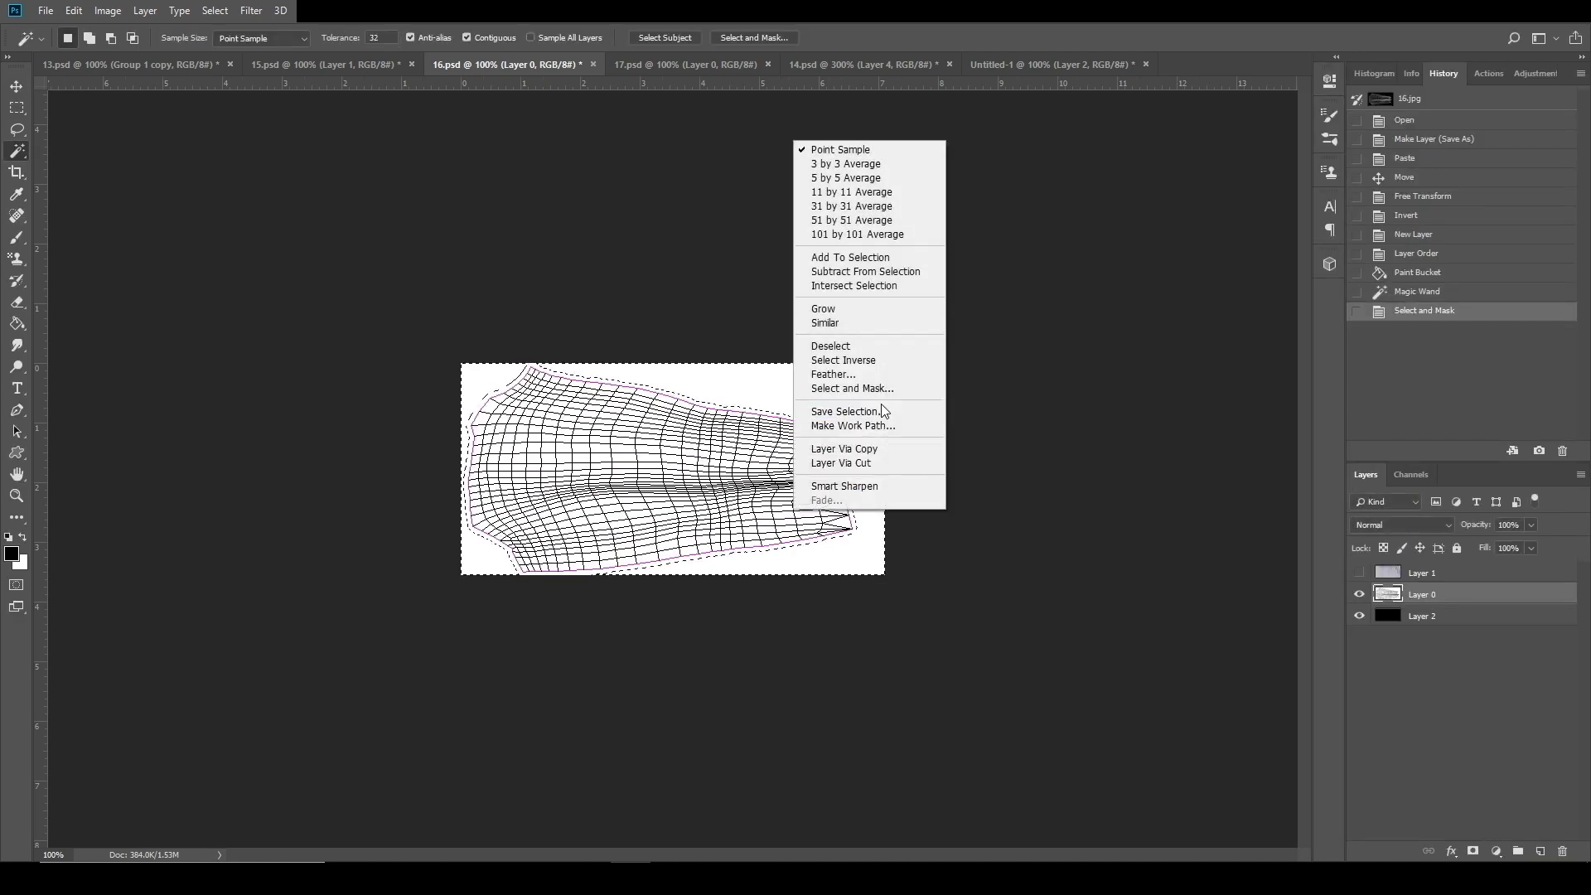
{"action": "left_click", "coordinate": [868, 361]}
{"action": "left_click", "coordinate": [1540, 851], "text": "ctrl"}
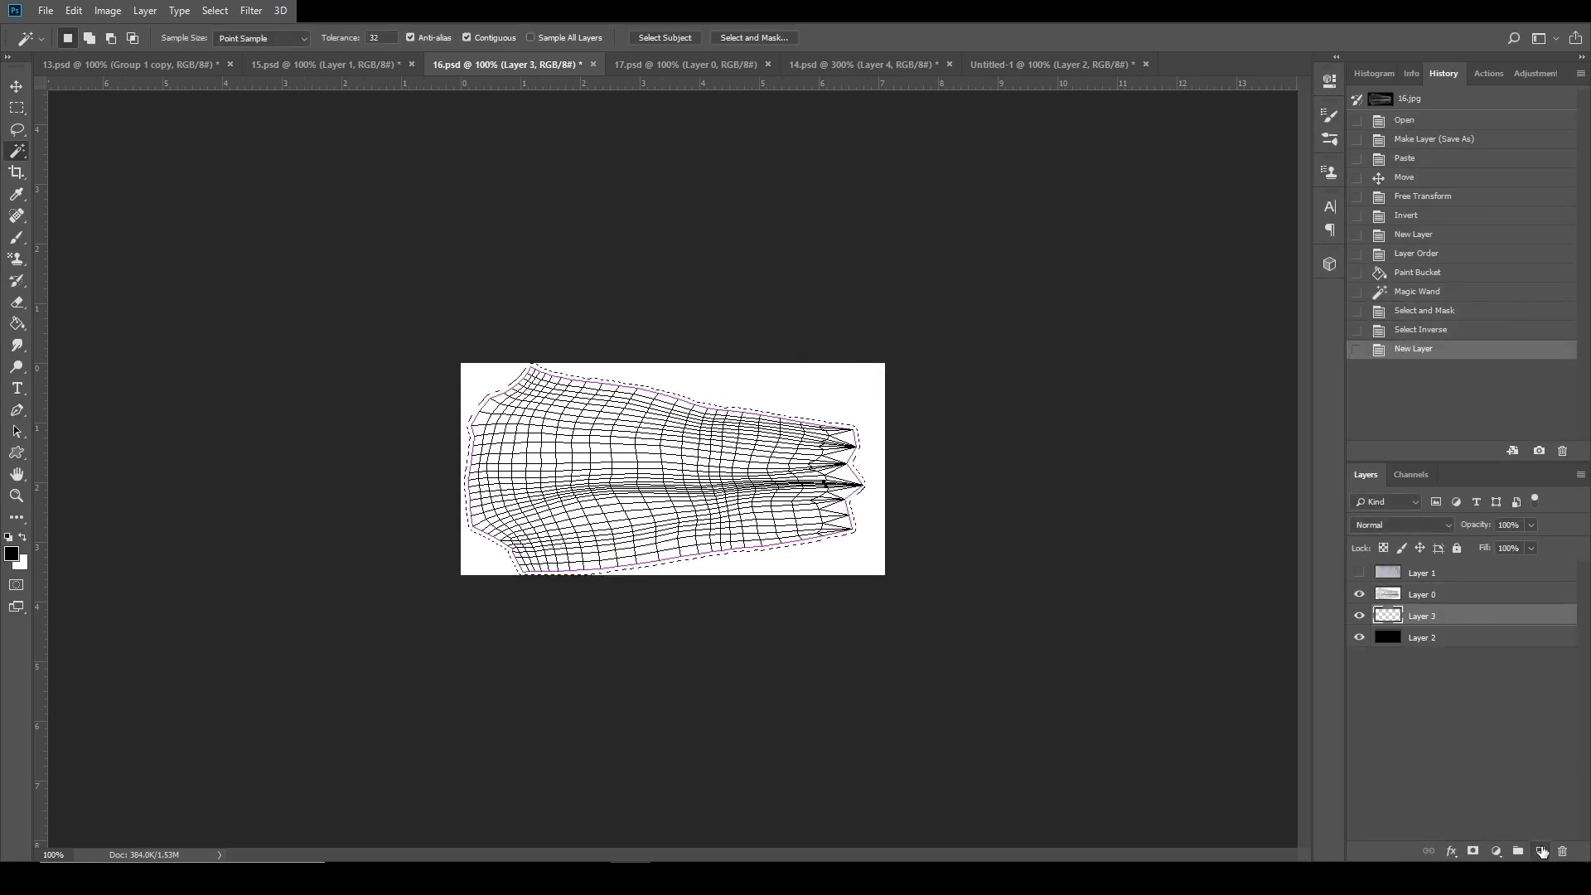
{"action": "left_click", "coordinate": [17, 323]}
{"action": "left_click", "coordinate": [12, 553]}
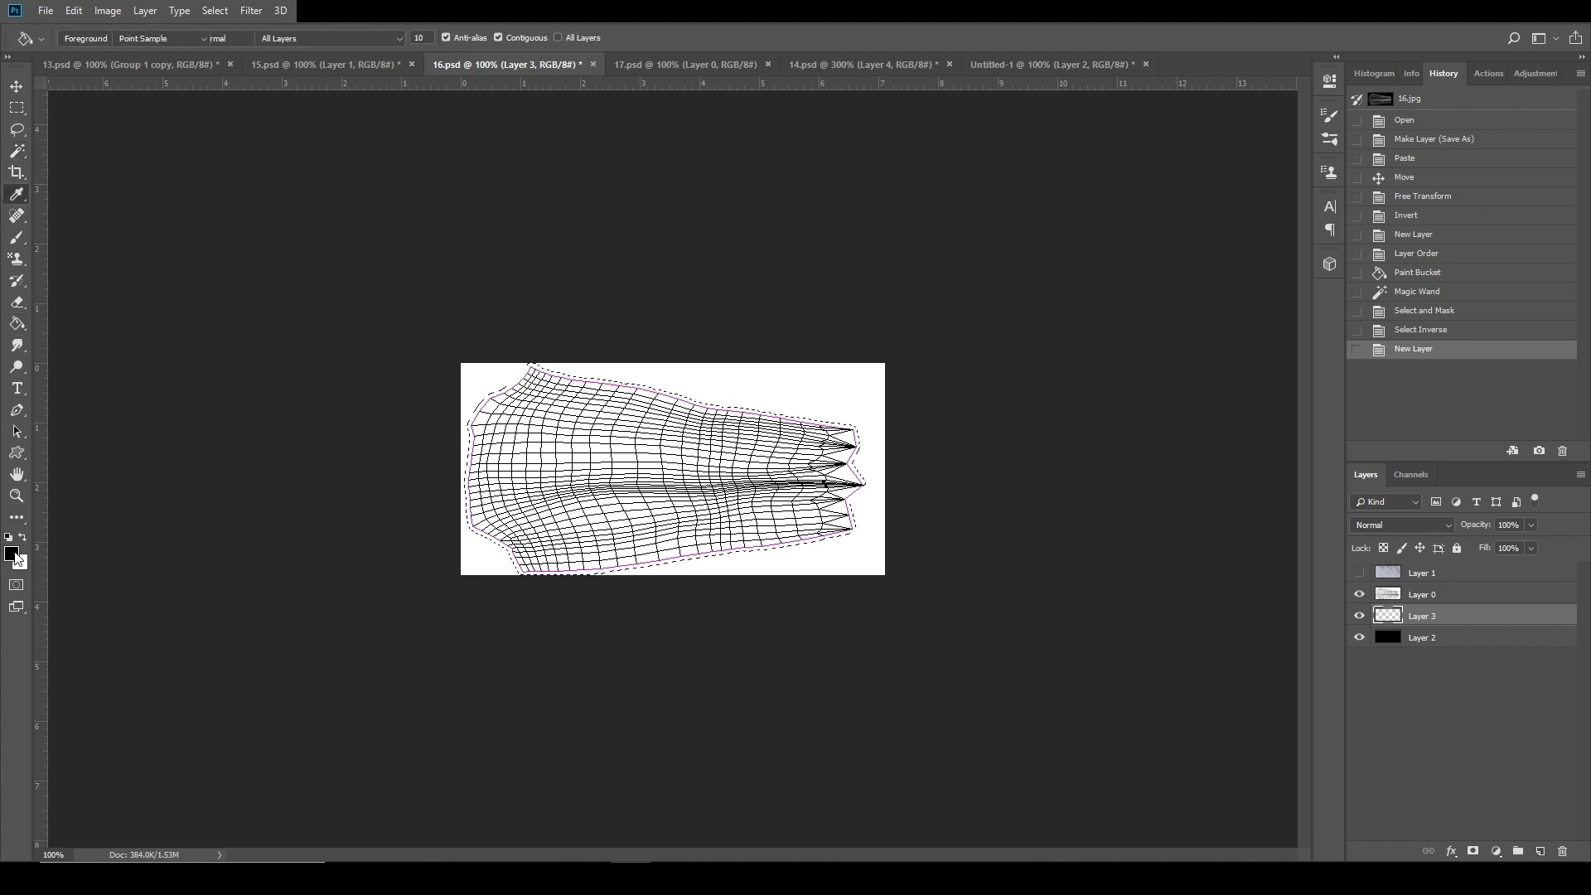
{"action": "left_click", "coordinate": [810, 241]}
{"action": "left_click", "coordinate": [1162, 186]}
{"action": "left_click", "coordinate": [771, 495]}
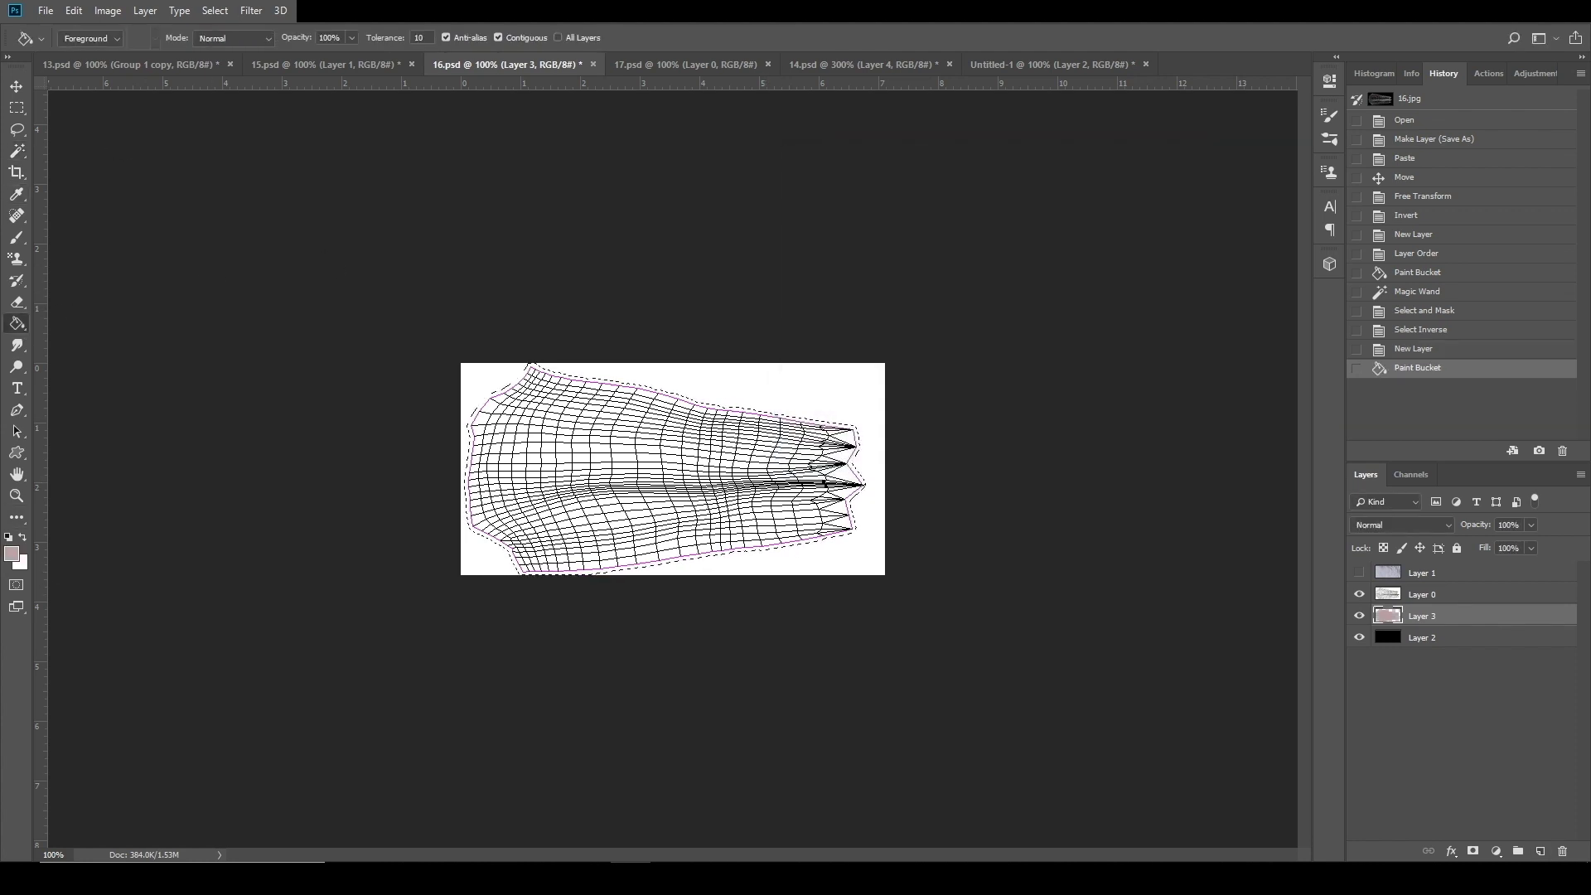
{"action": "left_click", "coordinate": [16, 151]}
{"action": "right_click", "coordinate": [758, 461]}
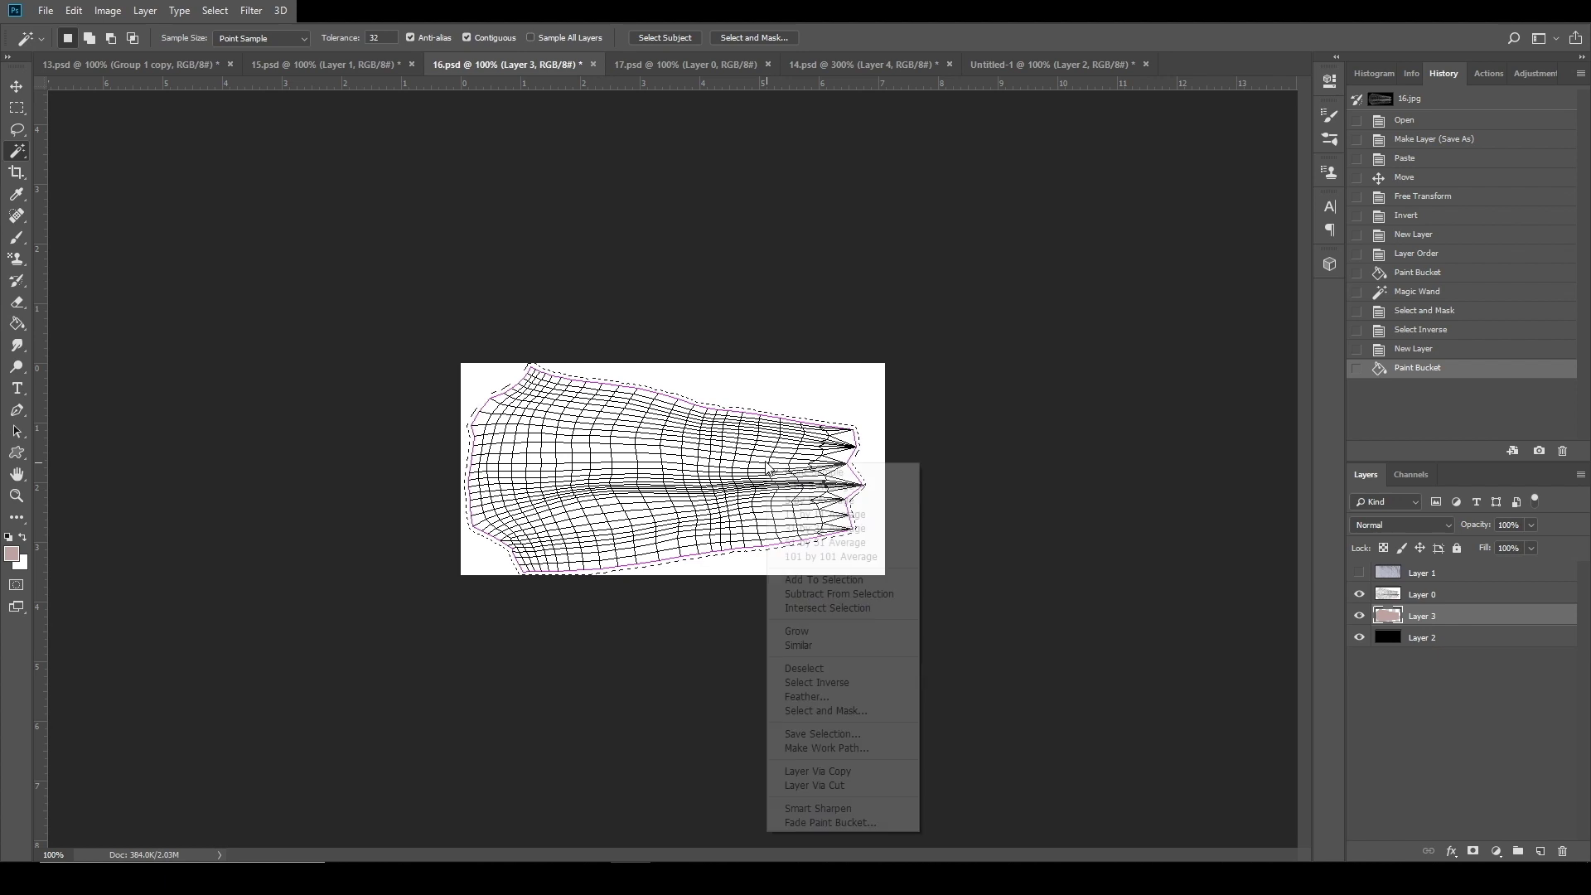
{"action": "left_click", "coordinate": [852, 667]}
Change Layer 0's blending mode so its white drops out, place fabric Layer 1 beneath it, and hide Layer 0.
{"action": "left_click", "coordinate": [1404, 600]}
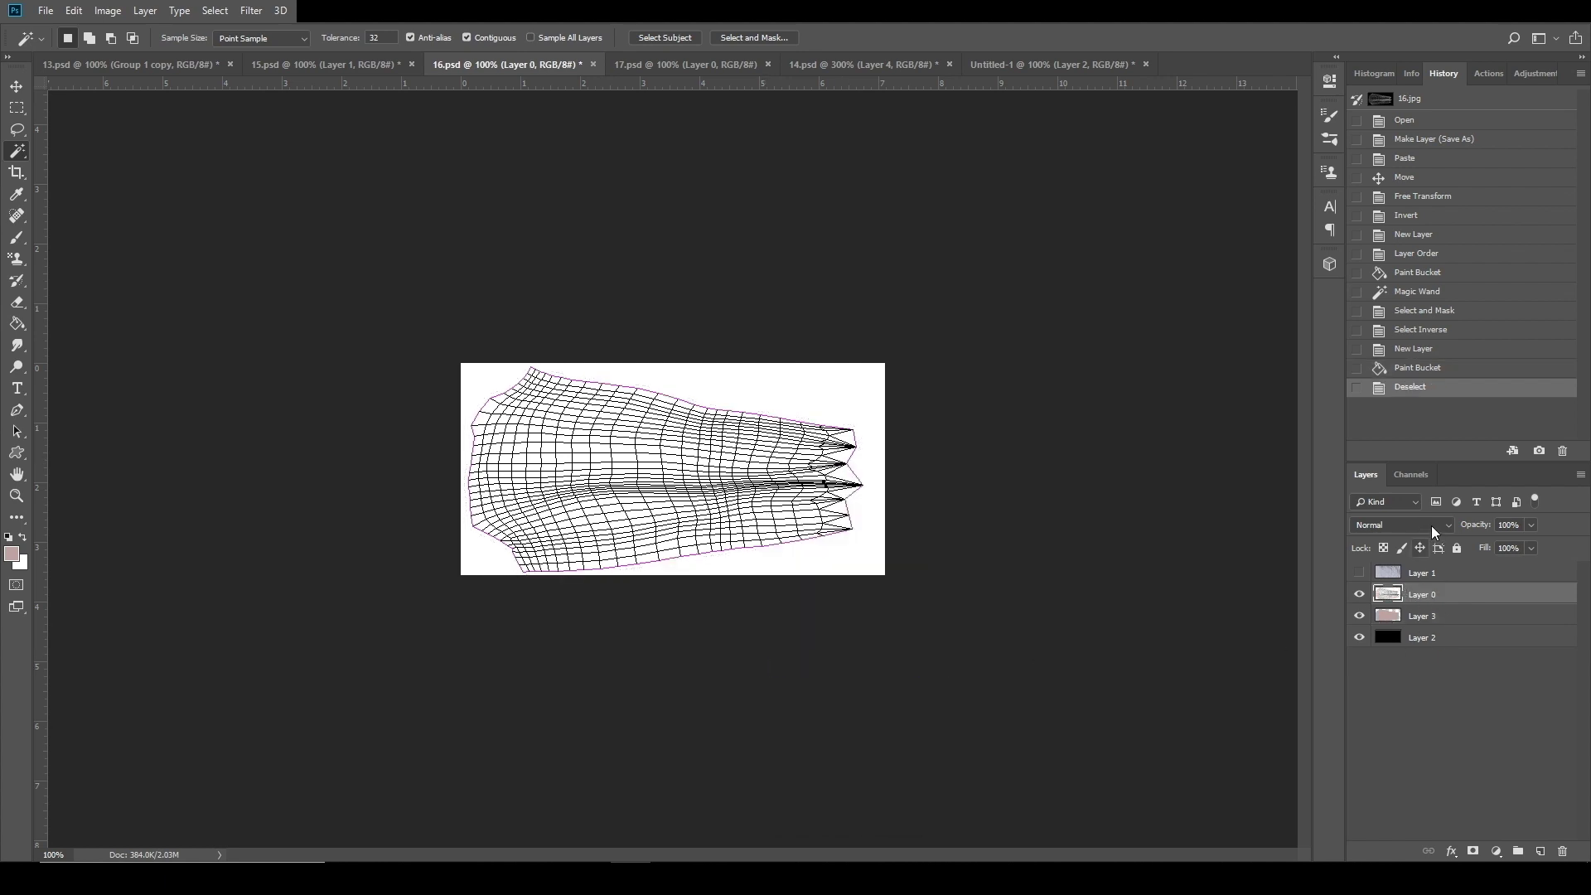
{"action": "left_click", "coordinate": [1428, 524]}
{"action": "left_click", "coordinate": [1379, 175]}
{"action": "left_click_drag", "start_coordinate": [1440, 580], "coordinate": [1442, 613]}
{"action": "left_click", "coordinate": [1360, 573]}
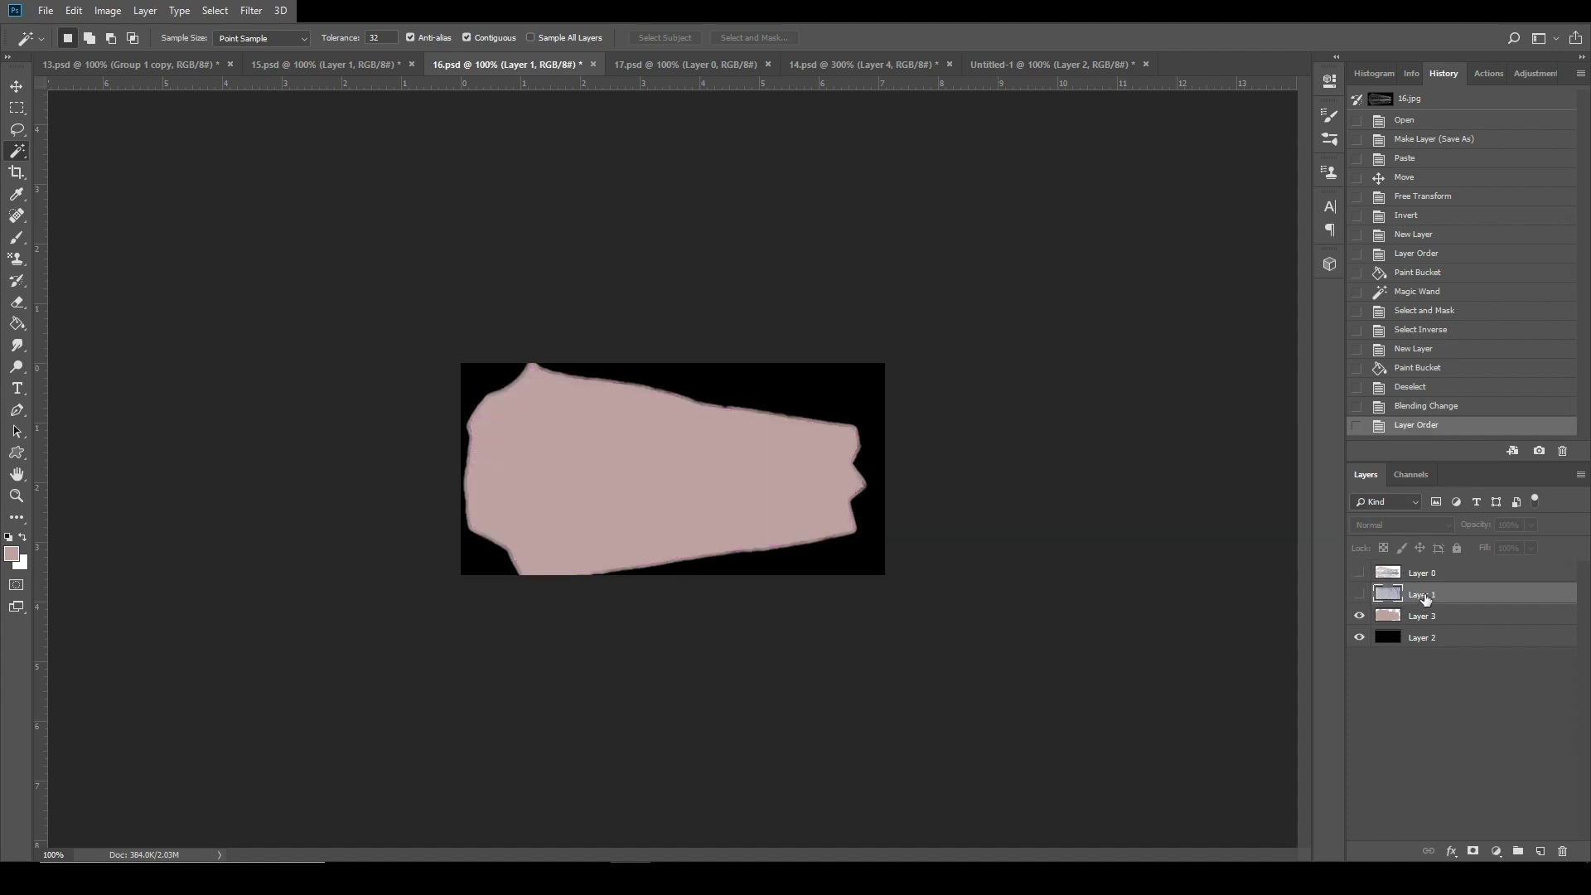
Clip the fabric on Layer 1 to the pink sleeve shape on Layer 3 and show it.
{"action": "key", "text": "alt+space"}
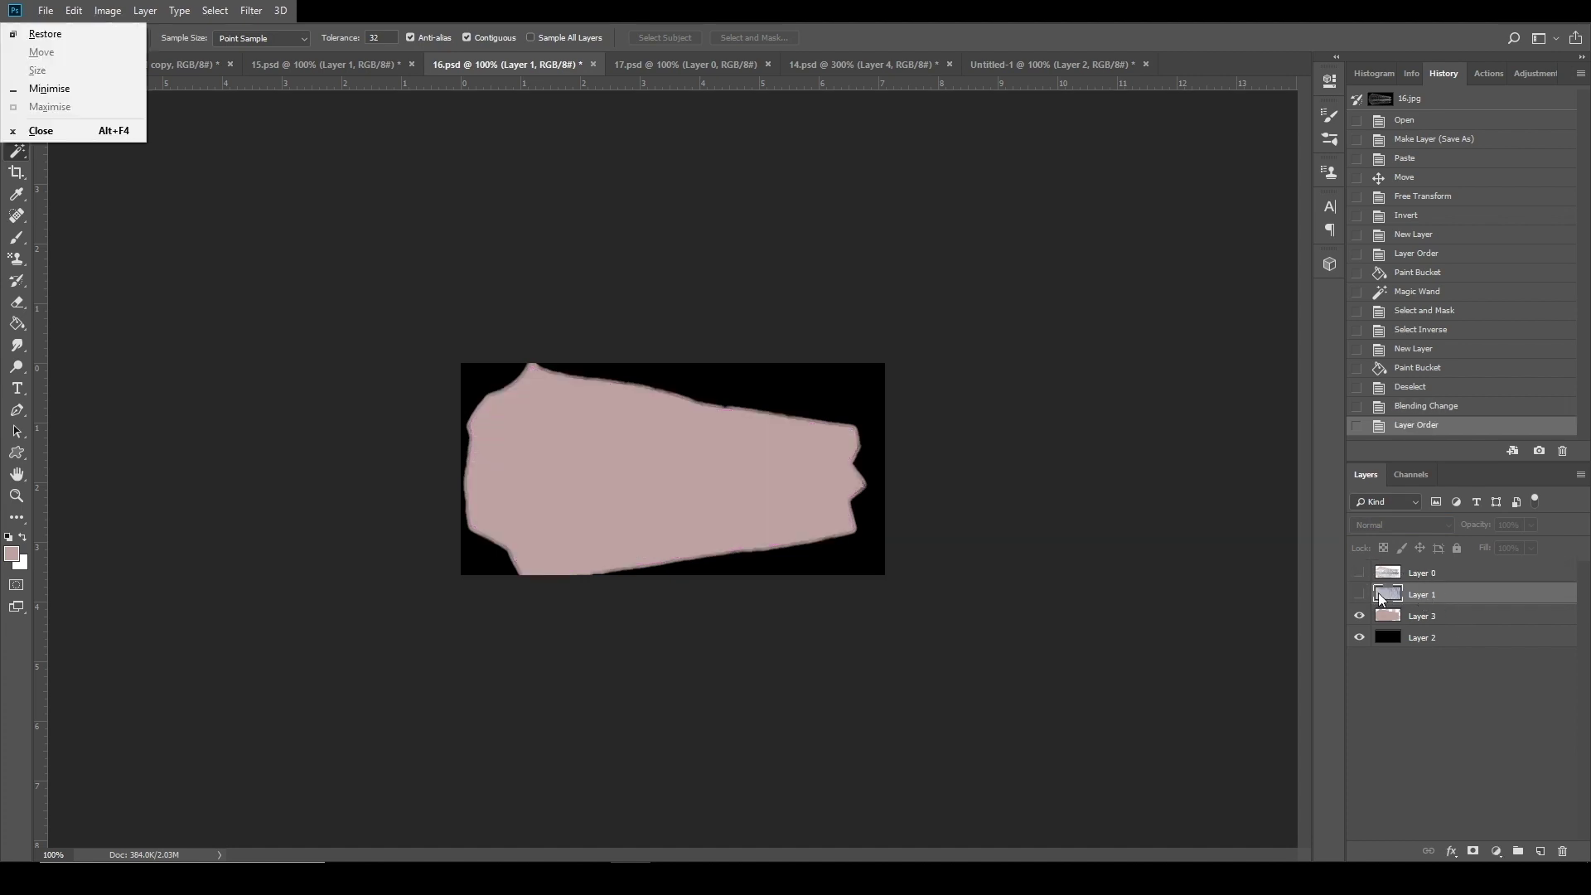
{"action": "key", "text": "Escape"}
{"action": "left_click", "coordinate": [1421, 603], "text": "alt"}
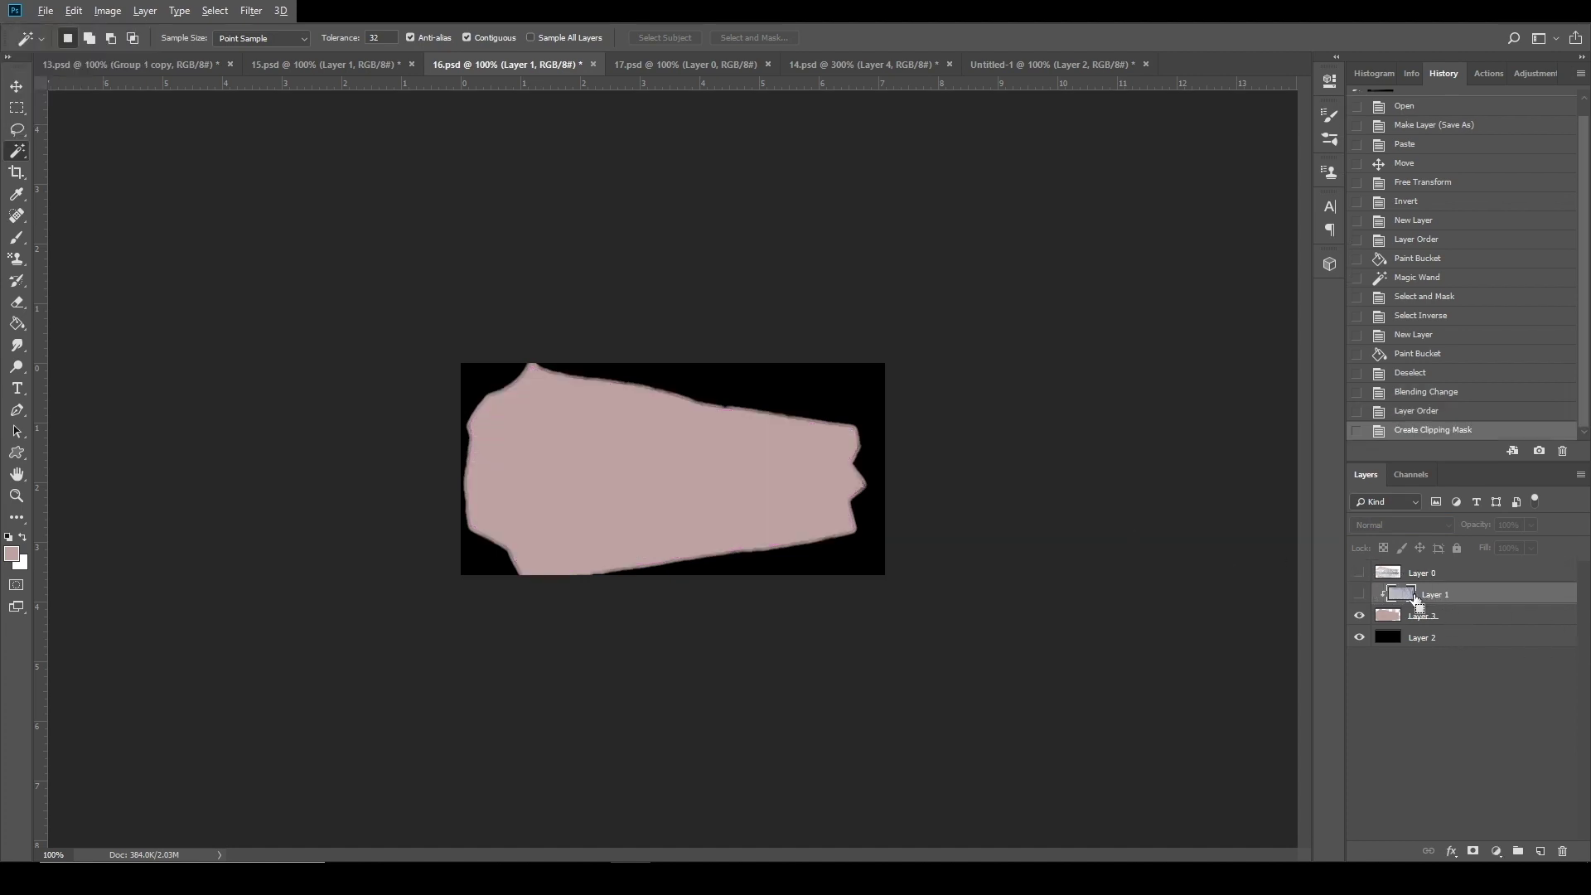
{"action": "left_click", "coordinate": [1358, 594]}
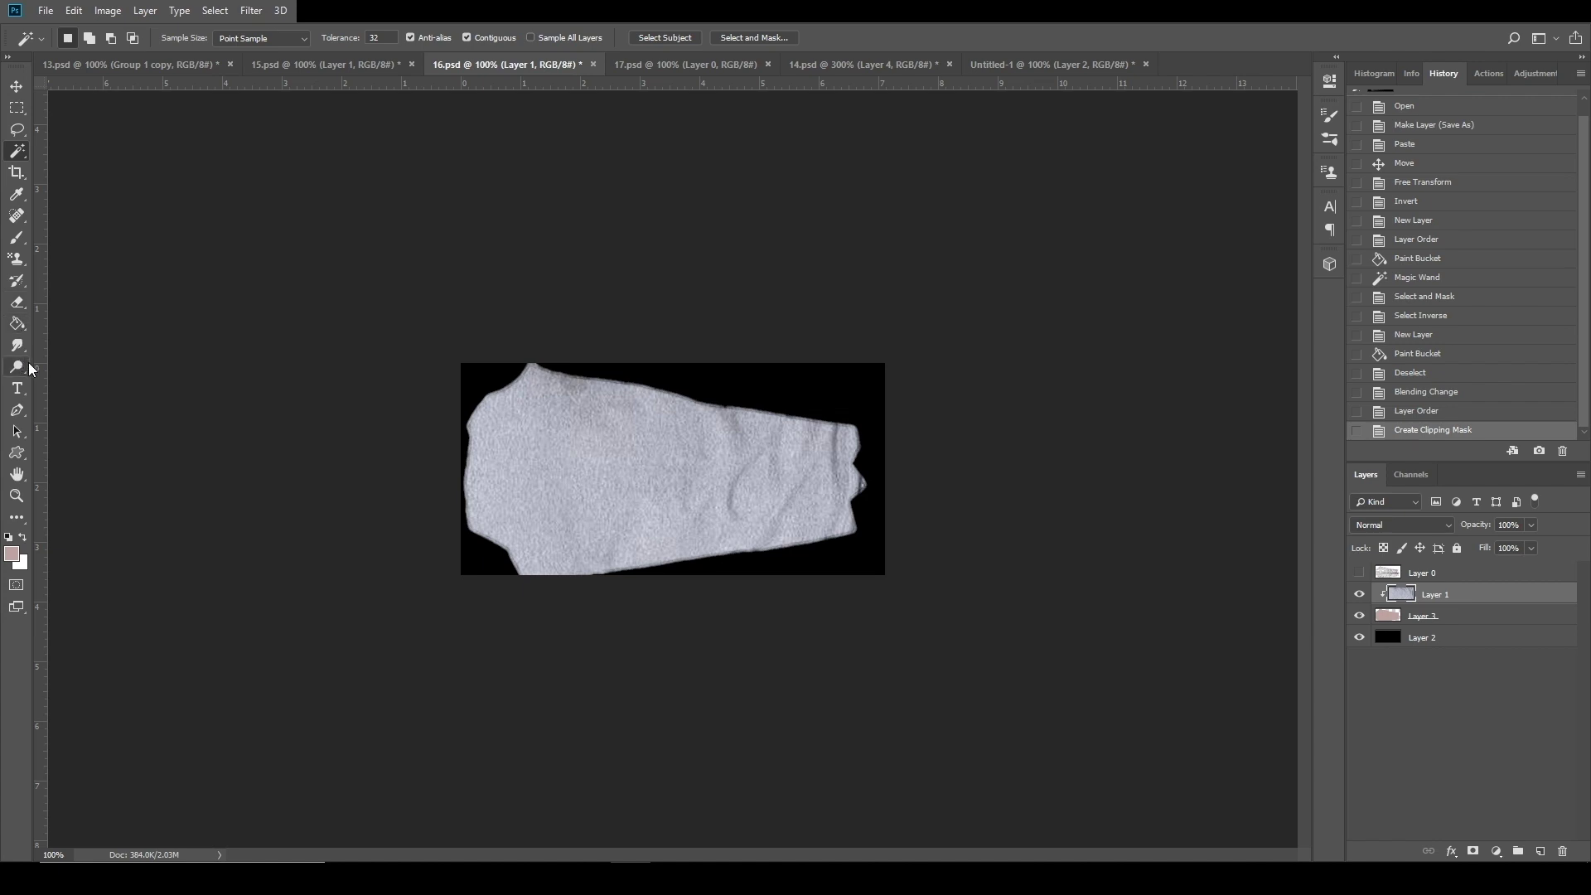
Scale the fabric on Layer 1 to about 91% so its folds sit at the cuff, and check it against the wireframe.
{"action": "left_click", "coordinate": [18, 87]}
{"action": "left_click_drag", "start_coordinate": [918, 295], "coordinate": [866, 327]}
{"action": "left_click_drag", "start_coordinate": [824, 381], "coordinate": [834, 380]}
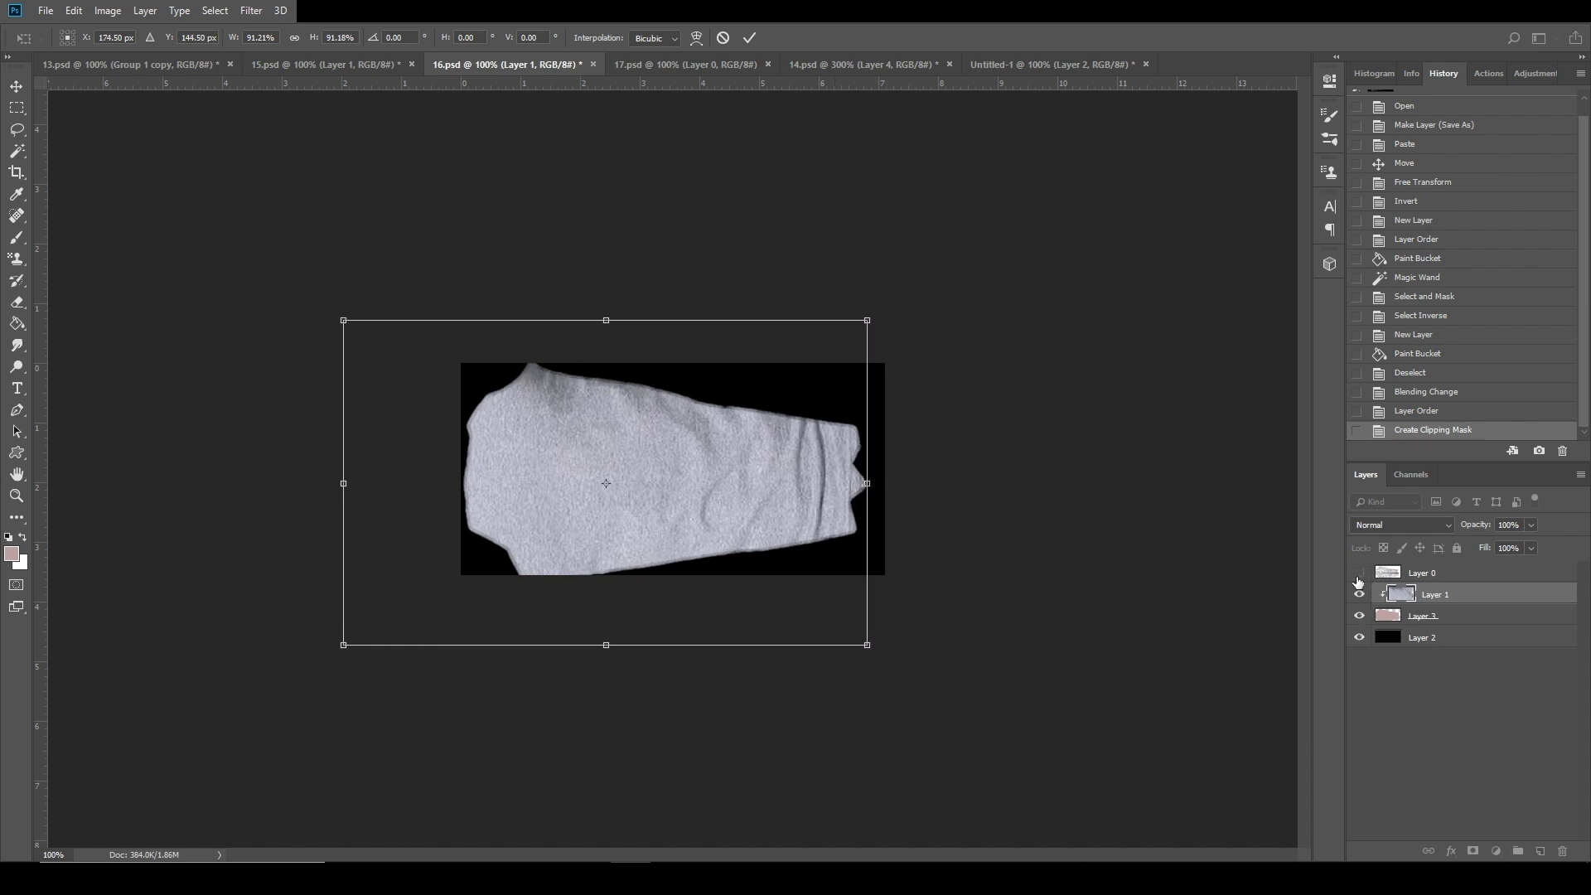
{"action": "left_click", "coordinate": [751, 38]}
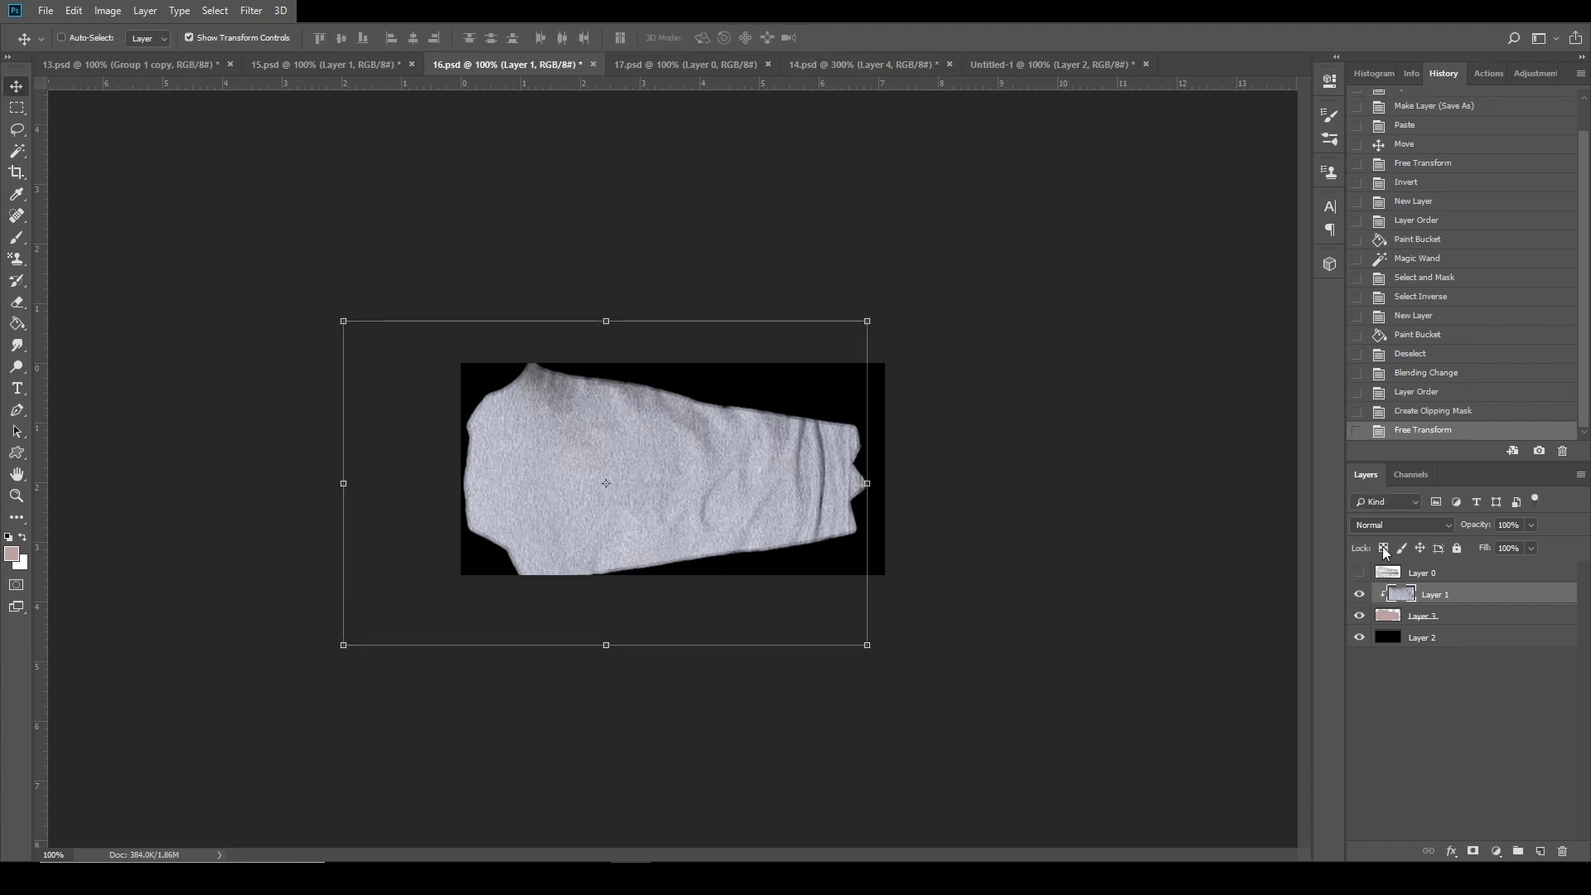
{"action": "left_click", "coordinate": [1360, 572]}
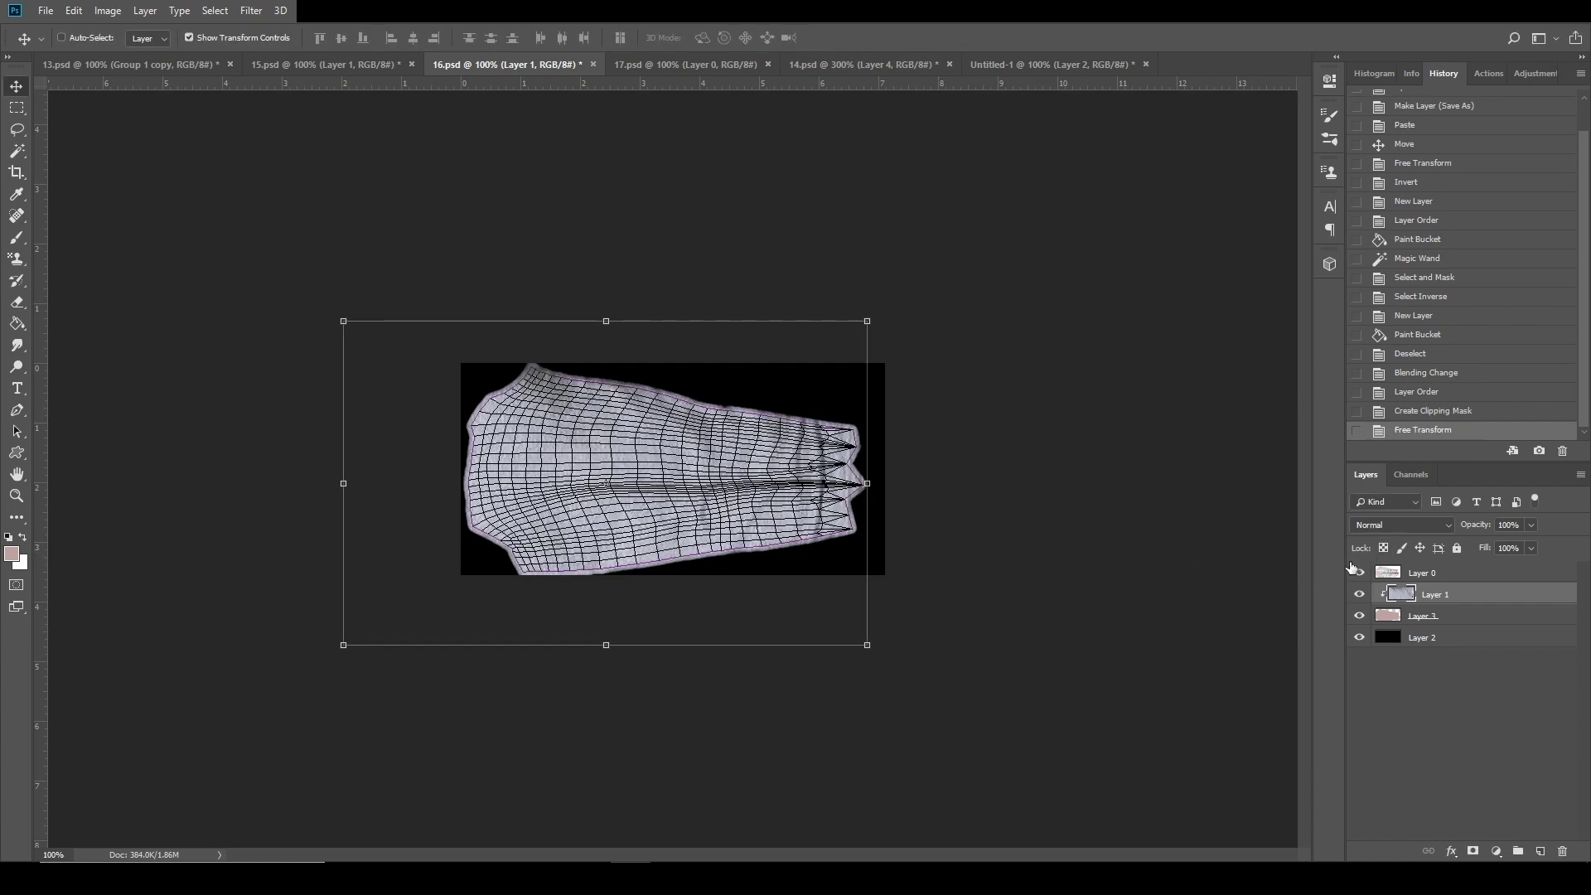
{"action": "left_click", "coordinate": [1359, 573]}
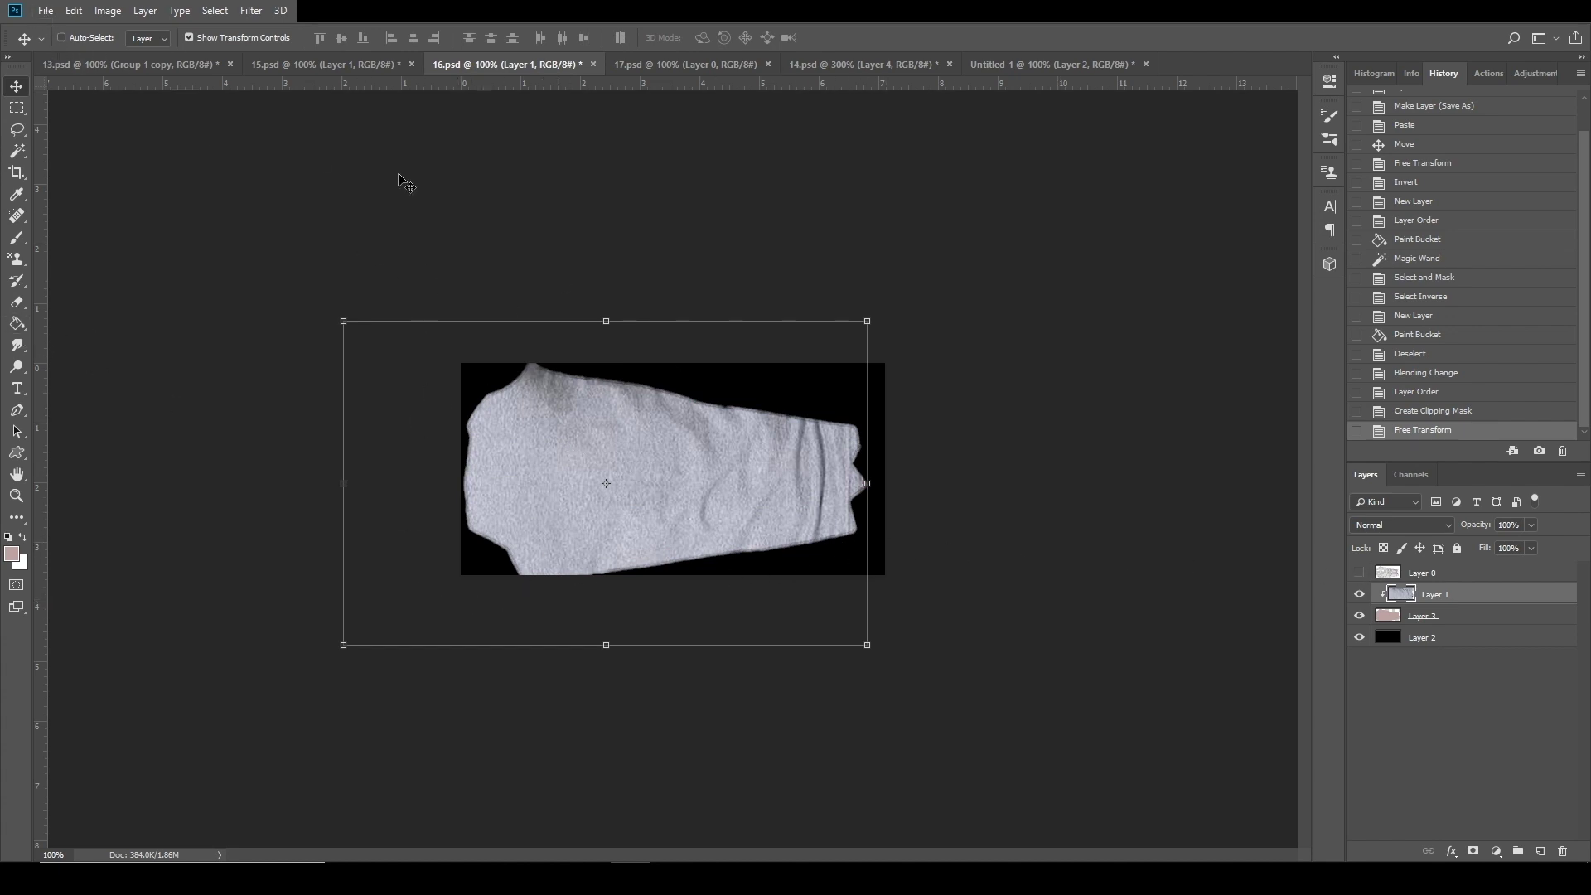
Save the sleeve texture as the JPEG file 16.jpg in the Textures folder at maximum quality 12.
{"action": "left_click", "coordinate": [47, 10]}
{"action": "left_click", "coordinate": [116, 196]}
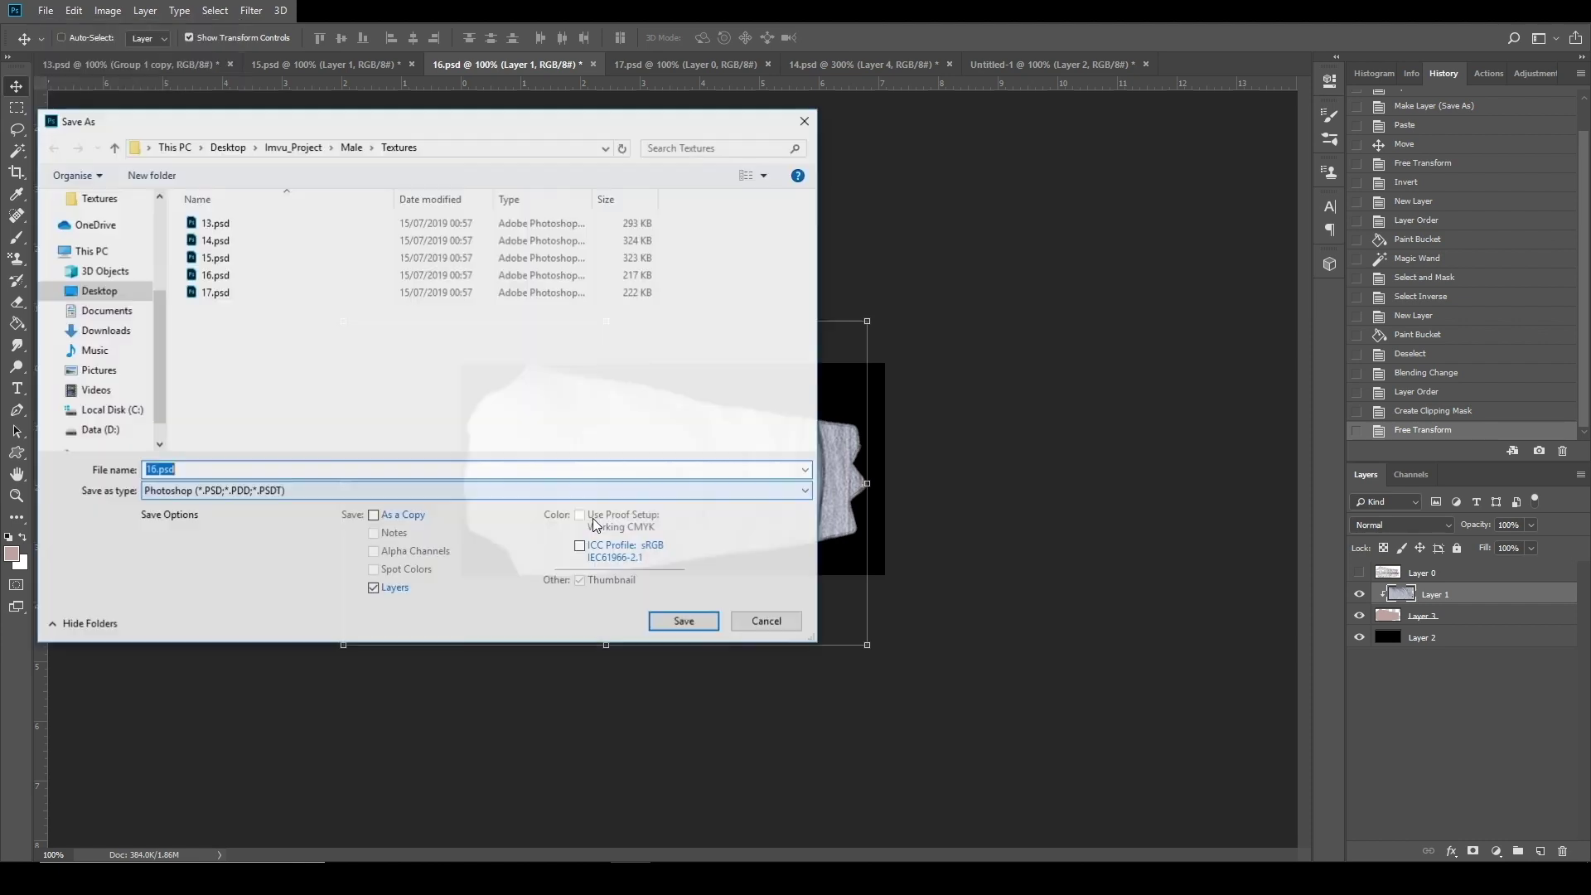
{"action": "left_click", "coordinate": [222, 490]}
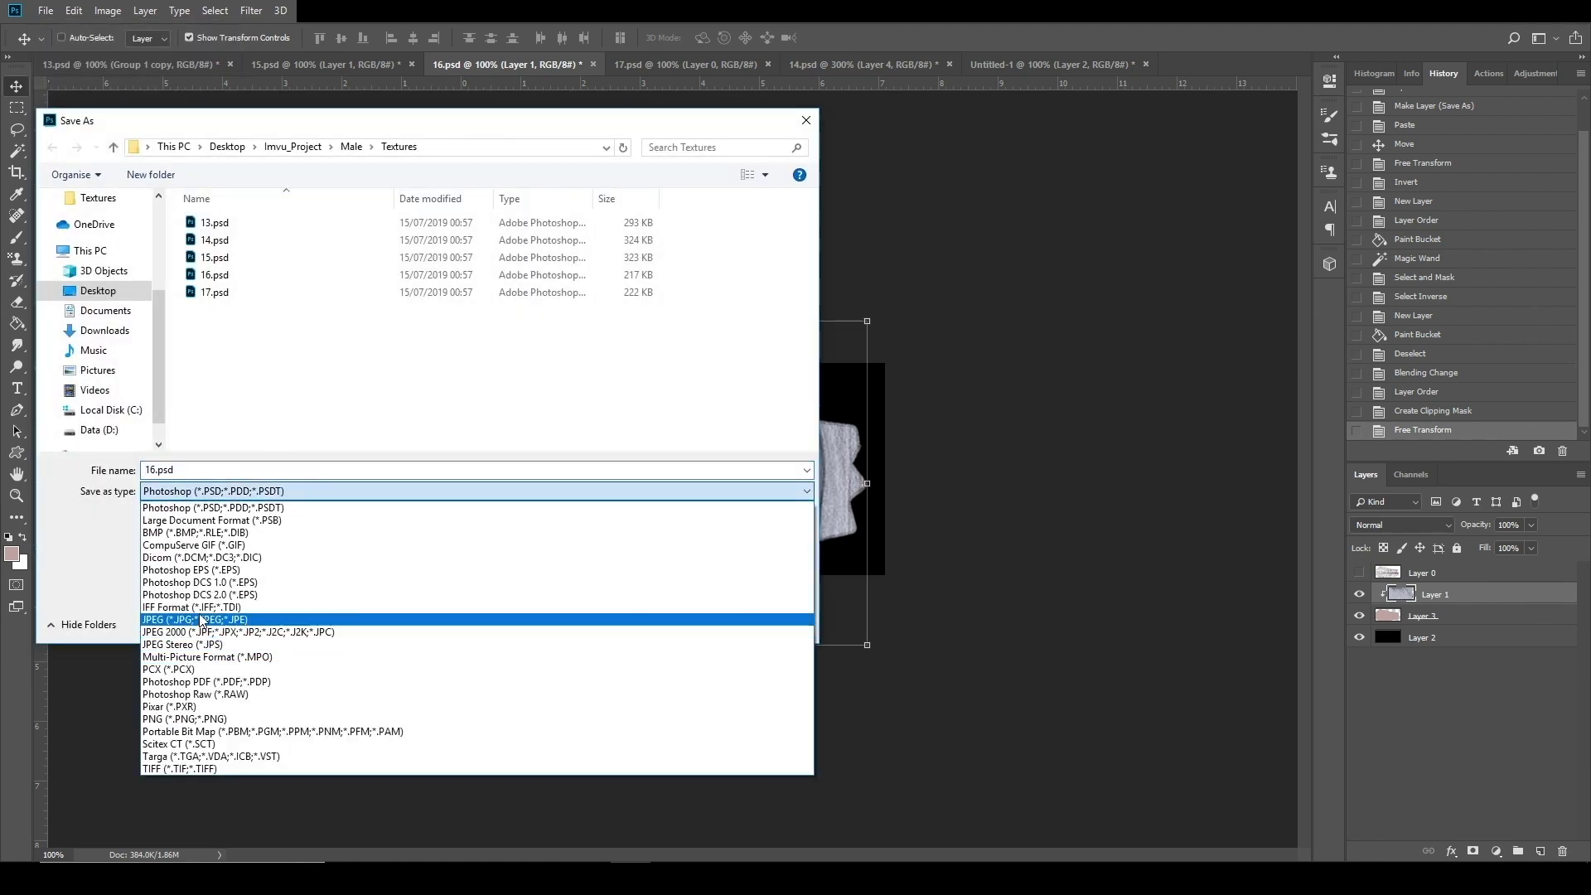
{"action": "left_click", "coordinate": [223, 633]}
{"action": "left_click", "coordinate": [691, 628]}
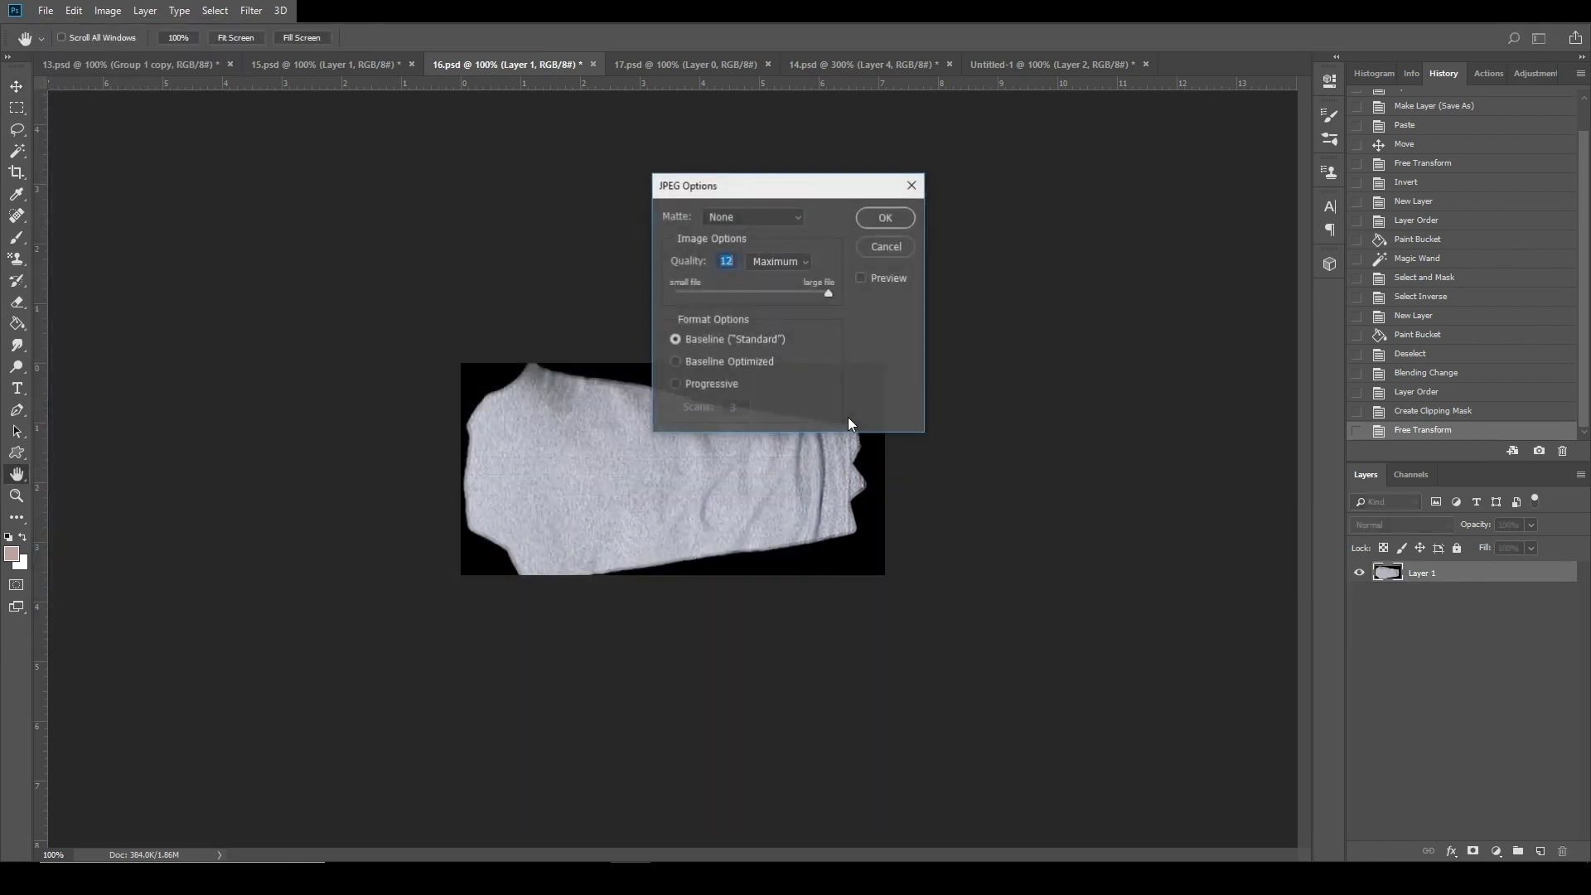
{"action": "left_click", "coordinate": [887, 218]}
Switch to the IMVU editor, reload the 16.jpg texture on material 16, apply the changes and inspect the sleeve on the avatar.
{"action": "key", "text": "alt+Tab"}
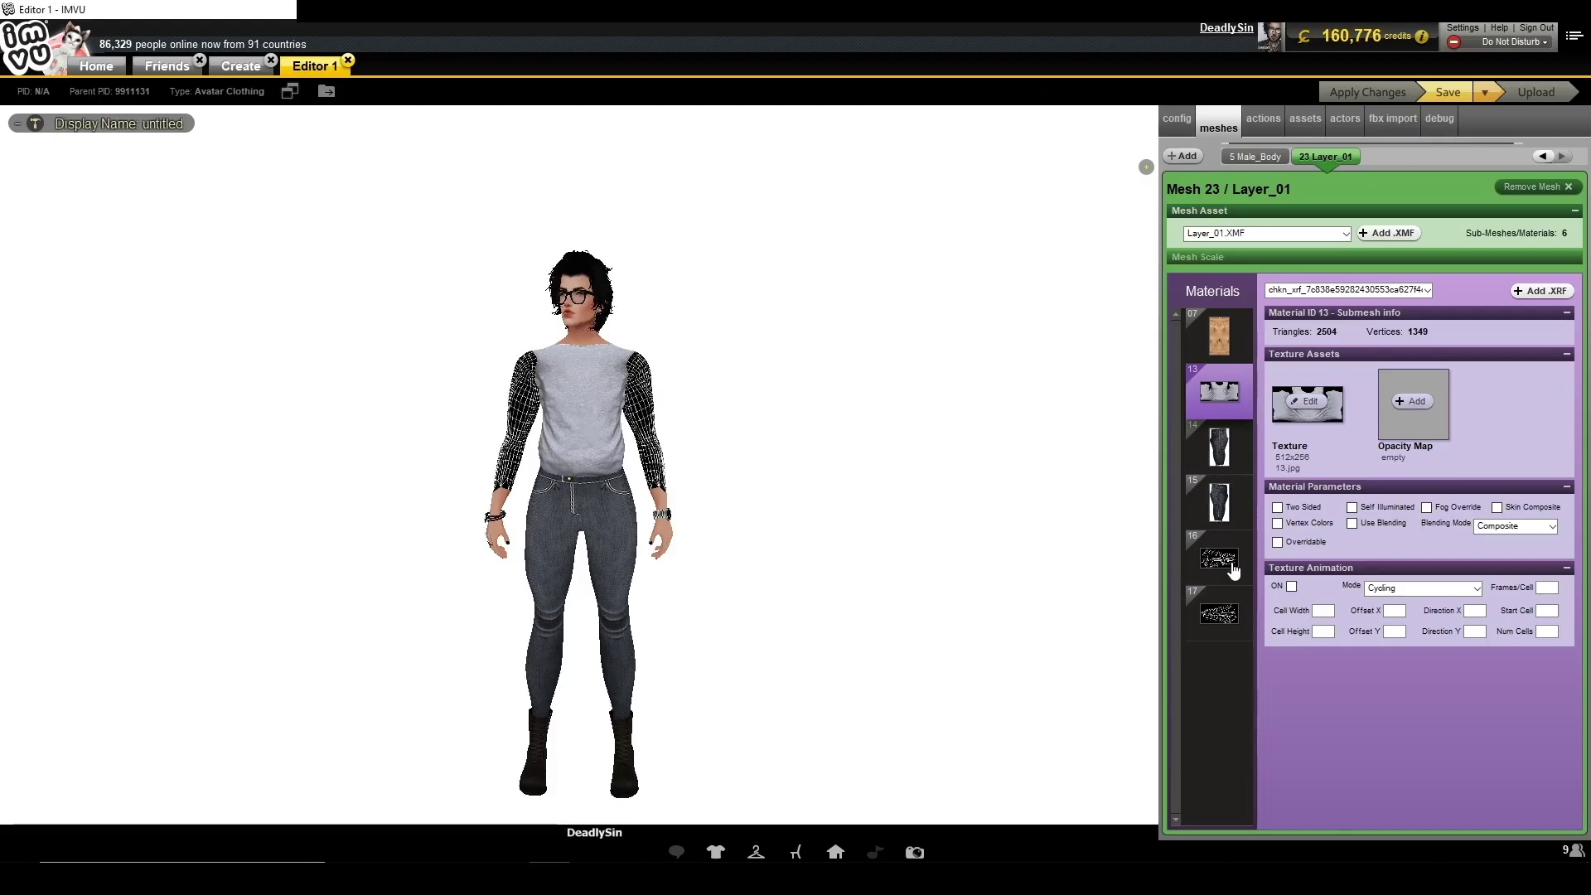
{"action": "left_click", "coordinate": [1218, 559]}
{"action": "left_click", "coordinate": [1307, 401]}
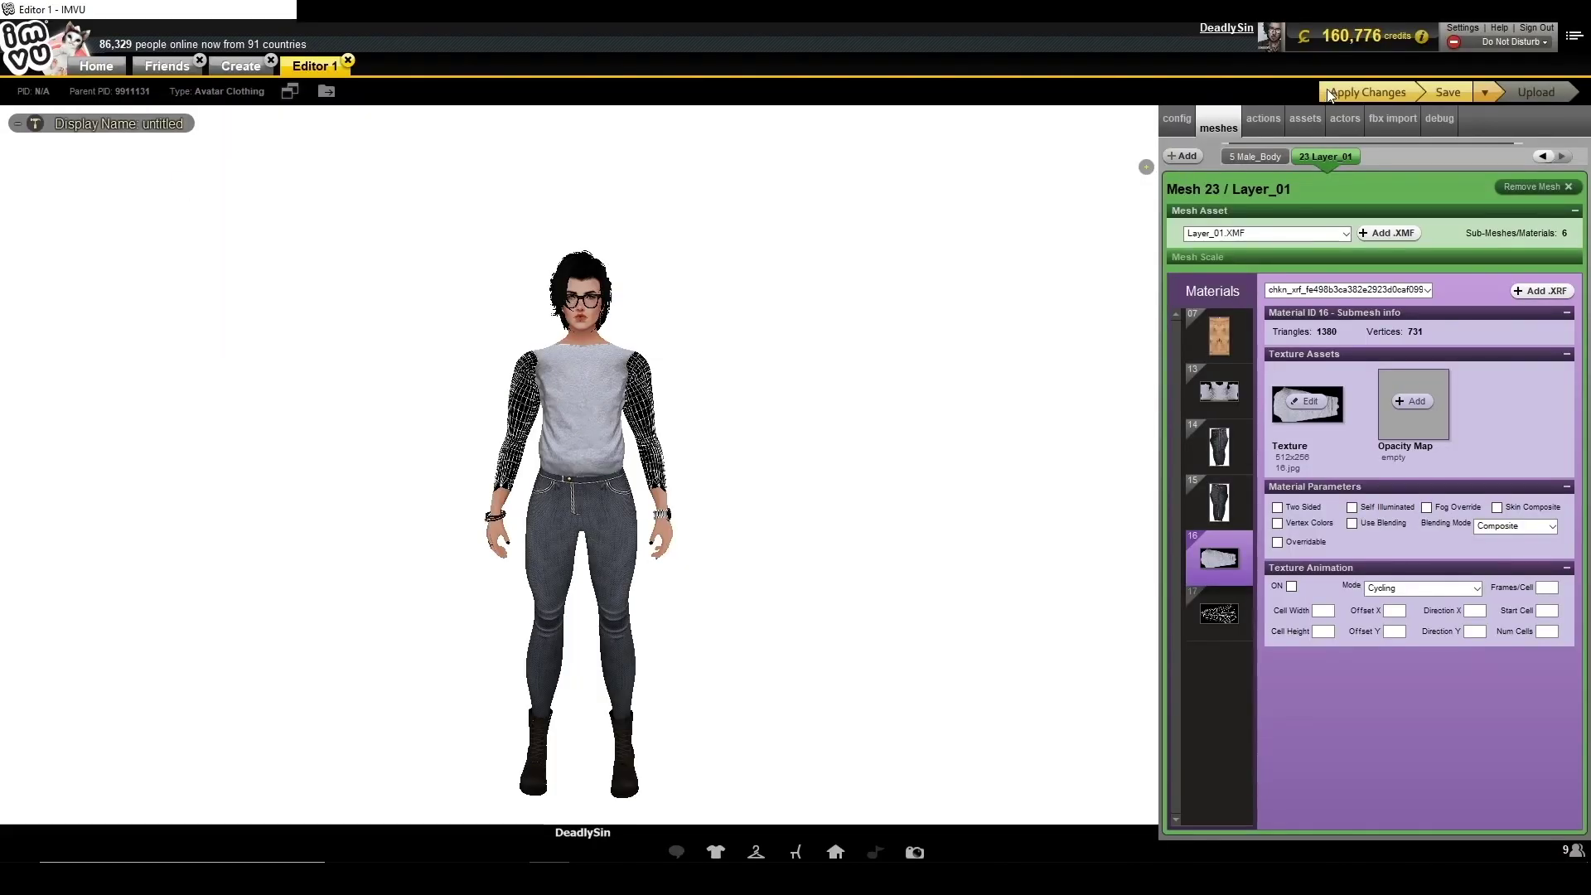
{"action": "left_click", "coordinate": [1329, 95]}
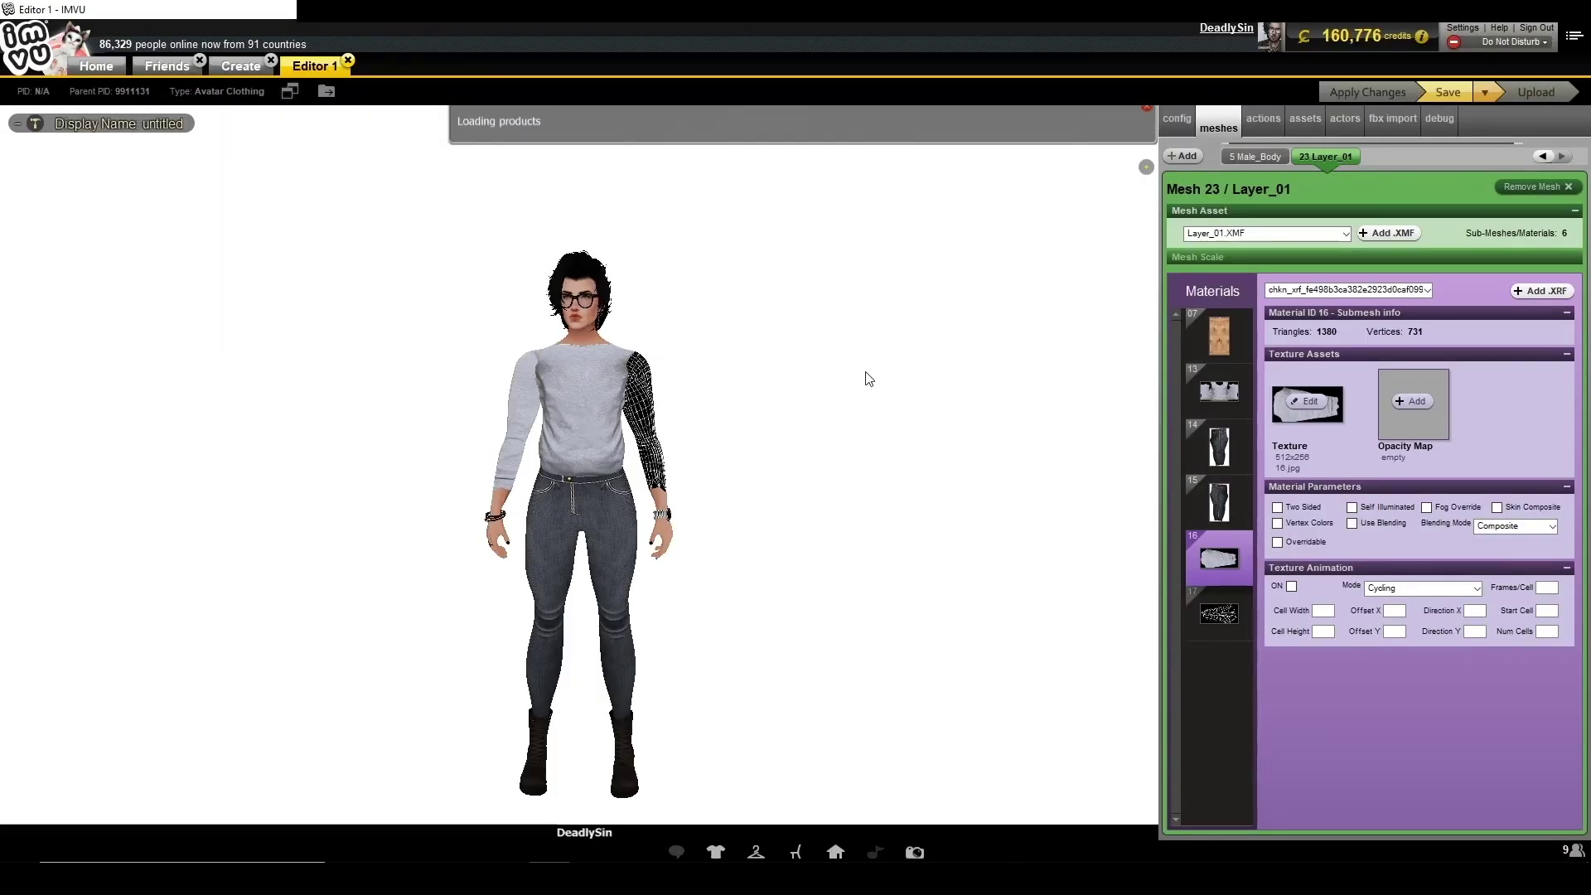
{"action": "scroll", "coordinate": [828, 390], "scroll_direction": "up", "scroll_amount": 5}
{"action": "scroll", "coordinate": [729, 426], "scroll_direction": "down", "scroll_amount": 5}
{"action": "left_click_drag", "start_coordinate": [729, 426], "coordinate": [831, 494]}
Switch back to Photoshop to save the 16.psd sleeve as a JPEG again, and select material 16 in the IMVU editor.
{"action": "key", "text": "alt+Tab"}
{"action": "left_click", "coordinate": [17, 496]}
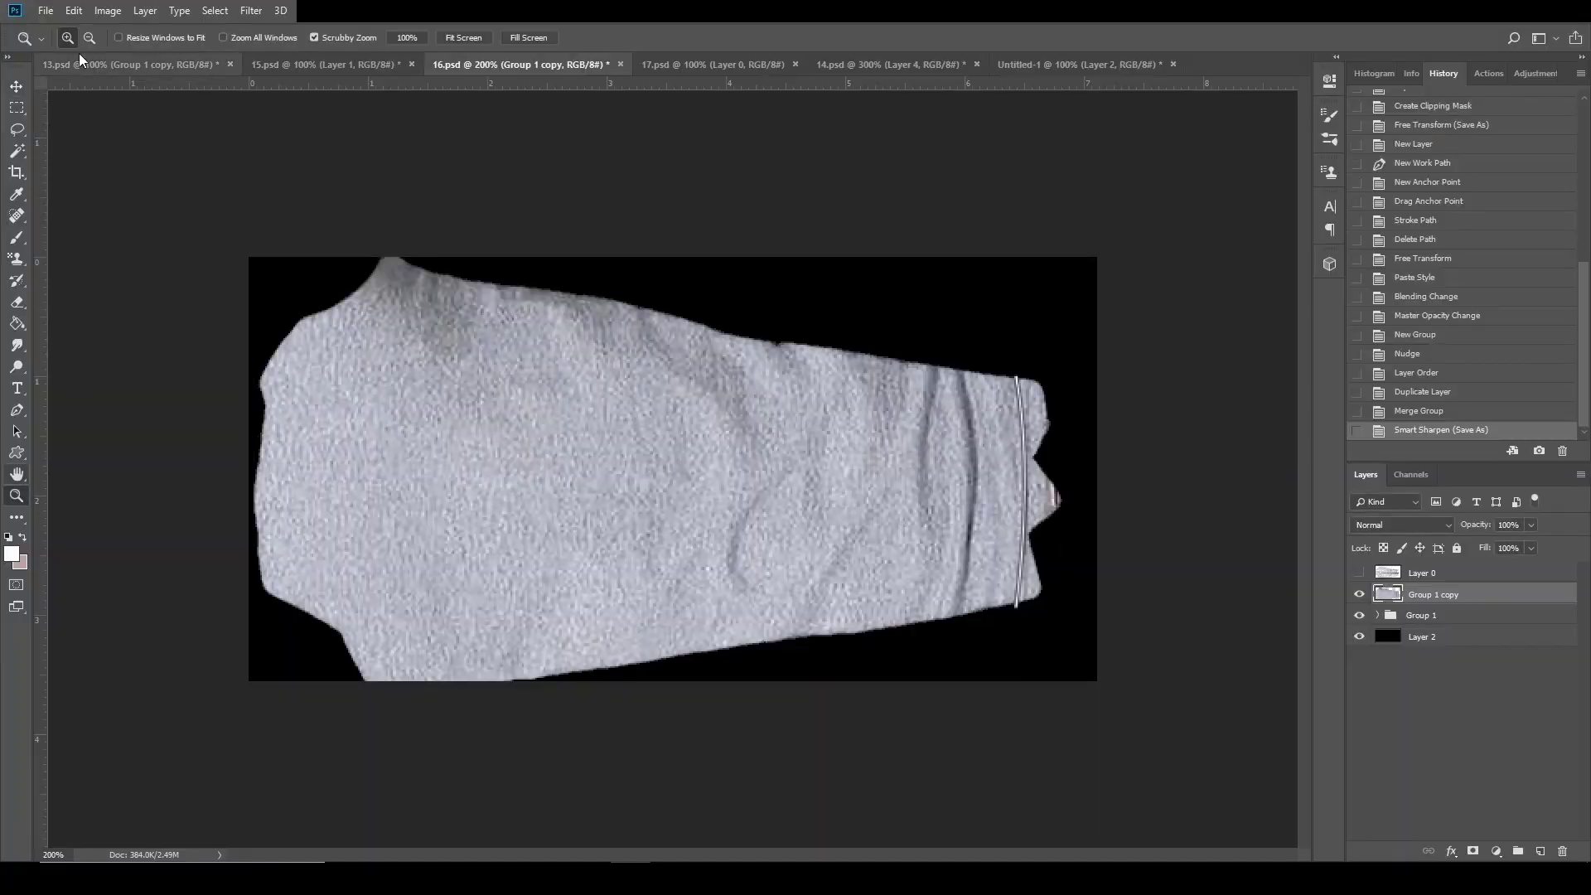
{"action": "left_click", "coordinate": [535, 342], "text": "alt"}
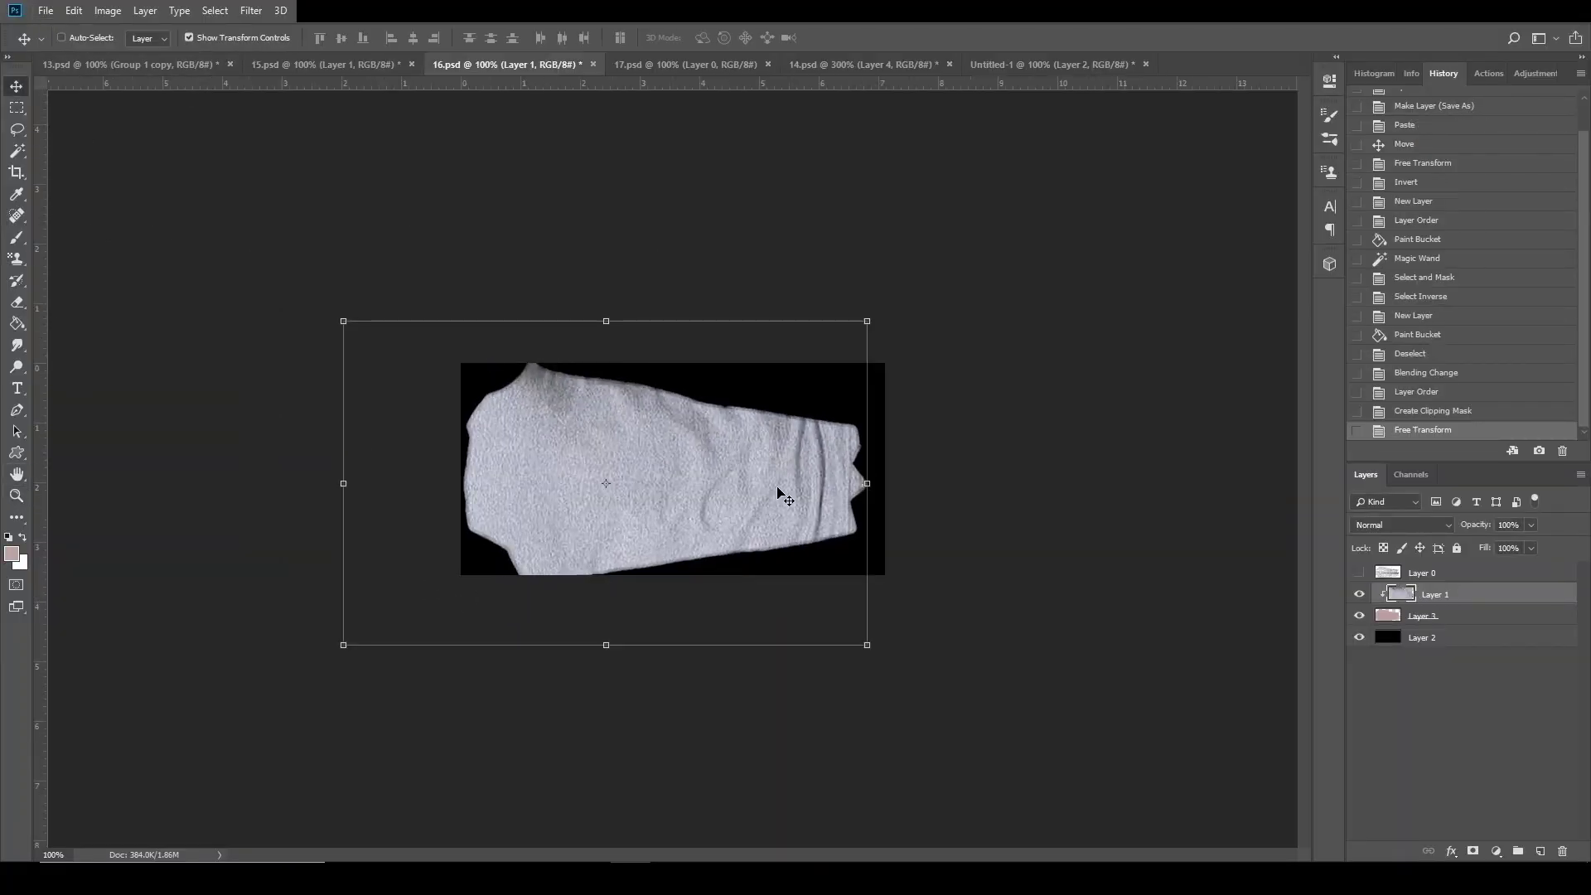
{"action": "left_click", "coordinate": [46, 10]}
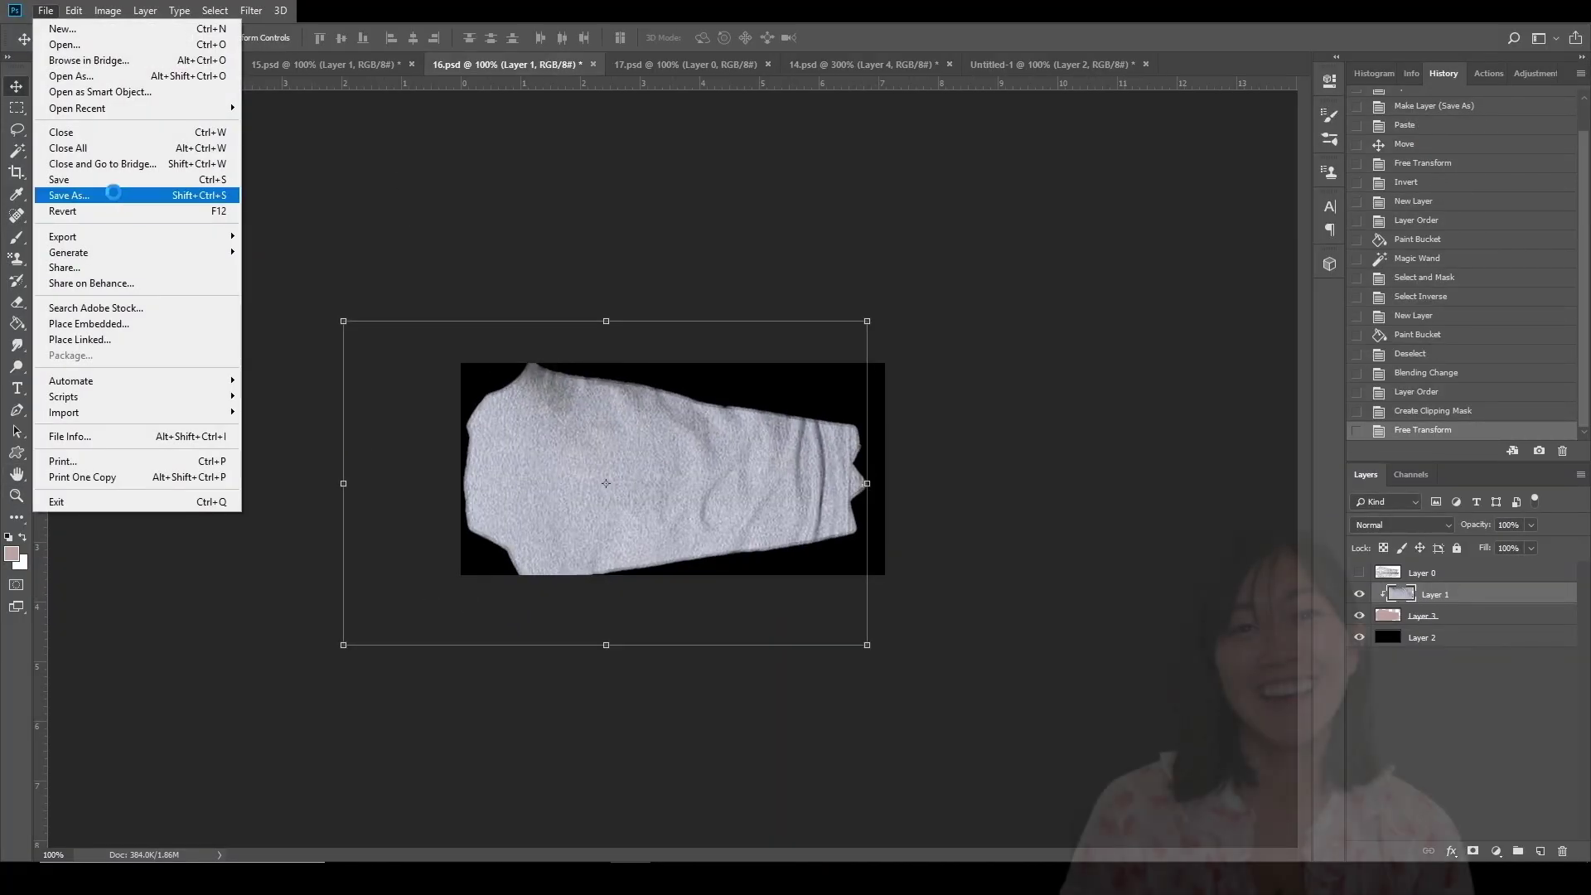
{"action": "left_click", "coordinate": [117, 196]}
{"action": "left_click", "coordinate": [477, 491]}
{"action": "left_click", "coordinate": [228, 623]}
{"action": "left_click", "coordinate": [686, 622]}
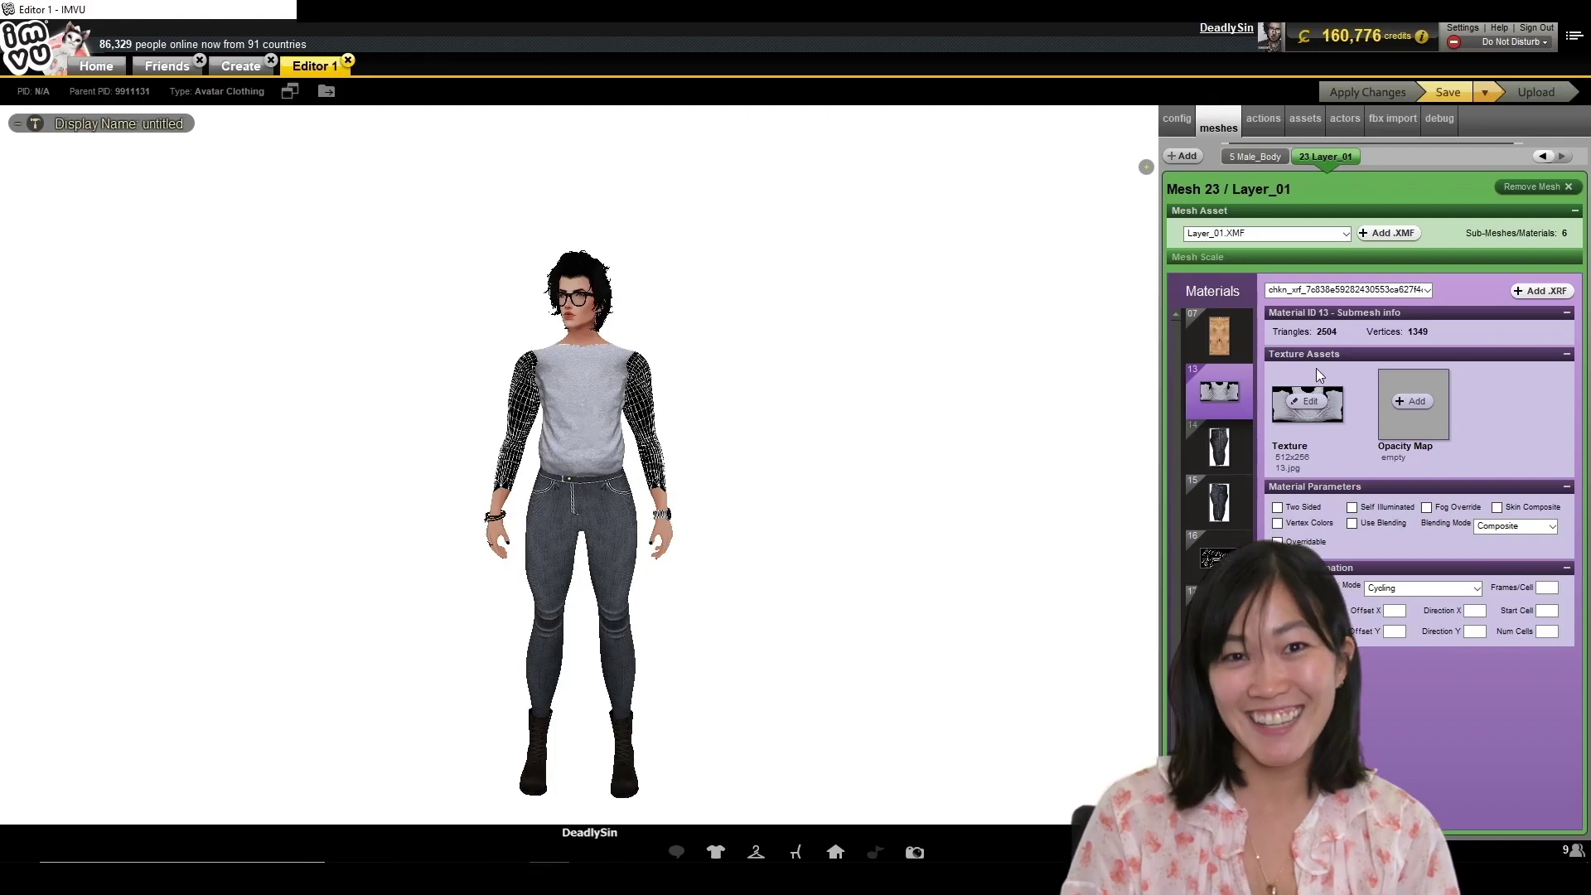
{"action": "left_click", "coordinate": [1227, 539]}
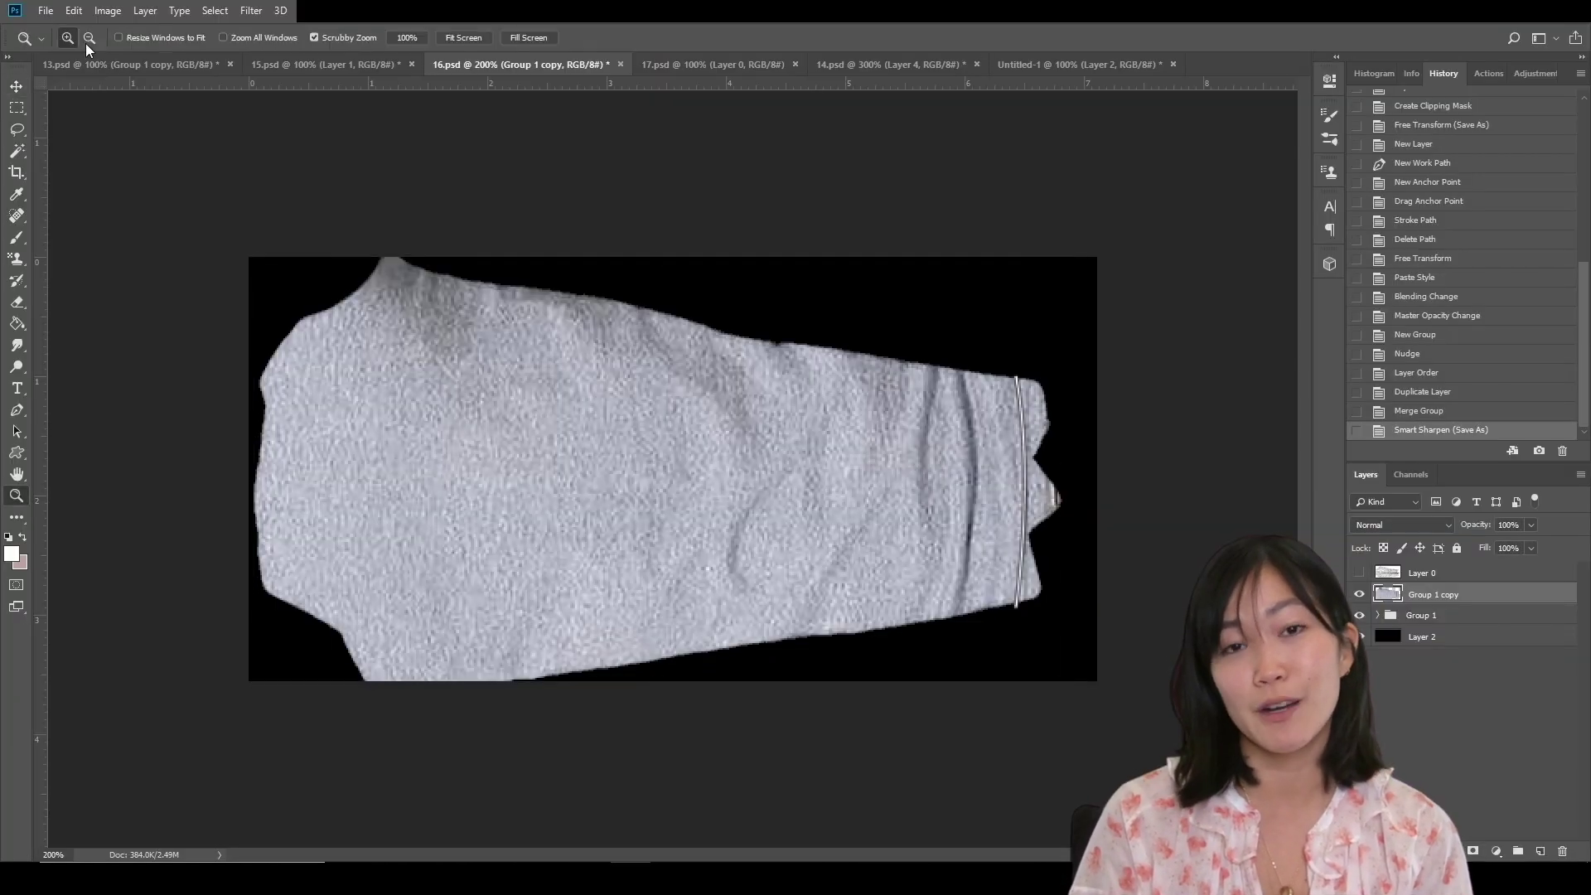
Select the finished sleeve in 16.psd with the Magic Wand and paste a copy of it into 17.psd.
{"action": "key", "text": "ctrl+minus"}
{"action": "key", "text": "ctrl+minus"}
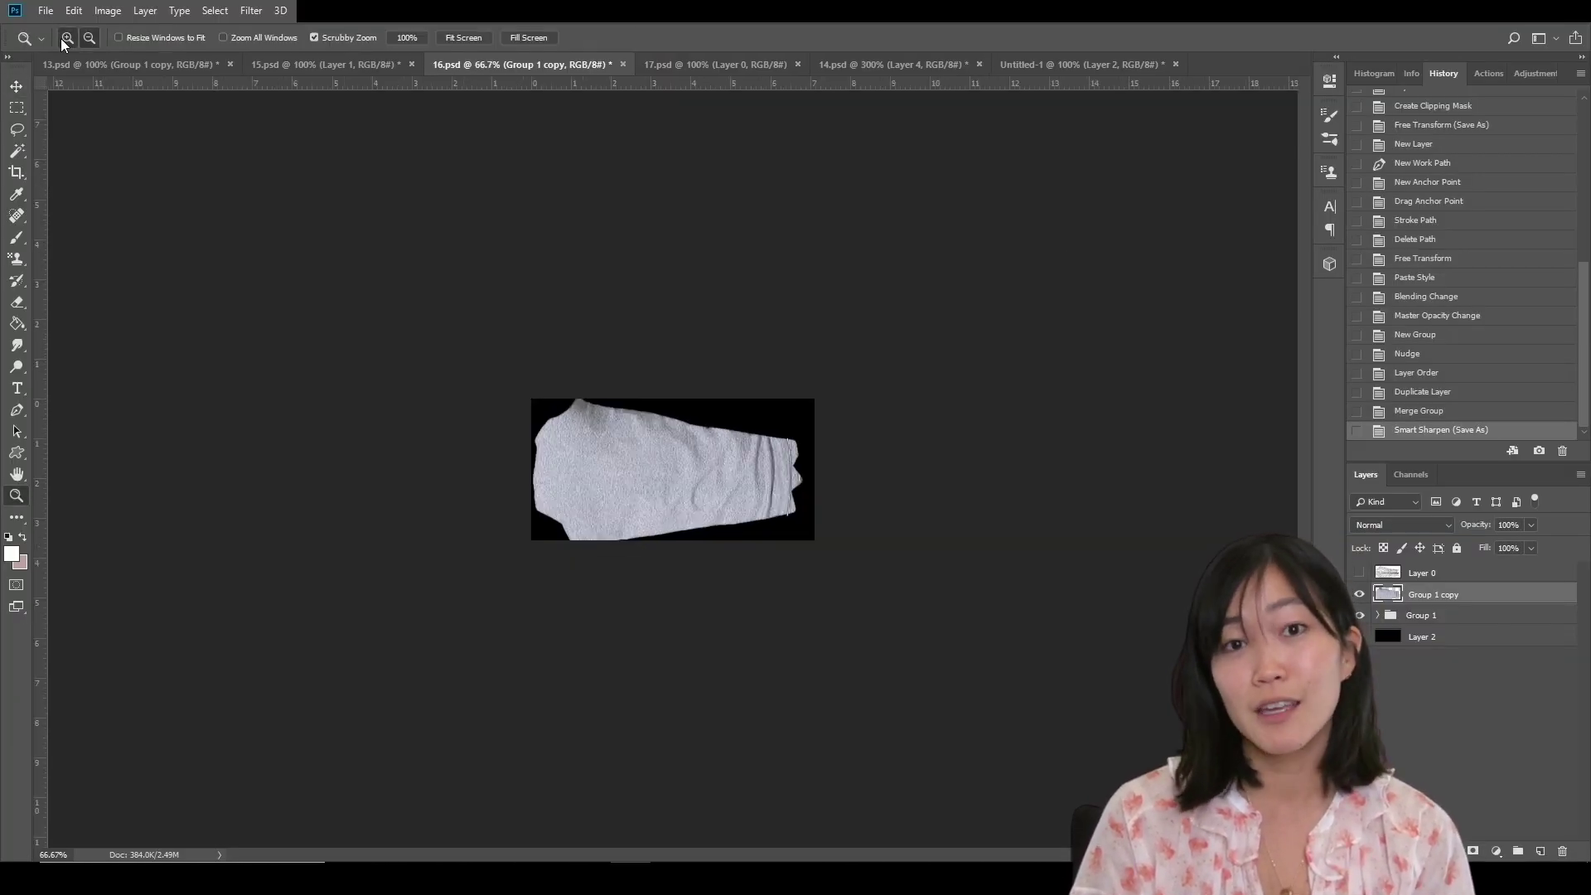
{"action": "key", "text": "ctrl+plus"}
{"action": "left_click", "coordinate": [17, 150]}
{"action": "right_click", "coordinate": [822, 394]}
{"action": "right_click", "coordinate": [710, 480]}
{"action": "left_click", "coordinate": [703, 64]}
{"action": "key", "text": "ctrl+v"}
Flip the pasted sleeve horizontally in 17.psd and stretch its width to about 104% to fit the template.
{"action": "key", "text": "ctrl+t"}
{"action": "right_click", "coordinate": [876, 422]}
{"action": "left_click", "coordinate": [920, 632]}
{"action": "left_click_drag", "start_coordinate": [659, 476], "coordinate": [657, 472]}
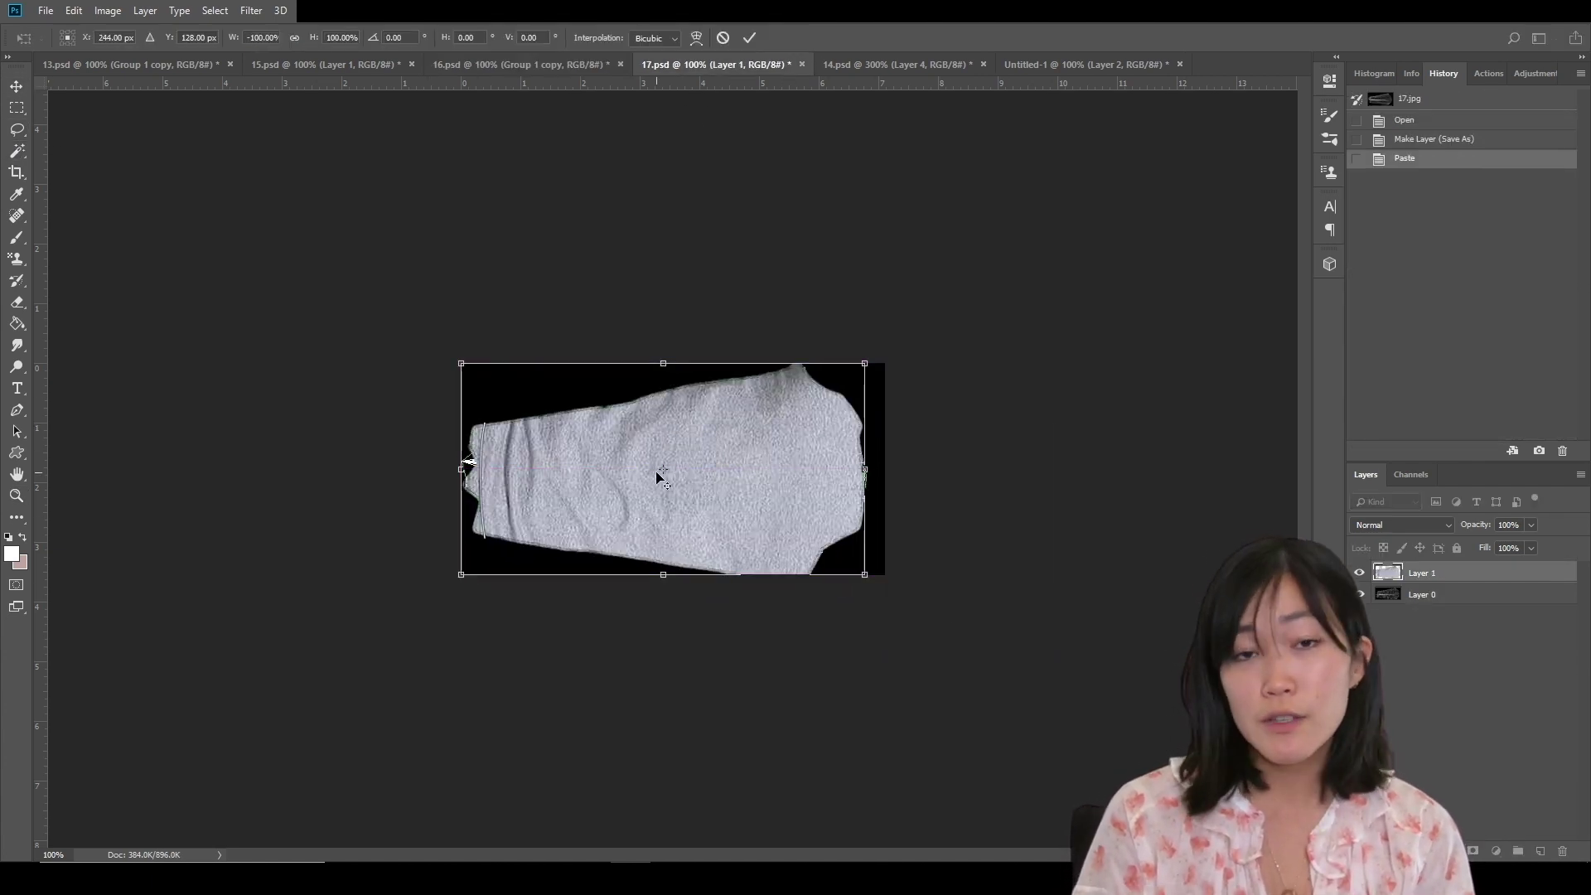
{"action": "left_click_drag", "start_coordinate": [464, 469], "coordinate": [454, 468]}
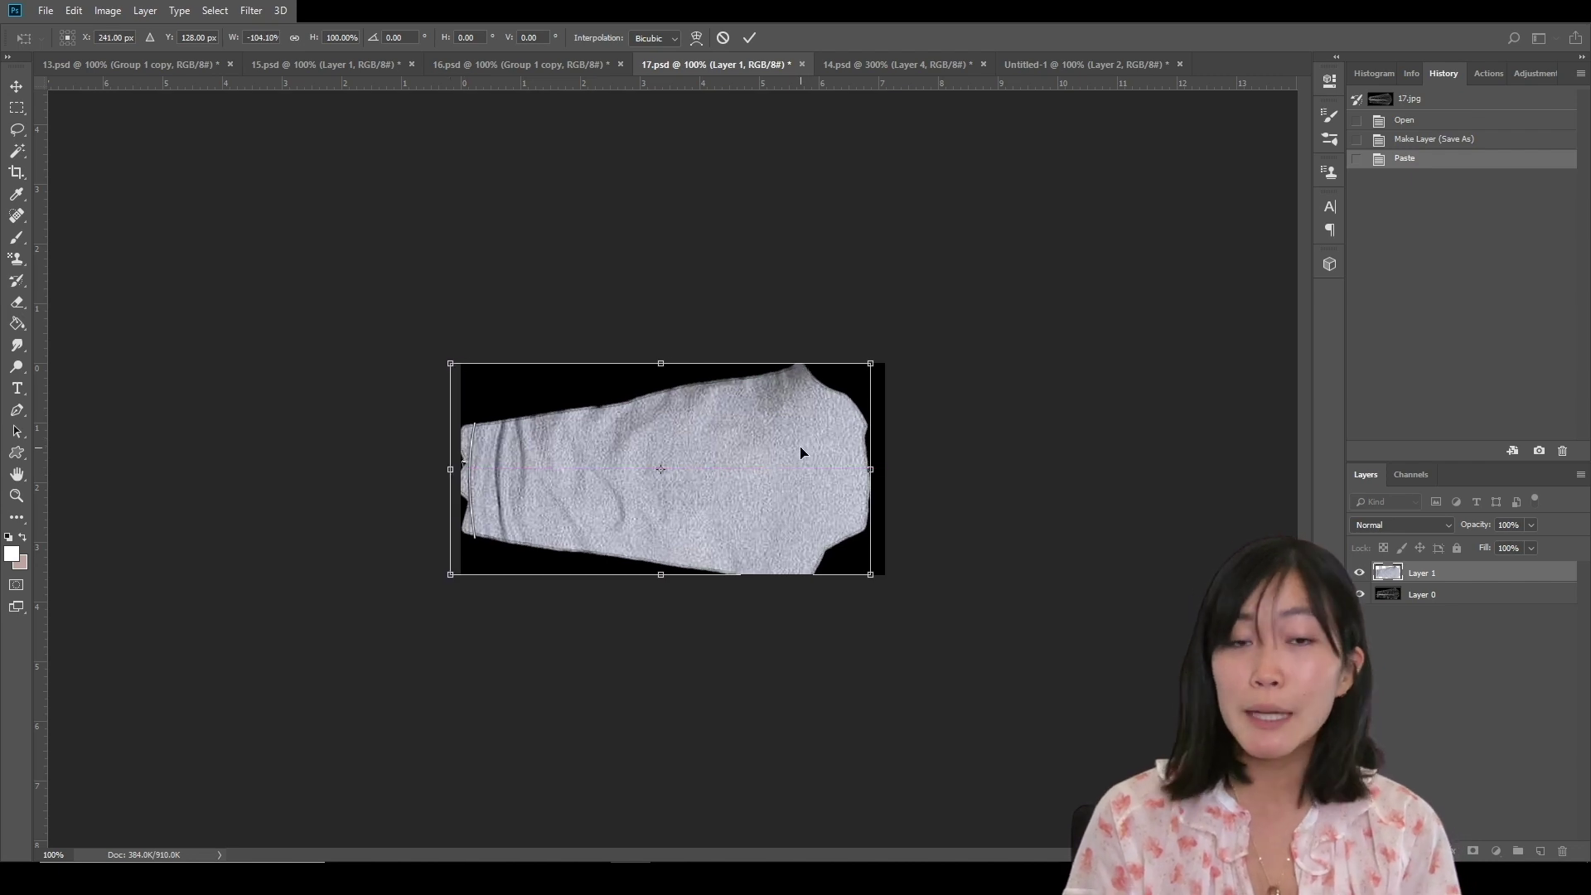
{"action": "left_click", "coordinate": [745, 38]}
Retouch the cuff edge of the flipped sleeve on Layer 1 with the Spot Healing Brush.
{"action": "key", "text": "j"}
{"action": "left_click", "coordinate": [443, 454]}
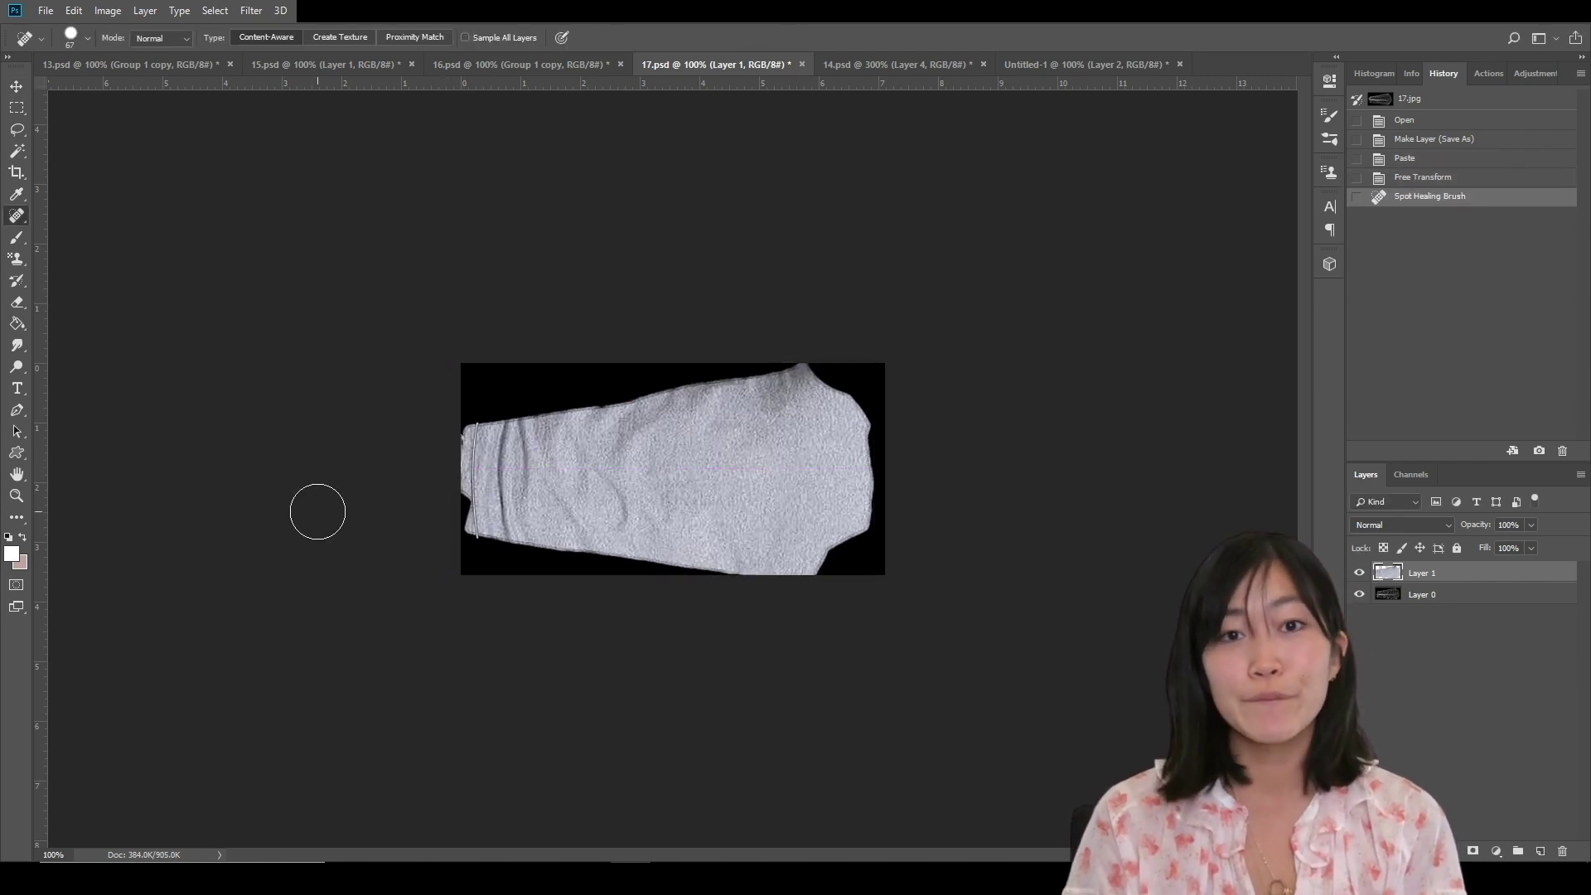
{"action": "left_click", "coordinate": [431, 512]}
{"action": "left_click", "coordinate": [52, 15]}
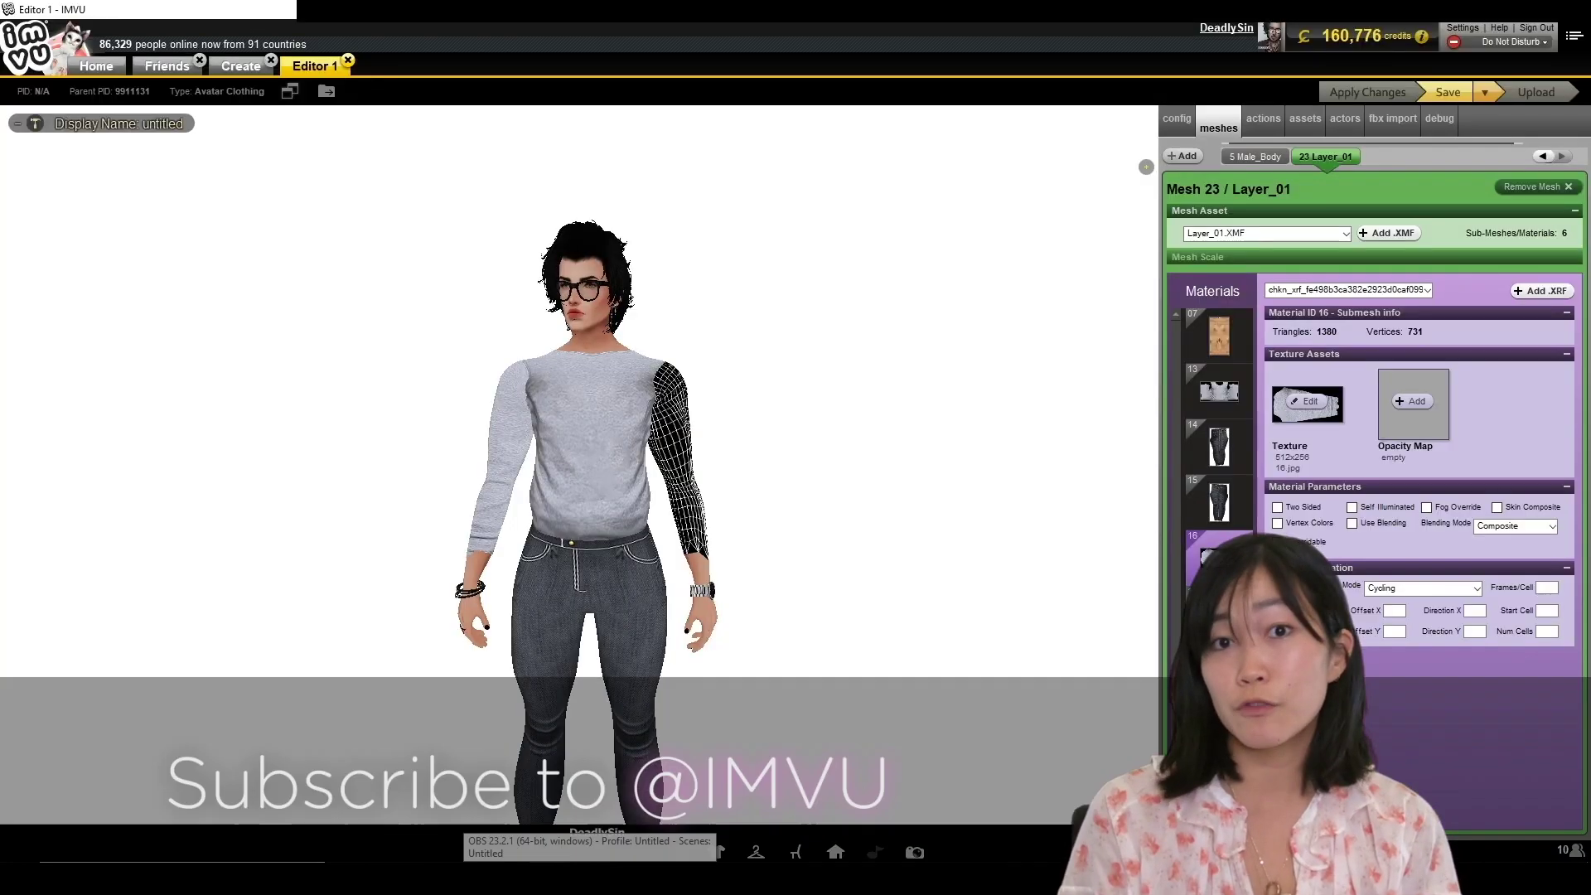